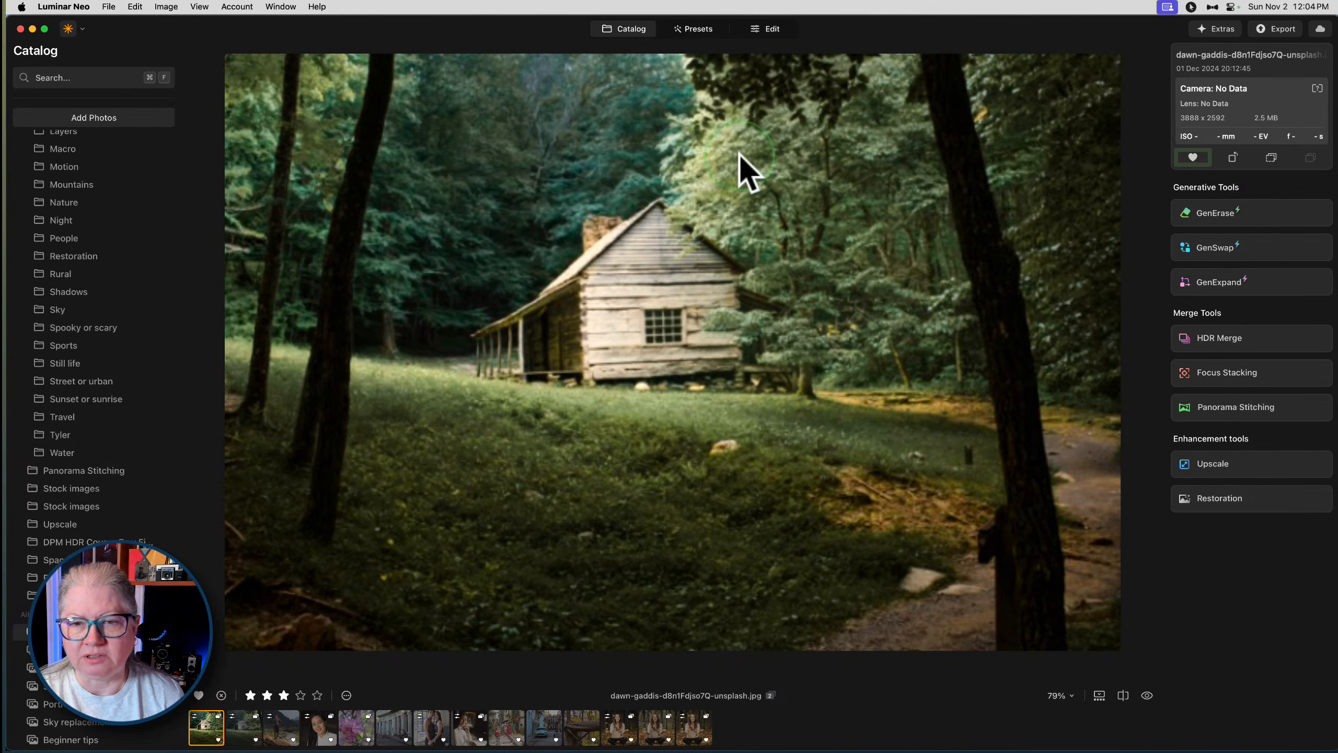
Open the cabin photo for editing and remove Light Depth from the favorite tools, checking its place among the Creative tools
{"action": "left_click", "coordinate": [765, 29]}
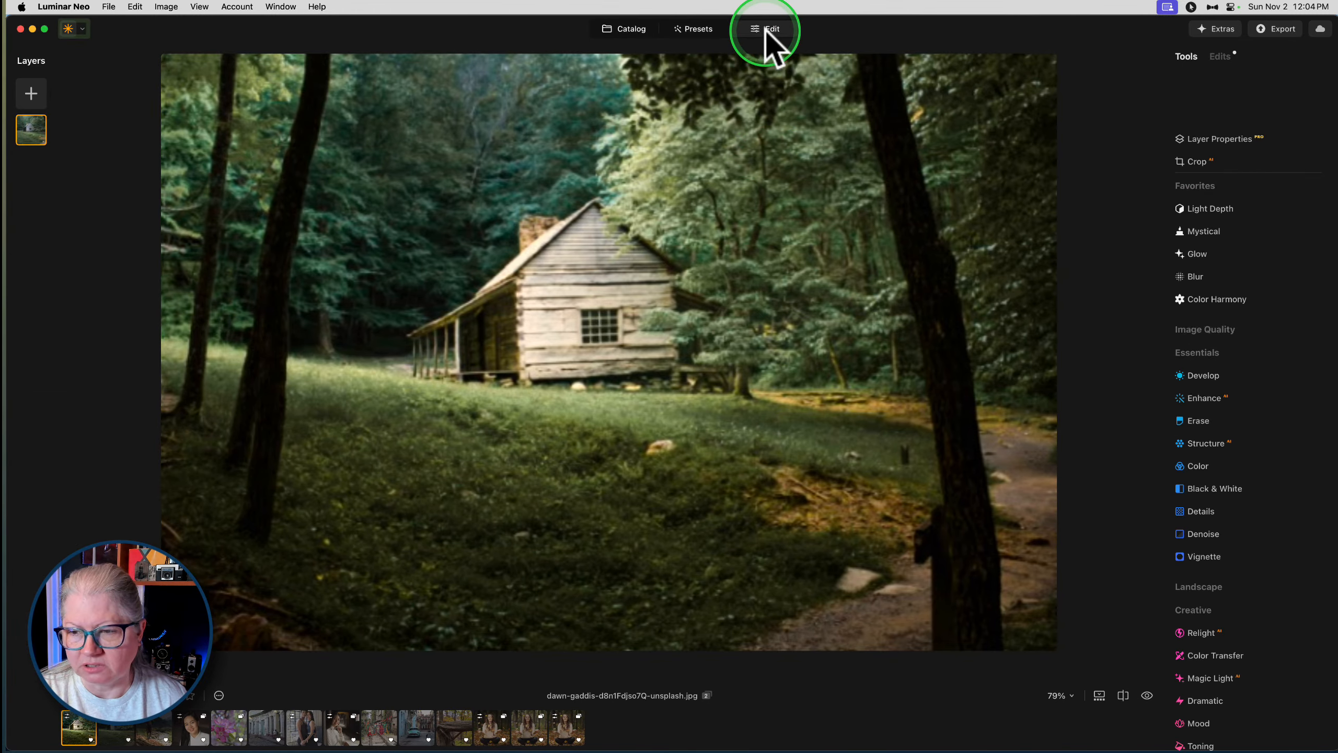
{"action": "scroll", "coordinate": [1238, 496], "scroll_direction": "down", "scroll_amount": 5}
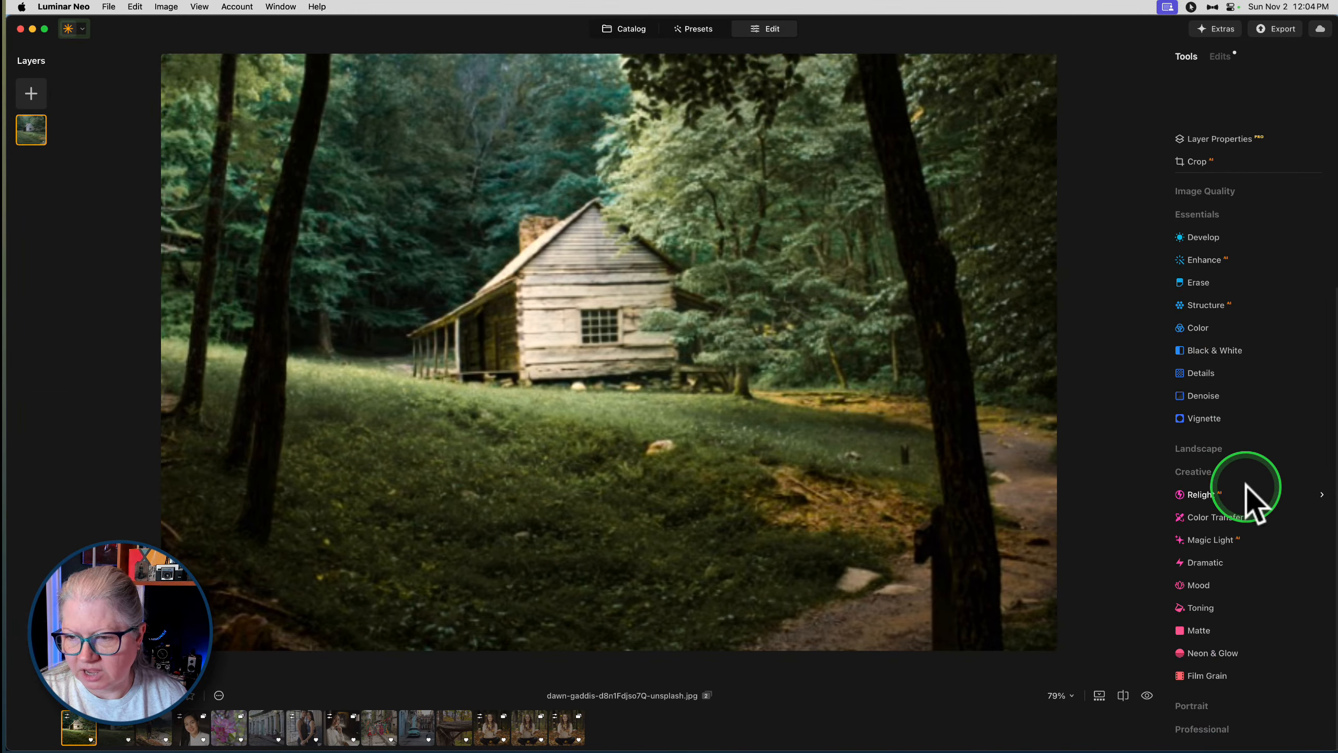
{"action": "scroll", "coordinate": [1208, 655], "scroll_direction": "up", "scroll_amount": 5}
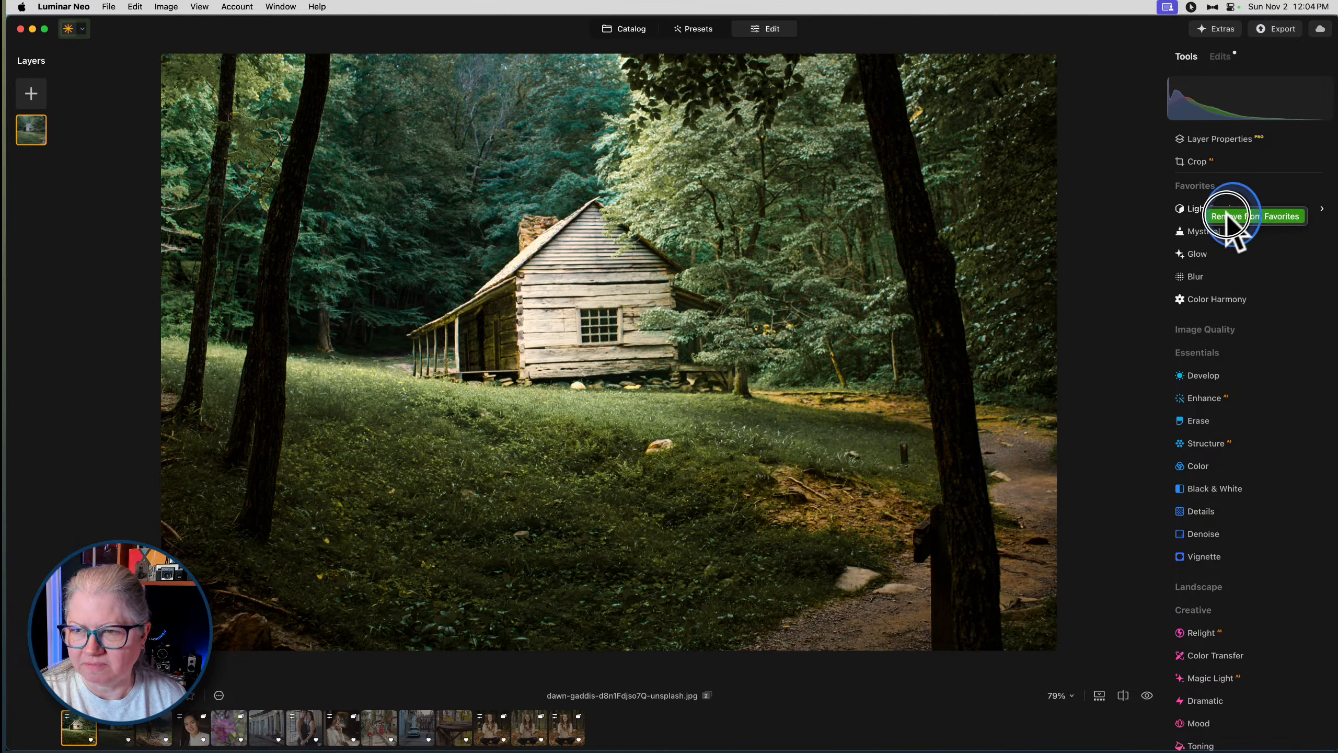
{"action": "scroll", "coordinate": [1213, 318], "scroll_direction": "down", "scroll_amount": 4}
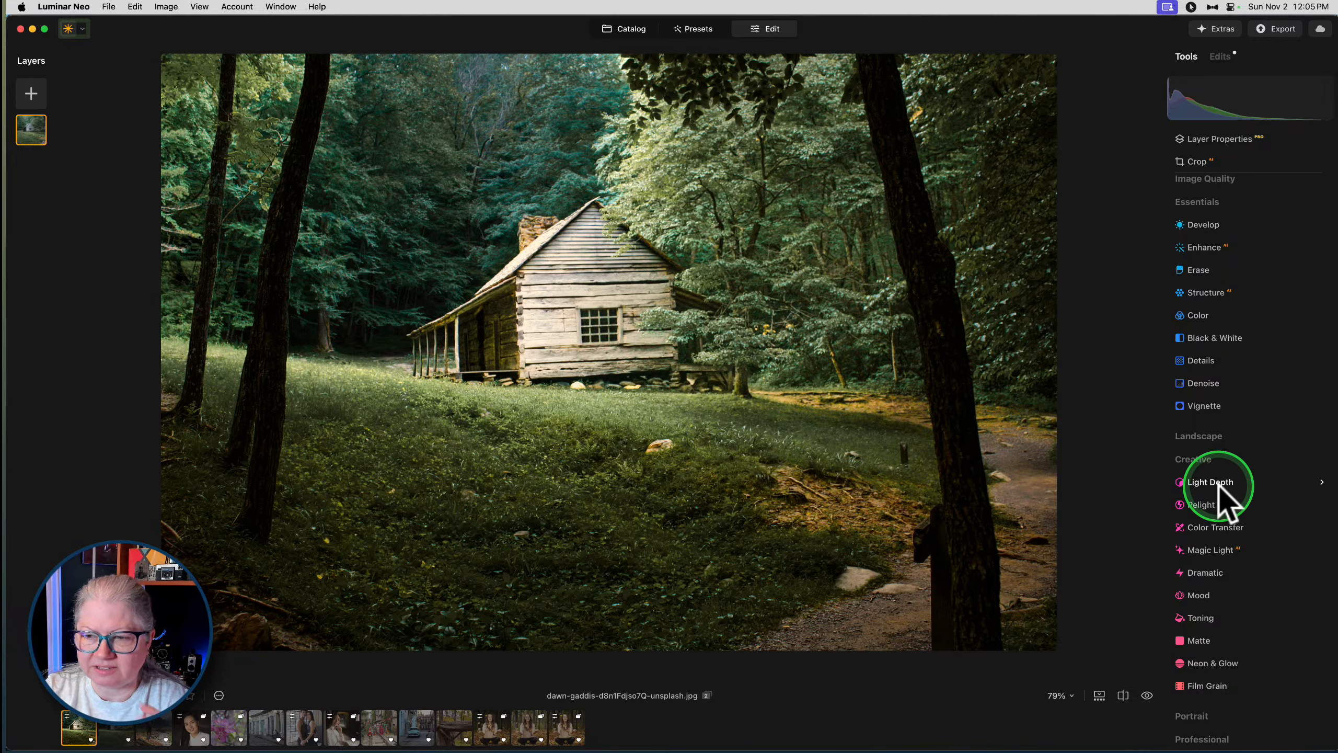
{"action": "scroll", "coordinate": [1219, 485], "scroll_direction": "up", "scroll_amount": 3}
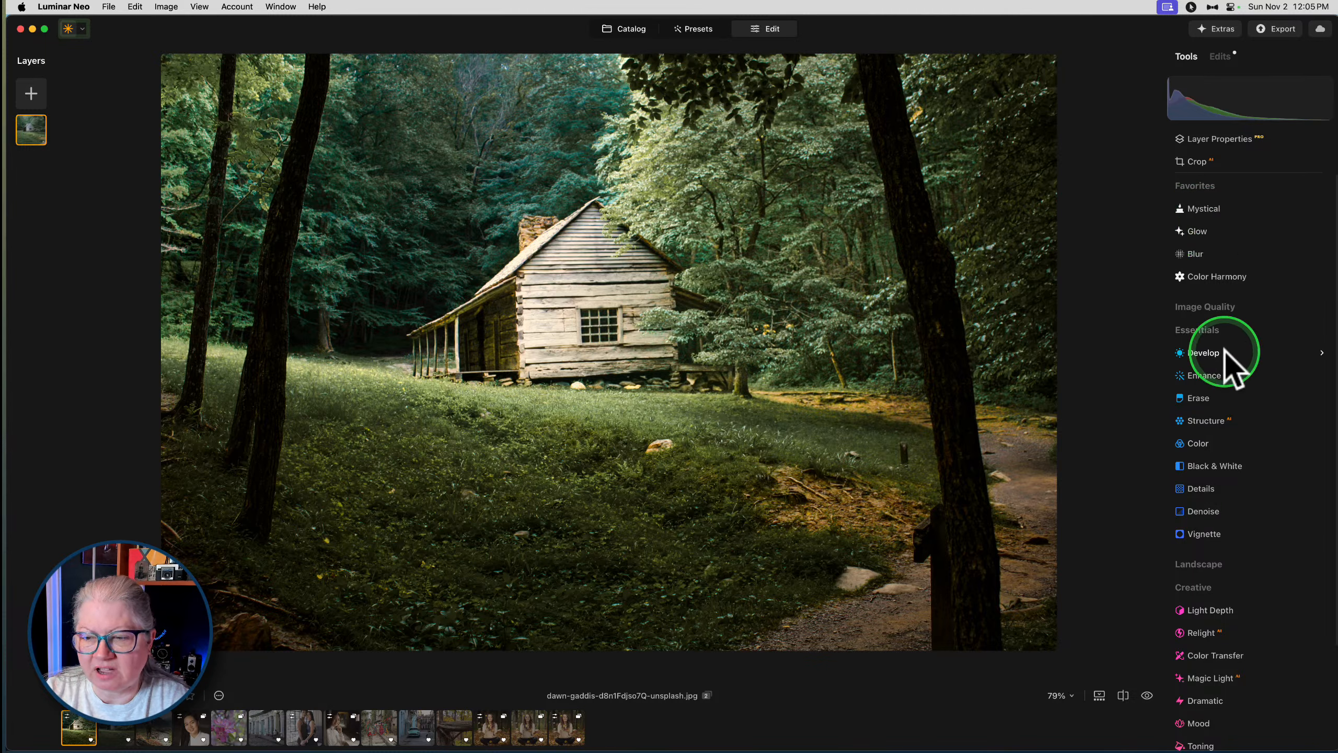
{"action": "scroll", "coordinate": [1225, 356], "scroll_direction": "down", "scroll_amount": 3}
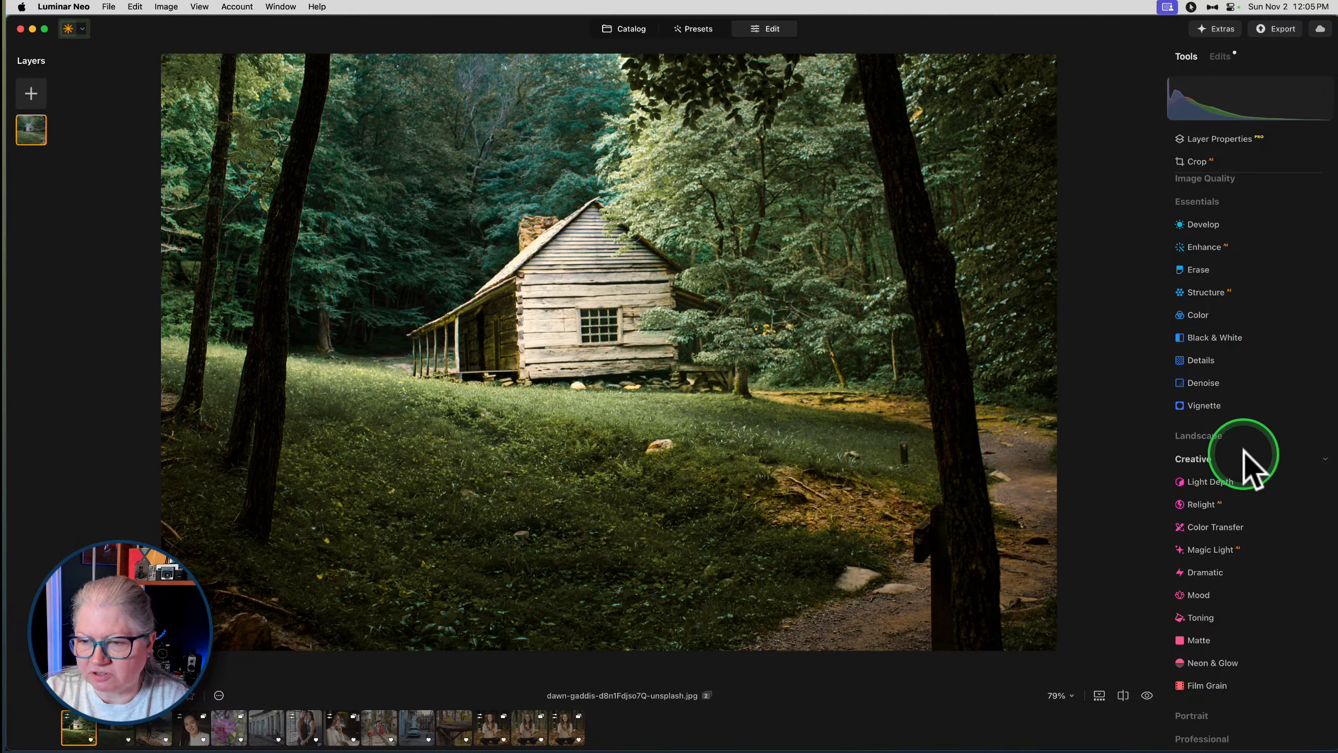
{"action": "scroll", "coordinate": [1245, 466], "scroll_direction": "up", "scroll_amount": 3}
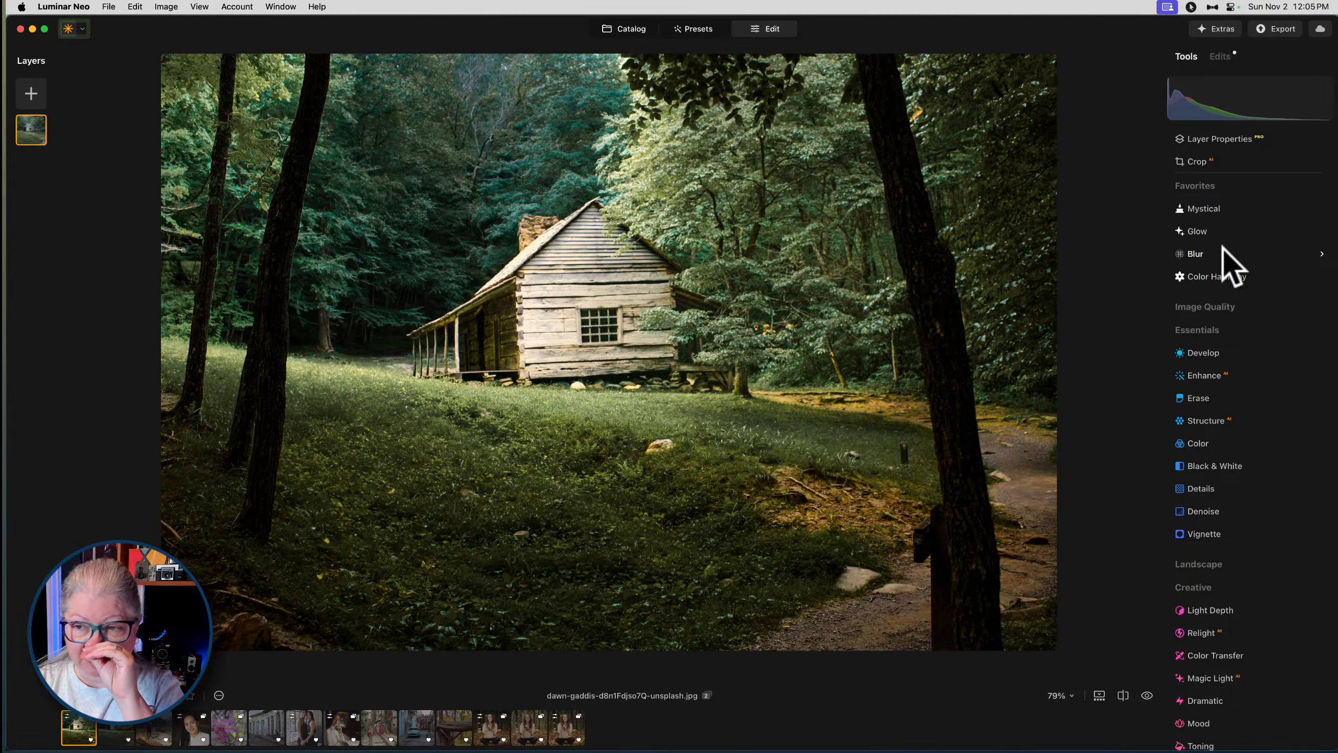
{"action": "scroll", "coordinate": [1224, 264], "scroll_direction": "down", "scroll_amount": 2}
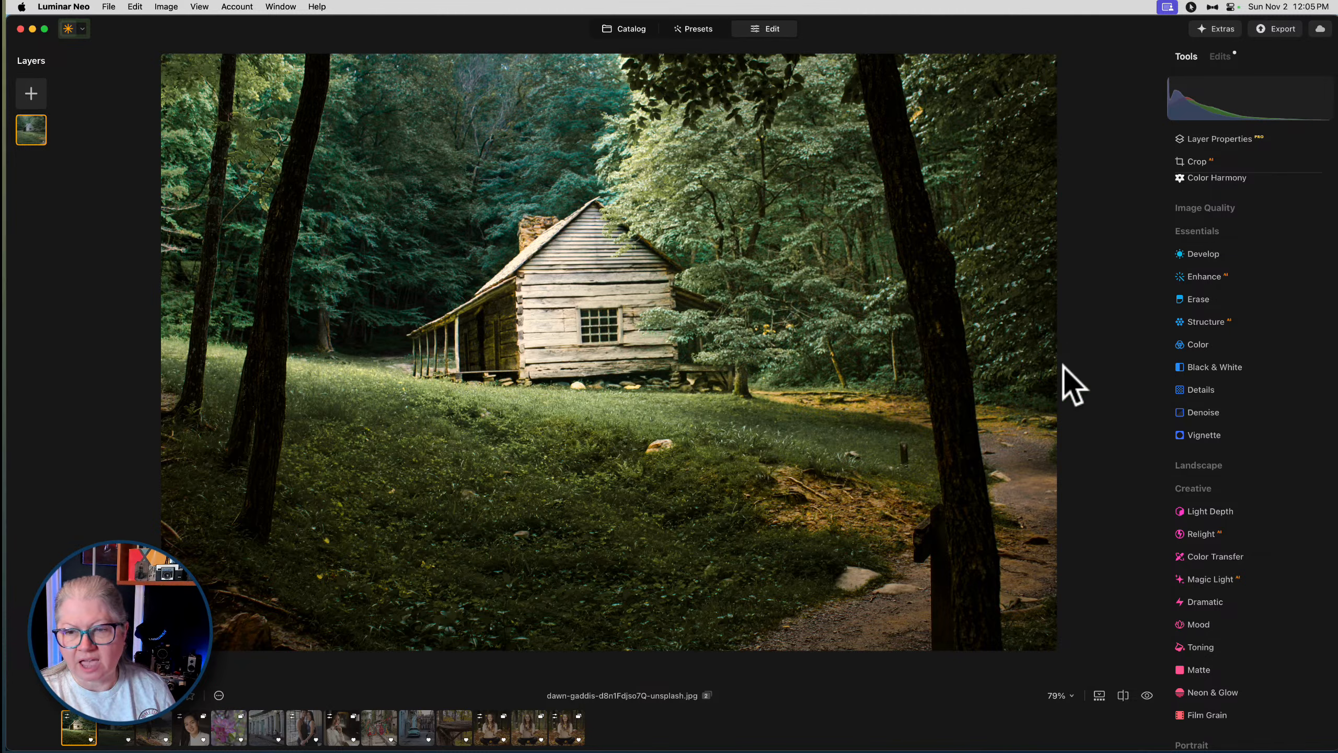
Compare the cabin photo before and after its edits
{"action": "key", "text": "backslash"}
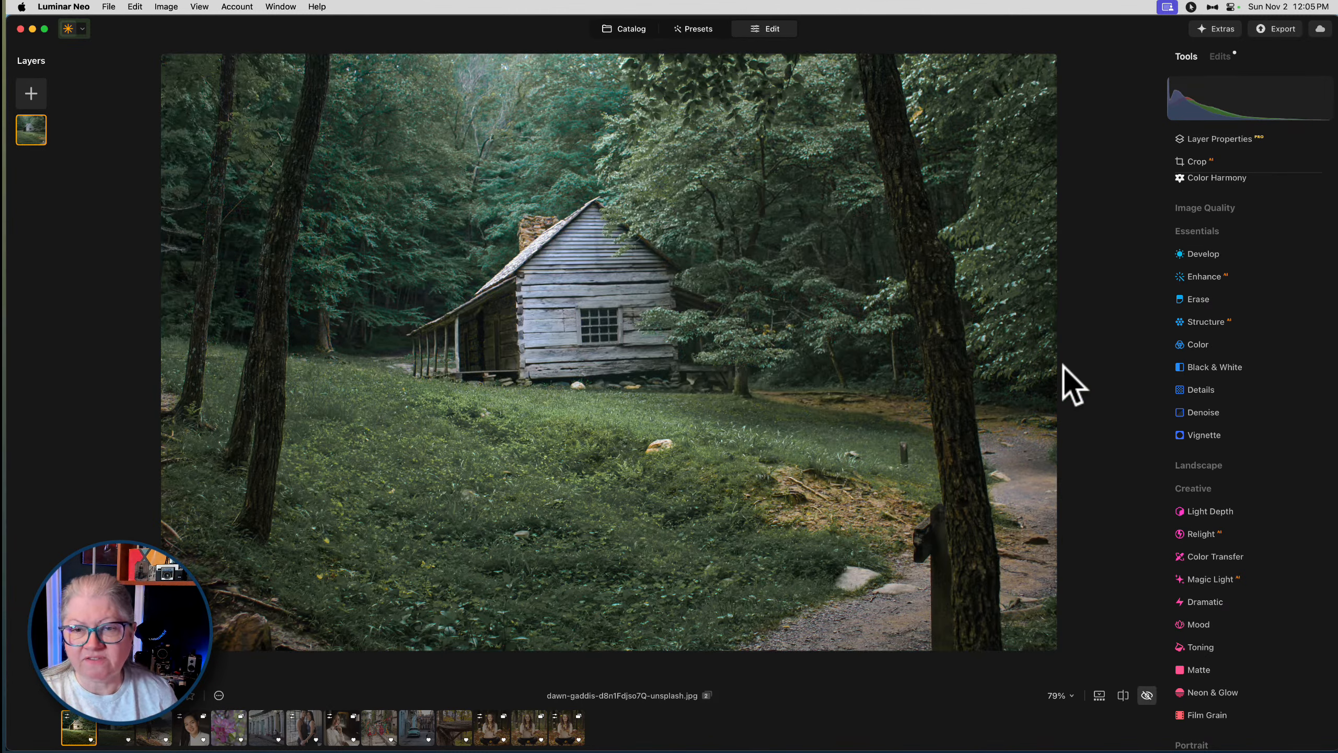
{"action": "key", "text": "backslash"}
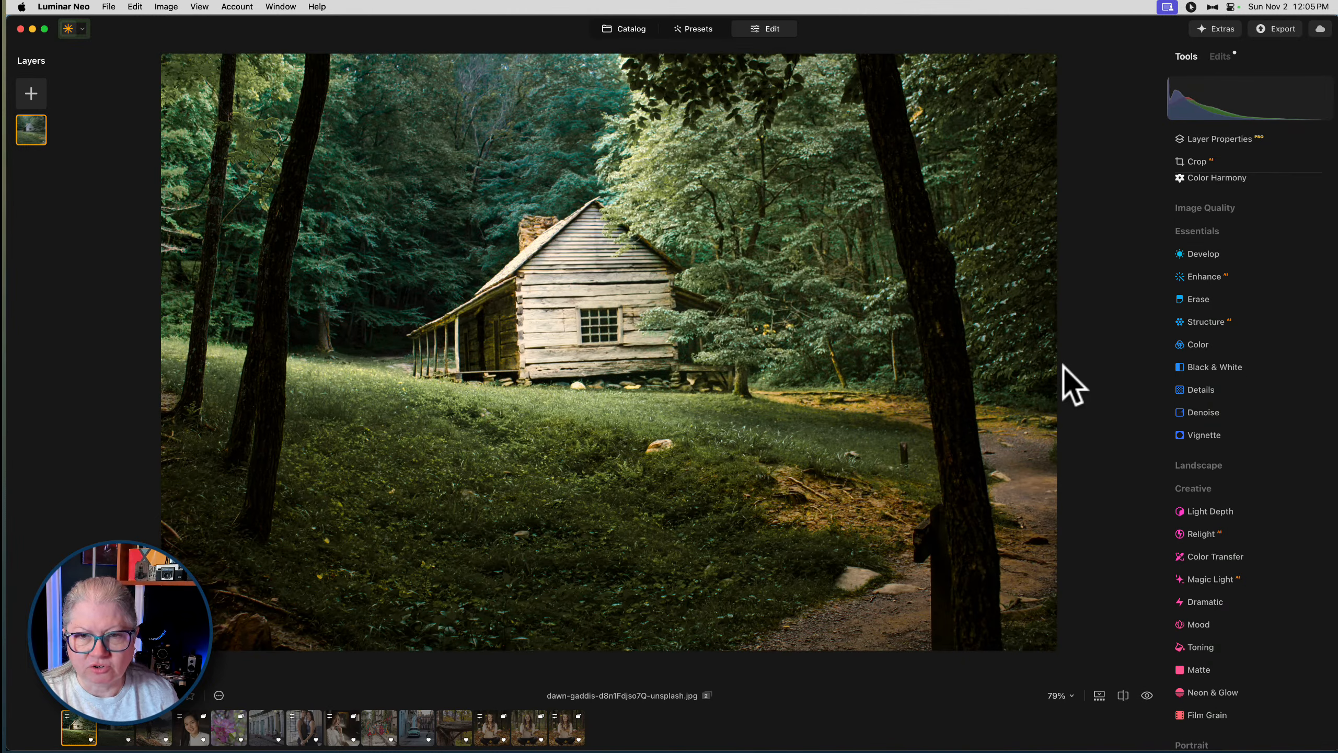
{"action": "key", "text": "backslash"}
{"action": "key", "text": "backslash"}
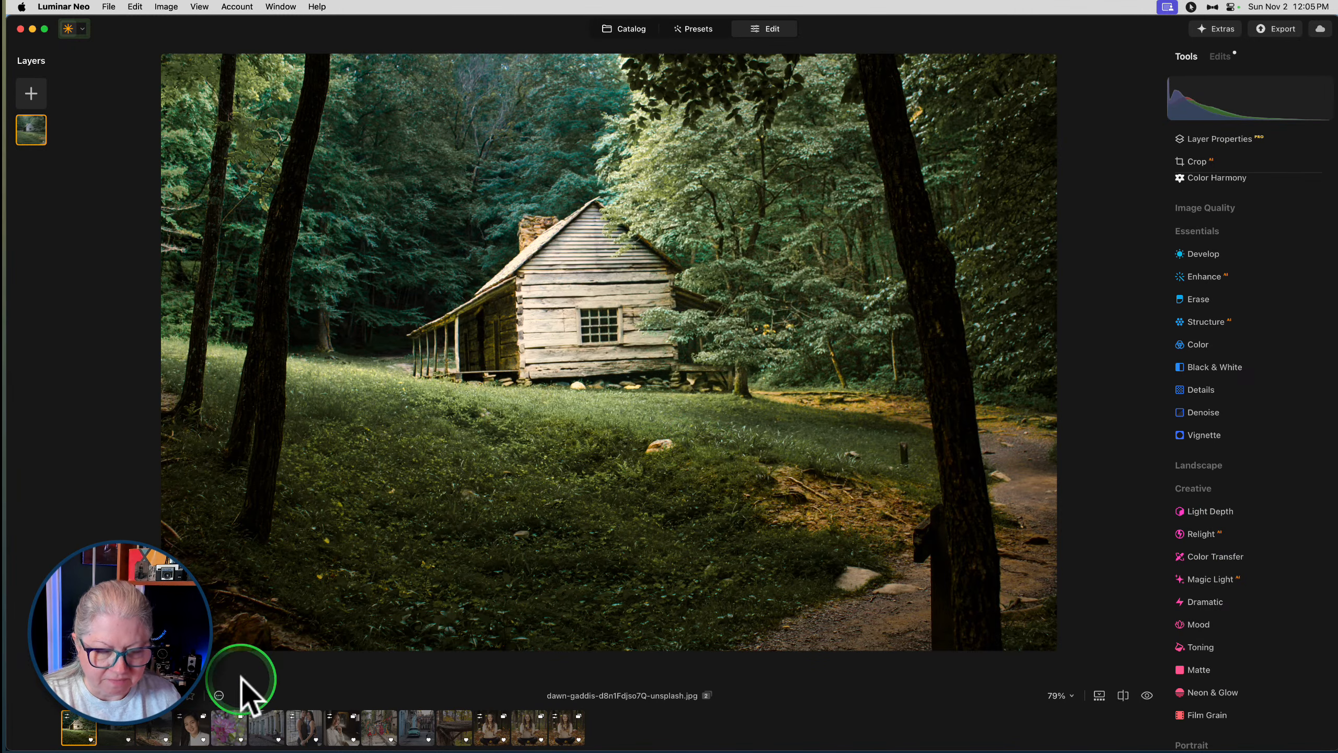
Open the street photo DPM-Luminar-Neo-Course-41.RAF for editing
{"action": "left_click", "coordinate": [266, 726]}
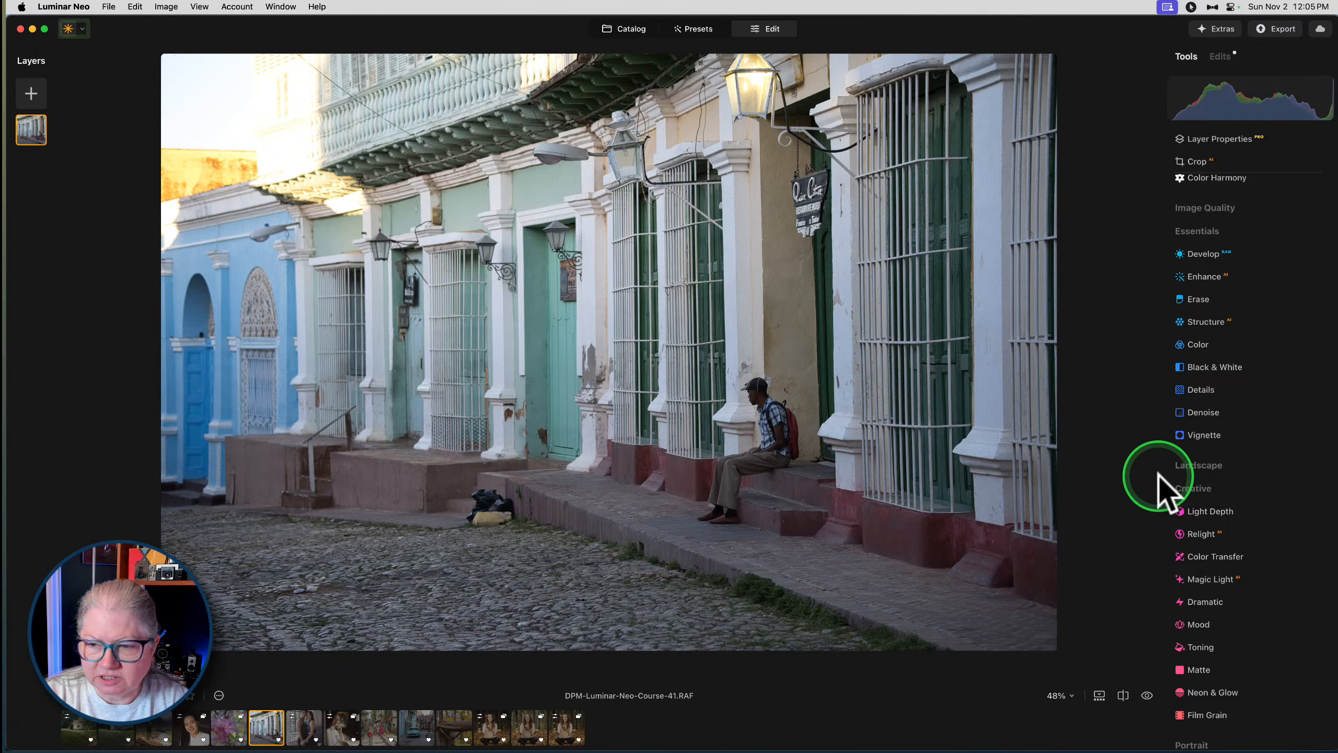
Try Relight on the street photo with Brightness Near 62, Brightness Far -62 and Depth 41, and reset the tool
{"action": "left_click", "coordinate": [1200, 533]}
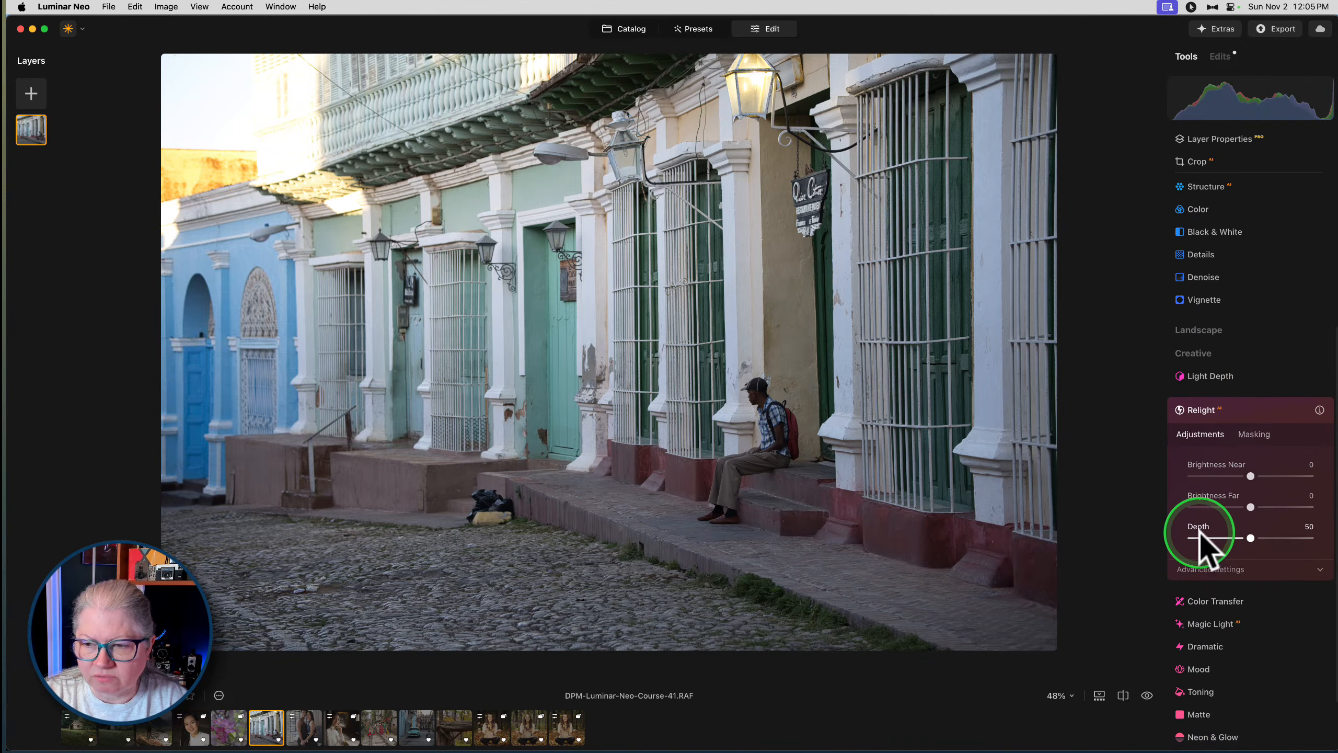
{"action": "left_click_drag", "start_coordinate": [1251, 474], "coordinate": [1241, 535]}
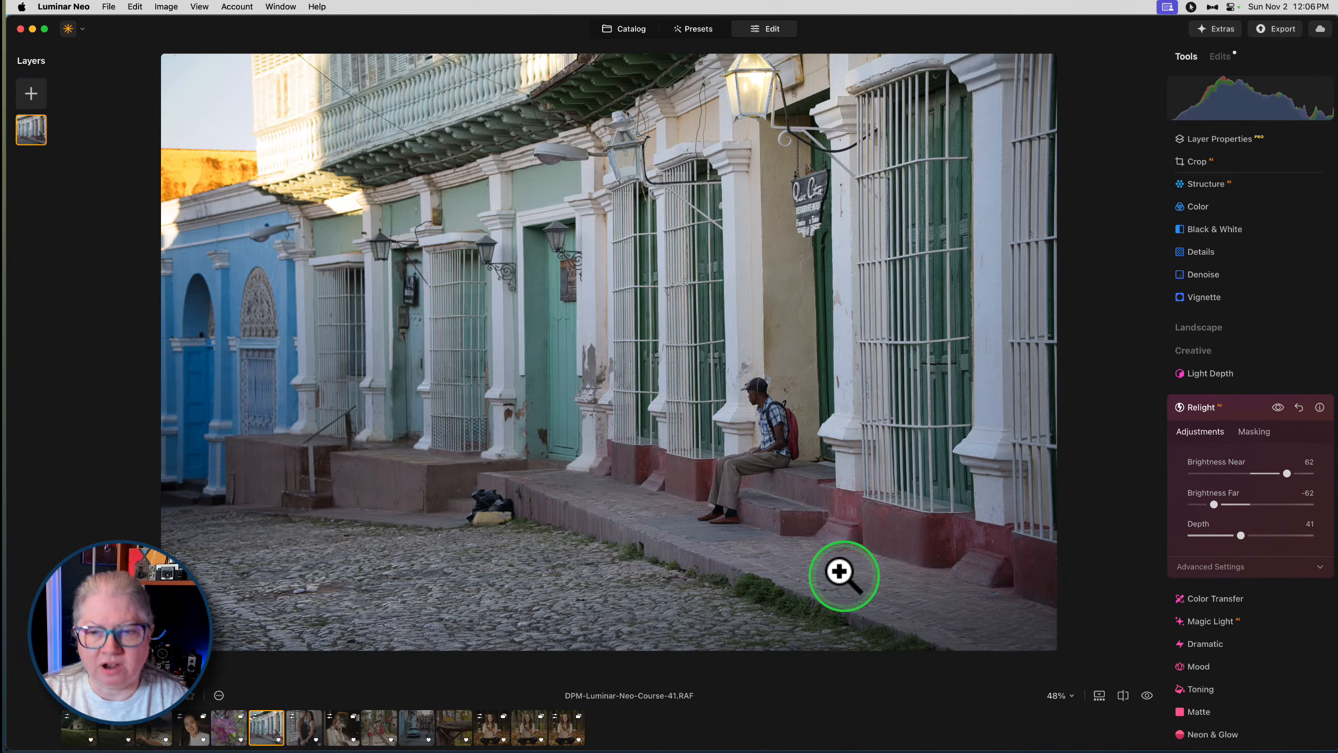
{"action": "left_click", "coordinate": [1298, 407]}
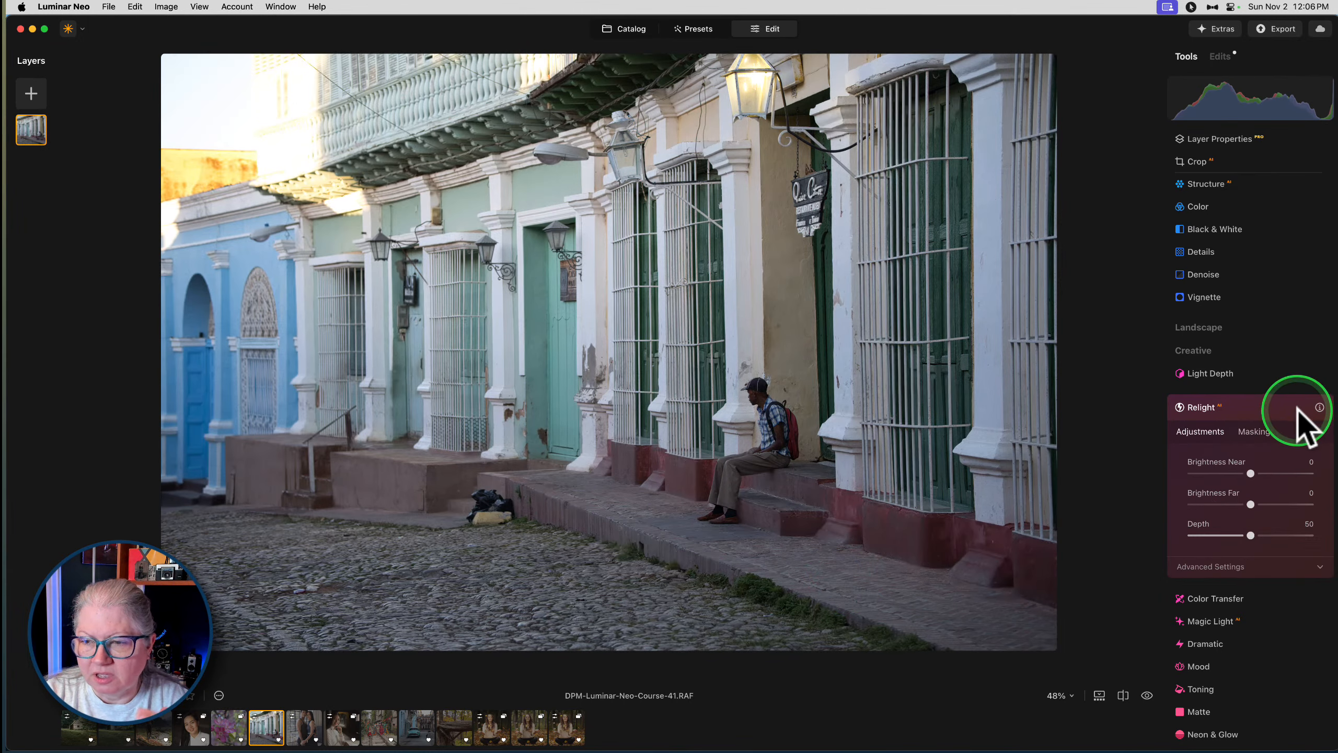
{"action": "left_click", "coordinate": [1235, 409]}
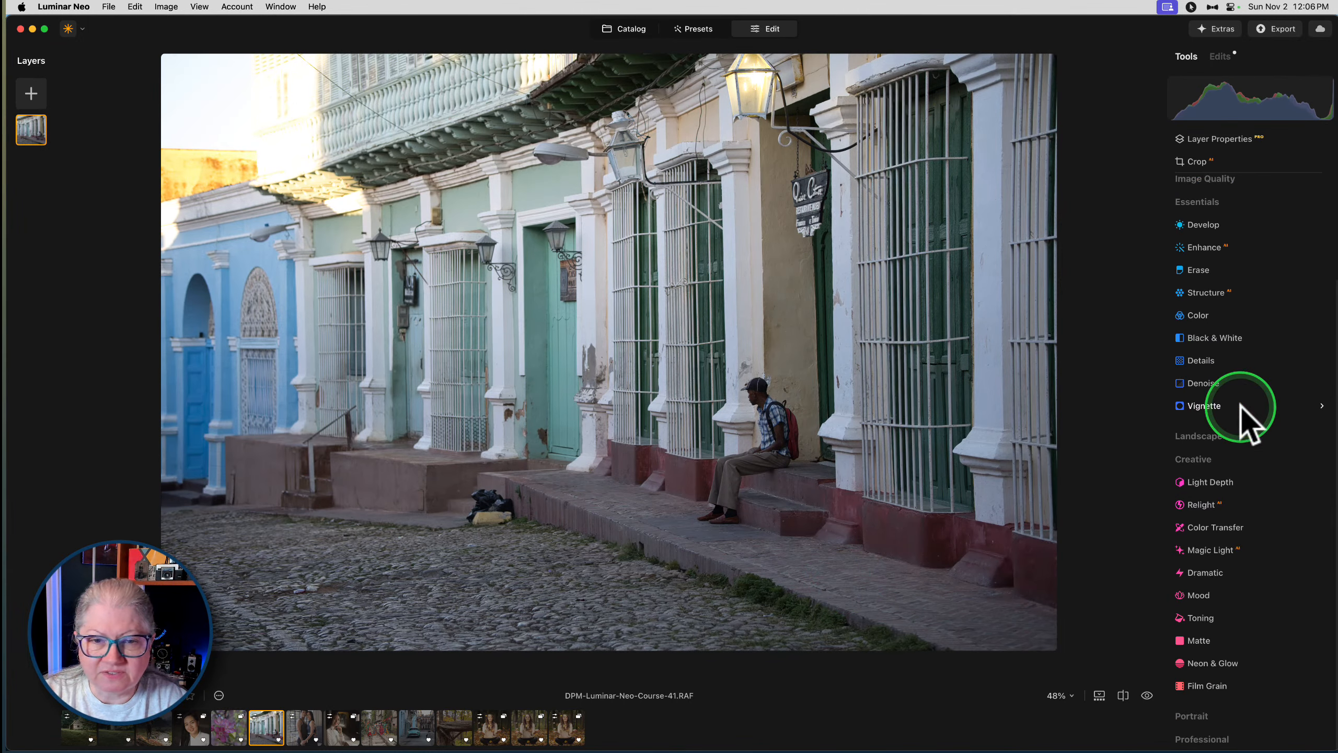
Apply Light Depth with an Amount of 82, expand its advanced settings and place the light's depth point around the seated man
{"action": "left_click", "coordinate": [1206, 480]}
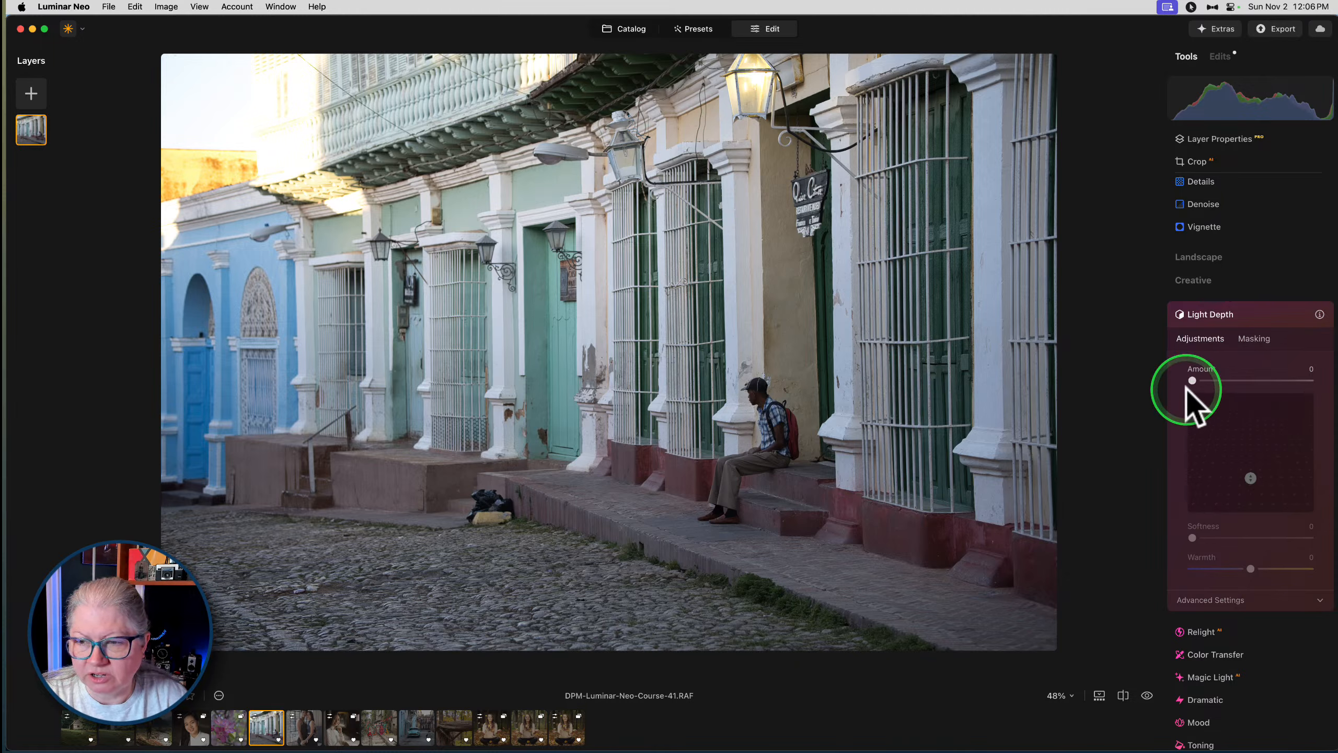
{"action": "left_click", "coordinate": [1207, 599]}
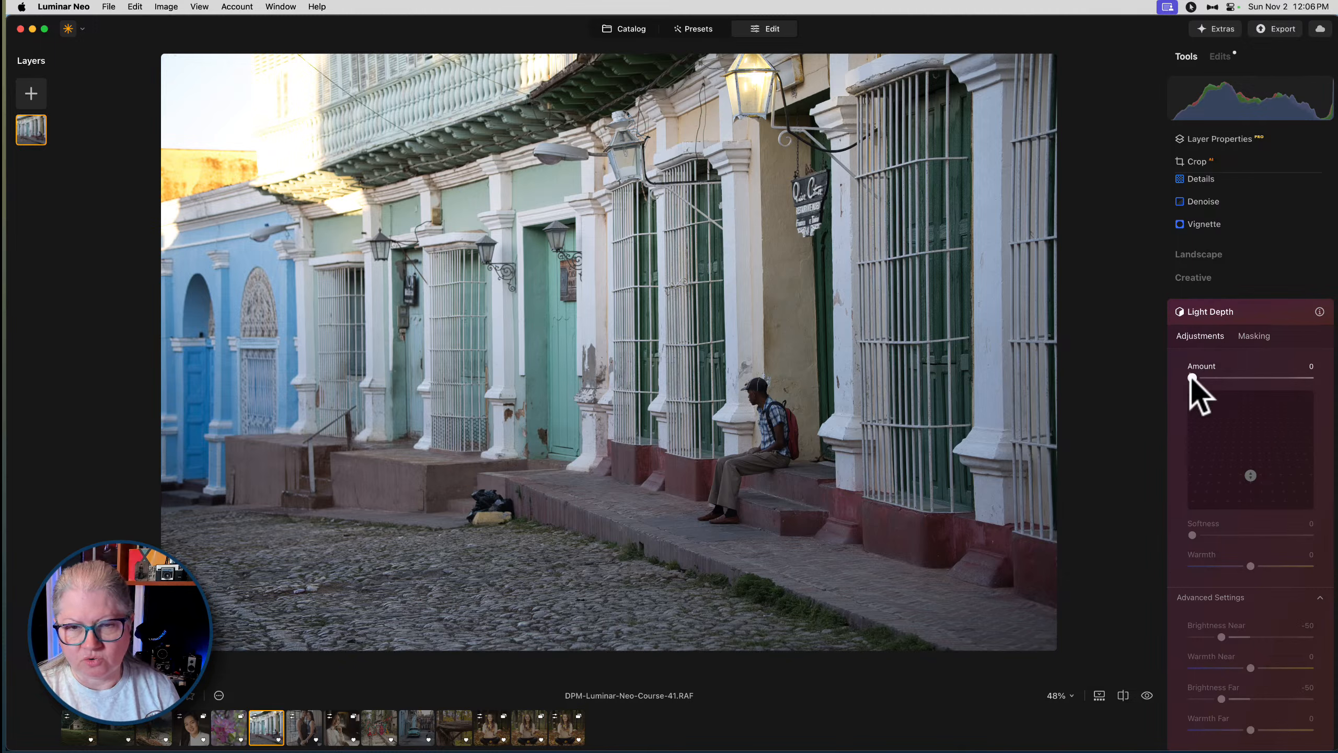
{"action": "left_click_drag", "start_coordinate": [1192, 377], "coordinate": [1194, 377]}
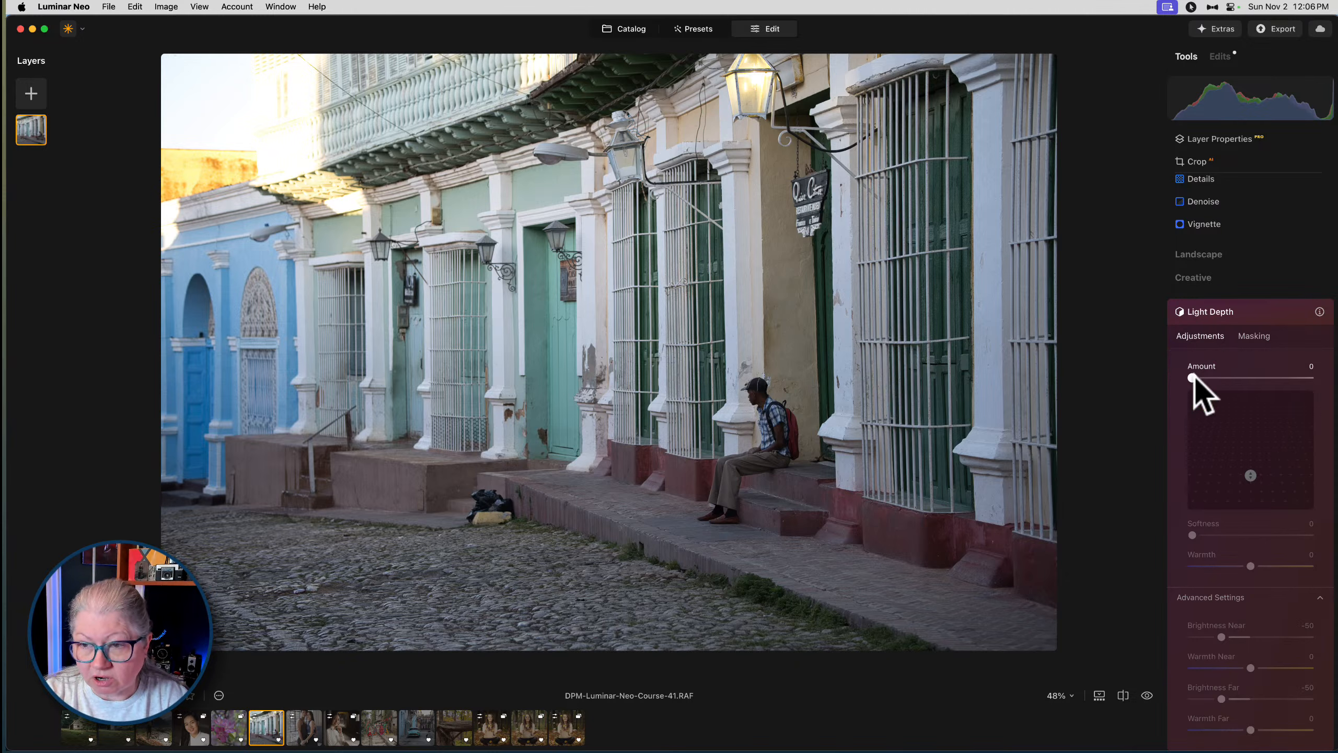
{"action": "left_click_drag", "start_coordinate": [1194, 377], "coordinate": [1256, 377]}
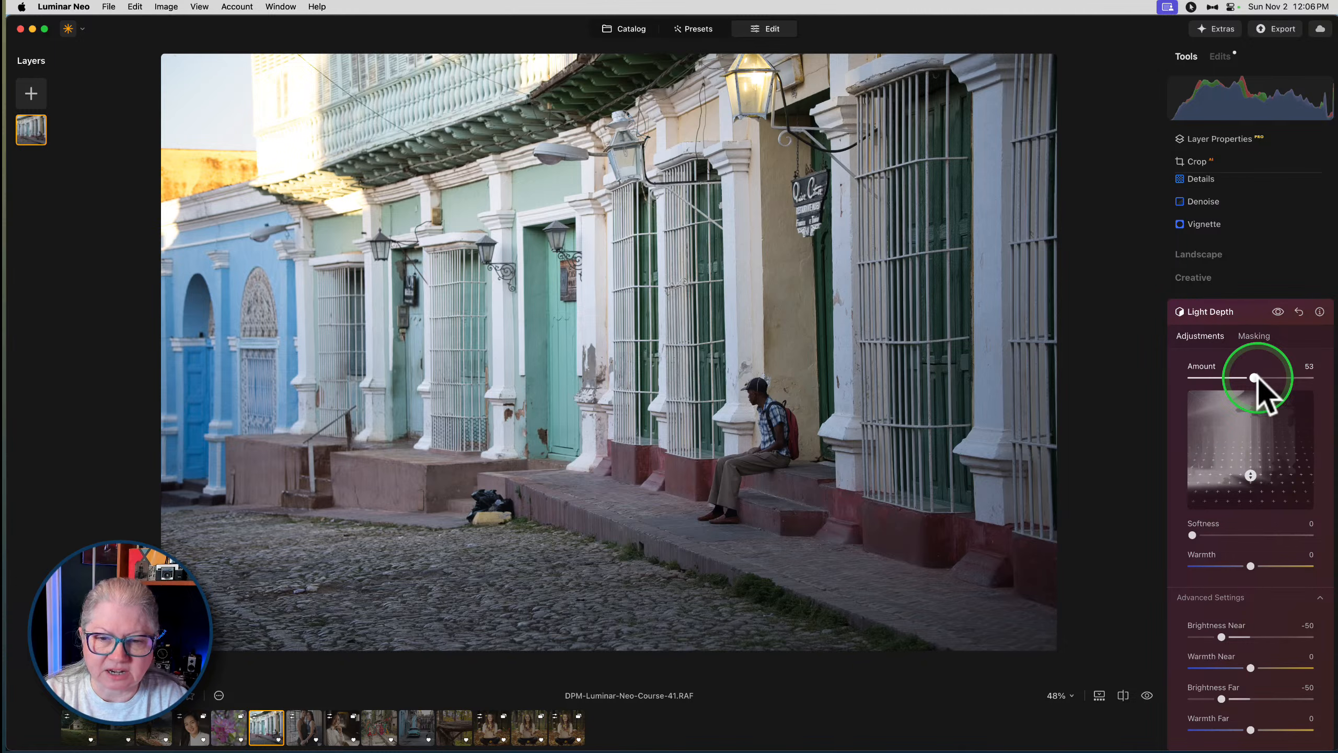
{"action": "mouse_move", "coordinate": [1251, 475]}
{"action": "left_mouse_down"}
{"action": "mouse_move", "coordinate": [1252, 442]}
{"action": "mouse_move", "coordinate": [1252, 473]}
{"action": "left_mouse_up"}
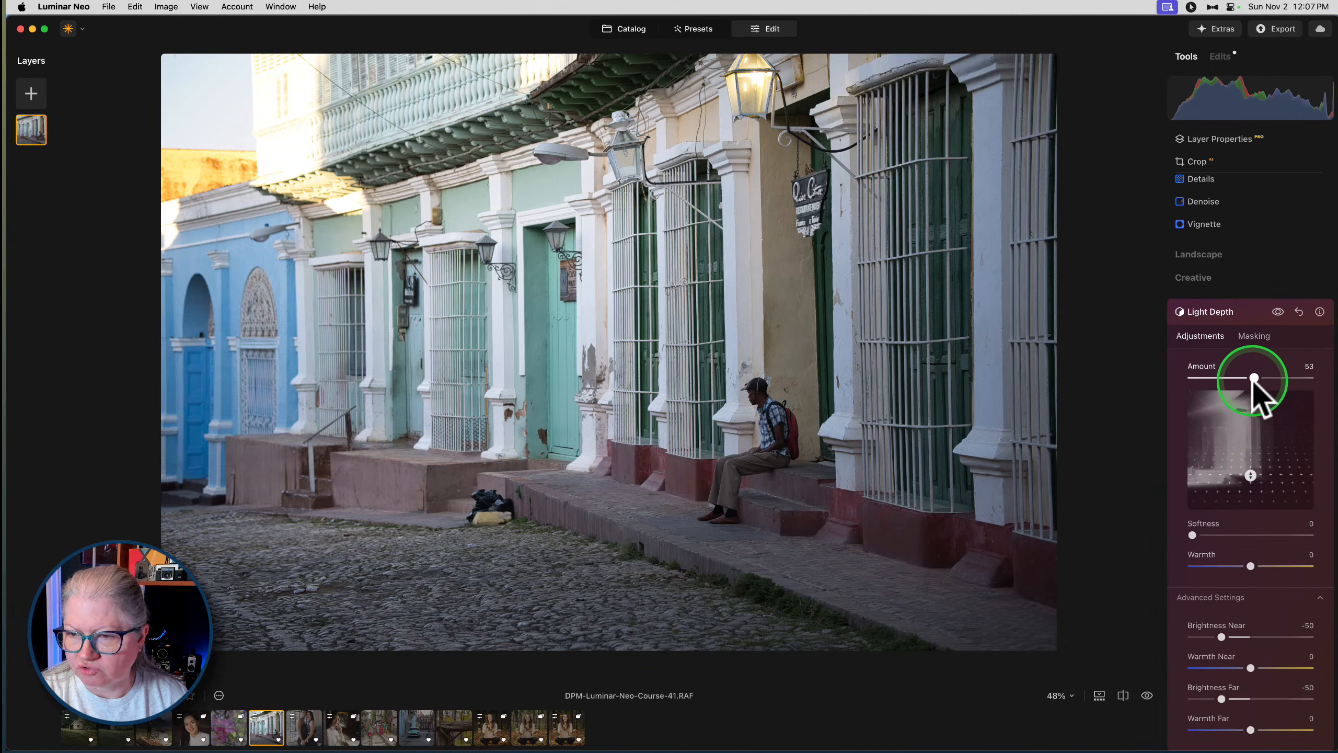
{"action": "left_click_drag", "start_coordinate": [1254, 377], "coordinate": [1289, 377]}
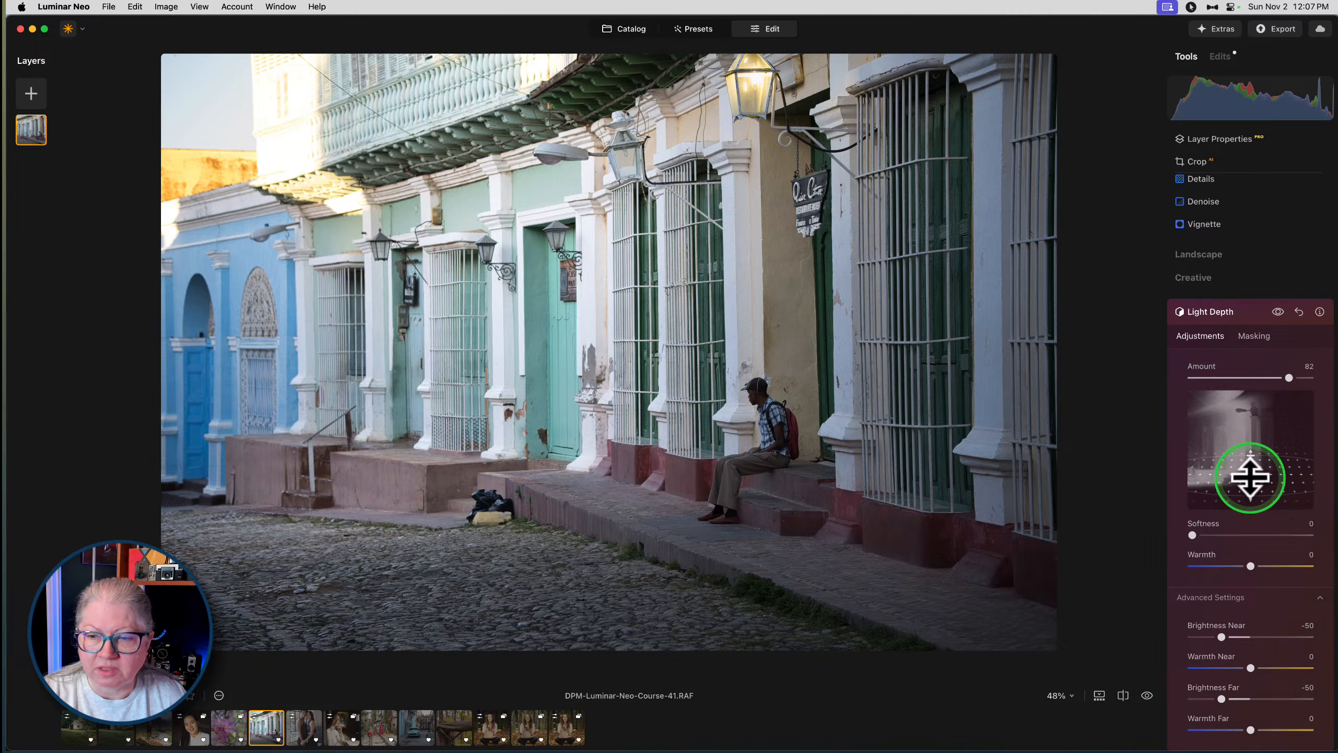
{"action": "mouse_move", "coordinate": [1248, 479]}
{"action": "left_mouse_down"}
{"action": "mouse_move", "coordinate": [1218, 463]}
{"action": "mouse_move", "coordinate": [1228, 423]}
{"action": "mouse_move", "coordinate": [1216, 429]}
{"action": "mouse_move", "coordinate": [1238, 406]}
{"action": "mouse_move", "coordinate": [1215, 471]}
{"action": "mouse_move", "coordinate": [1255, 479]}
{"action": "mouse_move", "coordinate": [1257, 497]}
{"action": "mouse_move", "coordinate": [1252, 462]}
{"action": "mouse_move", "coordinate": [1256, 485]}
{"action": "left_mouse_up"}
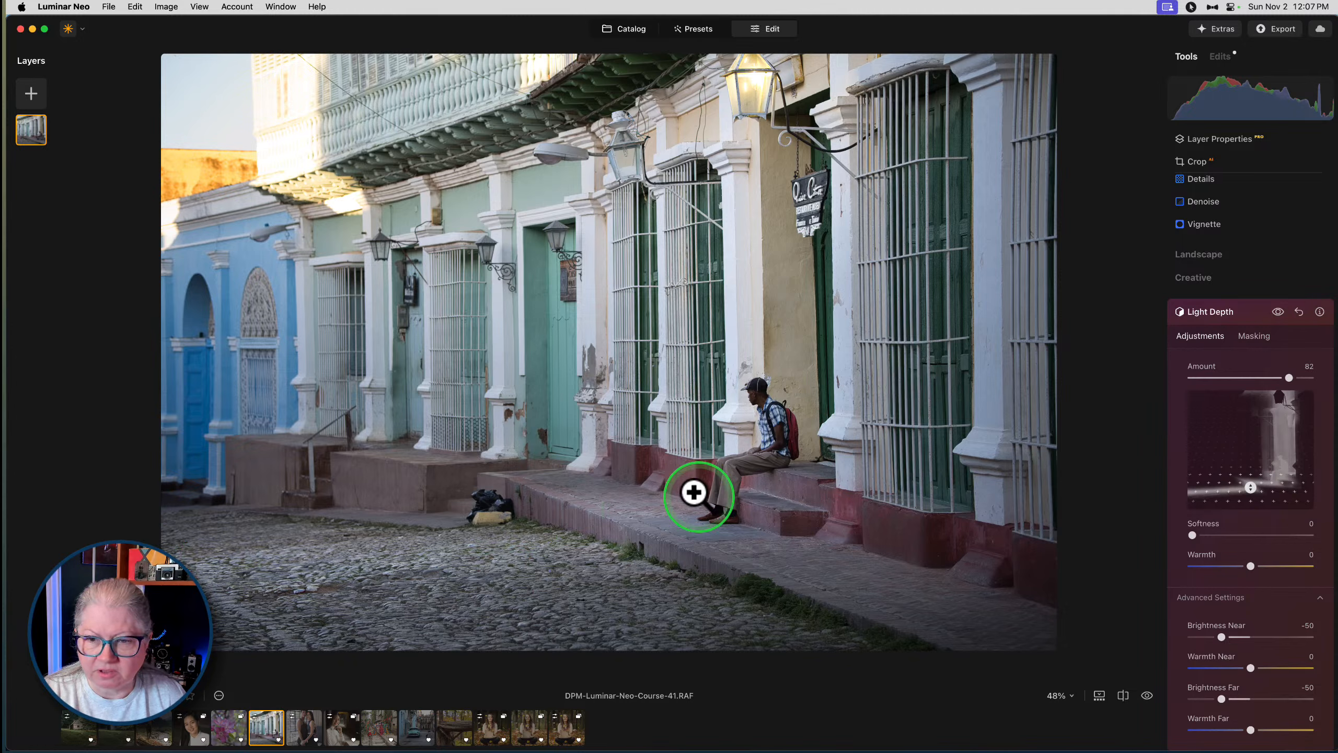
{"action": "left_click", "coordinate": [1280, 314]}
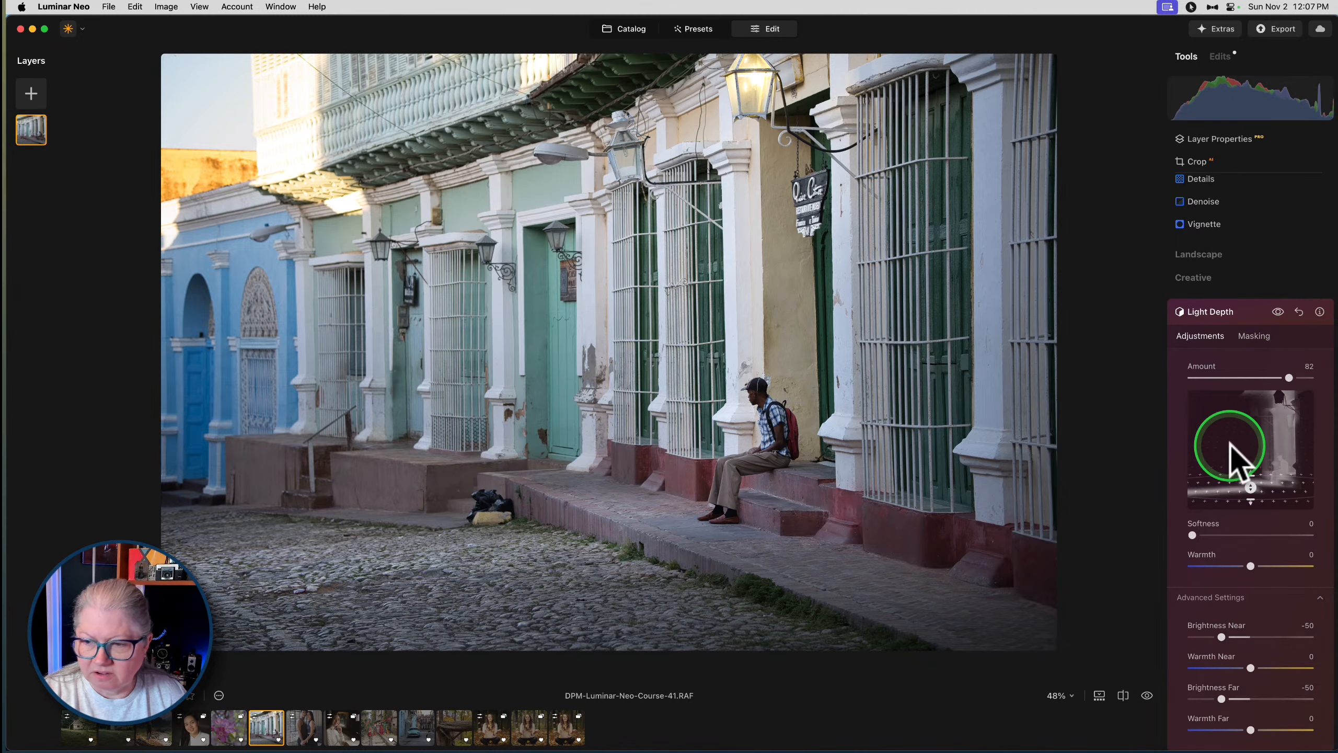
Set Light Depth's Brightness Far to -77 and Brightness Near to -62, fine-tune the depth point and compare the effect
{"action": "scroll", "coordinate": [1230, 453], "scroll_direction": "down", "scroll_amount": 3}
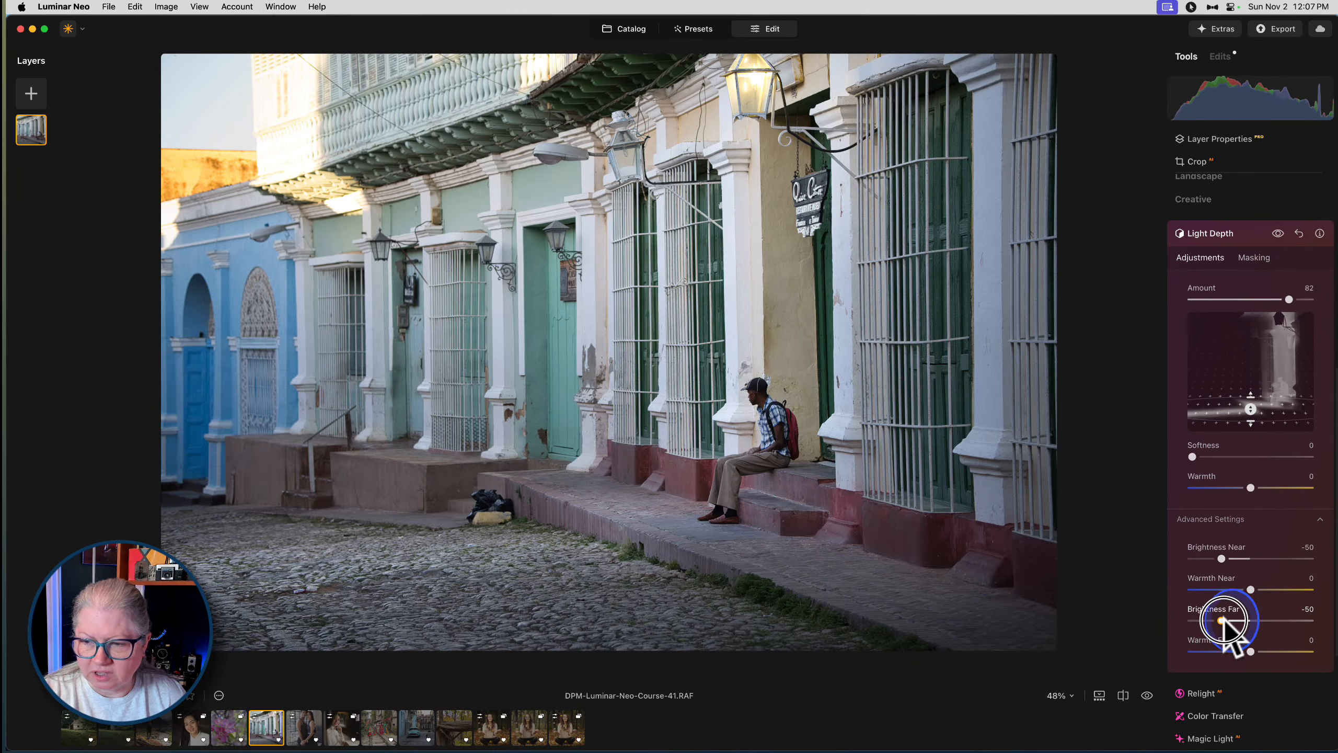
{"action": "mouse_move", "coordinate": [1223, 622]}
{"action": "left_mouse_down"}
{"action": "mouse_move", "coordinate": [1210, 622]}
{"action": "mouse_move", "coordinate": [1299, 623]}
{"action": "mouse_move", "coordinate": [1206, 622]}
{"action": "left_mouse_up"}
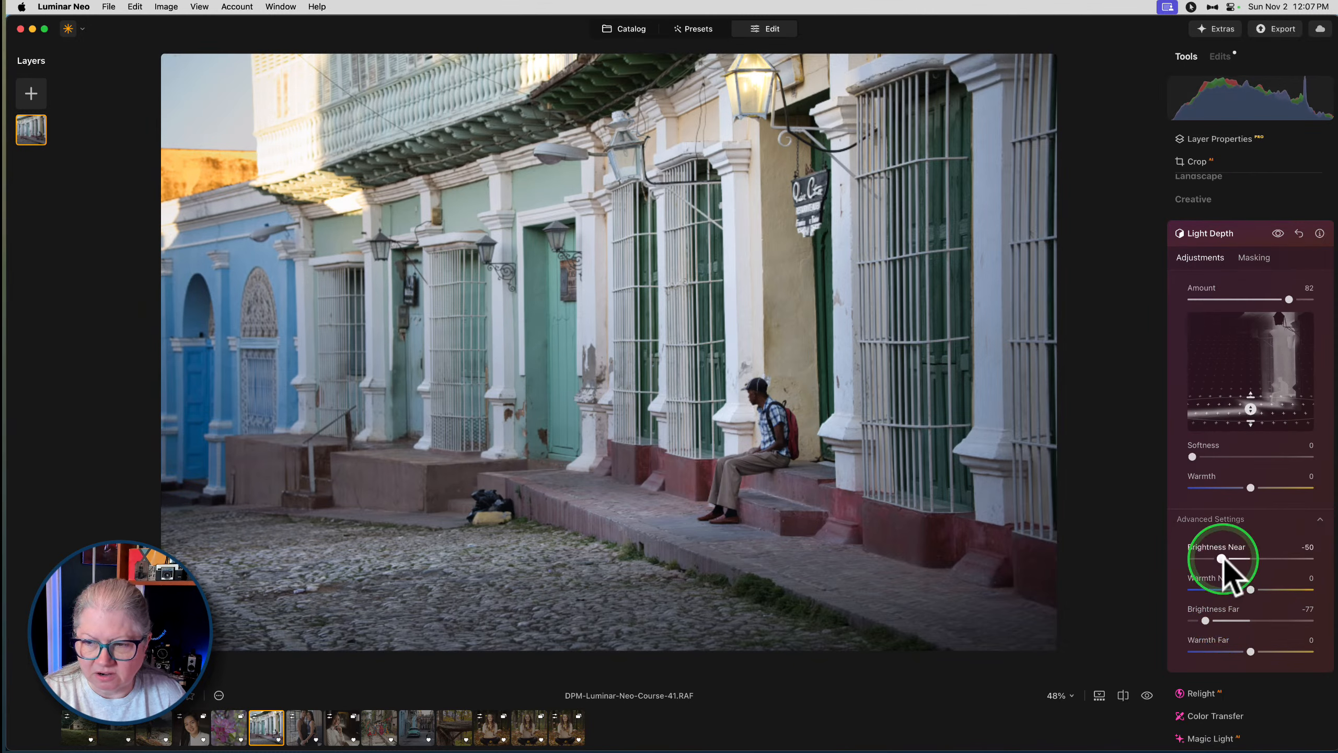
{"action": "mouse_move", "coordinate": [1222, 559]}
{"action": "left_mouse_down"}
{"action": "mouse_move", "coordinate": [1207, 559]}
{"action": "mouse_move", "coordinate": [1284, 559]}
{"action": "mouse_move", "coordinate": [1214, 559]}
{"action": "left_mouse_up"}
{"action": "left_click_drag", "start_coordinate": [1252, 400], "coordinate": [1253, 404]}
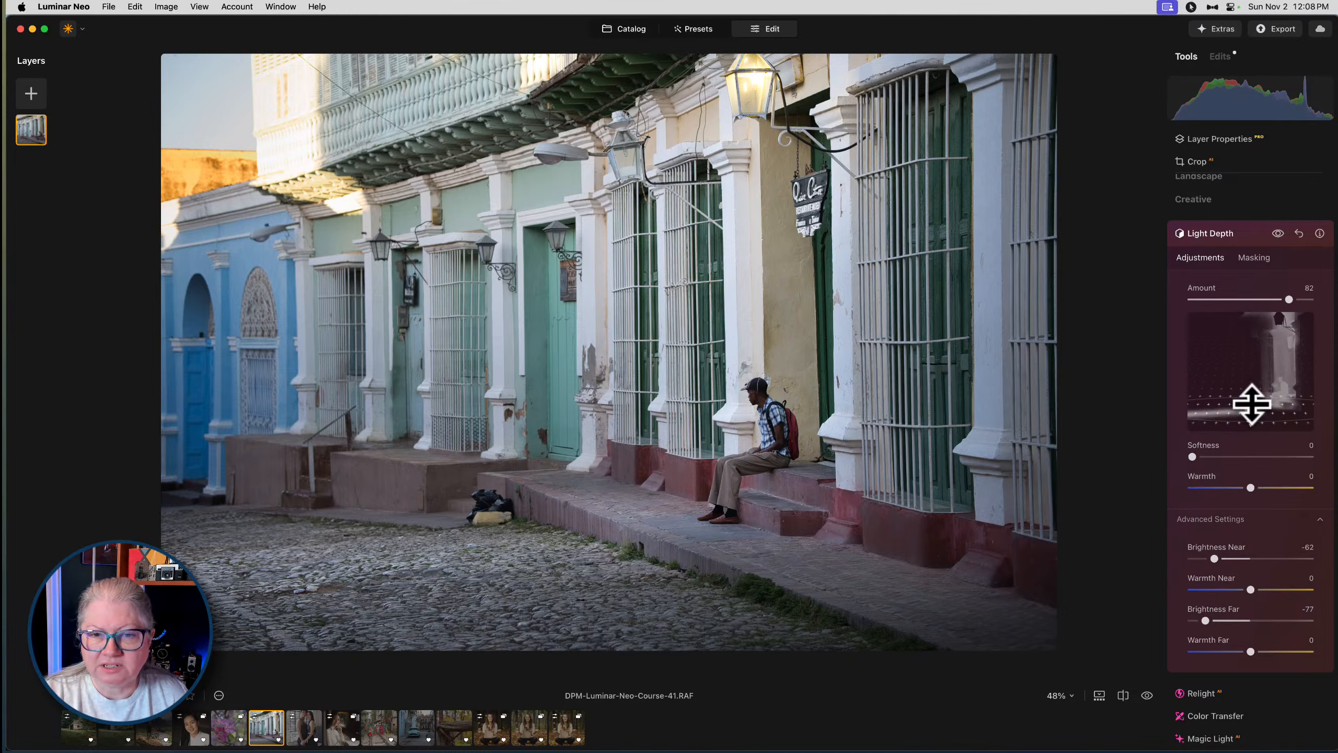
{"action": "left_click", "coordinate": [1278, 234]}
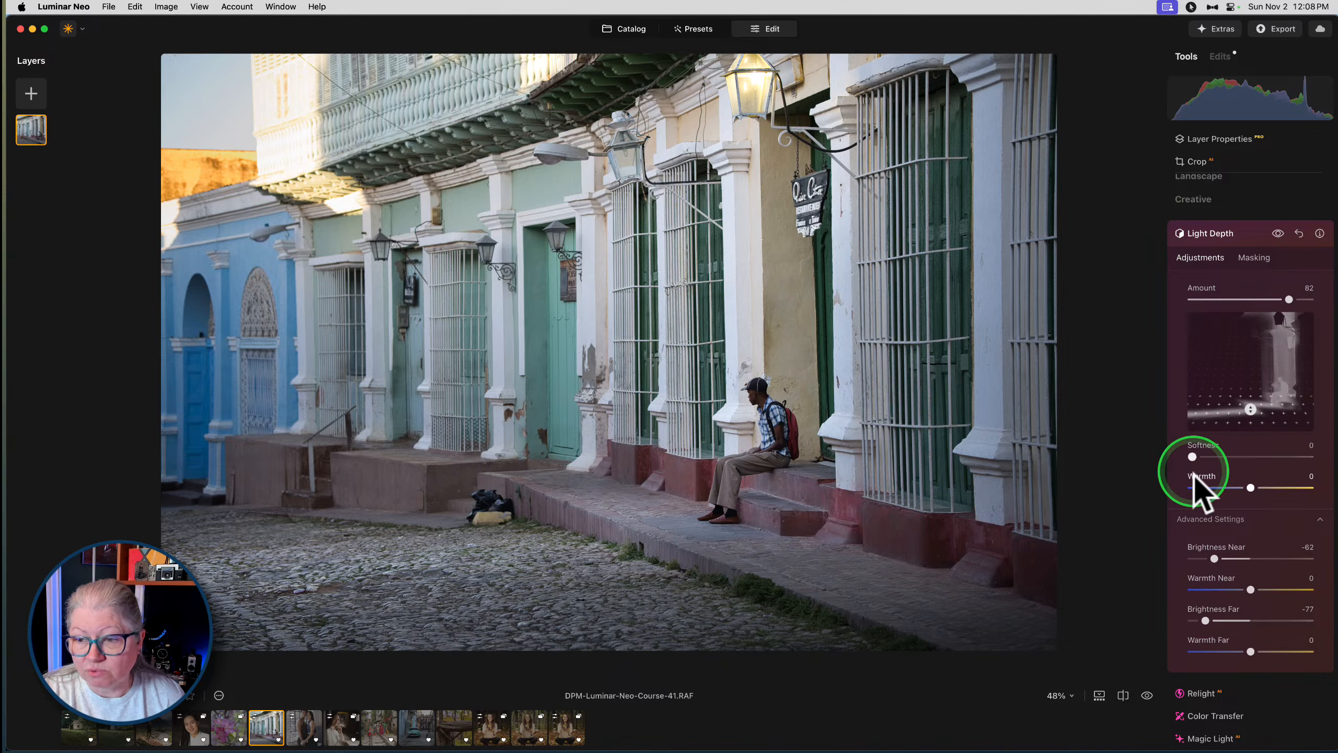
Set Light Depth's Softness to 5 and Warmth to 12
{"action": "left_click_drag", "start_coordinate": [1193, 456], "coordinate": [1198, 456]}
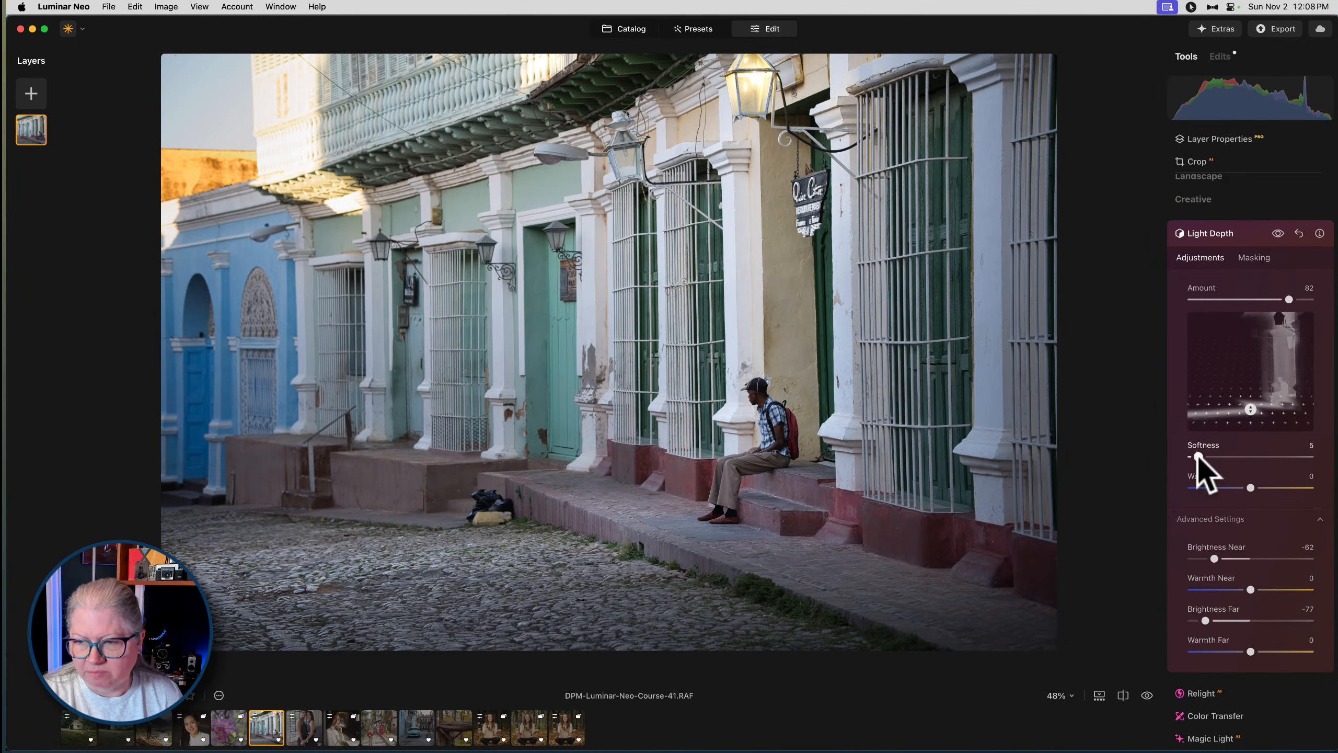
{"action": "scroll", "coordinate": [1197, 454], "scroll_direction": "down", "scroll_amount": 1}
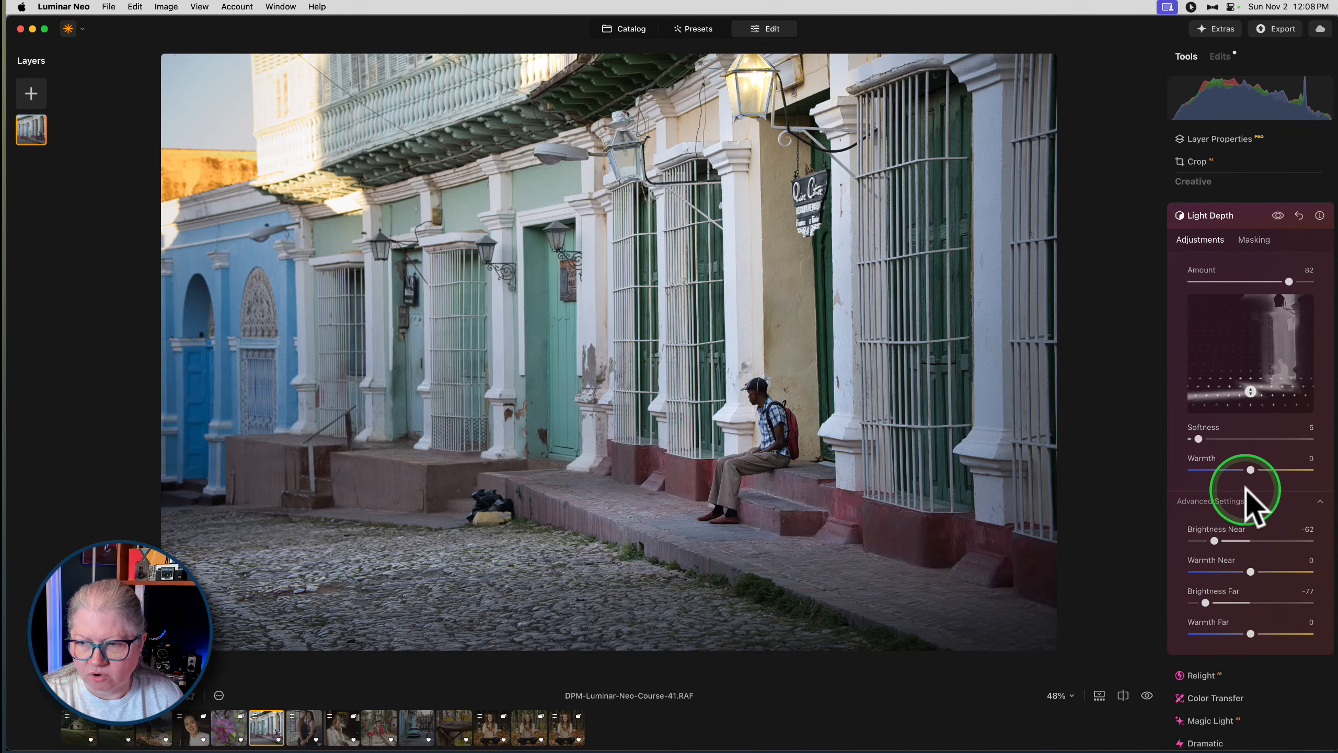
{"action": "mouse_move", "coordinate": [1250, 469]}
{"action": "left_mouse_down"}
{"action": "mouse_move", "coordinate": [1269, 470]}
{"action": "mouse_move", "coordinate": [1256, 470]}
{"action": "left_mouse_up"}
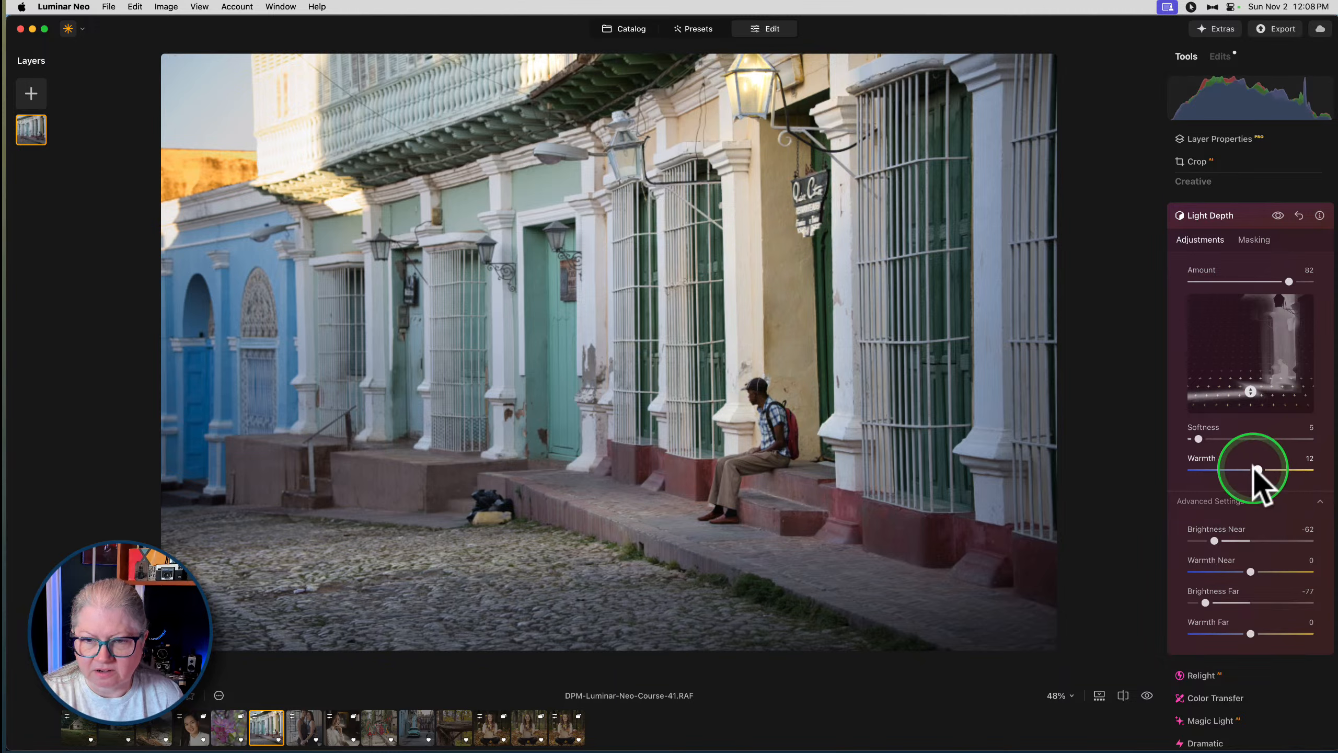
Compare the street photo with and without the Light Depth effect
{"action": "left_click", "coordinate": [1278, 216]}
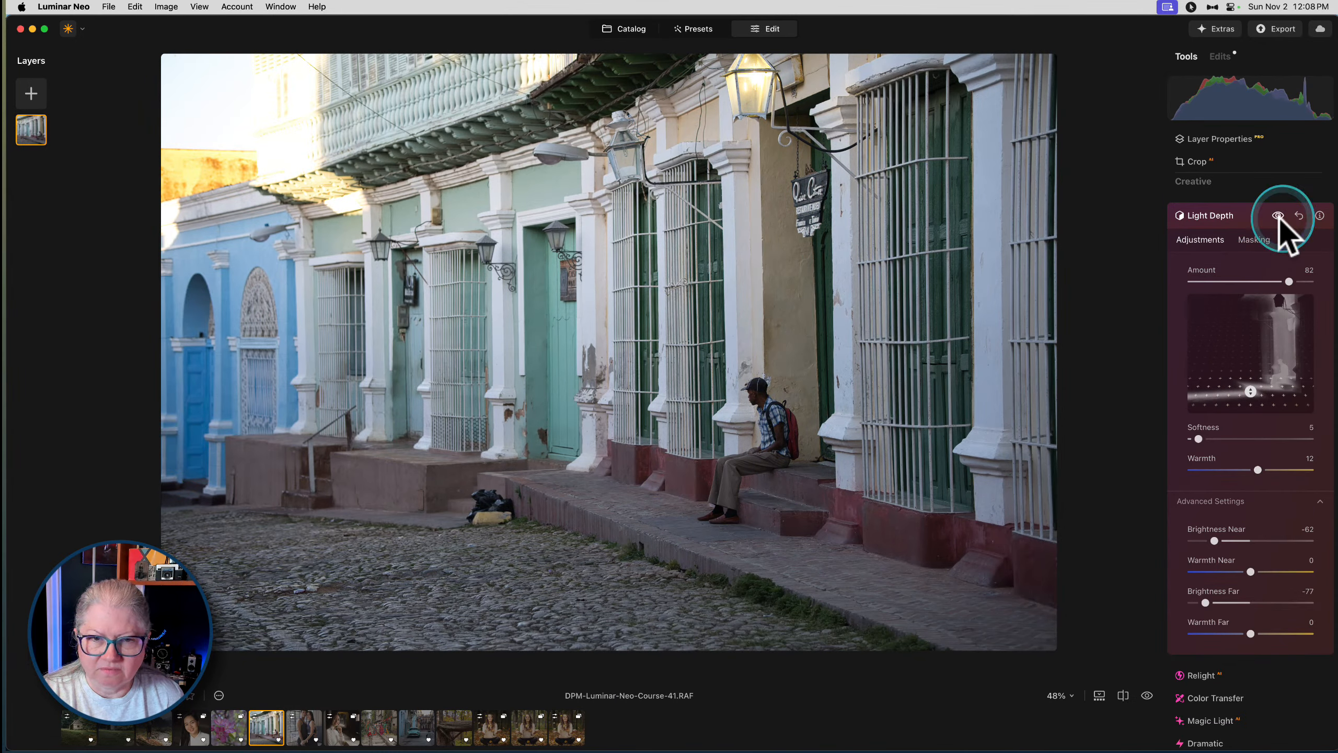
{"action": "left_click", "coordinate": [1279, 216]}
{"action": "left_click", "coordinate": [1279, 217]}
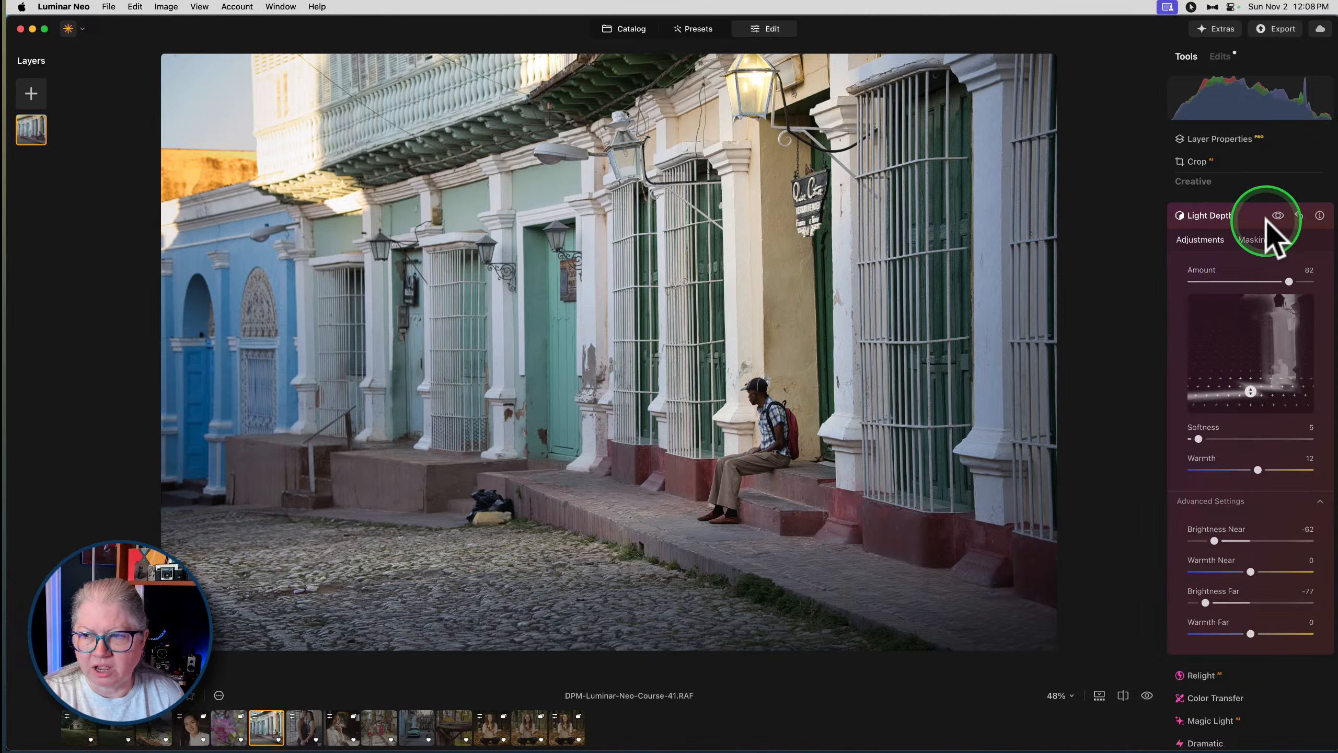
{"action": "left_click", "coordinate": [1280, 216]}
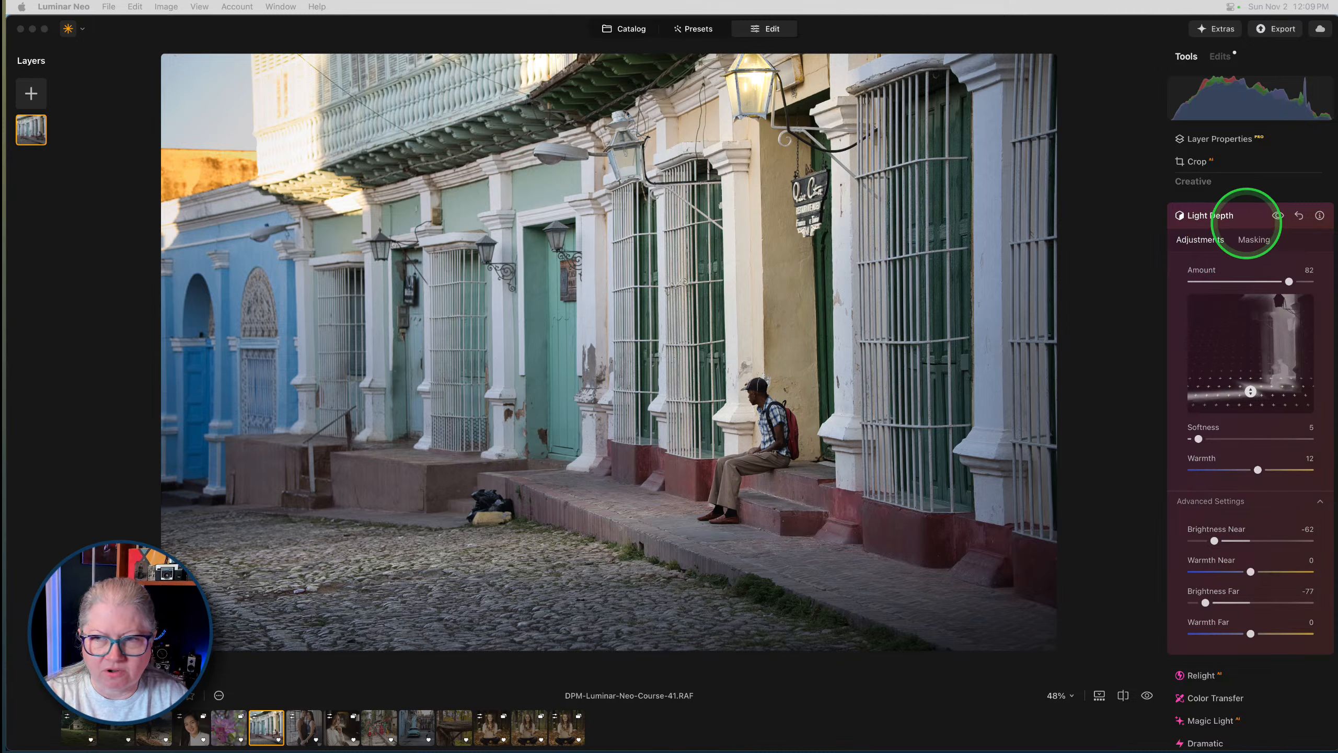
{"action": "left_click", "coordinate": [1250, 220]}
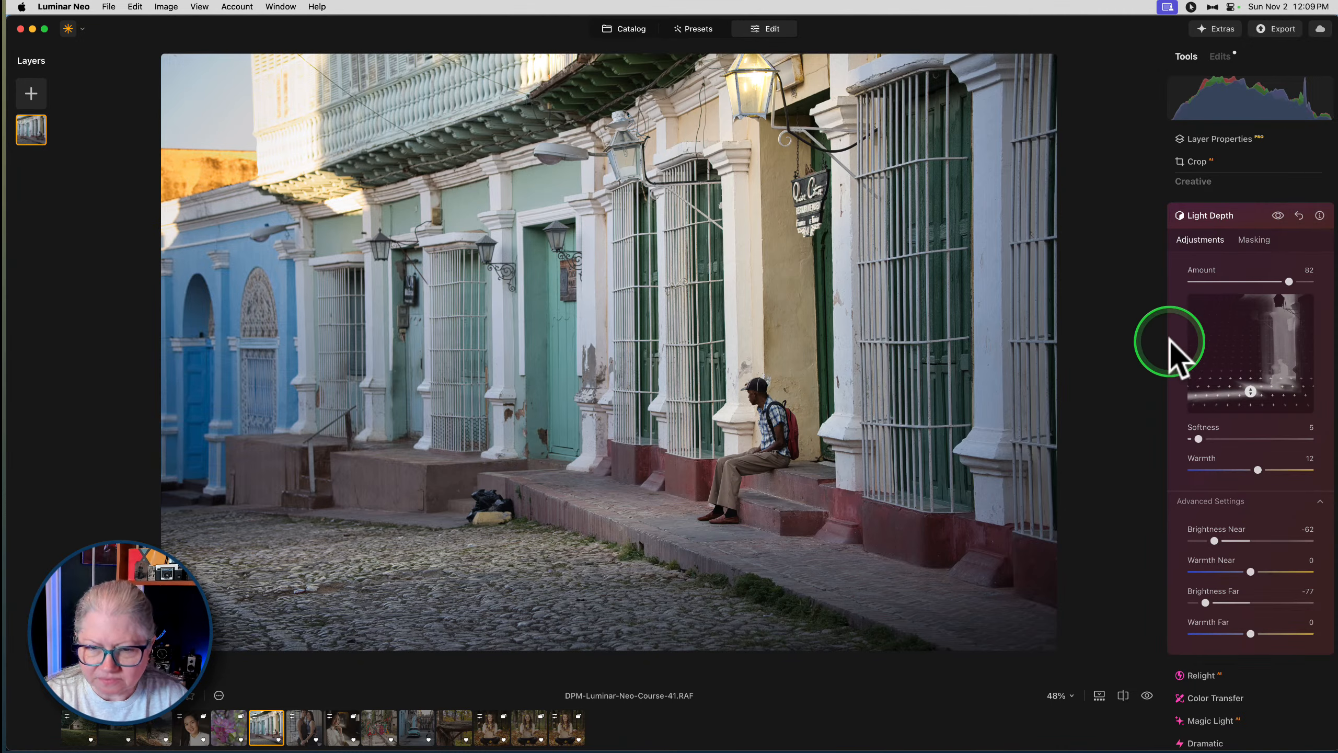
Close Light Depth, open the couple portrait DPM-Luminar-Neo-Course-52.RAF, show its applied edits and compare the edited photo with the original
{"action": "left_click", "coordinate": [1251, 217]}
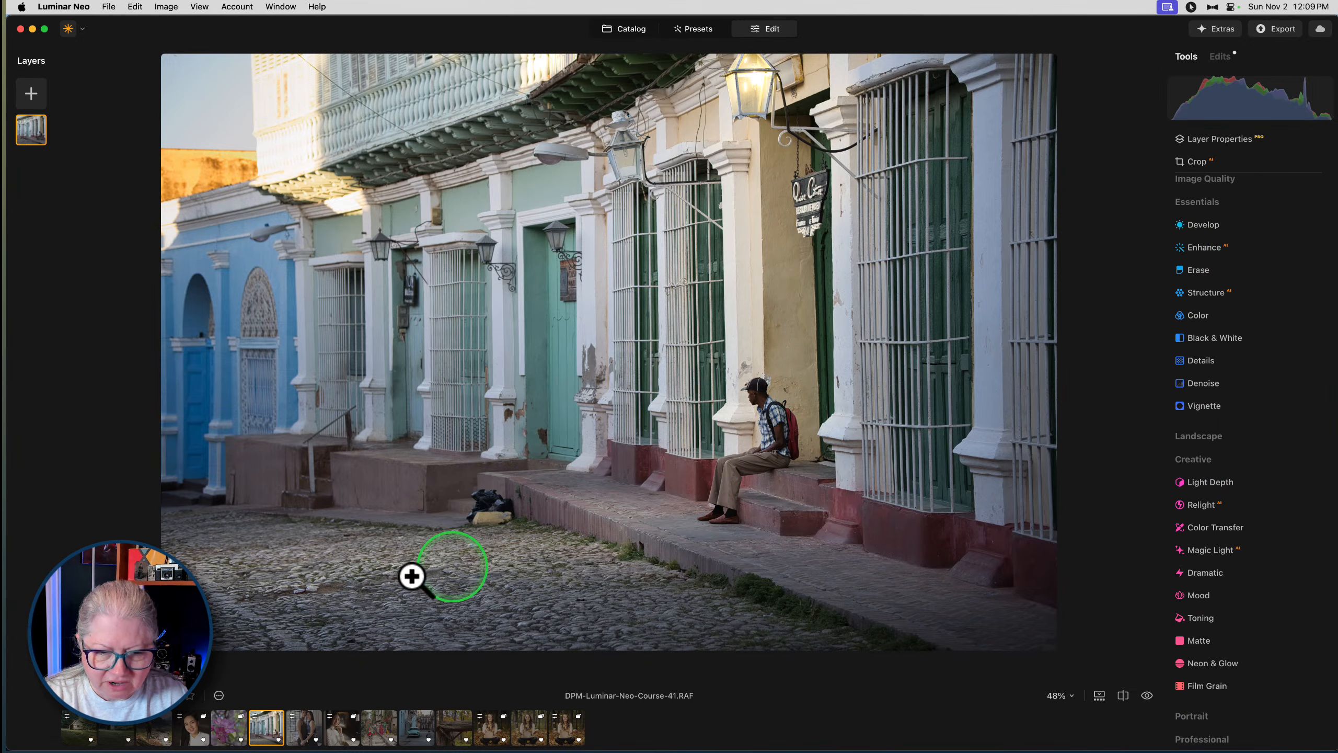
{"action": "left_click", "coordinate": [297, 727]}
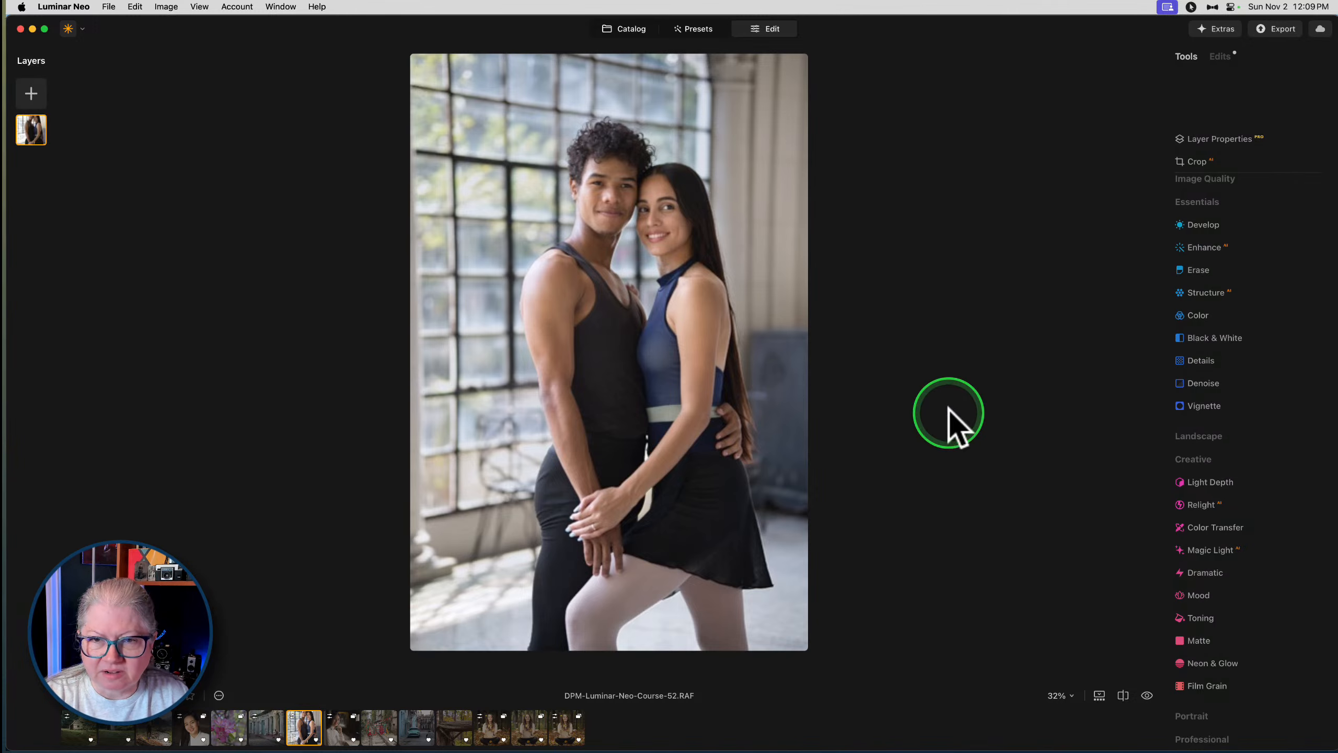
{"action": "left_click", "coordinate": [1220, 57]}
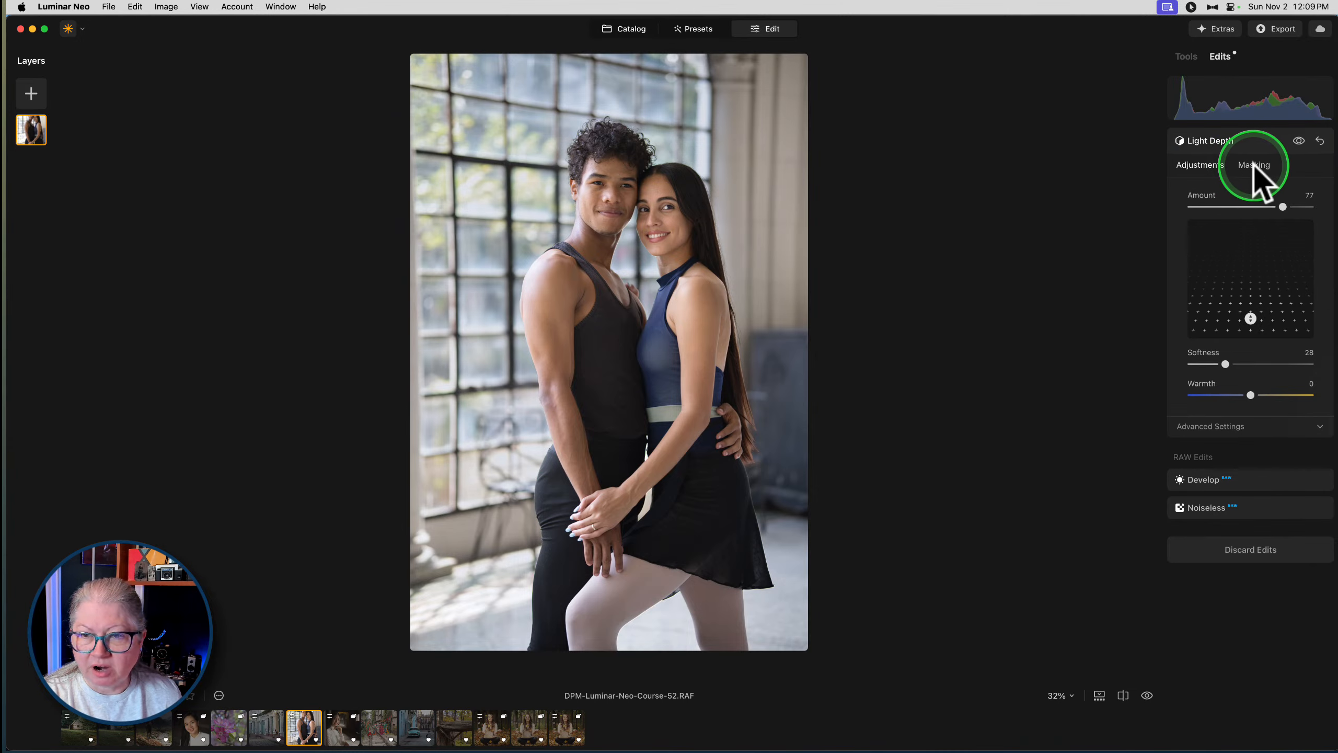
{"action": "key", "text": "backslash"}
{"action": "key", "text": "backslash"}
{"action": "key", "text": "backslash"}
{"action": "key", "text": "backslash"}
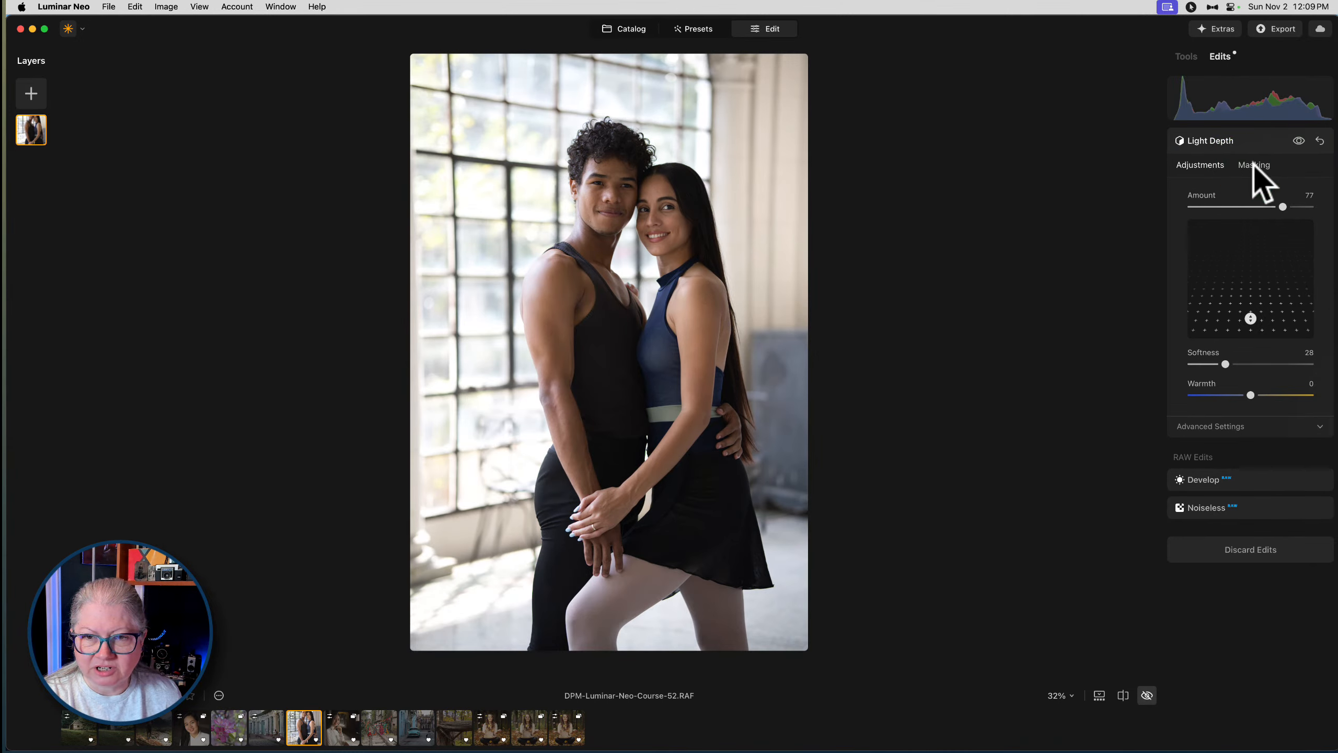
Compare the couple portrait with and without its Light Depth effect
{"action": "left_click", "coordinate": [1298, 141]}
{"action": "left_click", "coordinate": [1298, 140]}
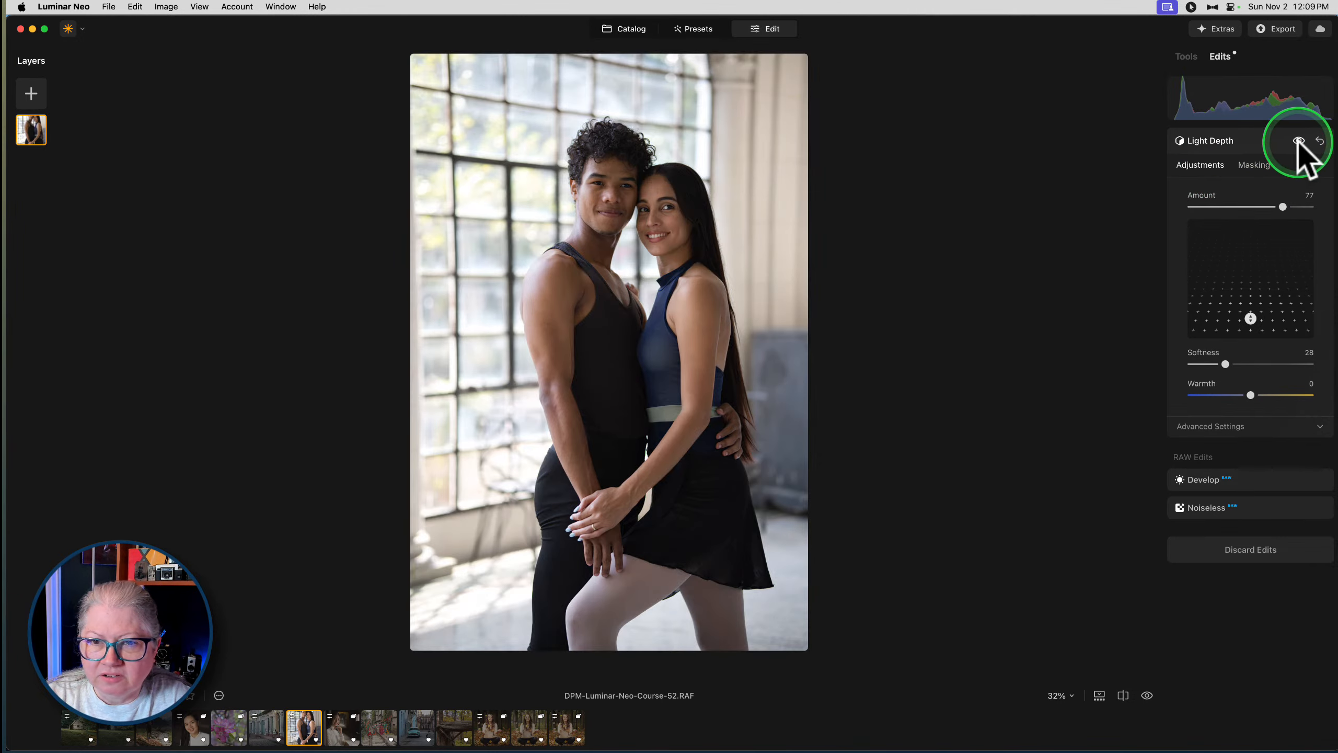
{"action": "left_click", "coordinate": [1298, 140]}
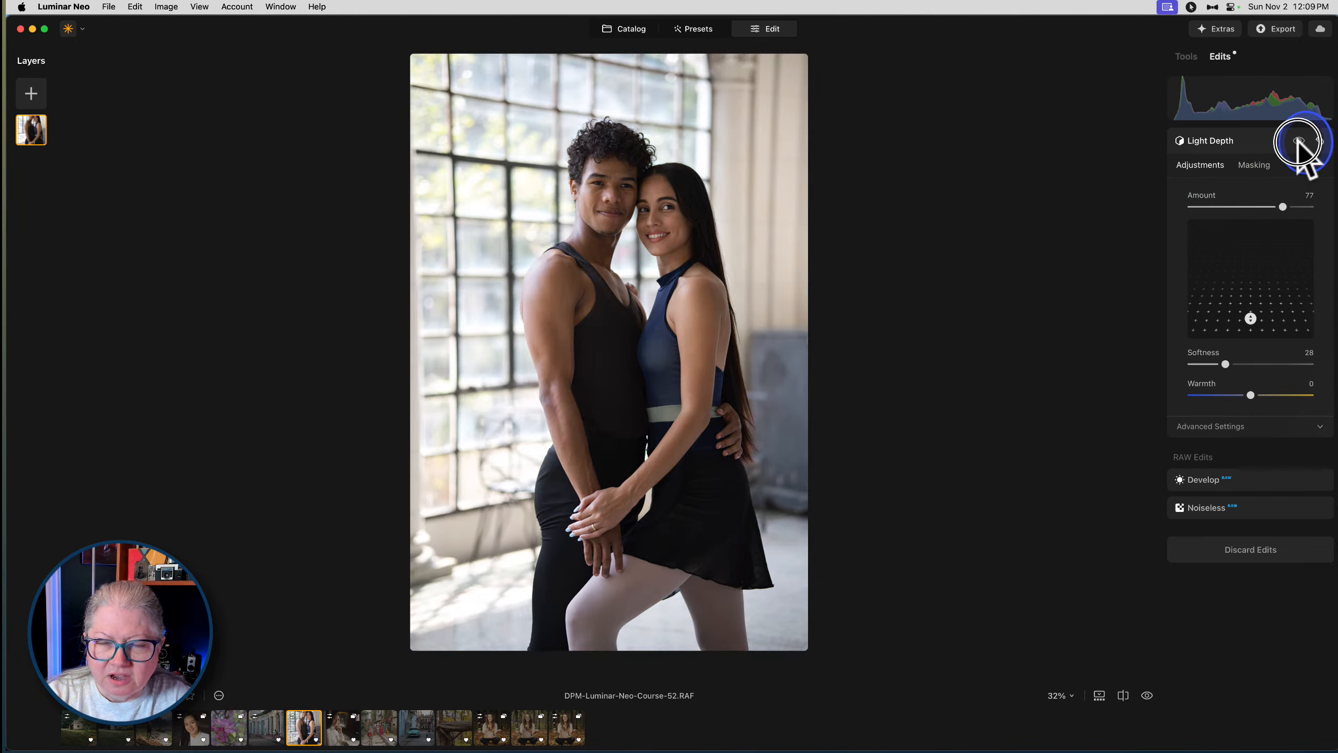
{"action": "left_click", "coordinate": [1297, 141]}
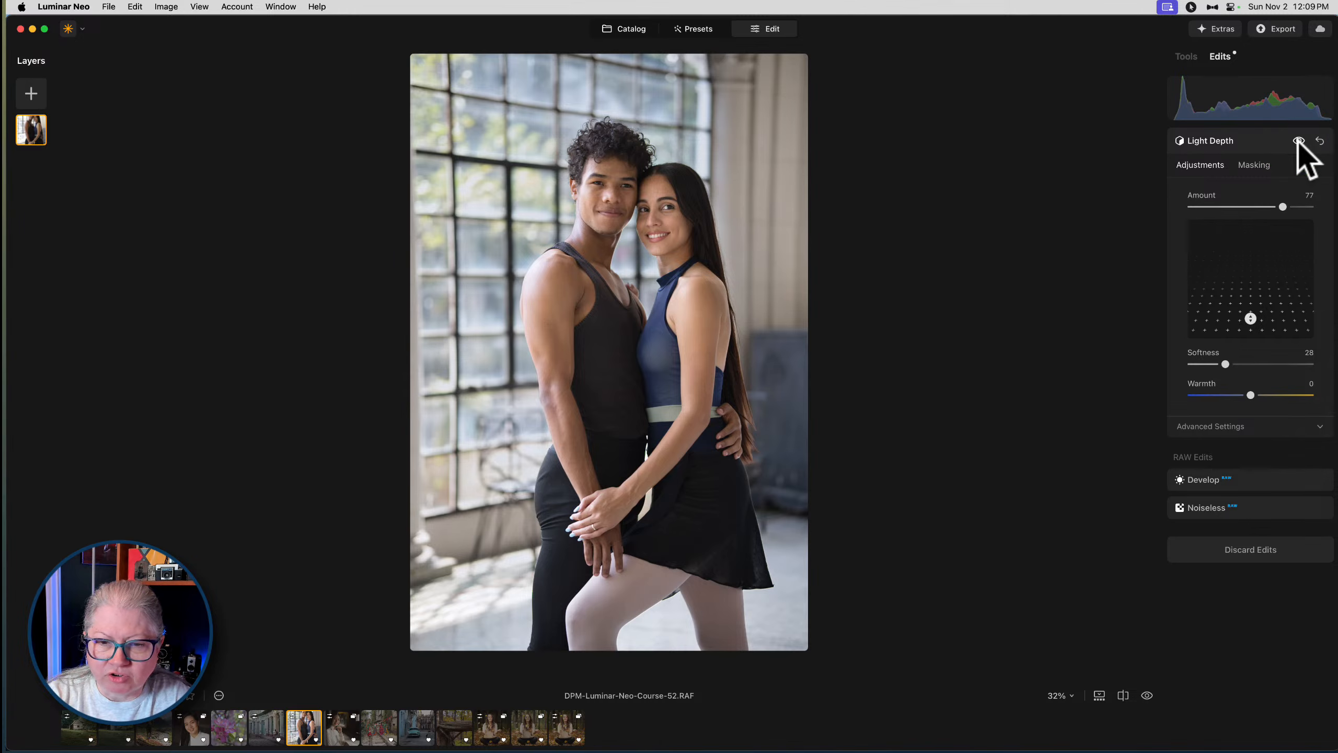
{"action": "left_click", "coordinate": [1299, 140]}
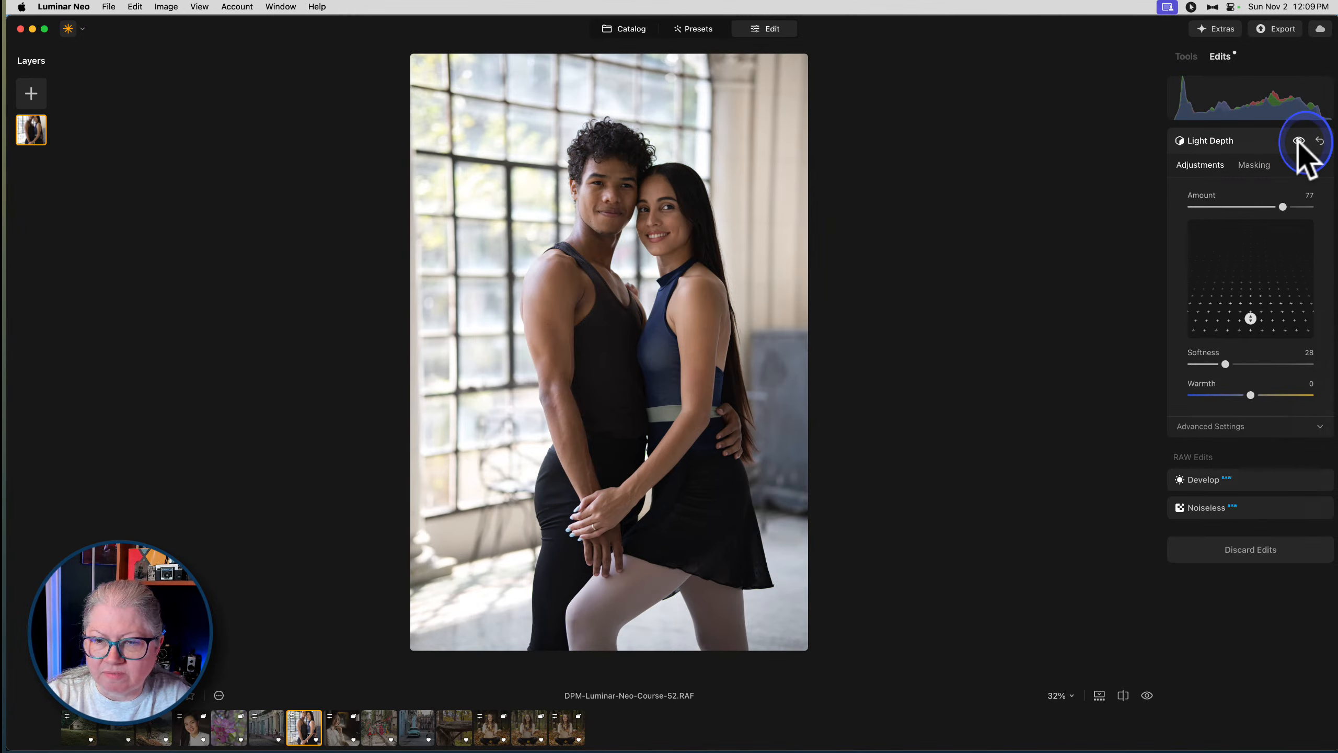
{"action": "left_click", "coordinate": [1297, 141]}
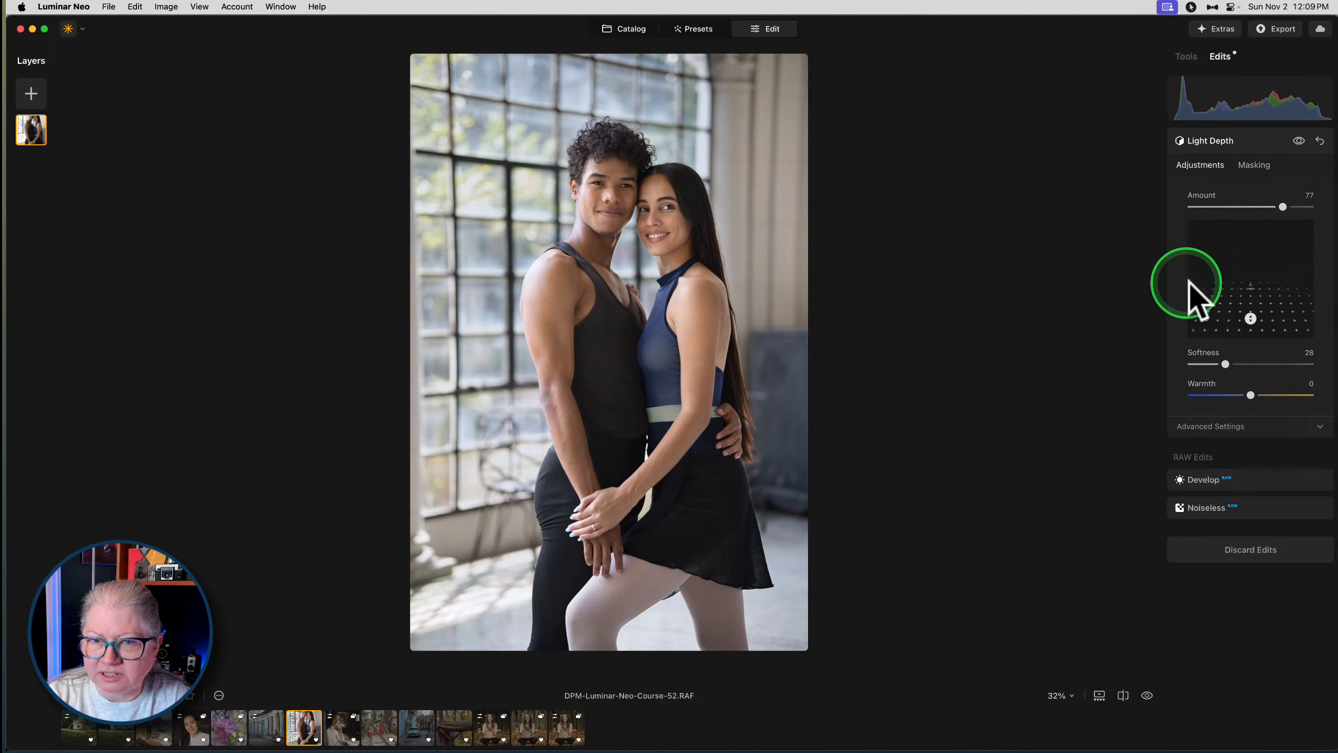
Nudge the portrait's Light Depth point slightly and review its applied Light Depth and RAW Develop edits
{"action": "left_click_drag", "start_coordinate": [1251, 315], "coordinate": [1252, 316]}
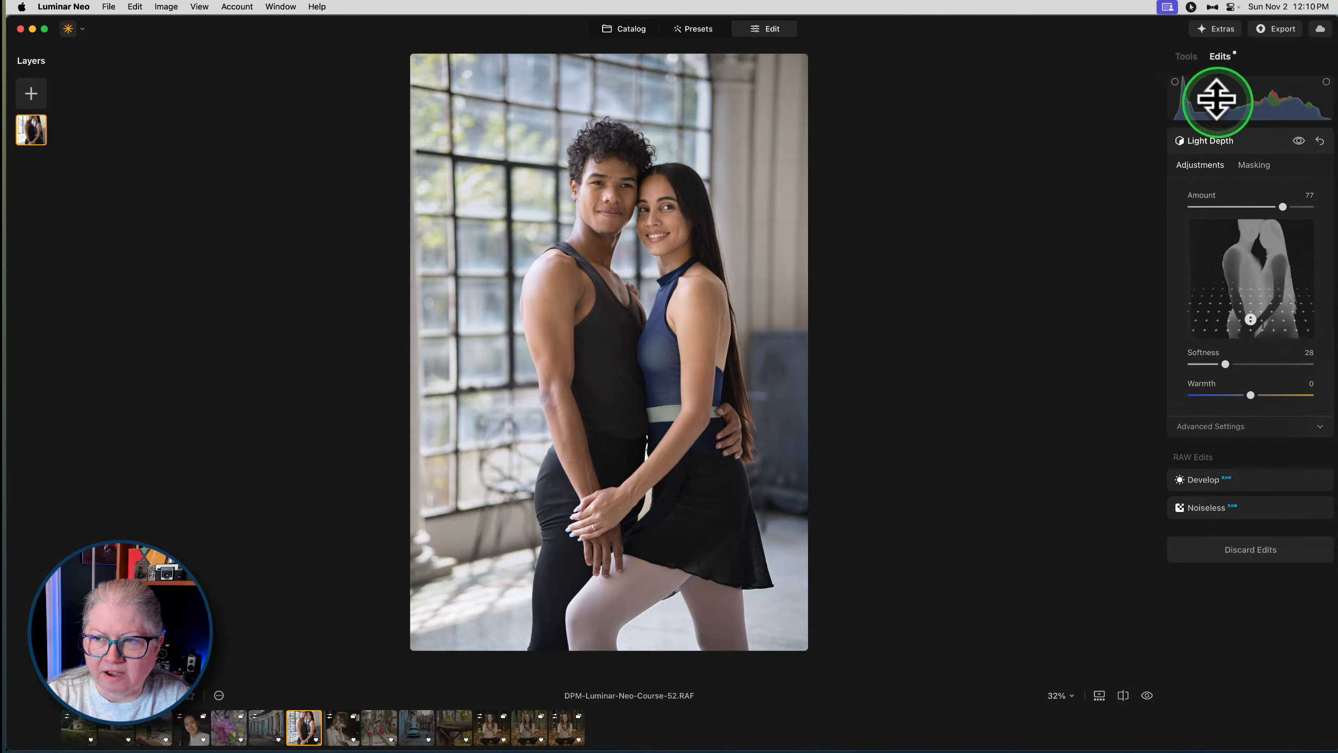
{"action": "left_click", "coordinate": [1188, 57]}
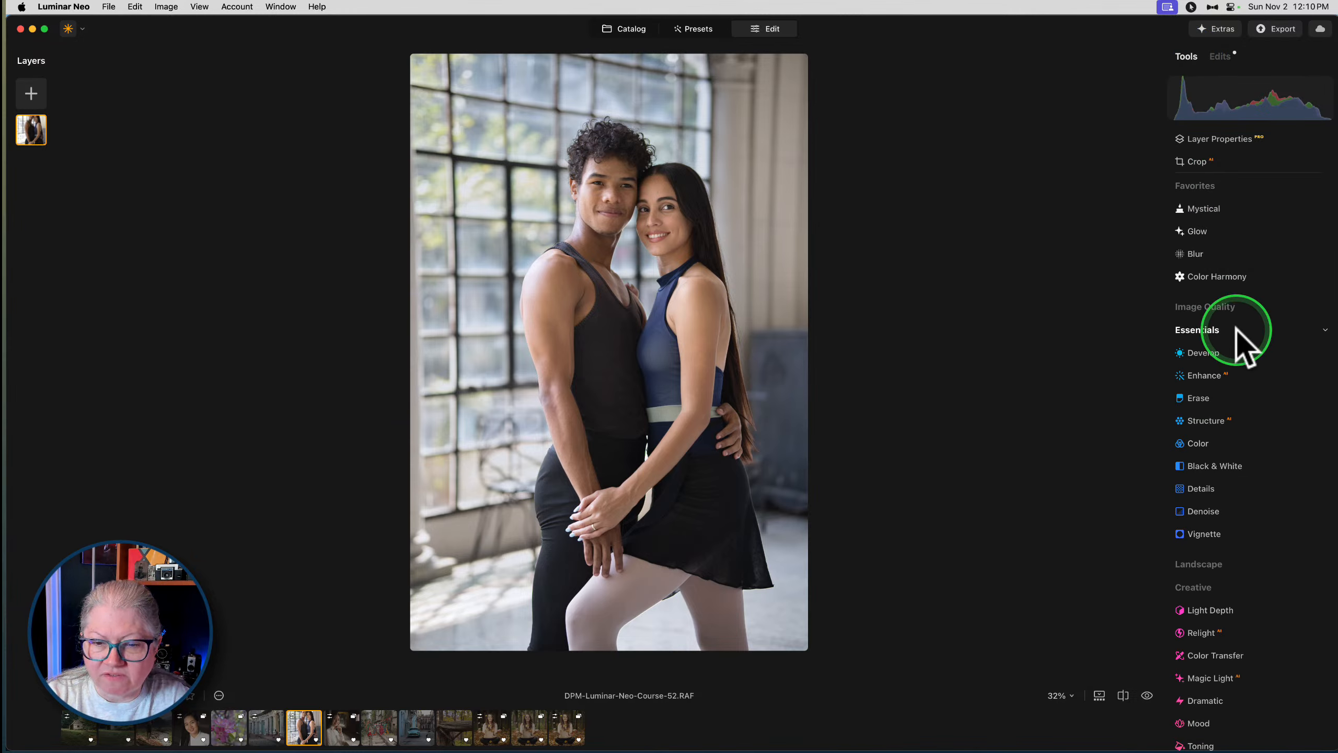
{"action": "left_click", "coordinate": [1220, 57]}
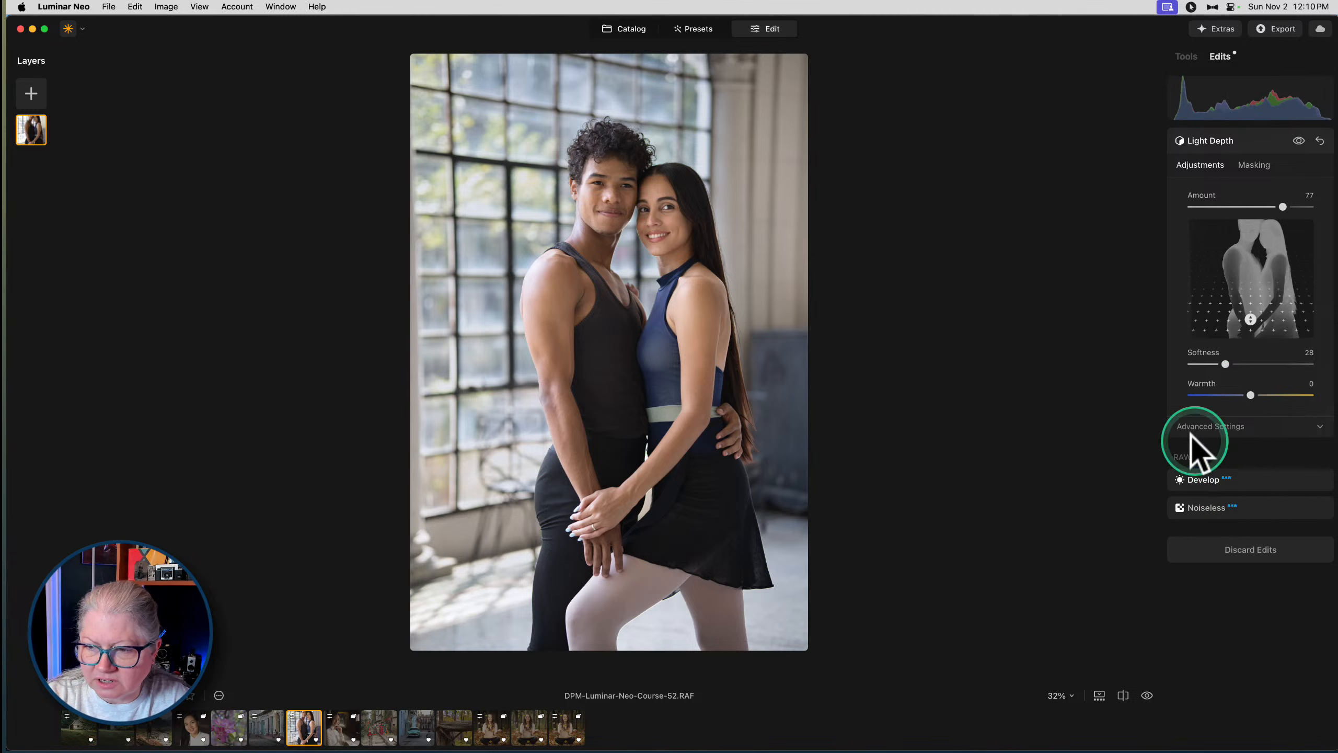
{"action": "left_click", "coordinate": [1190, 442]}
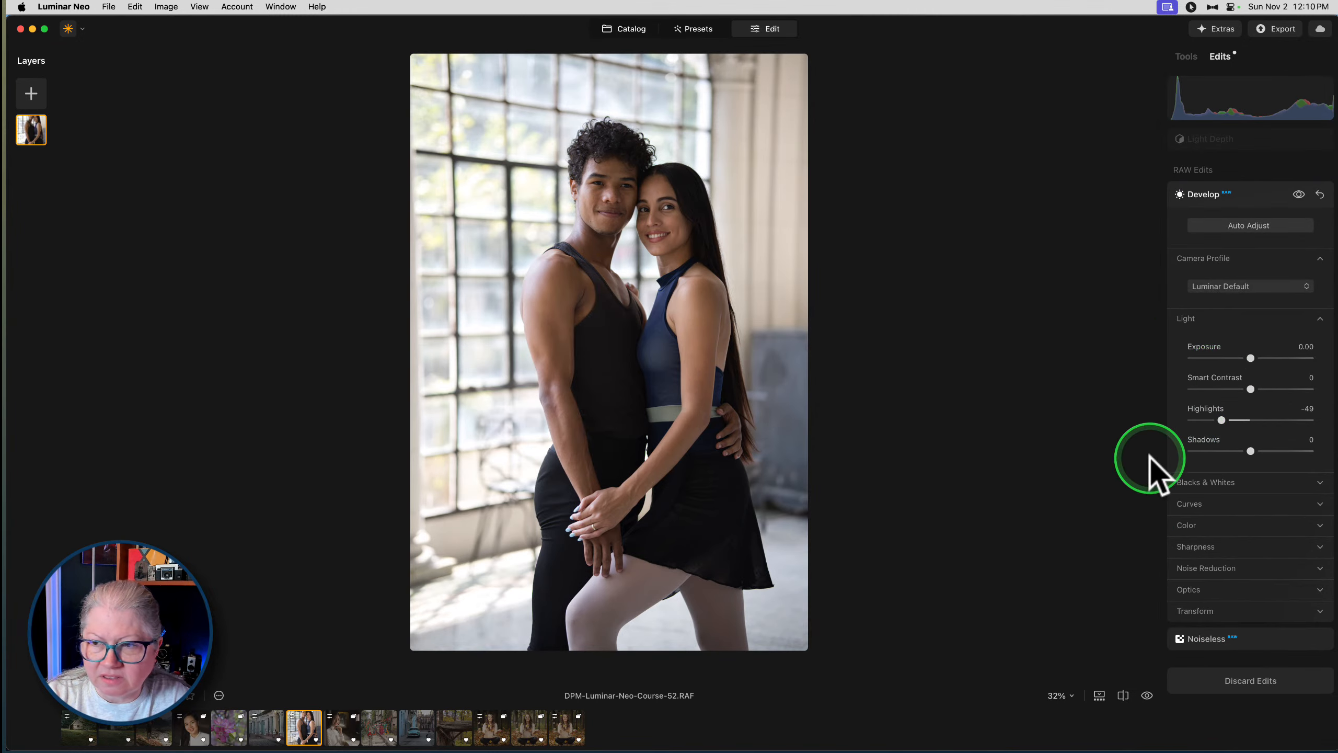
{"action": "left_click", "coordinate": [1222, 139]}
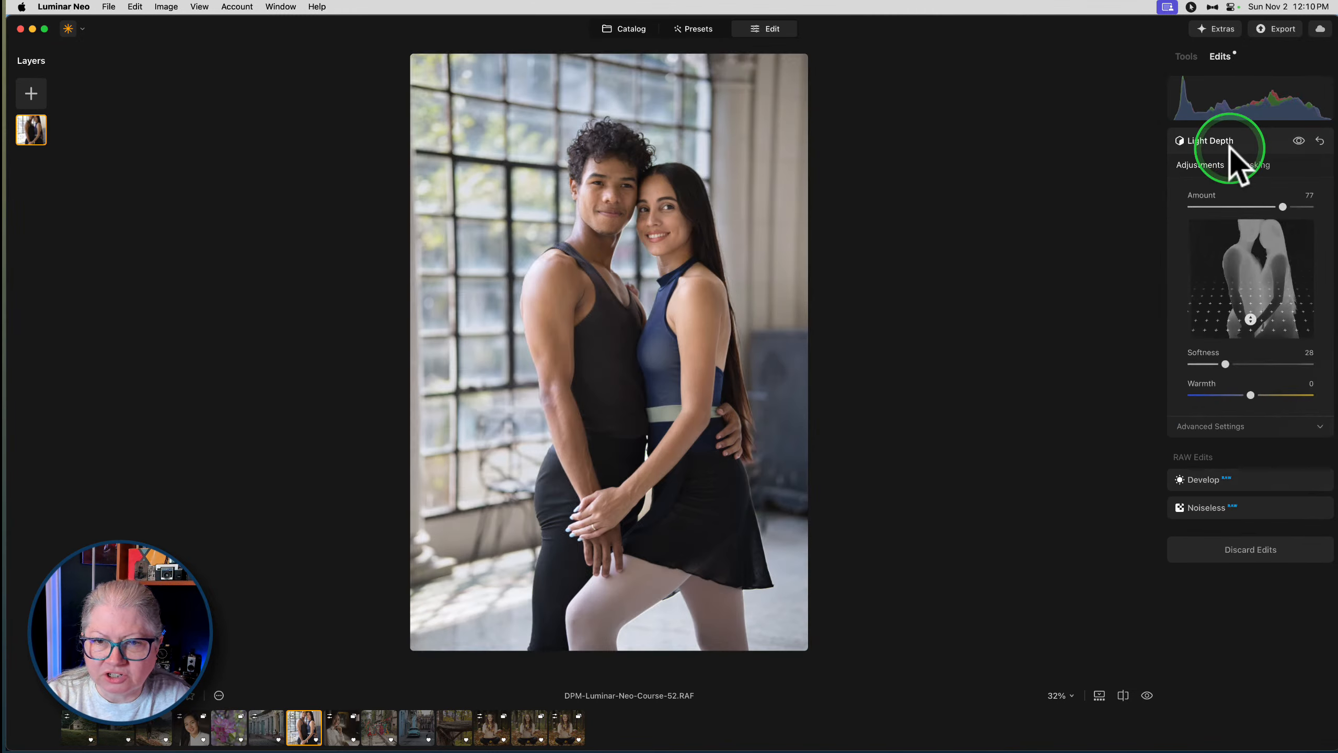
Apply Portrait Bokeh with an Amount of 68, expand its background settings and check the couple's mask with the Focus brush
{"action": "left_click", "coordinate": [1186, 56]}
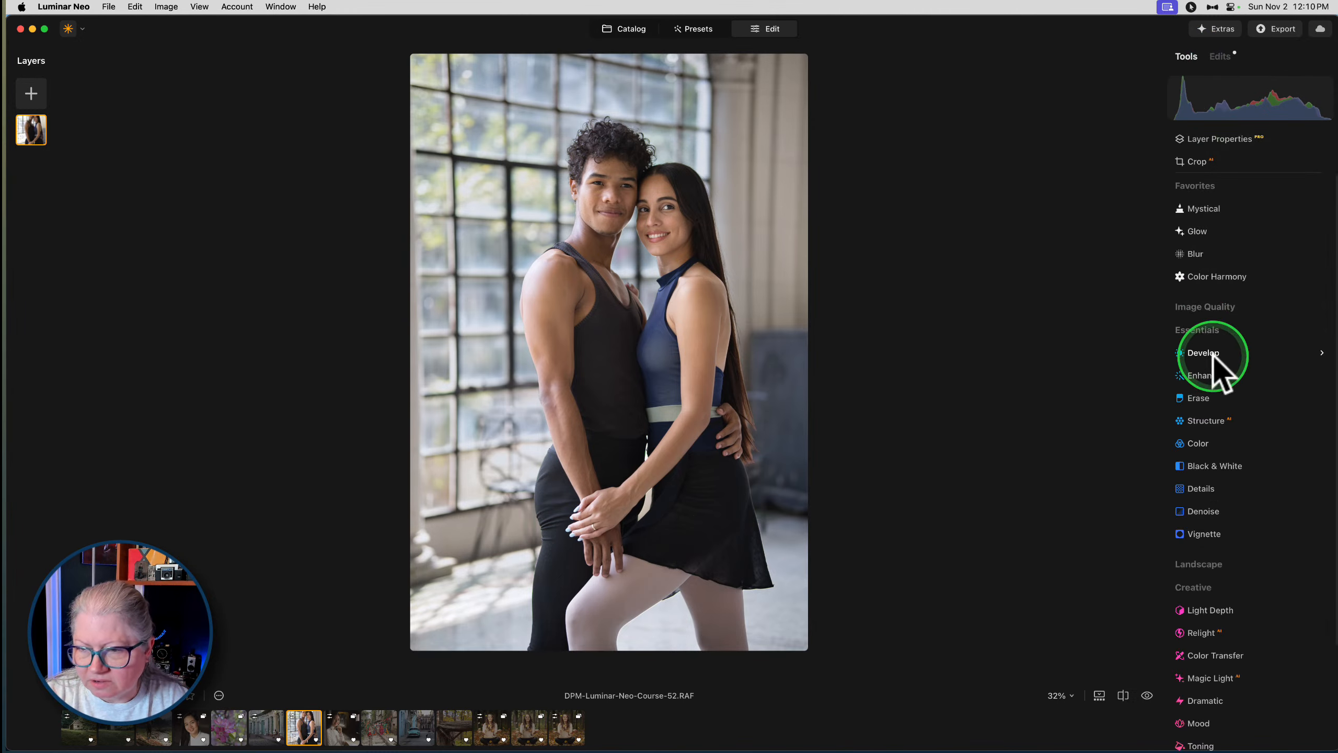
{"action": "scroll", "coordinate": [1217, 375], "scroll_direction": "down", "scroll_amount": 5}
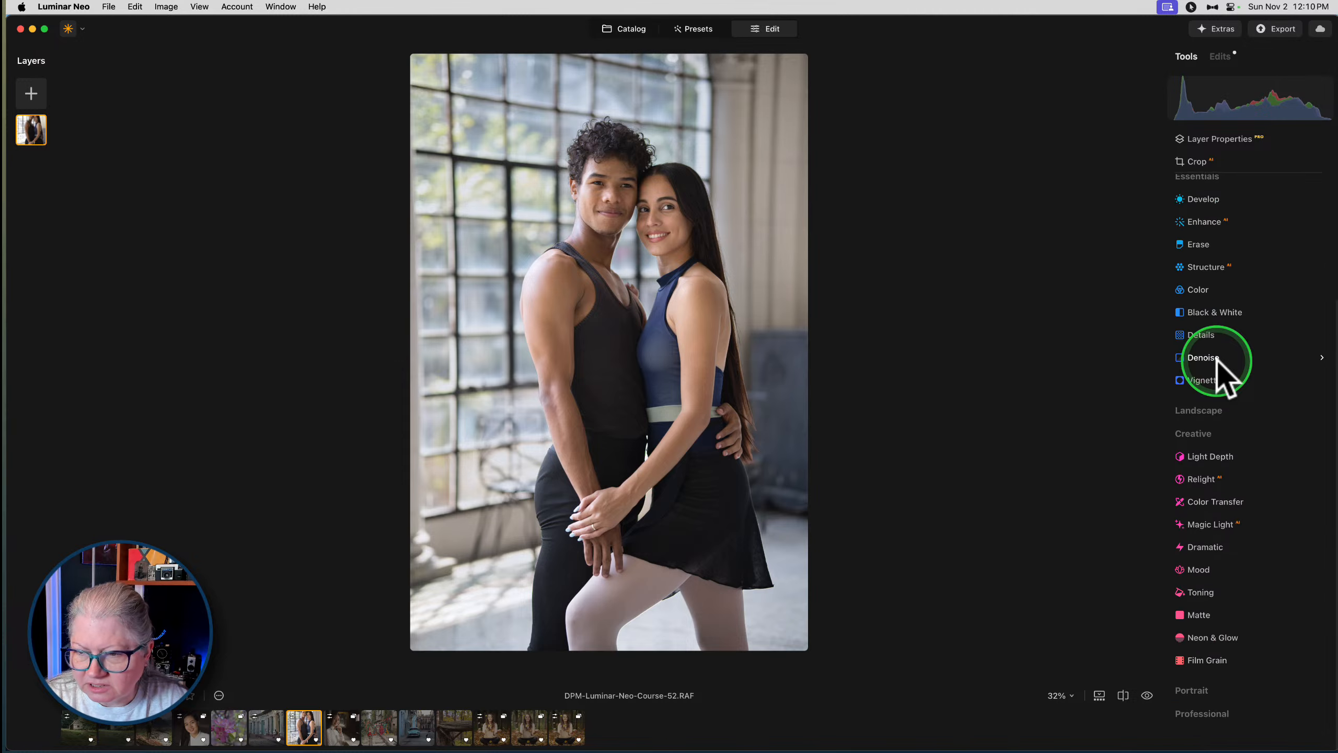
{"action": "scroll", "coordinate": [1194, 463], "scroll_direction": "down", "scroll_amount": 5}
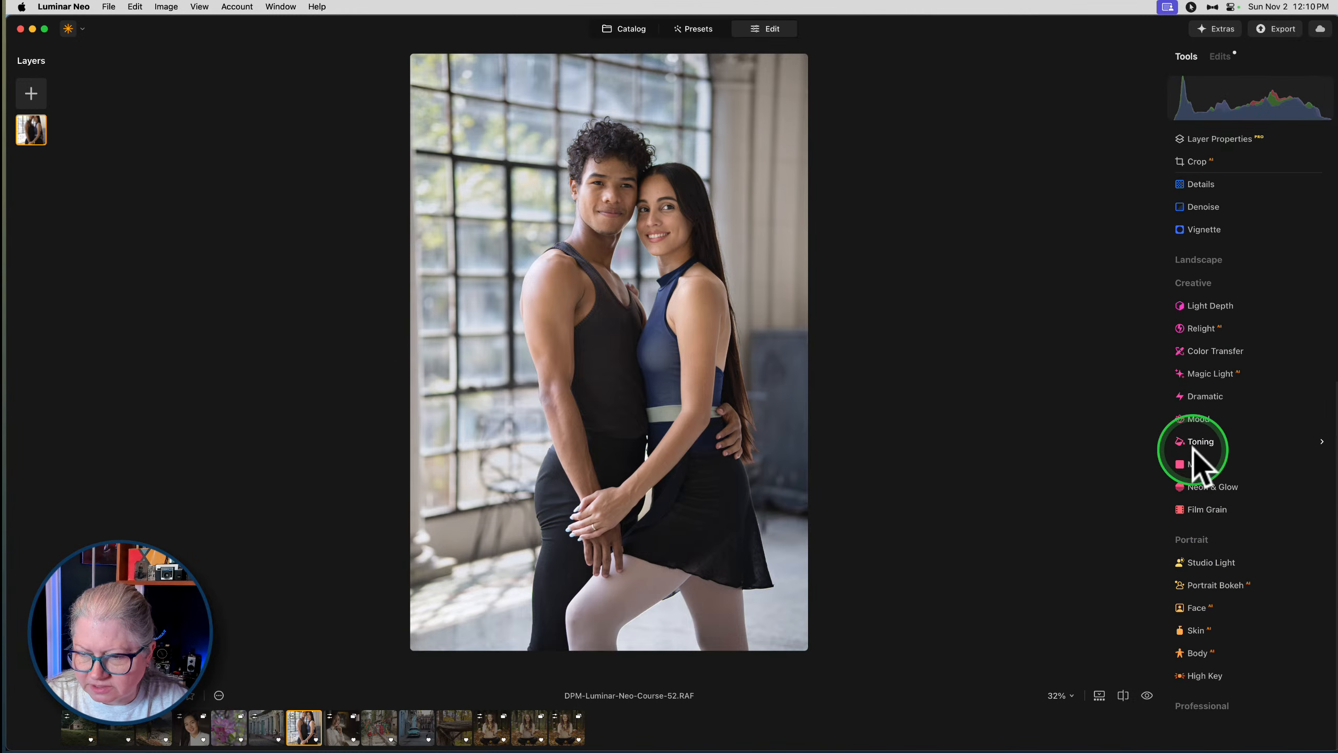
{"action": "left_click", "coordinate": [1196, 618]}
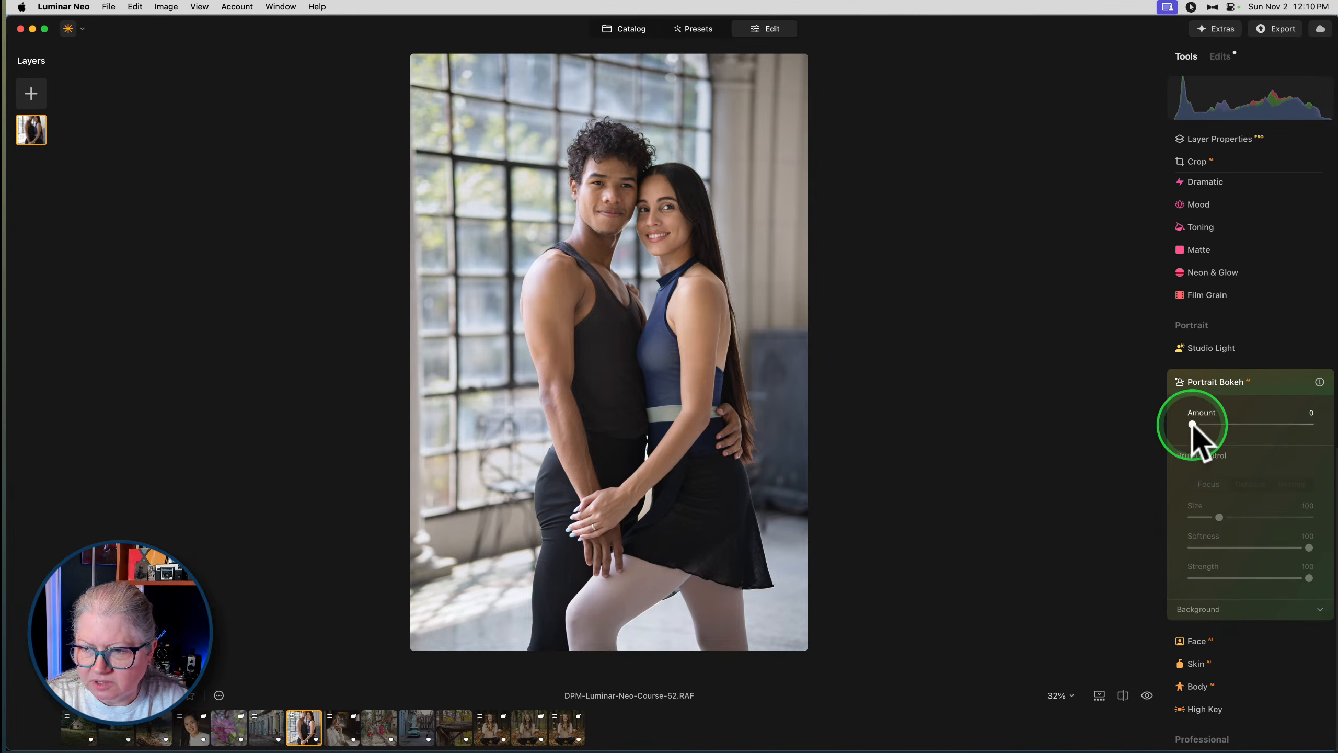
{"action": "left_click_drag", "start_coordinate": [1193, 425], "coordinate": [1274, 425]}
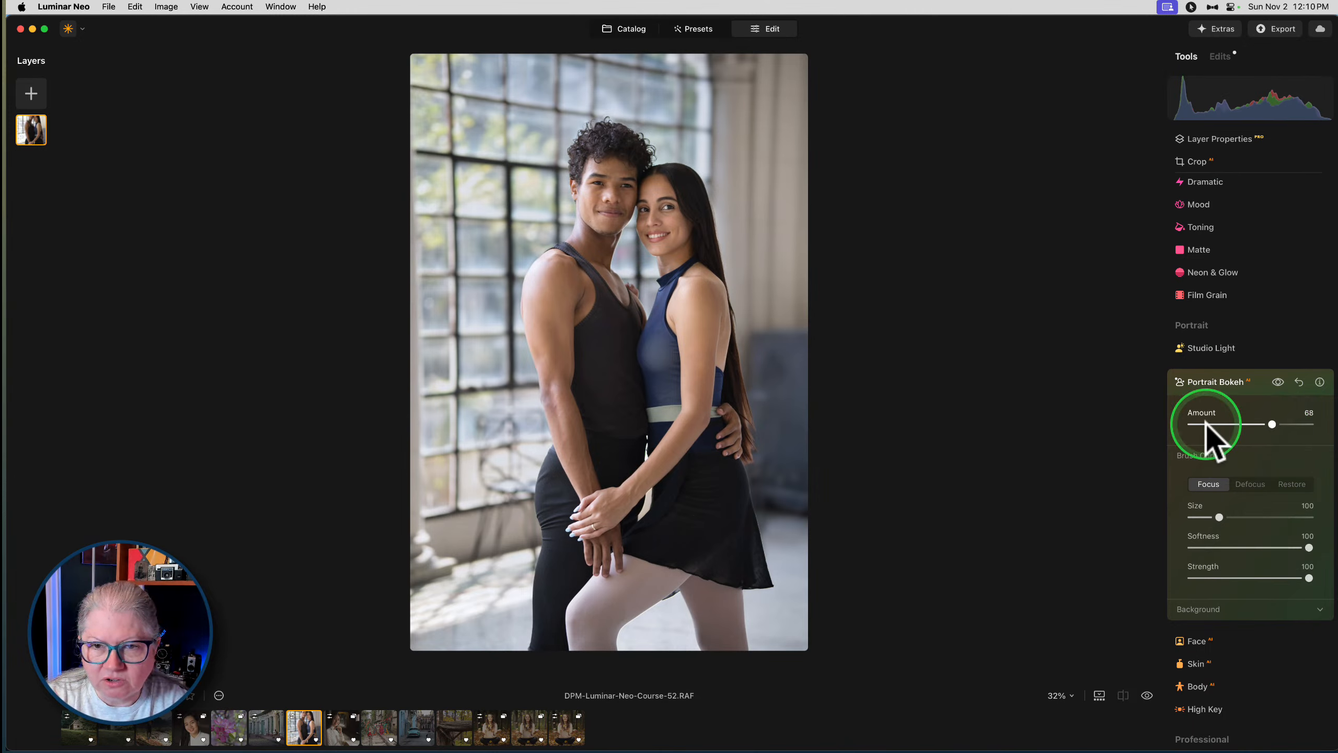
{"action": "left_click", "coordinate": [1206, 612]}
{"action": "scroll", "coordinate": [1212, 510], "scroll_direction": "down", "scroll_amount": 2}
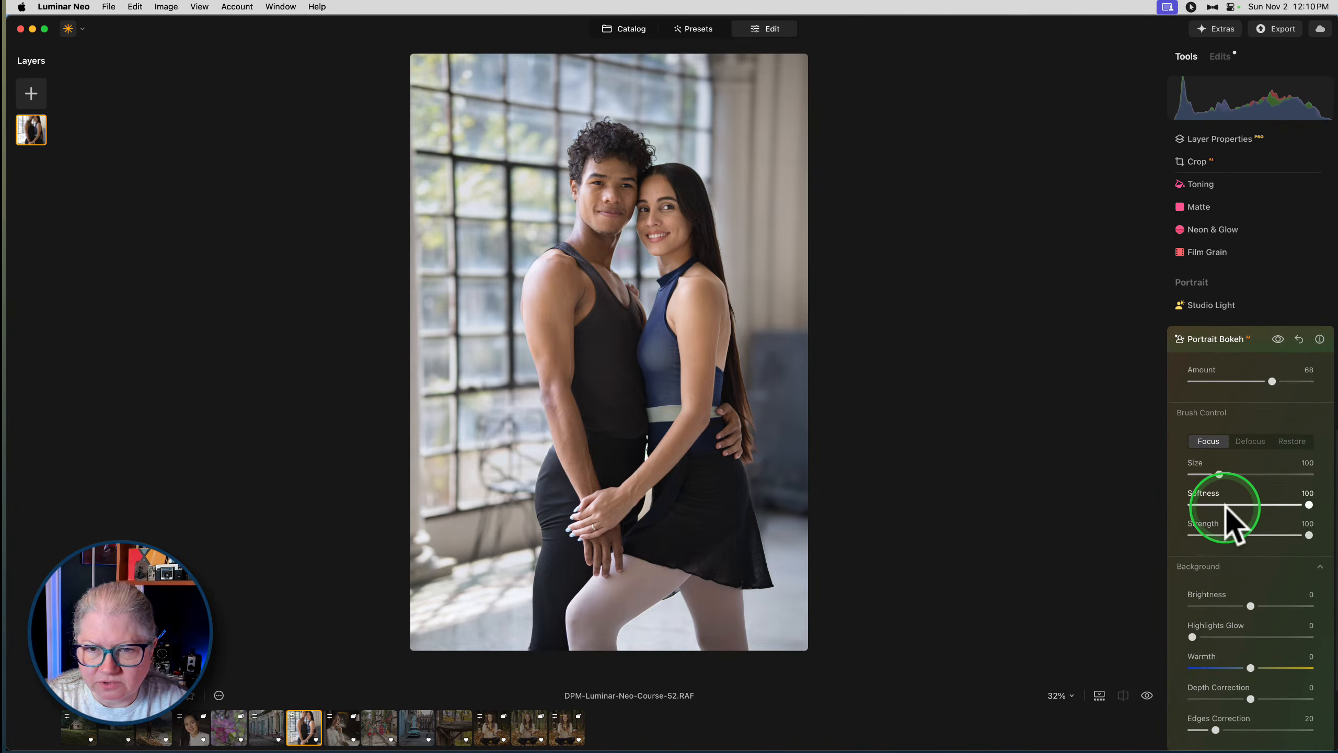
{"action": "left_click", "coordinate": [1207, 441]}
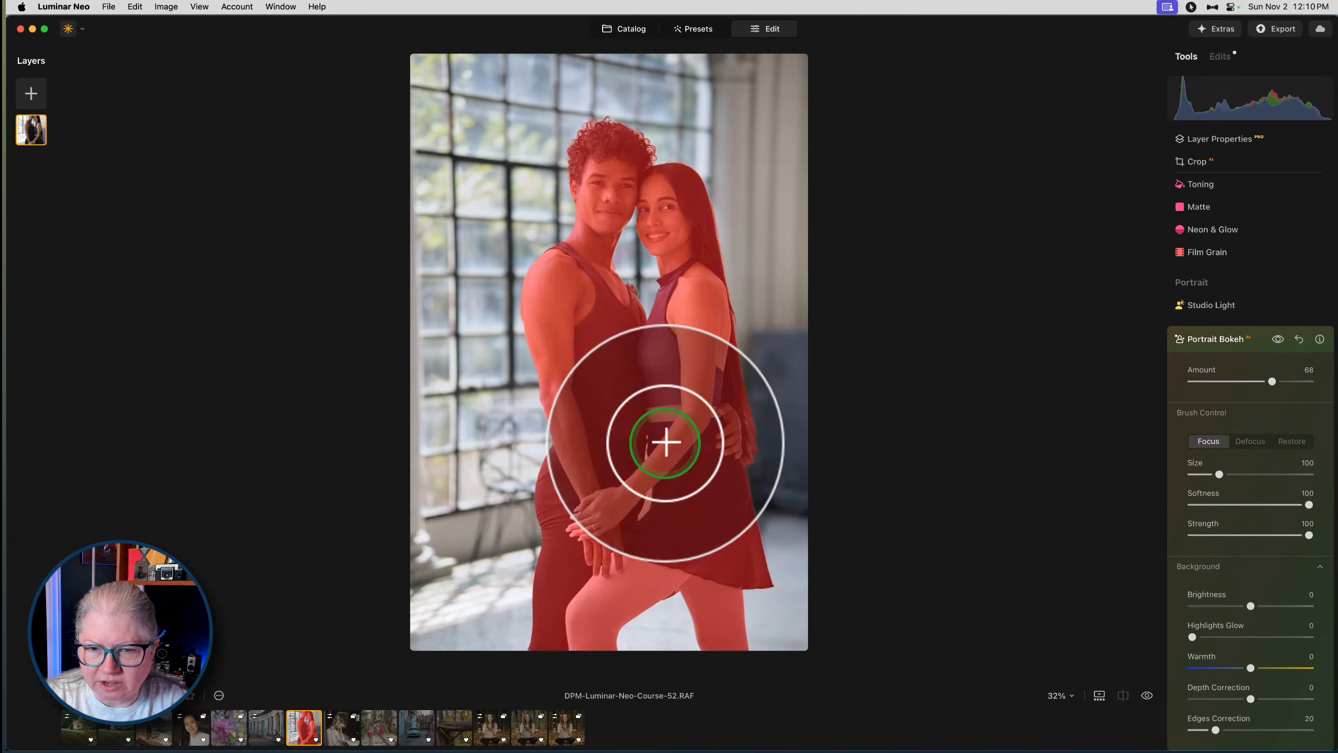
Set Portrait Bokeh's background Brightness to -100, Depth Correction to -65 and Amount to 72, comparing the photo with and without the effect
{"action": "mouse_move", "coordinate": [1250, 606]}
{"action": "left_mouse_down"}
{"action": "mouse_move", "coordinate": [1227, 613]}
{"action": "mouse_move", "coordinate": [1248, 627]}
{"action": "mouse_move", "coordinate": [1254, 612]}
{"action": "mouse_move", "coordinate": [1148, 607]}
{"action": "left_mouse_up"}
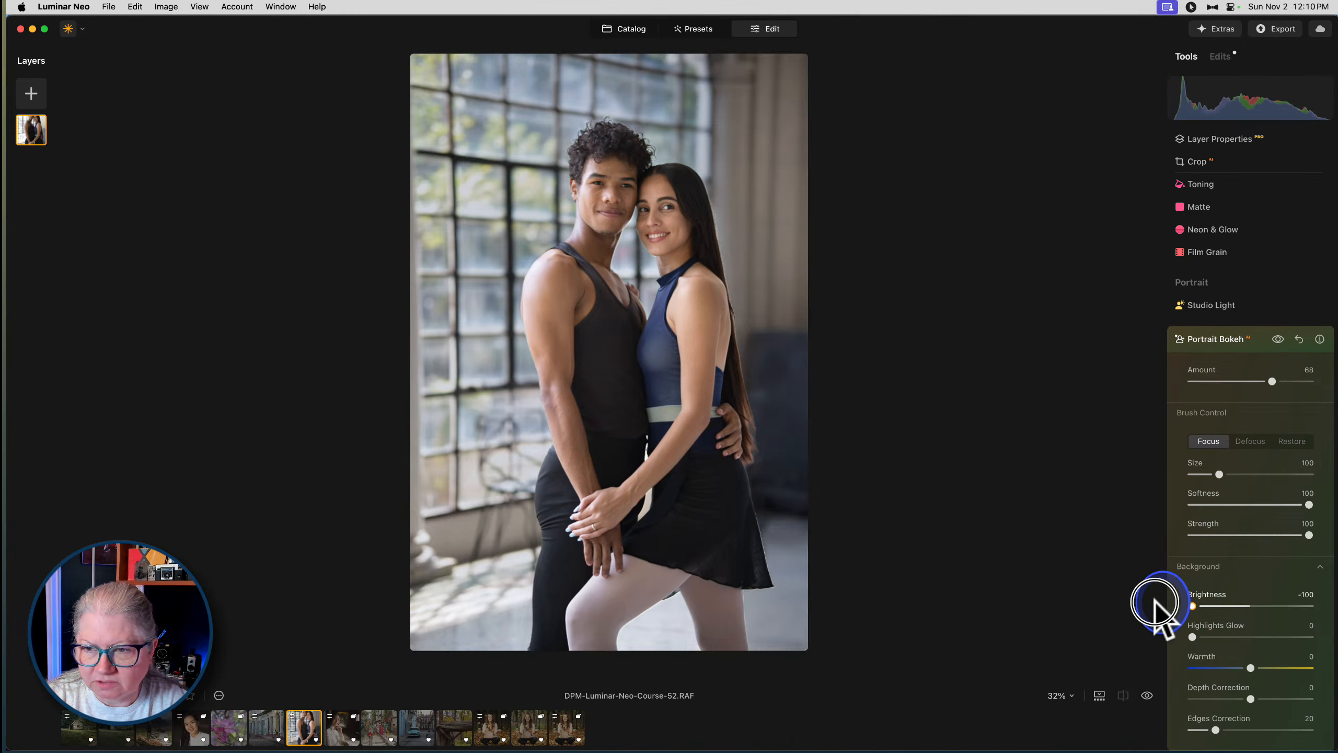
{"action": "left_click_drag", "start_coordinate": [1250, 700], "coordinate": [1212, 700]}
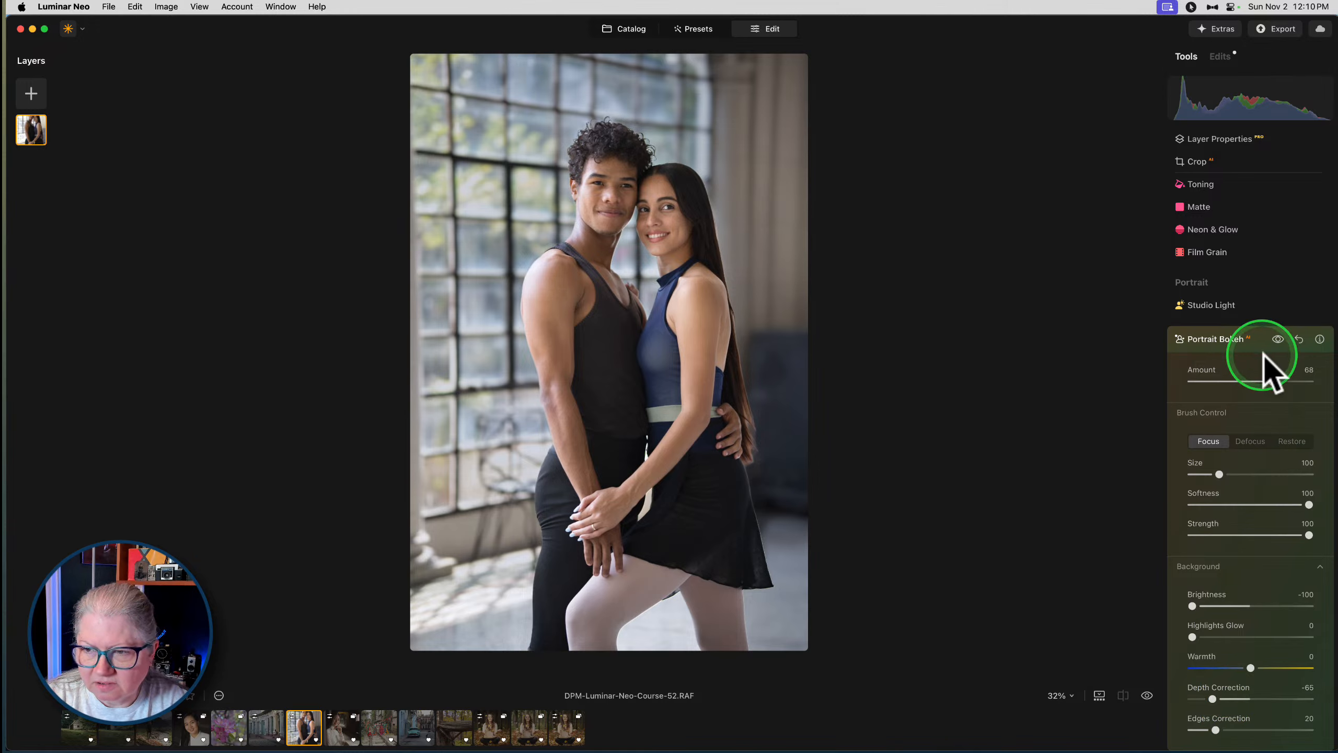
{"action": "left_click", "coordinate": [1278, 339]}
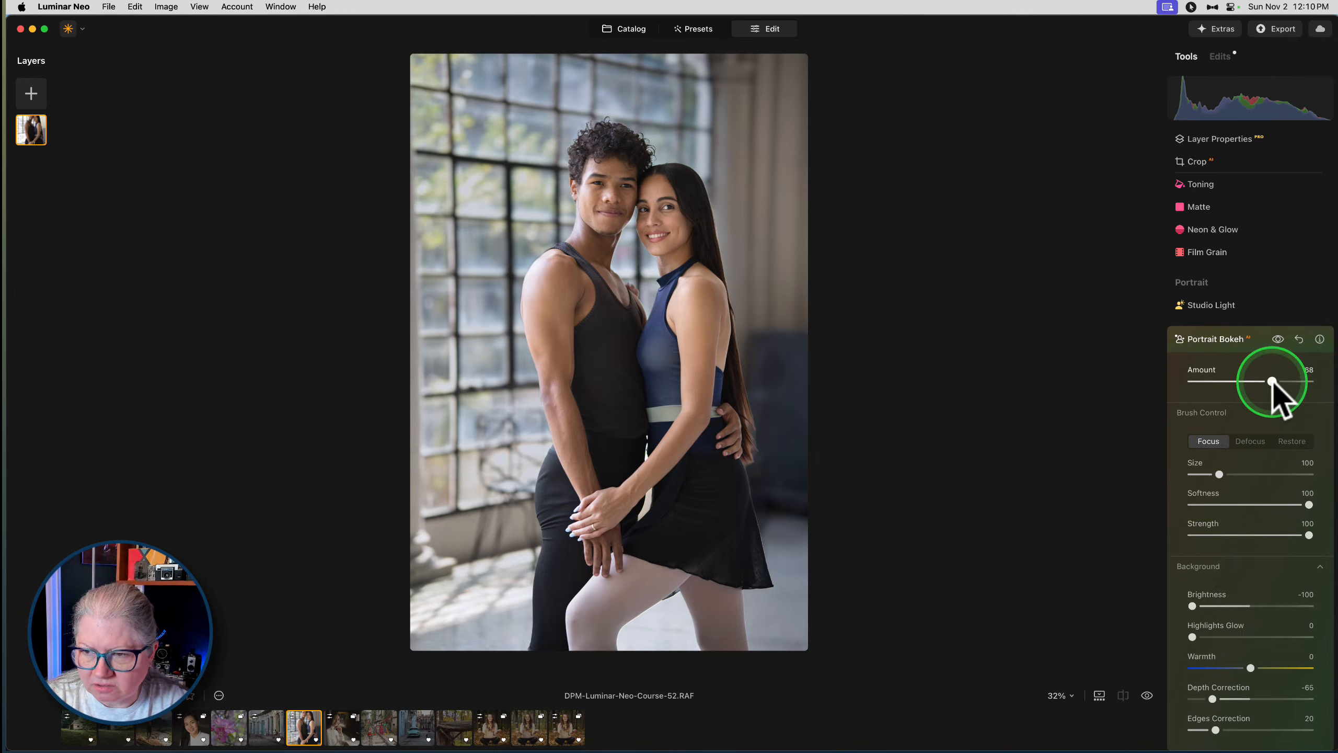
{"action": "mouse_move", "coordinate": [1272, 380]}
{"action": "left_mouse_down"}
{"action": "mouse_move", "coordinate": [1284, 381]}
{"action": "mouse_move", "coordinate": [1203, 379]}
{"action": "mouse_move", "coordinate": [1277, 381]}
{"action": "left_mouse_up"}
{"action": "left_click", "coordinate": [1277, 338]}
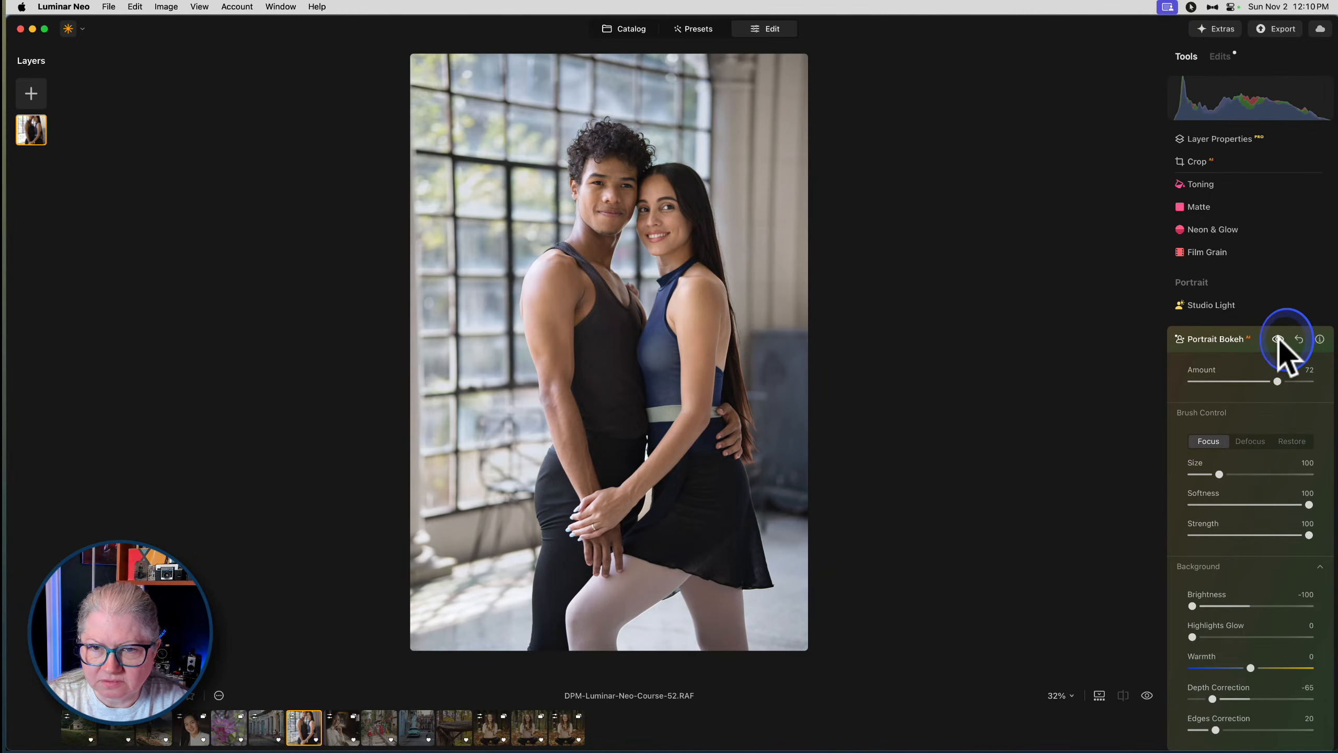
{"action": "left_click", "coordinate": [1277, 338]}
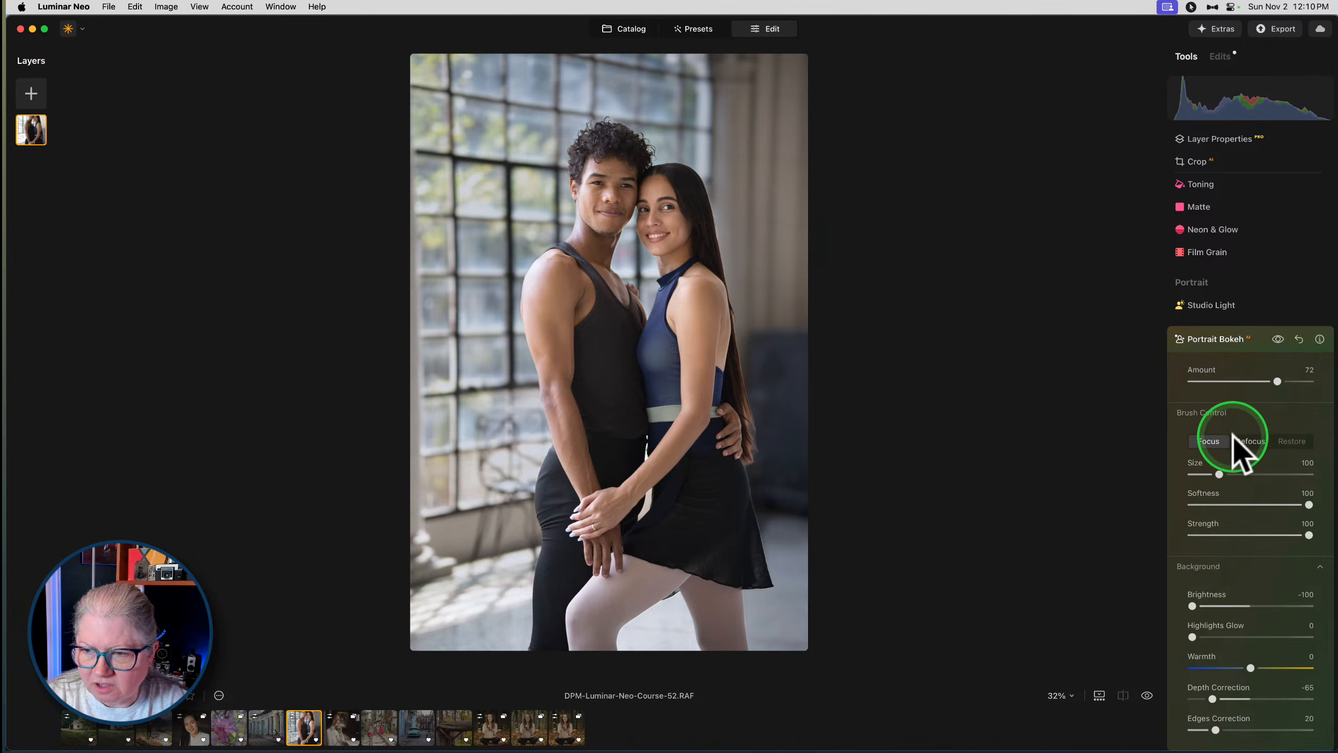
Paint focus over the man's arm with a brush Strength of 41, and set Portrait Bokeh's Depth Correction to -77
{"action": "left_click", "coordinate": [1244, 534]}
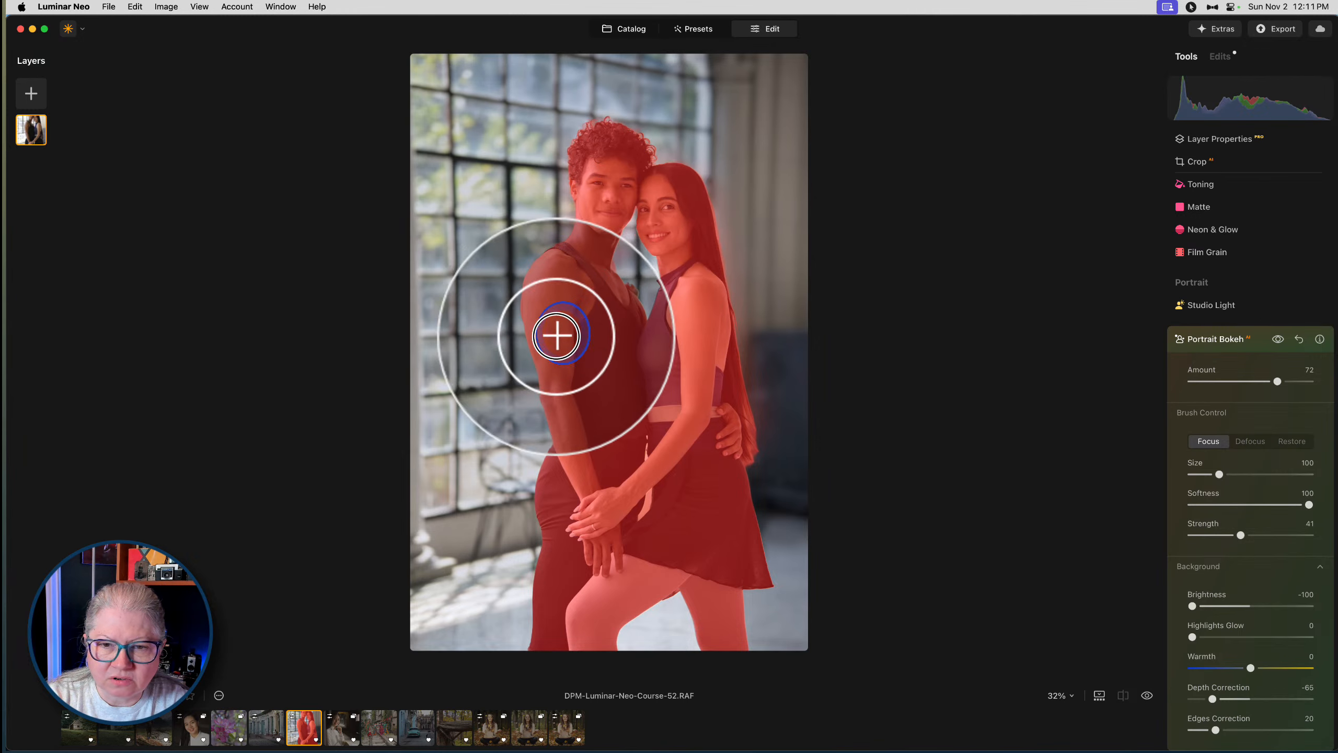
{"action": "left_click", "coordinate": [1235, 375]}
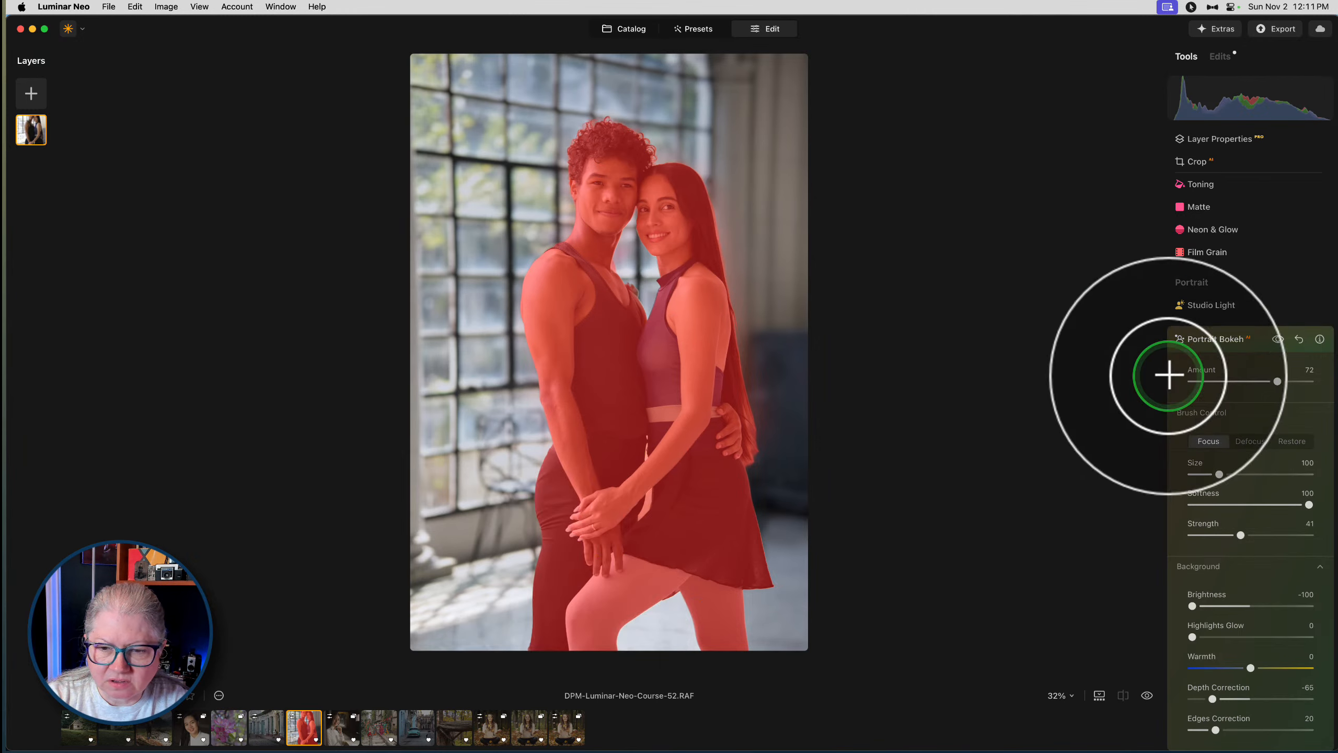
{"action": "scroll", "coordinate": [1233, 388], "scroll_direction": "down", "scroll_amount": 3}
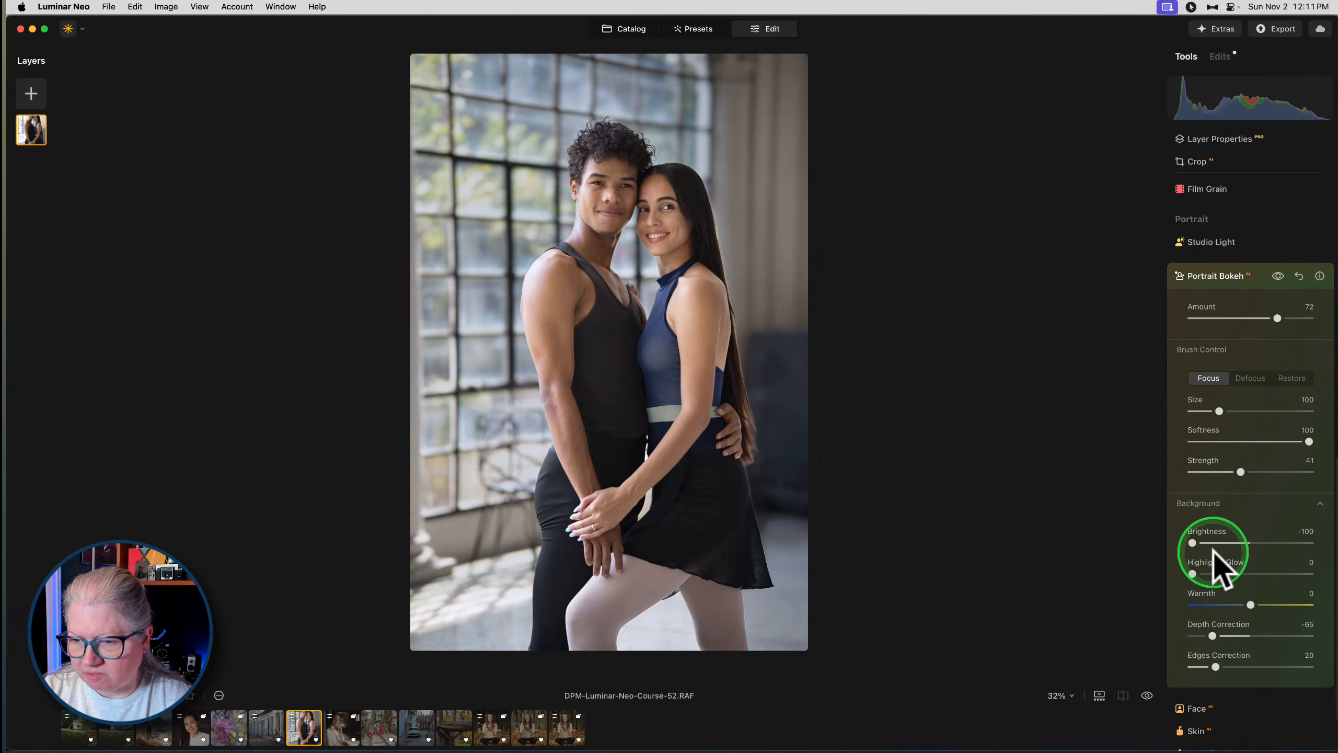
{"action": "left_click_drag", "start_coordinate": [1212, 635], "coordinate": [1206, 636]}
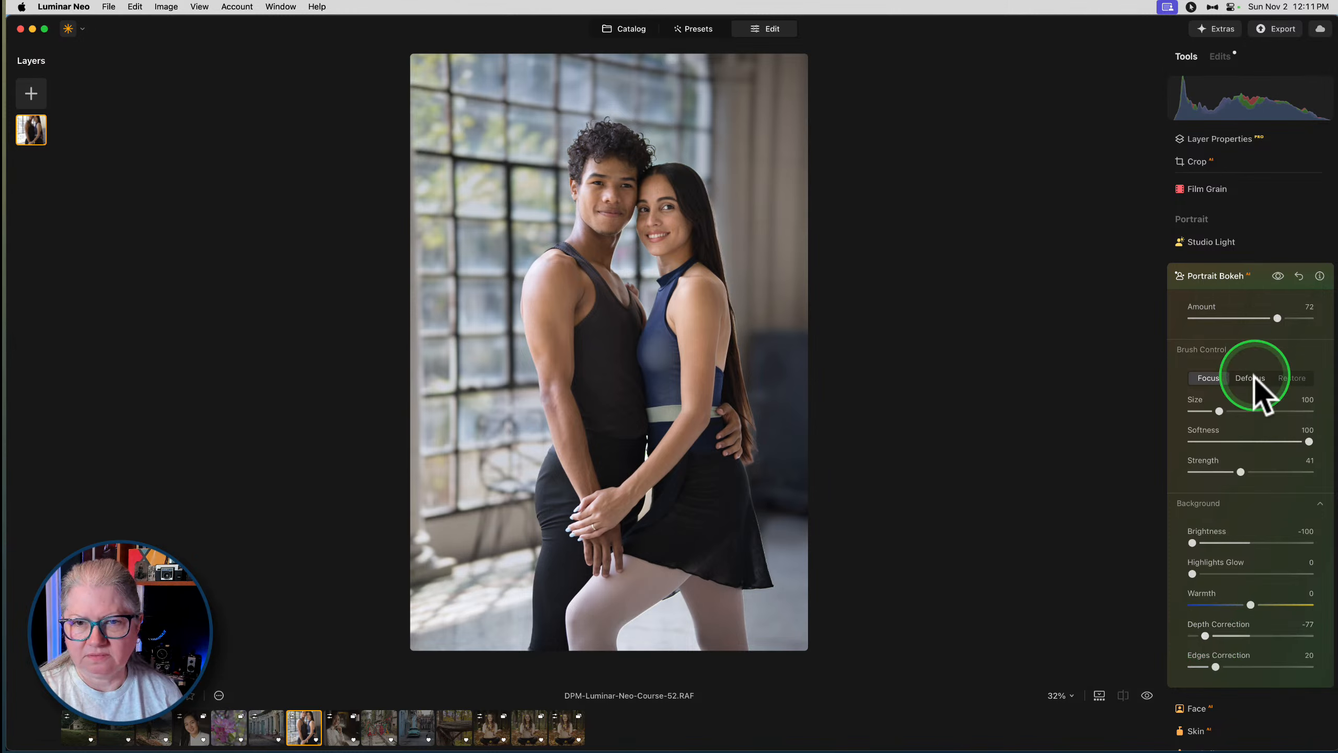
Compare the couple portrait with and without the Portrait Bokeh effect
{"action": "left_click", "coordinate": [1279, 278]}
{"action": "left_click_drag", "start_coordinate": [1279, 277], "coordinate": [1280, 278]}
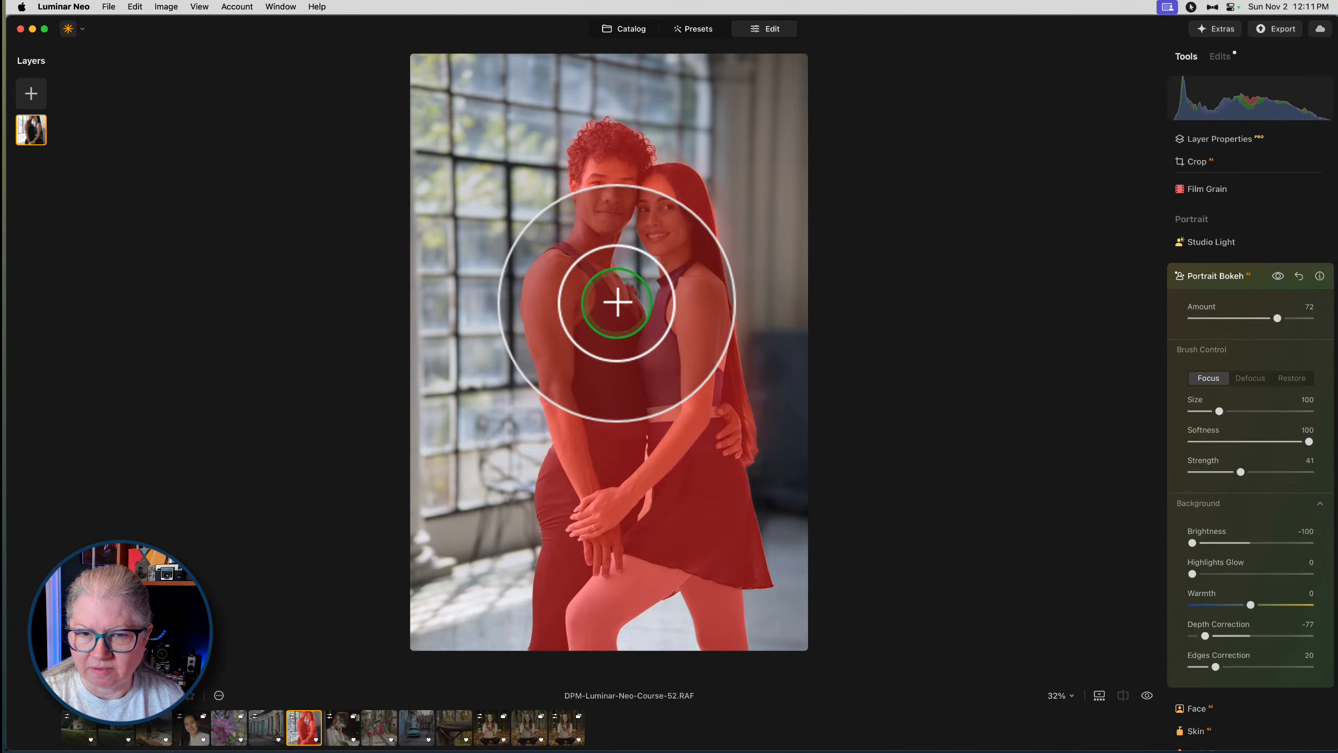
{"action": "left_click", "coordinate": [1277, 275]}
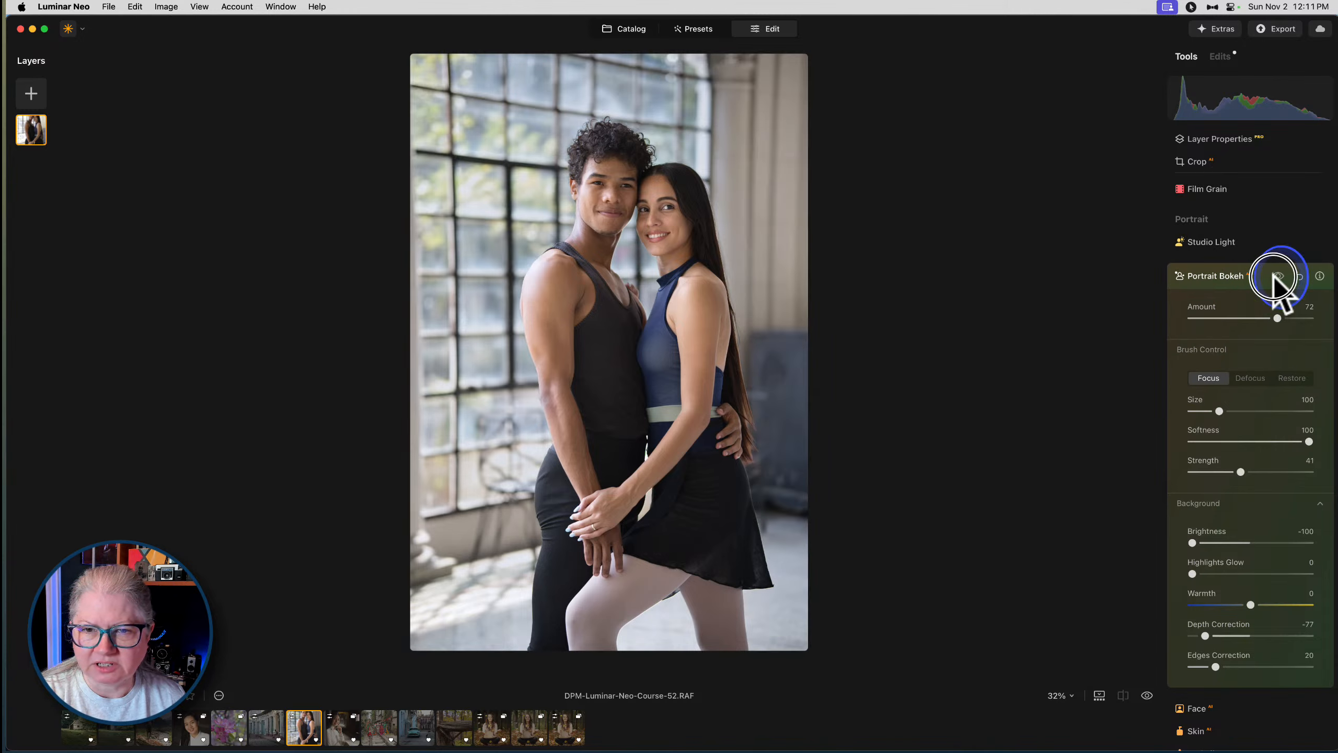
{"action": "left_click", "coordinate": [1277, 276]}
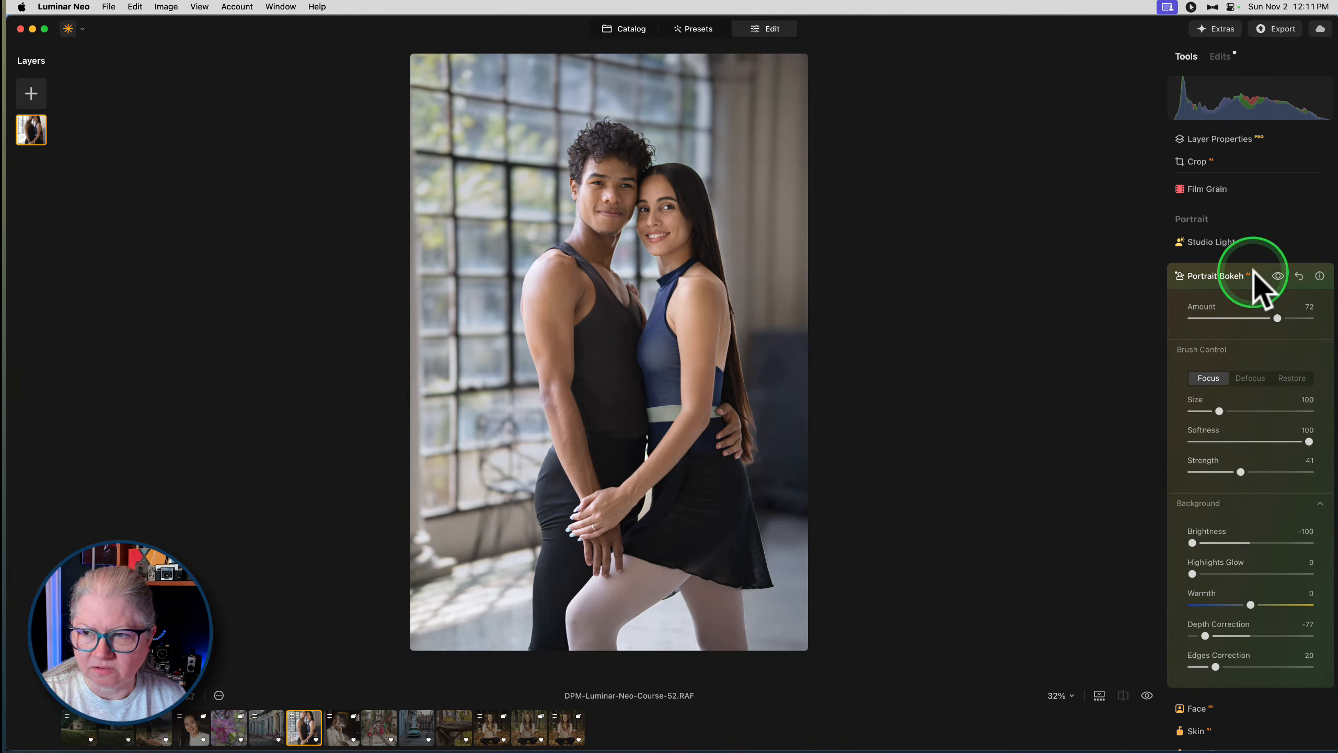
Add a Vignette to the couple portrait with an Amount of -63, a Feather of -100 and a Size of 36
{"action": "left_click", "coordinate": [1238, 288]}
{"action": "scroll", "coordinate": [1194, 319], "scroll_direction": "up", "scroll_amount": 1}
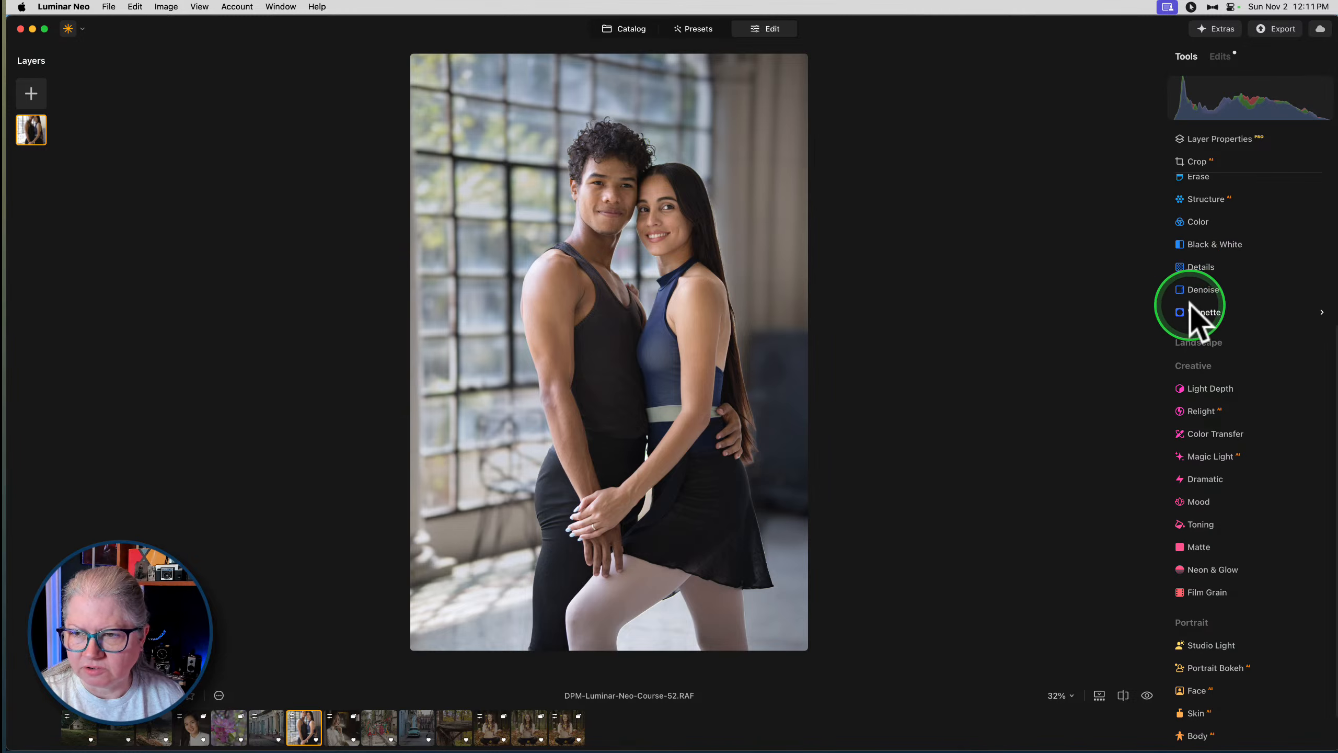
{"action": "left_click", "coordinate": [1206, 314]}
{"action": "left_click", "coordinate": [1206, 347]}
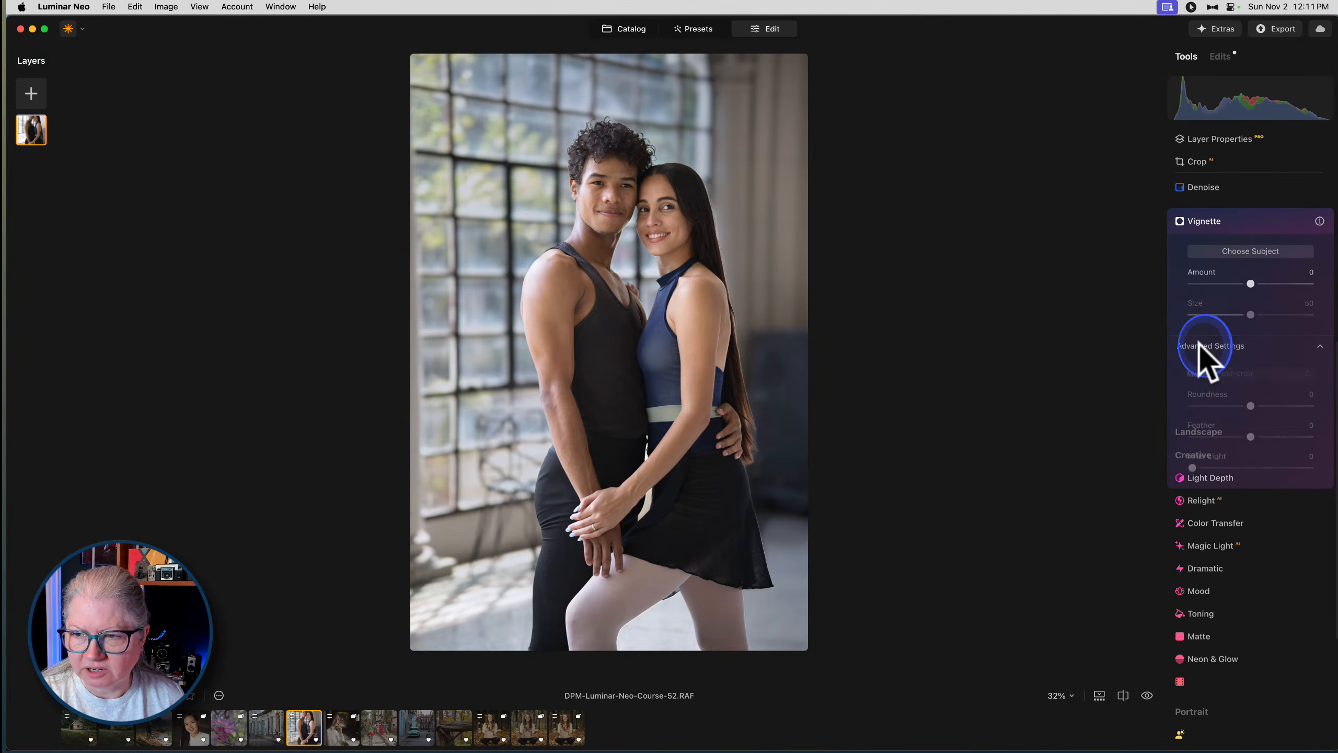
{"action": "left_click_drag", "start_coordinate": [1250, 284], "coordinate": [1213, 284]}
{"action": "left_click_drag", "start_coordinate": [1250, 436], "coordinate": [1180, 438]}
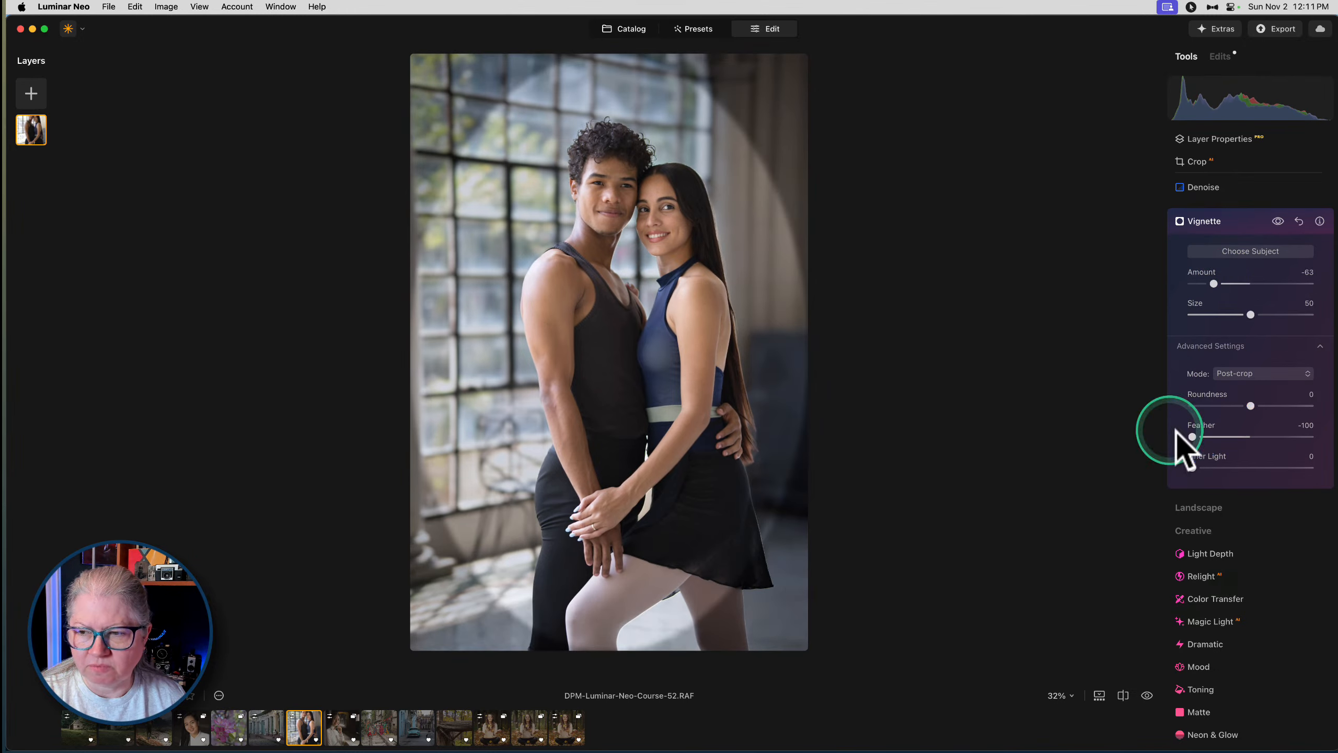
{"action": "left_click_drag", "start_coordinate": [1251, 315], "coordinate": [1235, 315]}
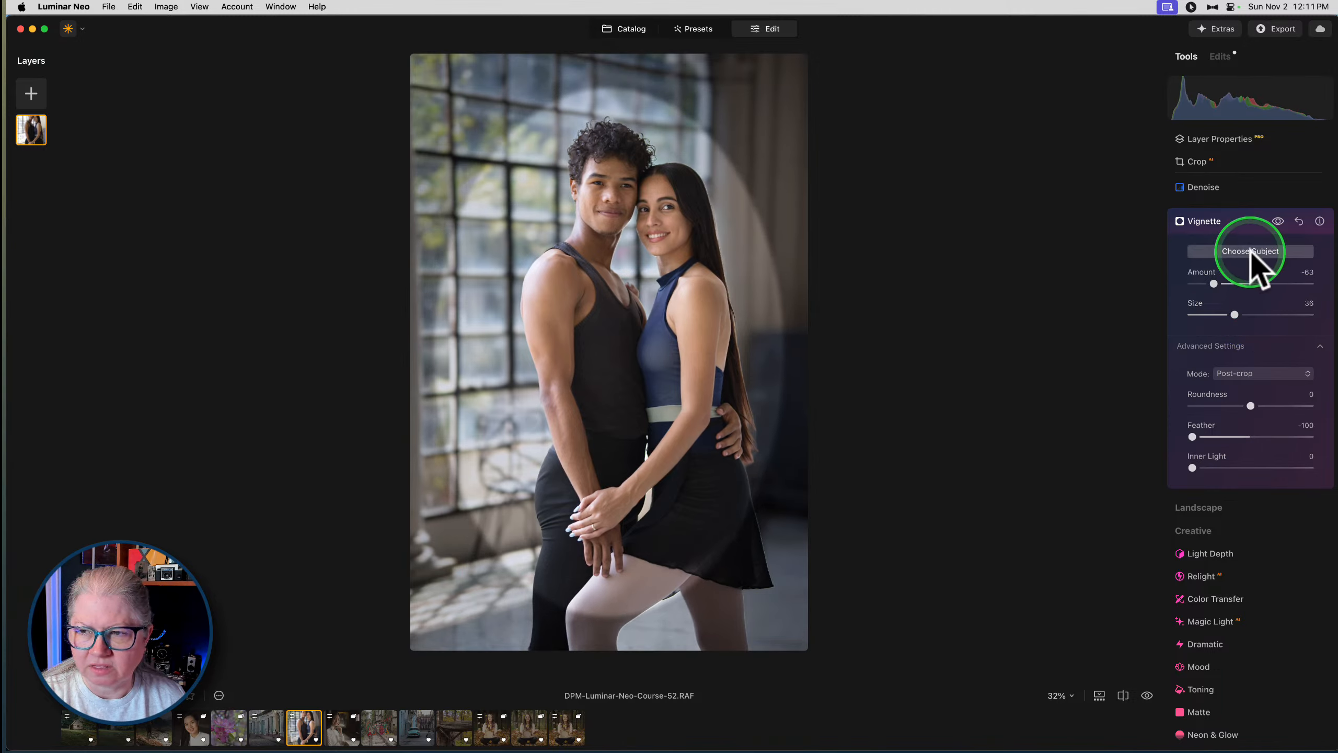
Choose the Vignette's subject centre, placing it between the couple at chest height
{"action": "left_click", "coordinate": [1250, 252]}
{"action": "left_click", "coordinate": [627, 337]}
{"action": "left_click", "coordinate": [649, 340]}
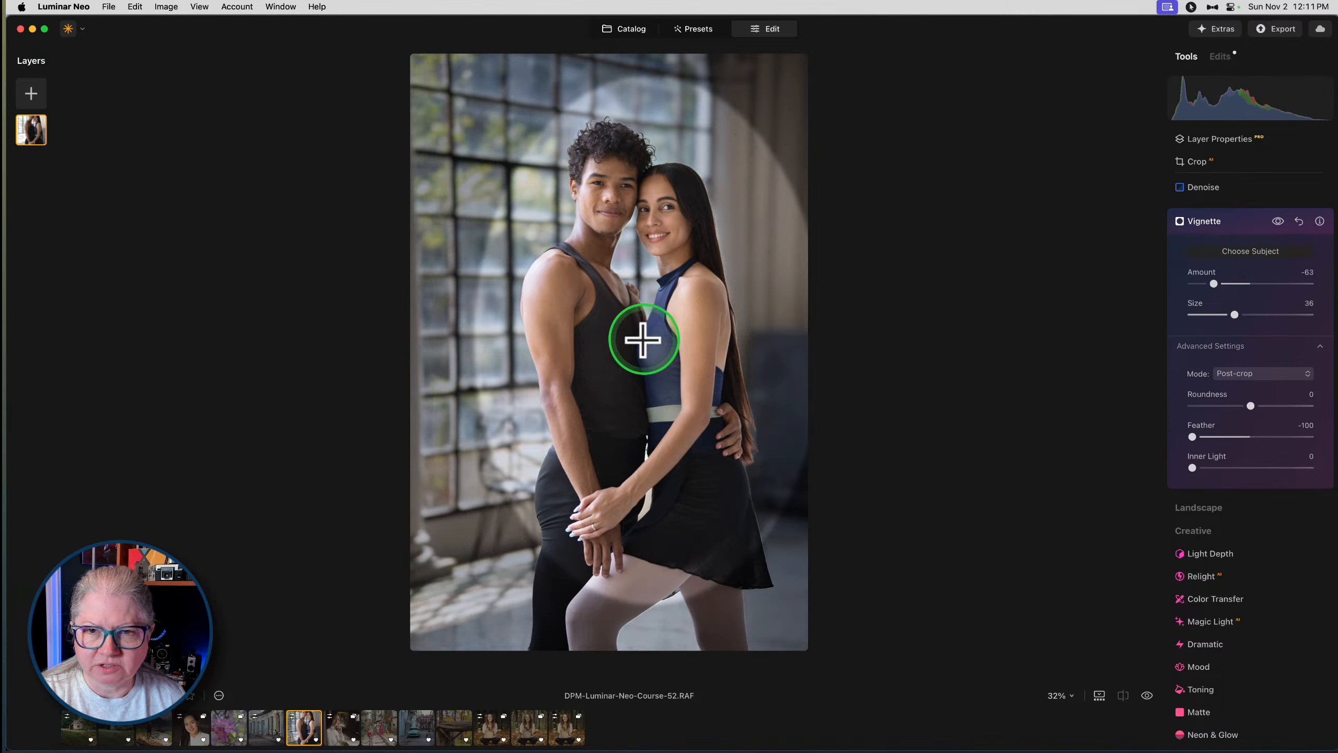
{"action": "left_click", "coordinate": [637, 386]}
{"action": "left_click", "coordinate": [641, 356]}
{"action": "left_click", "coordinate": [642, 333]}
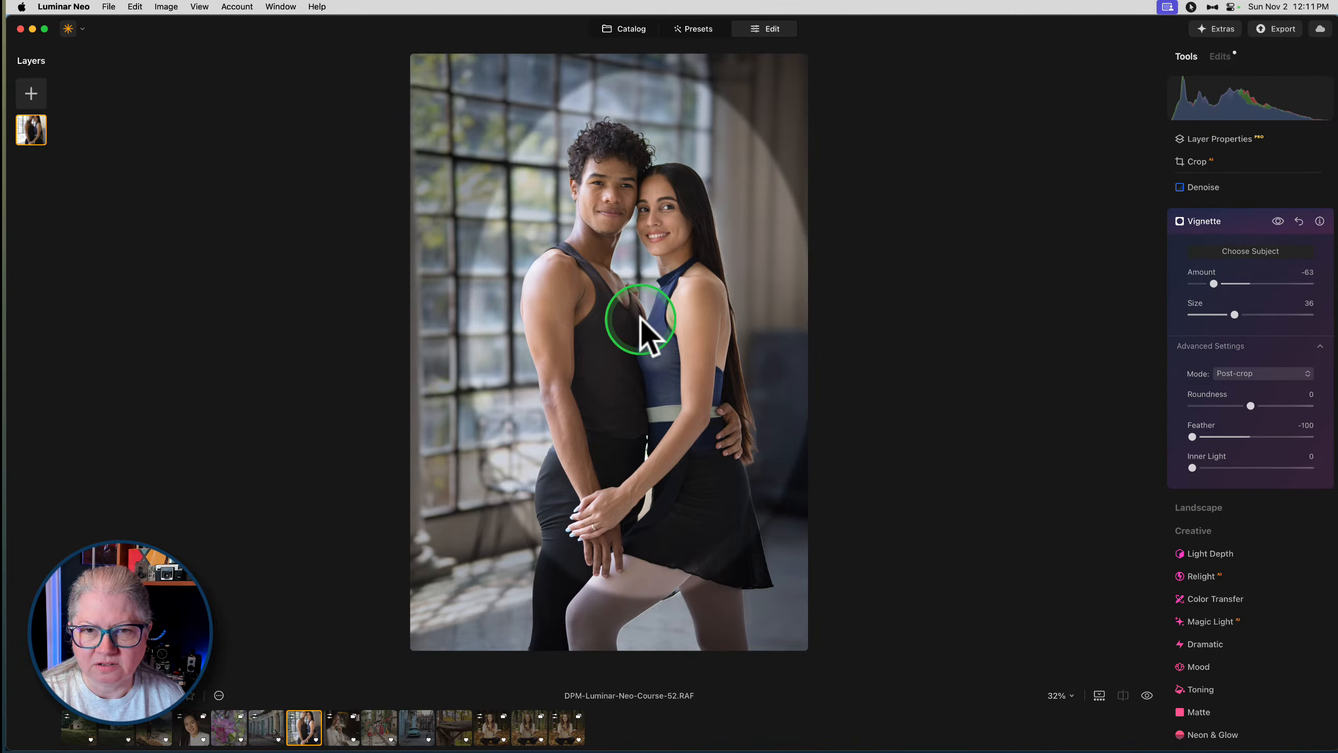
{"action": "left_click", "coordinate": [641, 318]}
{"action": "left_click", "coordinate": [651, 386]}
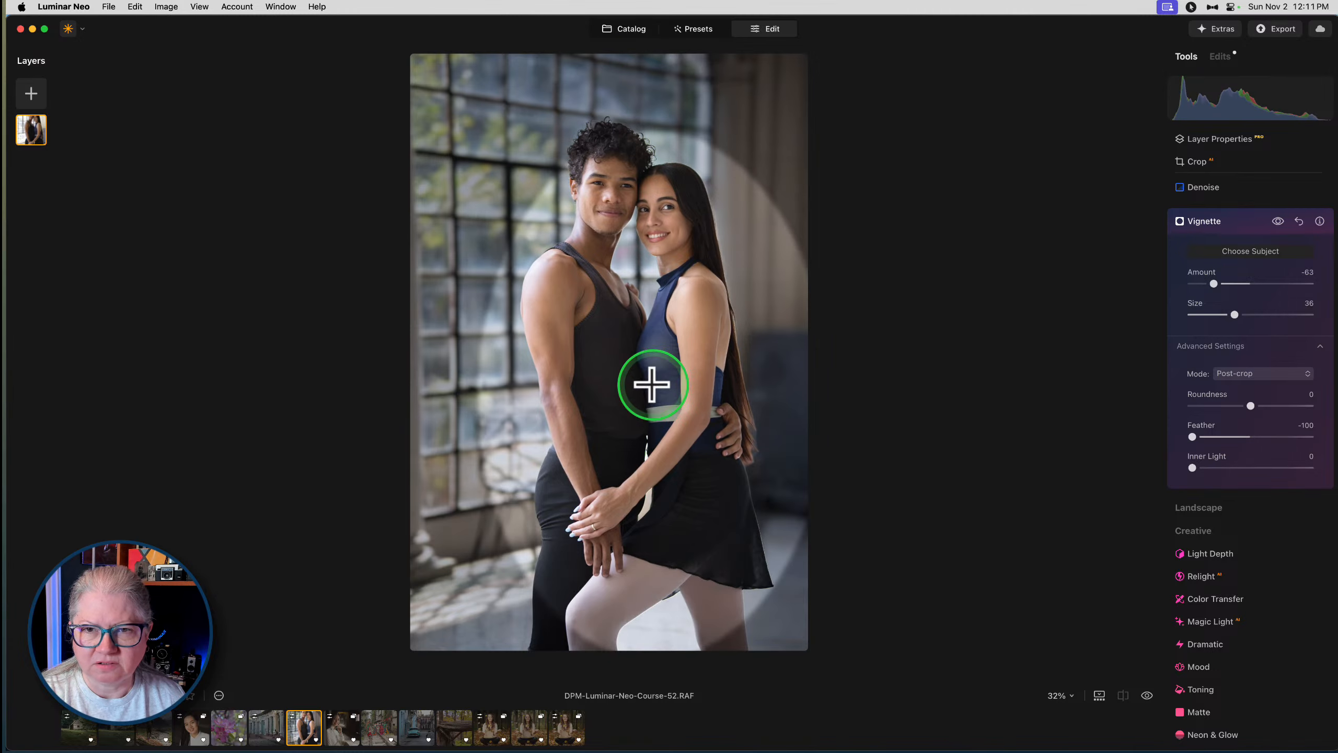
{"action": "left_click_drag", "start_coordinate": [652, 385], "coordinate": [651, 329]}
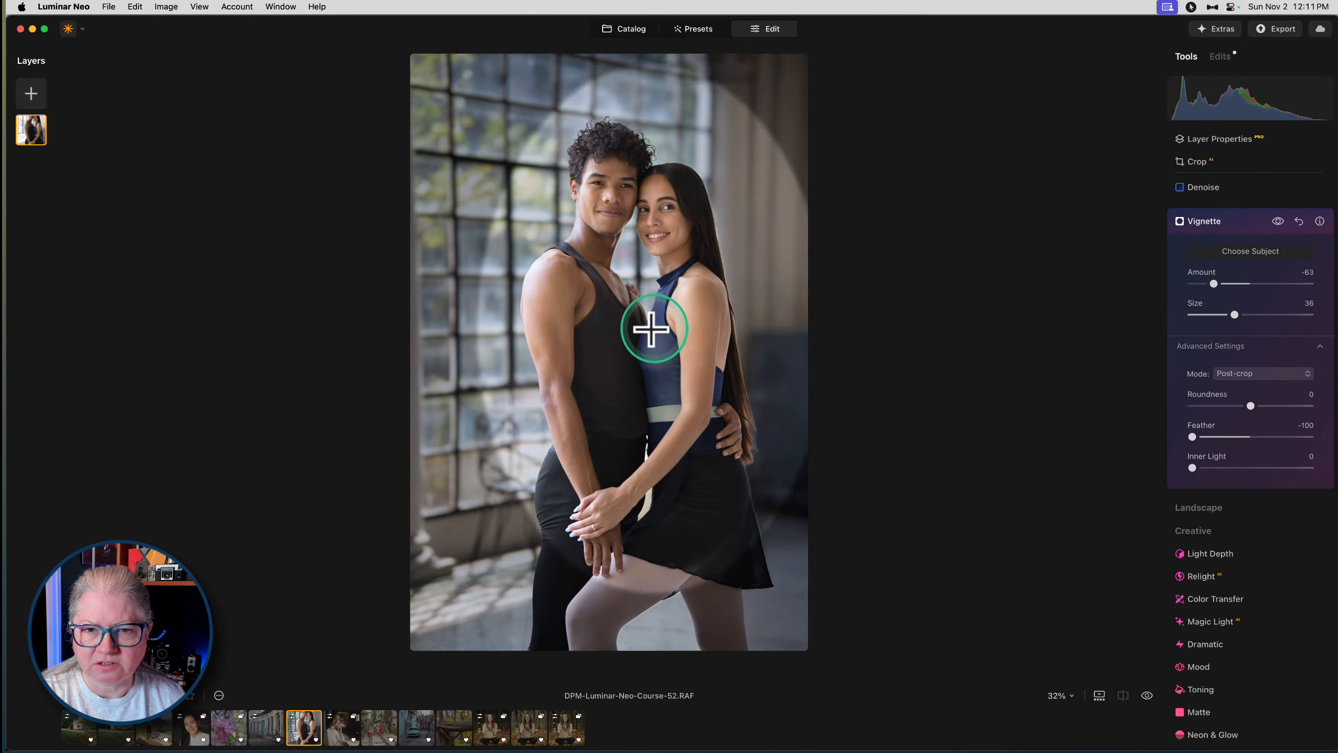
{"action": "left_click", "coordinate": [641, 325]}
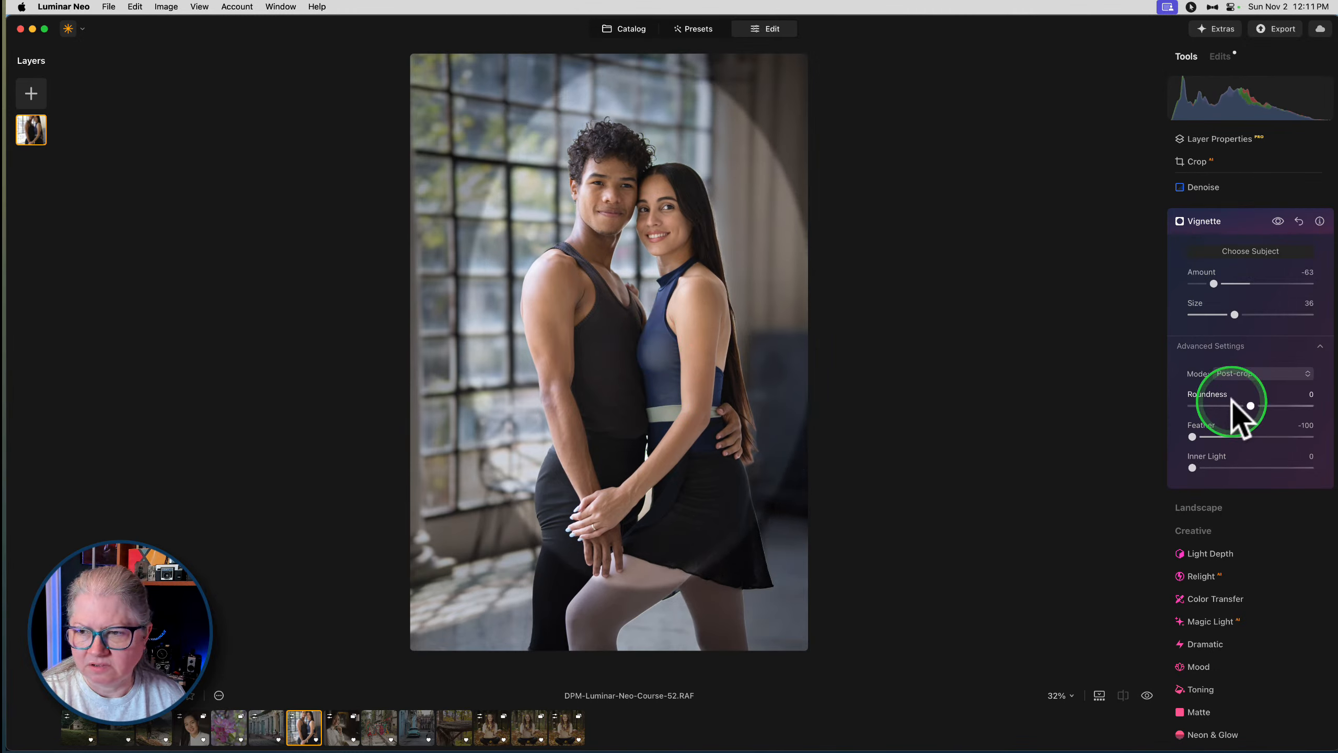
Soften the Vignette's edge with a Feather of 81, fine-tune its Amount and close the tool
{"action": "left_click_drag", "start_coordinate": [1202, 432], "coordinate": [1148, 435]}
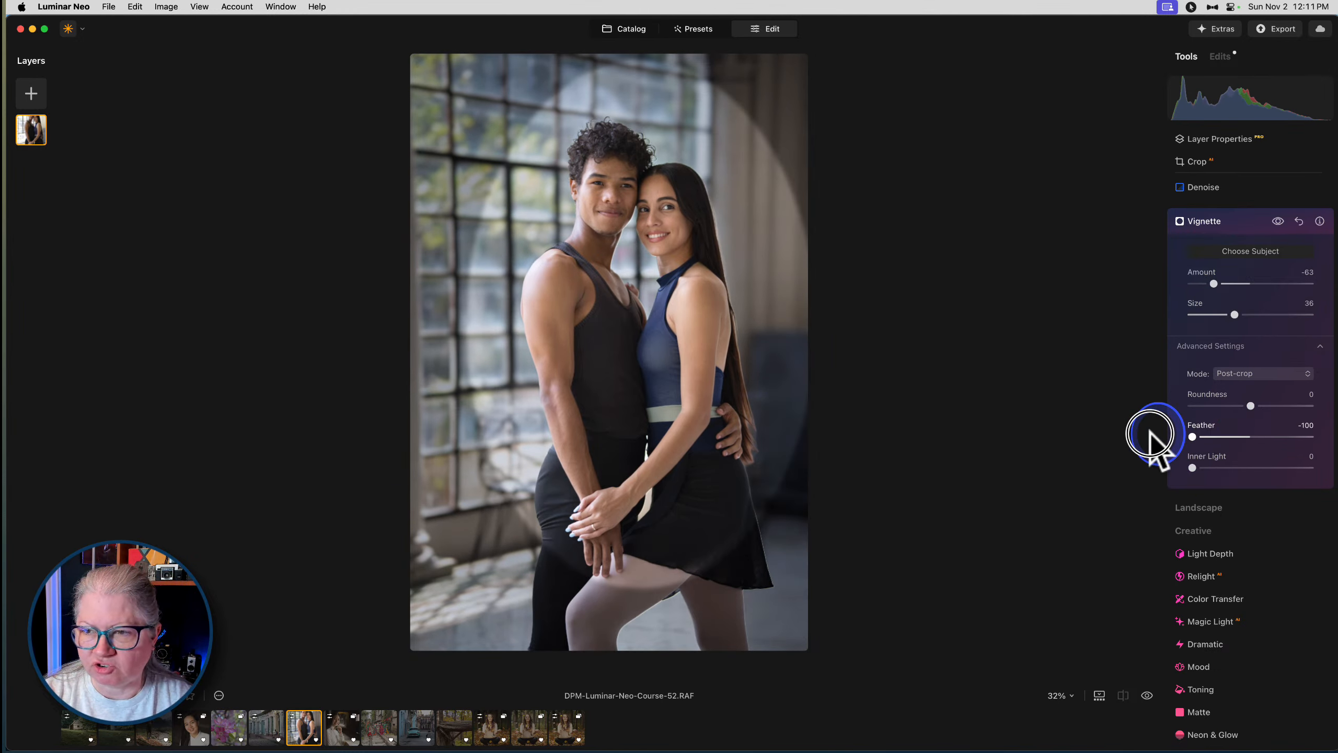
{"action": "left_click_drag", "start_coordinate": [1150, 433], "coordinate": [1296, 431]}
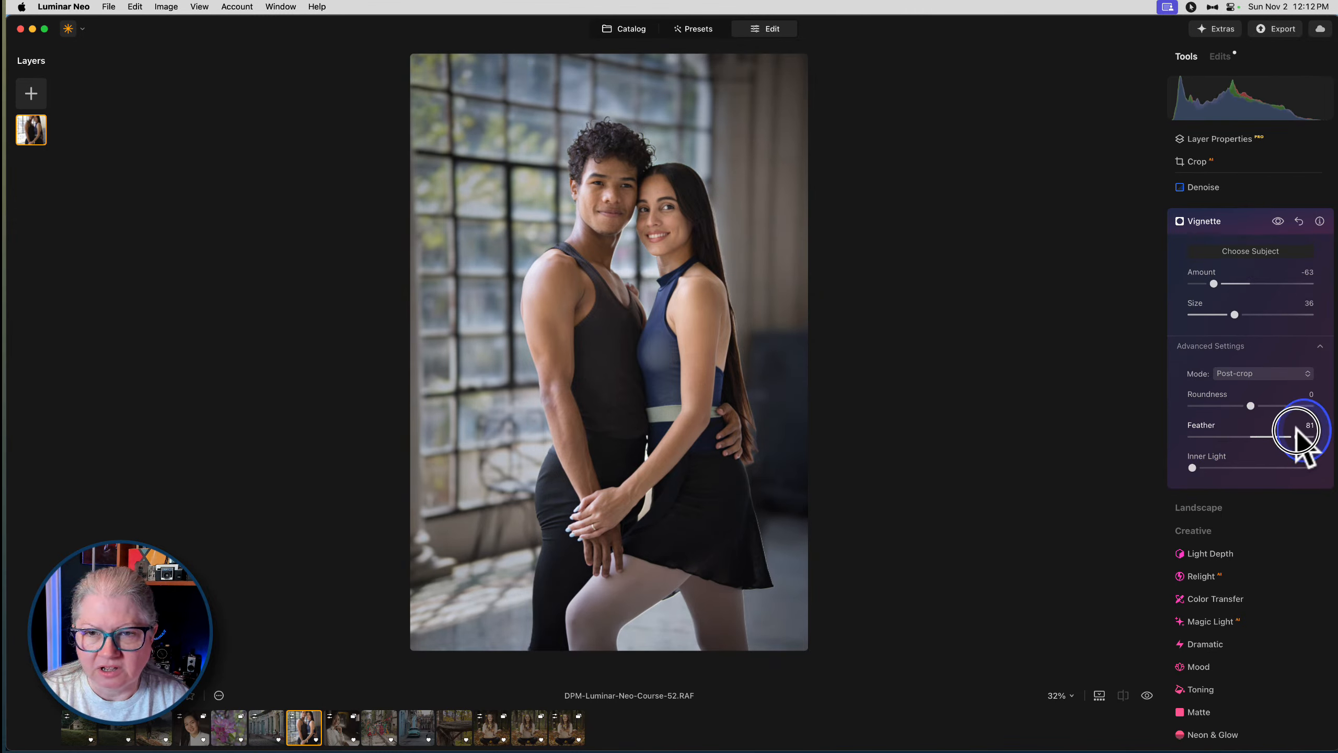
{"action": "left_click_drag", "start_coordinate": [1213, 284], "coordinate": [1210, 290]}
{"action": "left_click", "coordinate": [1232, 222]}
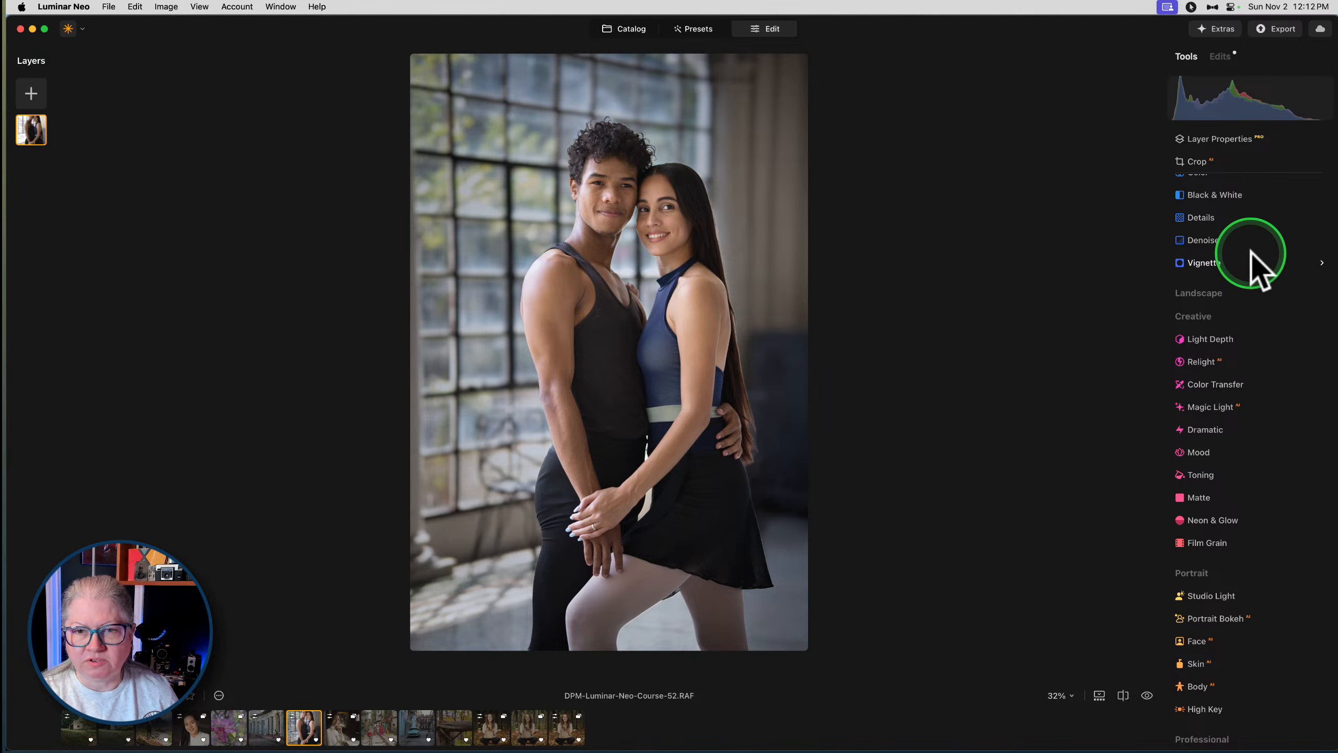
Compare the edited couple portrait with its original, unedited version
{"action": "key", "text": "backslash"}
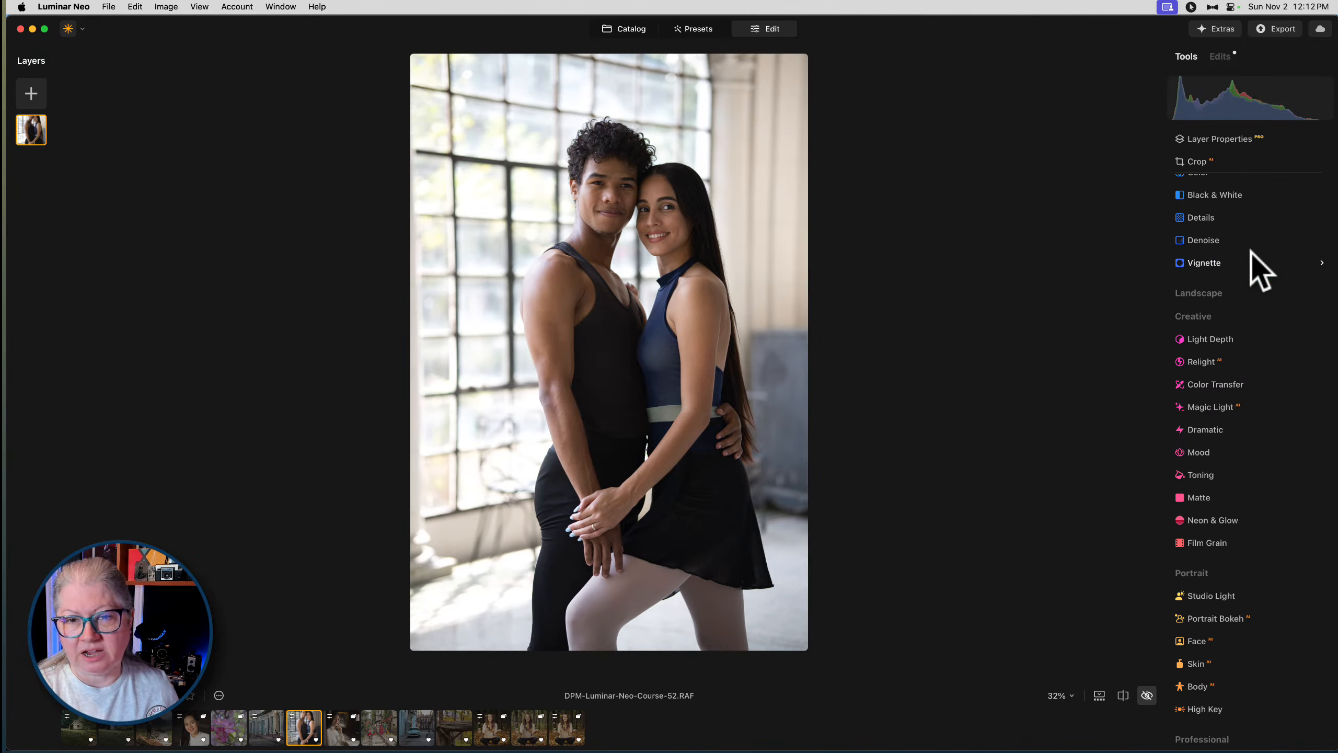
{"action": "key", "text": "backslash"}
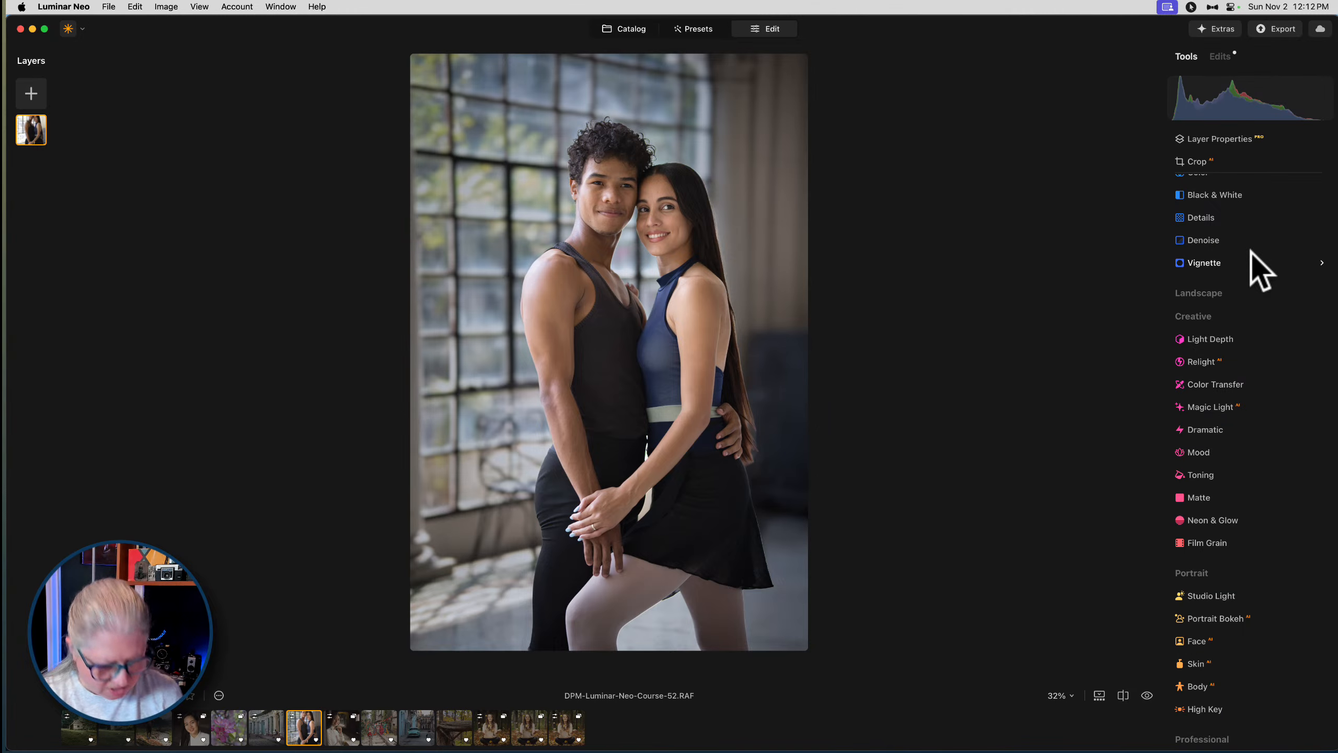
{"action": "key", "text": "backslash"}
{"action": "key", "text": "backslash"}
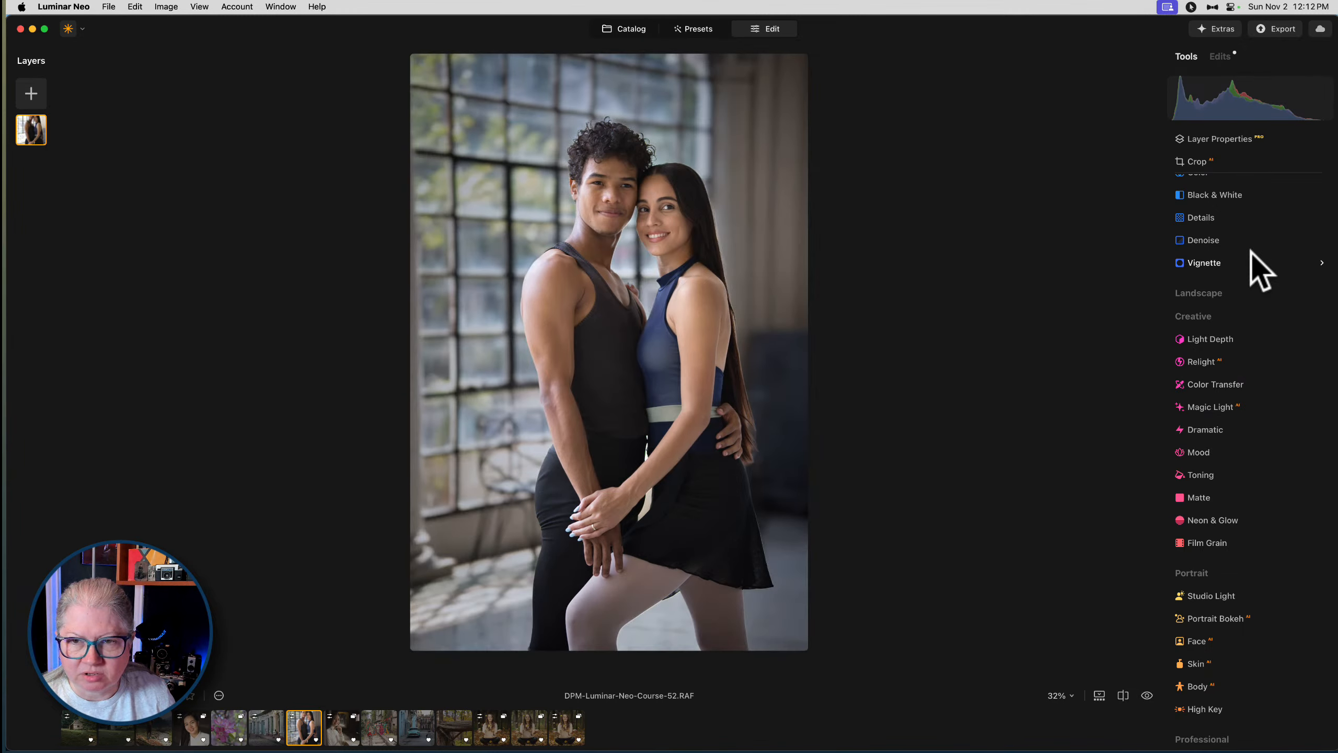
Switch to the portrait DPM-Luminar-Neo-Course-61.RAF and reset its existing Light Depth edit
{"action": "left_click", "coordinate": [341, 727]}
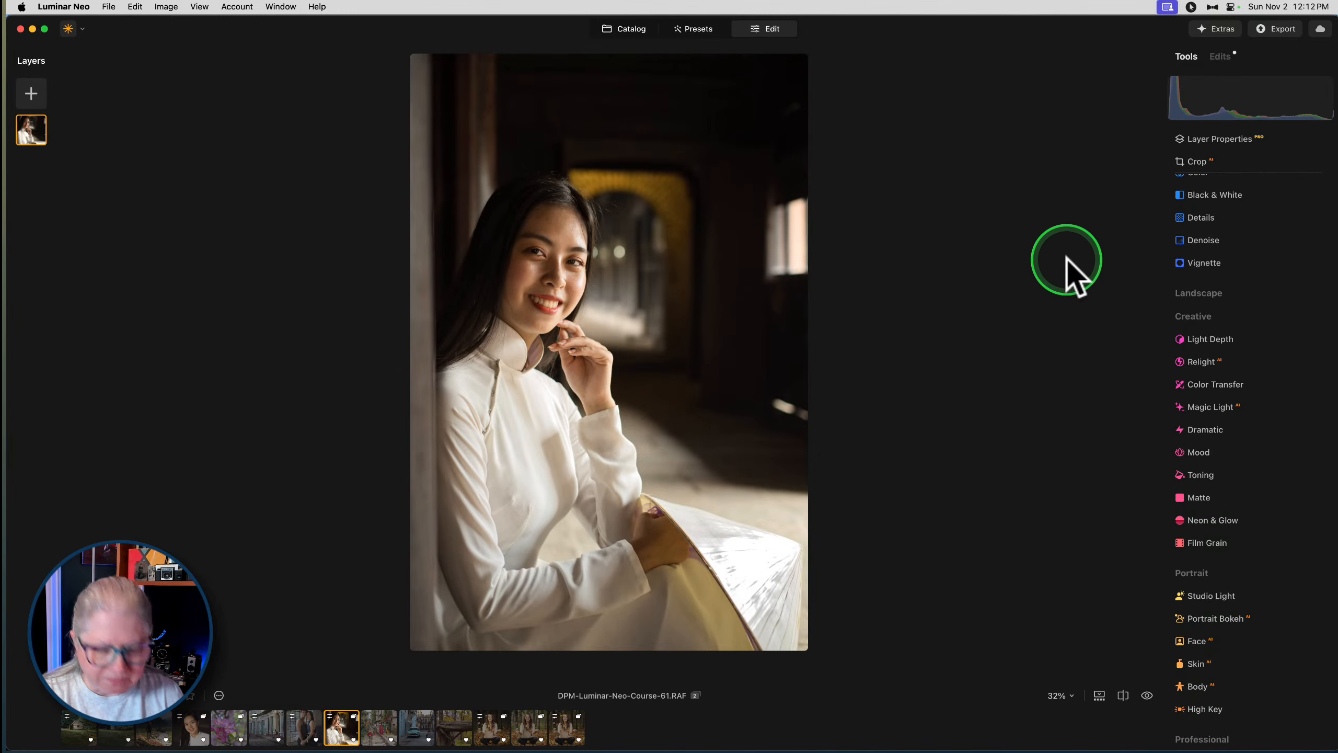
{"action": "key", "text": "backslash"}
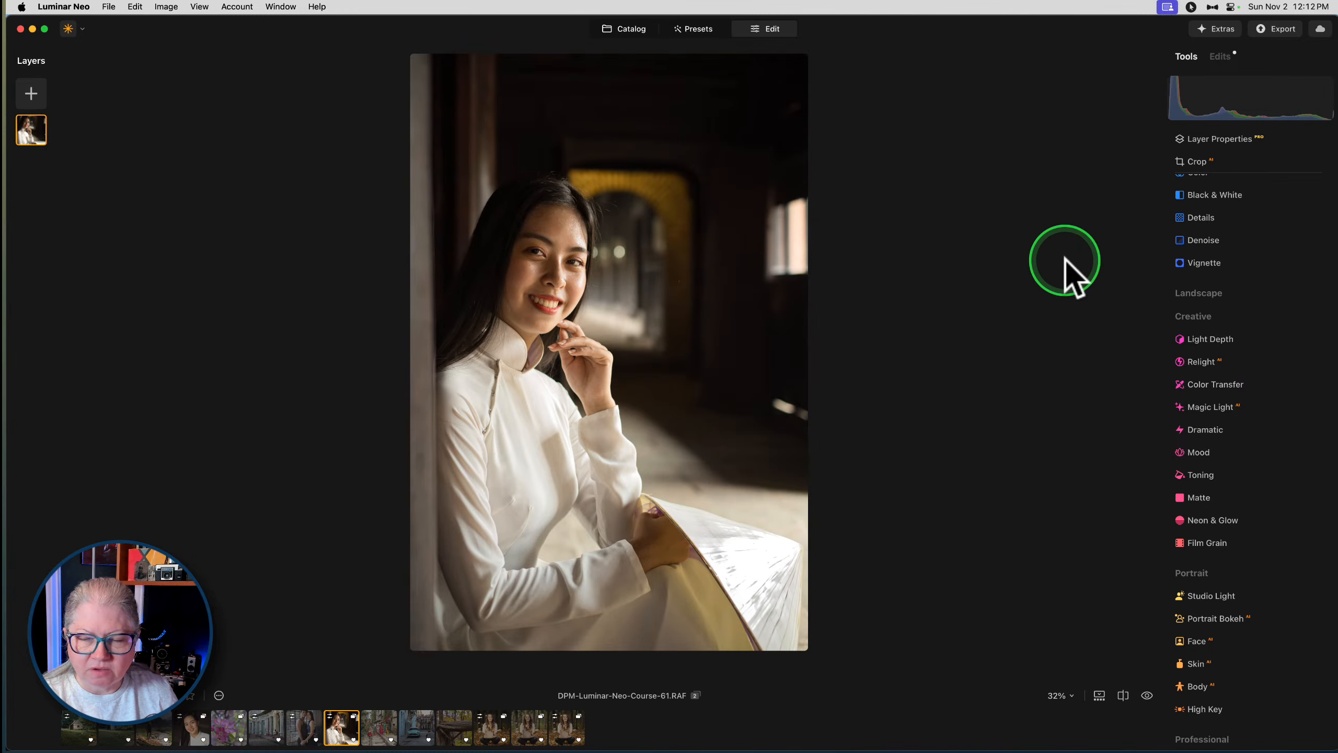
{"action": "left_click", "coordinate": [1221, 56]}
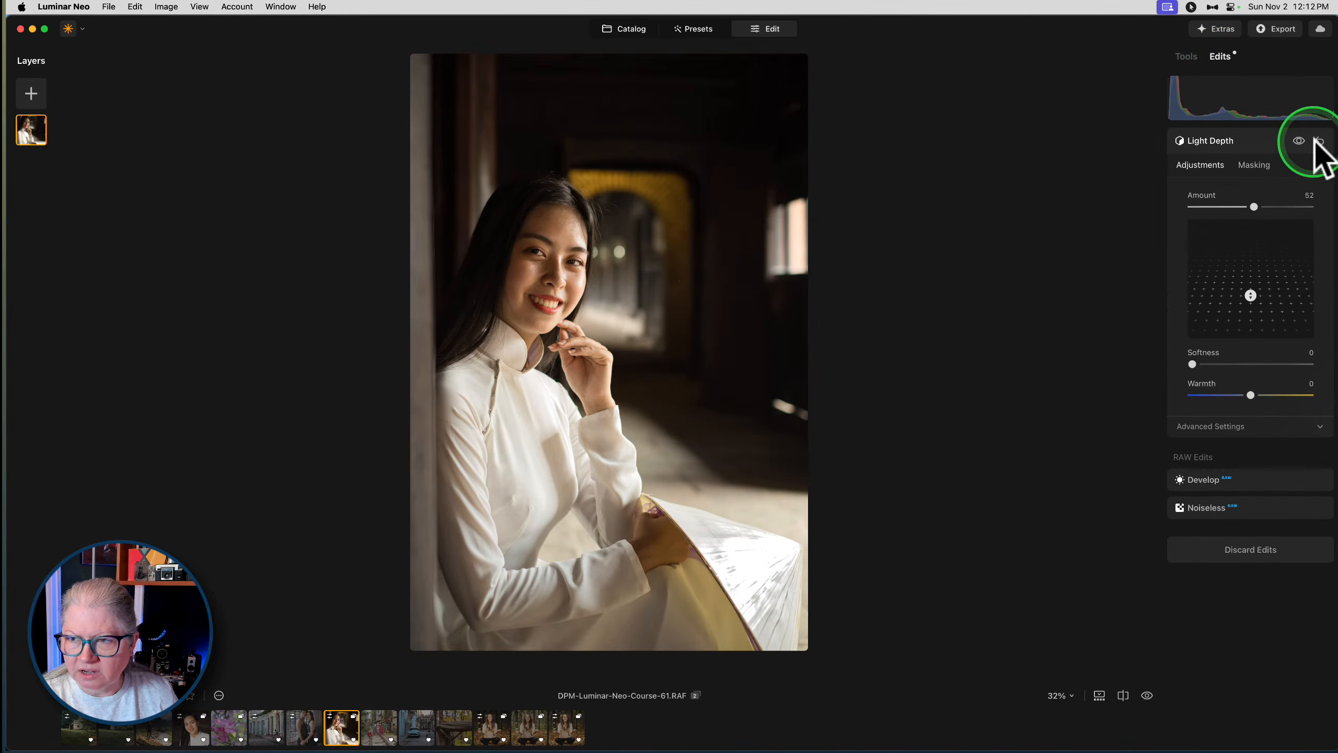
{"action": "left_click", "coordinate": [1318, 141]}
{"action": "left_click", "coordinate": [1187, 56]}
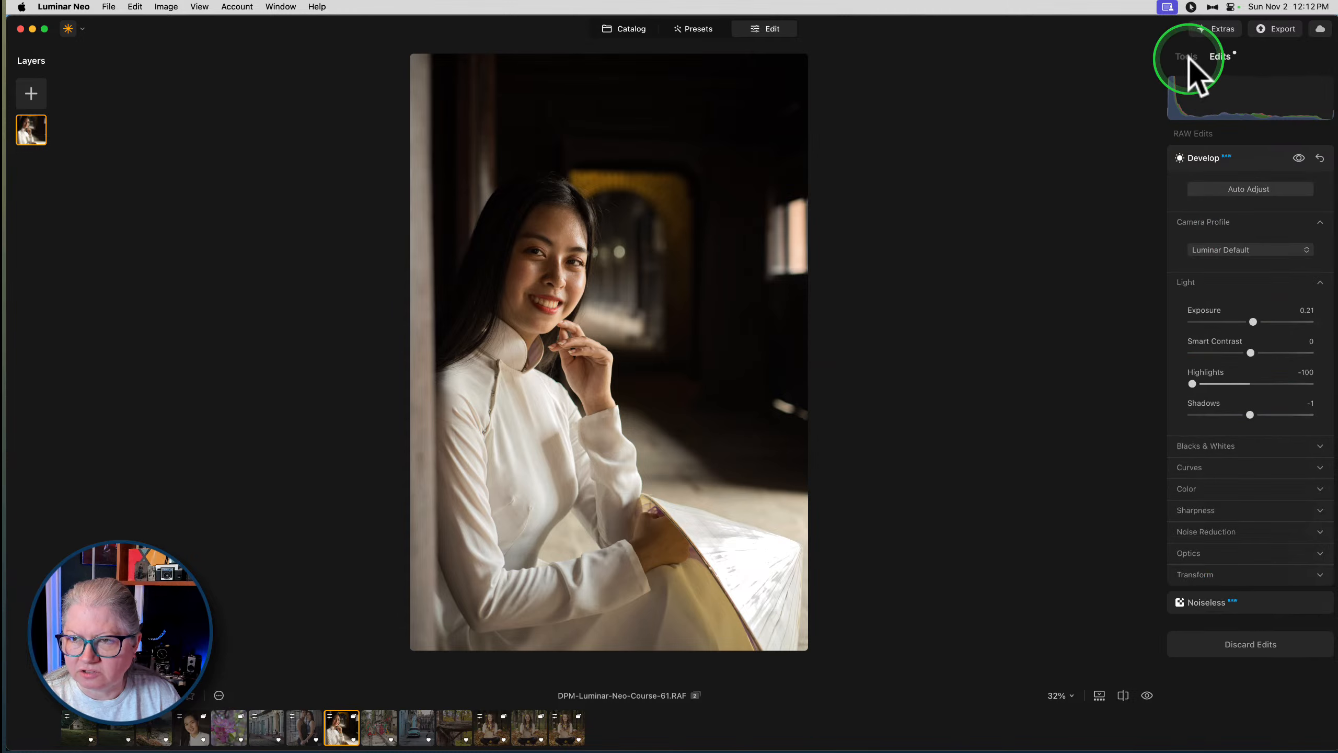
Compare the portrait with and without its Develop edit, and set the Exposure to 0.34
{"action": "left_click", "coordinate": [1298, 159]}
{"action": "left_click", "coordinate": [1298, 159]}
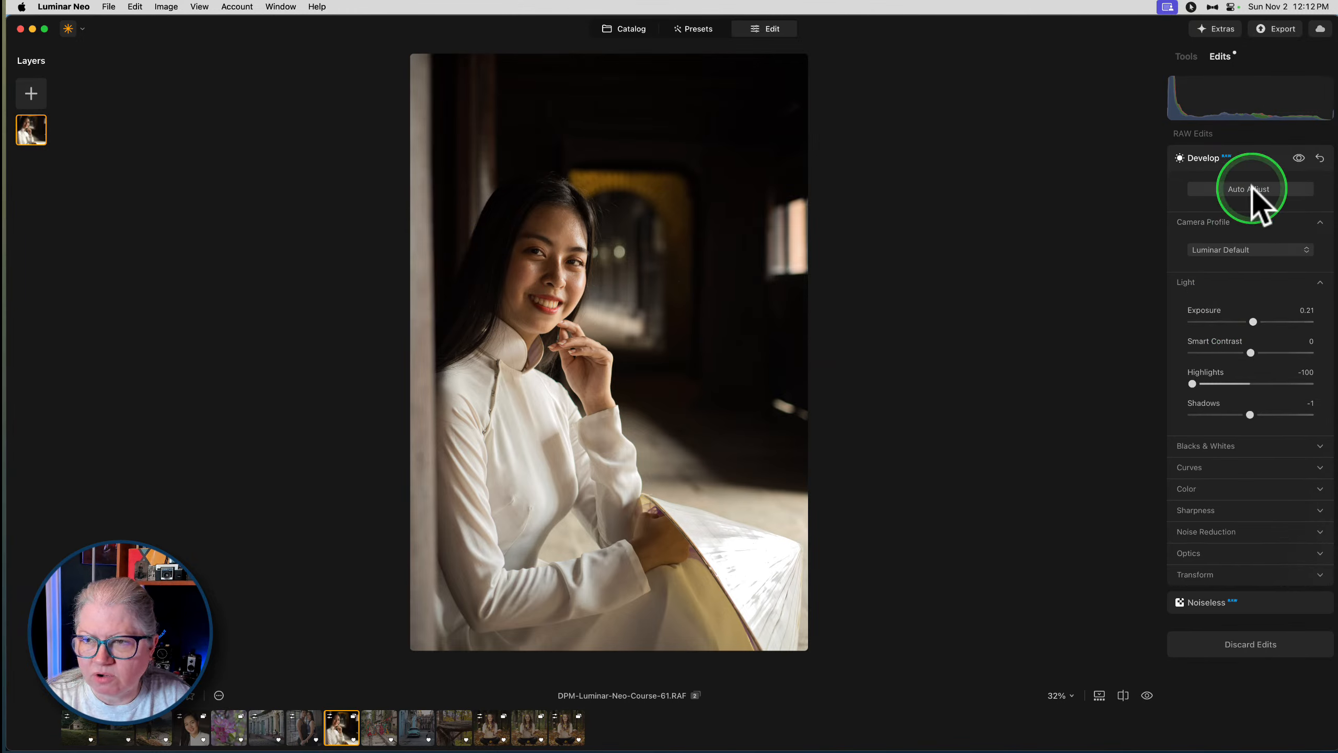
{"action": "left_click", "coordinate": [1252, 321]}
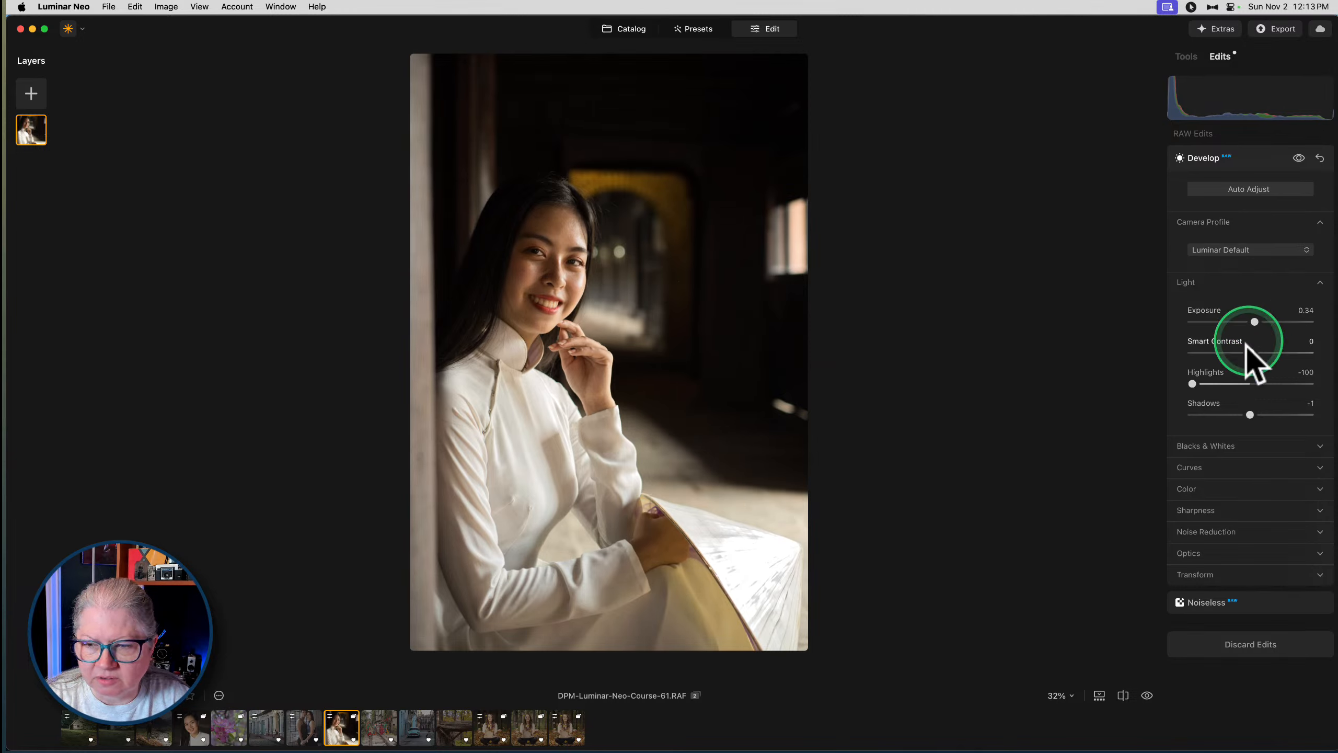
Expand Develop's Blacks & Whites settings and examine the portrait for clipped shadows and highlights while testing the Whites
{"action": "left_click", "coordinate": [1194, 446]}
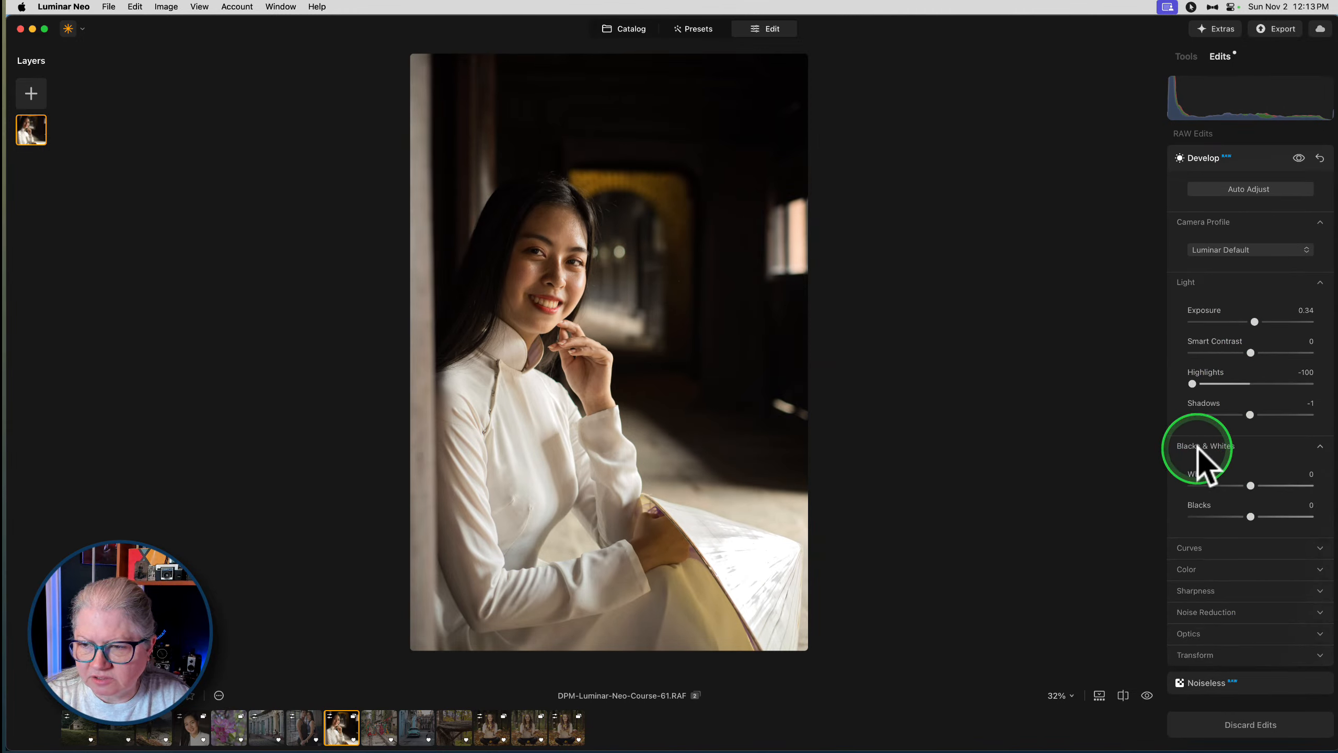
{"action": "key", "text": "j"}
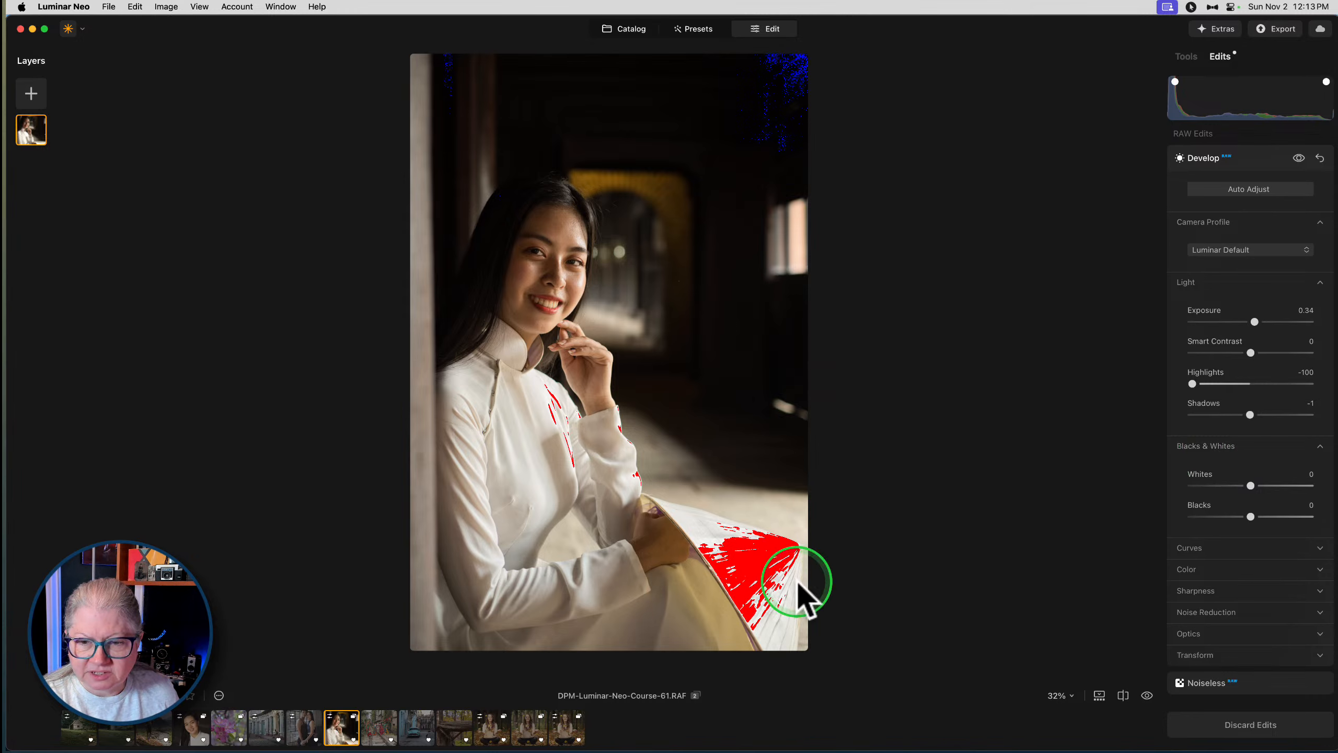
{"action": "mouse_move", "coordinate": [1250, 485]}
{"action": "left_mouse_down"}
{"action": "mouse_move", "coordinate": [1117, 485]}
{"action": "mouse_move", "coordinate": [1275, 487]}
{"action": "mouse_move", "coordinate": [1113, 487]}
{"action": "mouse_move", "coordinate": [1249, 487]}
{"action": "left_mouse_up"}
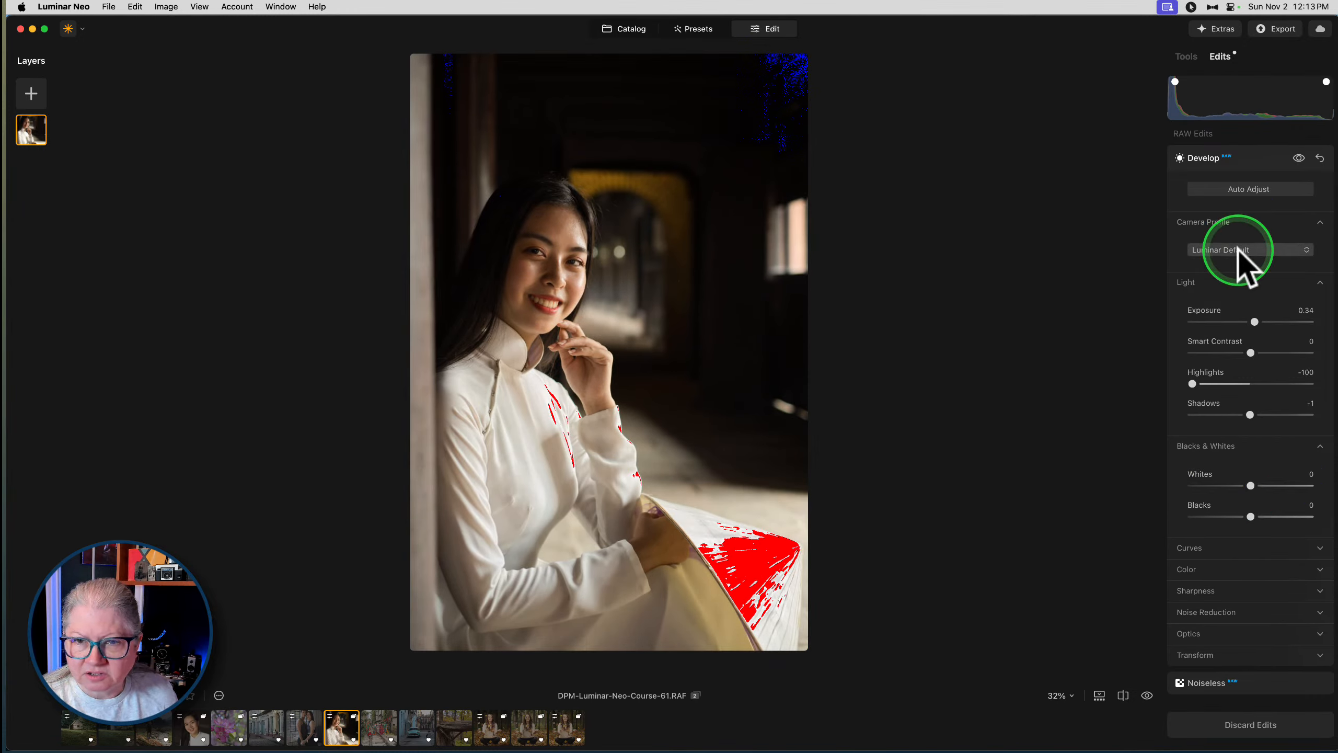
{"action": "key", "text": "j"}
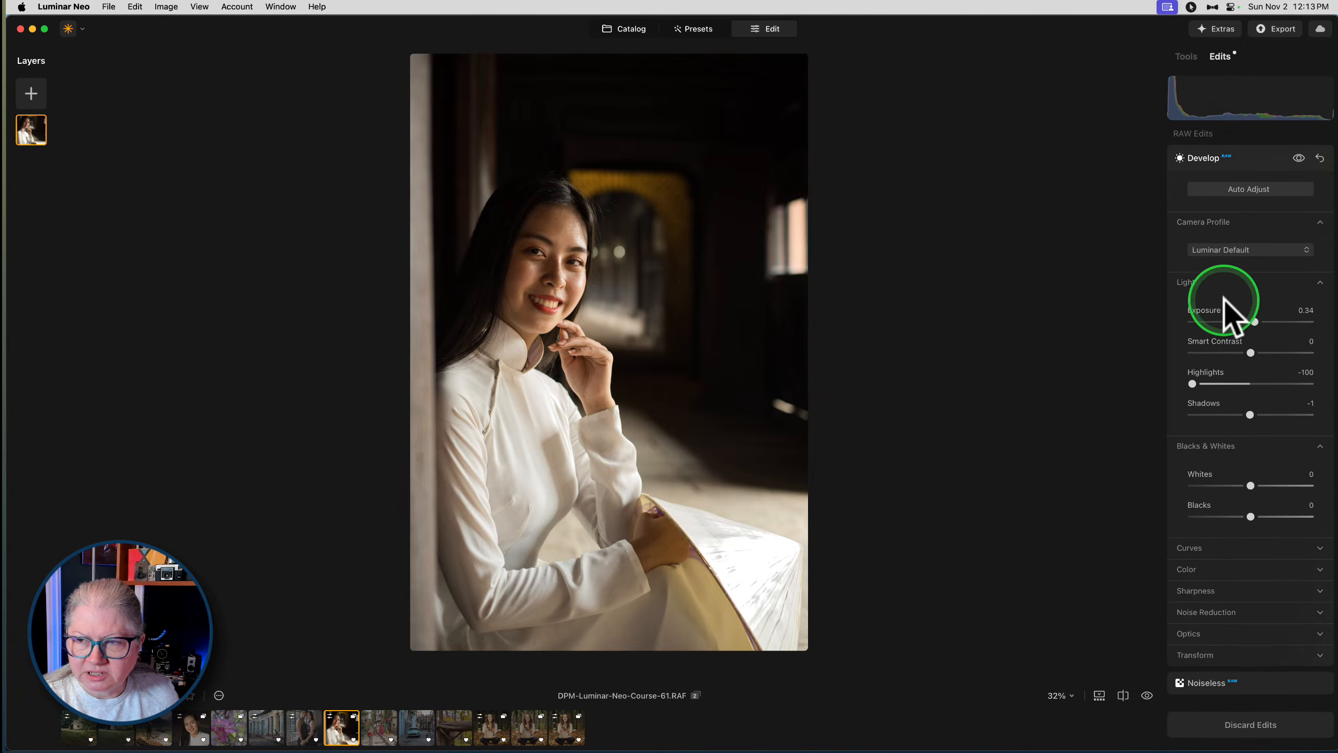
{"action": "key", "text": "j"}
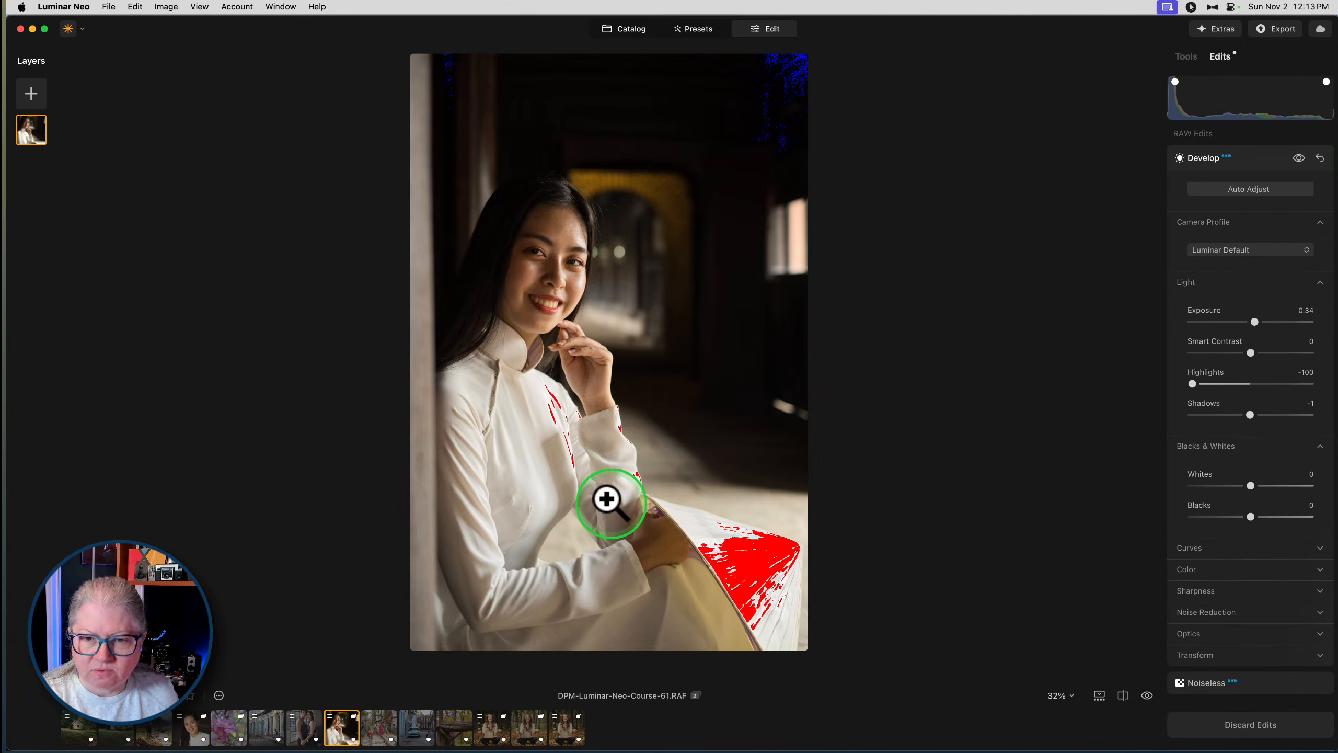
{"action": "key", "text": "j"}
{"action": "key", "text": "j"}
{"action": "key", "text": "j"}
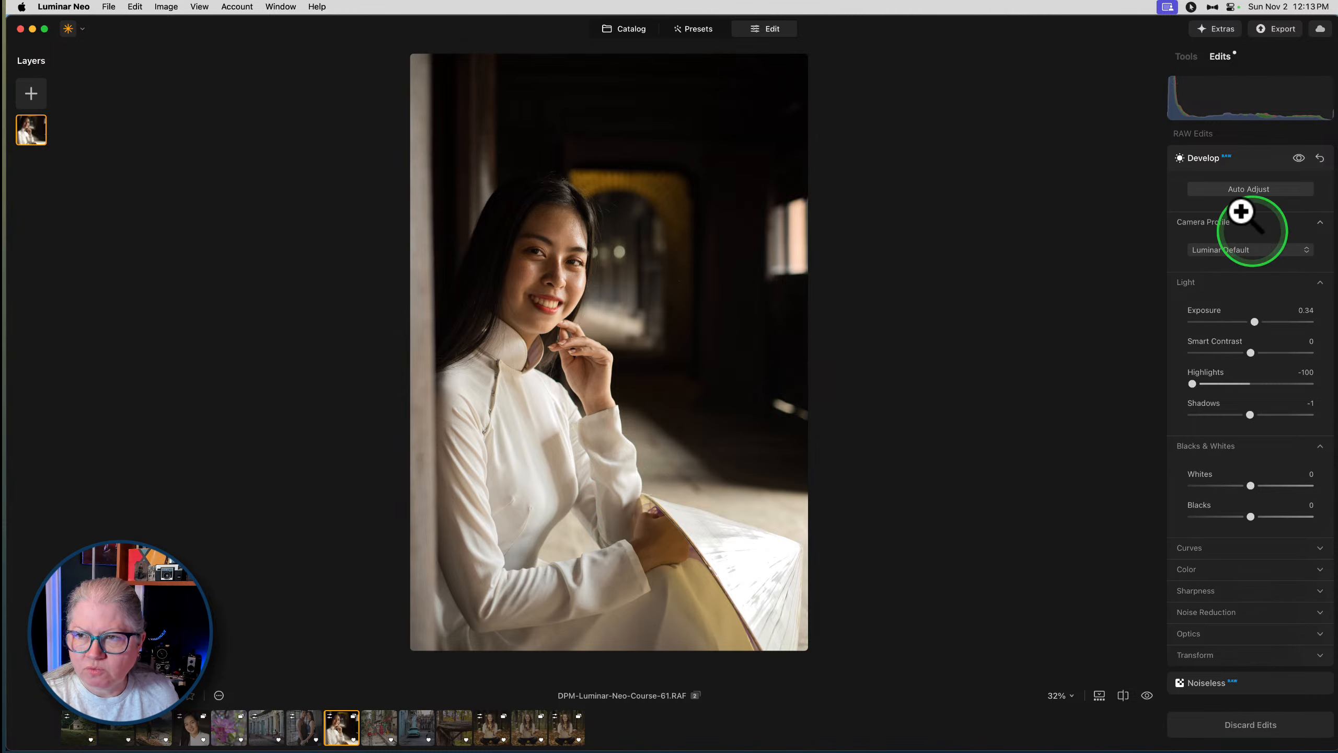
Apply Light Depth with an Amount of 88, place the light slightly deeper in the scene and set Softness to 5
{"action": "left_click", "coordinate": [1183, 59]}
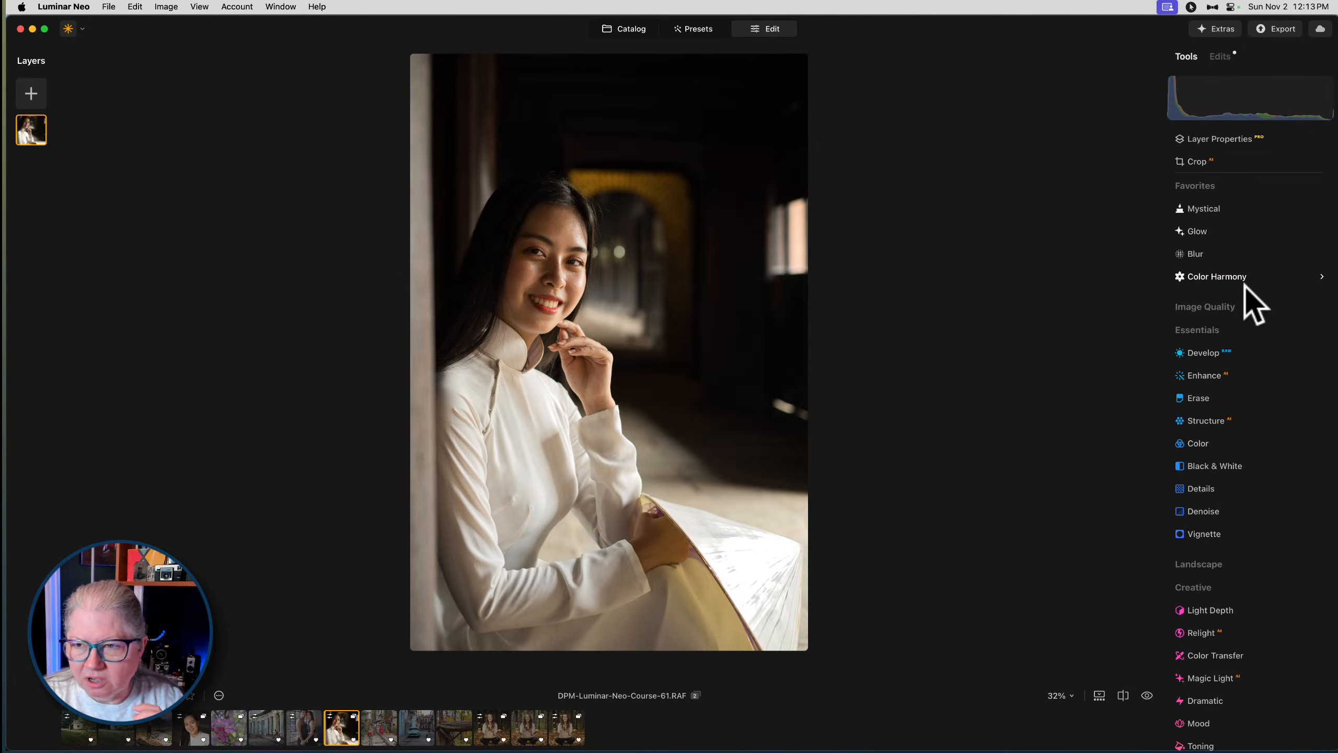
{"action": "scroll", "coordinate": [1243, 287], "scroll_direction": "down", "scroll_amount": 5}
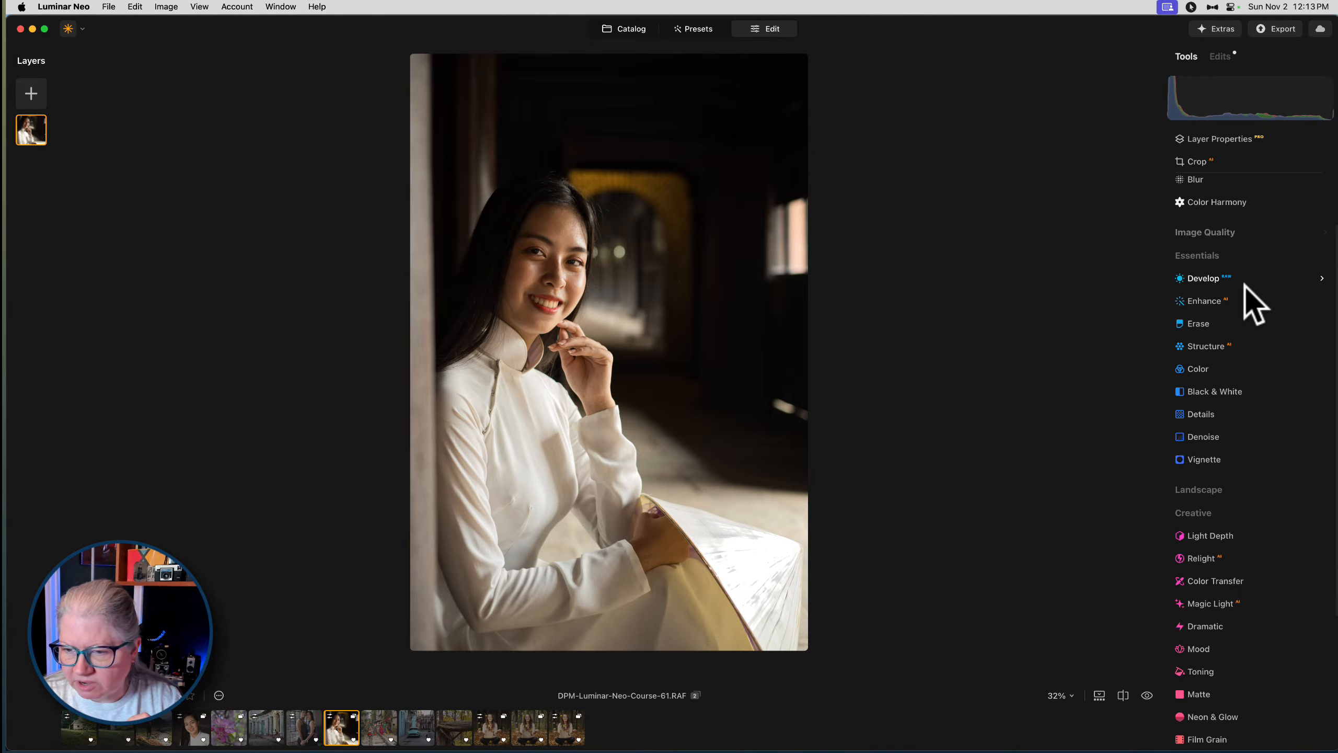
{"action": "left_click", "coordinate": [1207, 403]}
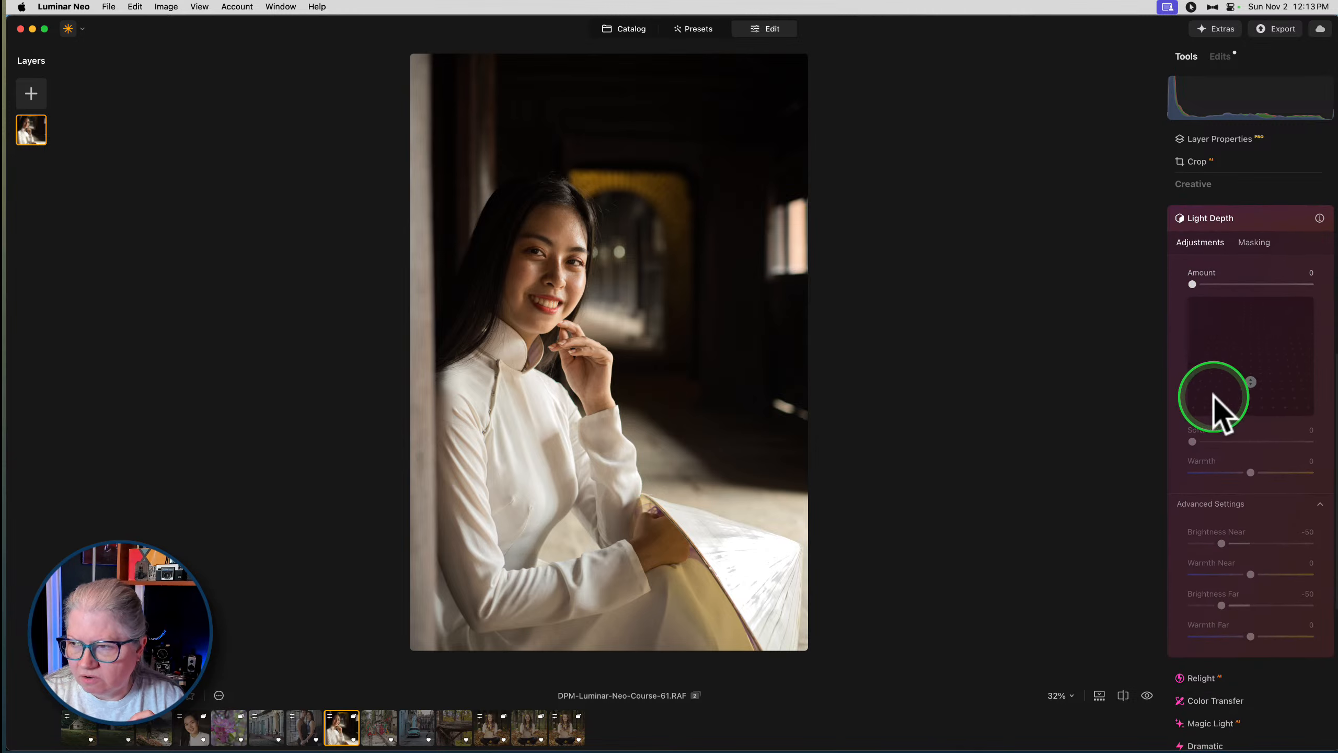
{"action": "left_click_drag", "start_coordinate": [1191, 285], "coordinate": [1291, 285]}
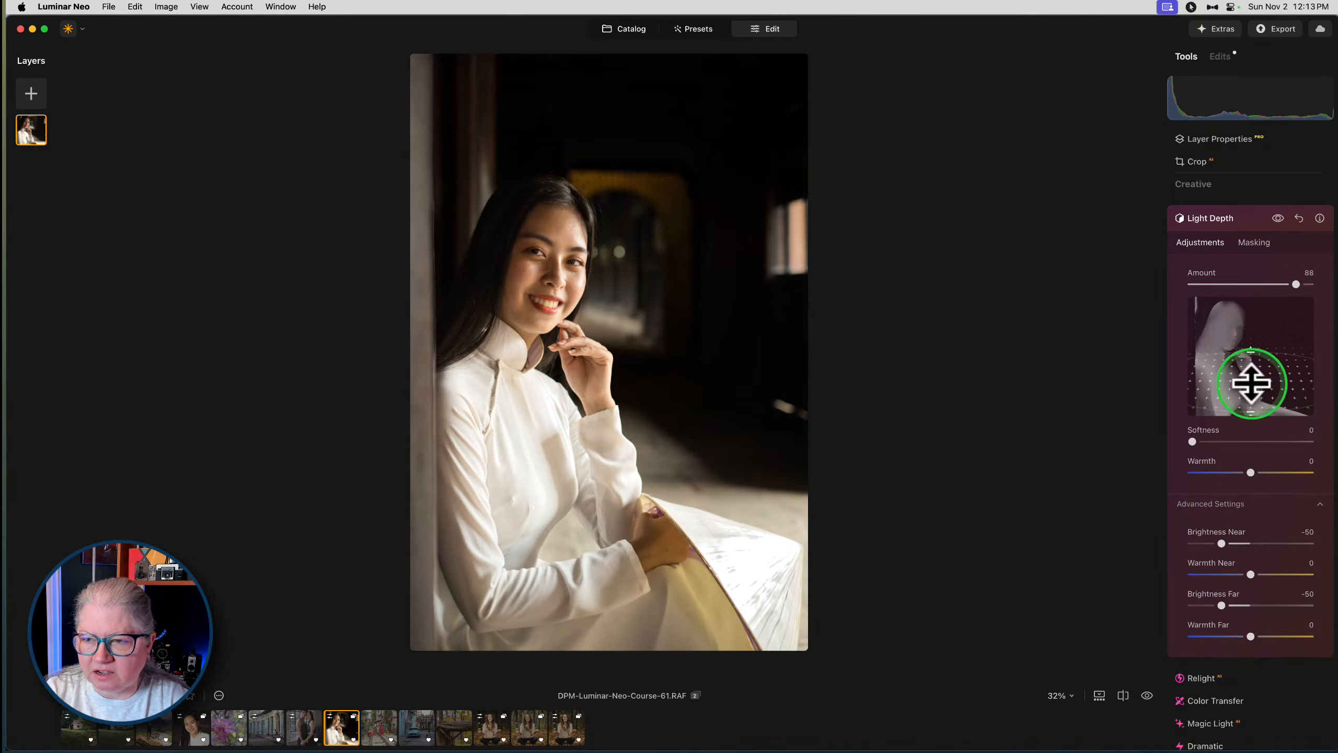
{"action": "mouse_move", "coordinate": [1251, 382]}
{"action": "left_mouse_down"}
{"action": "mouse_move", "coordinate": [1248, 344]}
{"action": "mouse_move", "coordinate": [1250, 370]}
{"action": "left_mouse_up"}
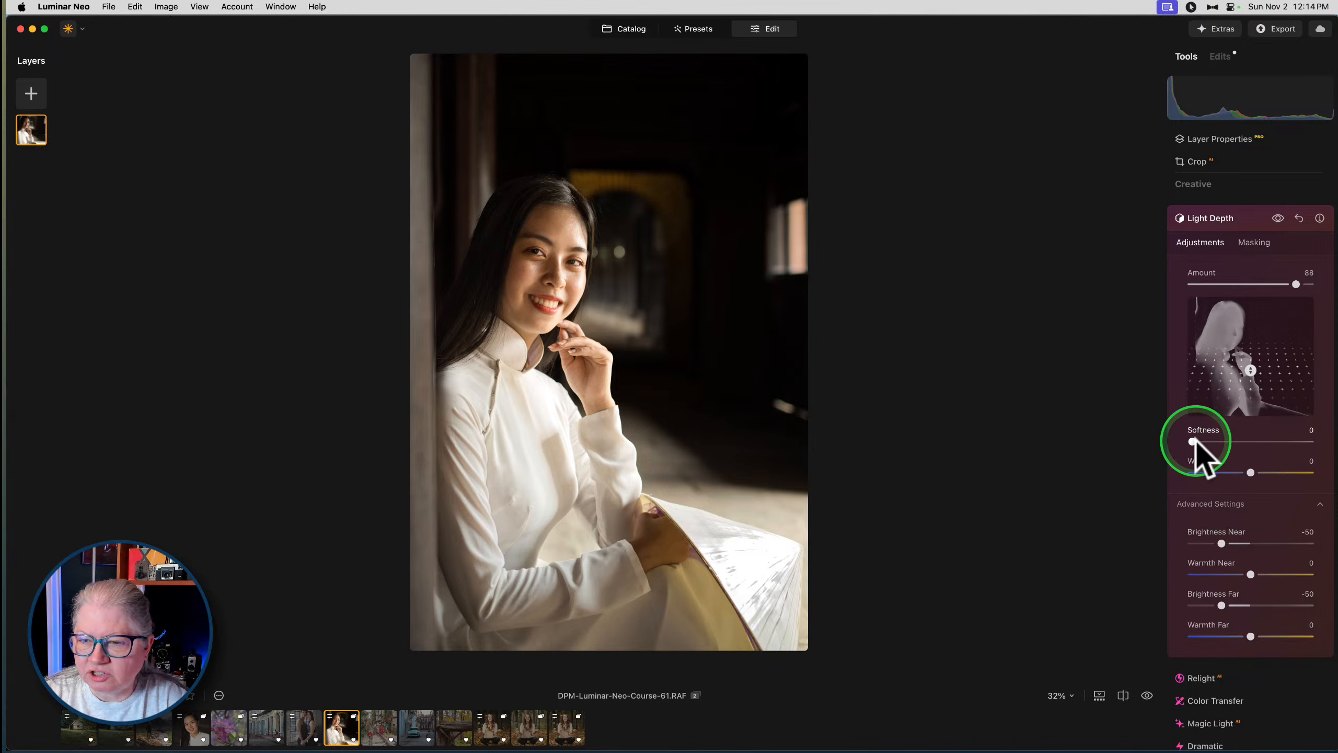
{"action": "mouse_move", "coordinate": [1193, 442]}
{"action": "left_mouse_down"}
{"action": "mouse_move", "coordinate": [1290, 443]}
{"action": "mouse_move", "coordinate": [1162, 443]}
{"action": "mouse_move", "coordinate": [1203, 443]}
{"action": "left_mouse_up"}
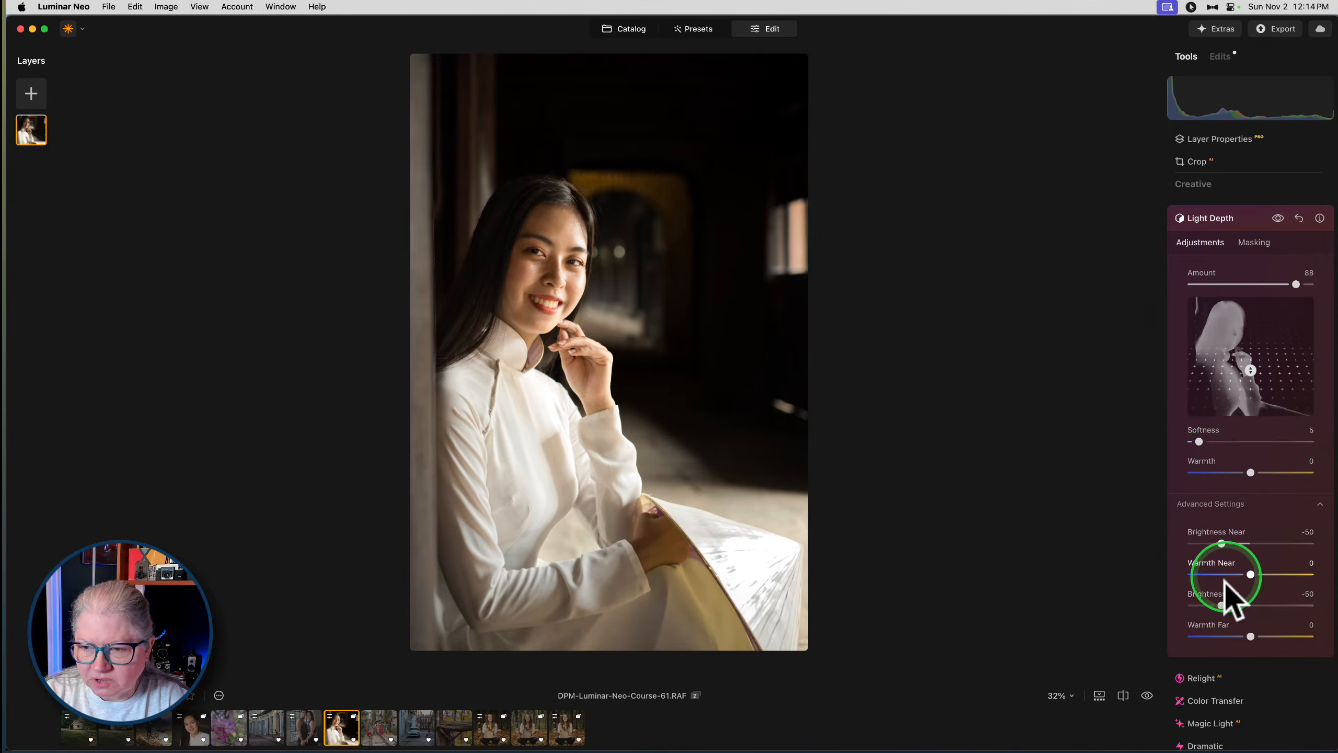
Set Light Depth's Brightness Far to 32 and Brightness Near to -73, comparing the portrait with and without the effect
{"action": "left_click_drag", "start_coordinate": [1220, 605], "coordinate": [1269, 605]}
{"action": "mouse_move", "coordinate": [1221, 543]}
{"action": "left_mouse_down"}
{"action": "mouse_move", "coordinate": [1194, 543]}
{"action": "mouse_move", "coordinate": [1290, 543]}
{"action": "mouse_move", "coordinate": [1190, 543]}
{"action": "mouse_move", "coordinate": [1207, 544]}
{"action": "left_mouse_up"}
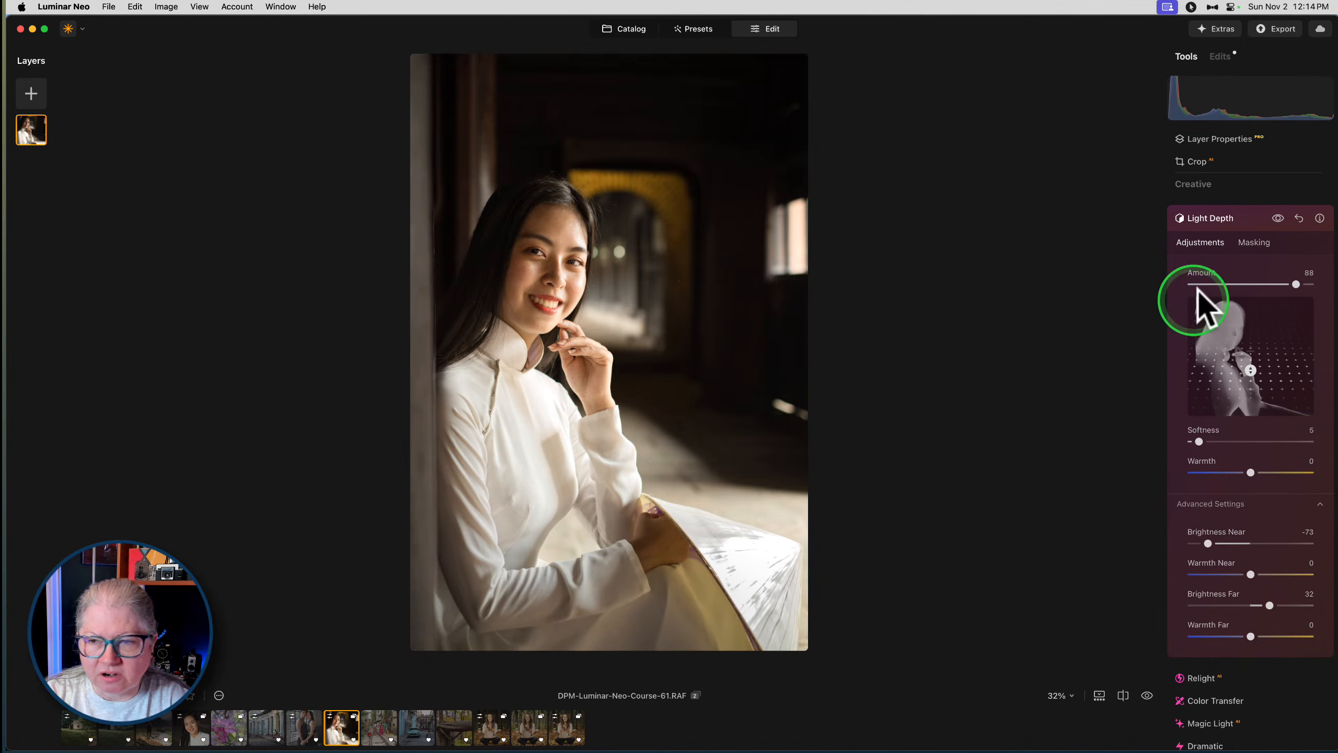
{"action": "left_click", "coordinate": [1278, 218]}
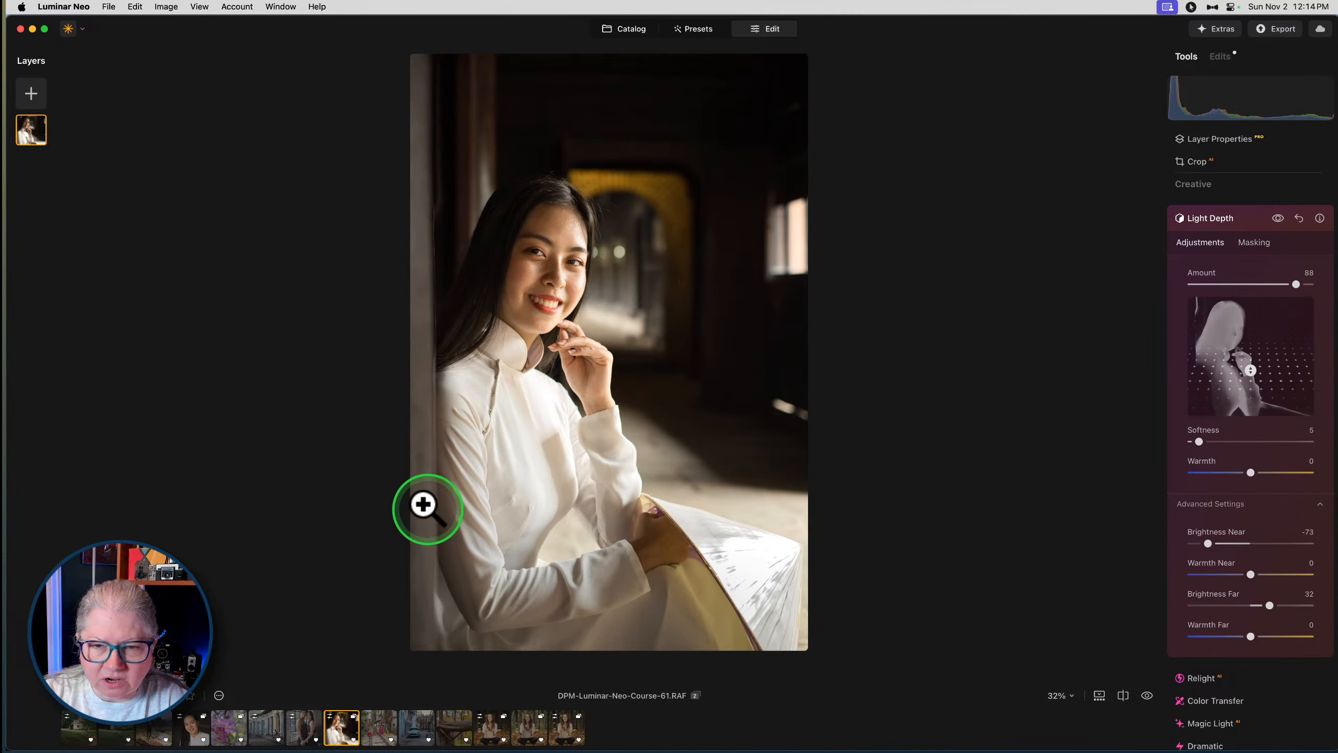
Compare the portrait with and without the Light Depth effect, leave the effect enabled and close the tool
{"action": "left_click", "coordinate": [1278, 217]}
{"action": "left_click", "coordinate": [1277, 217]}
{"action": "left_click", "coordinate": [1277, 217]}
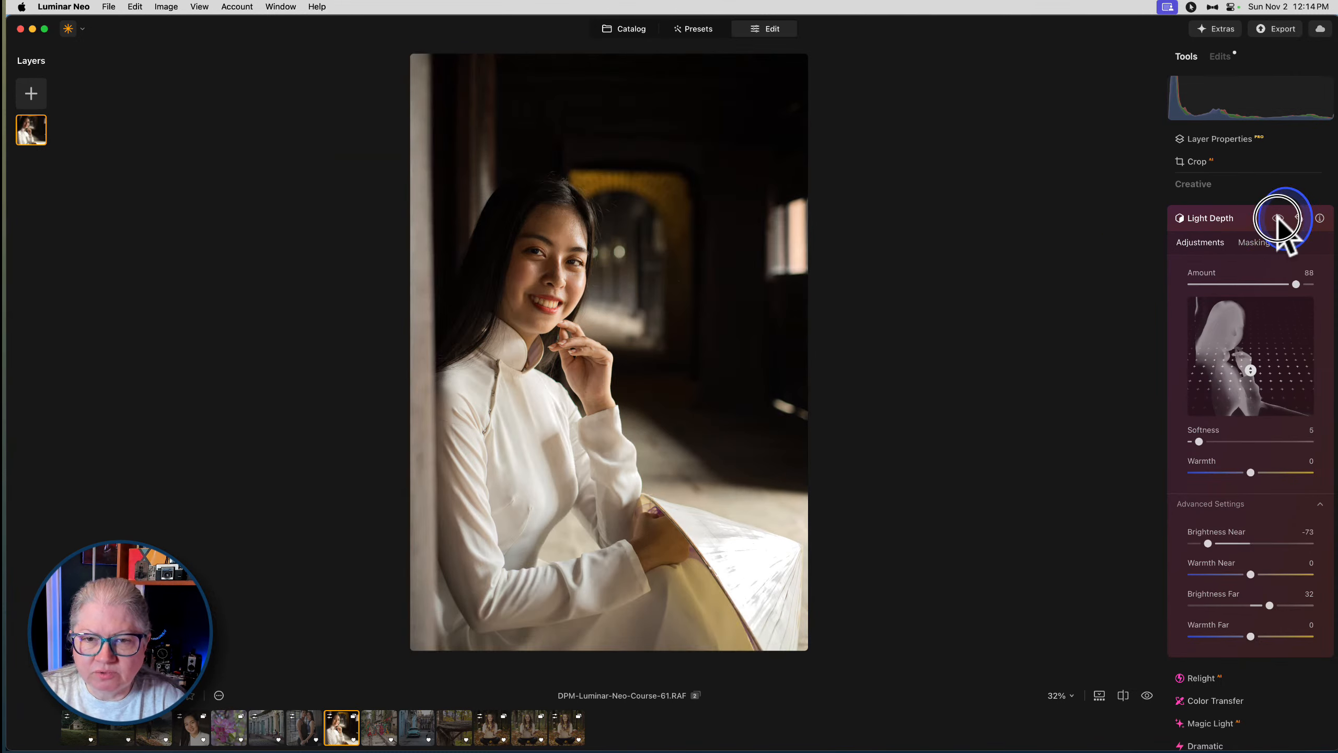
{"action": "left_click", "coordinate": [1277, 218]}
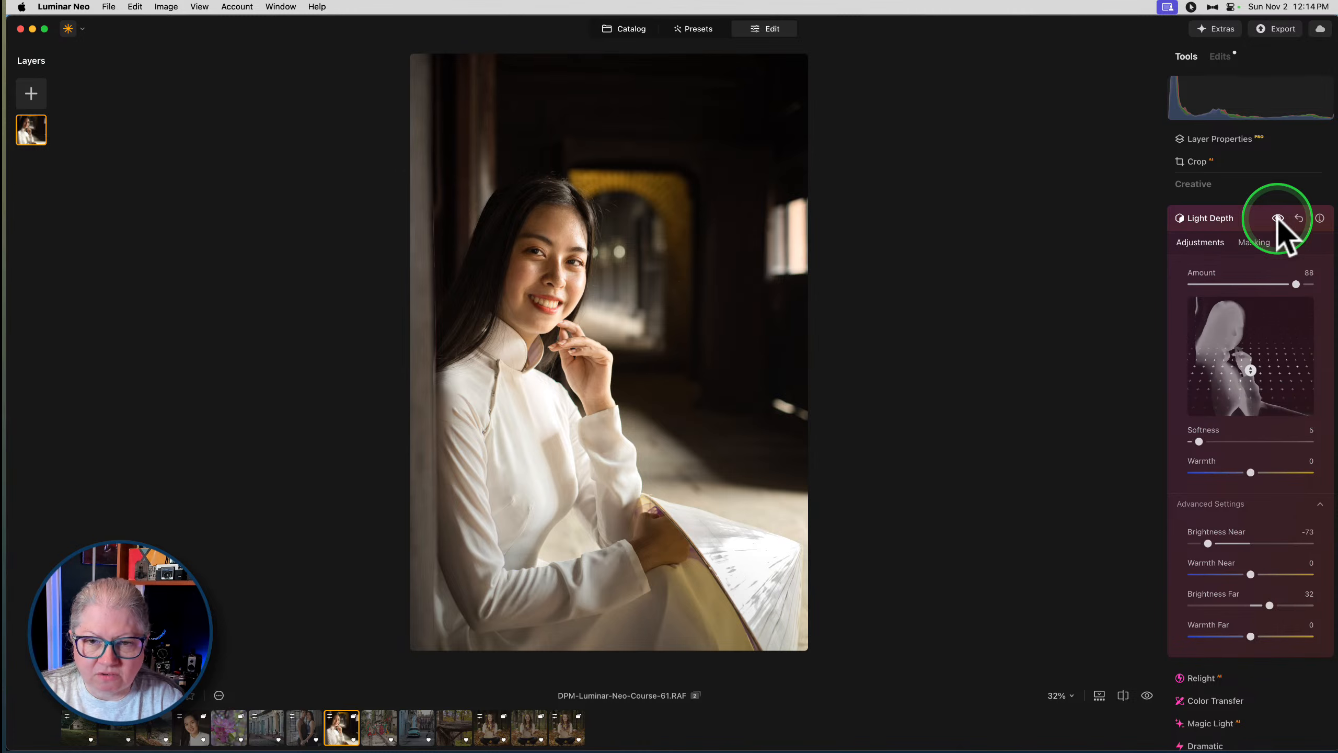
{"action": "left_click", "coordinate": [1278, 217]}
{"action": "left_click", "coordinate": [1277, 218]}
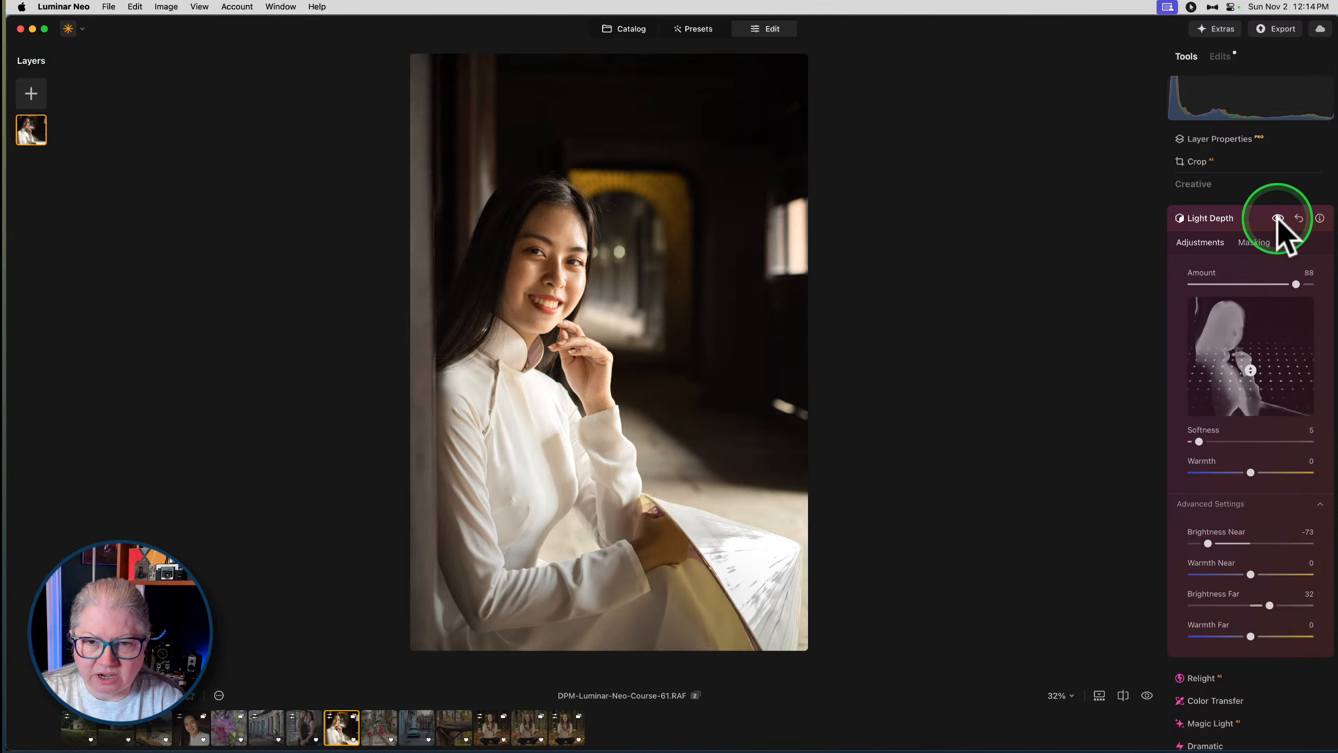
{"action": "left_click", "coordinate": [1244, 217]}
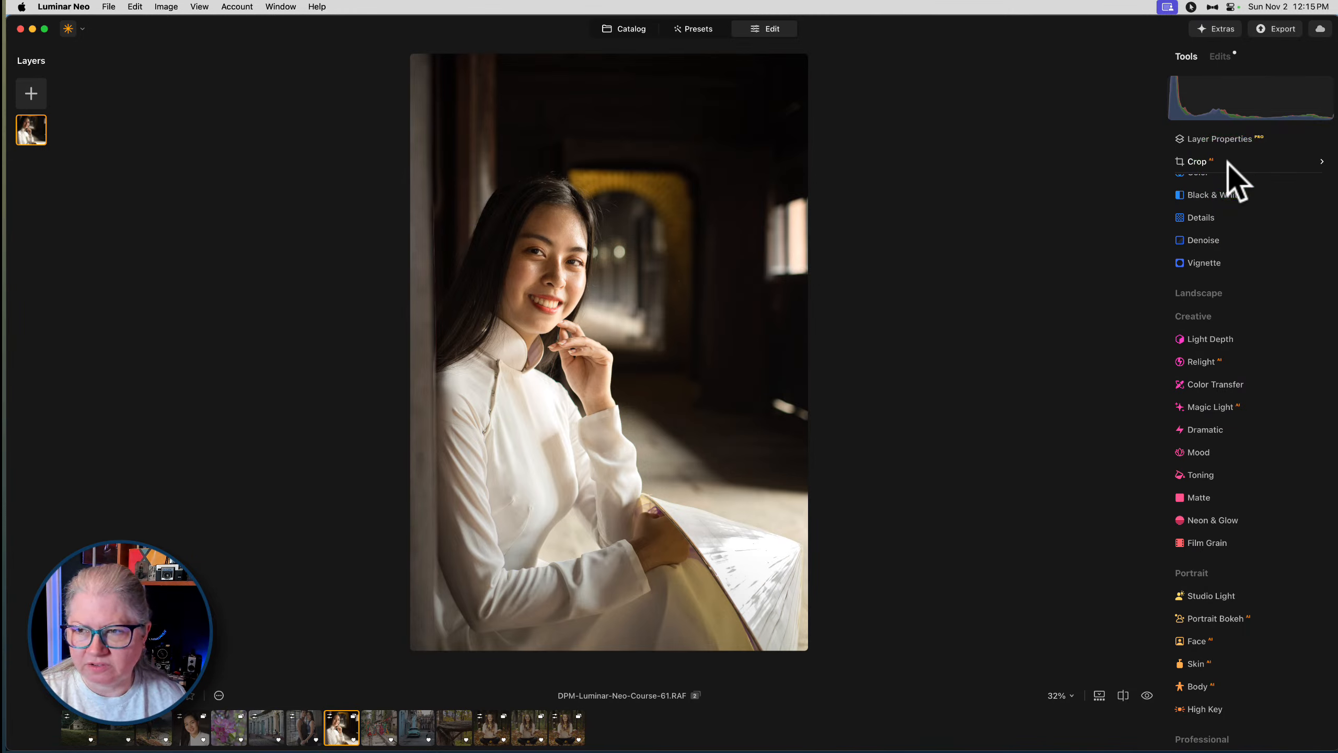
Rotate the portrait upside down with Crop, view it full screen to judge the light balance, and rotate it upright again
{"action": "left_click", "coordinate": [1211, 163]}
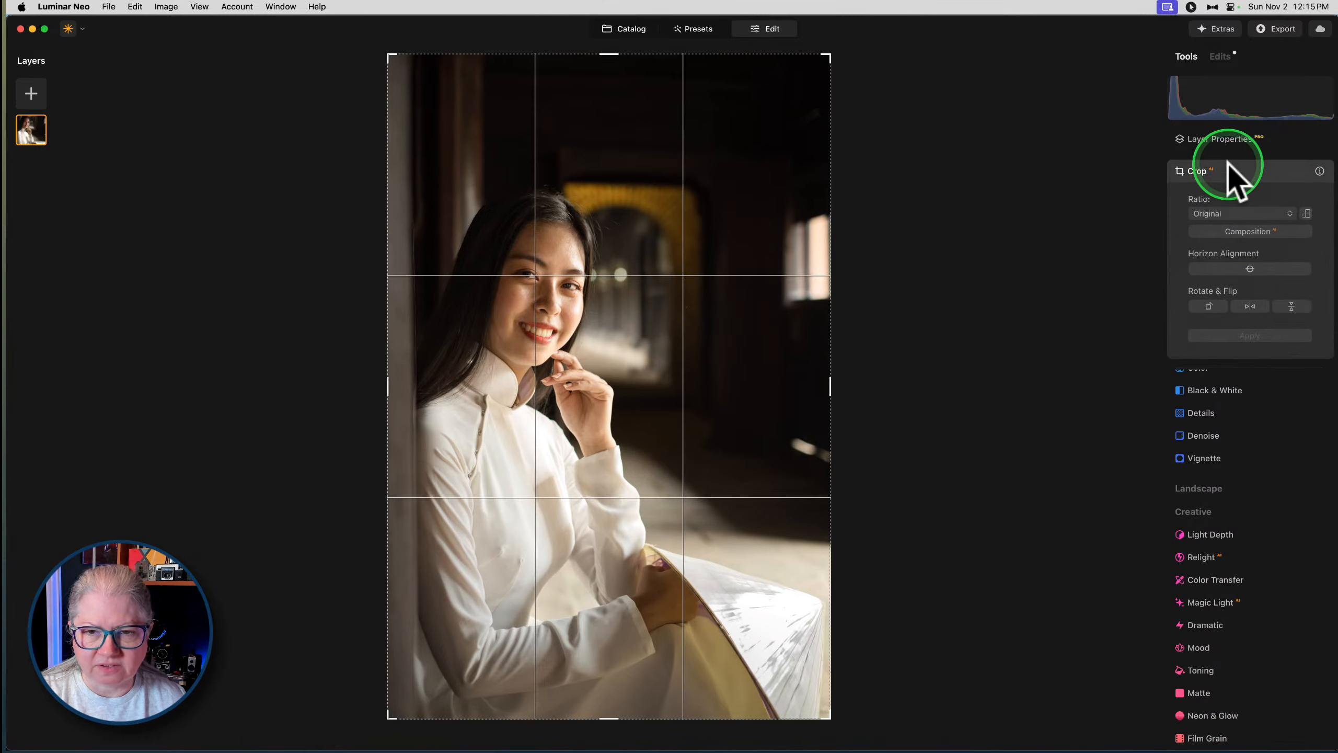
{"action": "left_click", "coordinate": [1209, 305]}
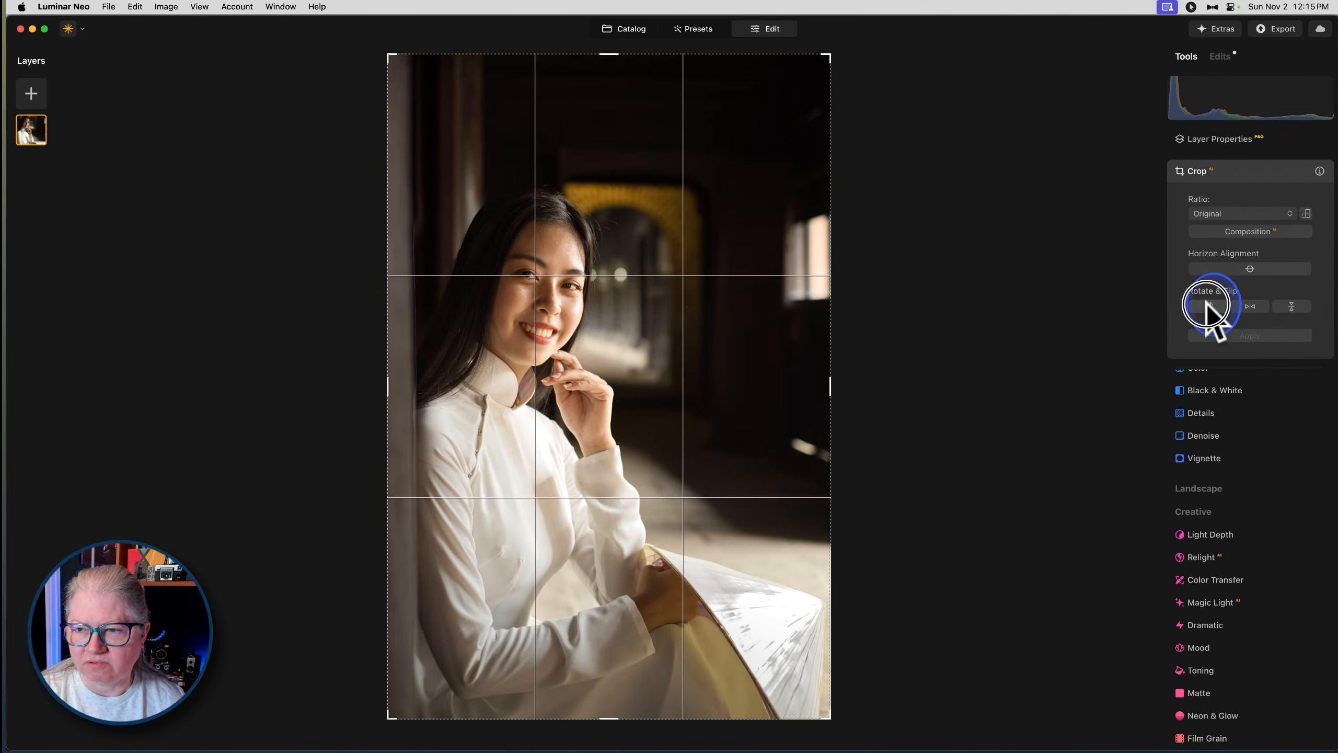
{"action": "left_click", "coordinate": [1207, 305]}
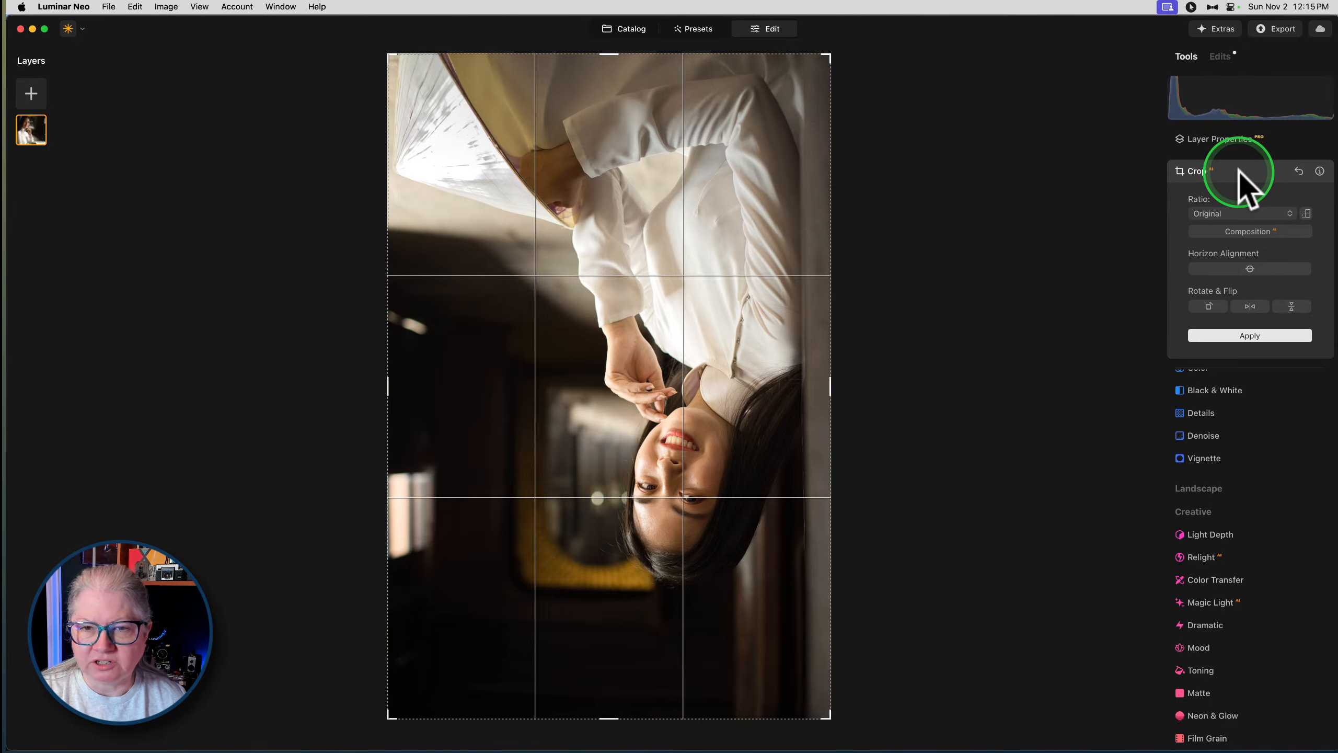
{"action": "left_click", "coordinate": [1239, 168]}
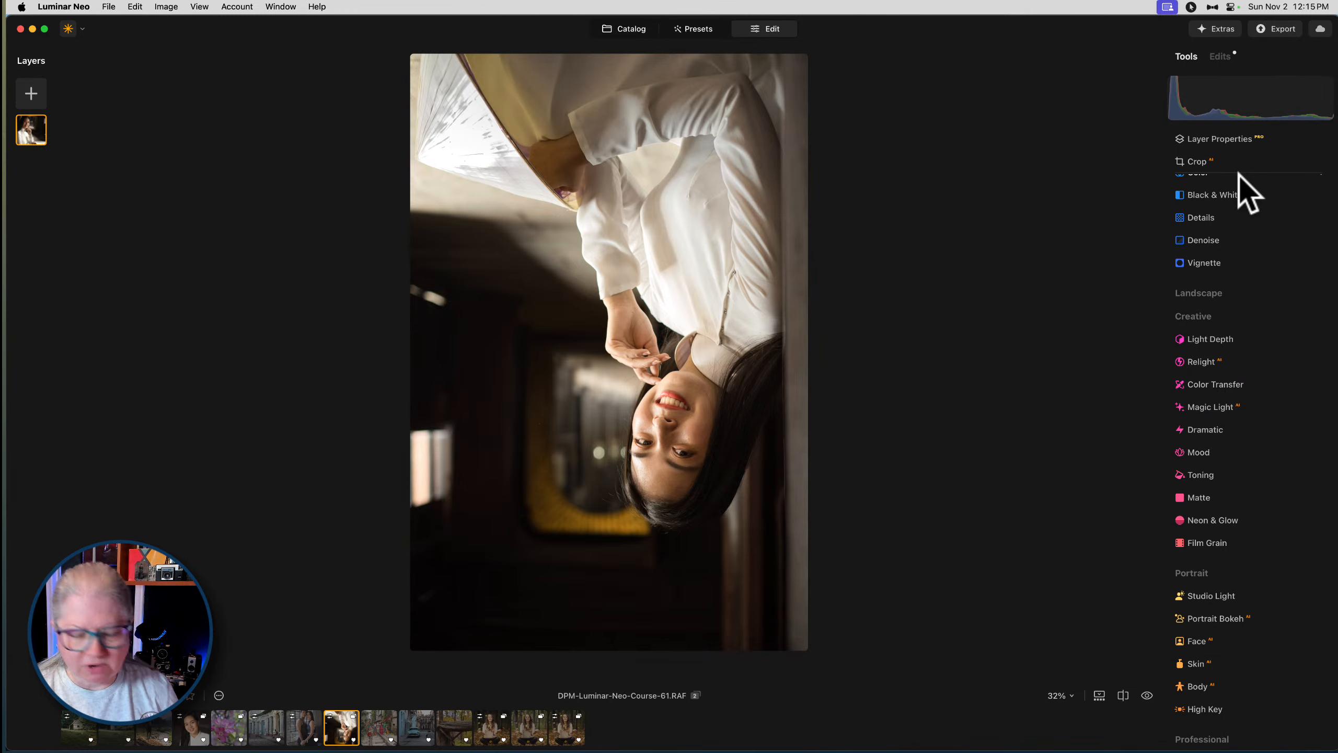
{"action": "key", "text": "f"}
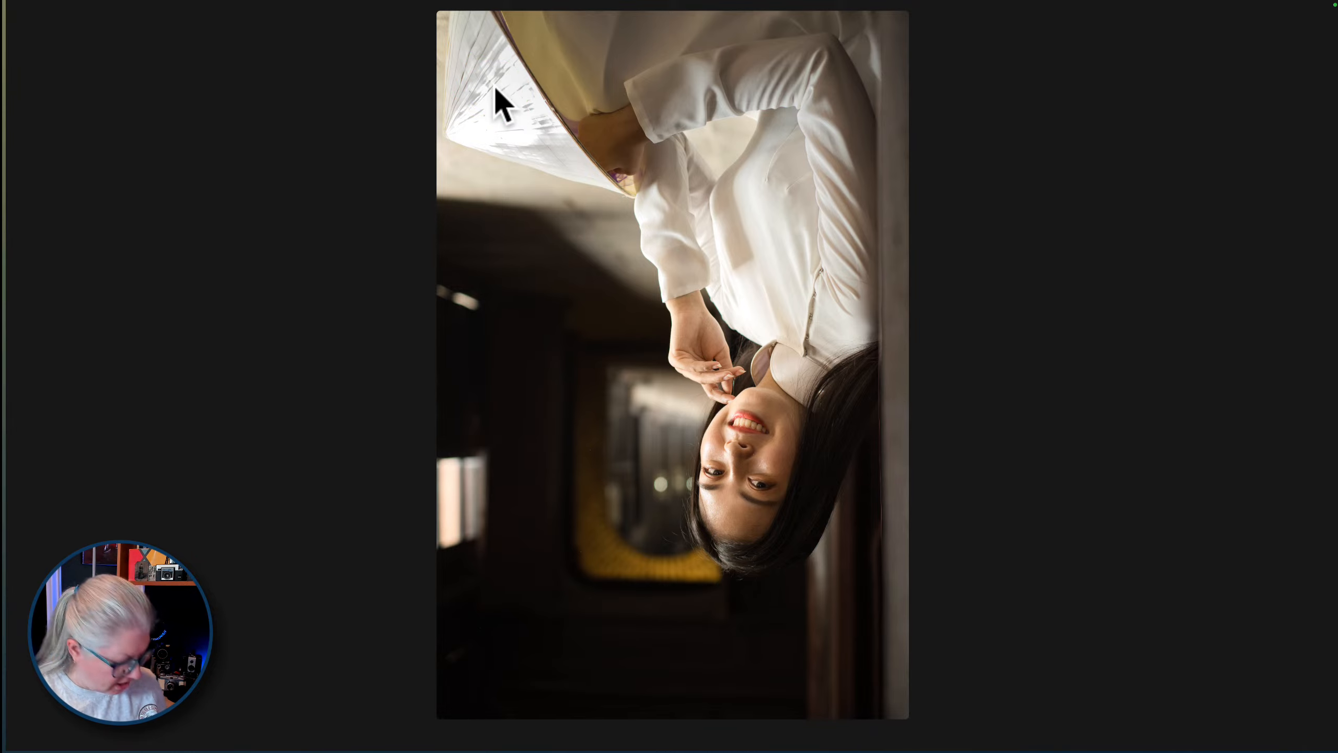
{"action": "key", "text": "Escape"}
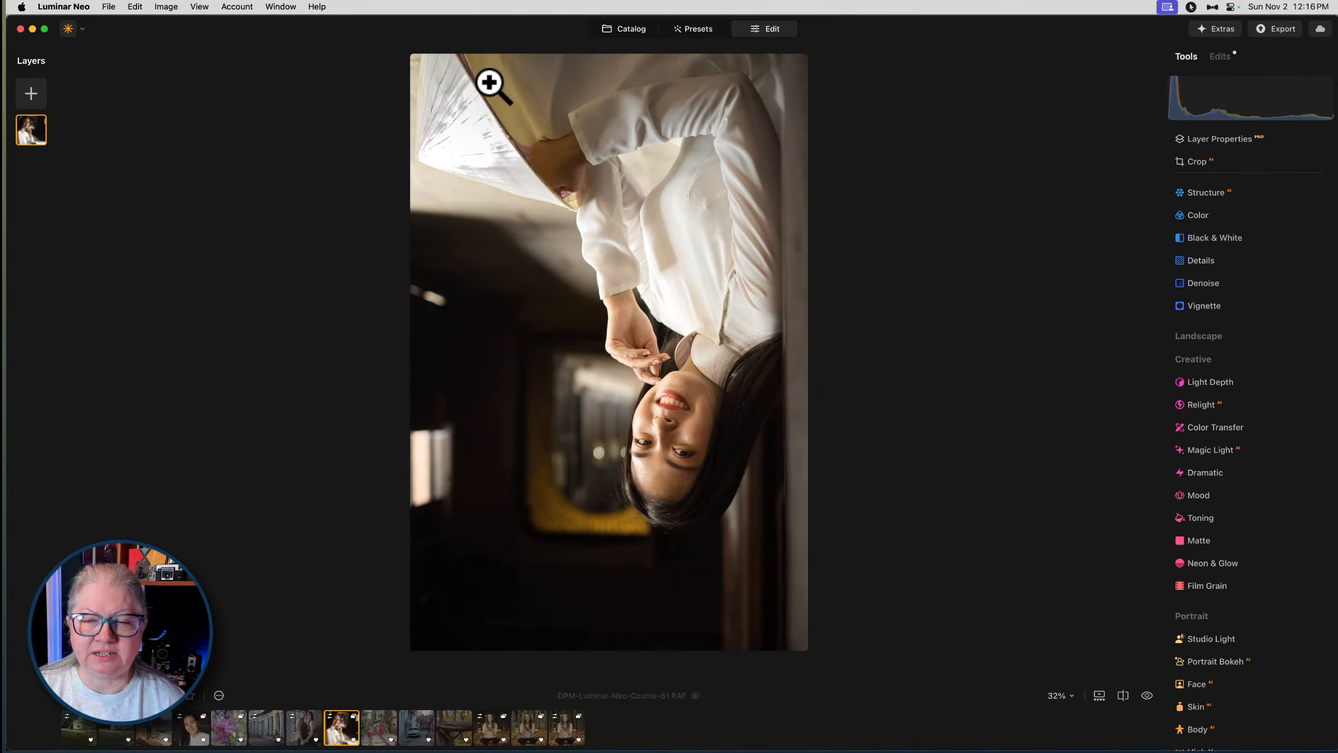
{"action": "left_click", "coordinate": [1229, 162]}
{"action": "left_click", "coordinate": [1208, 306]}
{"action": "left_click", "coordinate": [1207, 306]}
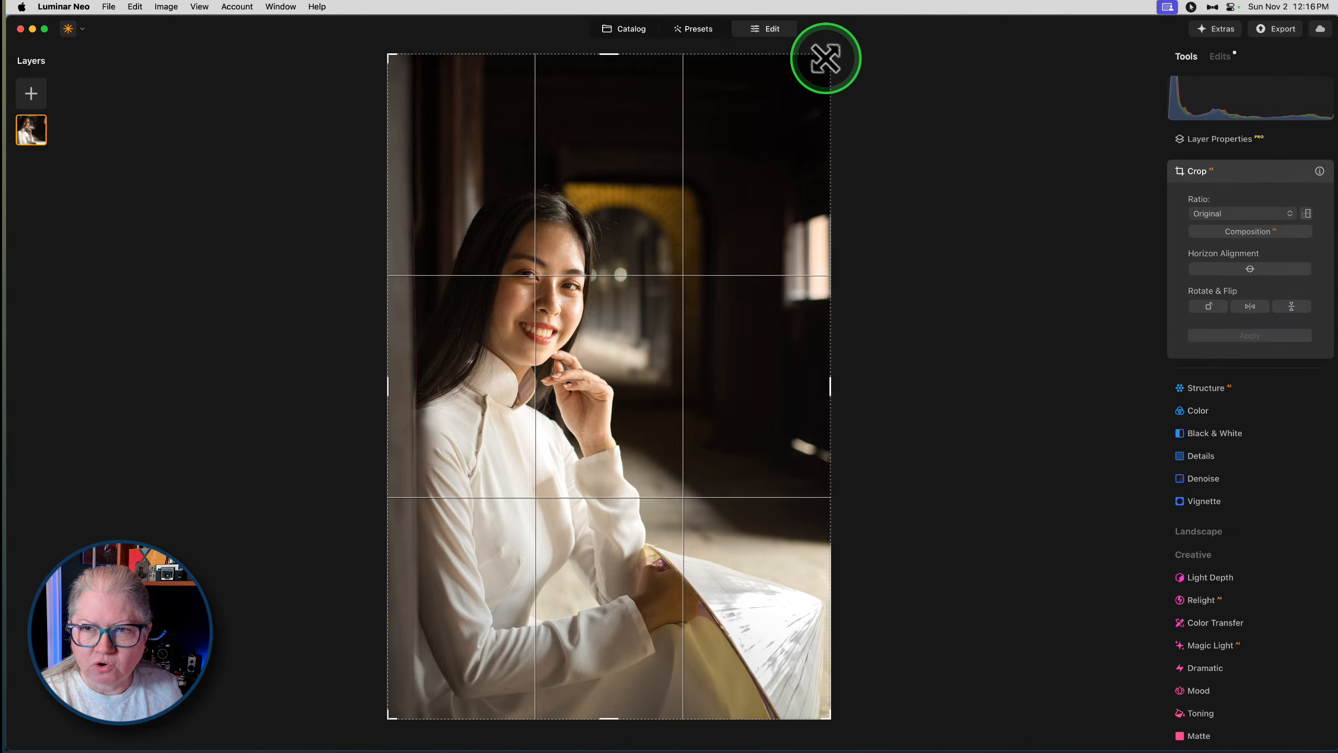
Crop the portrait tighter at its original ratio, shift the woman lower in the frame and straighten the image slightly clockwise
{"action": "left_click_drag", "start_coordinate": [830, 55], "coordinate": [779, 101]}
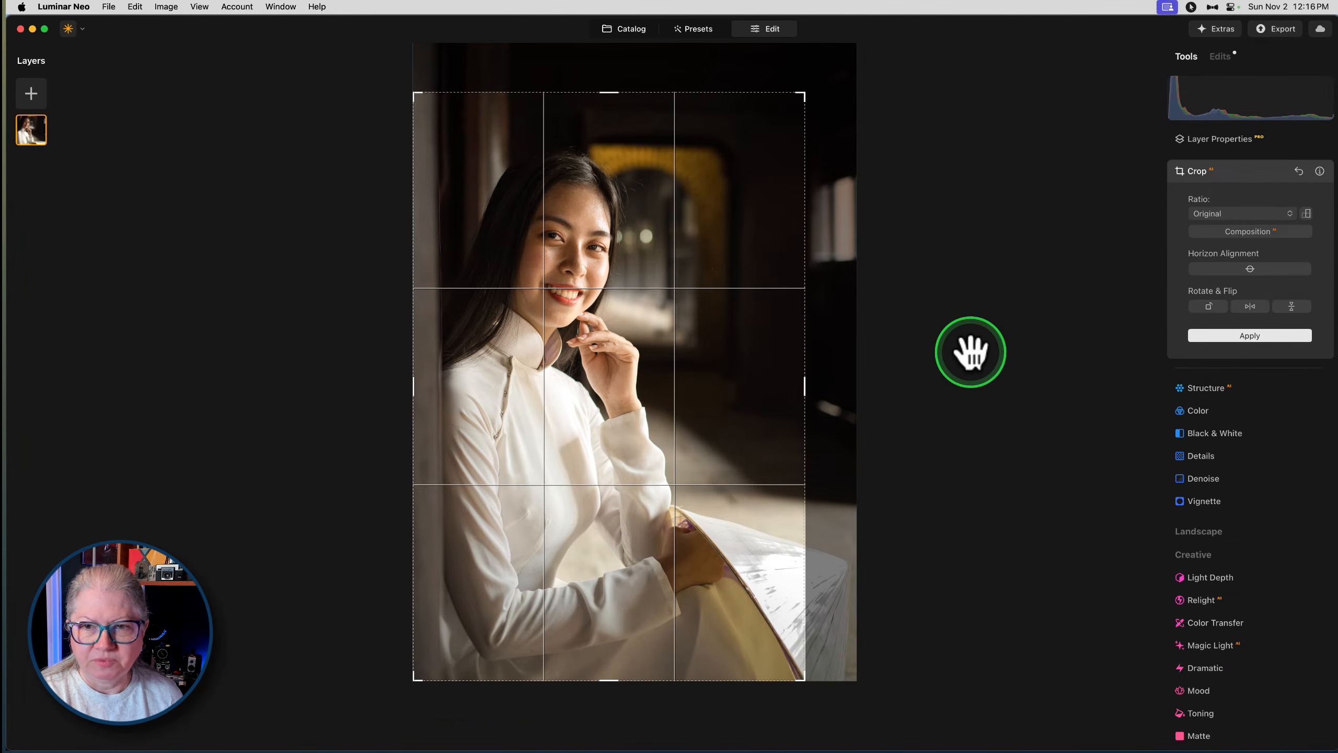
{"action": "left_click_drag", "start_coordinate": [689, 374], "coordinate": [690, 401]}
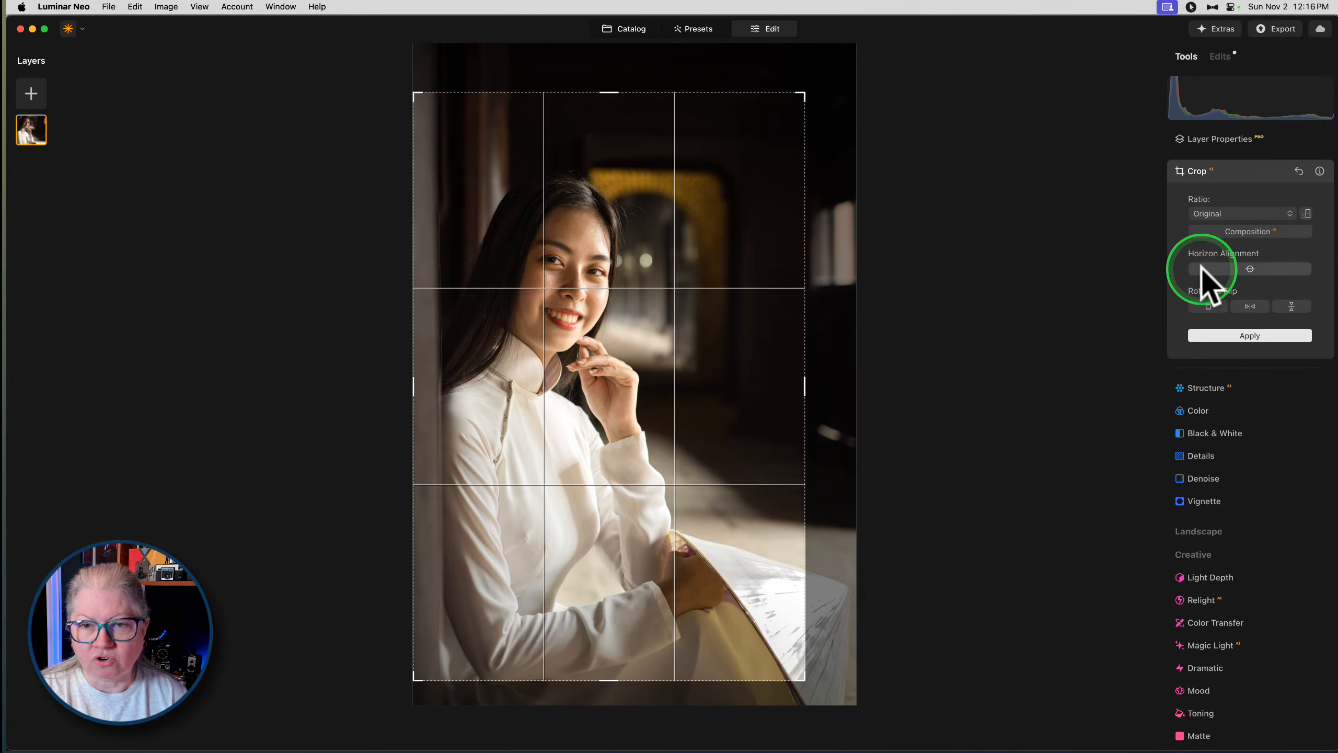
{"action": "left_click_drag", "start_coordinate": [985, 185], "coordinate": [1022, 203]}
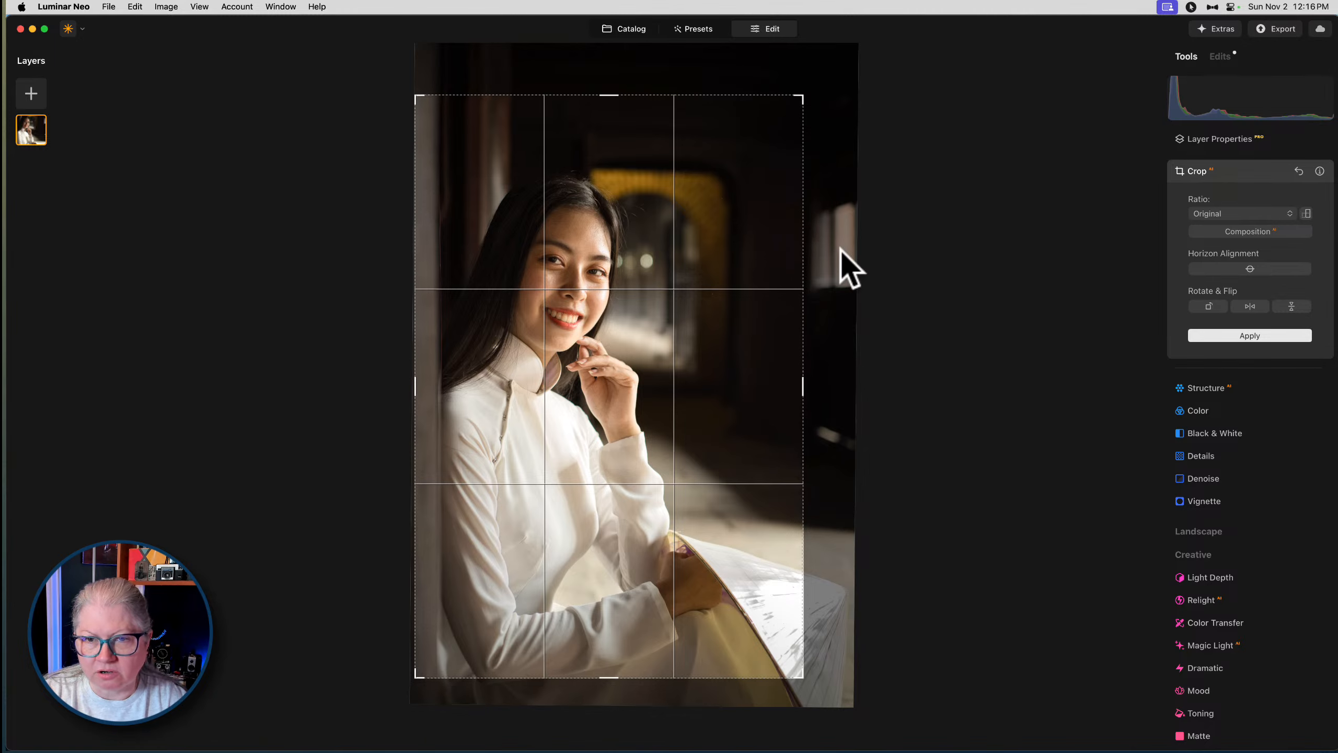
{"action": "left_click", "coordinate": [1235, 171]}
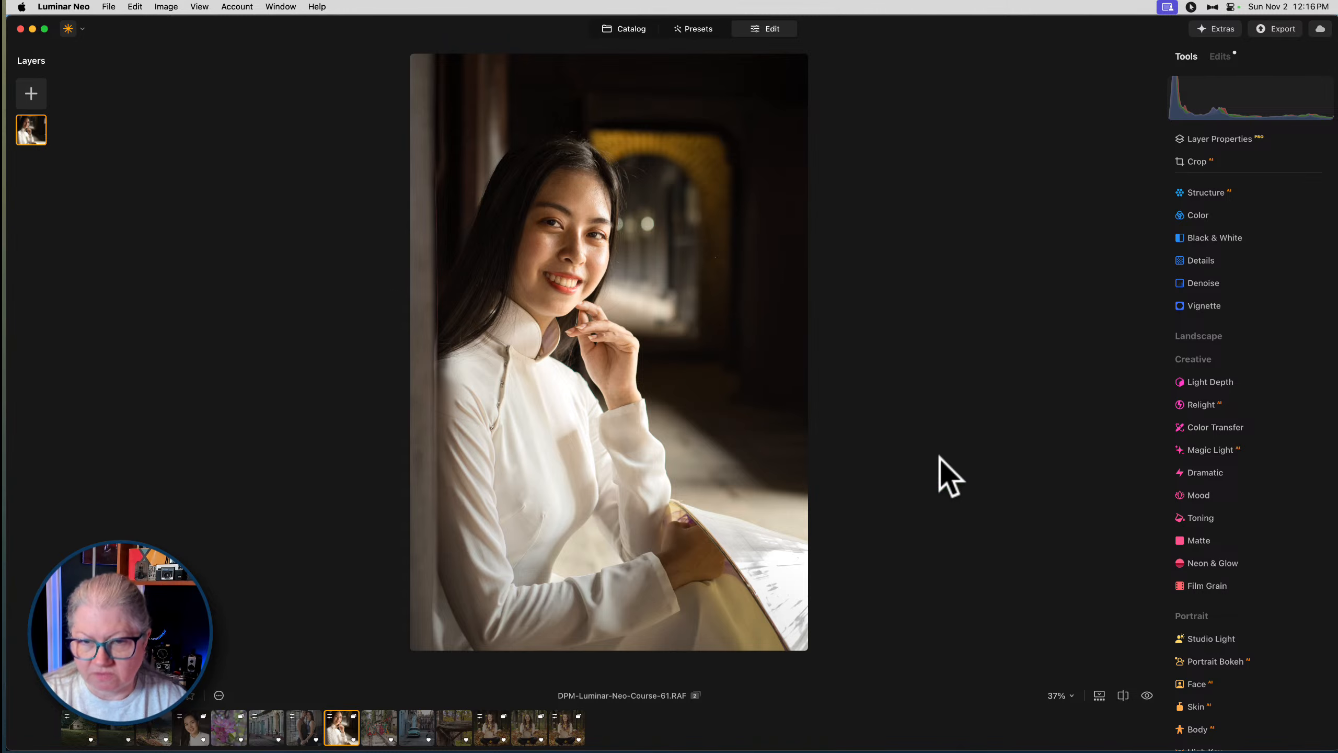
Add a Vignette with Amount -81, Feather -100, Size 41 and Roundness 36
{"action": "left_click", "coordinate": [1201, 306]}
{"action": "left_click_drag", "start_coordinate": [1251, 379], "coordinate": [1202, 380]}
{"action": "left_click_drag", "start_coordinate": [1250, 532], "coordinate": [1185, 532]}
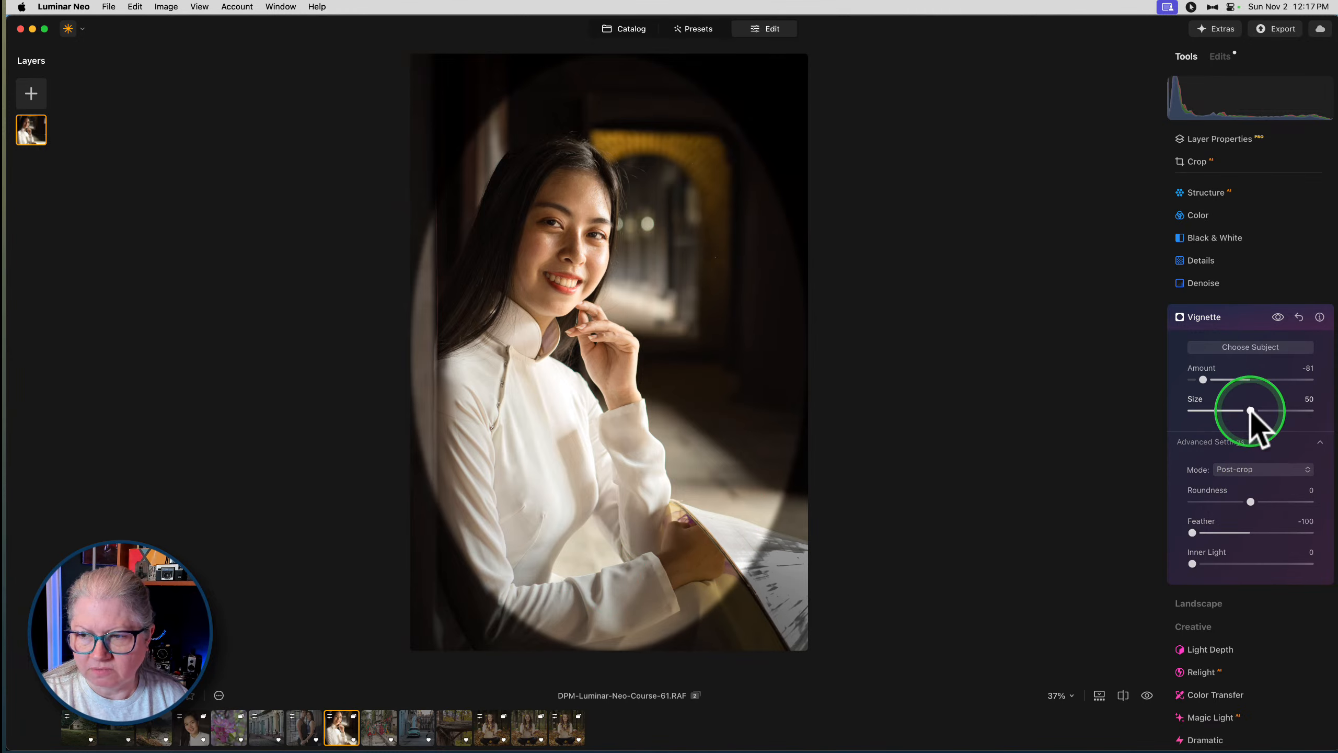
{"action": "left_click_drag", "start_coordinate": [1251, 411], "coordinate": [1241, 411]}
{"action": "left_click_drag", "start_coordinate": [1250, 501], "coordinate": [1271, 499]}
Choose the vignette's subject centre on the woman's raised hand just below her chin
{"action": "left_click", "coordinate": [1250, 347]}
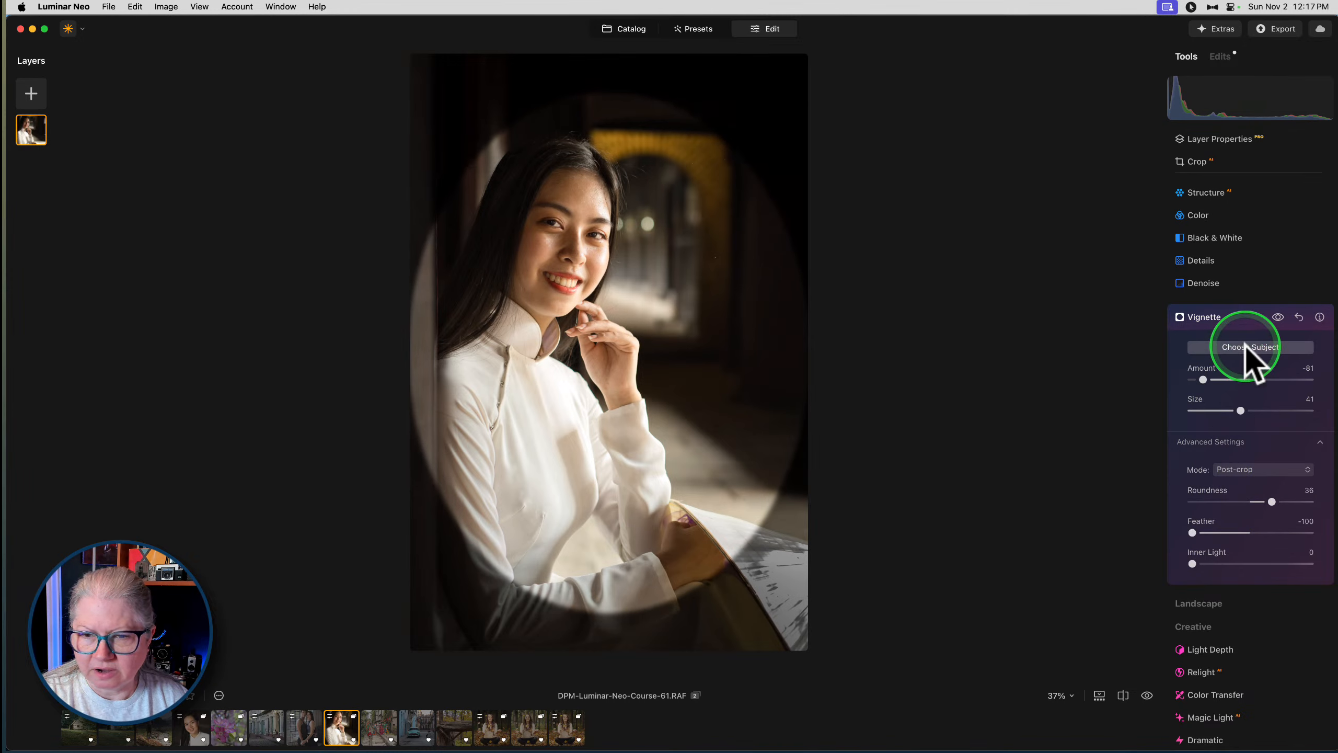
{"action": "left_click", "coordinate": [591, 337]}
{"action": "left_click", "coordinate": [625, 352]}
{"action": "left_click", "coordinate": [592, 343]}
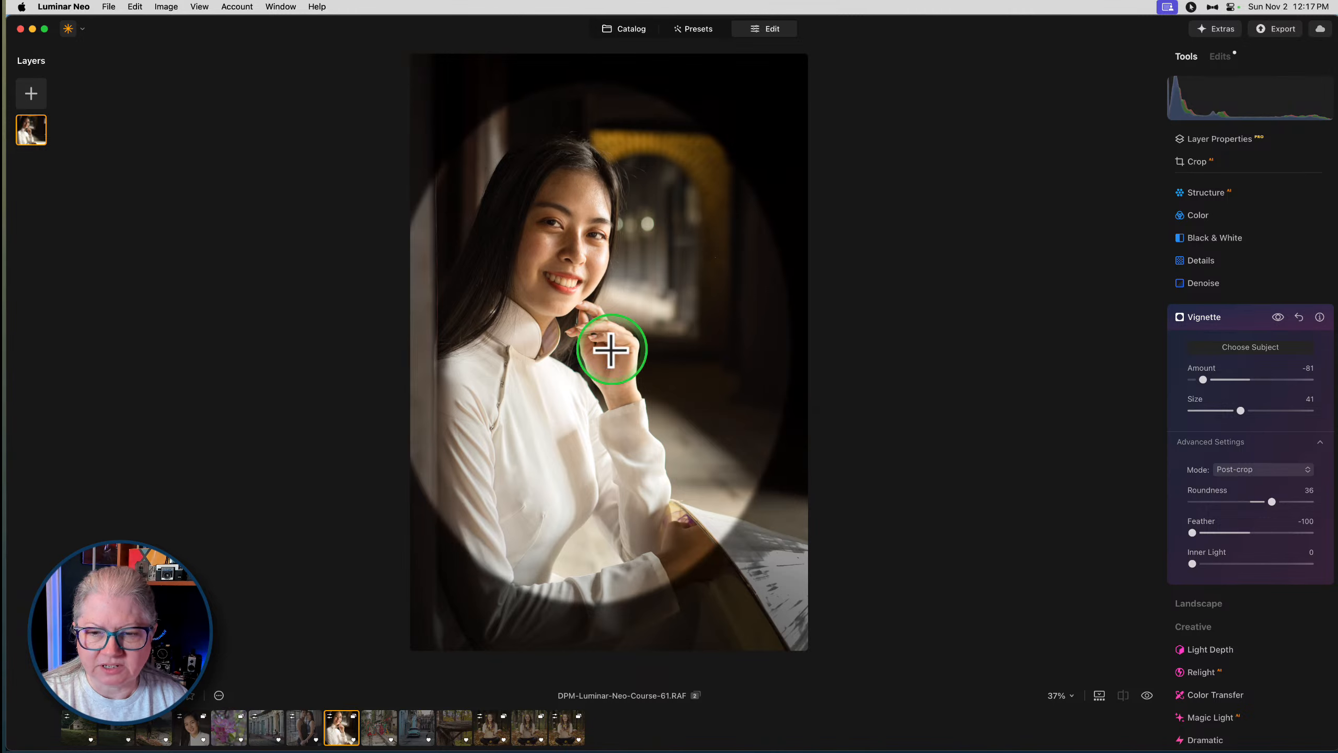
{"action": "left_click", "coordinate": [612, 351]}
{"action": "left_click", "coordinate": [599, 335]}
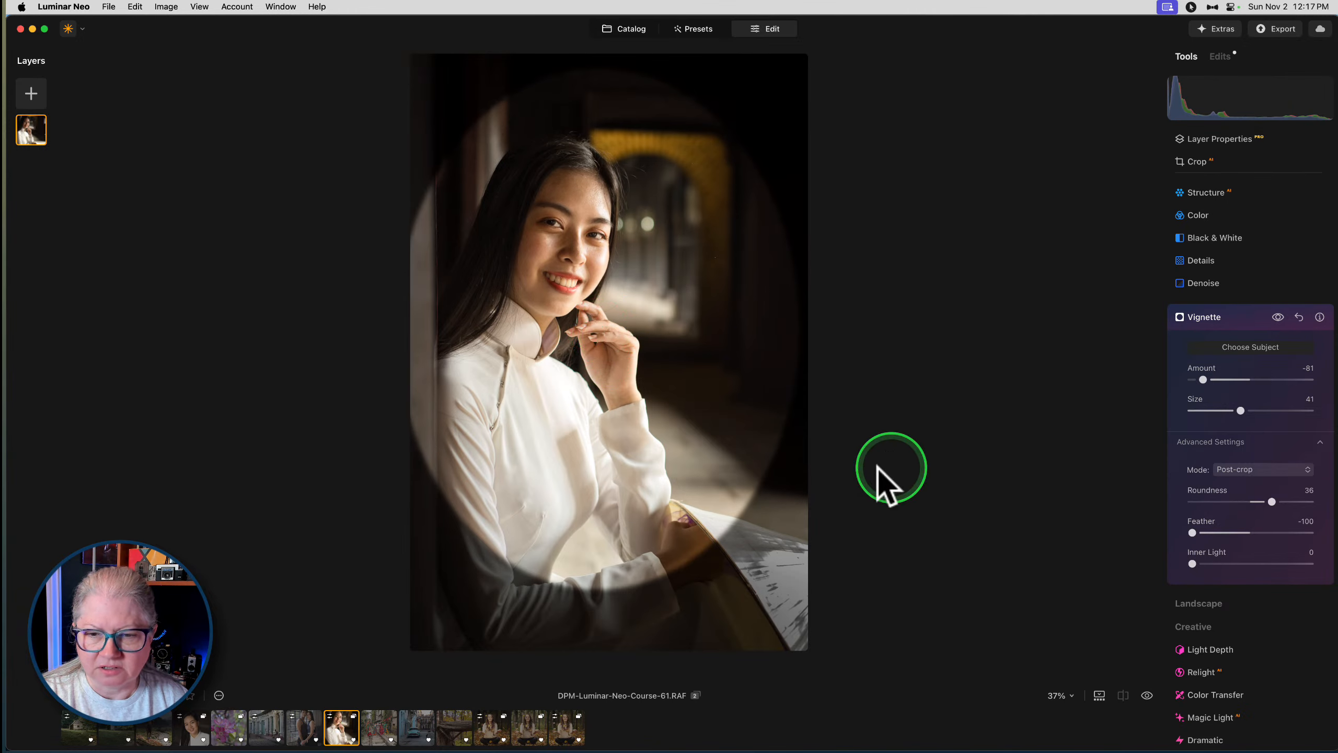
Refine the vignette to Size 47, Feather 87 and Amount -75, testing stronger and weaker darkening before closing the tool
{"action": "left_click_drag", "start_coordinate": [1238, 413], "coordinate": [1248, 415]}
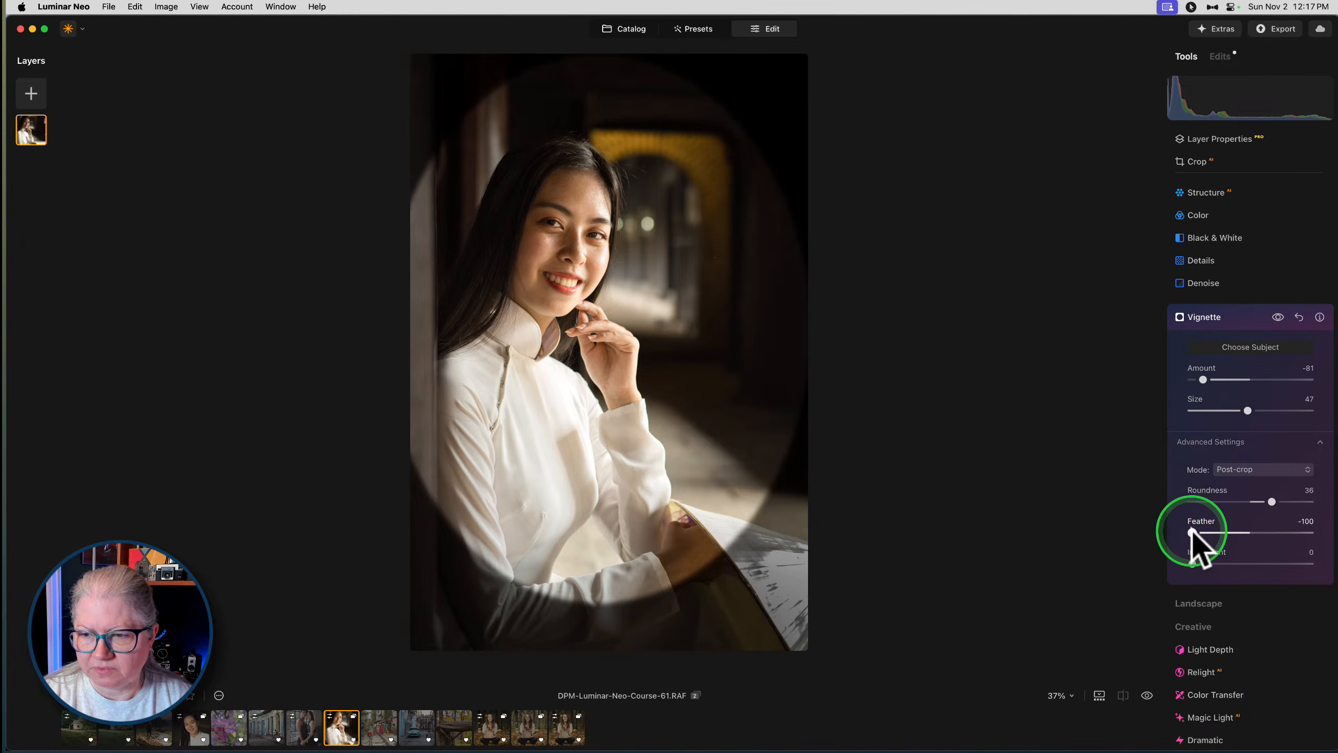
{"action": "left_click_drag", "start_coordinate": [1191, 532], "coordinate": [1305, 532]}
{"action": "mouse_move", "coordinate": [1202, 380]}
{"action": "left_mouse_down"}
{"action": "mouse_move", "coordinate": [1236, 377]}
{"action": "mouse_move", "coordinate": [1209, 379]}
{"action": "left_mouse_up"}
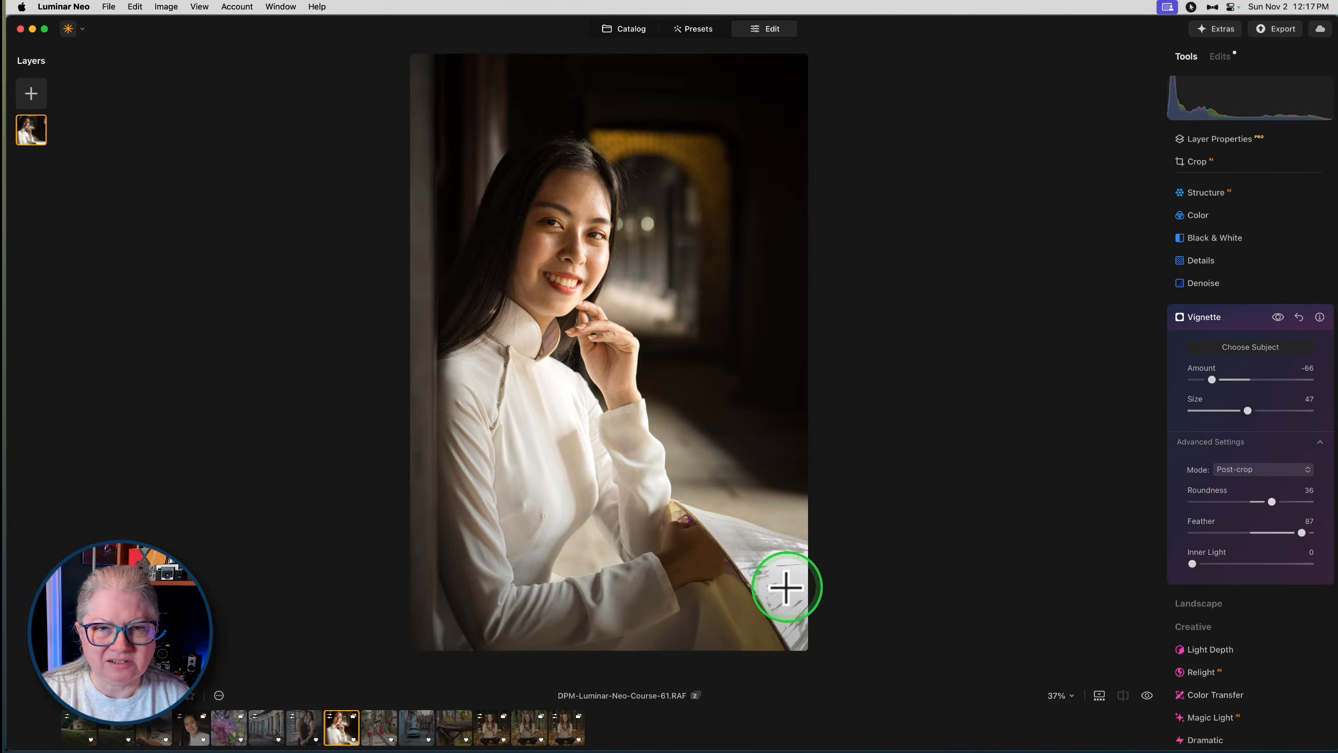
{"action": "left_click_drag", "start_coordinate": [1211, 379], "coordinate": [1190, 380]}
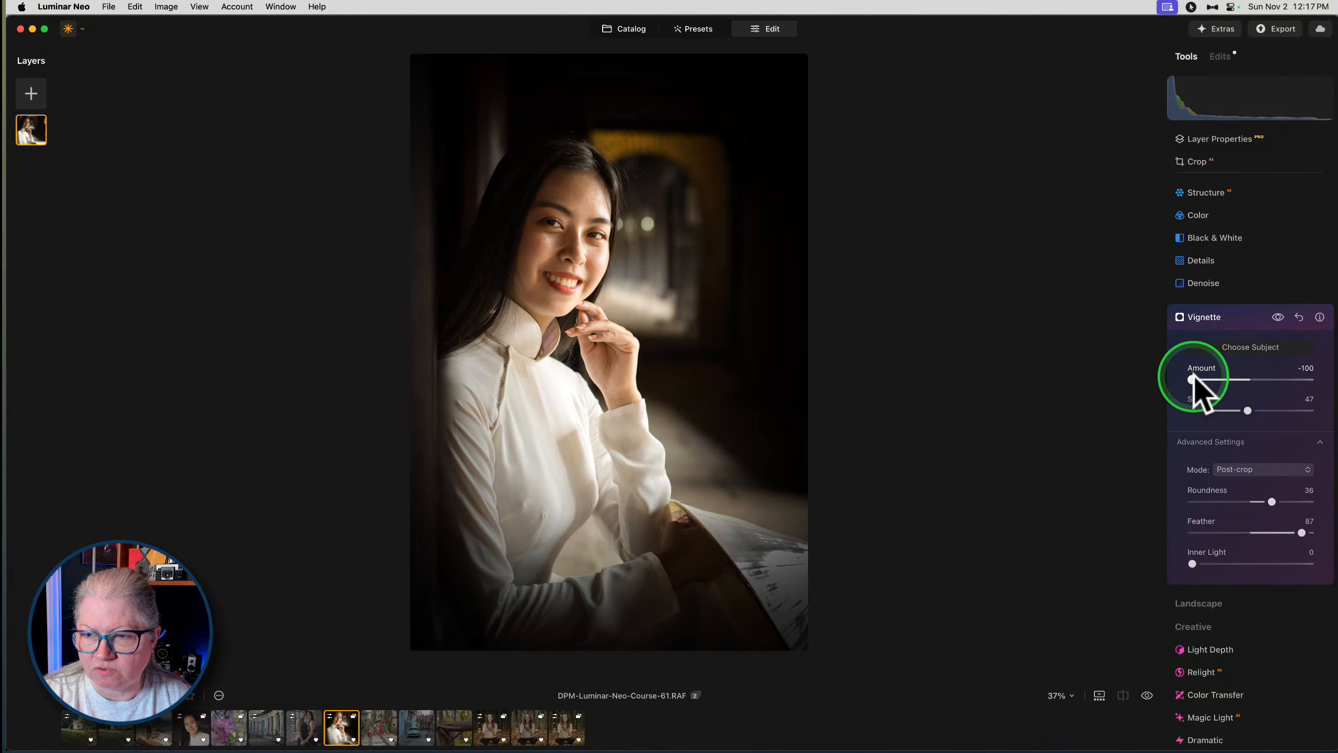
{"action": "mouse_move", "coordinate": [1192, 378]}
{"action": "left_mouse_down"}
{"action": "mouse_move", "coordinate": [1239, 377]}
{"action": "mouse_move", "coordinate": [1198, 379]}
{"action": "mouse_move", "coordinate": [1210, 379]}
{"action": "left_mouse_up"}
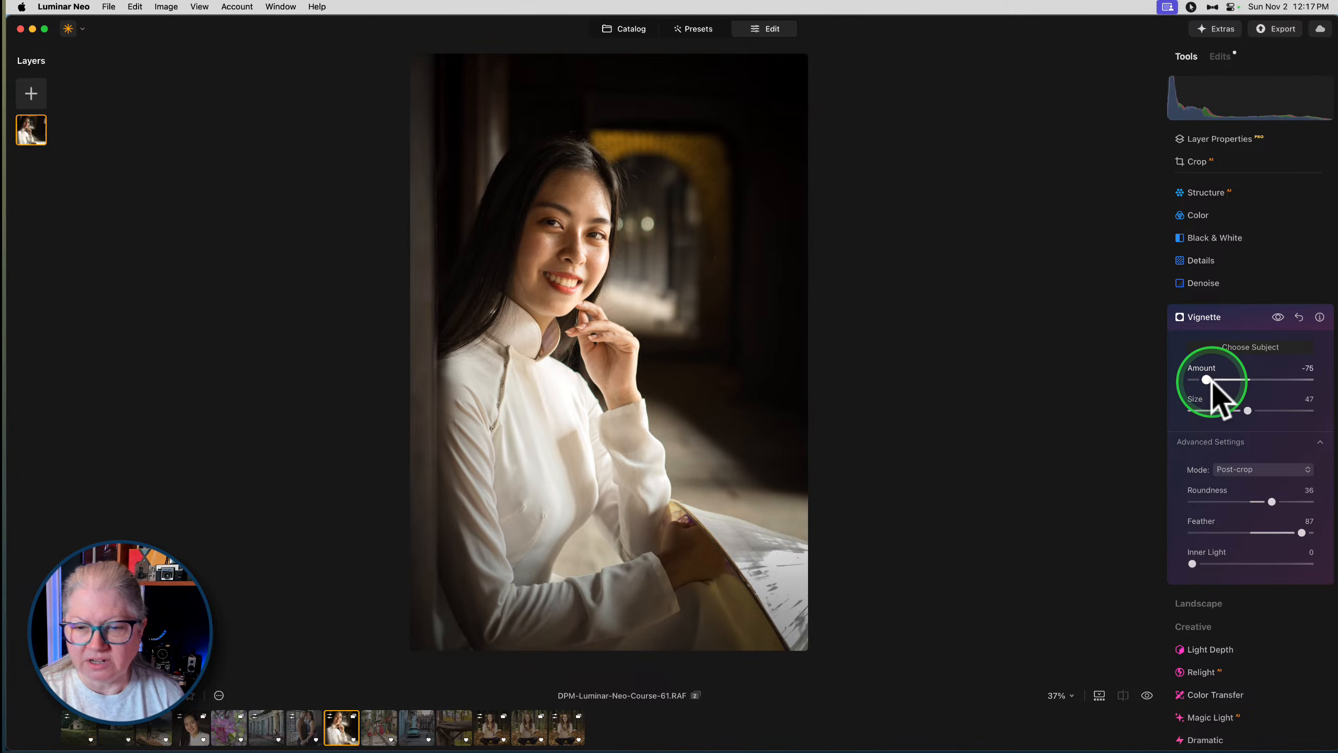
{"action": "left_click", "coordinate": [1236, 317]}
Apply a Gaussian Blur from the favorite tools to the portrait with an Amount of about 25
{"action": "scroll", "coordinate": [1235, 312], "scroll_direction": "down", "scroll_amount": 2}
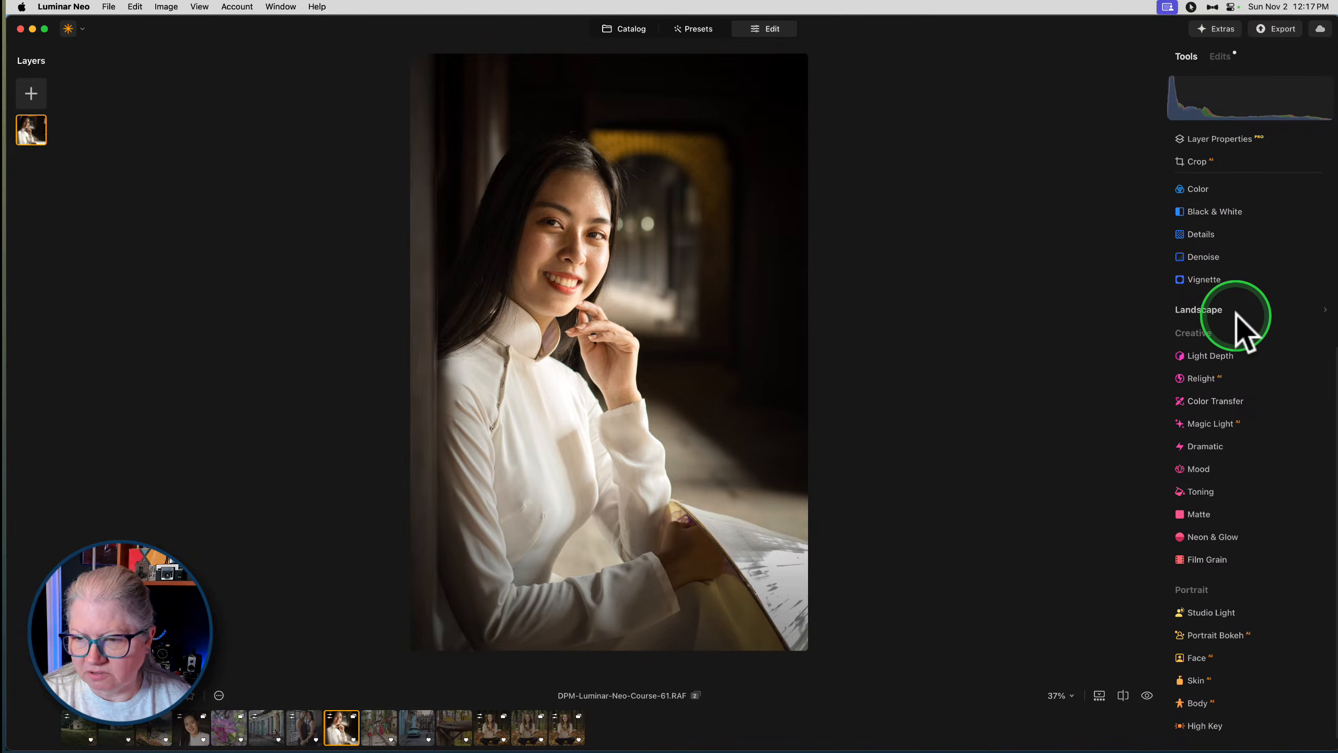
{"action": "scroll", "coordinate": [1235, 313], "scroll_direction": "up", "scroll_amount": 3}
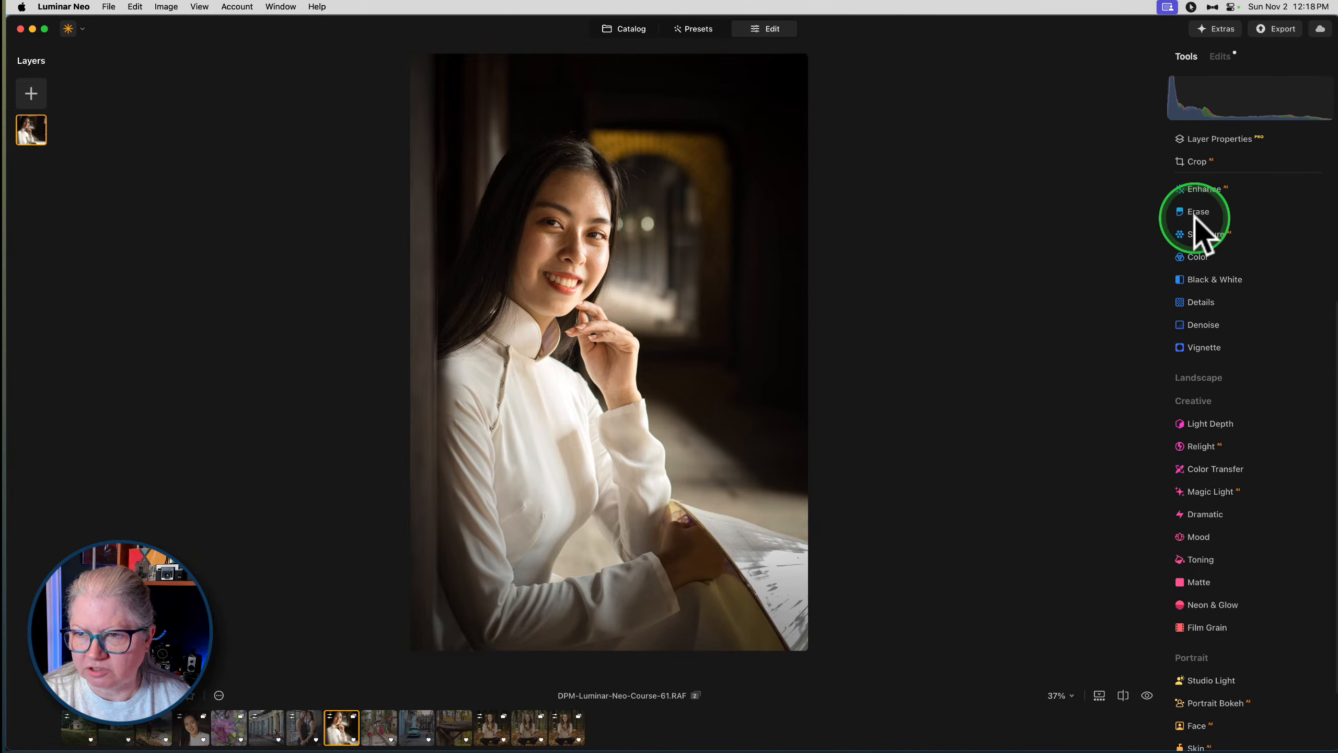
{"action": "scroll", "coordinate": [1195, 218], "scroll_direction": "up", "scroll_amount": 5}
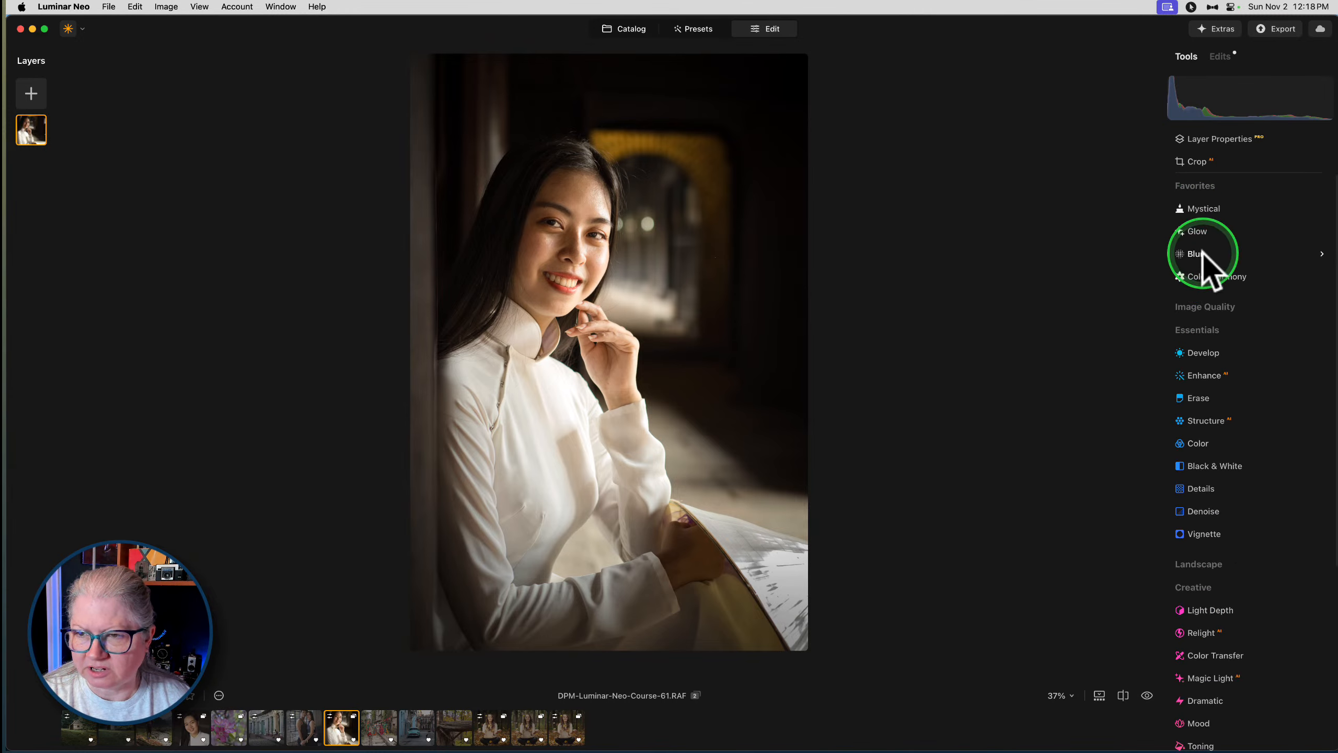
{"action": "left_click", "coordinate": [1202, 252]}
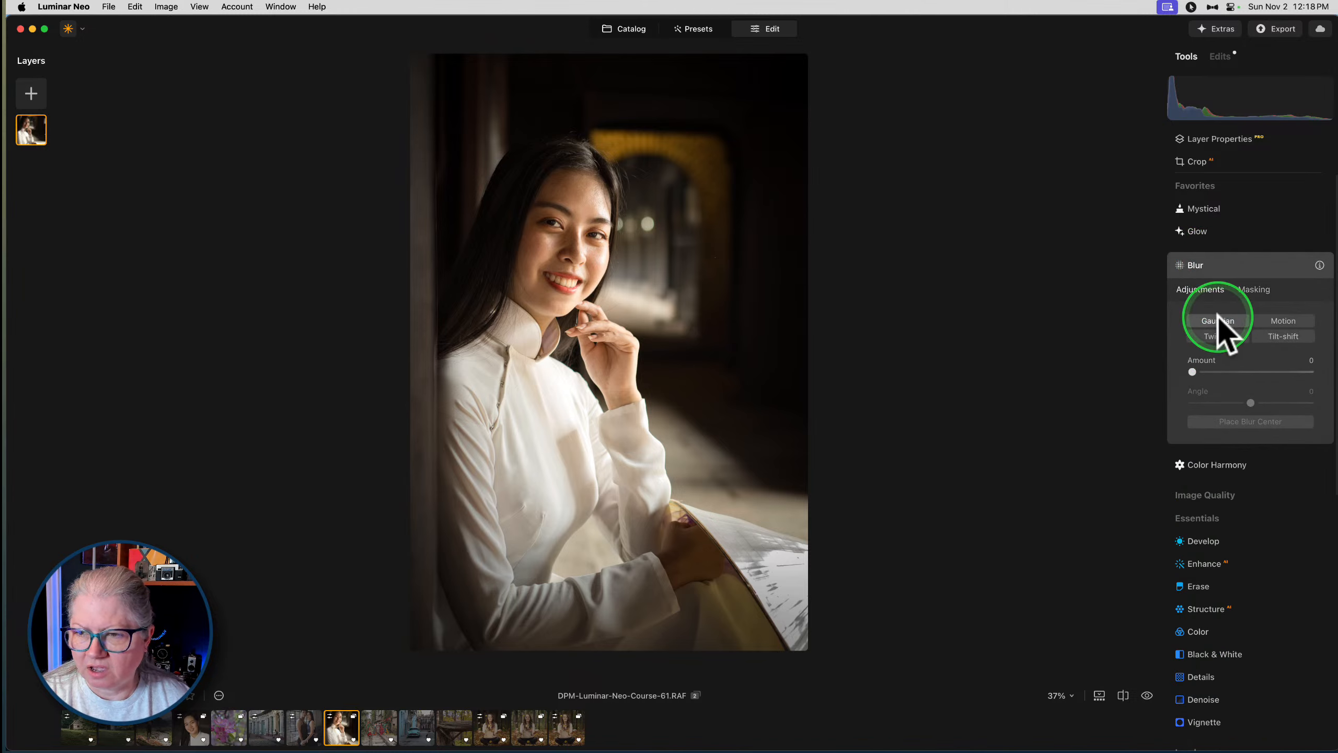
{"action": "left_click_drag", "start_coordinate": [1192, 371], "coordinate": [1221, 372]}
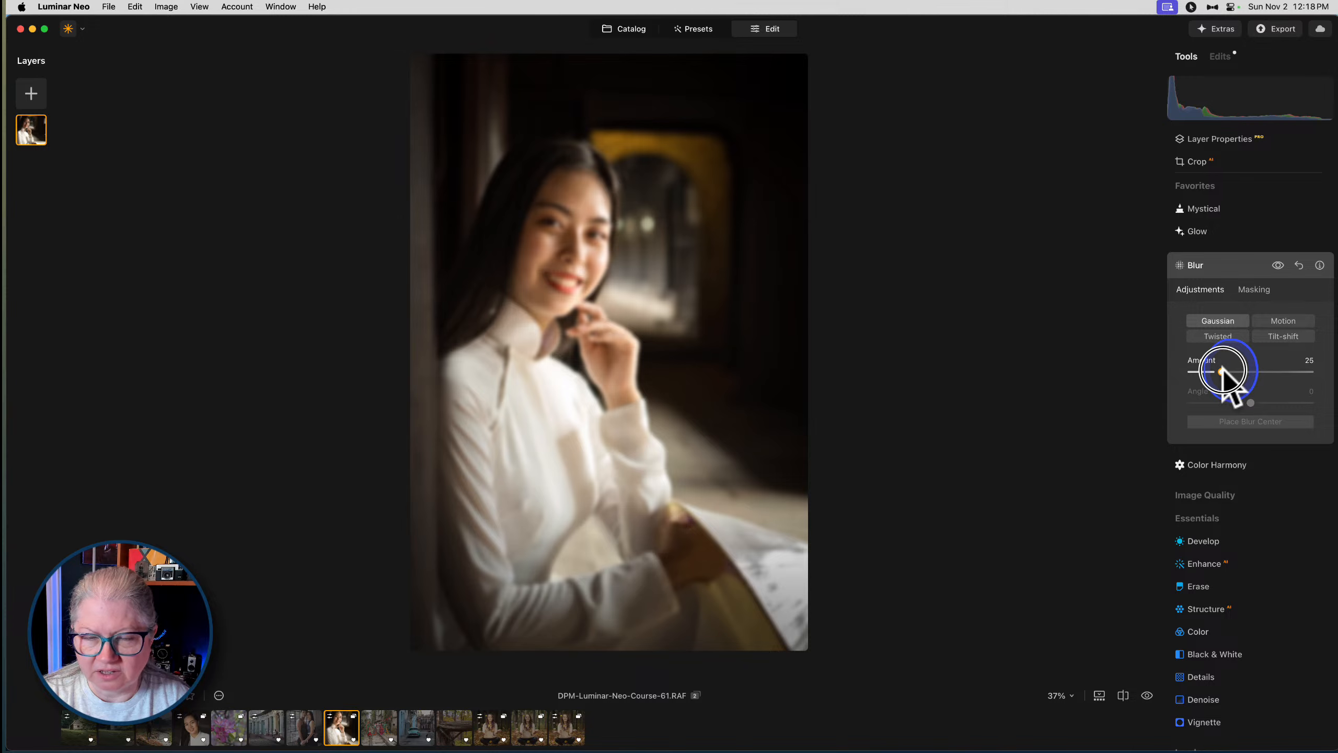
Mask the blur with a large radial gradient centred on the woman's raised hand and turn its ellipse upright
{"action": "left_click", "coordinate": [1253, 289]}
{"action": "left_click", "coordinate": [1211, 353]}
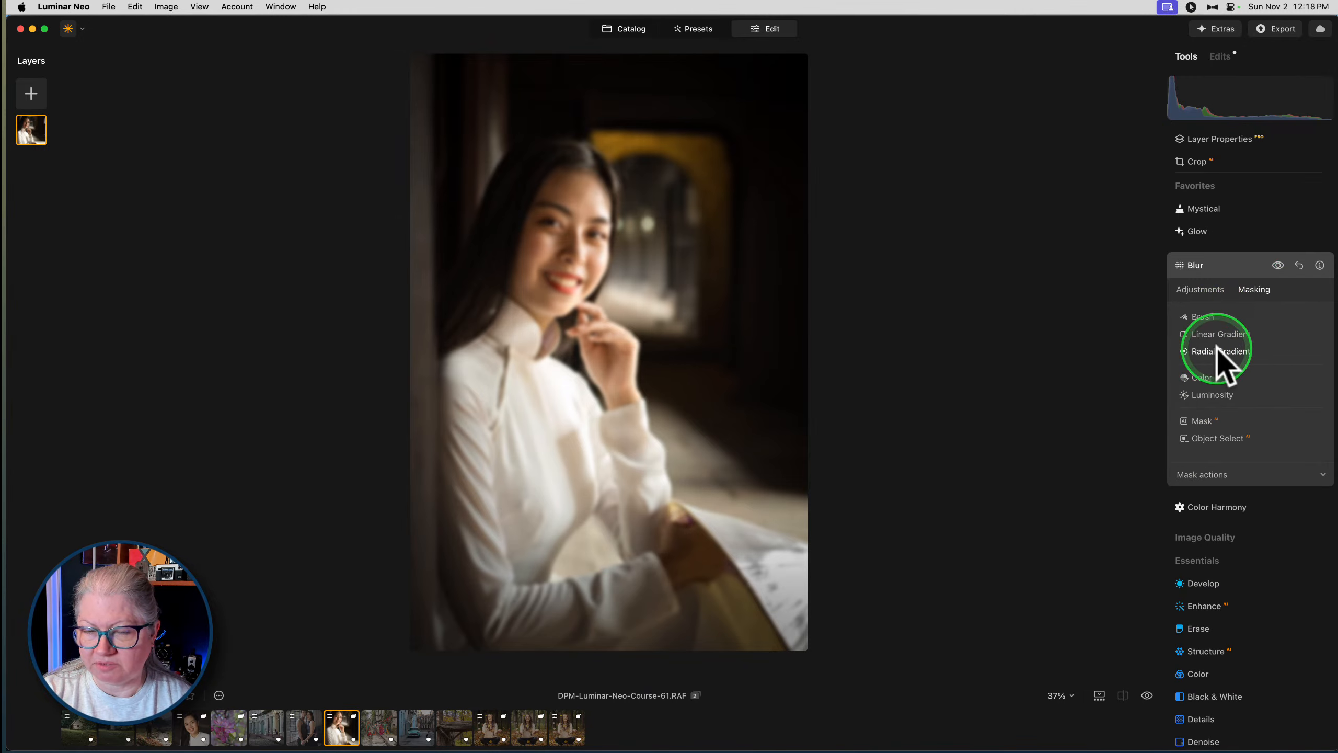
{"action": "left_click", "coordinate": [1216, 348]}
{"action": "mouse_move", "coordinate": [613, 315]}
{"action": "left_mouse_down"}
{"action": "mouse_move", "coordinate": [624, 394]}
{"action": "mouse_move", "coordinate": [609, 636]}
{"action": "left_mouse_up"}
{"action": "left_click_drag", "start_coordinate": [609, 316], "coordinate": [614, 323]}
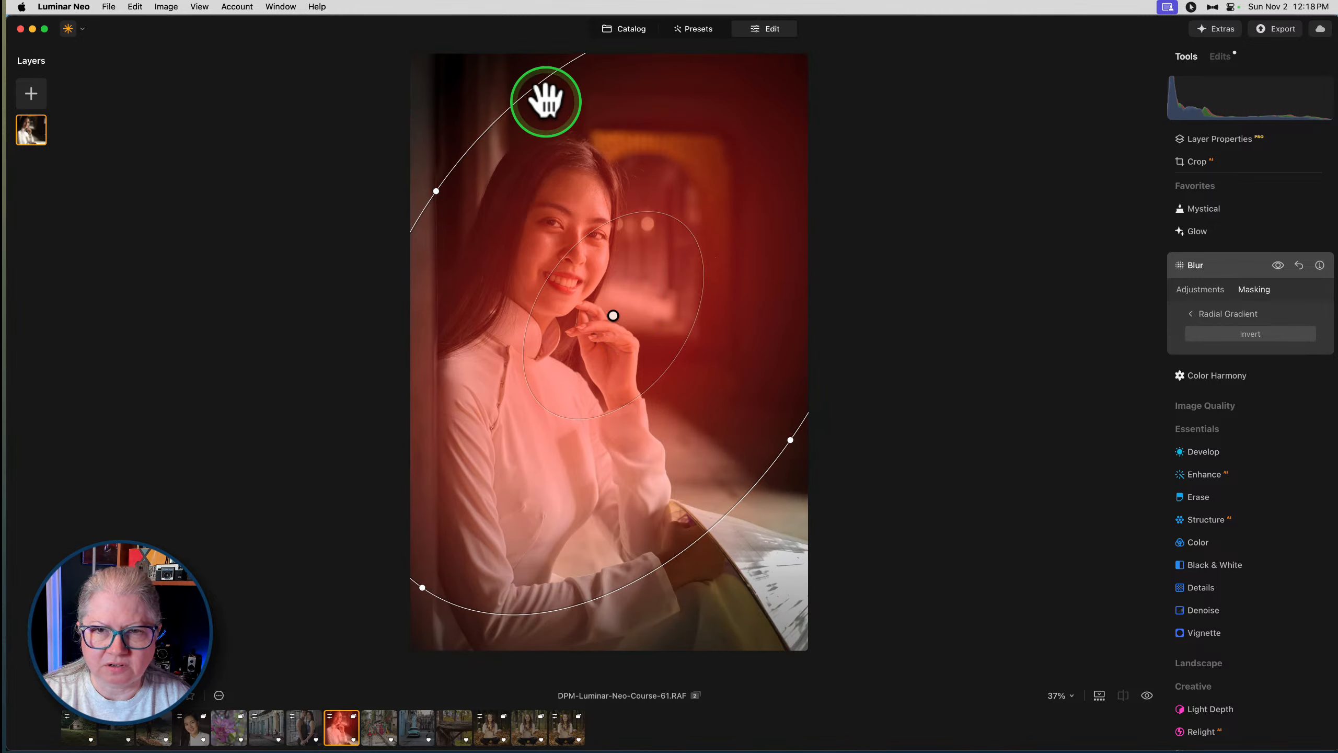
{"action": "left_click_drag", "start_coordinate": [540, 80], "coordinate": [402, 120]}
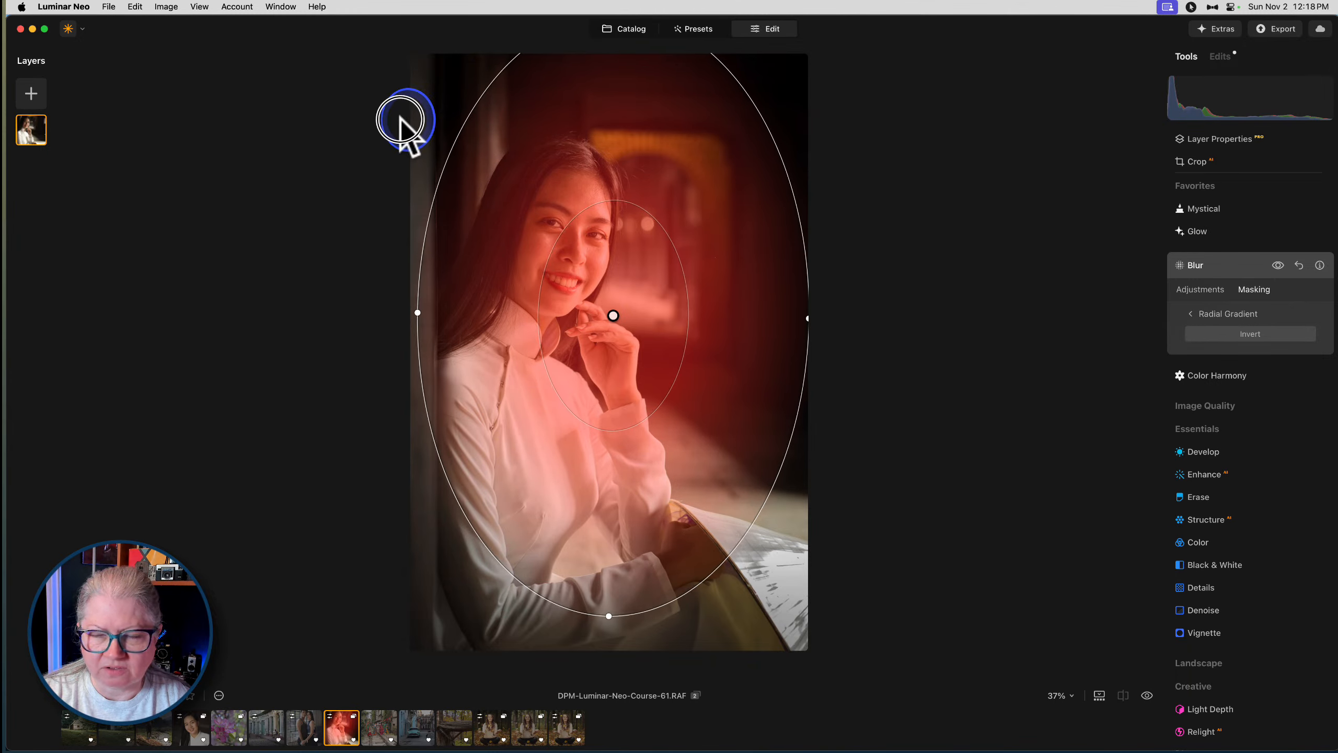
Invert the radial blur mask and resize its inner and outer ellipses to keep the woman's face and upper body sharp
{"action": "left_click", "coordinate": [1250, 334]}
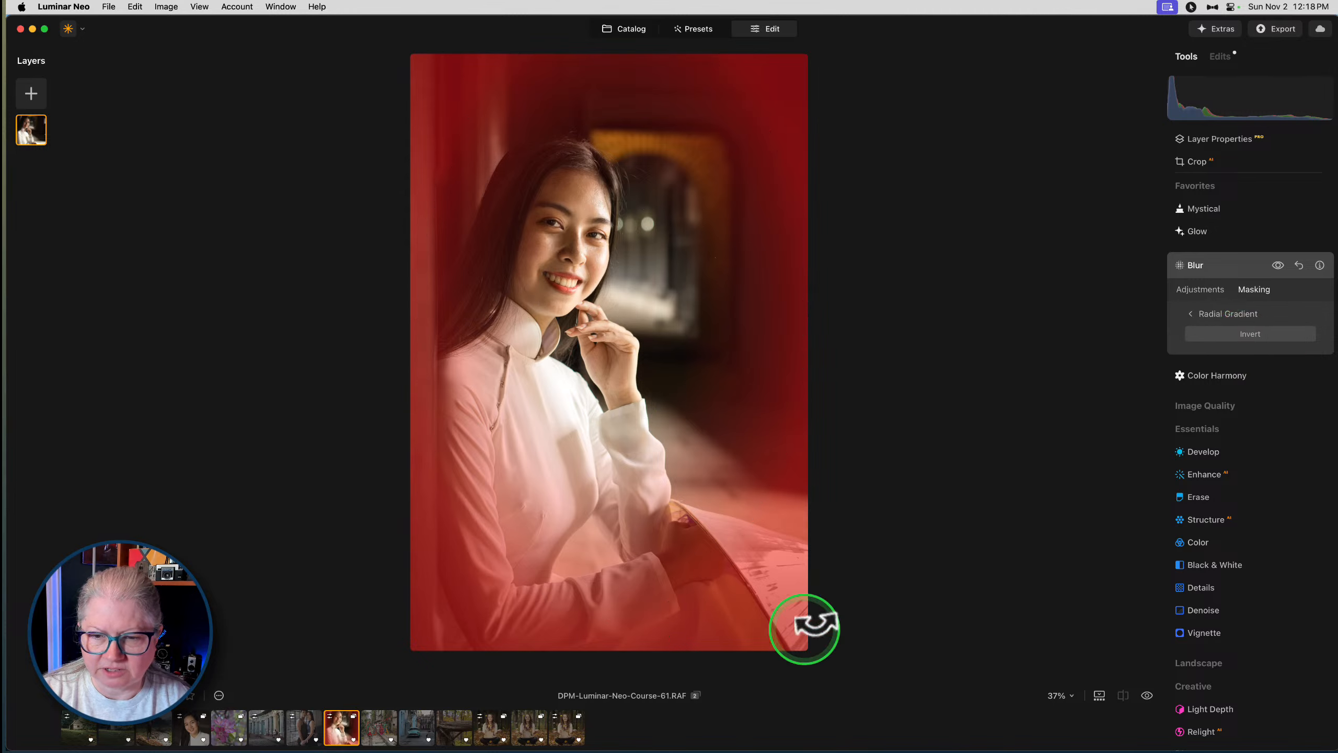
{"action": "mouse_move", "coordinate": [681, 363]}
{"action": "left_mouse_down"}
{"action": "mouse_move", "coordinate": [691, 369]}
{"action": "mouse_move", "coordinate": [675, 365]}
{"action": "left_mouse_up"}
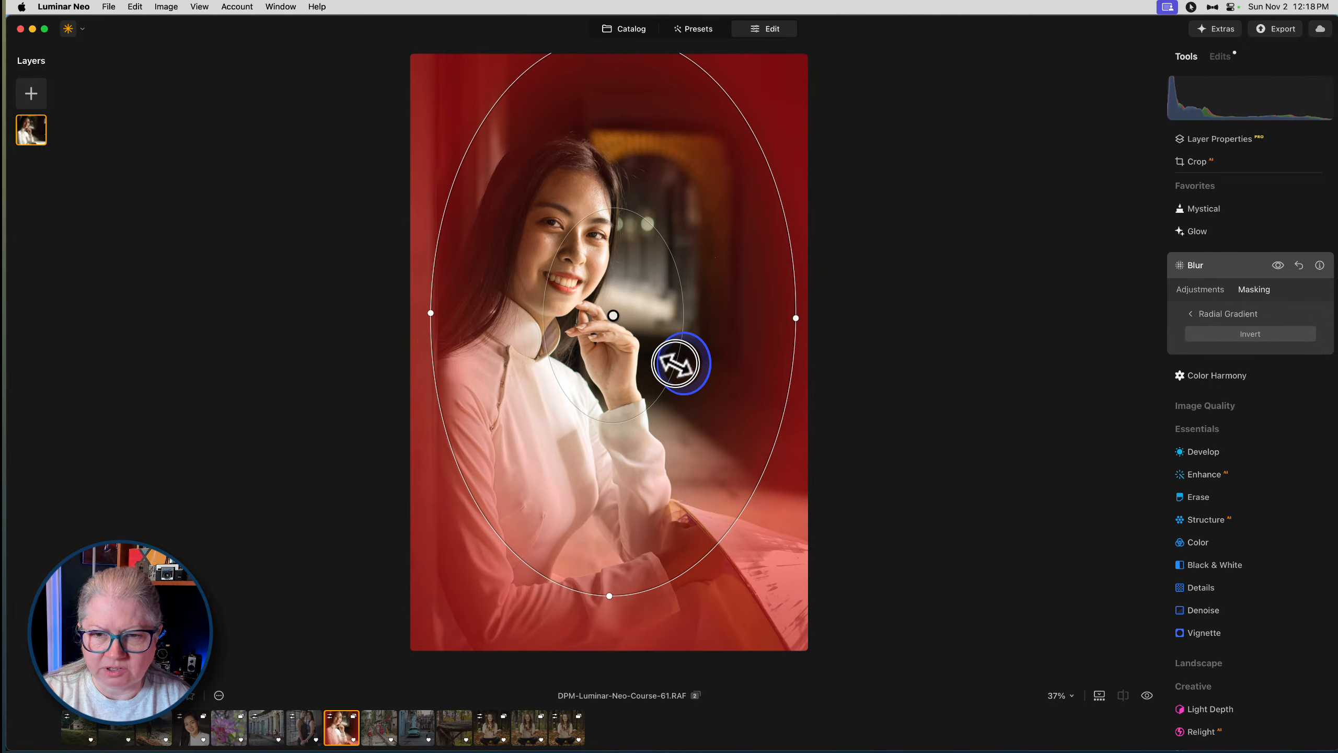
{"action": "left_click_drag", "start_coordinate": [774, 437], "coordinate": [727, 419]}
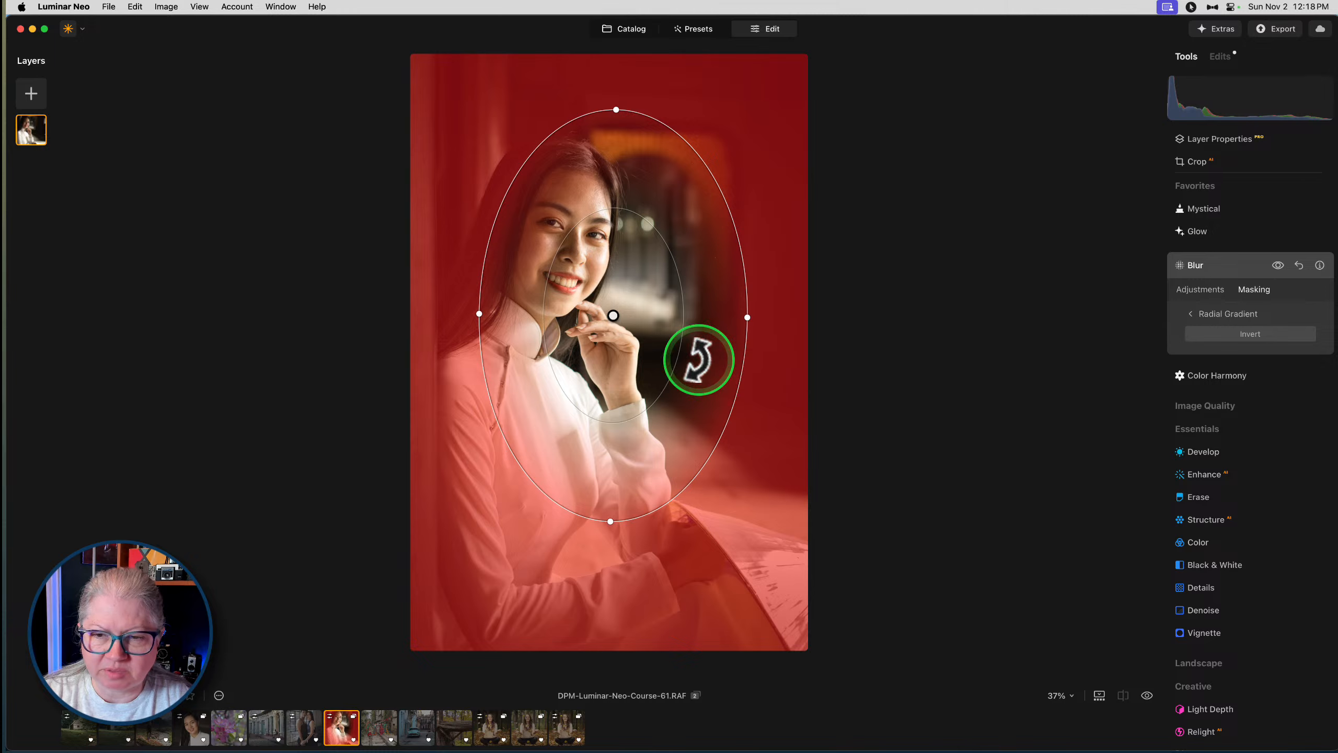
{"action": "left_click_drag", "start_coordinate": [681, 348], "coordinate": [728, 364]}
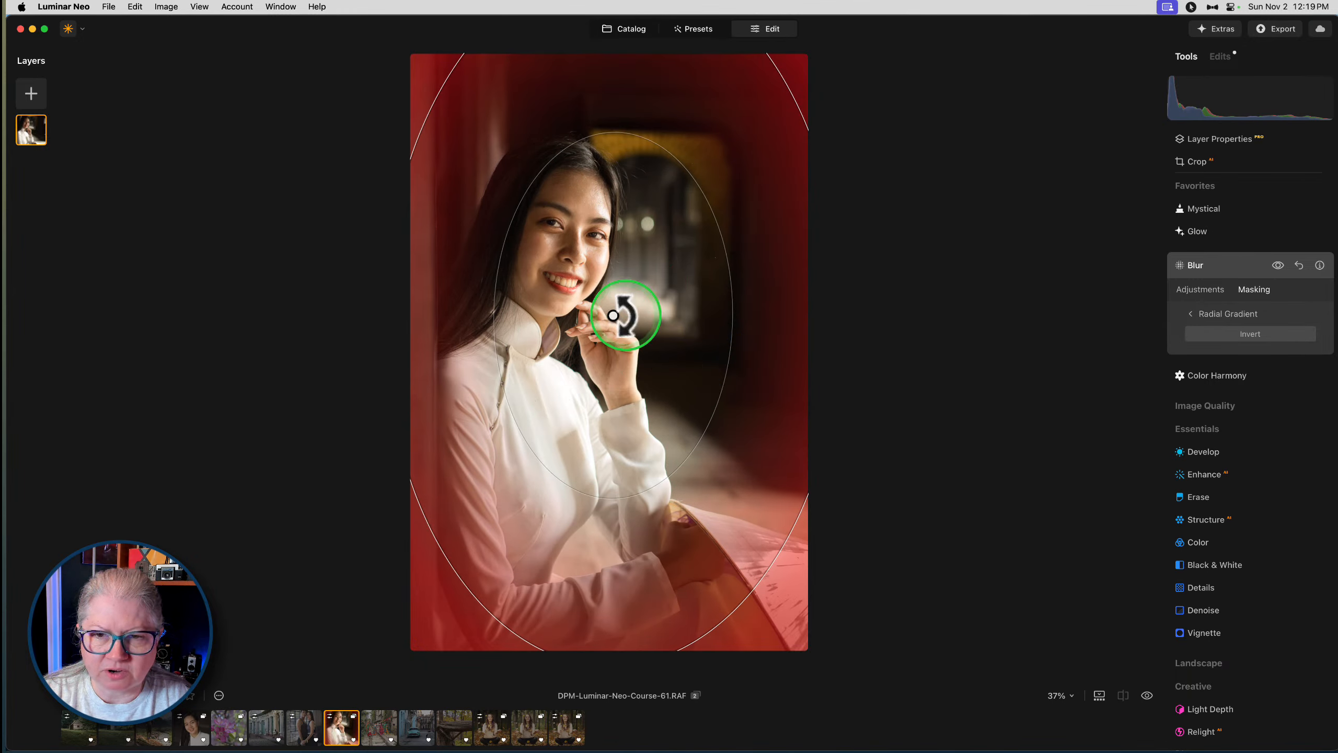
Shift the blur's radial mask slightly toward the woman and enlarge its inner ellipse to keep more of her upper body sharp
{"action": "left_click_drag", "start_coordinate": [612, 318], "coordinate": [598, 312]}
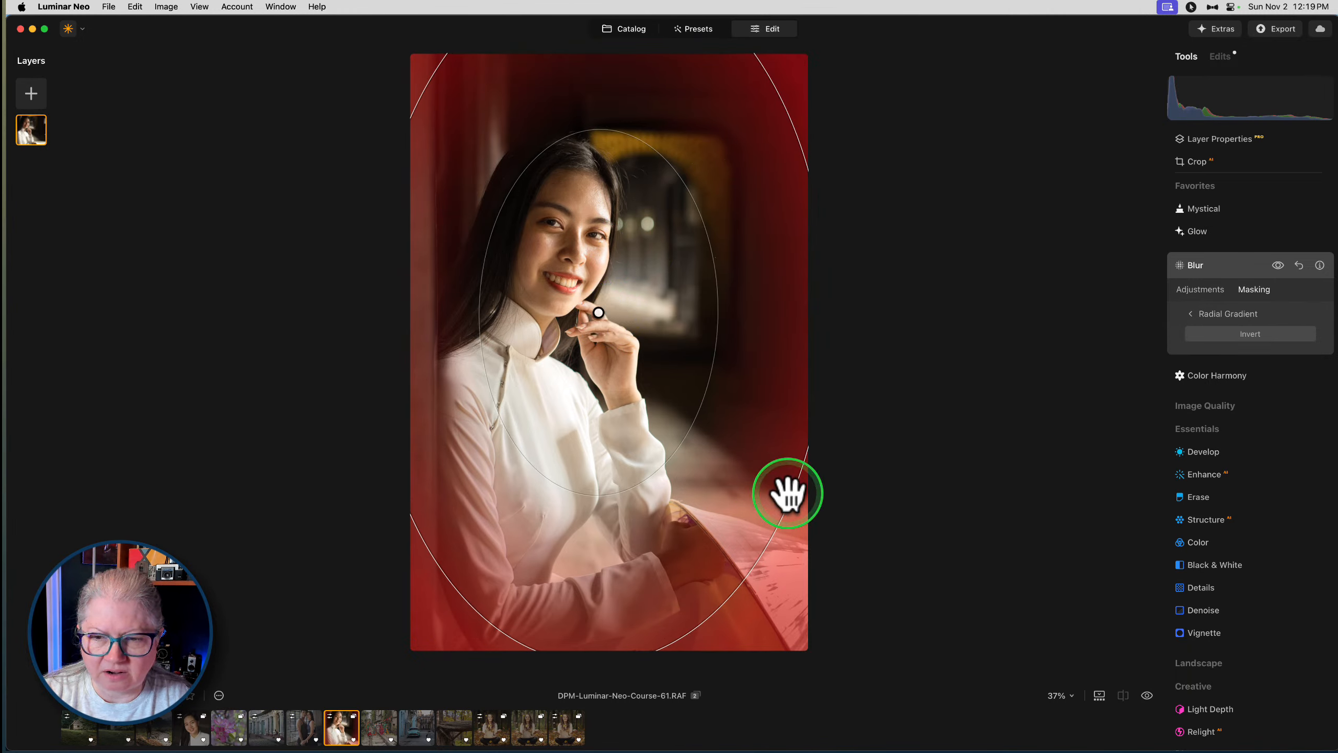
{"action": "left_click_drag", "start_coordinate": [789, 487], "coordinate": [761, 472]}
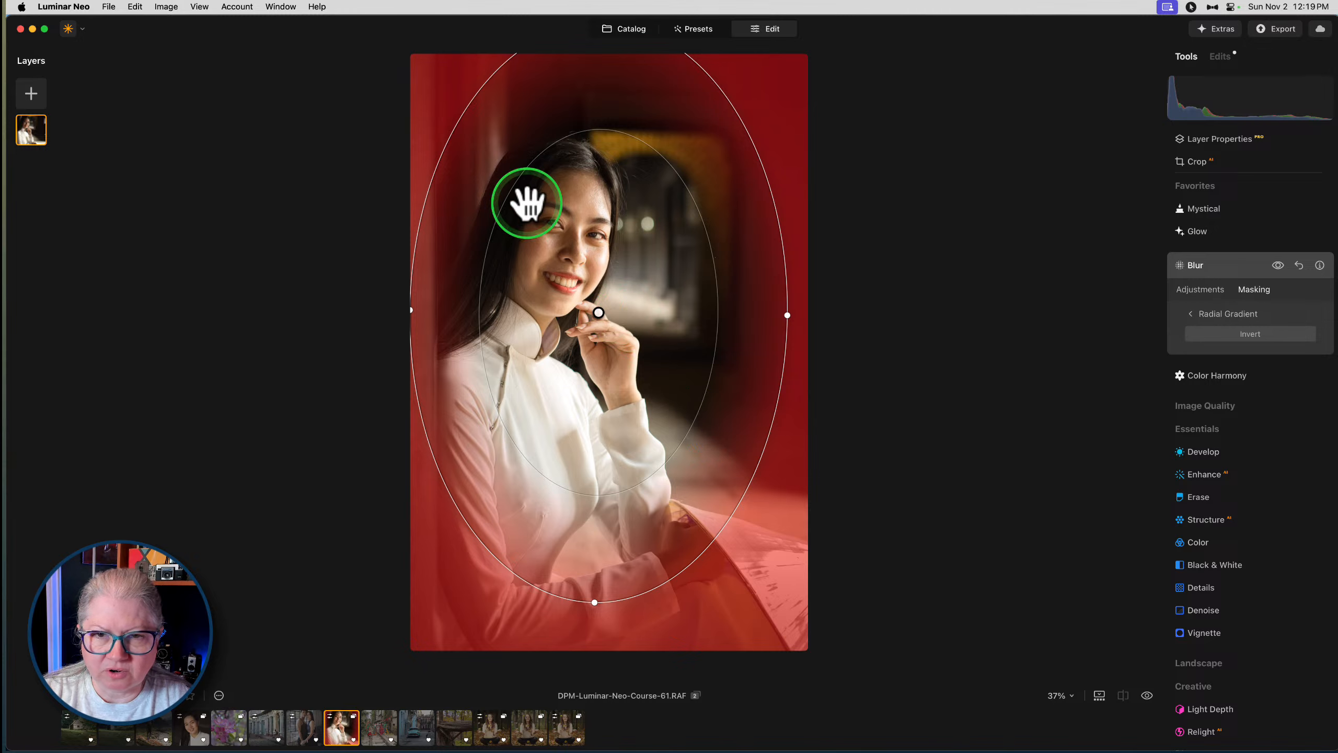
{"action": "left_click_drag", "start_coordinate": [710, 377], "coordinate": [742, 391]}
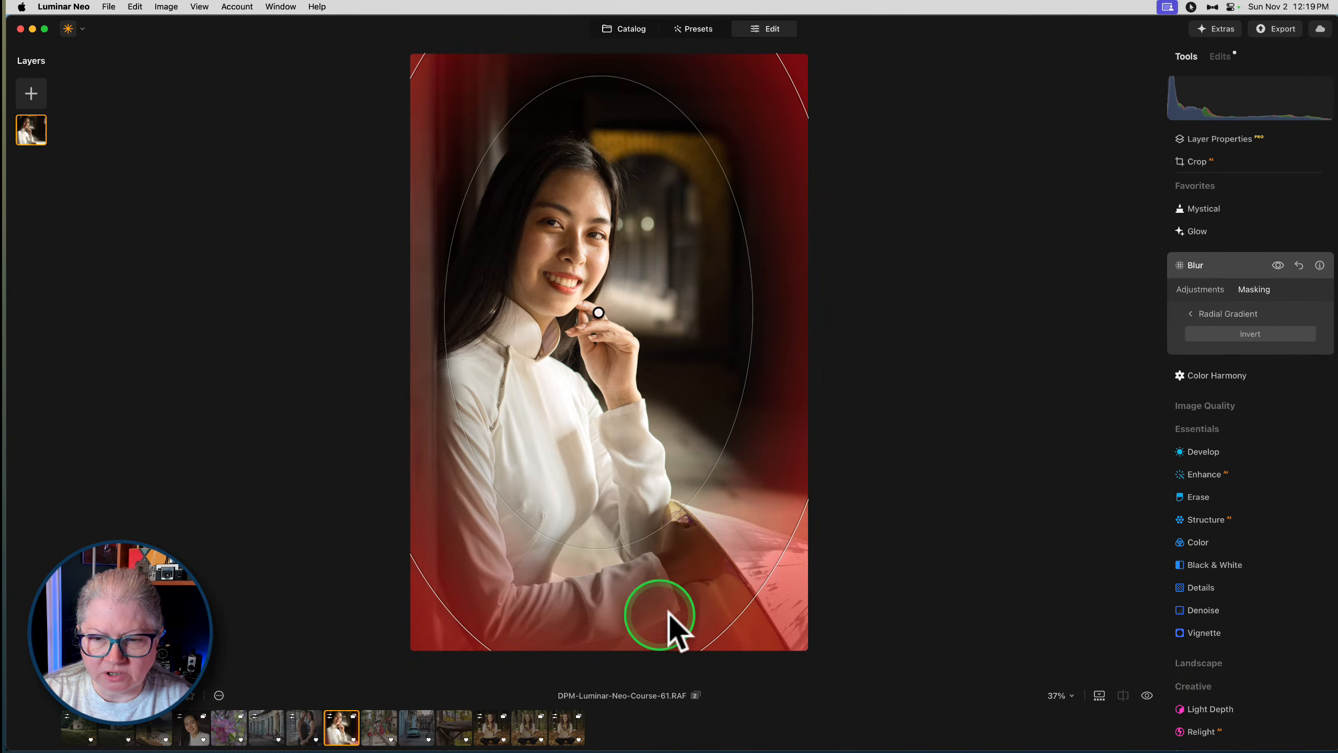
{"action": "left_click", "coordinate": [1211, 316]}
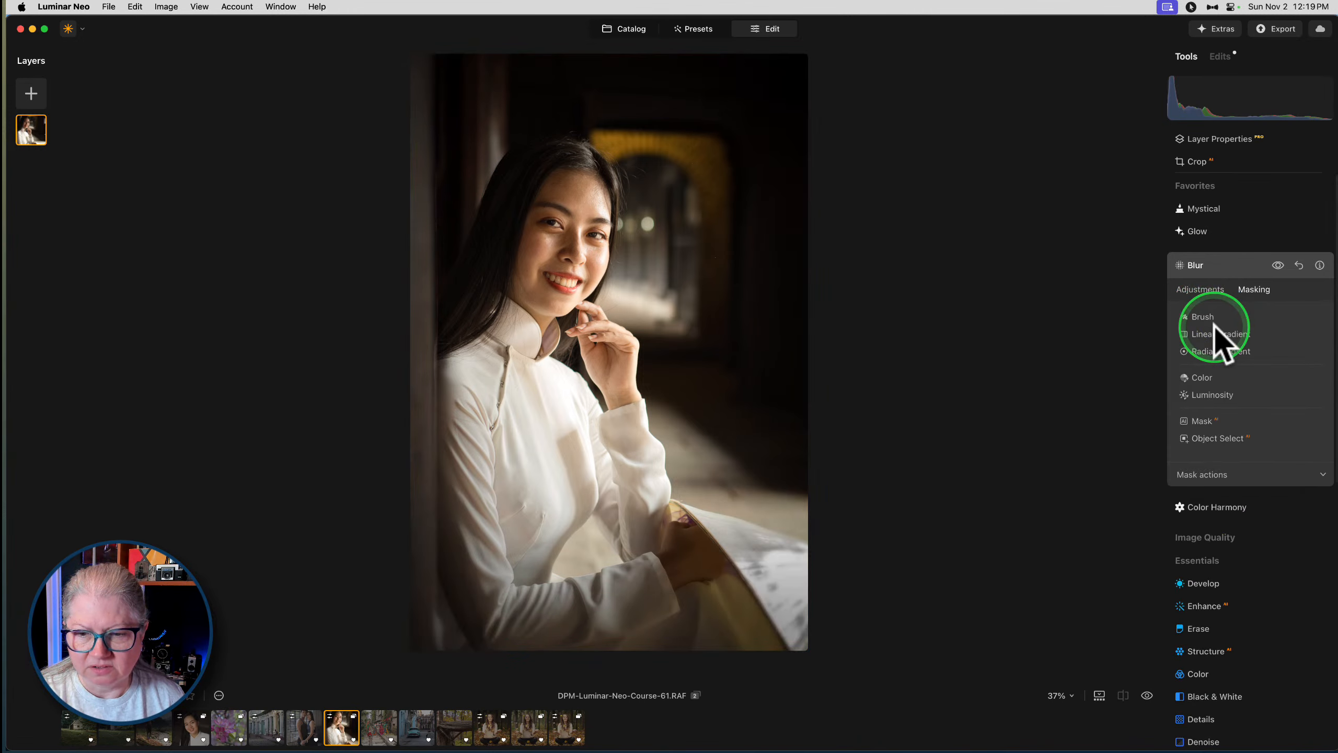
Compare the portrait with and without the blur, close the Blur tool, and compare the full edit with the original
{"action": "left_click", "coordinate": [1277, 265]}
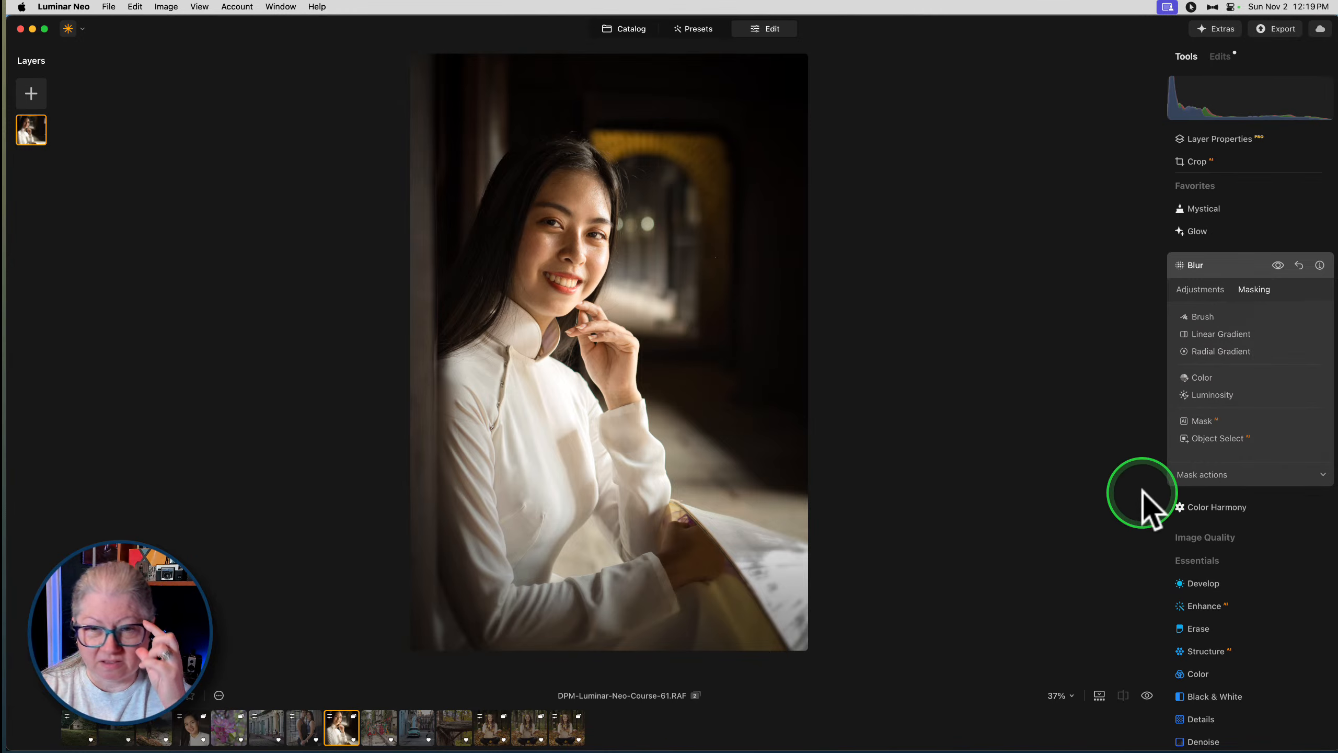
{"action": "left_click", "coordinate": [1204, 268]}
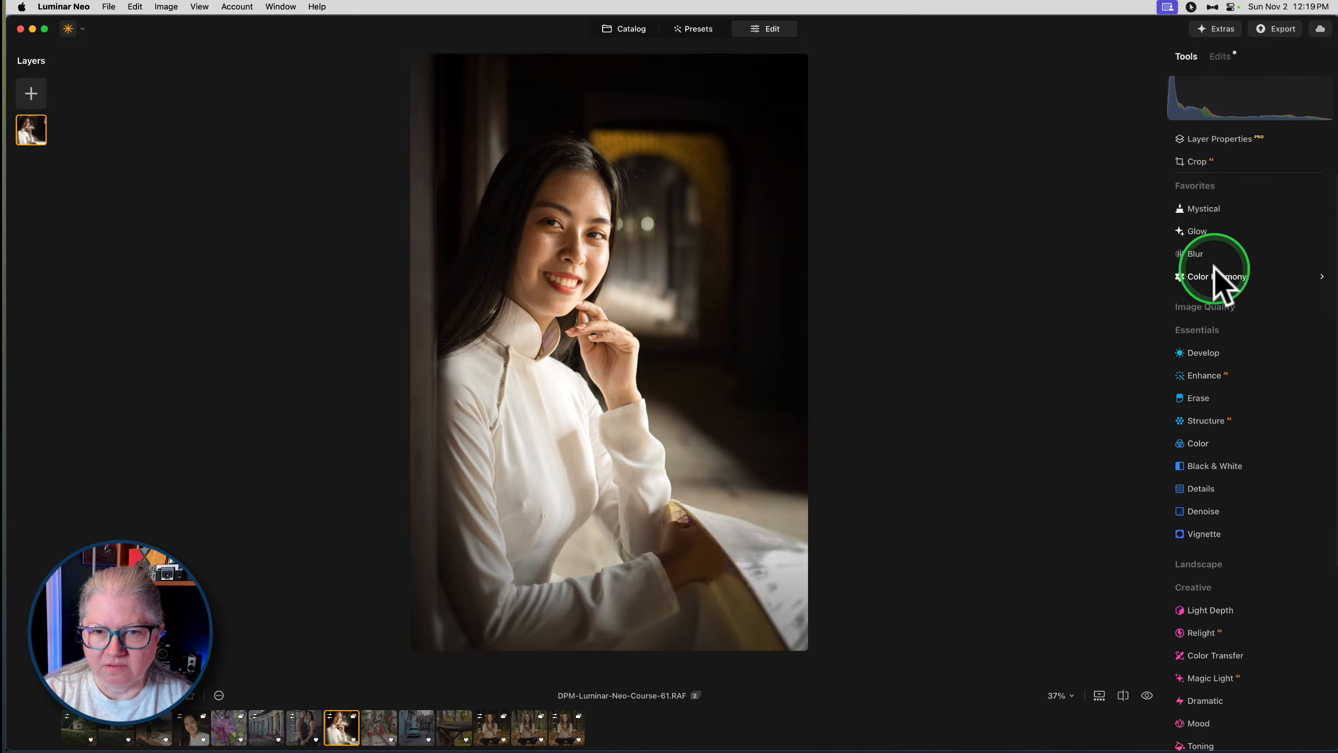
{"action": "key", "text": "backslash"}
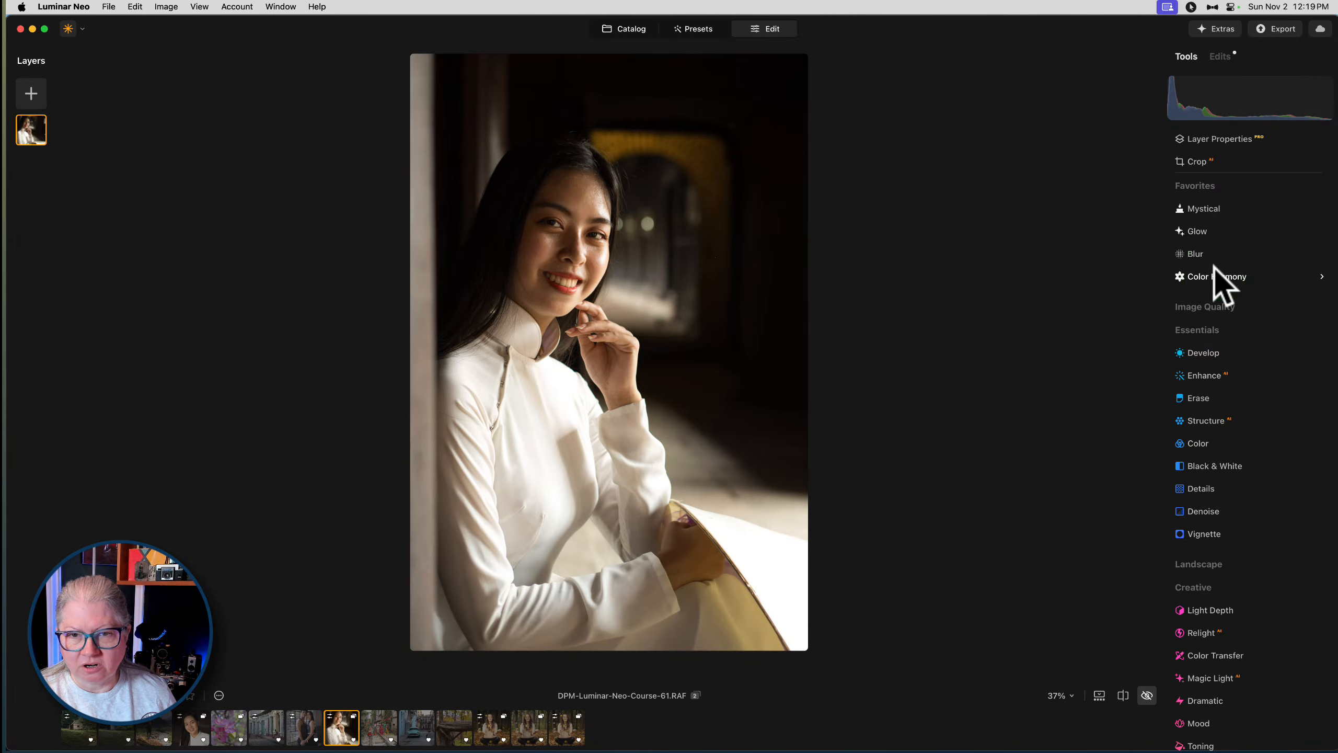
{"action": "key", "text": "backslash"}
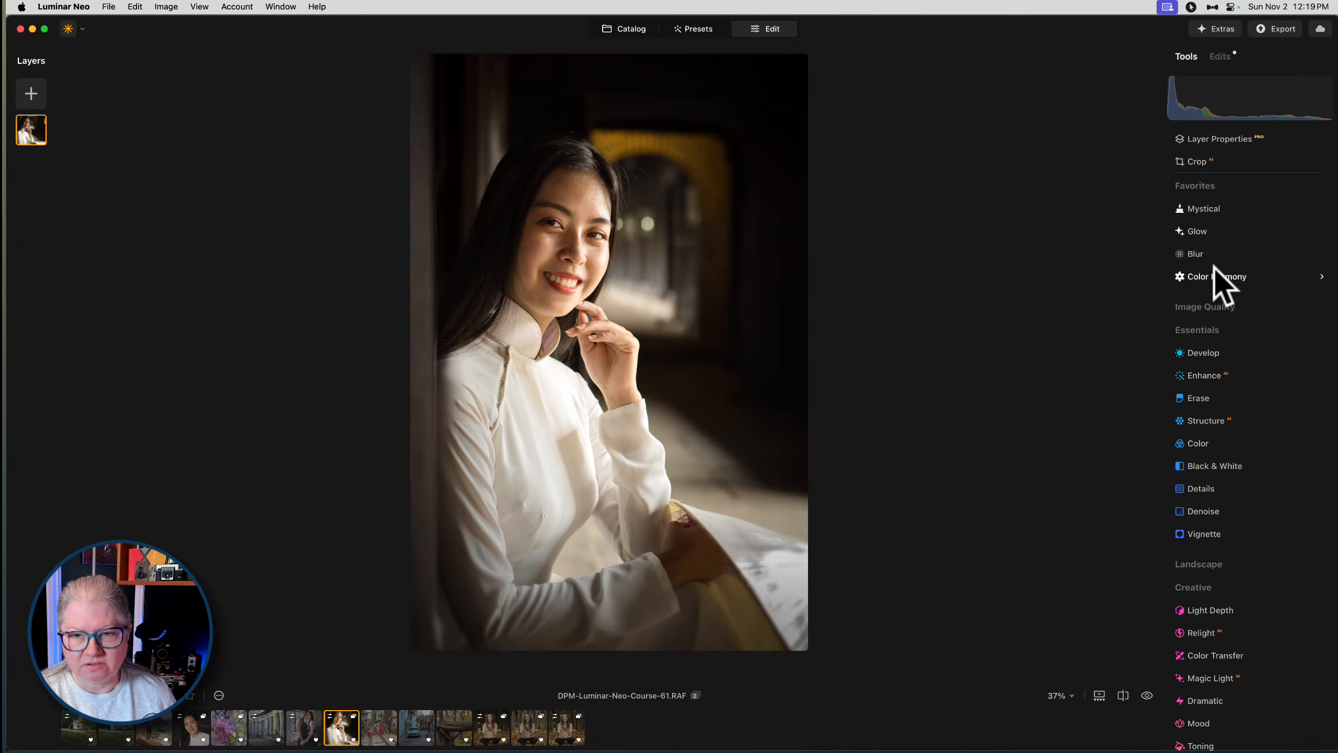
{"action": "key", "text": "backslash"}
{"action": "key", "text": "backslash"}
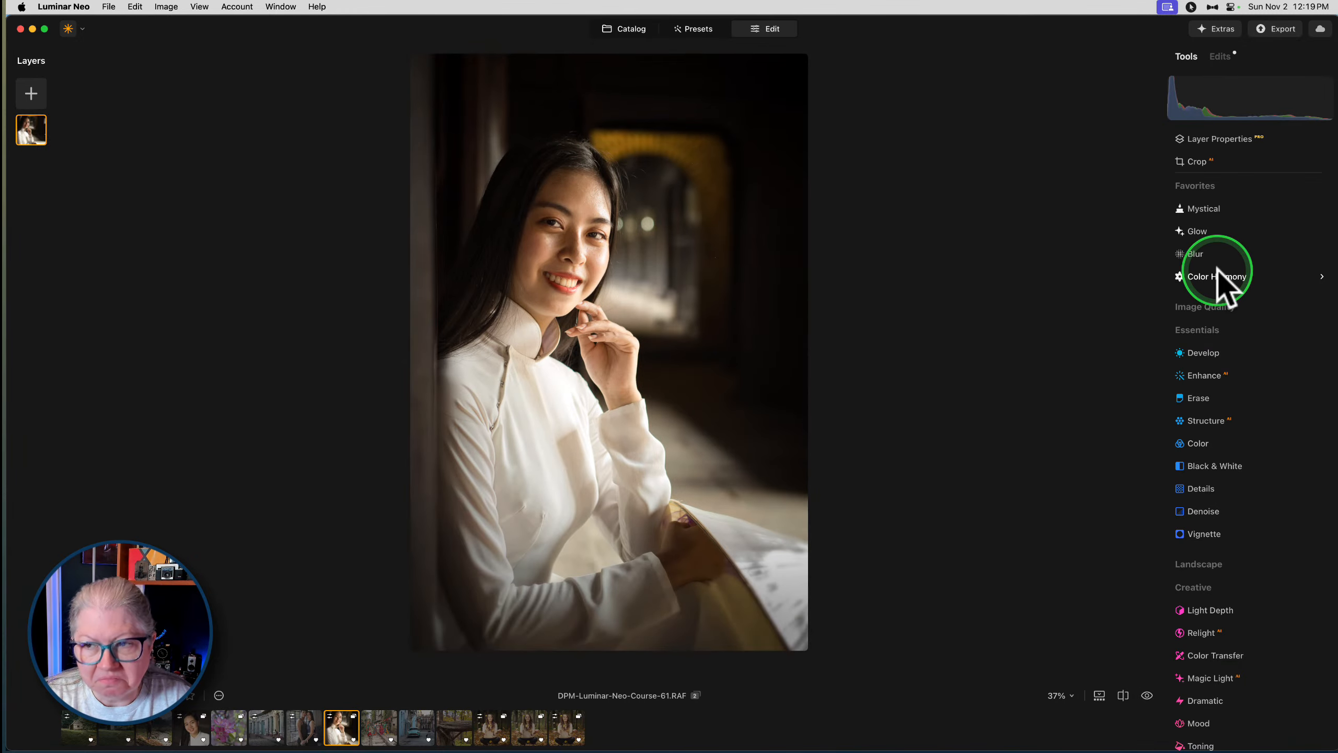
Try to remove the bright light spots in the background beside the woman's face using Erase at Size 50
{"action": "left_click", "coordinate": [1198, 399]}
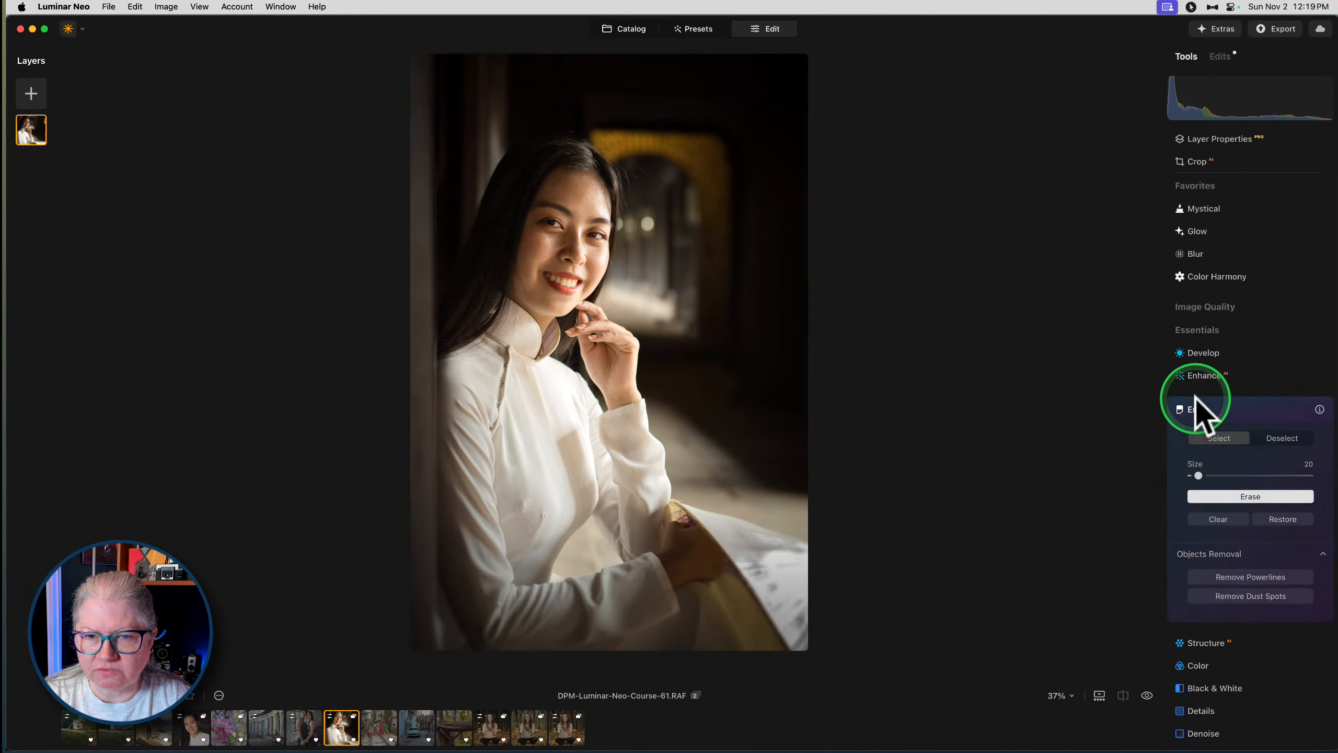
{"action": "left_click", "coordinate": [629, 235]}
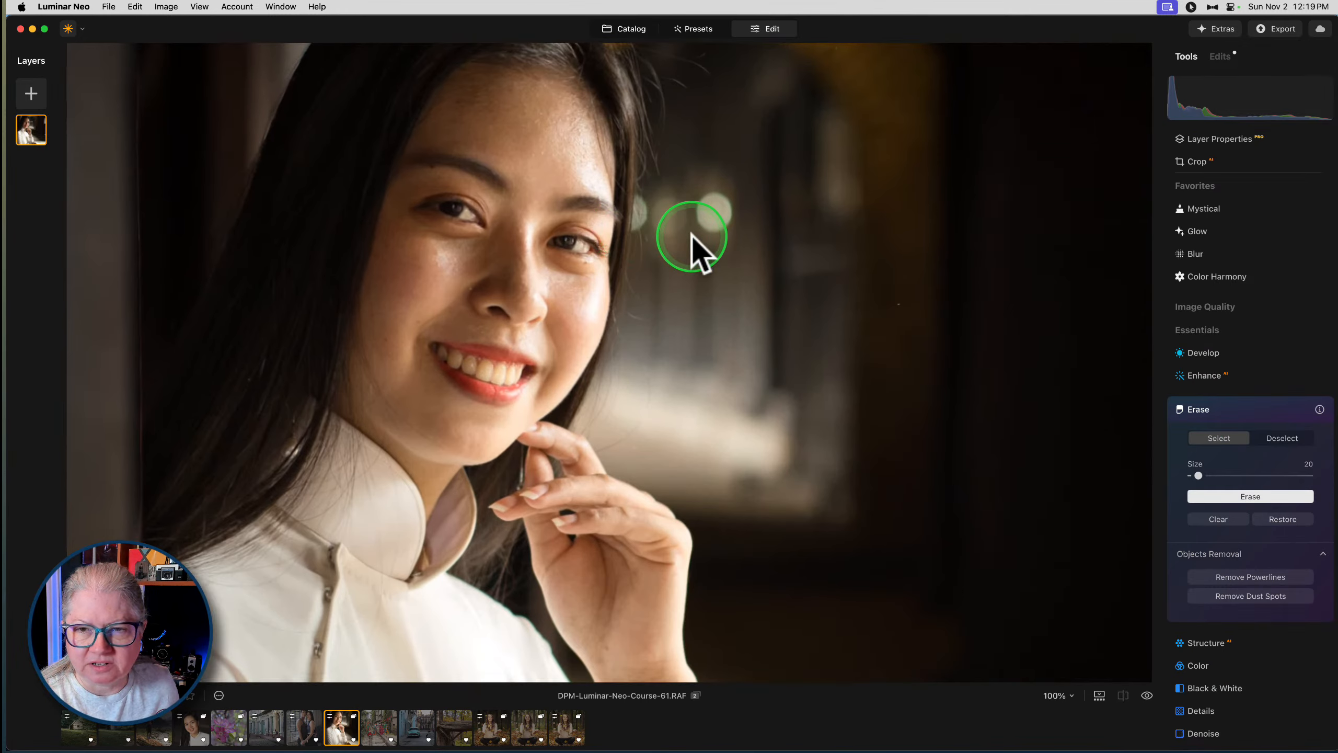
{"action": "scroll", "coordinate": [717, 216], "scroll_direction": "up", "scroll_amount": 2}
{"action": "key", "text": "bracketright"}
{"action": "key", "text": "bracketright"}
{"action": "key", "text": "bracketright"}
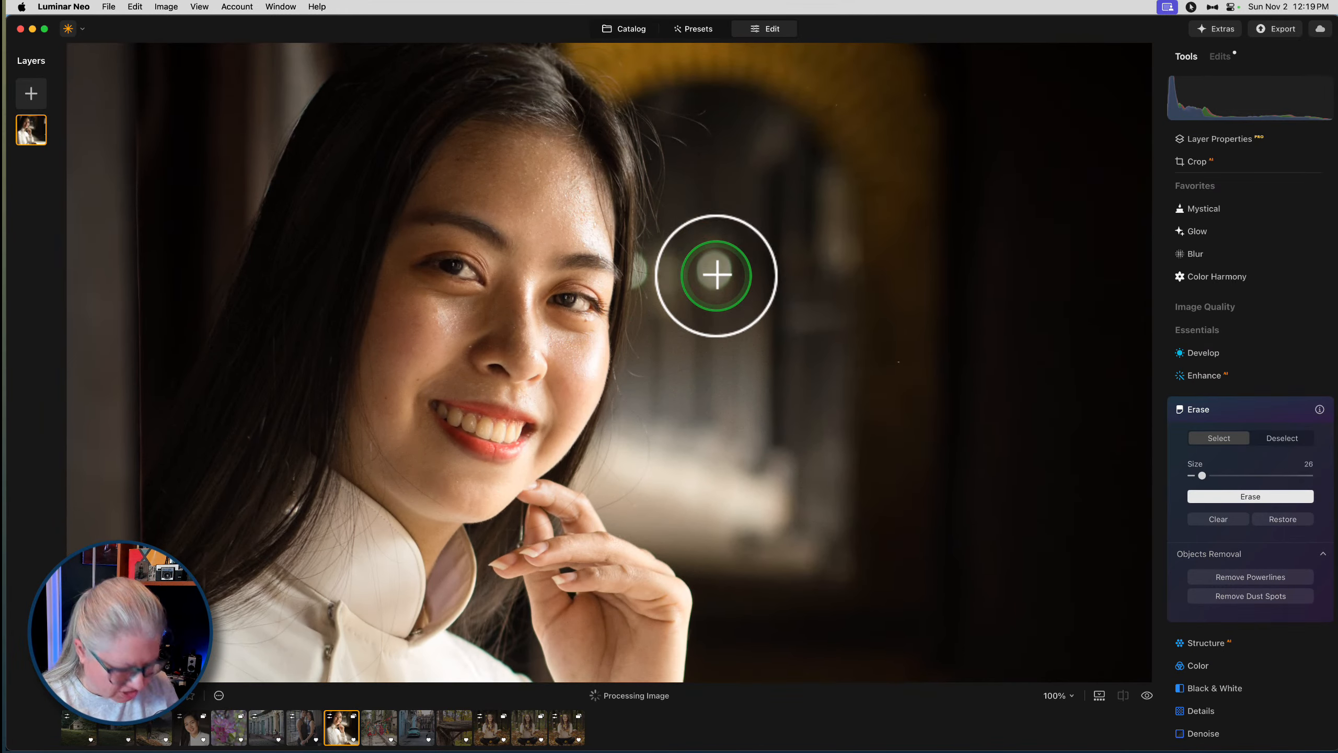
{"action": "left_click", "coordinate": [714, 269]}
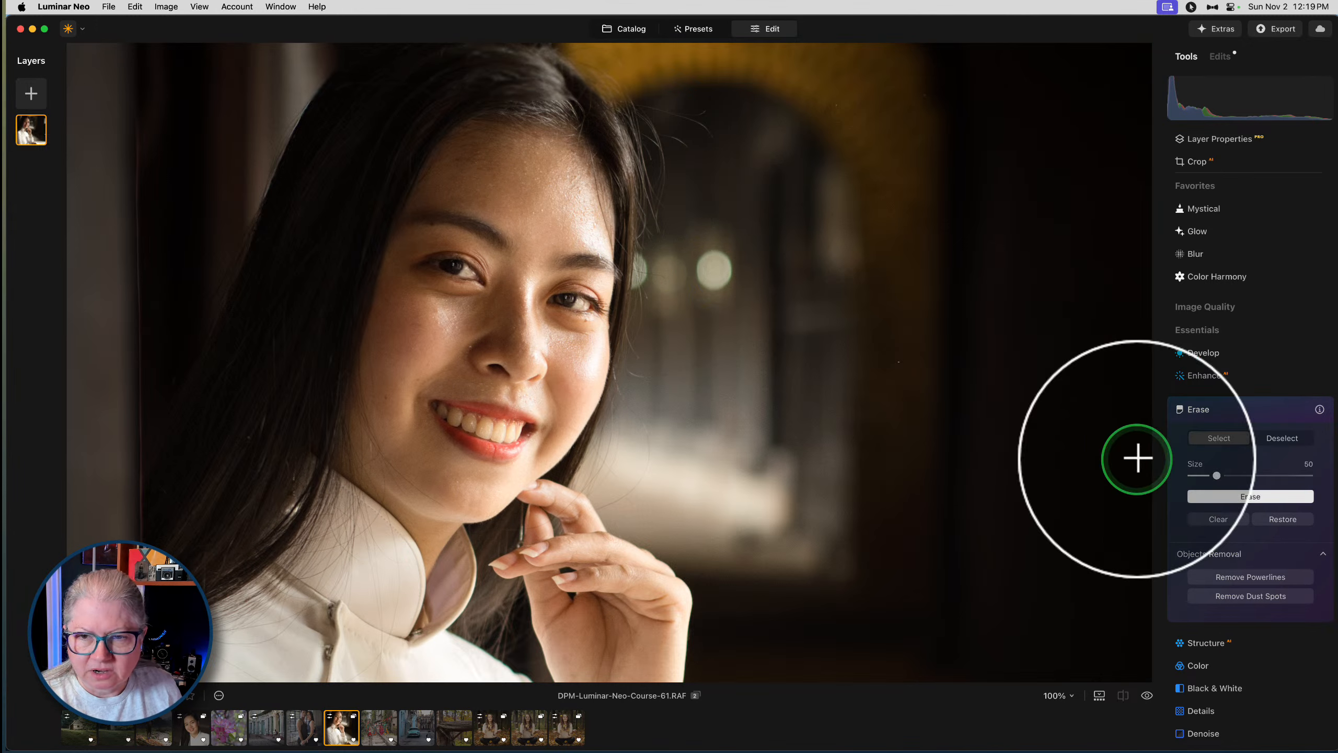
{"action": "left_click", "coordinate": [1250, 495]}
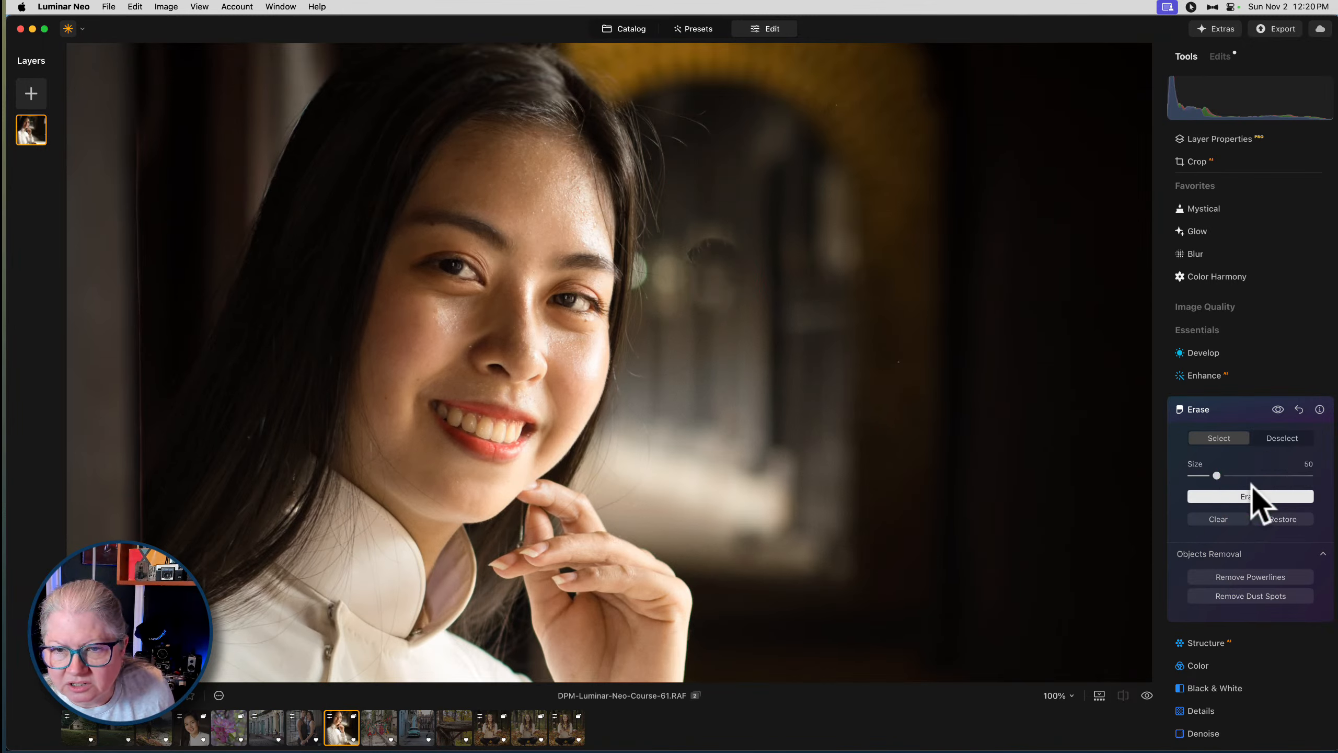
{"action": "left_click", "coordinate": [1249, 415]}
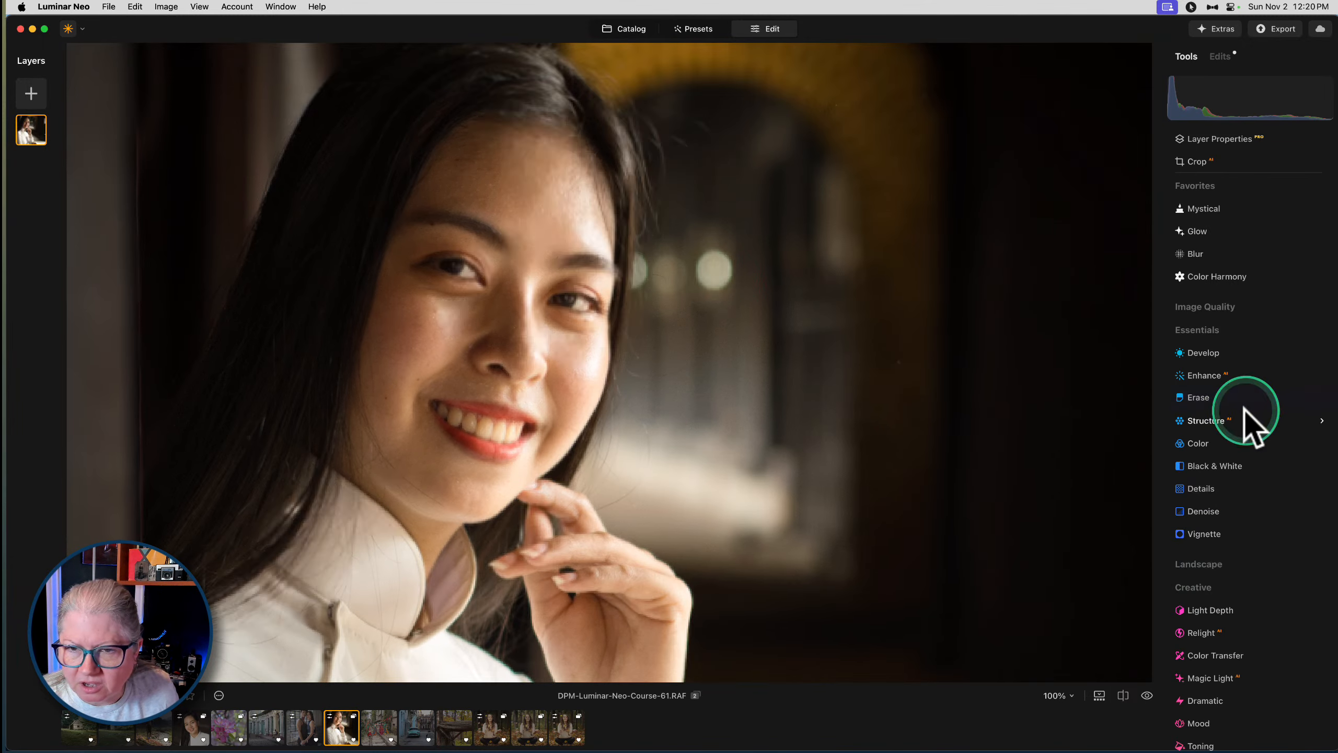
Clone darker background from just above over the bright spots beside the woman's face, using Size 79 and Strength 44
{"action": "scroll", "coordinate": [1227, 527], "scroll_direction": "down", "scroll_amount": 3}
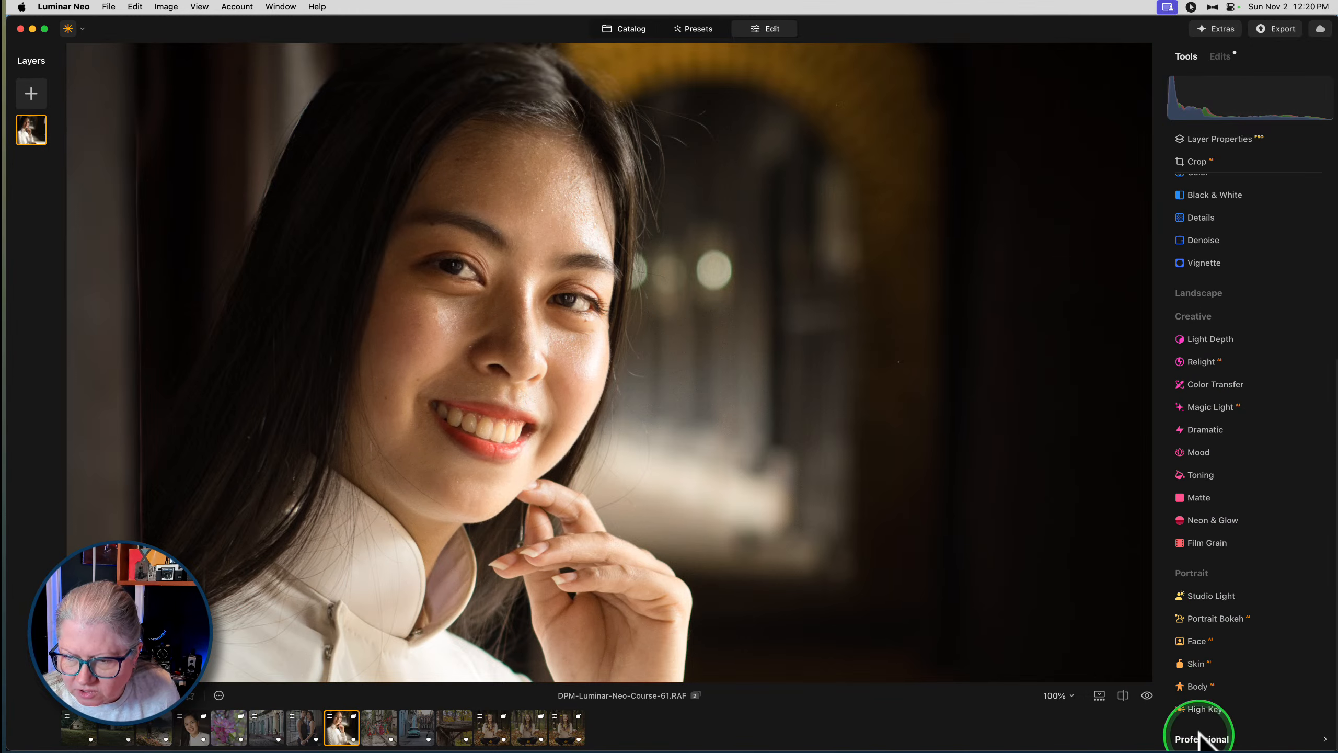
{"action": "scroll", "coordinate": [1189, 614], "scroll_direction": "down", "scroll_amount": 2}
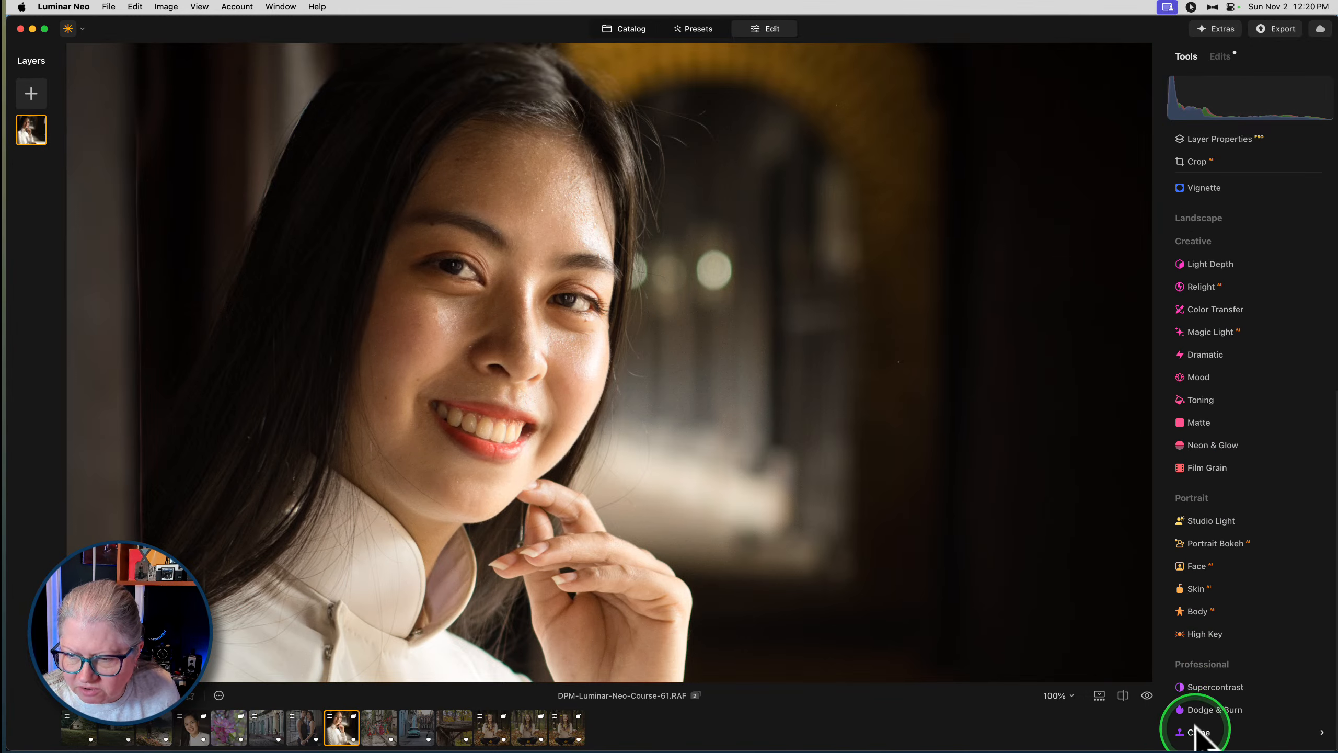
{"action": "left_click", "coordinate": [1197, 730]}
{"action": "scroll", "coordinate": [1207, 599], "scroll_direction": "down", "scroll_amount": 1}
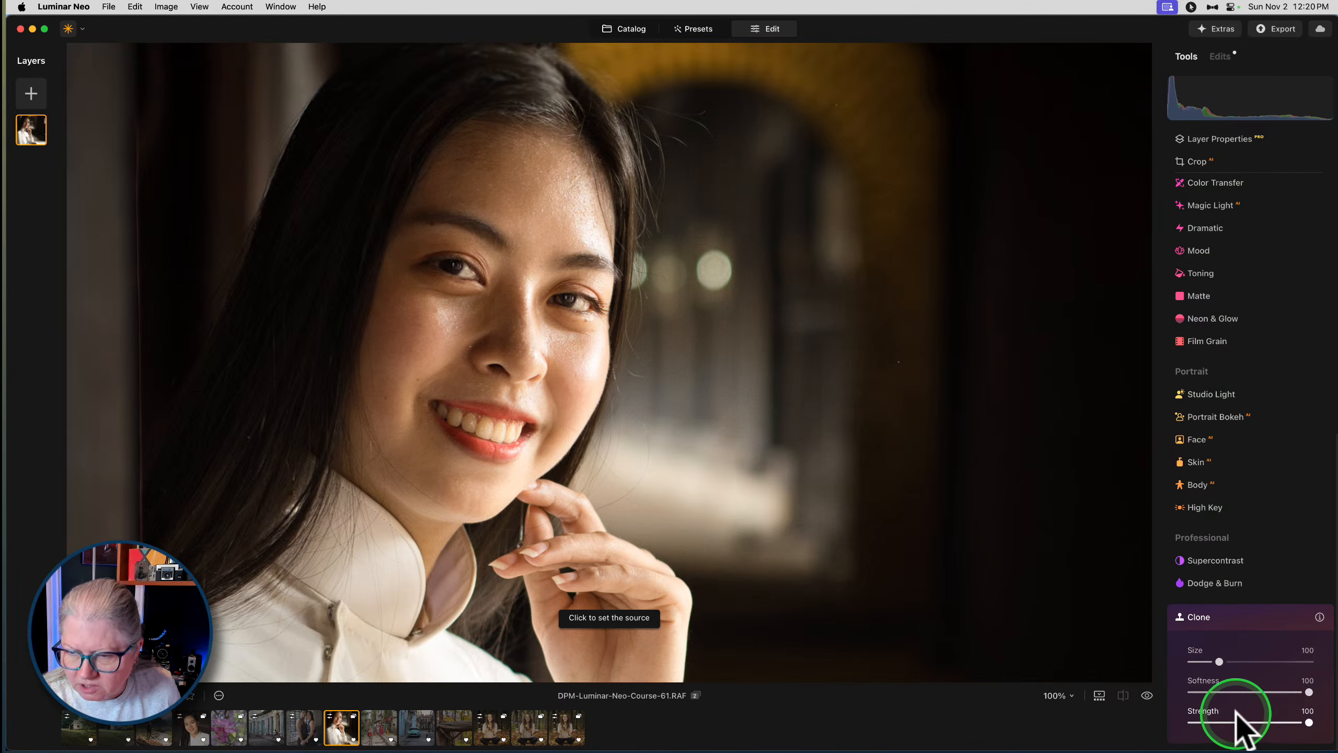
{"action": "left_click", "coordinate": [1235, 723]}
{"action": "left_click_drag", "start_coordinate": [1234, 722], "coordinate": [1243, 722]}
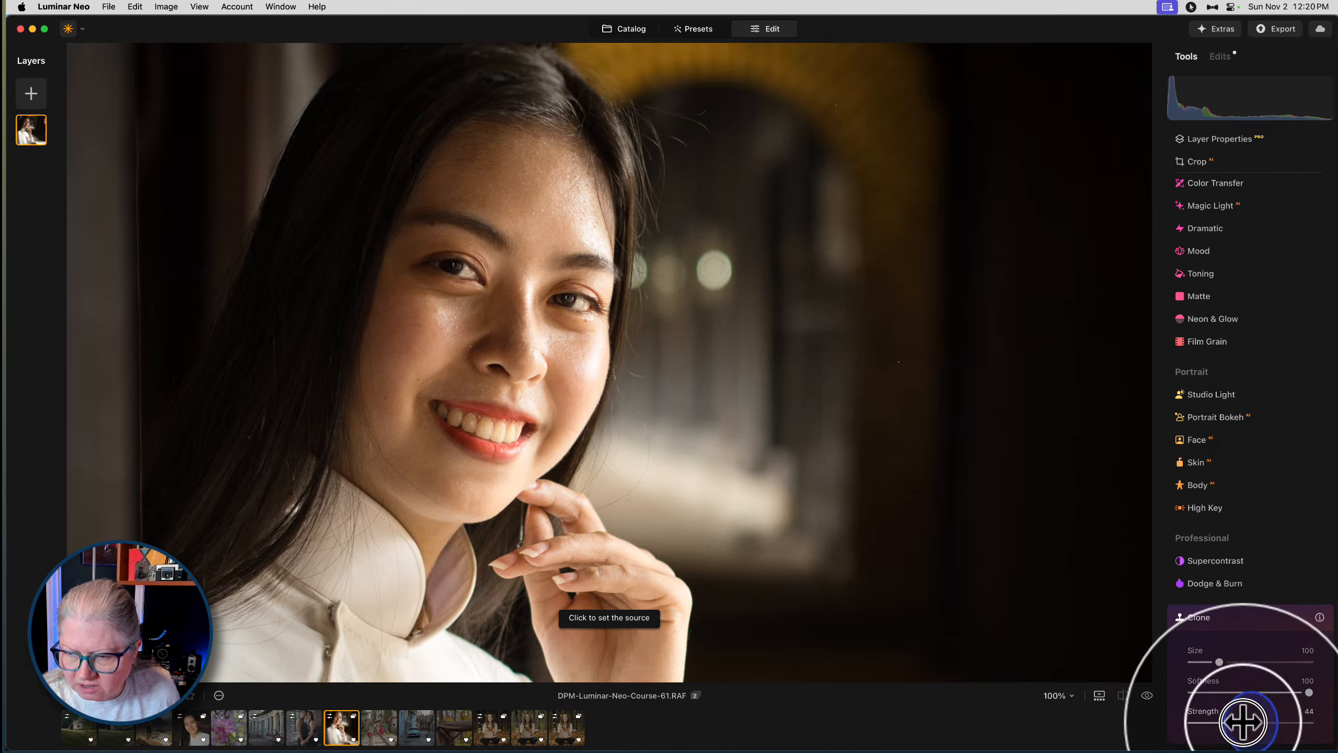
{"action": "left_click_drag", "start_coordinate": [1219, 662], "coordinate": [1212, 662]}
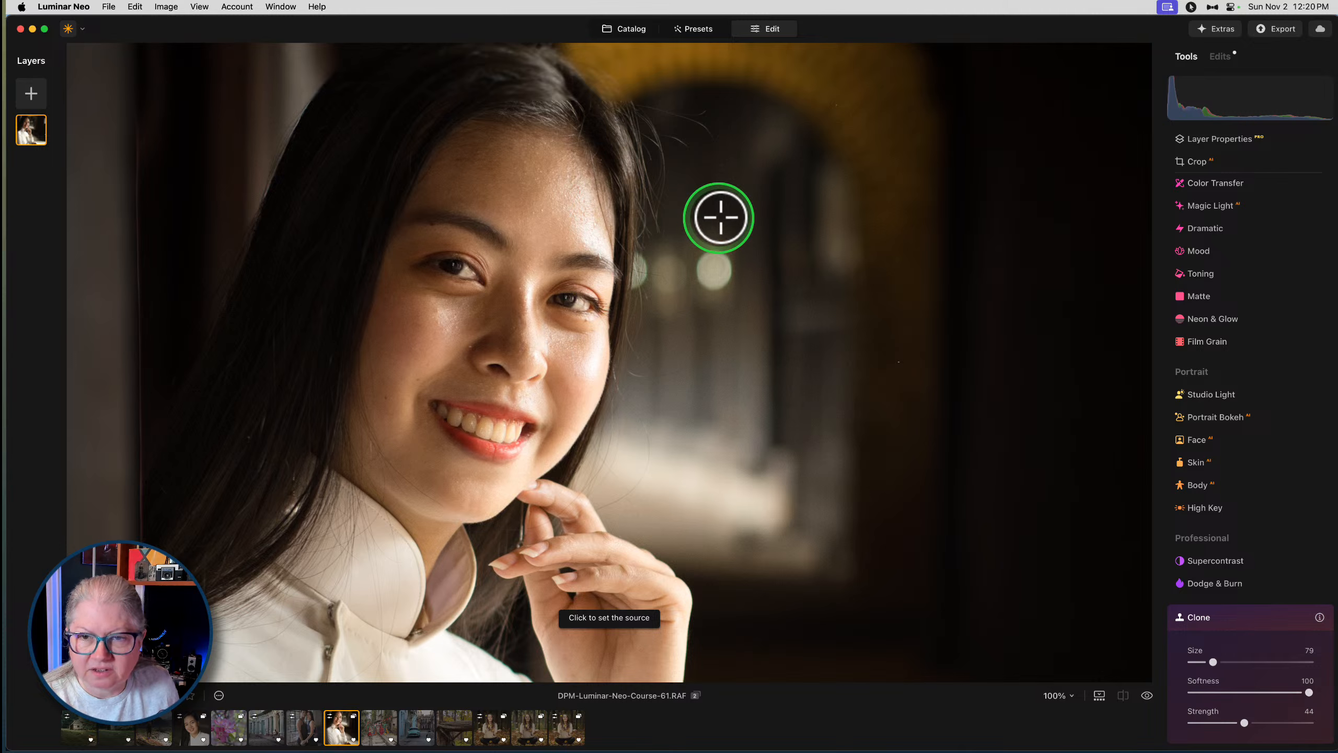
{"action": "left_click", "coordinate": [714, 213]}
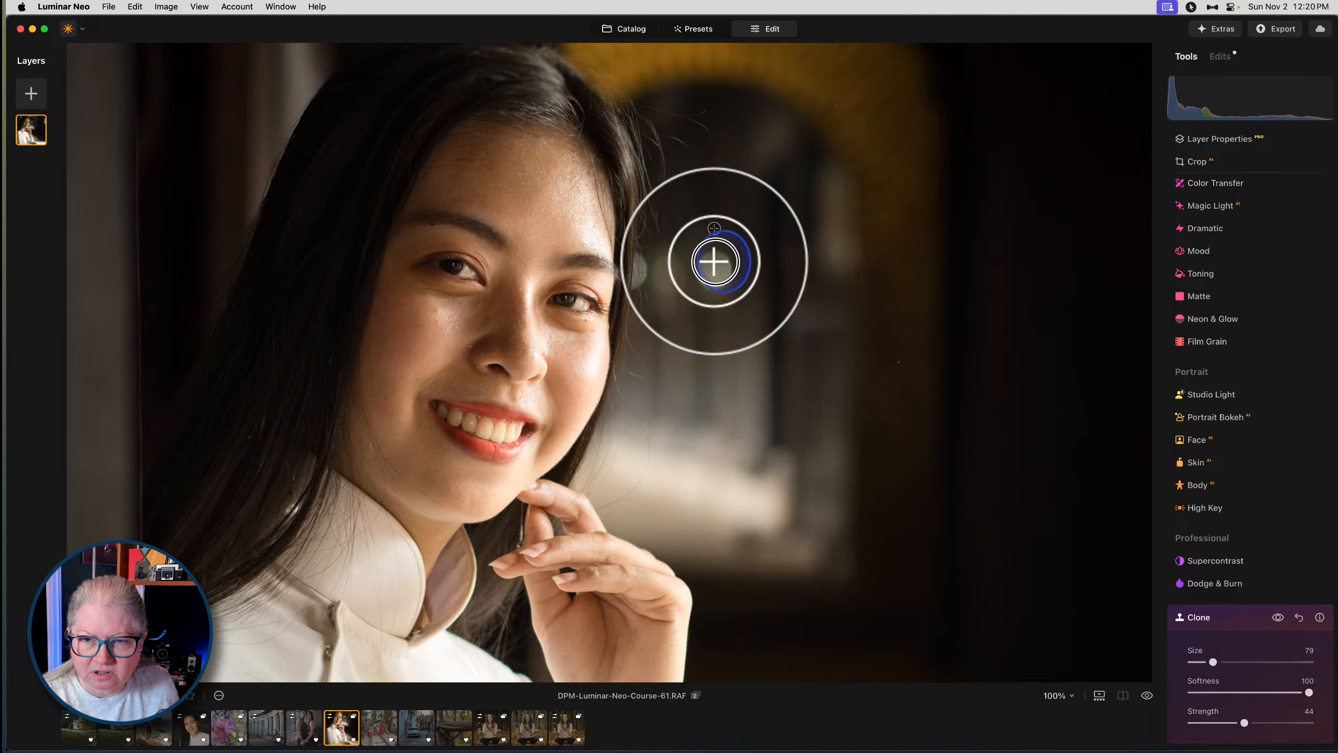
{"action": "left_click_drag", "start_coordinate": [719, 254], "coordinate": [706, 269]}
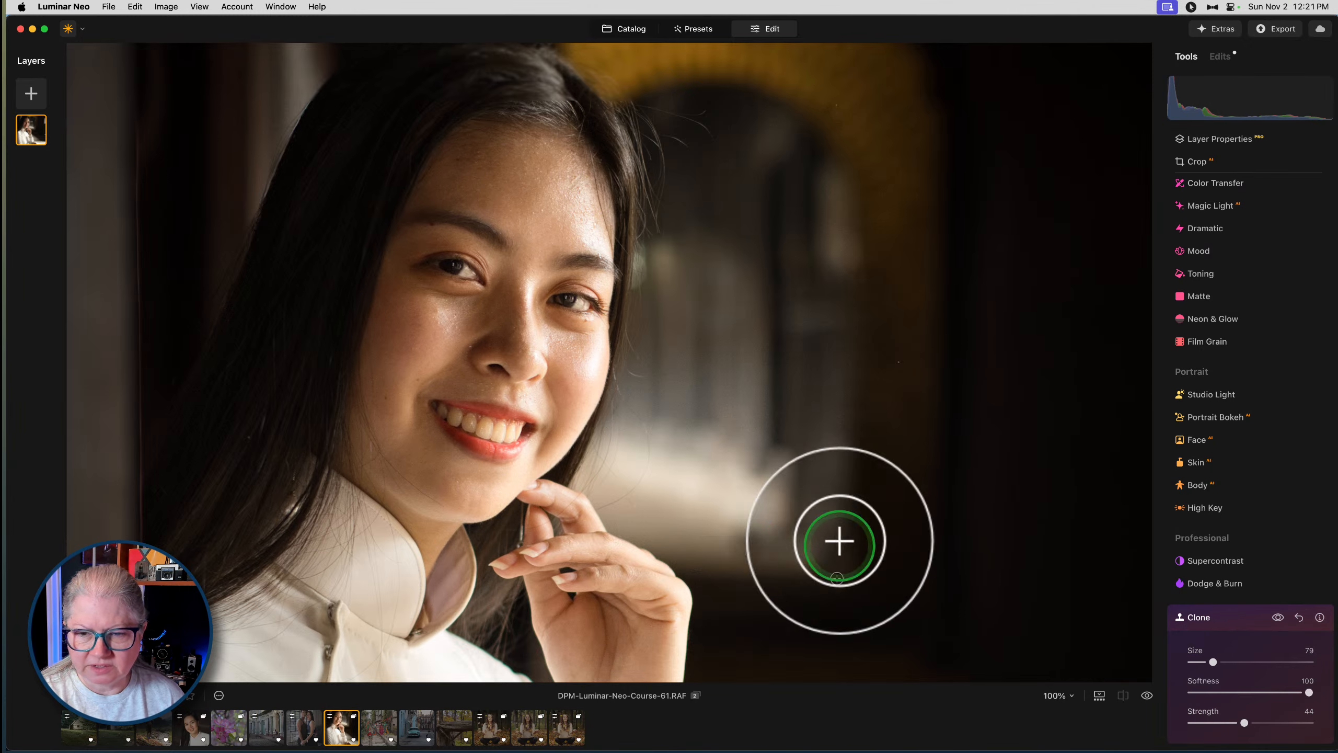
{"action": "left_click", "coordinate": [1235, 619]}
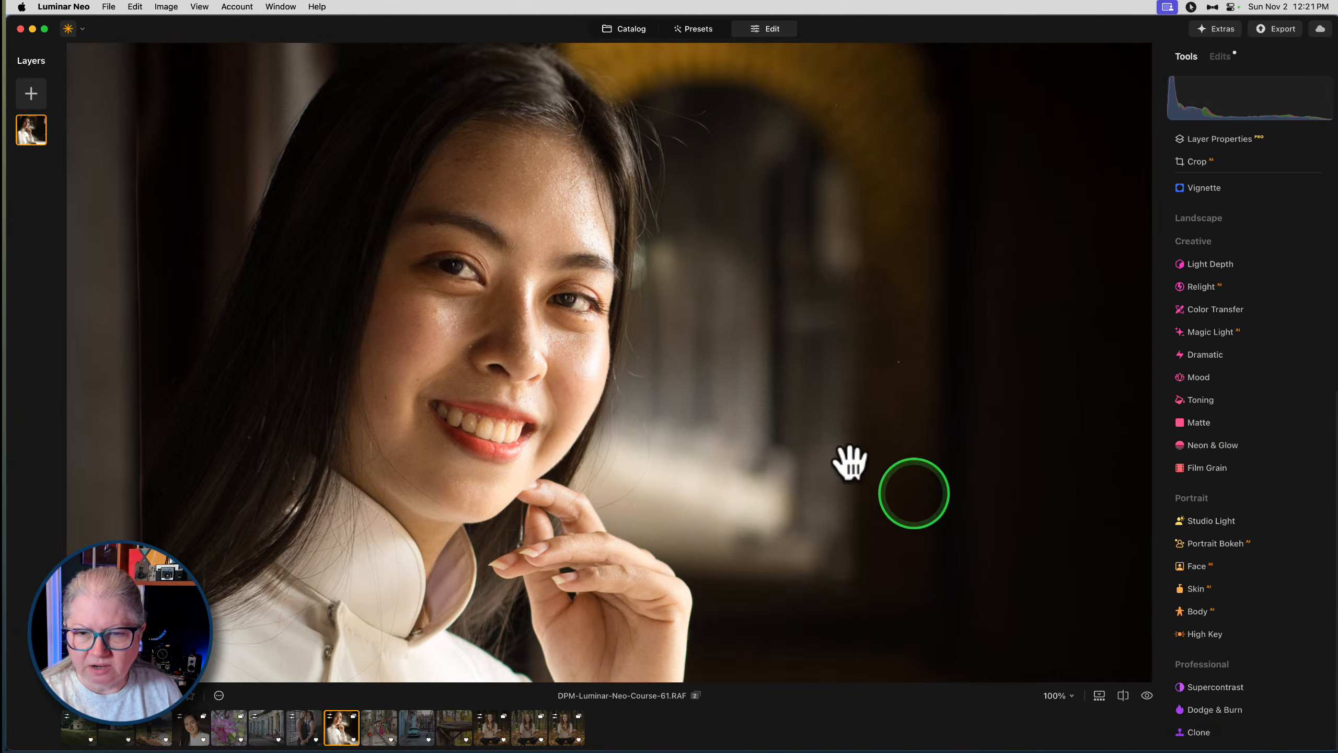
{"action": "left_click", "coordinate": [761, 391]}
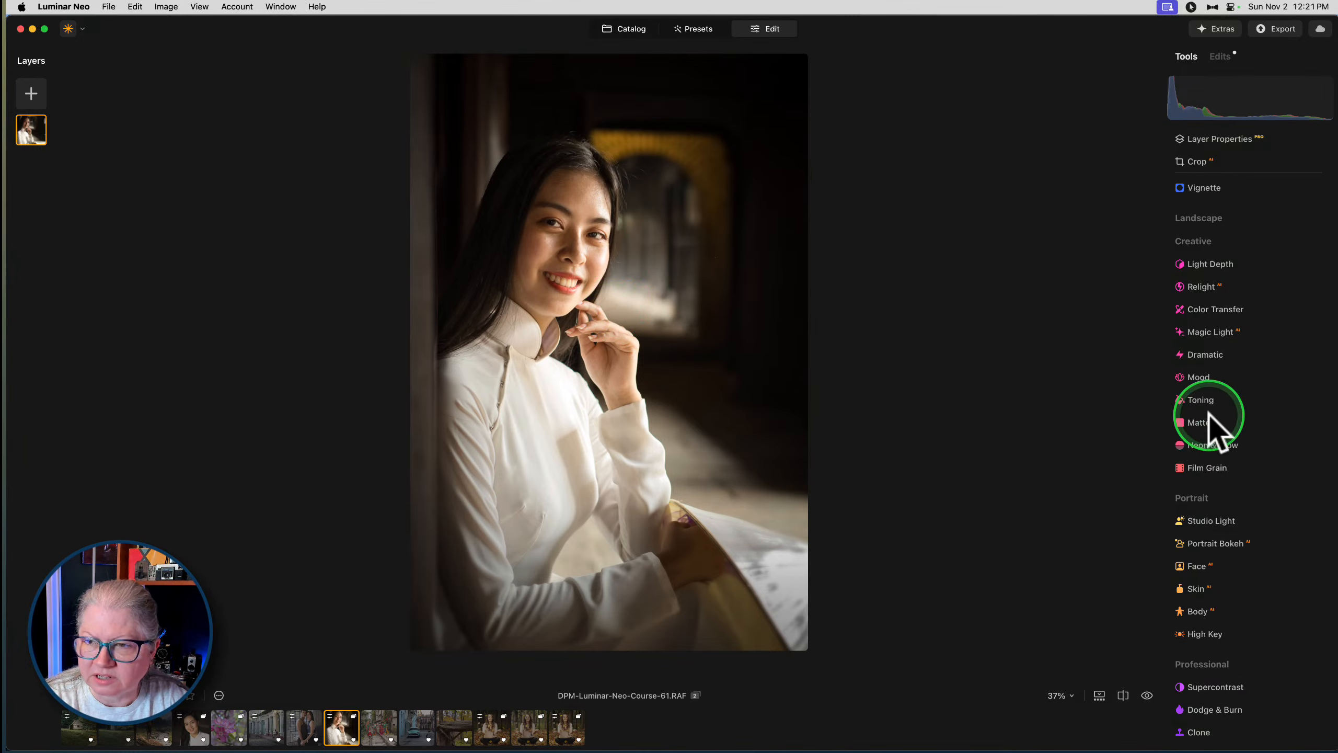
Darken the portrait in Develop with Highlights at -100 and Exposure at -0.78
{"action": "scroll", "coordinate": [1208, 412], "scroll_direction": "up", "scroll_amount": 4}
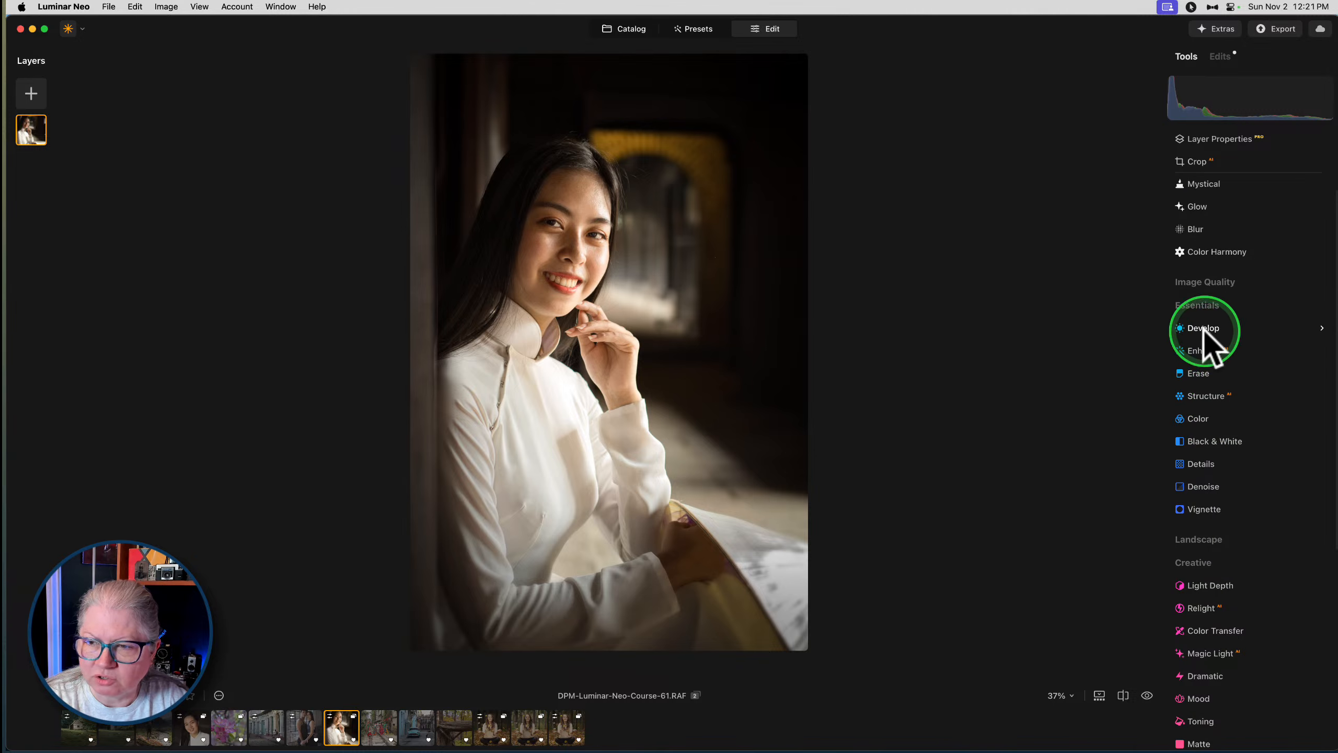
{"action": "left_click", "coordinate": [1209, 341]}
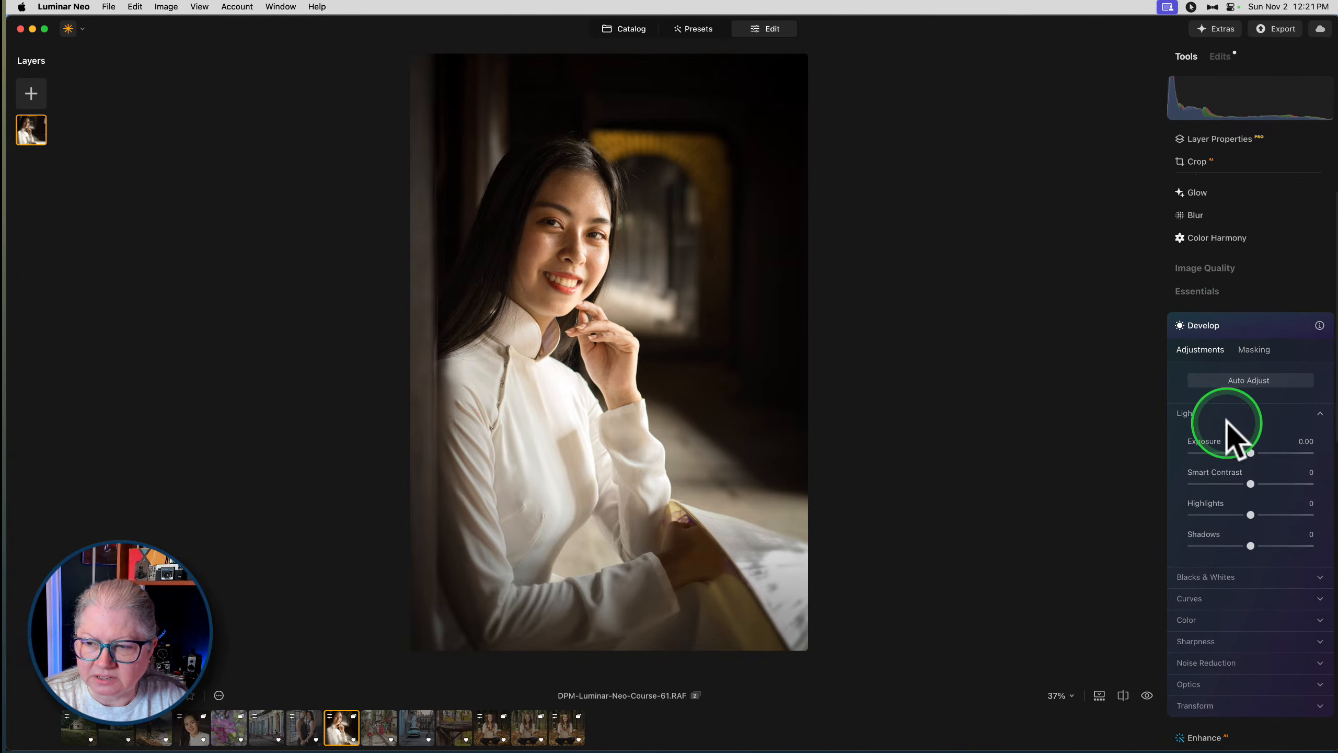
{"action": "left_click", "coordinate": [1251, 510]}
{"action": "left_click_drag", "start_coordinate": [1251, 510], "coordinate": [1159, 514]}
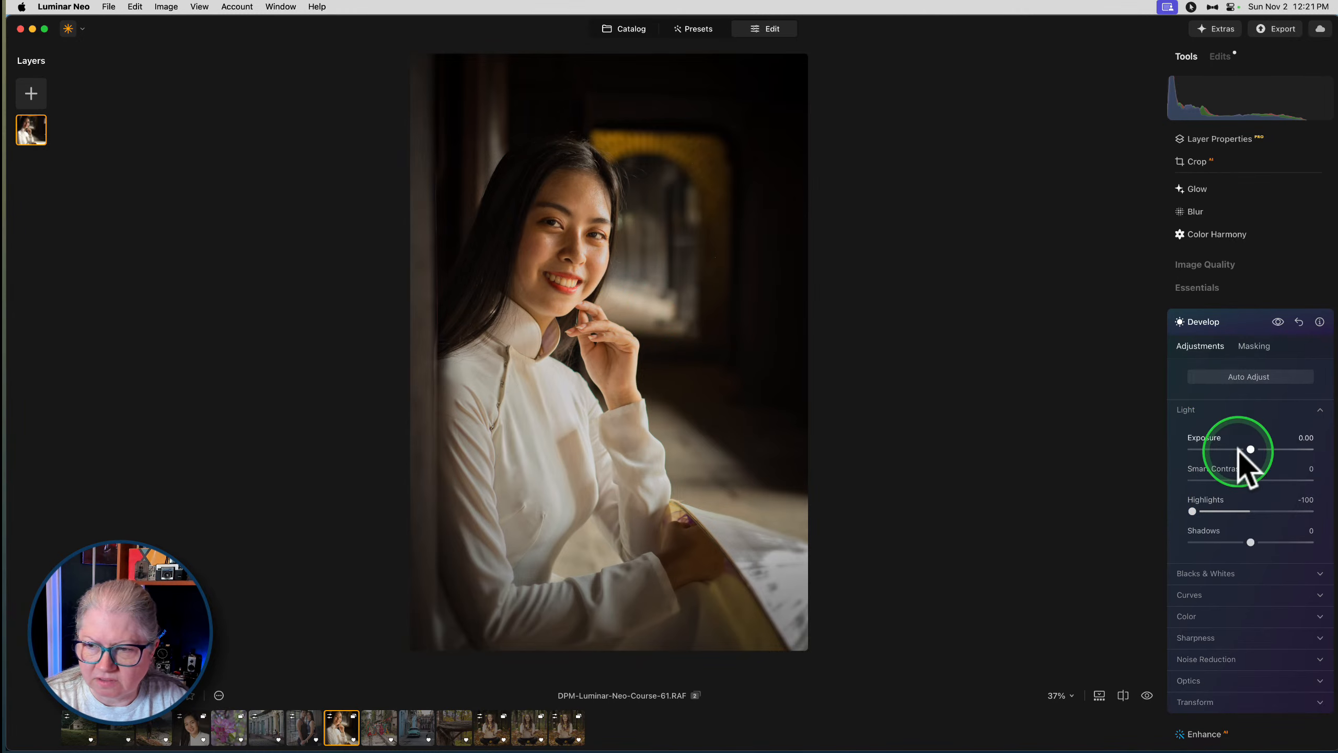
{"action": "left_click_drag", "start_coordinate": [1250, 449], "coordinate": [1240, 449]}
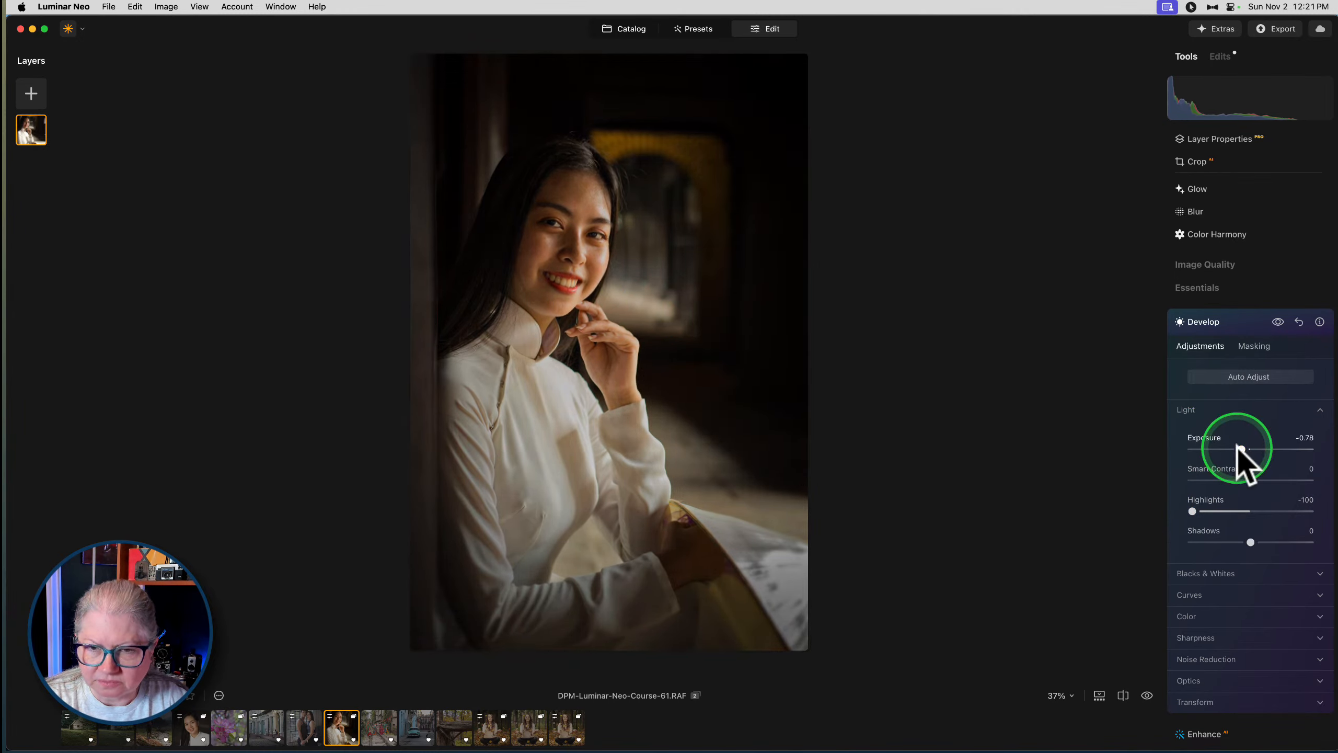
Brush the Develop darkening onto only the bright background areas beside the woman's face and hand, using a soft brush at Strength 47
{"action": "left_click", "coordinate": [1254, 346]}
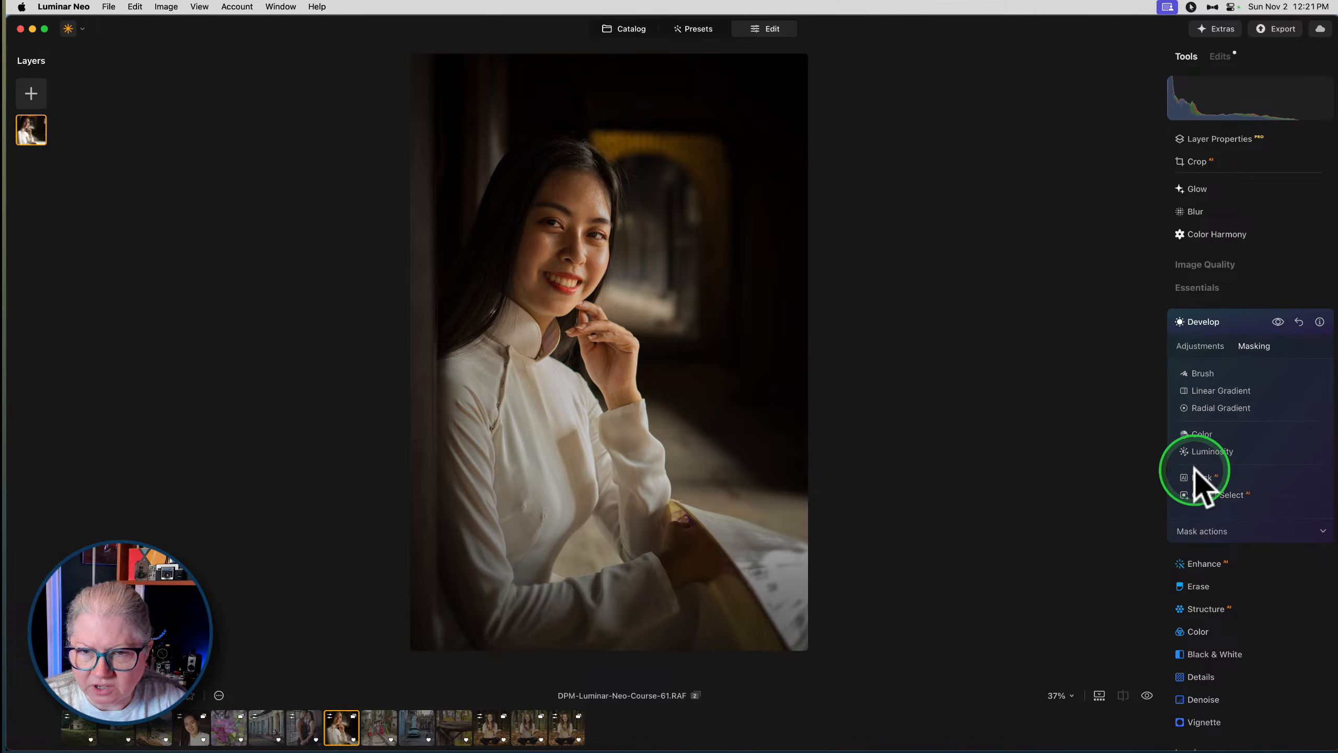
{"action": "left_click", "coordinate": [1206, 373]}
{"action": "left_click_drag", "start_coordinate": [1308, 485], "coordinate": [1245, 484]}
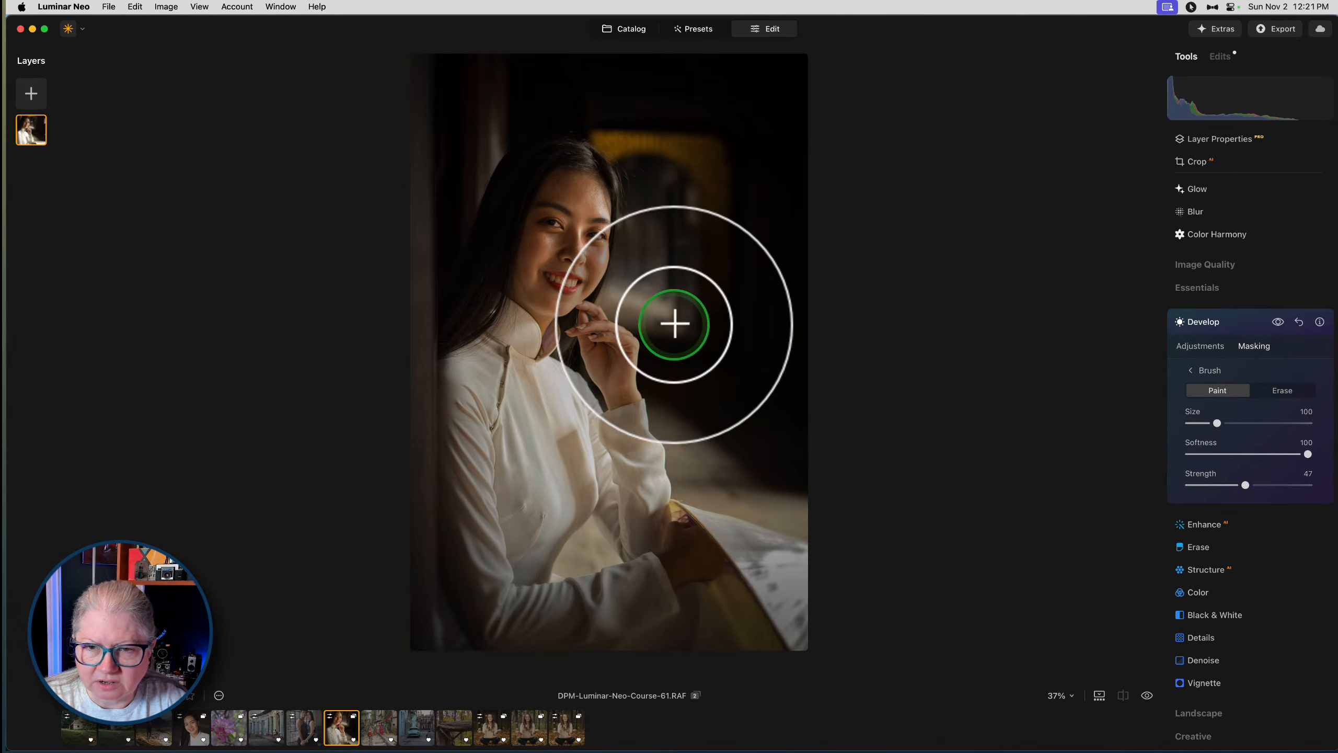
{"action": "mouse_move", "coordinate": [675, 317]}
{"action": "left_mouse_down"}
{"action": "mouse_move", "coordinate": [619, 293]}
{"action": "mouse_move", "coordinate": [681, 311]}
{"action": "left_mouse_up"}
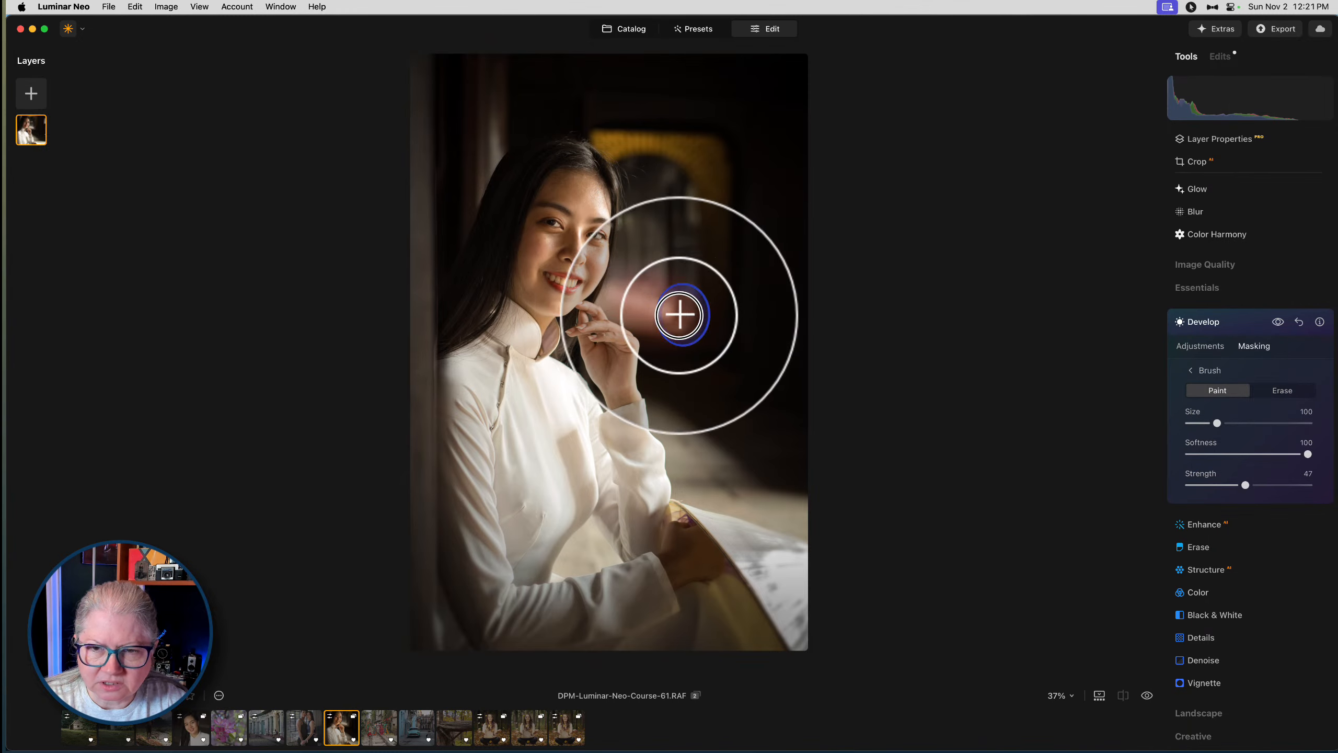
{"action": "key", "text": "space"}
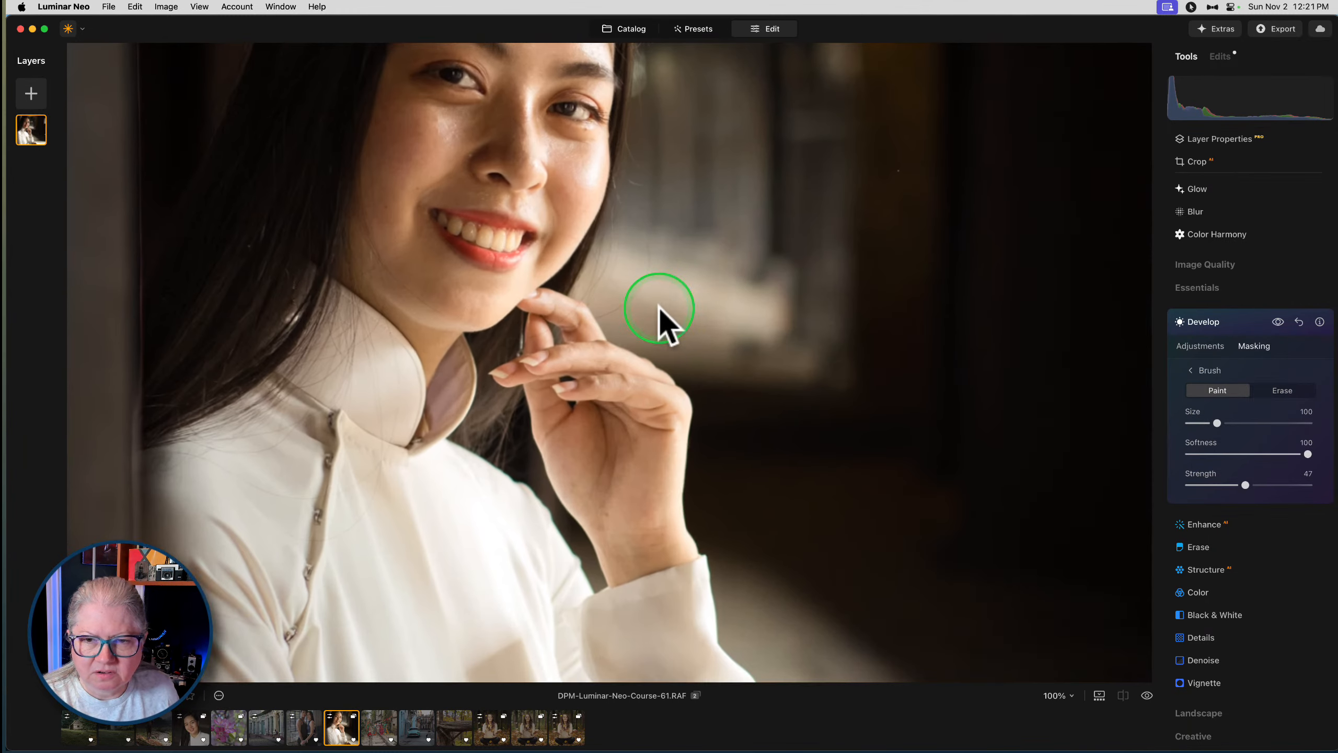
{"action": "mouse_move", "coordinate": [759, 309]}
{"action": "left_mouse_down"}
{"action": "mouse_move", "coordinate": [762, 331]}
{"action": "mouse_move", "coordinate": [684, 291]}
{"action": "mouse_move", "coordinate": [612, 296]}
{"action": "mouse_move", "coordinate": [615, 251]}
{"action": "mouse_move", "coordinate": [621, 293]}
{"action": "mouse_move", "coordinate": [768, 344]}
{"action": "mouse_move", "coordinate": [798, 299]}
{"action": "mouse_move", "coordinate": [926, 317]}
{"action": "left_mouse_up"}
{"action": "mouse_move", "coordinate": [676, 290]}
{"action": "left_mouse_down"}
{"action": "mouse_move", "coordinate": [726, 302]}
{"action": "mouse_move", "coordinate": [691, 304]}
{"action": "left_mouse_up"}
{"action": "left_click_drag", "start_coordinate": [791, 186], "coordinate": [817, 287]}
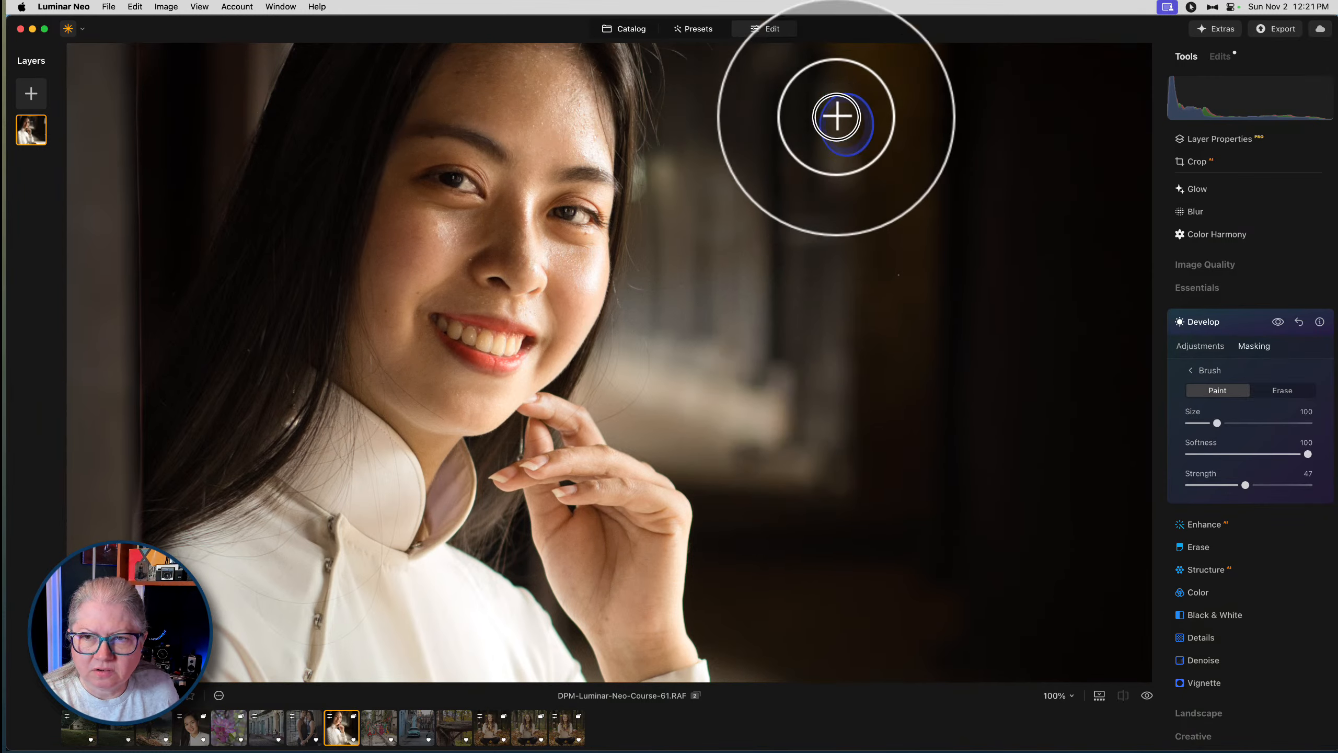
{"action": "mouse_move", "coordinate": [752, 397]}
{"action": "left_mouse_down"}
{"action": "mouse_move", "coordinate": [680, 390]}
{"action": "mouse_move", "coordinate": [746, 407]}
{"action": "left_mouse_up"}
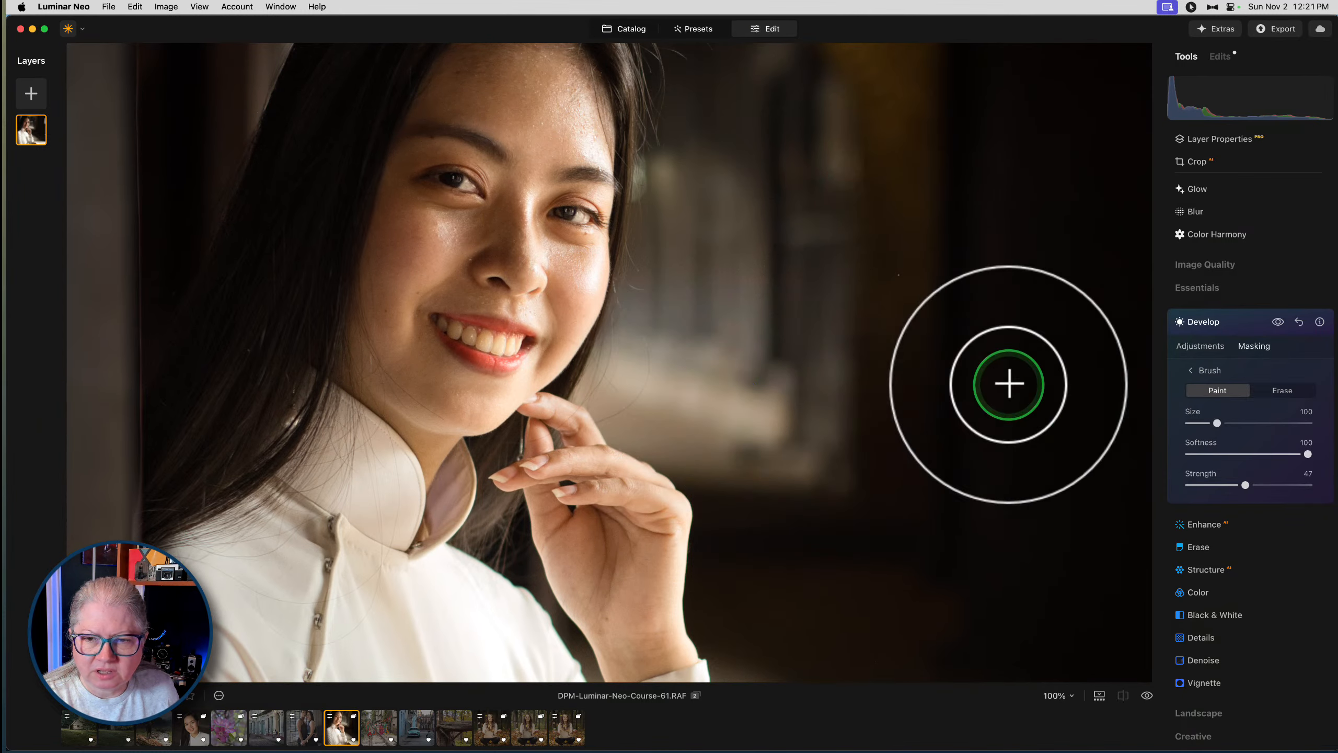
{"action": "left_click", "coordinate": [896, 366]}
{"action": "left_click", "coordinate": [1200, 348]}
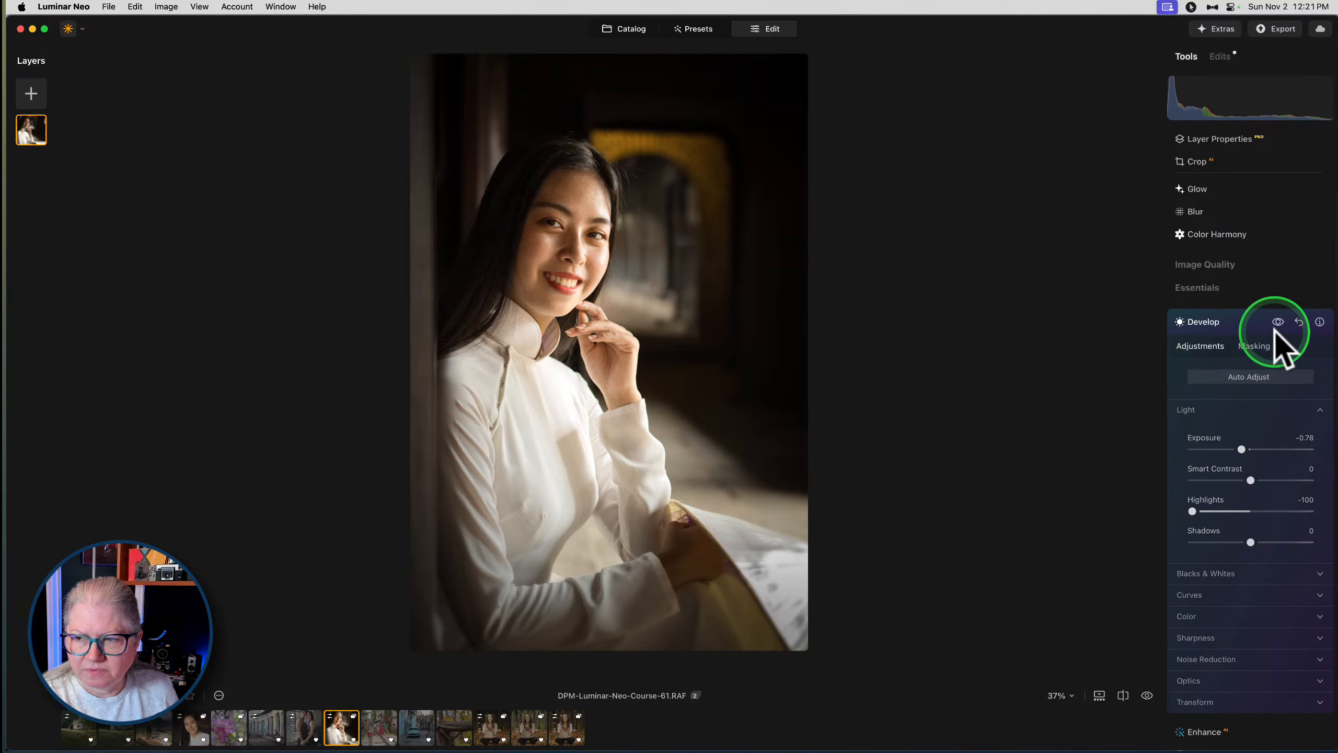
Compare the portrait with and without the Develop darkening of the background
{"action": "left_click_drag", "start_coordinate": [1278, 322], "coordinate": [1277, 323]}
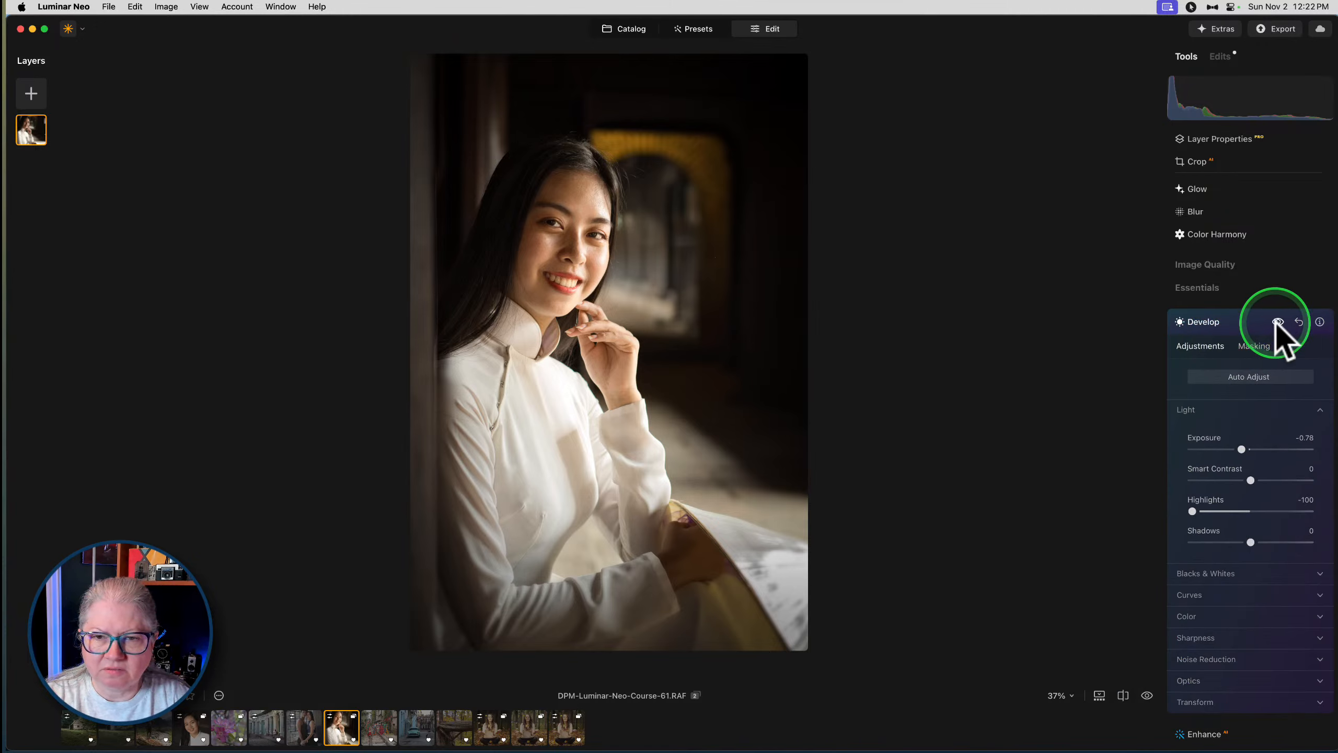
{"action": "left_click", "coordinate": [1277, 322]}
{"action": "left_click", "coordinate": [1277, 322]}
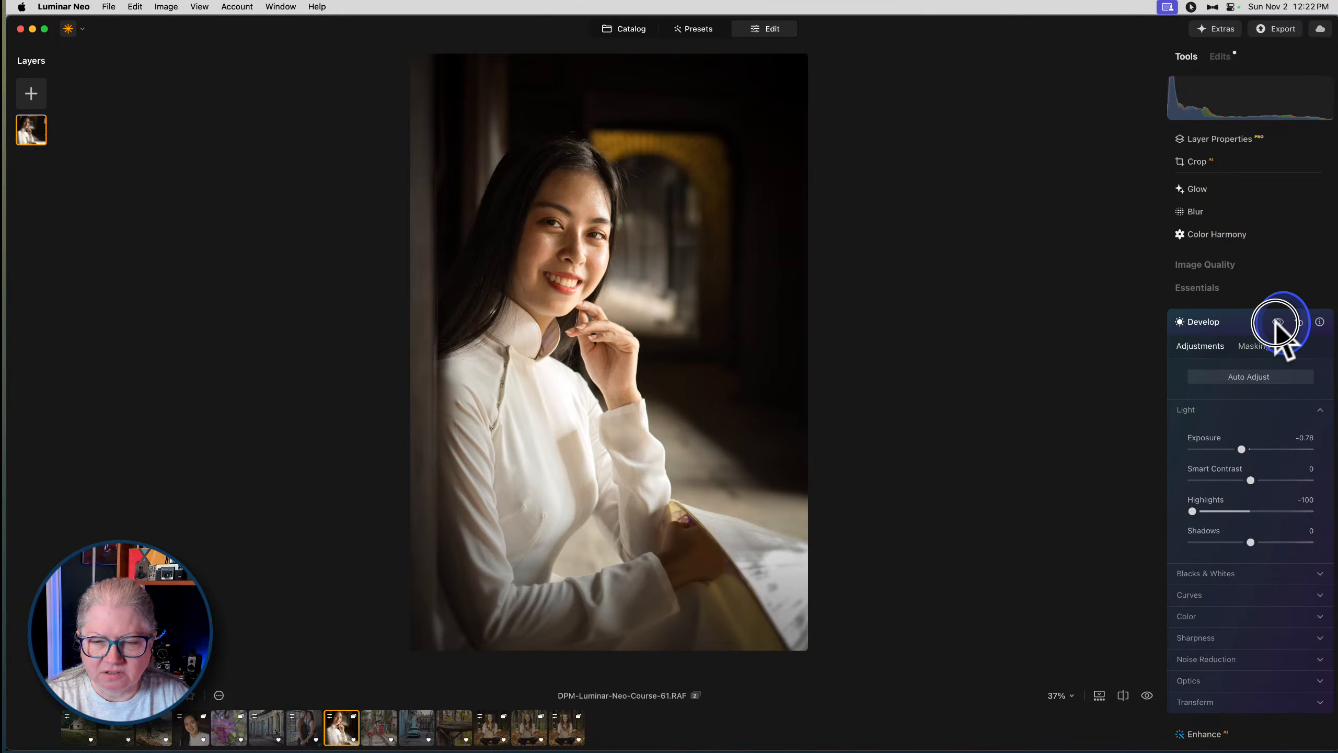
Brush the Develop darkening over the bright fabric beyond the woman's hand, with brush Strength at 33
{"action": "left_click", "coordinate": [1252, 349]}
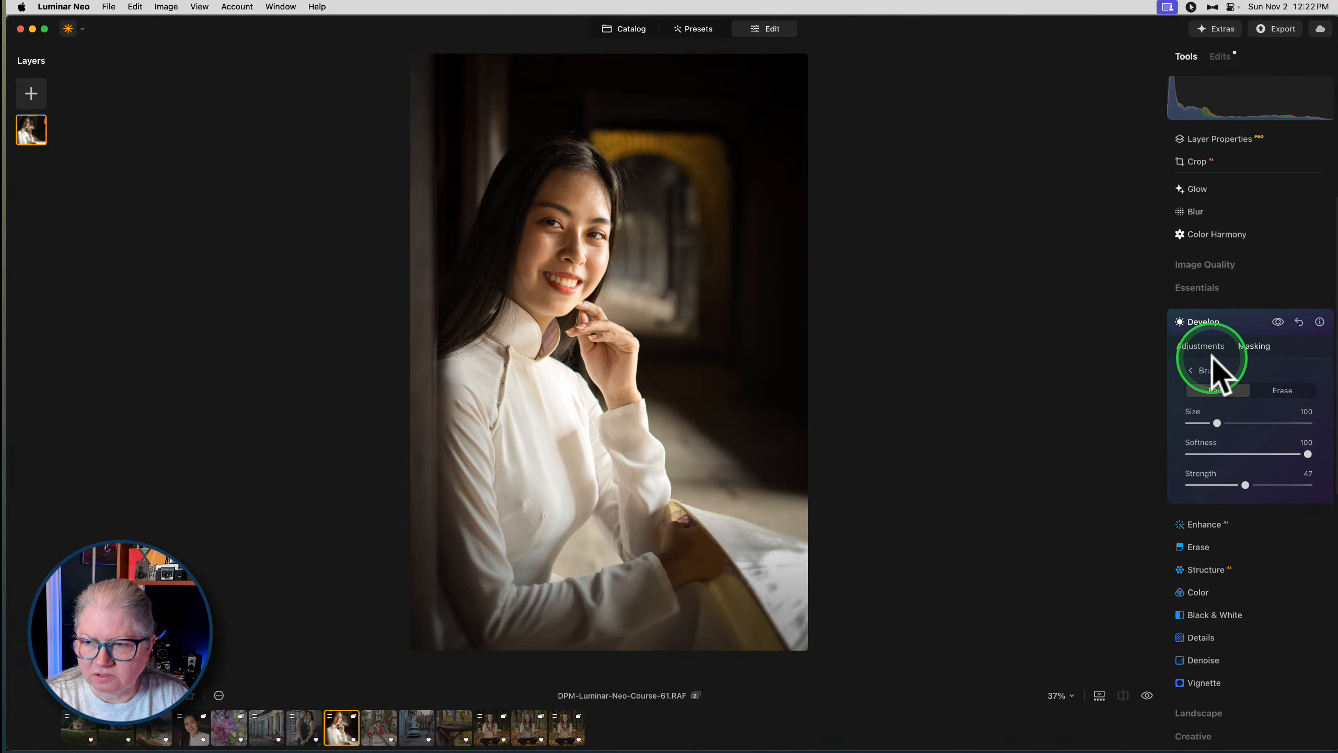
{"action": "left_click", "coordinate": [1222, 373]}
{"action": "left_click", "coordinate": [1246, 485]}
{"action": "left_click_drag", "start_coordinate": [1246, 485], "coordinate": [1229, 485]}
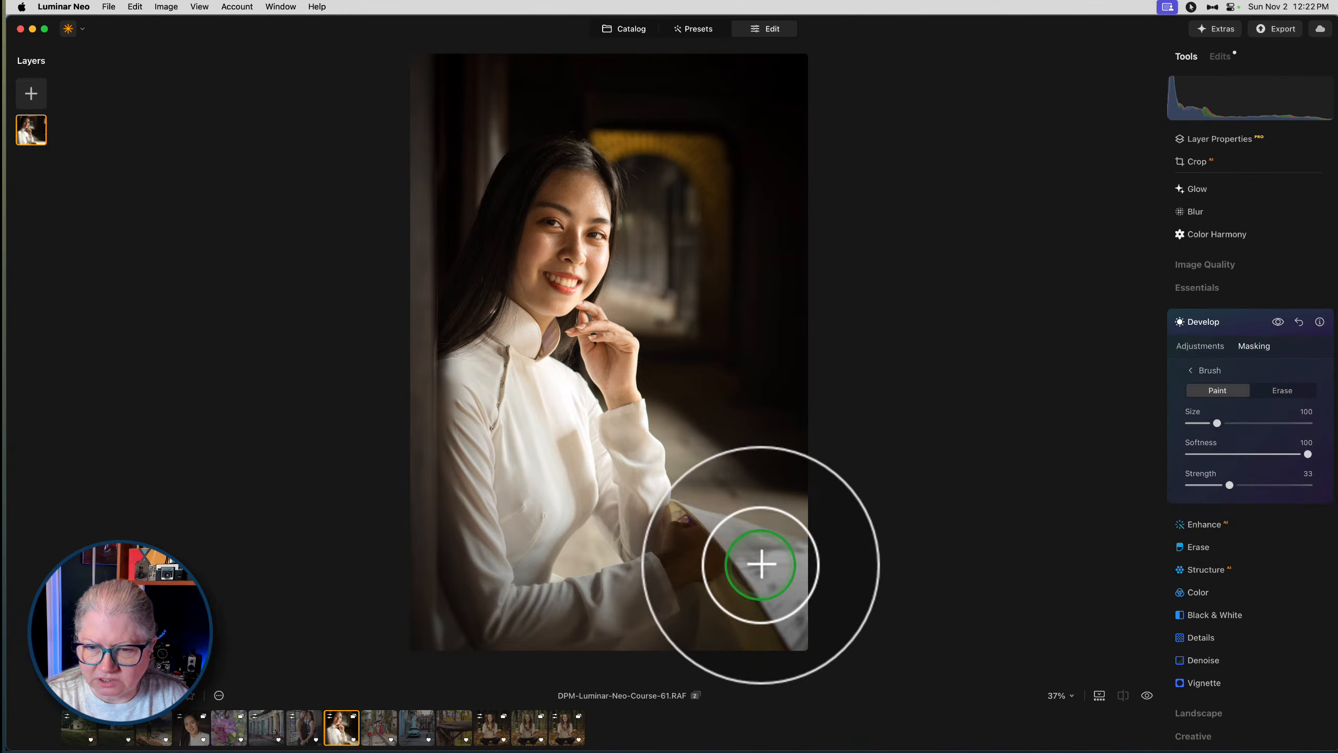
{"action": "mouse_move", "coordinate": [762, 561]}
{"action": "left_mouse_down"}
{"action": "mouse_move", "coordinate": [804, 586]}
{"action": "mouse_move", "coordinate": [803, 639]}
{"action": "mouse_move", "coordinate": [788, 558]}
{"action": "mouse_move", "coordinate": [745, 563]}
{"action": "mouse_move", "coordinate": [737, 572]}
{"action": "mouse_move", "coordinate": [780, 614]}
{"action": "mouse_move", "coordinate": [798, 572]}
{"action": "mouse_move", "coordinate": [800, 588]}
{"action": "mouse_move", "coordinate": [752, 576]}
{"action": "mouse_move", "coordinate": [932, 648]}
{"action": "left_mouse_up"}
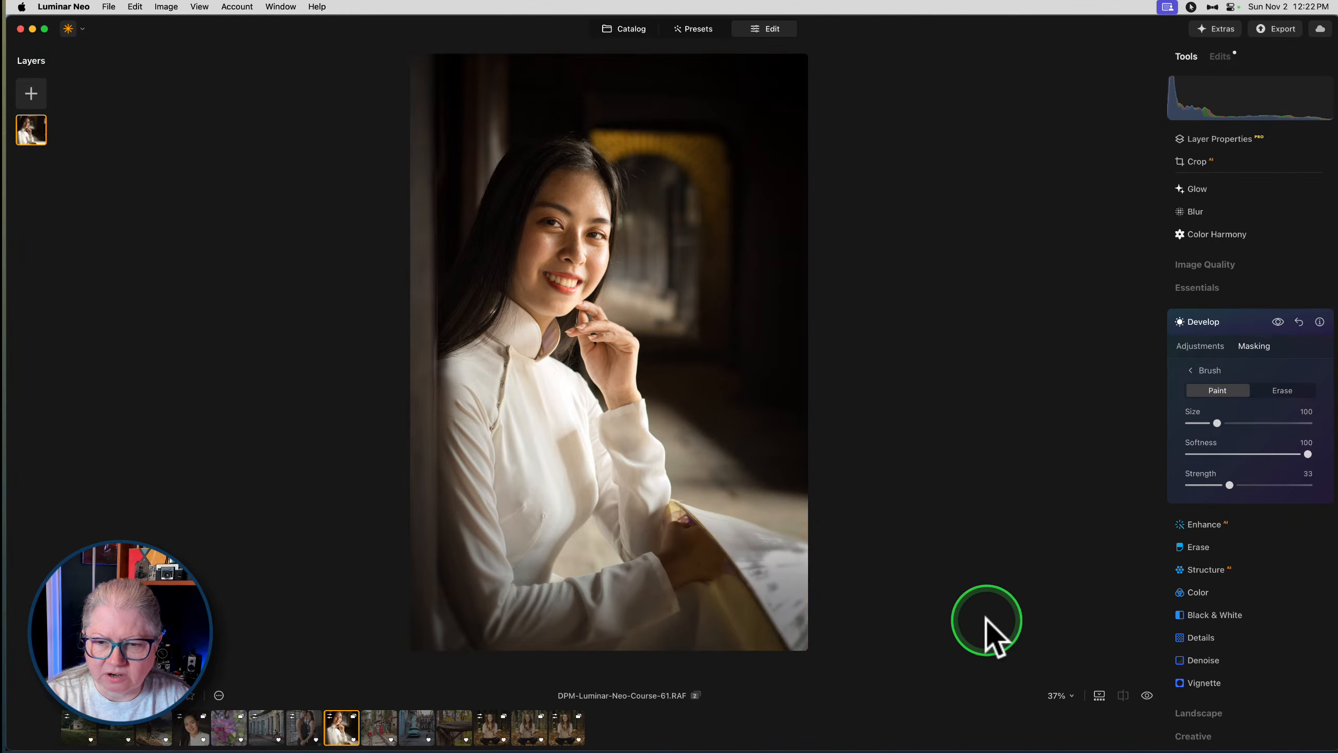
Close the Develop settings and compare the edited portrait with the original
{"action": "left_click", "coordinate": [1235, 322]}
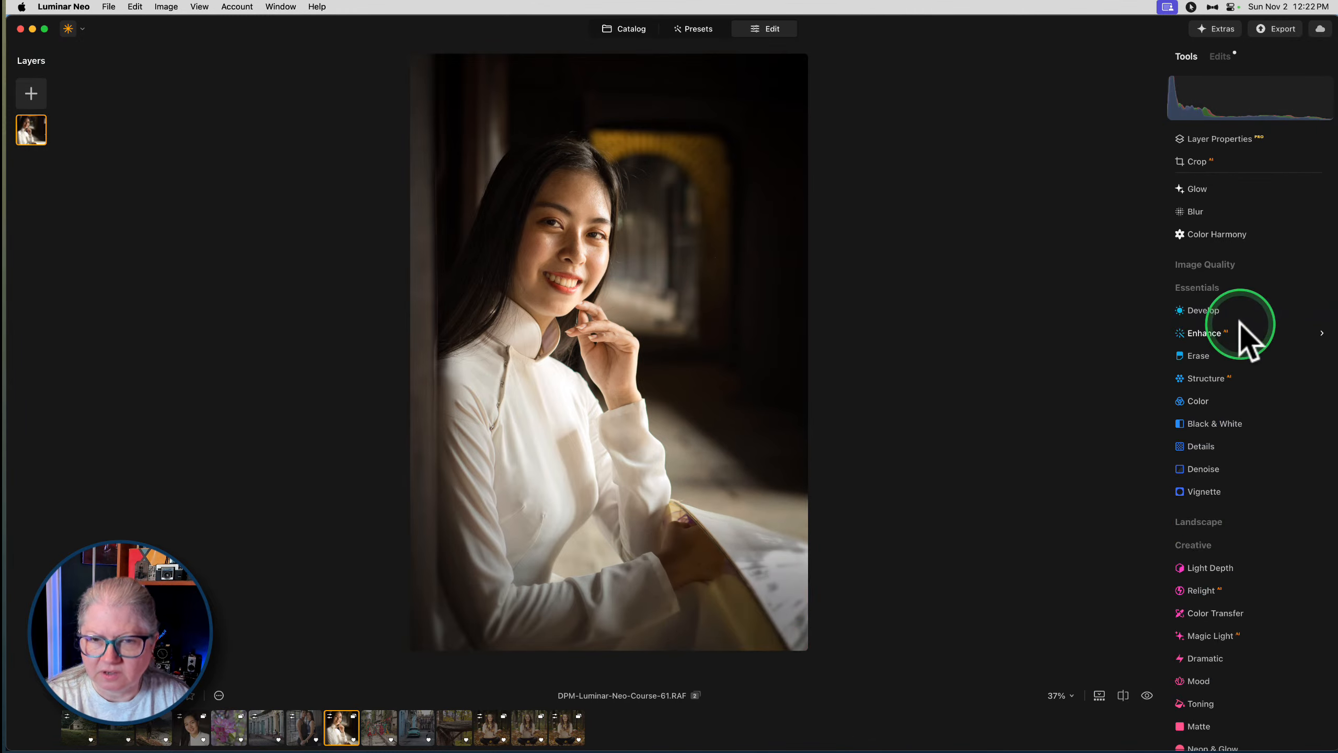
{"action": "key", "text": "backslash"}
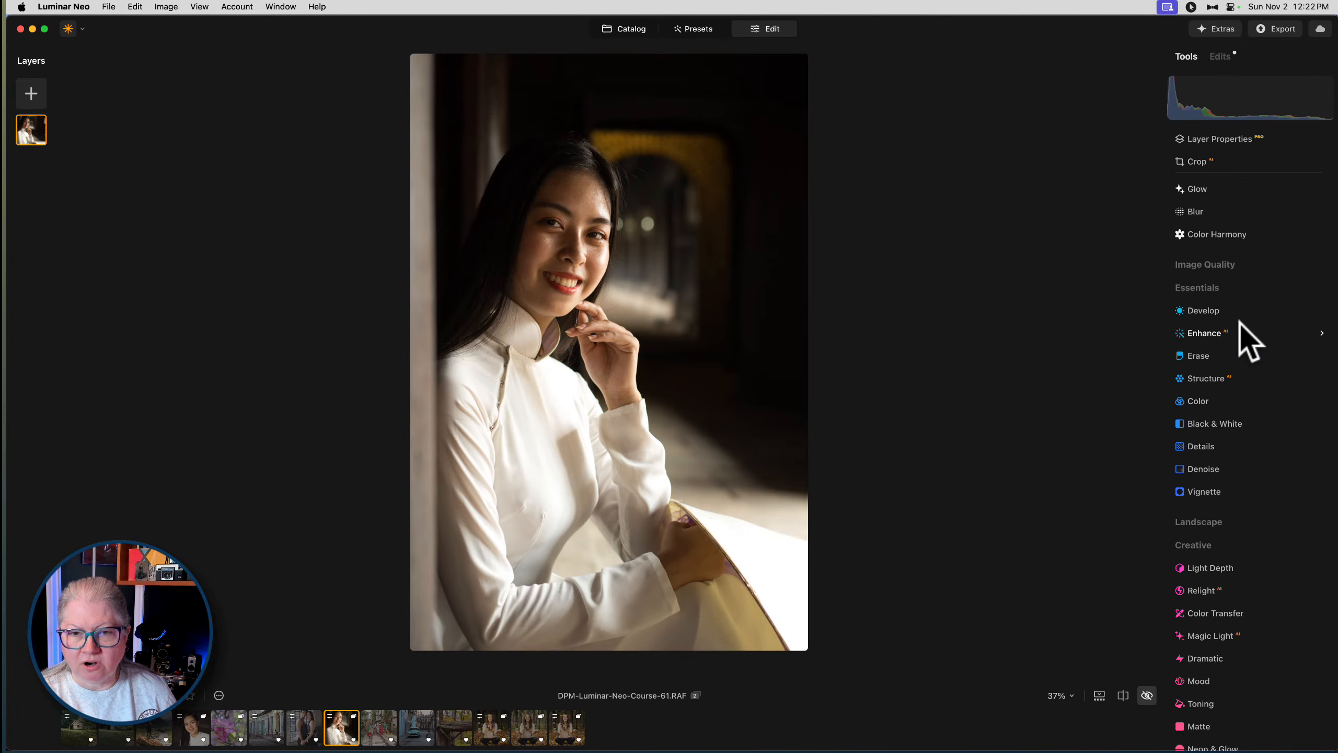
{"action": "key", "text": "backslash"}
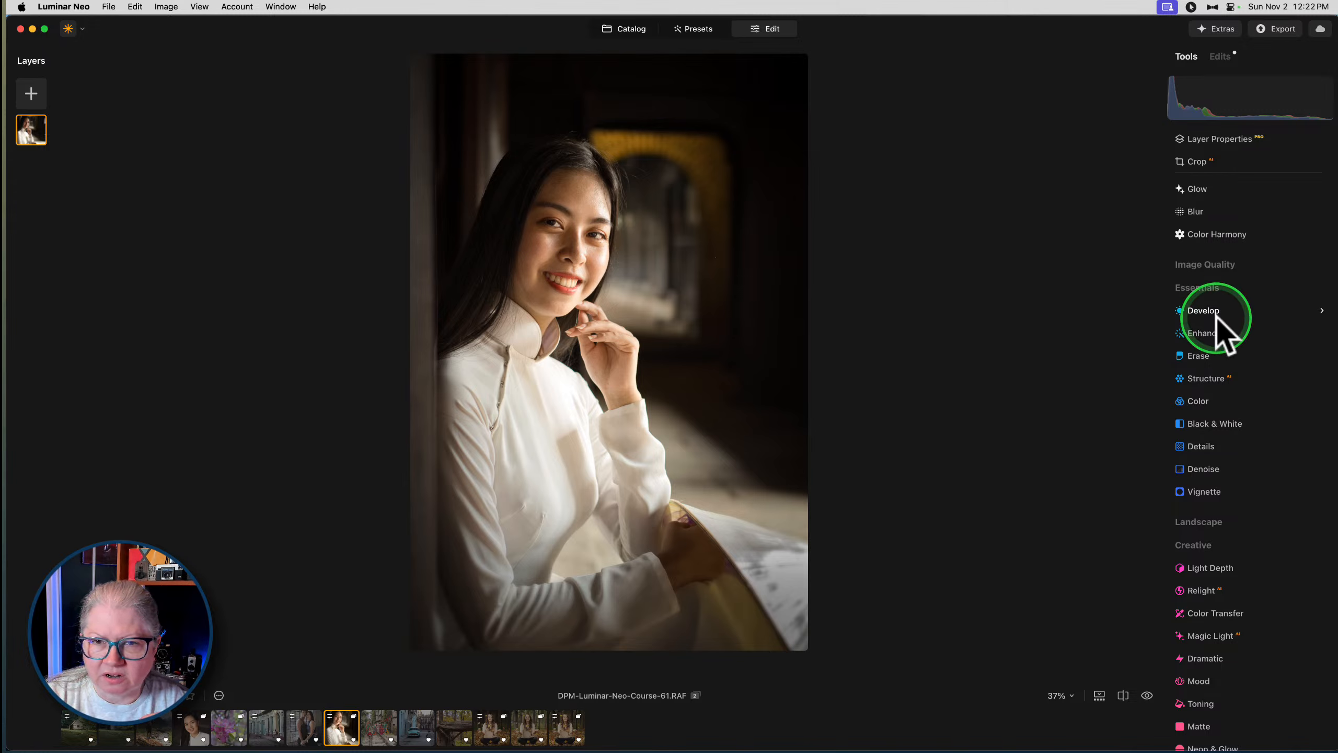
Reopen the existing Develop edit's mask and brush the darkening over the woman's white dress at Size 120, Softness 100 and Strength 22
{"action": "left_click", "coordinate": [1219, 56]}
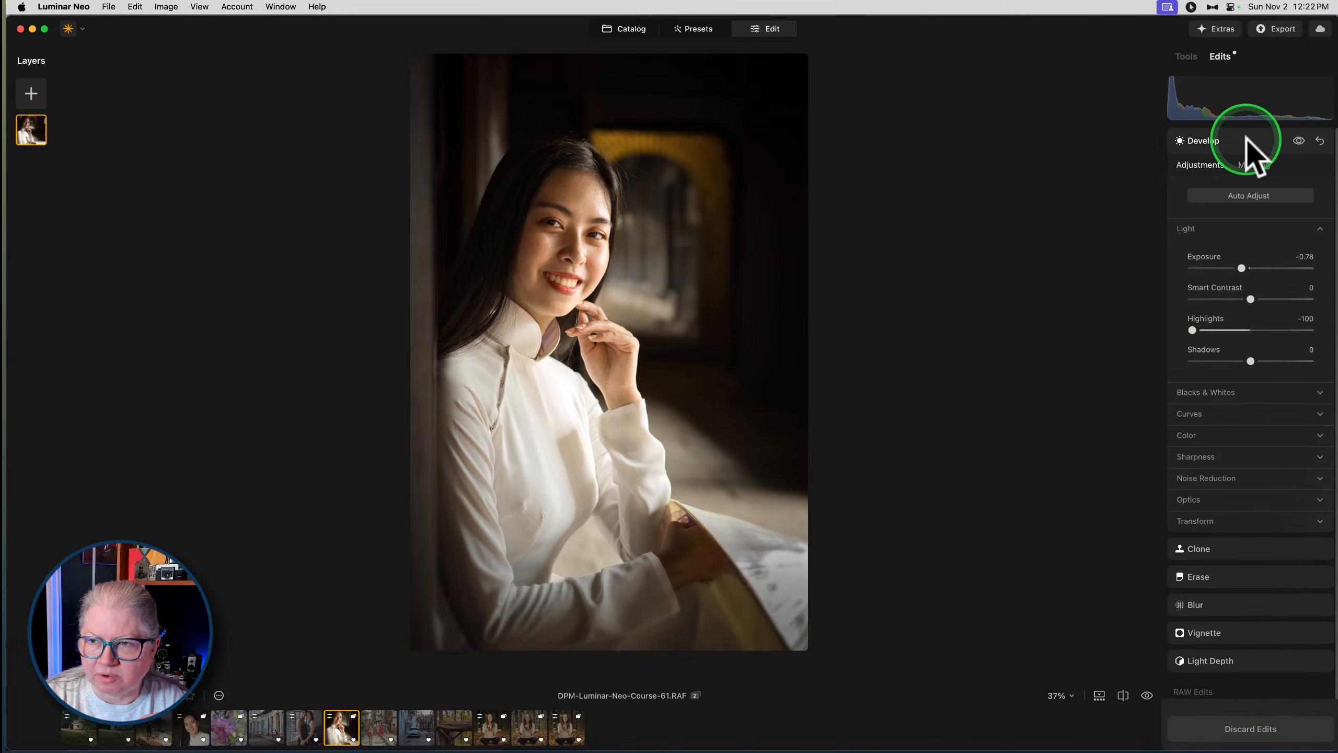
{"action": "left_click", "coordinate": [1254, 165]}
{"action": "left_click", "coordinate": [1203, 196]}
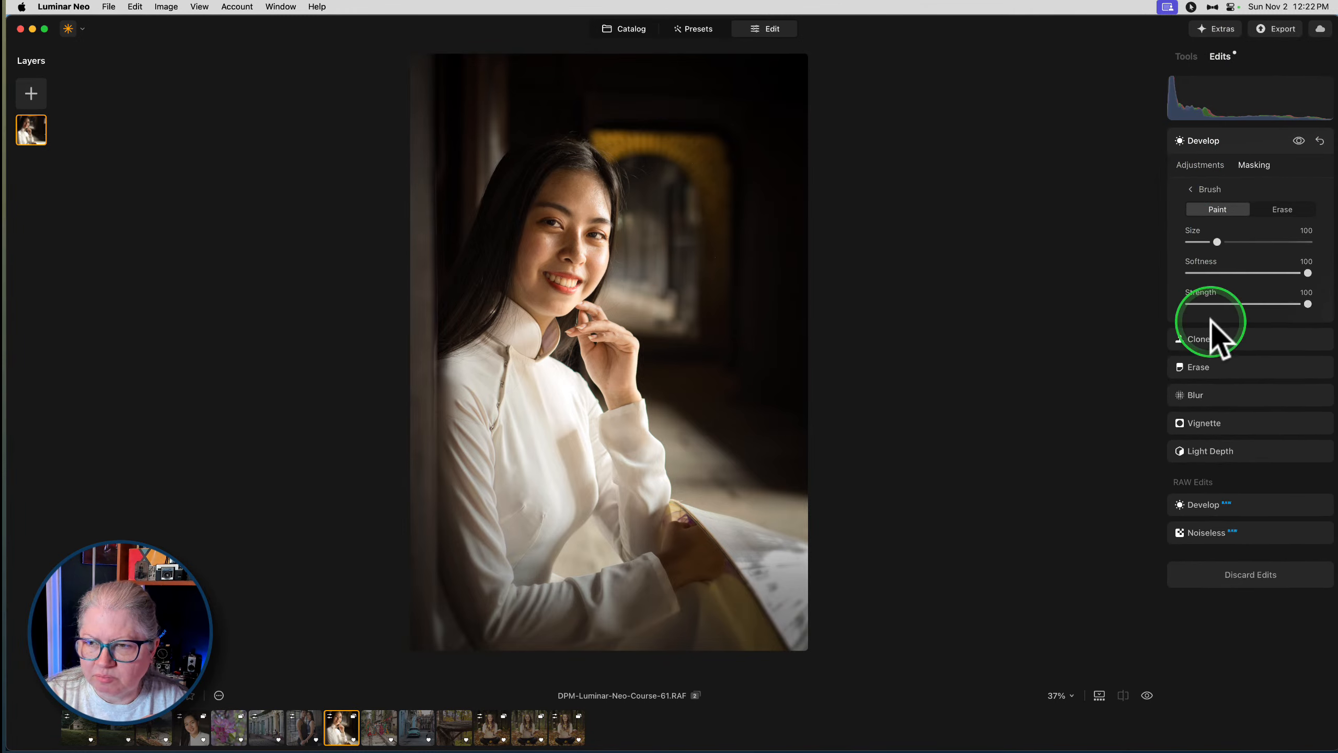
{"action": "left_click", "coordinate": [1209, 303]}
{"action": "left_click_drag", "start_coordinate": [1209, 298], "coordinate": [1215, 300]}
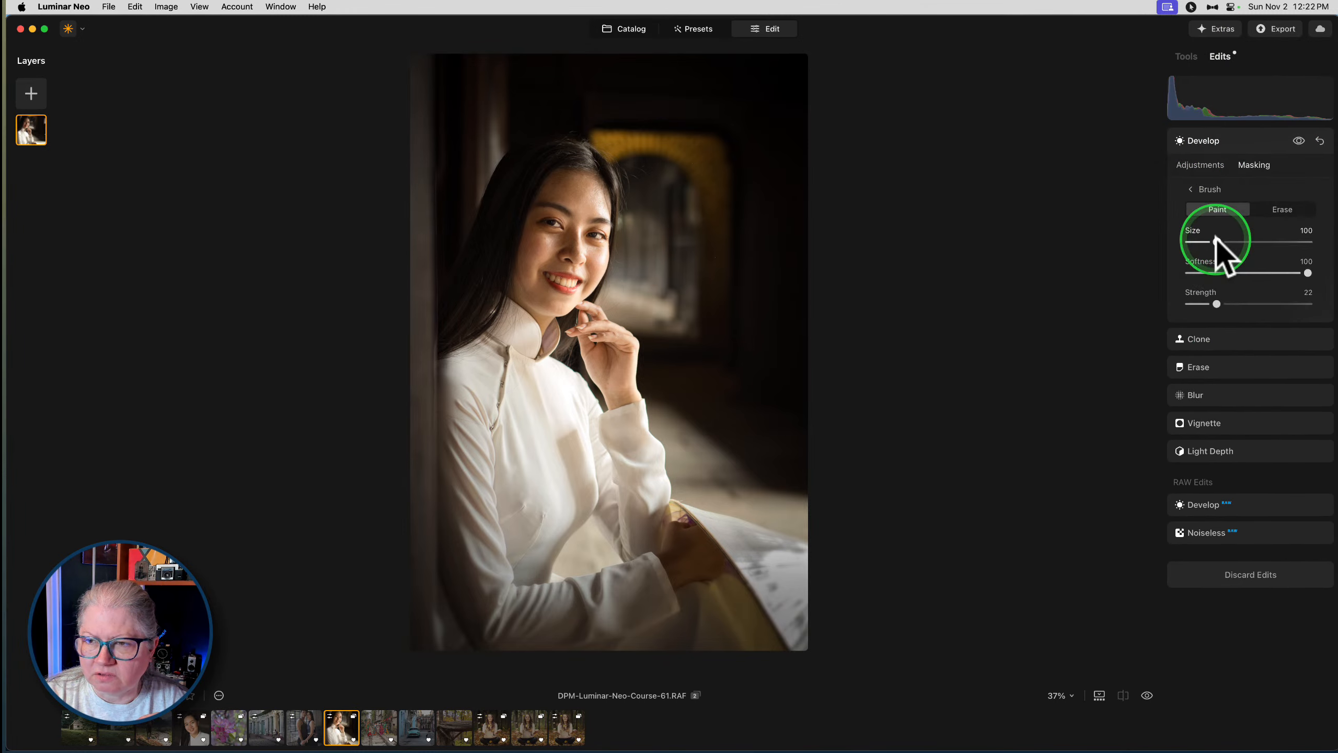
{"action": "left_click_drag", "start_coordinate": [1217, 240], "coordinate": [1221, 239]}
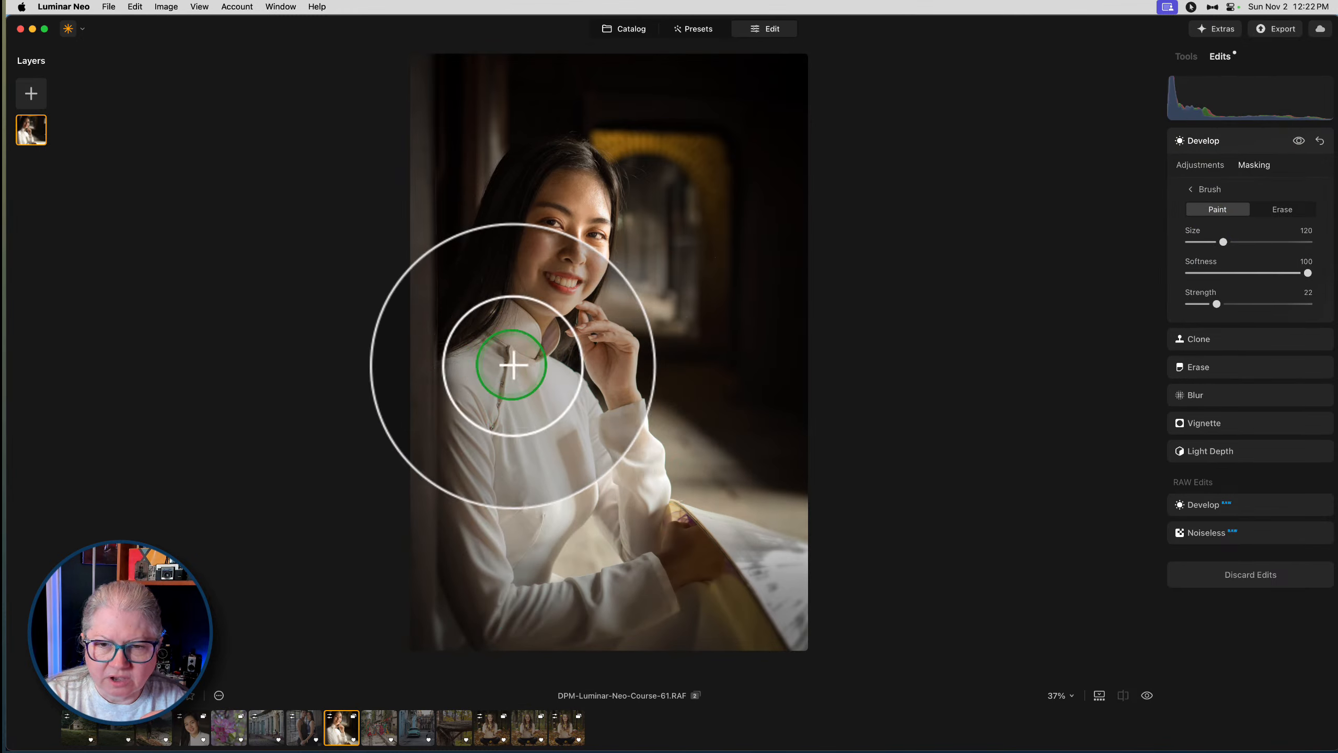
{"action": "mouse_move", "coordinate": [536, 375]}
{"action": "left_mouse_down"}
{"action": "mouse_move", "coordinate": [561, 382]}
{"action": "mouse_move", "coordinate": [577, 478]}
{"action": "mouse_move", "coordinate": [577, 437]}
{"action": "mouse_move", "coordinate": [517, 594]}
{"action": "mouse_move", "coordinate": [489, 379]}
{"action": "mouse_move", "coordinate": [612, 463]}
{"action": "mouse_move", "coordinate": [621, 418]}
{"action": "mouse_move", "coordinate": [552, 577]}
{"action": "mouse_move", "coordinate": [665, 520]}
{"action": "mouse_move", "coordinate": [597, 425]}
{"action": "mouse_move", "coordinate": [492, 359]}
{"action": "mouse_move", "coordinate": [460, 598]}
{"action": "mouse_move", "coordinate": [607, 544]}
{"action": "mouse_move", "coordinate": [515, 553]}
{"action": "mouse_move", "coordinate": [574, 549]}
{"action": "mouse_move", "coordinate": [547, 379]}
{"action": "mouse_move", "coordinate": [574, 469]}
{"action": "mouse_move", "coordinate": [511, 574]}
{"action": "mouse_move", "coordinate": [527, 606]}
{"action": "left_mouse_up"}
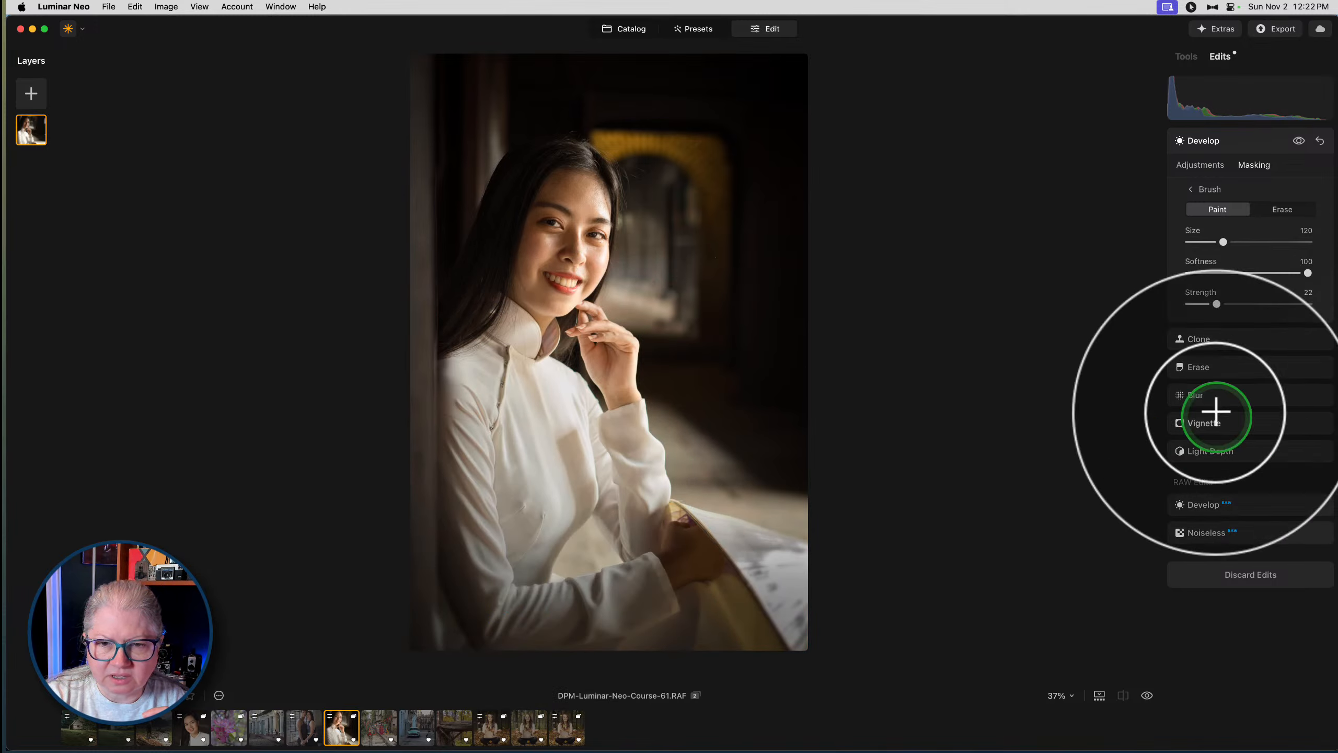
Compare the portrait with the Develop edit off and on, and return to the full tool list
{"action": "left_click", "coordinate": [1200, 166]}
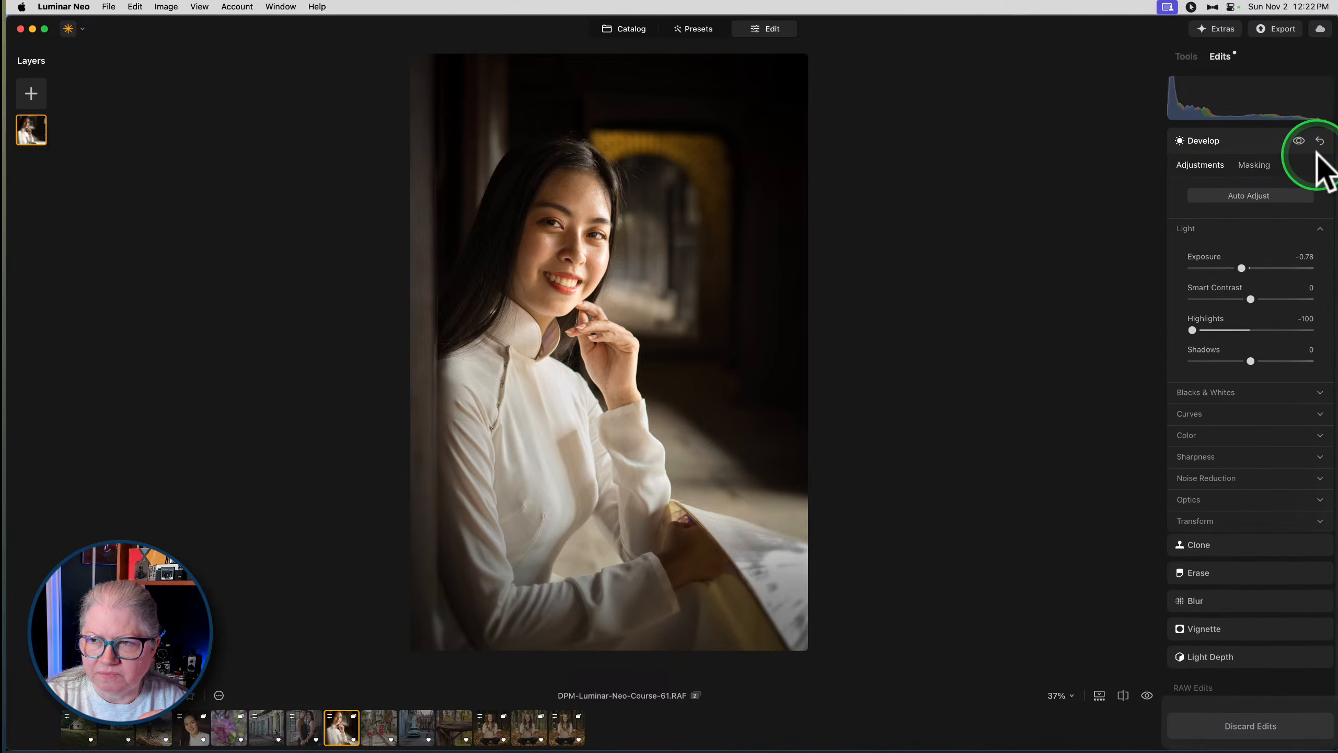
{"action": "left_click", "coordinate": [1299, 141]}
{"action": "left_click", "coordinate": [1298, 141]}
{"action": "left_click", "coordinate": [1299, 141]}
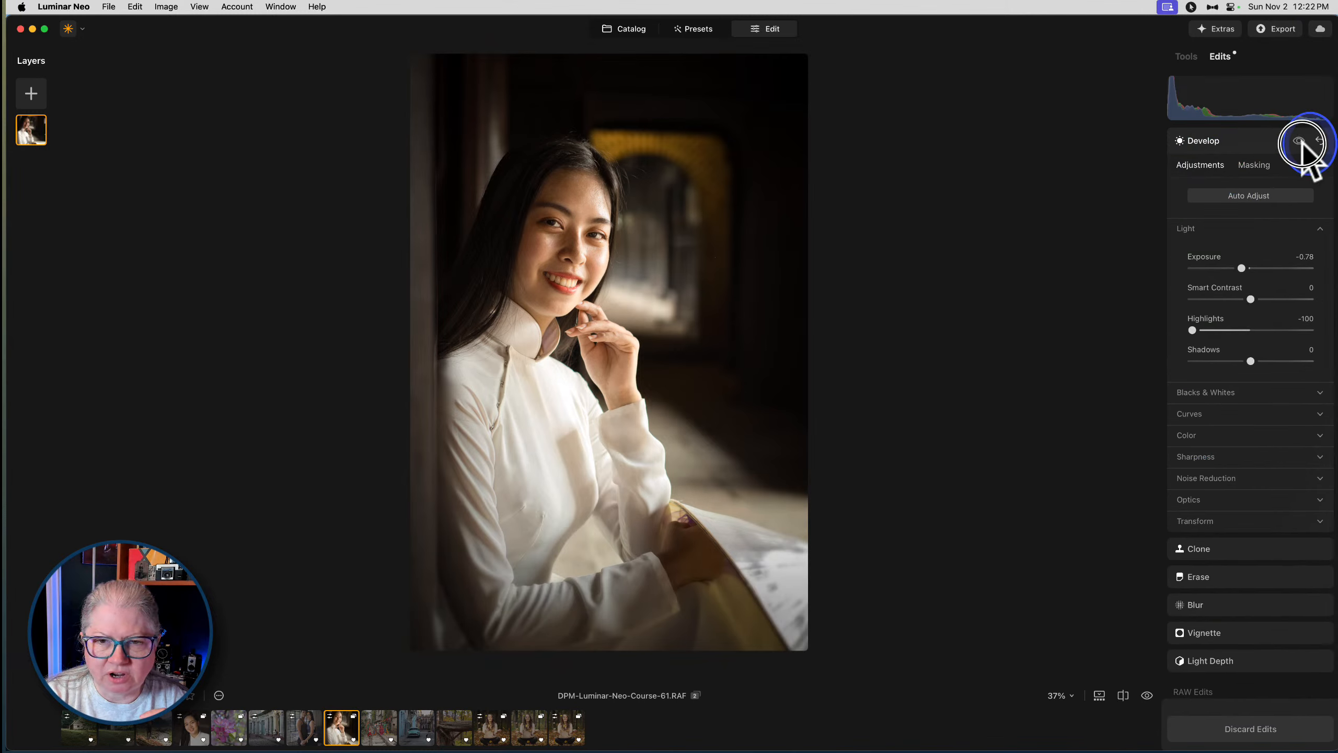
{"action": "left_click", "coordinate": [1298, 141]}
{"action": "left_click", "coordinate": [1299, 141]}
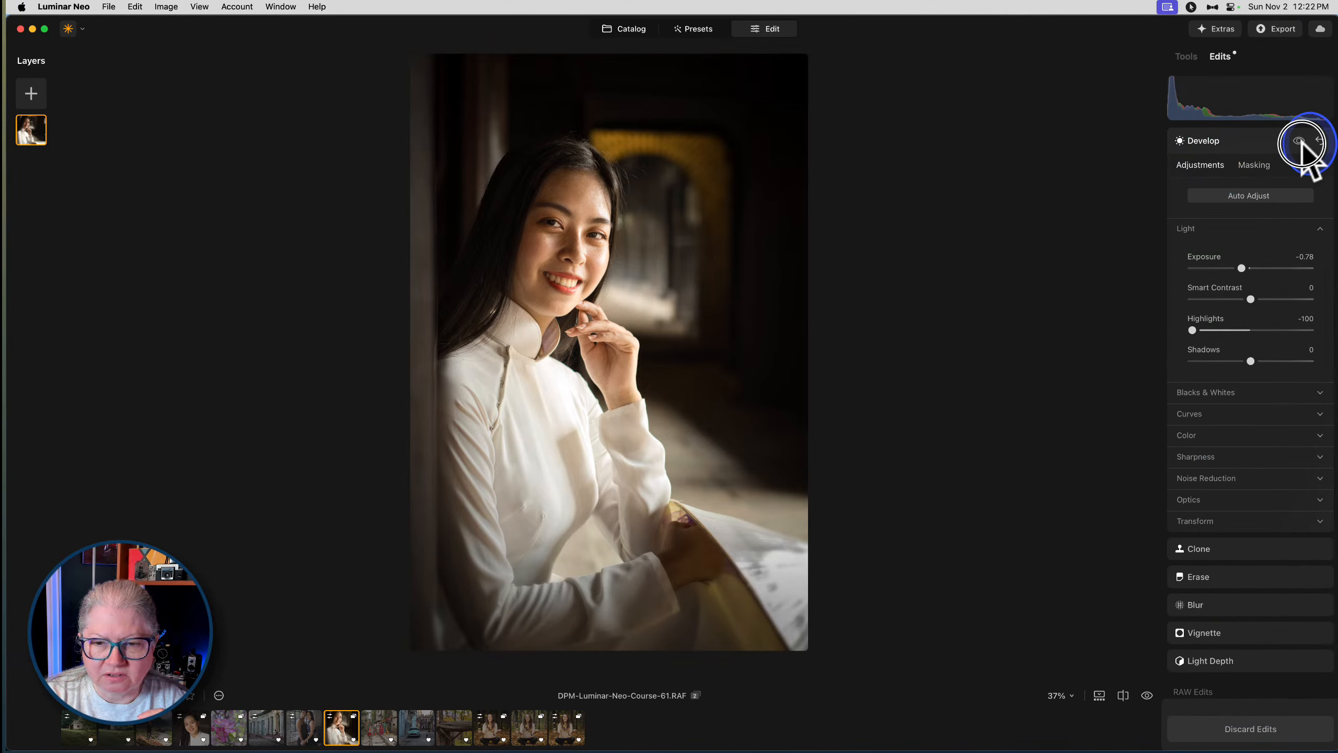
{"action": "left_click", "coordinate": [1299, 141]}
{"action": "left_click", "coordinate": [1186, 57]}
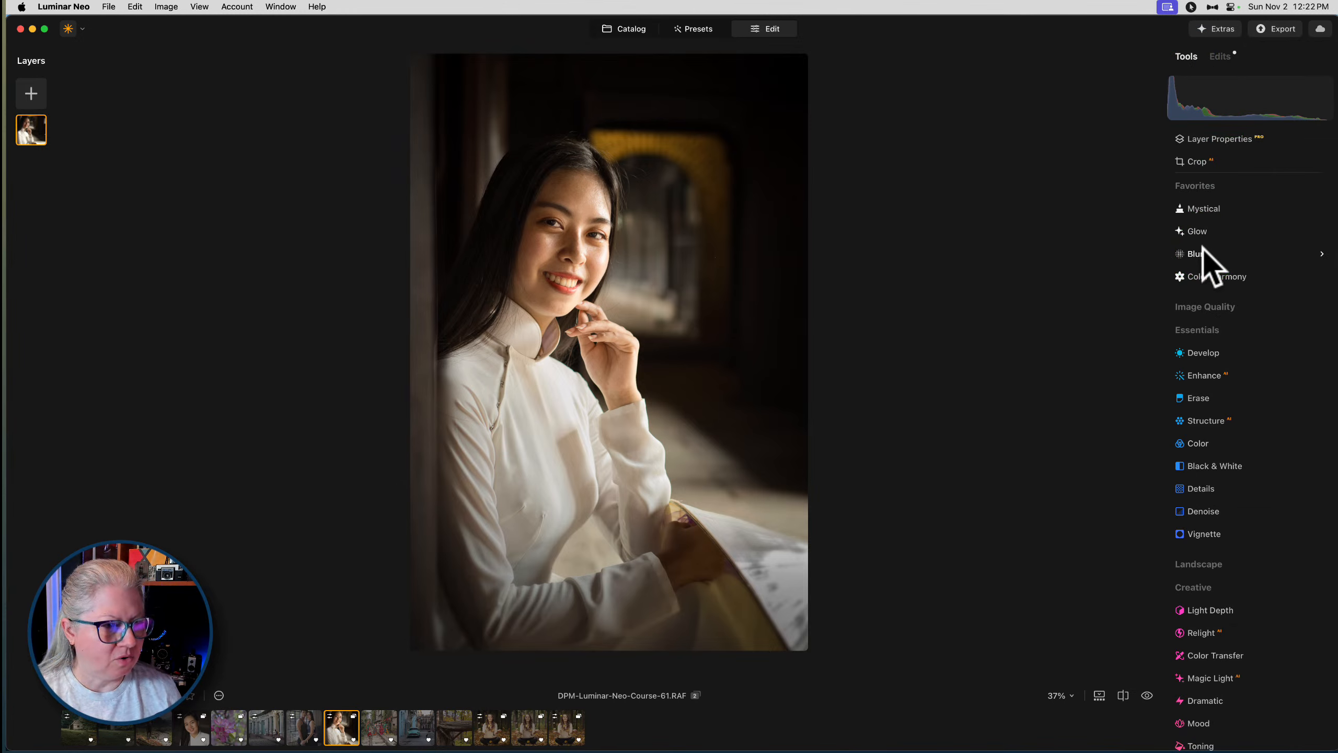
{"action": "left_click", "coordinate": [1203, 248]}
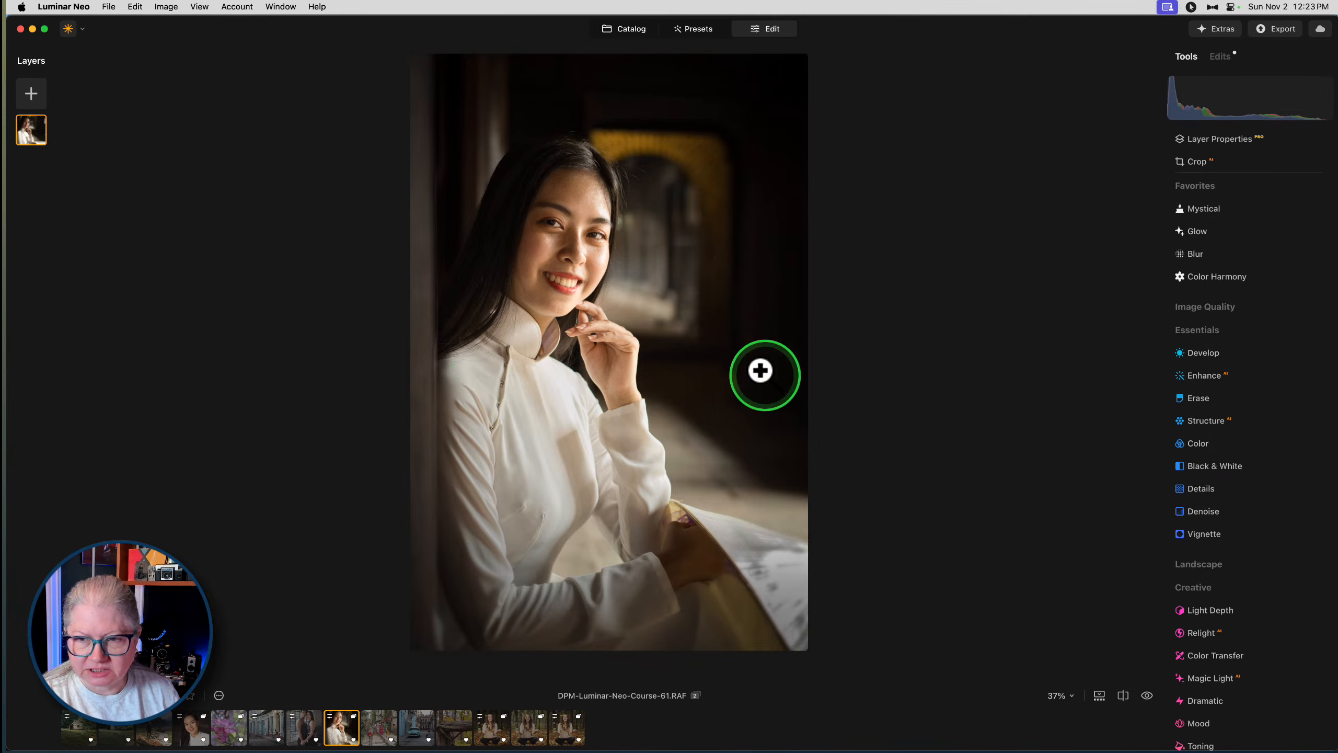
Open the fallen tree photo from the catalog and examine the chipmunk on the trunk at 100%
{"action": "key", "text": "g"}
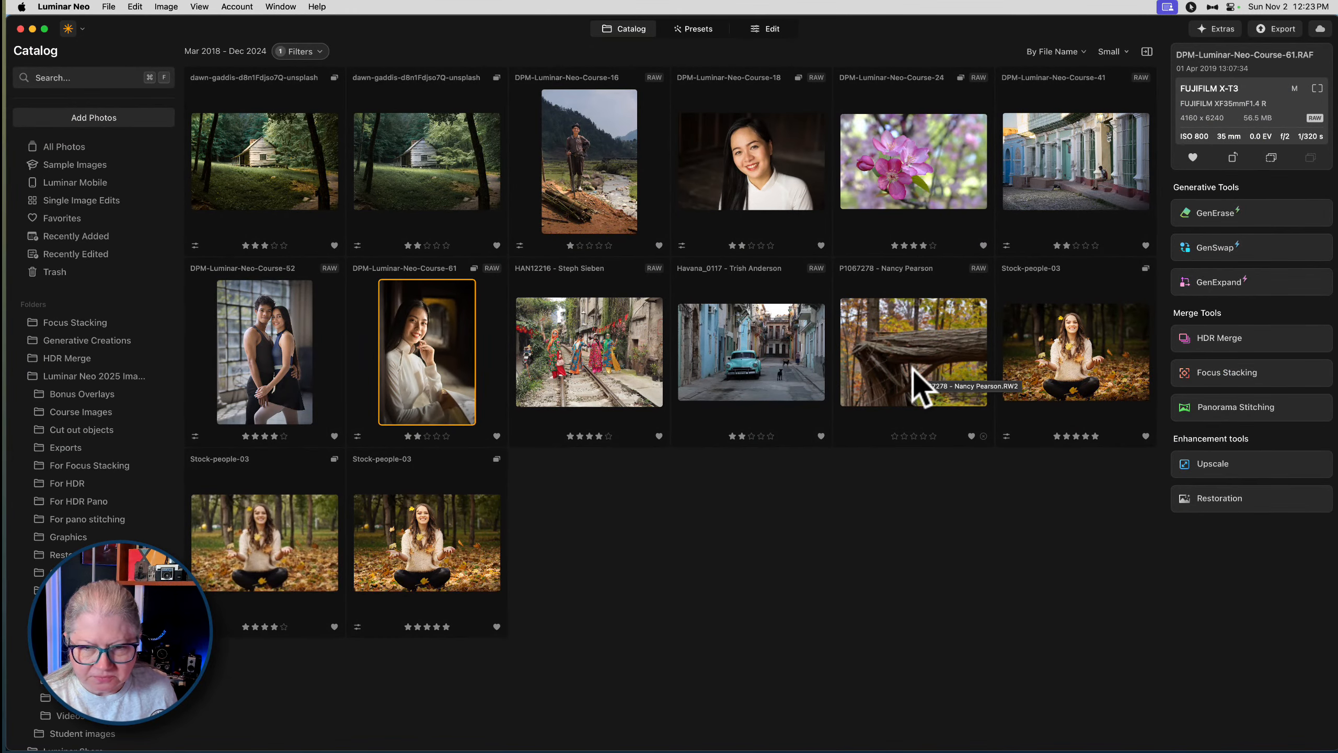
{"action": "double_click", "coordinate": [913, 373]}
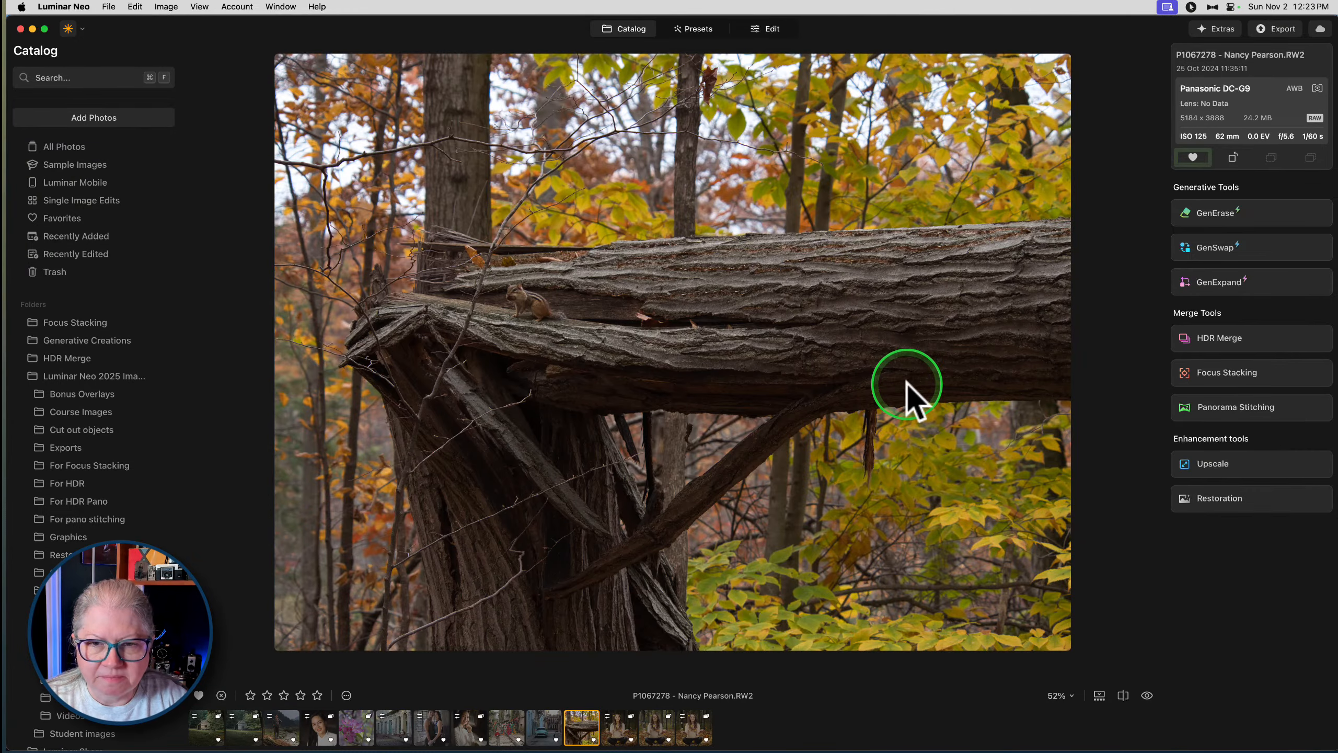
{"action": "left_click", "coordinate": [514, 319]}
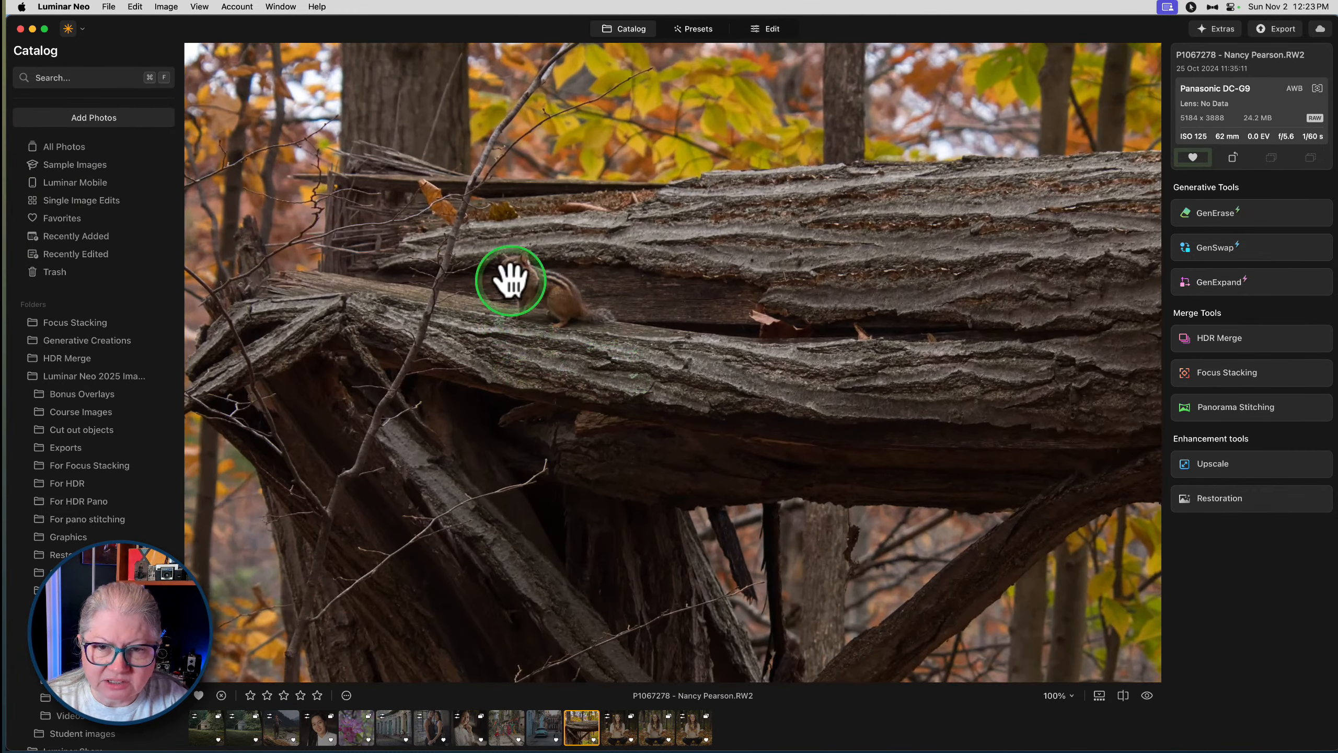
{"action": "left_click", "coordinate": [477, 390]}
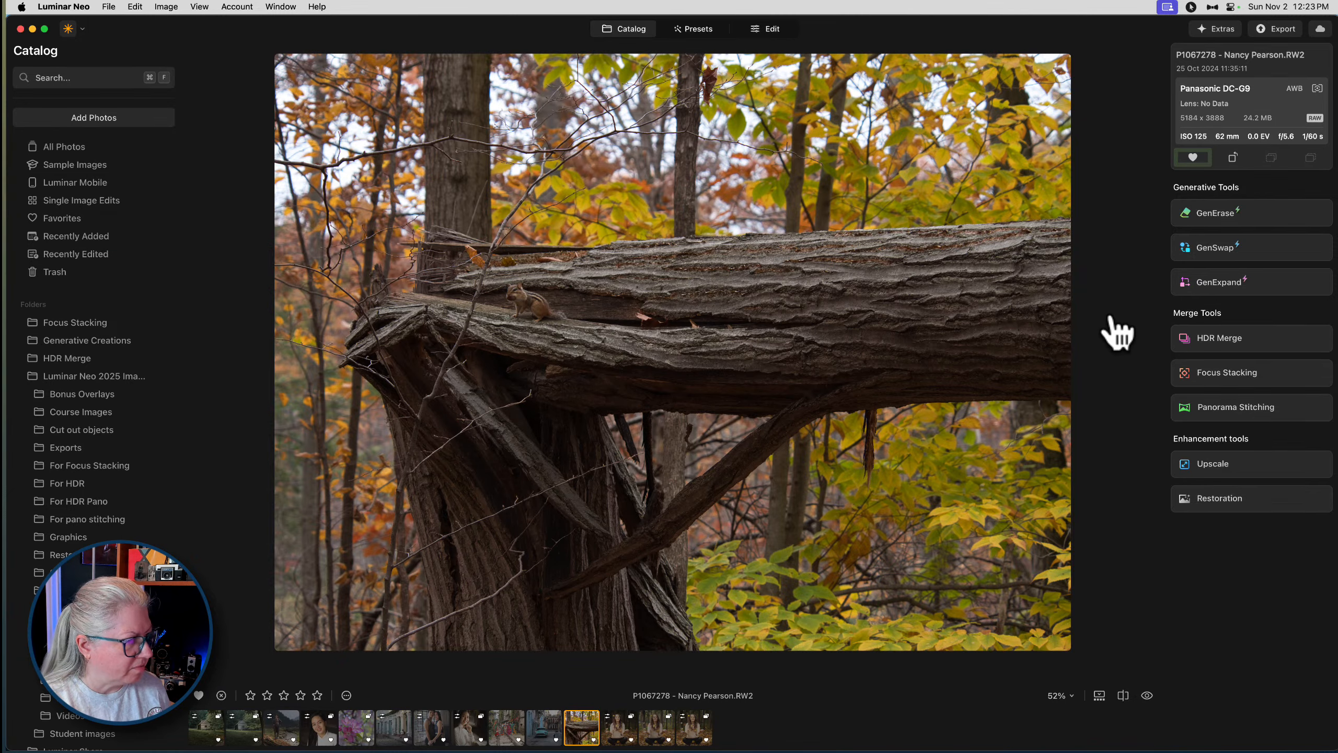
Switch to Lightroom Classic and create a virtual copy of the moose photo in the Develop module
{"action": "key", "text": "super+Tab"}
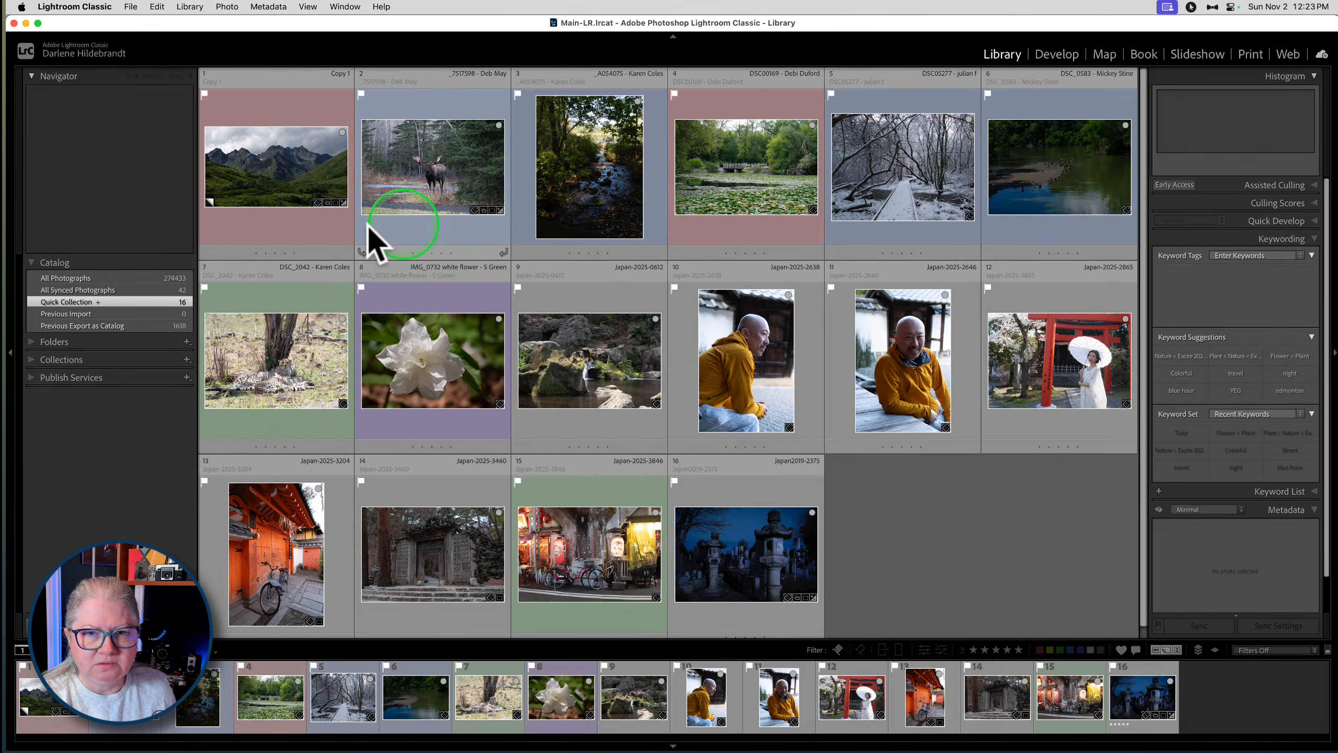
{"action": "double_click", "coordinate": [302, 203]}
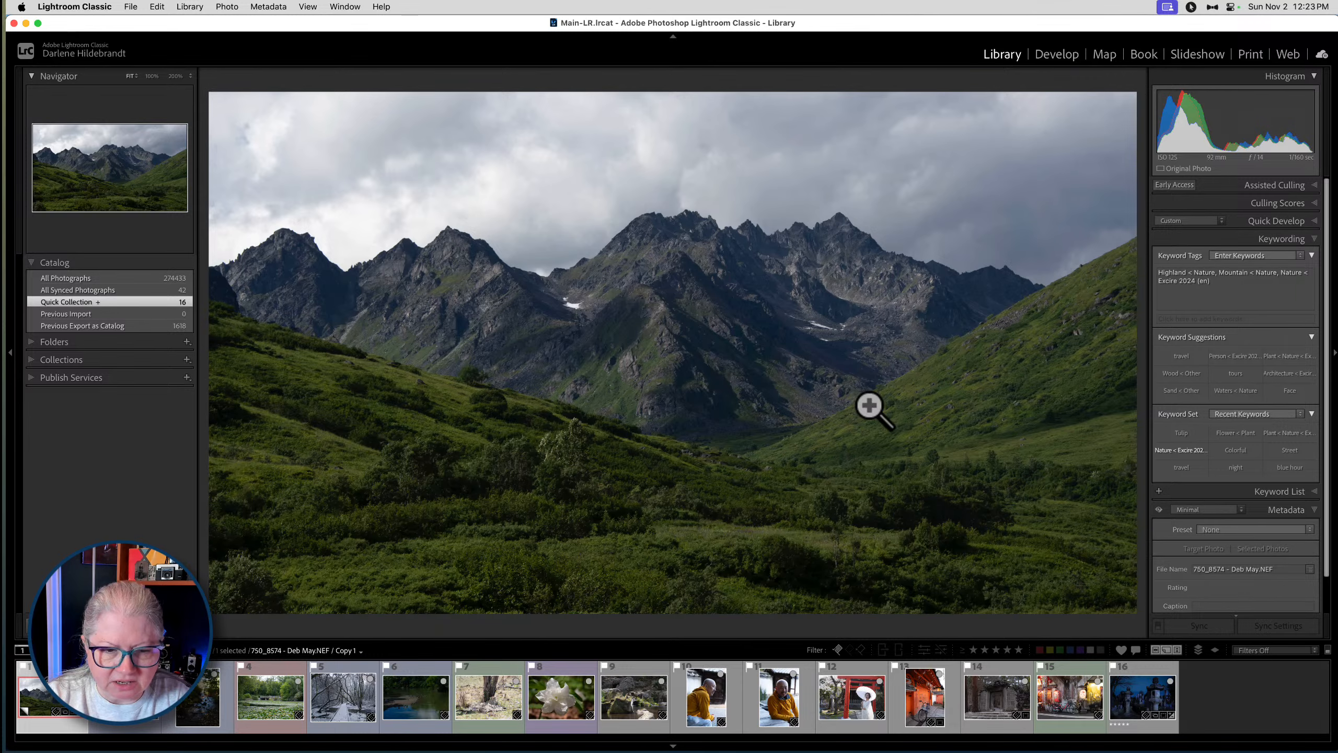
{"action": "key", "text": "Right"}
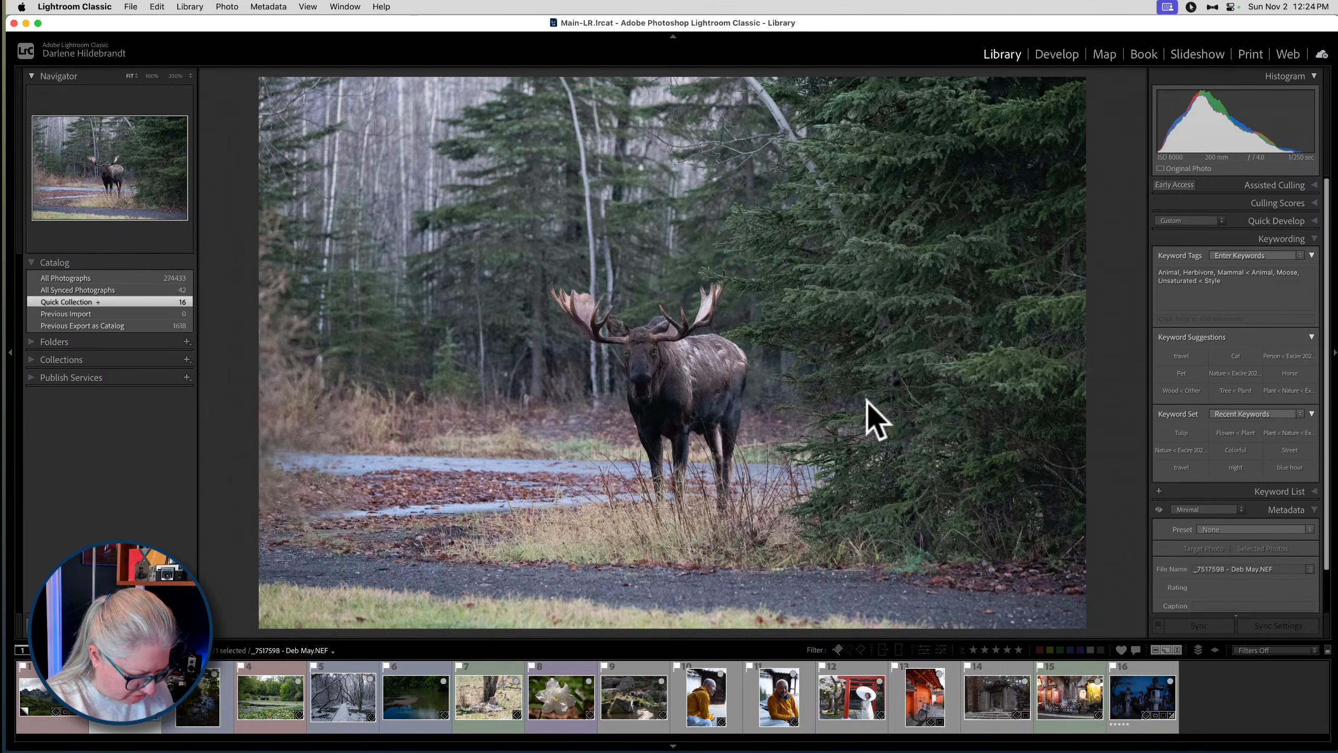
{"action": "key", "text": "d"}
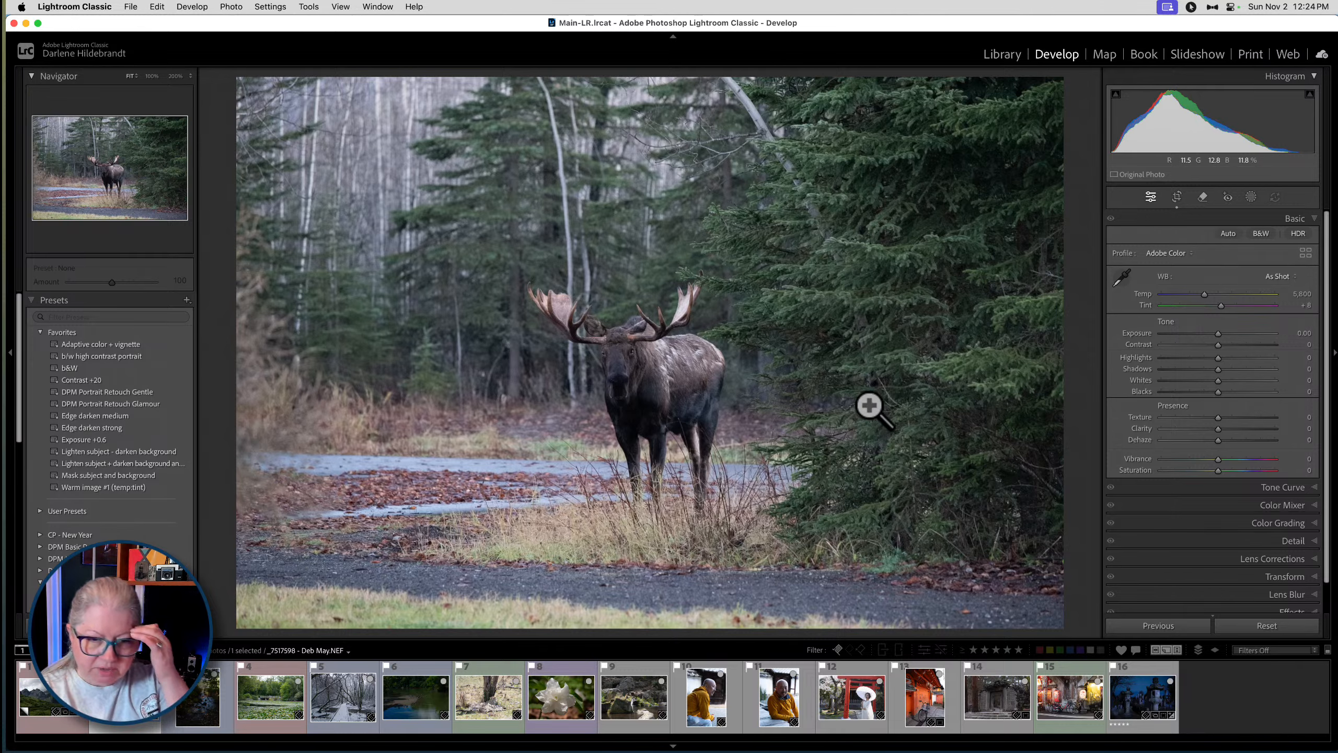
{"action": "key", "text": "super+apostrophe"}
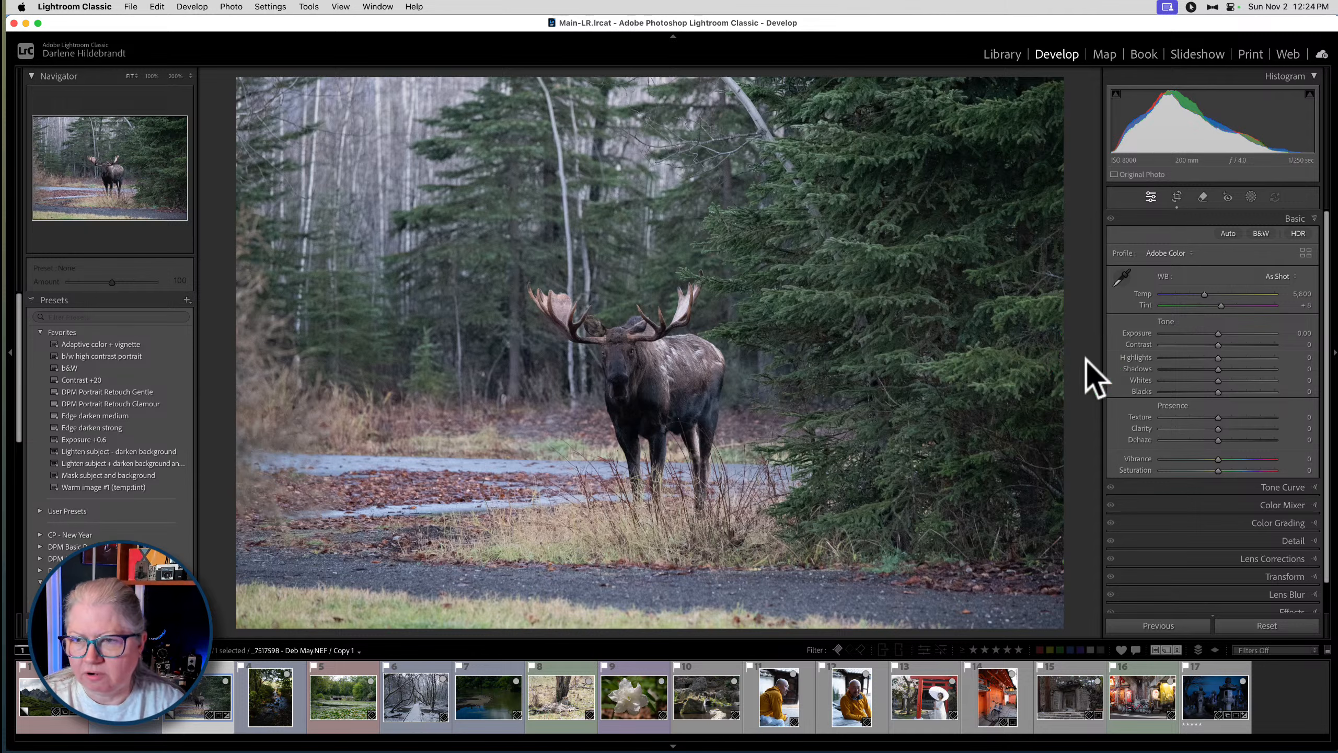
Browse the Camera Matching profiles and try Camera Landscape on the moose photo
{"action": "left_click", "coordinate": [1306, 253]}
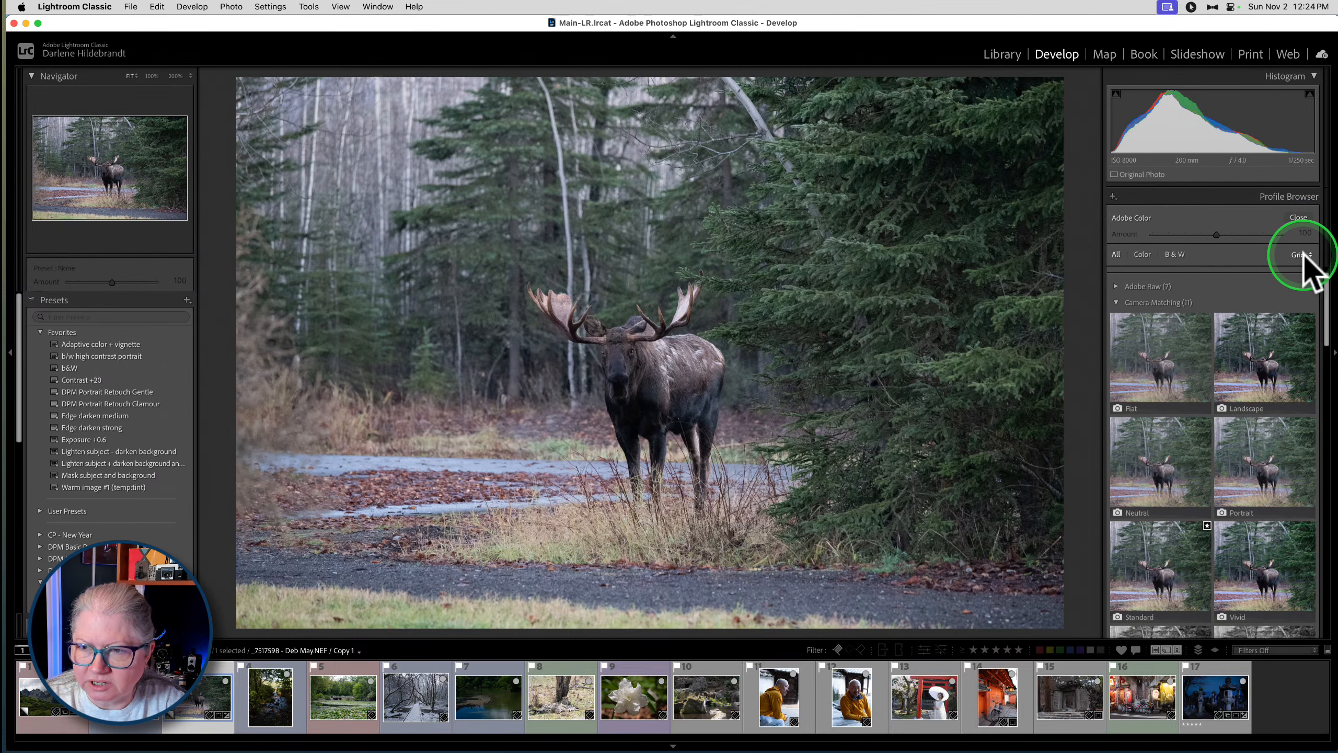
{"action": "left_click", "coordinate": [1114, 302]}
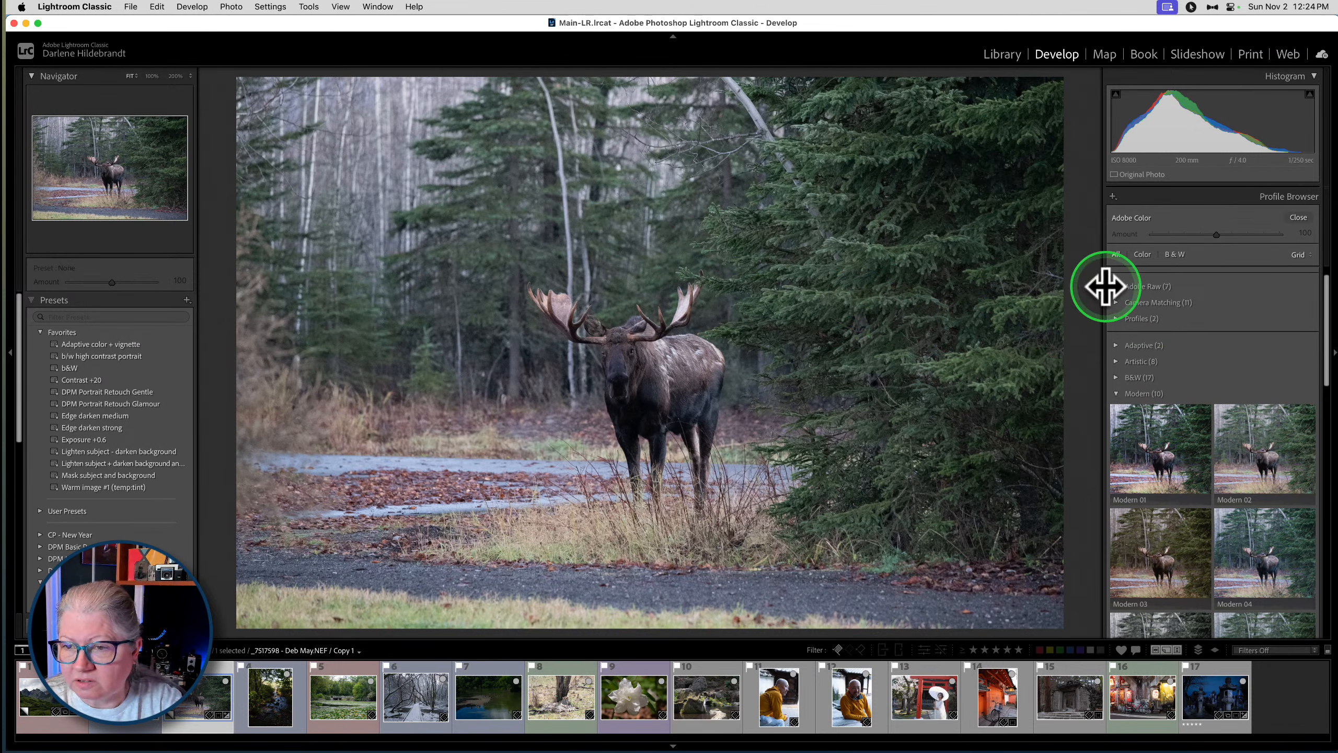
{"action": "left_click", "coordinate": [1116, 303]}
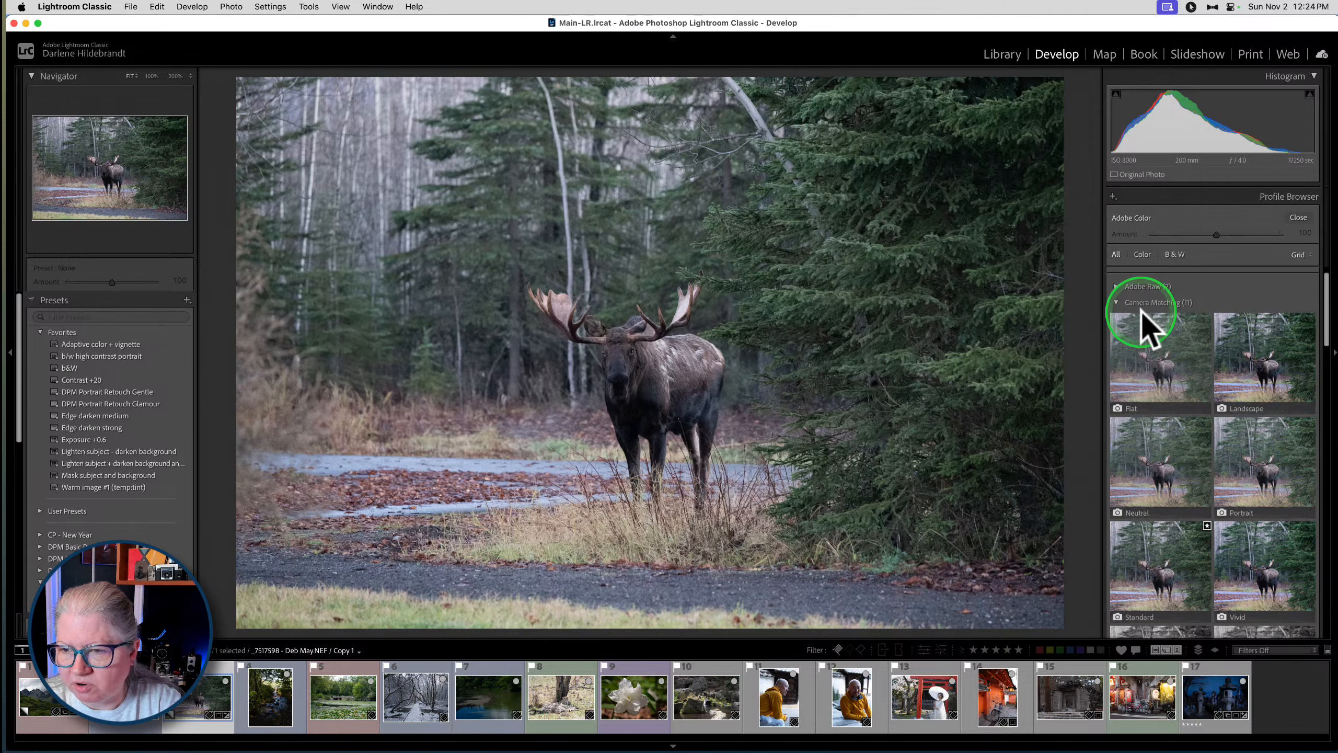
{"action": "left_click", "coordinate": [1258, 363]}
{"action": "left_click", "coordinate": [1266, 464]}
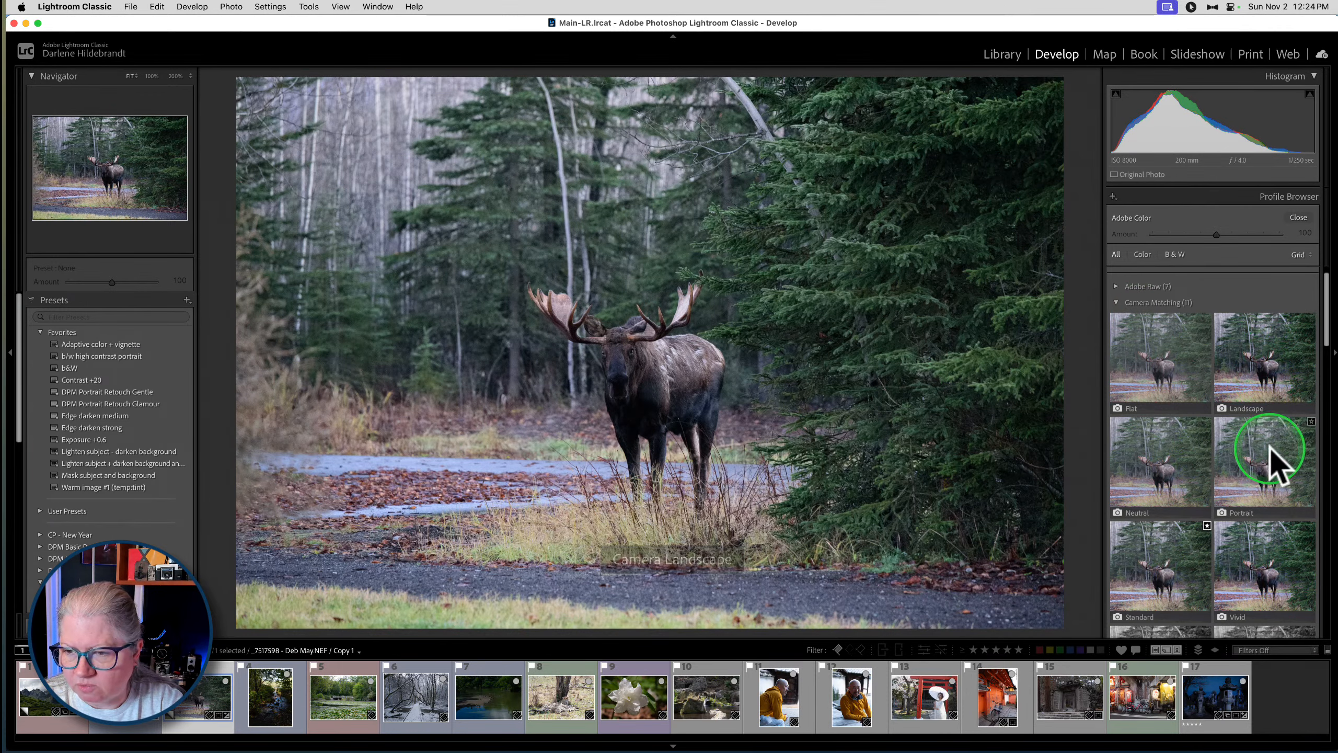
{"action": "left_click", "coordinate": [1268, 385]}
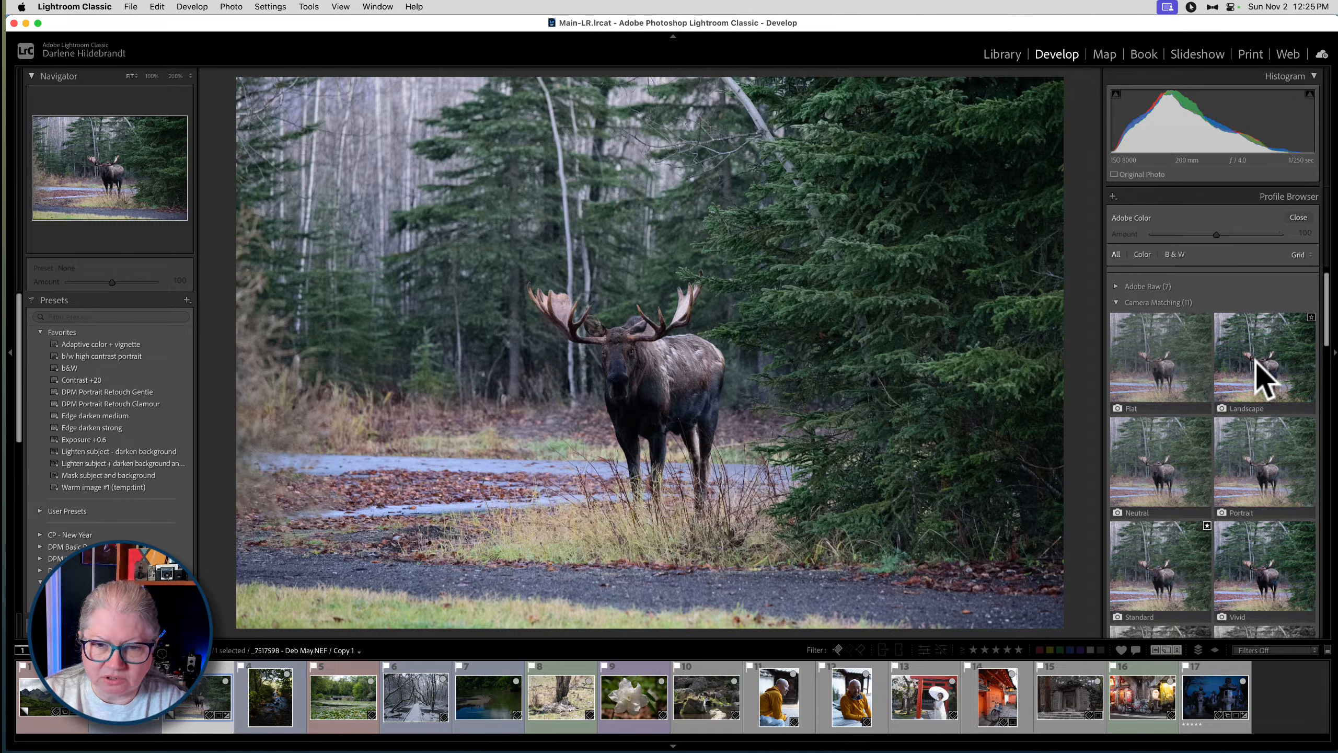
Compare the Camera Neutral and Camera Portrait profiles on the moose photo, settling on Camera Portrait
{"action": "left_click", "coordinate": [1232, 480]}
{"action": "scroll", "coordinate": [1248, 493], "scroll_direction": "down", "scroll_amount": 3}
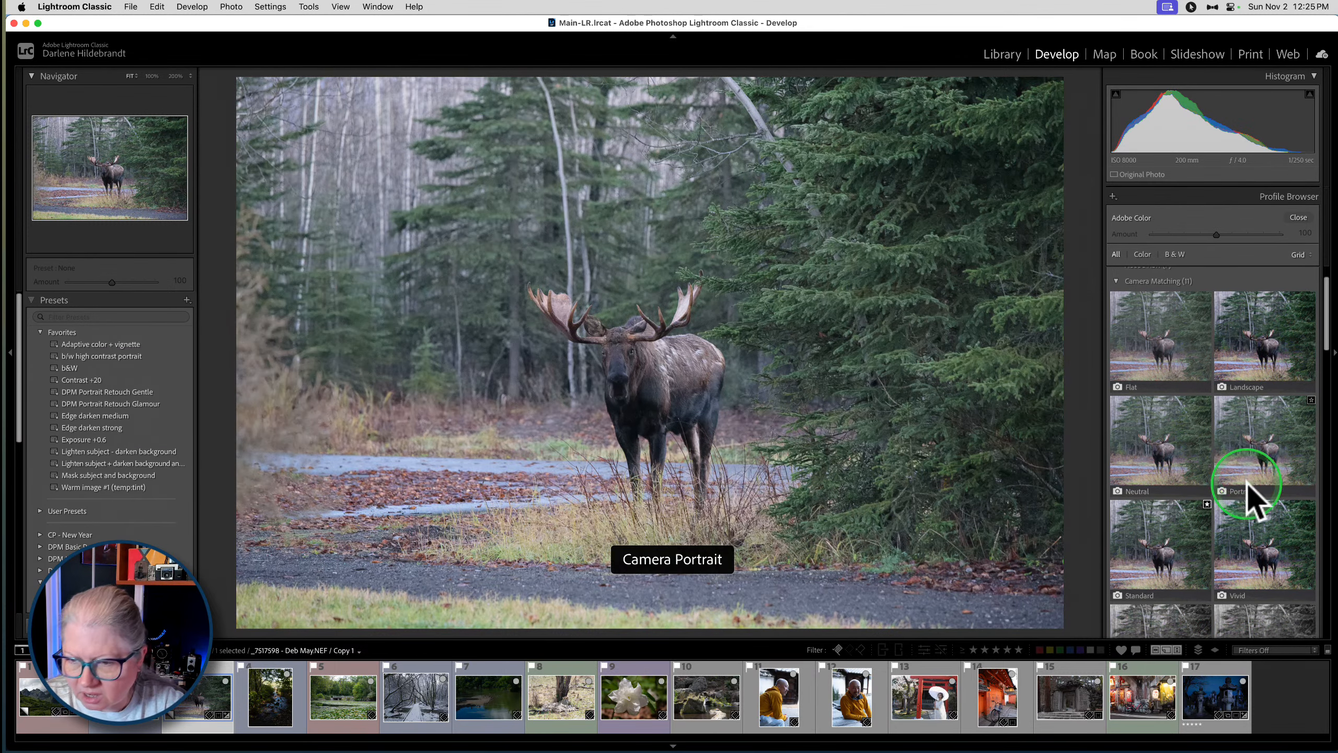
{"action": "left_click", "coordinate": [1248, 484]}
{"action": "scroll", "coordinate": [1247, 483], "scroll_direction": "down", "scroll_amount": 2}
{"action": "scroll", "coordinate": [1247, 483], "scroll_direction": "up", "scroll_amount": 4}
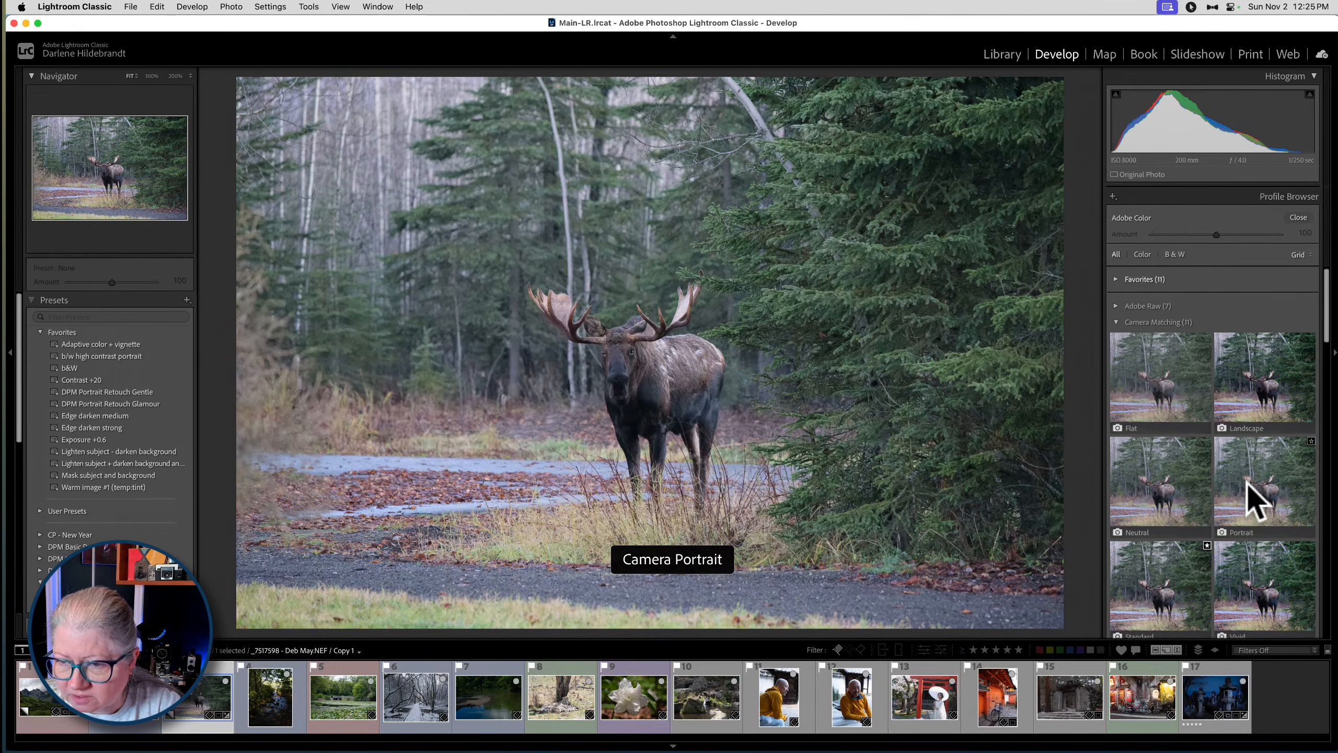
{"action": "left_click", "coordinate": [1154, 488]}
{"action": "left_click", "coordinate": [1262, 479]}
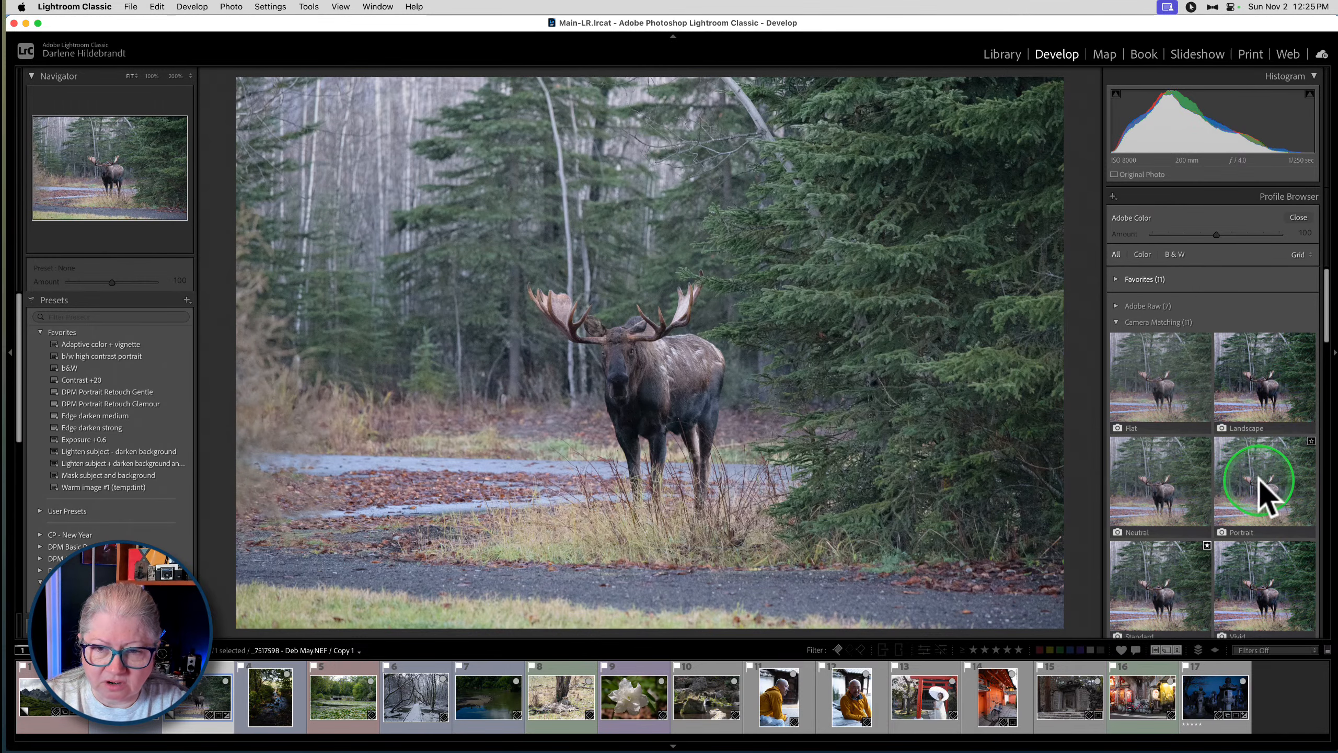
Compare the Camera Landscape, Camera Neutral and Camera Portrait profiles on the moose photo by previewing them in turn
{"action": "left_click", "coordinate": [1253, 384]}
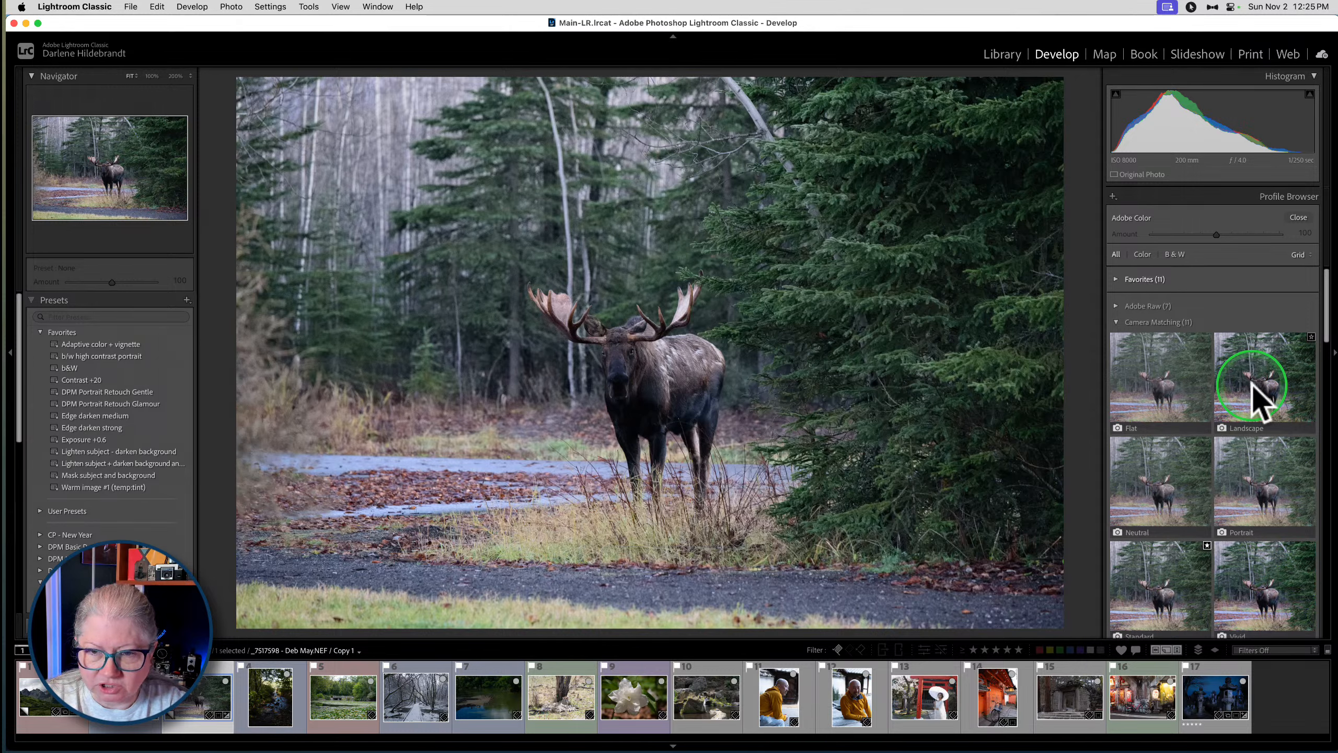
{"action": "scroll", "coordinate": [1260, 401], "scroll_direction": "down", "scroll_amount": 1}
{"action": "scroll", "coordinate": [1253, 384], "scroll_direction": "down", "scroll_amount": 9}
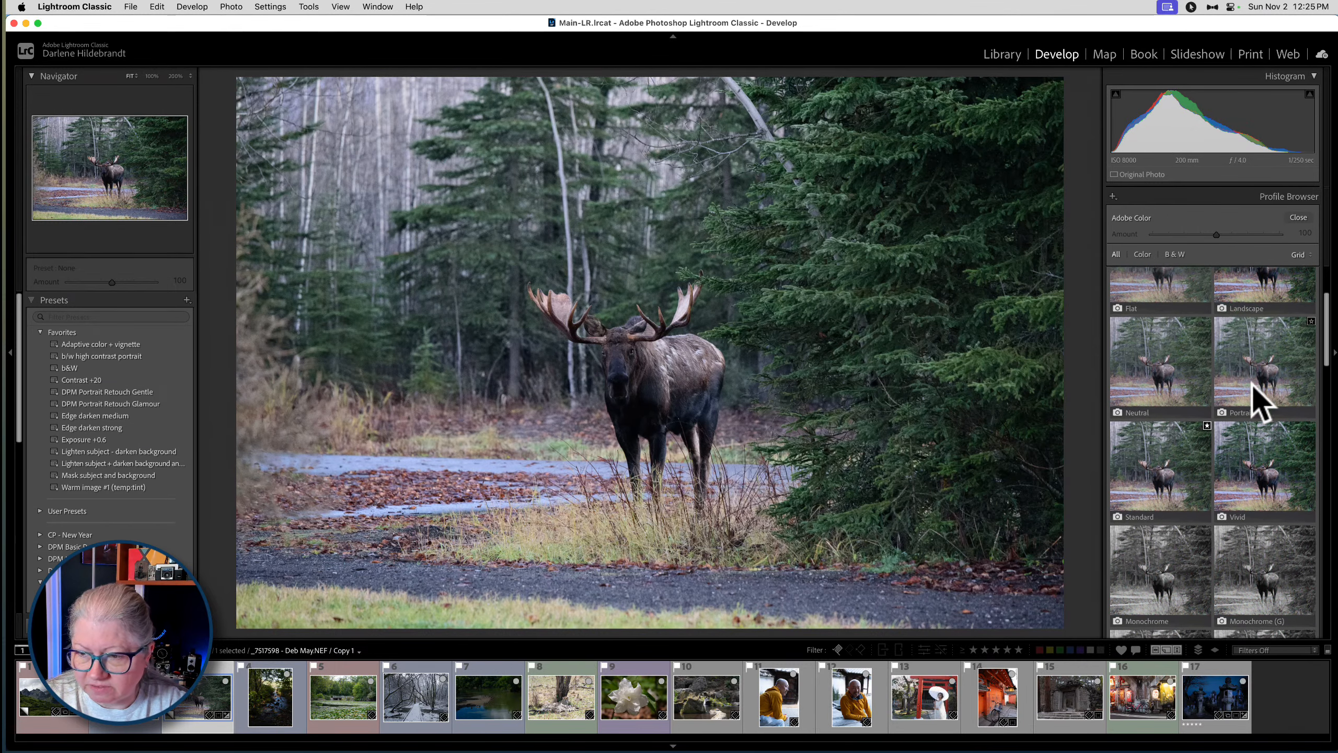
{"action": "scroll", "coordinate": [1256, 395], "scroll_direction": "up", "scroll_amount": 10}
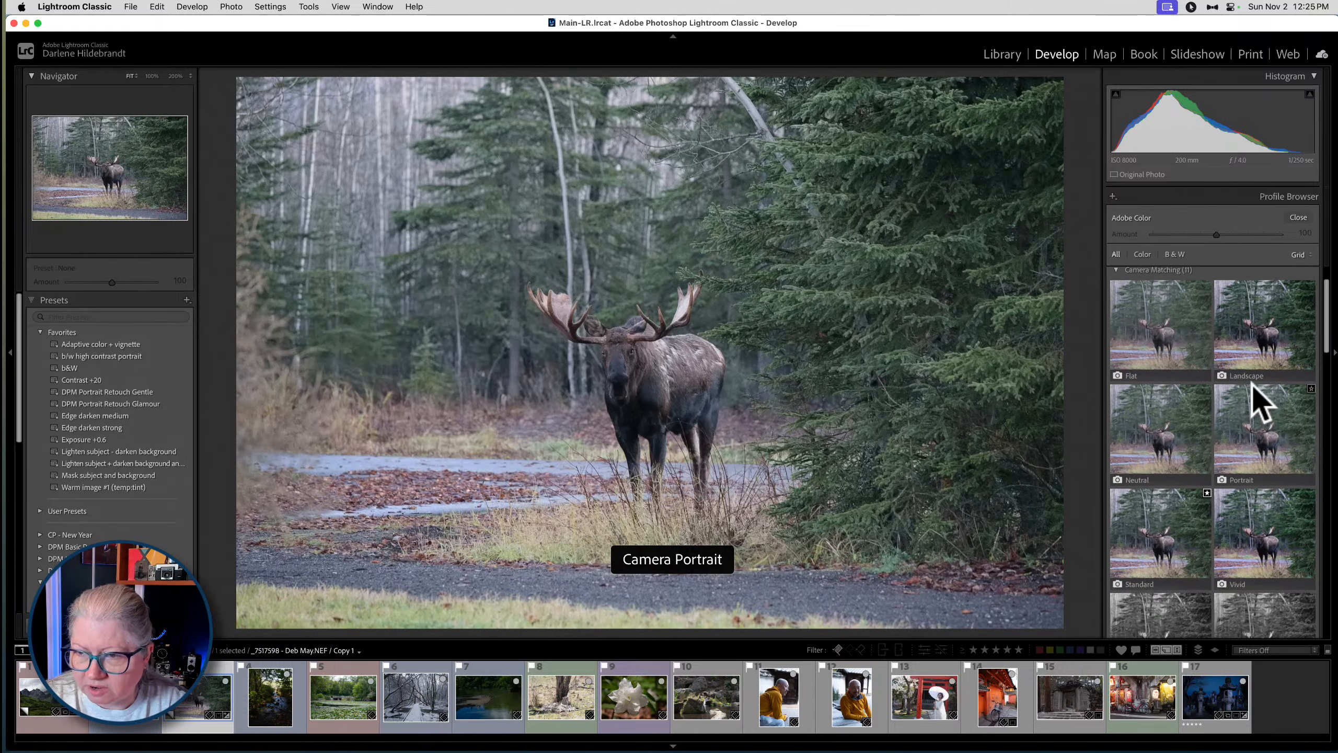
{"action": "left_click", "coordinate": [1242, 383]}
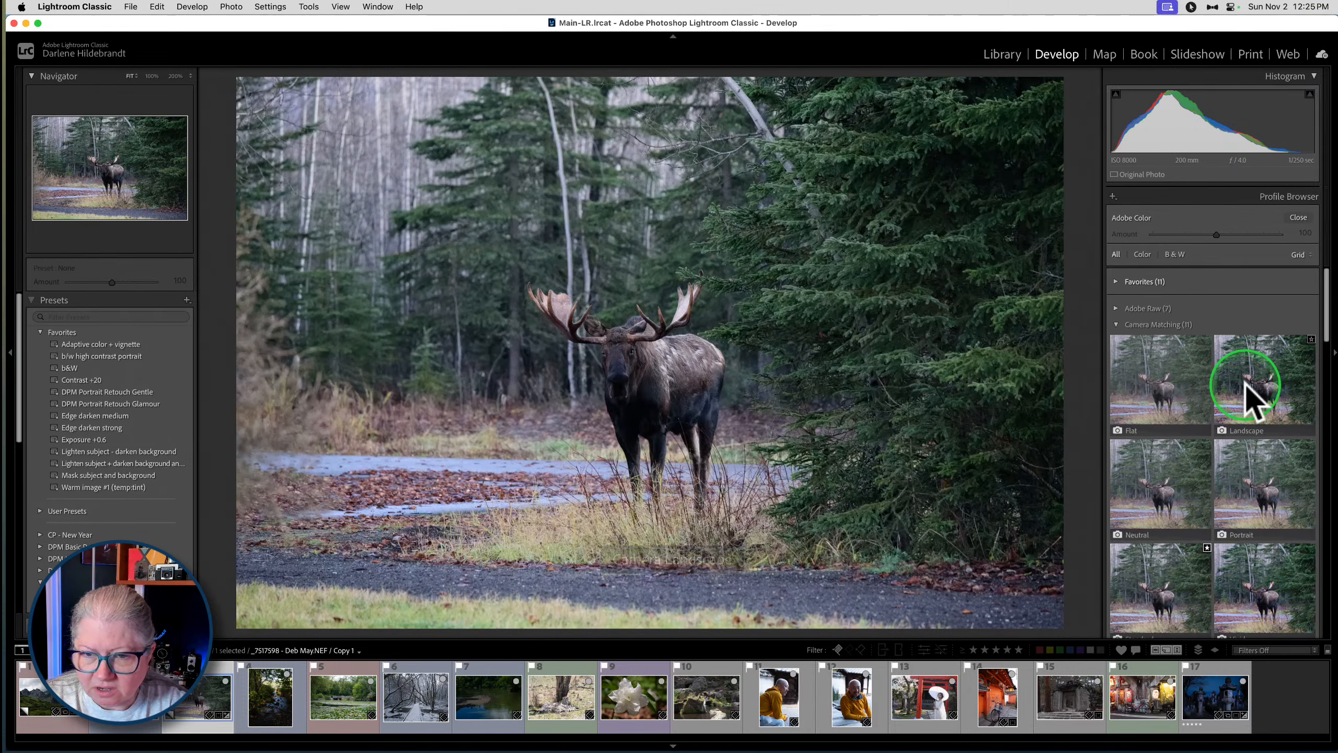
{"action": "left_click", "coordinate": [1262, 485]}
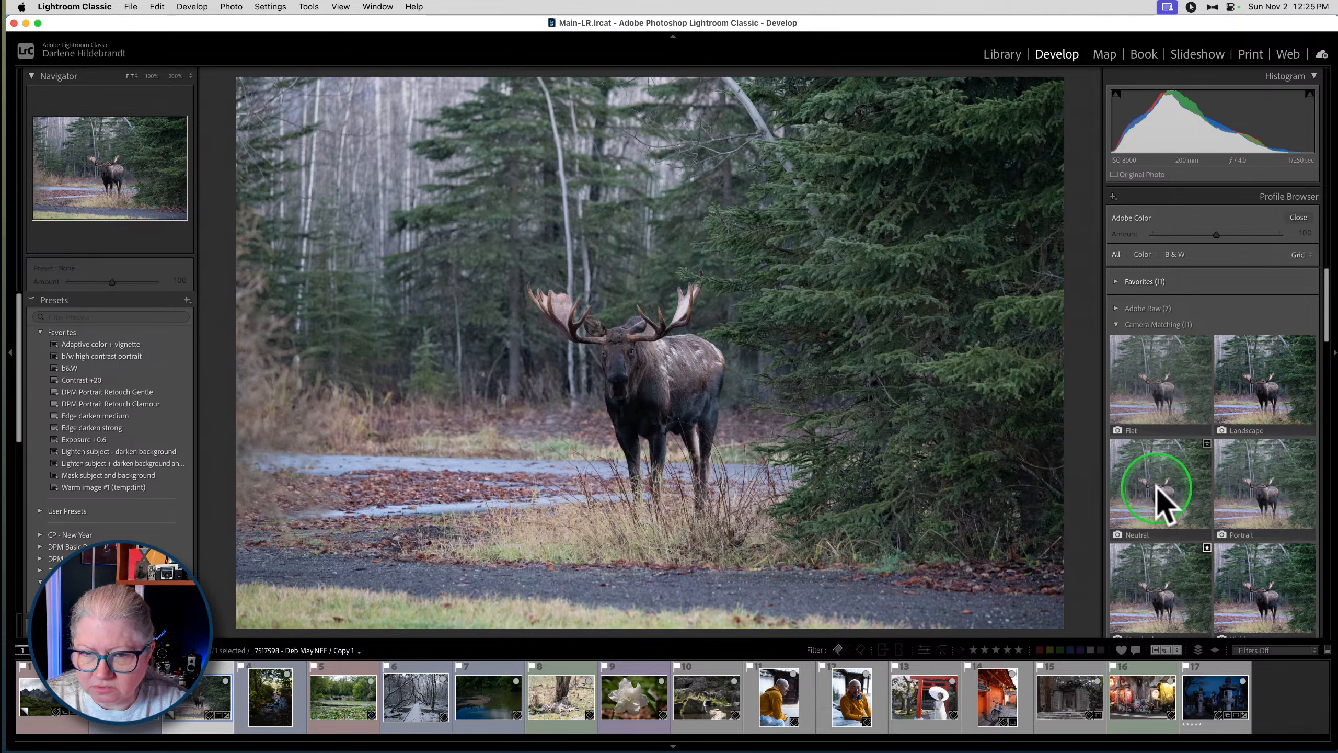
{"action": "left_click", "coordinate": [1266, 487]}
{"action": "left_click", "coordinate": [1176, 486]}
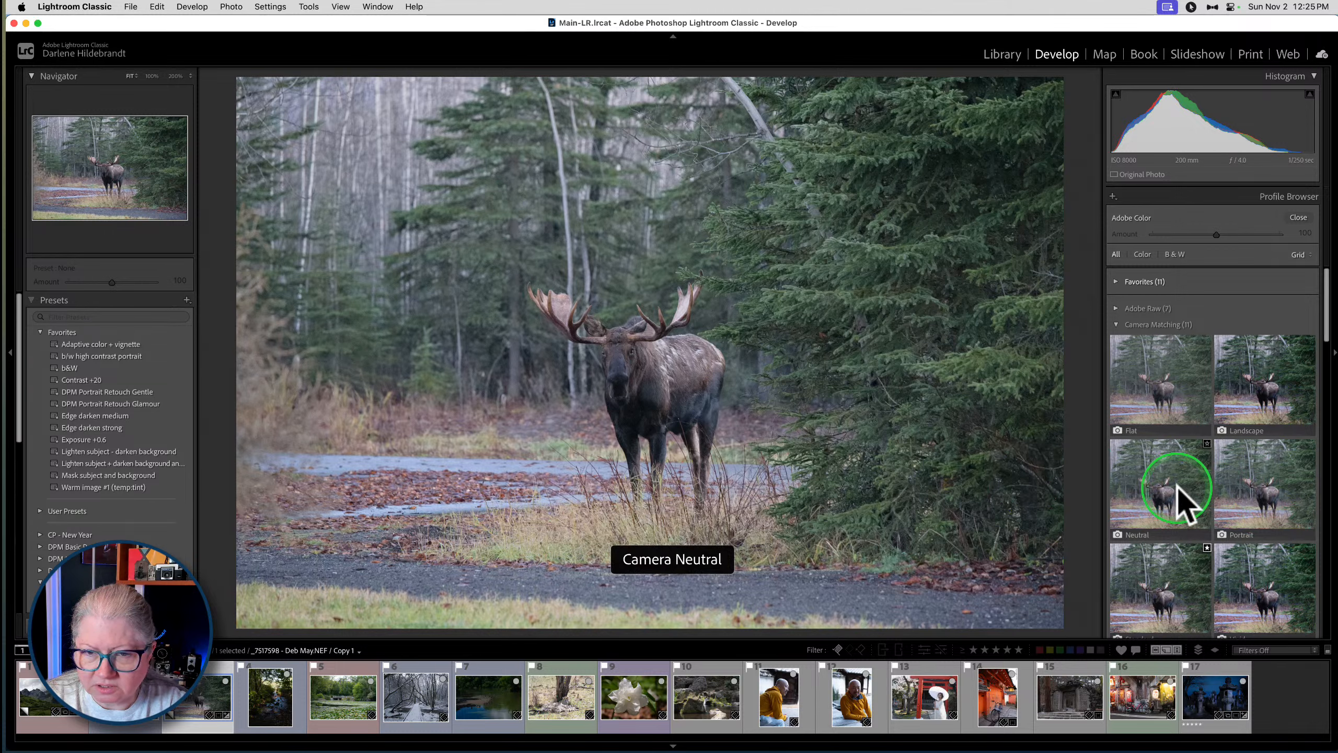
Apply the Camera Portrait profile to the moose photo and close the profile browser
{"action": "left_click", "coordinate": [1280, 481]}
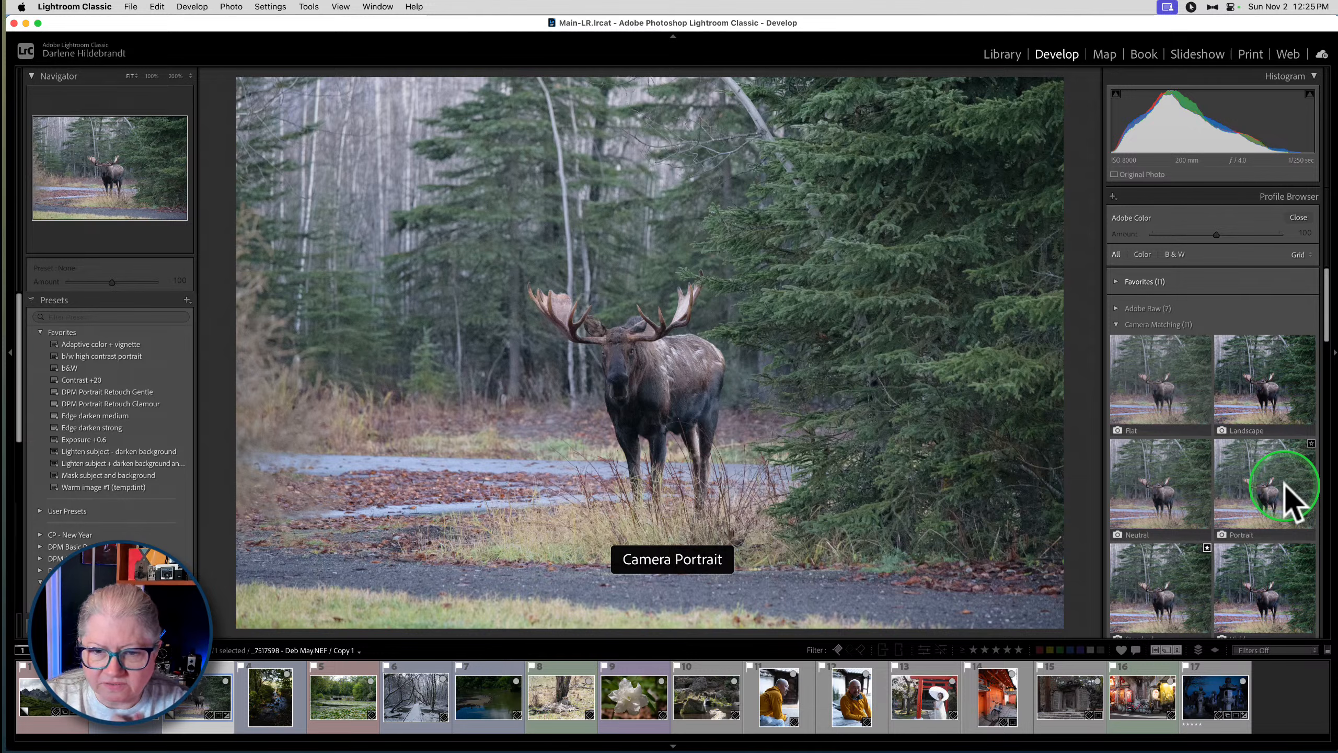
{"action": "left_click", "coordinate": [1281, 484]}
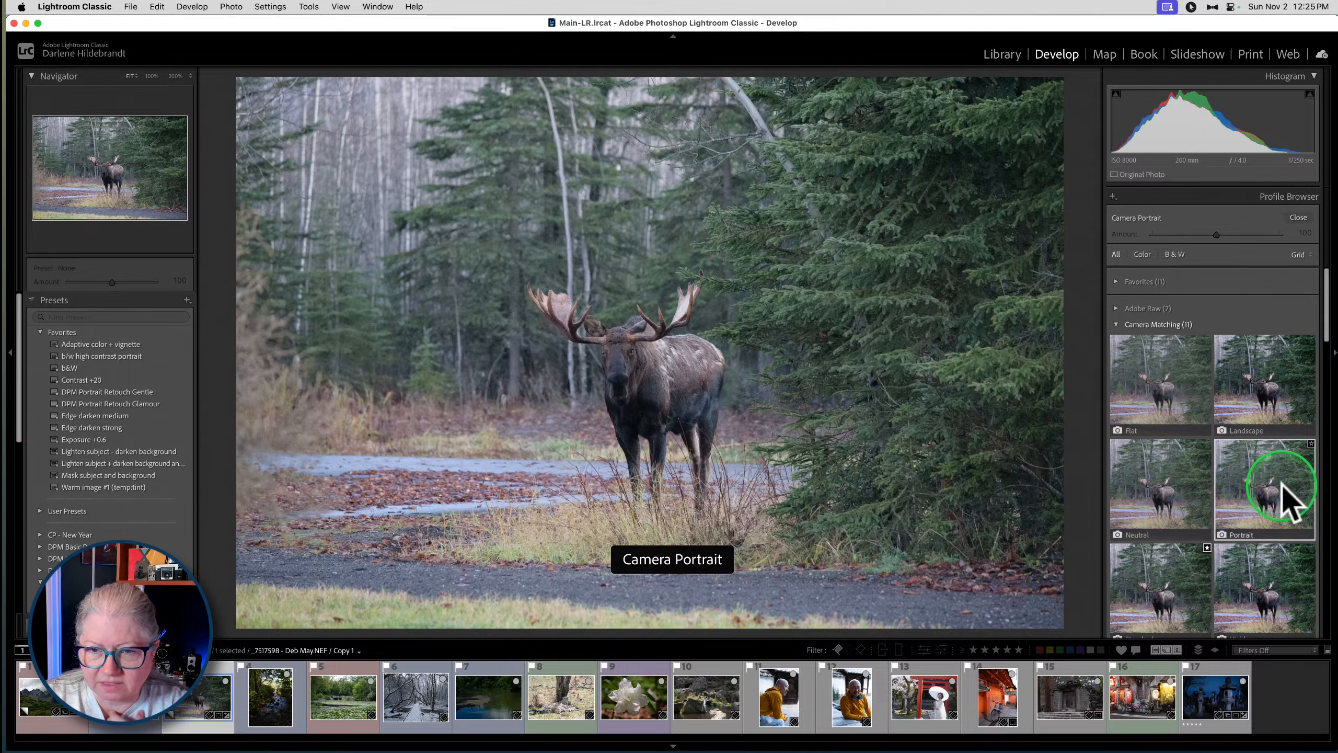
{"action": "left_click", "coordinate": [1296, 218]}
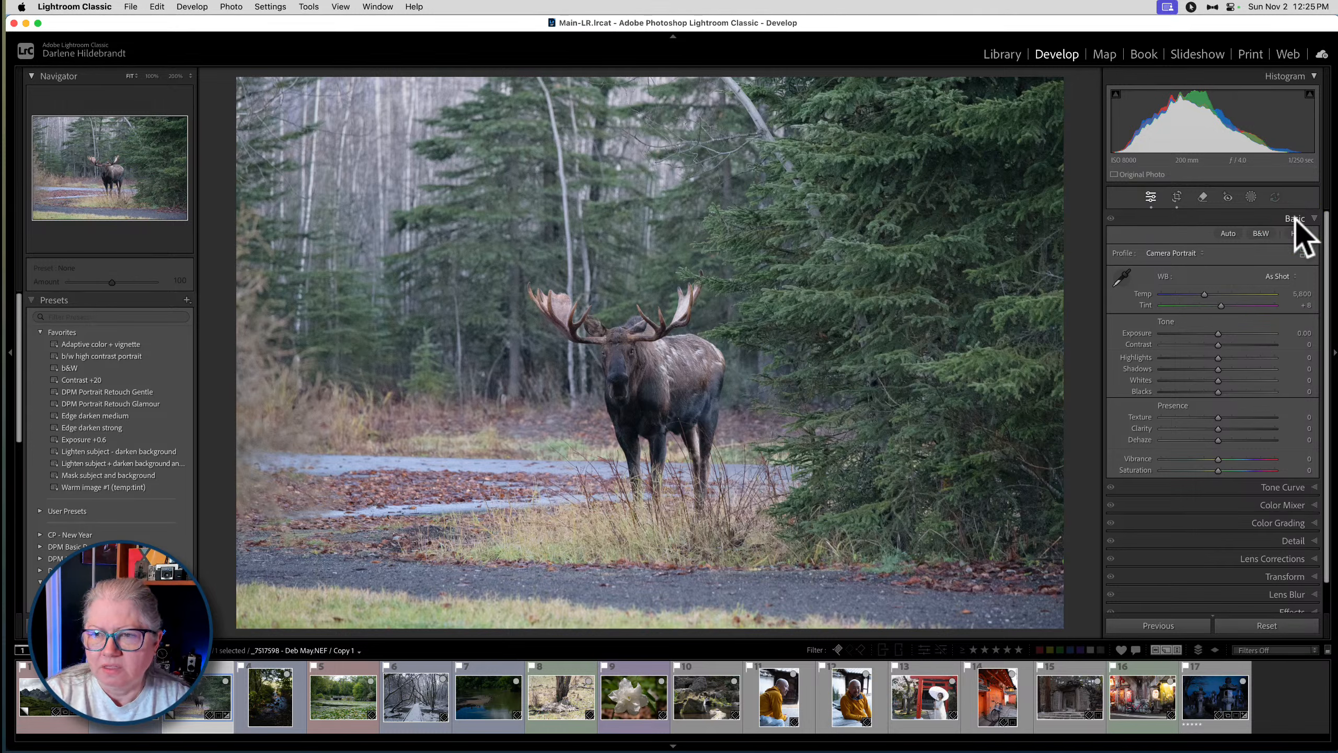
{"action": "left_click", "coordinate": [1294, 232]}
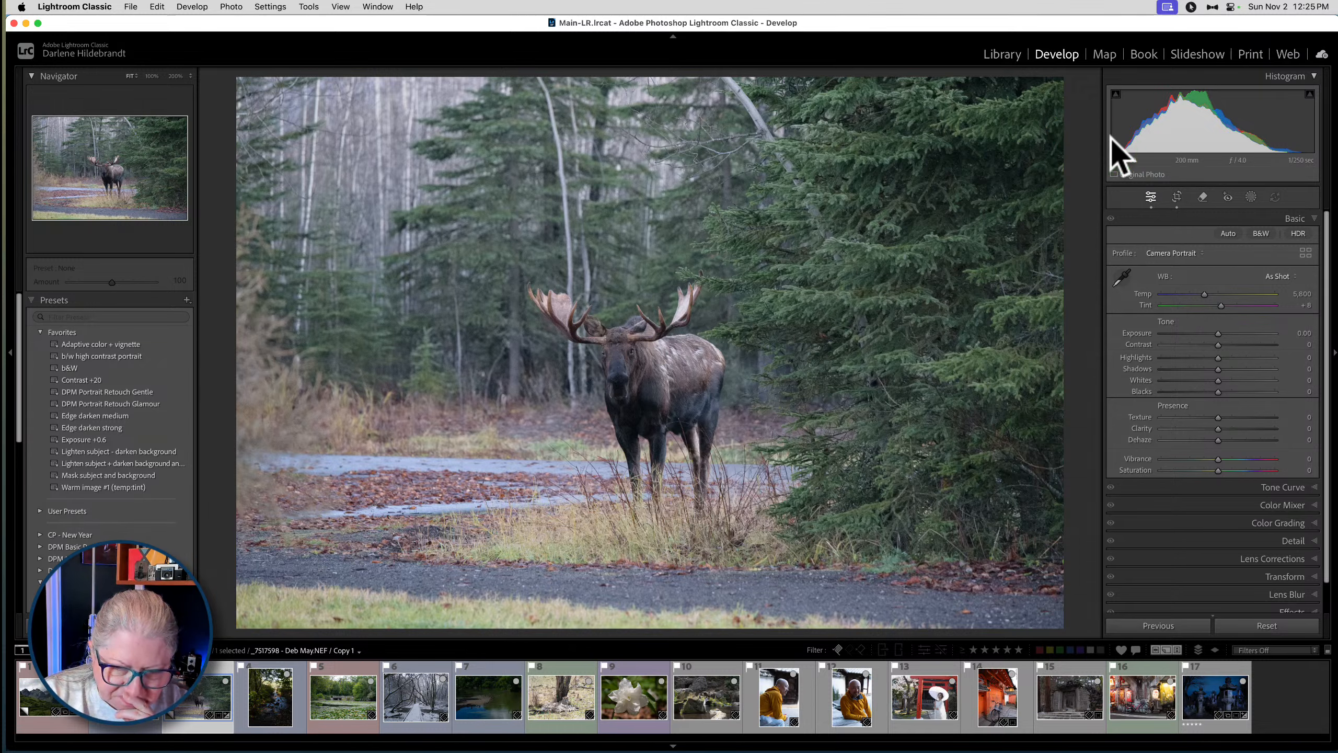
Auto-set Whites to +48 and Blacks to −44, and lower Exposure to −0.30 while checking the clipping warnings
{"action": "double_click", "coordinate": [1140, 380], "text": "shift"}
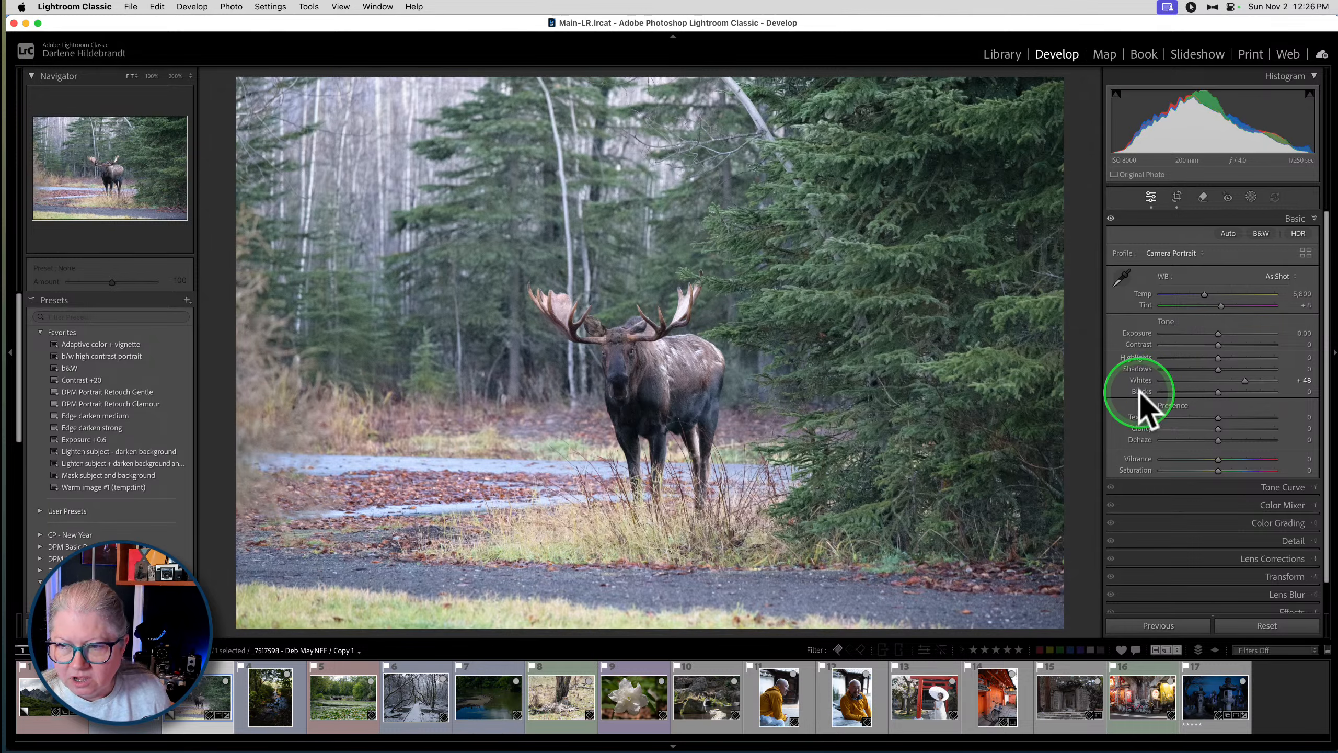
{"action": "double_click", "coordinate": [1139, 390], "text": "shift"}
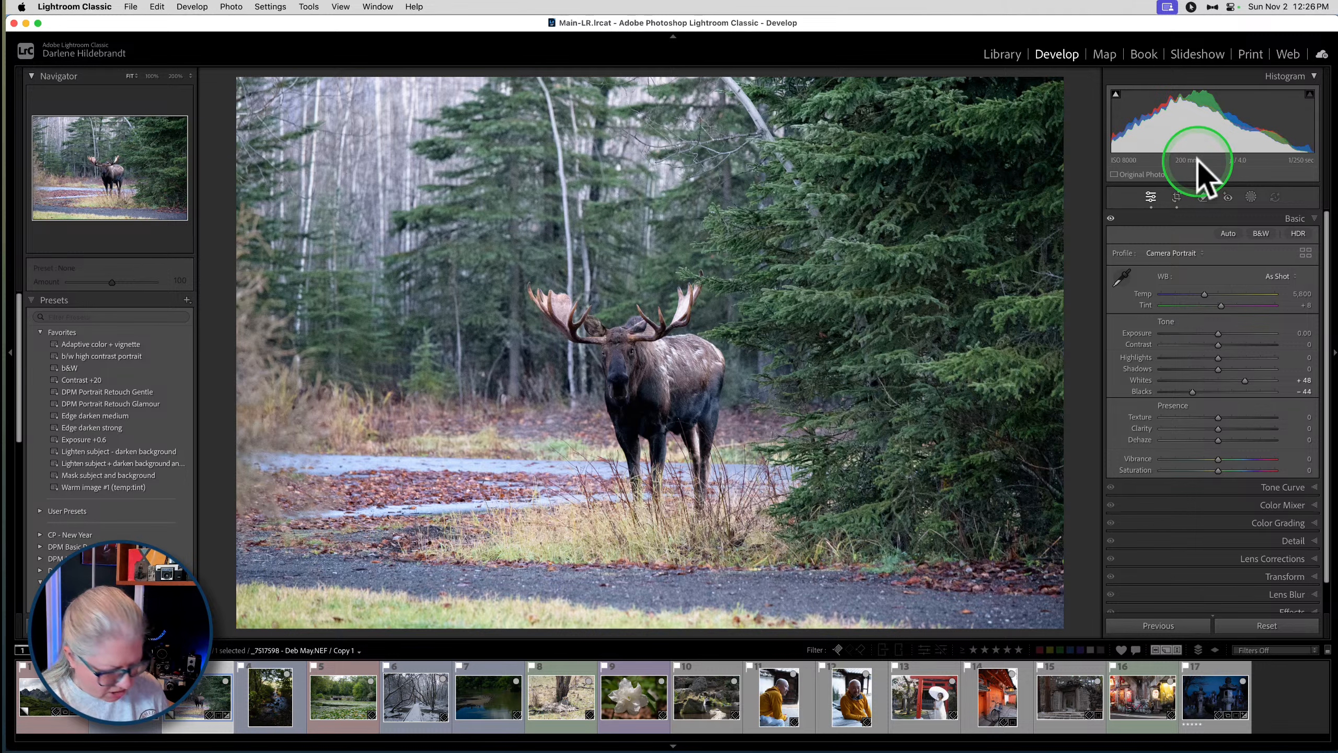
{"action": "key", "text": "j"}
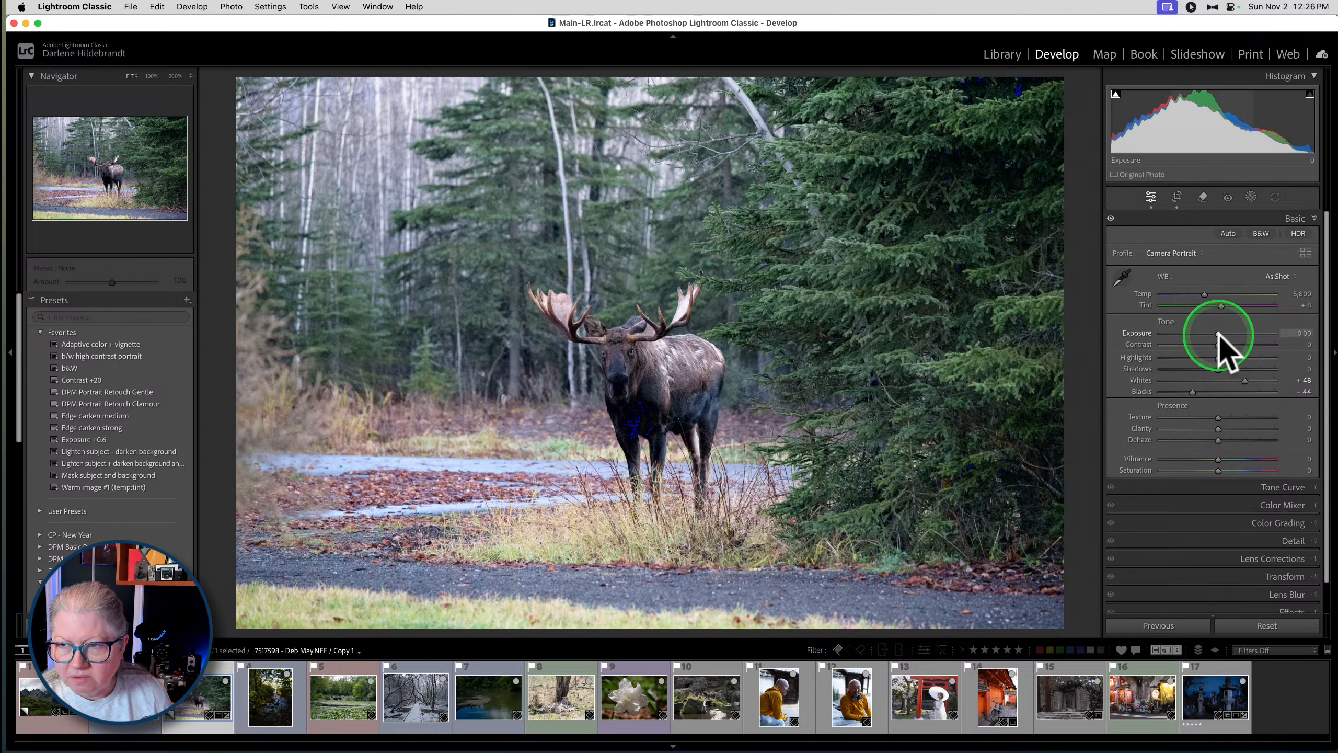
{"action": "left_click_drag", "start_coordinate": [1218, 335], "coordinate": [1215, 334]}
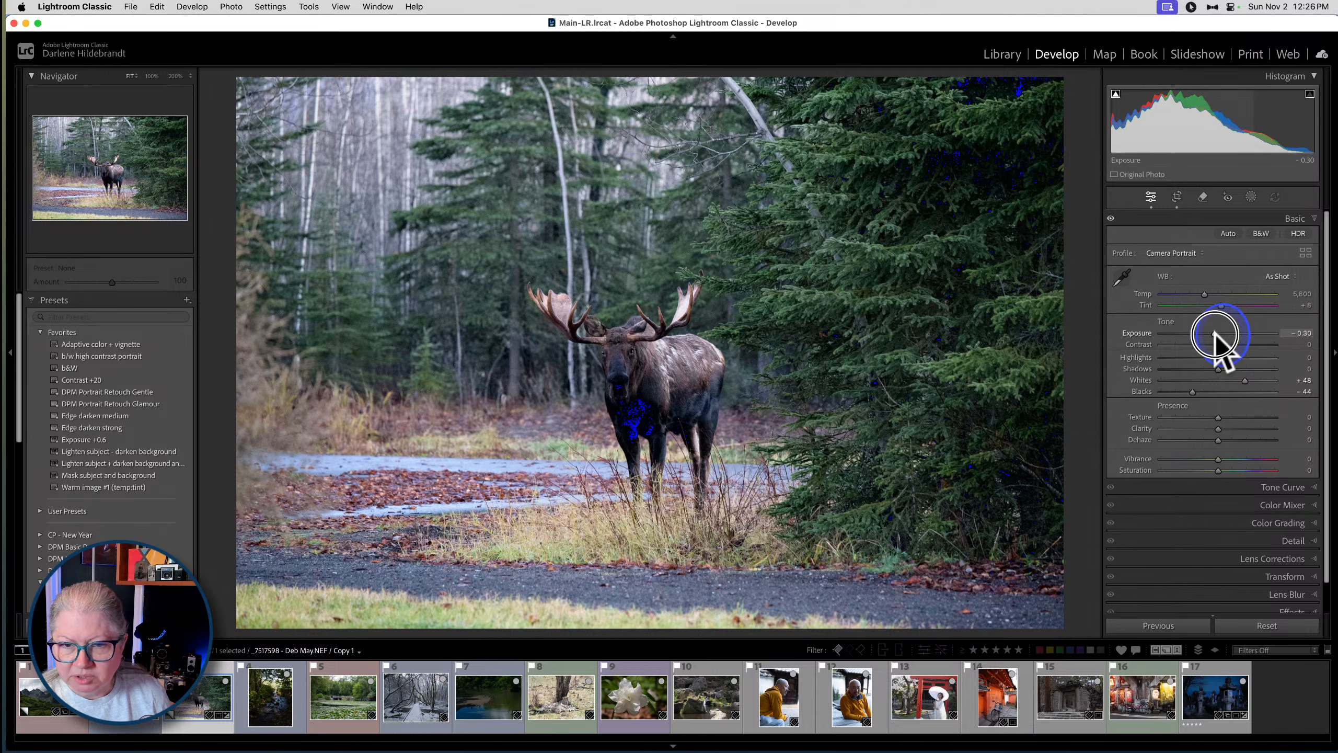
{"action": "left_click_drag", "start_coordinate": [1215, 335], "coordinate": [1215, 335]}
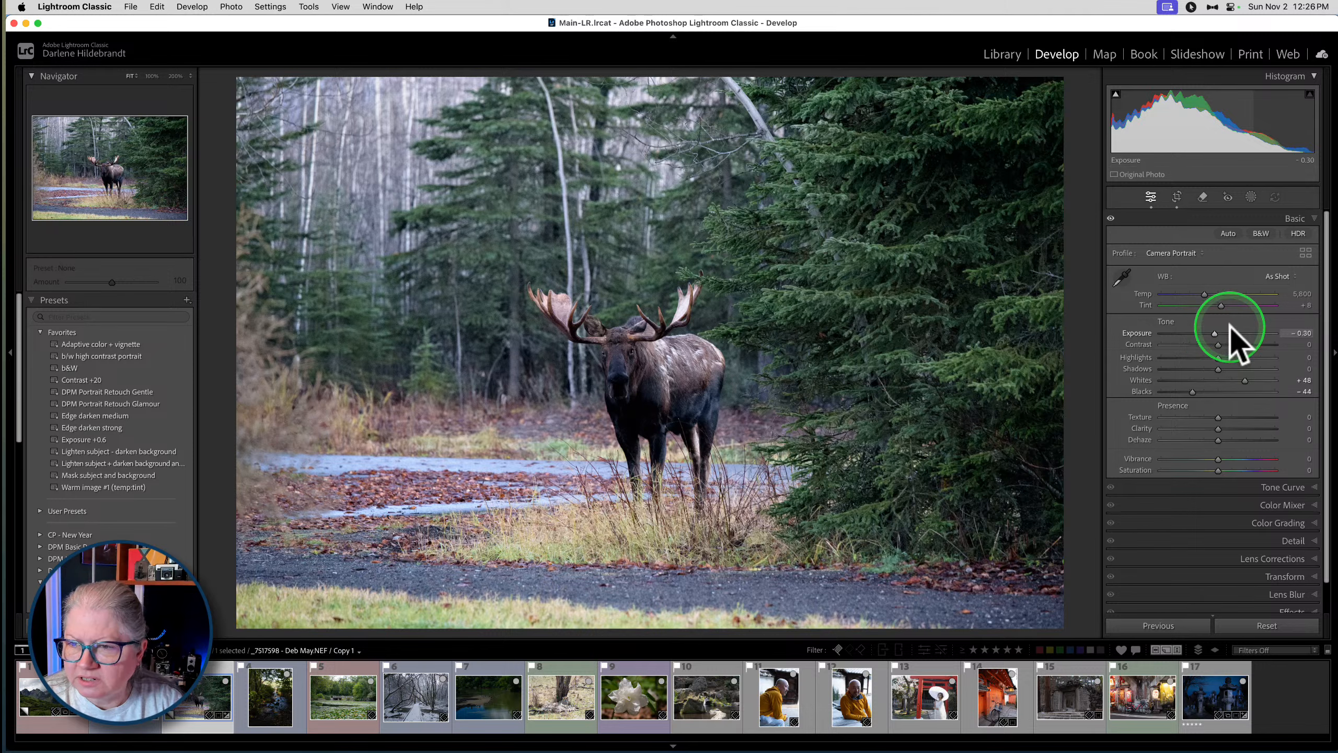
Warm the moose photo by trying the Cloudy white balance and choosing Shade
{"action": "left_click", "coordinate": [1278, 279]}
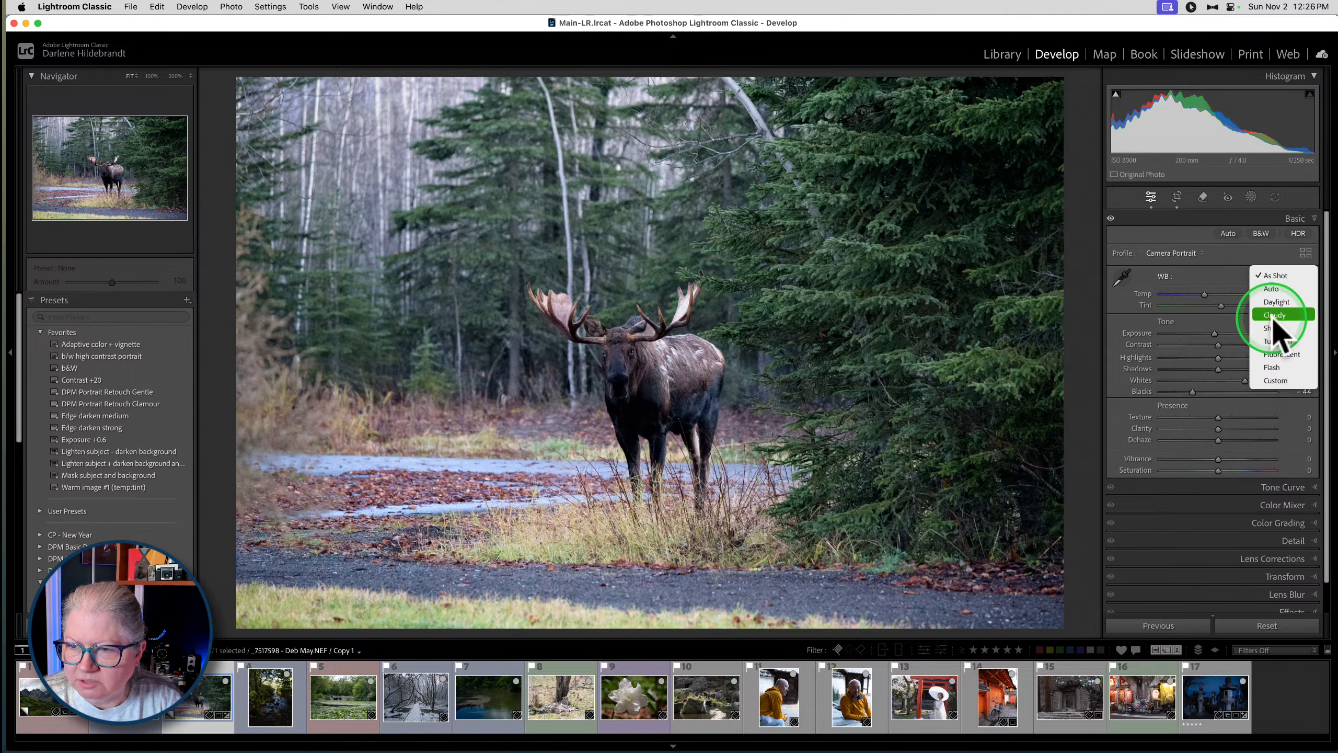
{"action": "left_click", "coordinate": [1274, 317]}
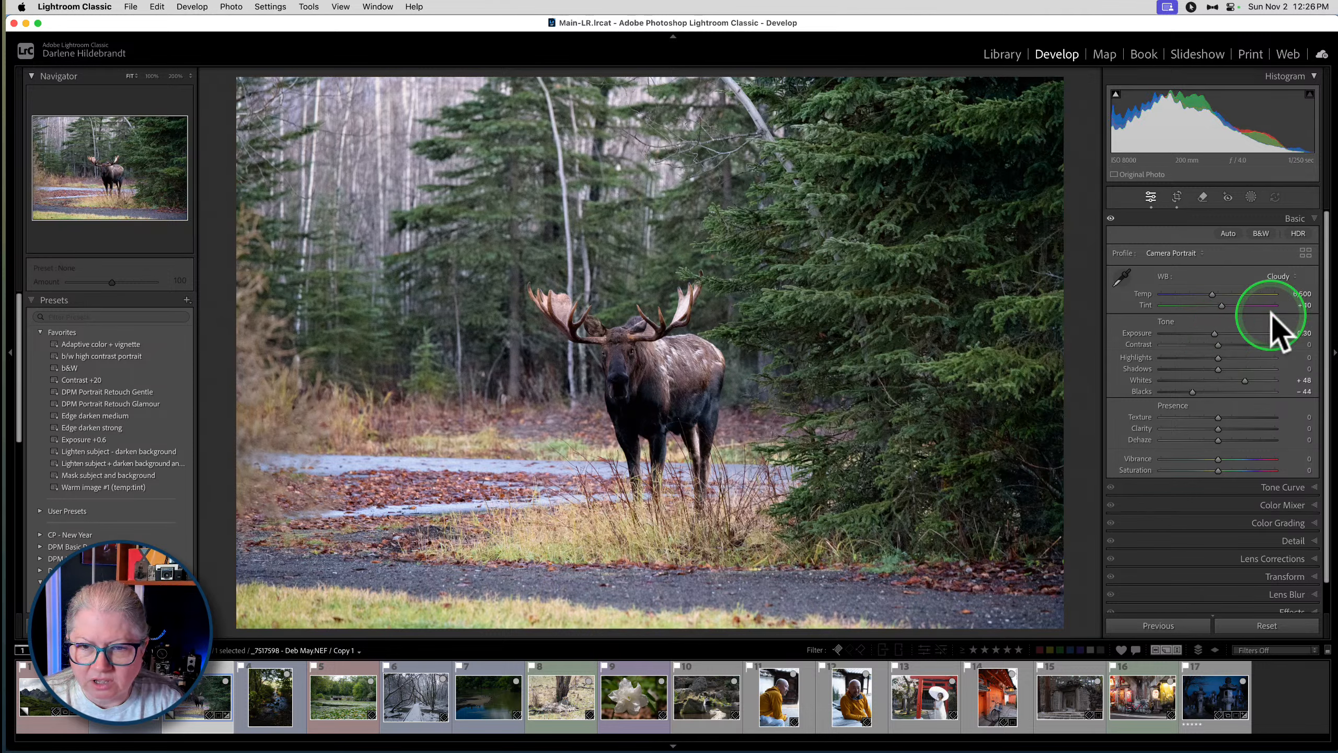
{"action": "left_click", "coordinate": [1276, 280]}
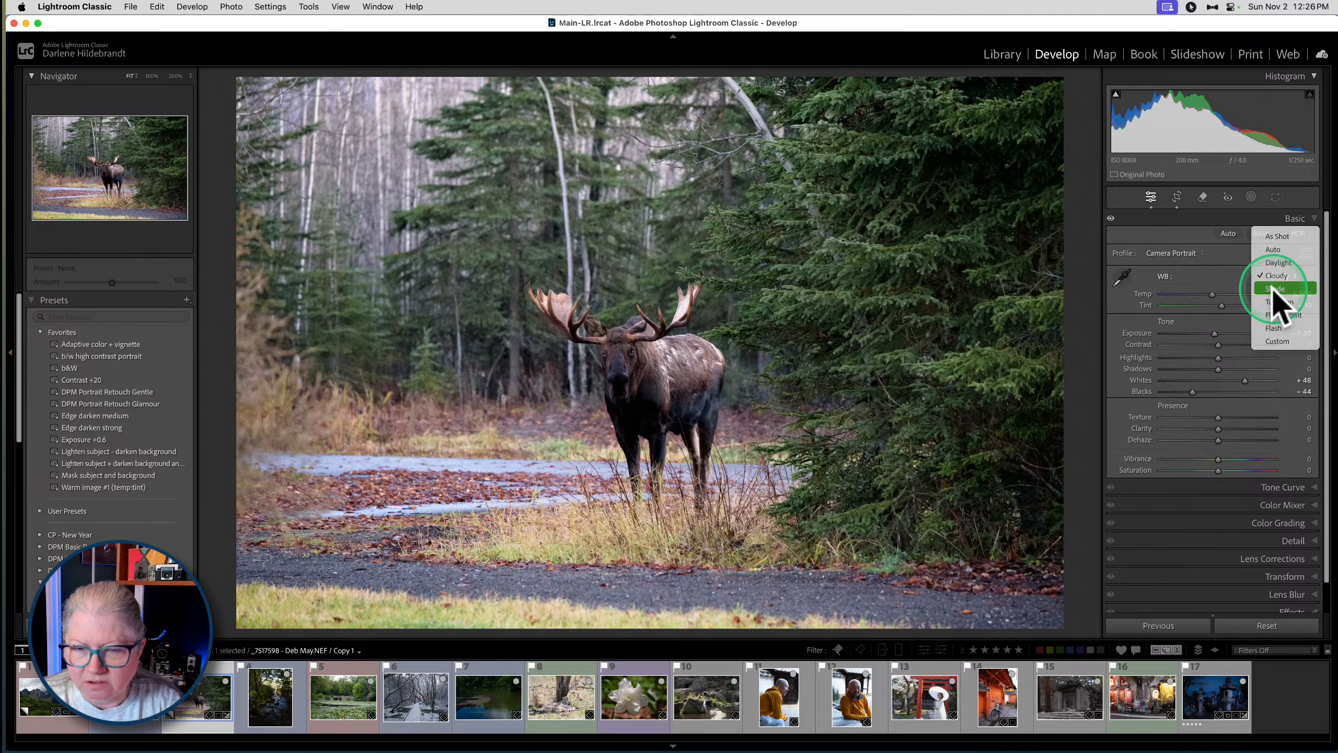
{"action": "left_click", "coordinate": [1273, 289]}
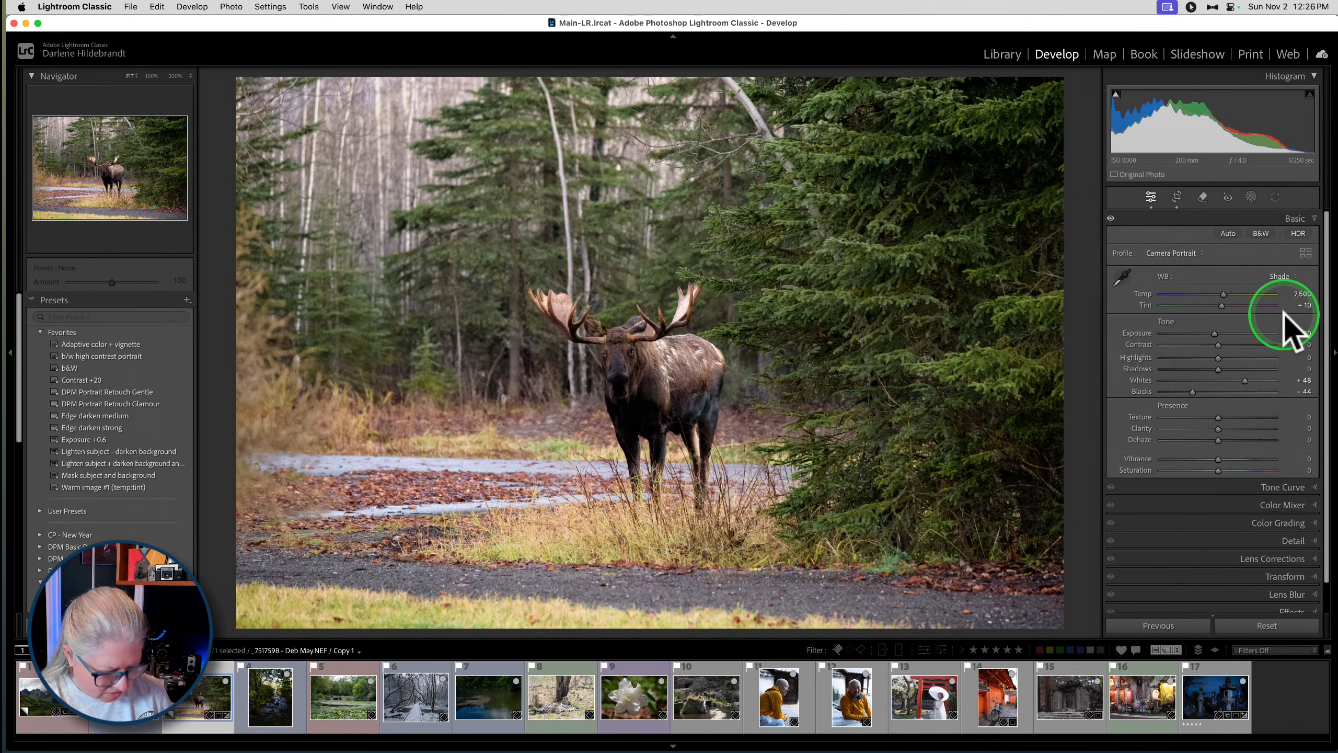
Compare the moose photo before and after the profile, tone and white balance edits
{"action": "key", "text": "backslash"}
{"action": "key", "text": "backslash"}
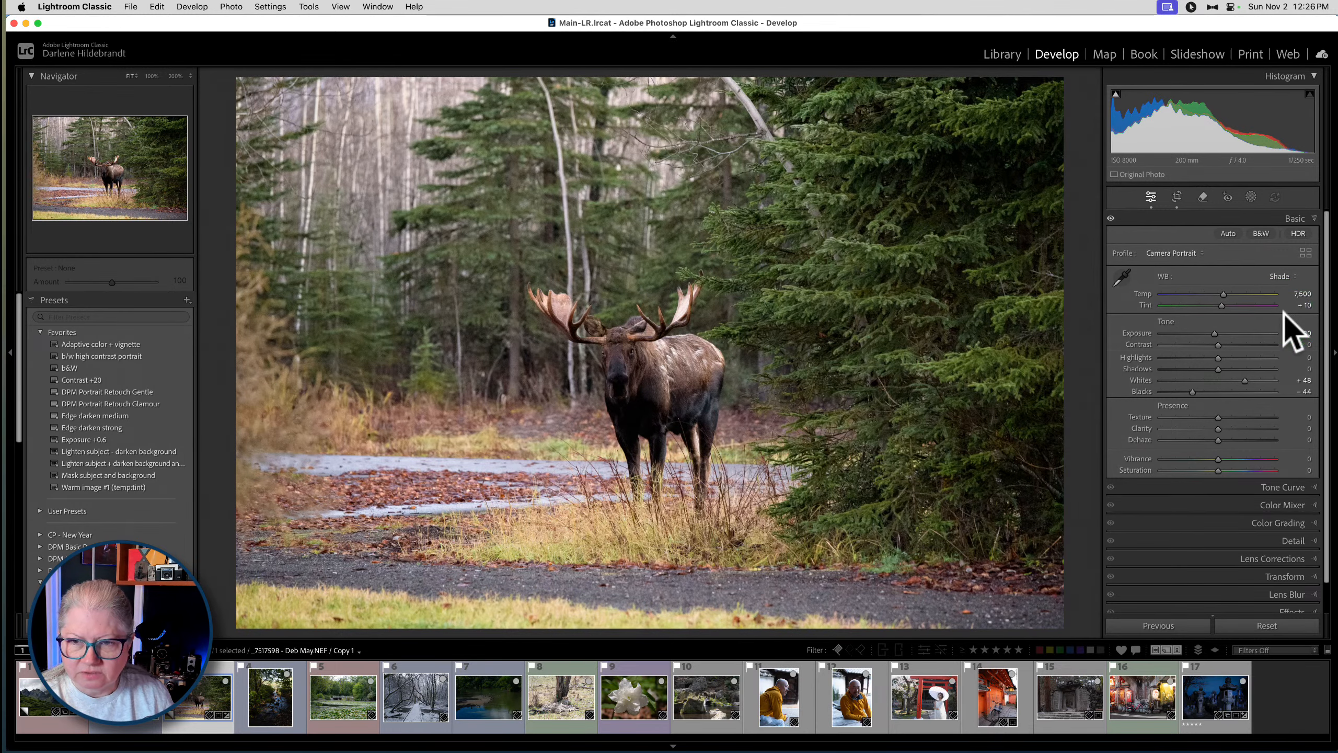
{"action": "key", "text": "backslash"}
{"action": "key", "text": "backslash"}
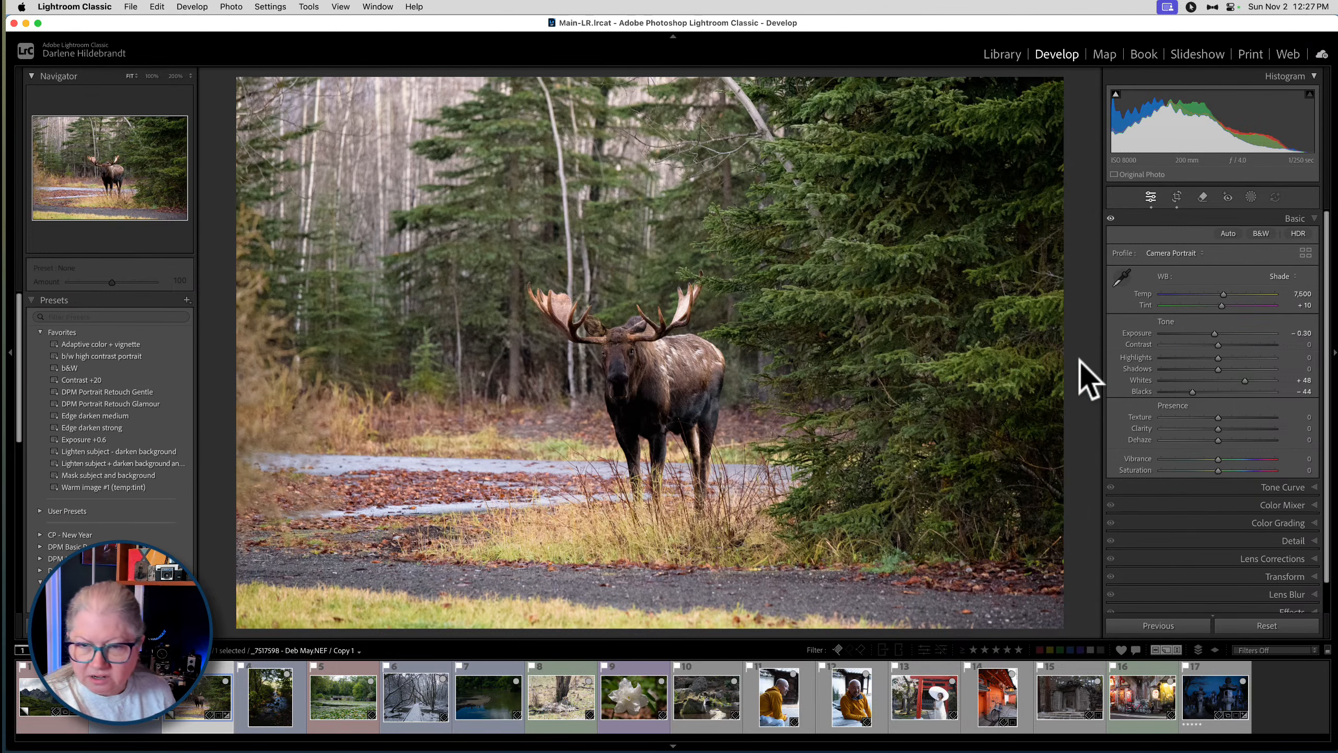
Rotate the moose photo upside down with the panels hidden to examine its composition, and restore the upright view and panels
{"action": "key", "text": "super+bracketright"}
{"action": "key", "text": "super+bracketright"}
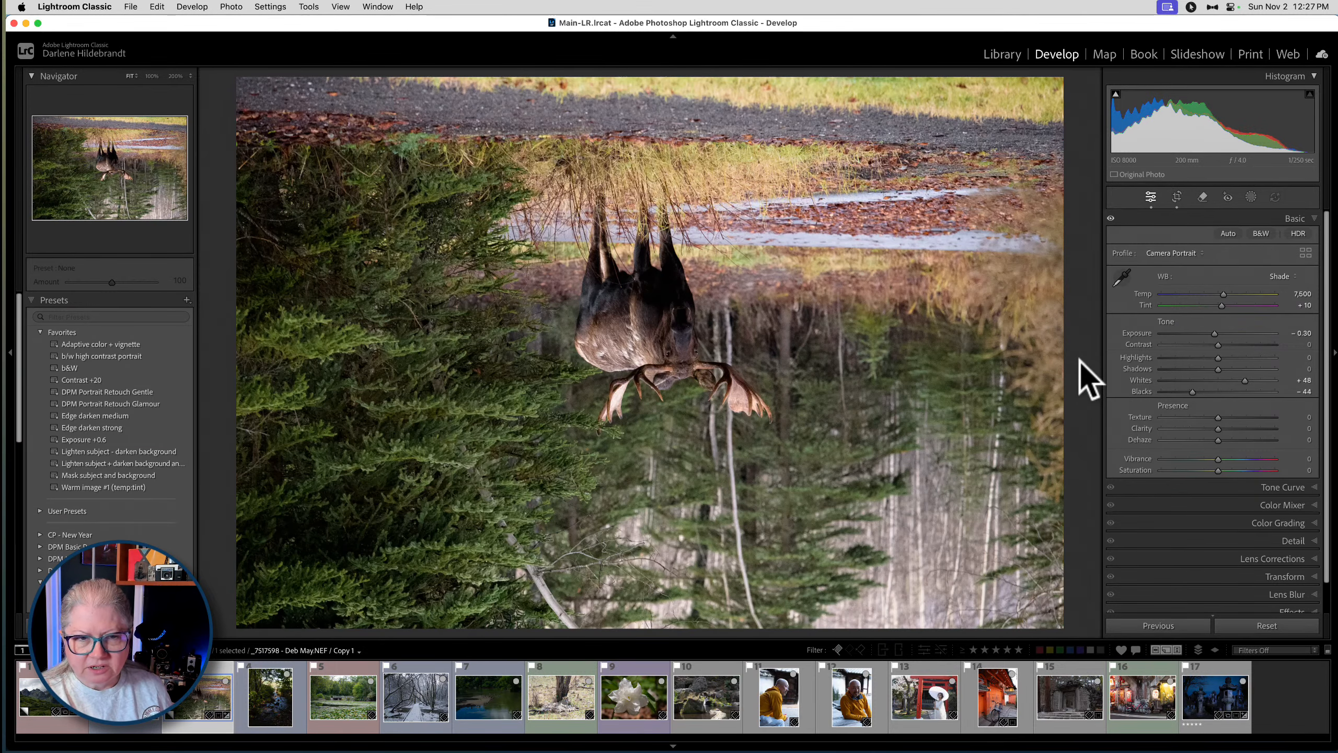
{"action": "key", "text": "shift+Tab"}
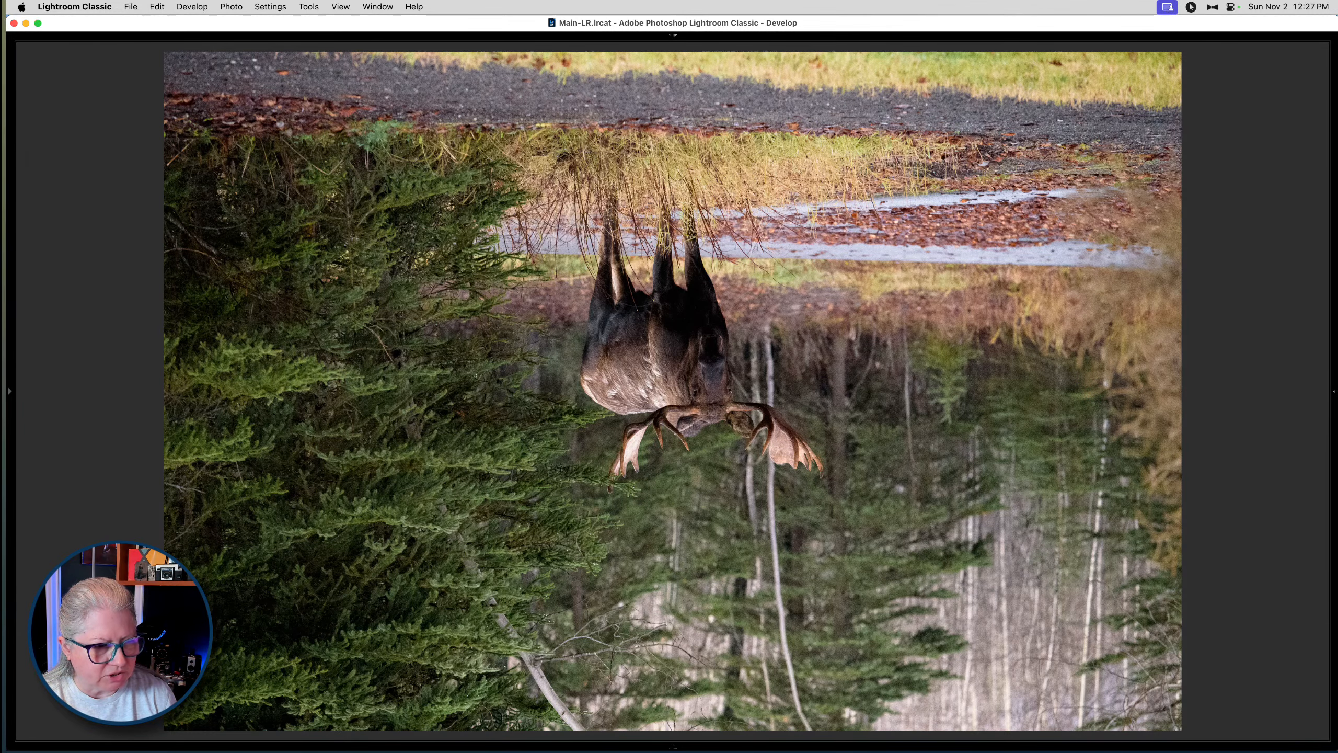
{"action": "key", "text": "f"}
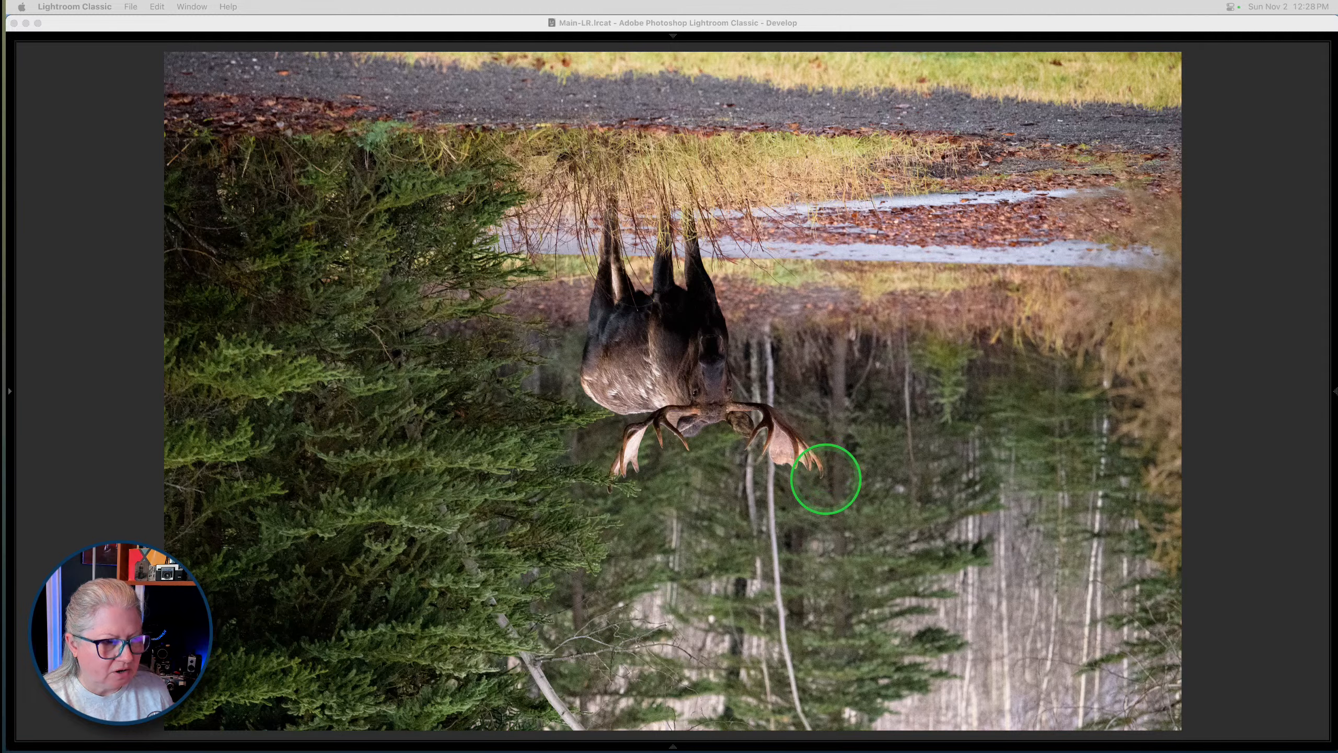
{"action": "left_click", "coordinate": [1260, 301]}
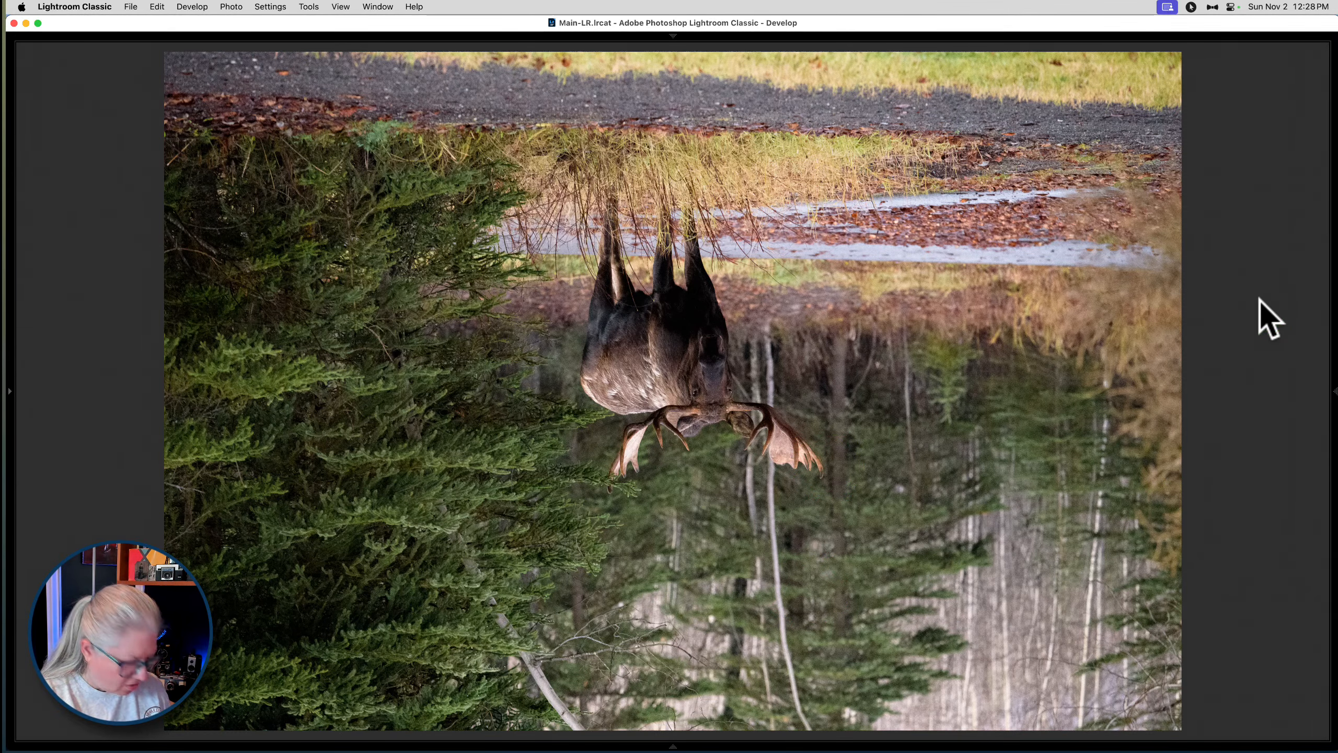
{"action": "key", "text": "super+]"}
{"action": "key", "text": "super+]"}
{"action": "key", "text": "shift+Tab"}
Crop the moose photo tighter, trimming the grass strip at the bottom plus part of the top and right side
{"action": "key", "text": "r"}
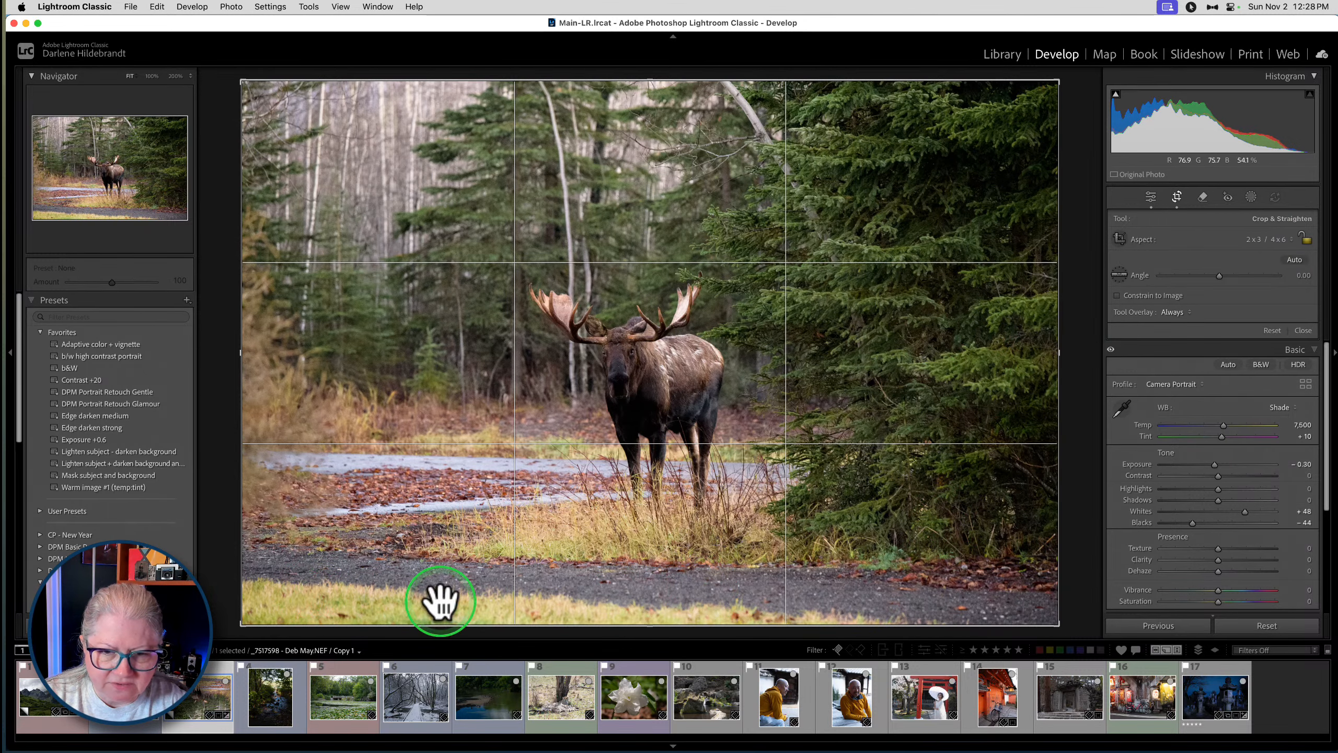
{"action": "mouse_move", "coordinate": [356, 599]}
{"action": "left_mouse_down"}
{"action": "mouse_move", "coordinate": [374, 630]}
{"action": "mouse_move", "coordinate": [373, 598]}
{"action": "left_mouse_up"}
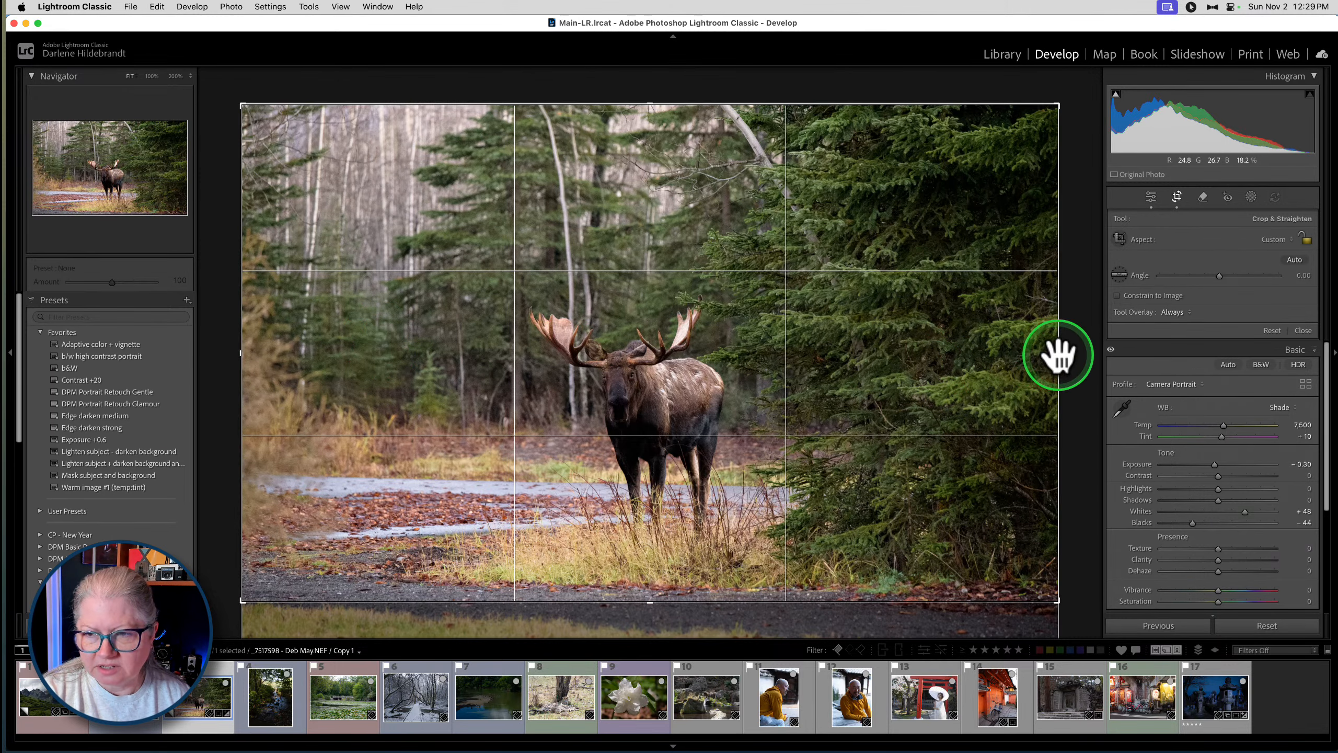
{"action": "mouse_move", "coordinate": [1057, 354]}
{"action": "left_mouse_down"}
{"action": "mouse_move", "coordinate": [1000, 355]}
{"action": "mouse_move", "coordinate": [1060, 356]}
{"action": "left_mouse_up"}
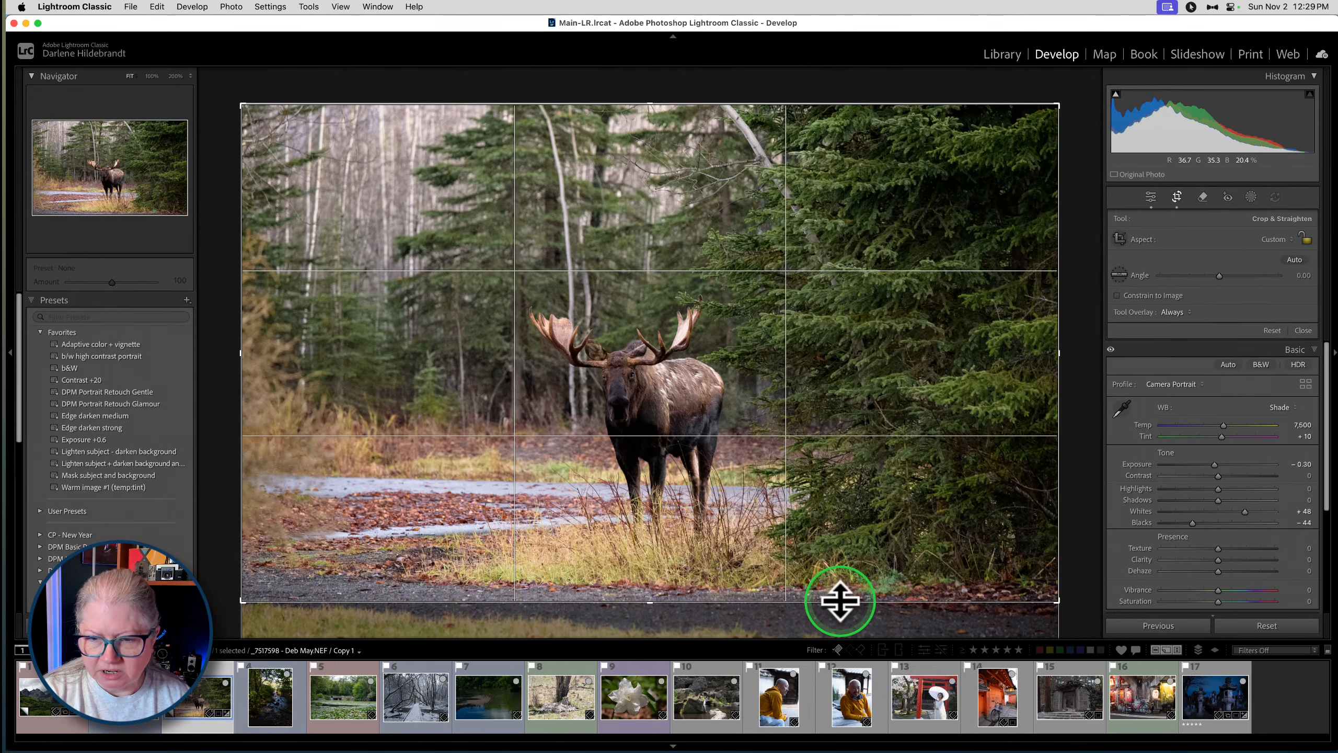
{"action": "left_click_drag", "start_coordinate": [840, 600], "coordinate": [843, 623]}
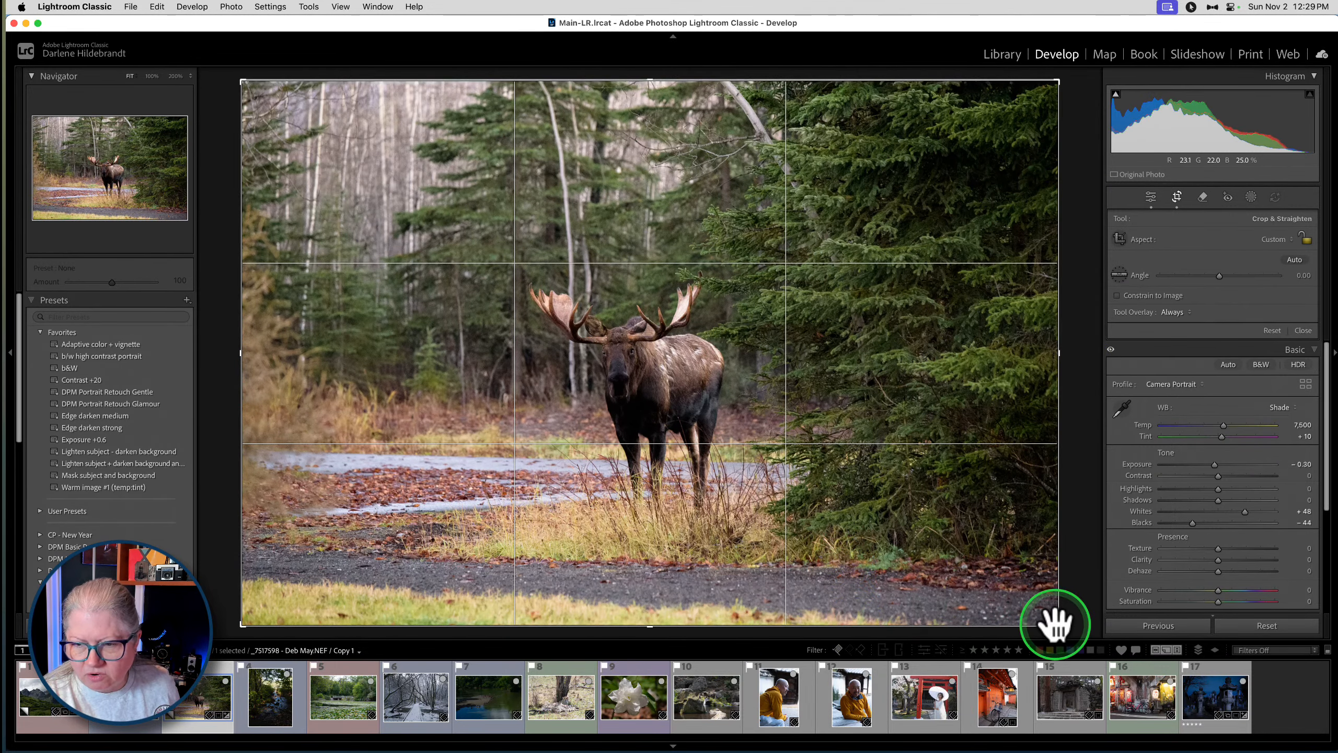
{"action": "left_click_drag", "start_coordinate": [1058, 624], "coordinate": [1036, 601]}
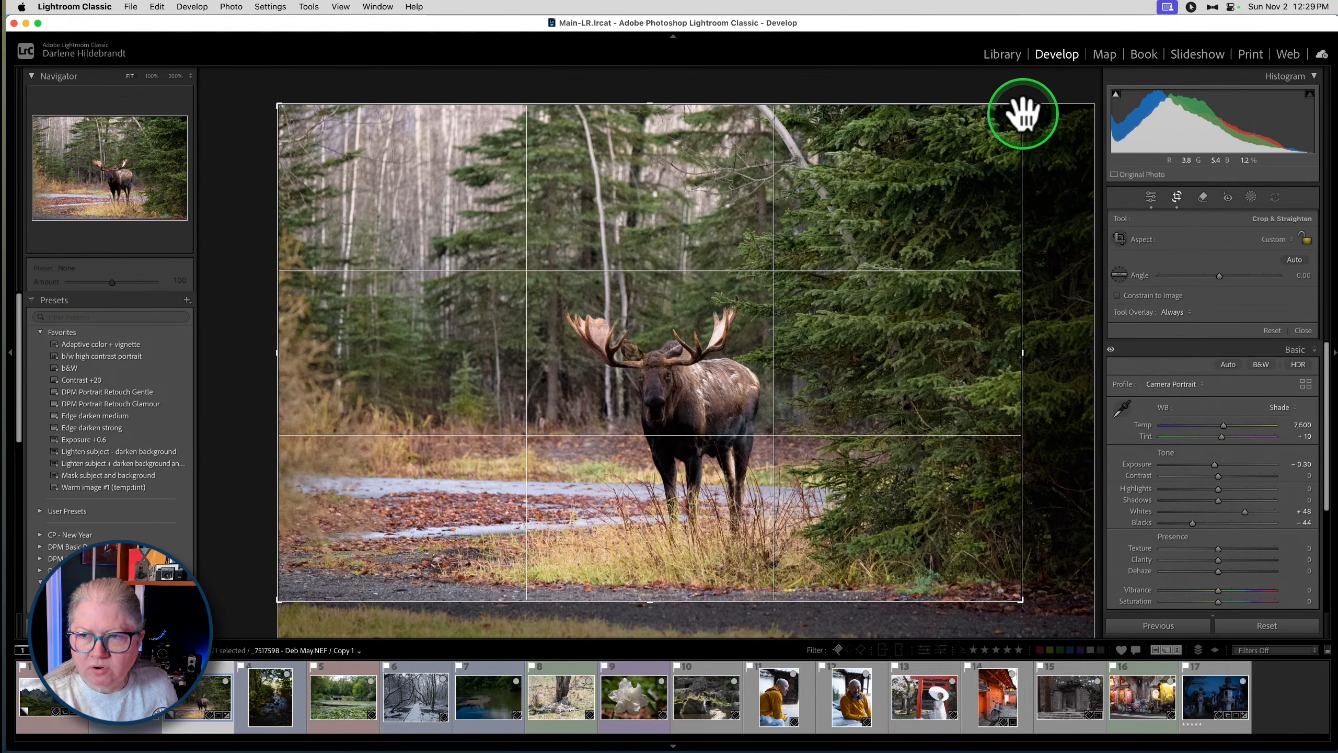
{"action": "left_click_drag", "start_coordinate": [1023, 114], "coordinate": [999, 128]}
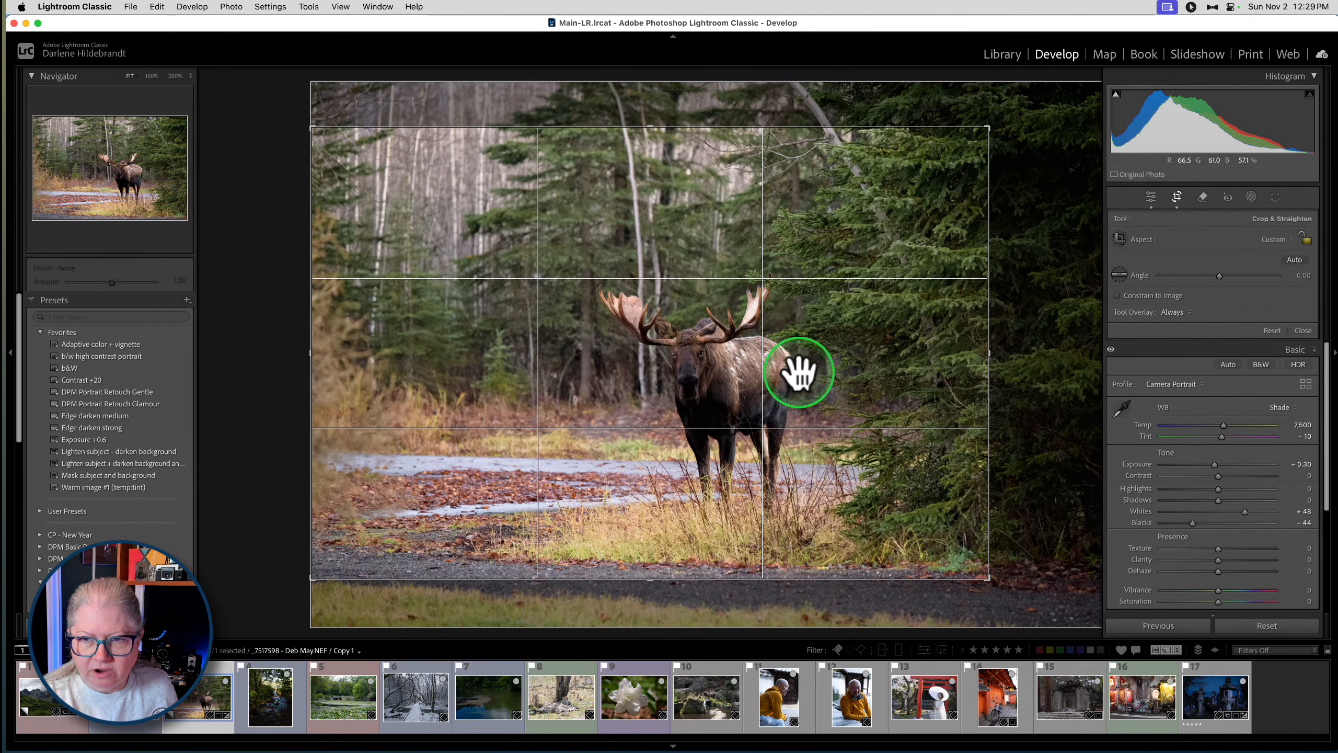
{"action": "key", "text": "Return"}
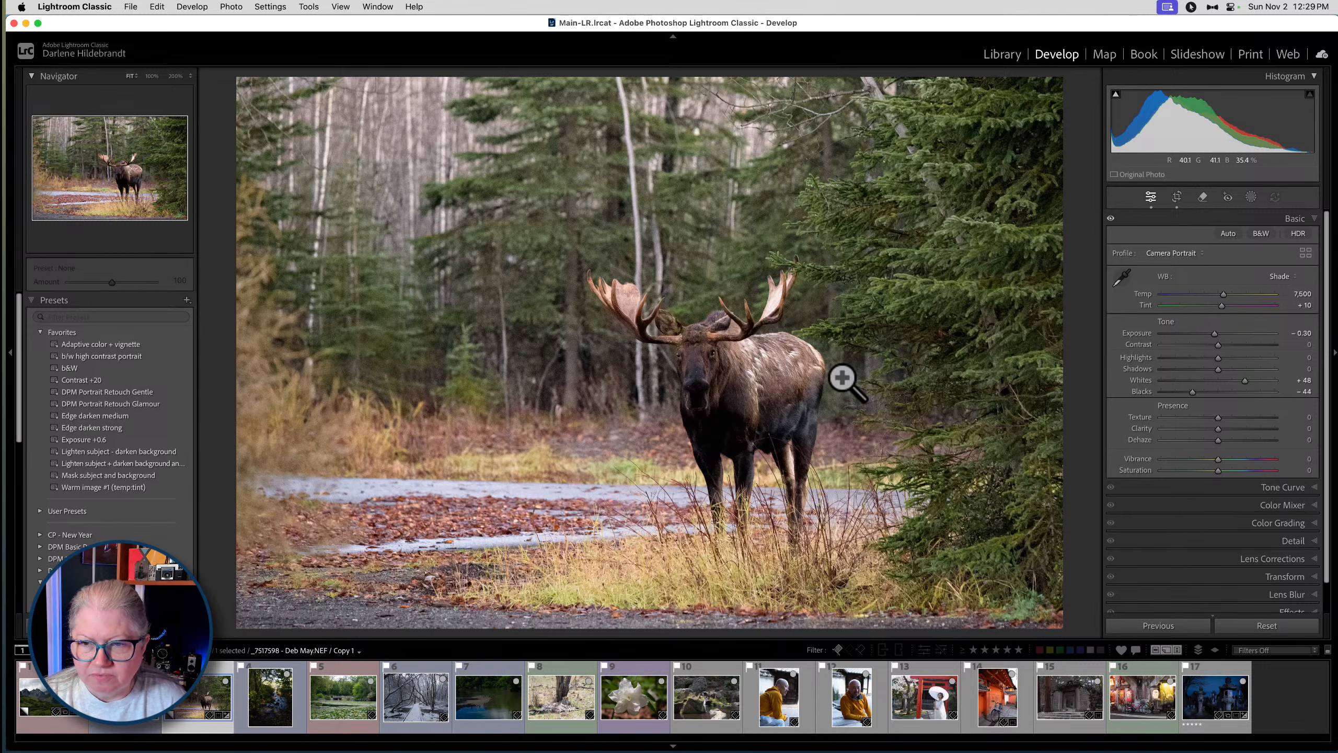
Try repositioning the crop so the moose sits left of centre with more spruce beside it, and undo the change
{"action": "key", "text": "r"}
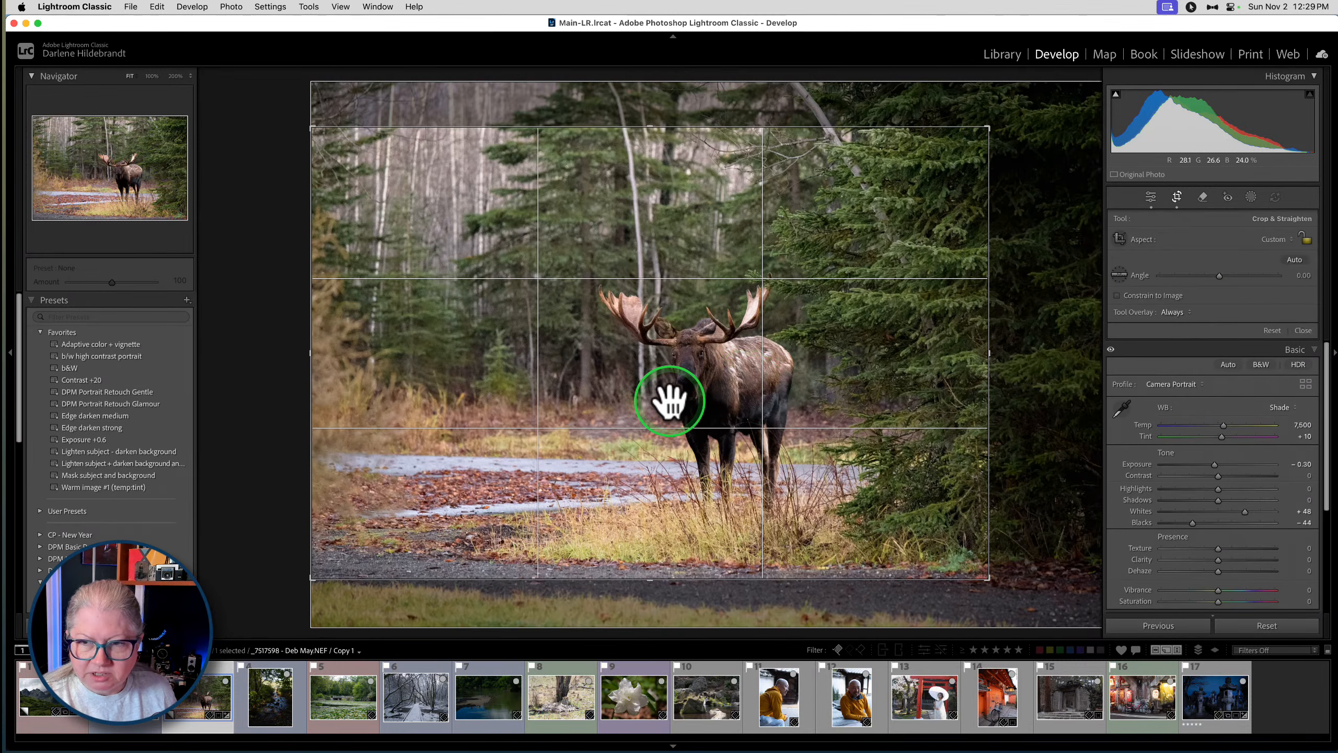
{"action": "left_click_drag", "start_coordinate": [674, 398], "coordinate": [517, 399]}
{"action": "key", "text": "Return"}
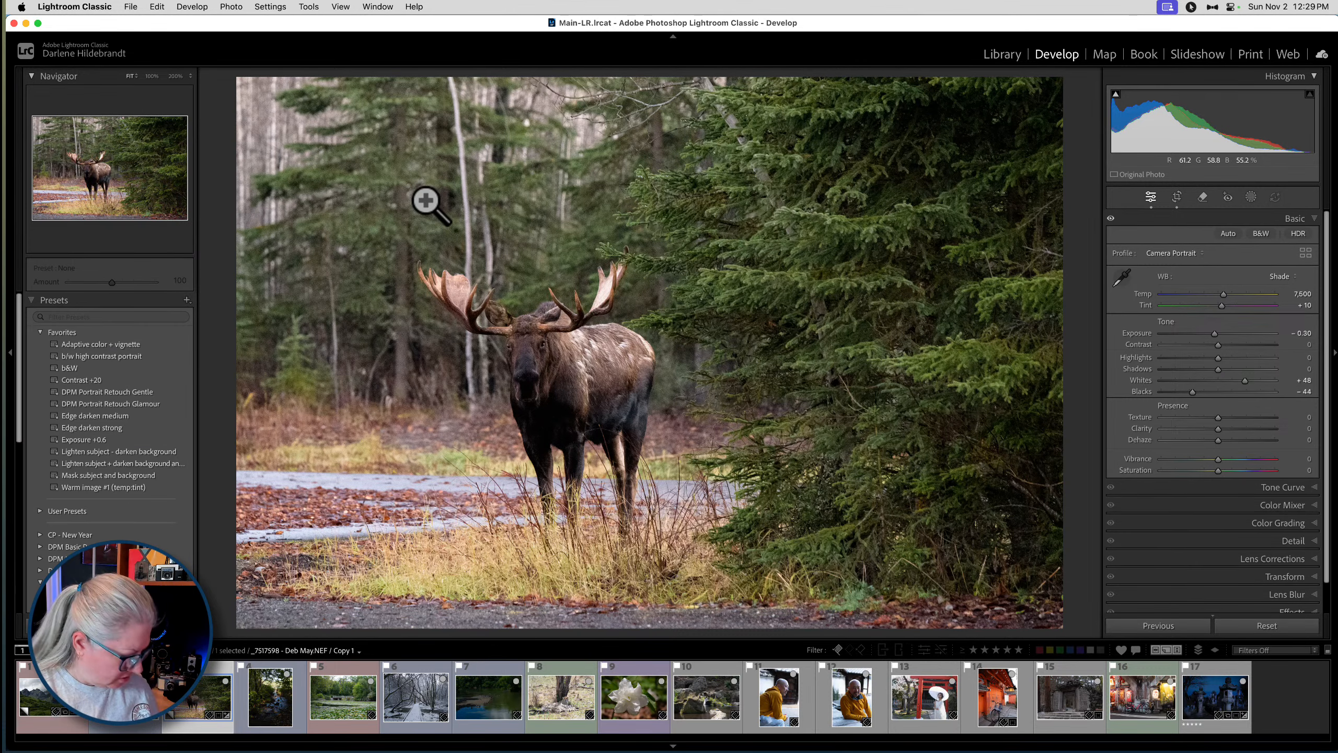
{"action": "key", "text": "super+z"}
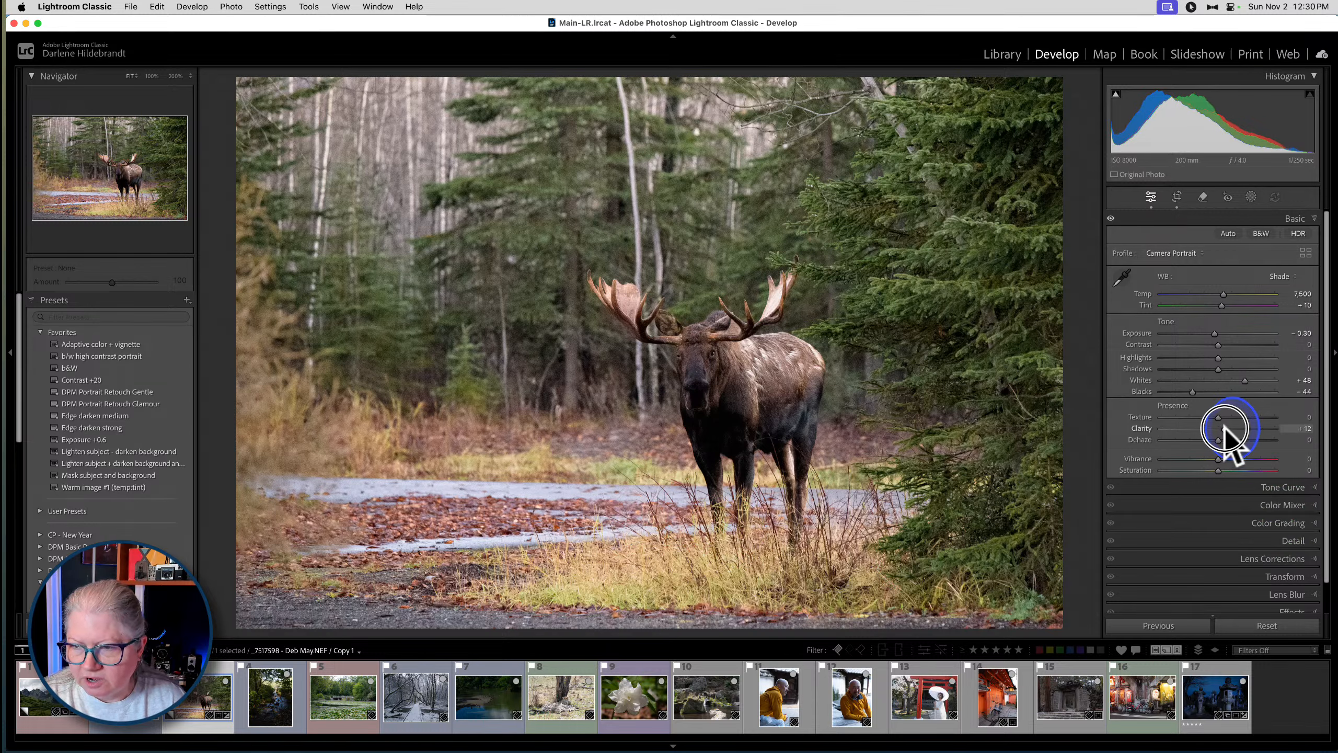
Set Clarity to +14, and darken the foreground grass by lowering Color Mixer luminance to -34 for yellow and -6 for orange
{"action": "mouse_move", "coordinate": [1227, 430]}
{"action": "left_mouse_down"}
{"action": "mouse_move", "coordinate": [1272, 453]}
{"action": "mouse_move", "coordinate": [1225, 414]}
{"action": "left_mouse_up"}
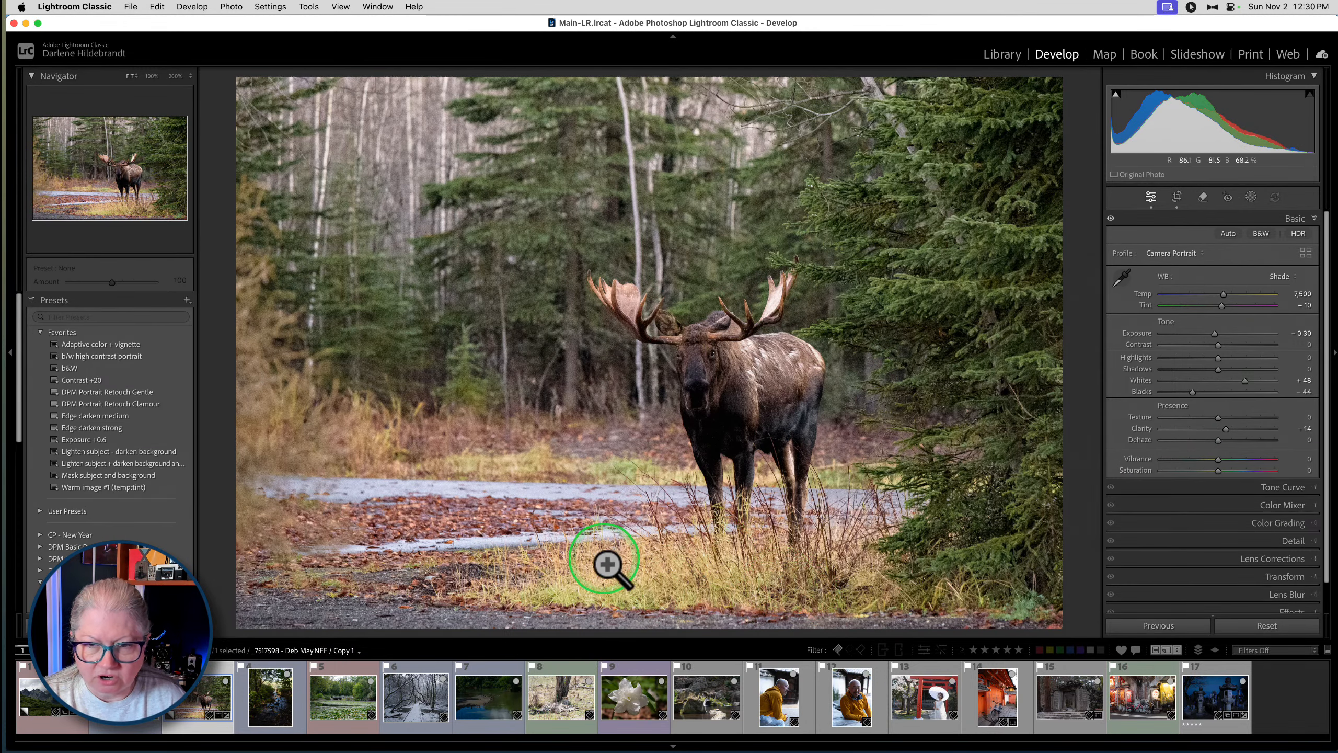
{"action": "left_click", "coordinate": [1280, 506]}
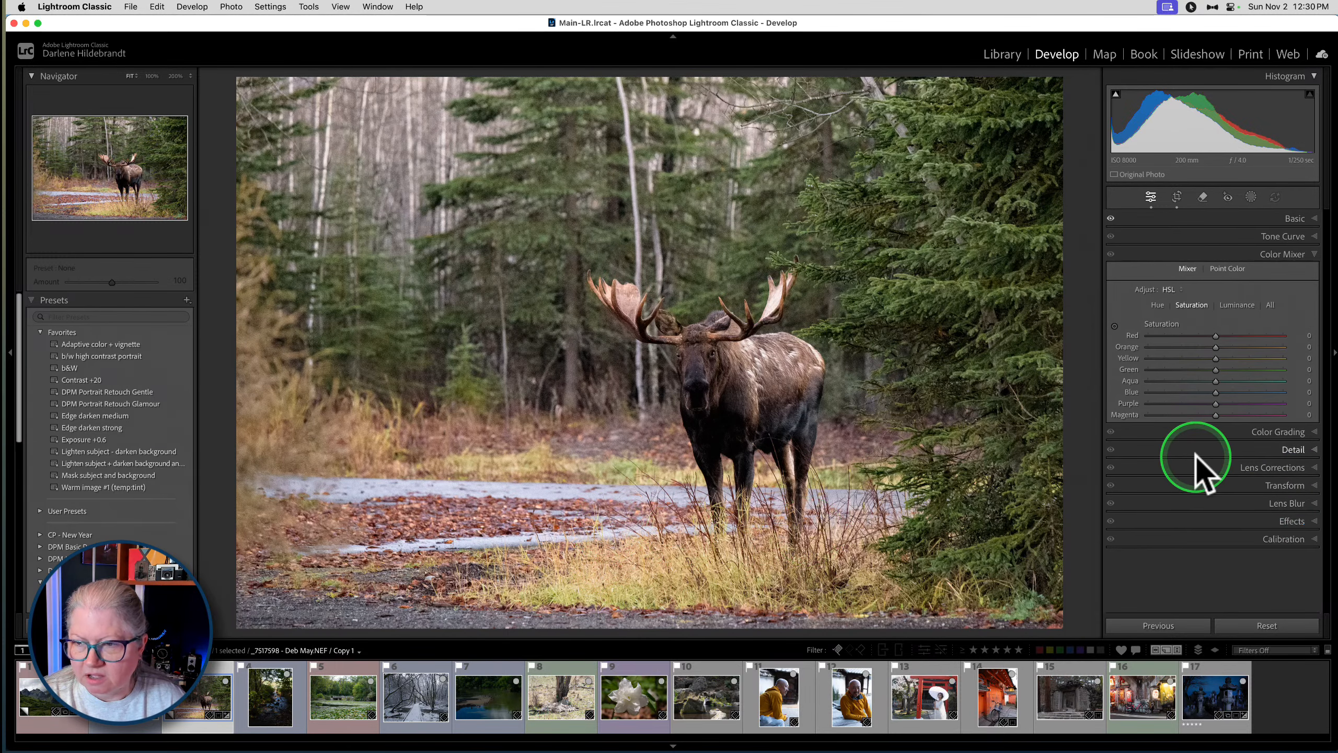
{"action": "left_click", "coordinate": [1232, 305]}
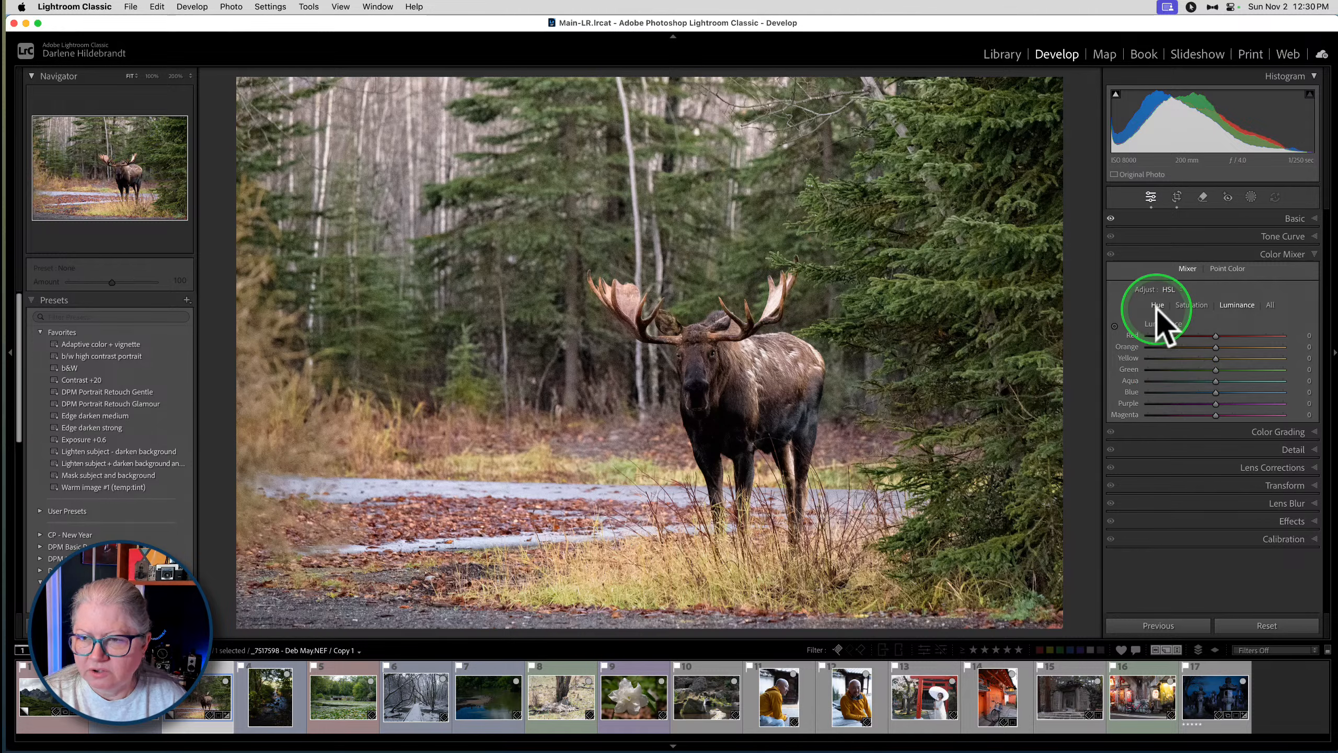
{"action": "left_click", "coordinate": [1236, 307]}
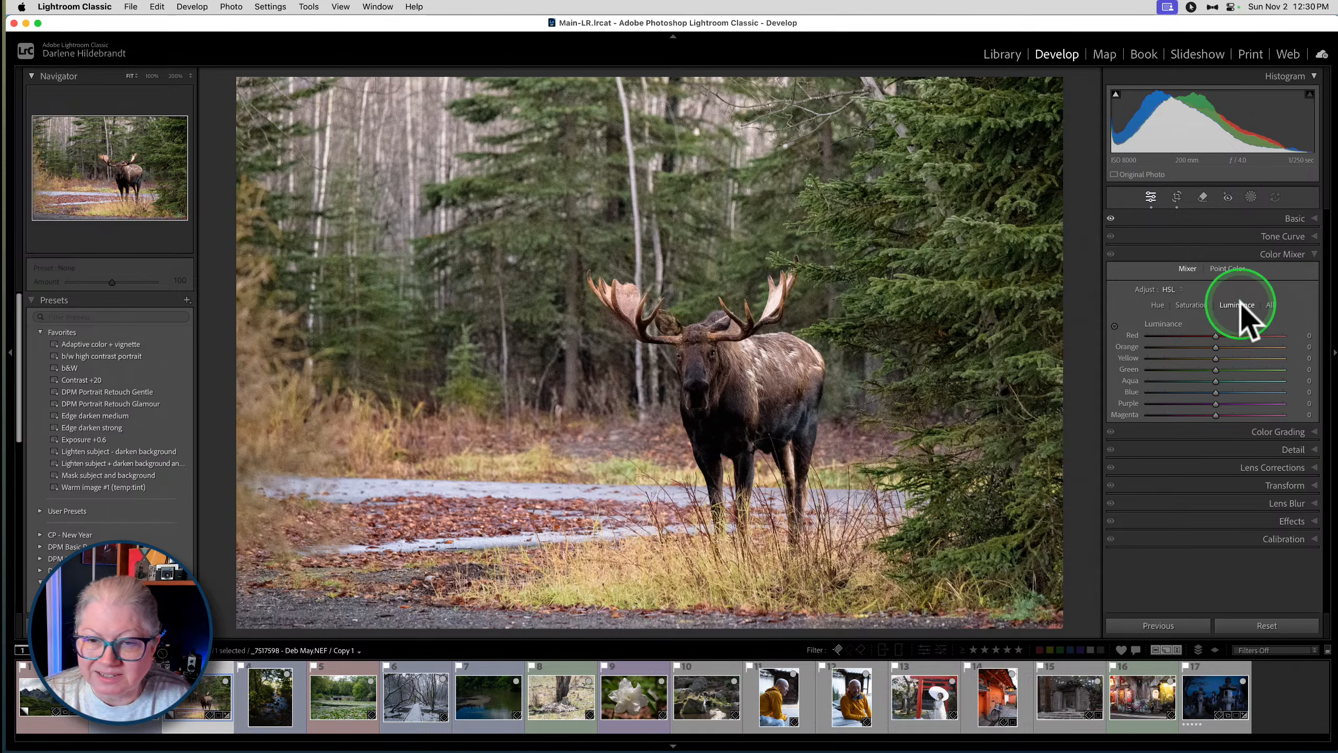
{"action": "left_click", "coordinate": [1114, 327]}
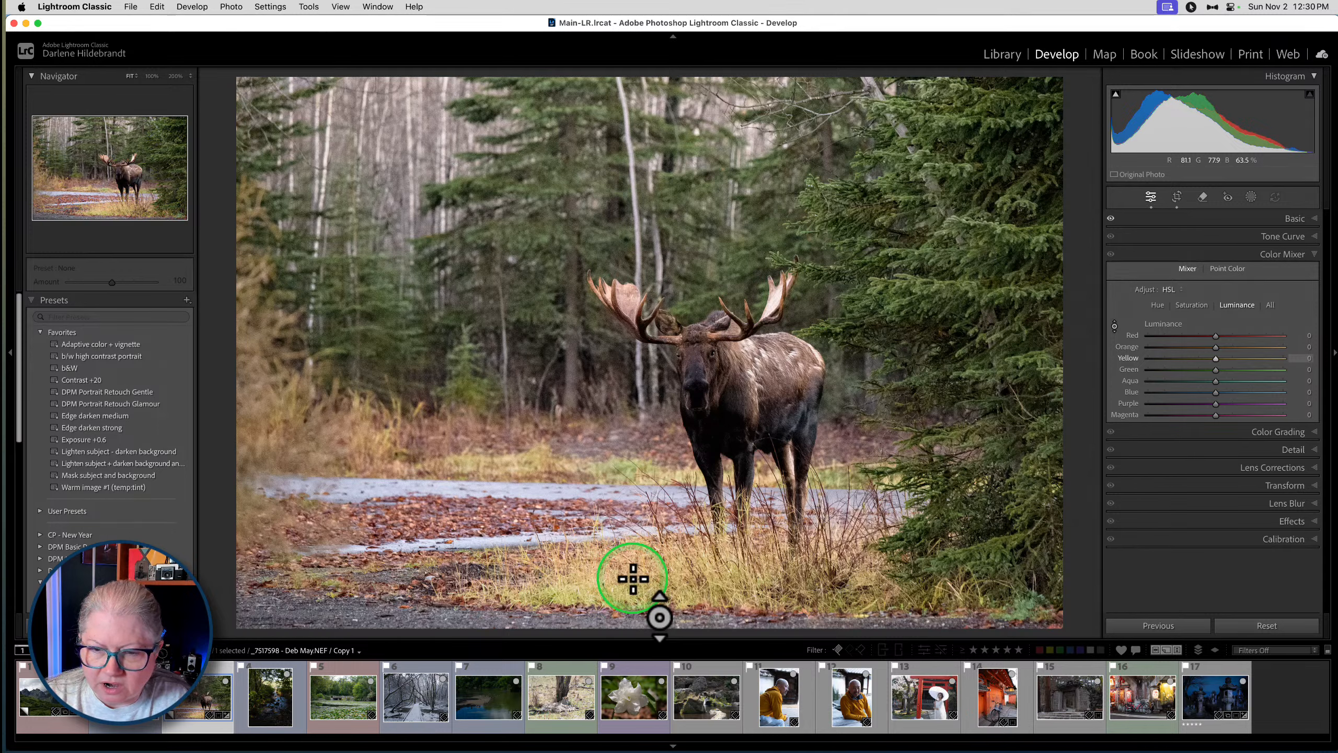
{"action": "left_click_drag", "start_coordinate": [632, 542], "coordinate": [644, 510]}
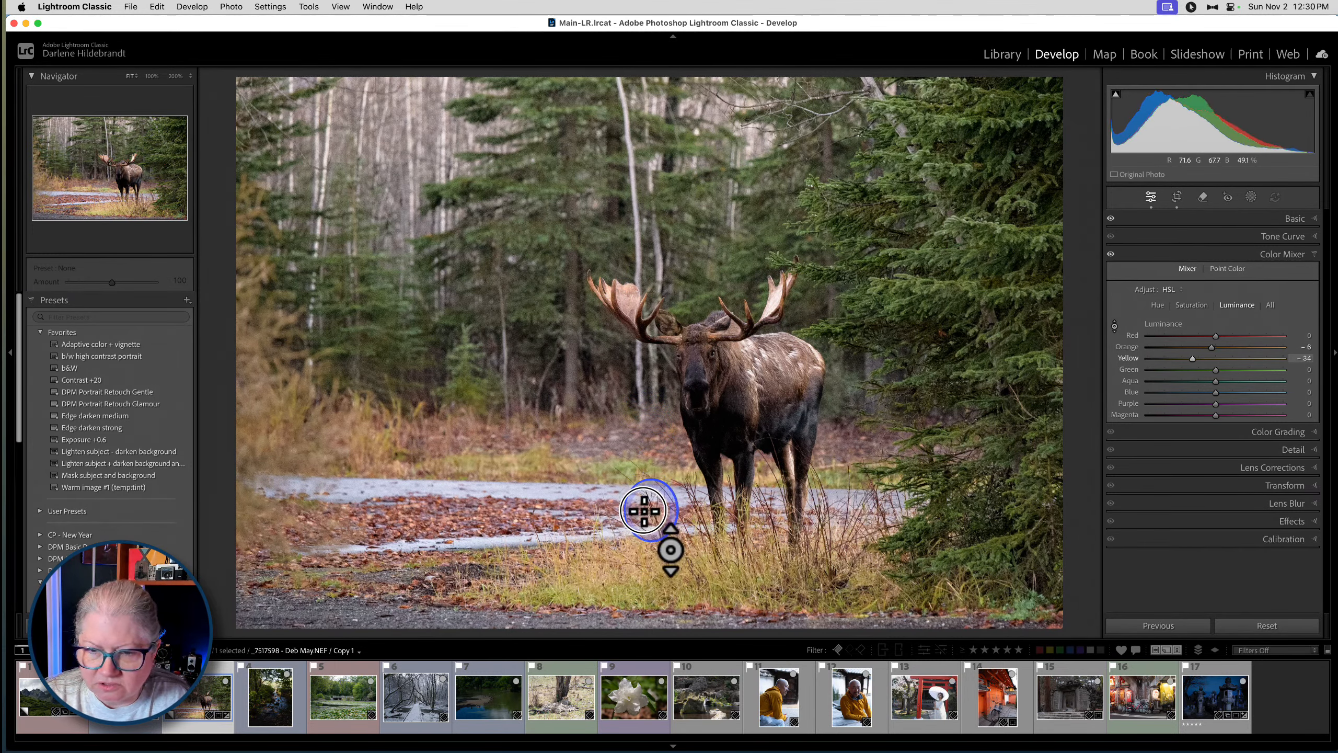
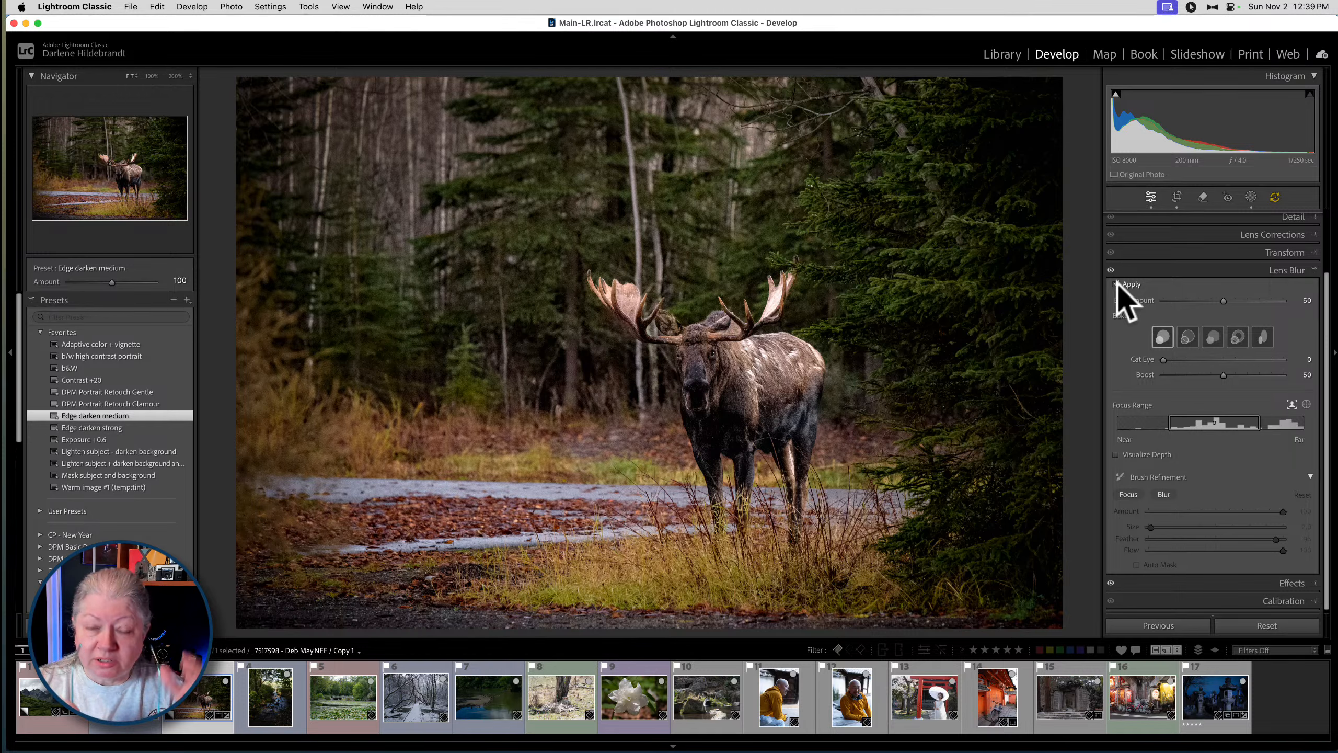
Try Lens Blur with the focus range picked from the moose, Boost at 6 and Blur Amount at 66
{"action": "left_click", "coordinate": [1116, 284]}
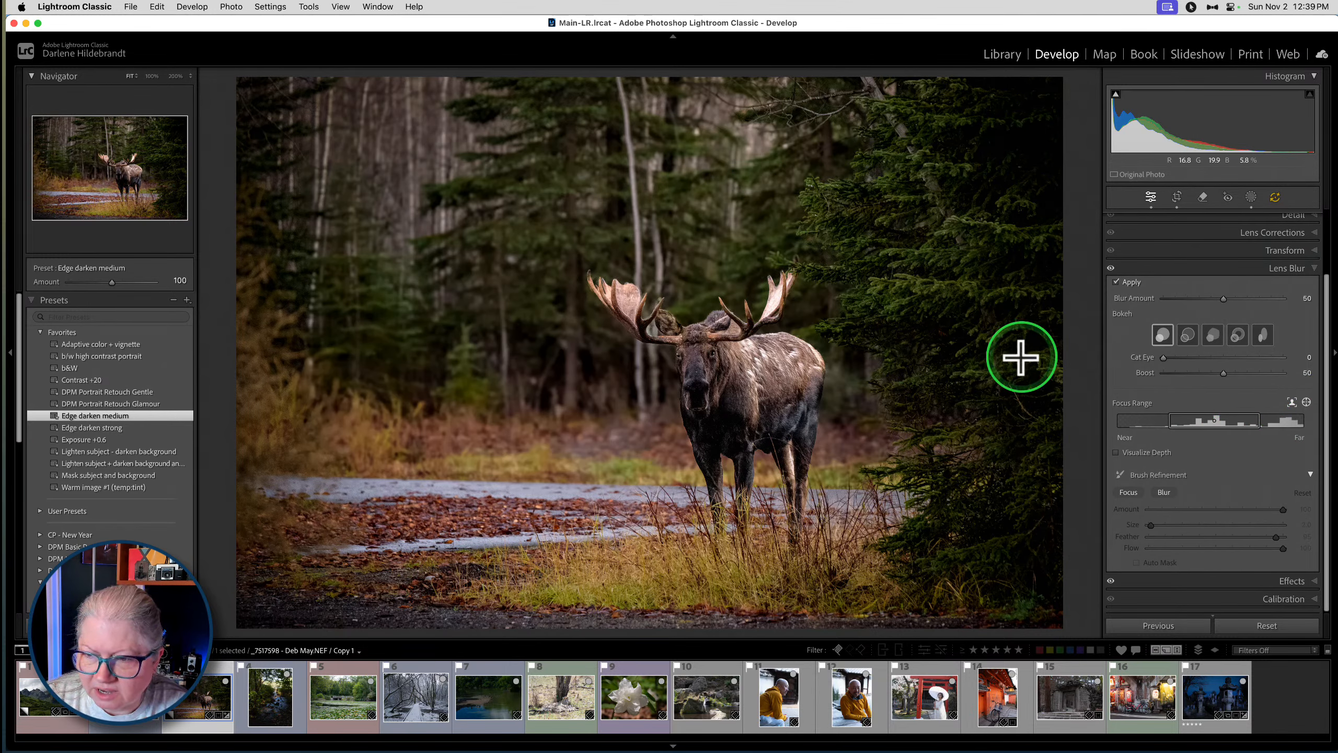
{"action": "left_click_drag", "start_coordinate": [693, 342], "coordinate": [771, 398]}
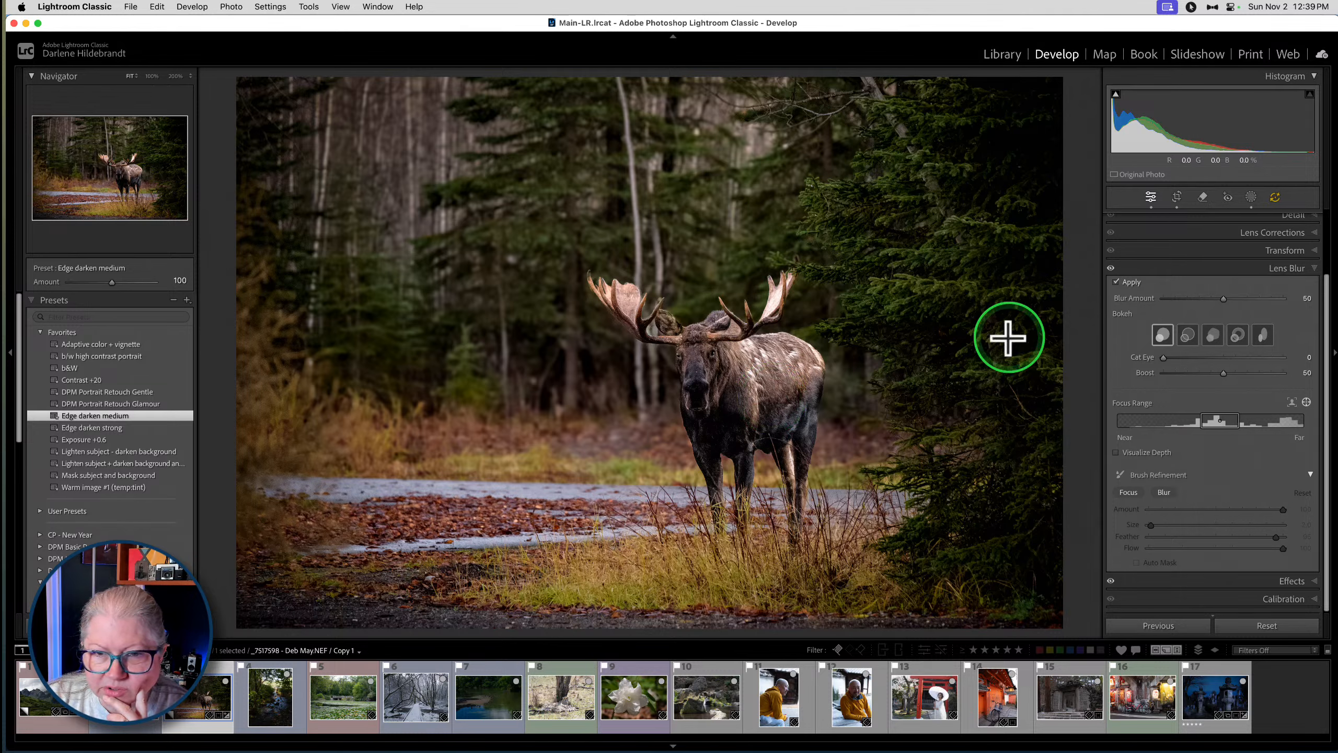
{"action": "left_click_drag", "start_coordinate": [1223, 373], "coordinate": [1172, 374]}
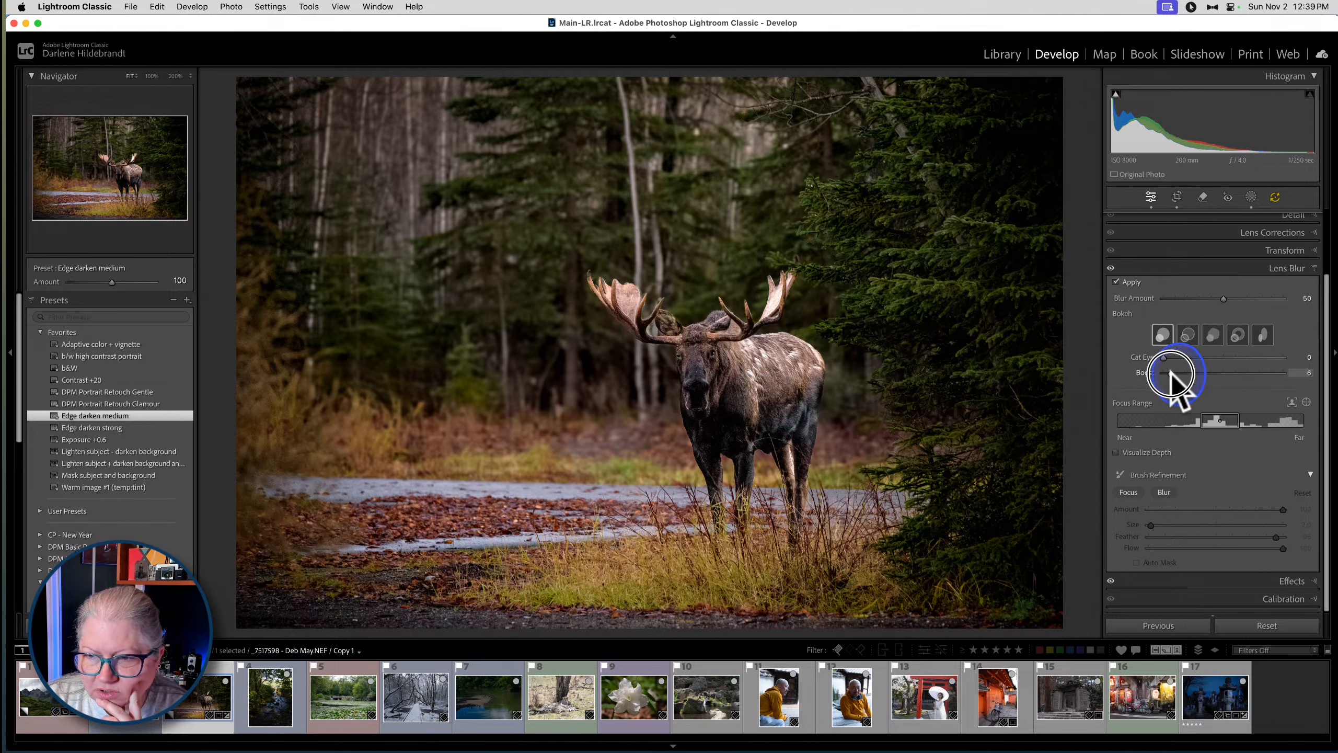
{"action": "left_click", "coordinate": [1267, 299]}
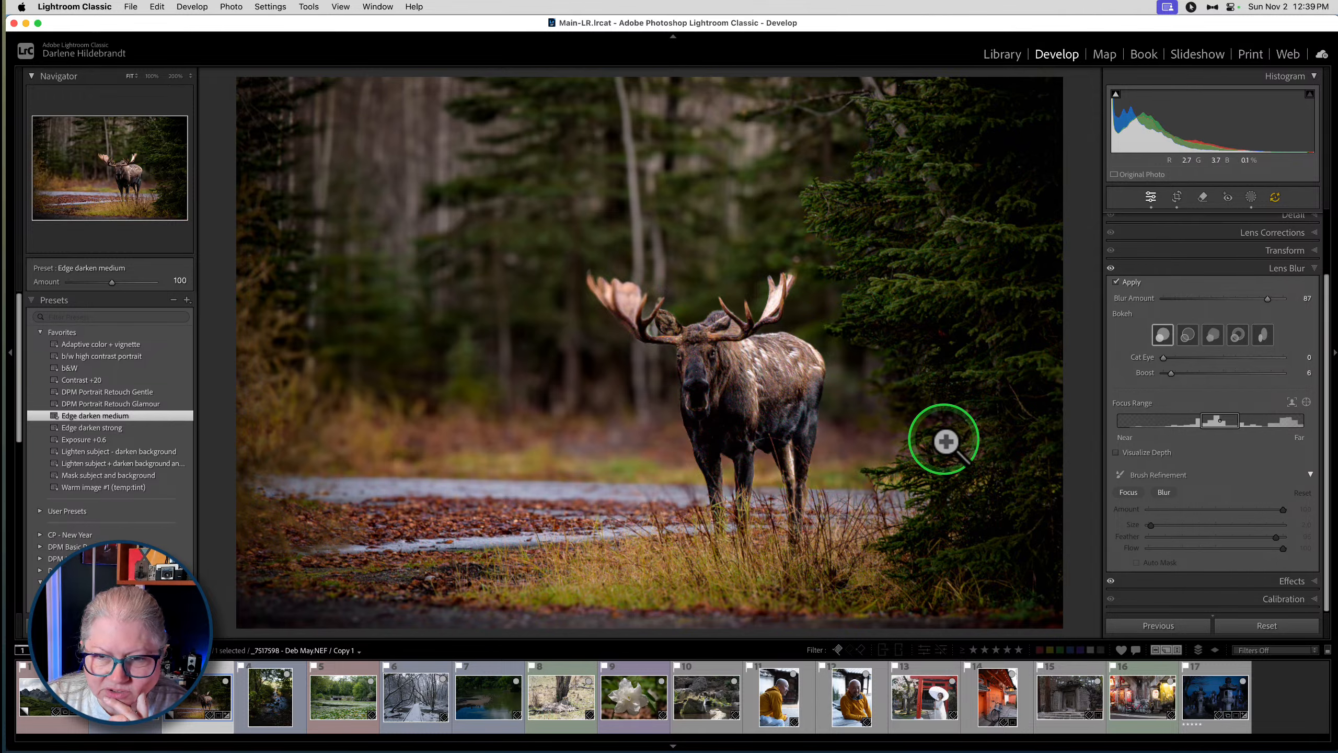
{"action": "left_click", "coordinate": [1242, 298]}
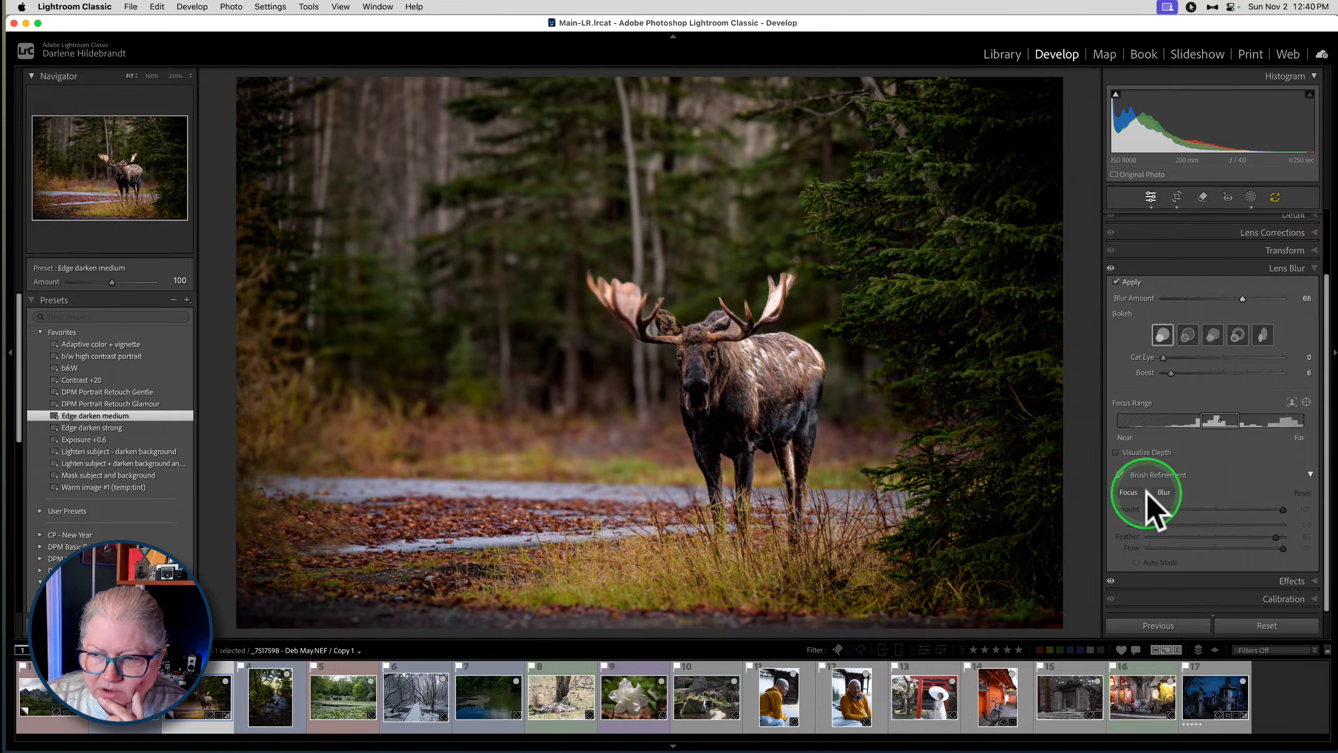
Try widening the Lens Blur focus range around the moose, mostly toward the near side, and turn Lens Blur off
{"action": "left_click", "coordinate": [1132, 492]}
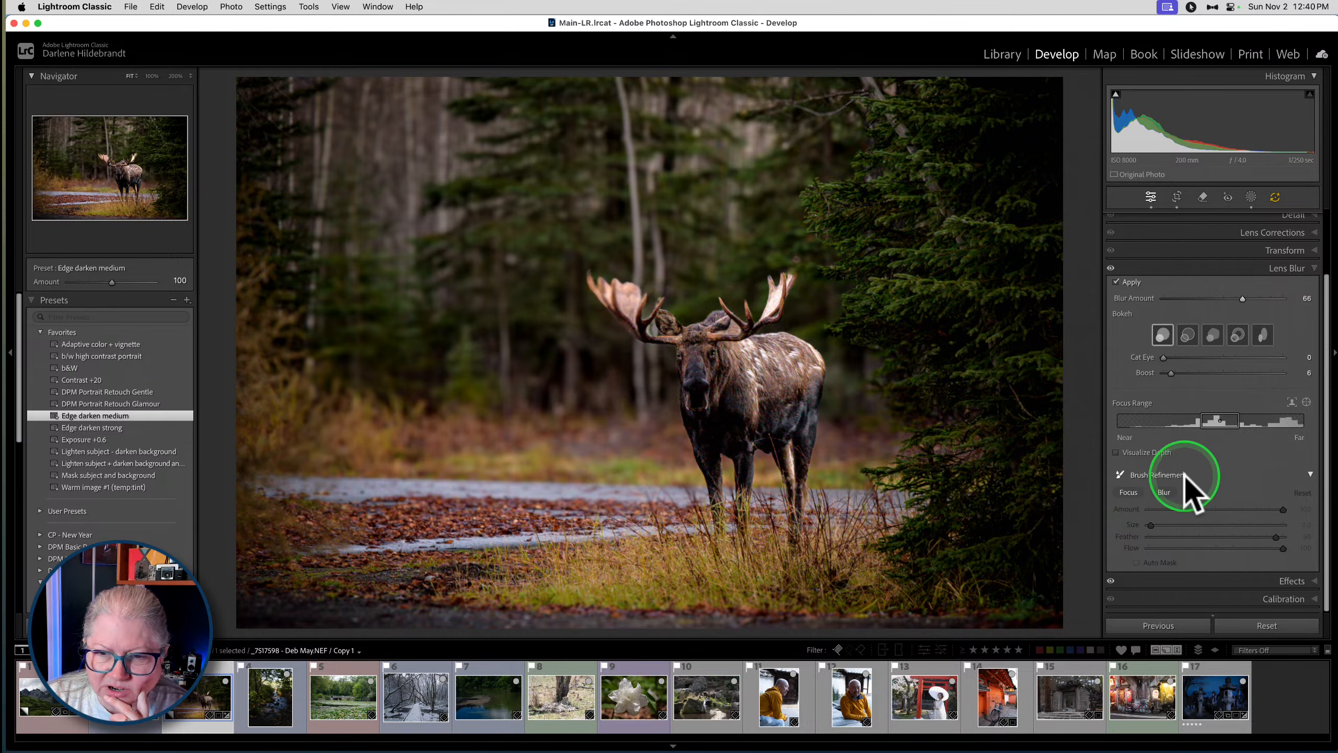
{"action": "left_click", "coordinate": [628, 316]}
{"action": "left_click", "coordinate": [624, 314]}
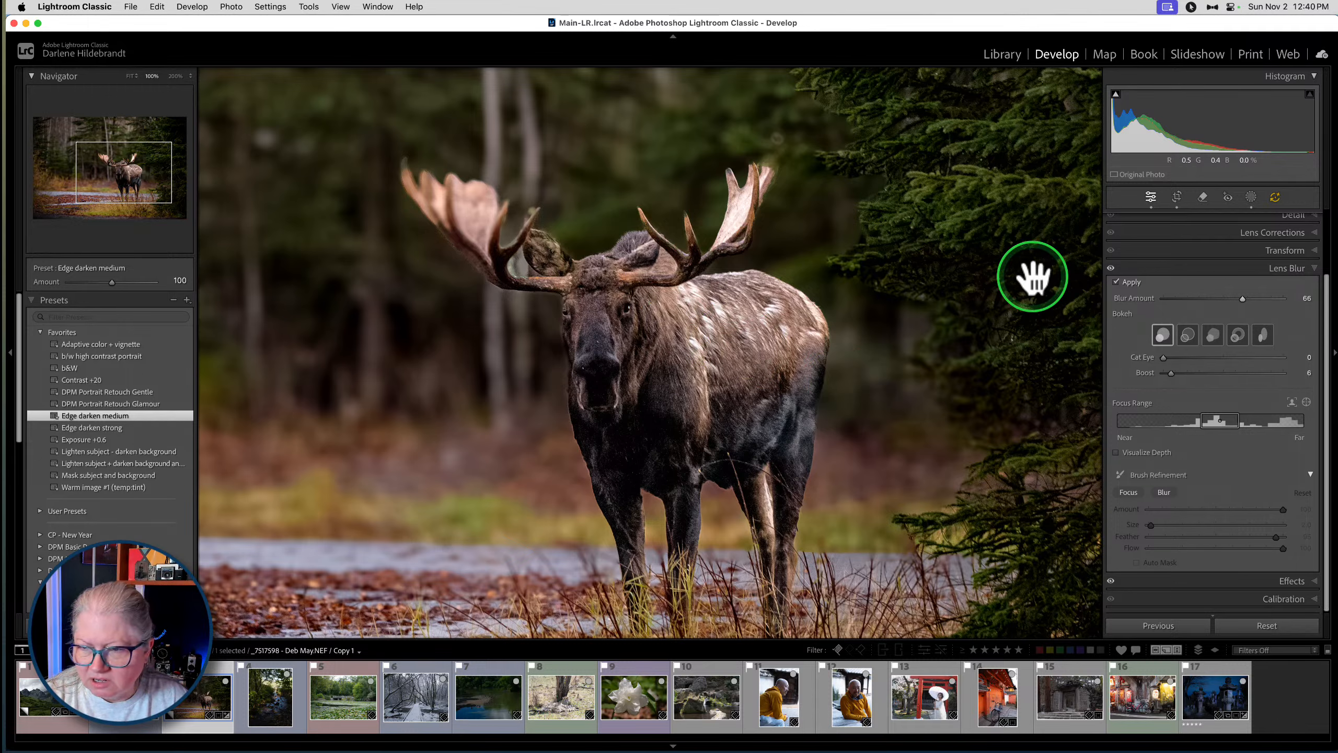
{"action": "left_click_drag", "start_coordinate": [1232, 407], "coordinate": [1246, 420]}
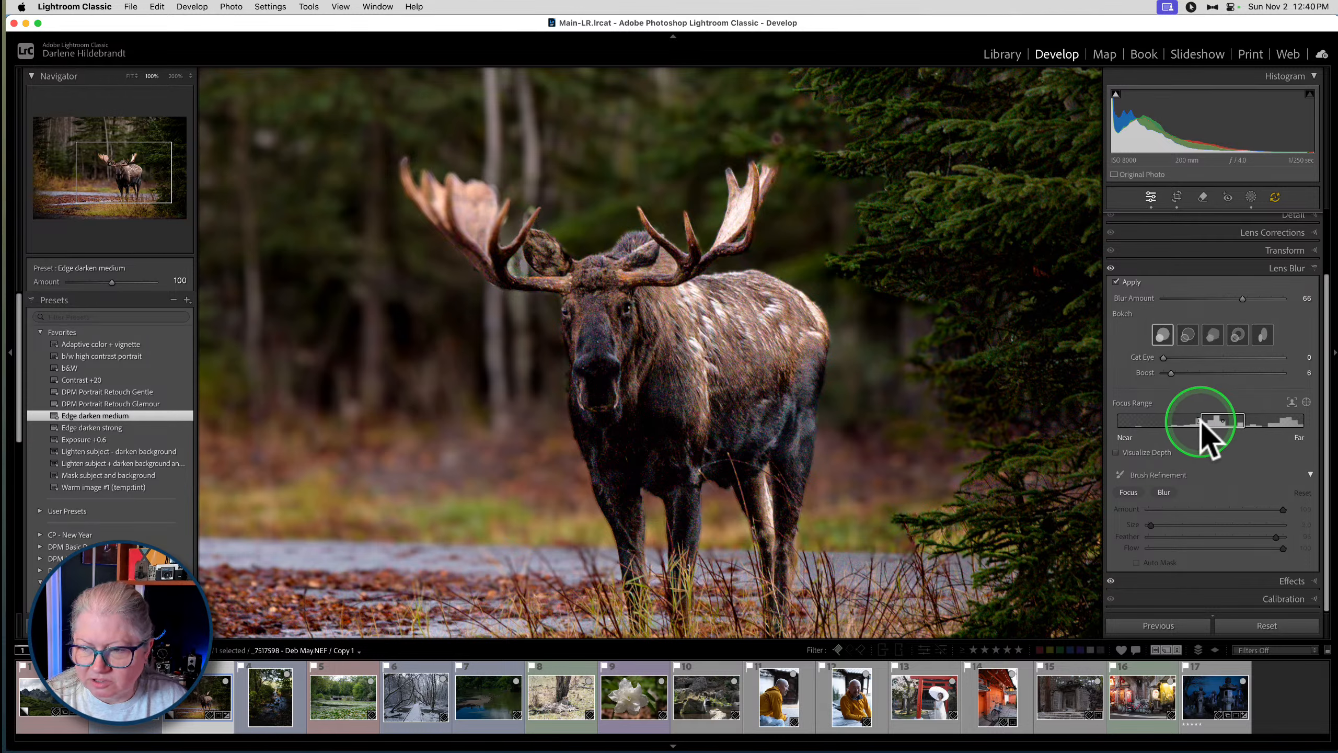
{"action": "left_click_drag", "start_coordinate": [1200, 420], "coordinate": [1191, 419]}
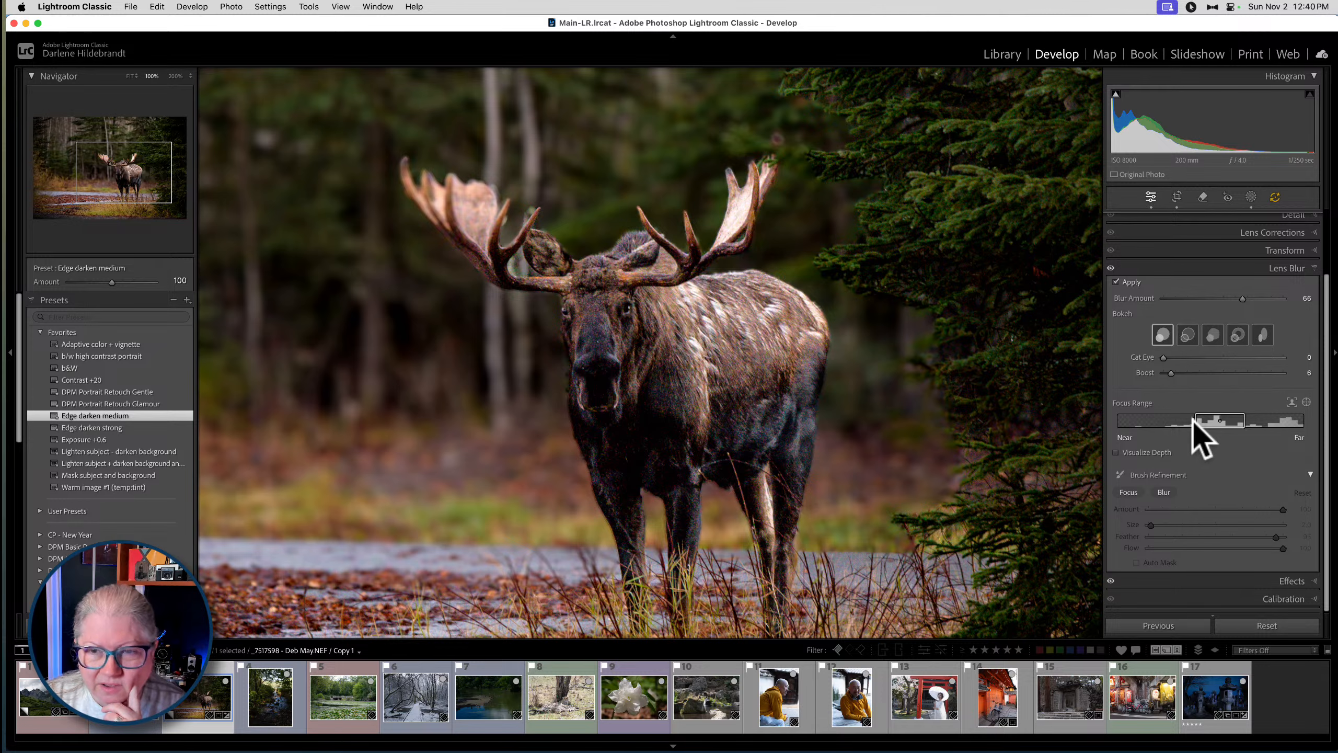
{"action": "left_click_drag", "start_coordinate": [1194, 419], "coordinate": [1185, 420]}
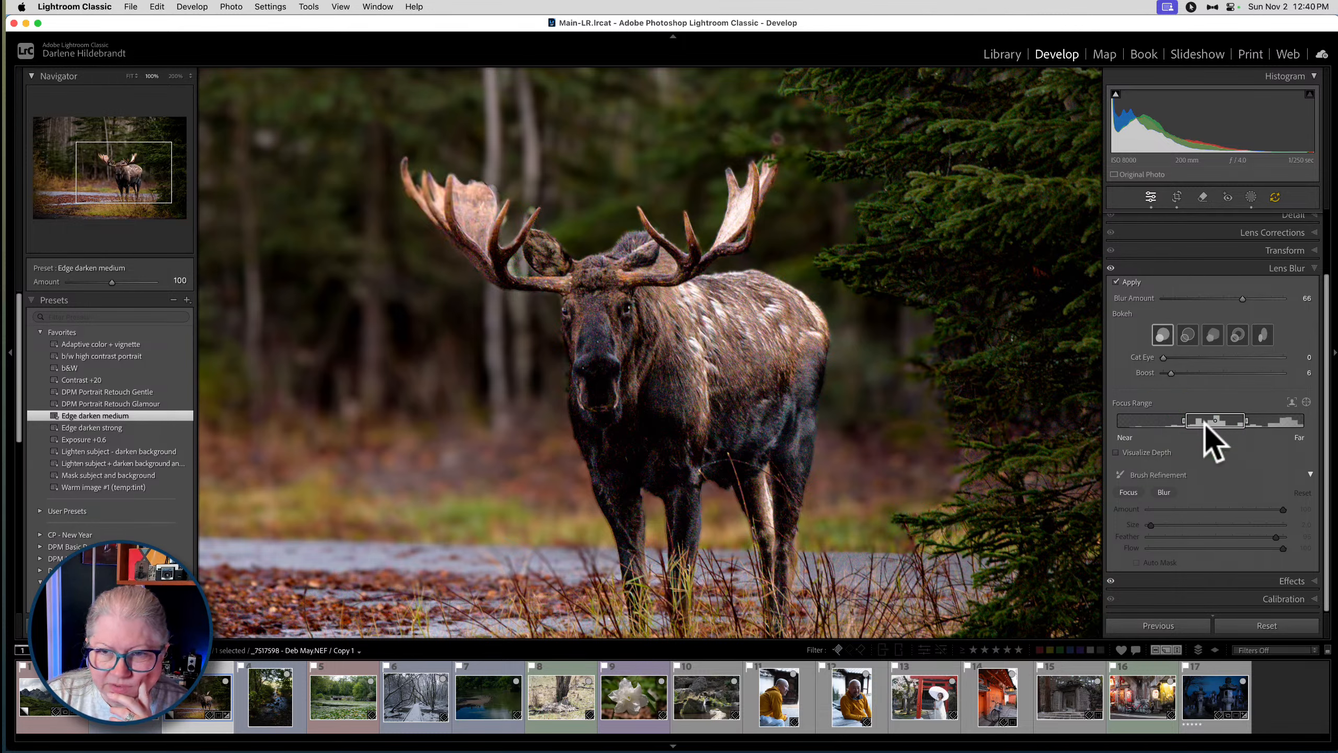
{"action": "left_click_drag", "start_coordinate": [1185, 420], "coordinate": [1166, 420]}
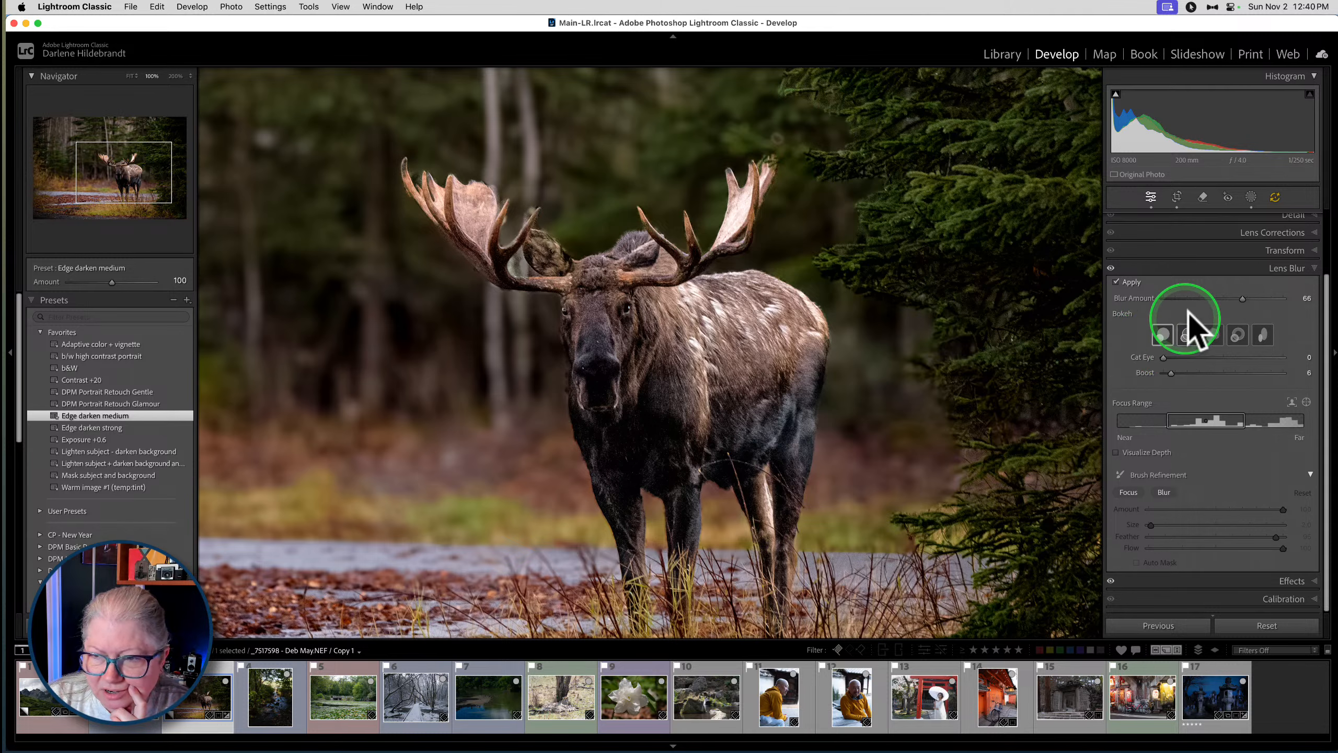
{"action": "left_click", "coordinate": [1115, 281]}
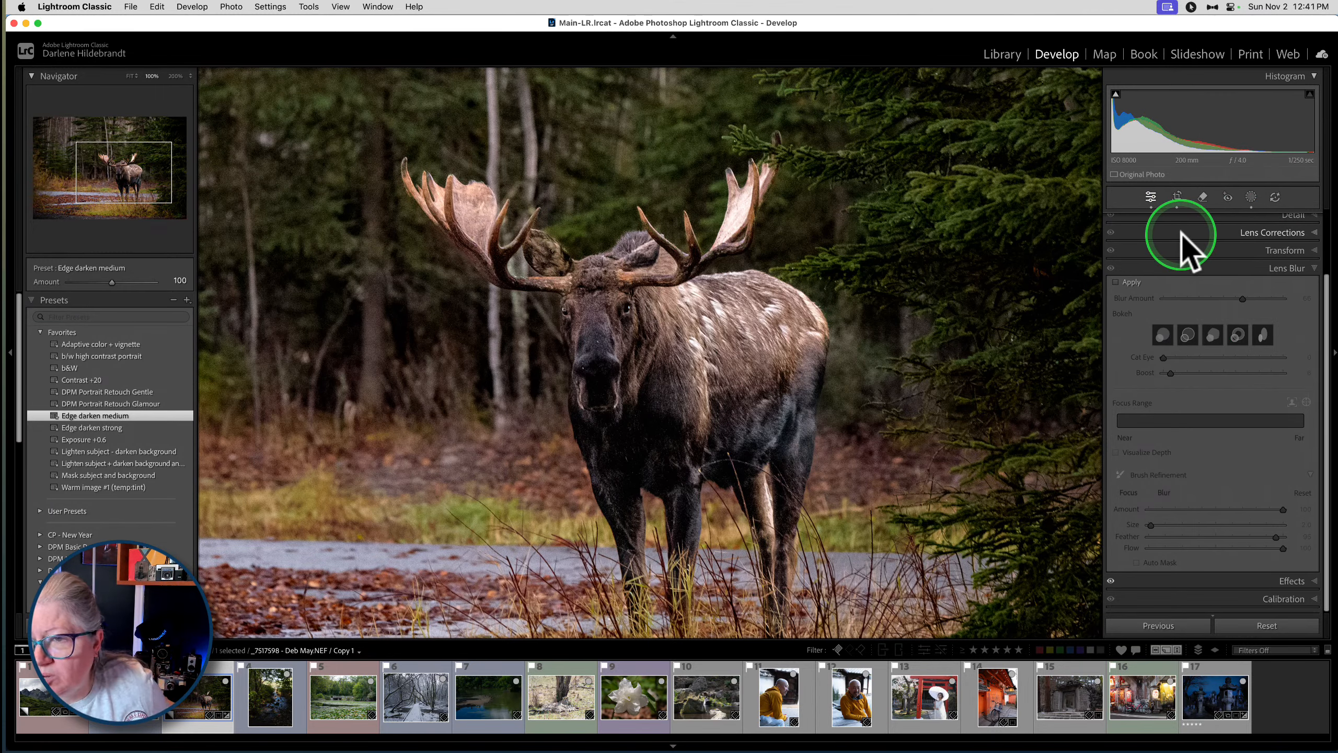
Inspect the noise on the moose up close and apply Denoise to the photo
{"action": "left_click", "coordinate": [748, 382]}
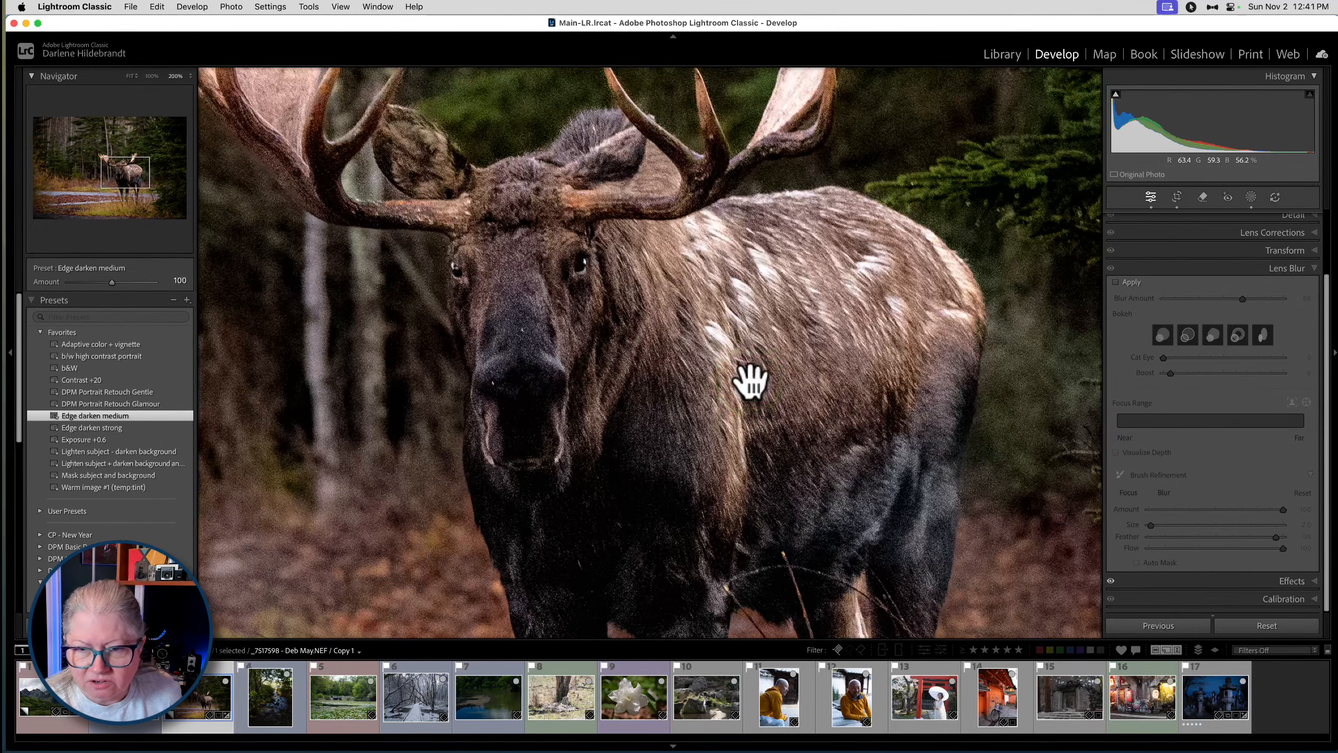
{"action": "left_click", "coordinate": [750, 380]}
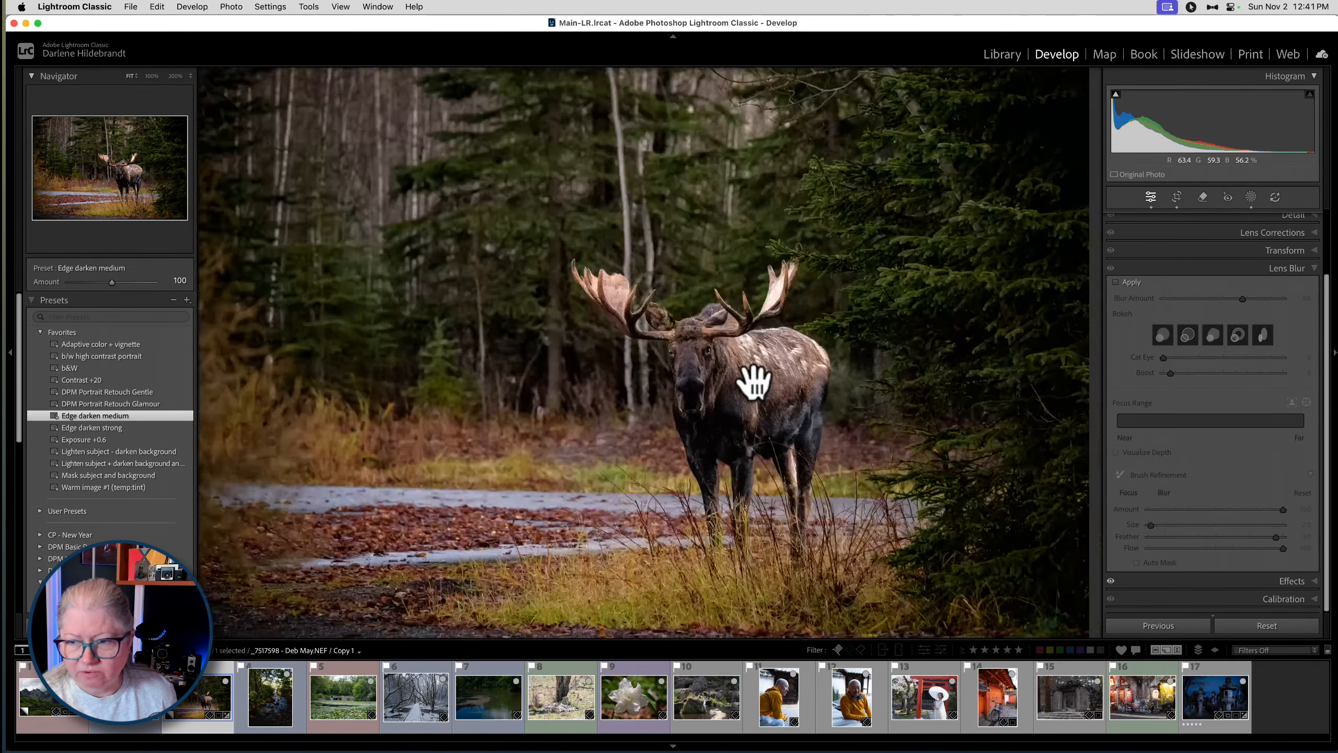
{"action": "scroll", "coordinate": [1161, 524], "scroll_direction": "down", "scroll_amount": 1}
{"action": "scroll", "coordinate": [1161, 527], "scroll_direction": "up", "scroll_amount": 3}
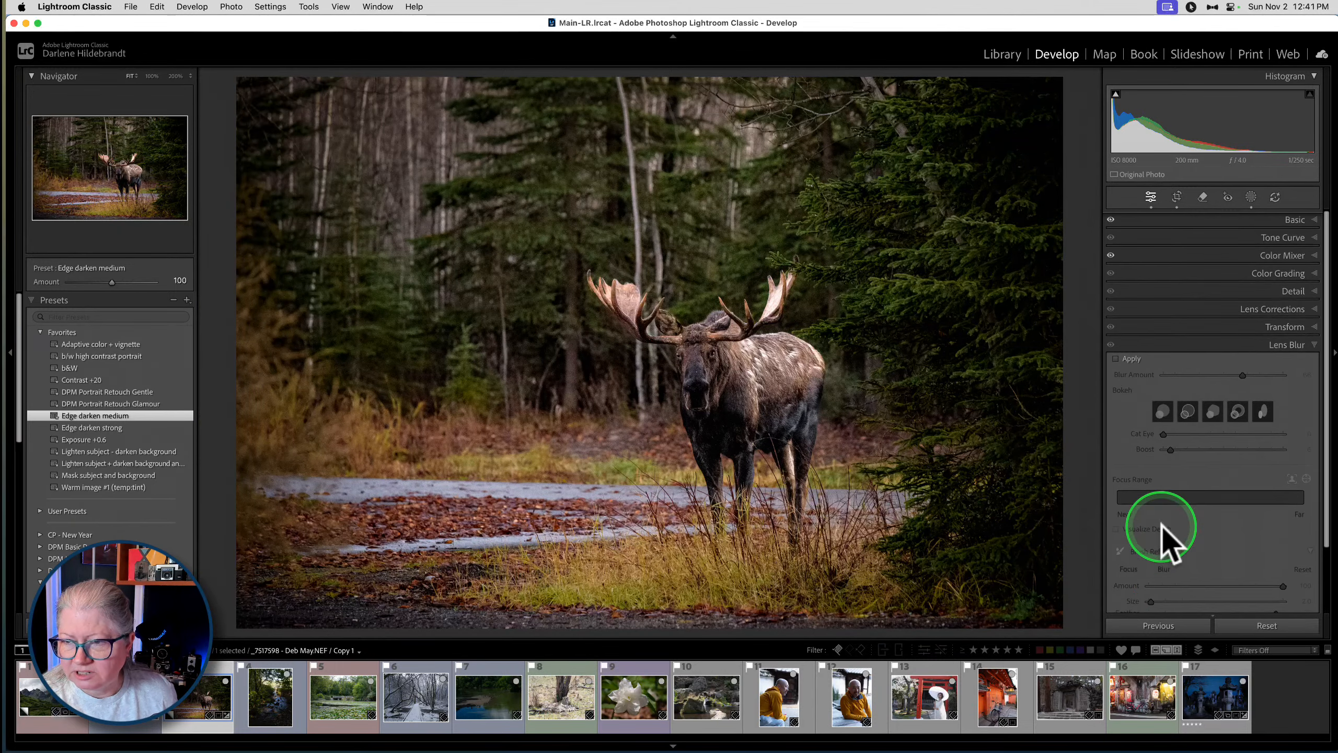
{"action": "left_click", "coordinate": [1285, 290]}
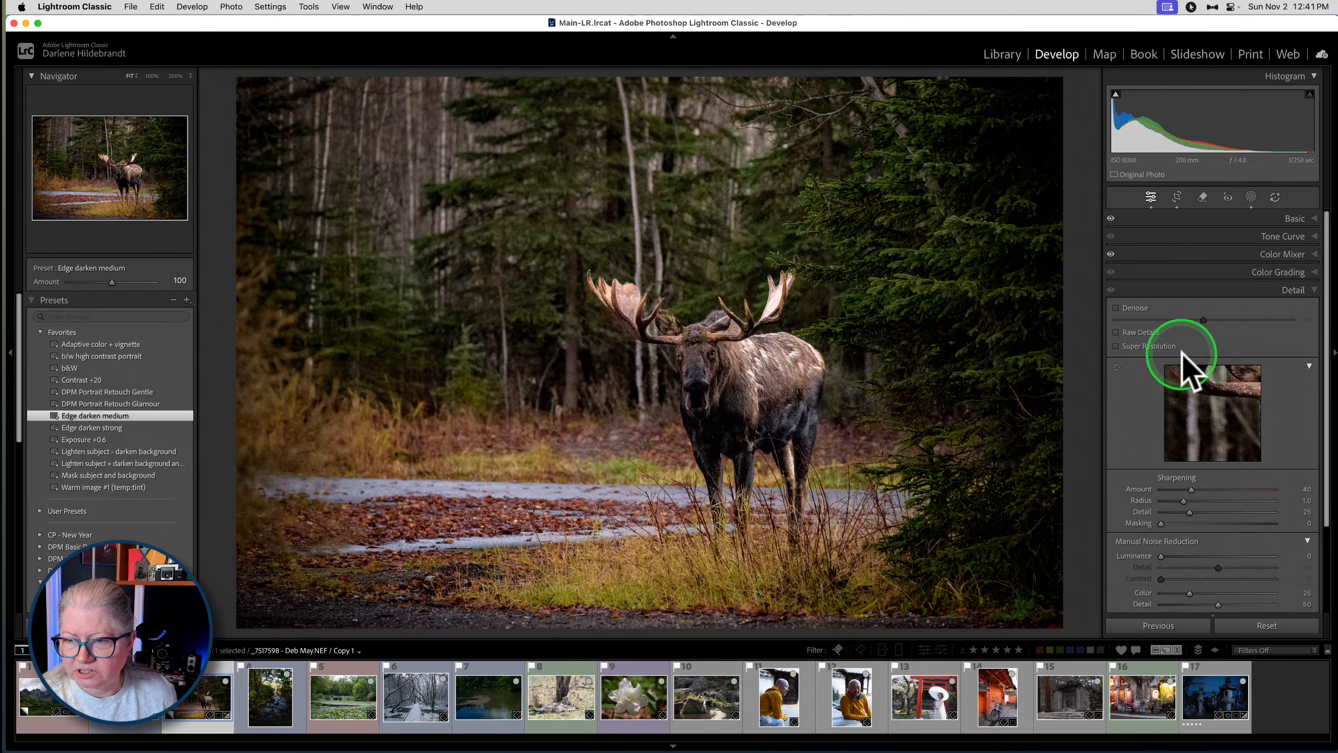
{"action": "scroll", "coordinate": [1181, 355], "scroll_direction": "down", "scroll_amount": 4}
{"action": "scroll", "coordinate": [1185, 354], "scroll_direction": "up", "scroll_amount": 3}
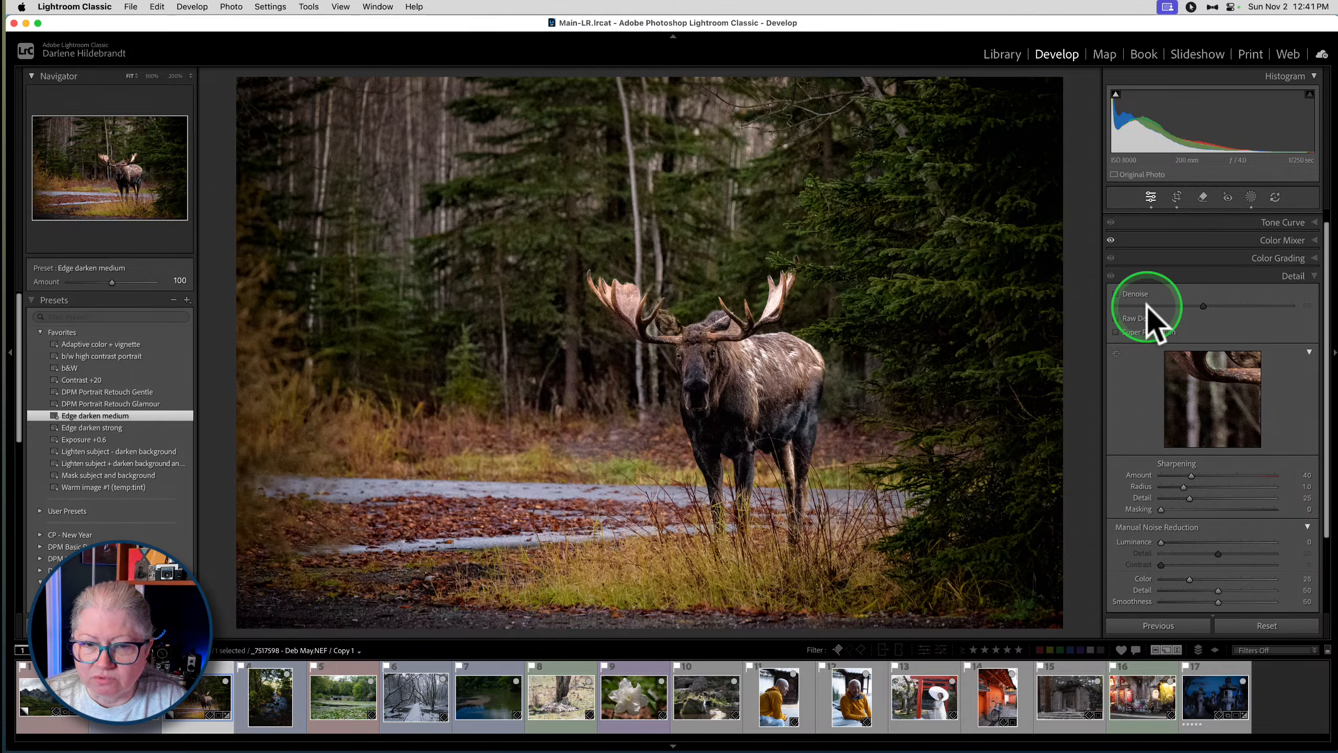
{"action": "left_click", "coordinate": [1115, 293]}
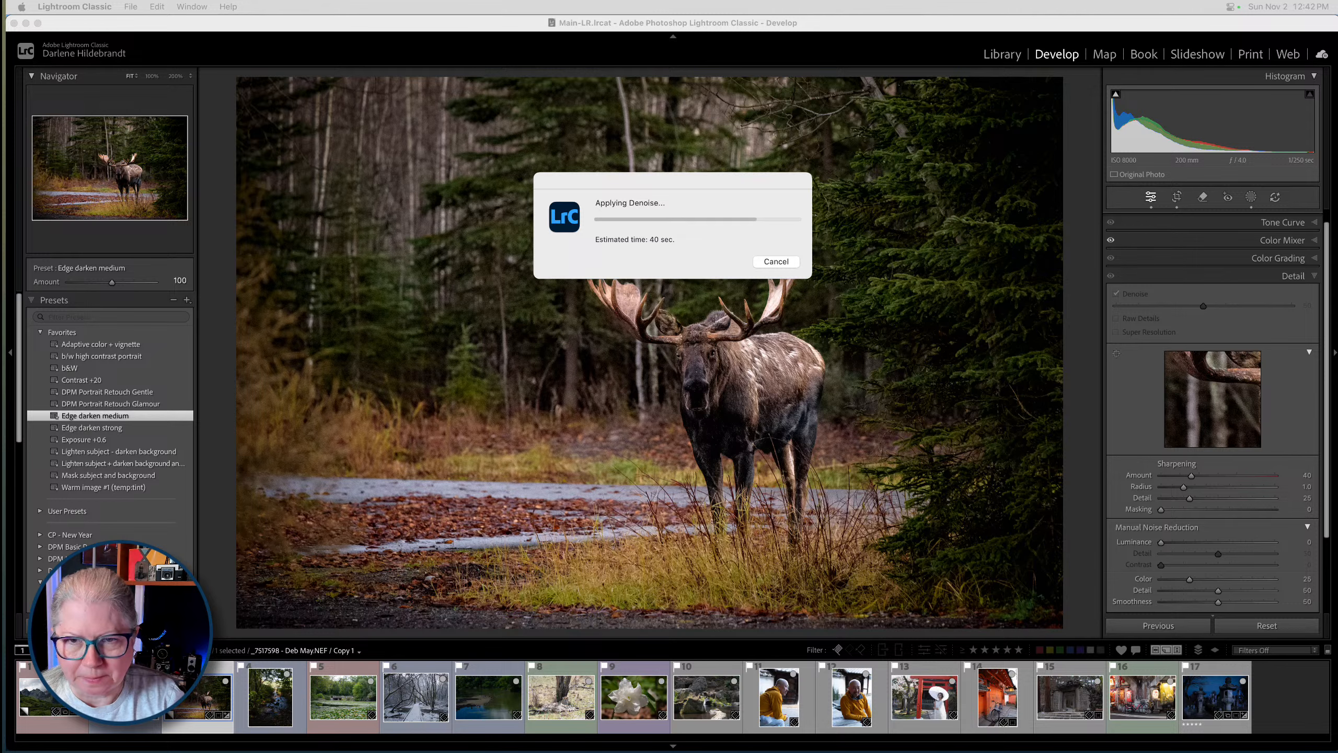
{"action": "left_click", "coordinate": [660, 198]}
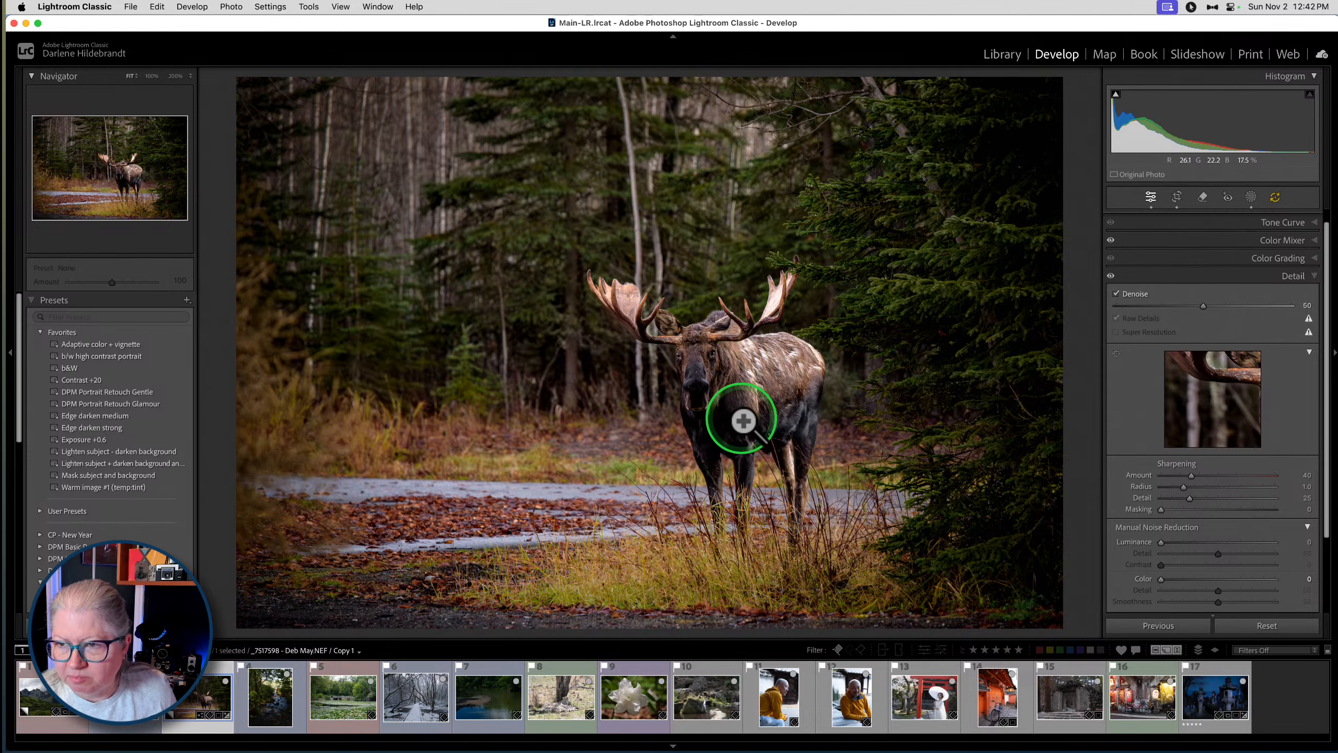
Zoom in on the moose's head and compare the photo with the Detail adjustments off and on
{"action": "left_click", "coordinate": [696, 360]}
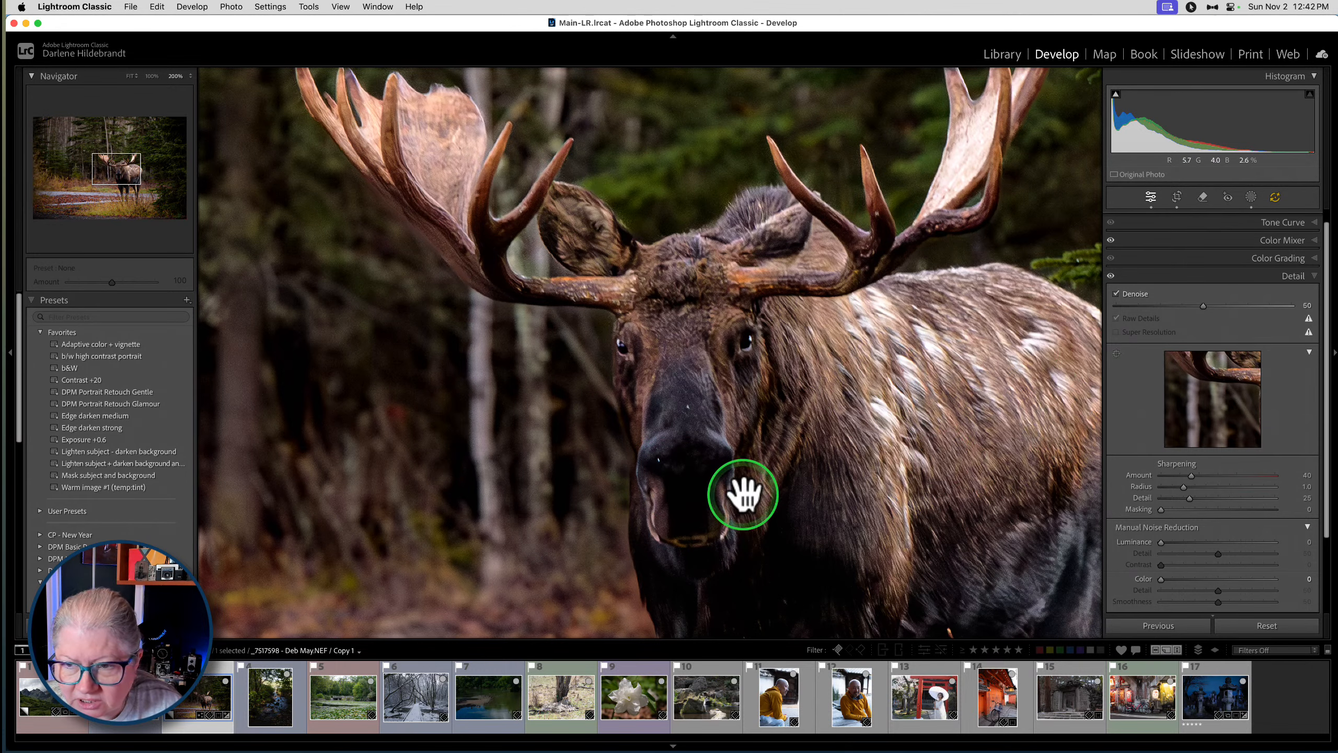
{"action": "left_click", "coordinate": [1111, 274]}
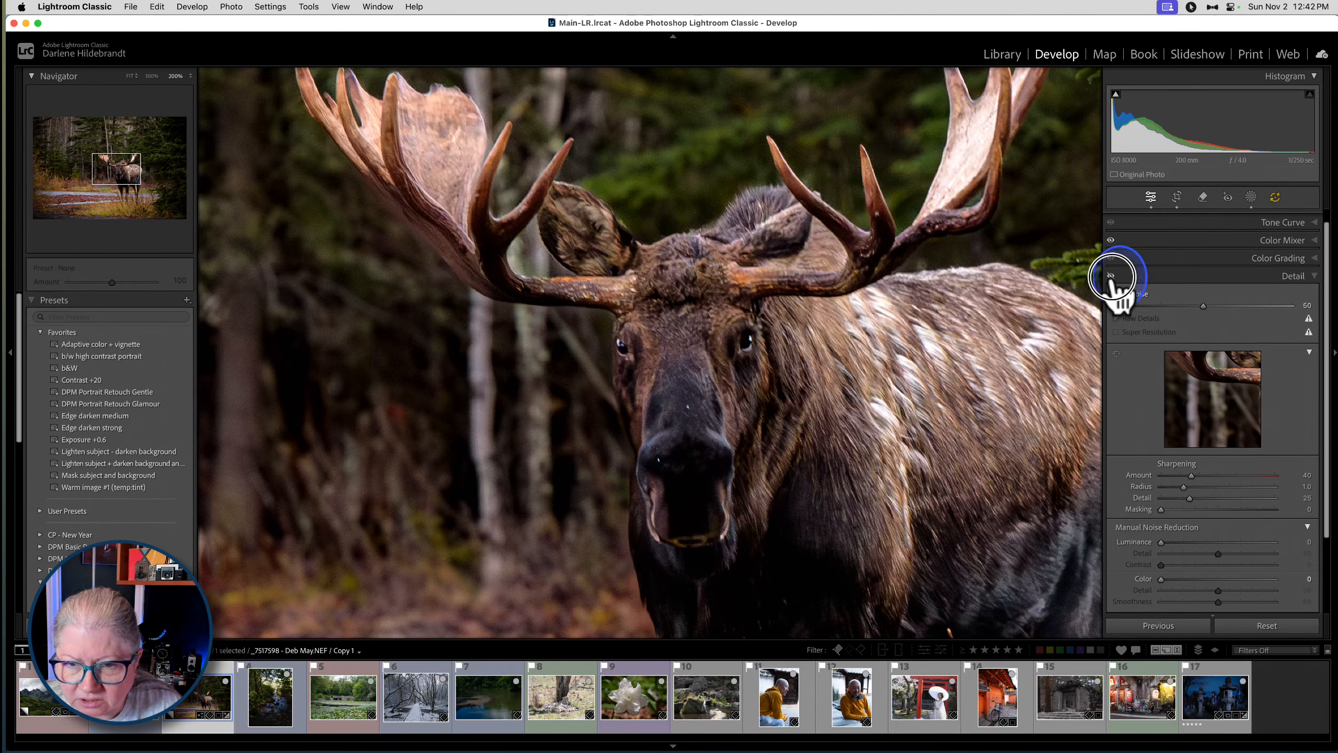
{"action": "left_click", "coordinate": [1111, 275]}
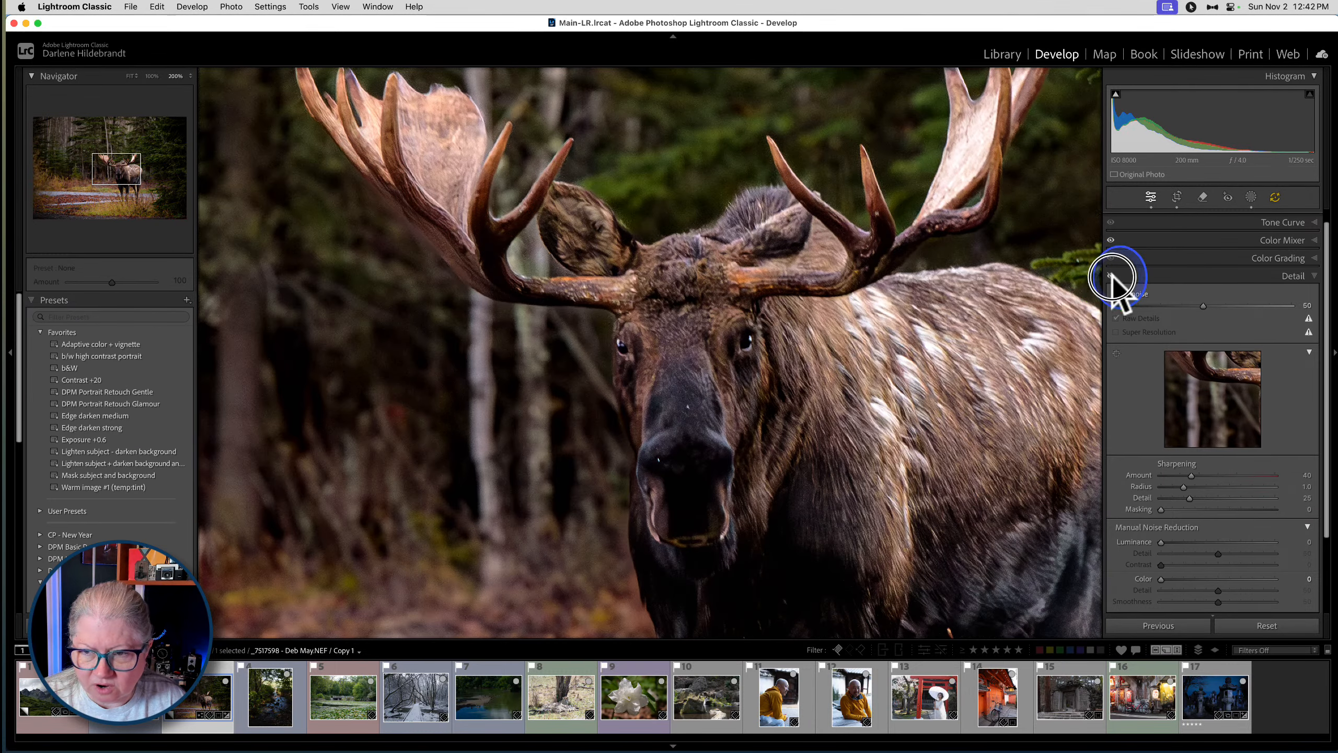
{"action": "left_click", "coordinate": [1111, 275]}
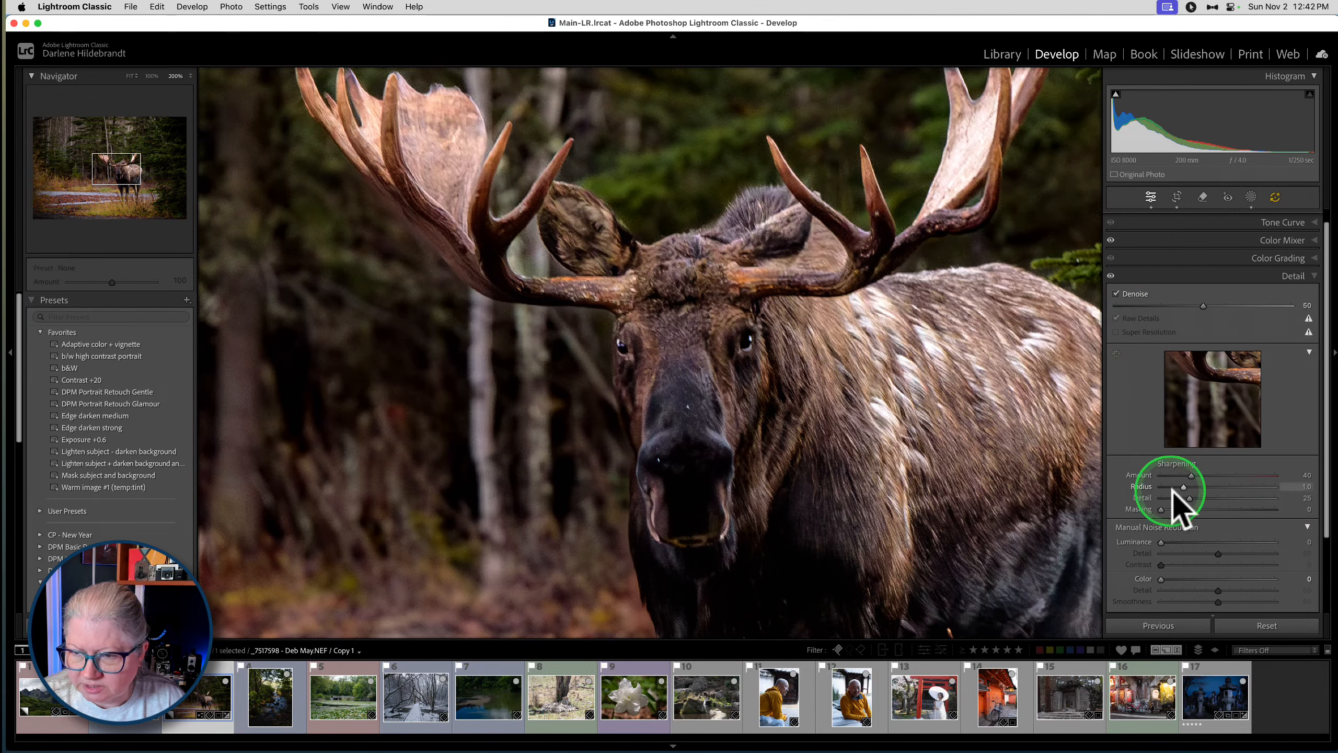
Set Denoise to 43 and sharpening to Amount 99, Detail 51 and Masking 59, and open the Raw Details explanation
{"action": "left_click_drag", "start_coordinate": [1191, 475], "coordinate": [1223, 475]}
{"action": "left_click_drag", "start_coordinate": [1203, 305], "coordinate": [1191, 306]}
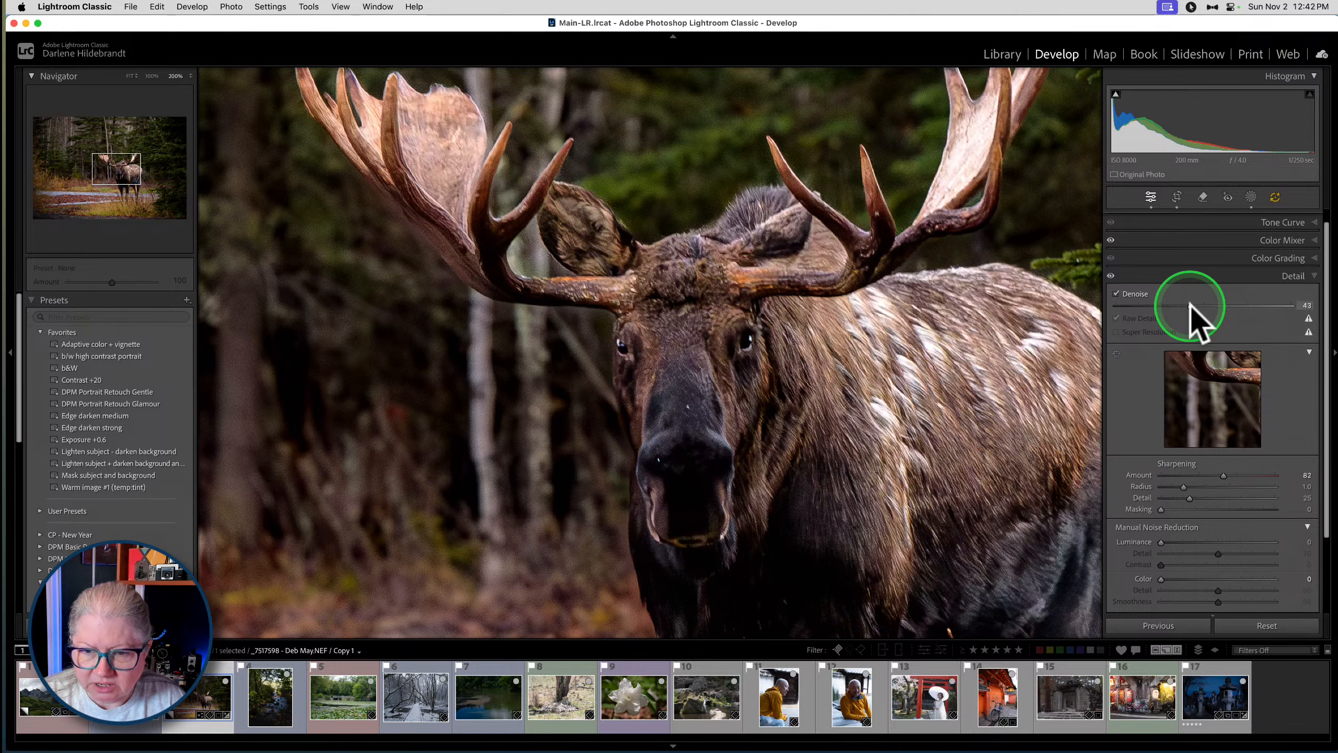
{"action": "left_click", "coordinate": [799, 536]}
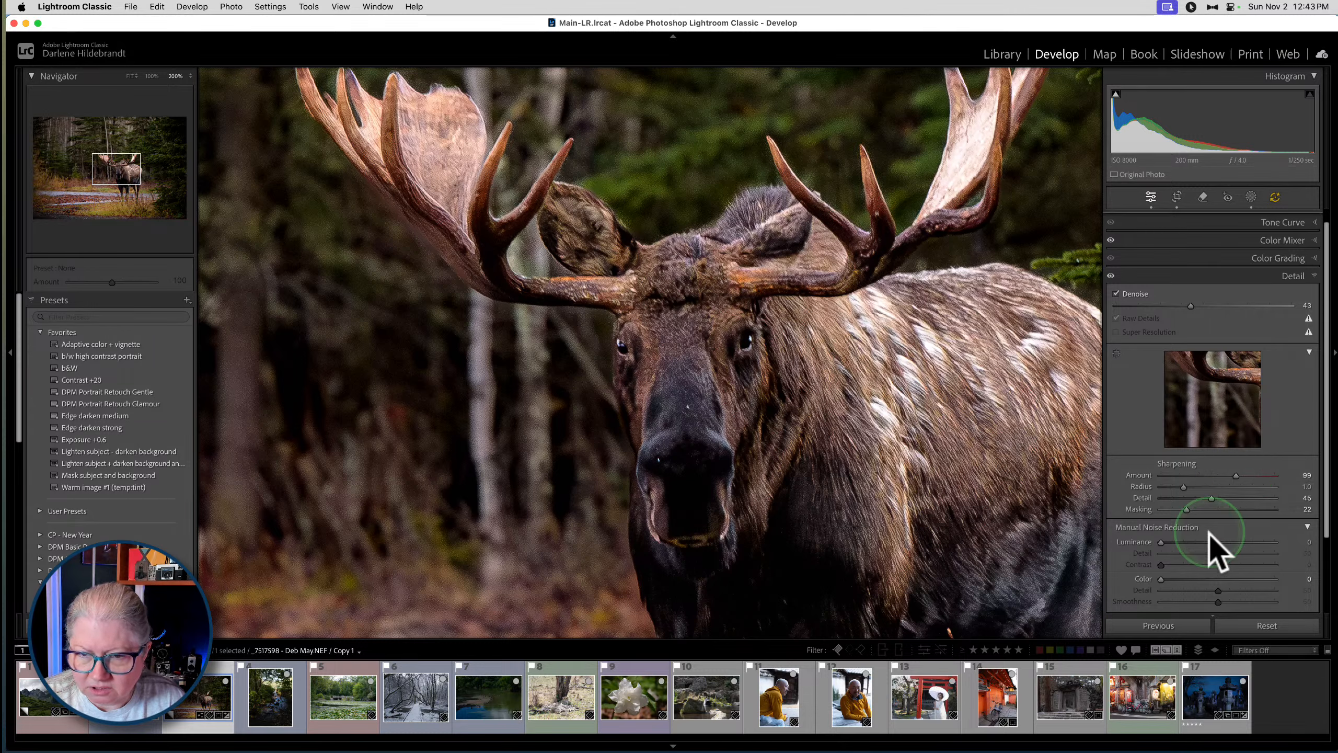
{"action": "left_click", "coordinate": [1227, 509]}
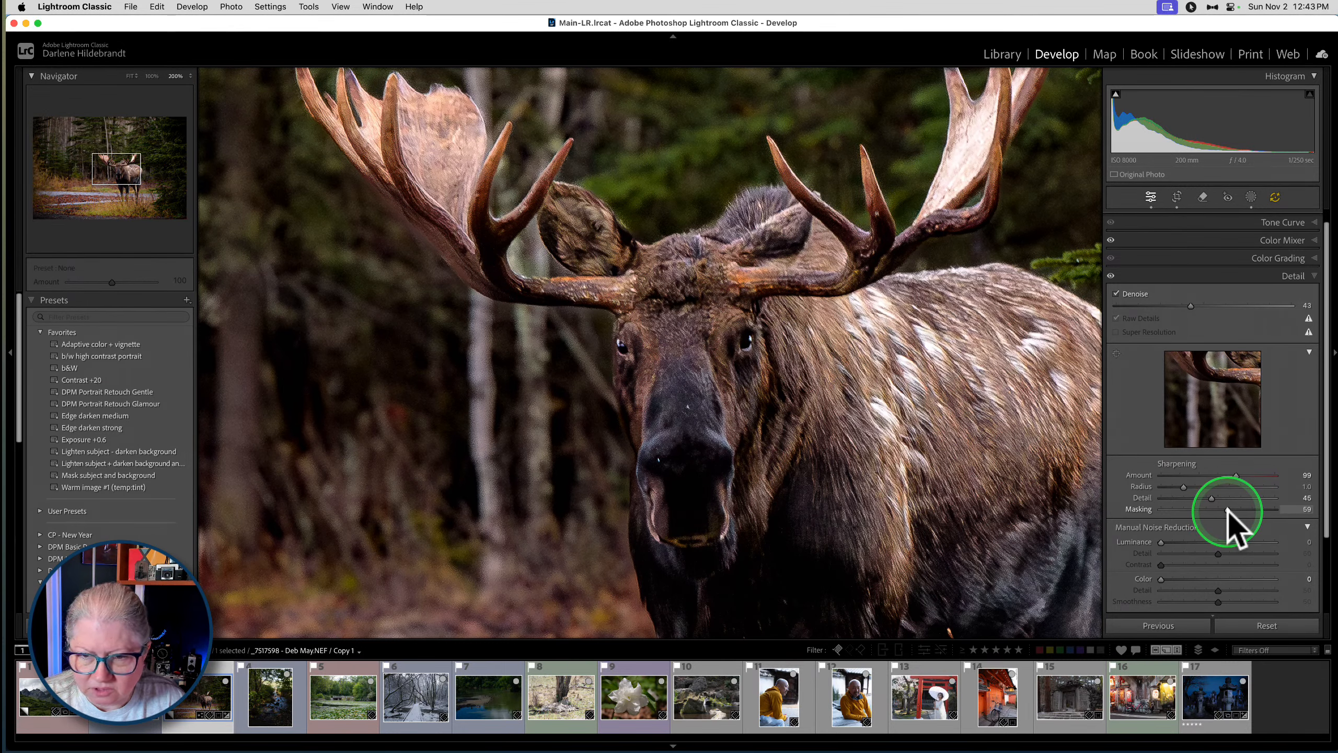
{"action": "left_click", "coordinate": [1215, 498]}
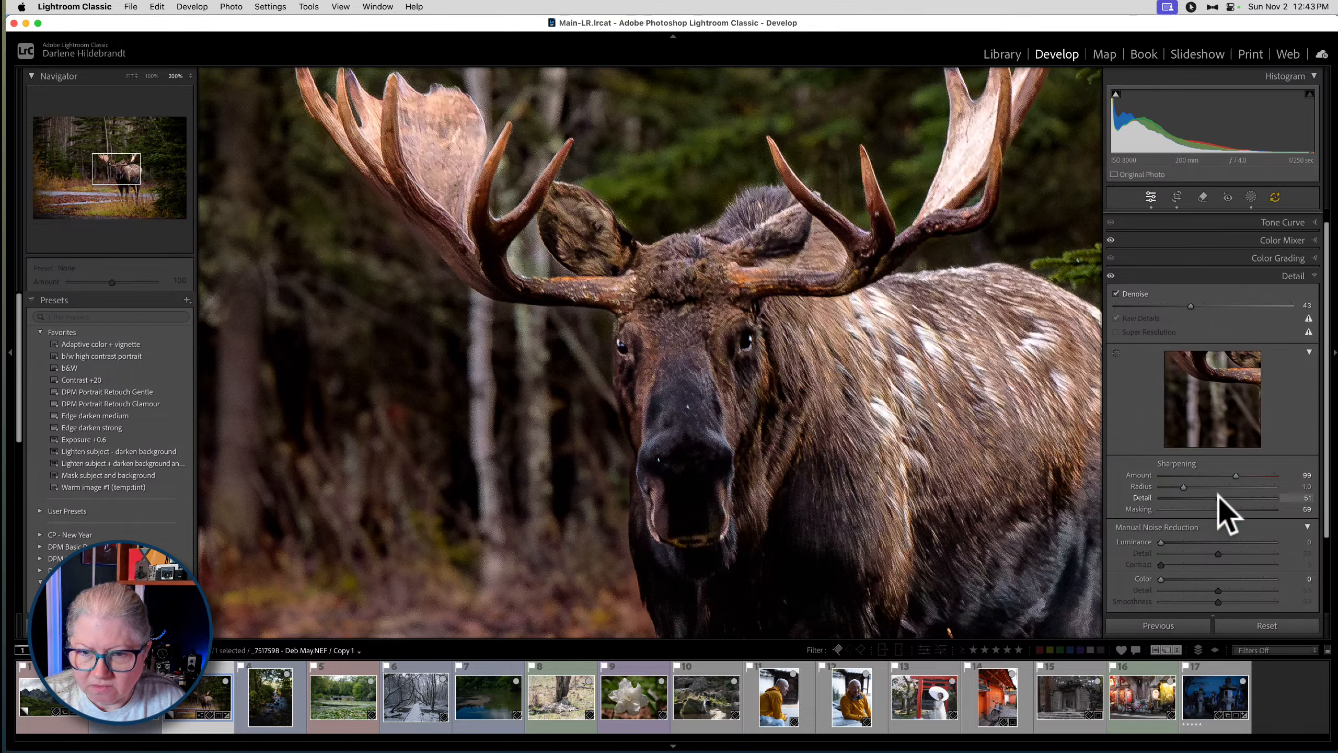
{"action": "left_click", "coordinate": [1308, 318]}
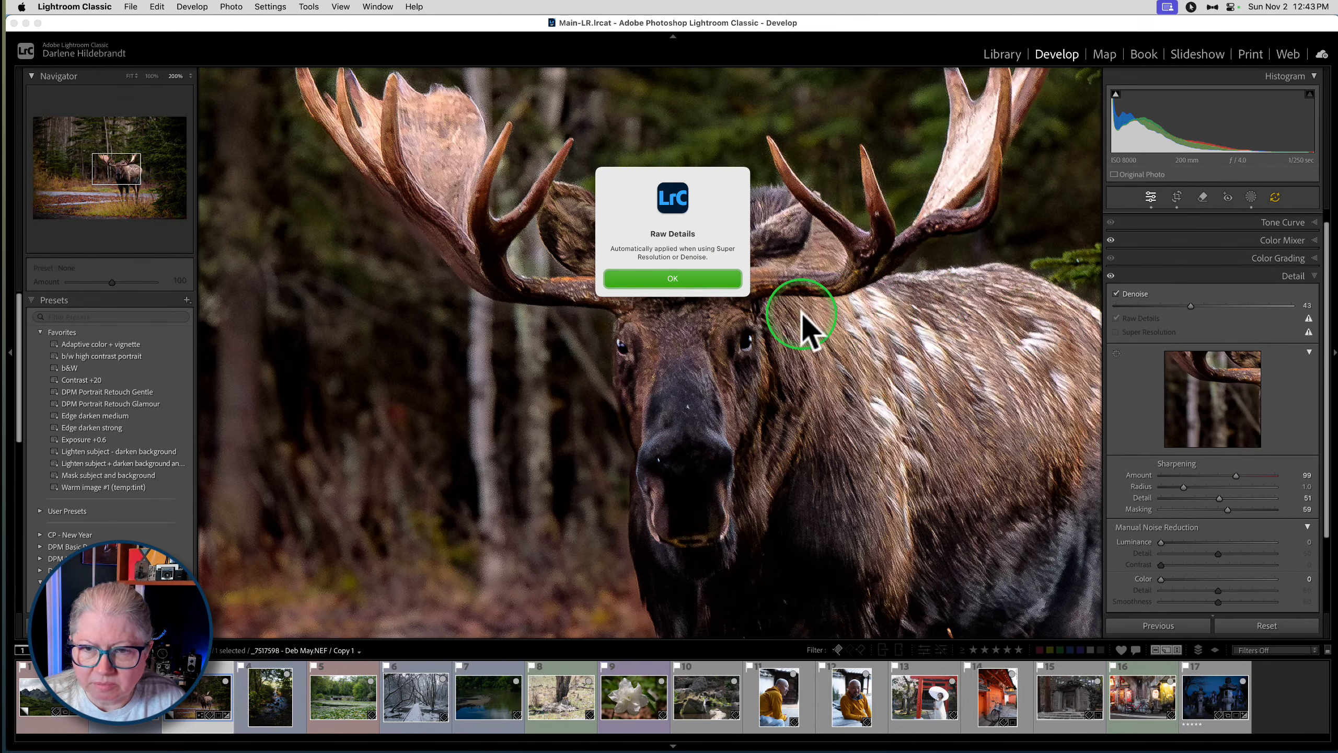
Compare the moose photo with the Detail adjustments off and on, and set sharpening to Amount 70 and Detail 28, and Denoise to 38
{"action": "left_click", "coordinate": [680, 279]}
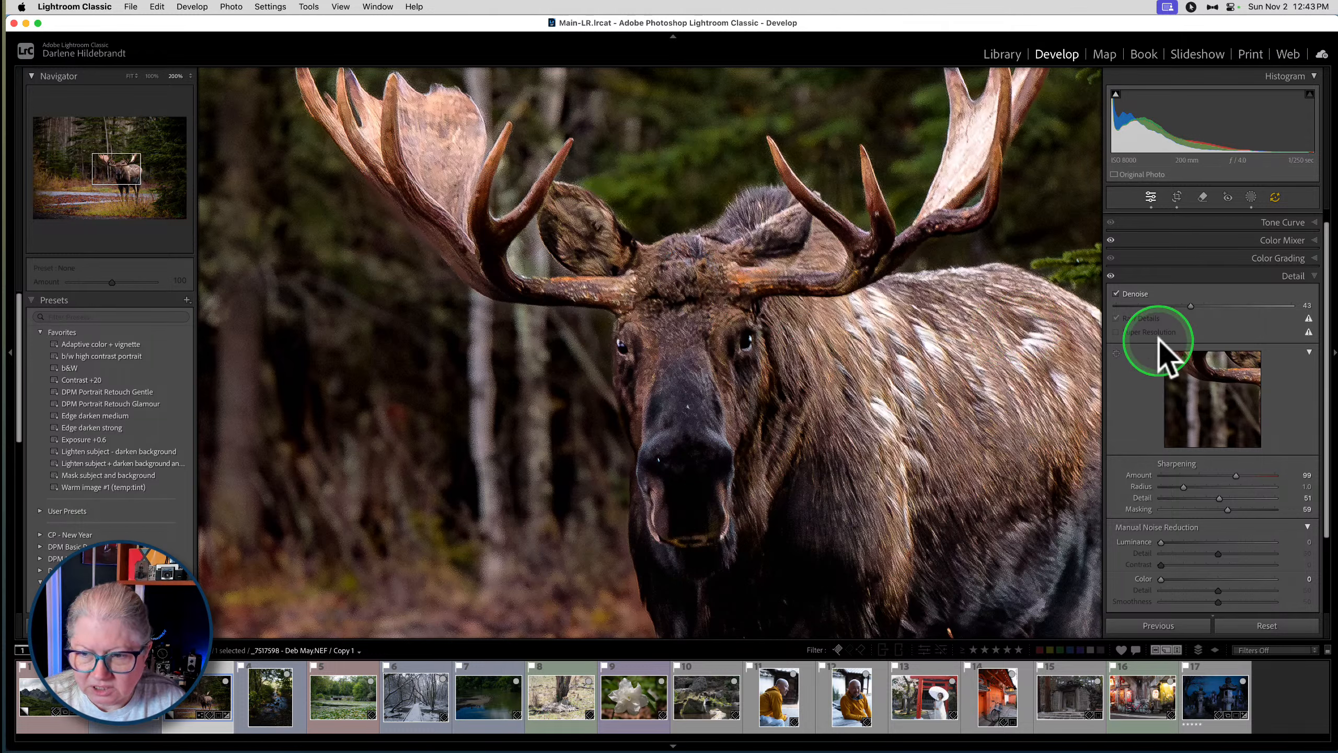
{"action": "left_click", "coordinate": [1111, 275]}
{"action": "left_click", "coordinate": [1111, 276]}
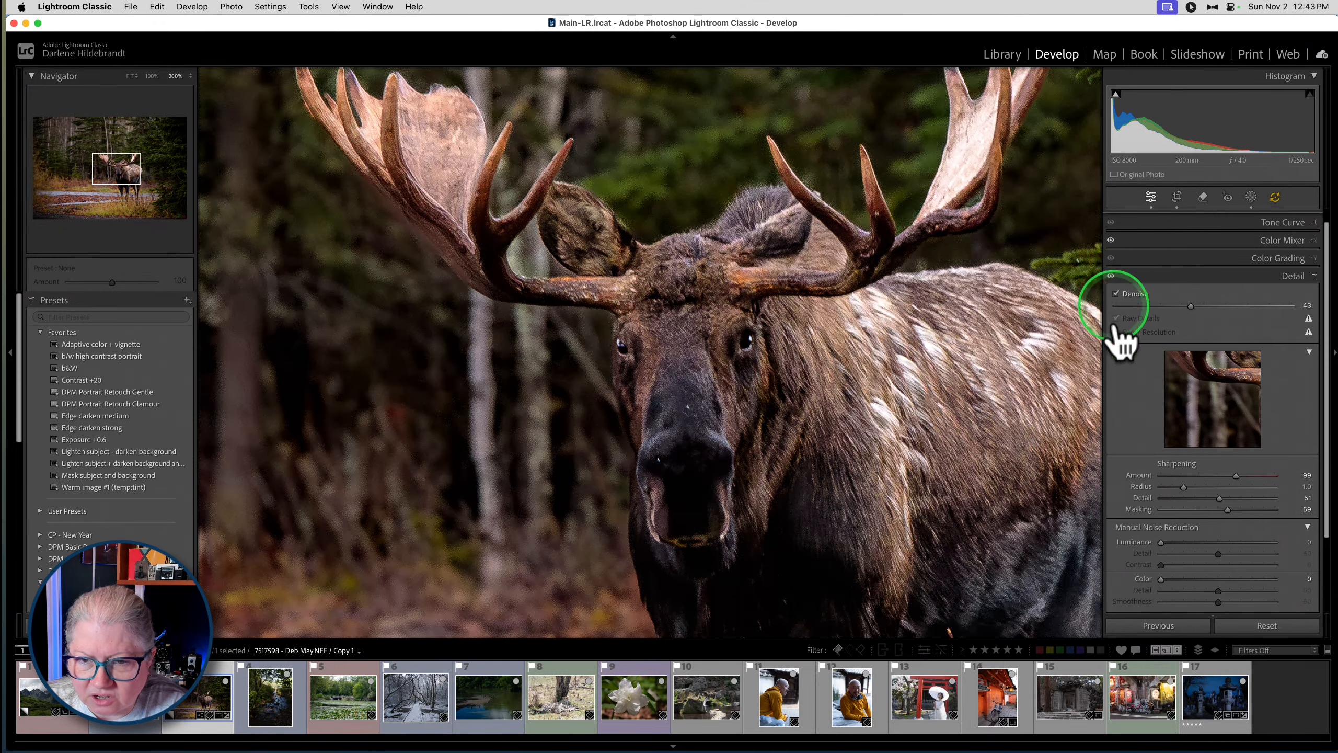
{"action": "left_click_drag", "start_coordinate": [1219, 498], "coordinate": [1214, 471]}
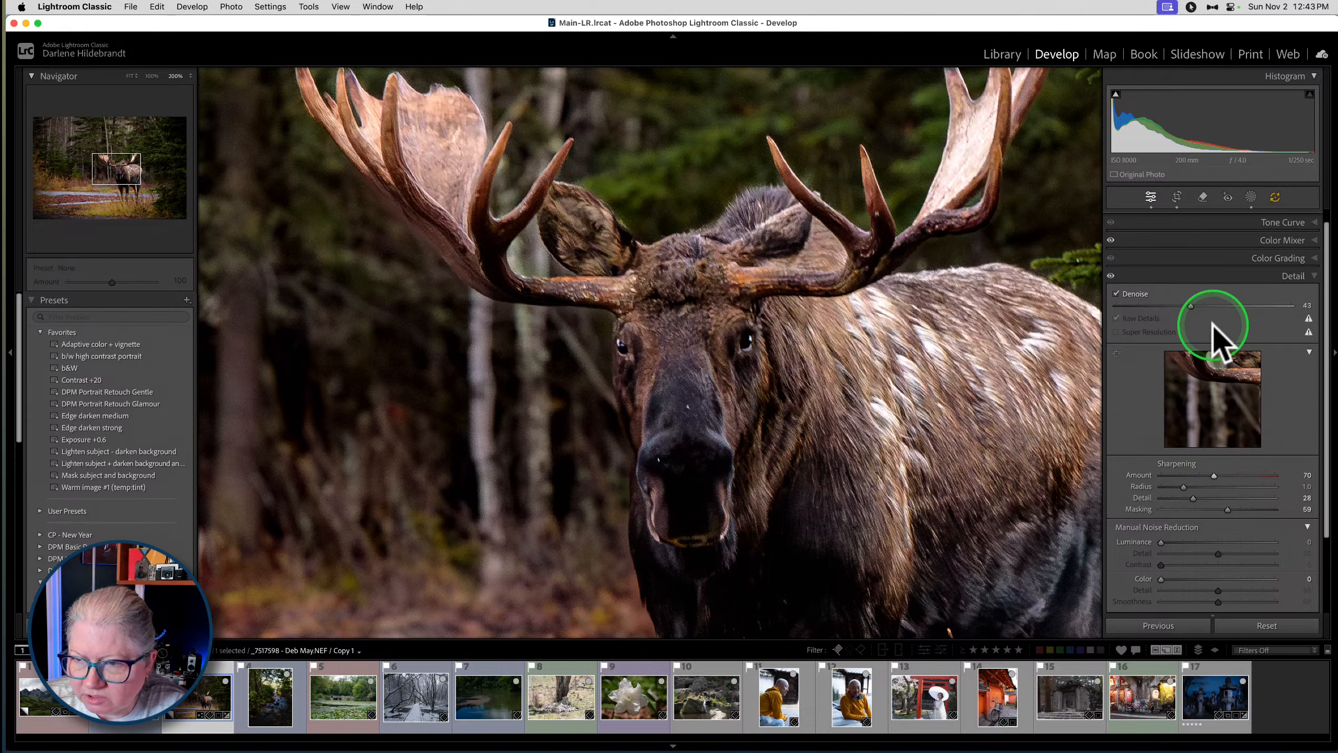
{"action": "left_click_drag", "start_coordinate": [1192, 306], "coordinate": [1181, 304]}
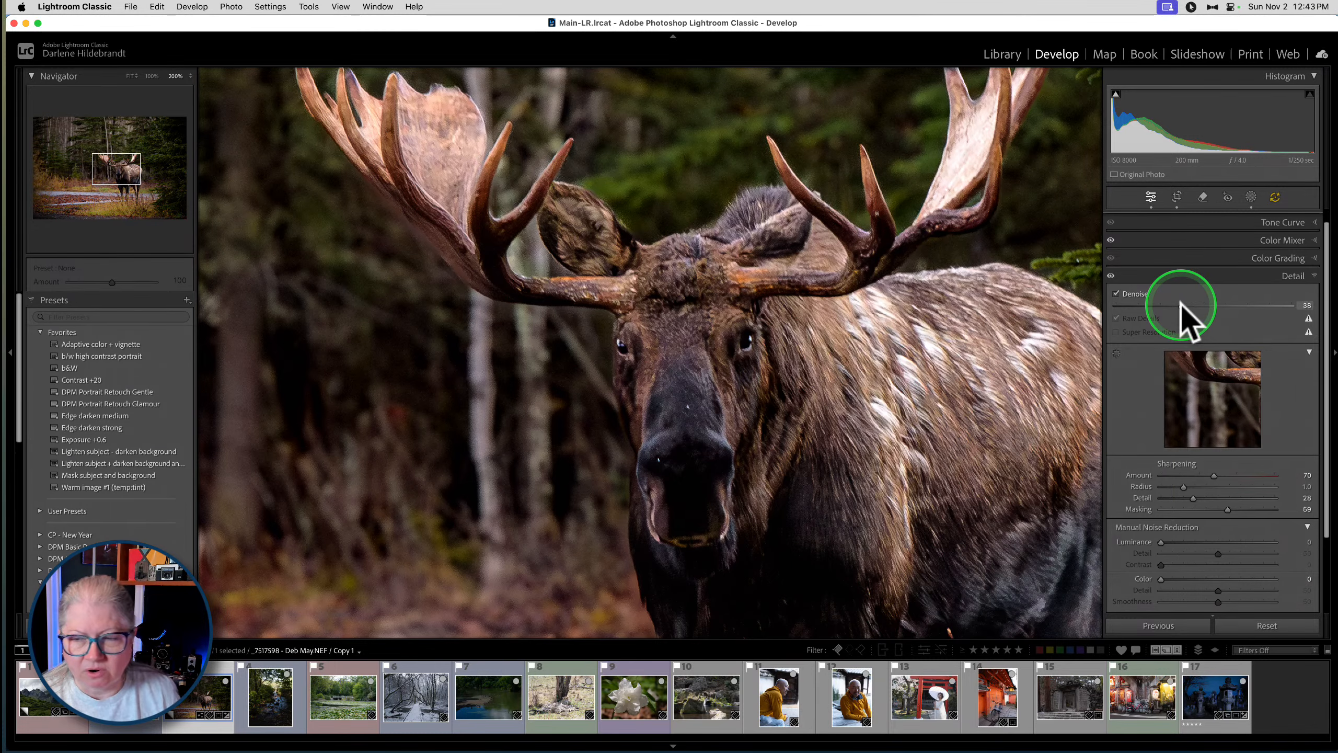
Return to the full photo view and update the outdated Denoise and Masking settings
{"action": "left_click", "coordinate": [943, 355]}
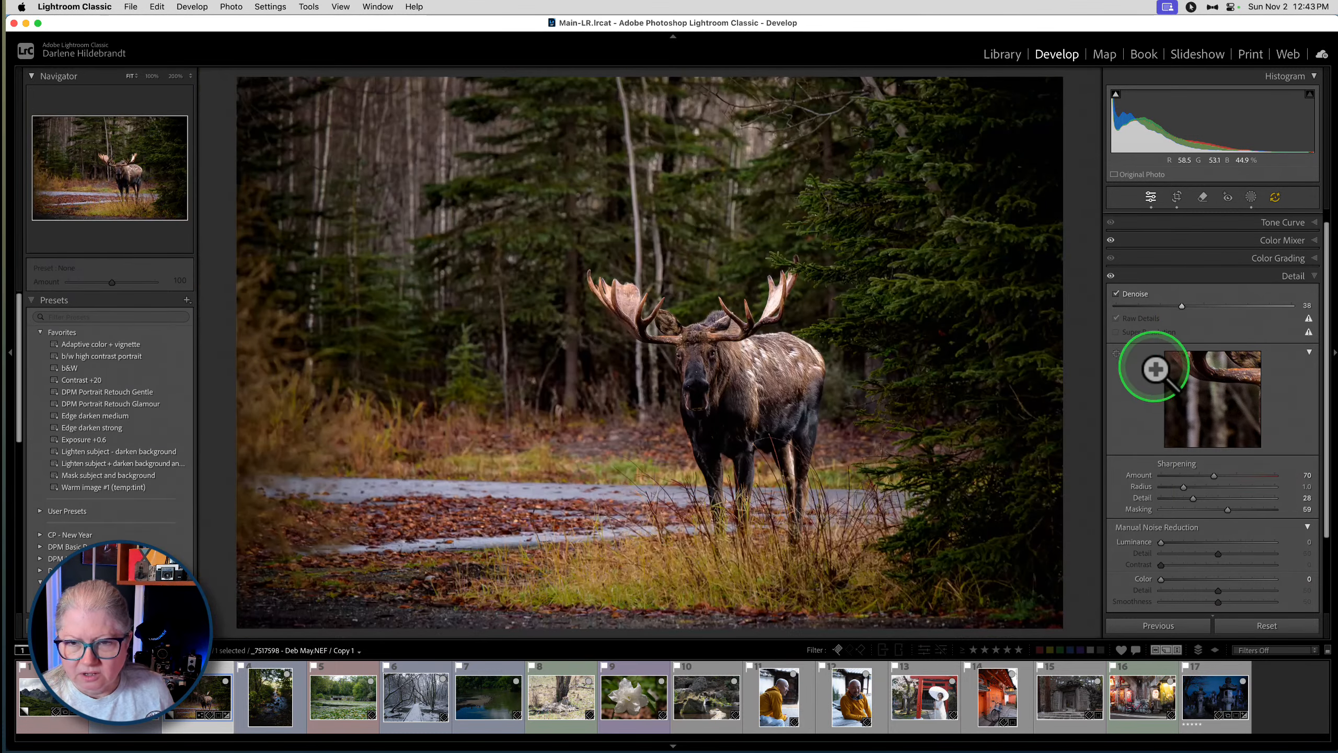
{"action": "left_click", "coordinate": [1273, 199]}
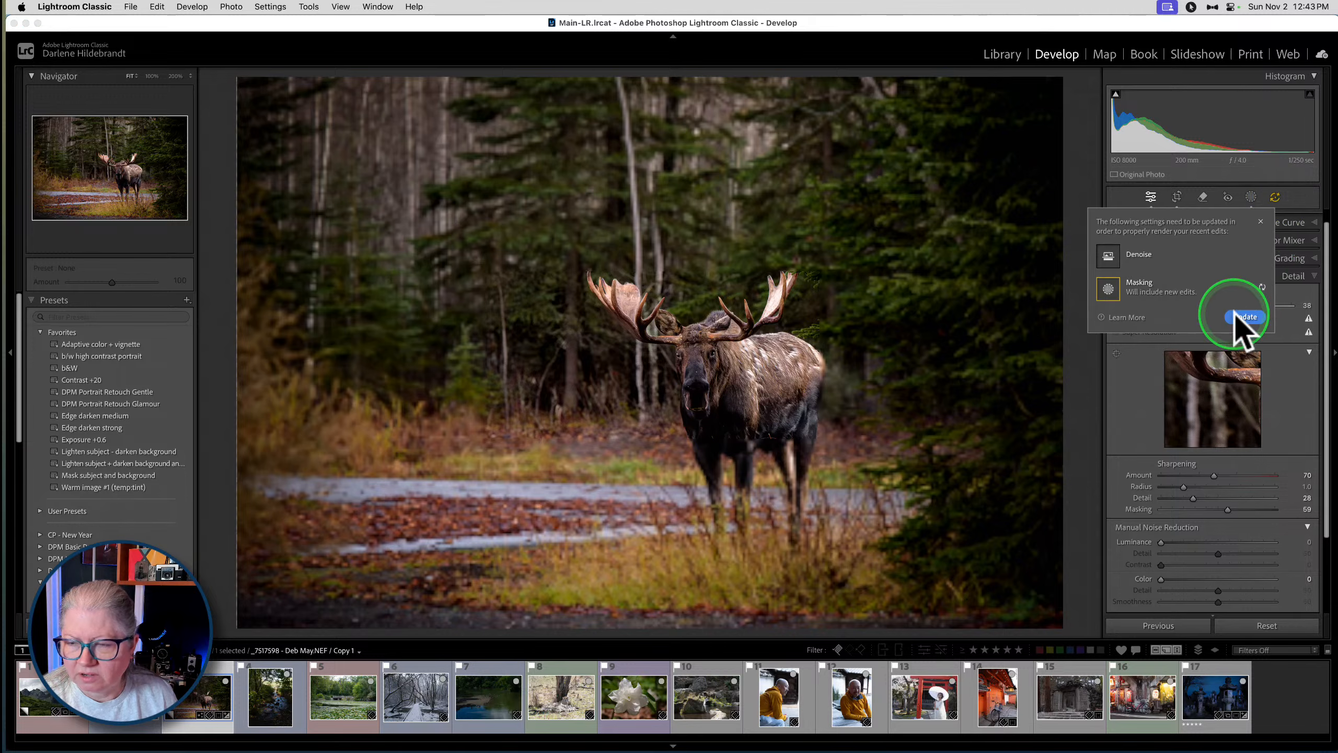
{"action": "left_click", "coordinate": [1238, 317]}
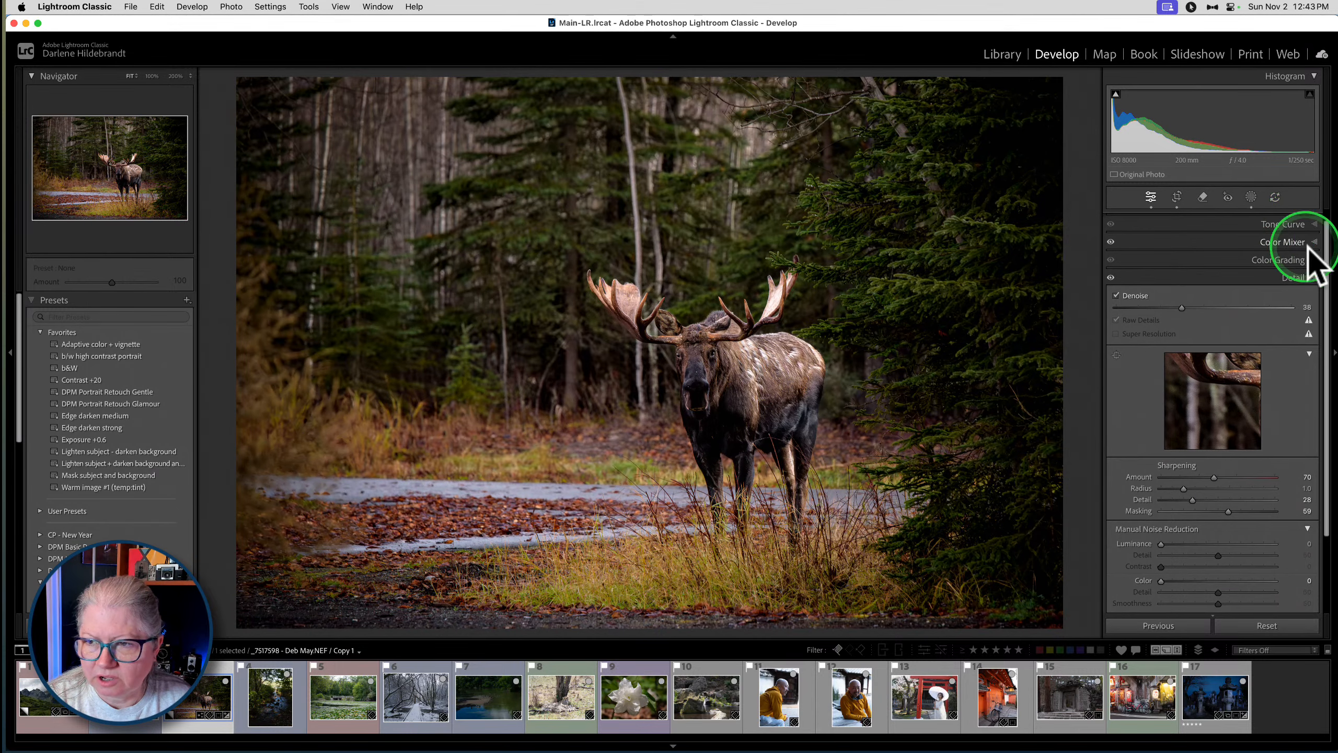
Use the Remove tool to erase the upper section of the pale tree trunk above the moose, and regenerate the fill
{"action": "left_click", "coordinate": [1203, 198]}
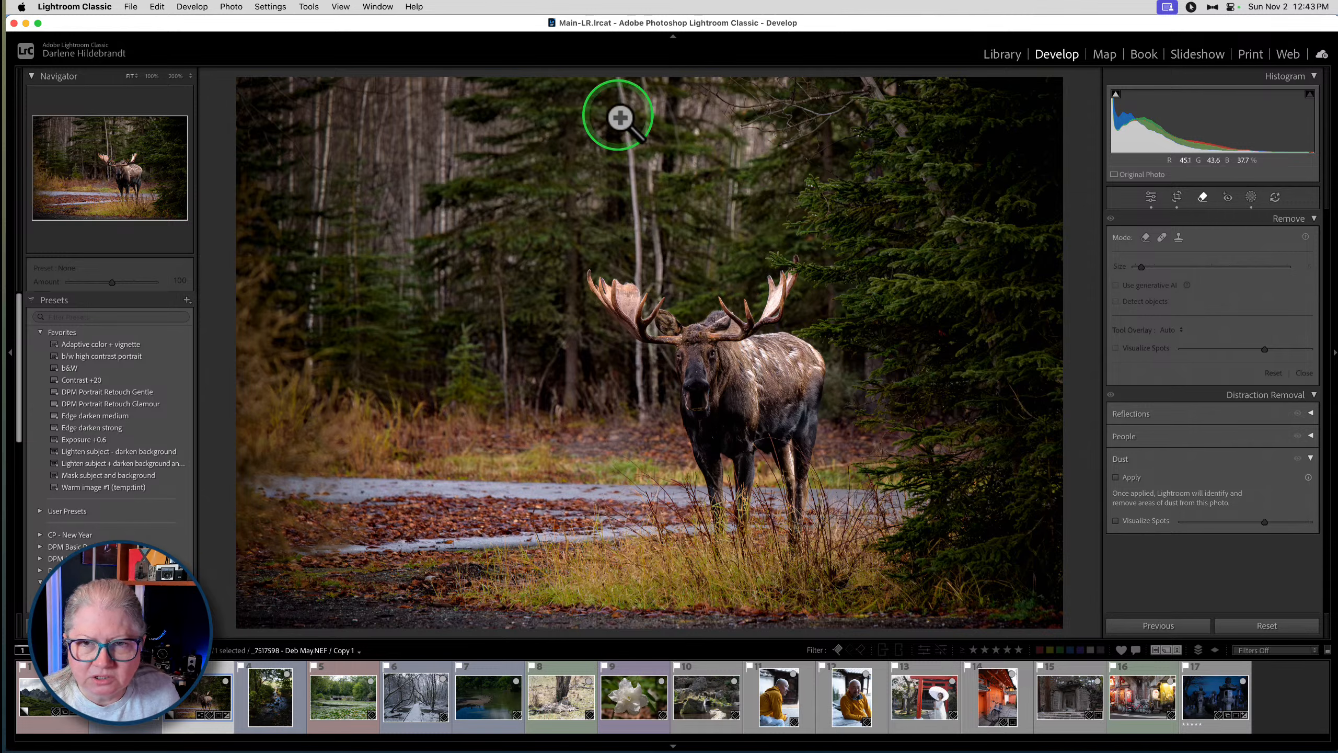
{"action": "left_click", "coordinate": [1146, 237]}
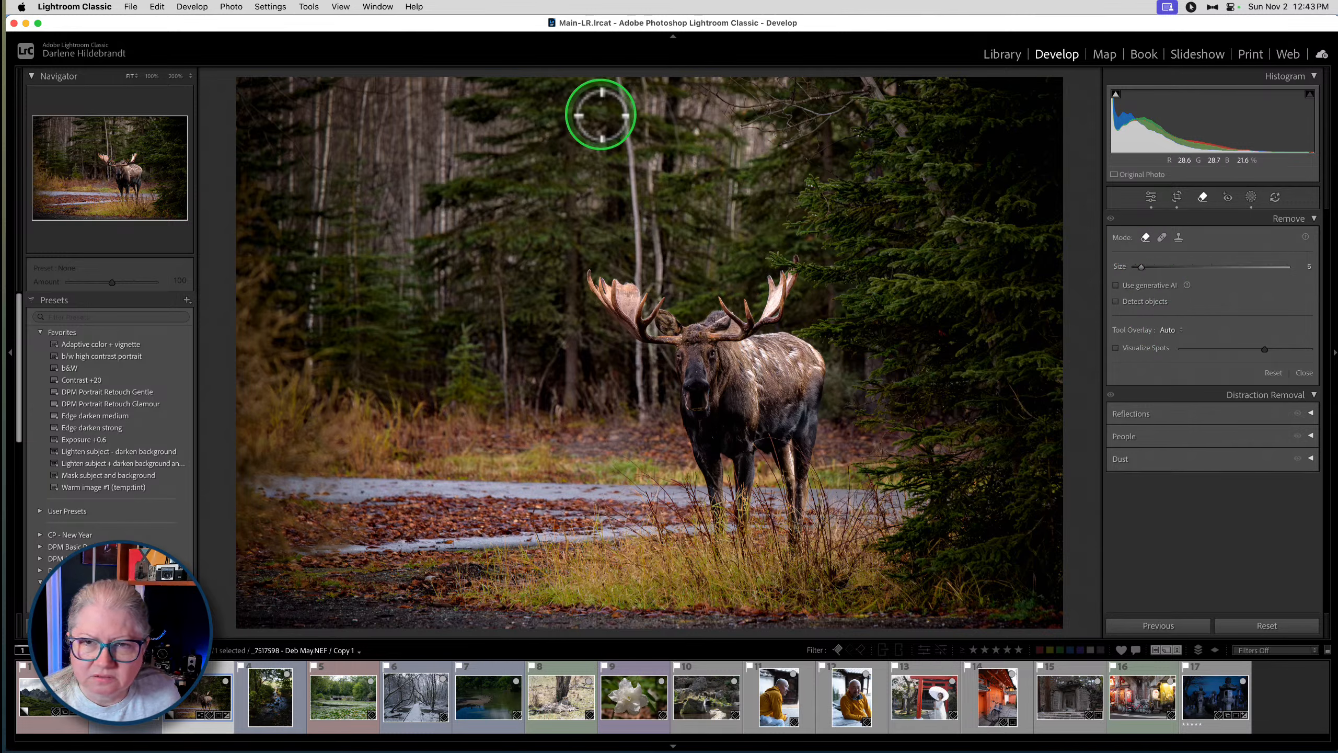
{"action": "left_click", "coordinate": [606, 111]}
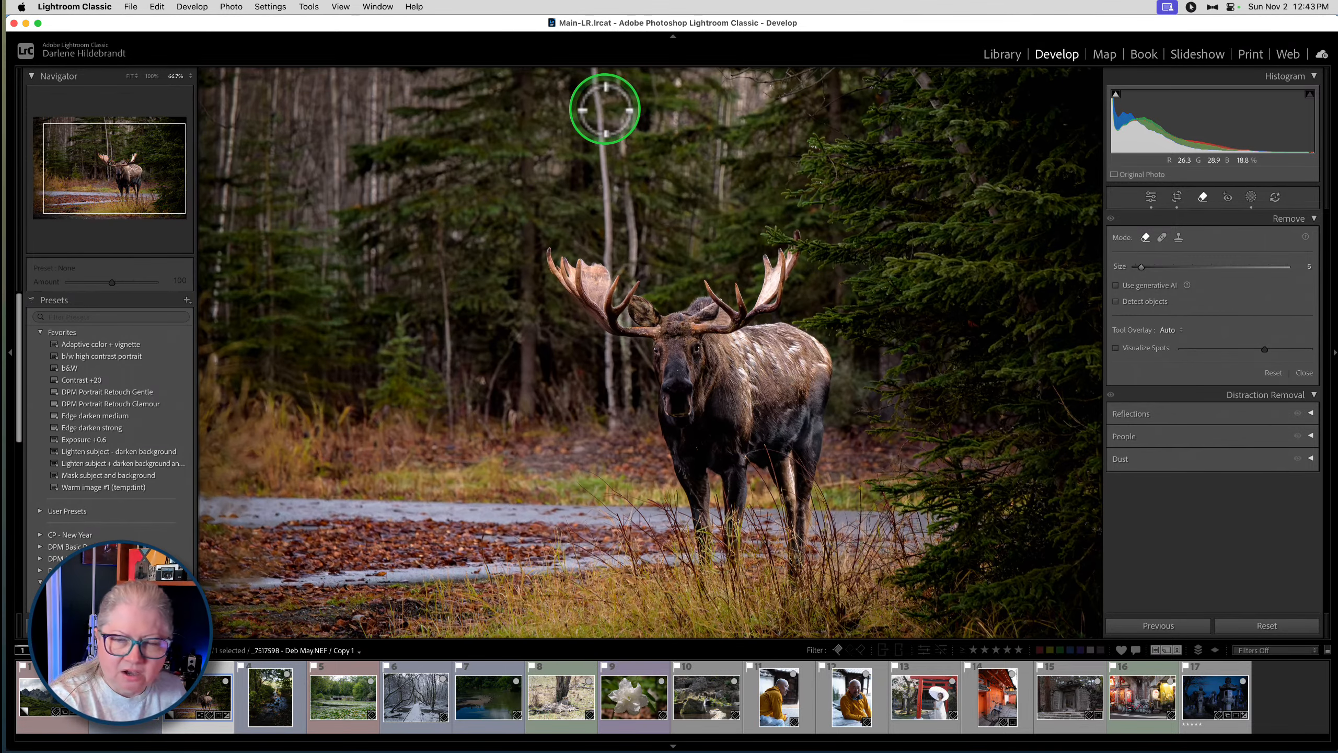
{"action": "left_click_drag", "start_coordinate": [562, 140], "coordinate": [568, 289]}
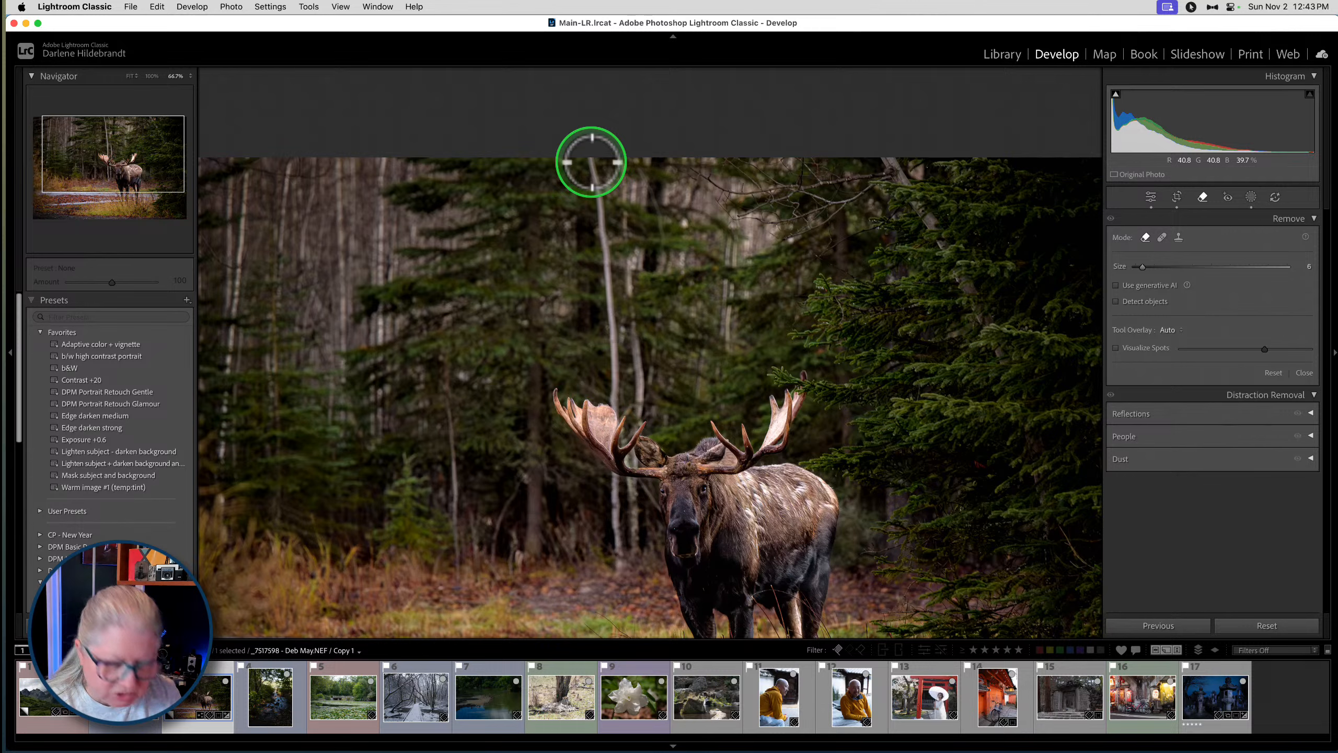
{"action": "left_click_drag", "start_coordinate": [590, 160], "coordinate": [606, 266]}
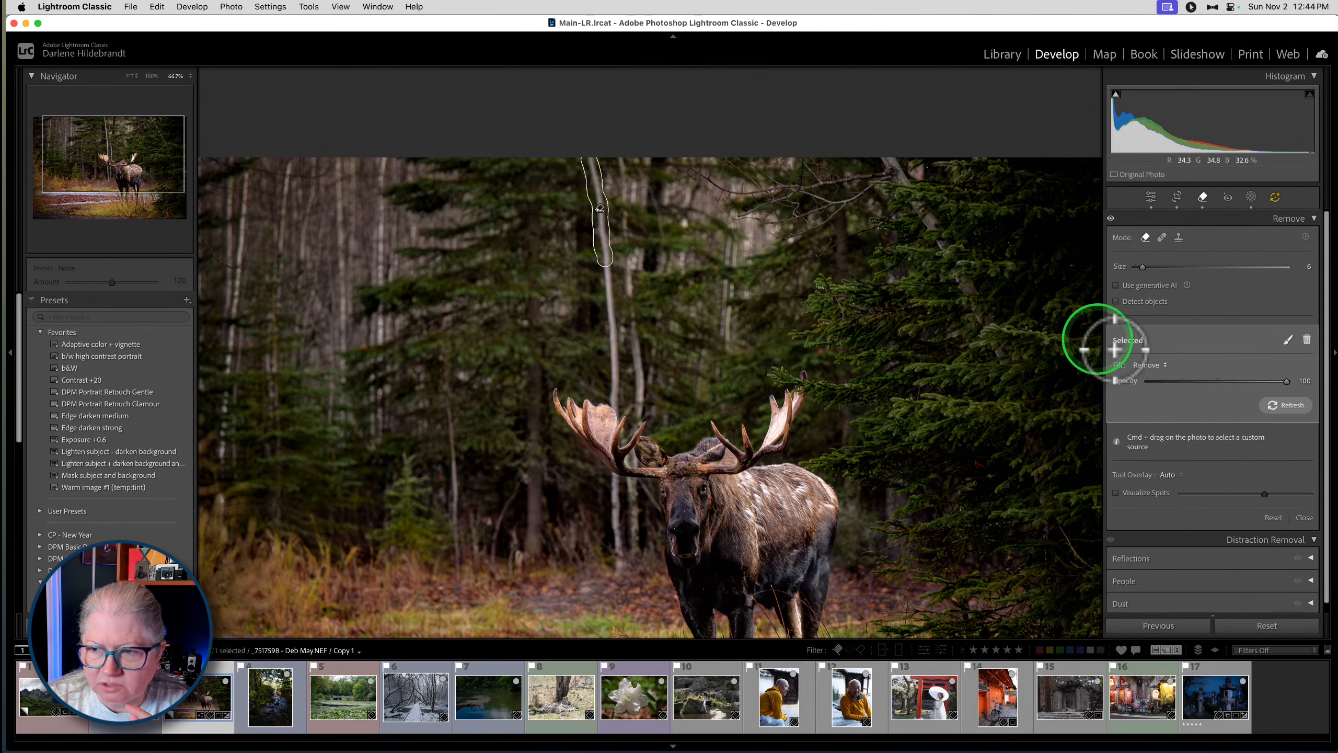
{"action": "left_click", "coordinate": [1266, 404]}
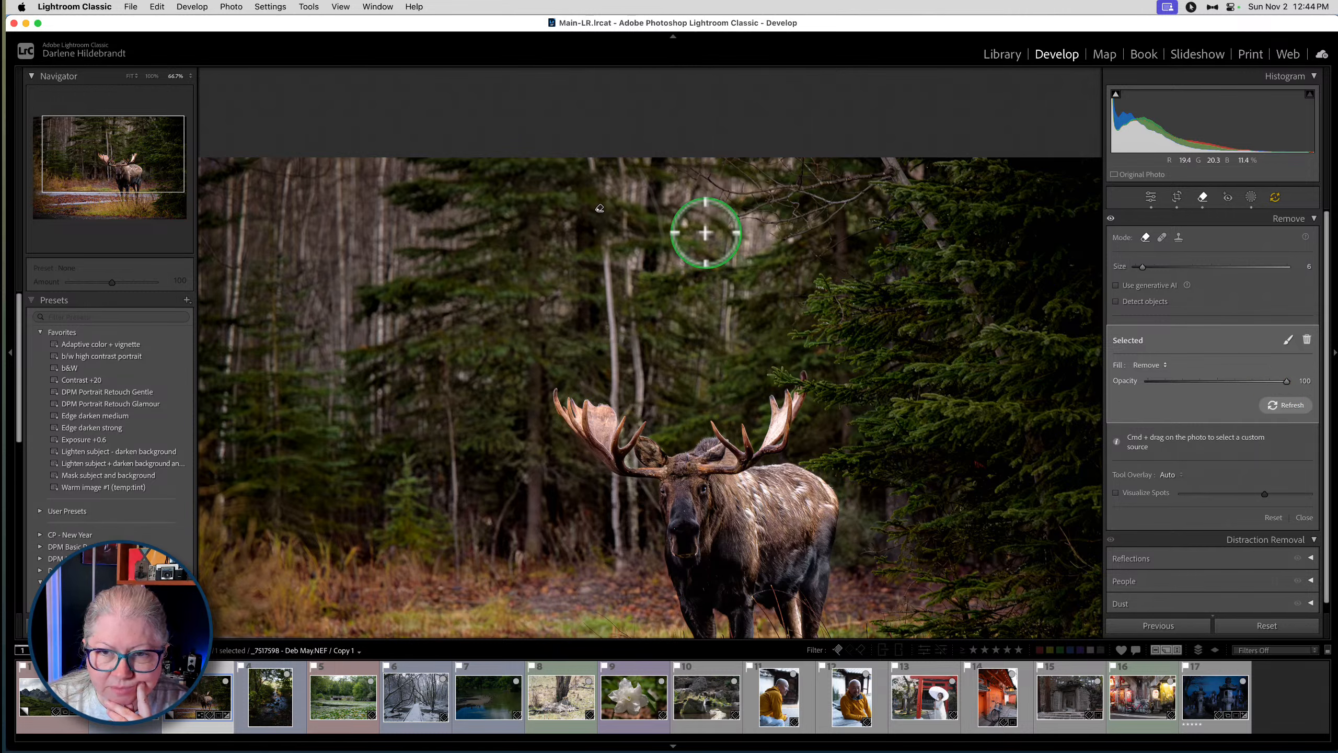
Remove two bright spots among the branches and the leftover trunk tip at the photo's upper edge, healing the tip from foliage diagonally below it
{"action": "left_click", "coordinate": [683, 222]}
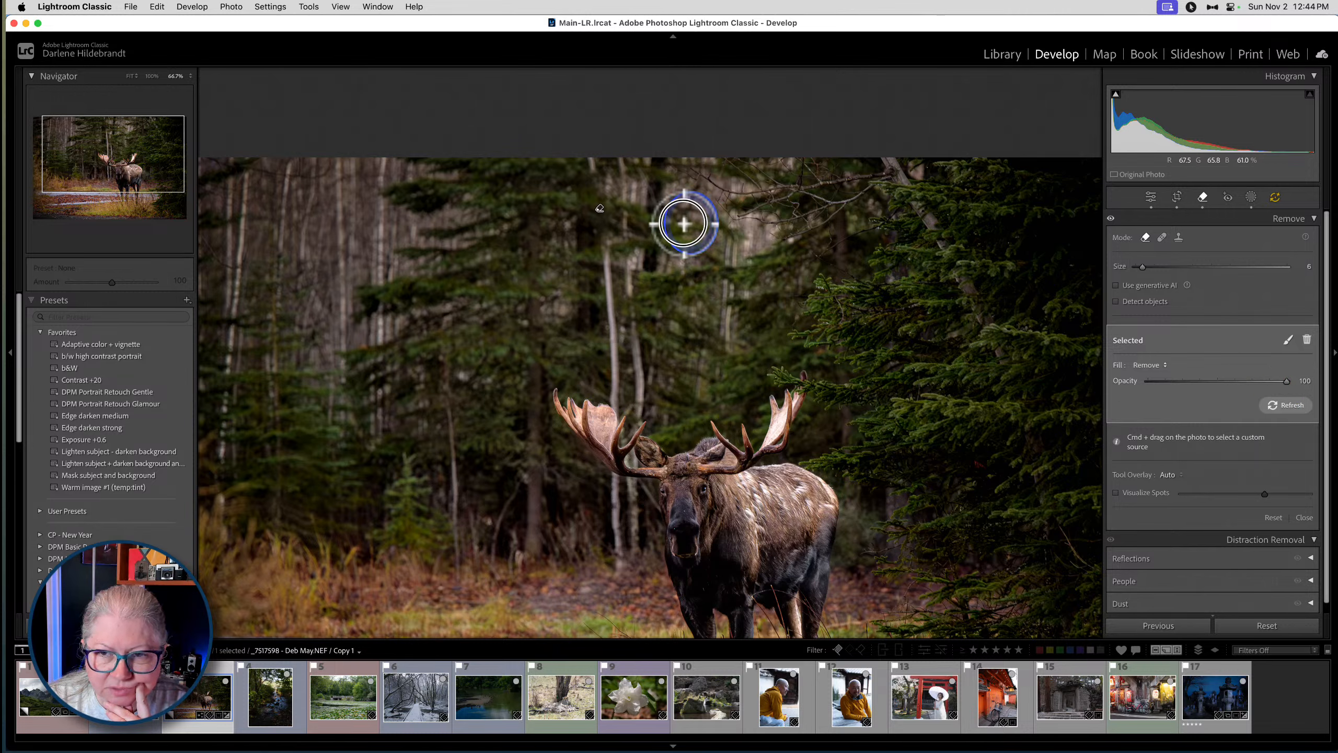
{"action": "left_click", "coordinate": [790, 240]}
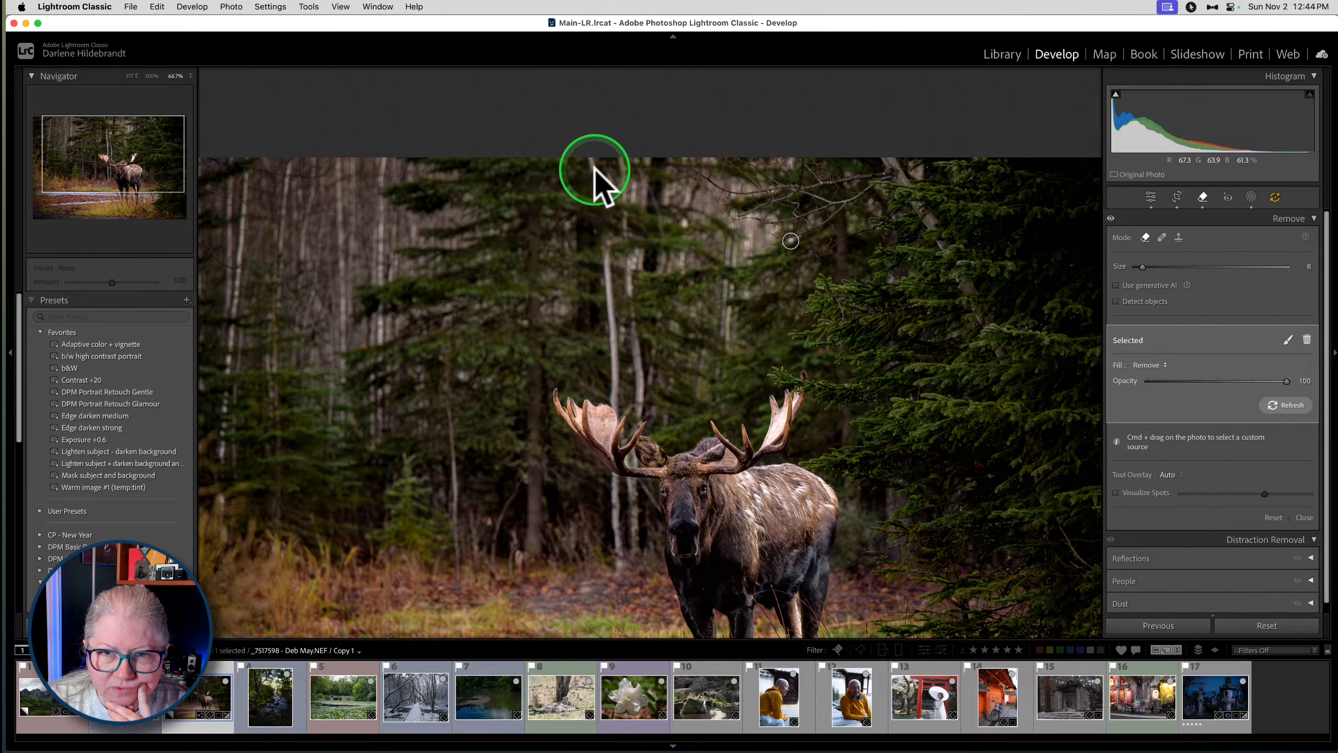
{"action": "left_click", "coordinate": [511, 207]}
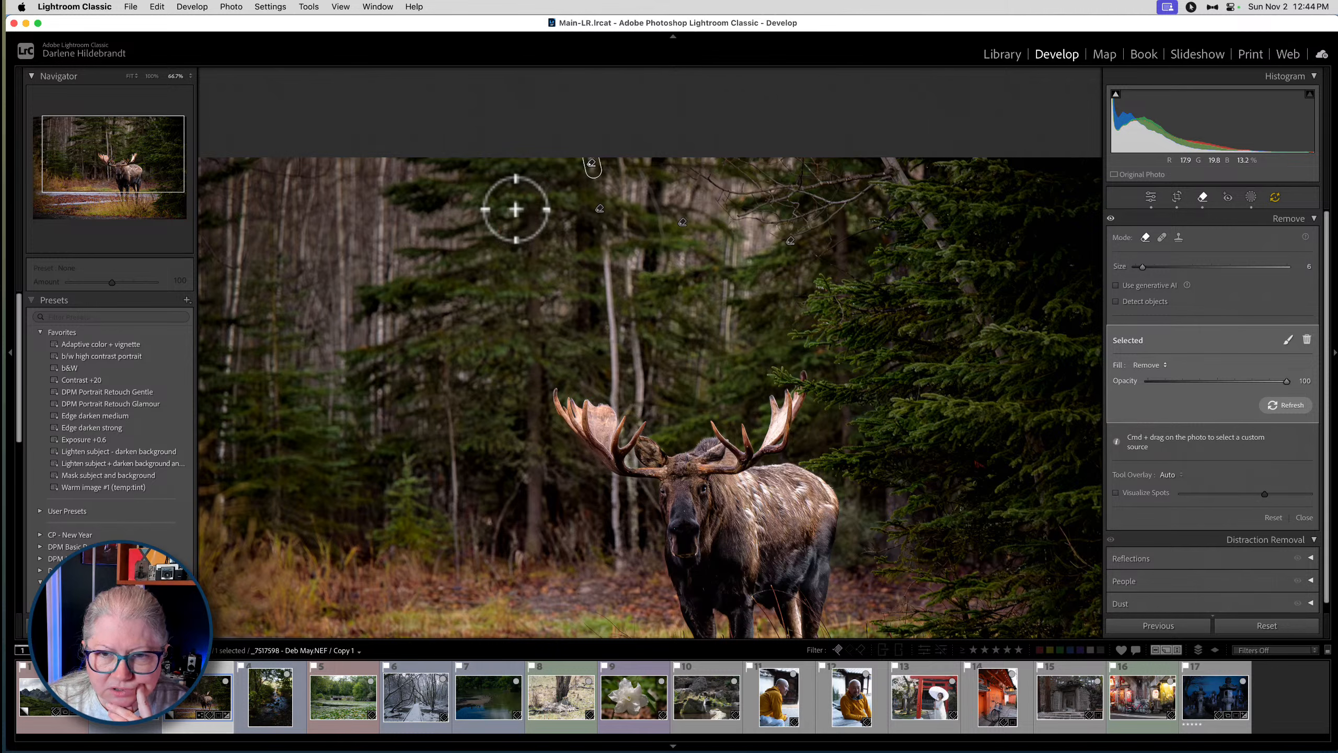
{"action": "left_click", "coordinate": [1285, 404]}
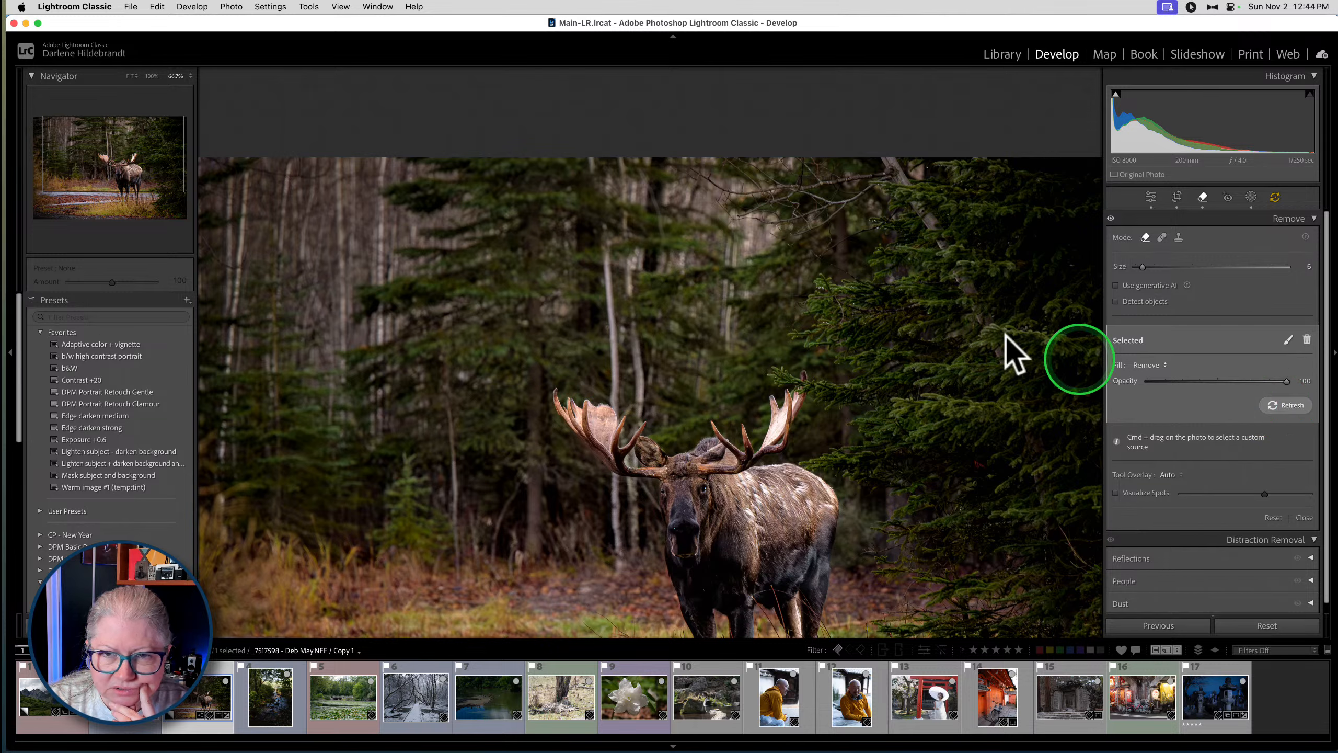
{"action": "left_click", "coordinate": [1148, 365]}
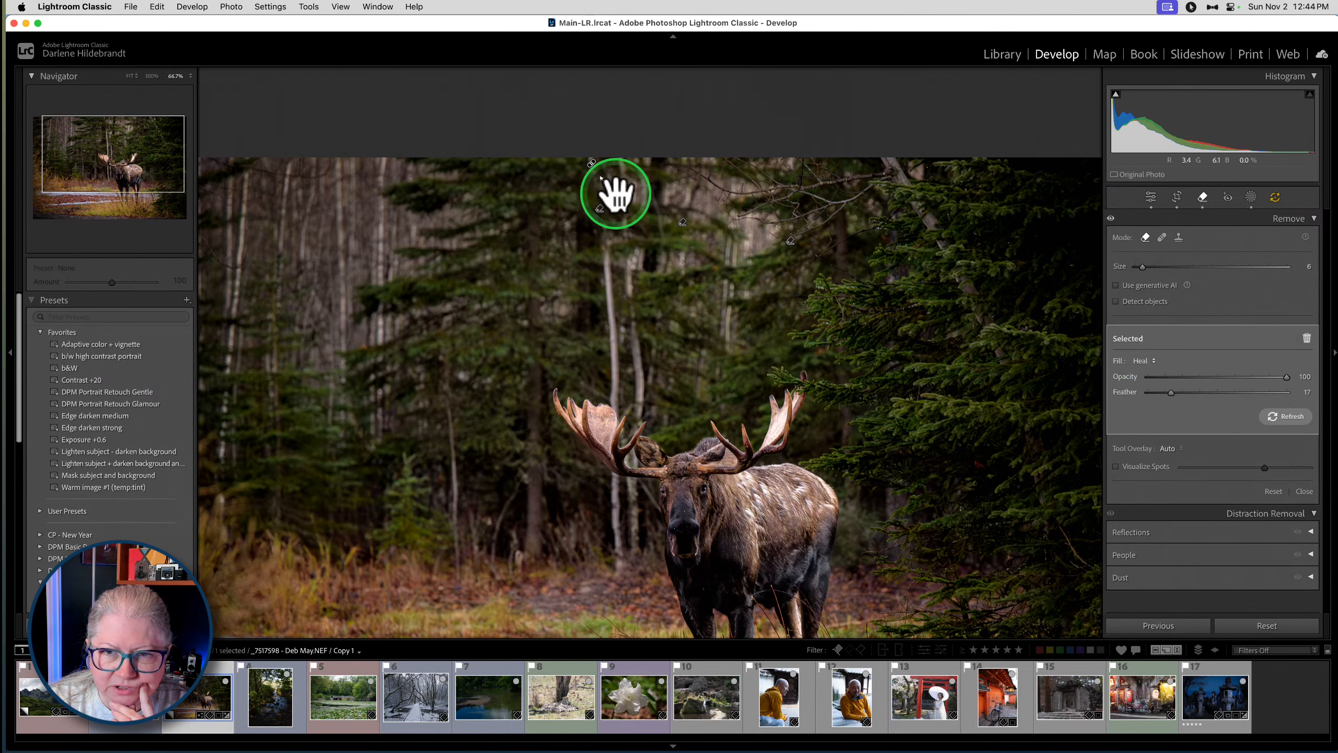
{"action": "left_click_drag", "start_coordinate": [616, 196], "coordinate": [572, 198]}
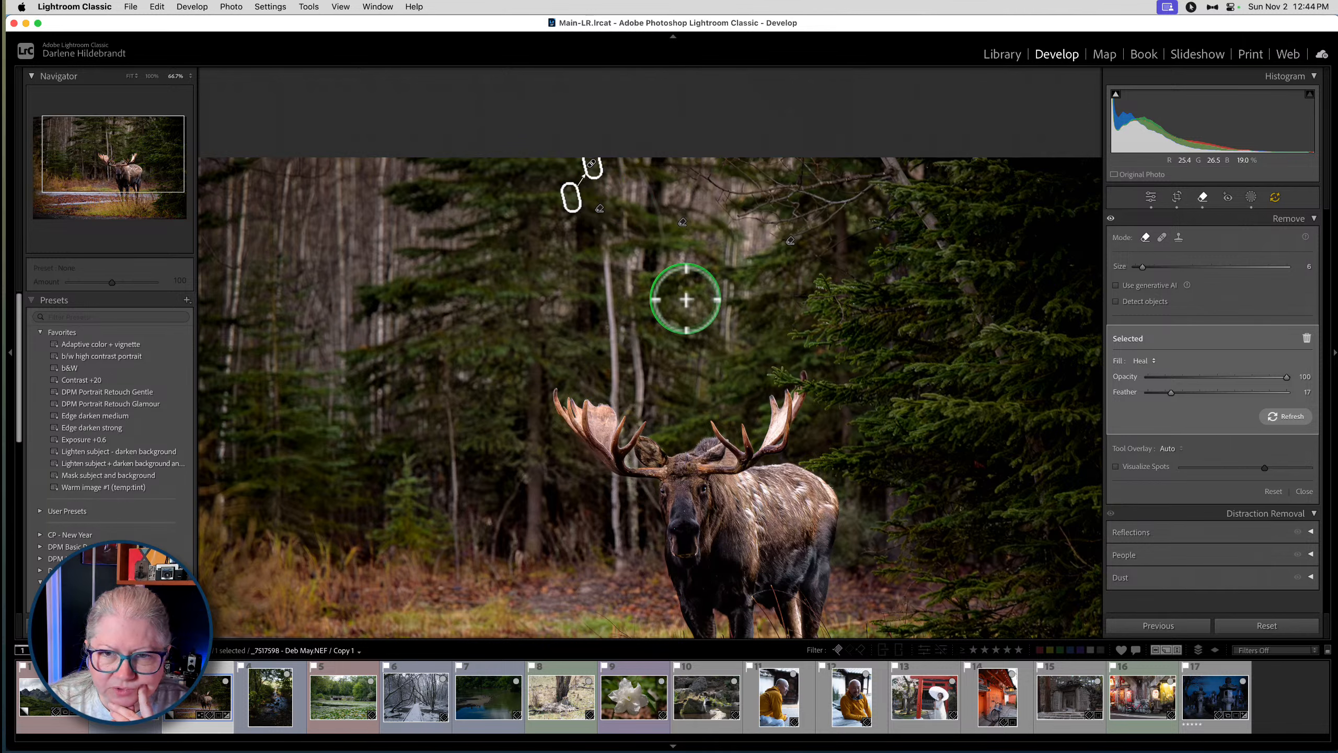
Erase the upper section of the second, thinner trunk using the Heal fill, sampled from the dark trees to its right
{"action": "left_click_drag", "start_coordinate": [628, 293], "coordinate": [626, 249]}
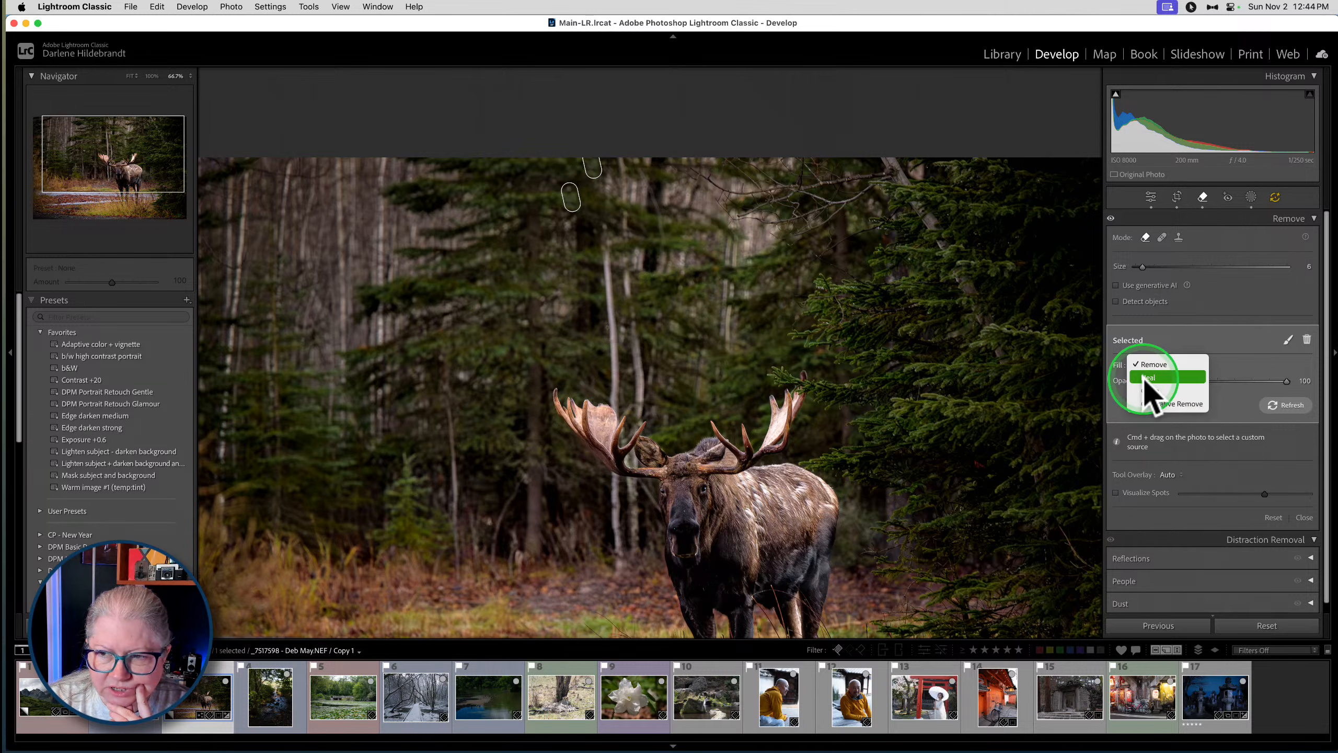
{"action": "left_click", "coordinate": [1143, 367]}
{"action": "left_click", "coordinate": [1138, 380]}
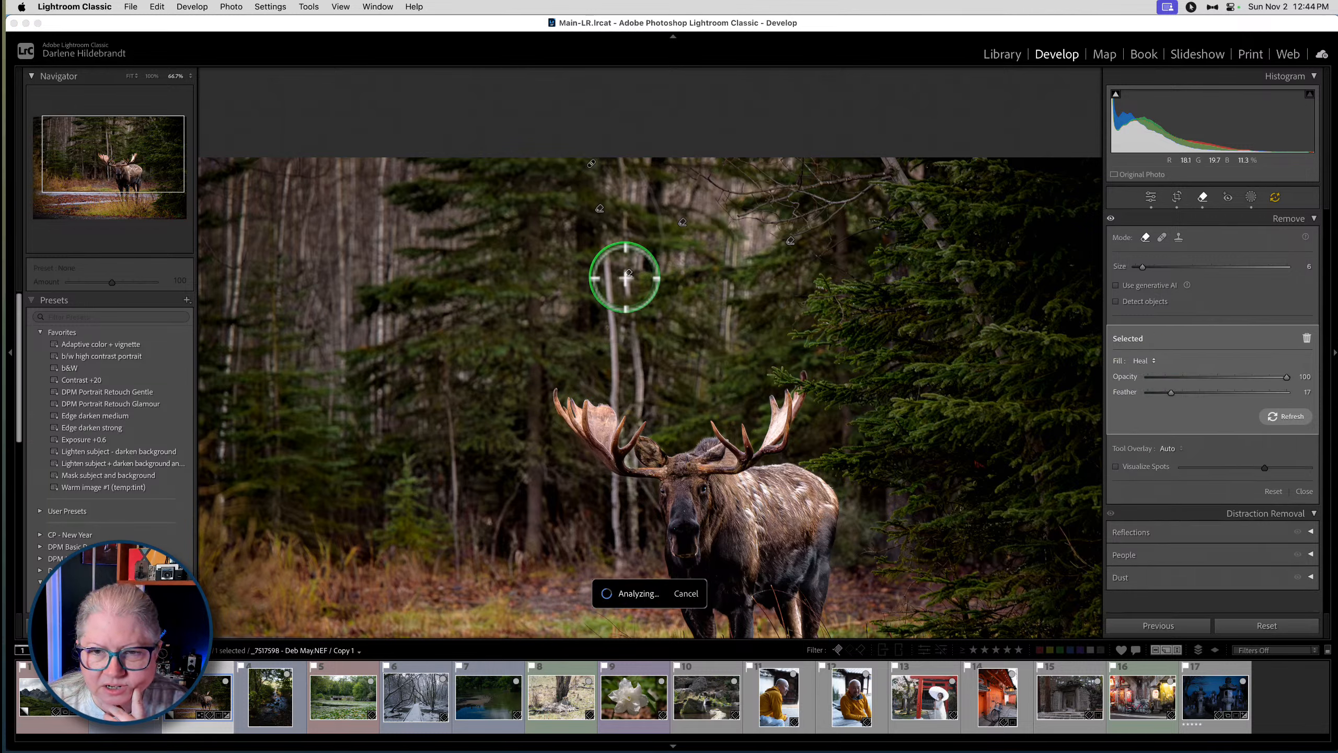
{"action": "mouse_move", "coordinate": [636, 293]}
{"action": "left_mouse_down"}
{"action": "mouse_move", "coordinate": [883, 310]}
{"action": "mouse_move", "coordinate": [929, 332]}
{"action": "mouse_move", "coordinate": [749, 303]}
{"action": "left_mouse_up"}
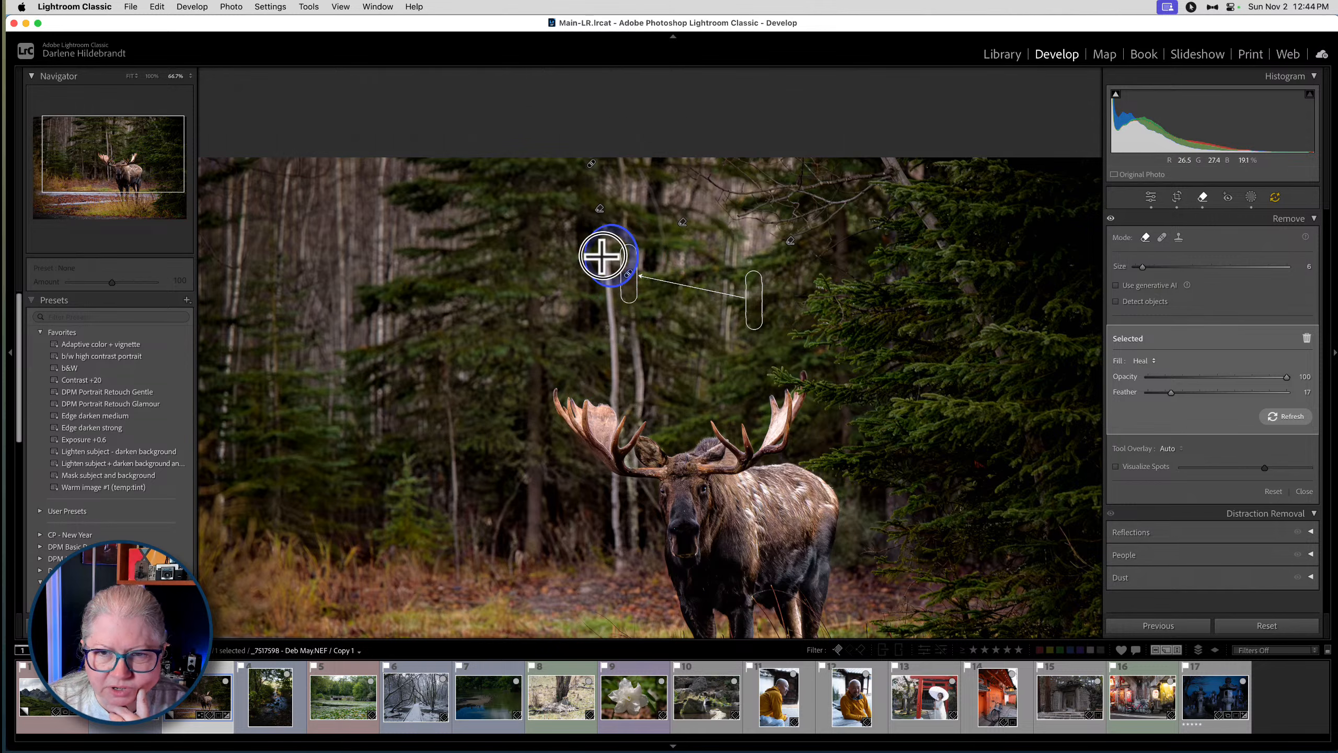
Remove the remaining sections of both pale trunks down to the moose's antler on the photo's left side
{"action": "mouse_move", "coordinate": [607, 256]}
{"action": "left_mouse_down"}
{"action": "mouse_move", "coordinate": [609, 336]}
{"action": "mouse_move", "coordinate": [611, 305]}
{"action": "left_mouse_up"}
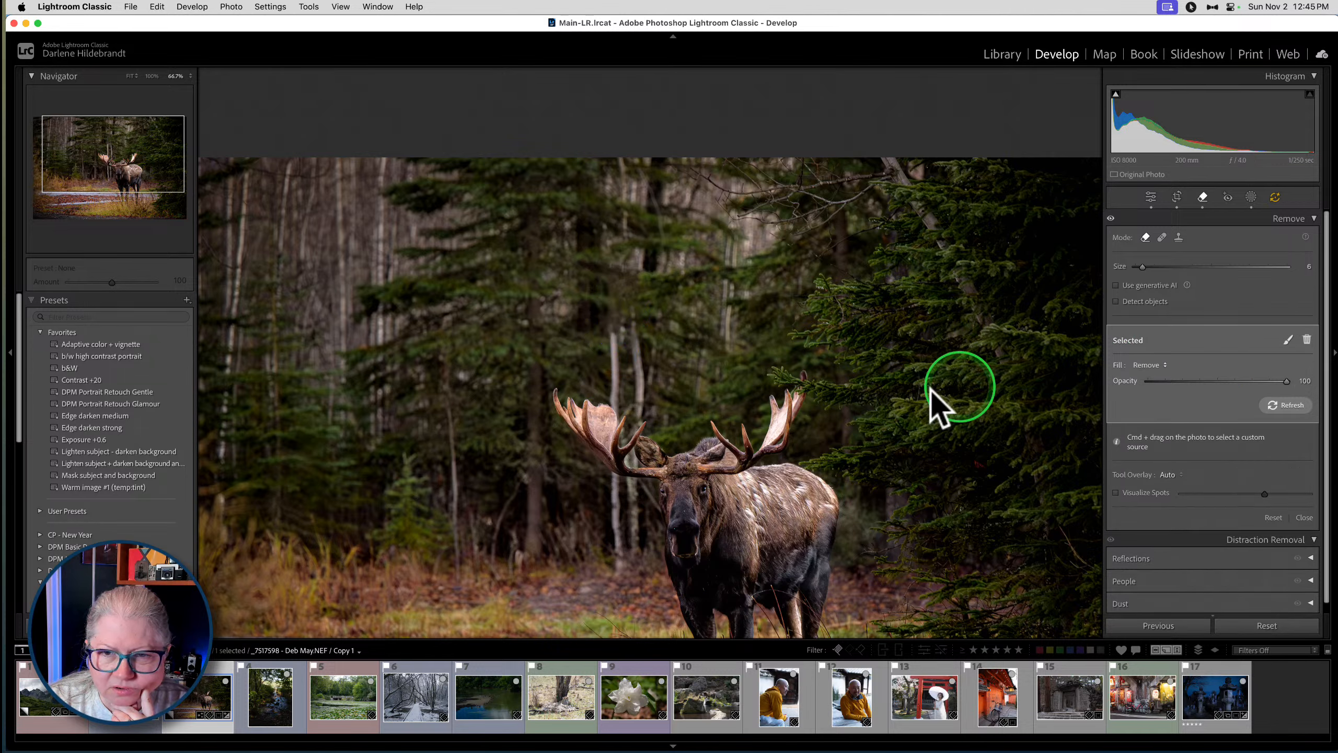
{"action": "mouse_move", "coordinate": [639, 378]}
{"action": "left_mouse_down"}
{"action": "mouse_move", "coordinate": [637, 333]}
{"action": "mouse_move", "coordinate": [639, 409]}
{"action": "left_mouse_up"}
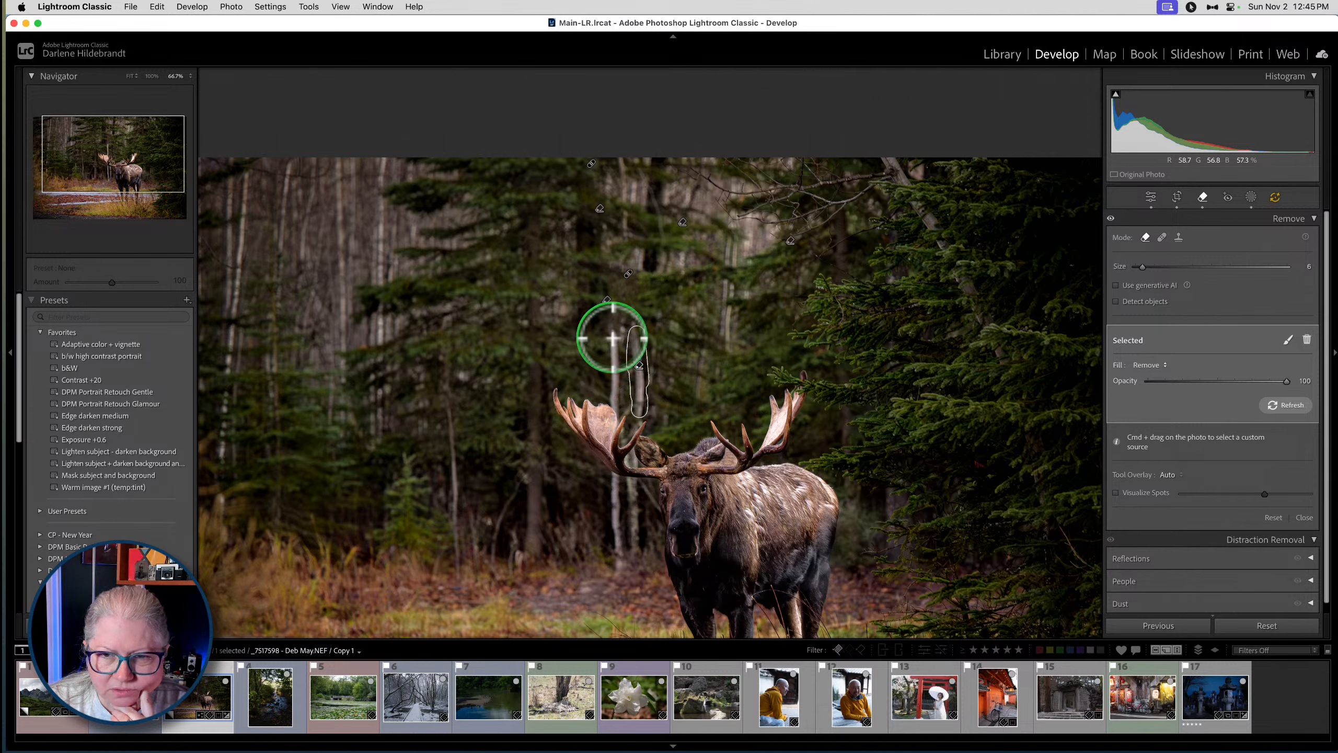
{"action": "mouse_move", "coordinate": [613, 338]}
{"action": "left_mouse_down"}
{"action": "mouse_move", "coordinate": [616, 396]}
{"action": "mouse_move", "coordinate": [613, 343]}
{"action": "left_mouse_up"}
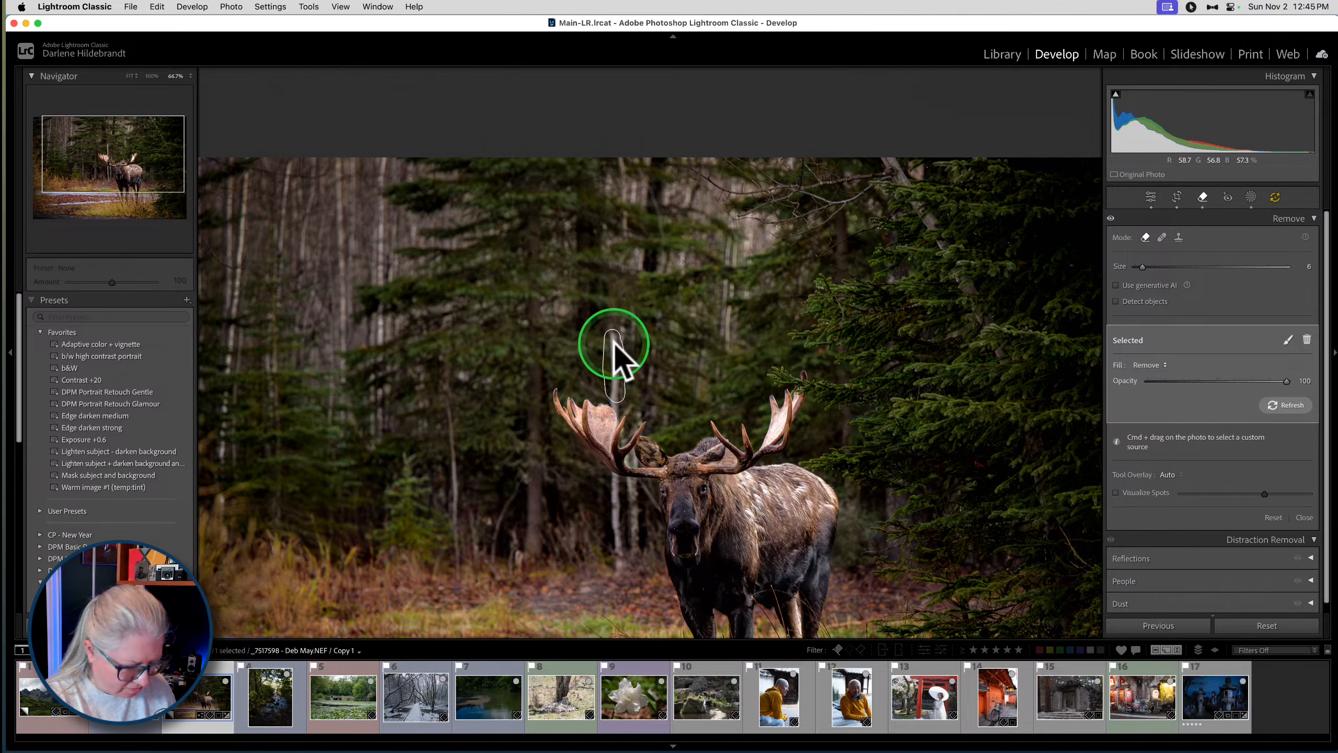
{"action": "left_click", "coordinate": [614, 343]}
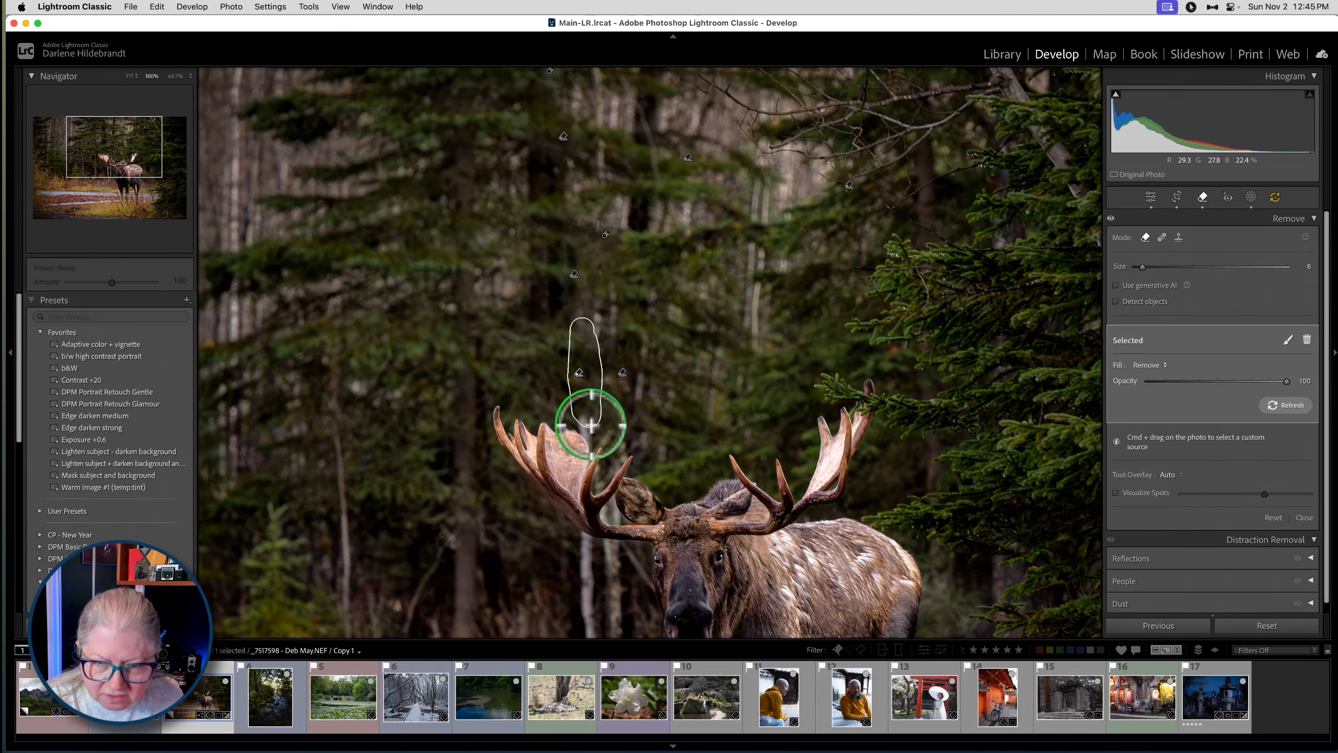
{"action": "left_click_drag", "start_coordinate": [591, 434], "coordinate": [580, 416]}
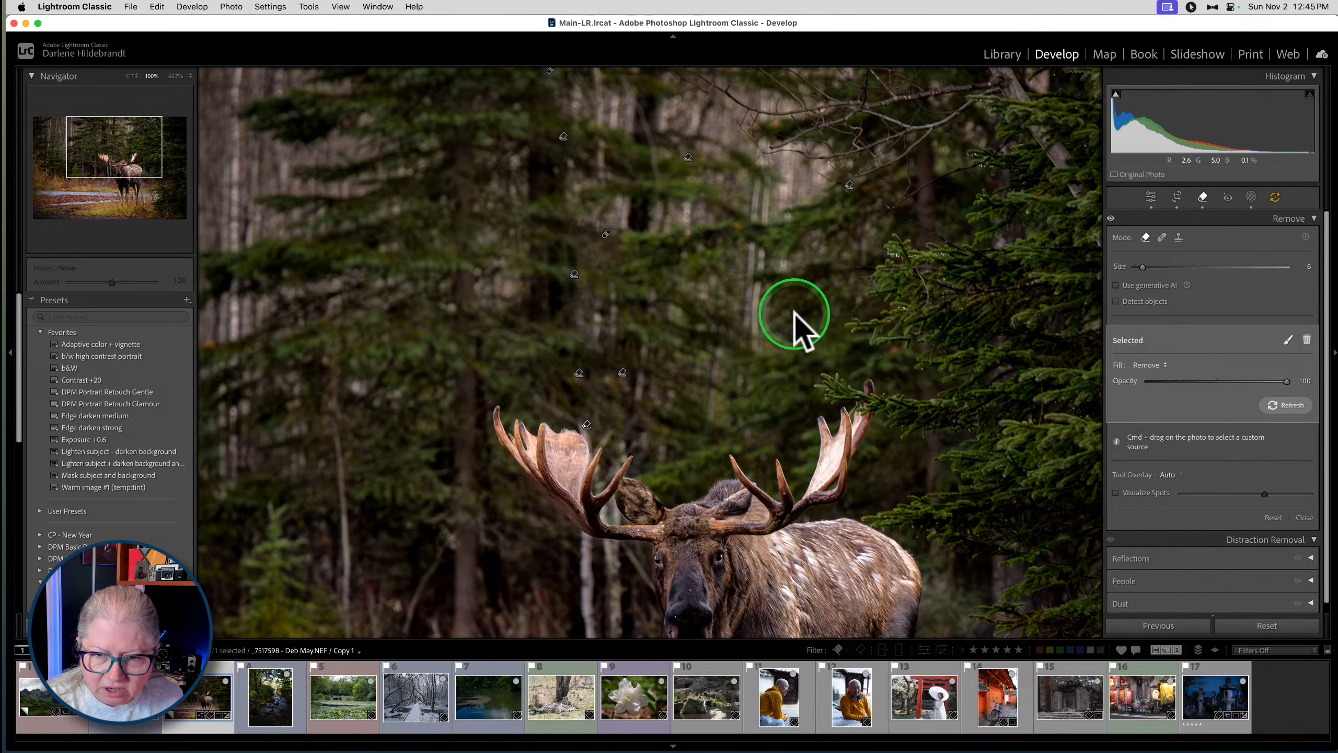
Remove the pale trunk sections below the antler beside the moose's face, enlarging the brush to size 8, and inspect the area up close
{"action": "key", "text": "space"}
{"action": "left_click_drag", "start_coordinate": [756, 392], "coordinate": [796, 194]}
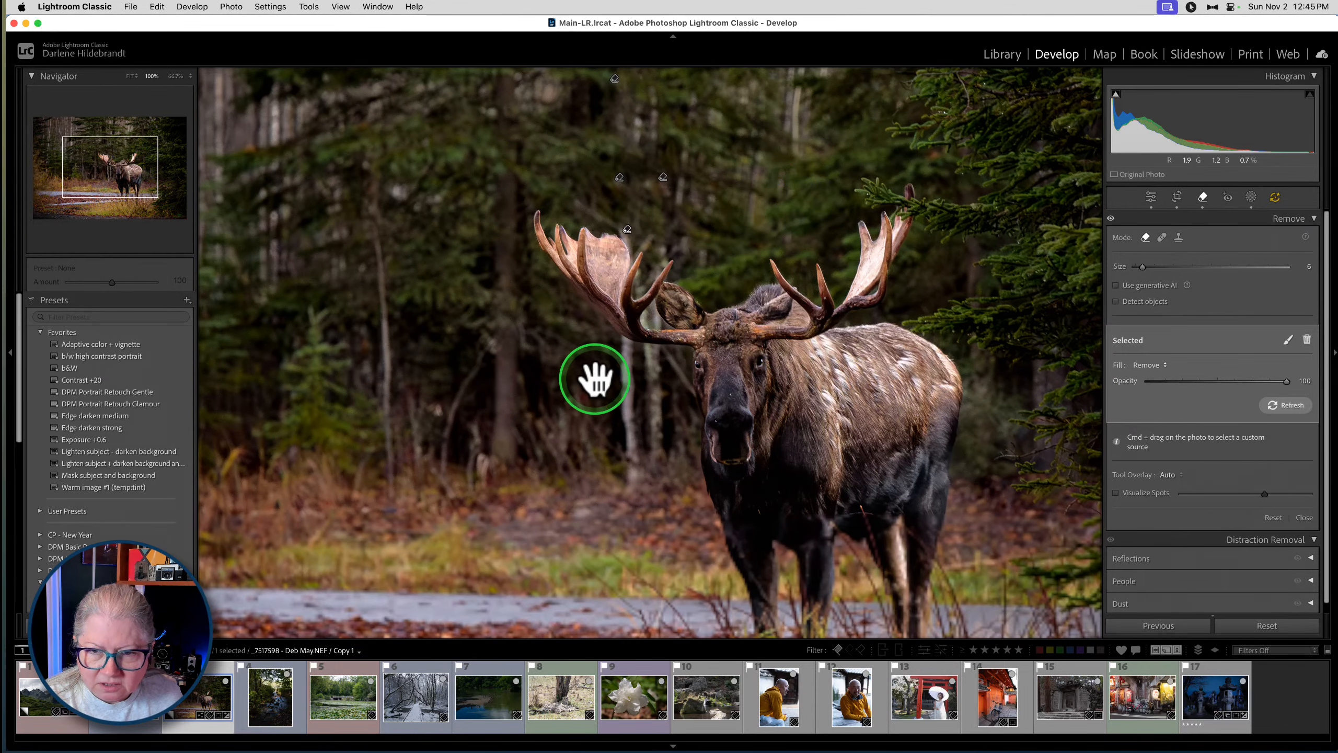
{"action": "left_click_drag", "start_coordinate": [625, 368], "coordinate": [627, 453]}
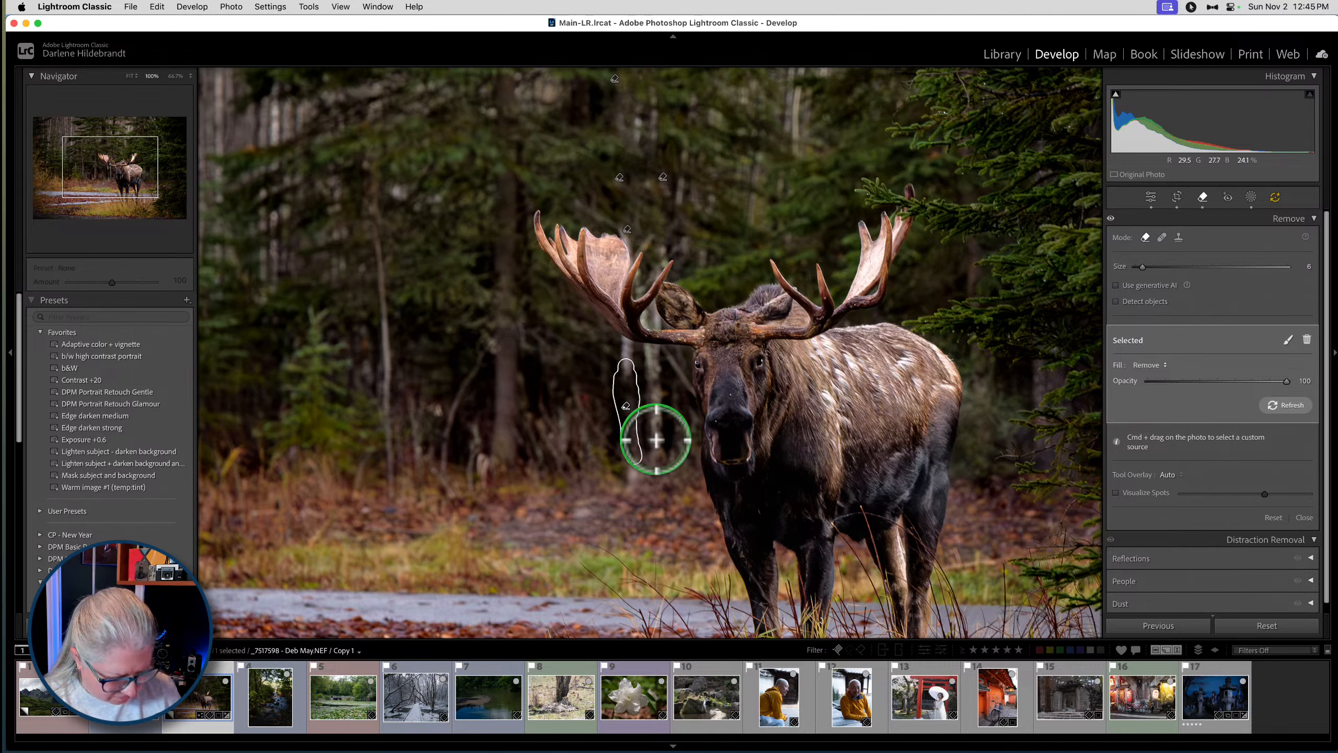
{"action": "key", "text": "bracketright"}
{"action": "key", "text": "bracketright"}
{"action": "left_click", "coordinate": [634, 468]}
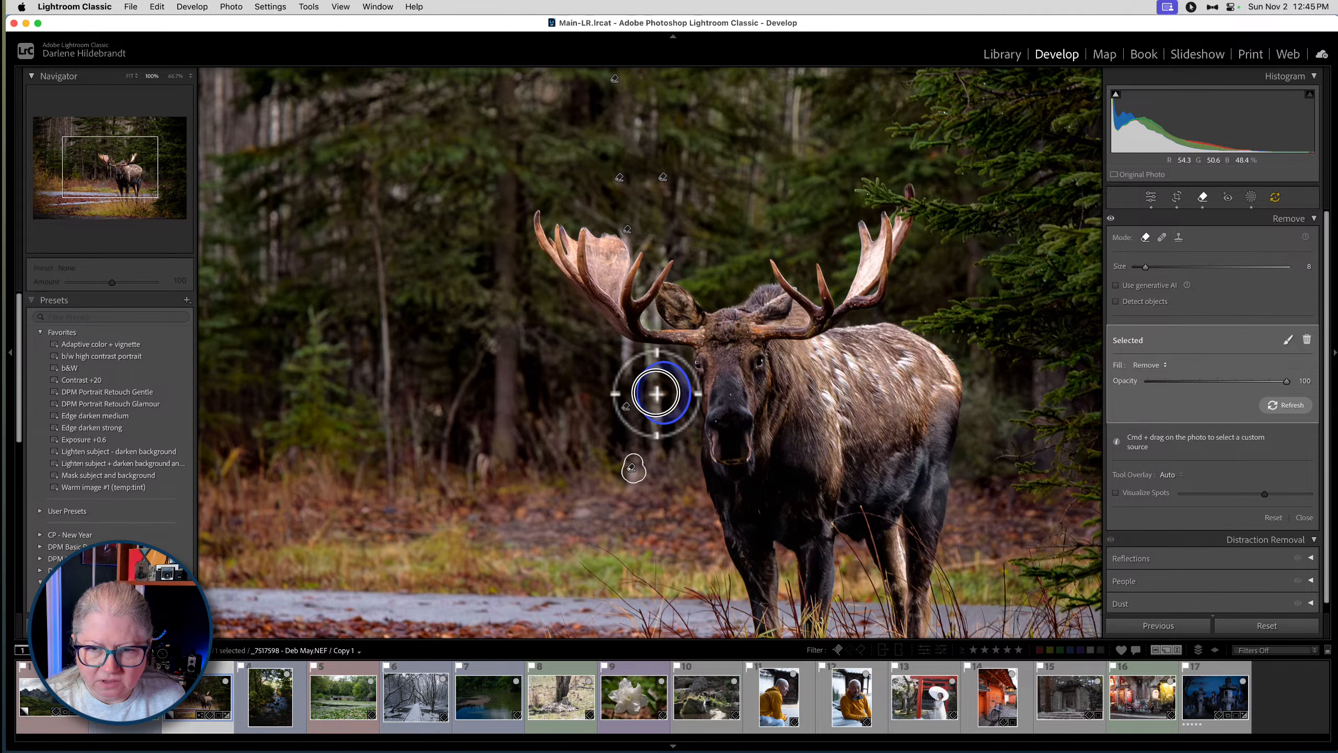
{"action": "left_click", "coordinate": [655, 439]}
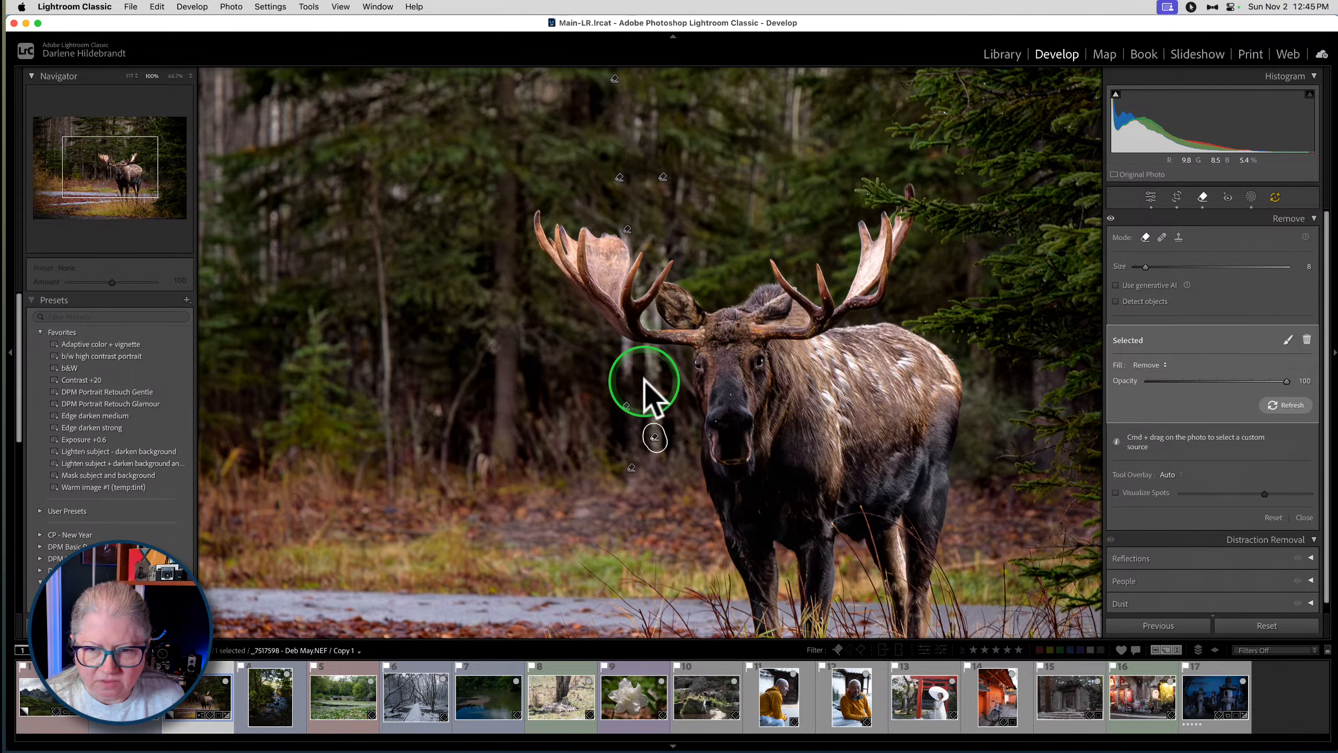
{"action": "left_click_drag", "start_coordinate": [655, 395], "coordinate": [656, 444]}
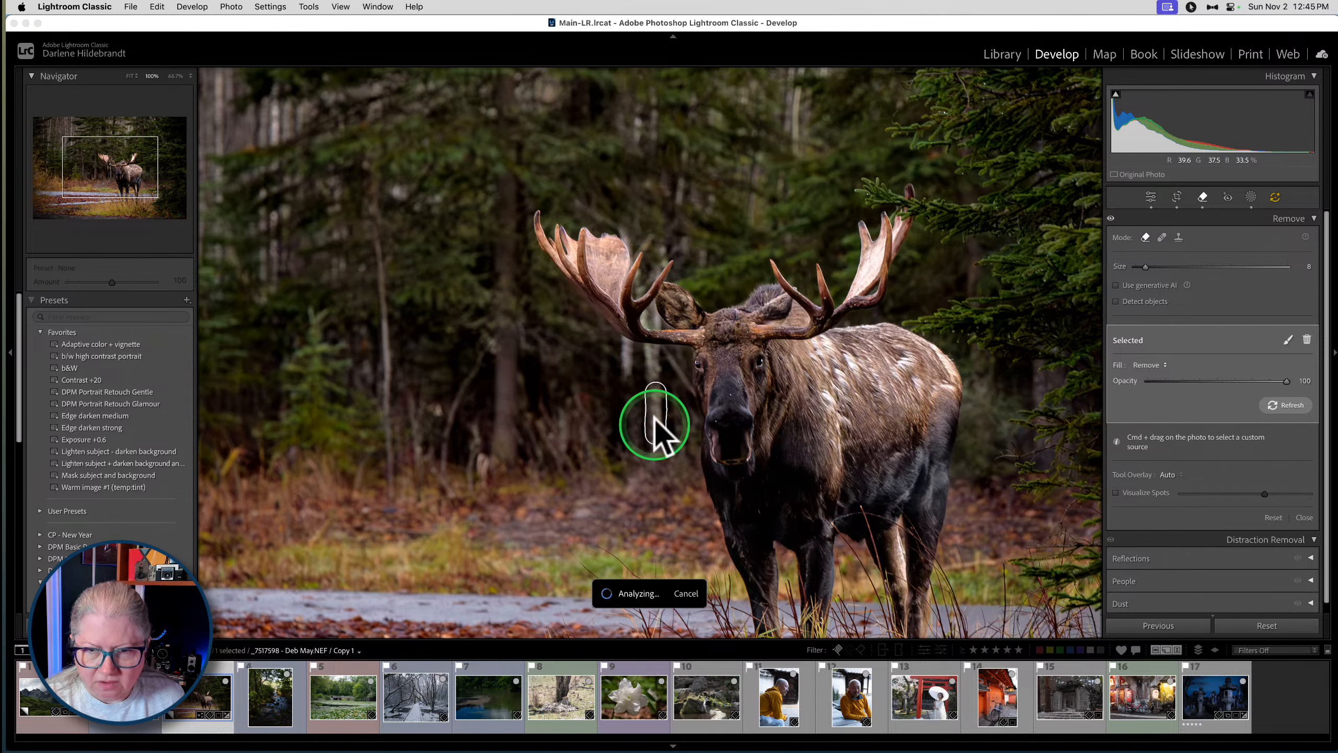
{"action": "left_click", "coordinate": [625, 358]}
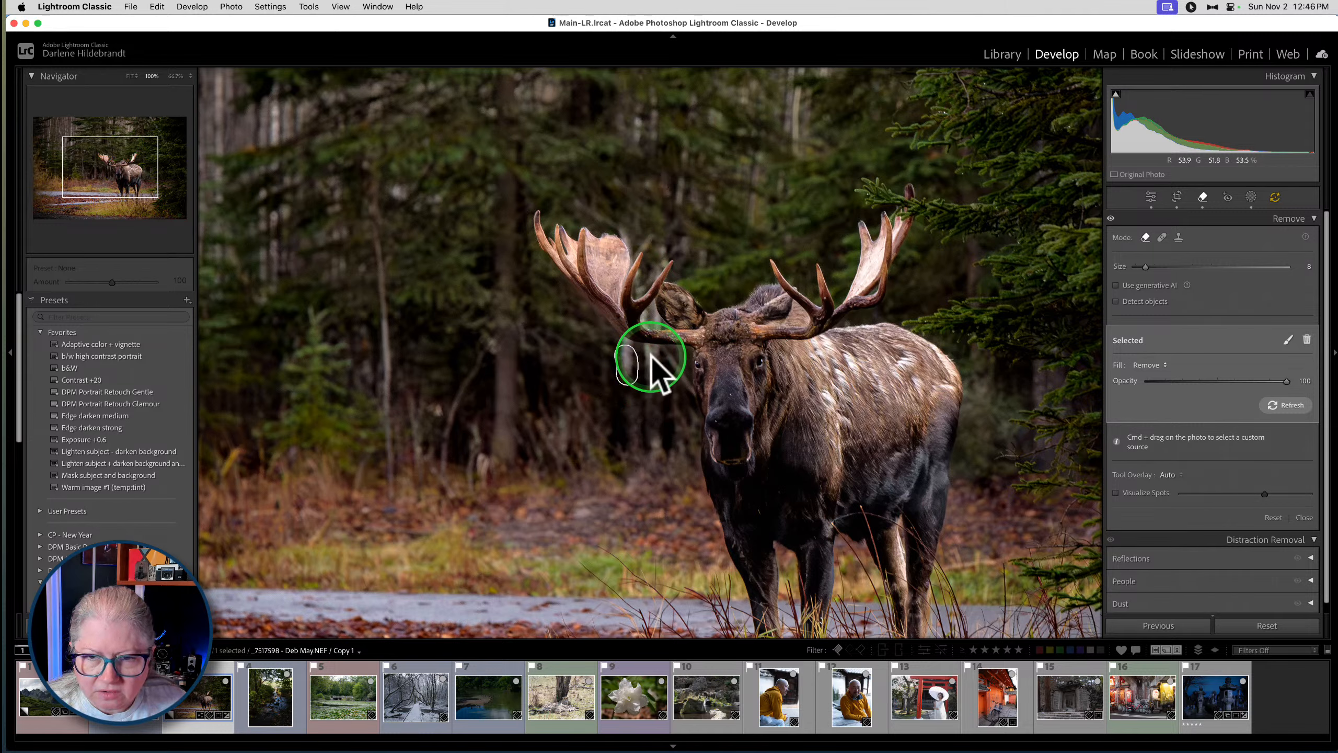
{"action": "left_click_drag", "start_coordinate": [652, 358], "coordinate": [649, 377]}
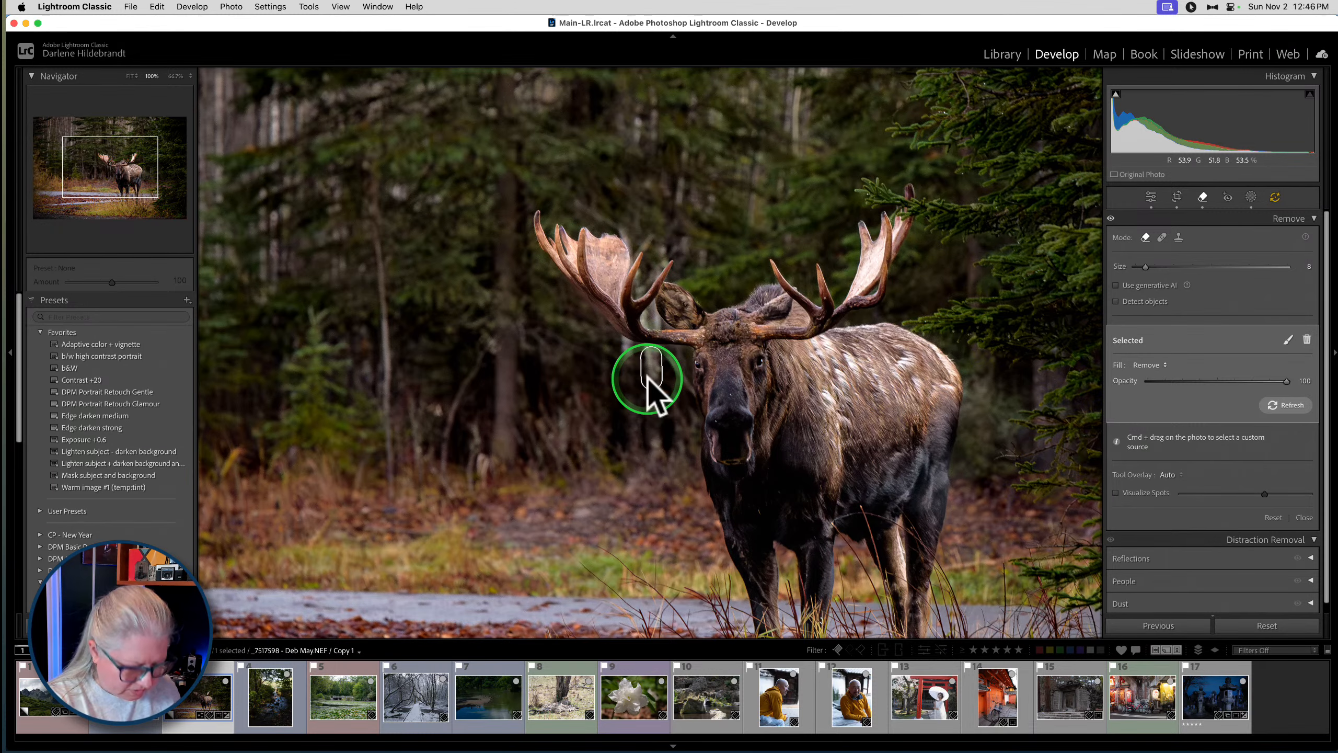
{"action": "key", "text": "super+equal"}
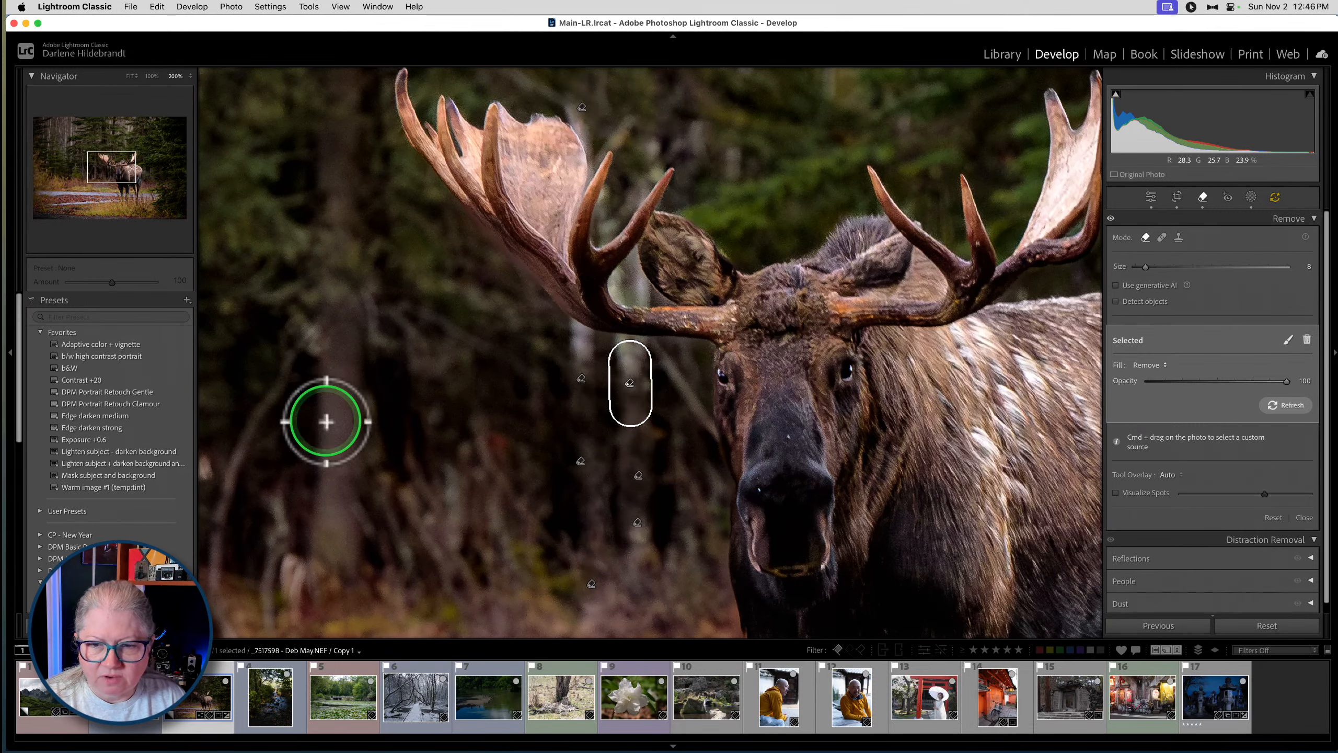
Refresh the lowest removal spot beside the moose's face, and remove the leftover pale patches beneath the antler and next to the eye
{"action": "left_click", "coordinate": [638, 522]}
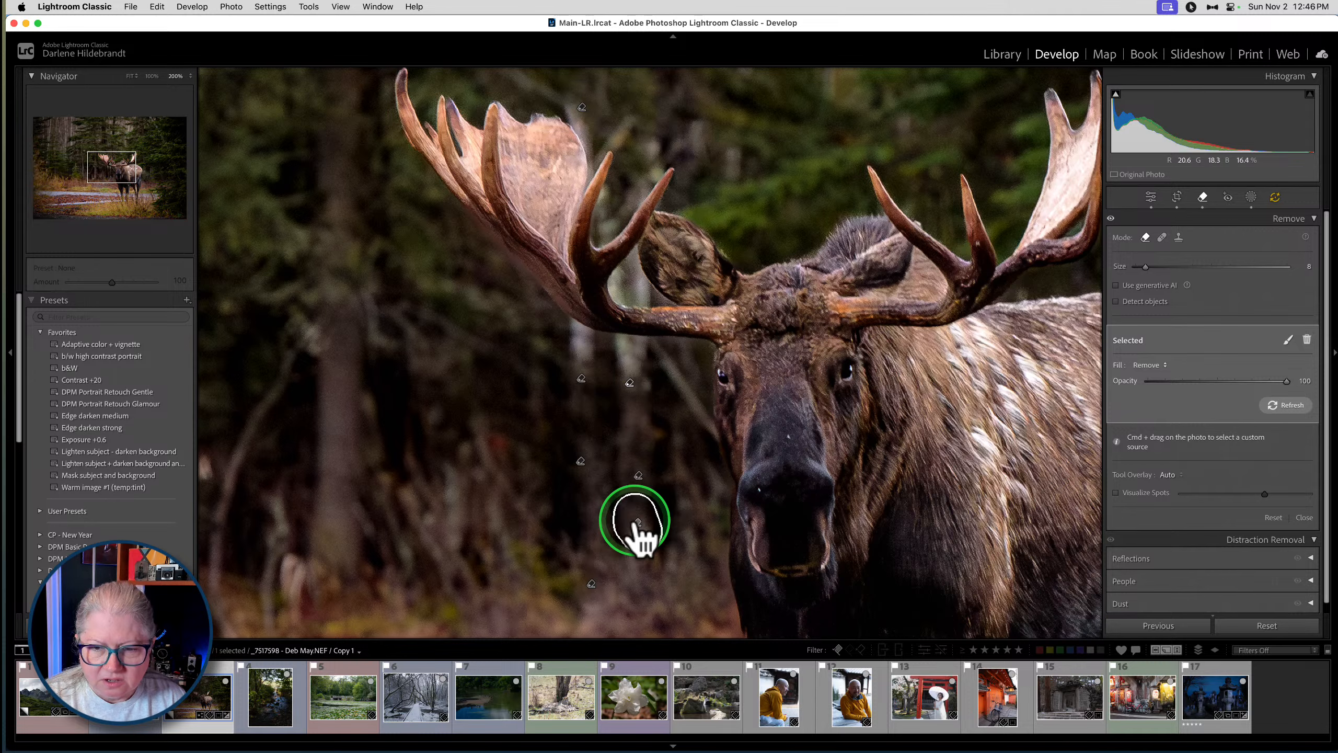
{"action": "left_click", "coordinate": [1286, 405]}
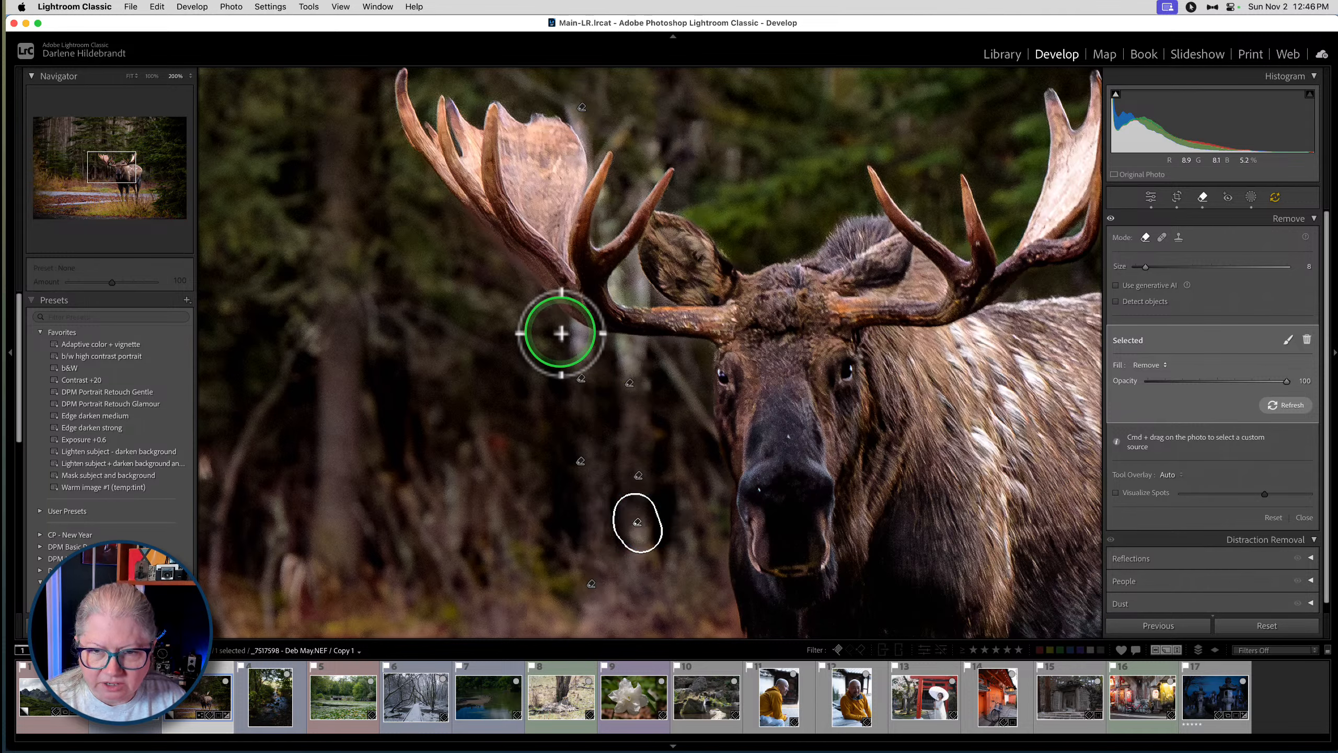
{"action": "mouse_move", "coordinate": [579, 330]}
{"action": "left_mouse_down"}
{"action": "mouse_move", "coordinate": [580, 353]}
{"action": "mouse_move", "coordinate": [621, 350]}
{"action": "mouse_move", "coordinate": [644, 384]}
{"action": "mouse_move", "coordinate": [663, 365]}
{"action": "mouse_move", "coordinate": [706, 436]}
{"action": "left_mouse_up"}
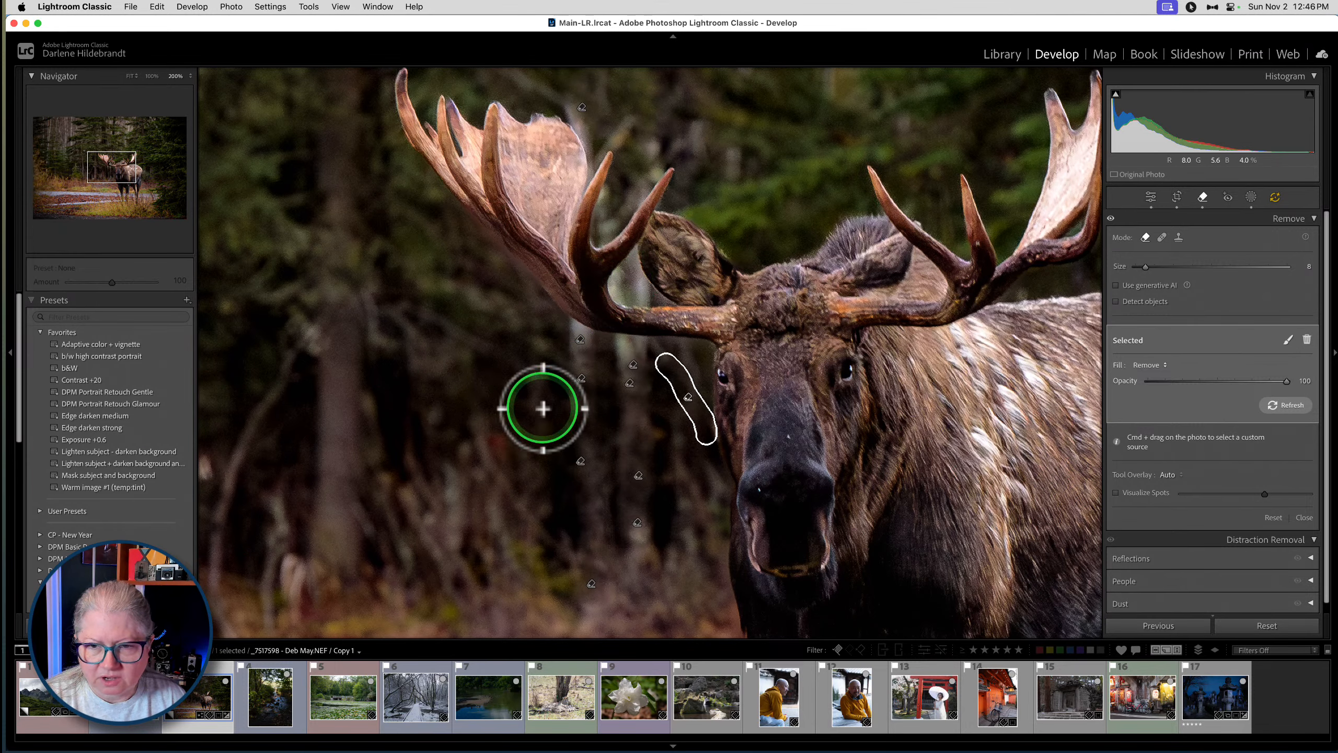
{"action": "mouse_move", "coordinate": [573, 321]}
{"action": "left_mouse_down"}
{"action": "mouse_move", "coordinate": [588, 332]}
{"action": "mouse_move", "coordinate": [575, 322]}
{"action": "left_mouse_up"}
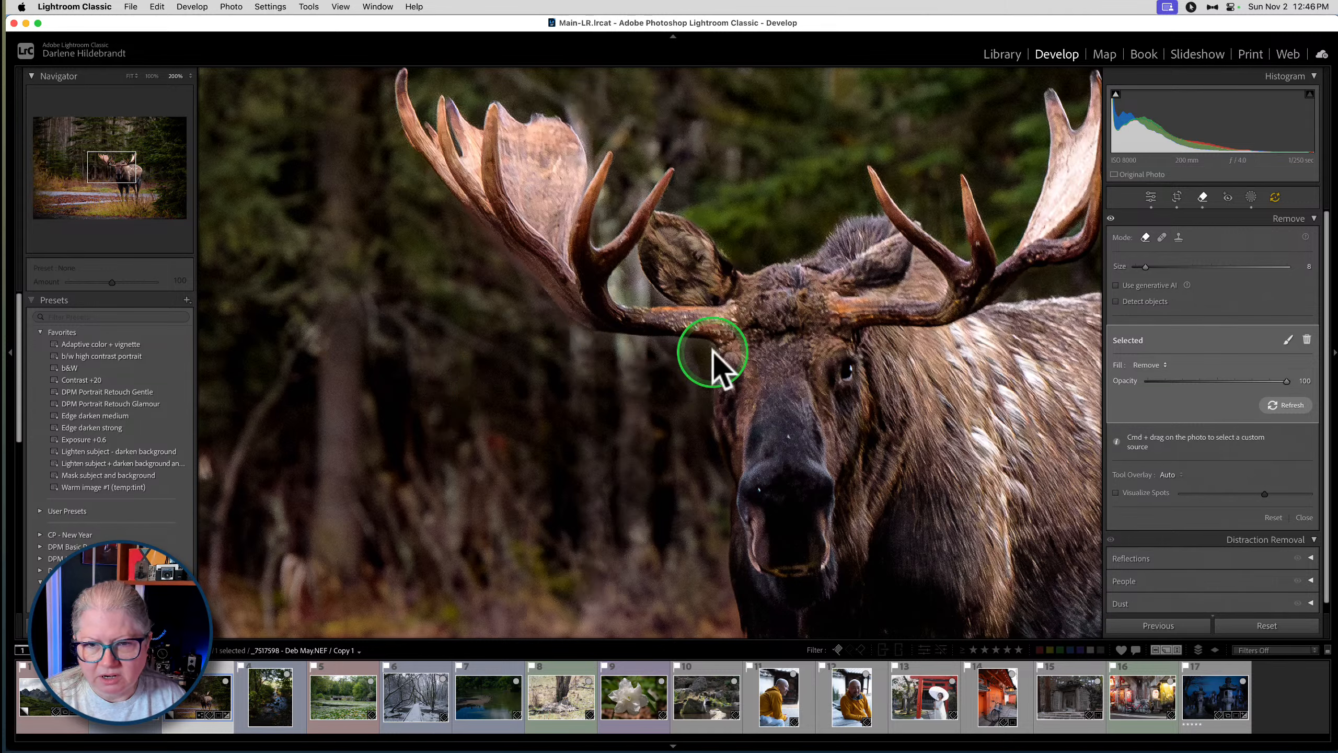
{"action": "mouse_move", "coordinate": [622, 343]}
{"action": "left_mouse_down"}
{"action": "mouse_move", "coordinate": [621, 355]}
{"action": "mouse_move", "coordinate": [646, 350]}
{"action": "mouse_move", "coordinate": [618, 340]}
{"action": "mouse_move", "coordinate": [634, 341]}
{"action": "left_mouse_up"}
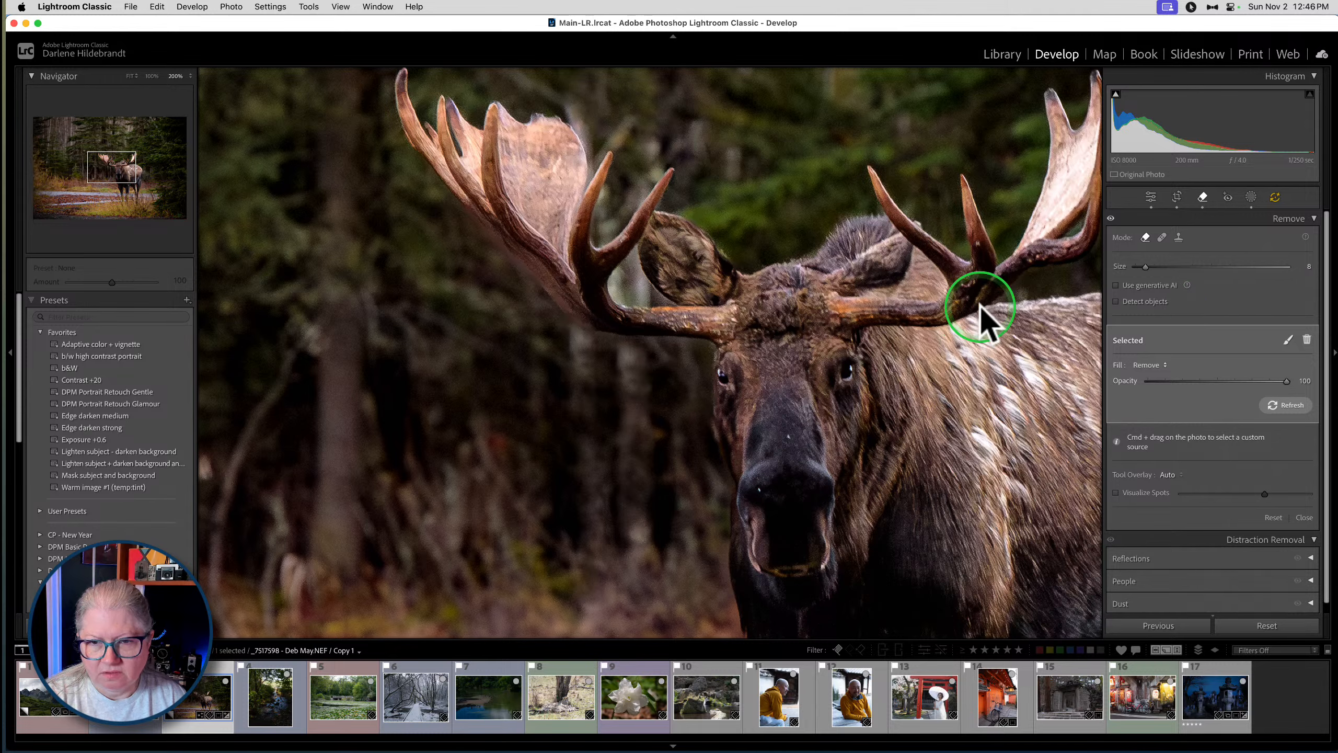
Try to remove the pale patch between the antler and the moose's ear, and delete that removal spot
{"action": "mouse_move", "coordinate": [642, 291]}
{"action": "left_mouse_down"}
{"action": "mouse_move", "coordinate": [626, 278]}
{"action": "mouse_move", "coordinate": [623, 293]}
{"action": "left_mouse_up"}
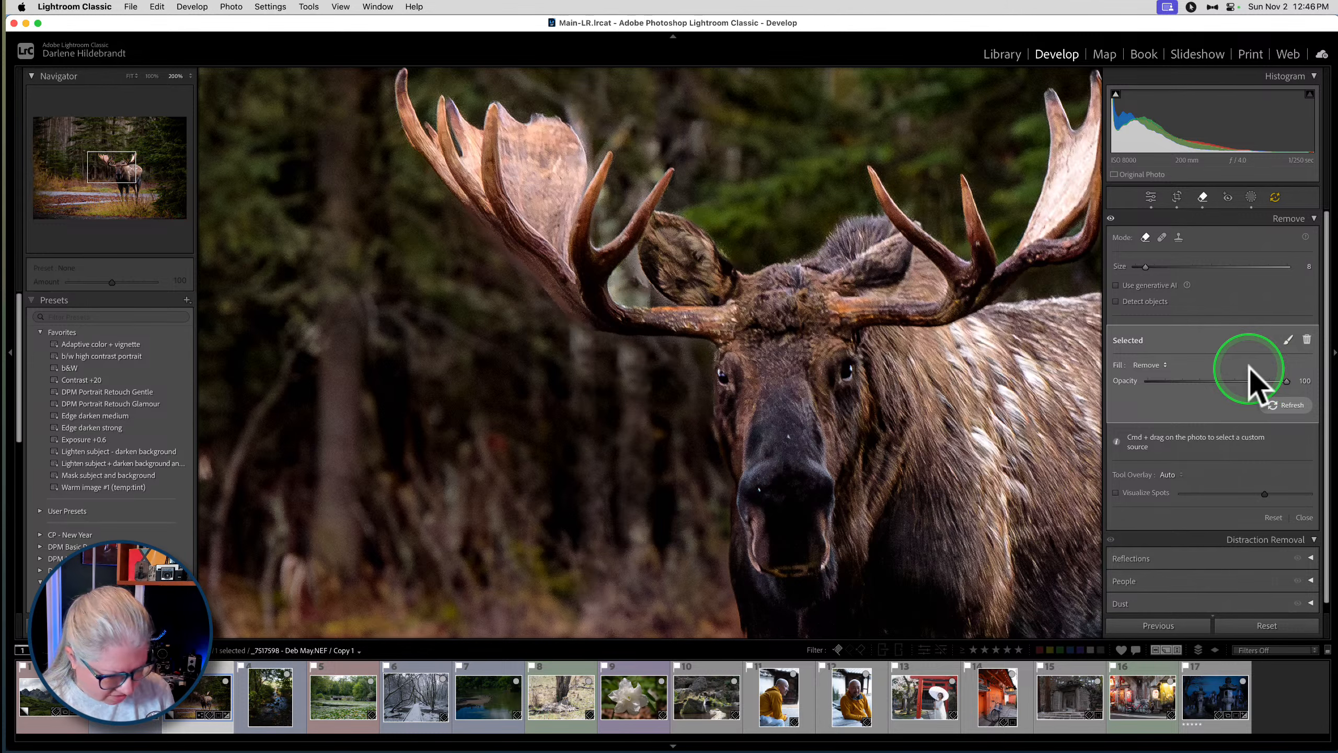
{"action": "key", "text": "Delete"}
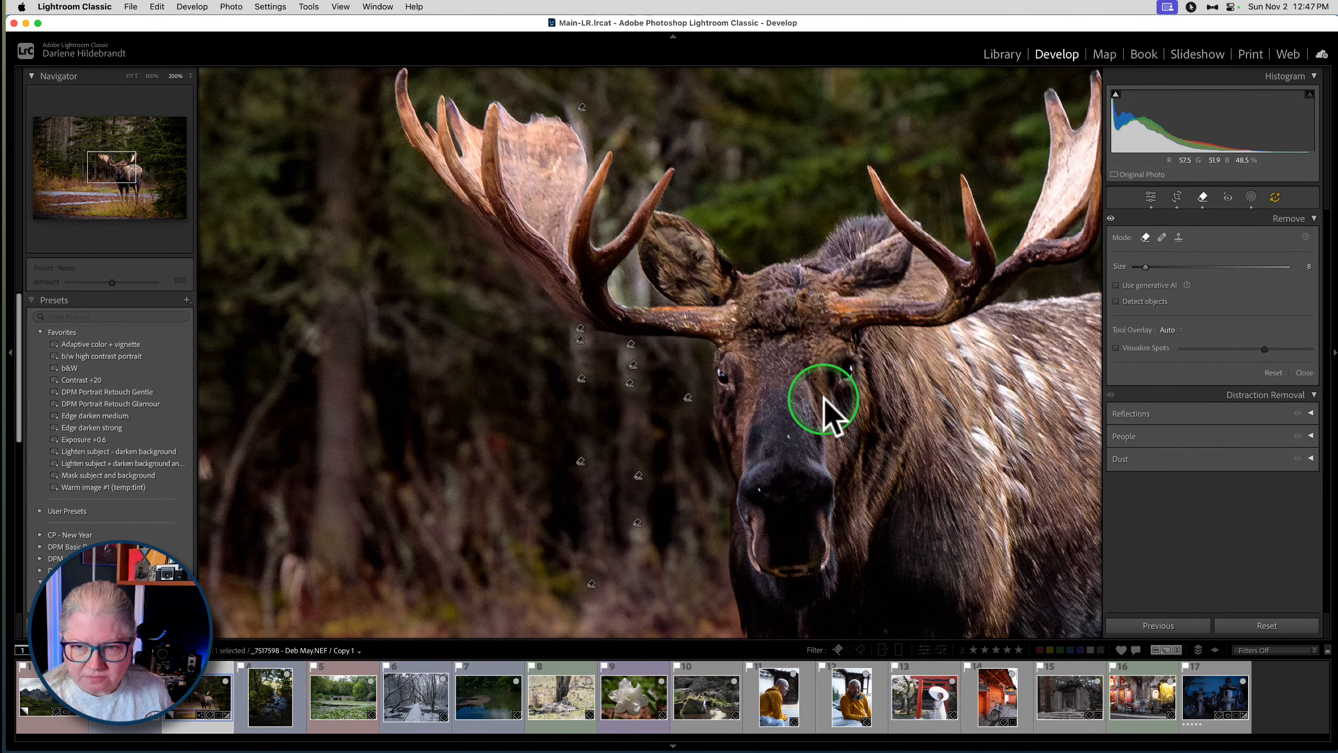
Review the whole moose photo and update its outdated AI edits
{"action": "key", "text": "z"}
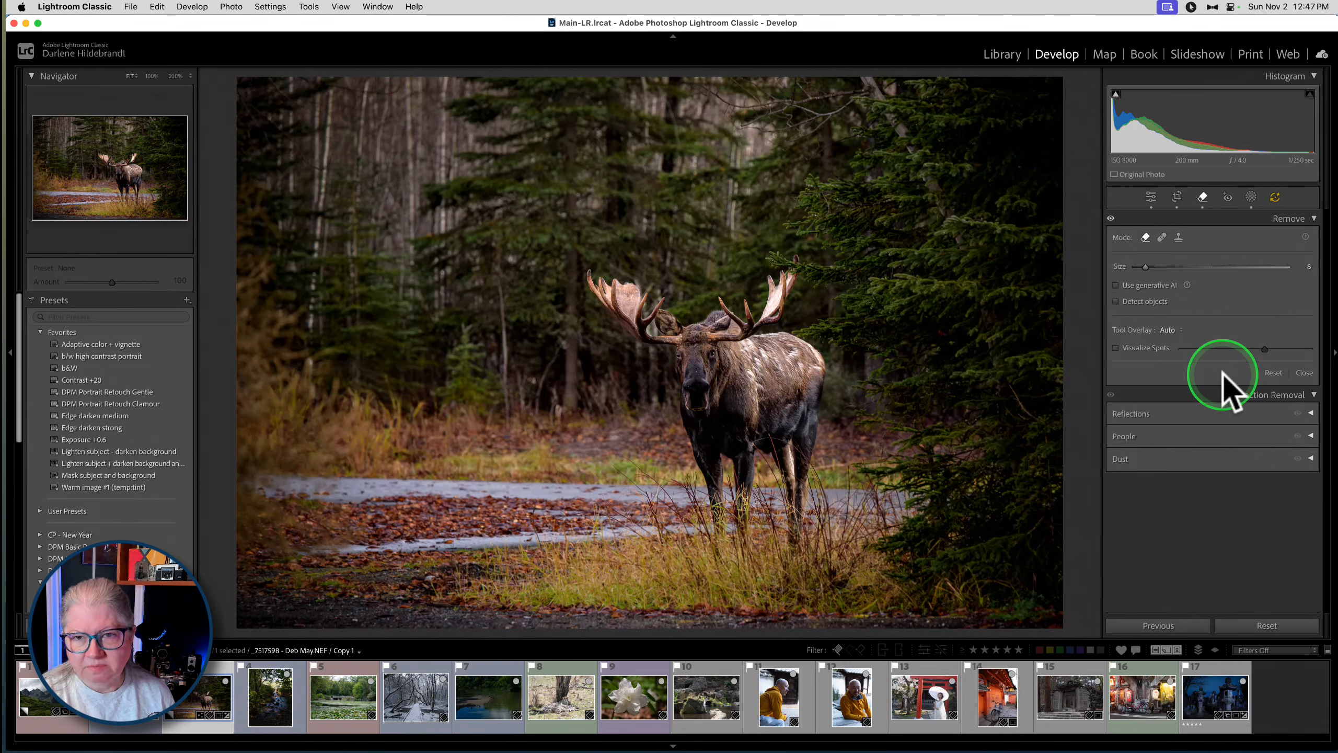
{"action": "left_click", "coordinate": [1111, 218]}
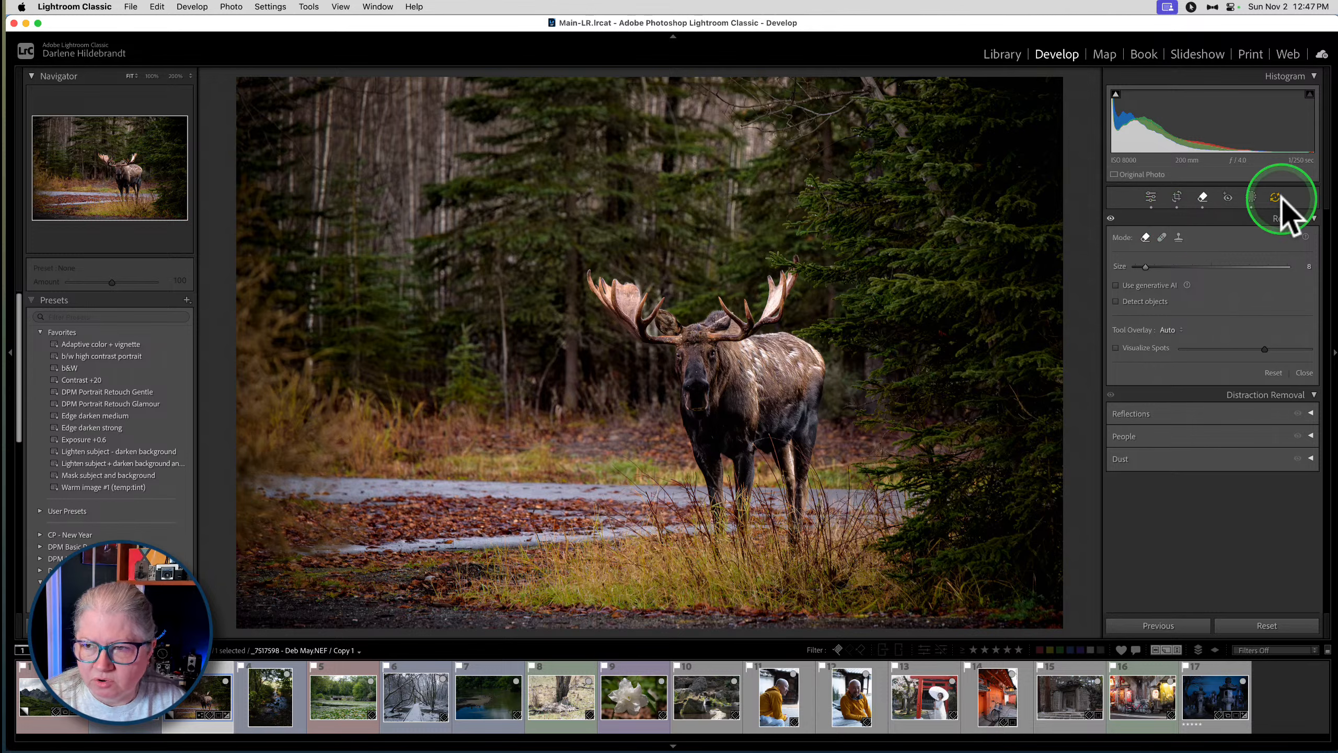
{"action": "left_click", "coordinate": [1274, 198]}
{"action": "left_click", "coordinate": [1243, 350]}
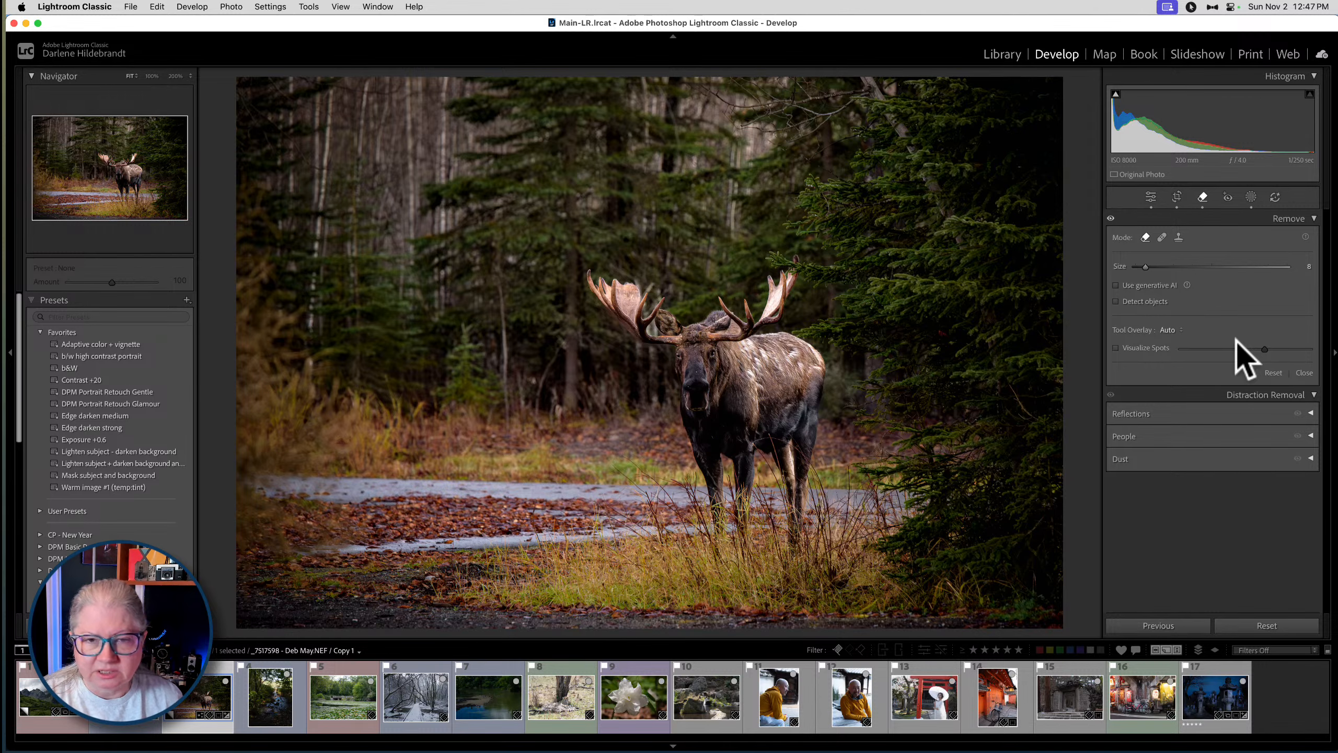
Select the original, unedited moose photo, switch to Luminar Neo, and look for it in the Animals folder under Not used yet
{"action": "left_click", "coordinate": [138, 729]}
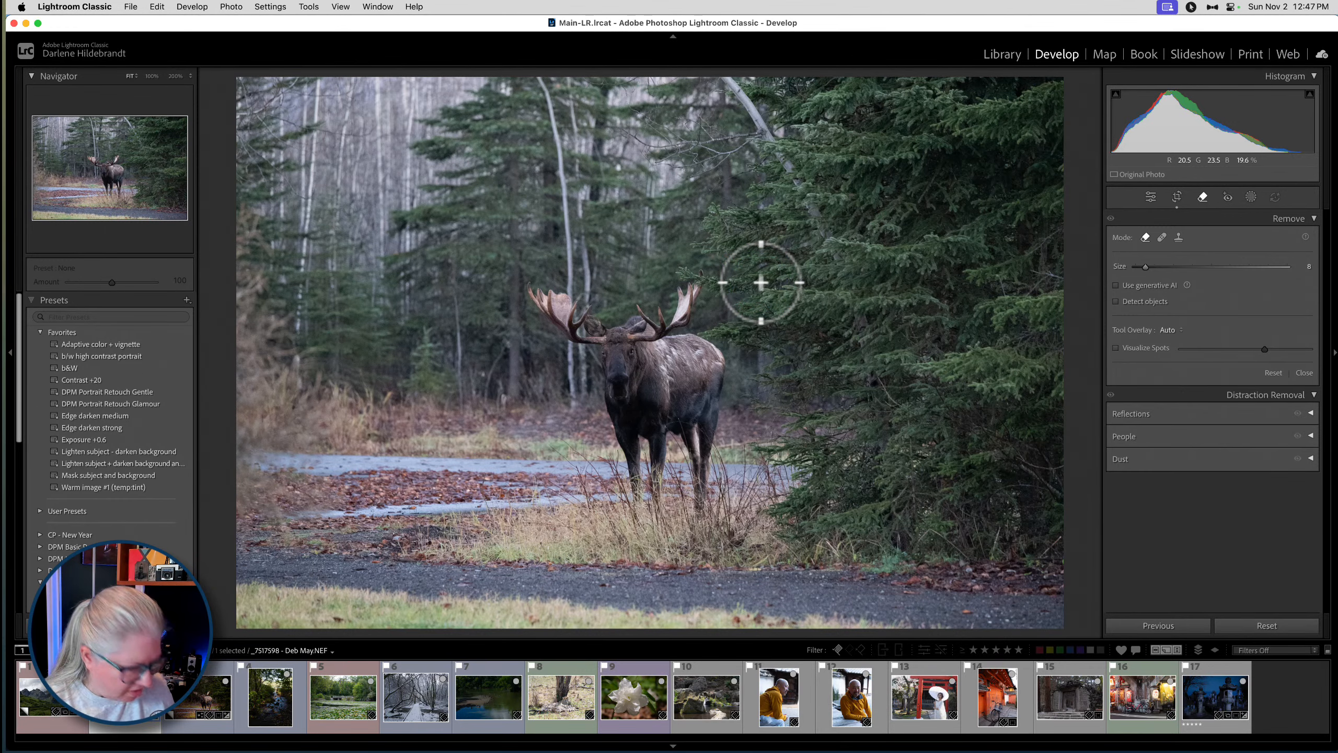
{"action": "key", "text": "super+Tab"}
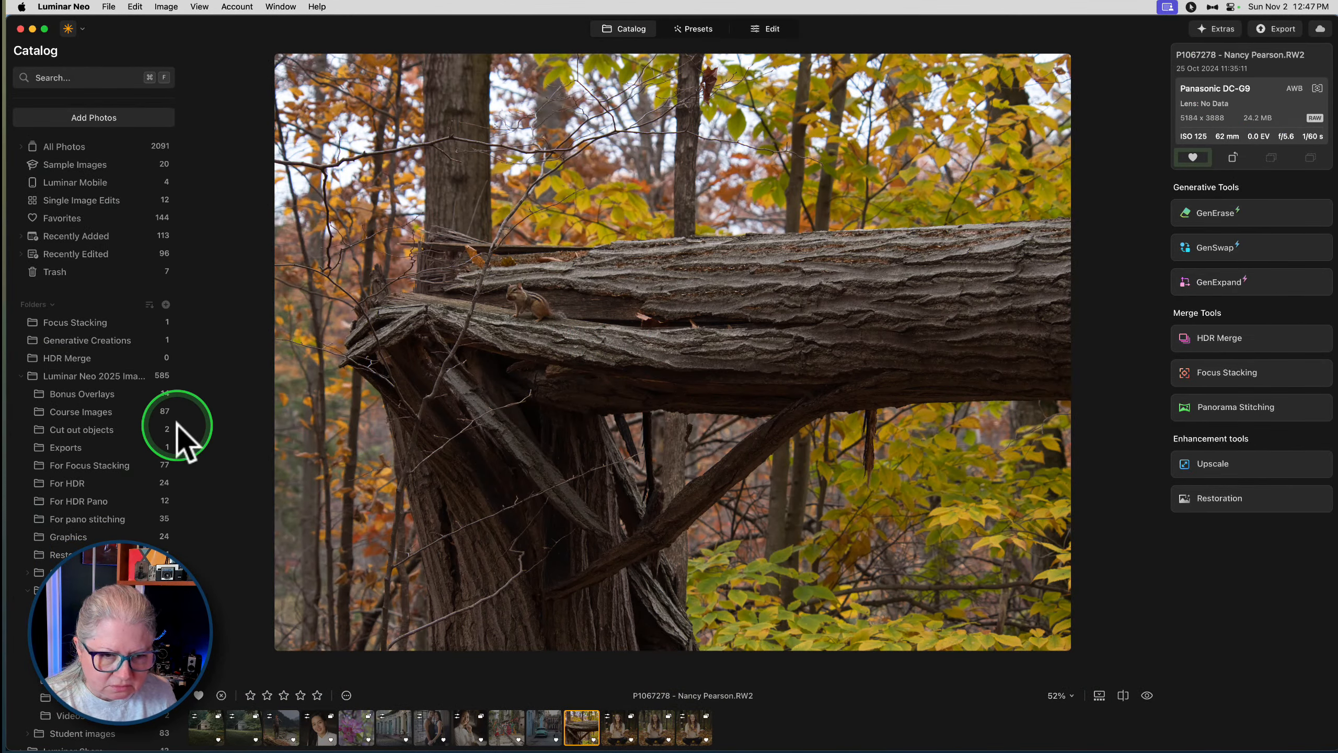
{"action": "scroll", "coordinate": [119, 443], "scroll_direction": "down", "scroll_amount": 10}
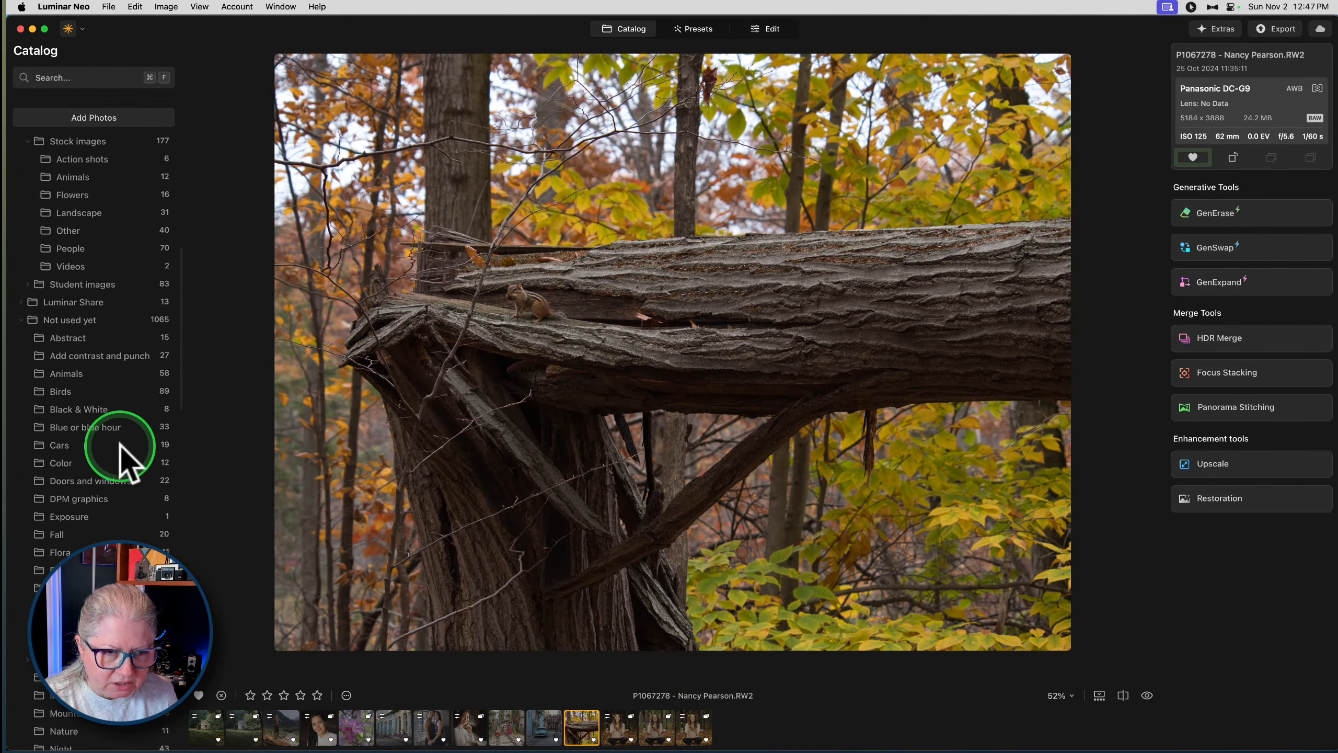
{"action": "scroll", "coordinate": [119, 443], "scroll_direction": "down", "scroll_amount": 1}
{"action": "left_click", "coordinate": [61, 362]}
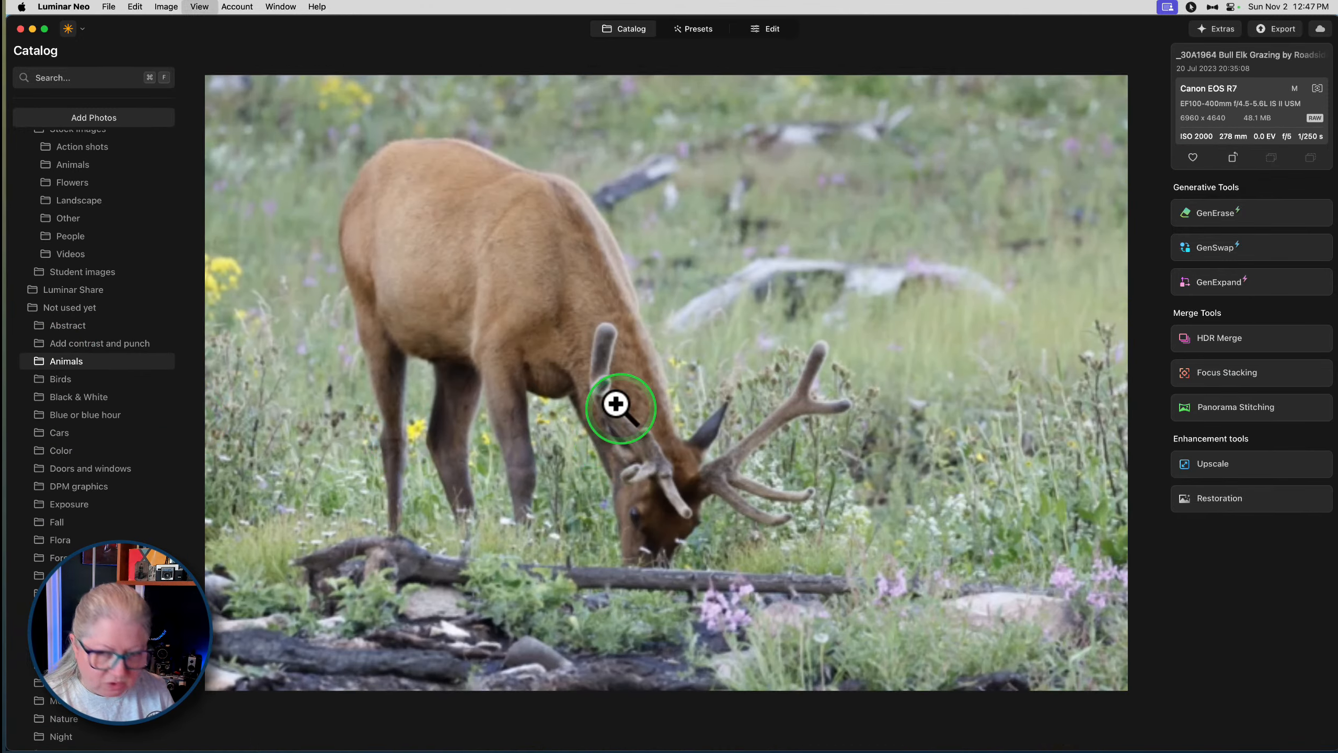
{"action": "double_click", "coordinate": [616, 404]}
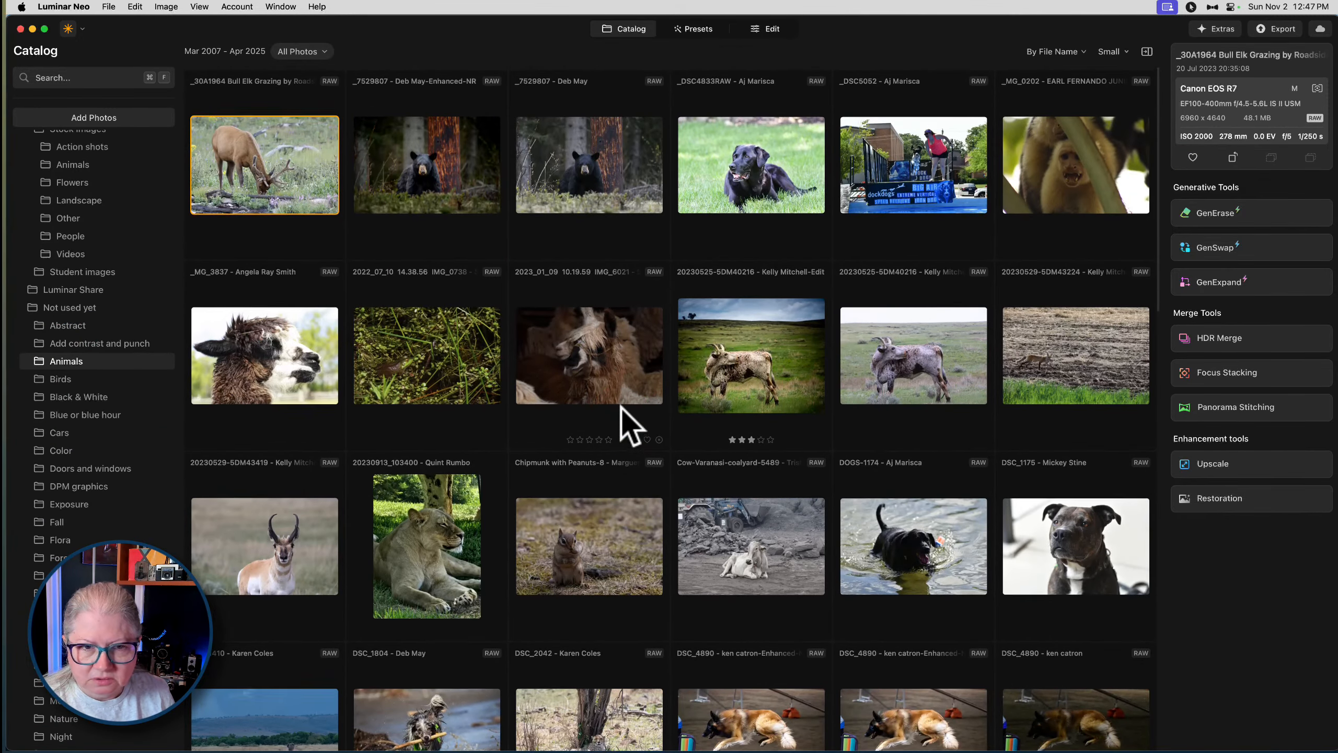
{"action": "scroll", "coordinate": [624, 422], "scroll_direction": "down", "scroll_amount": 6}
{"action": "scroll", "coordinate": [629, 426], "scroll_direction": "down", "scroll_amount": 10}
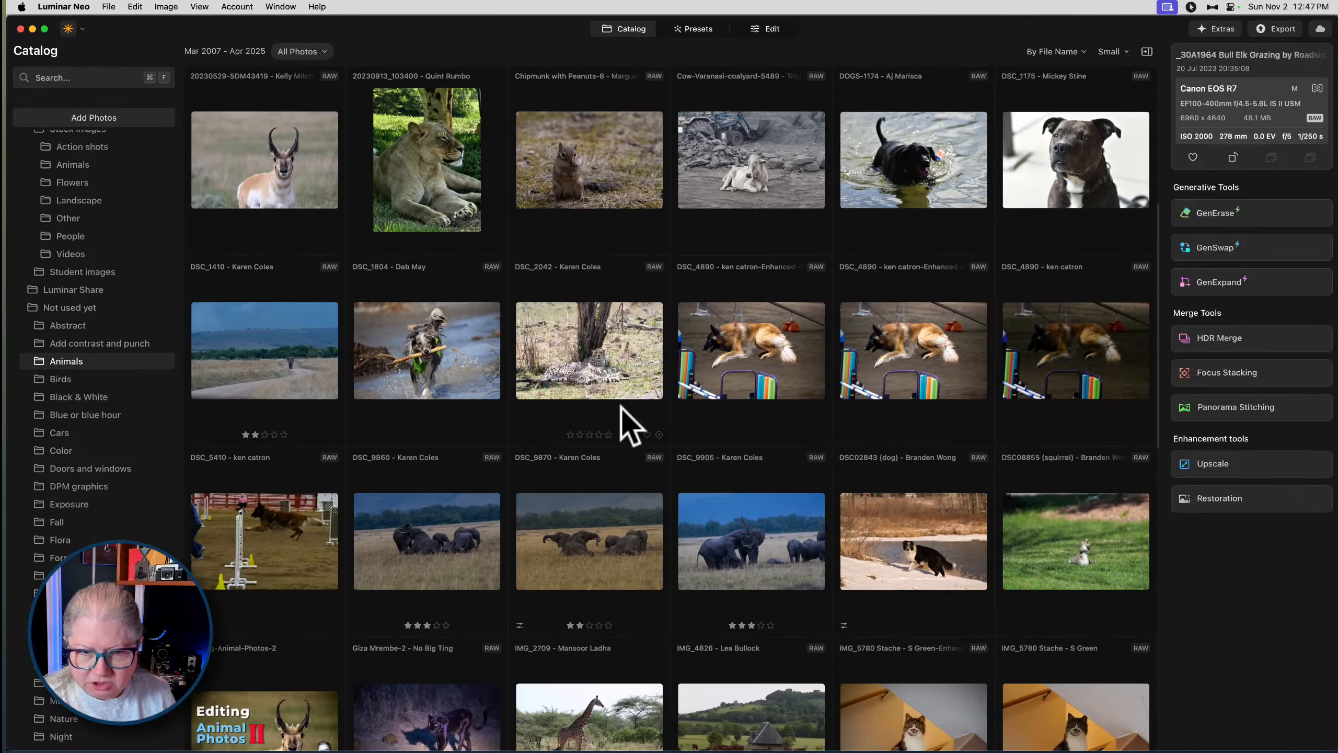
{"action": "scroll", "coordinate": [630, 426], "scroll_direction": "down", "scroll_amount": 6}
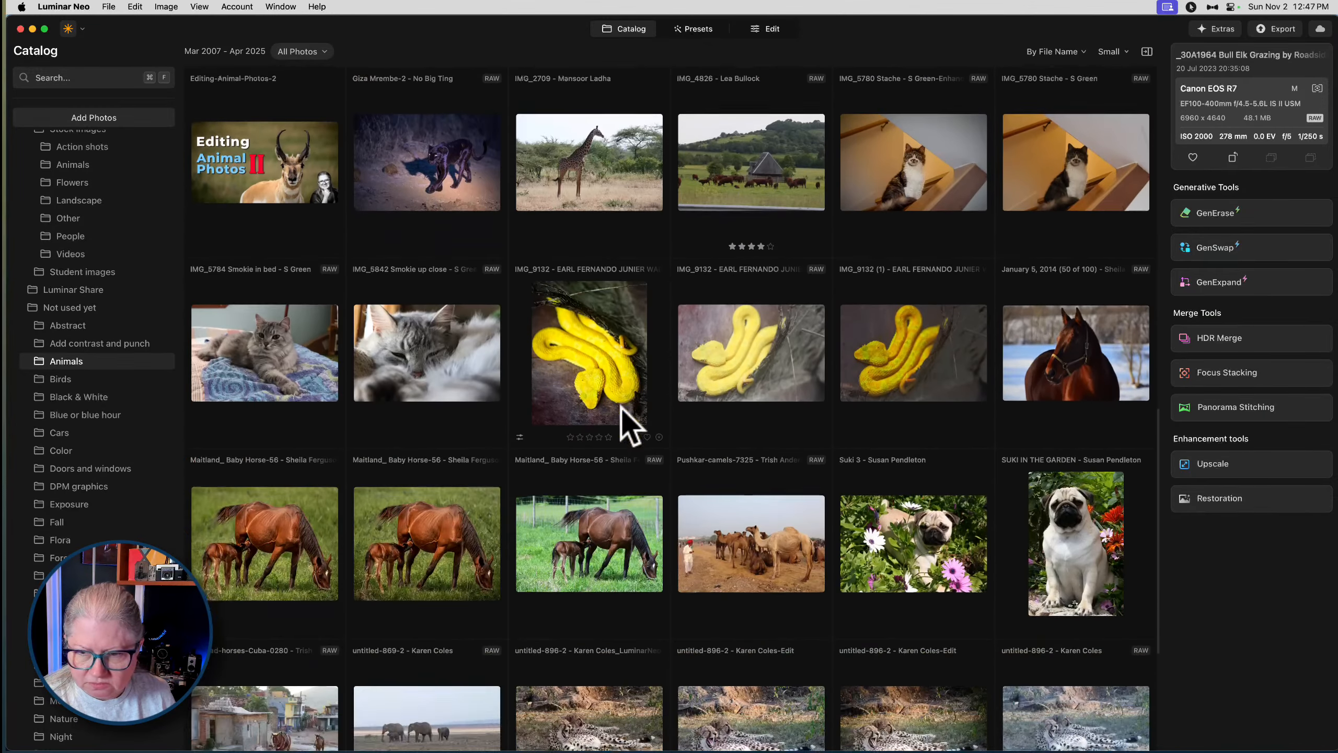
{"action": "scroll", "coordinate": [621, 406], "scroll_direction": "up", "scroll_amount": 20}
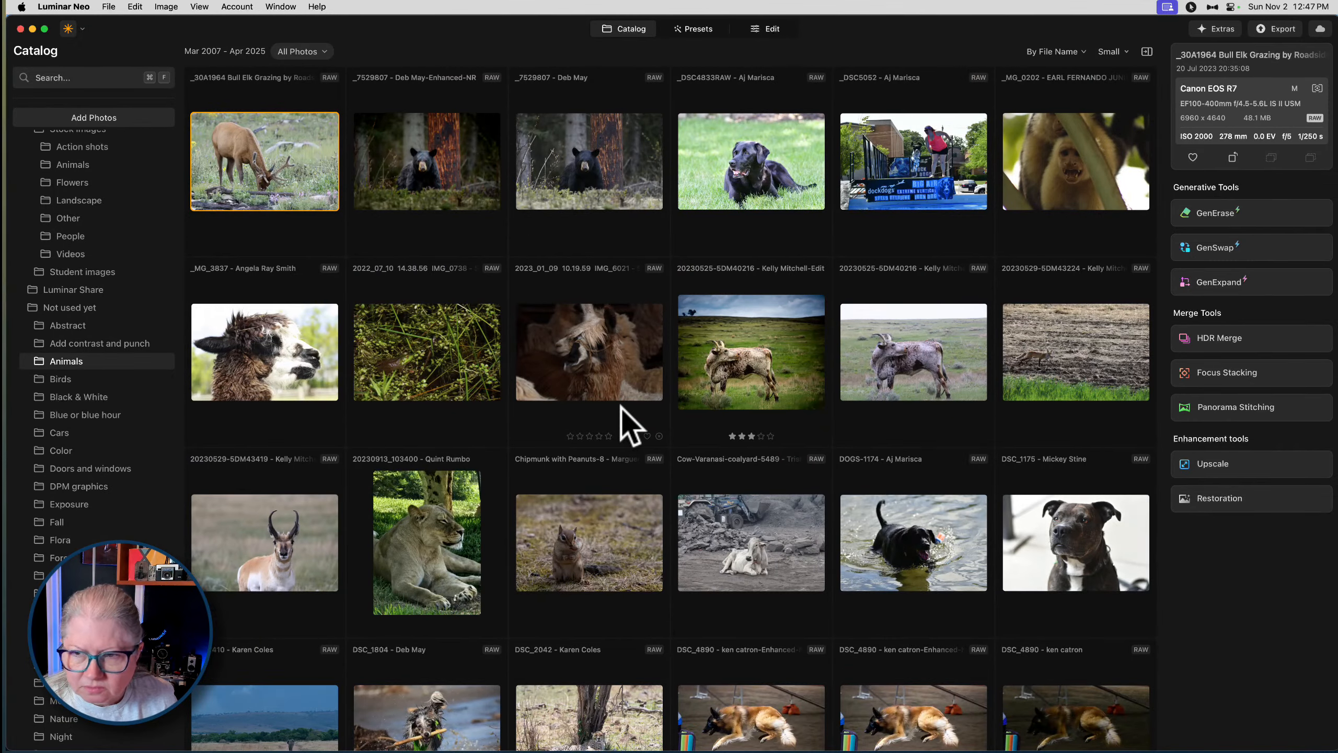
Switch back to Lightroom Classic and show the original moose photo's folder in the Library
{"action": "key", "text": "super+Tab"}
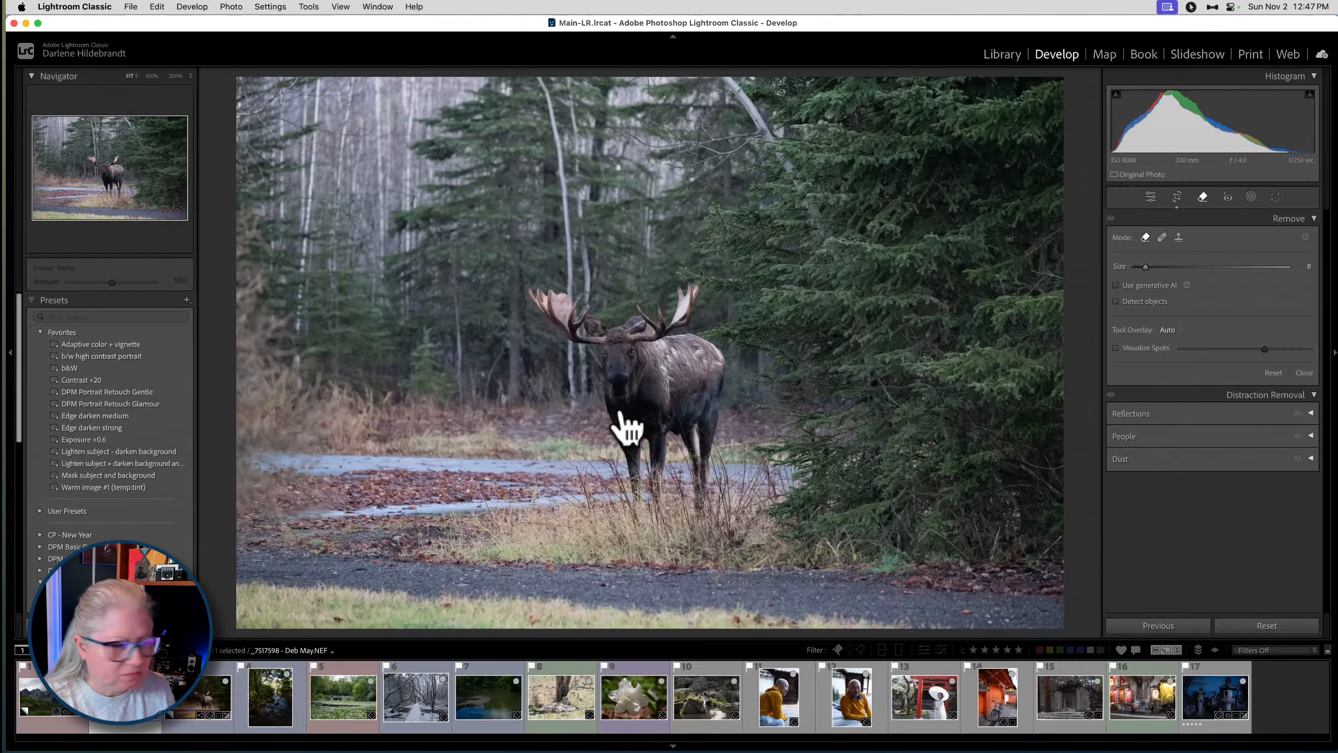
{"action": "right_click", "coordinate": [578, 364]}
{"action": "left_click", "coordinate": [607, 445]}
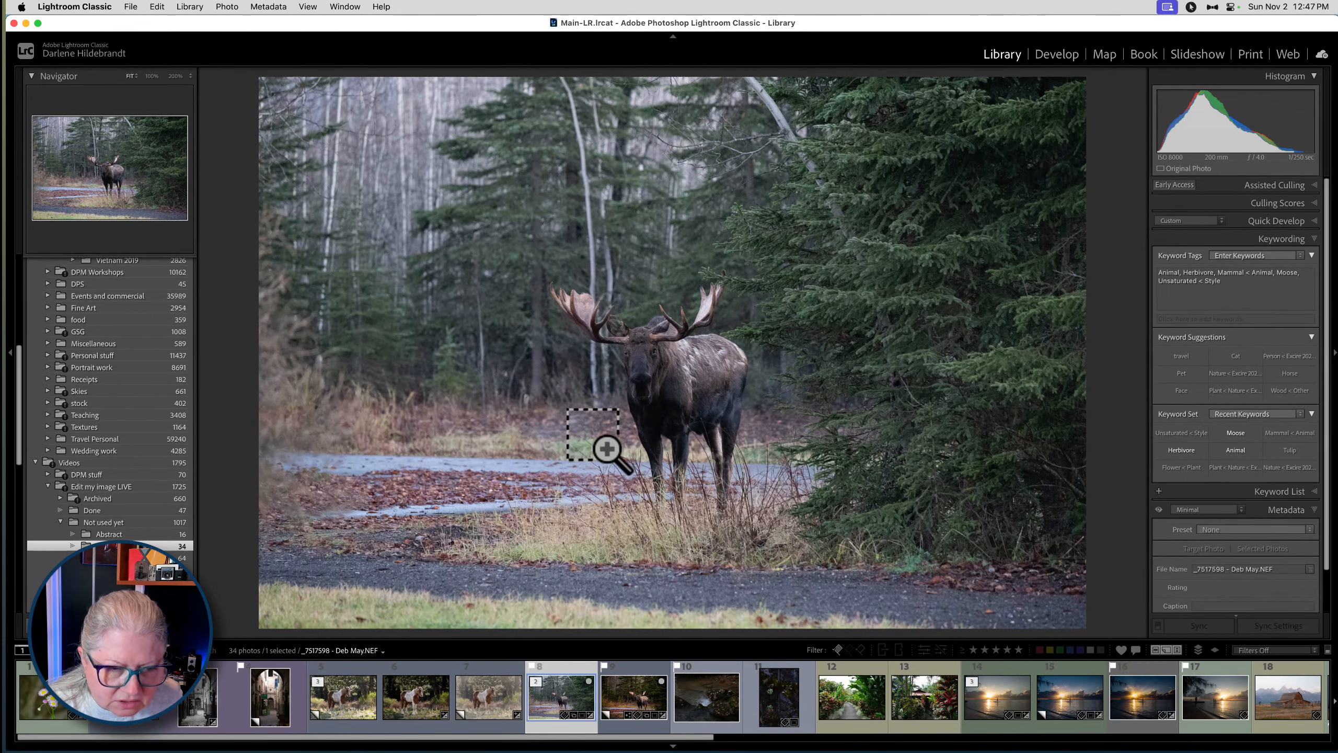
Switch to Luminar Neo, open the Add contrast and punch folder, and preview the moose photo at full size
{"action": "key", "text": "super+Tab"}
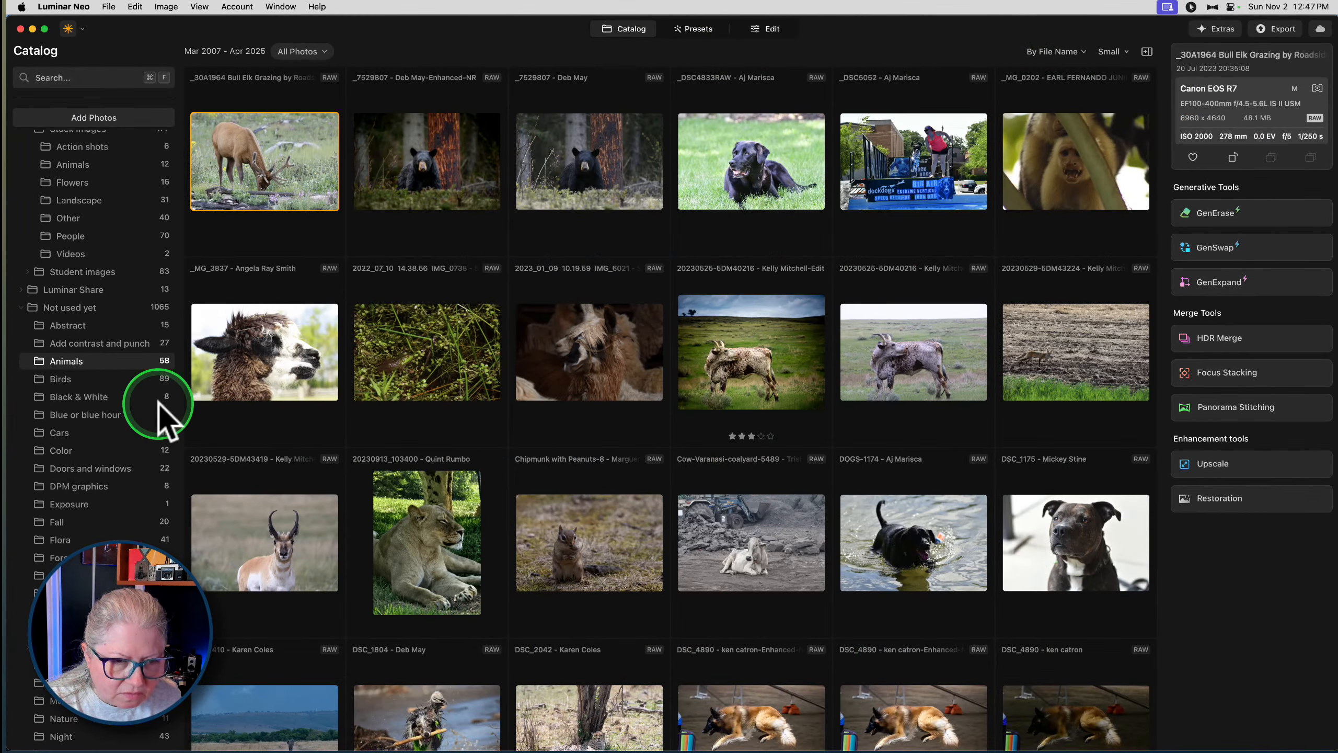
{"action": "left_click", "coordinate": [112, 340]}
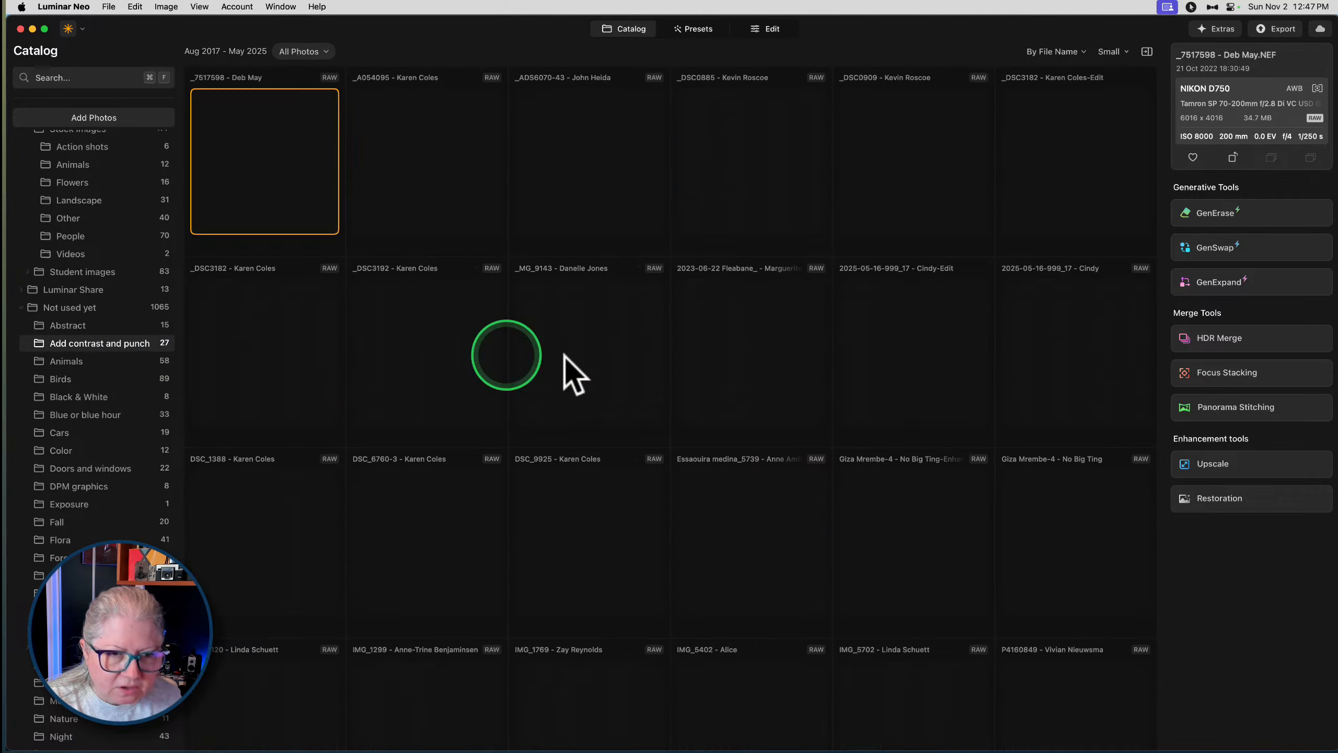
{"action": "key", "text": "space"}
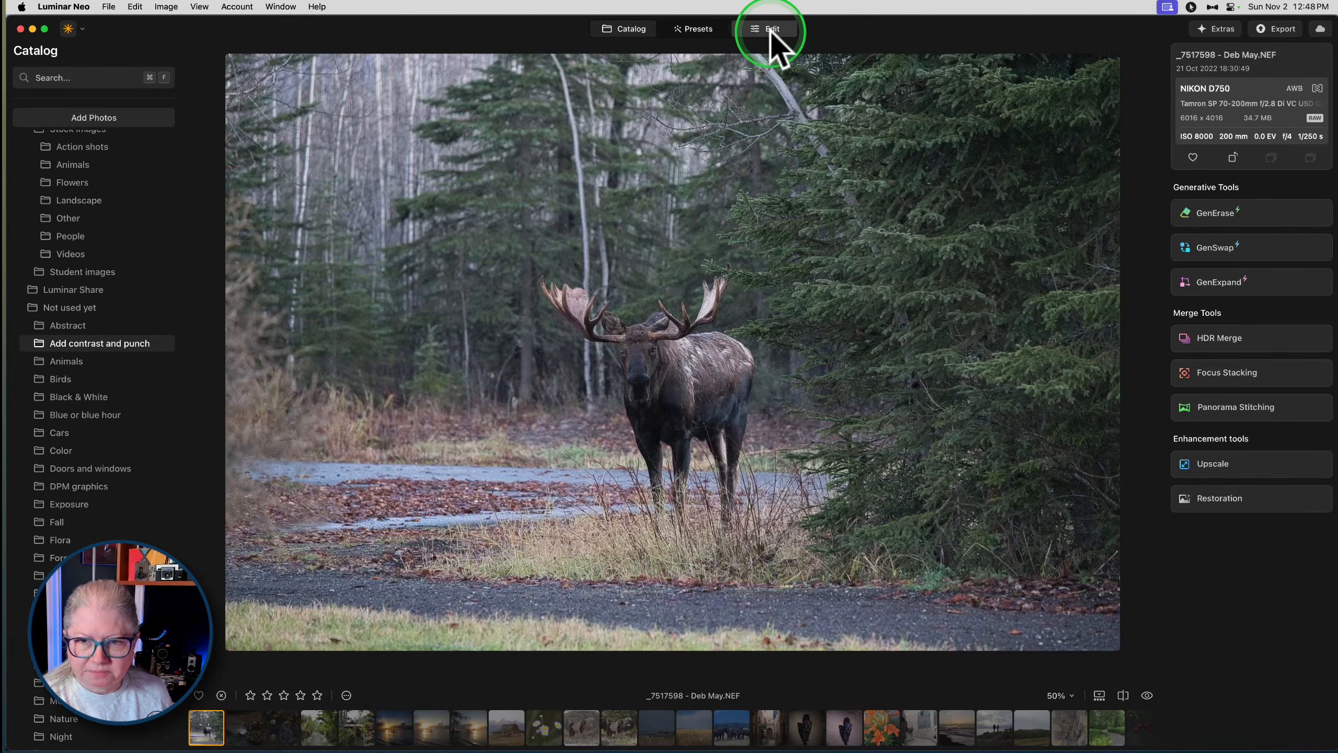
{"action": "key", "text": "space"}
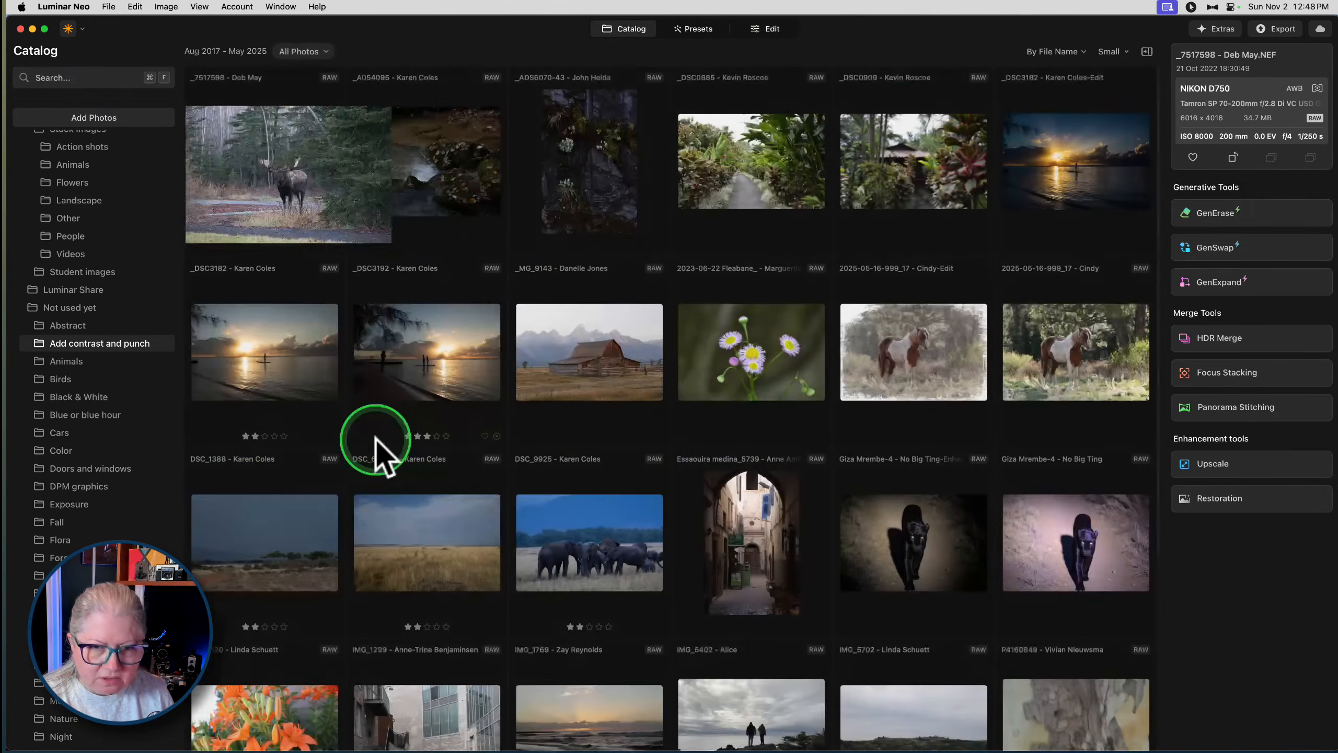
Add the moose photo to the first album in the catalog and open that album
{"action": "scroll", "coordinate": [111, 395], "scroll_direction": "down", "scroll_amount": 12}
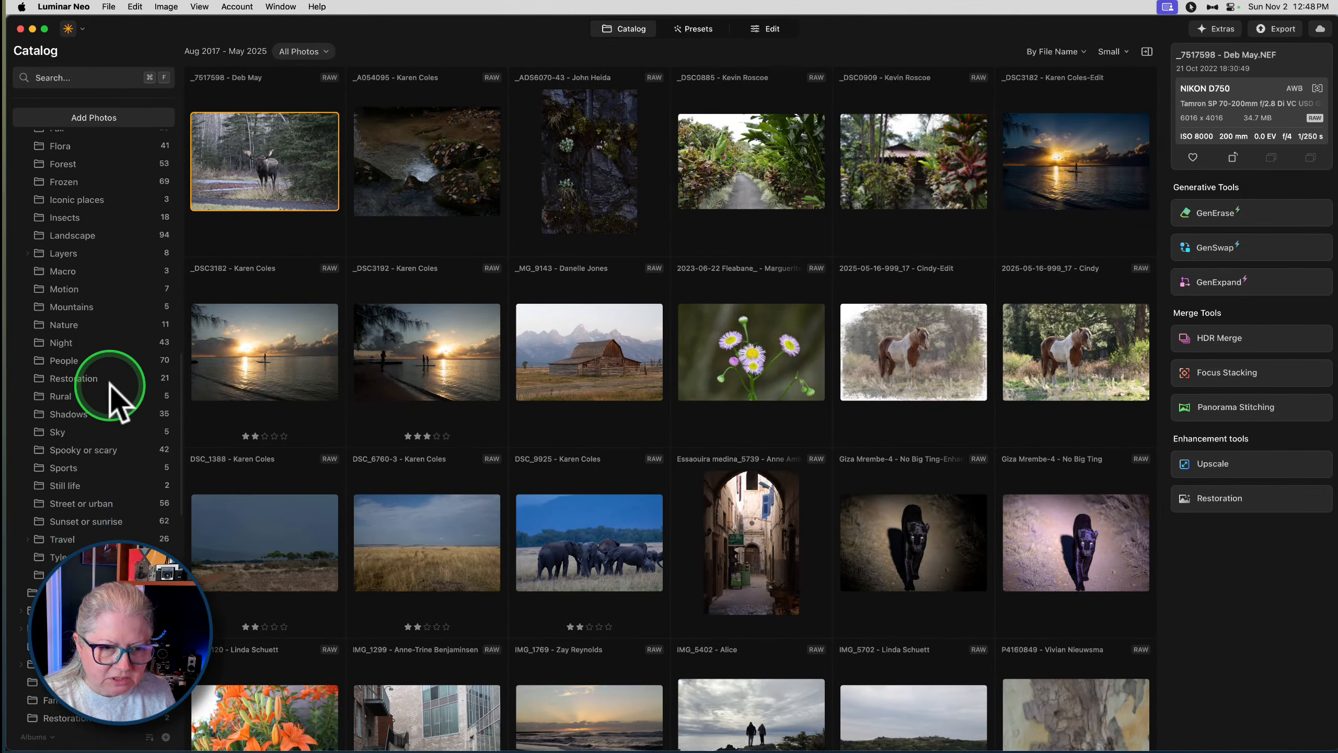
{"action": "left_click_drag", "start_coordinate": [303, 178], "coordinate": [142, 535]}
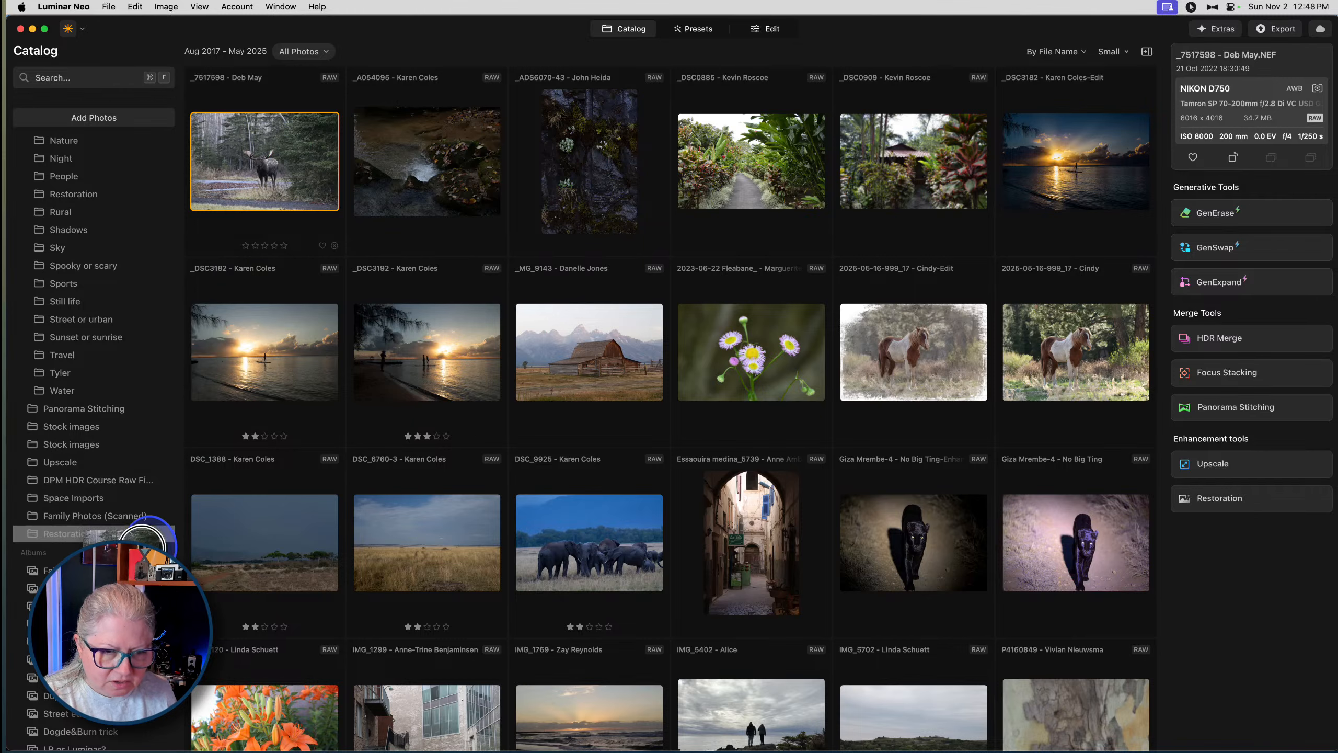
{"action": "left_click", "coordinate": [97, 569]}
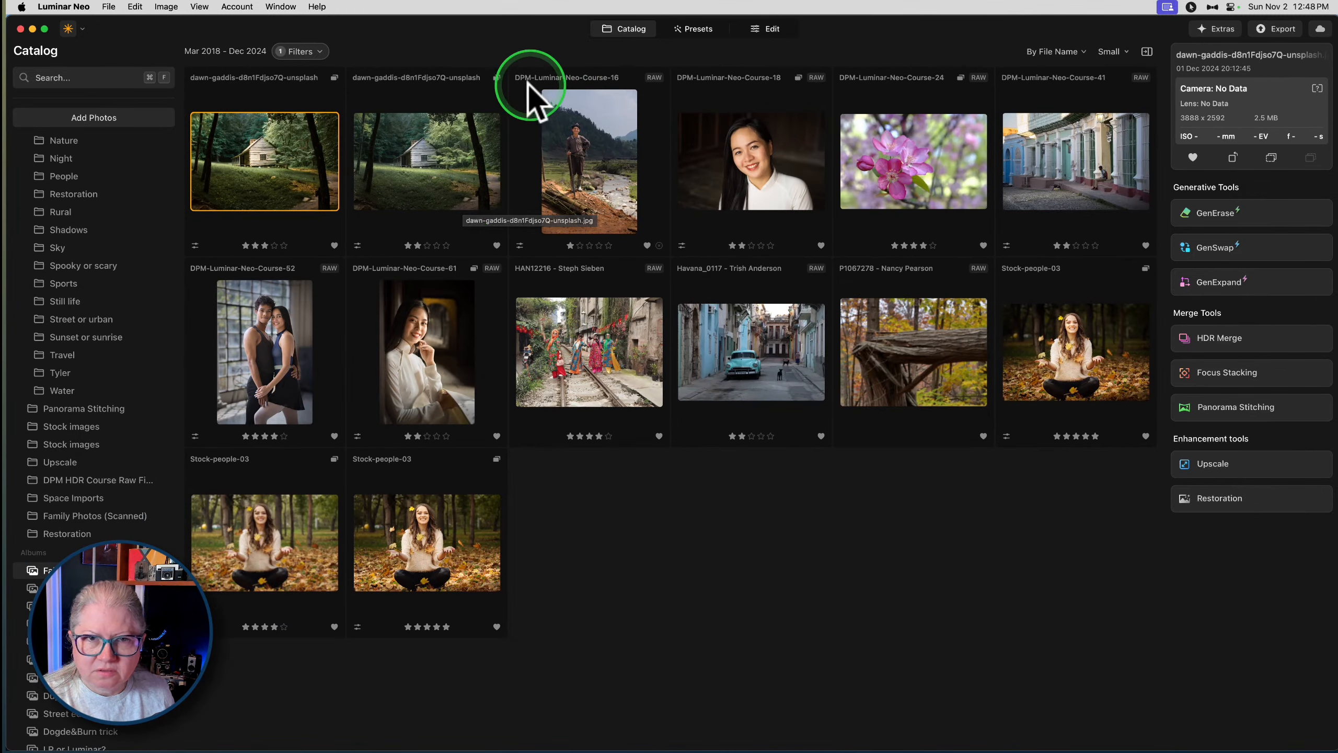
Return to the Add contrast and punch folder and mark the moose photo as a favorite
{"action": "scroll", "coordinate": [85, 429], "scroll_direction": "up", "scroll_amount": 10}
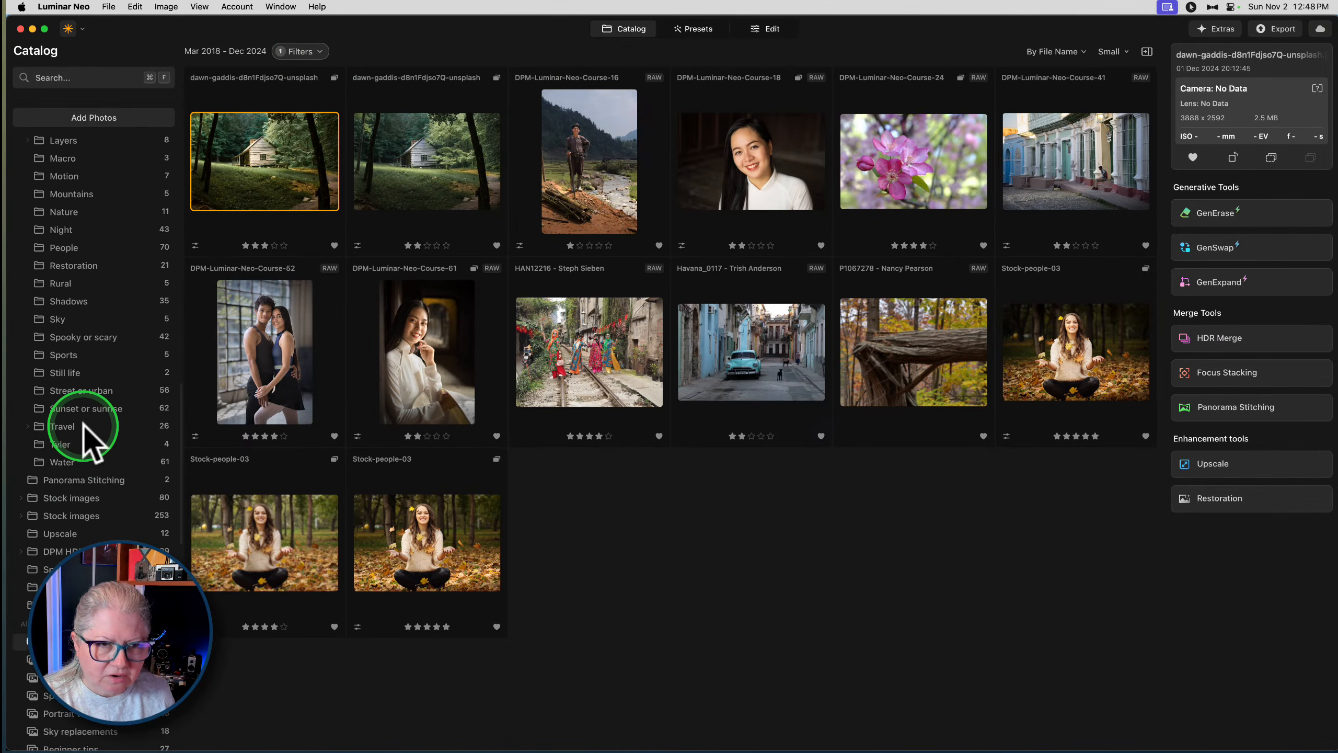
{"action": "scroll", "coordinate": [84, 423], "scroll_direction": "up", "scroll_amount": 10}
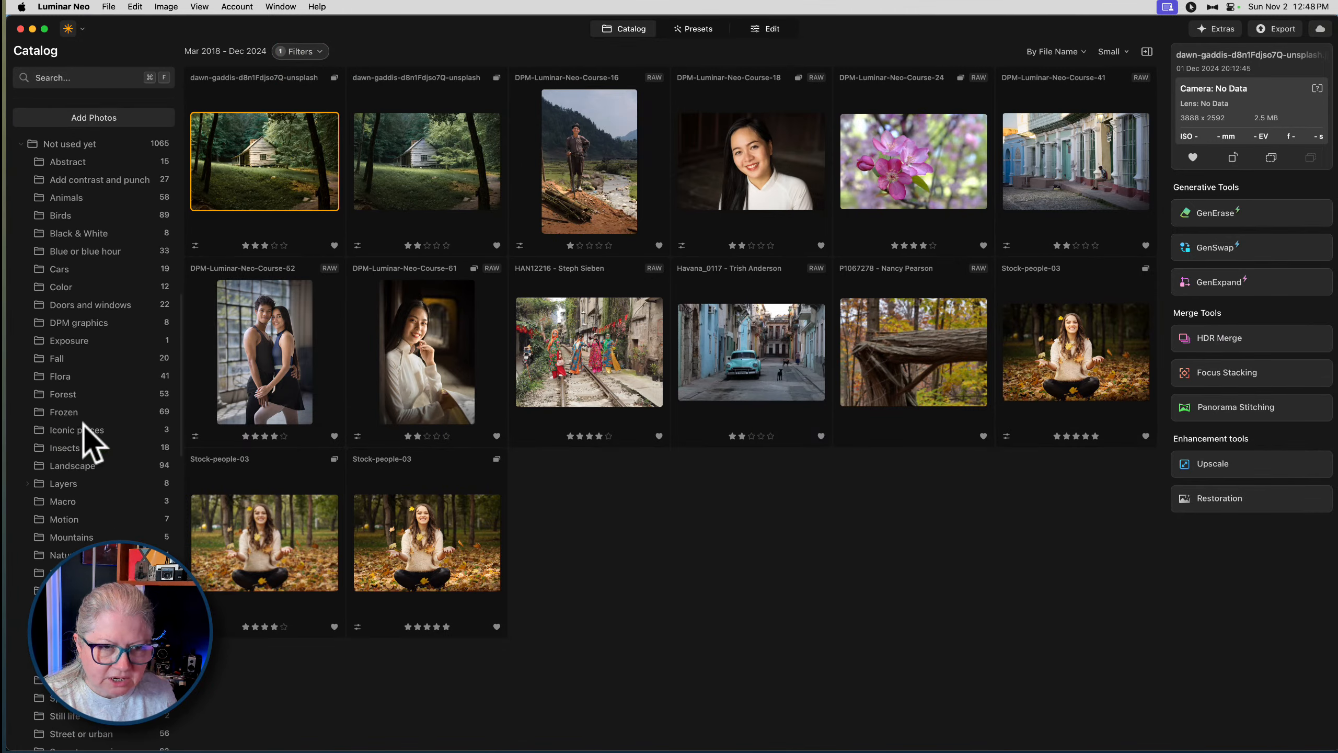
{"action": "left_click", "coordinate": [84, 313]}
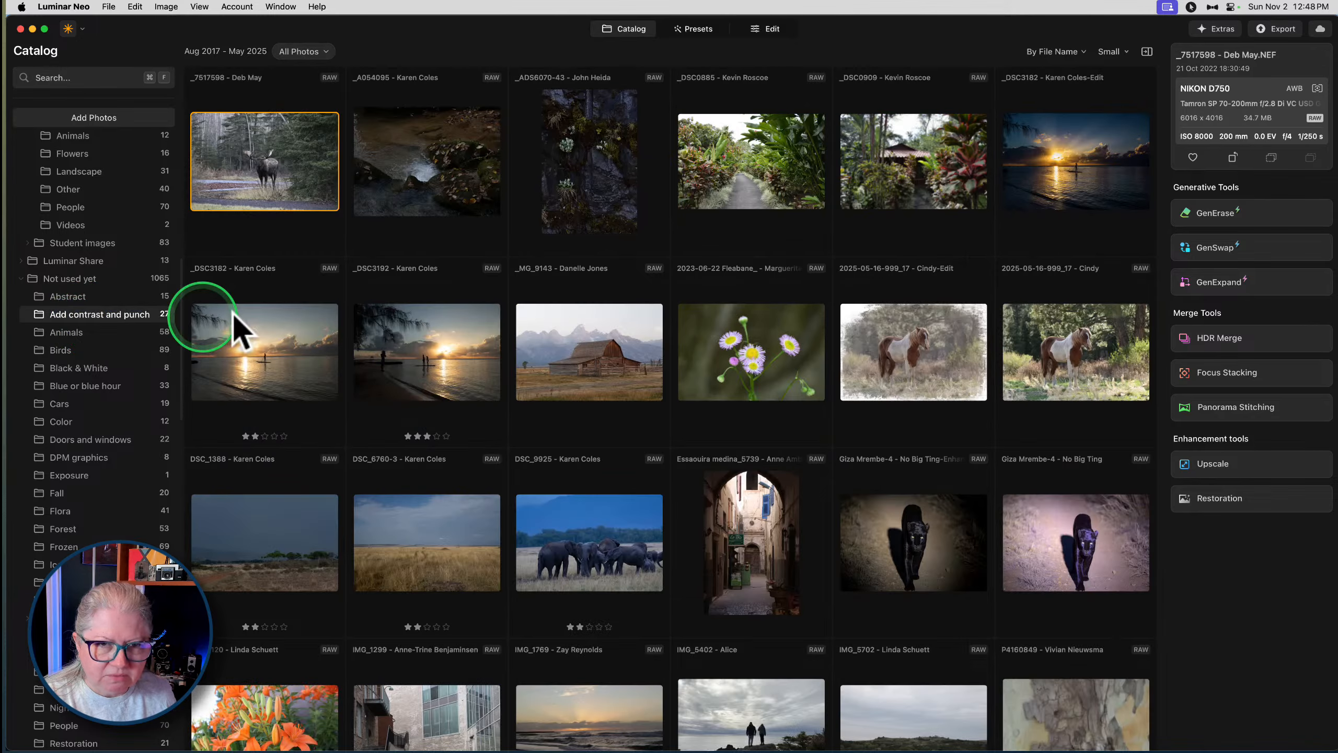
{"action": "key", "text": "p"}
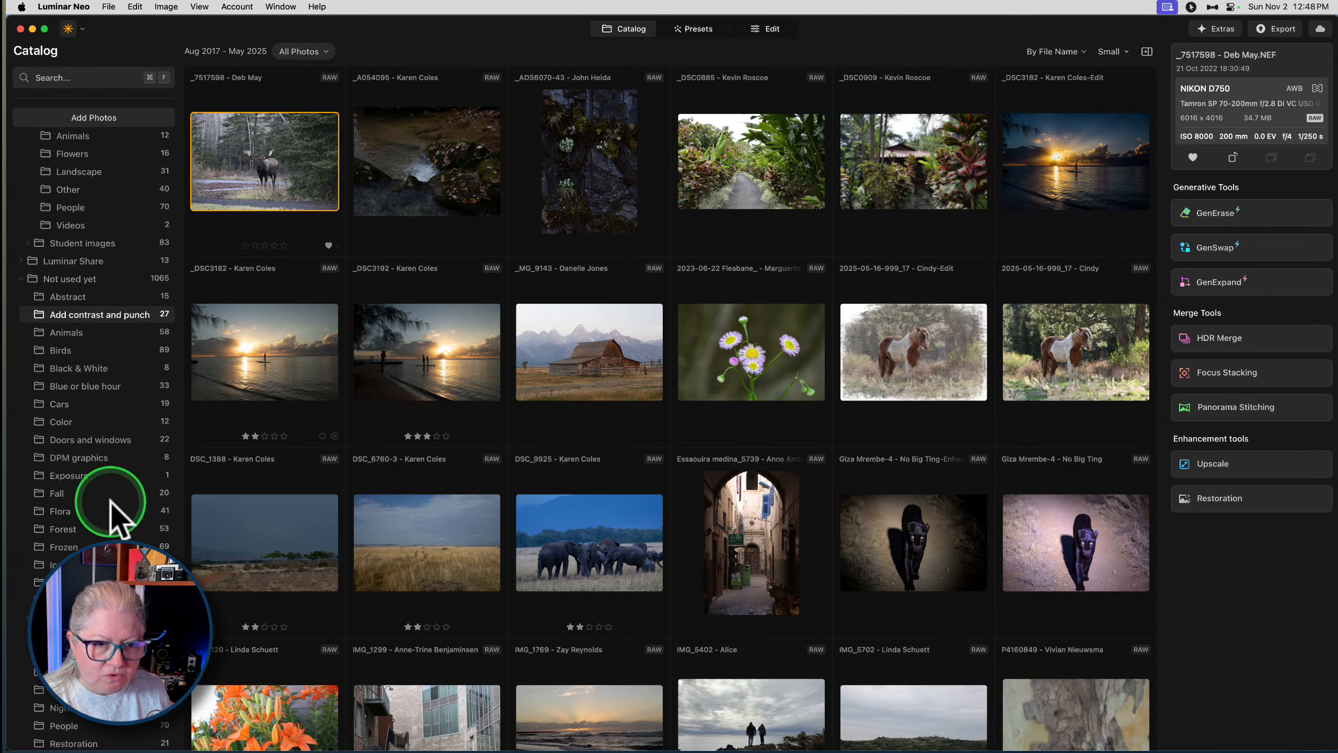
Reopen the first album, bring the moose photo into editing, and open the Develop adjustments
{"action": "scroll", "coordinate": [111, 508], "scroll_direction": "down", "scroll_amount": 10}
{"action": "scroll", "coordinate": [112, 504], "scroll_direction": "down", "scroll_amount": 5}
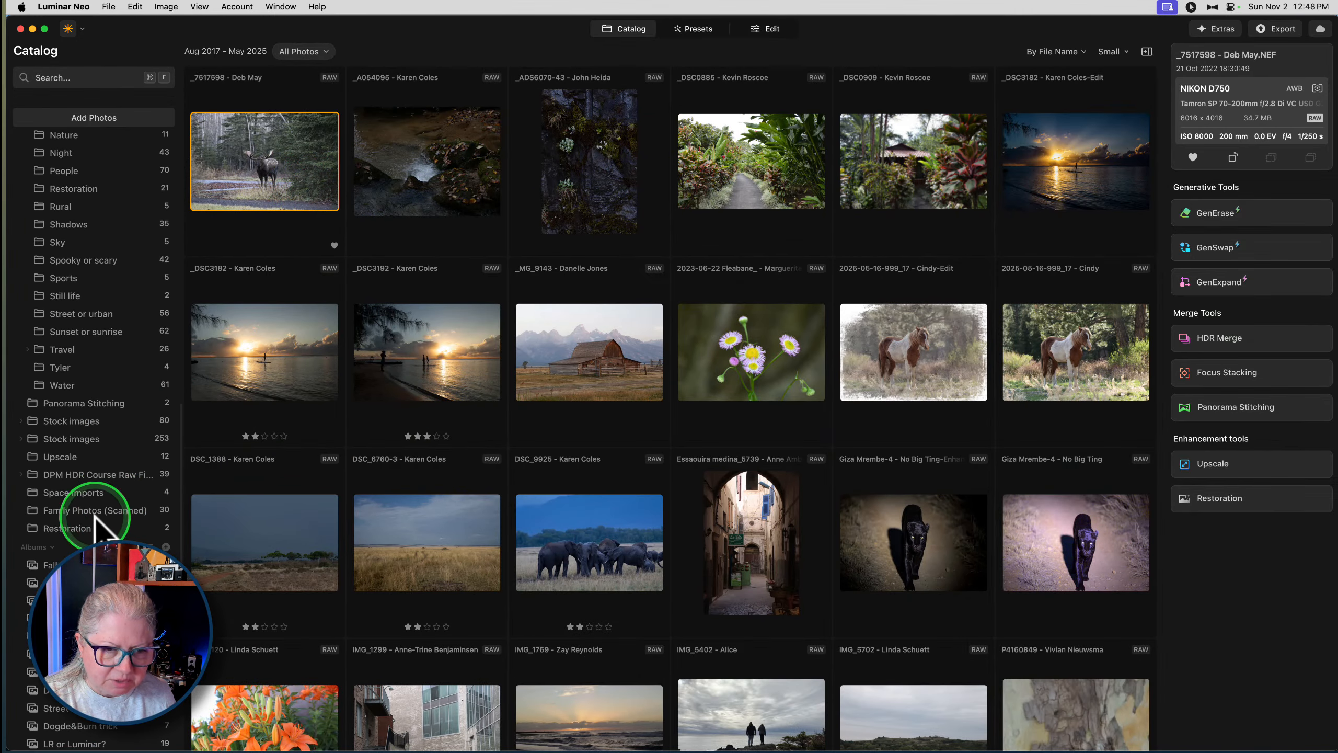
{"action": "left_click", "coordinate": [71, 565]}
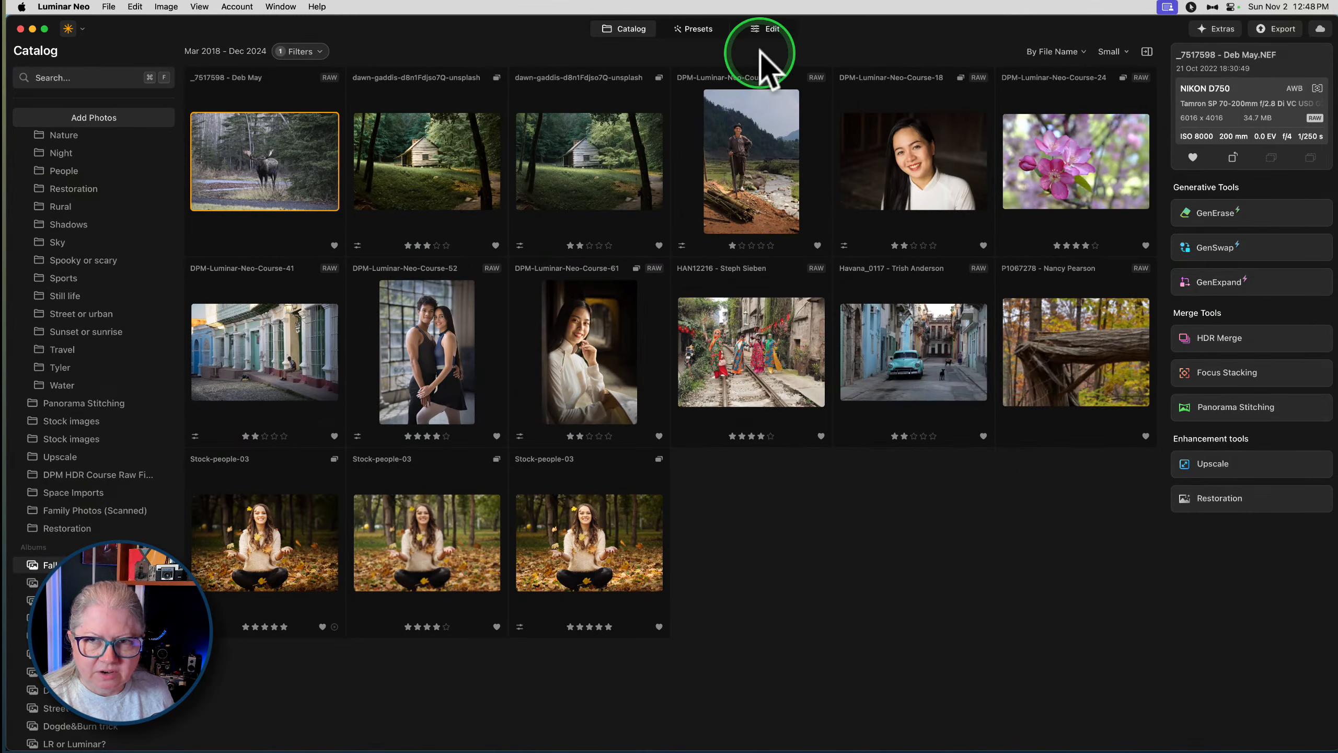
{"action": "left_click", "coordinate": [762, 28]}
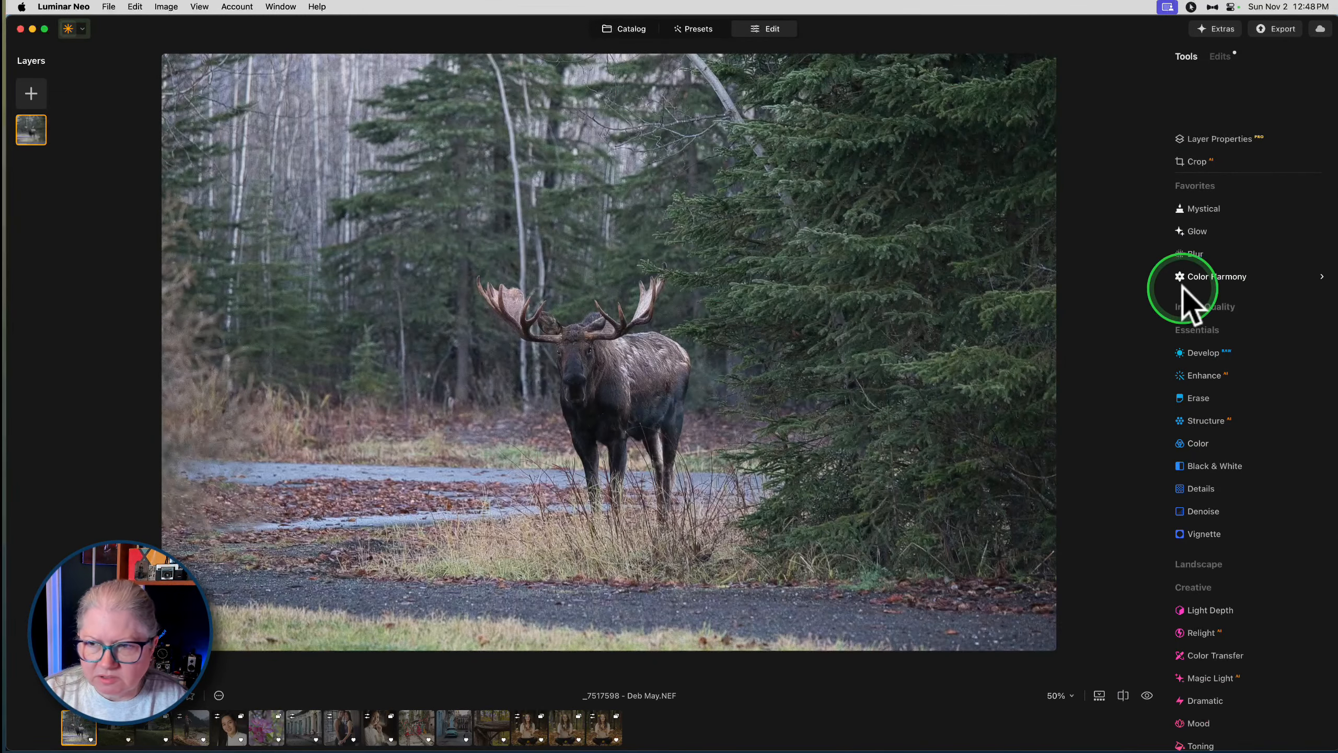
{"action": "left_click", "coordinate": [1201, 353]}
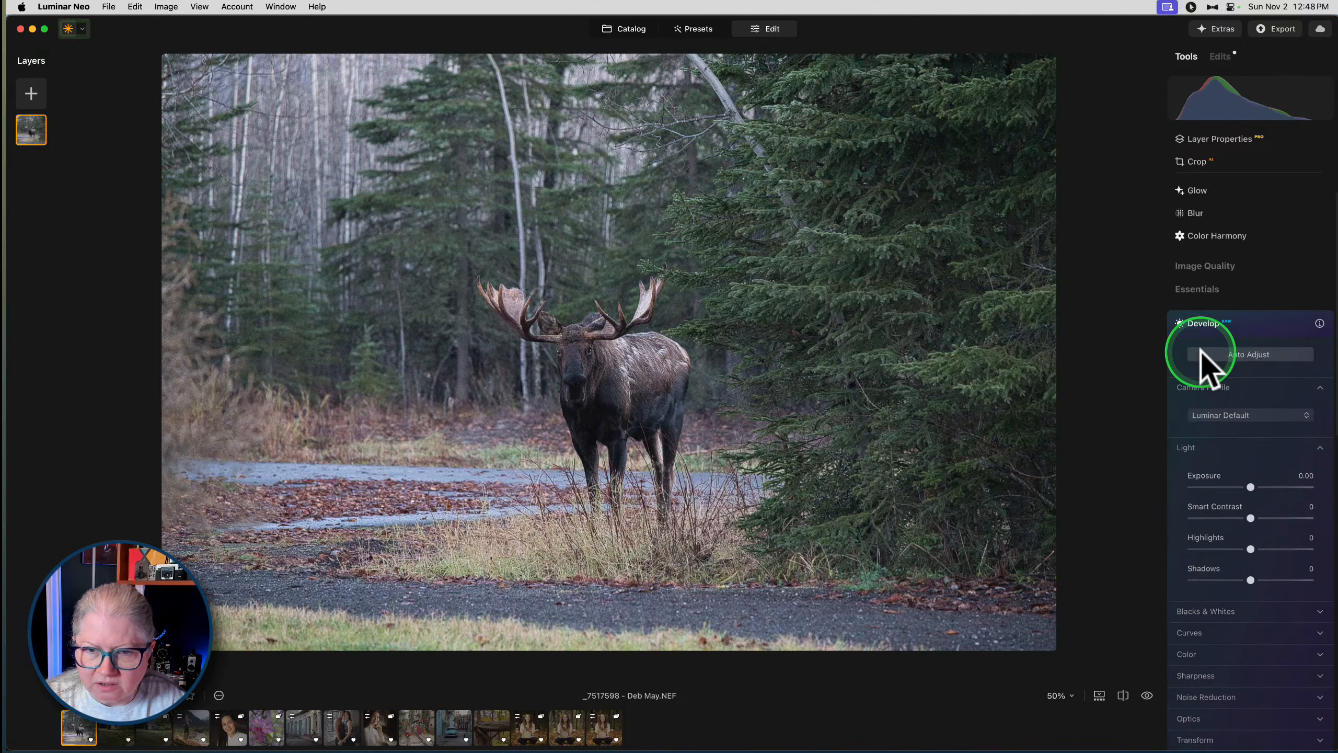
Apply the Camera Portrait profile to the moose photo
{"action": "left_click", "coordinate": [1232, 314]}
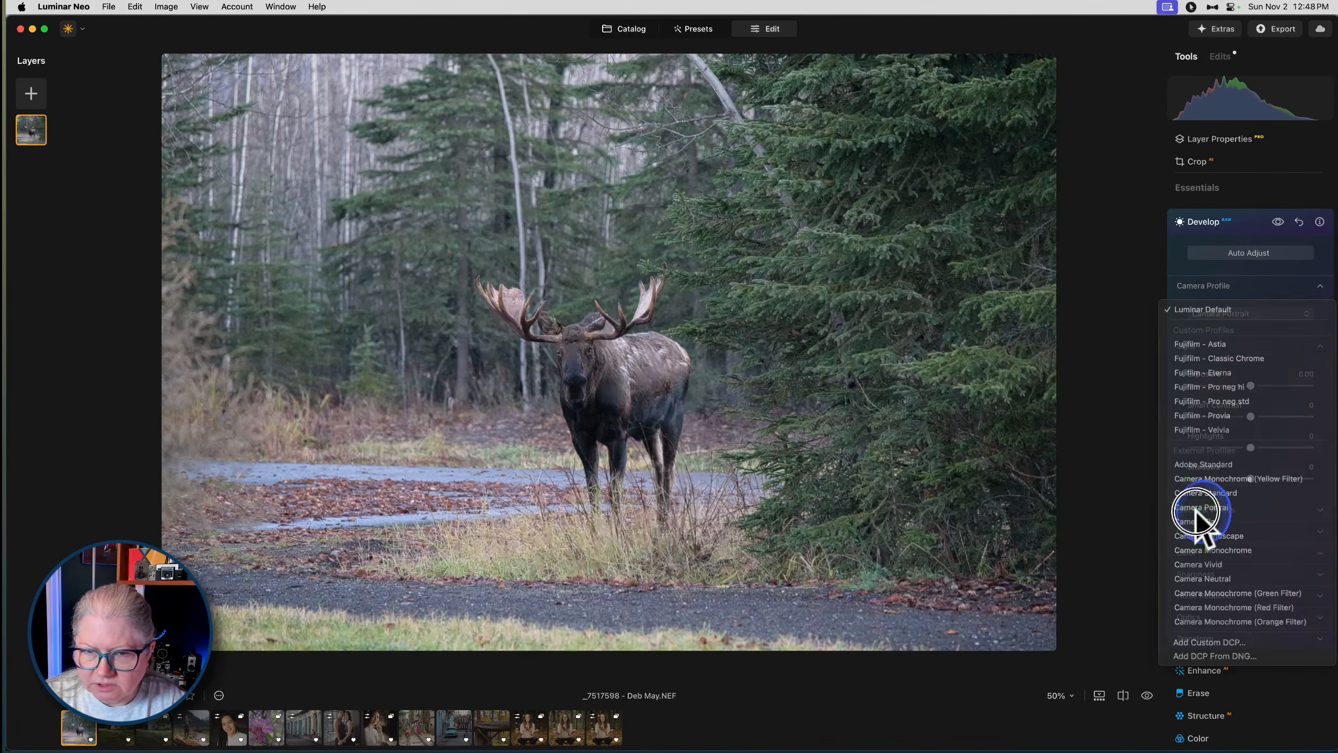
{"action": "left_click", "coordinate": [1196, 508]}
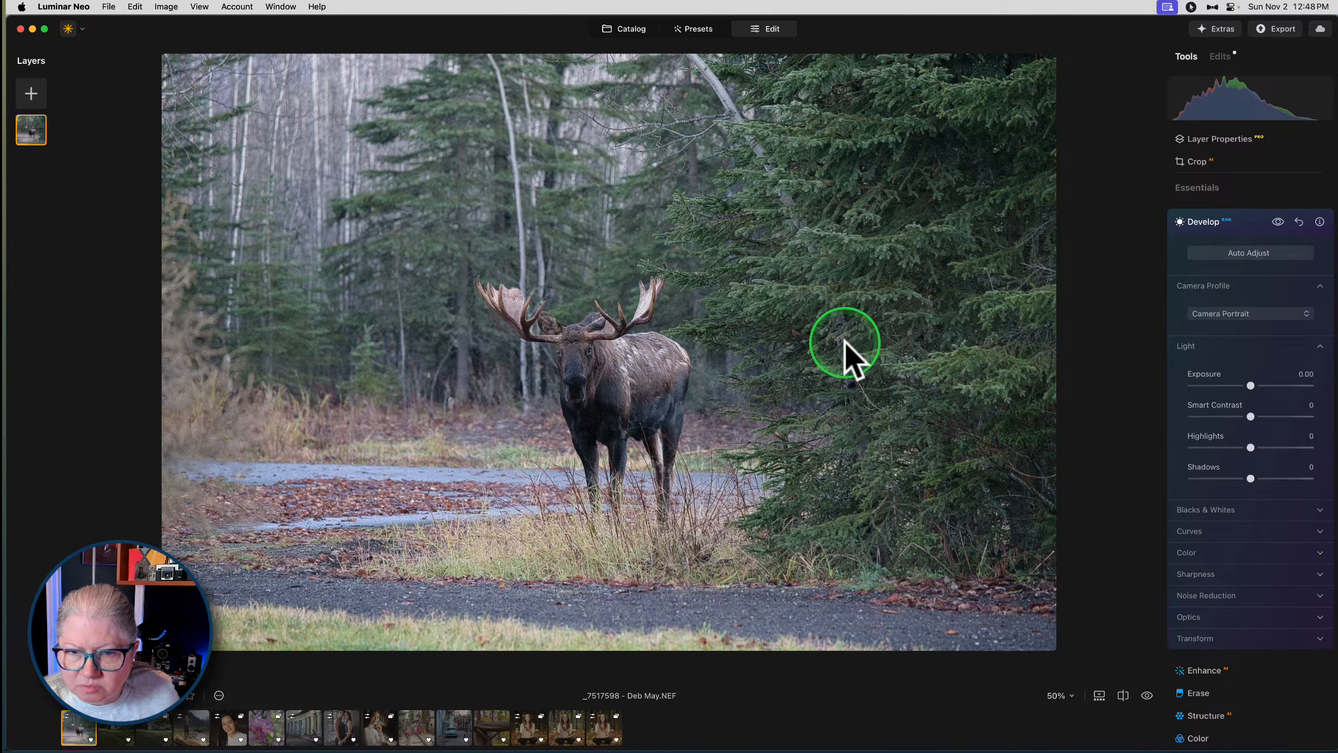
Pull the white point and black point of the main tone curve slightly inward to add contrast
{"action": "left_click", "coordinate": [1194, 531]}
{"action": "scroll", "coordinate": [1195, 543], "scroll_direction": "down", "scroll_amount": 3}
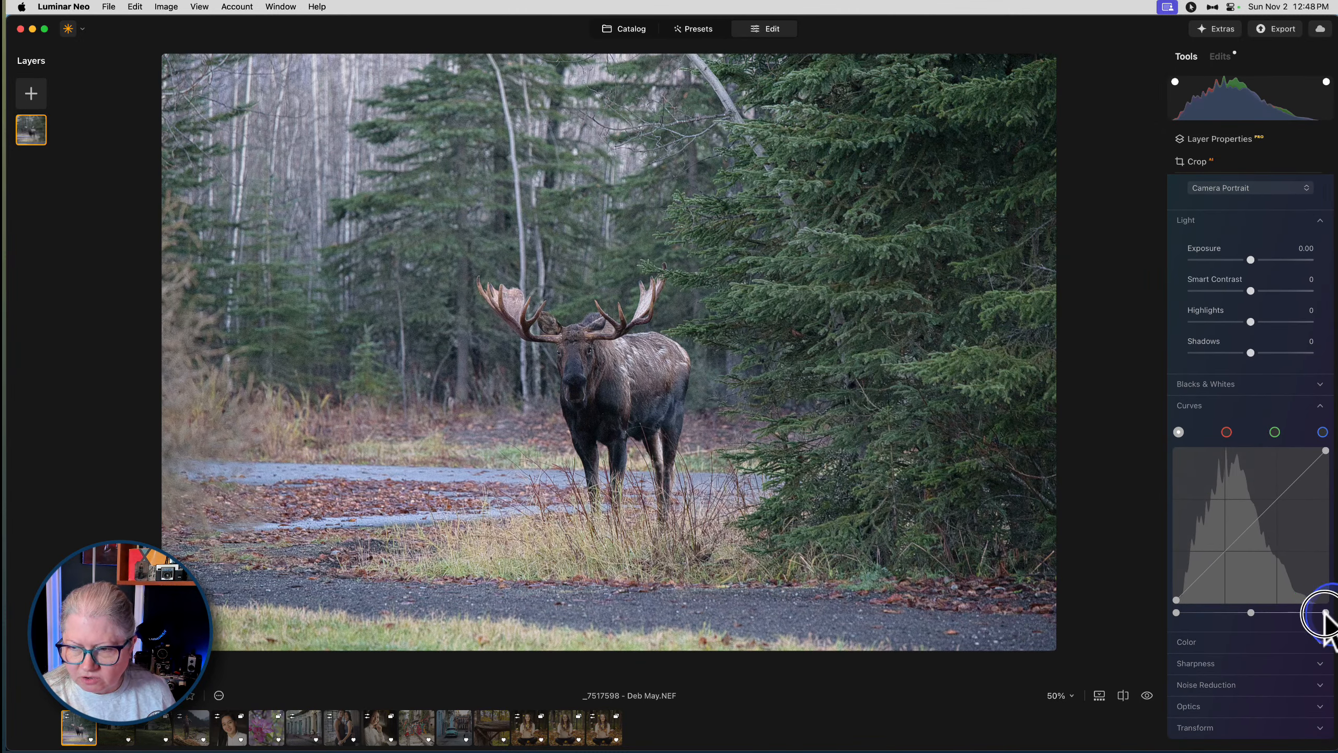
{"action": "left_click_drag", "start_coordinate": [1326, 613], "coordinate": [1299, 612]}
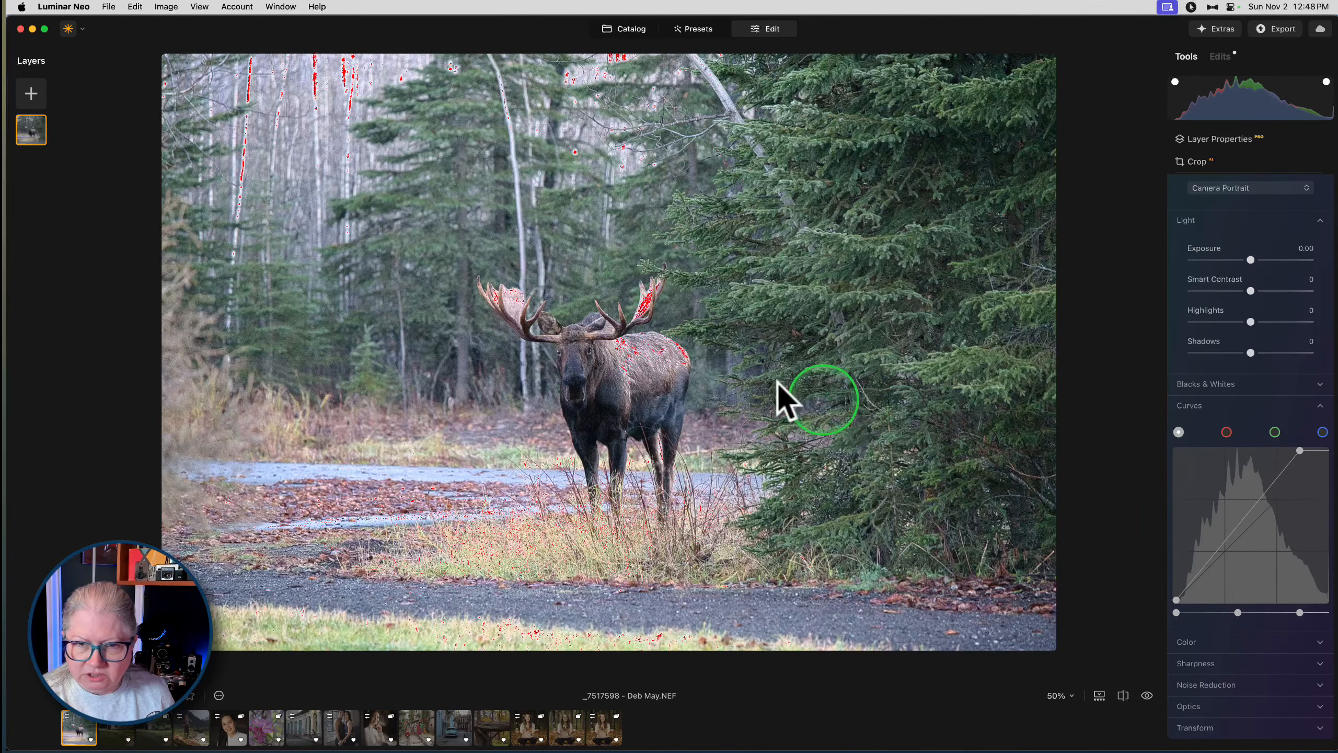
{"action": "left_click_drag", "start_coordinate": [1299, 612], "coordinate": [1315, 612]}
{"action": "left_click_drag", "start_coordinate": [1176, 613], "coordinate": [1181, 612]}
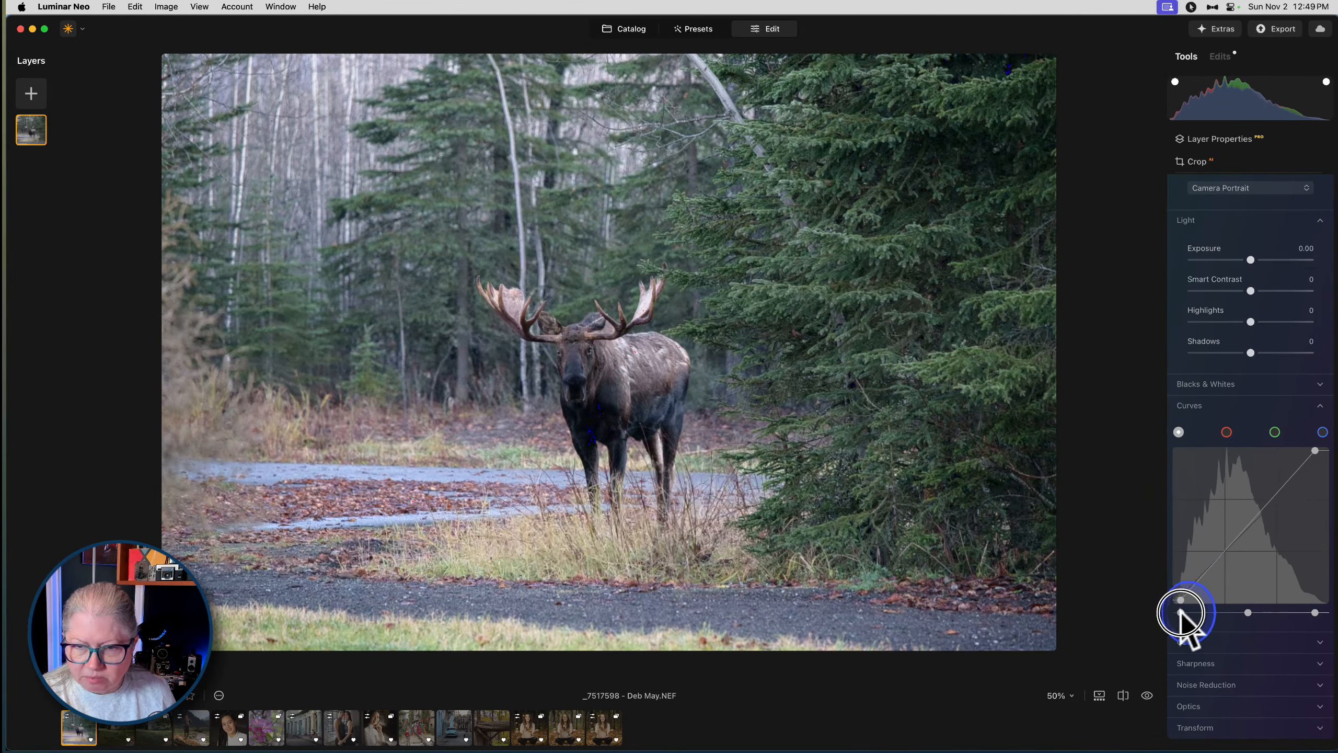
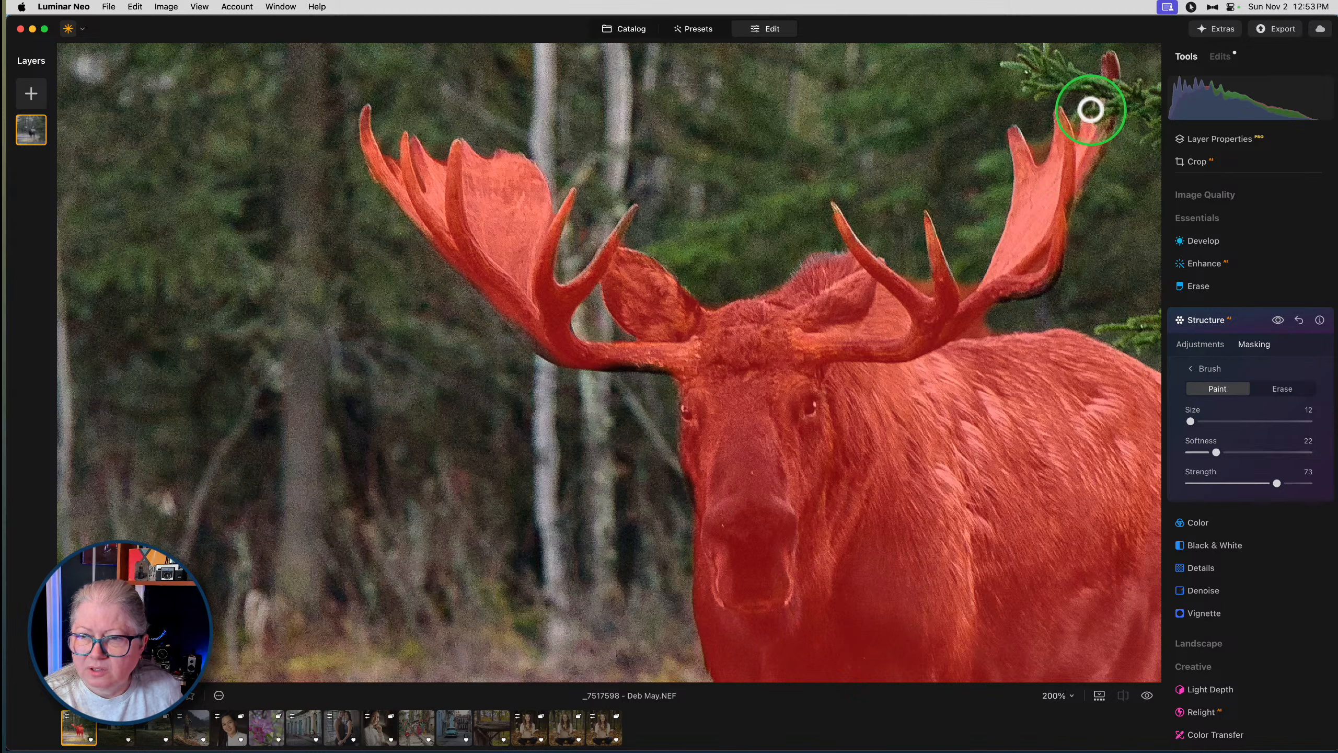
Paint the missing outer tines of the moose's antler beside the spruce branch into the Structure mask, with brush size 12, softness 22 and strength 73
{"action": "left_click_drag", "start_coordinate": [1090, 111], "coordinate": [1097, 159]}
{"action": "left_click", "coordinate": [1103, 101]}
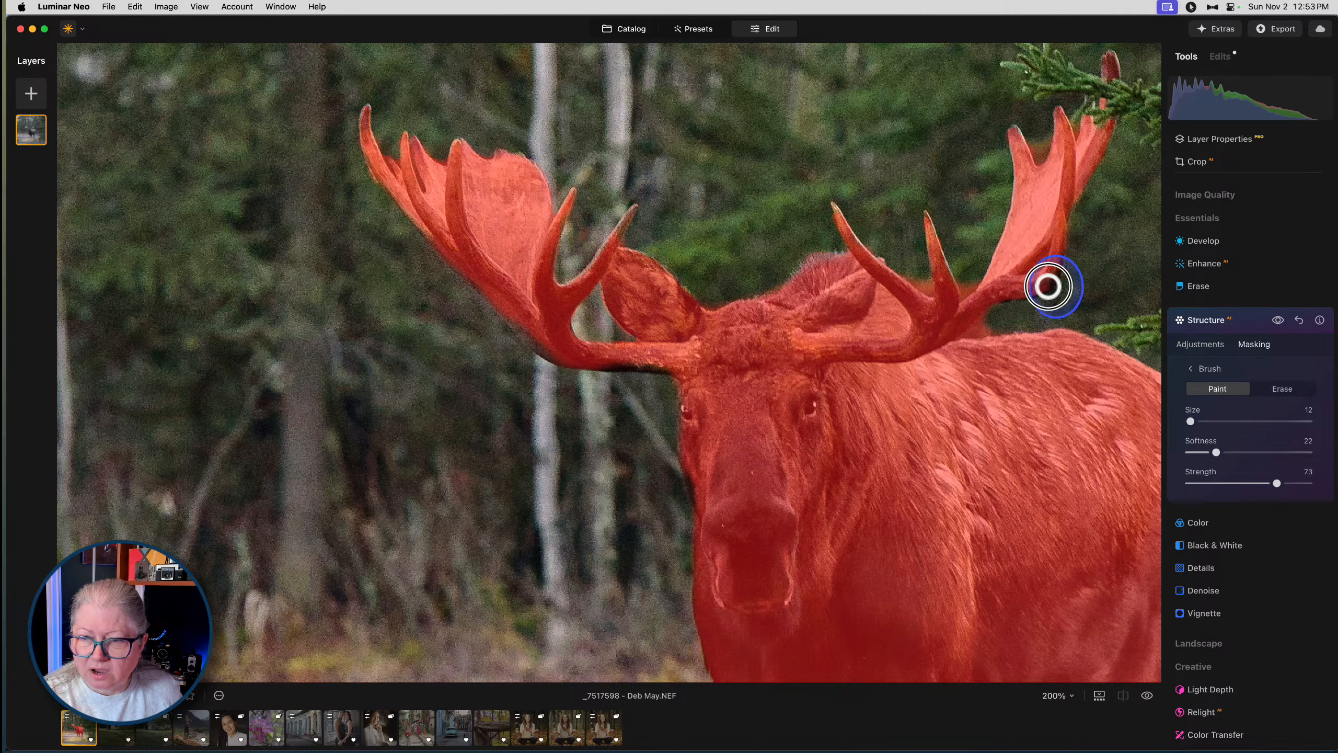
Paint the missing underside of the antler beside the spruce branch, and erase the mask spill between the antlers and the moose's back
{"action": "mouse_move", "coordinate": [1063, 240]}
{"action": "left_mouse_down"}
{"action": "mouse_move", "coordinate": [997, 301]}
{"action": "mouse_move", "coordinate": [1046, 287]}
{"action": "mouse_move", "coordinate": [971, 317]}
{"action": "left_mouse_up"}
{"action": "left_click", "coordinate": [1277, 390]}
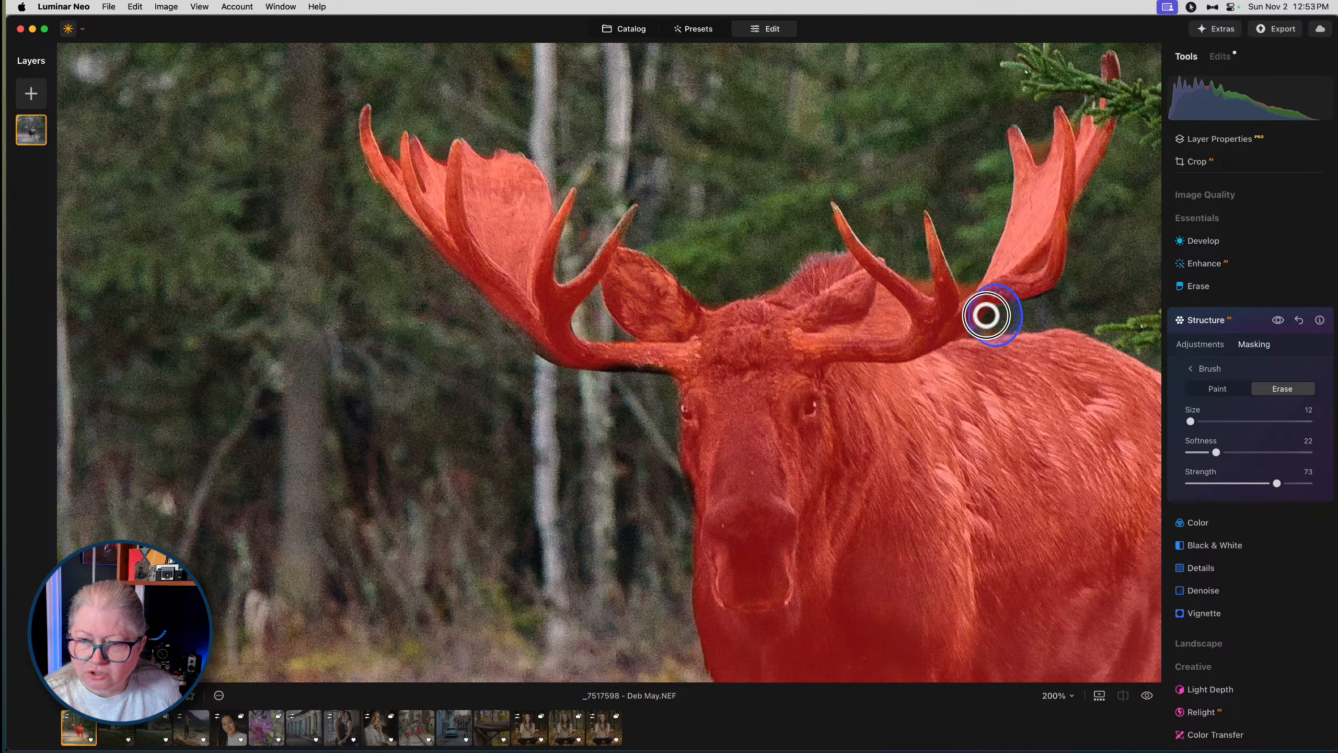
{"action": "mouse_move", "coordinate": [983, 317]}
{"action": "left_mouse_down"}
{"action": "mouse_move", "coordinate": [961, 283]}
{"action": "mouse_move", "coordinate": [976, 280]}
{"action": "mouse_move", "coordinate": [921, 278]}
{"action": "left_mouse_up"}
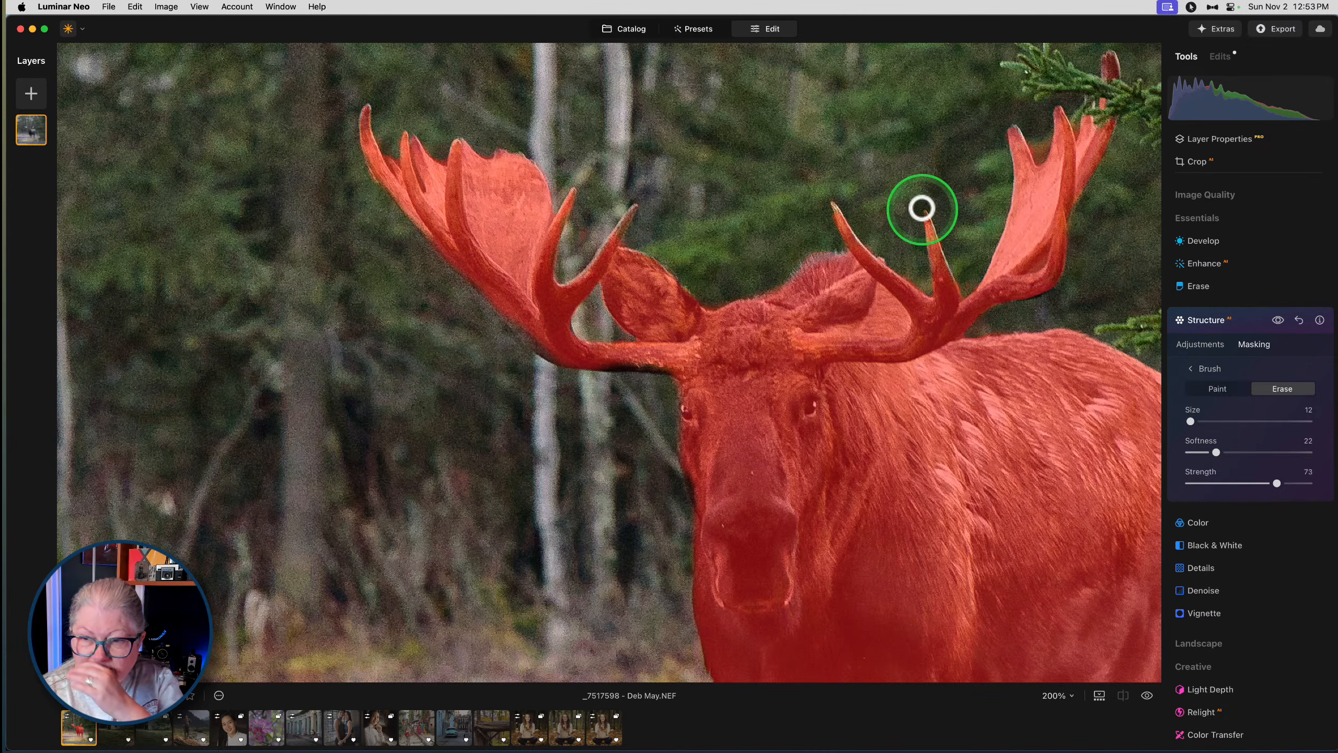
Set the mask brush to Paint with size 19 and strength 100
{"action": "left_click", "coordinate": [1214, 389]}
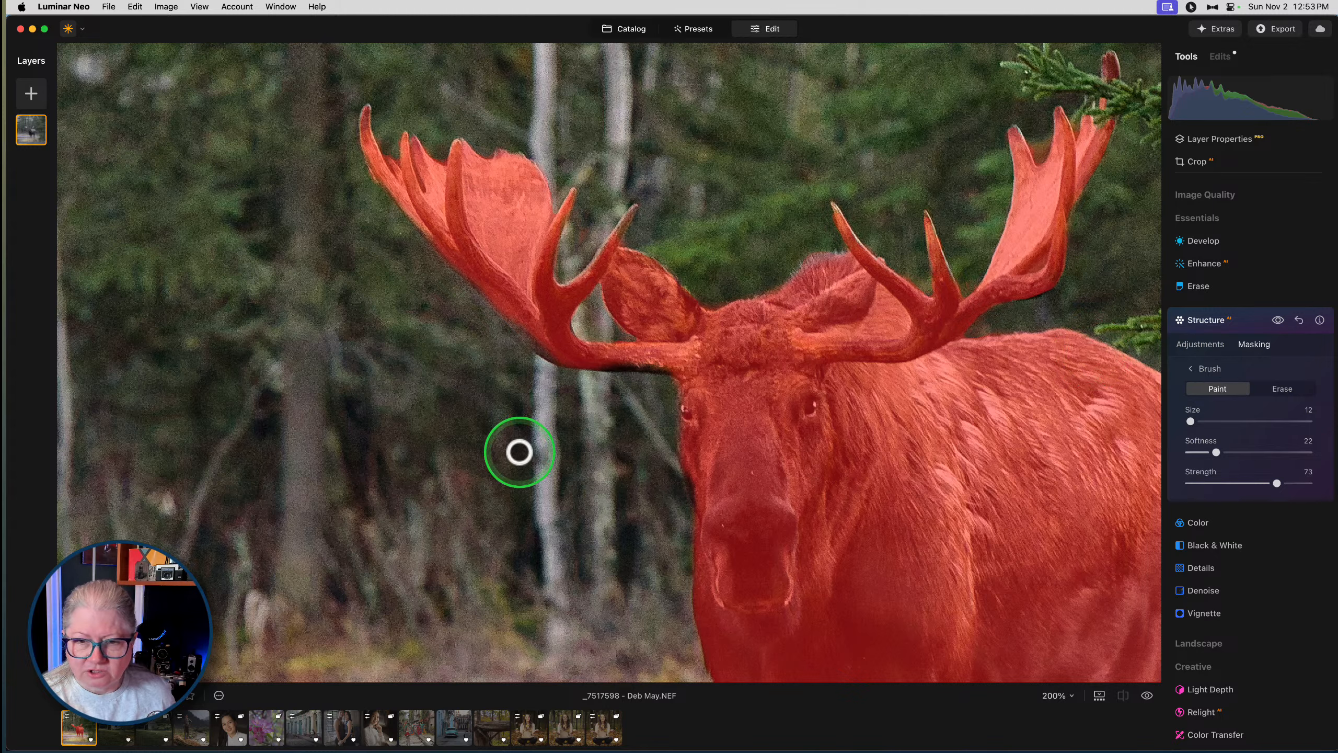
{"action": "left_click_drag", "start_coordinate": [1276, 483], "coordinate": [1307, 483]}
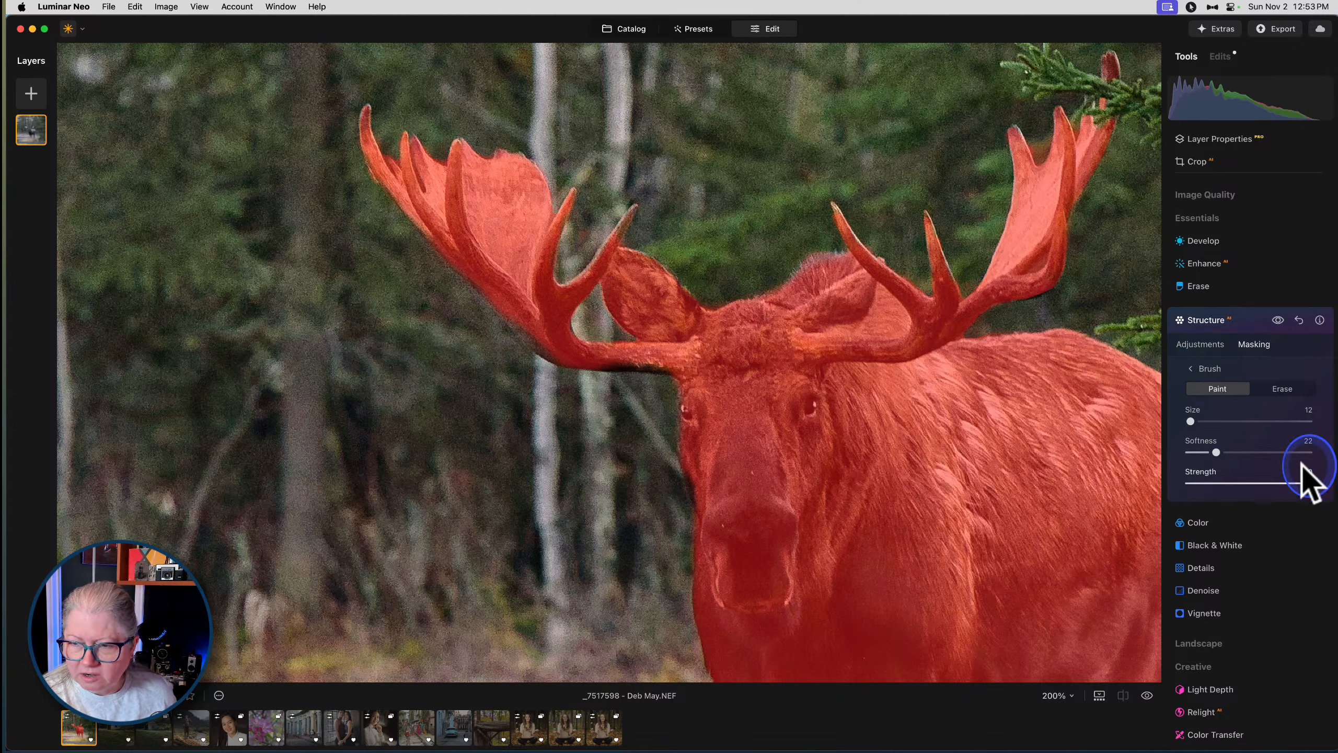
{"action": "left_click", "coordinate": [1194, 421]}
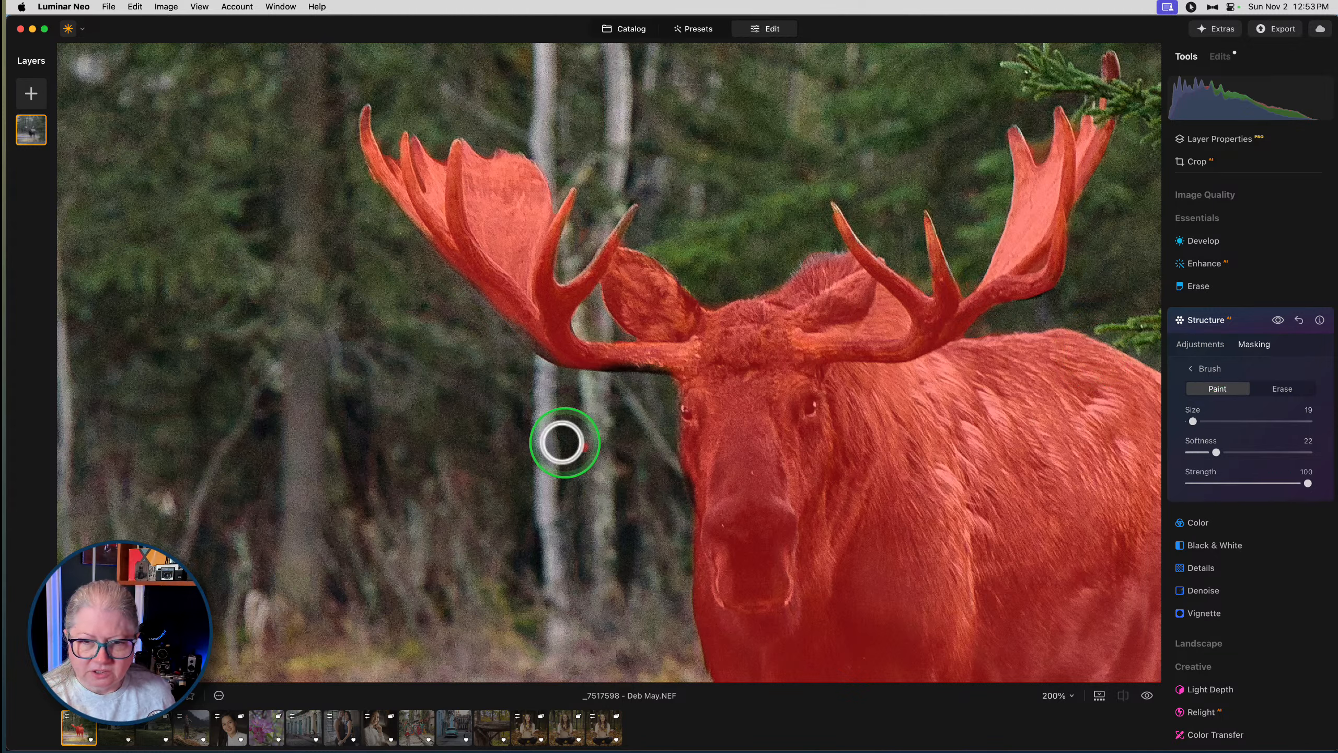
Try painting a straight mask line across the background trees and undo it
{"action": "left_click", "coordinate": [584, 446]}
{"action": "key", "text": "super+z"}
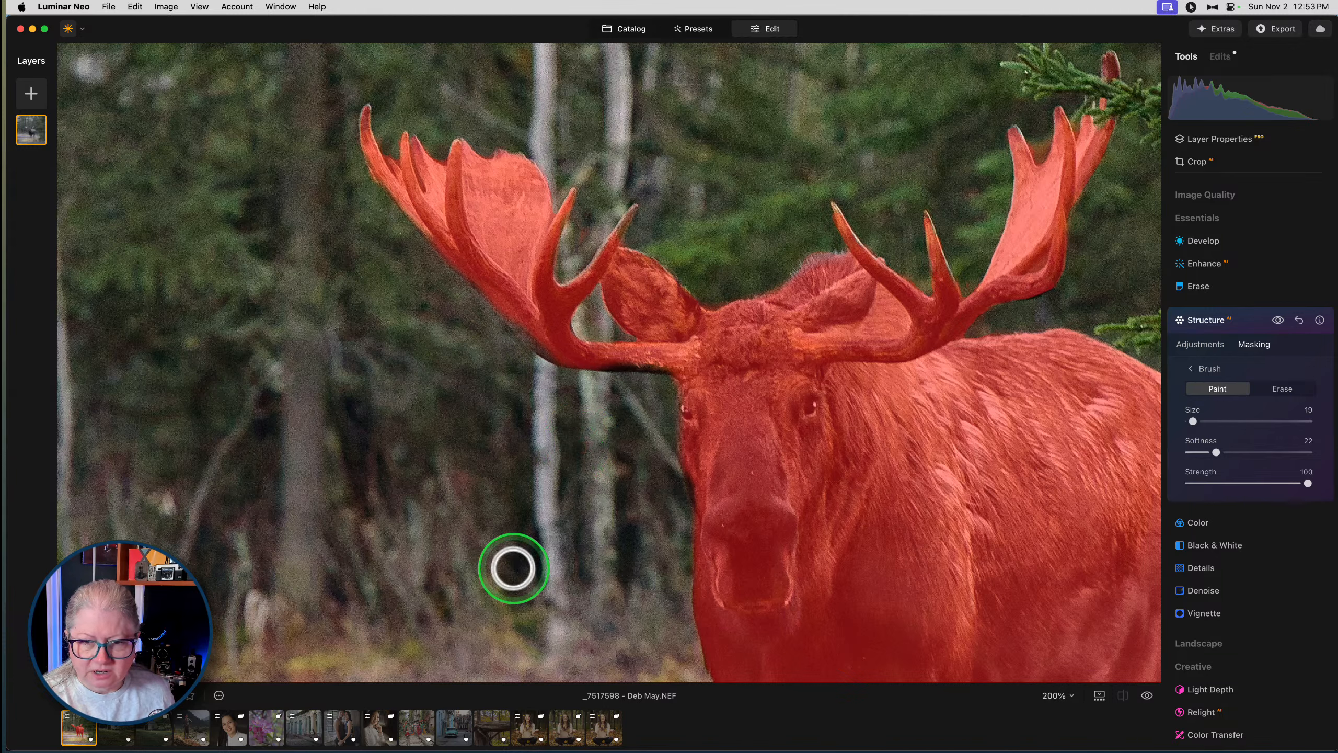
{"action": "left_click", "coordinate": [271, 456], "text": "shift"}
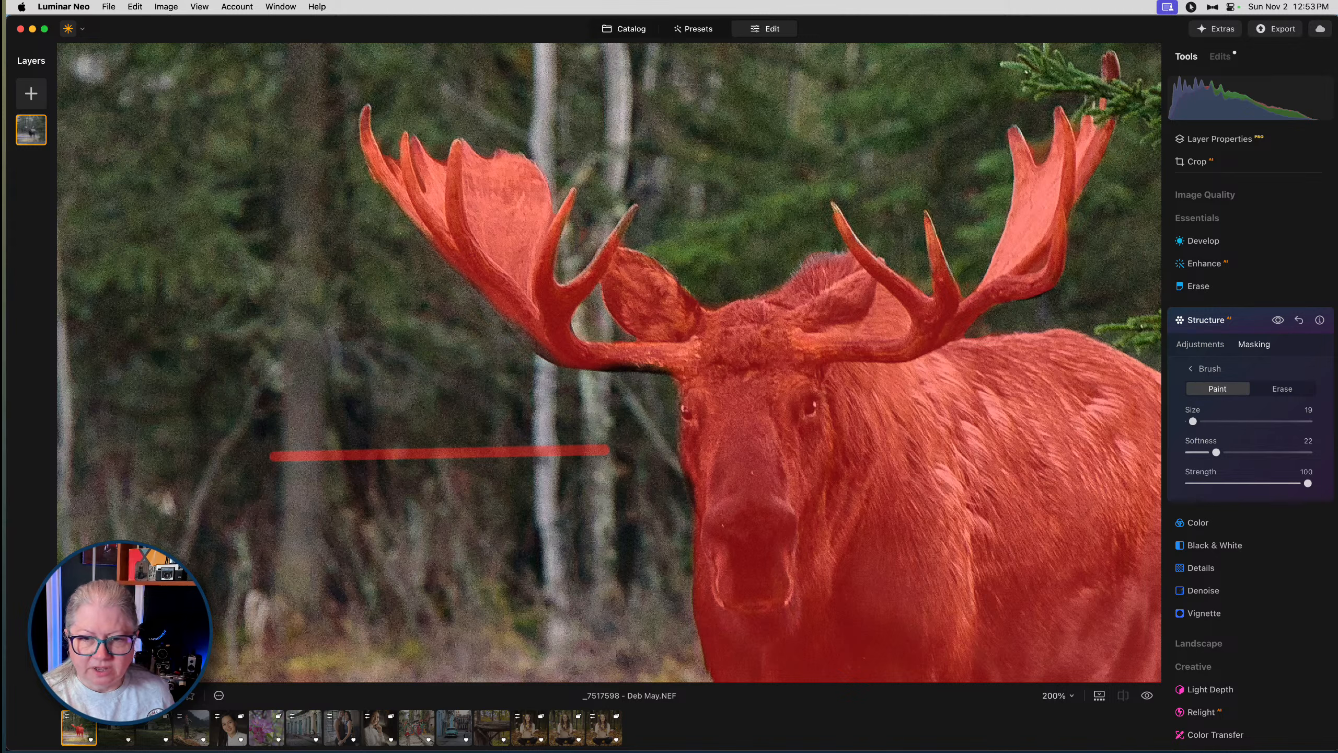
{"action": "key", "text": "super+z"}
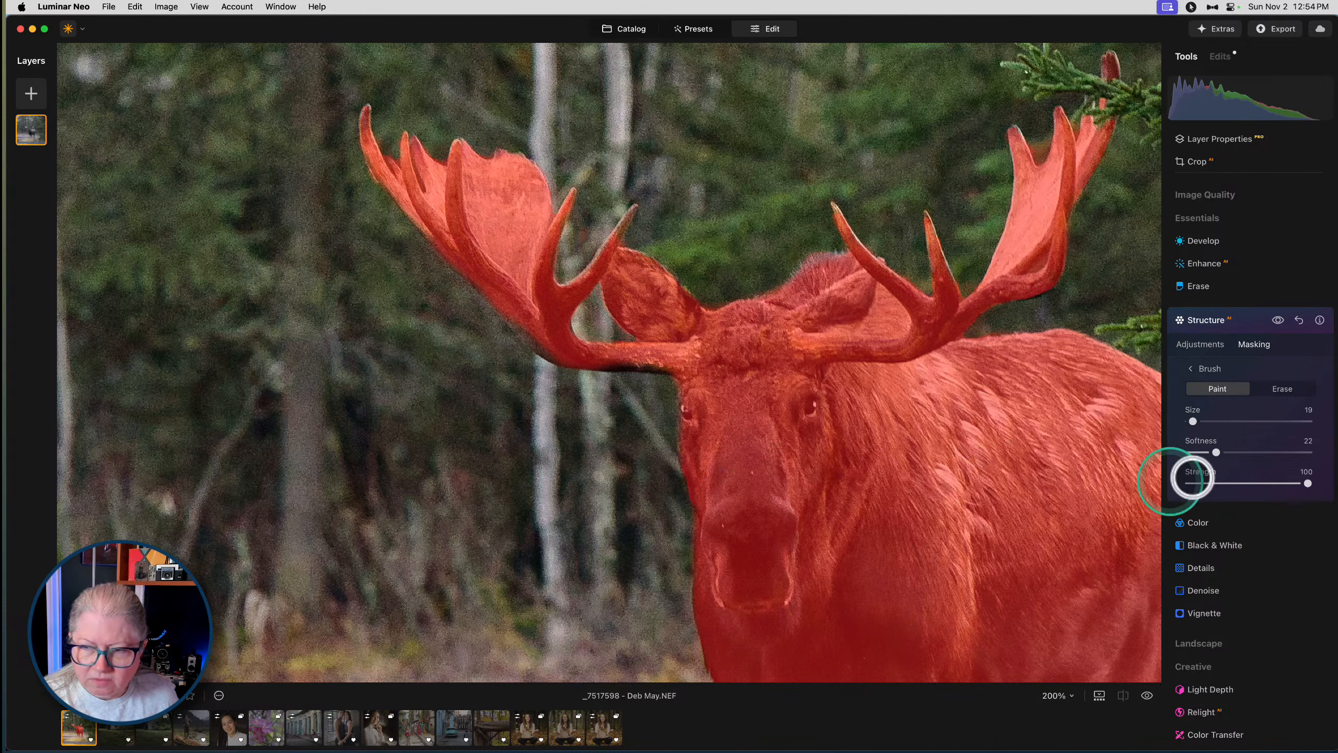
Set the brush softness to 56 and paint the mask along the edge of the moose's face and the lower edge of the large antler
{"action": "left_click_drag", "start_coordinate": [1216, 452], "coordinate": [1256, 452]}
{"action": "mouse_move", "coordinate": [681, 451]}
{"action": "left_mouse_down"}
{"action": "mouse_move", "coordinate": [684, 385]}
{"action": "mouse_move", "coordinate": [682, 412]}
{"action": "left_mouse_up"}
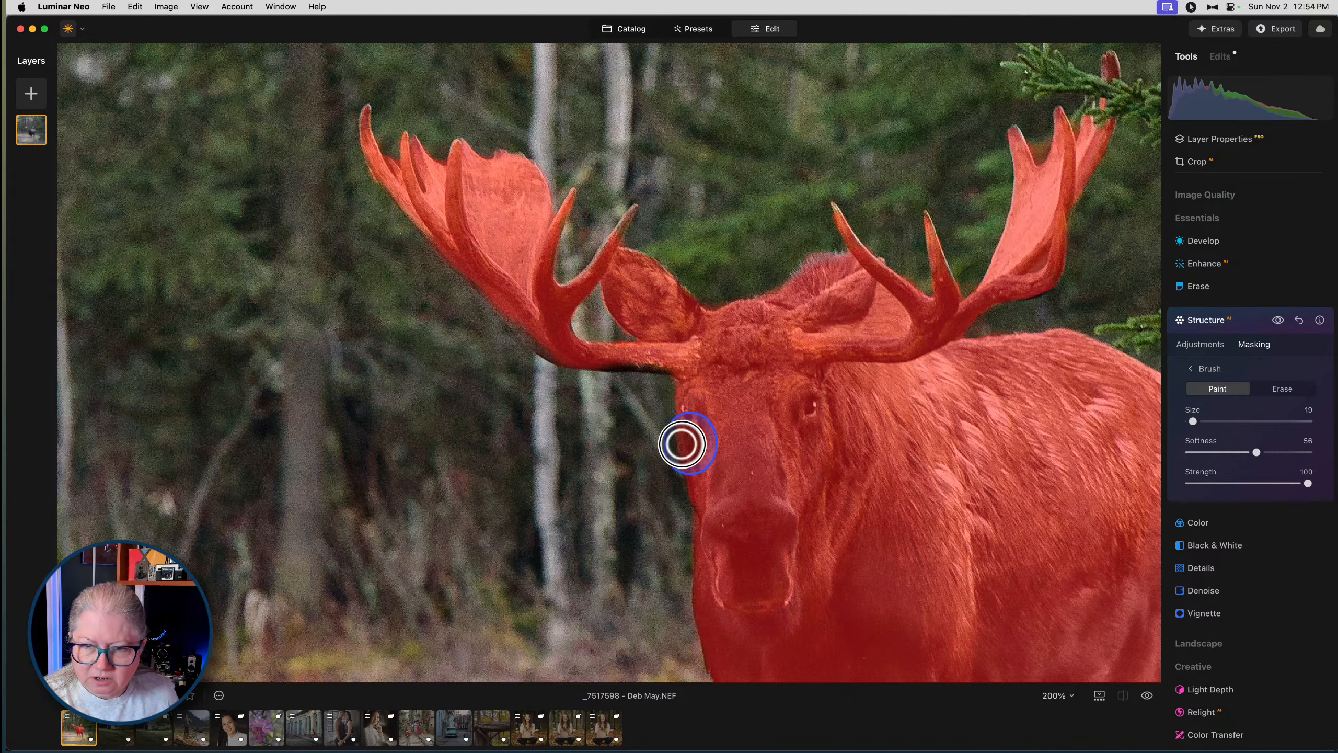
{"action": "left_click_drag", "start_coordinate": [693, 498], "coordinate": [696, 487]}
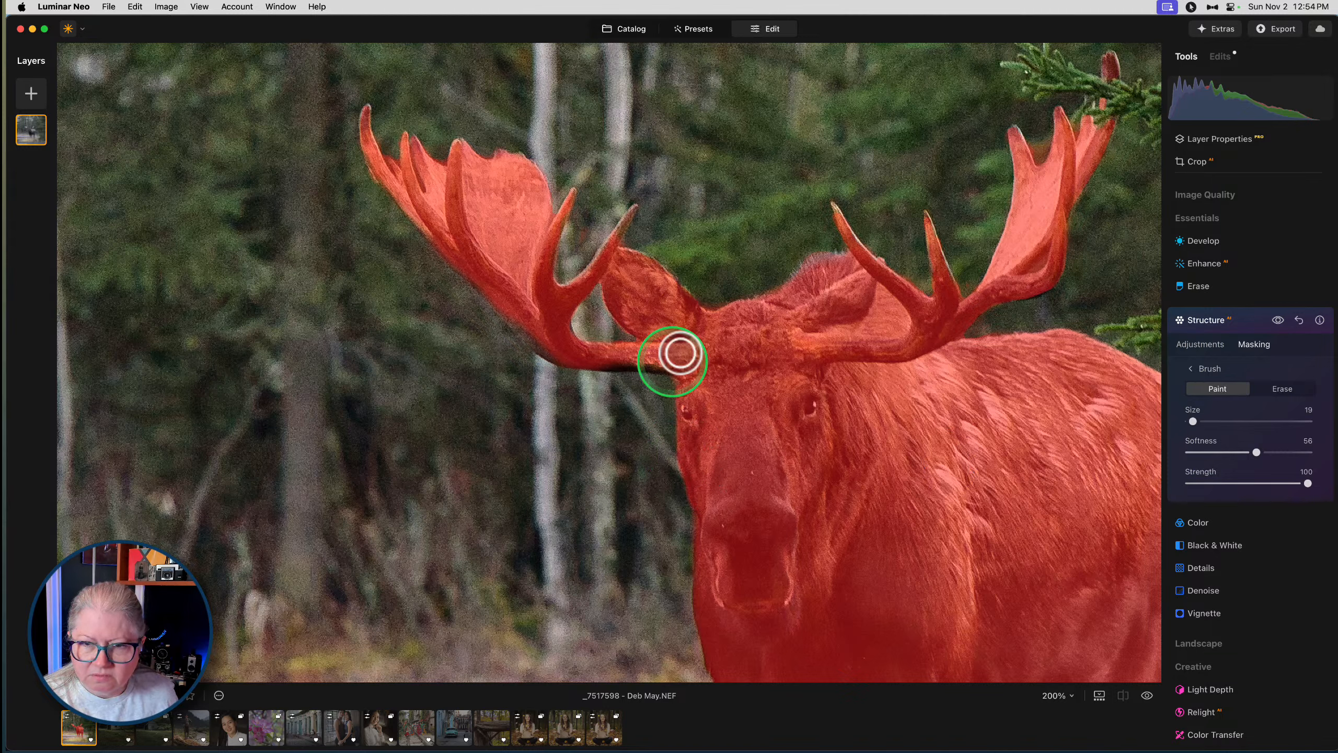
{"action": "mouse_move", "coordinate": [498, 290]}
{"action": "left_mouse_down"}
{"action": "mouse_move", "coordinate": [558, 358]}
{"action": "mouse_move", "coordinate": [669, 370]}
{"action": "mouse_move", "coordinate": [545, 349]}
{"action": "mouse_move", "coordinate": [466, 263]}
{"action": "left_mouse_up"}
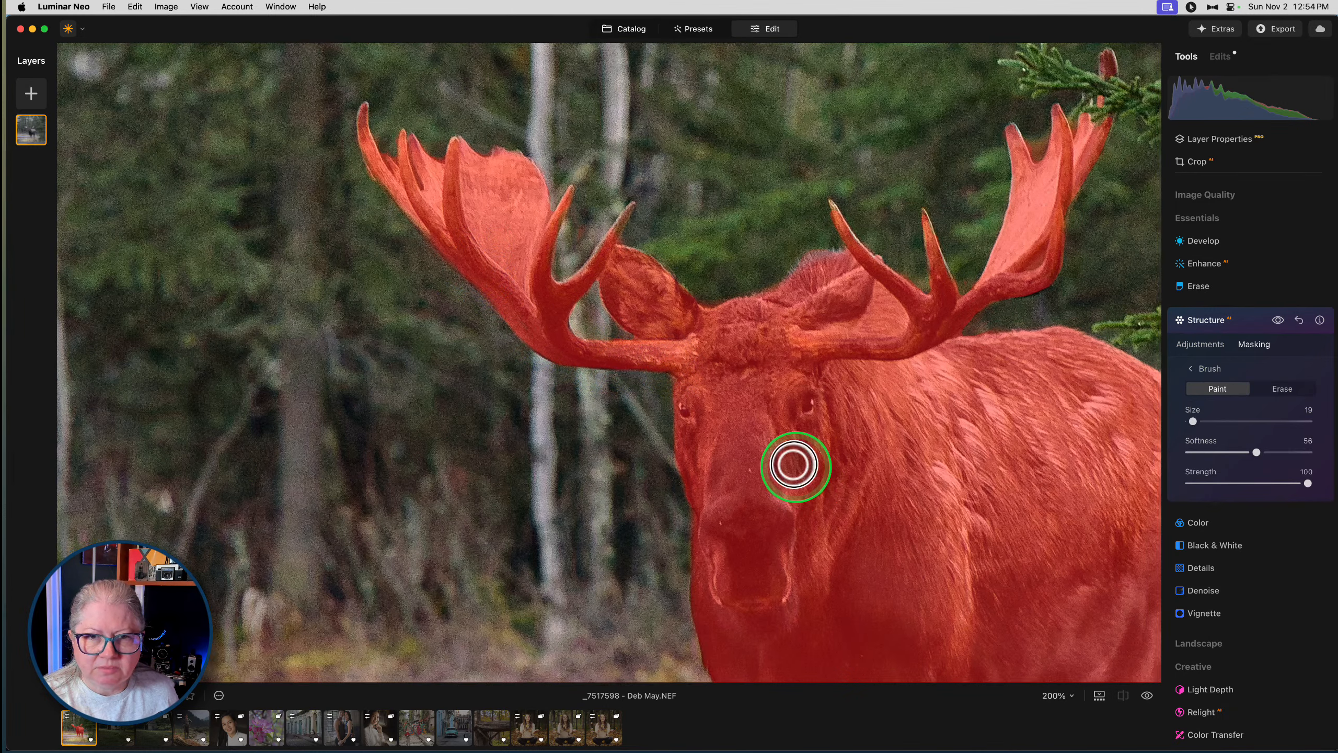
Paint the missed mask edges along the moose's belly and lower chest between the legs
{"action": "left_click_drag", "start_coordinate": [794, 466], "coordinate": [637, 287]}
{"action": "left_click_drag", "start_coordinate": [703, 439], "coordinate": [672, 308]}
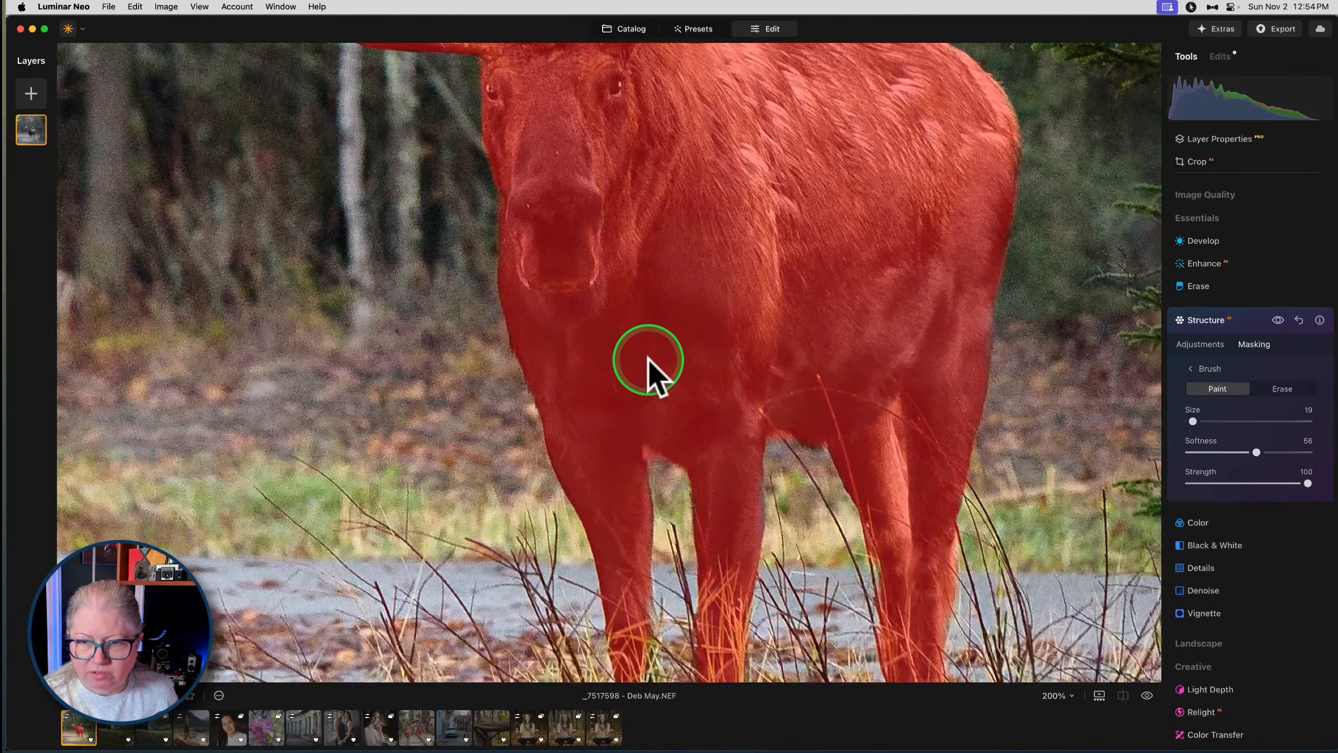
{"action": "mouse_move", "coordinate": [801, 442]}
{"action": "left_mouse_down"}
{"action": "mouse_move", "coordinate": [812, 447]}
{"action": "mouse_move", "coordinate": [815, 432]}
{"action": "left_mouse_up"}
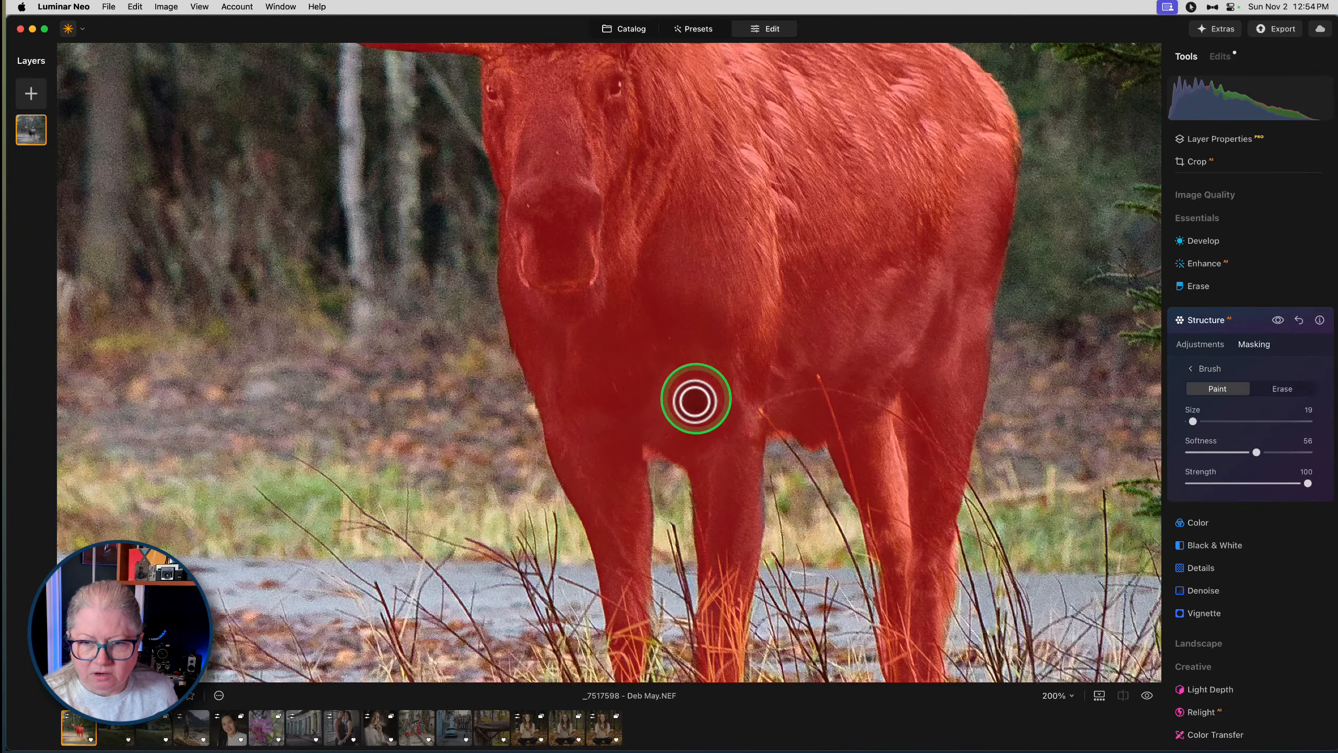
{"action": "left_click_drag", "start_coordinate": [663, 463], "coordinate": [675, 460]}
{"action": "key", "text": "super+0"}
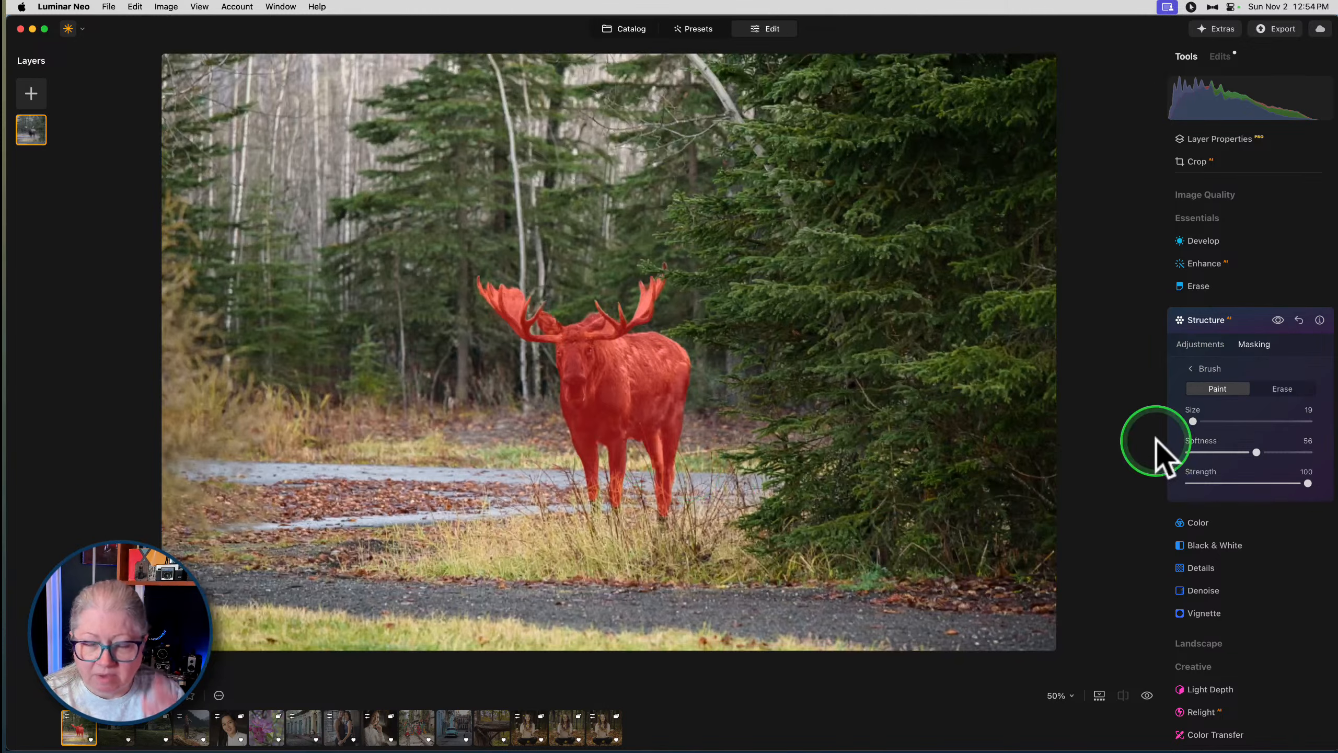
Finish brushing and copy the completed moose mask
{"action": "left_click", "coordinate": [1191, 369]}
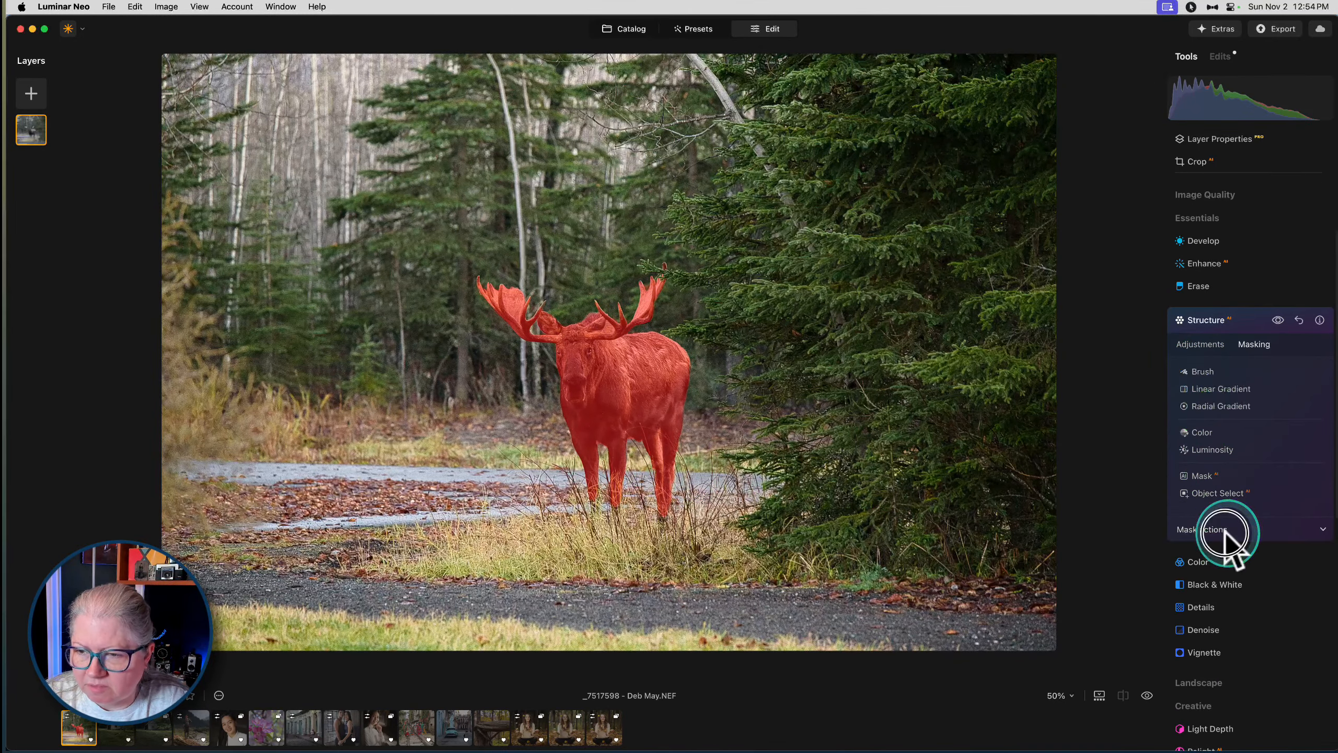
{"action": "left_click", "coordinate": [1223, 529]}
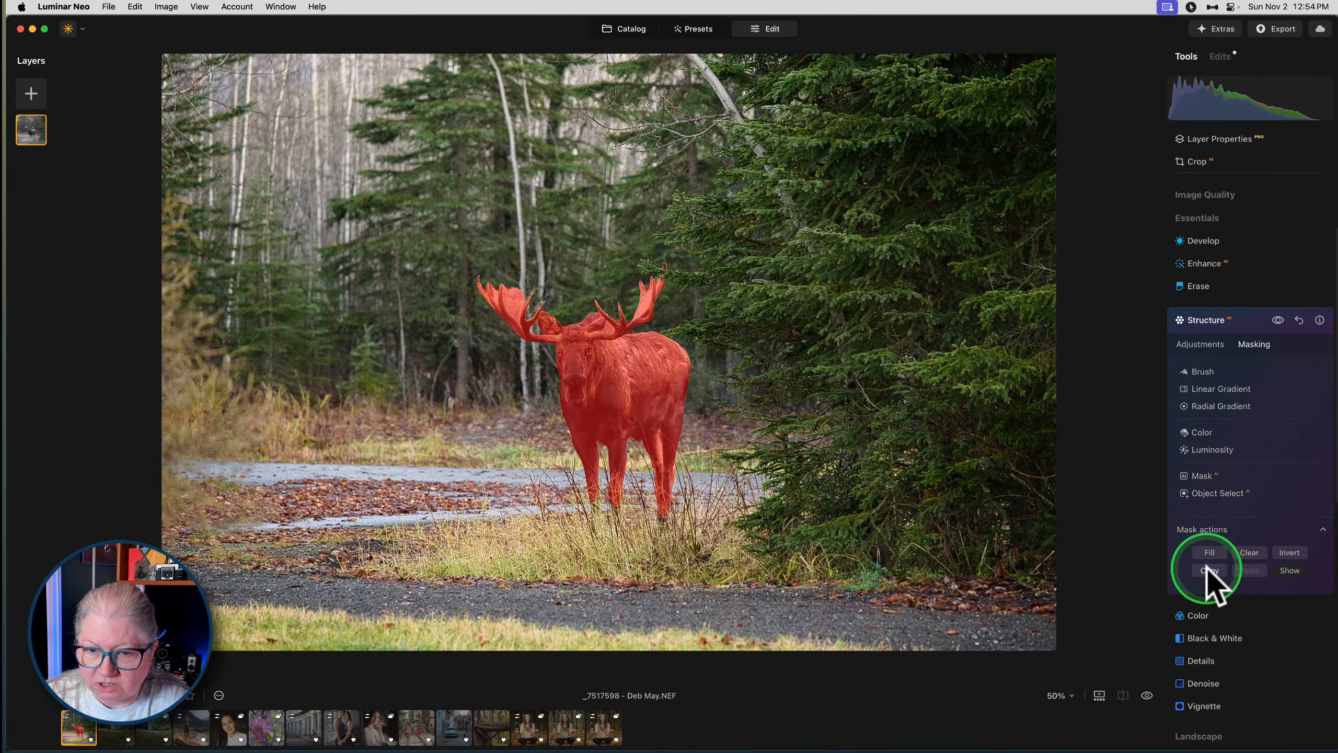
{"action": "left_click", "coordinate": [1202, 569]}
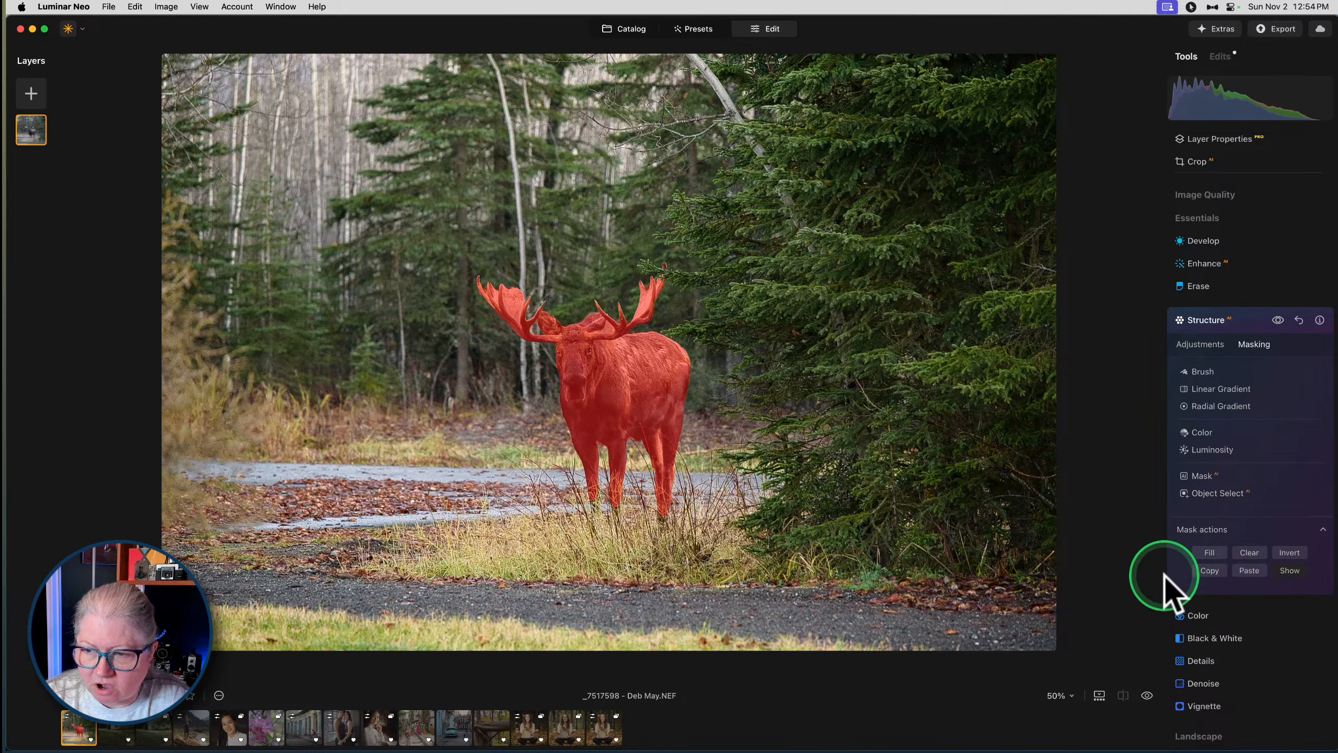
Lower the moose's Structure amount to about 40 and close the Structure tool
{"action": "left_click", "coordinate": [1201, 342]}
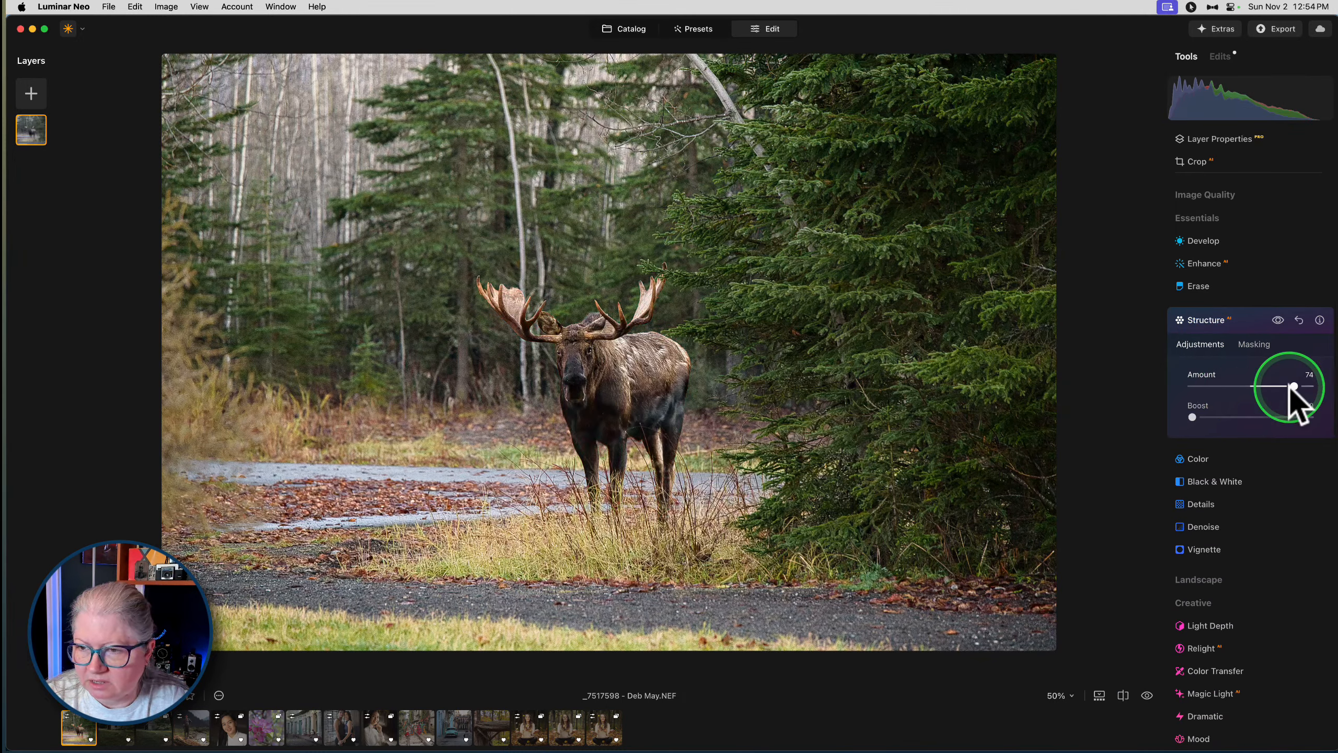
{"action": "mouse_move", "coordinate": [1295, 386]}
{"action": "left_mouse_down"}
{"action": "mouse_move", "coordinate": [1233, 388]}
{"action": "mouse_move", "coordinate": [1275, 386]}
{"action": "left_mouse_up"}
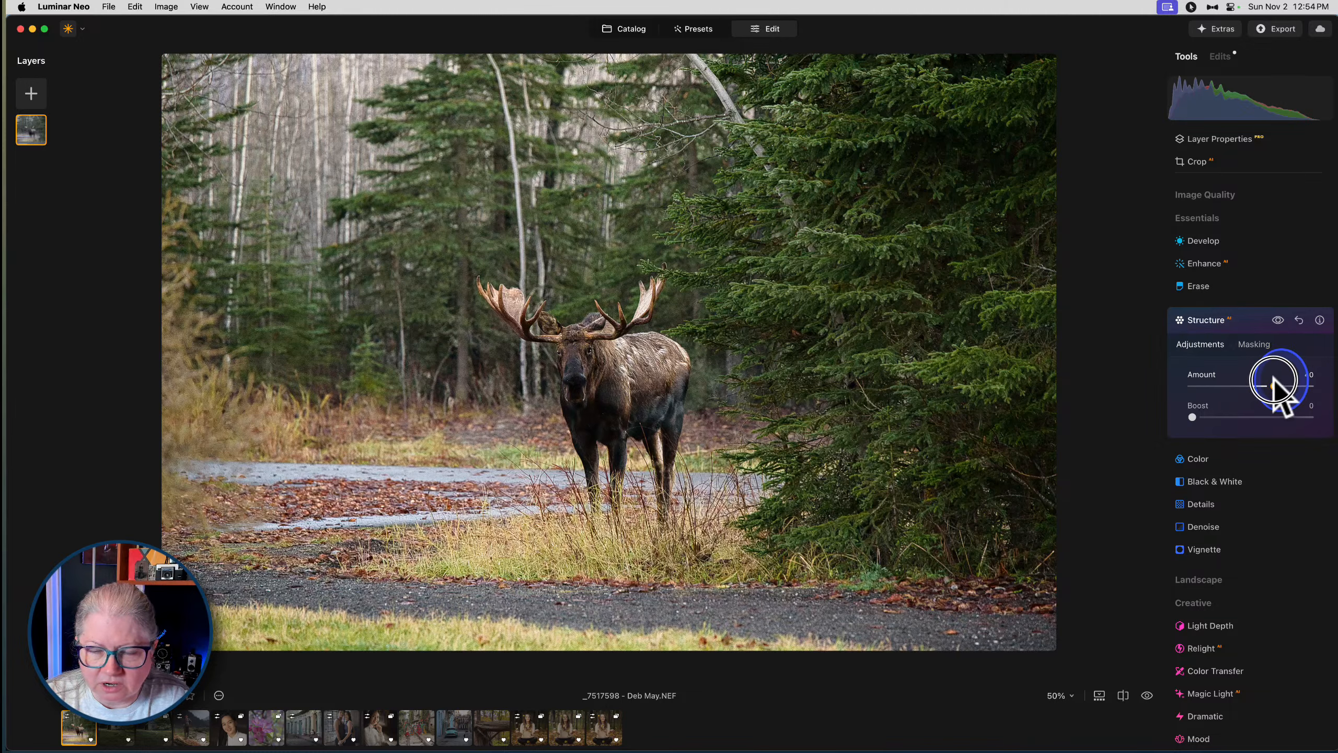
{"action": "left_click", "coordinate": [1229, 322]}
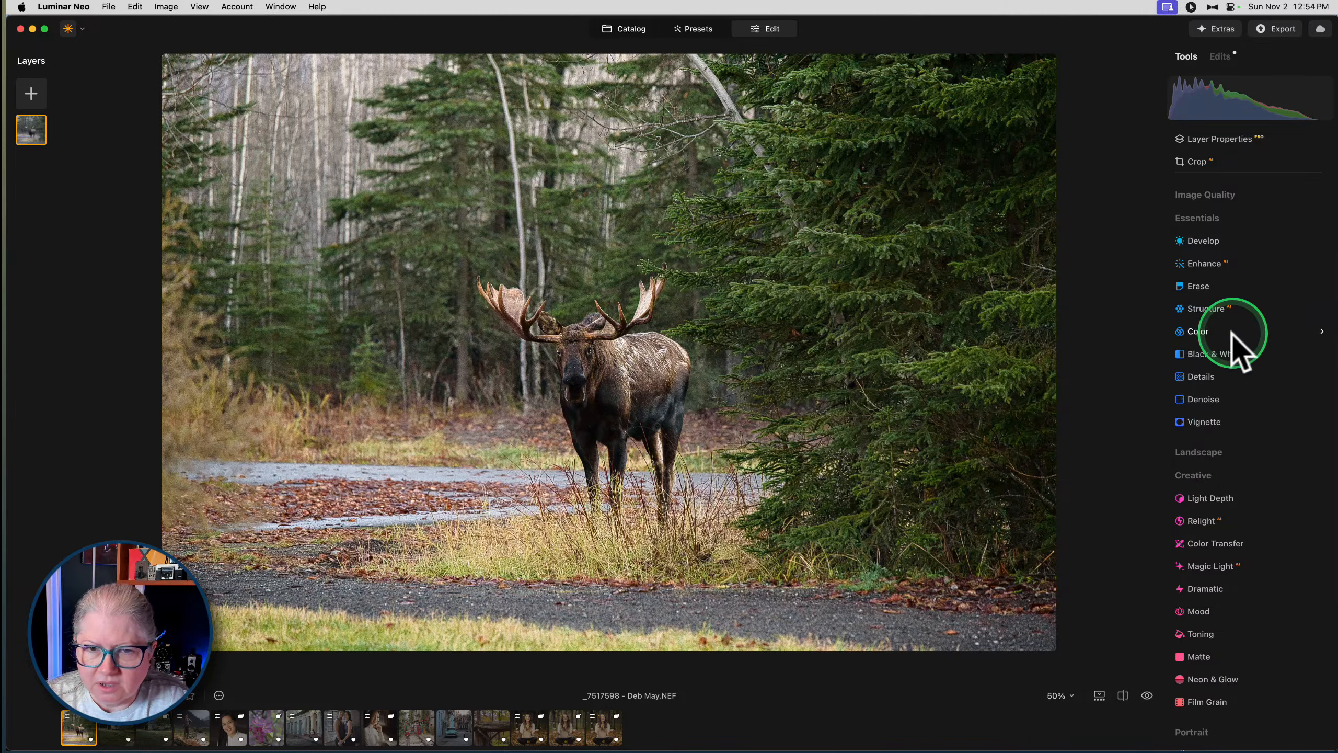
Add a second Structure adjustment with amount -45, and restrict it to the background by pasting the moose mask and inverting it
{"action": "left_click", "coordinate": [1214, 308]}
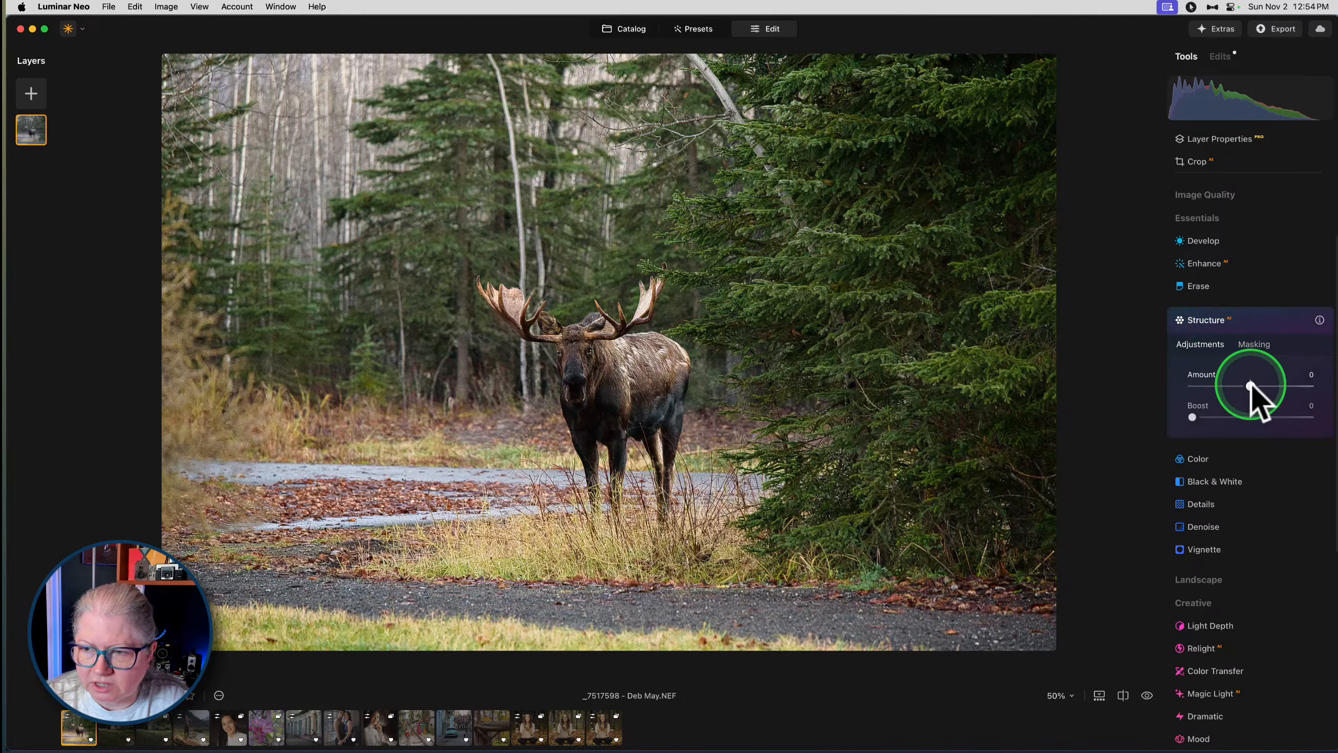
{"action": "mouse_move", "coordinate": [1251, 387]}
{"action": "left_mouse_down"}
{"action": "mouse_move", "coordinate": [1118, 370]}
{"action": "mouse_move", "coordinate": [1236, 385]}
{"action": "mouse_move", "coordinate": [1223, 385]}
{"action": "left_mouse_up"}
{"action": "left_click", "coordinate": [1245, 343]}
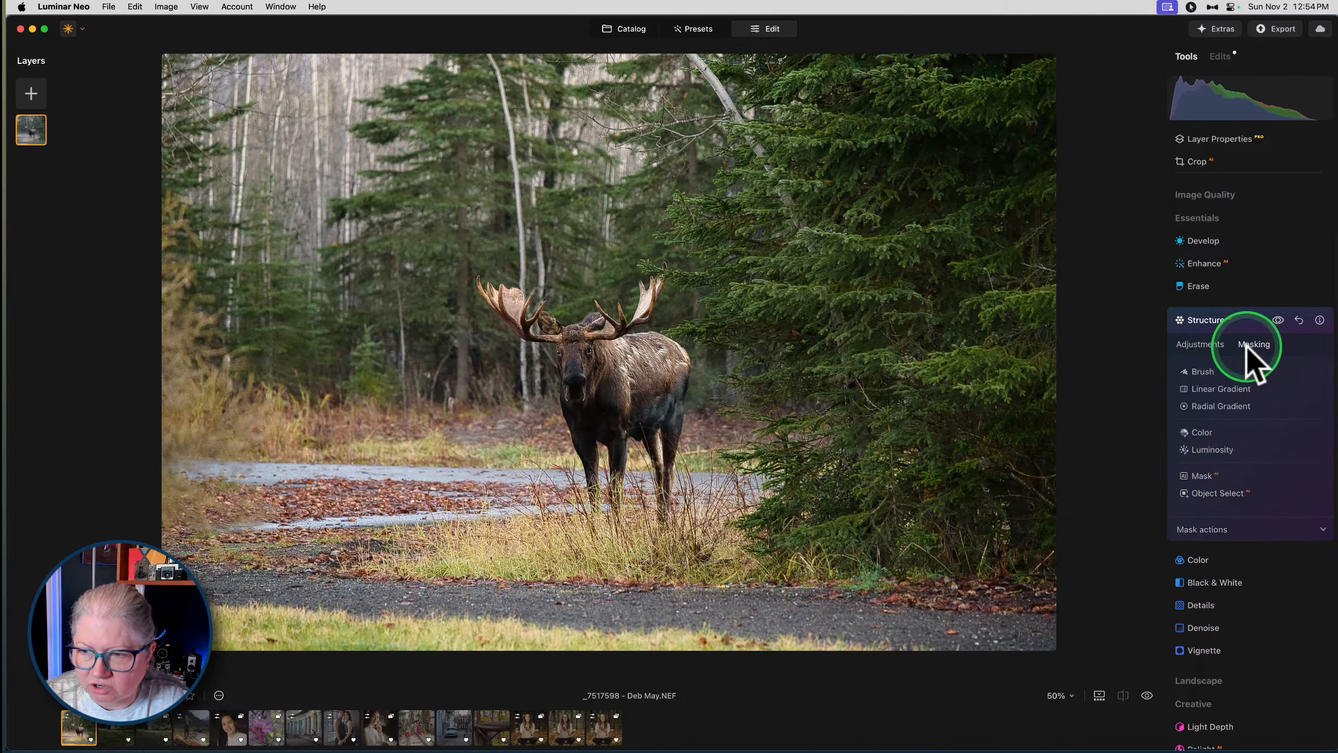
{"action": "left_click", "coordinate": [1198, 526]}
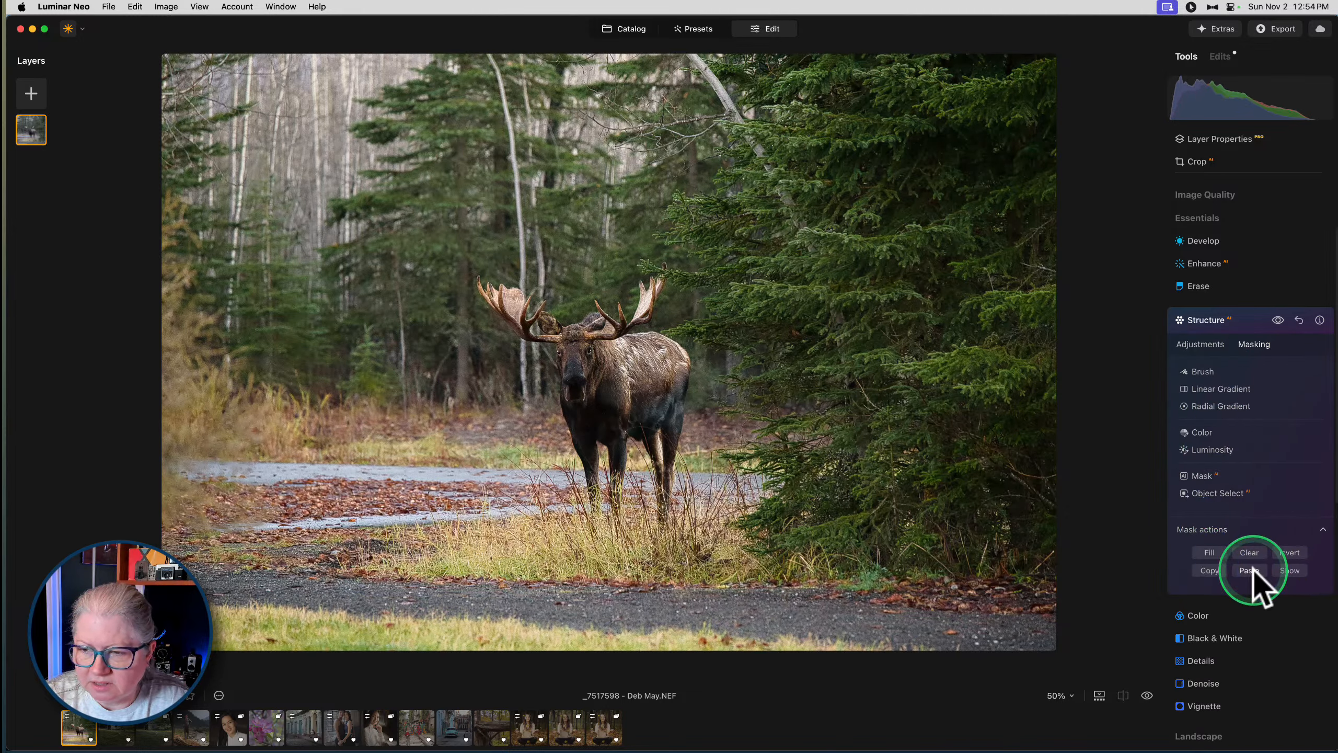
{"action": "left_click", "coordinate": [1285, 571]}
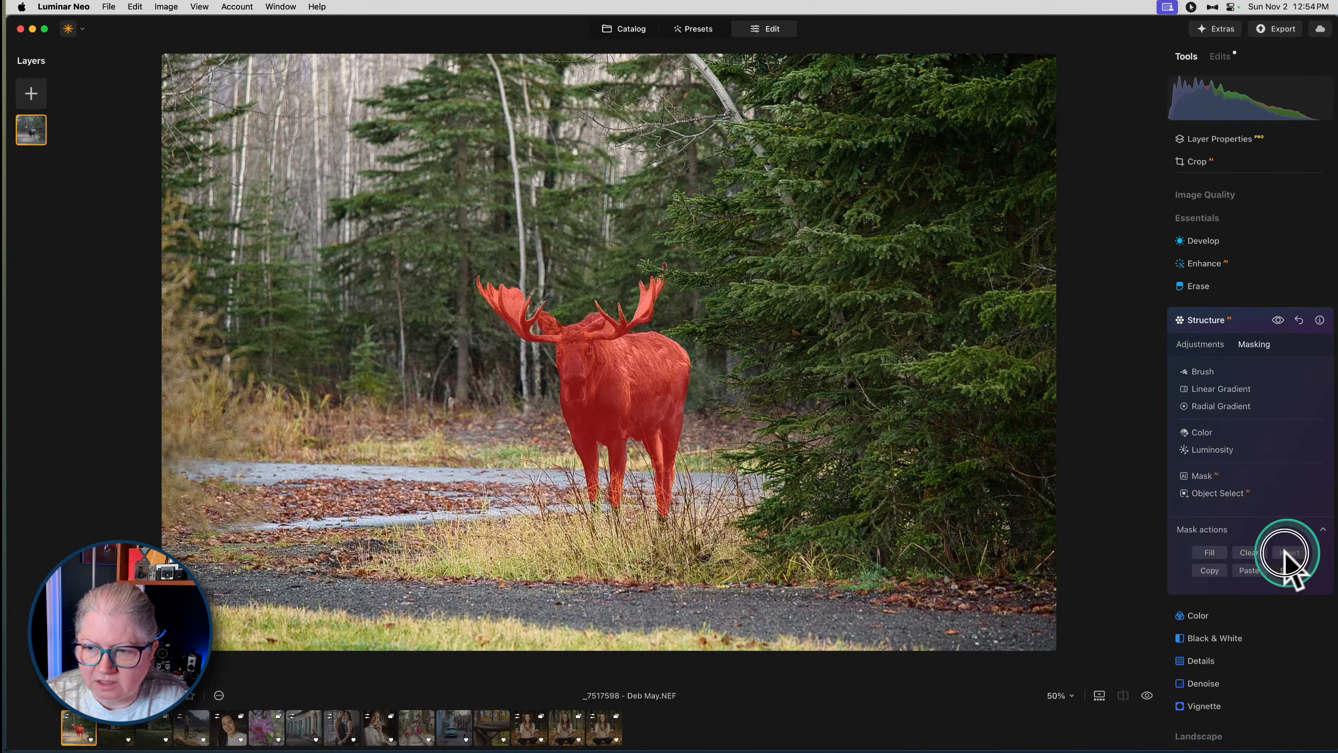
{"action": "left_click", "coordinate": [1285, 552]}
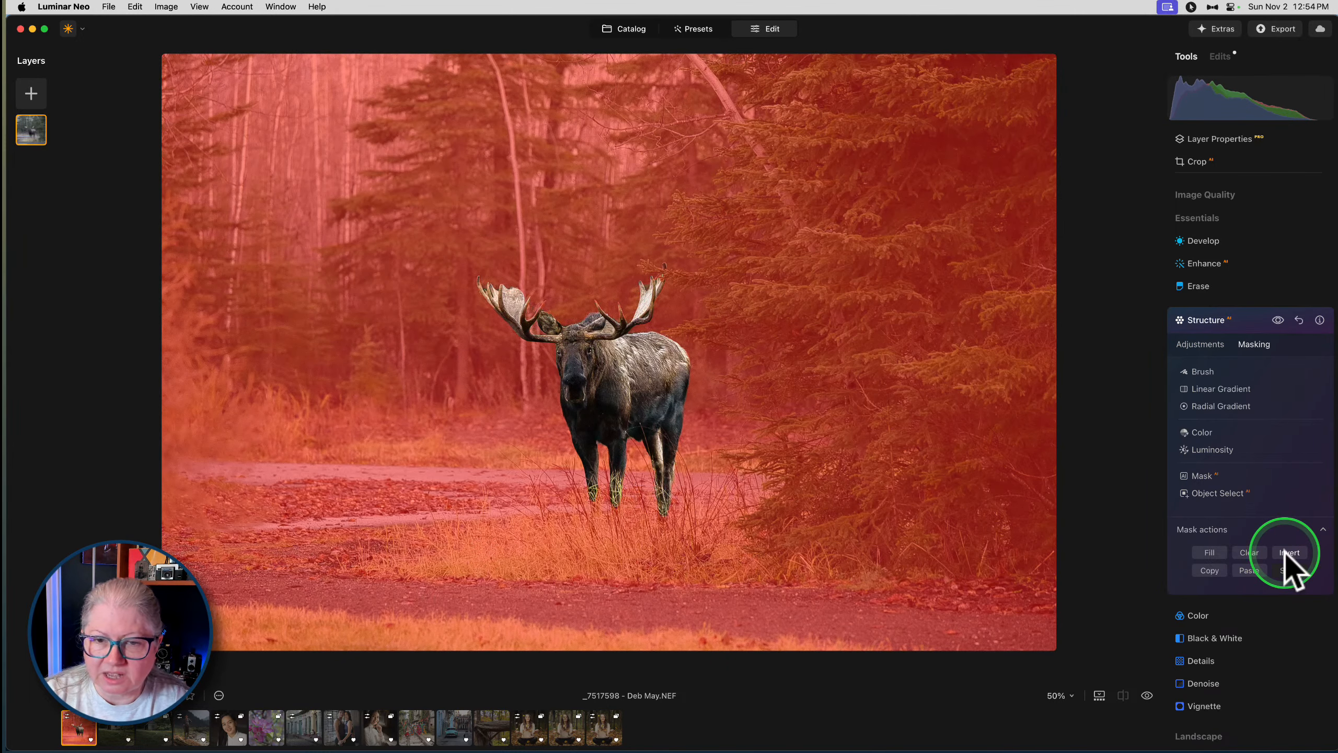
Compare the background Structure effect on and off, set its amount to -32, and close the tool
{"action": "left_click", "coordinate": [1199, 344]}
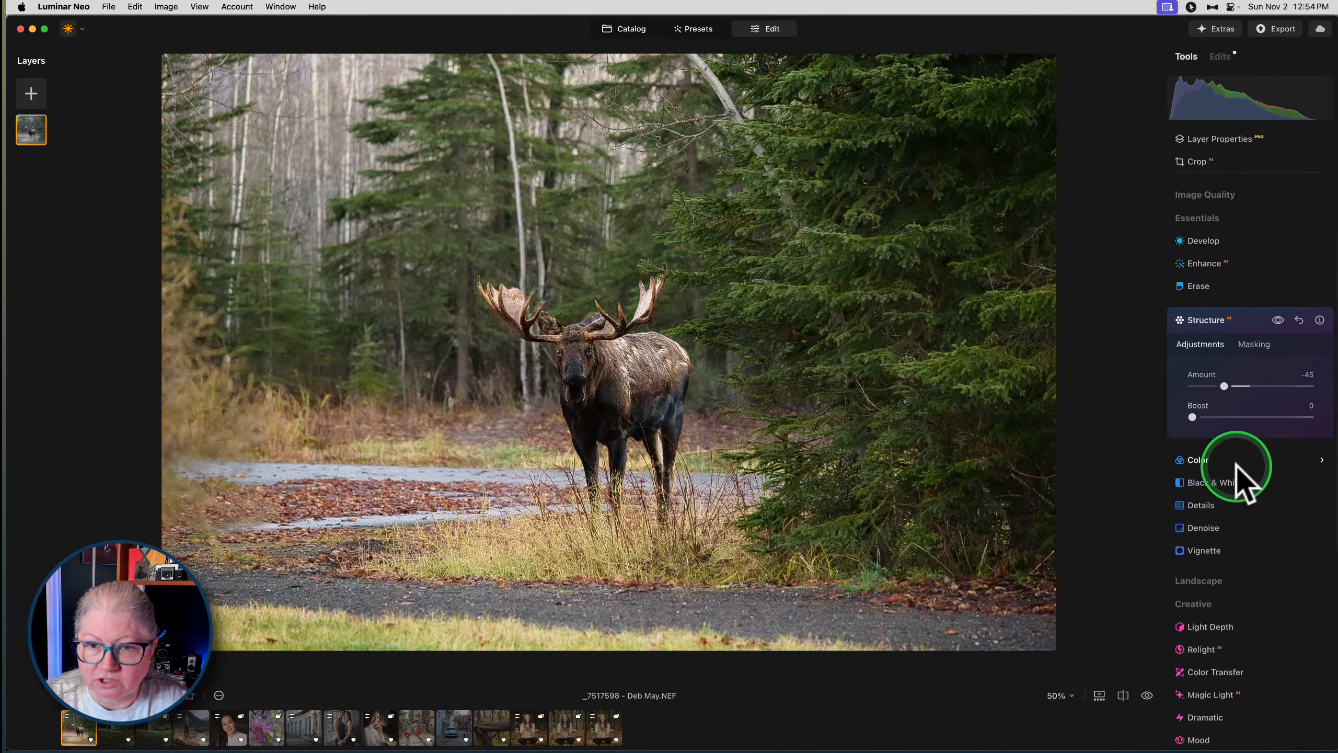
{"action": "left_click", "coordinate": [1278, 320]}
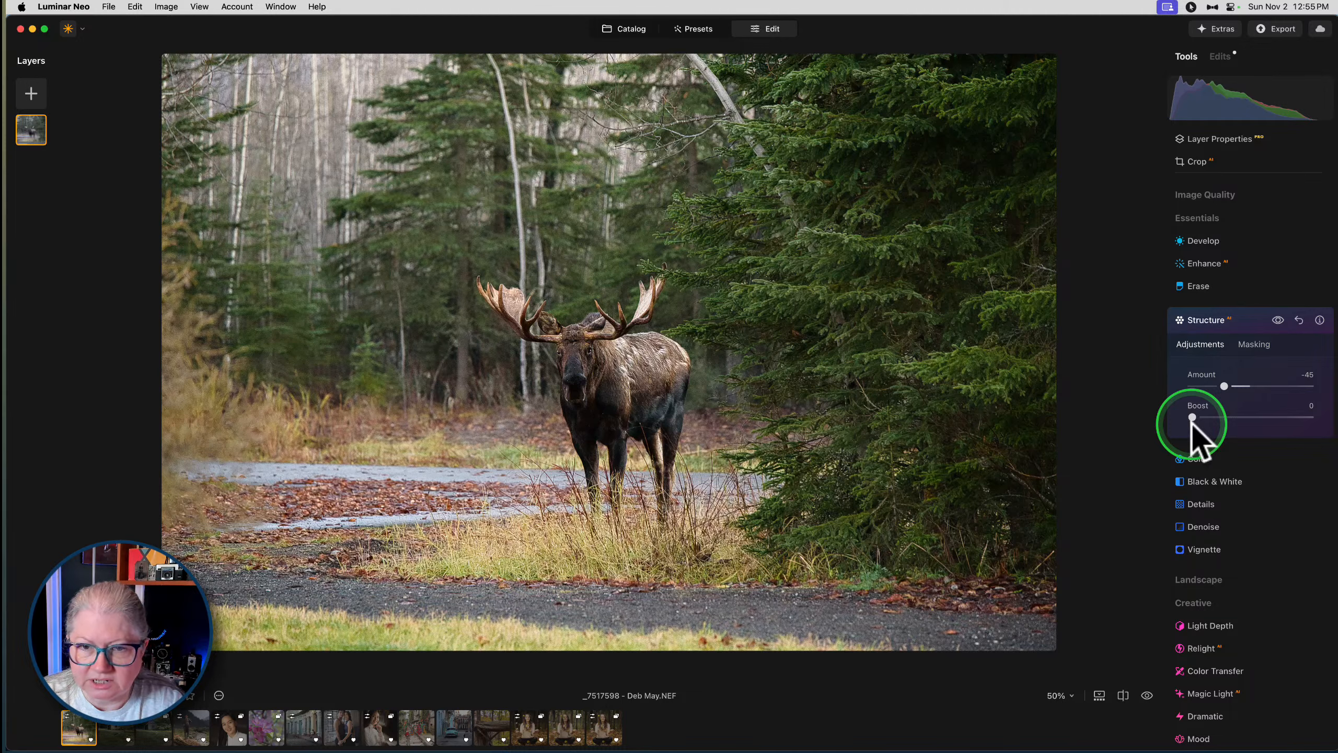
{"action": "left_click_drag", "start_coordinate": [1222, 385], "coordinate": [1181, 383]}
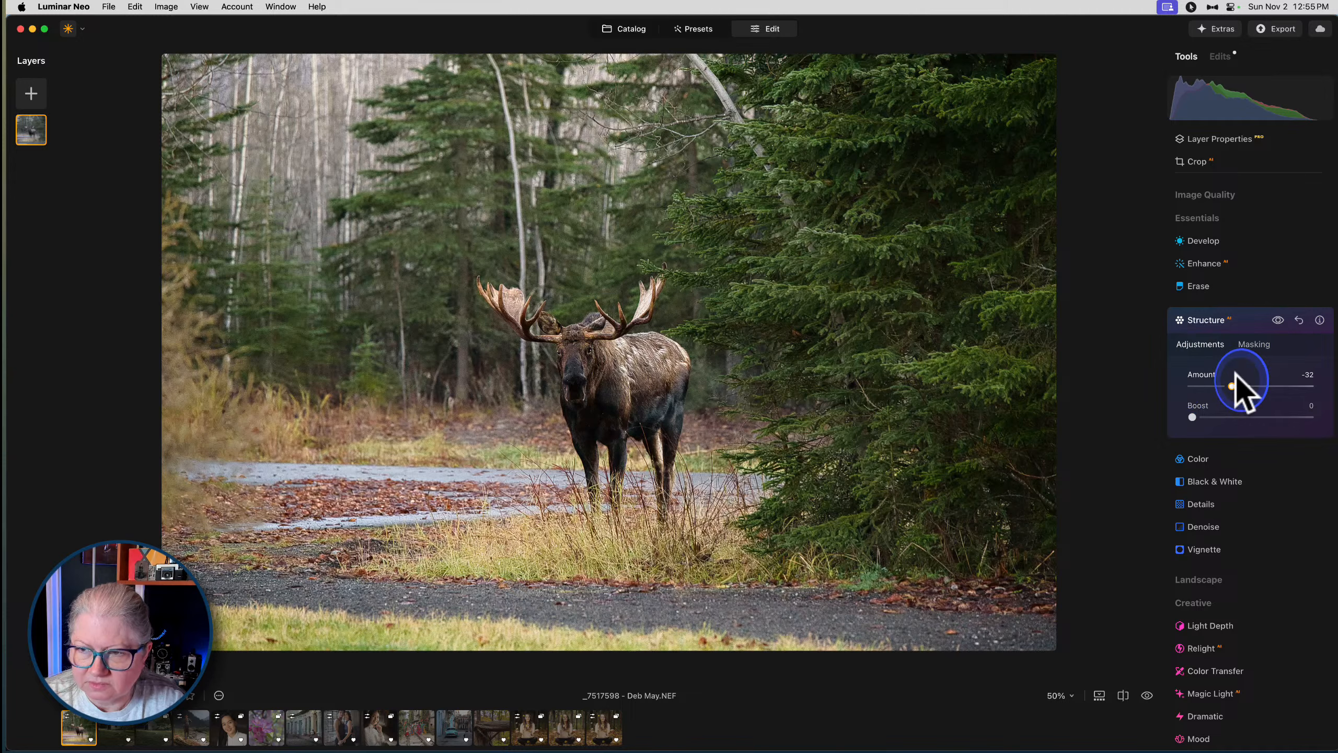
{"action": "left_click", "coordinate": [1234, 320]}
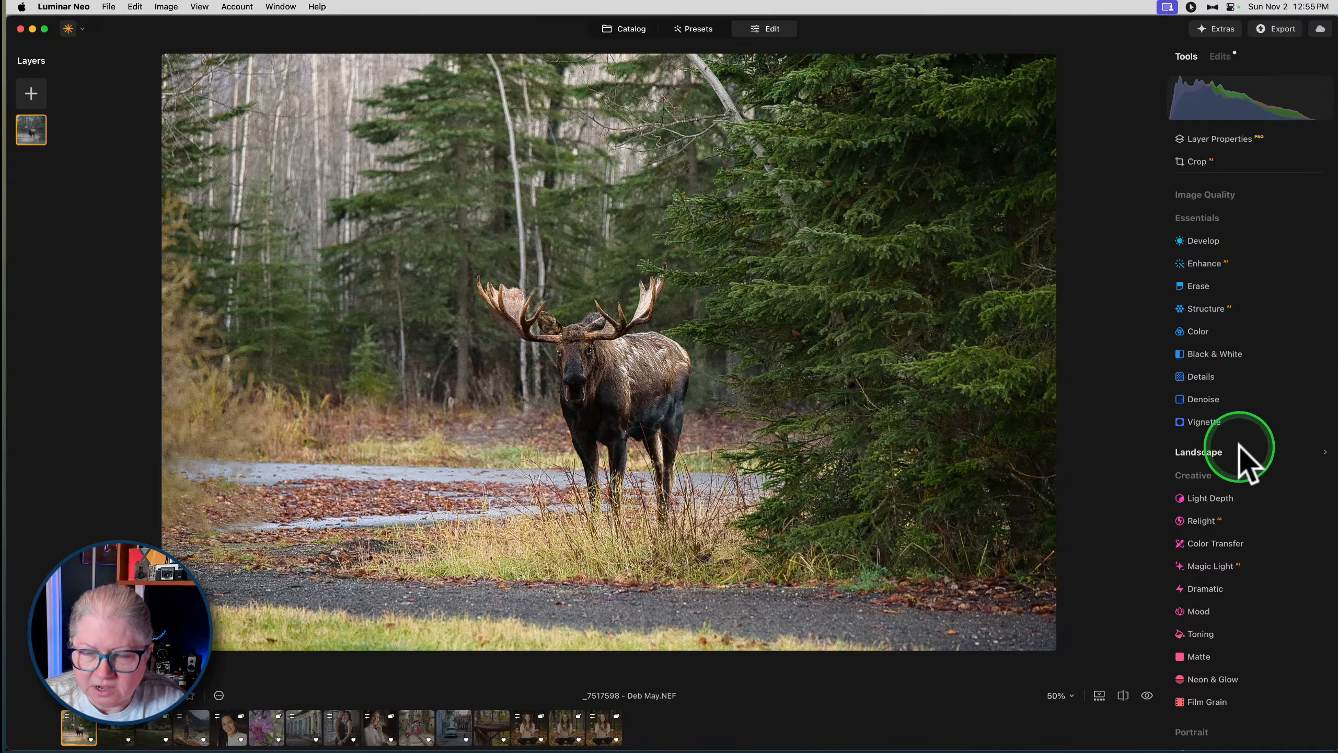
Crop the photo tighter at the Original ratio, trimming the foreground and shifting the frame to place the moose right of center
{"action": "left_click", "coordinate": [1235, 161]}
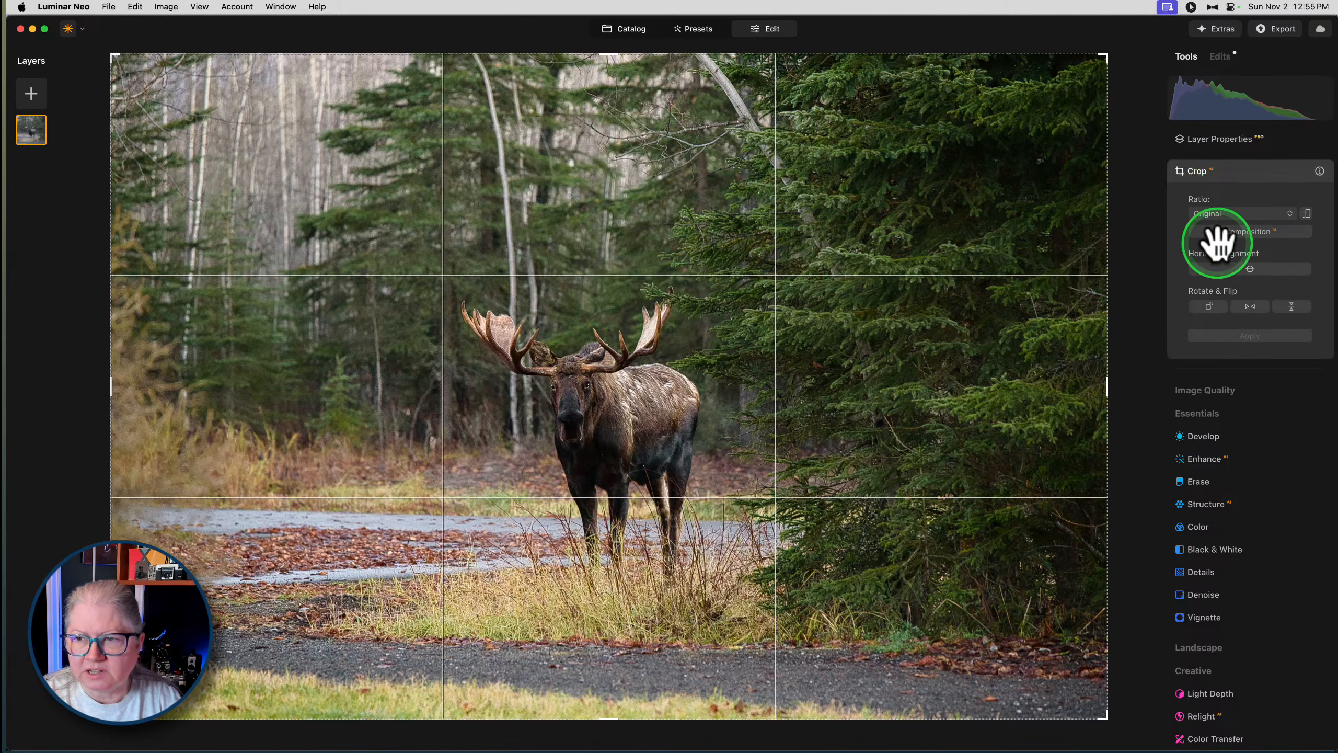
{"action": "left_click", "coordinate": [1227, 211]}
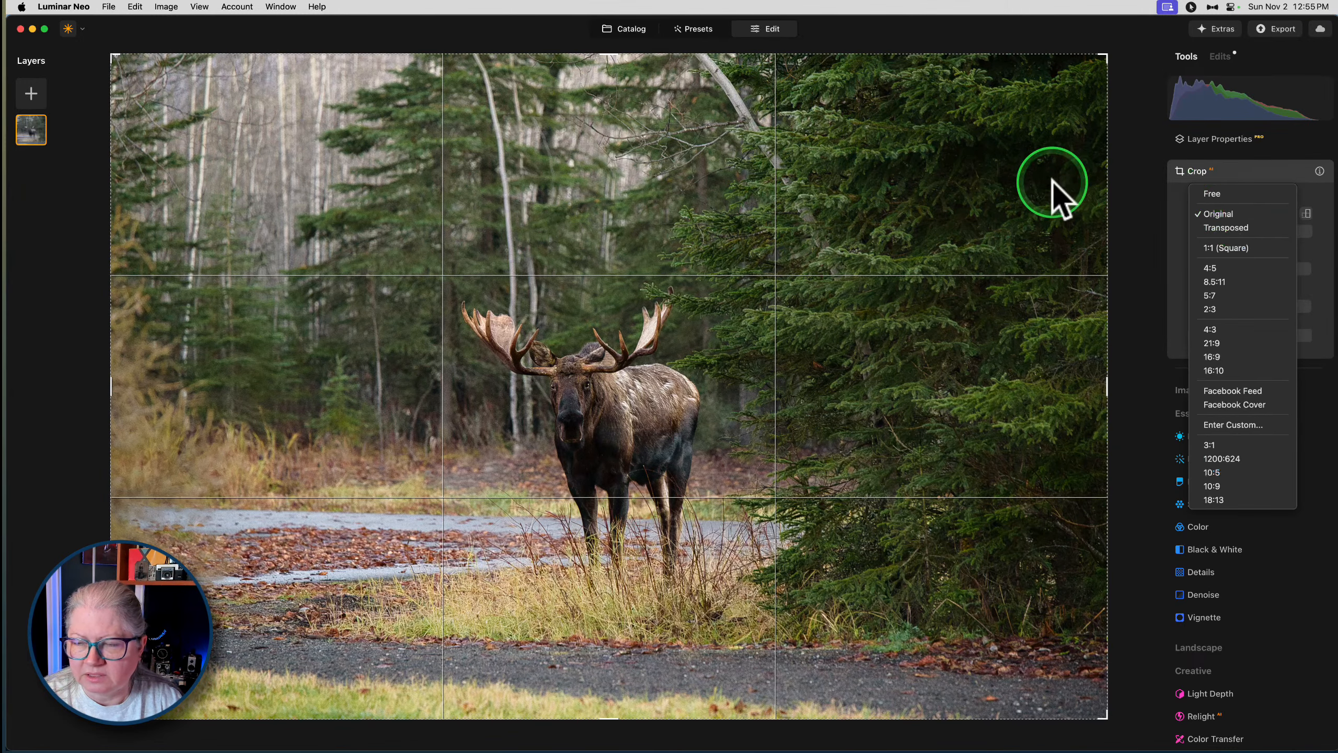
{"action": "left_click", "coordinate": [1203, 213]}
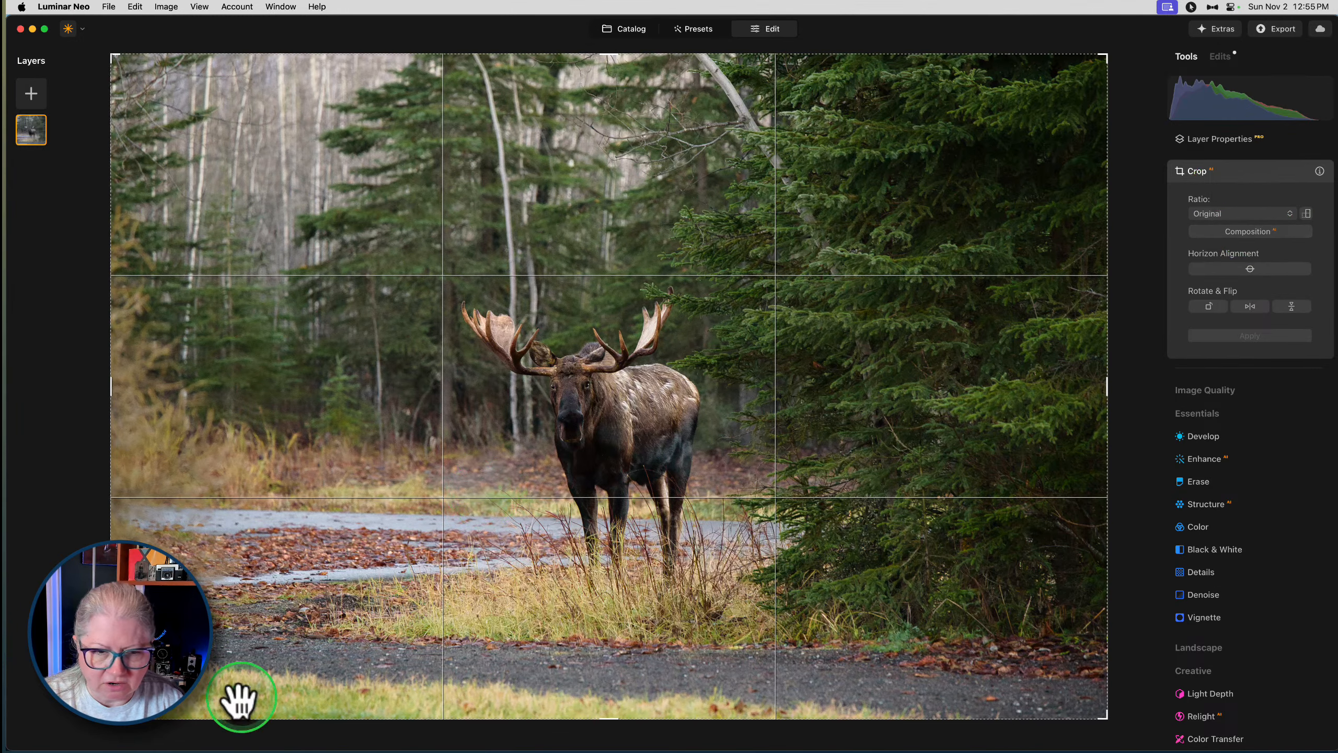
{"action": "left_click_drag", "start_coordinate": [111, 718], "coordinate": [194, 663]}
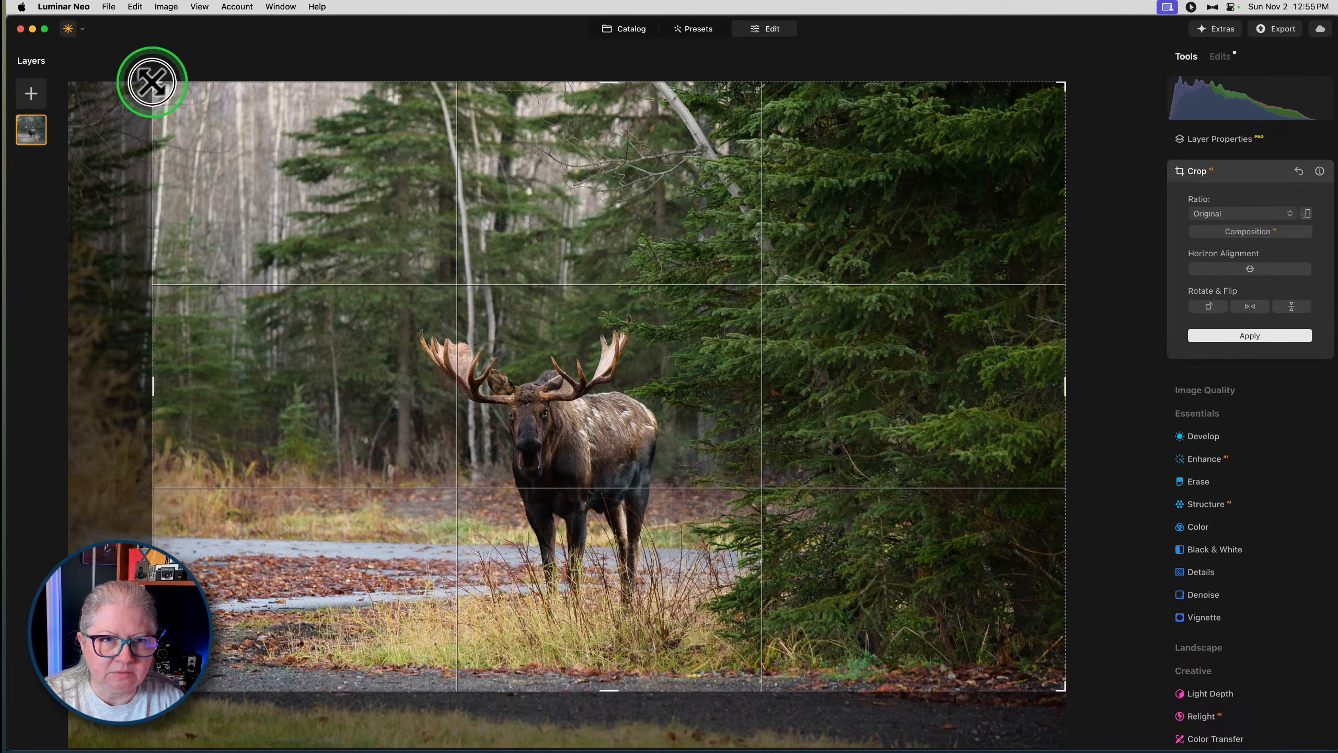
{"action": "left_click_drag", "start_coordinate": [149, 83], "coordinate": [213, 111]}
{"action": "left_click_drag", "start_coordinate": [702, 434], "coordinate": [907, 478]}
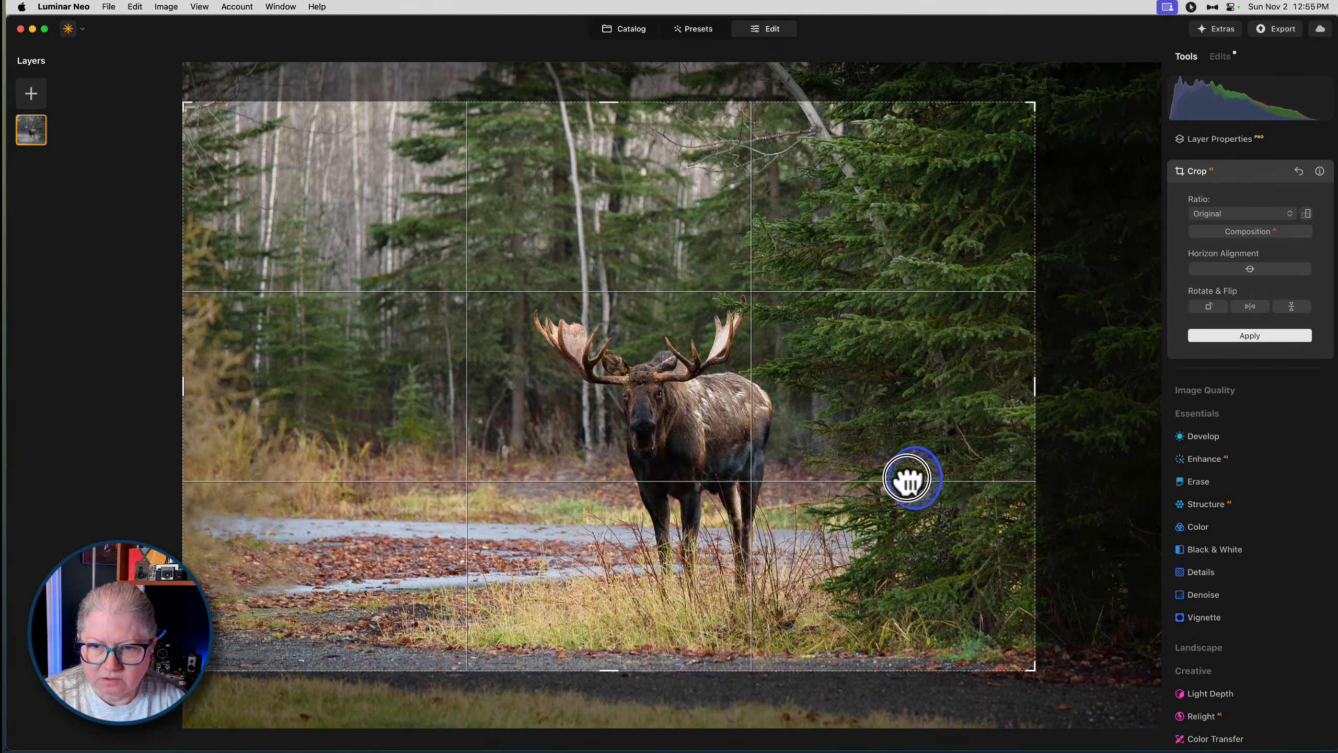
{"action": "left_click", "coordinate": [1249, 170]}
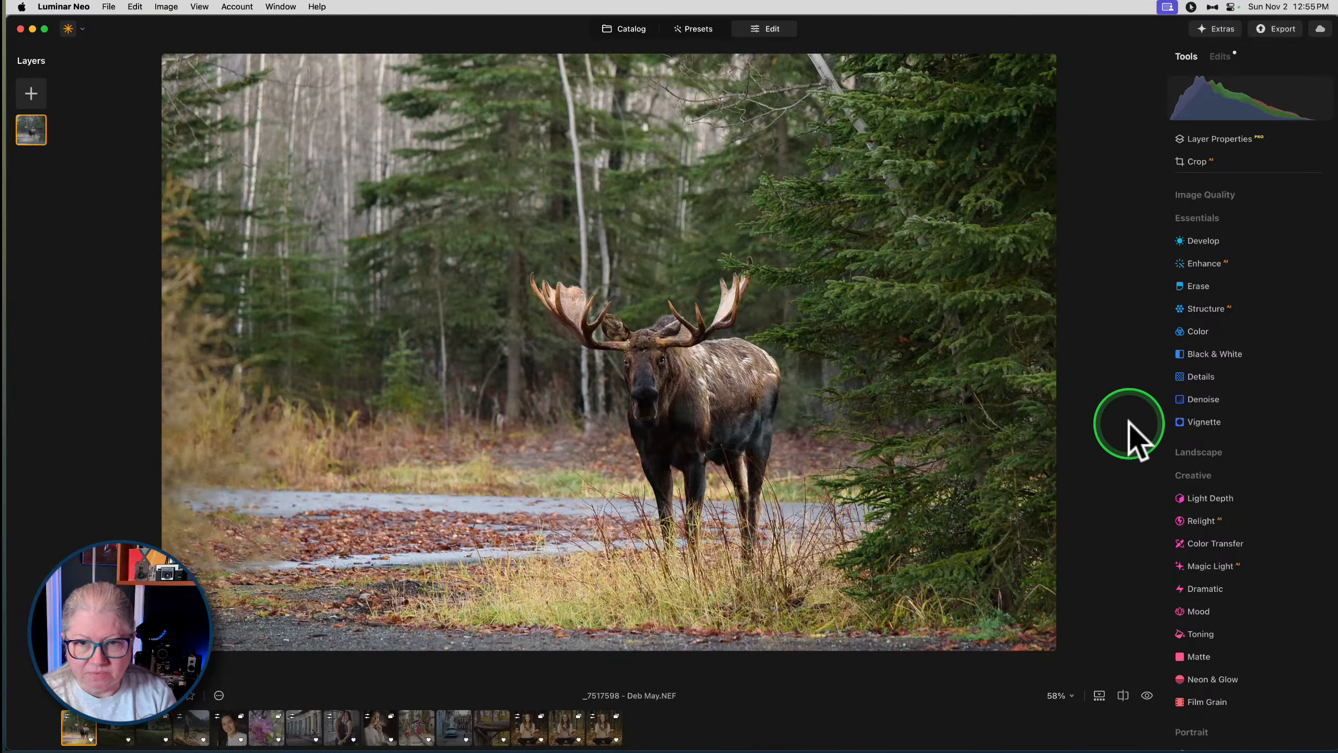
Add a vignette with amount -91, size 10, roundness 62 and feather -100 to give it a hard edge
{"action": "left_click", "coordinate": [1205, 421]}
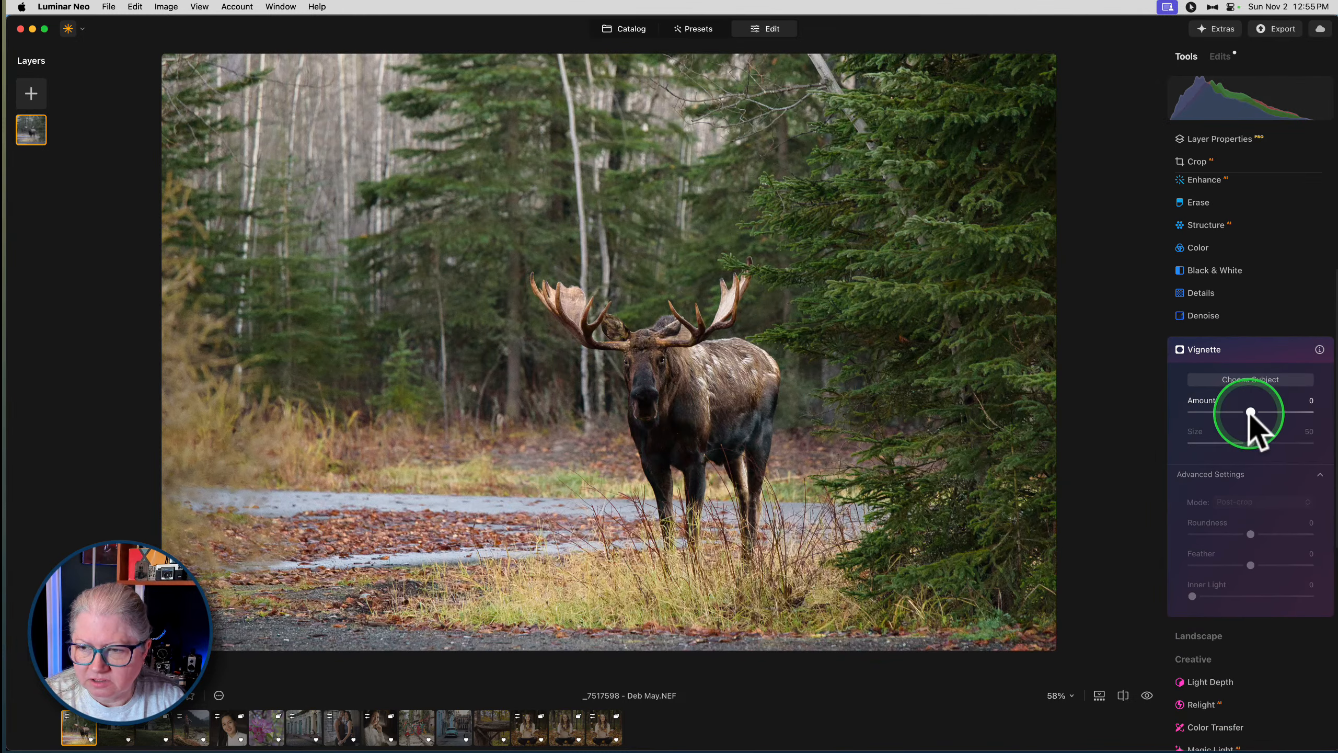
{"action": "left_click_drag", "start_coordinate": [1251, 414], "coordinate": [1220, 443]}
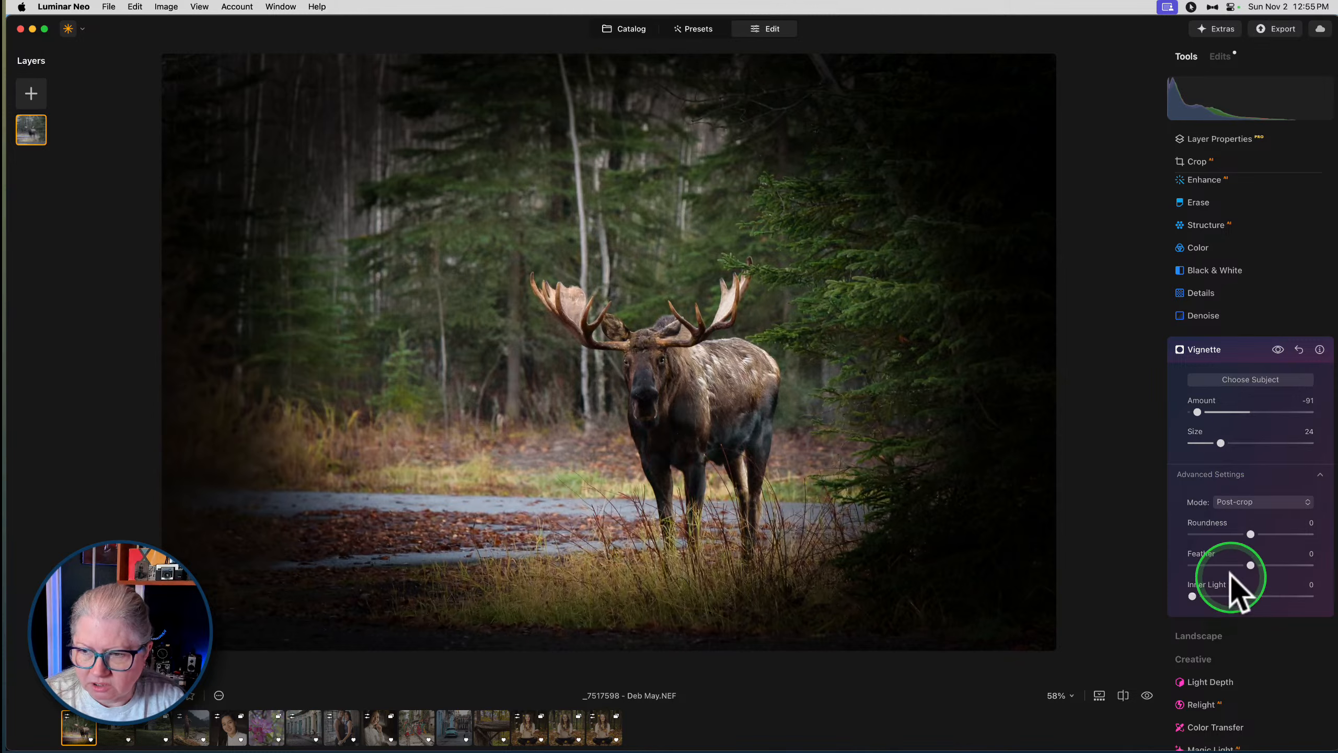
{"action": "left_click_drag", "start_coordinate": [1251, 565], "coordinate": [1192, 565]}
{"action": "left_click_drag", "start_coordinate": [1250, 534], "coordinate": [1328, 534]}
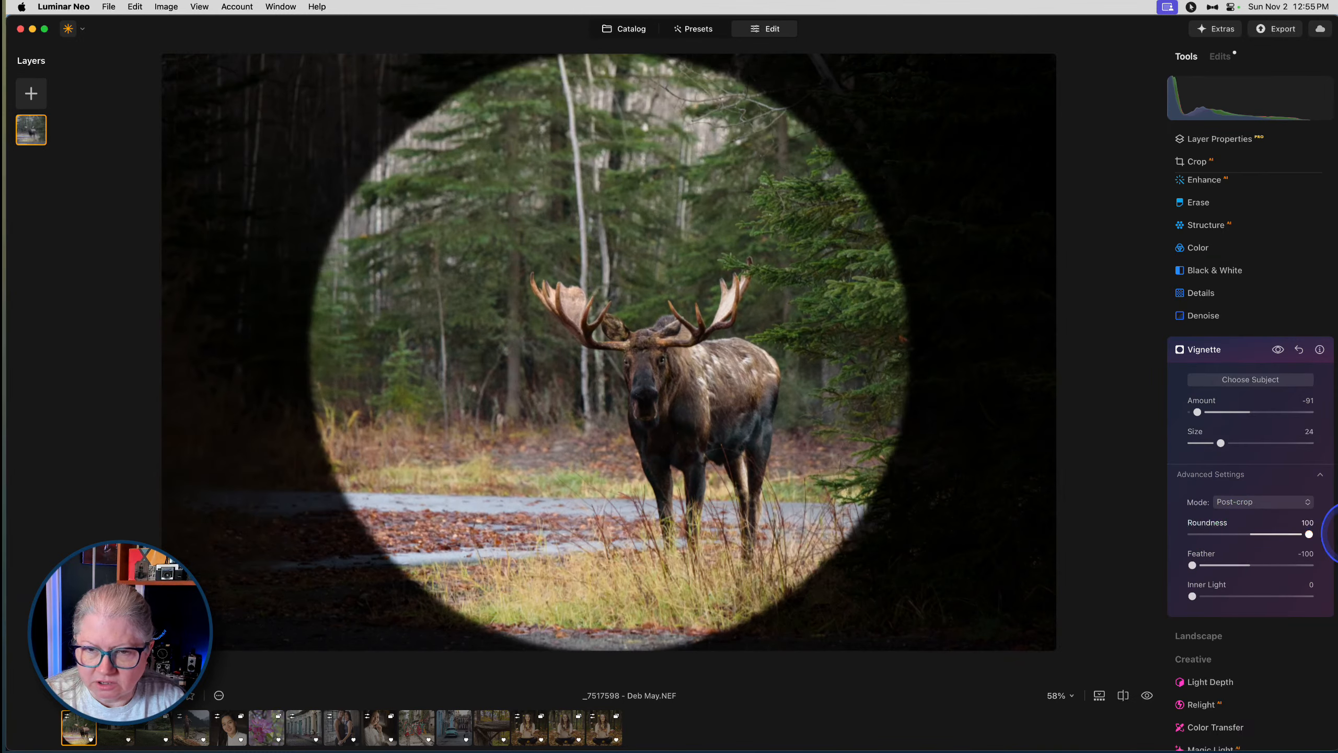
{"action": "left_click_drag", "start_coordinate": [1212, 443], "coordinate": [1206, 444]}
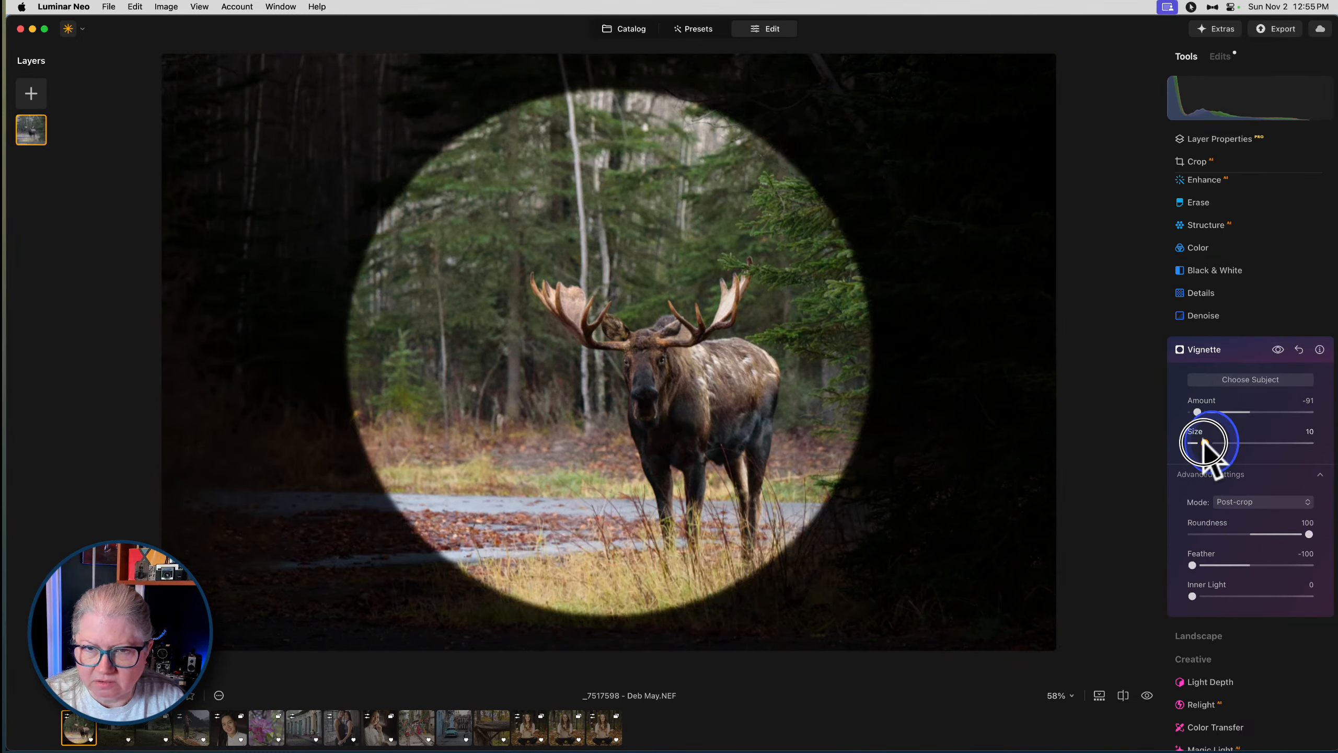
{"action": "left_click_drag", "start_coordinate": [1307, 534], "coordinate": [1287, 534]}
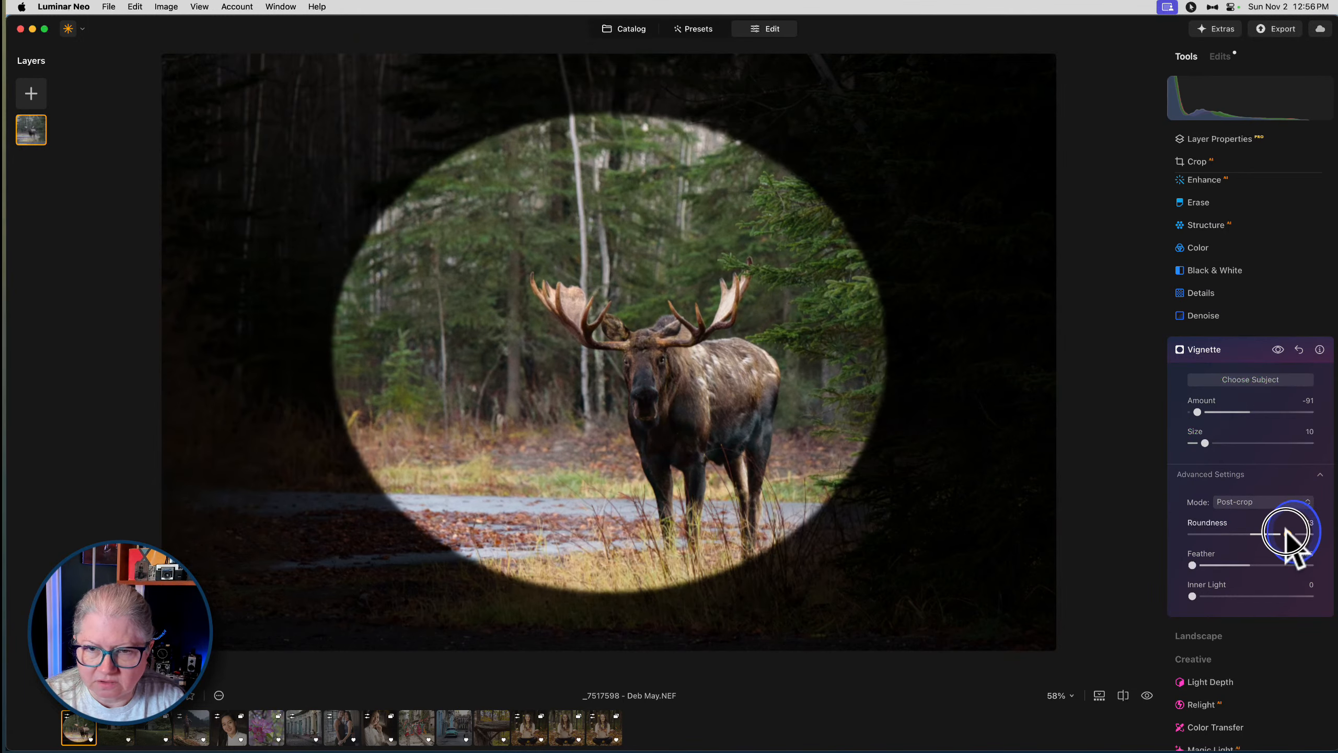
Shift the vignette's center onto the upper part of the moose's back and set its size to 16
{"action": "left_click_drag", "start_coordinate": [703, 403], "coordinate": [738, 352]}
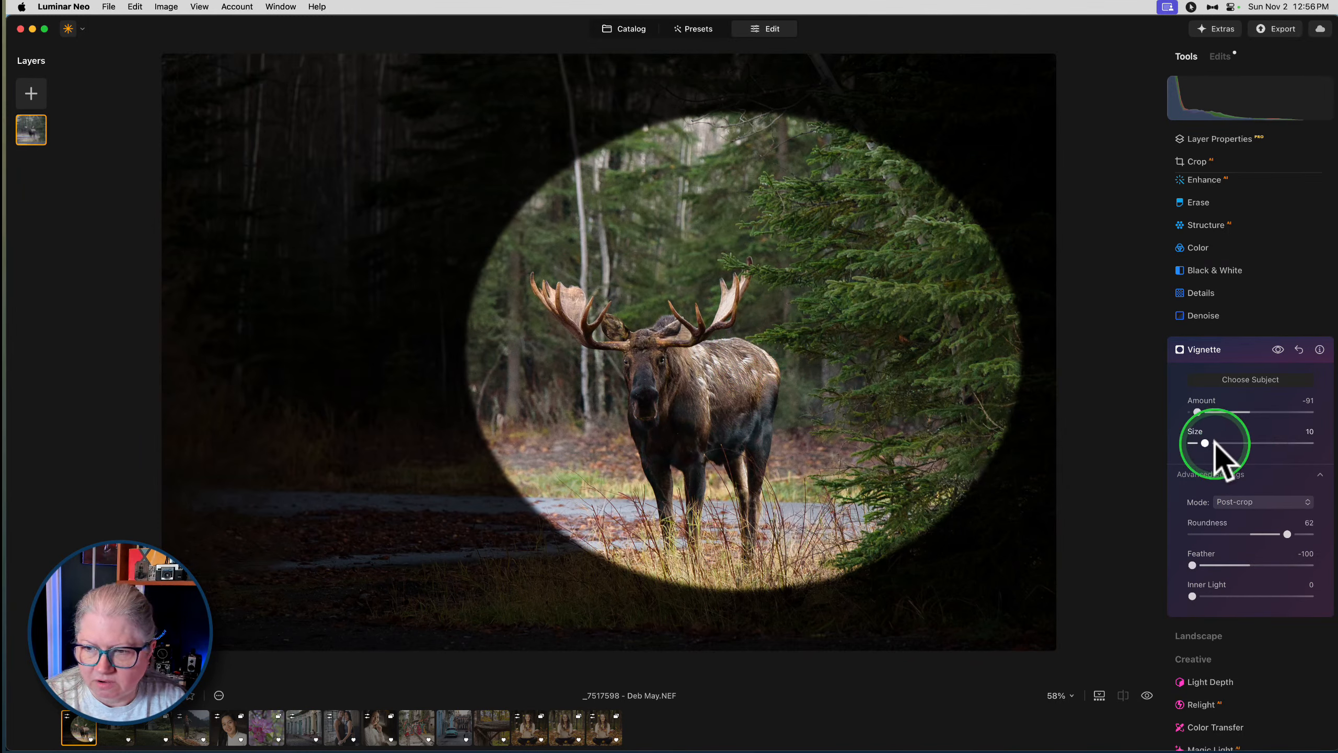
{"action": "left_click_drag", "start_coordinate": [1214, 442], "coordinate": [1213, 443]}
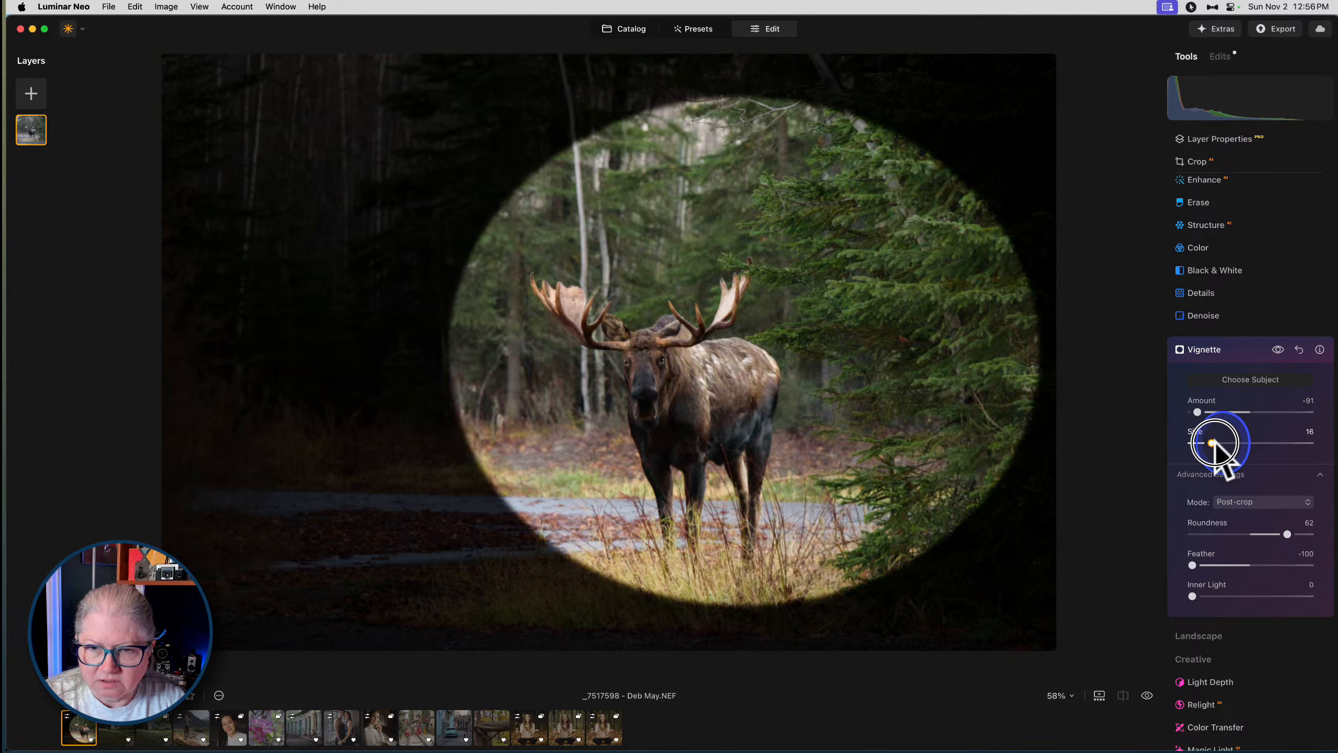
{"action": "left_click_drag", "start_coordinate": [744, 371], "coordinate": [739, 336]}
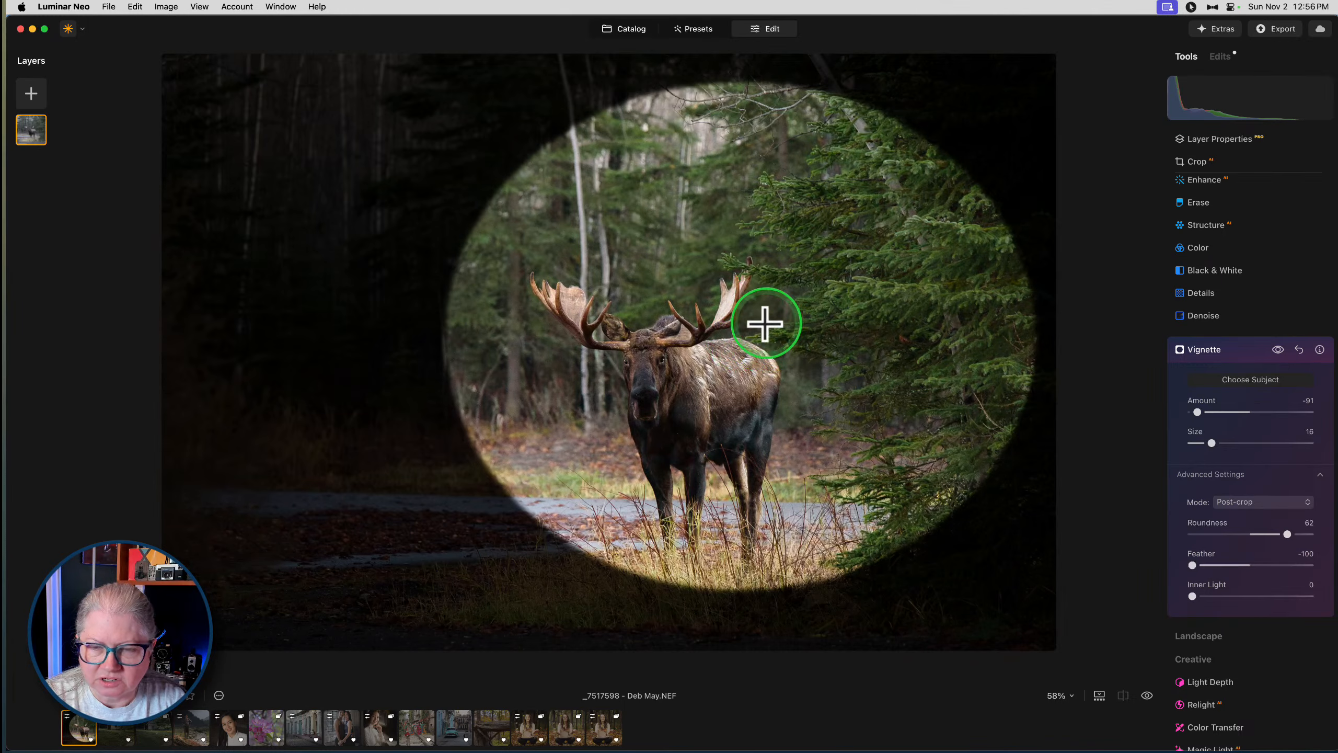
{"action": "left_click_drag", "start_coordinate": [761, 323], "coordinate": [743, 344]}
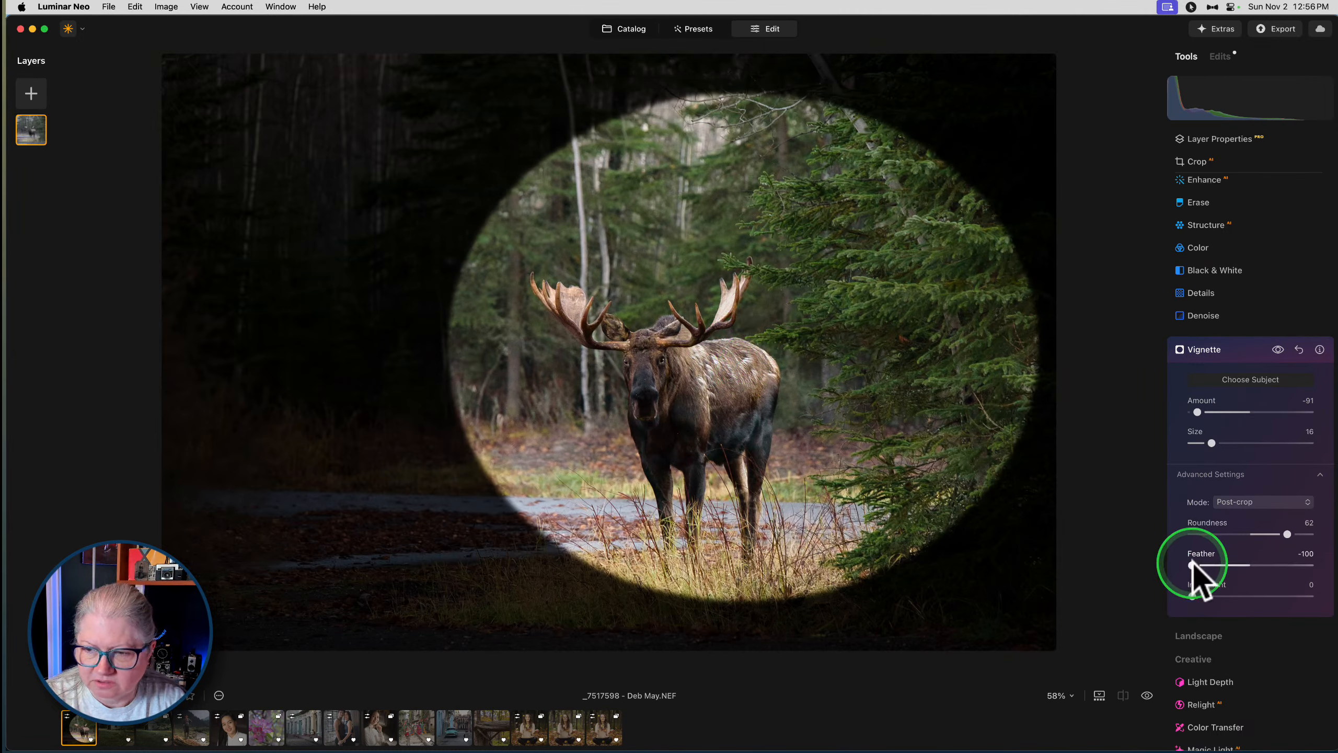
Soften the vignette with feather 78 and amount -60, compare it on and off, and close the tool
{"action": "left_click_drag", "start_coordinate": [1192, 565], "coordinate": [1296, 565]}
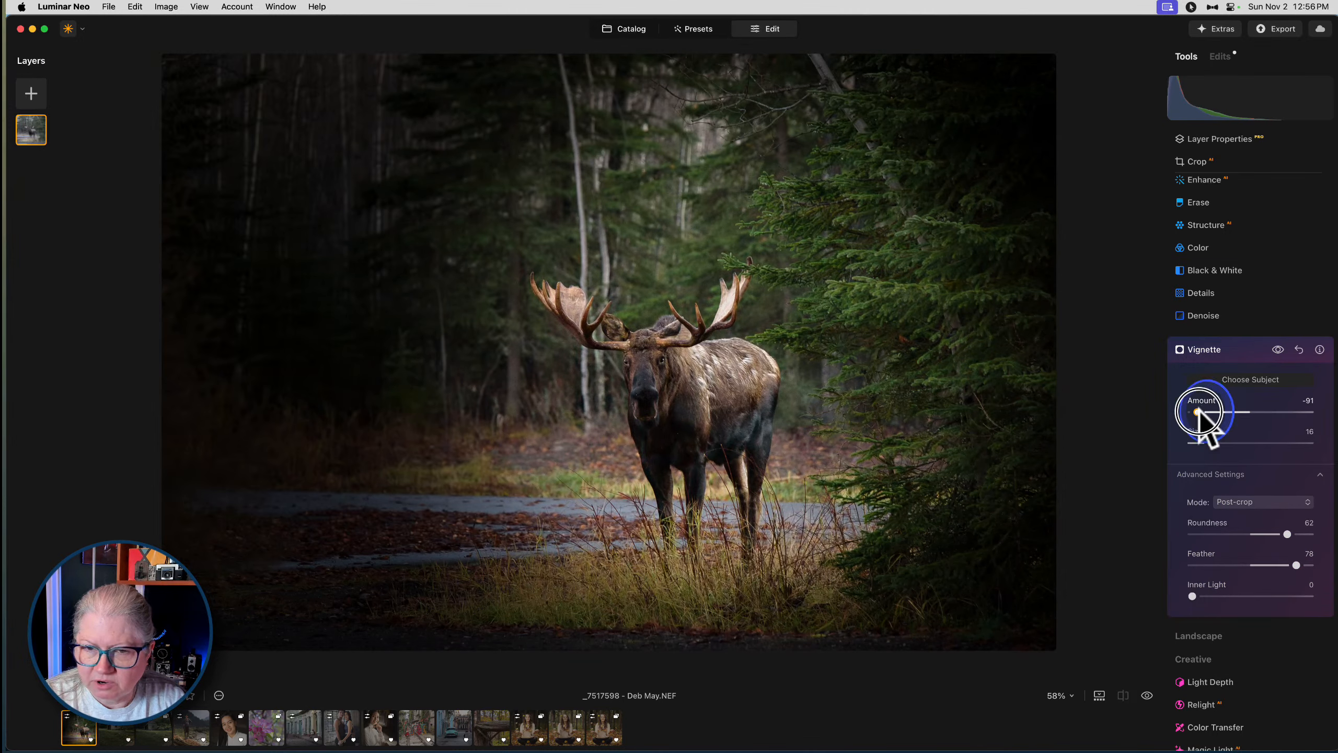
{"action": "mouse_move", "coordinate": [1198, 412]}
{"action": "left_mouse_down"}
{"action": "mouse_move", "coordinate": [1235, 413]}
{"action": "mouse_move", "coordinate": [1218, 412]}
{"action": "left_mouse_up"}
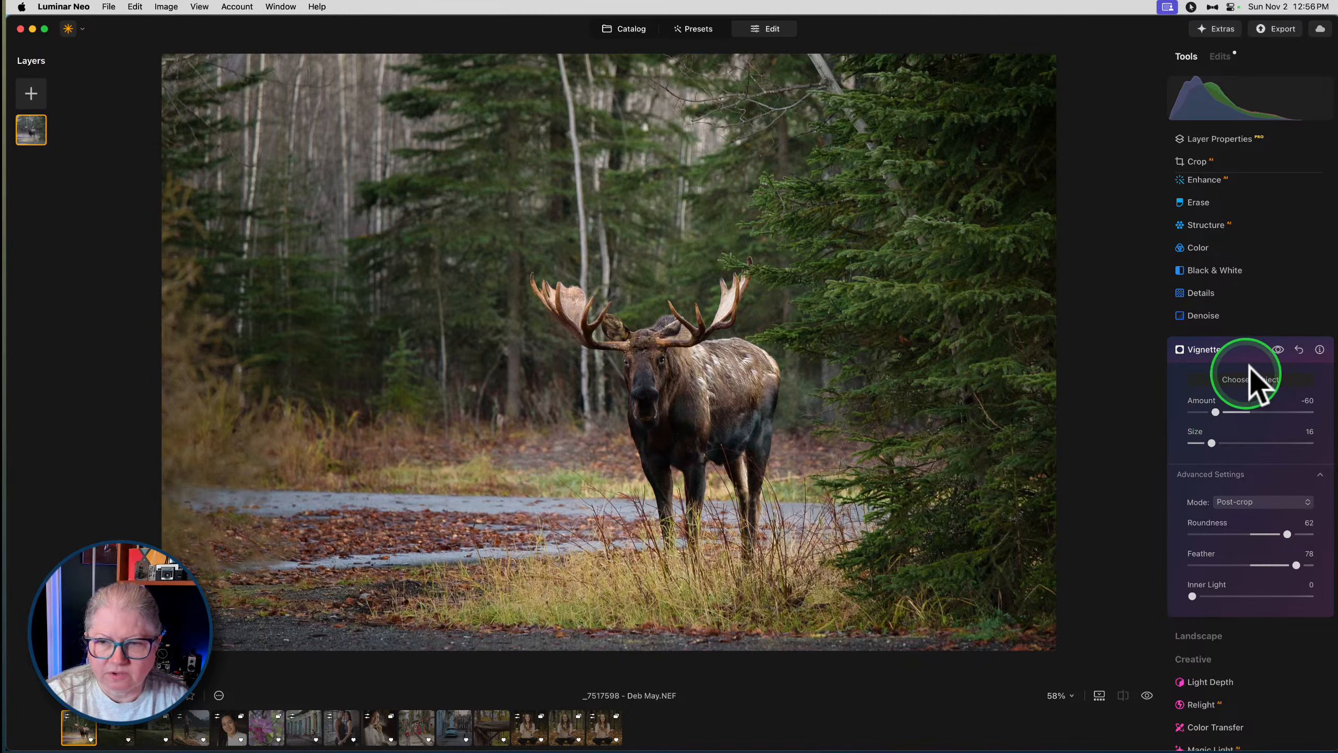
{"action": "left_click", "coordinate": [1278, 350]}
{"action": "left_click", "coordinate": [1278, 350]}
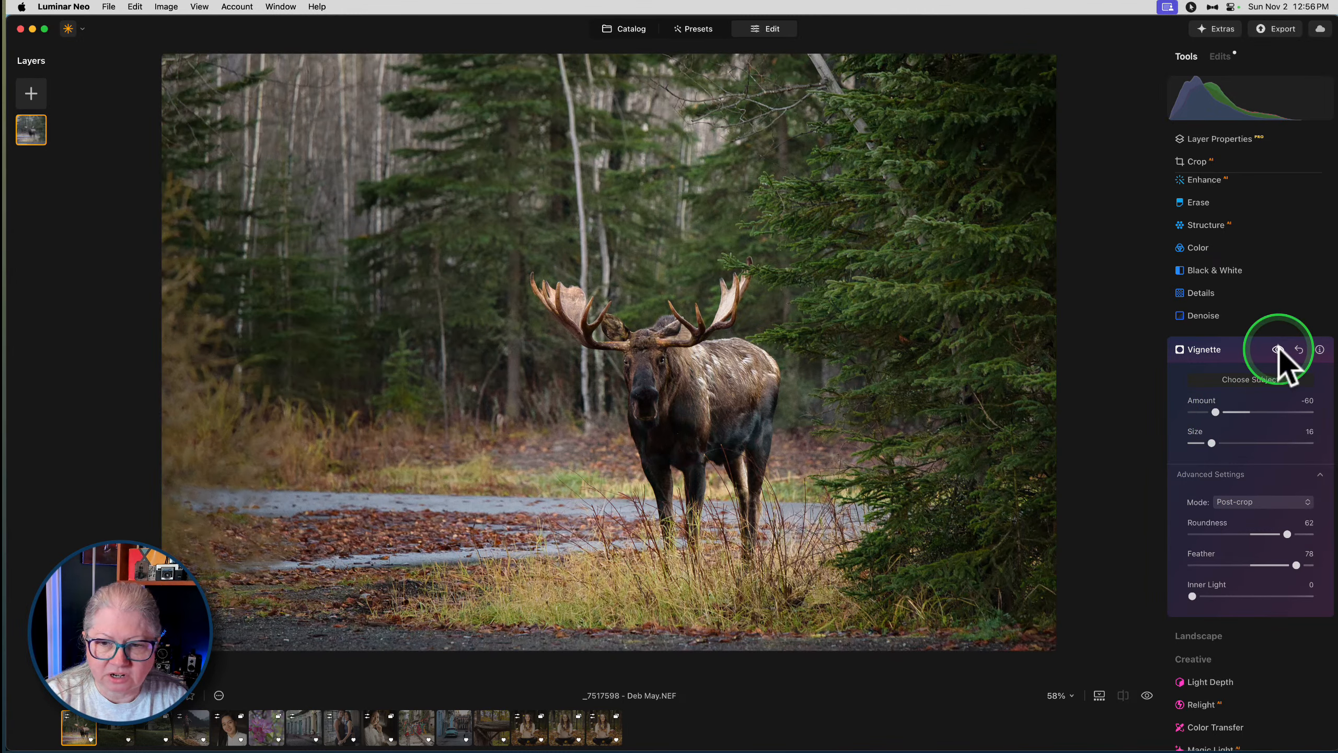
{"action": "left_click", "coordinate": [1277, 350]}
{"action": "left_click", "coordinate": [1277, 350]}
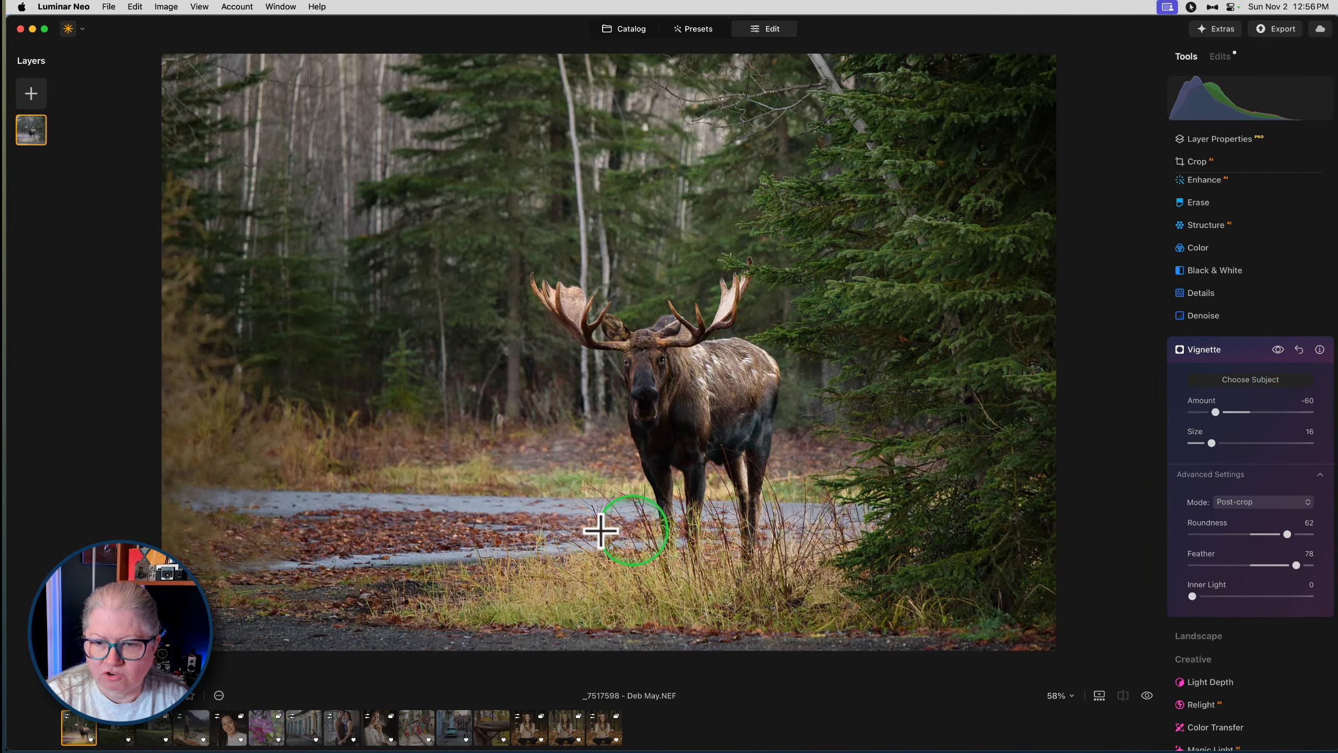
{"action": "left_click", "coordinate": [1241, 354]}
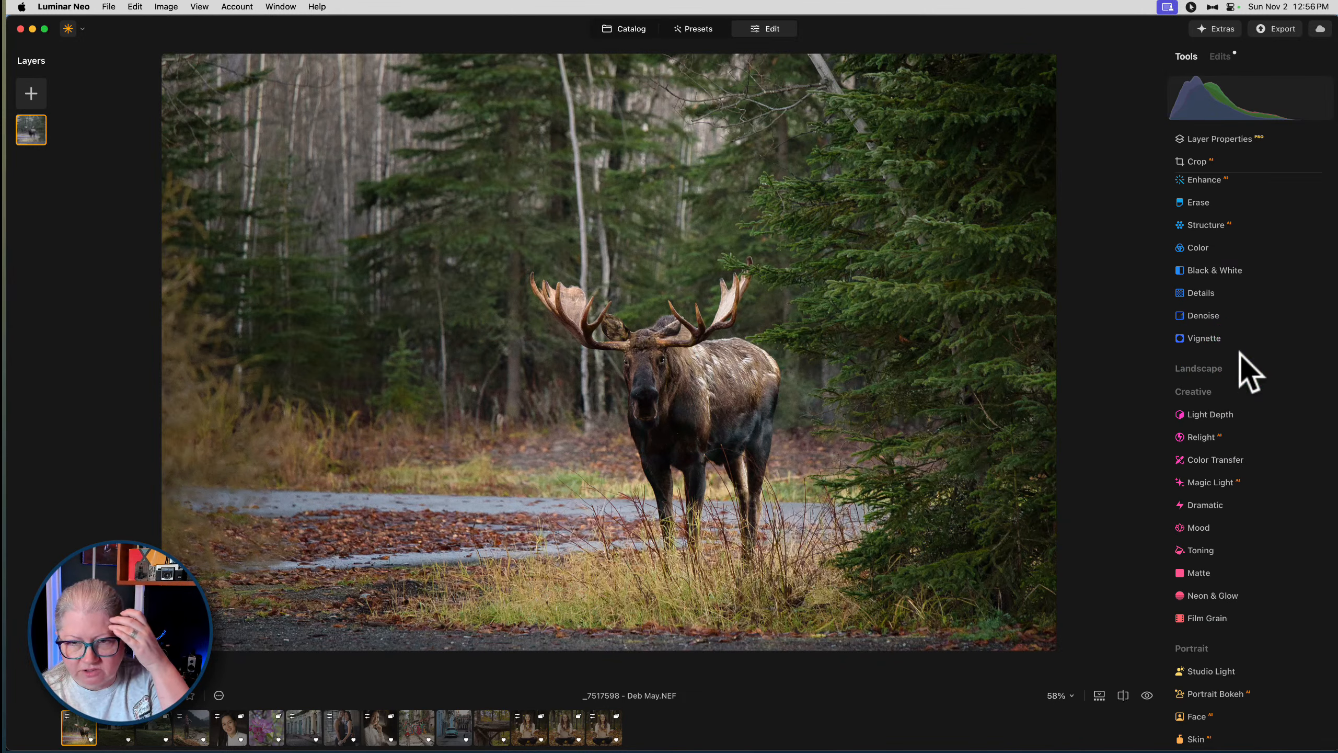
Adjust HSL luminance in the Color tool to Yellow -26, Green 26 and Orange -9, comparing the effect on and off
{"action": "scroll", "coordinate": [1249, 372], "scroll_direction": "up", "scroll_amount": 3}
{"action": "left_click", "coordinate": [1210, 334]}
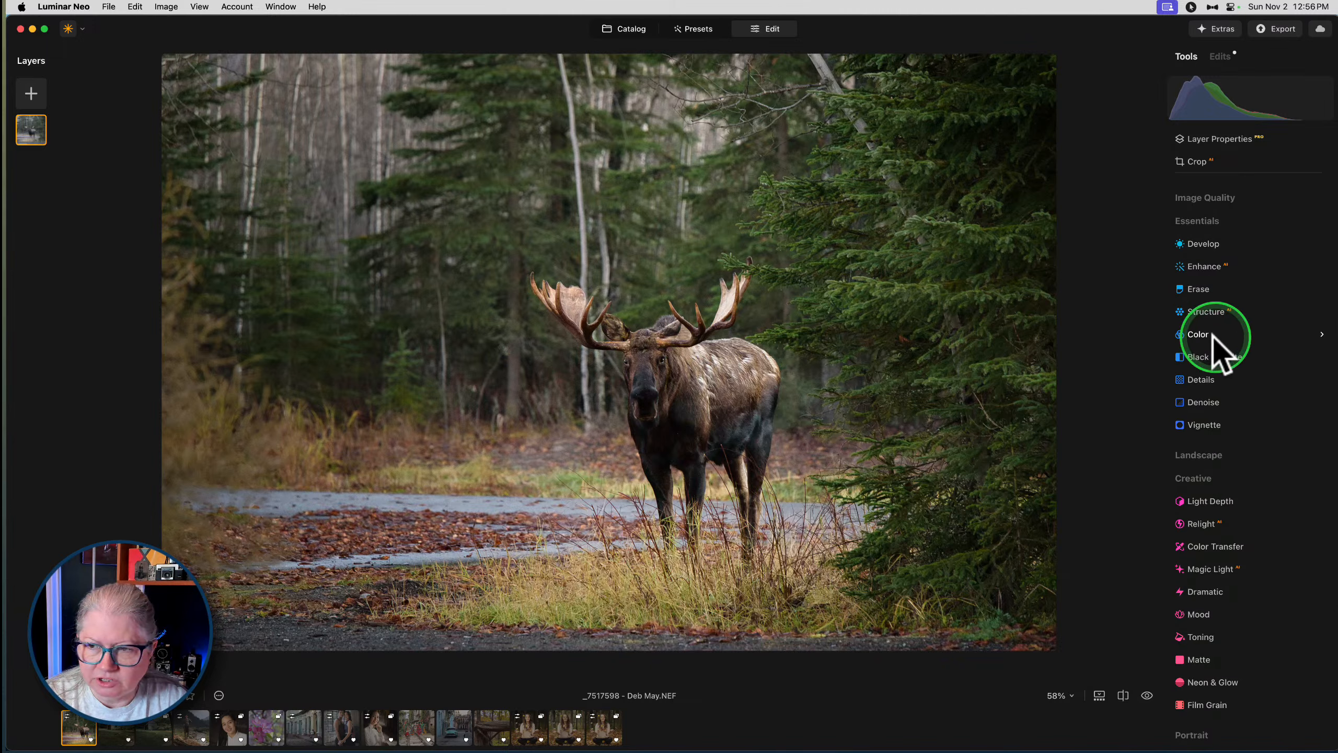
{"action": "left_click", "coordinate": [1206, 348]}
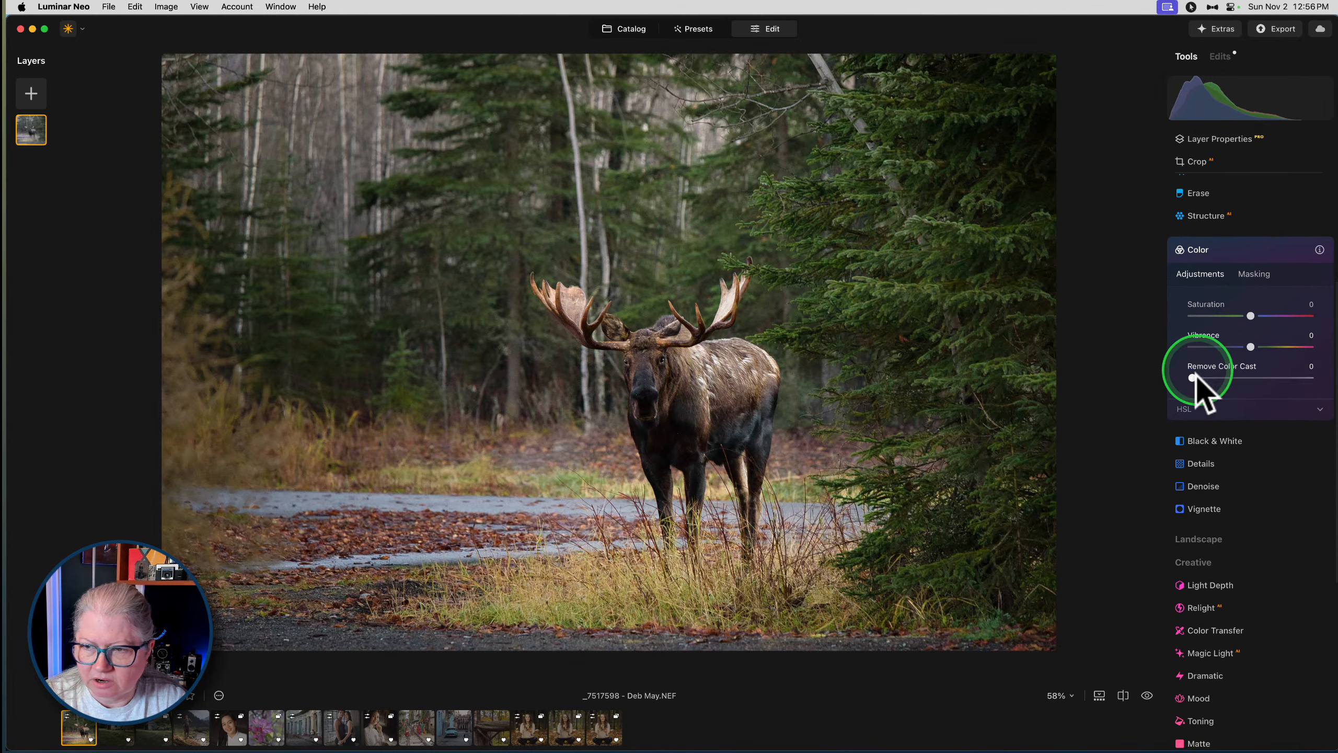
{"action": "left_click", "coordinate": [1194, 414]}
{"action": "left_click", "coordinate": [1223, 414]}
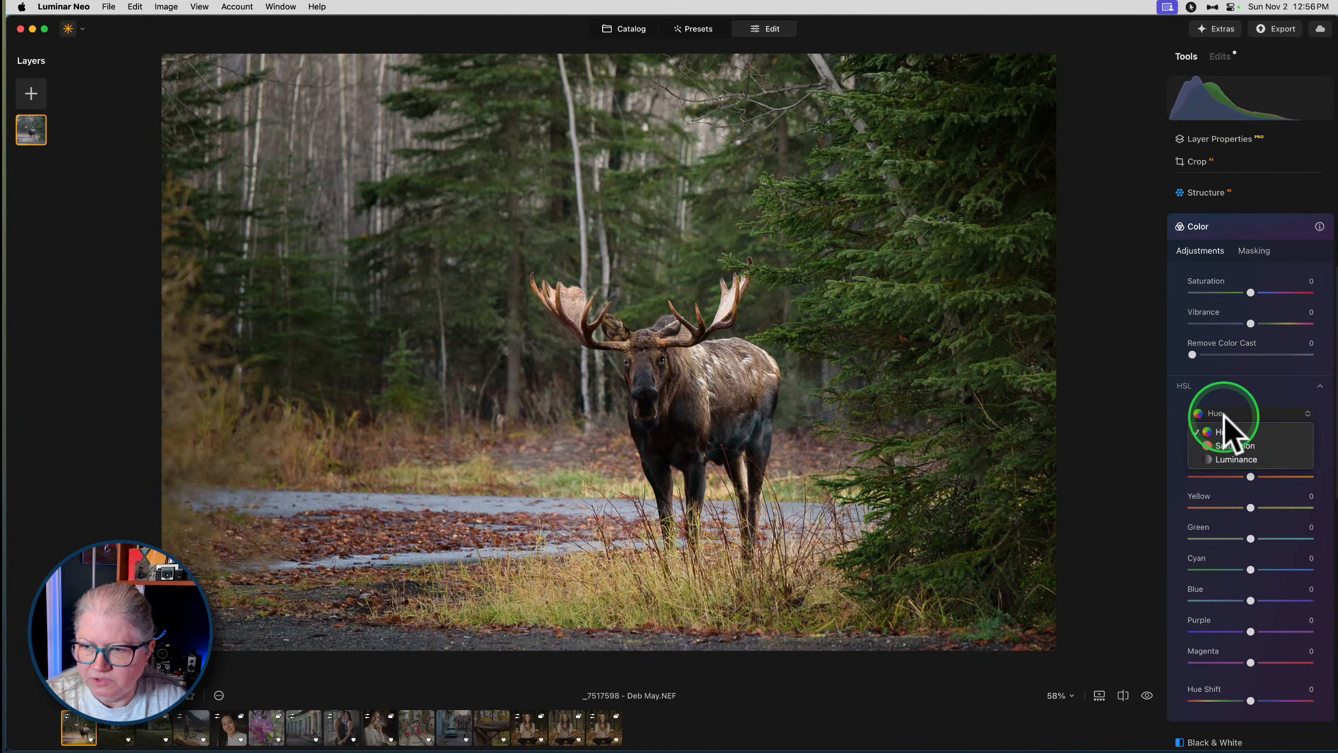
{"action": "left_click", "coordinate": [1227, 459]}
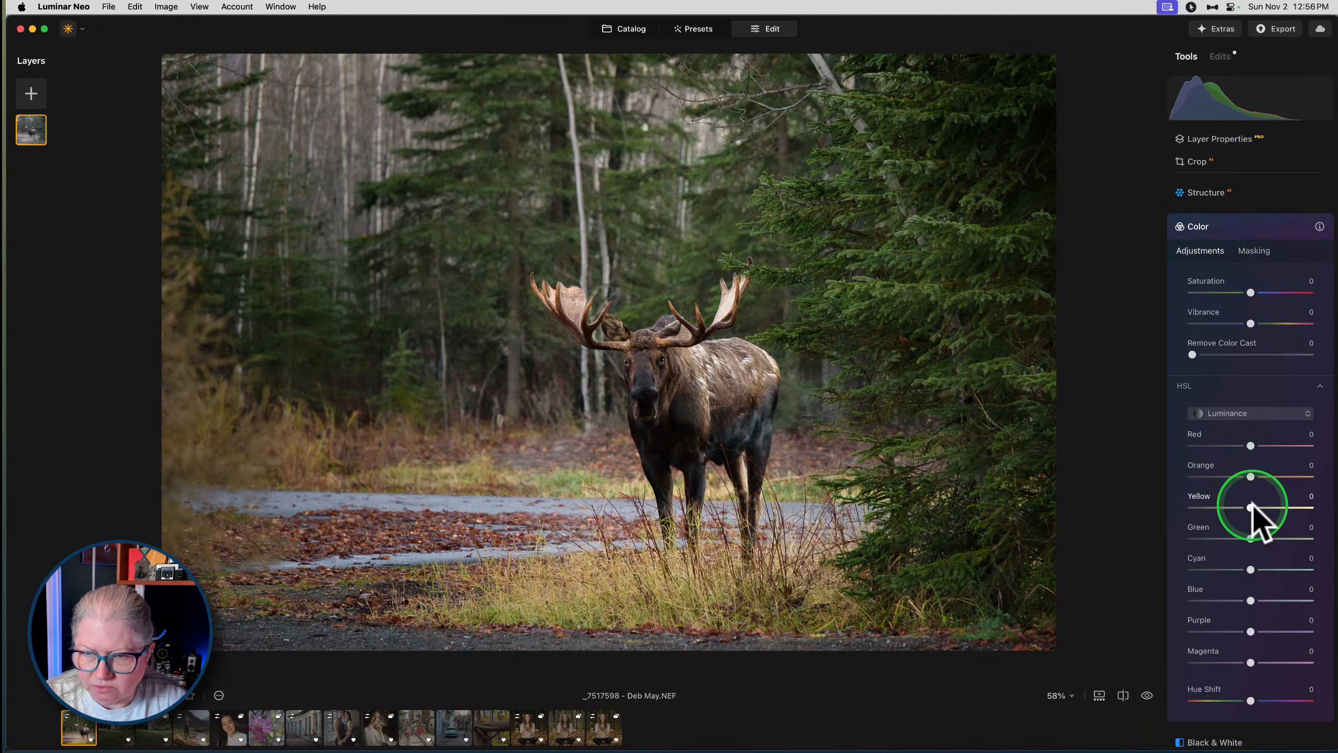
{"action": "mouse_move", "coordinate": [1252, 507]}
{"action": "left_mouse_down"}
{"action": "mouse_move", "coordinate": [1213, 514]}
{"action": "mouse_move", "coordinate": [1306, 505]}
{"action": "mouse_move", "coordinate": [1238, 508]}
{"action": "mouse_move", "coordinate": [1248, 510]}
{"action": "mouse_move", "coordinate": [1234, 537]}
{"action": "mouse_move", "coordinate": [1308, 539]}
{"action": "mouse_move", "coordinate": [1254, 544]}
{"action": "mouse_move", "coordinate": [1267, 538]}
{"action": "mouse_move", "coordinate": [1236, 507]}
{"action": "left_mouse_up"}
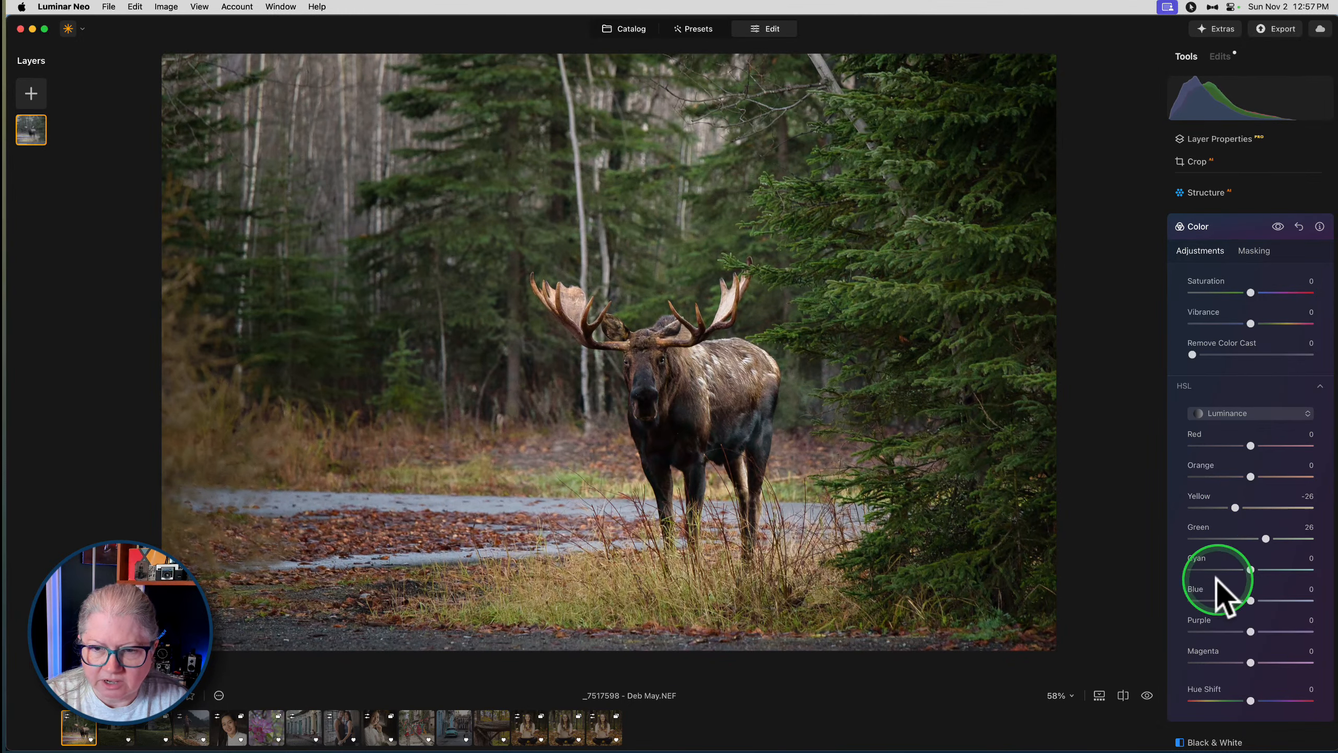
{"action": "left_click", "coordinate": [1278, 226]}
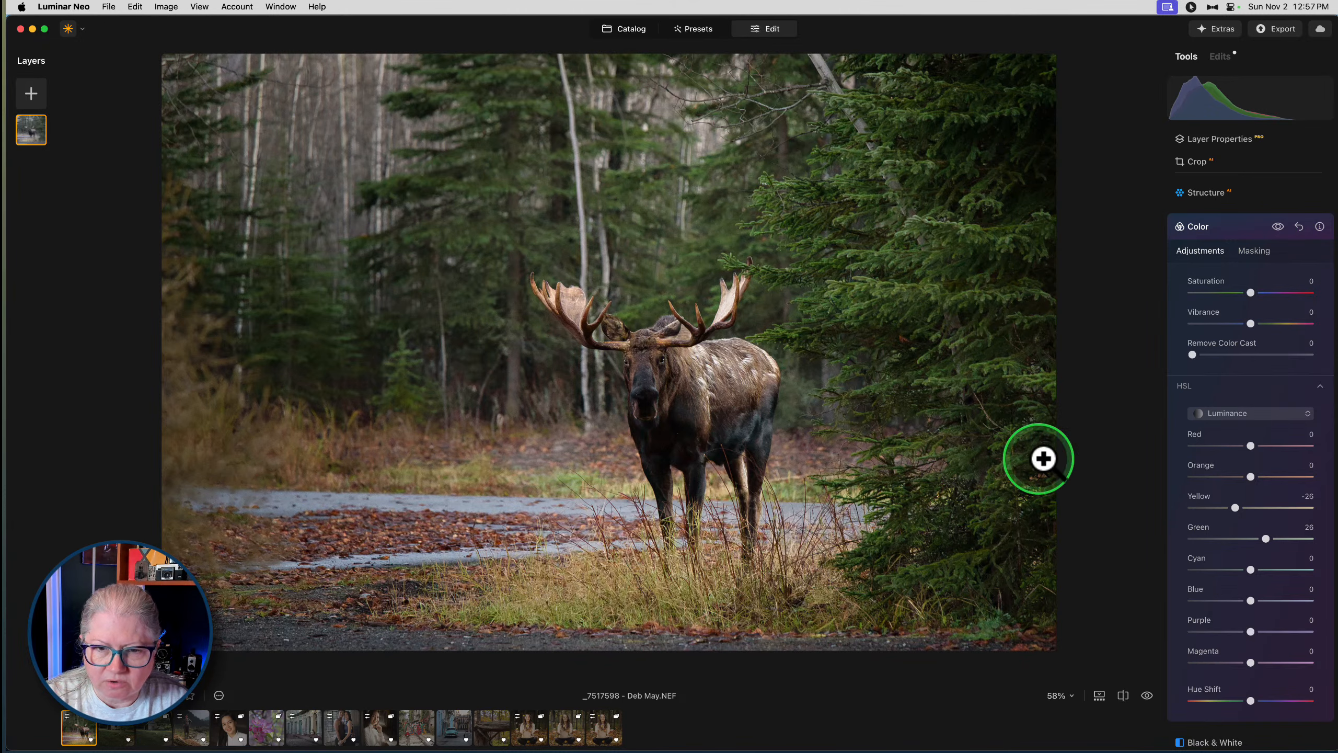
{"action": "mouse_move", "coordinate": [1251, 476]}
{"action": "left_mouse_down"}
{"action": "mouse_move", "coordinate": [1279, 477]}
{"action": "mouse_move", "coordinate": [1209, 474]}
{"action": "mouse_move", "coordinate": [1288, 477]}
{"action": "mouse_move", "coordinate": [1112, 469]}
{"action": "mouse_move", "coordinate": [1323, 472]}
{"action": "mouse_move", "coordinate": [1121, 466]}
{"action": "mouse_move", "coordinate": [1302, 473]}
{"action": "mouse_move", "coordinate": [1209, 472]}
{"action": "mouse_move", "coordinate": [1257, 472]}
{"action": "mouse_move", "coordinate": [1246, 472]}
{"action": "left_mouse_up"}
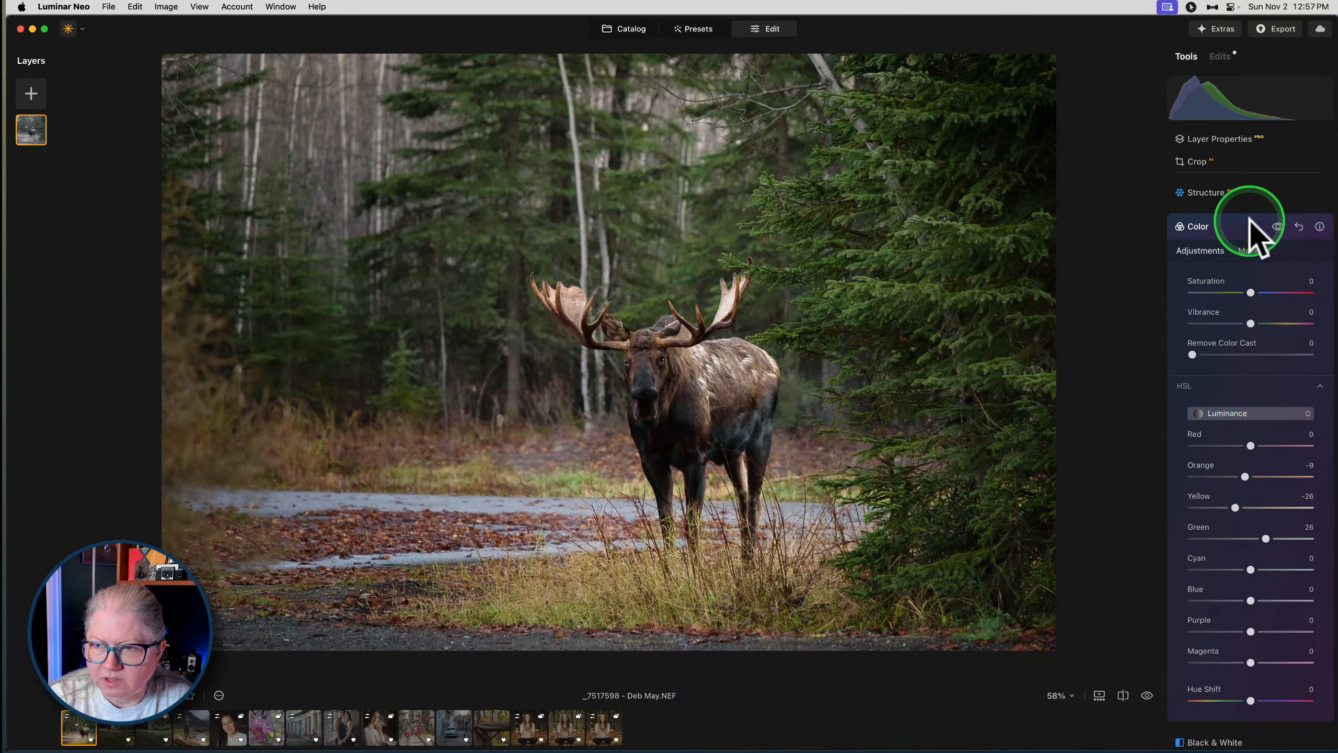
Restrict the Color adjustment to the background by pasting the moose mask and inverting it, and compare the effect on and off
{"action": "left_click", "coordinate": [1243, 253]}
{"action": "left_click", "coordinate": [1217, 438]}
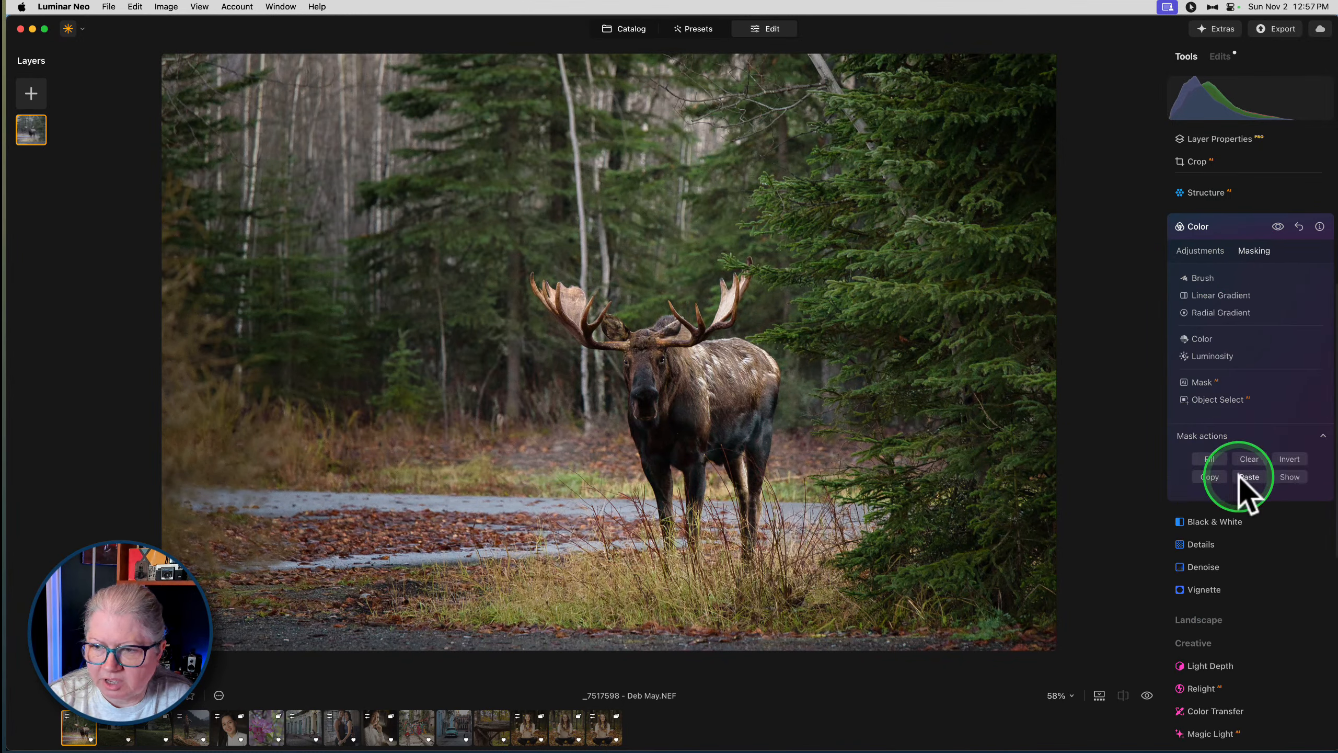
{"action": "left_click", "coordinate": [1290, 477]}
{"action": "left_click", "coordinate": [1289, 458]}
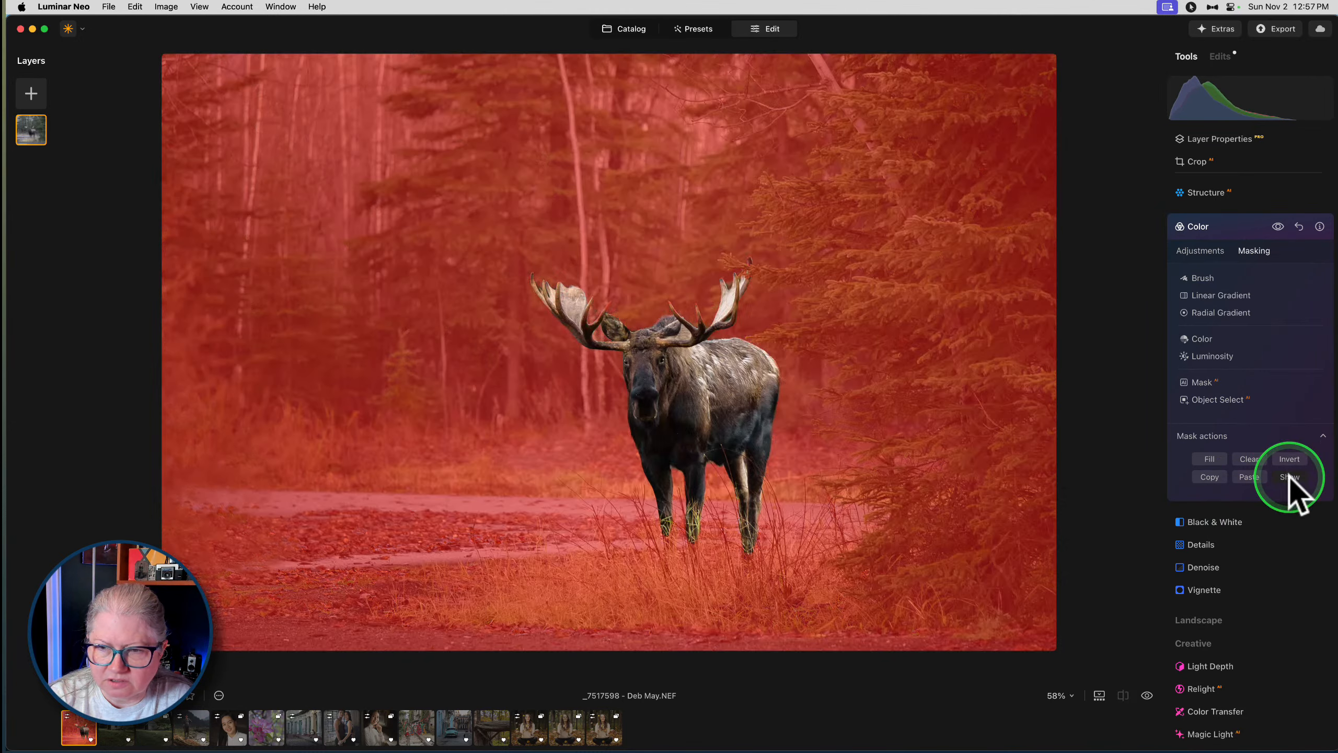
{"action": "left_click", "coordinate": [1289, 476]}
{"action": "left_click", "coordinate": [1202, 252]}
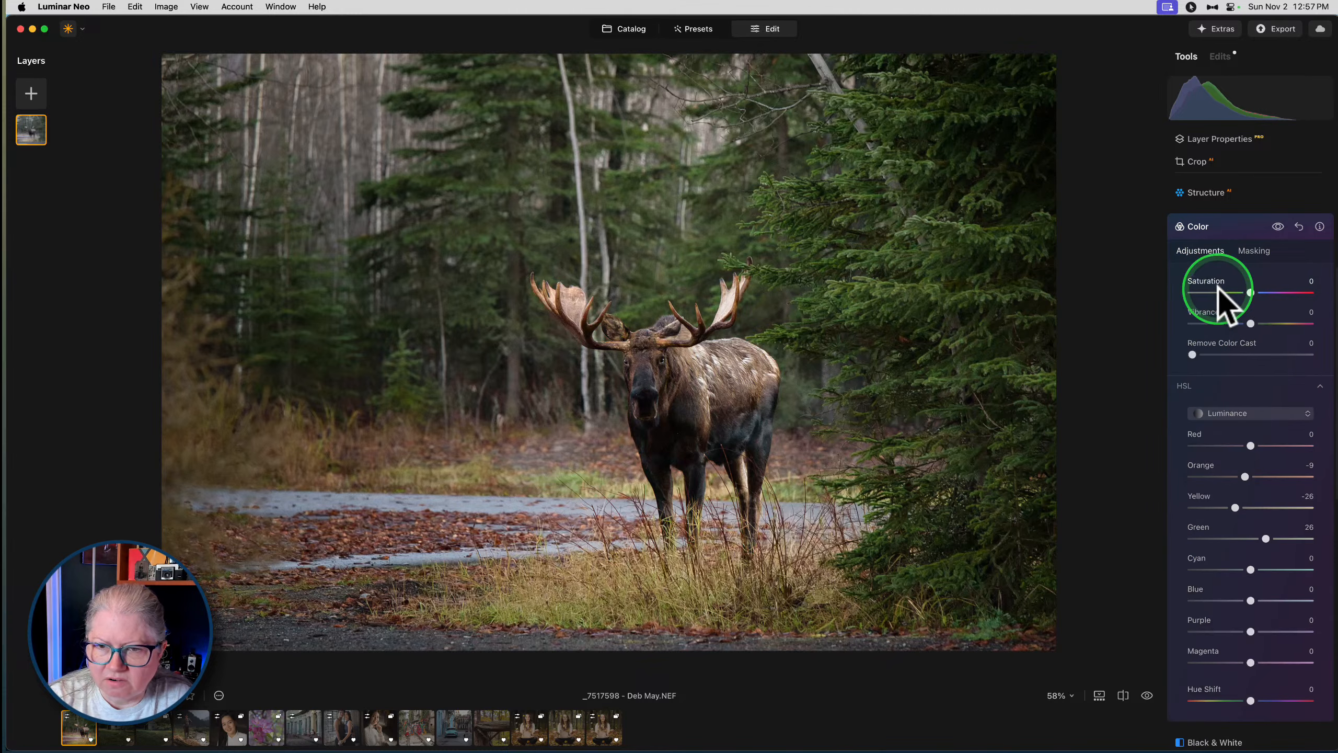
{"action": "left_click", "coordinate": [1278, 228]}
{"action": "left_click", "coordinate": [1278, 228]}
{"action": "left_click", "coordinate": [1278, 227]}
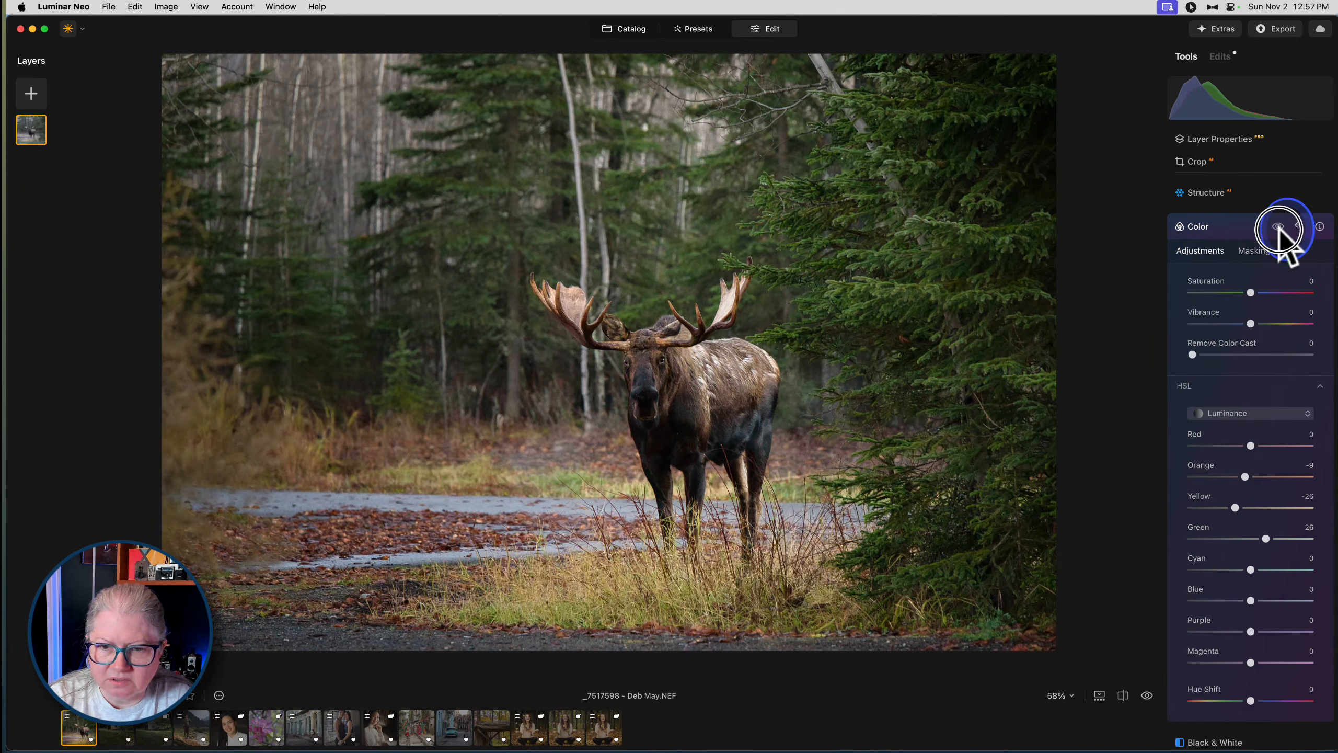
{"action": "left_click", "coordinate": [1278, 228]}
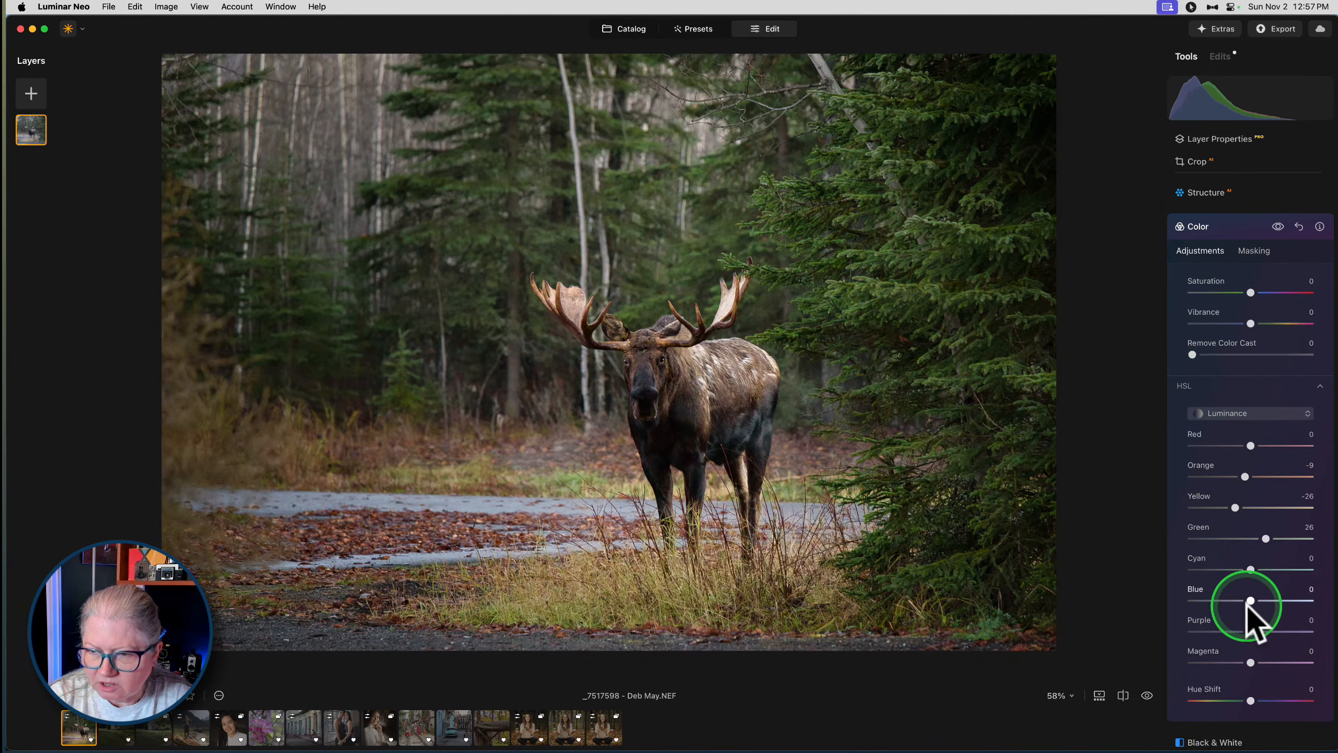
Darken the background's HSL luminance to Cyan -20, Blue -26, Purple -36 and Magenta -19, and close the Color tool
{"action": "left_click_drag", "start_coordinate": [1250, 601], "coordinate": [1238, 568]}
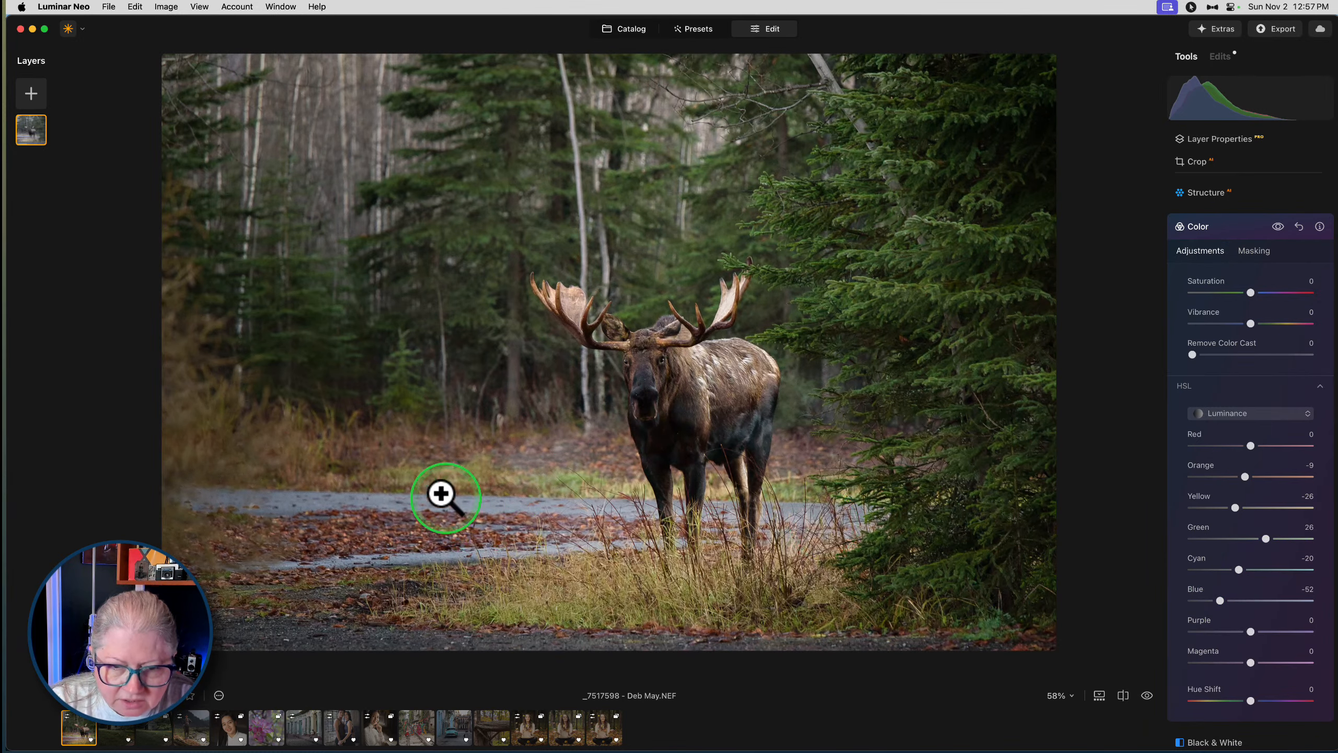
{"action": "mouse_move", "coordinate": [1221, 603]}
{"action": "left_mouse_down"}
{"action": "mouse_move", "coordinate": [1189, 607]}
{"action": "mouse_move", "coordinate": [1213, 599]}
{"action": "left_mouse_up"}
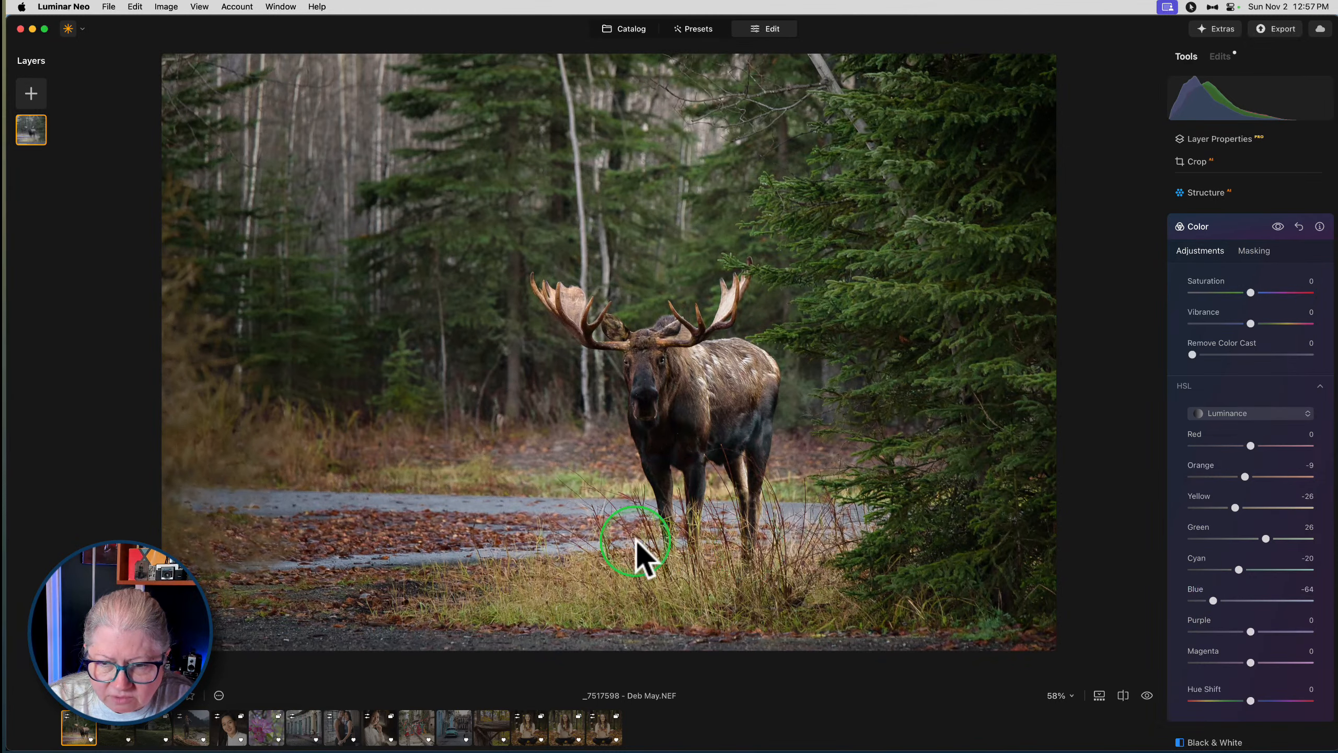
{"action": "left_click_drag", "start_coordinate": [1213, 600], "coordinate": [1228, 630]}
{"action": "mouse_move", "coordinate": [1250, 661]}
{"action": "left_mouse_down"}
{"action": "mouse_move", "coordinate": [1222, 653]}
{"action": "mouse_move", "coordinate": [1238, 659]}
{"action": "left_mouse_up"}
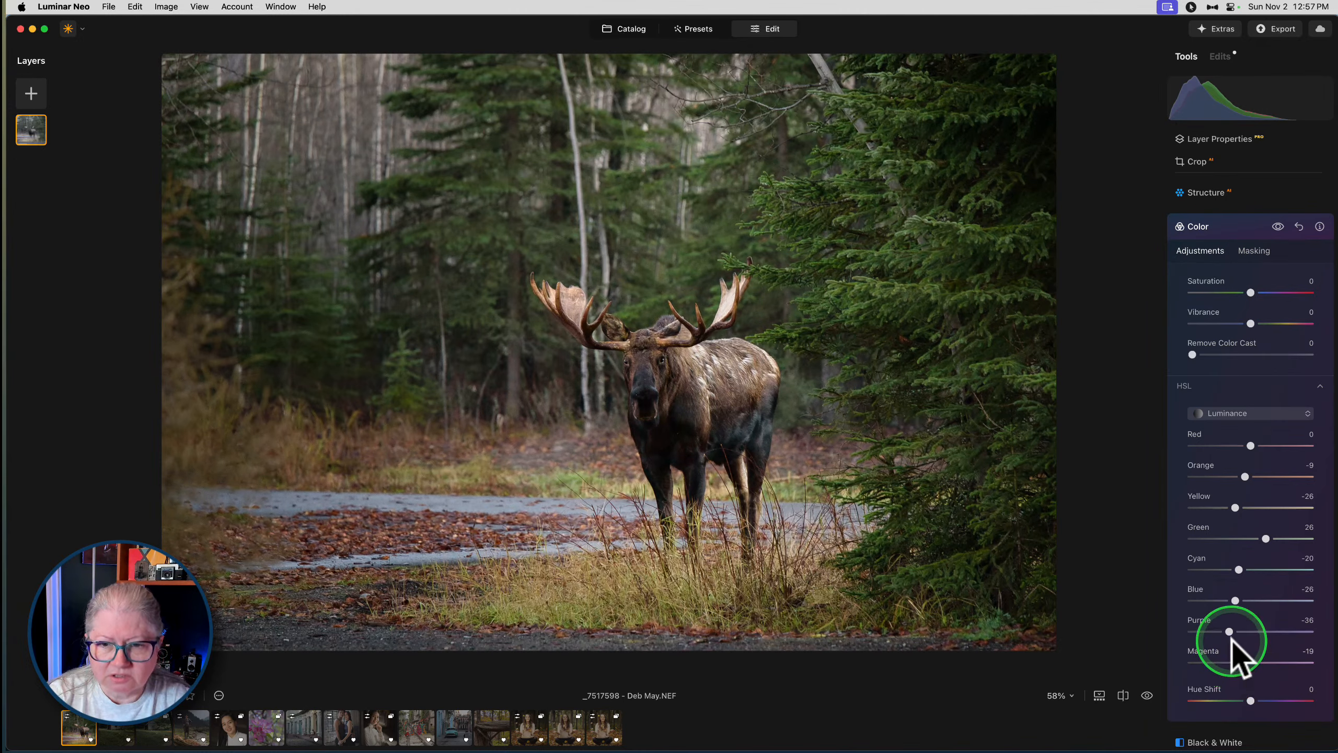
{"action": "left_click", "coordinate": [1229, 227]}
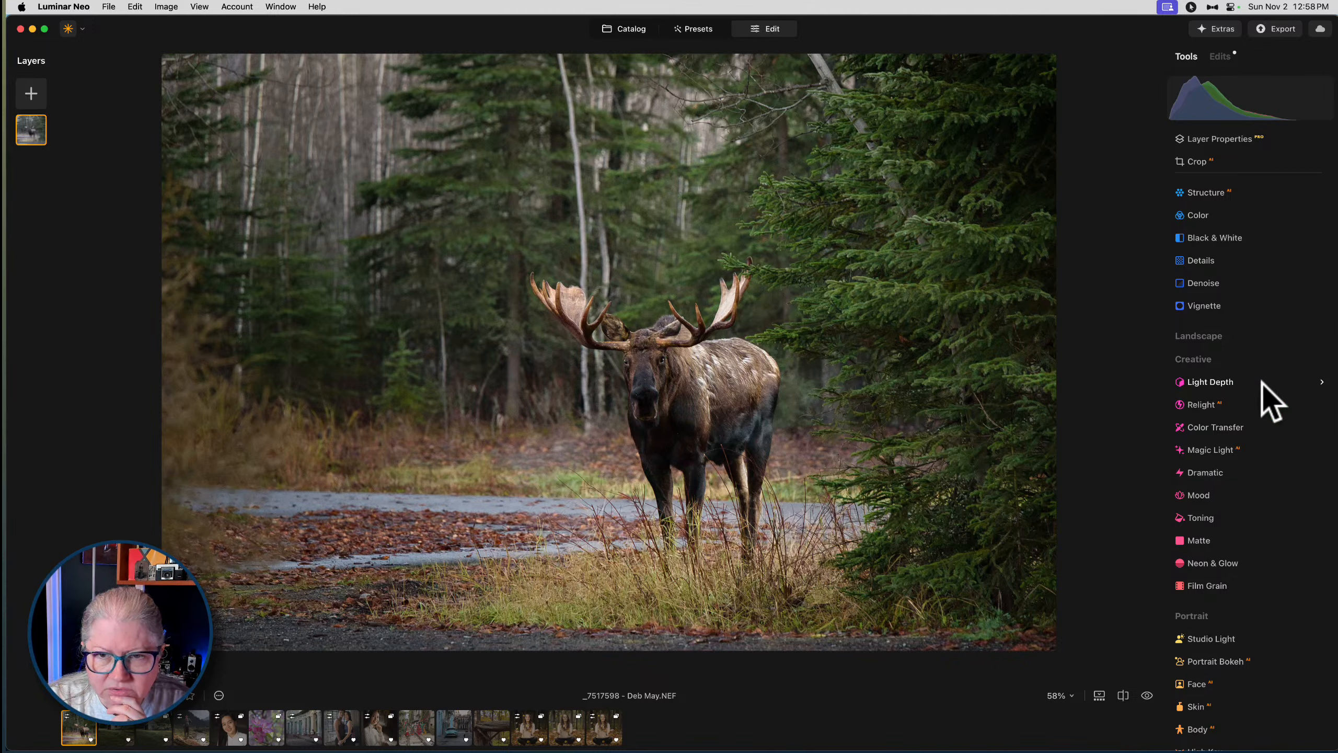
{"action": "scroll", "coordinate": [1263, 381], "scroll_direction": "down", "scroll_amount": 2}
{"action": "scroll", "coordinate": [1265, 390], "scroll_direction": "down", "scroll_amount": 3}
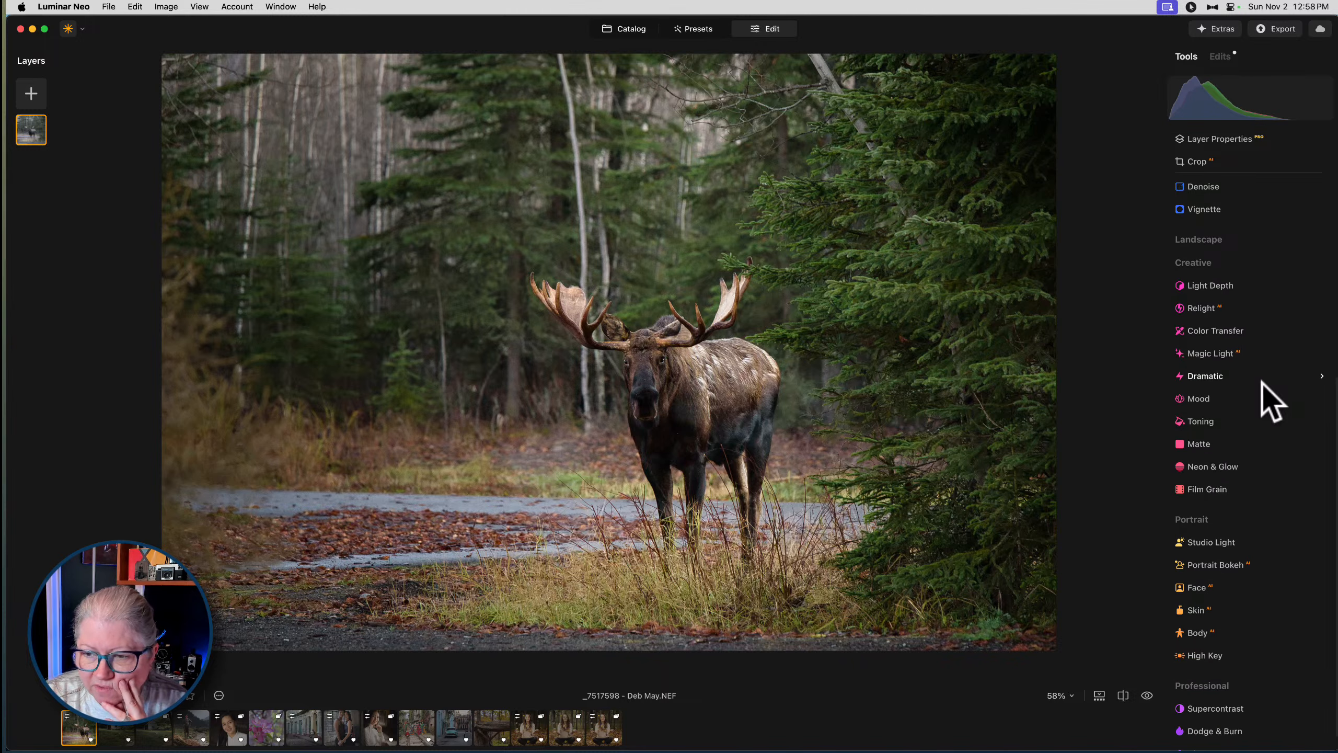
{"action": "left_click", "coordinate": [1199, 542]}
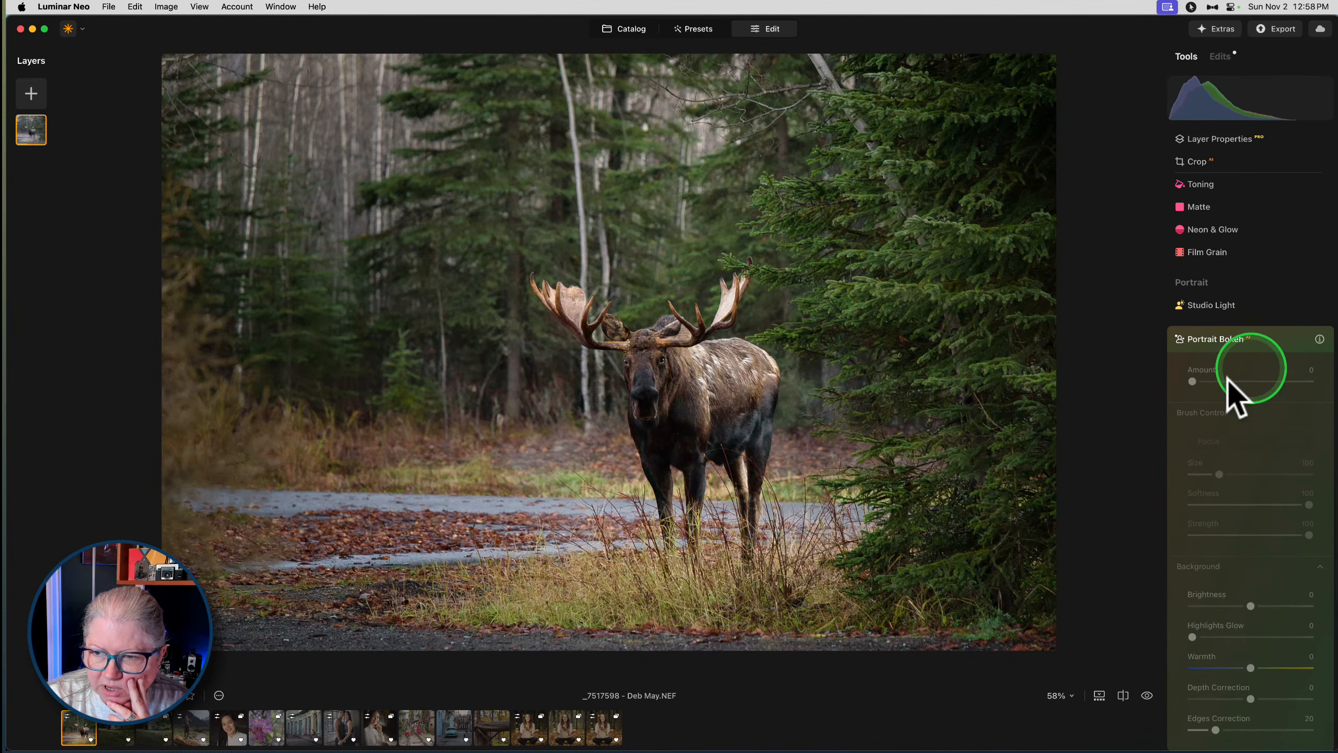
{"action": "left_click", "coordinate": [1264, 341]}
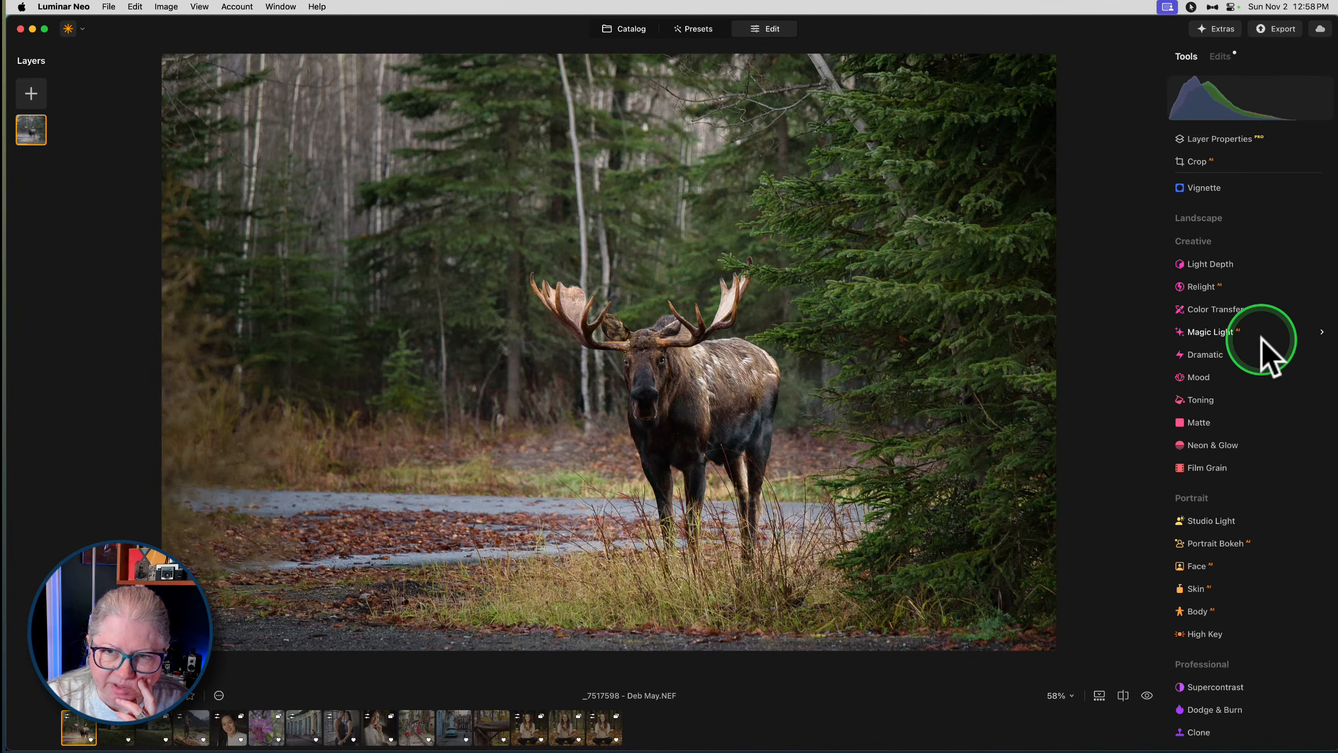
{"action": "scroll", "coordinate": [1263, 342], "scroll_direction": "up", "scroll_amount": 4}
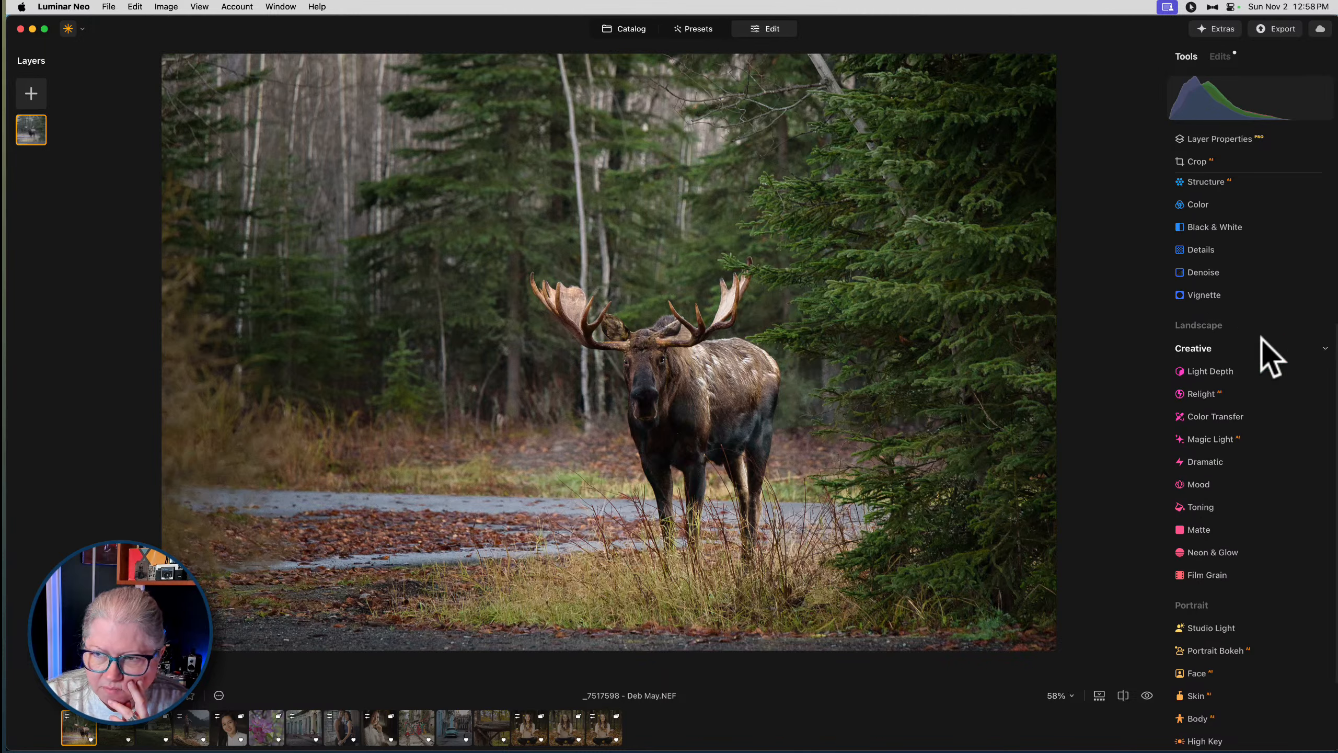
{"action": "scroll", "coordinate": [1269, 356], "scroll_direction": "down", "scroll_amount": 2}
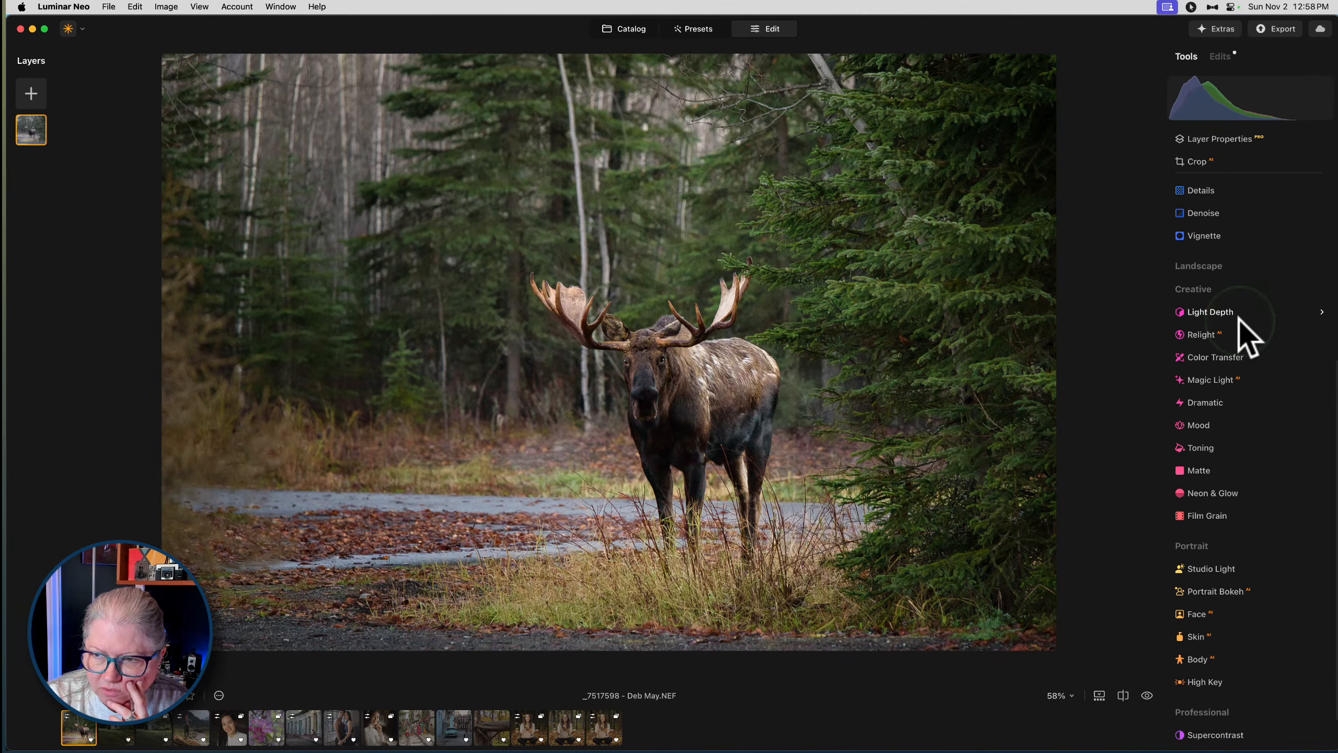
Apply Light Depth with Amount 65 and shift the depth point so the light falls on the moose
{"action": "left_click", "coordinate": [1219, 311]}
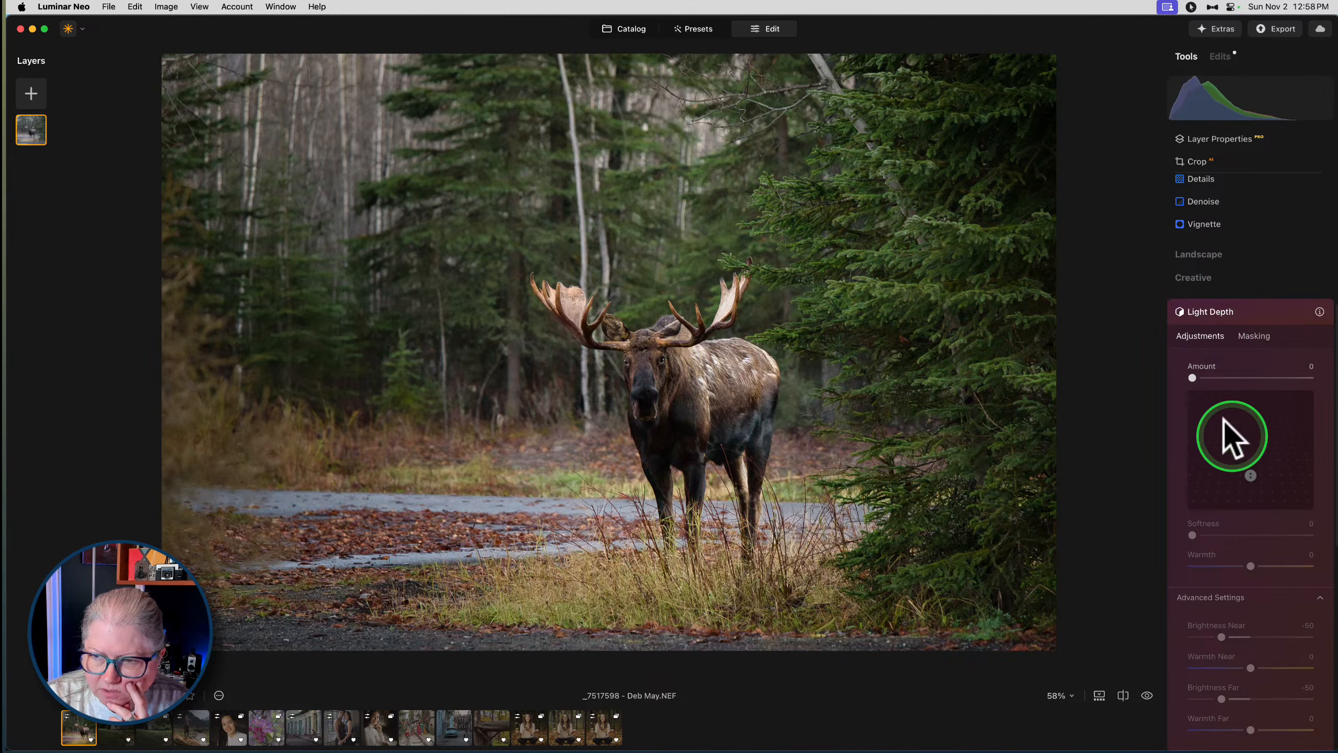
{"action": "left_click_drag", "start_coordinate": [1192, 378], "coordinate": [1268, 377]}
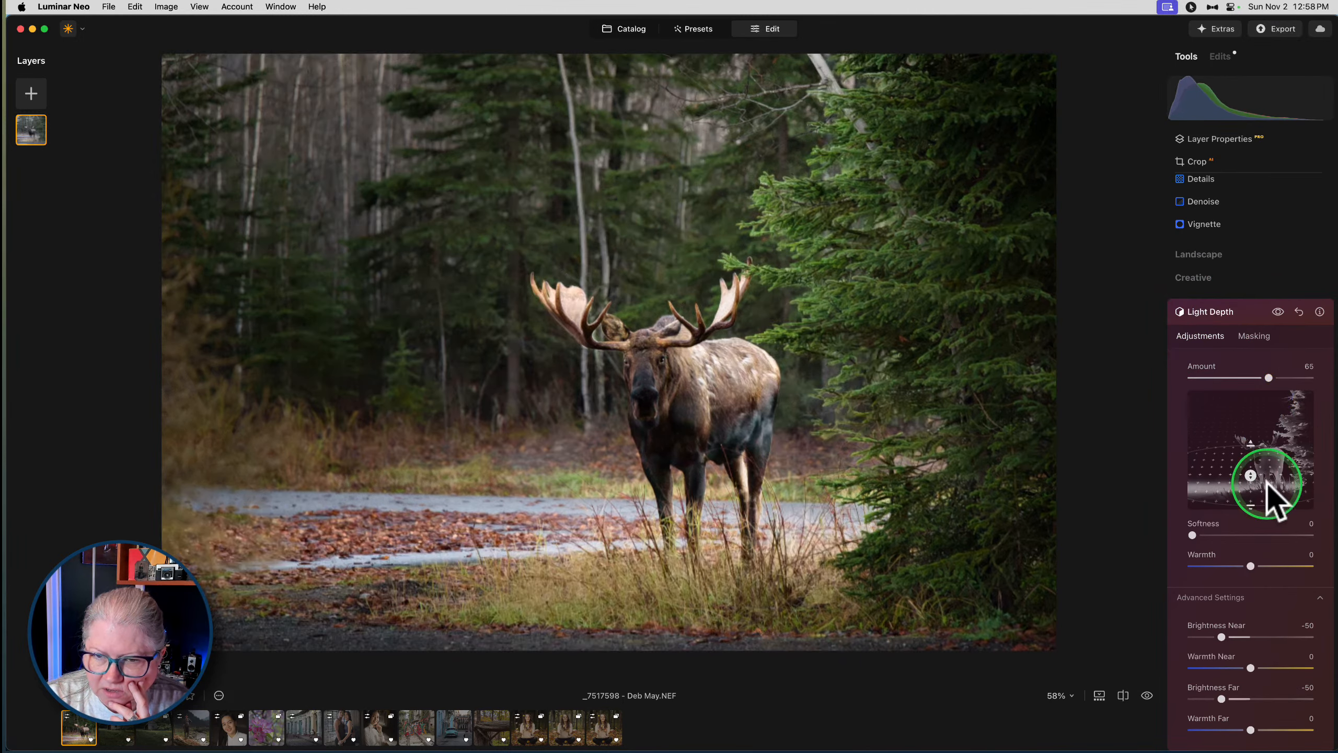
{"action": "left_click_drag", "start_coordinate": [1251, 472], "coordinate": [1254, 482]}
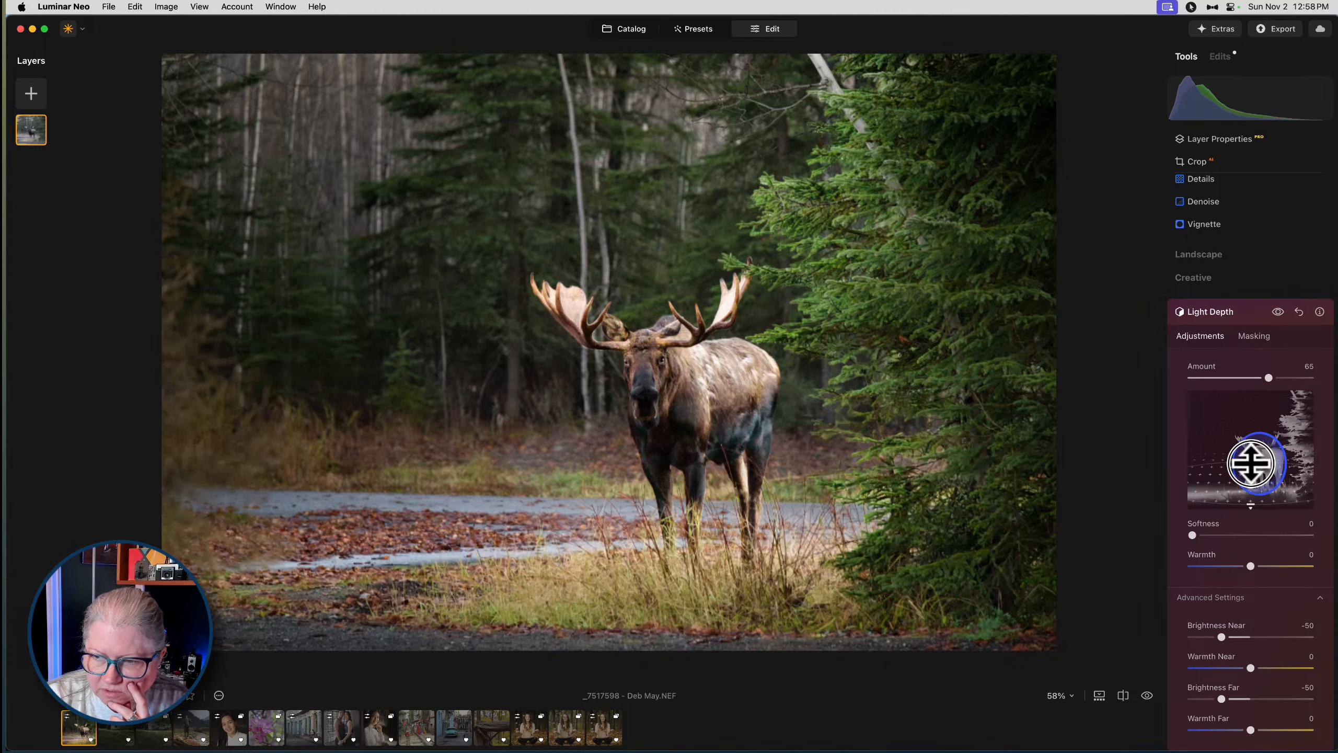
{"action": "left_click_drag", "start_coordinate": [1251, 464], "coordinate": [1254, 485]}
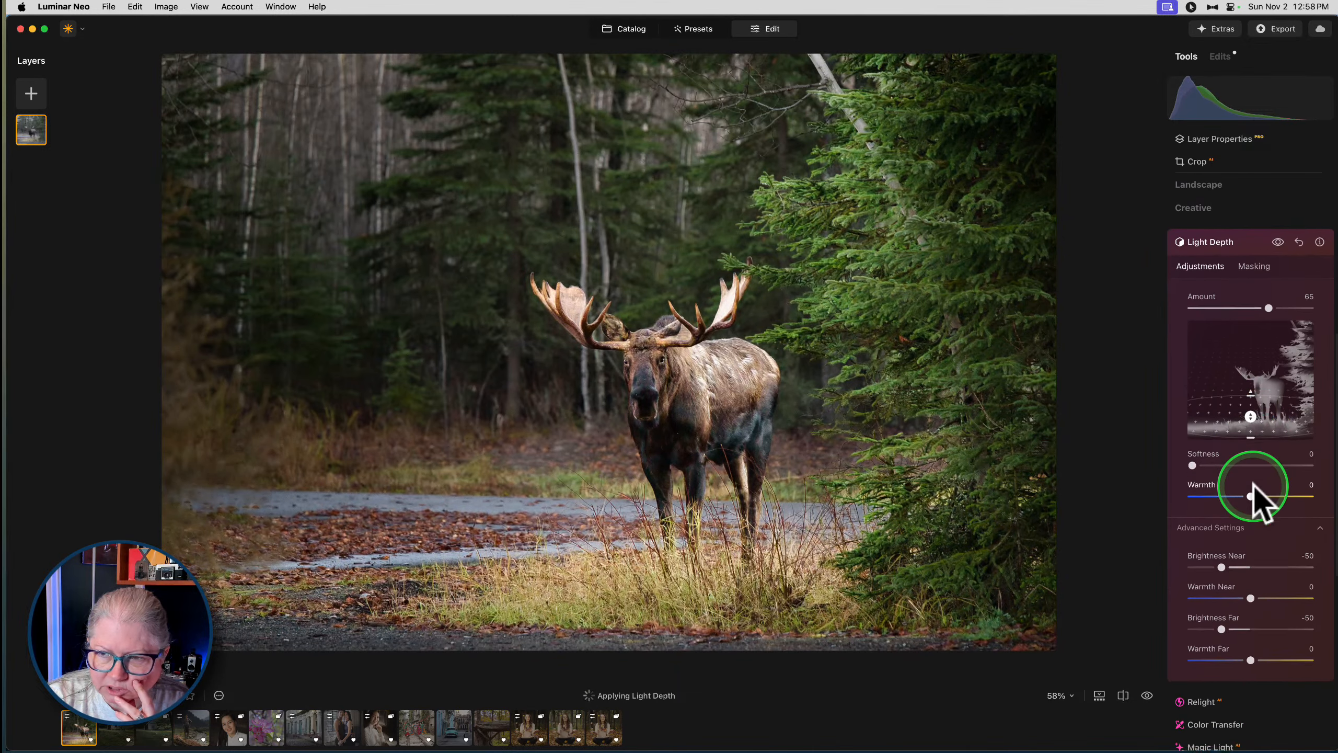
Set Light Depth's Brightness Near to -68 and fine-tune the depth point around the moose
{"action": "left_click_drag", "start_coordinate": [1220, 566], "coordinate": [1226, 567]}
{"action": "mouse_move", "coordinate": [1221, 629]}
{"action": "left_mouse_down"}
{"action": "mouse_move", "coordinate": [1296, 621]}
{"action": "mouse_move", "coordinate": [1221, 627]}
{"action": "left_mouse_up"}
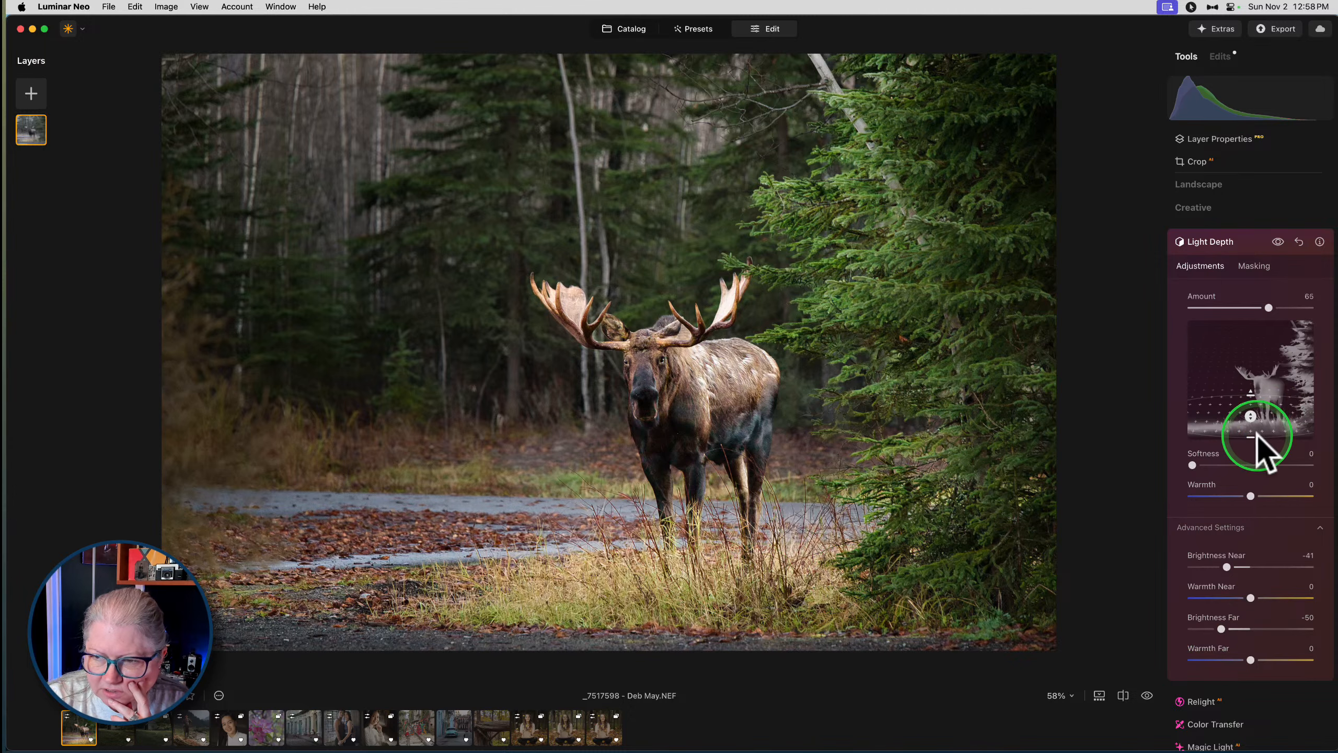
{"action": "left_click_drag", "start_coordinate": [1226, 567], "coordinate": [1210, 567]}
{"action": "left_click_drag", "start_coordinate": [1249, 415], "coordinate": [1248, 414]}
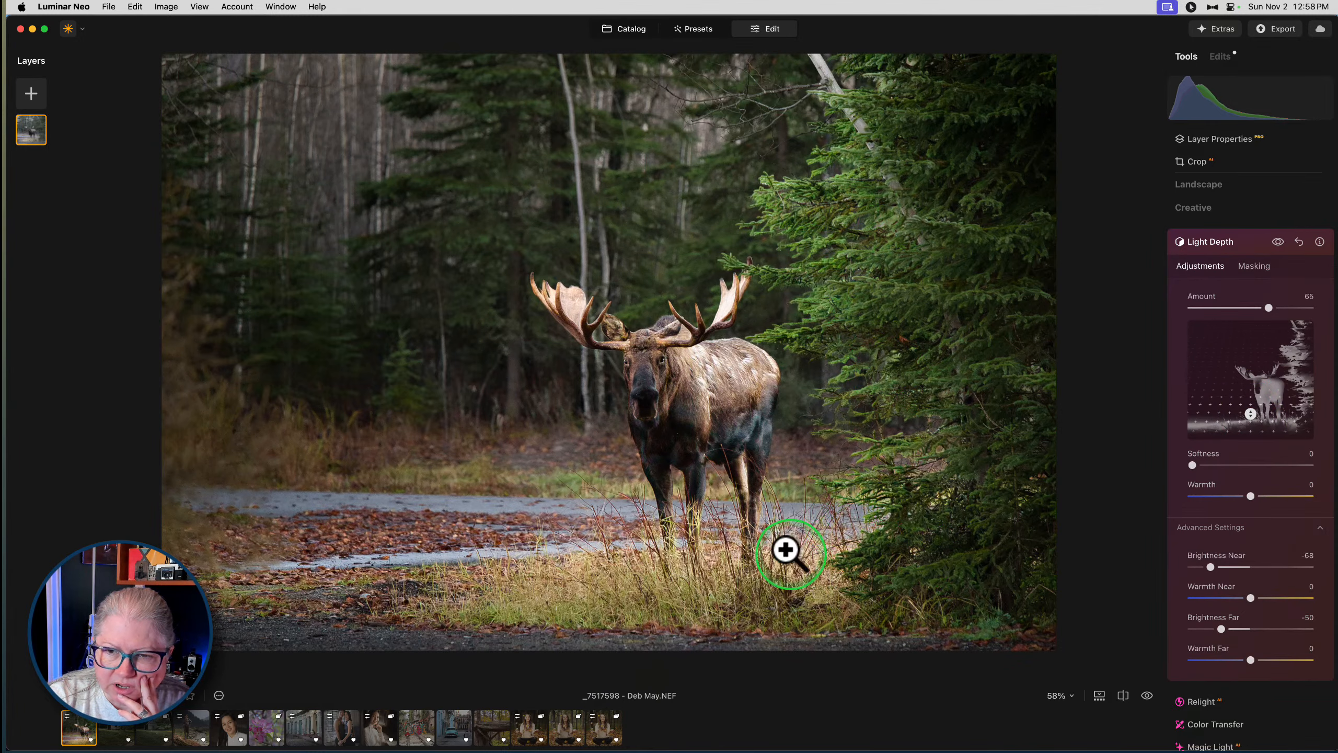
Try a Light Depth Amount of 85 and compare the effect on and off
{"action": "mouse_move", "coordinate": [1268, 307]}
{"action": "left_mouse_down"}
{"action": "mouse_move", "coordinate": [1216, 308]}
{"action": "mouse_move", "coordinate": [1330, 316]}
{"action": "mouse_move", "coordinate": [1292, 305]}
{"action": "left_mouse_up"}
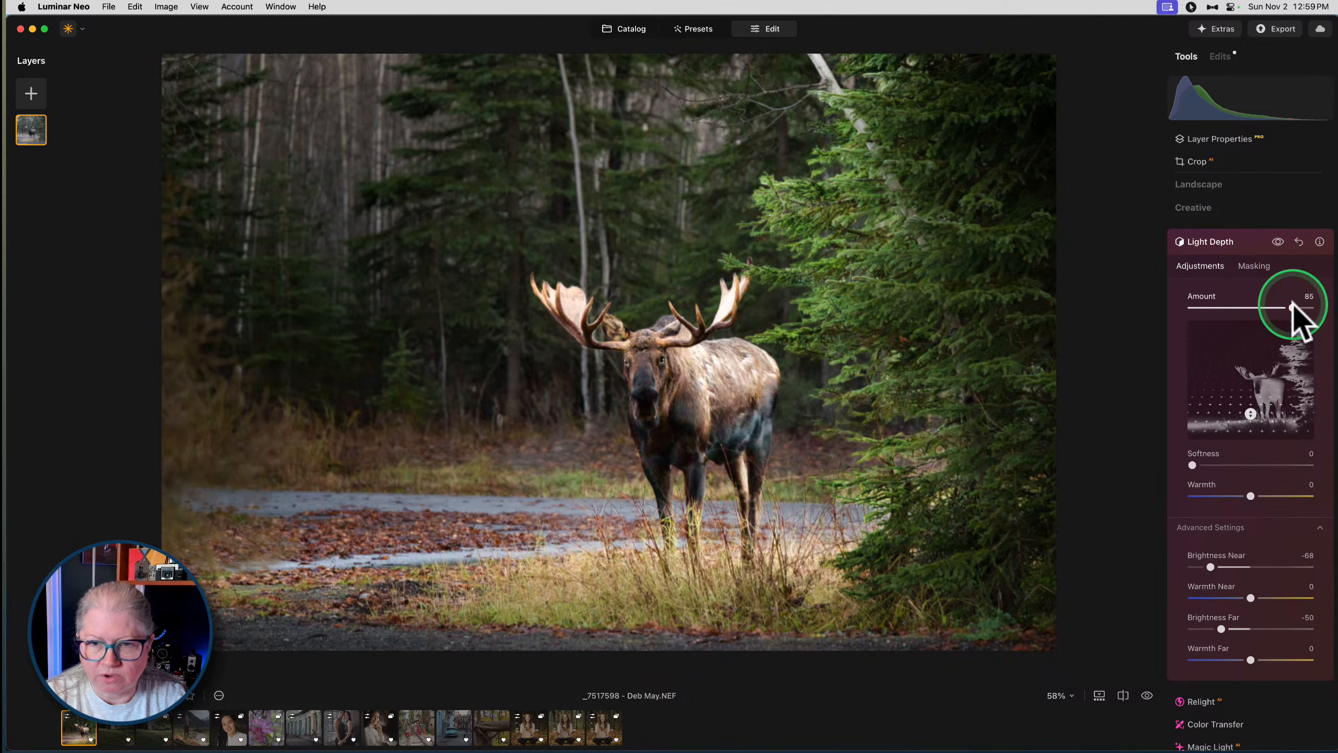
{"action": "left_click", "coordinate": [1278, 241]}
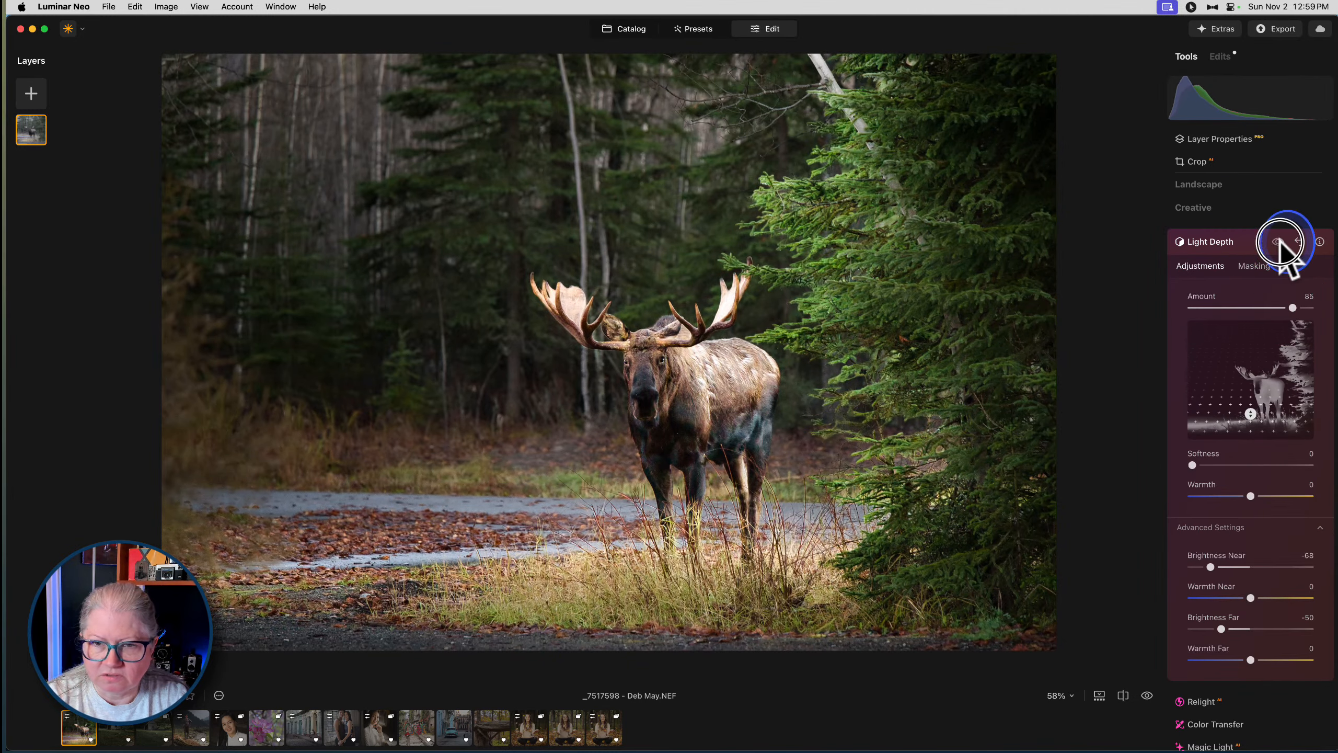
{"action": "left_click", "coordinate": [1277, 242]}
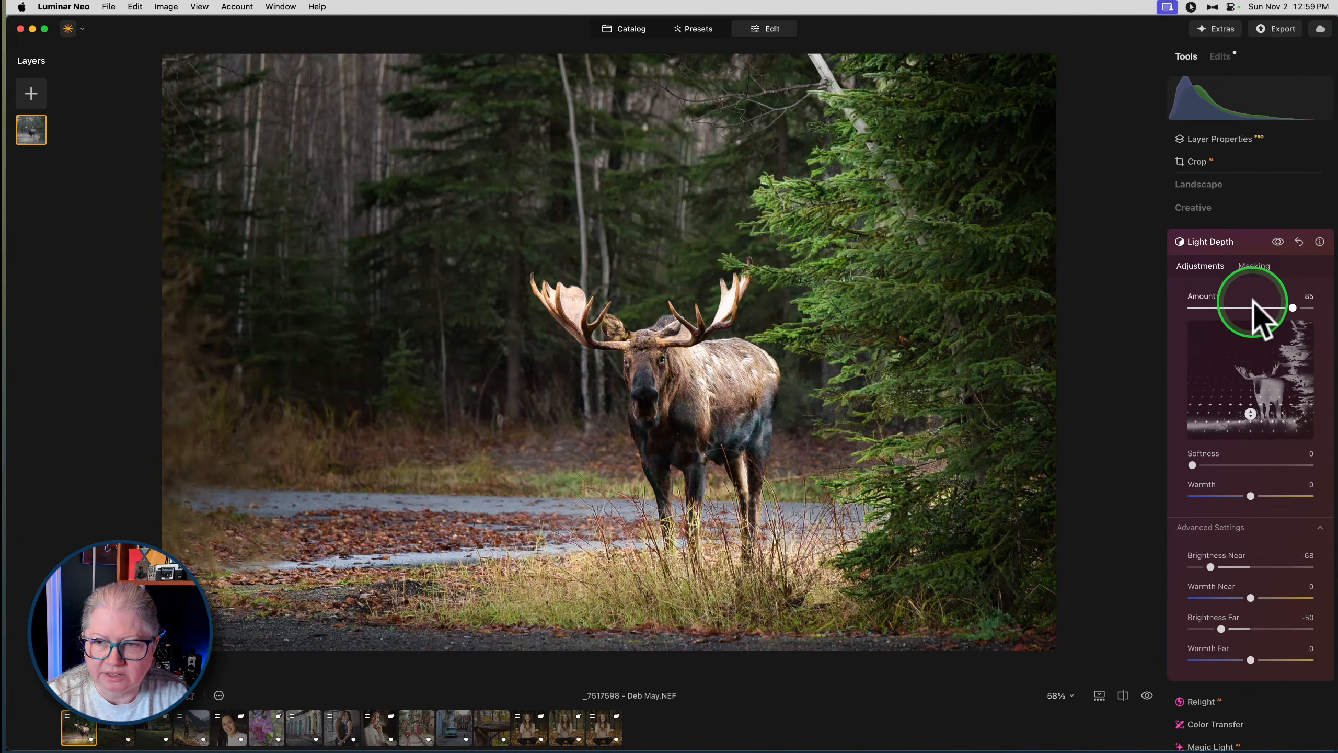
Reduce the Light Depth Amount to 41 and compare the effect on and off
{"action": "left_click_drag", "start_coordinate": [1290, 308], "coordinate": [1231, 299]}
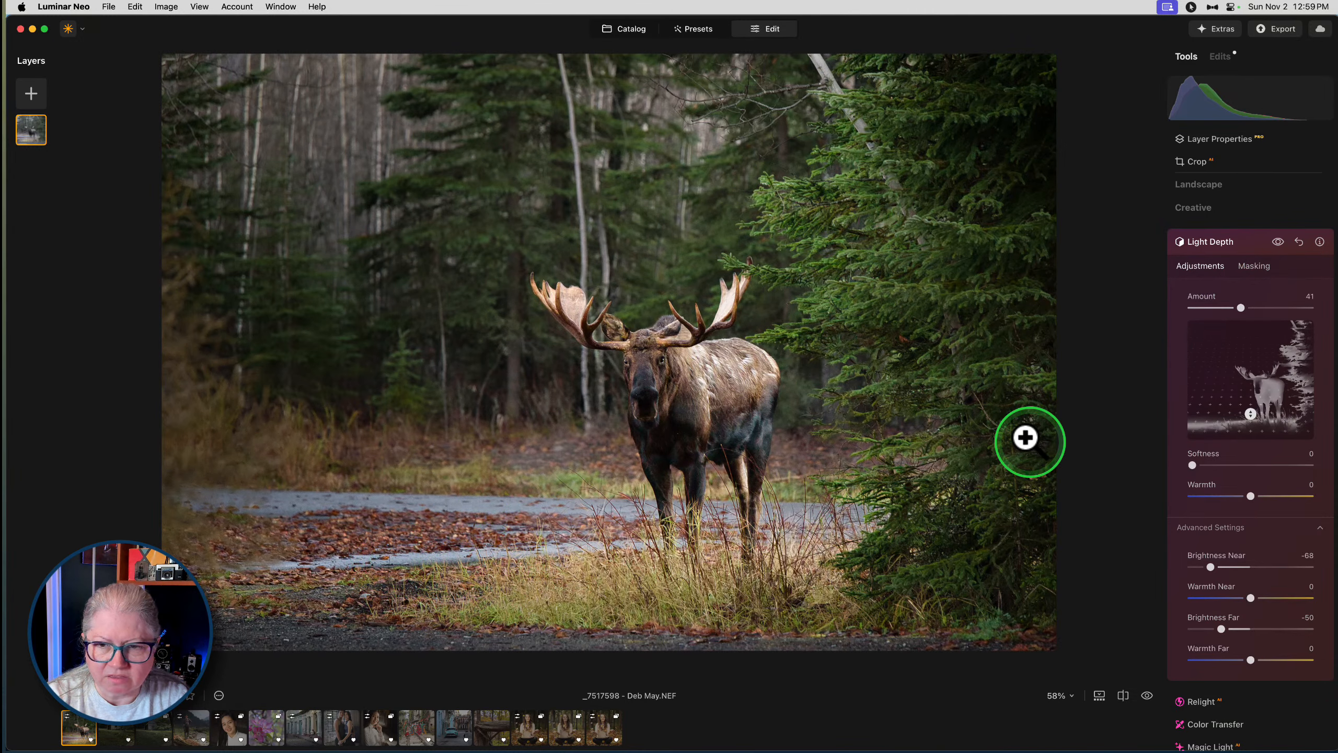
{"action": "left_click", "coordinate": [1276, 243]}
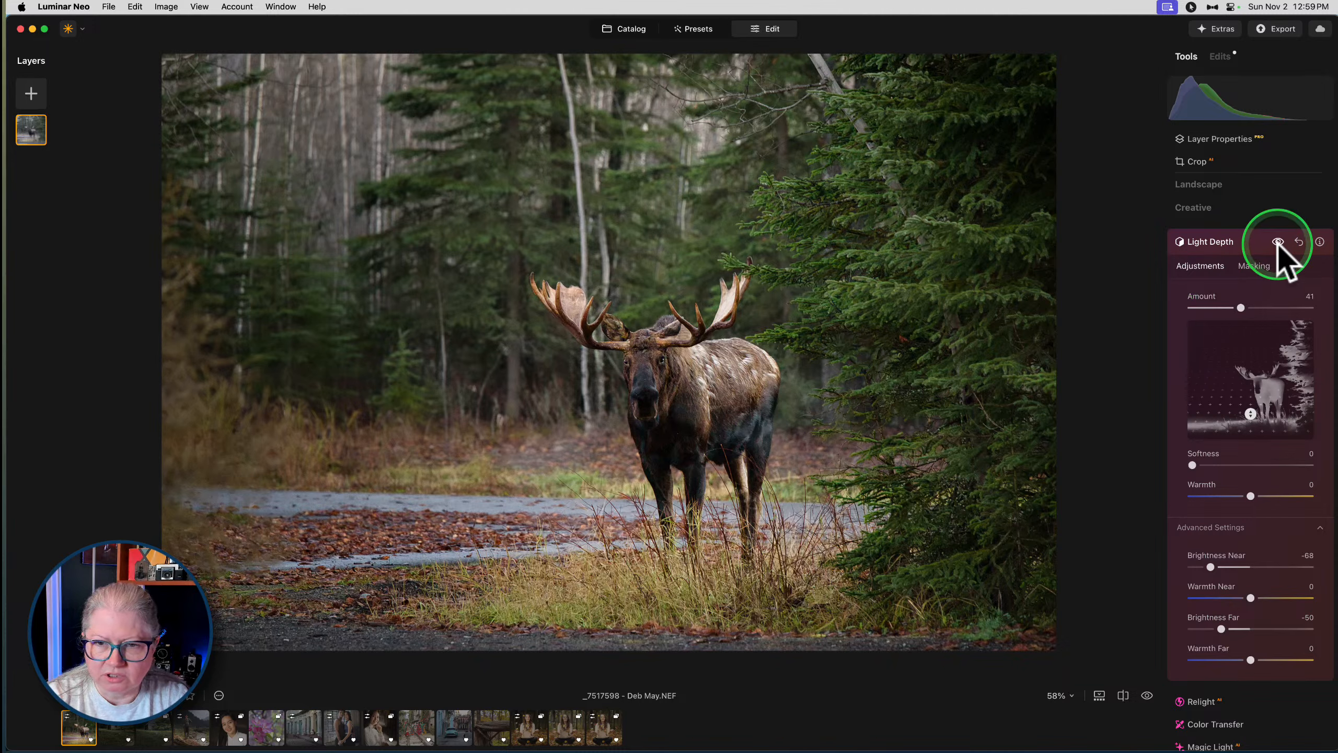
{"action": "left_click", "coordinate": [1276, 242]}
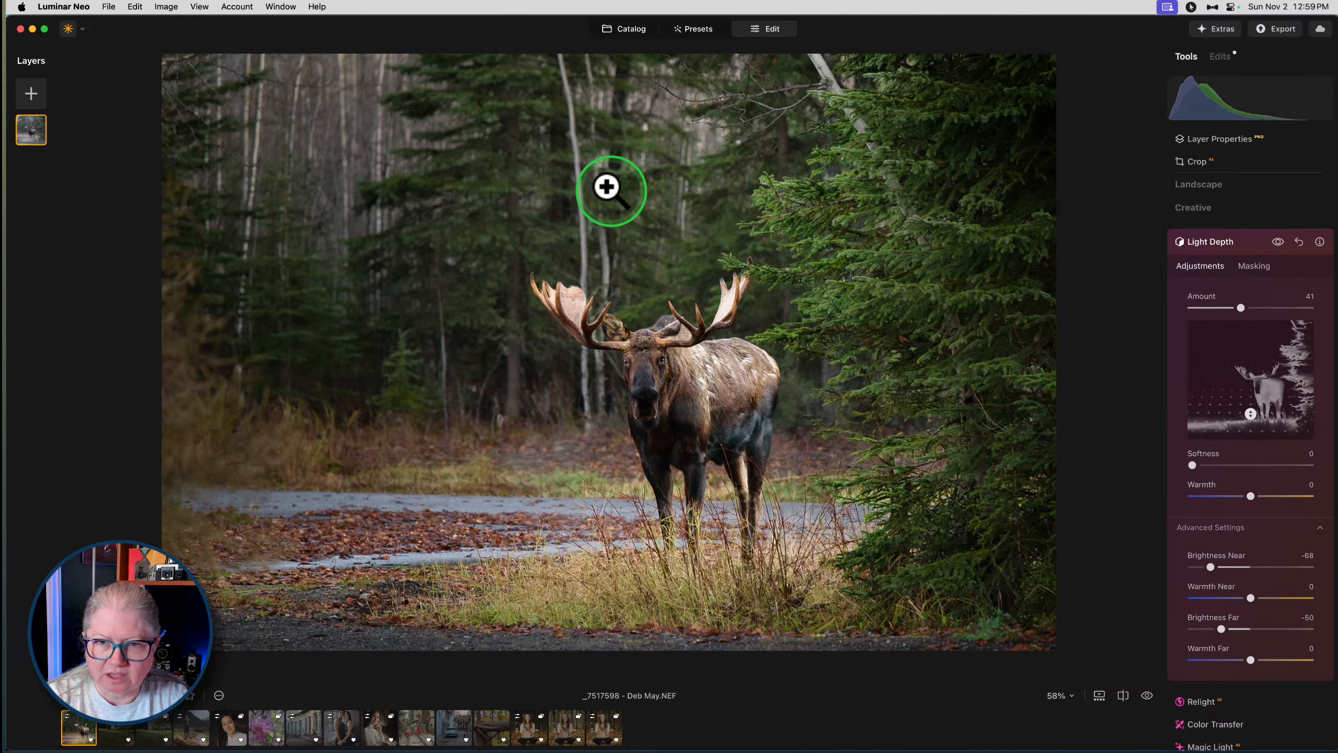
{"action": "left_click", "coordinate": [1278, 243]}
{"action": "left_click", "coordinate": [1277, 243]}
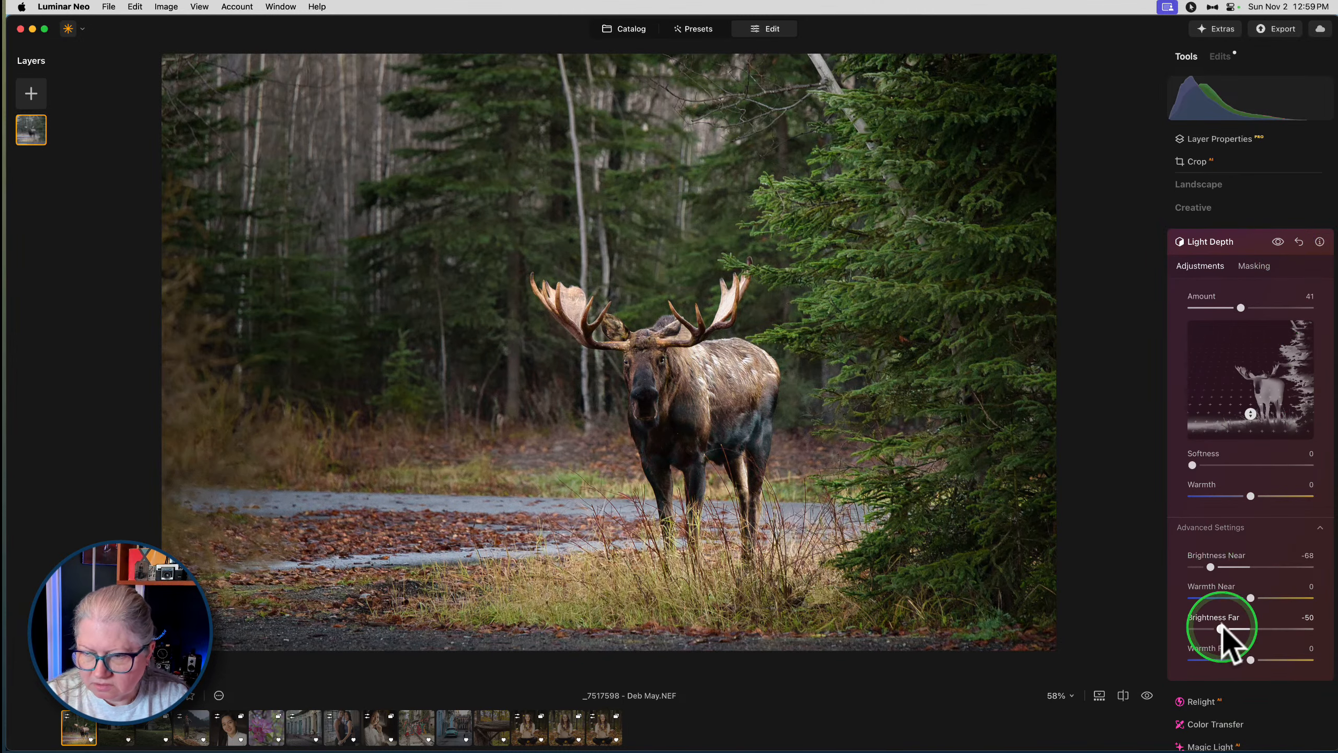
Set Light Depth to Brightness Far -89, Brightness Near 42, Warmth Near 24 and Warmth 11, compare its effect, and close the tool
{"action": "left_click_drag", "start_coordinate": [1221, 628], "coordinate": [1196, 627]}
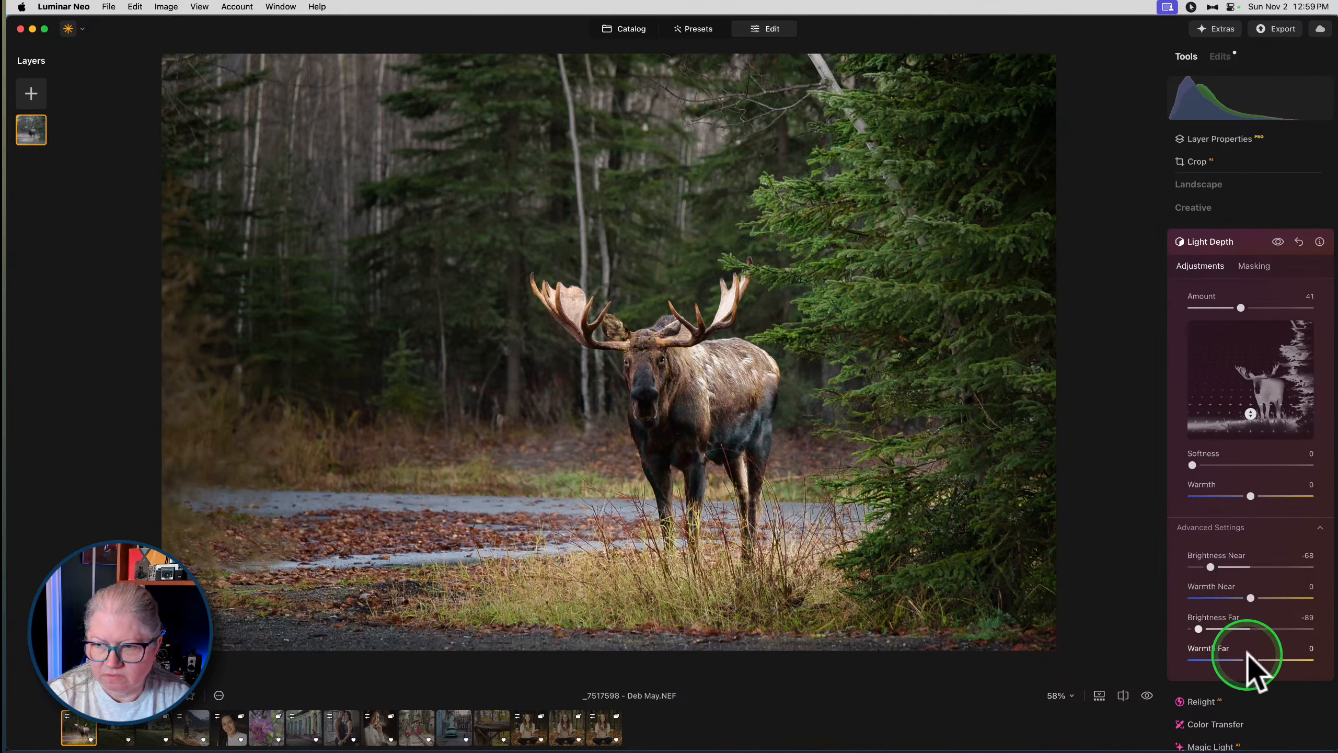
{"action": "left_click_drag", "start_coordinate": [1210, 567], "coordinate": [1258, 594]}
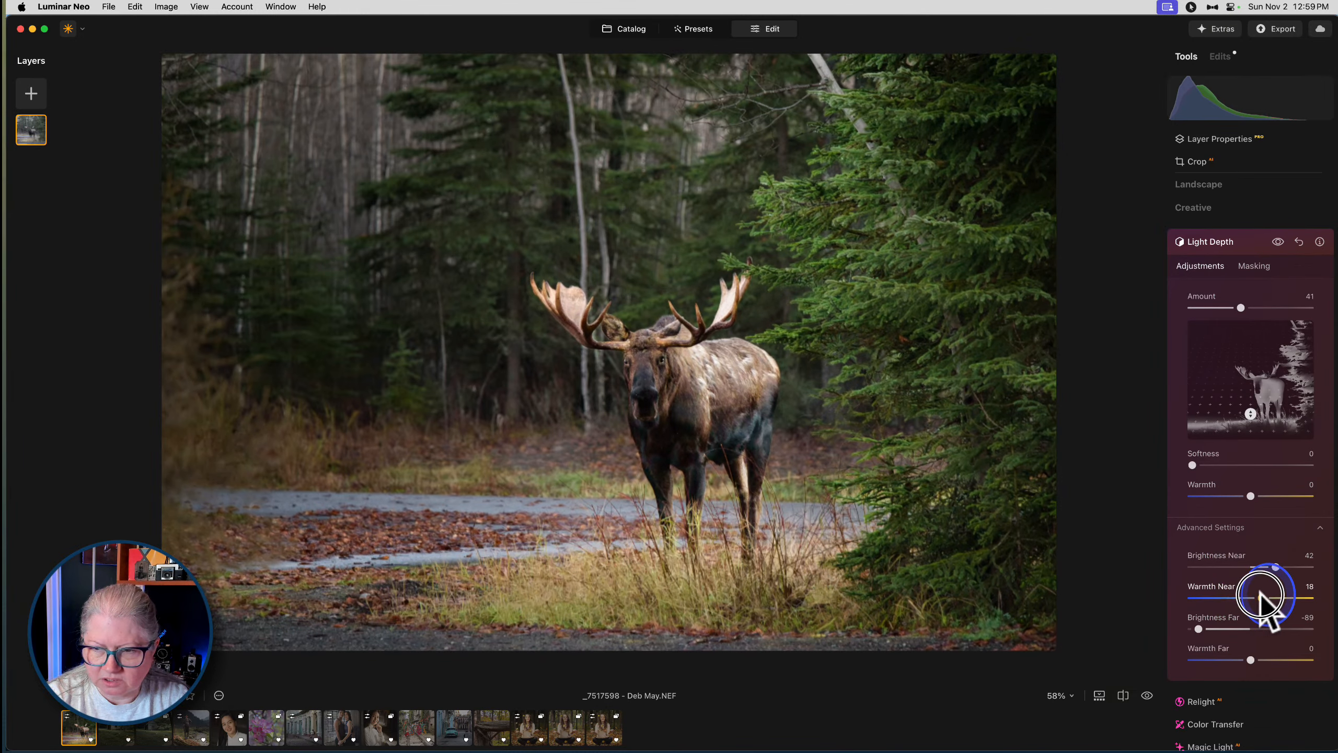
{"action": "left_click_drag", "start_coordinate": [1251, 496], "coordinate": [1259, 496]}
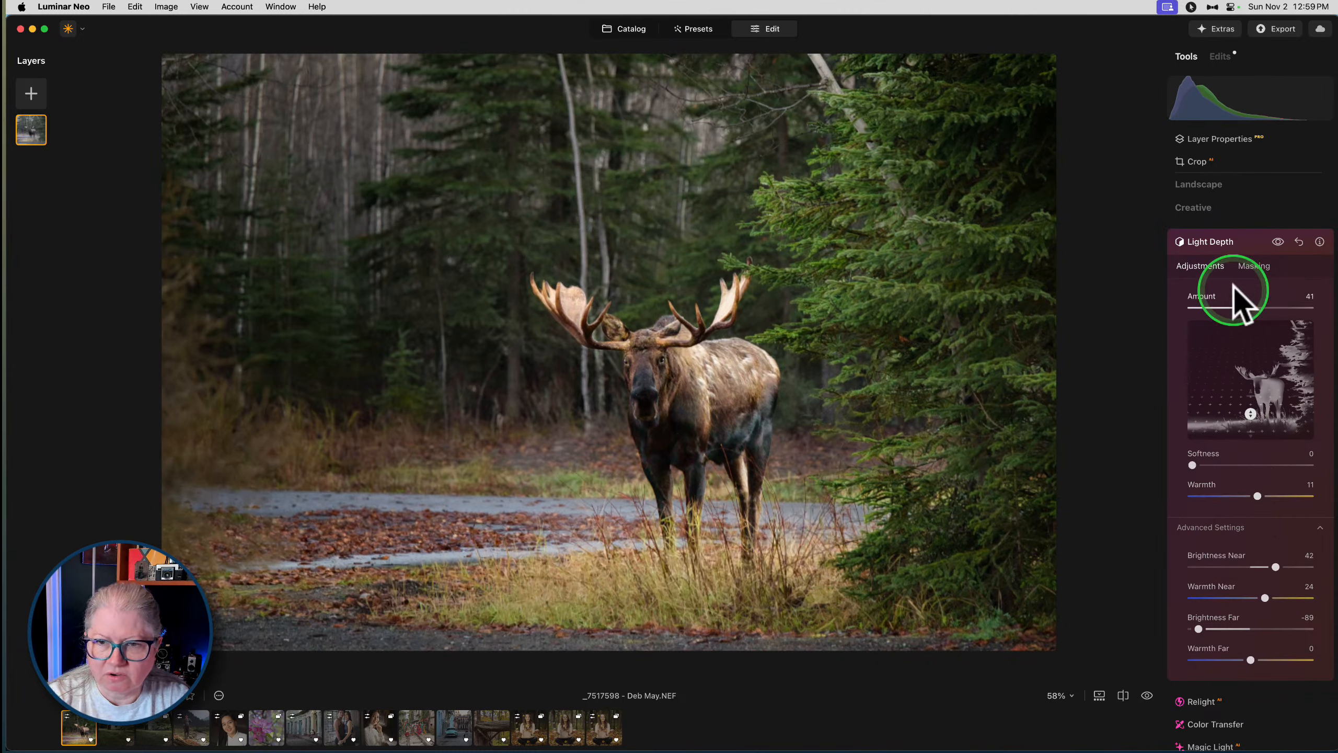
{"action": "left_click", "coordinate": [1278, 242]}
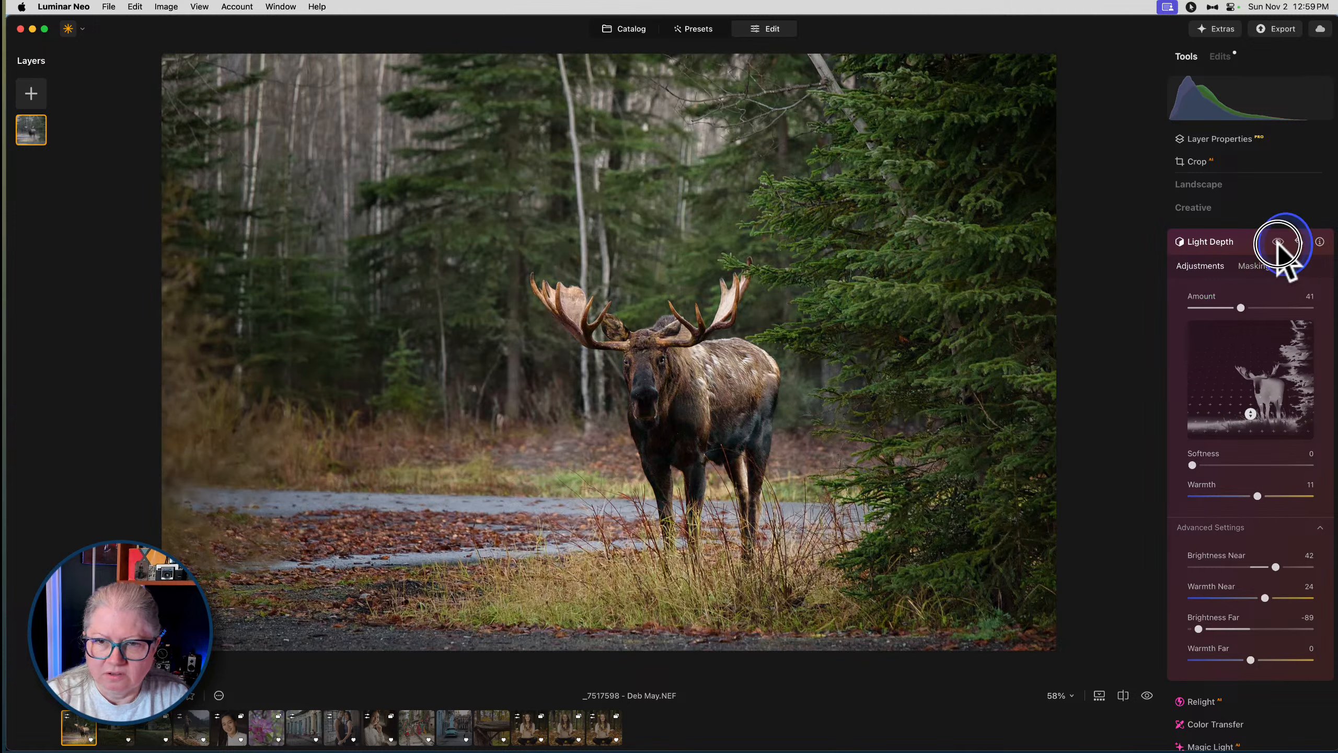
{"action": "left_click", "coordinate": [1243, 243]}
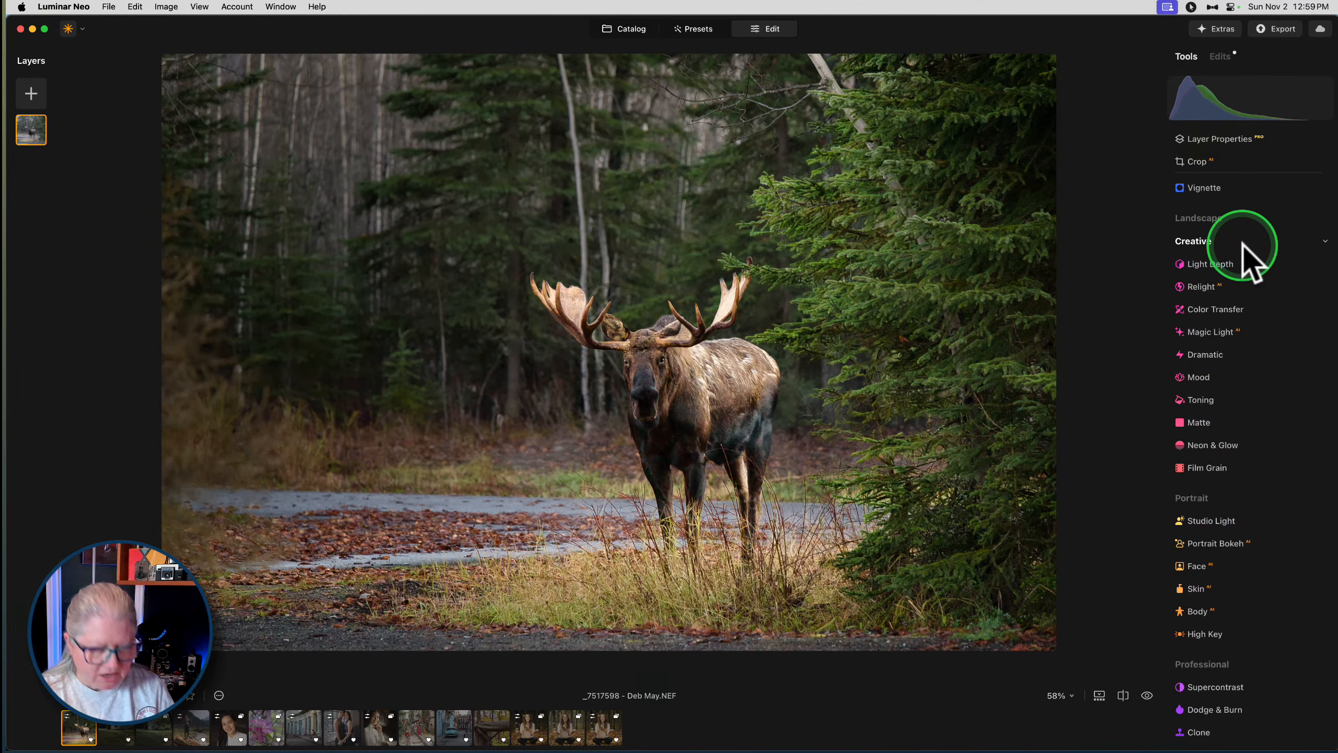
Compare the edited moose photo with the unedited original
{"action": "key", "text": "backslash"}
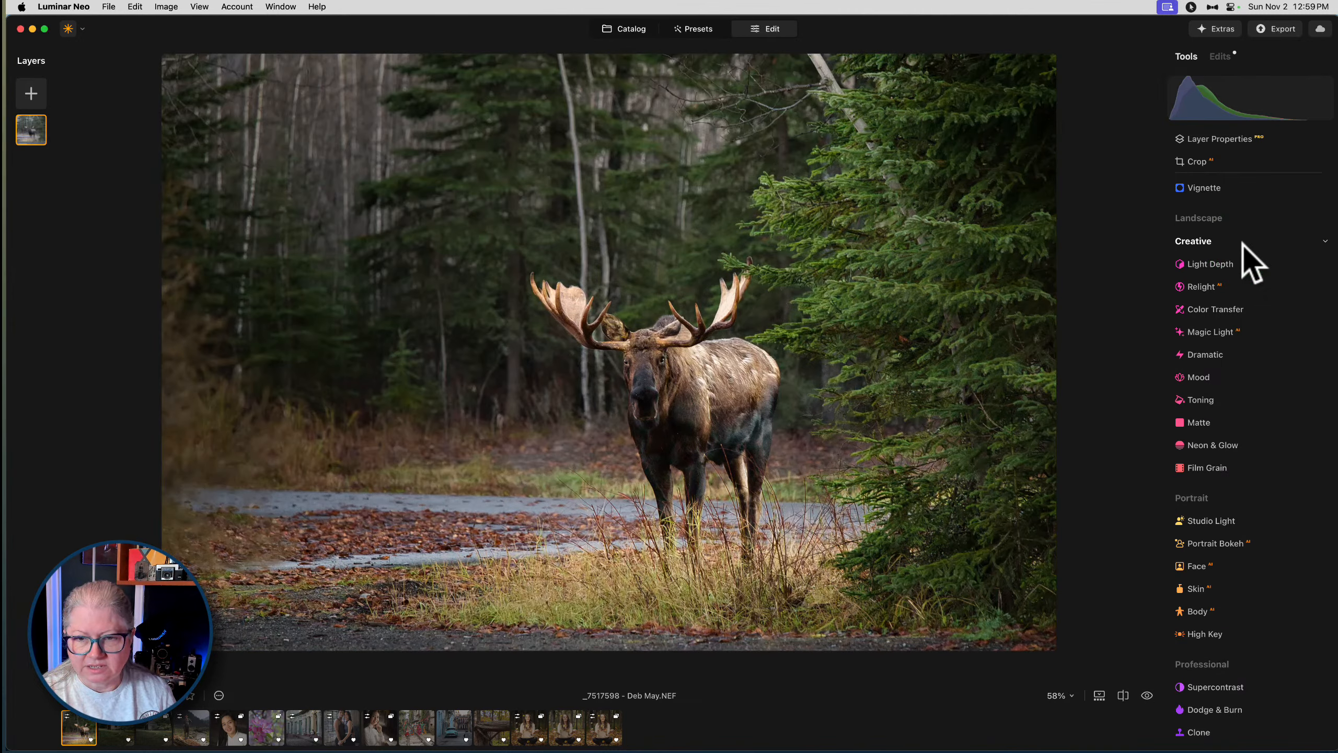
{"action": "key", "text": "backslash"}
{"action": "key", "text": "backslash"}
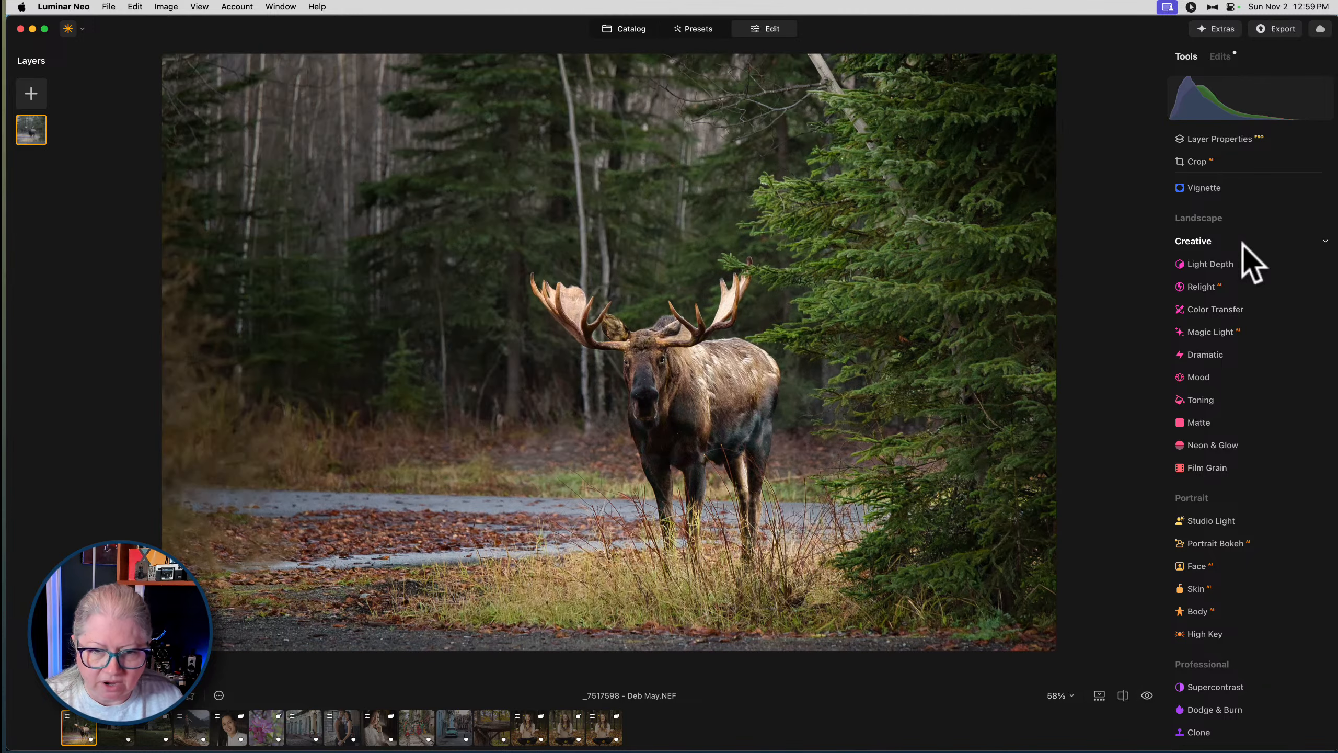
Apply Water Enhancer with Amount 66, close the tool, and compare the whole edit with the original photo
{"action": "left_click", "coordinate": [1207, 468]}
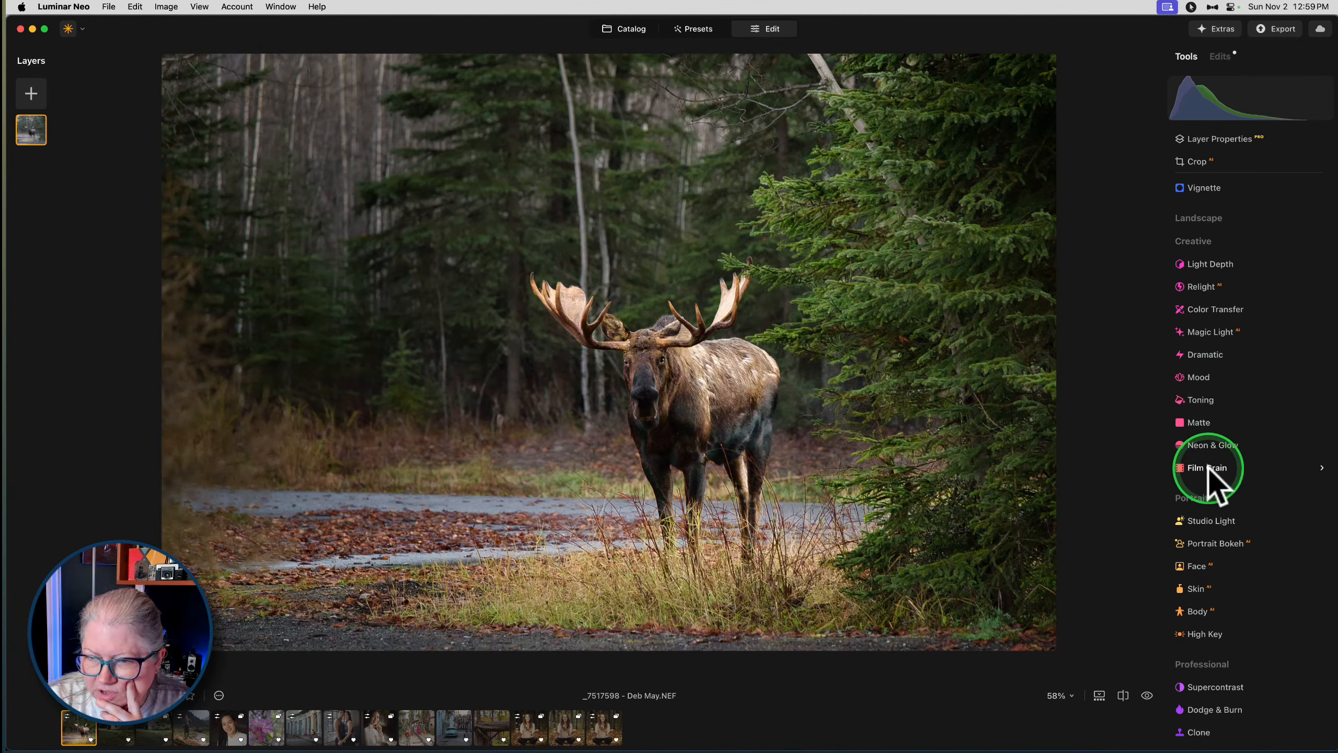
{"action": "scroll", "coordinate": [1209, 480], "scroll_direction": "up", "scroll_amount": 2}
{"action": "left_click", "coordinate": [1200, 274]}
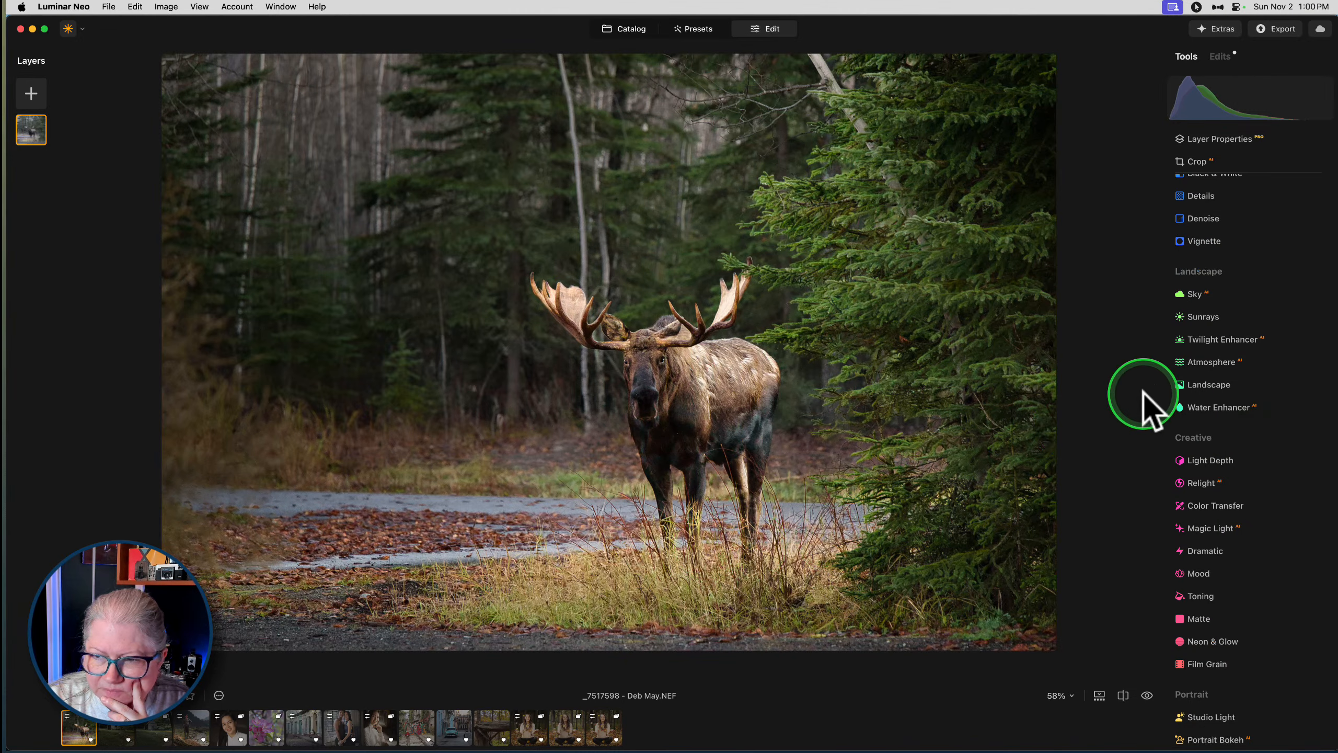
{"action": "left_click", "coordinate": [1202, 407]}
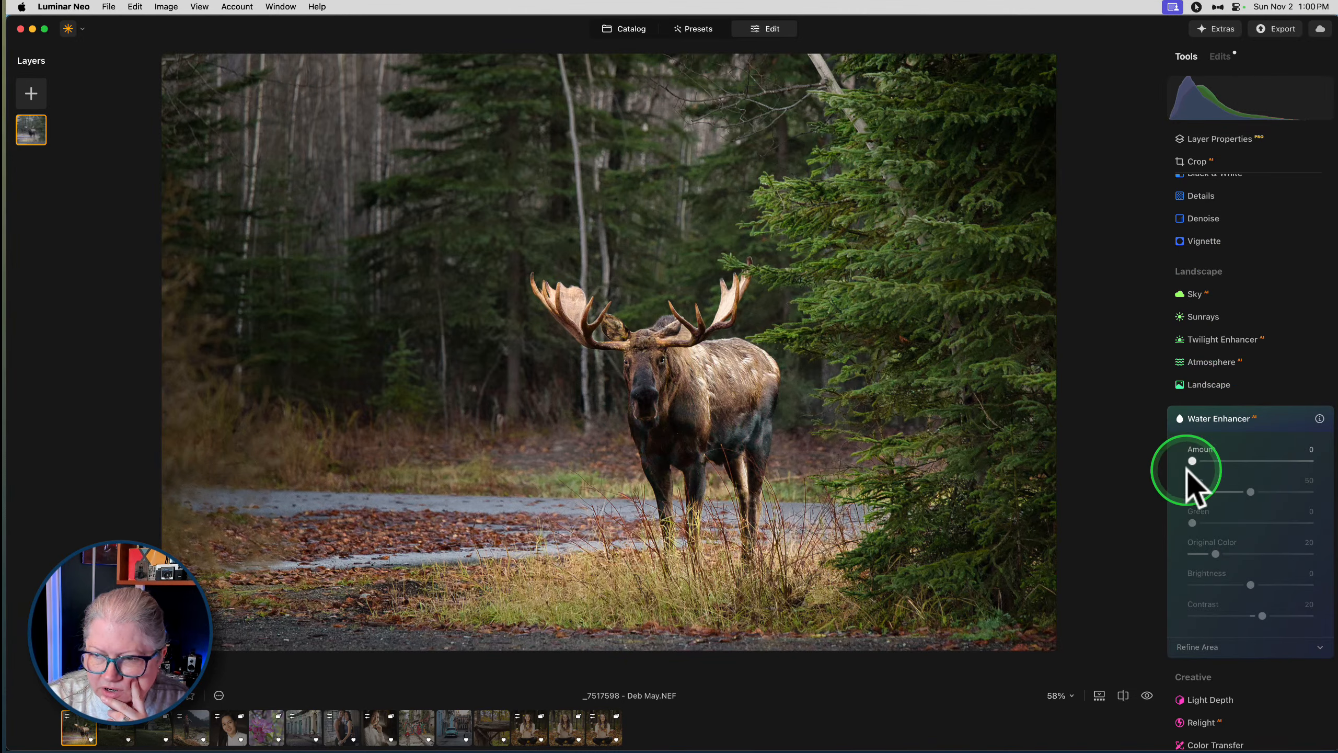
{"action": "left_click_drag", "start_coordinate": [1205, 461], "coordinate": [1244, 459]}
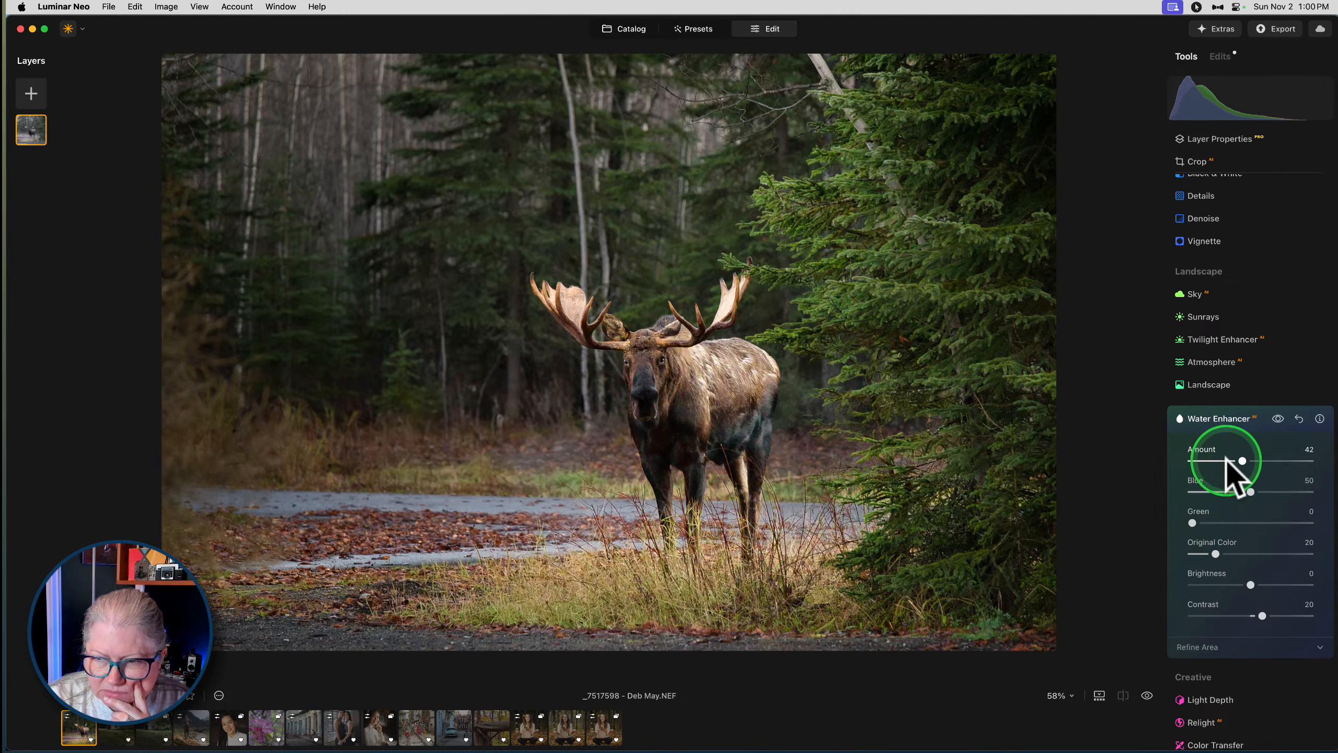
{"action": "mouse_move", "coordinate": [1255, 459]}
{"action": "left_mouse_down"}
{"action": "mouse_move", "coordinate": [1101, 461]}
{"action": "mouse_move", "coordinate": [1271, 459]}
{"action": "left_mouse_up"}
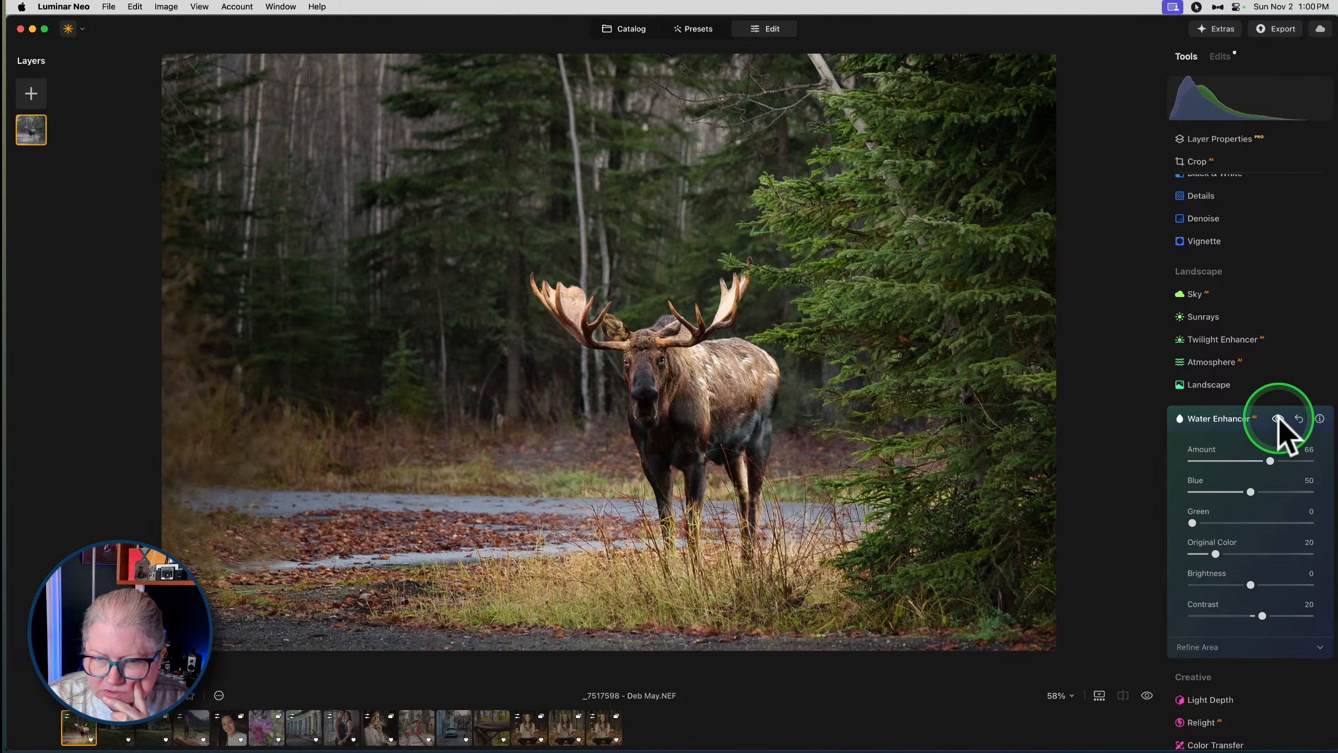
{"action": "left_click", "coordinate": [1246, 420]}
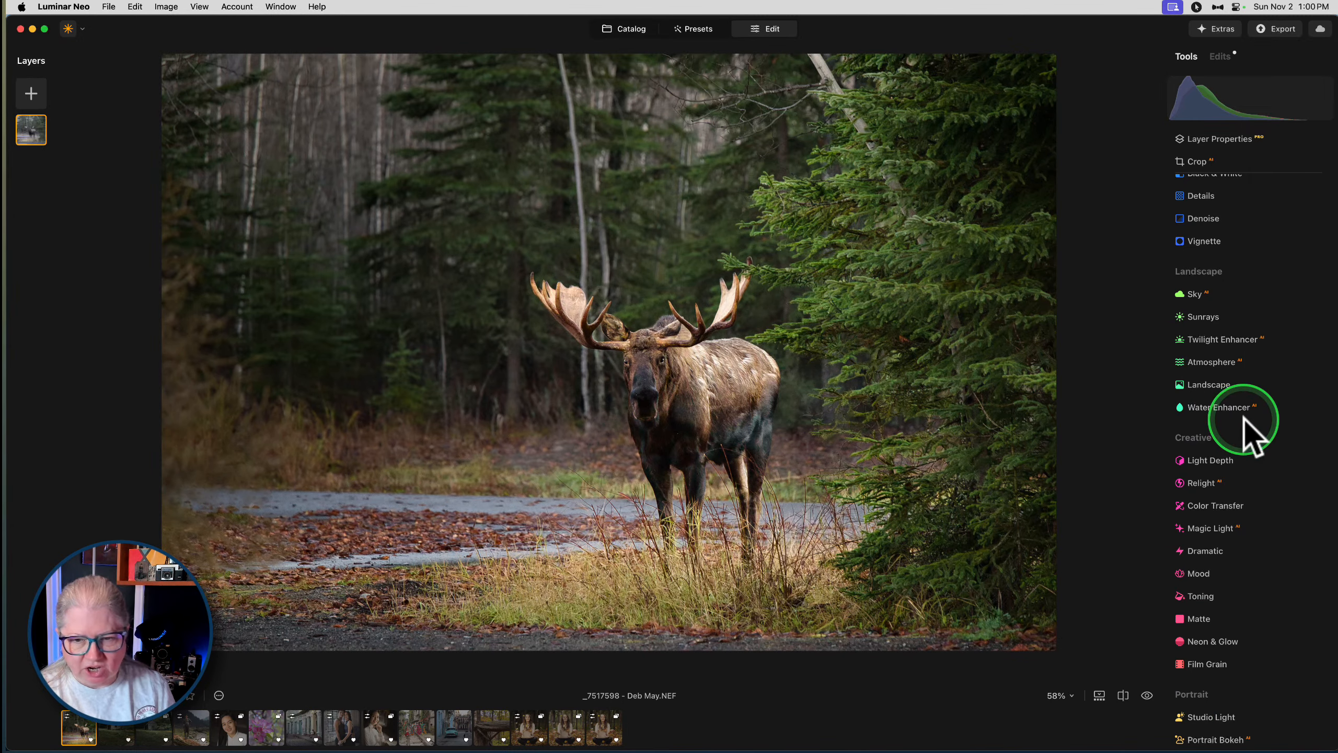
{"action": "key", "text": "backslash"}
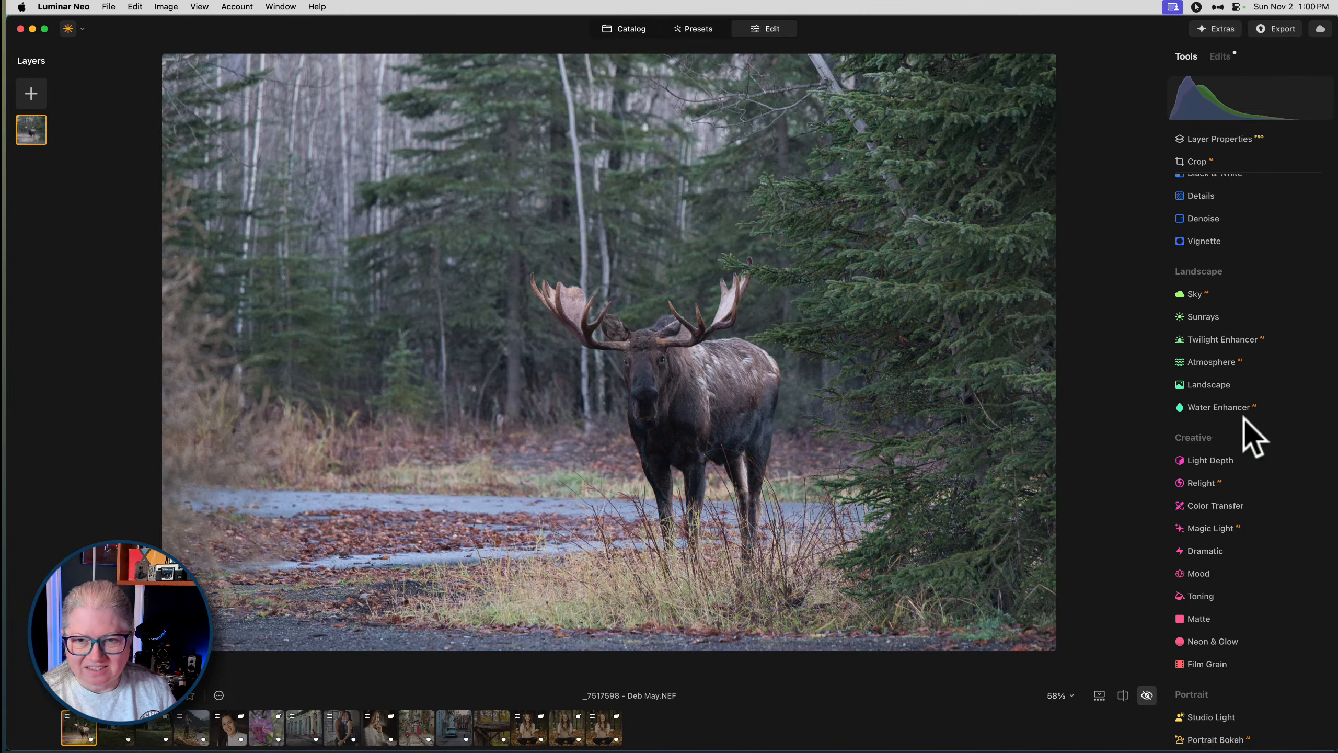
{"action": "key", "text": "backslash"}
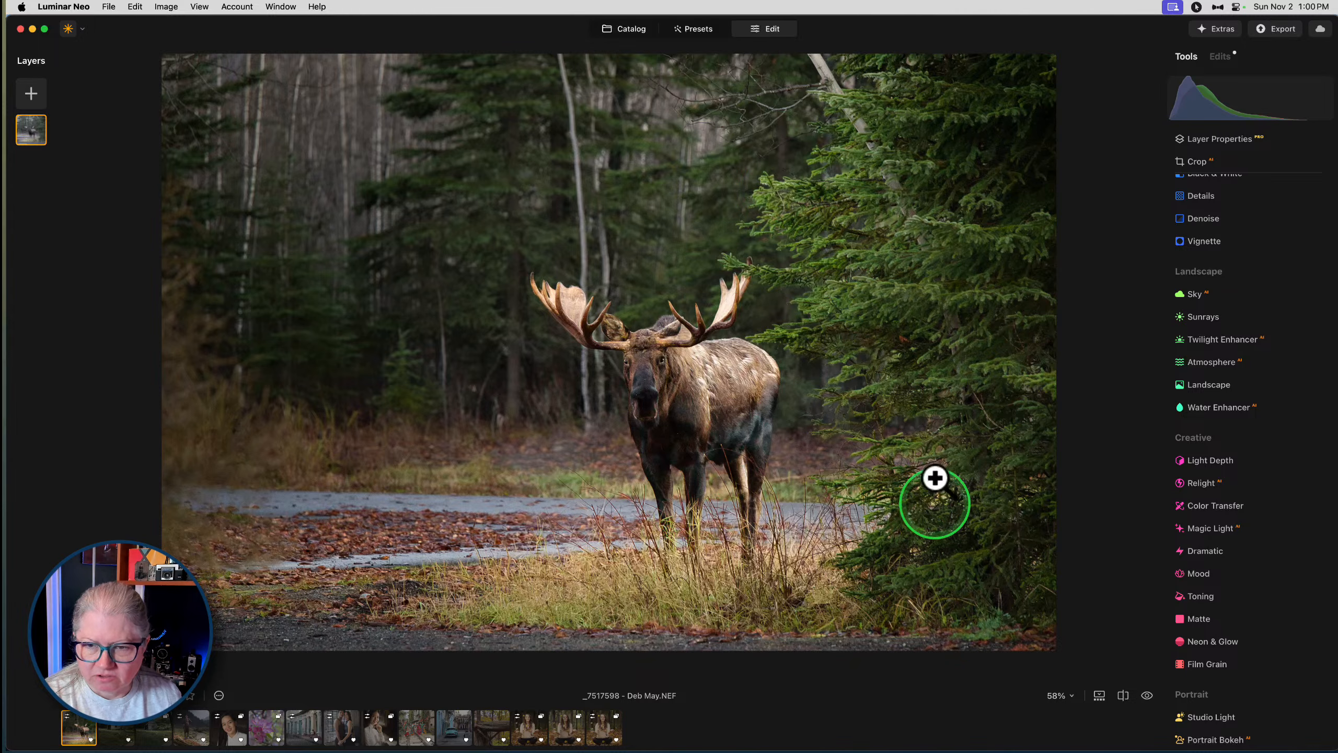
Darken the photo in Develop with Exposure -0.56 and Highlights -28
{"action": "scroll", "coordinate": [1275, 337], "scroll_direction": "up", "scroll_amount": 3}
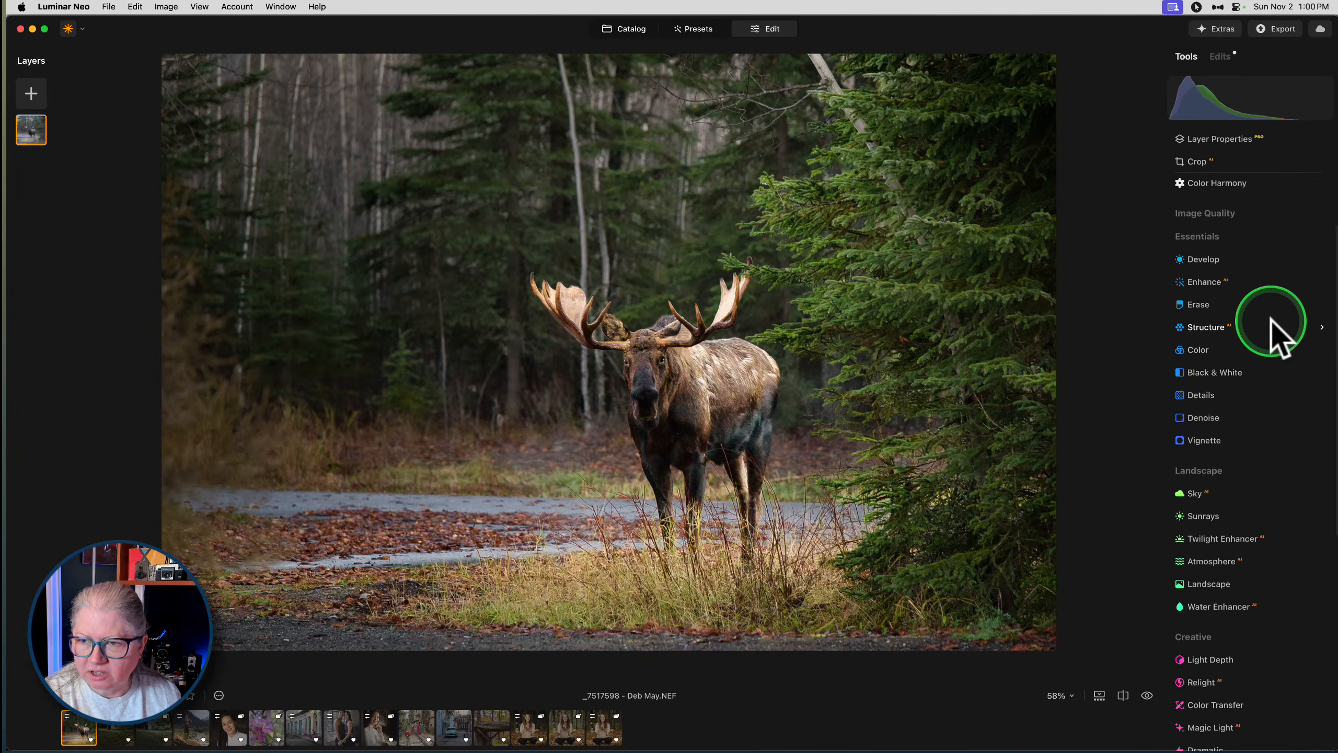
{"action": "left_click", "coordinate": [1207, 316]}
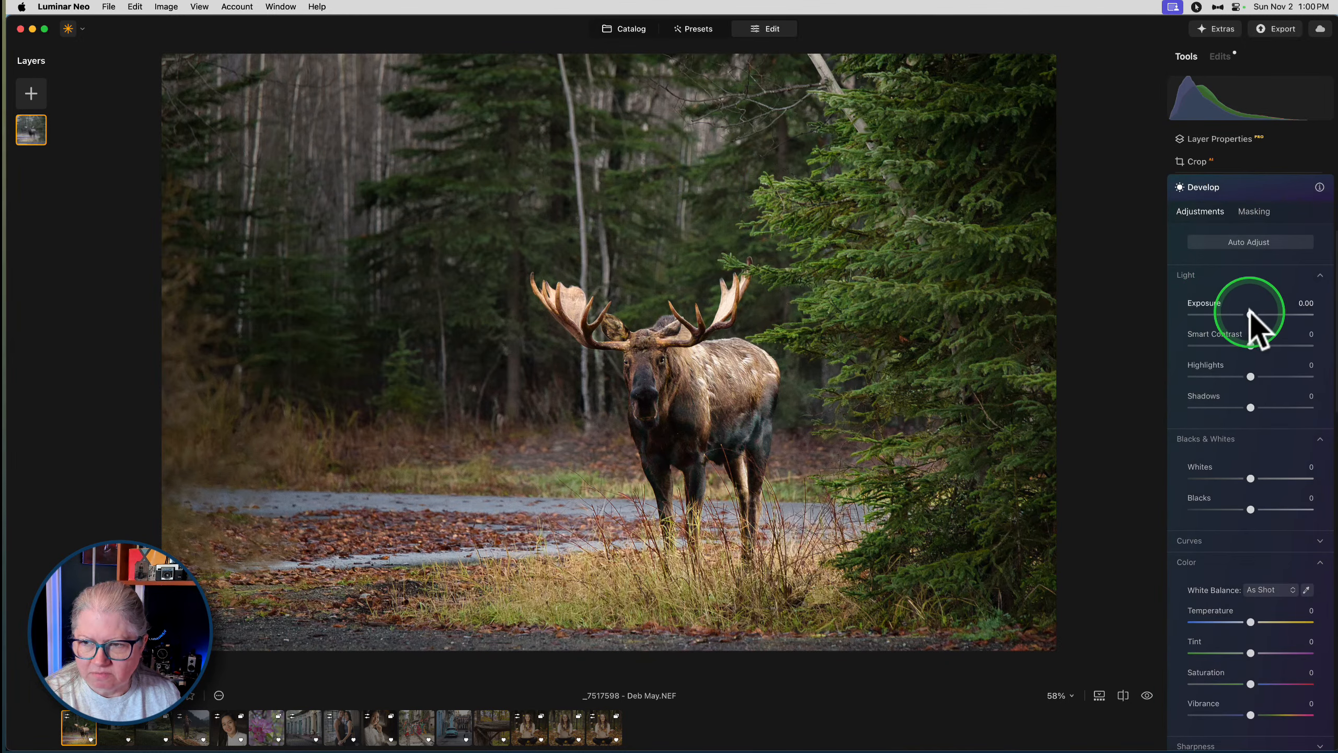
{"action": "left_click_drag", "start_coordinate": [1249, 316], "coordinate": [1239, 314]}
{"action": "left_click_drag", "start_coordinate": [1245, 375], "coordinate": [1236, 375]}
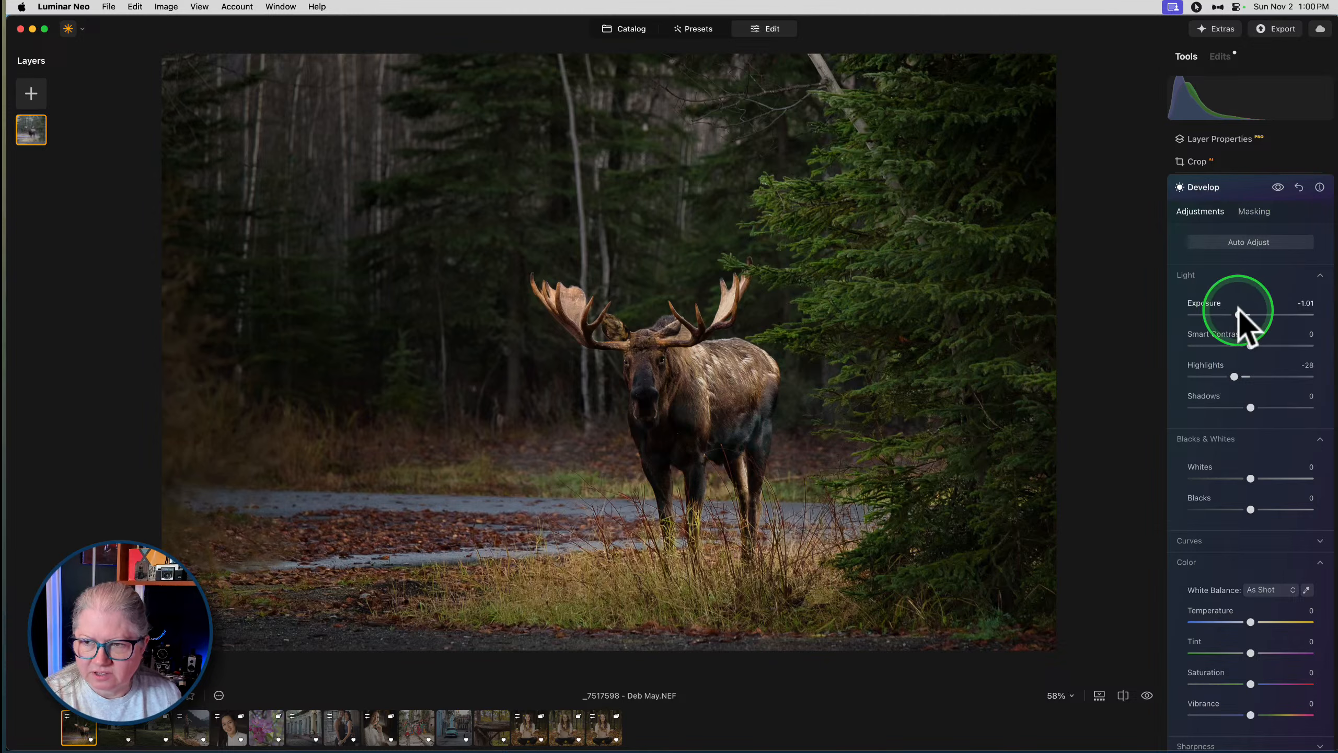
{"action": "left_click_drag", "start_coordinate": [1239, 315], "coordinate": [1245, 316]}
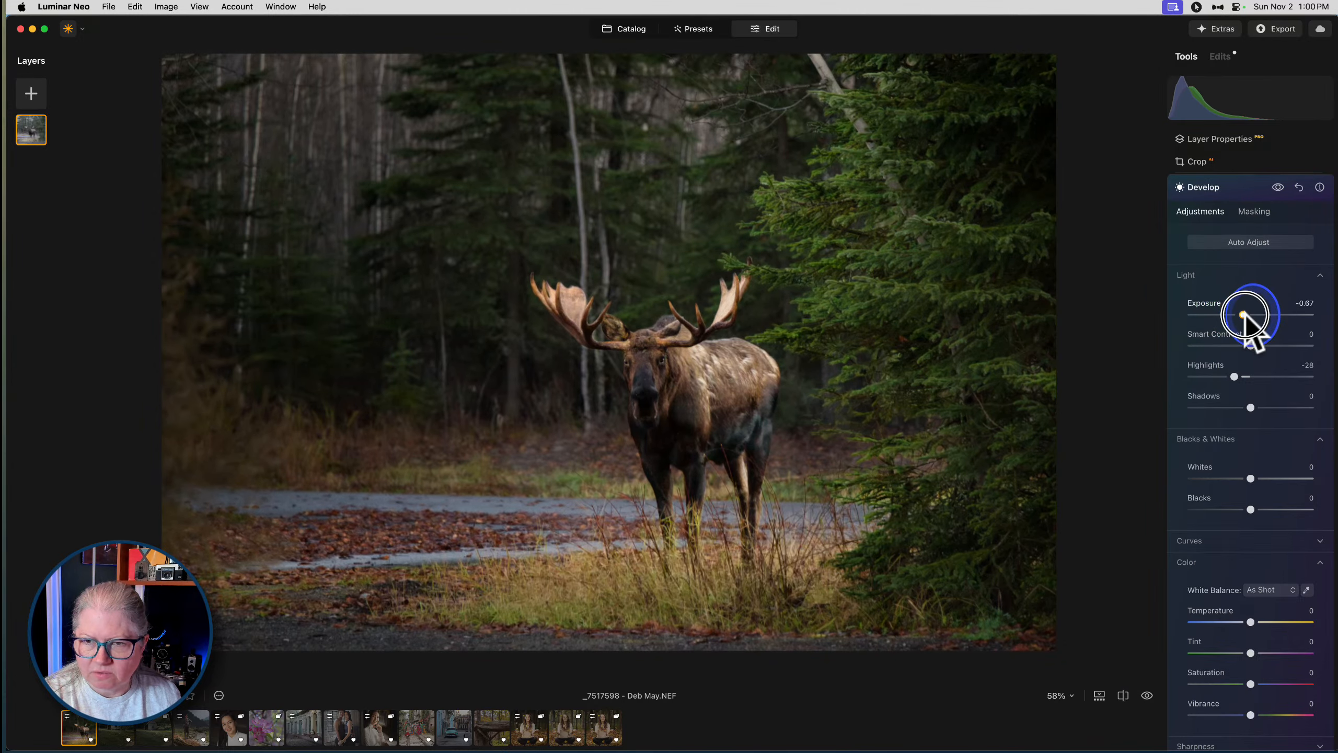
Limit the Develop darkening to the trees right of the moose with a linear gradient mask fading toward it, and return to the adjustments
{"action": "left_click", "coordinate": [1246, 207]}
{"action": "left_click", "coordinate": [1219, 275]}
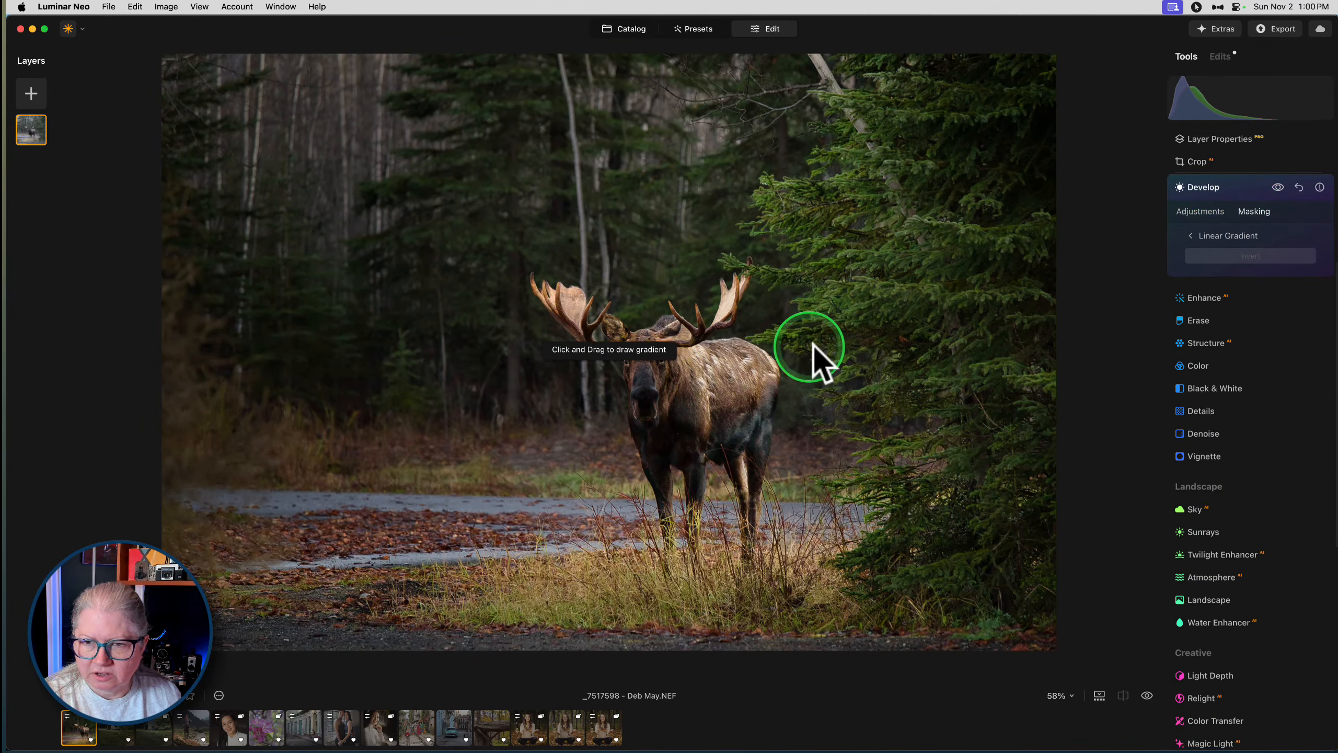
{"action": "left_click_drag", "start_coordinate": [901, 317], "coordinate": [741, 335]}
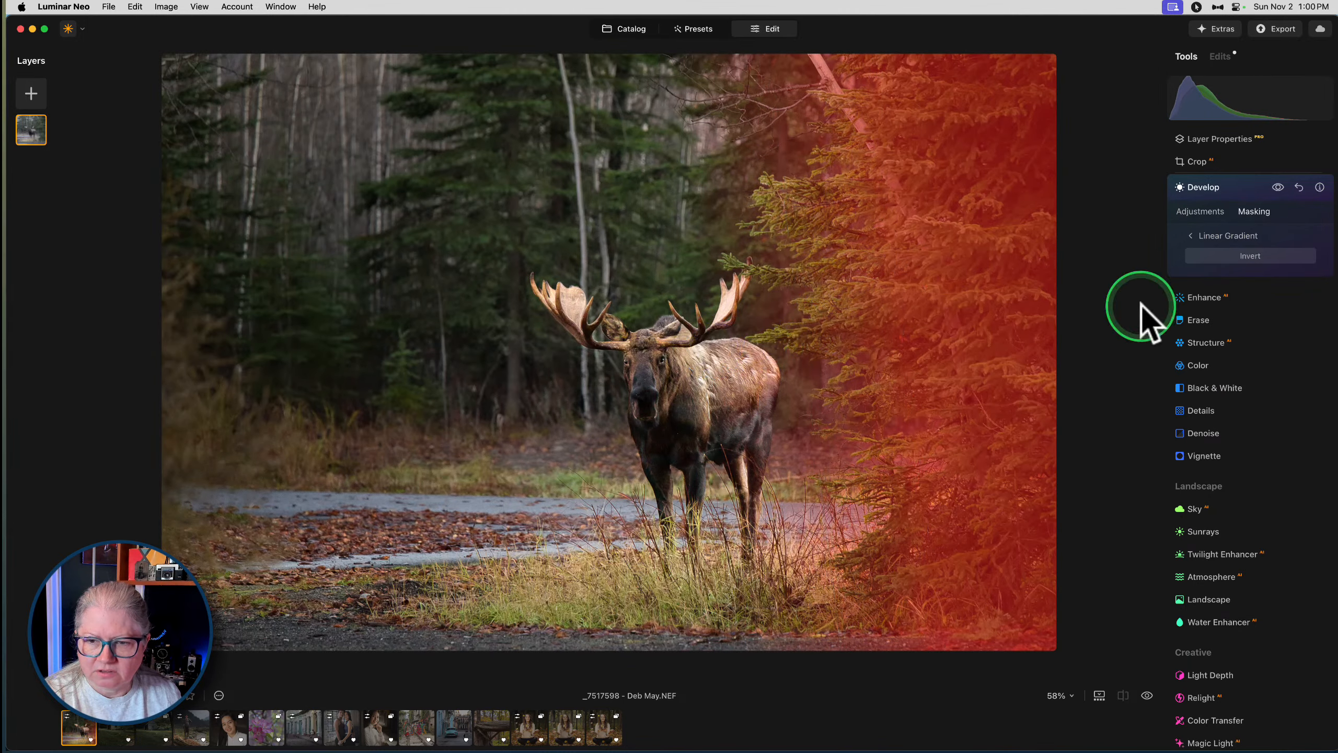
{"action": "left_click", "coordinate": [1198, 211]}
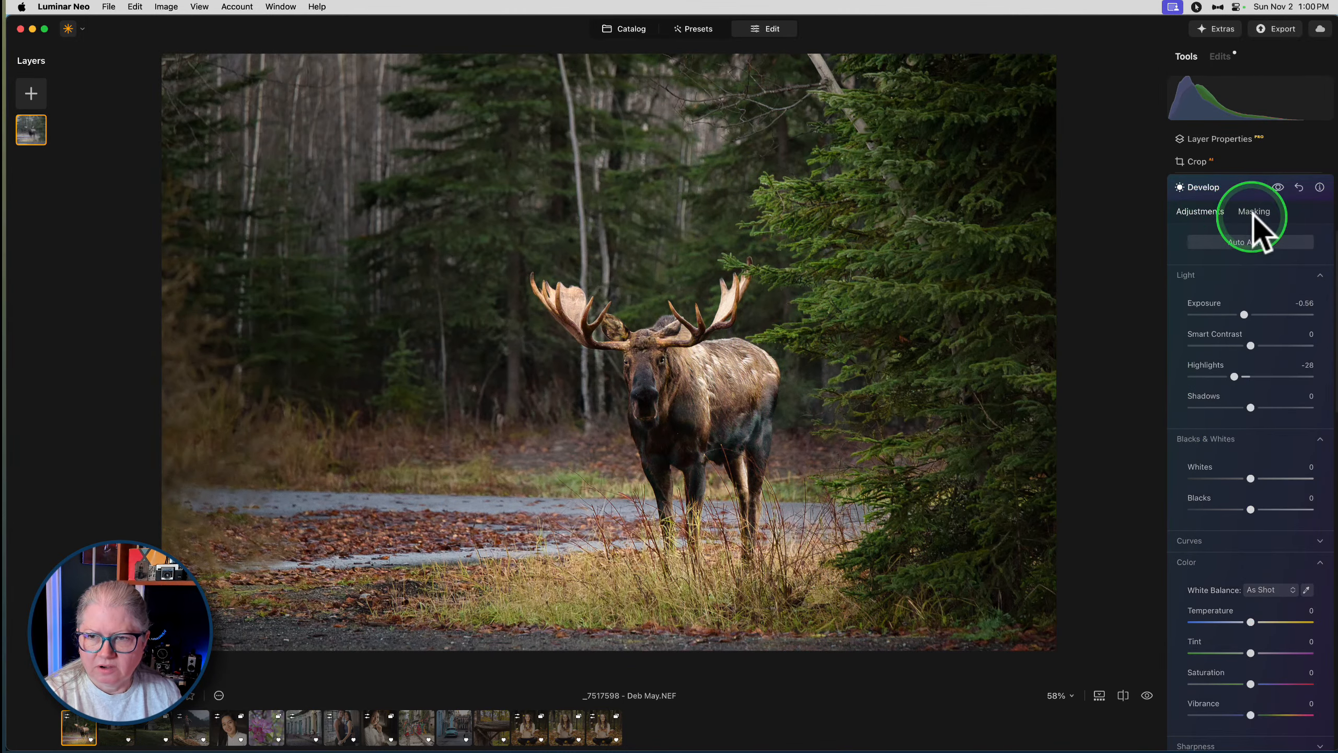
Check the Develop effect on and off, and change its settings to Exposure -0.24 and Highlights -54
{"action": "left_click", "coordinate": [1277, 187]}
{"action": "left_click", "coordinate": [1278, 187]}
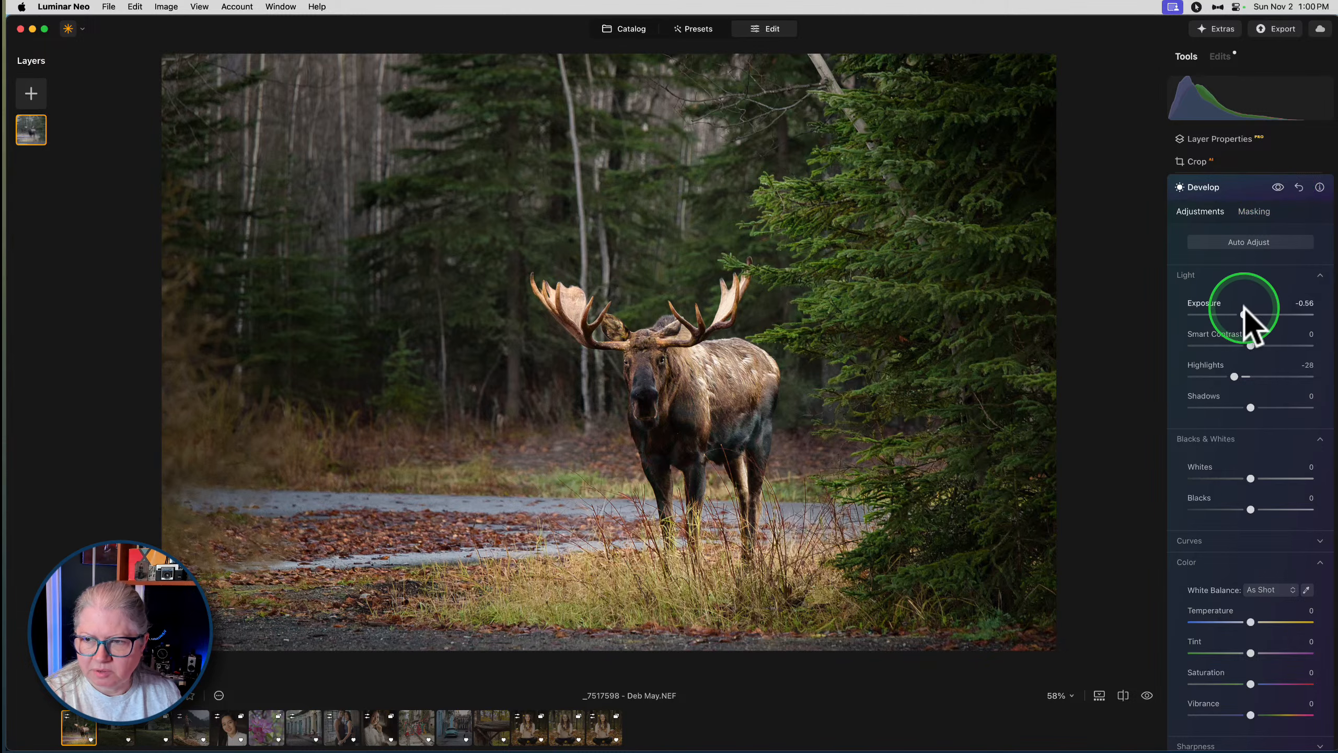
{"action": "left_click_drag", "start_coordinate": [1238, 385], "coordinate": [1242, 384]}
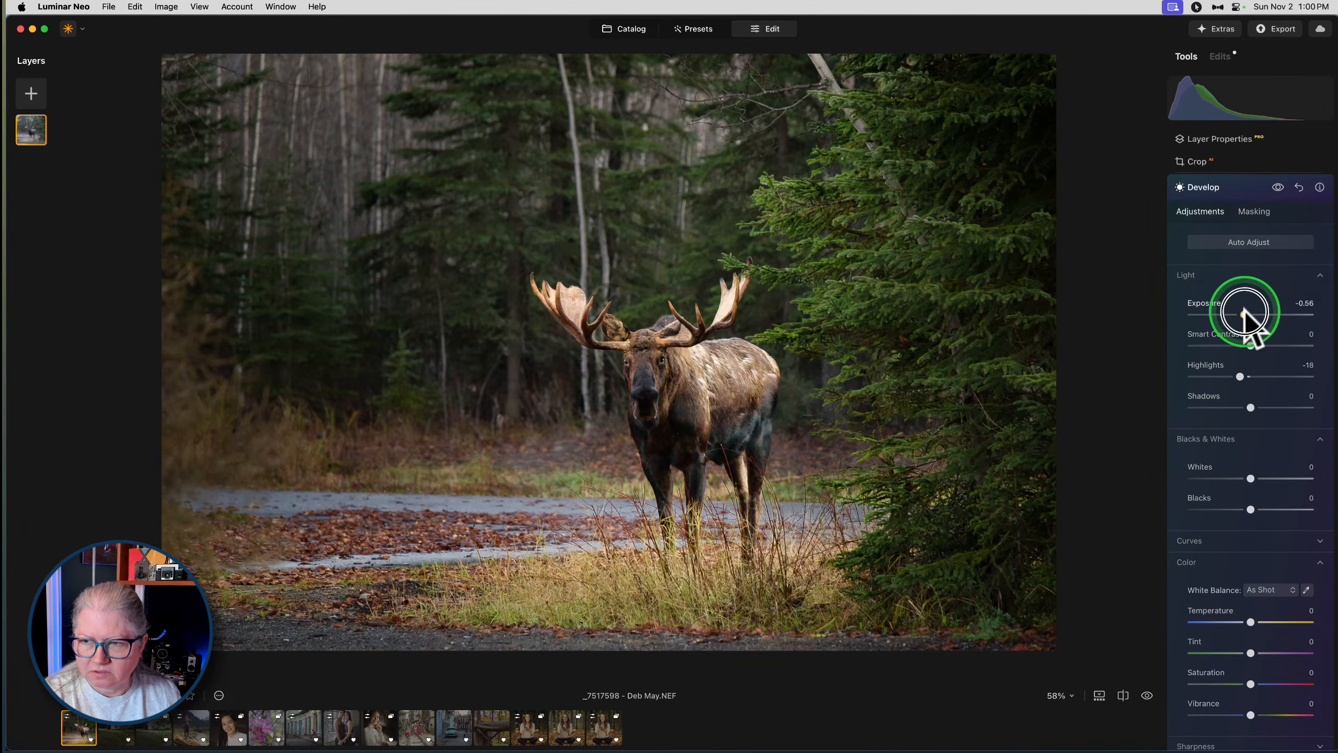
{"action": "left_click_drag", "start_coordinate": [1244, 314], "coordinate": [1246, 314]}
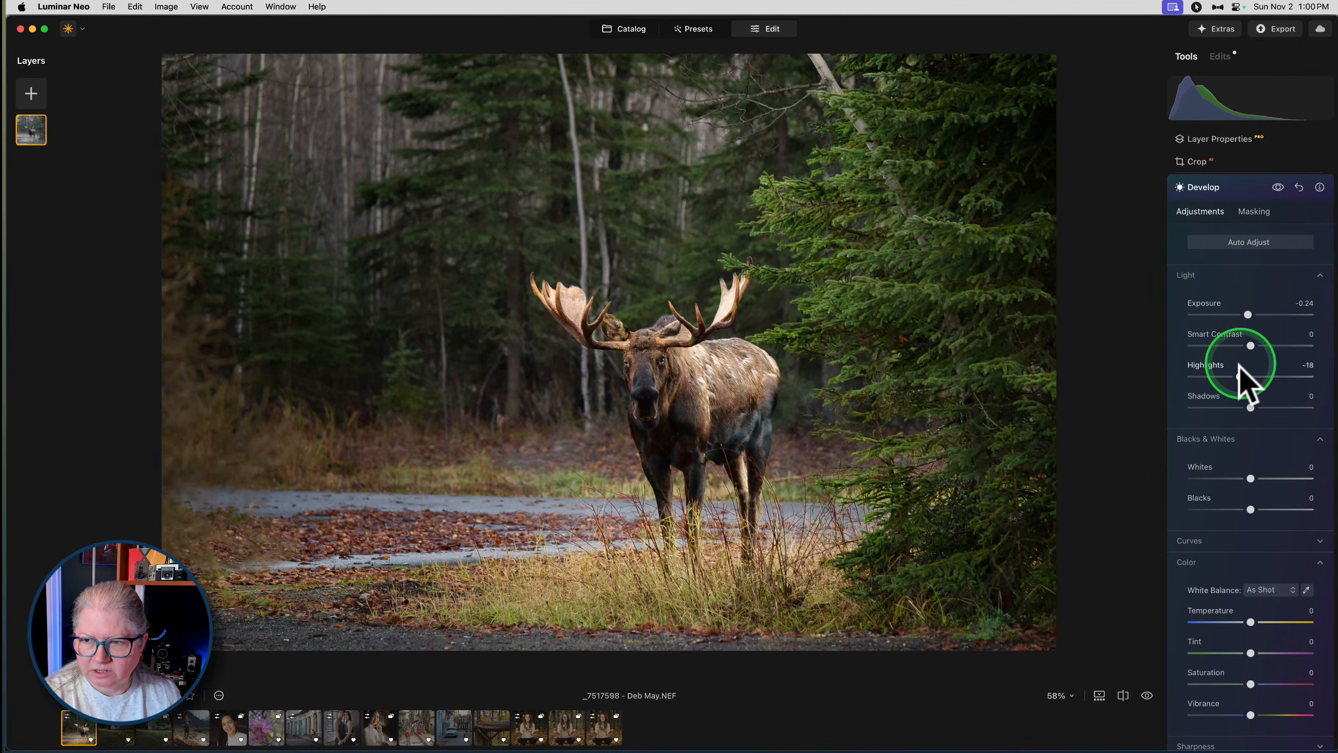
{"action": "left_click_drag", "start_coordinate": [1239, 375], "coordinate": [1221, 376]}
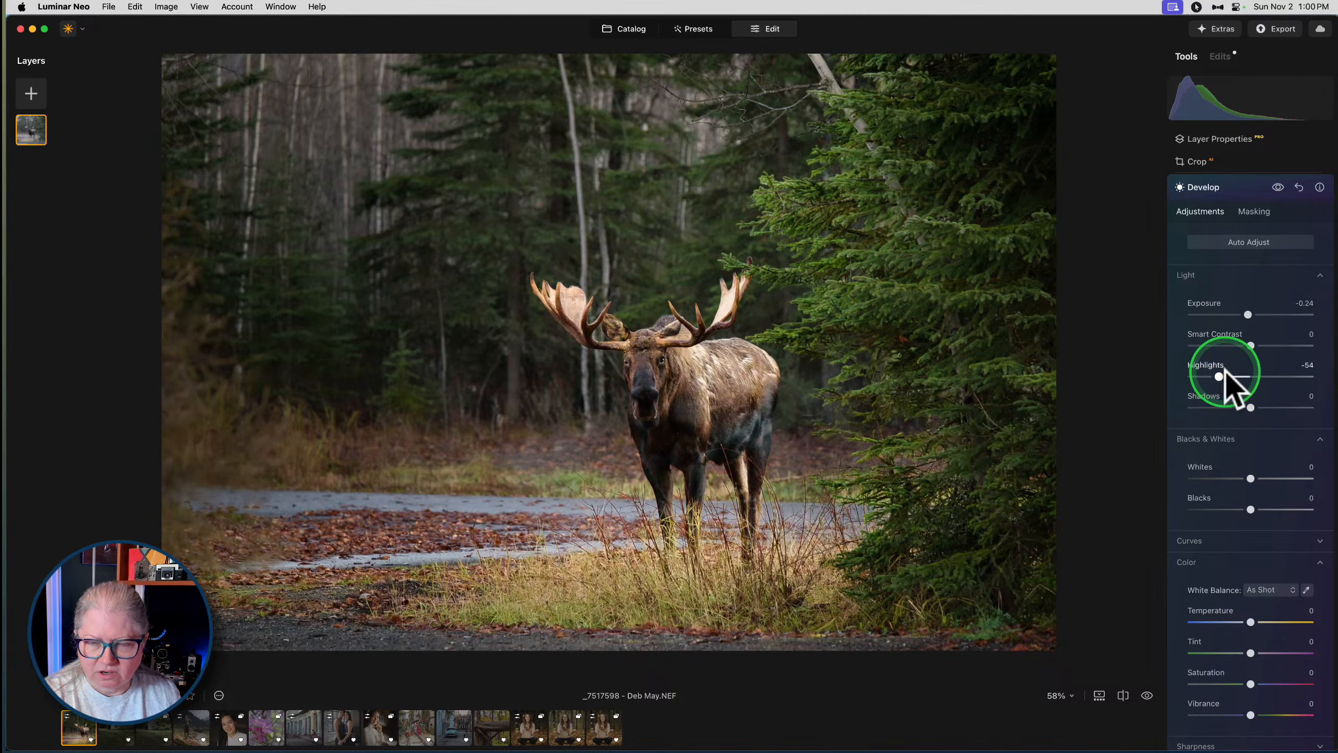
Add a linear gradient to the Develop mask that darkens the foreground below the moose, and return to the adjustments
{"action": "left_click", "coordinate": [1251, 211]}
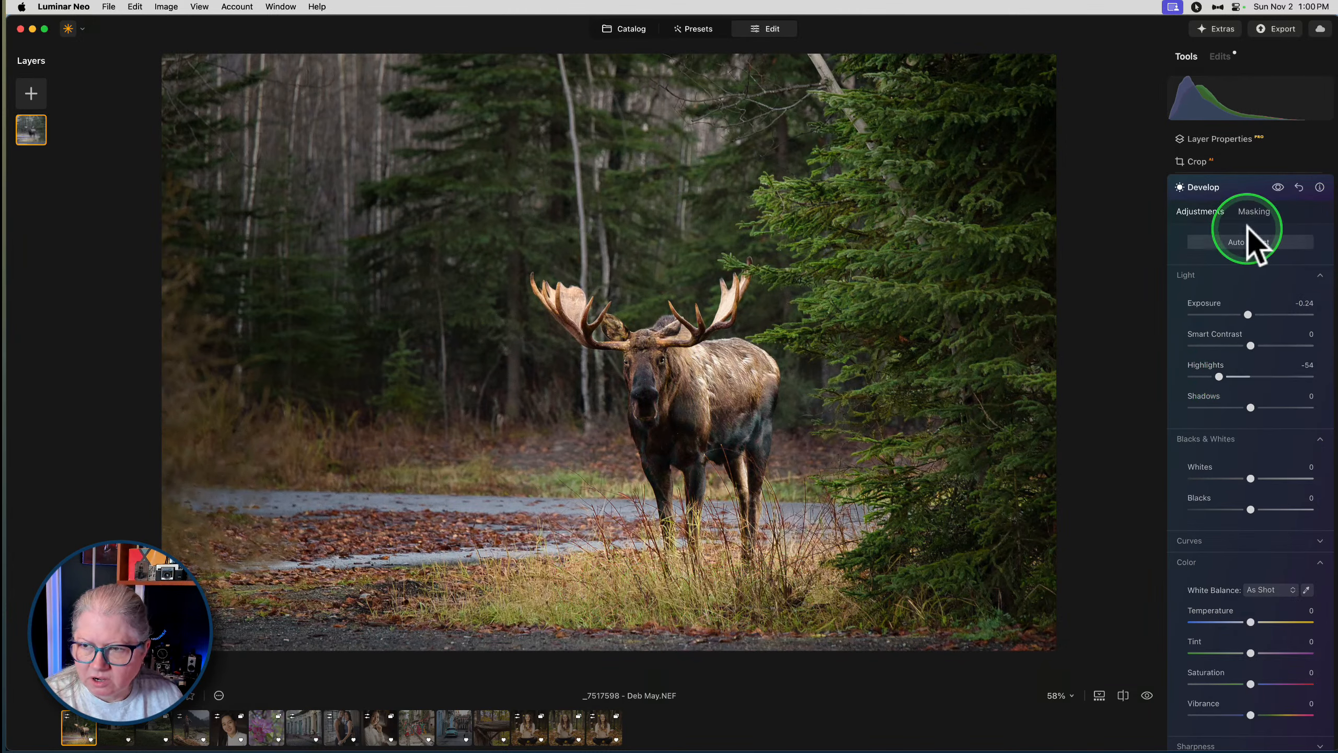
{"action": "left_click", "coordinate": [1235, 239]}
{"action": "left_click", "coordinate": [1191, 235]}
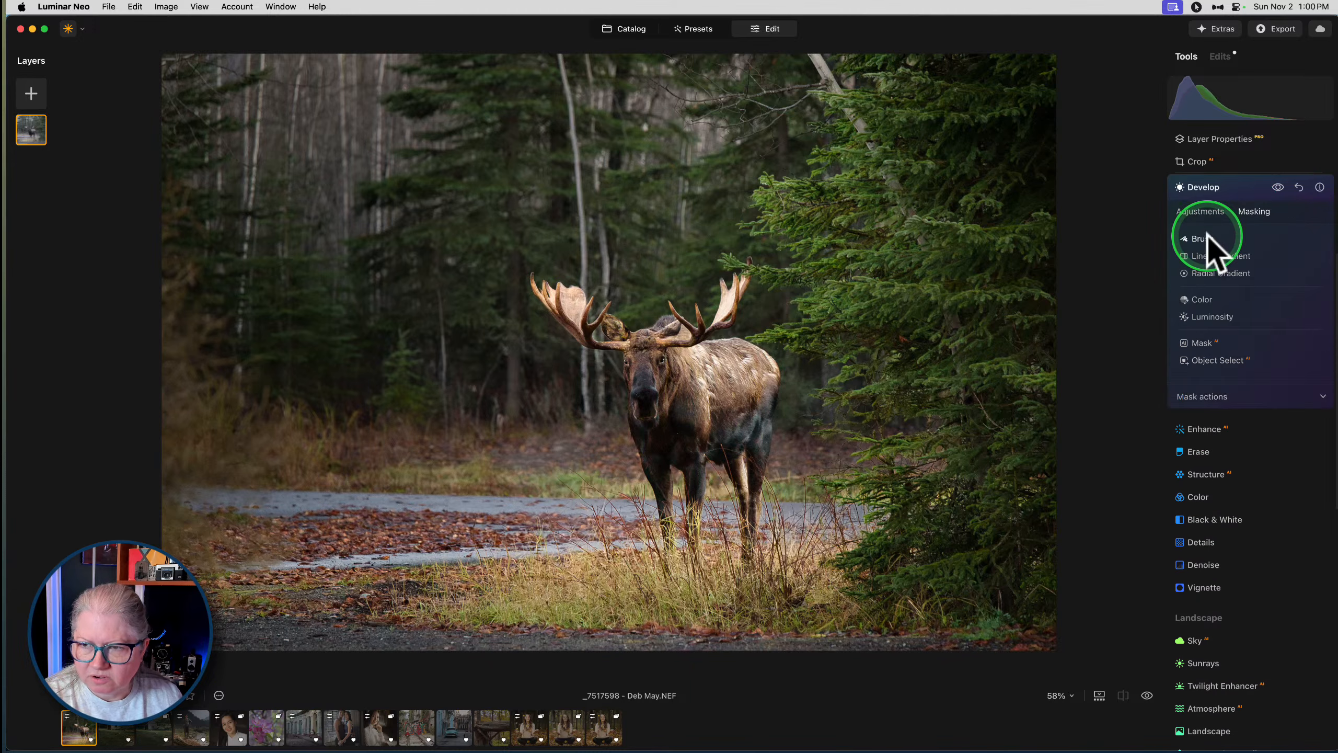
{"action": "left_click", "coordinate": [1210, 255]}
{"action": "left_click_drag", "start_coordinate": [624, 610], "coordinate": [647, 537]}
{"action": "left_click", "coordinate": [1198, 235]}
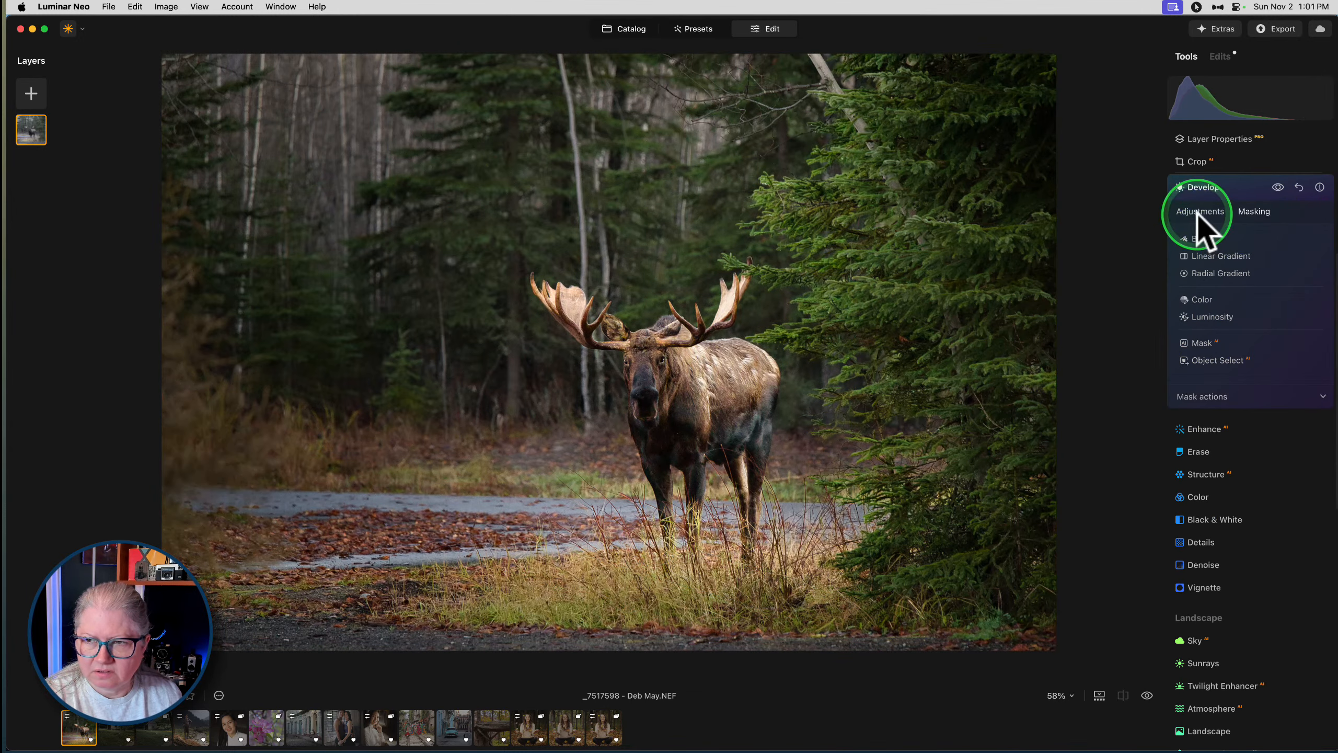
{"action": "left_click", "coordinate": [1199, 211]}
Compare the photo with and without Develop, close the tool, and compare the whole edit with the original
{"action": "left_click", "coordinate": [1278, 188]}
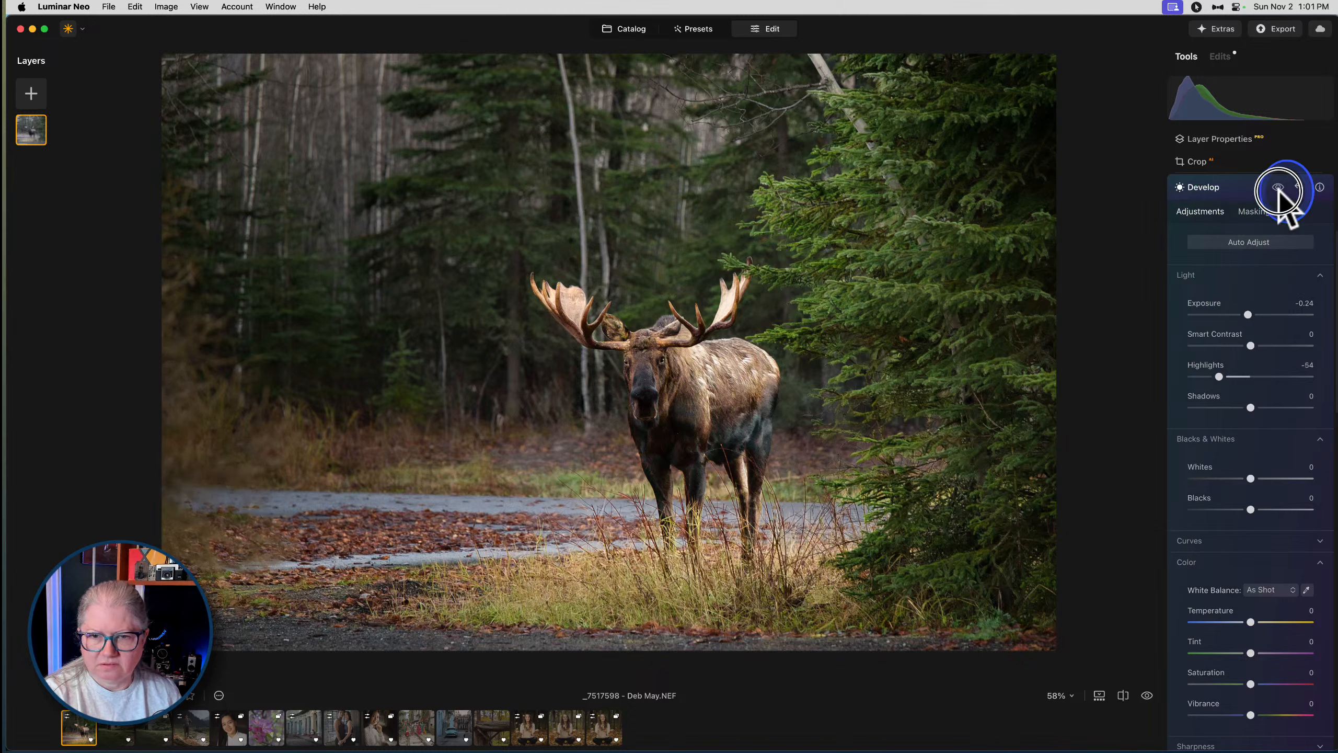
{"action": "left_click", "coordinate": [1278, 188]}
{"action": "left_click", "coordinate": [1239, 188]}
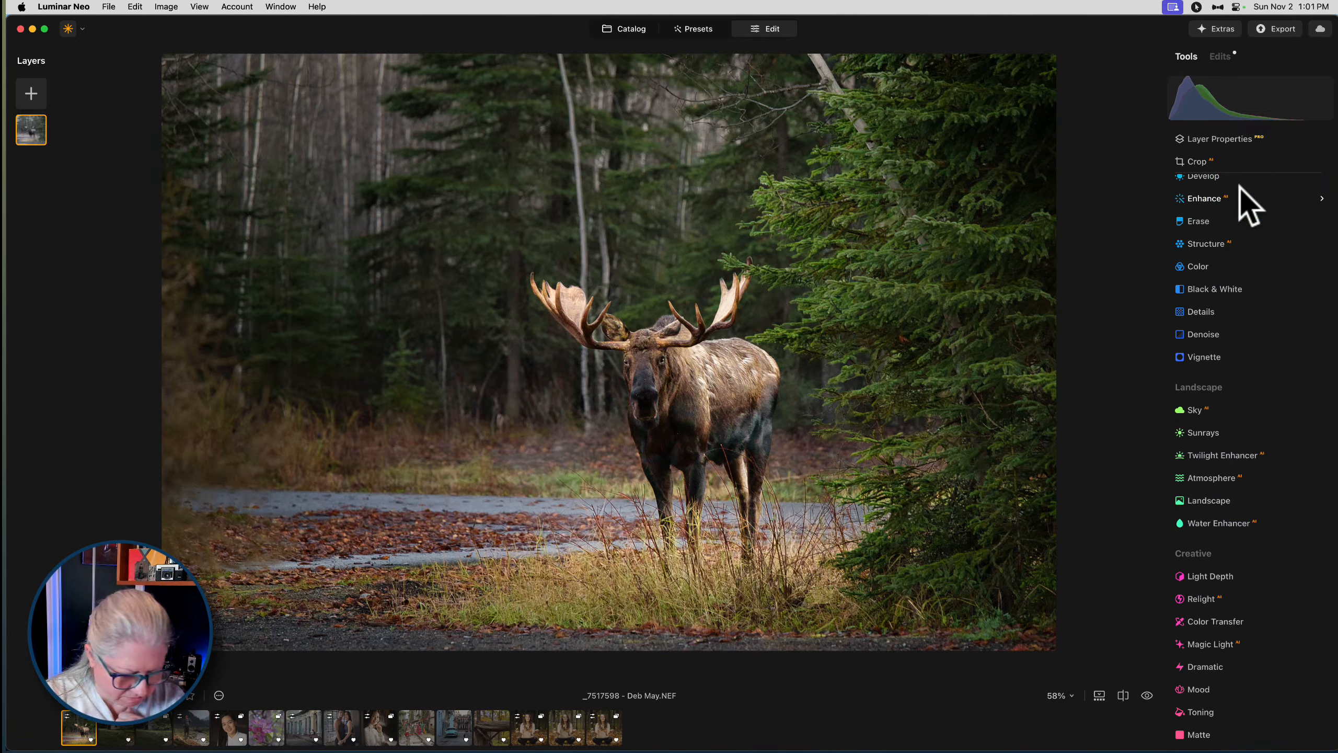
{"action": "key", "text": "backslash"}
{"action": "key", "text": "backslash"}
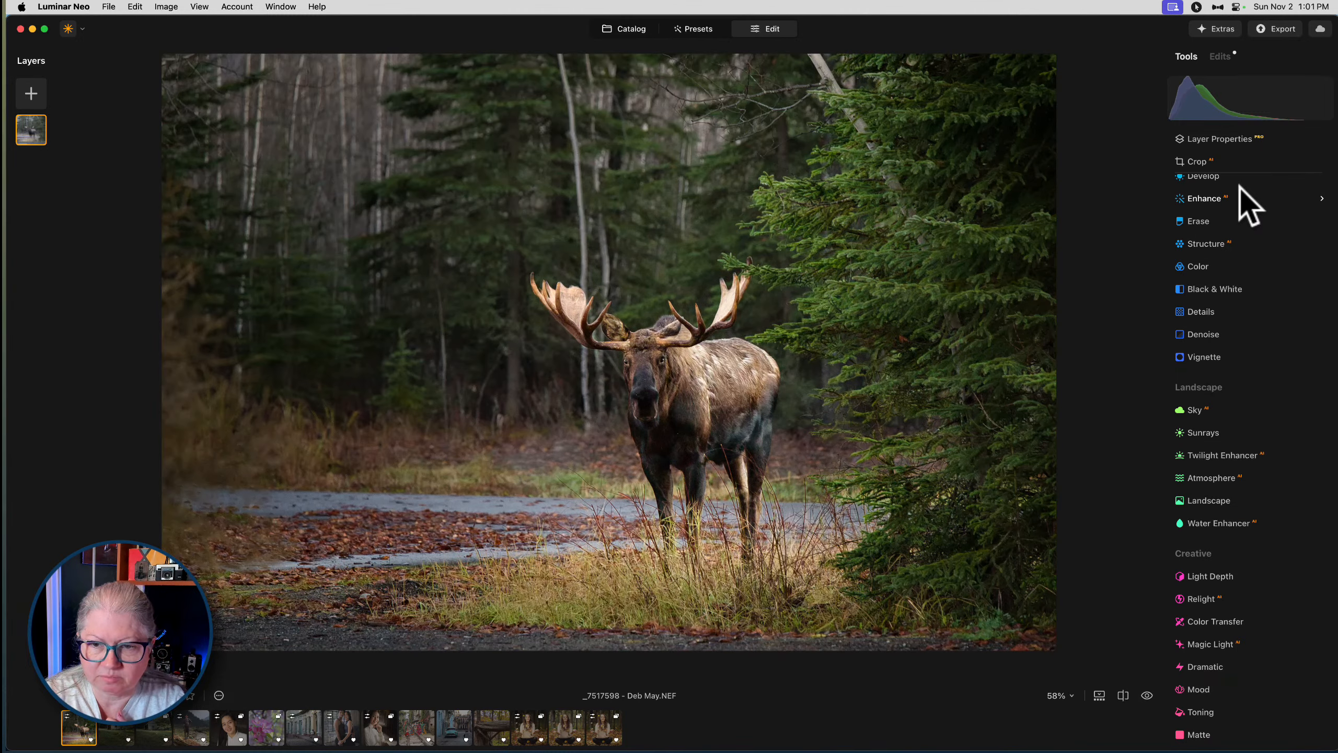
Apply a Gaussian Blur with Amount 12 to the photo
{"action": "scroll", "coordinate": [1240, 187], "scroll_direction": "up", "scroll_amount": 5}
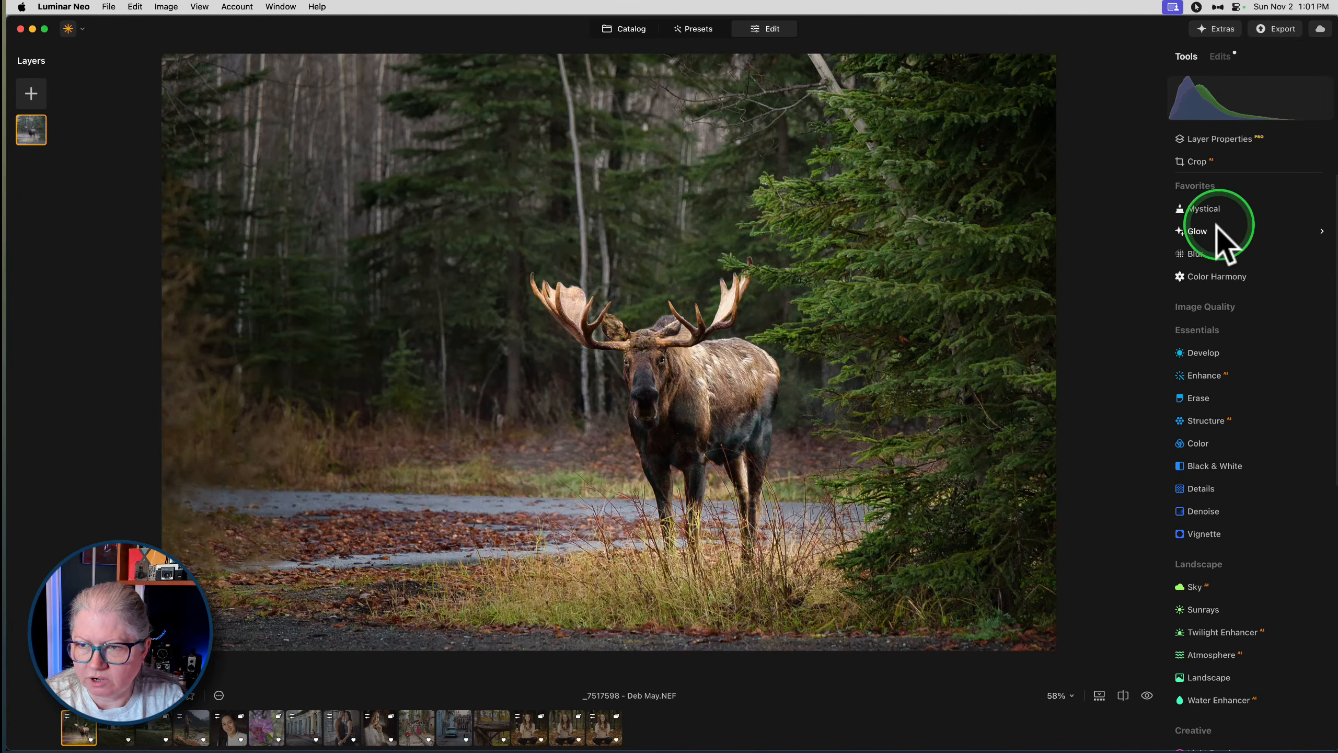
{"action": "left_click", "coordinate": [1197, 255]}
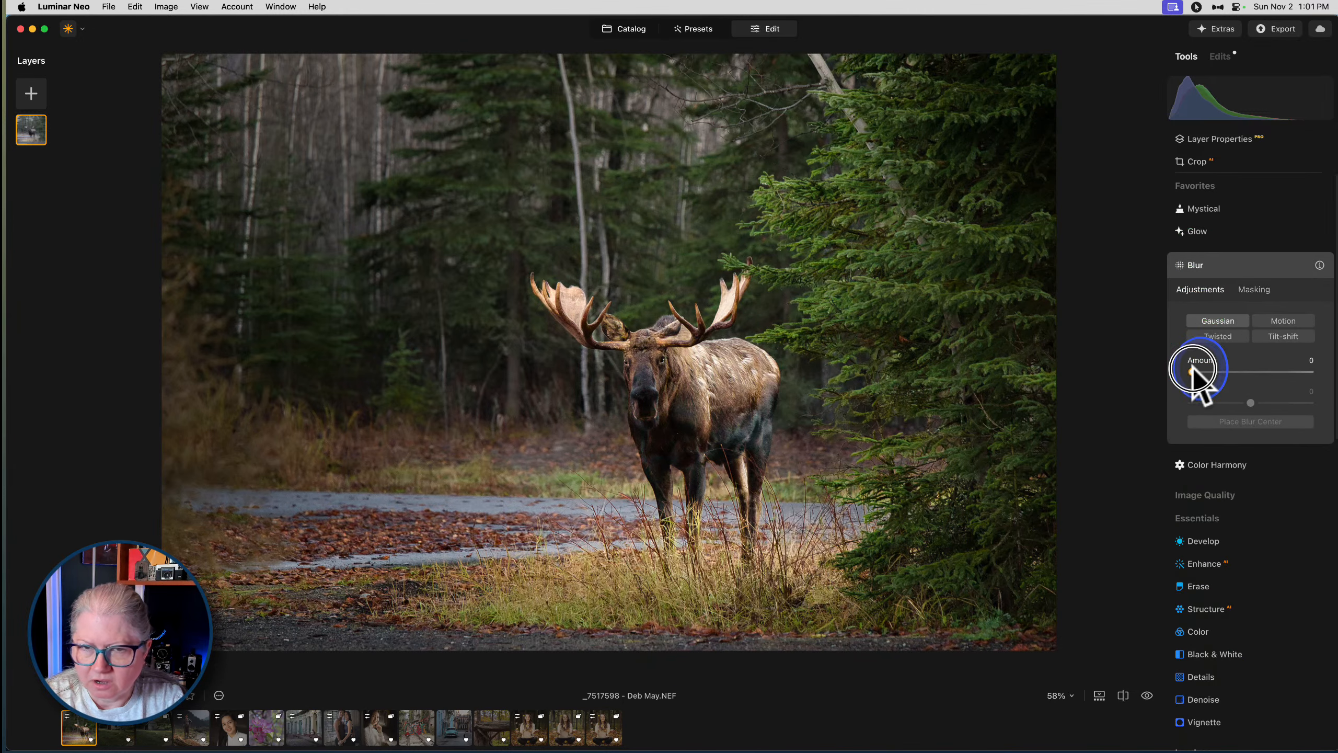
{"action": "left_click_drag", "start_coordinate": [1193, 369], "coordinate": [1210, 371]}
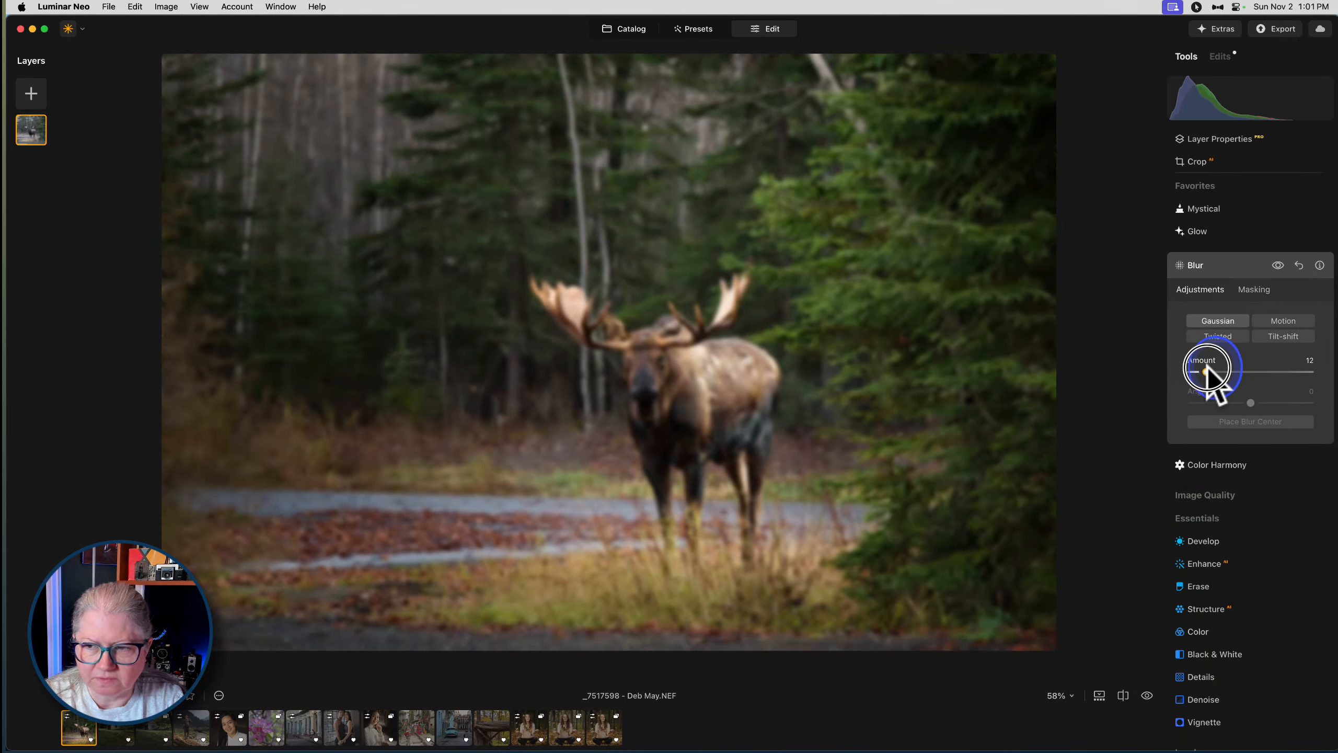
Paste the copied moose mask into Blur and invert it so only the surroundings are blurred
{"action": "left_click", "coordinate": [1256, 288]}
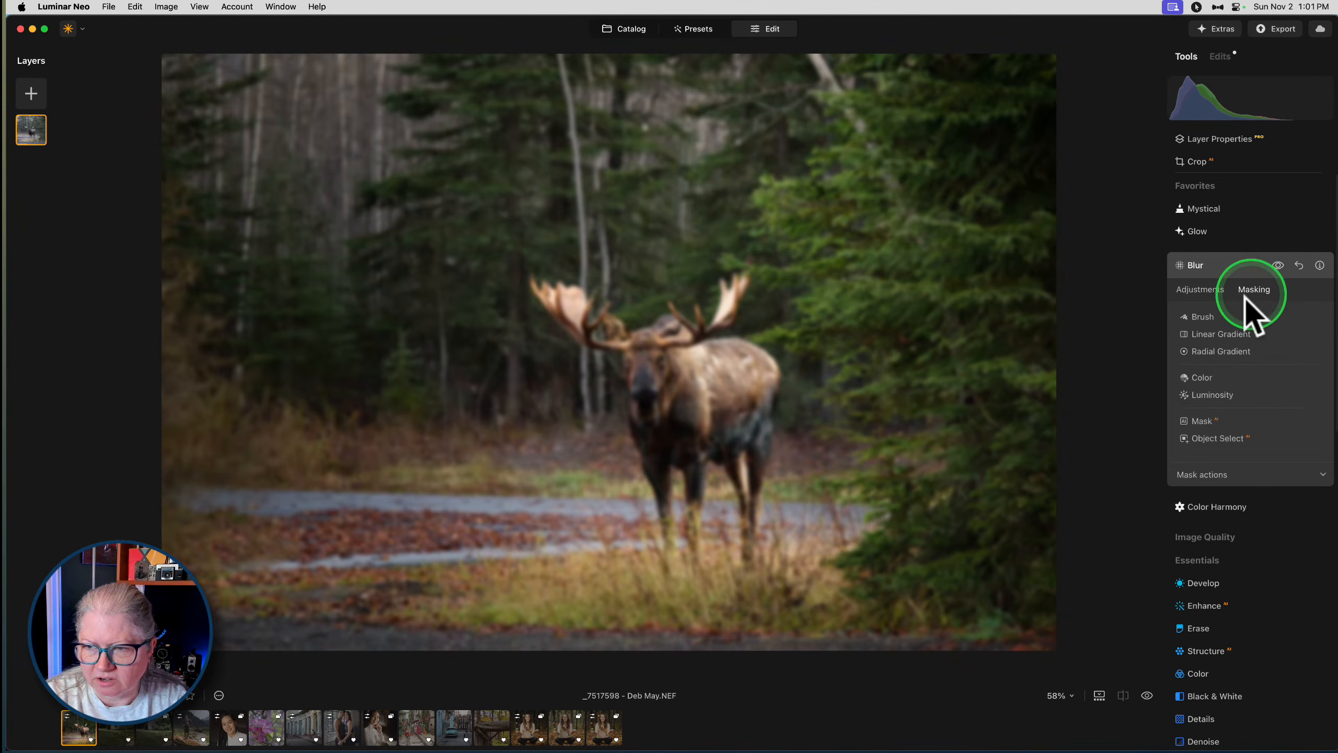
{"action": "left_click", "coordinate": [1201, 474]}
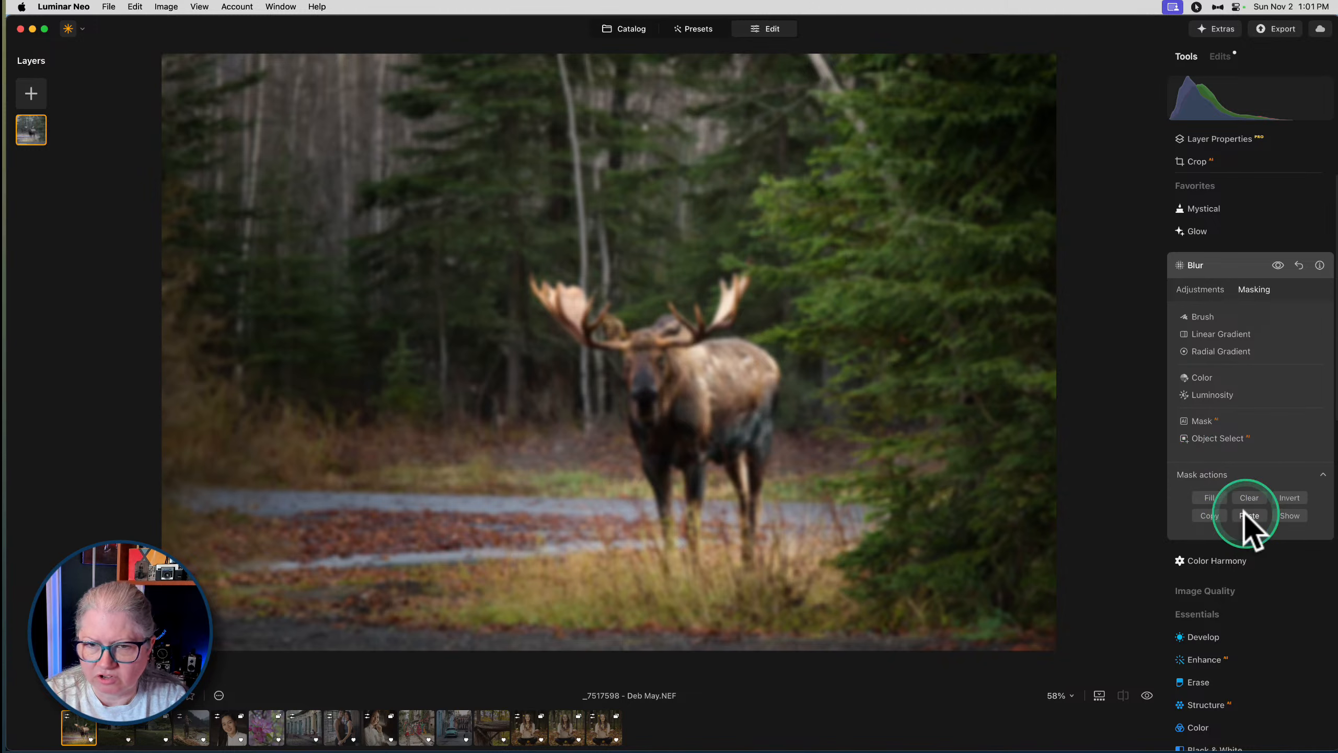
{"action": "left_click", "coordinate": [1247, 515]}
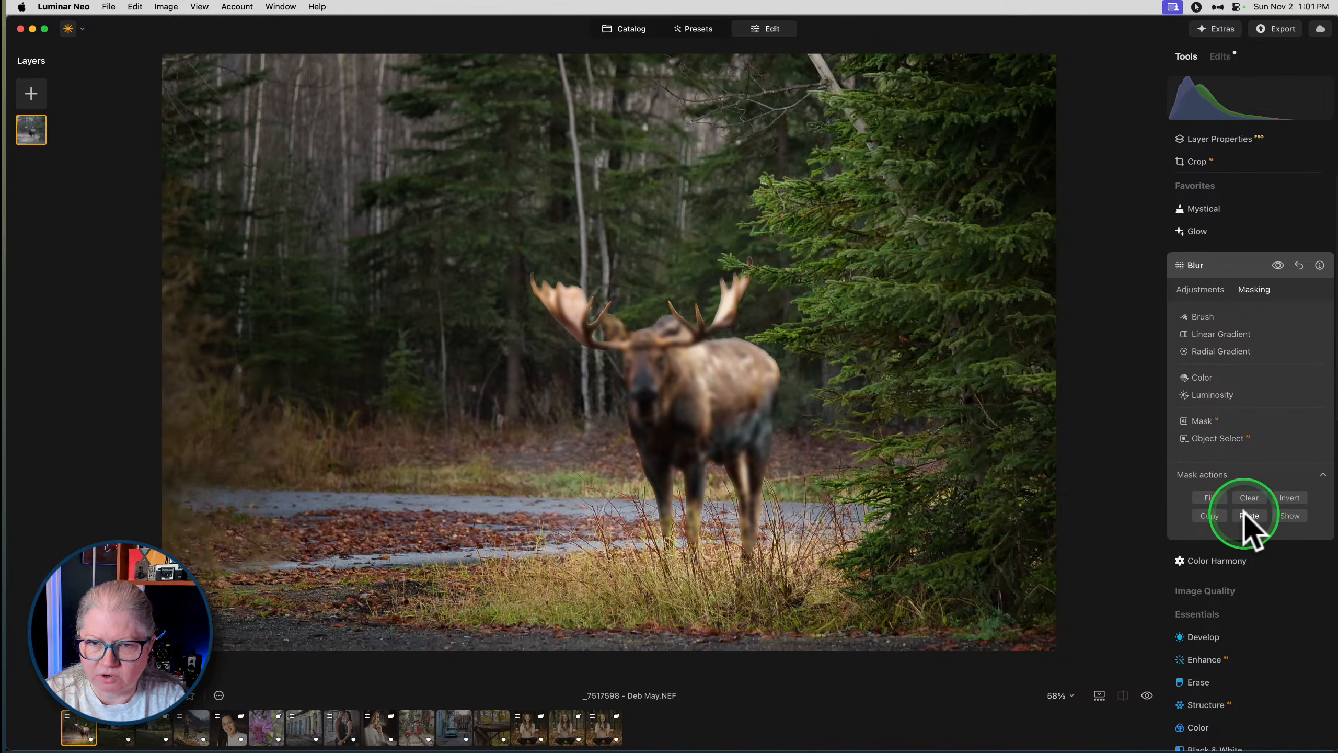
{"action": "left_click", "coordinate": [1288, 498]}
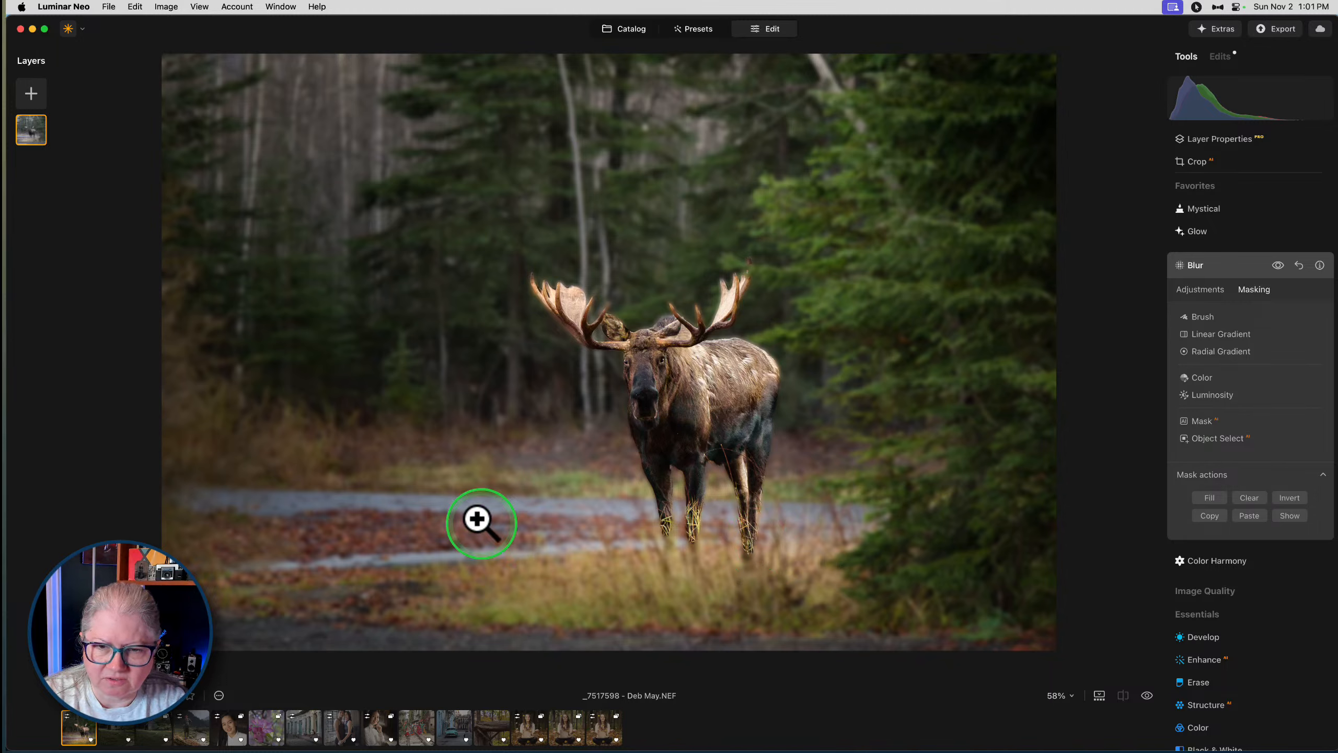
Try to exclude the foreground from the Blur mask with an inverted linear gradient across the moose's legs
{"action": "left_click", "coordinate": [1207, 334]}
{"action": "left_click_drag", "start_coordinate": [692, 592], "coordinate": [687, 493]}
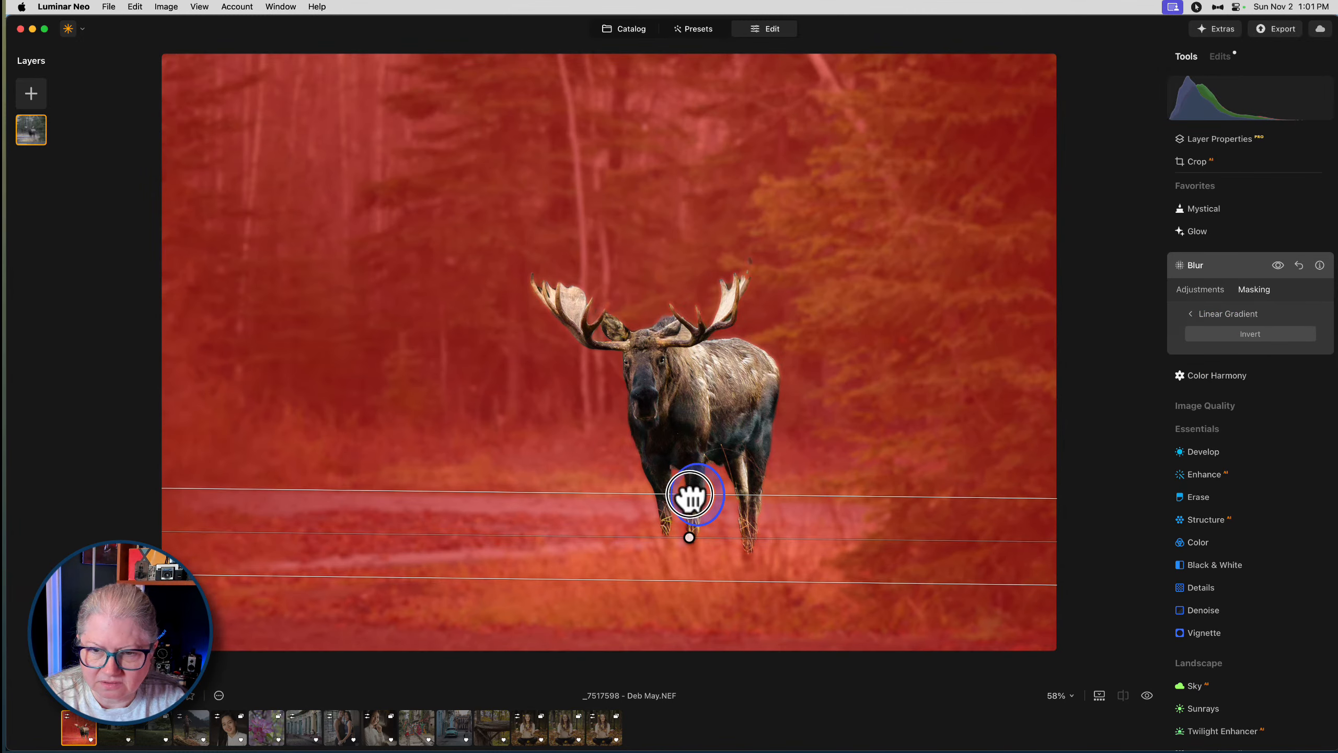
{"action": "left_click", "coordinate": [1223, 332]}
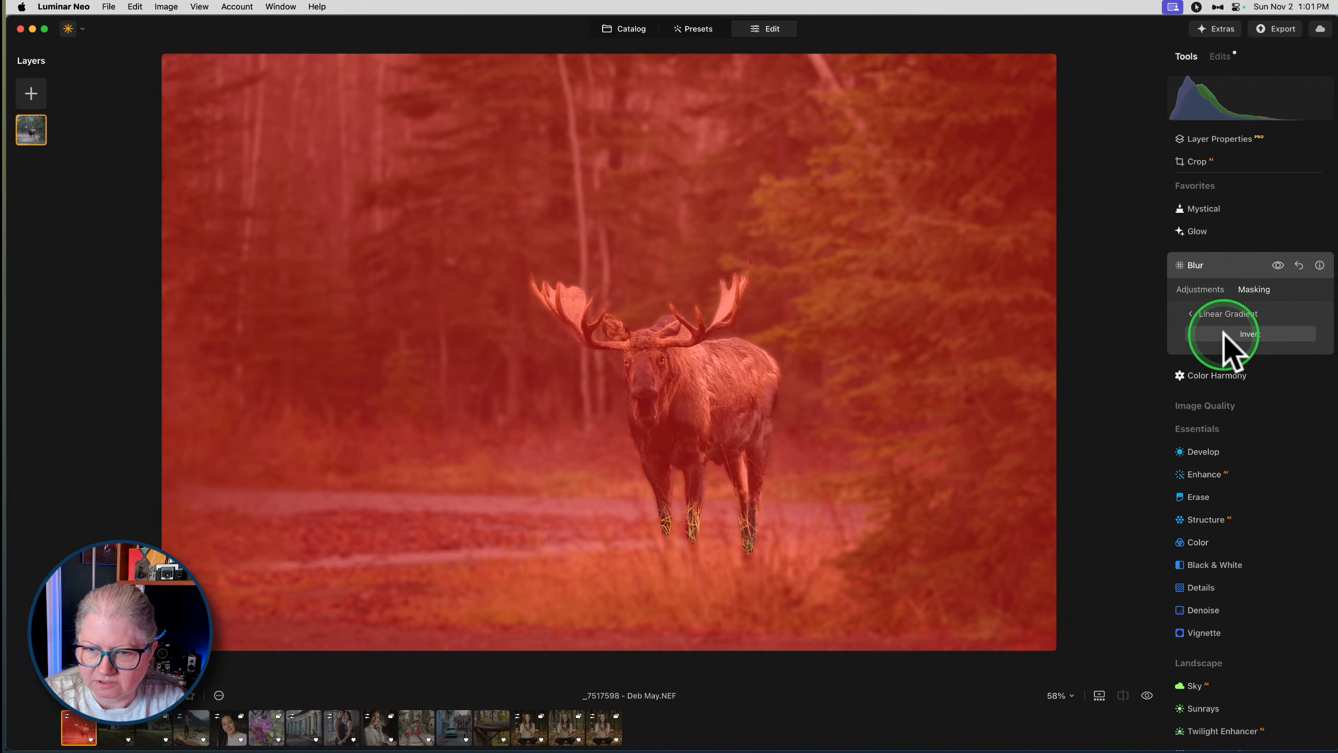
{"action": "left_click", "coordinate": [1204, 313]}
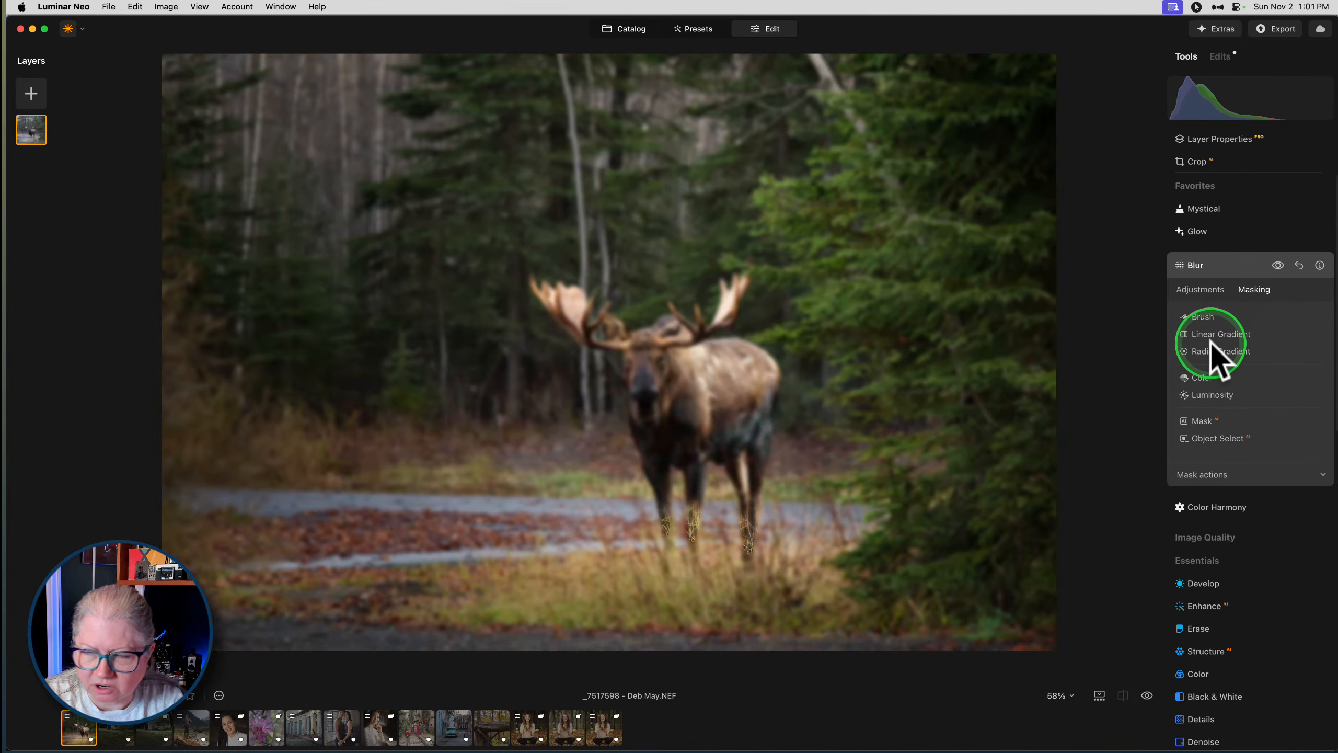
Subtract the moose from a full Blur mask with Object Select, and try to subtract the foreground grass too
{"action": "left_click", "coordinate": [1202, 474]}
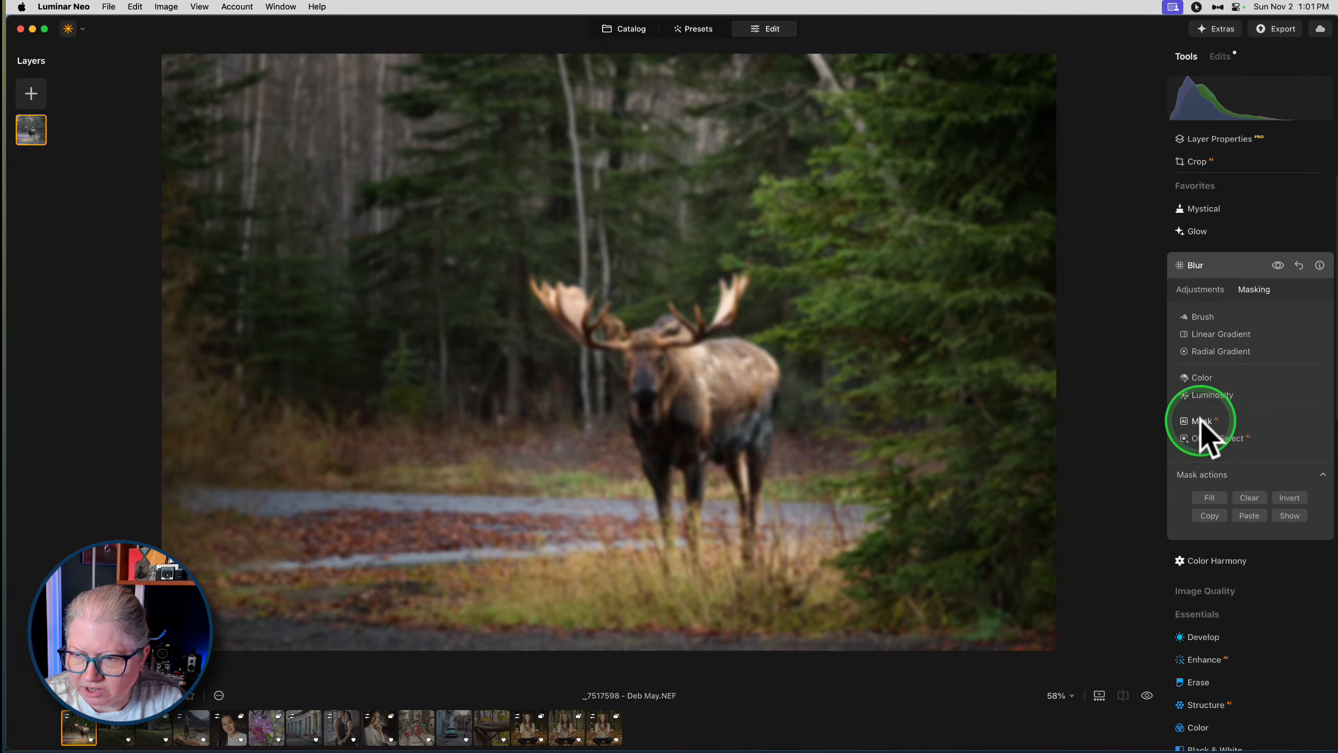
{"action": "left_click", "coordinate": [1211, 438]}
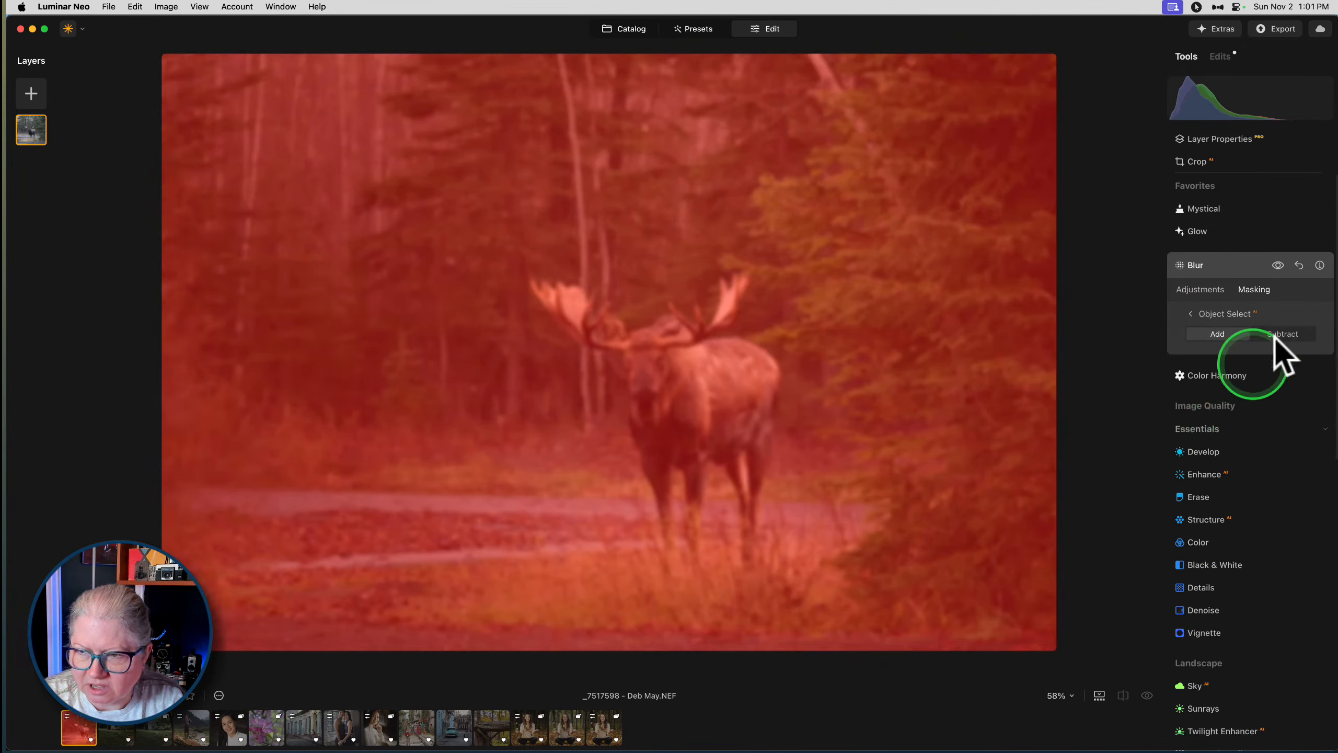
{"action": "left_click", "coordinate": [1282, 334]}
{"action": "left_click", "coordinate": [694, 393]}
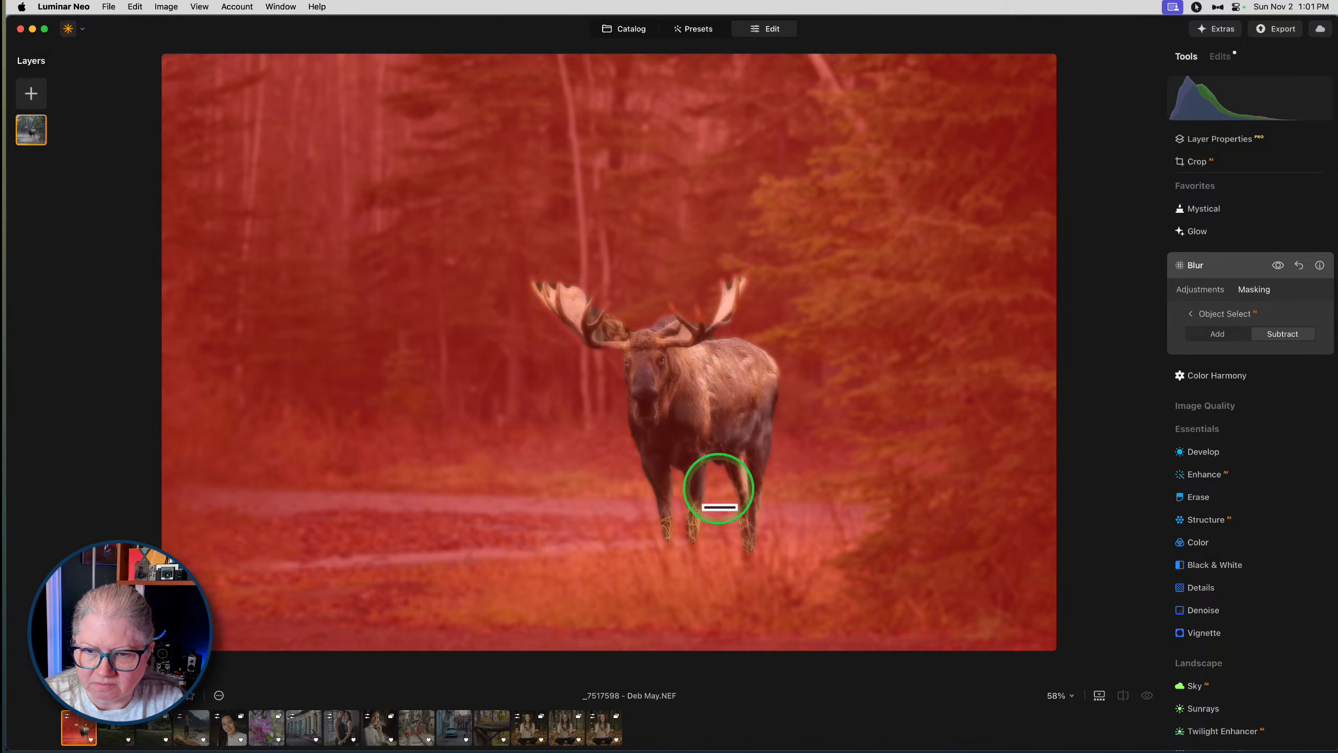
{"action": "left_click", "coordinate": [710, 594]}
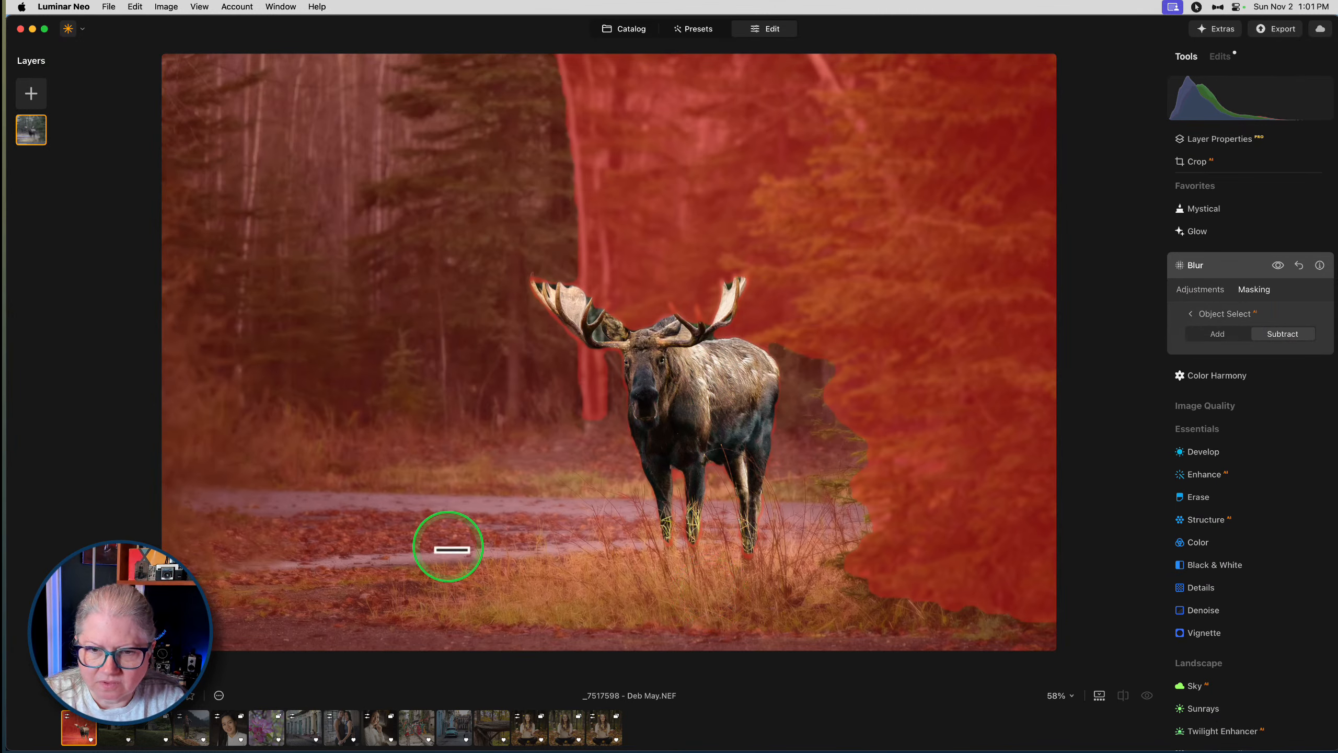
{"action": "left_click", "coordinate": [1201, 316]}
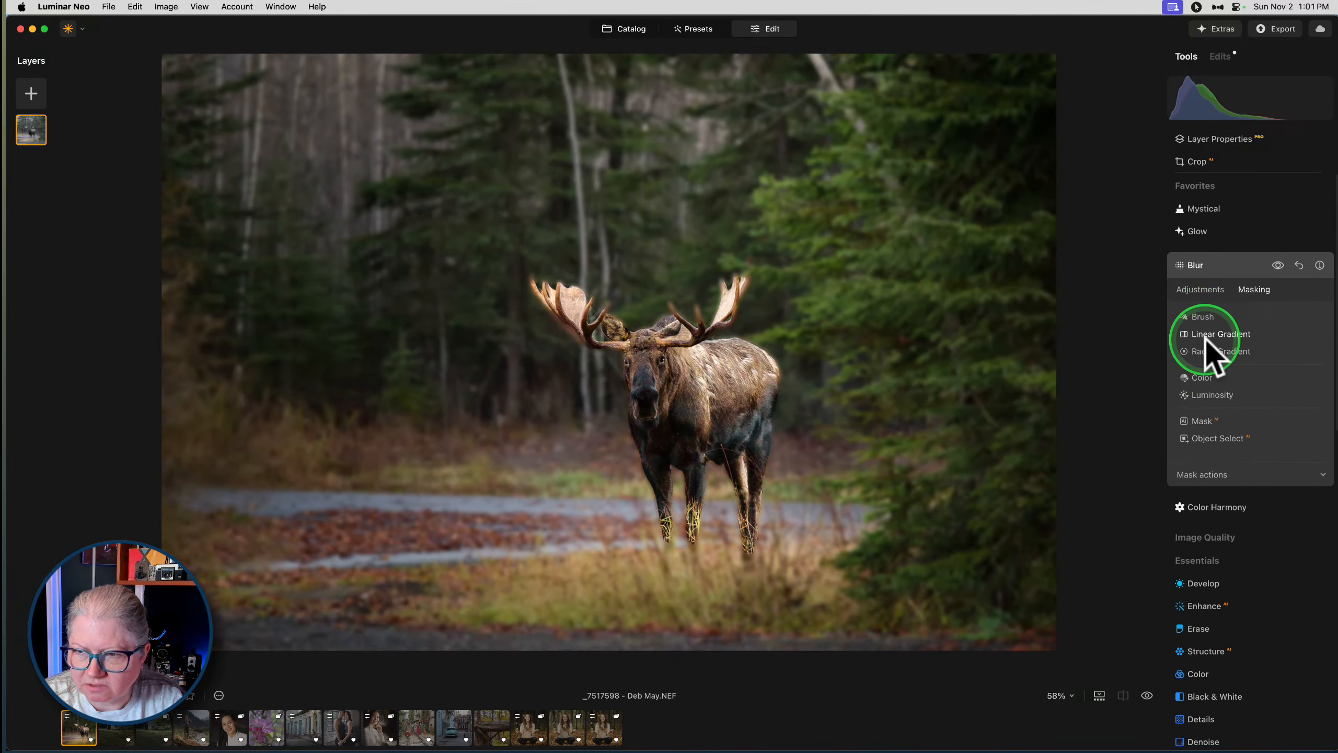
Retry a linear gradient over the foreground with inversion on the Blur mask, and clear the whole mask
{"action": "left_click", "coordinate": [1206, 336]}
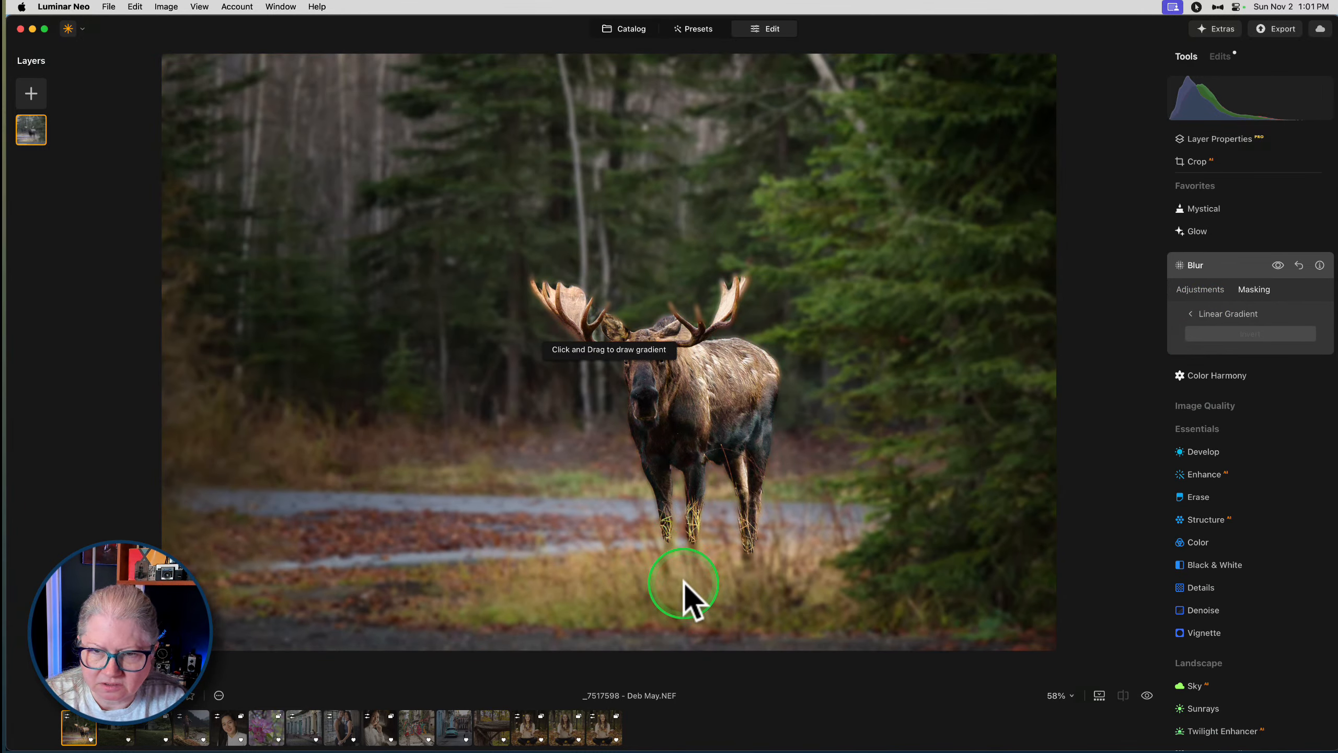
{"action": "left_click_drag", "start_coordinate": [684, 582], "coordinate": [681, 469]}
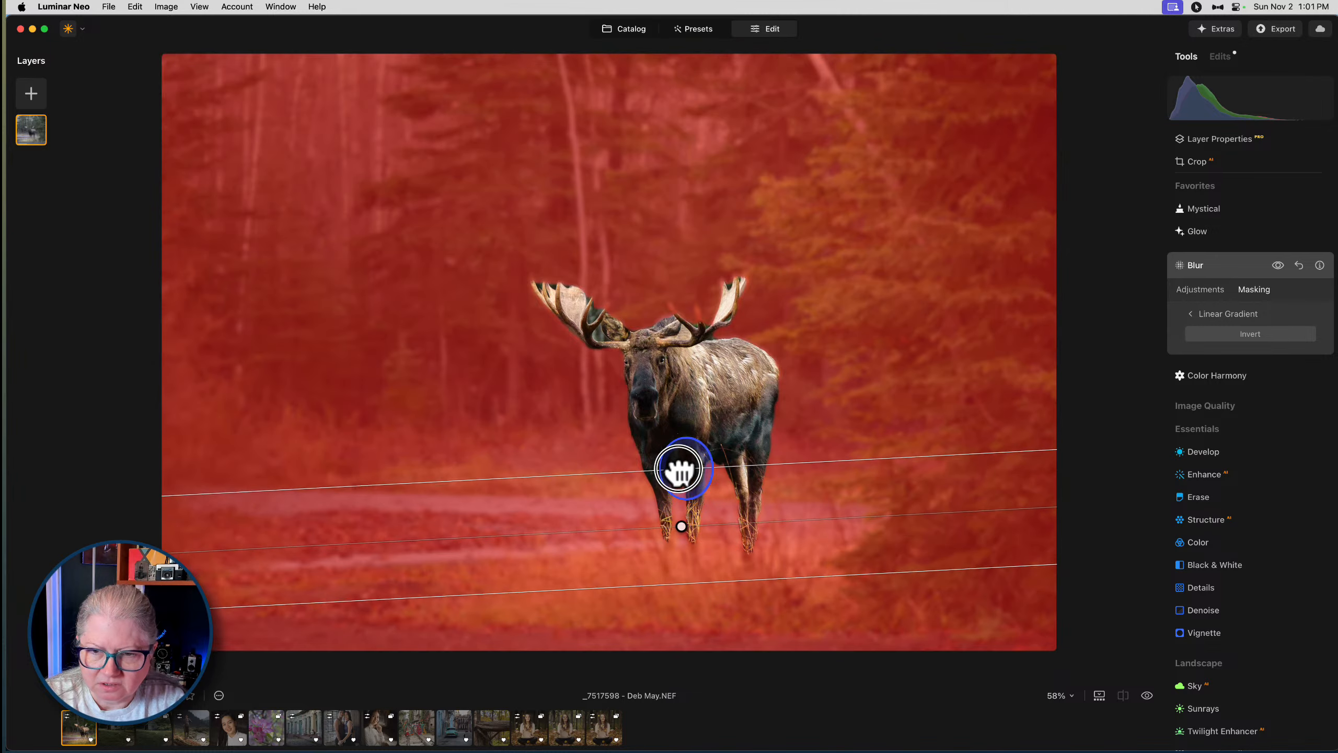
{"action": "left_click", "coordinate": [1231, 334]}
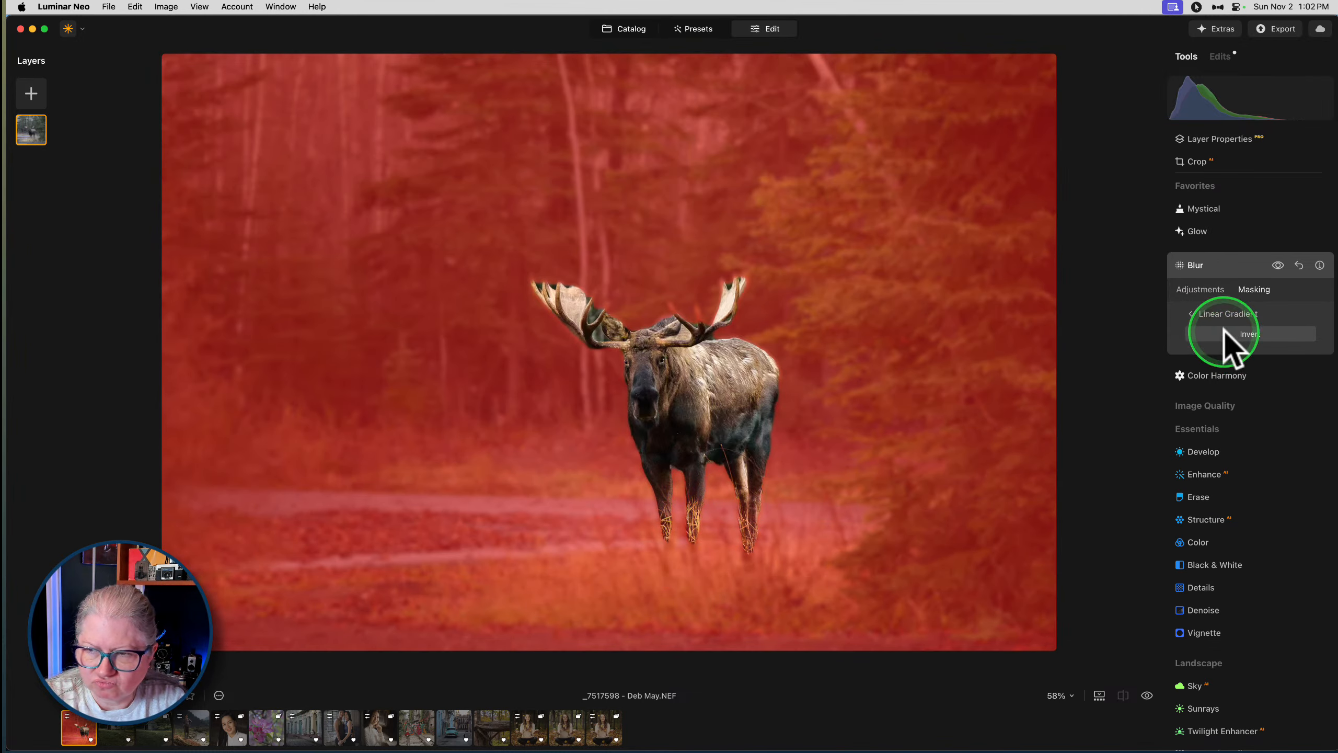
{"action": "left_click", "coordinate": [1222, 318]}
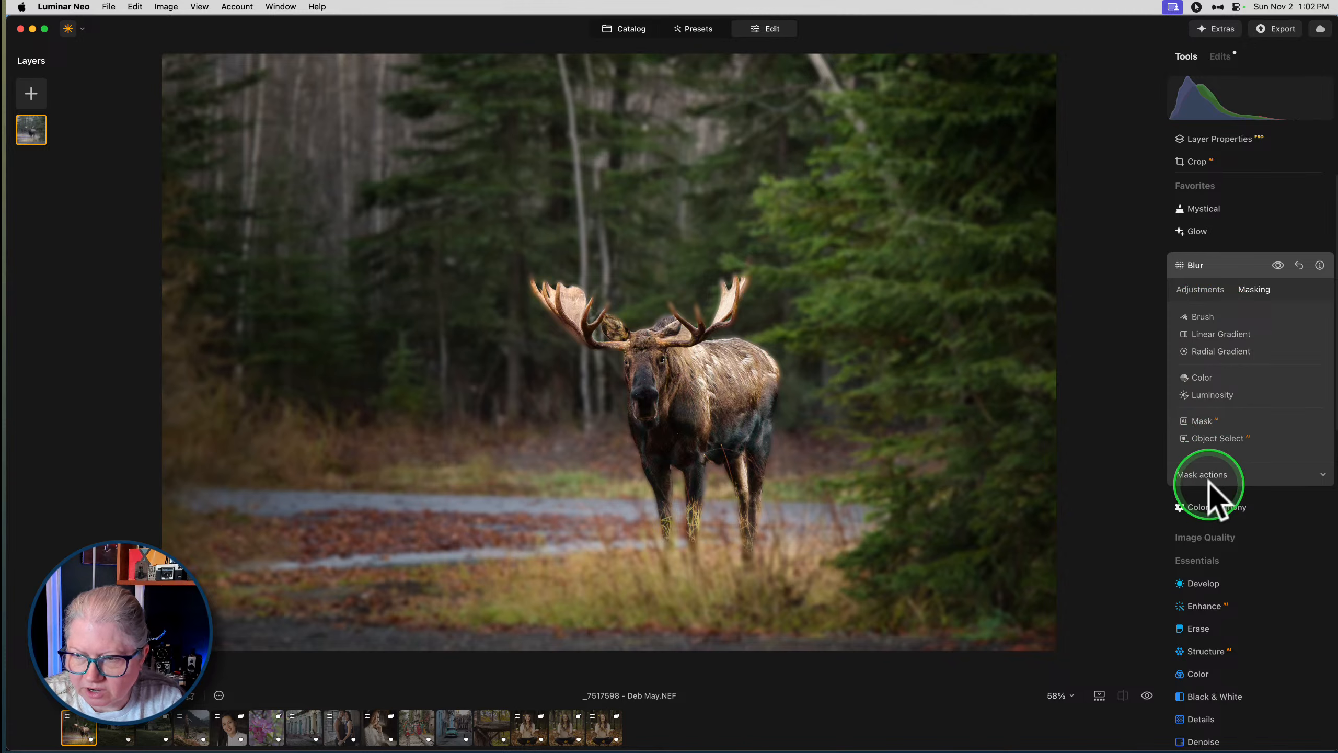
{"action": "left_click", "coordinate": [1206, 477]}
{"action": "left_click", "coordinate": [1198, 496]}
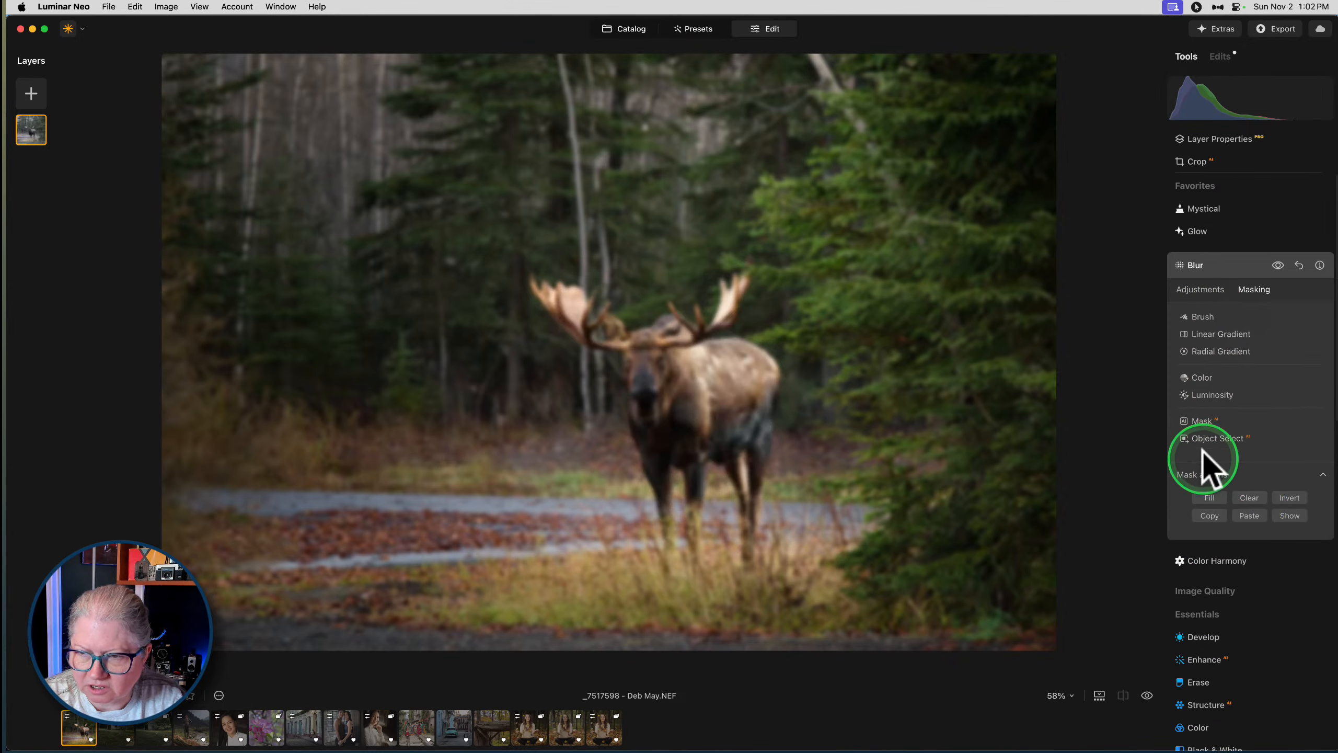
{"action": "left_click", "coordinate": [1247, 497]}
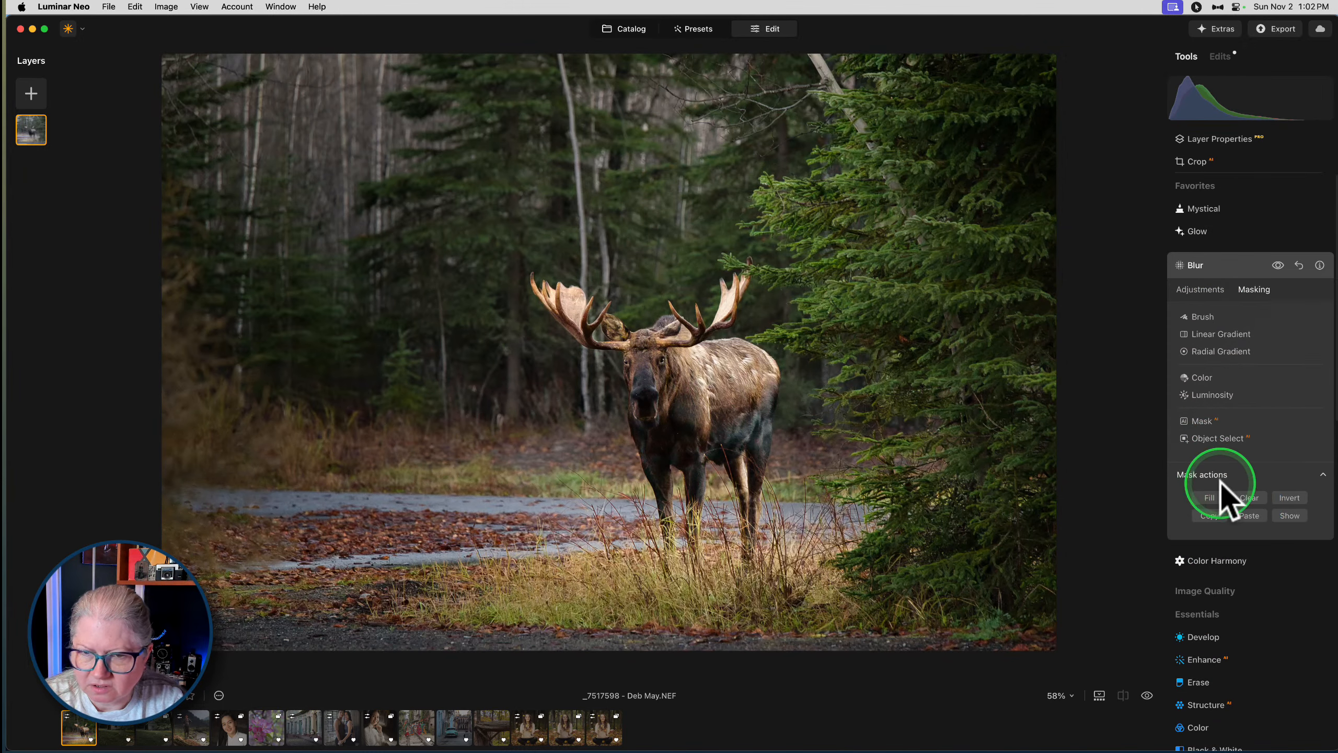
Mask the Blur with an inverted linear gradient, positioned around the moose's legs so it covers the background but not the foreground
{"action": "left_click", "coordinate": [1215, 334]}
{"action": "left_click_drag", "start_coordinate": [651, 576], "coordinate": [659, 462]}
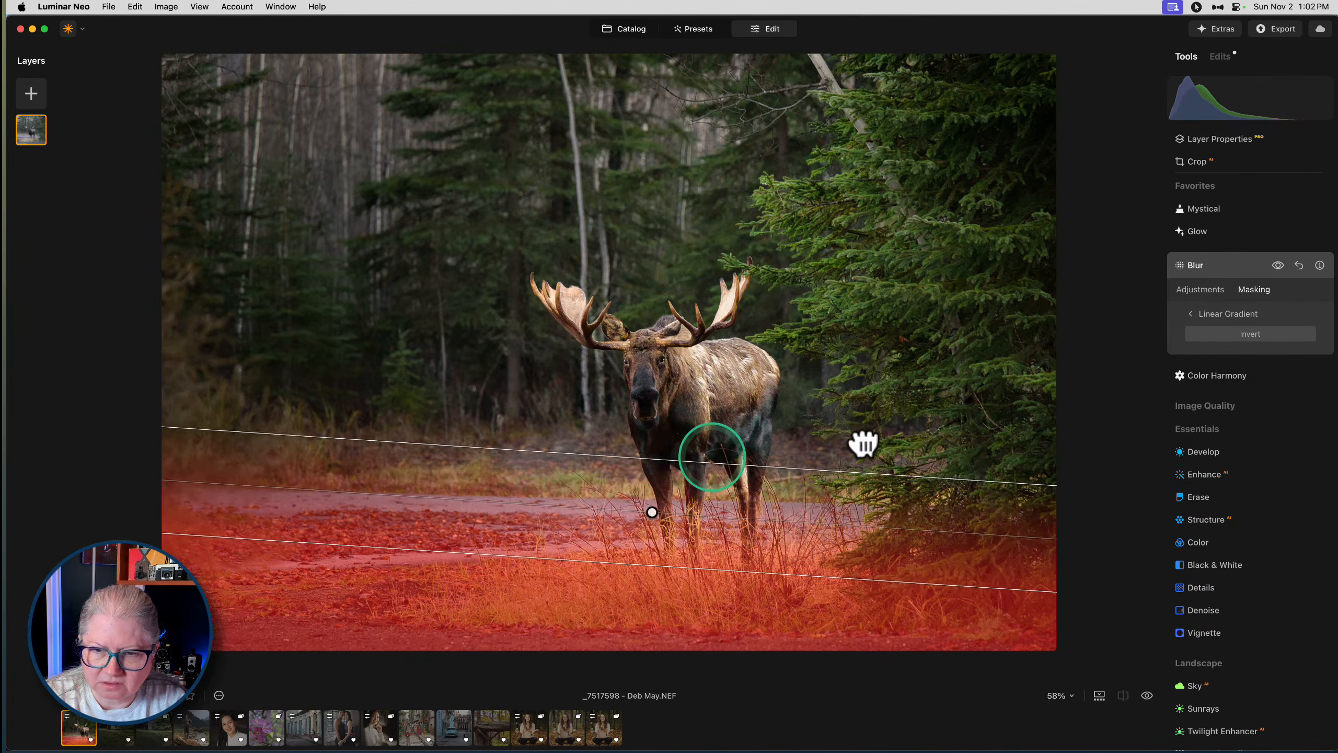
{"action": "left_click", "coordinate": [1231, 333]}
{"action": "left_click_drag", "start_coordinate": [655, 518], "coordinate": [640, 478]}
{"action": "left_click_drag", "start_coordinate": [872, 478], "coordinate": [872, 474]}
{"action": "left_click_drag", "start_coordinate": [640, 478], "coordinate": [641, 468]}
{"action": "left_click", "coordinate": [1206, 315]}
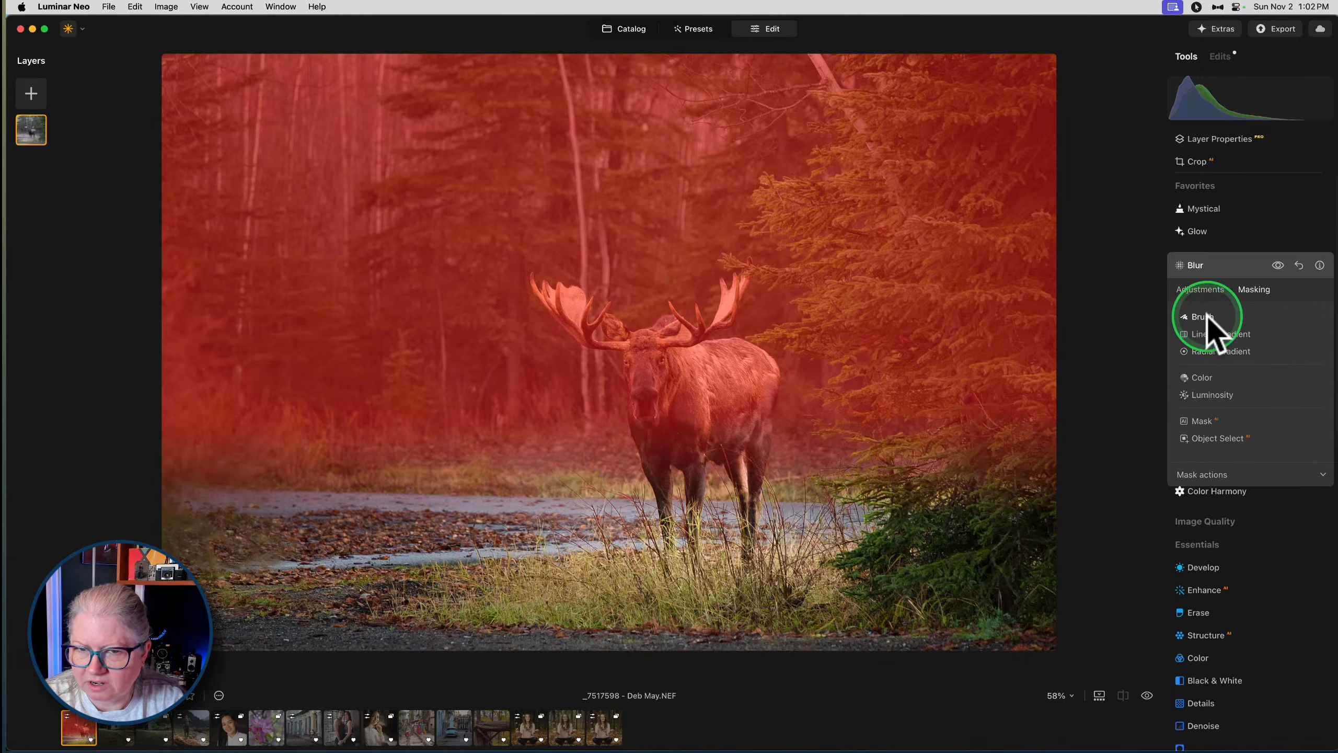
Subtract the moose from the Blur mask with Object Select
{"action": "left_click", "coordinate": [1202, 439]}
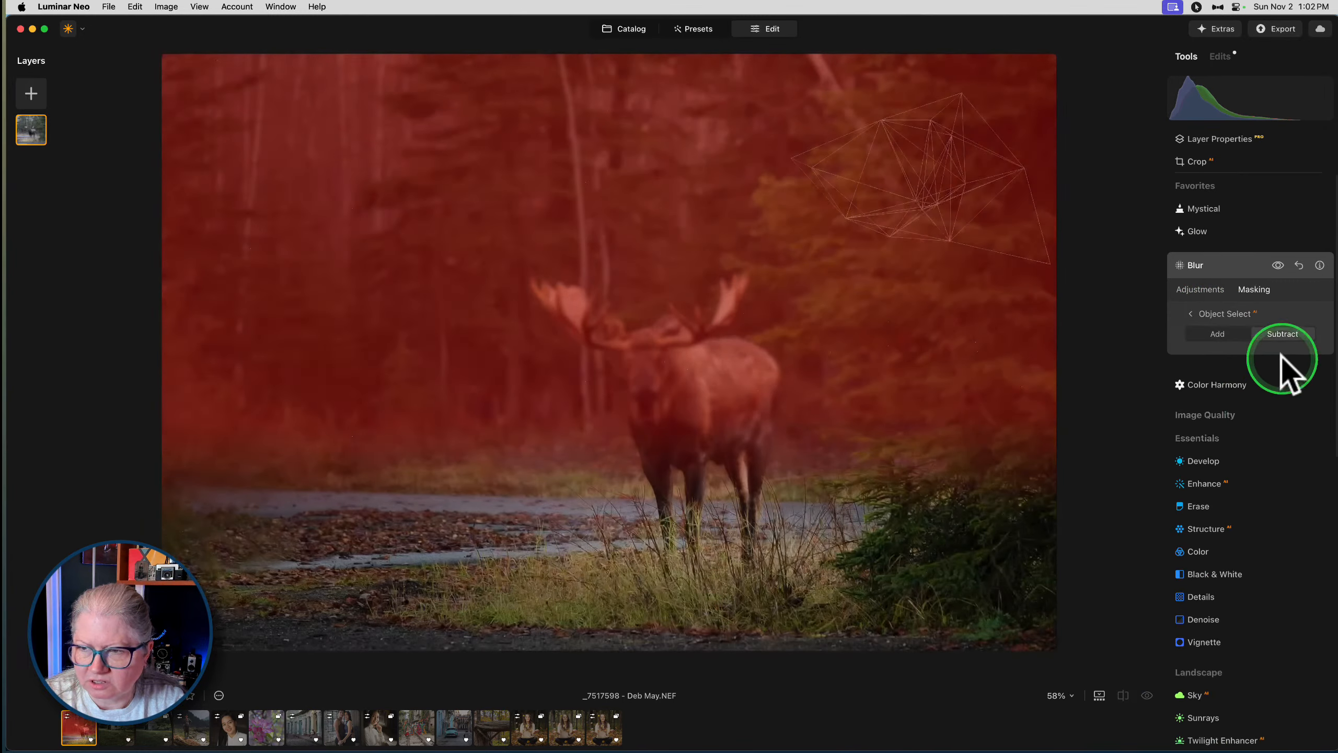
{"action": "left_click", "coordinate": [1283, 333]}
{"action": "left_click", "coordinate": [719, 410]}
{"action": "left_click", "coordinate": [1282, 335]}
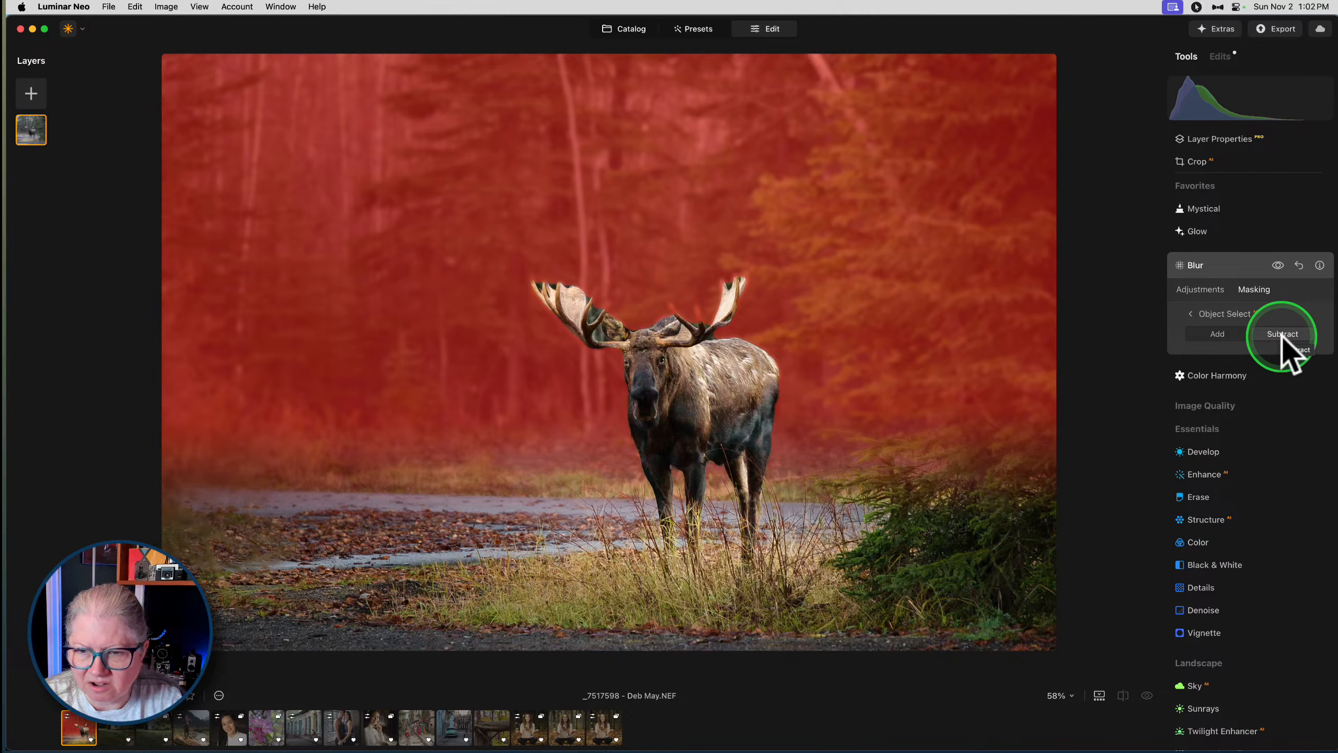
Try to exclude the evergreen beside the moose from the Blur mask with an inverted radial gradient centered on the tree
{"action": "left_click", "coordinate": [1211, 312]}
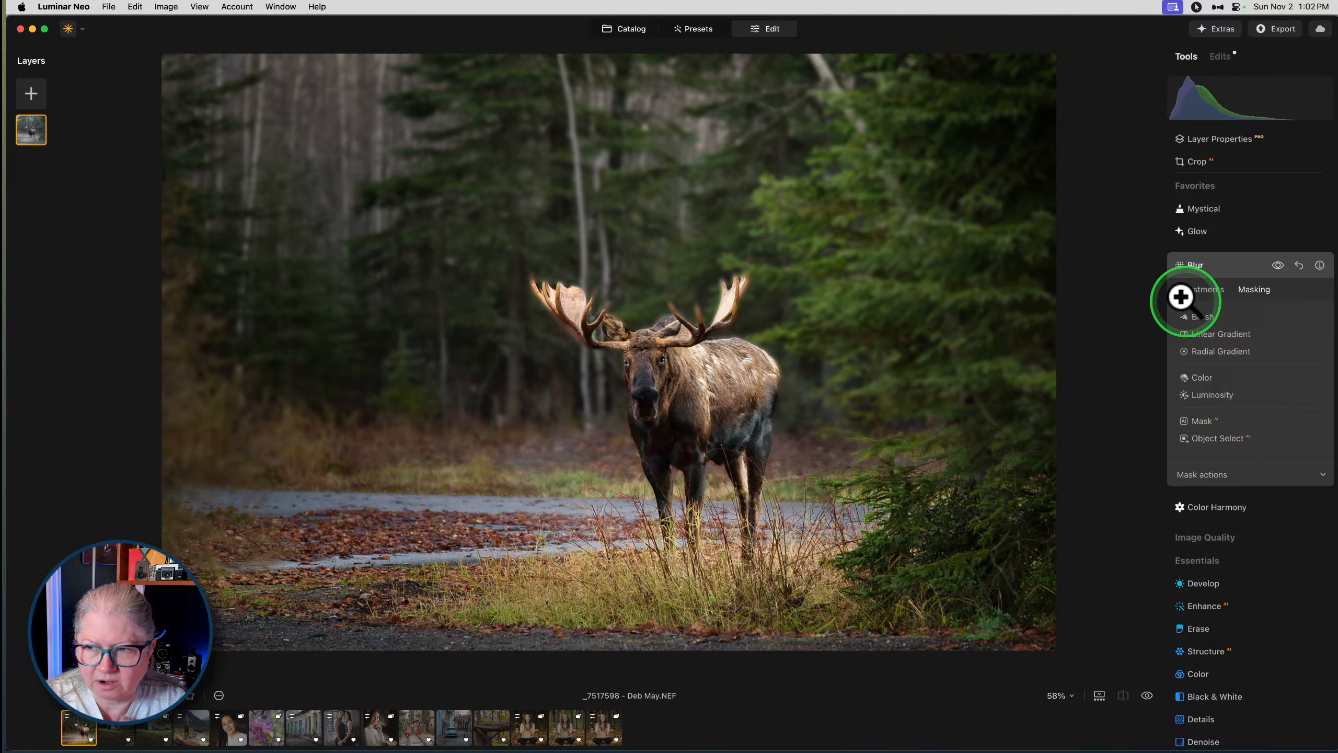
{"action": "left_click", "coordinate": [1207, 349]}
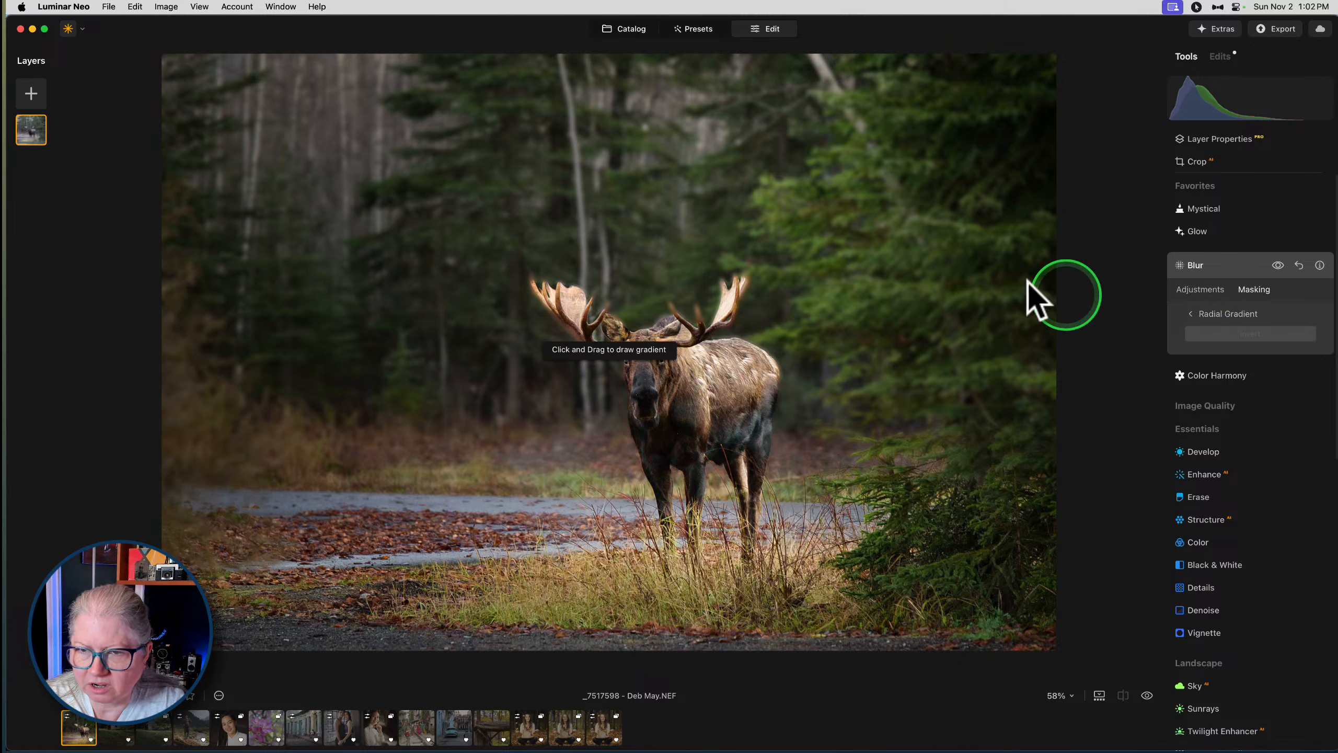
{"action": "left_click_drag", "start_coordinate": [882, 208], "coordinate": [977, 332]}
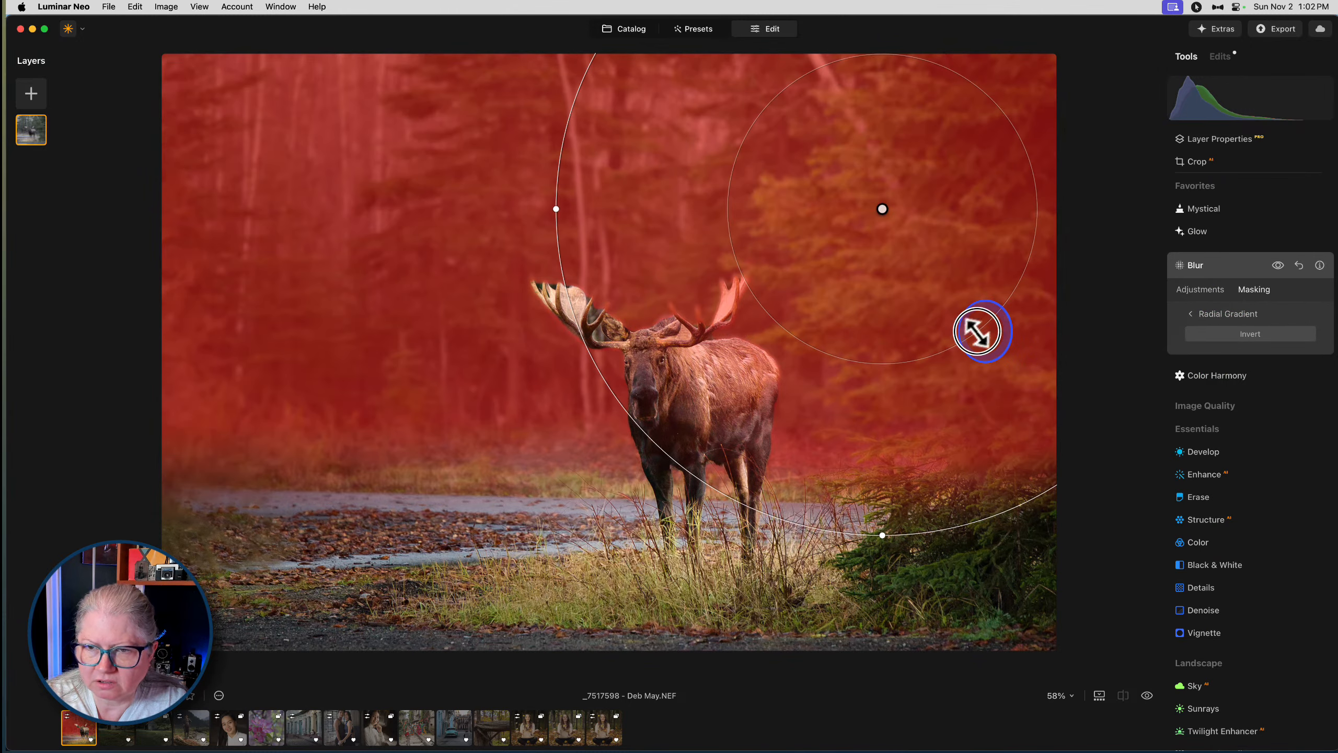
{"action": "left_click", "coordinate": [1243, 333]}
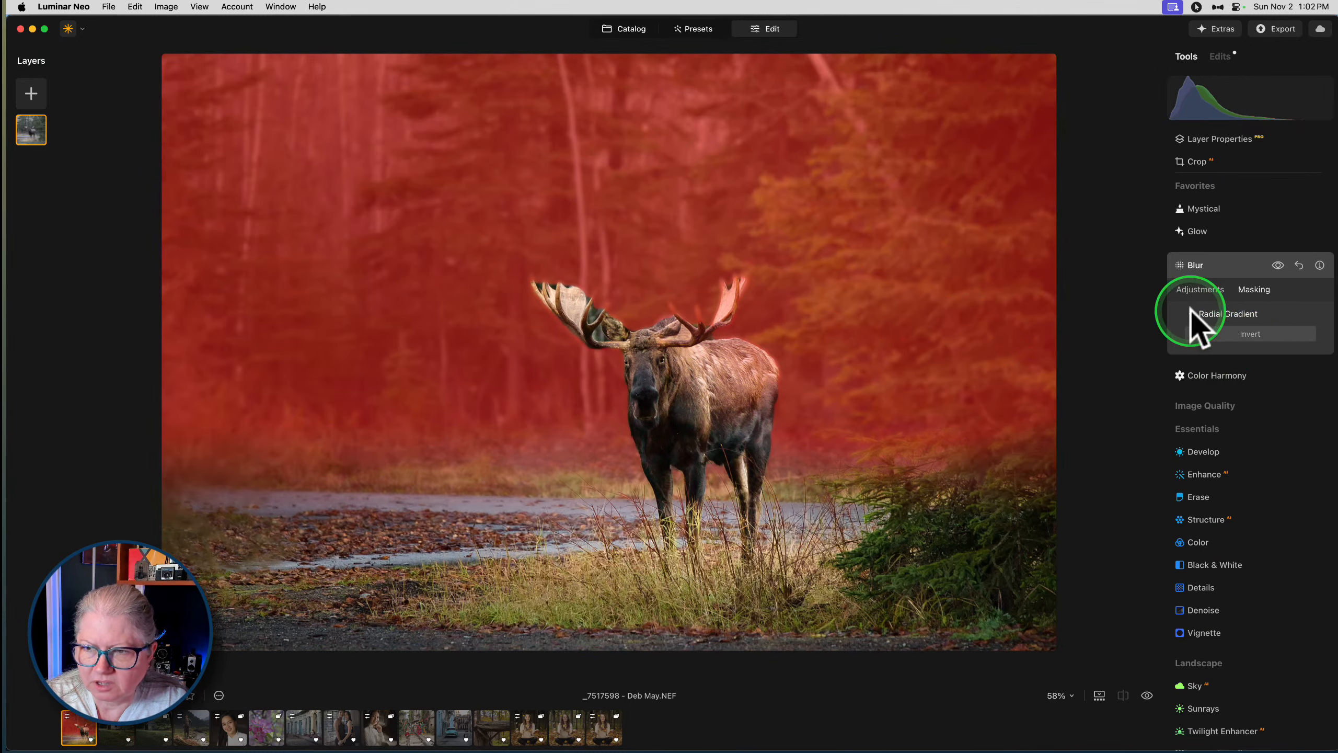
{"action": "left_click", "coordinate": [1190, 313]}
Erase the Blur mask from the evergreen beside the moose with a size 267 brush
{"action": "left_click", "coordinate": [1208, 317]}
{"action": "left_click", "coordinate": [1274, 328]}
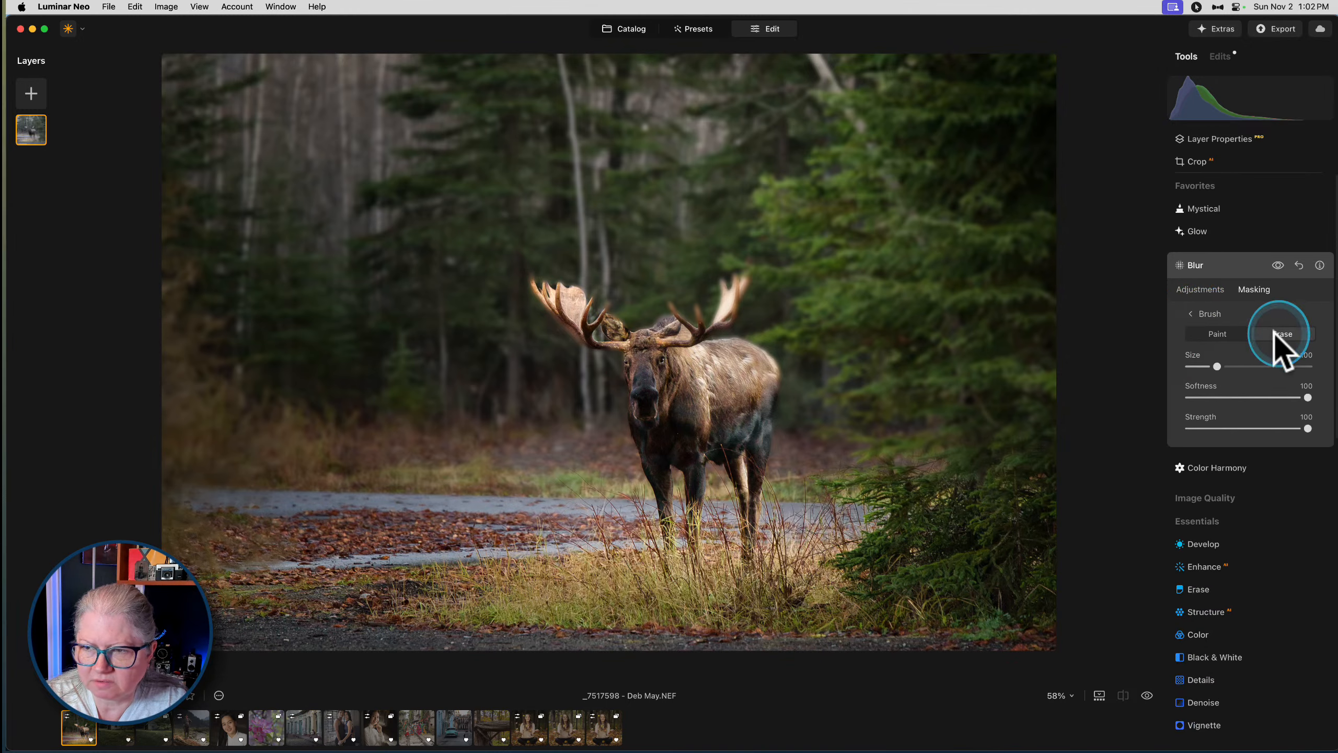
{"action": "left_click_drag", "start_coordinate": [1216, 367], "coordinate": [1270, 365]}
{"action": "mouse_move", "coordinate": [993, 198]}
{"action": "left_mouse_down"}
{"action": "mouse_move", "coordinate": [979, 210]}
{"action": "mouse_move", "coordinate": [981, 468]}
{"action": "mouse_move", "coordinate": [866, 259]}
{"action": "mouse_move", "coordinate": [1030, 107]}
{"action": "mouse_move", "coordinate": [1009, 334]}
{"action": "left_mouse_up"}
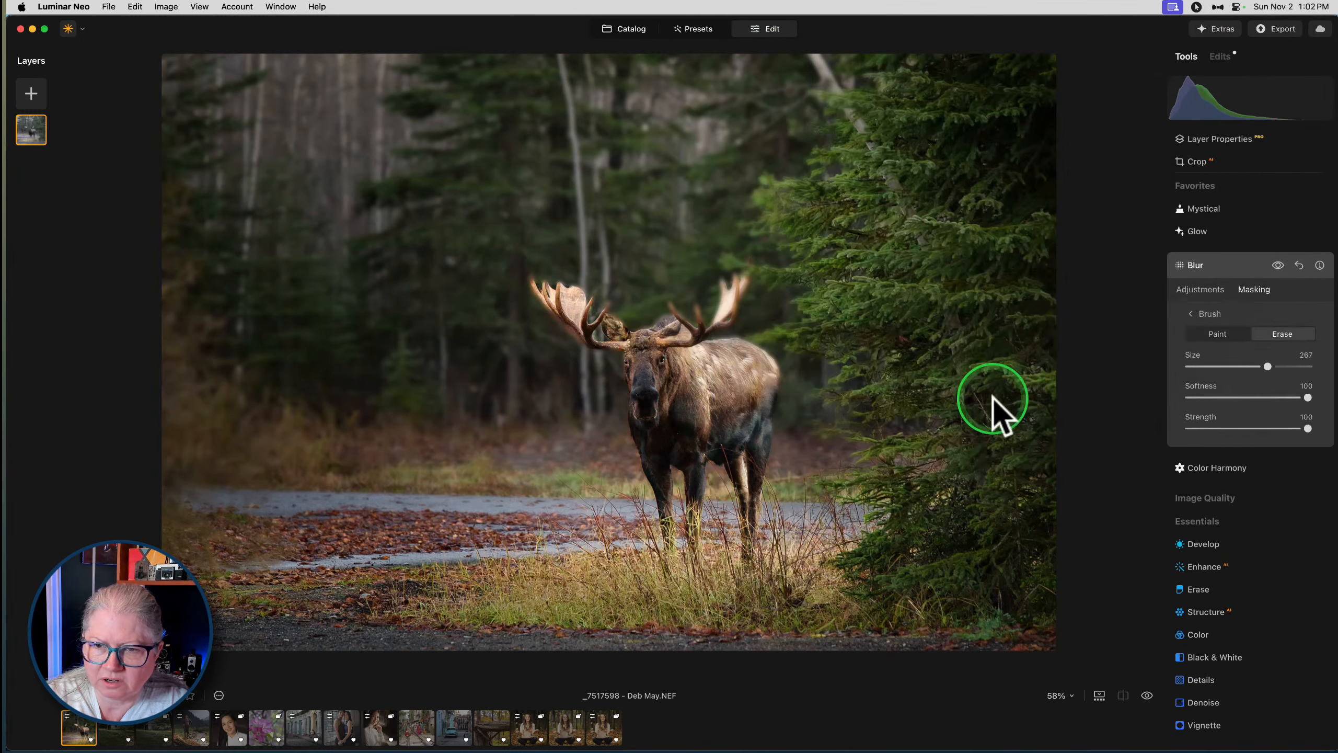
{"action": "mouse_move", "coordinate": [998, 412]}
{"action": "left_mouse_down"}
{"action": "mouse_move", "coordinate": [974, 472]}
{"action": "mouse_move", "coordinate": [964, 195]}
{"action": "mouse_move", "coordinate": [904, 236]}
{"action": "left_mouse_up"}
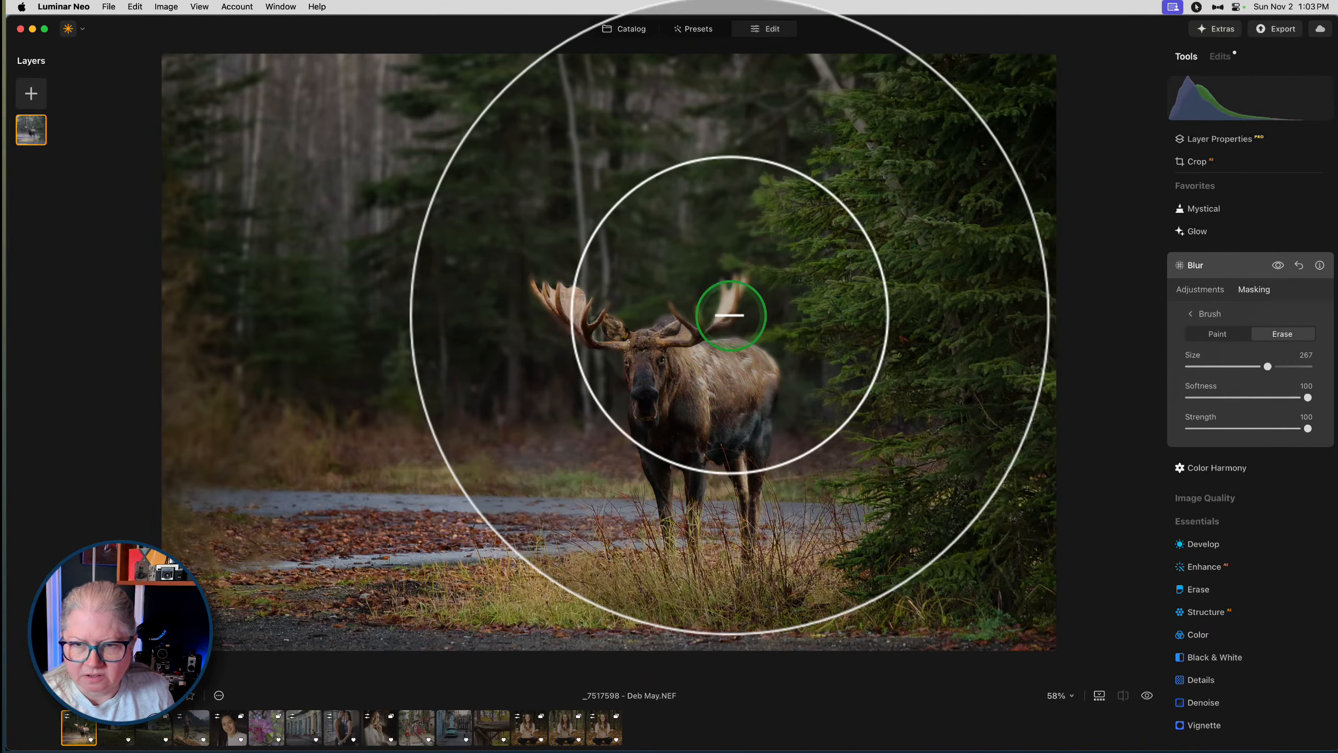
Erase the Blur mask from the antler farther from the evergreen with a size 50 brush, softness 39 and strength 50
{"action": "key", "text": "space"}
{"action": "left_click", "coordinate": [731, 316]}
{"action": "key", "text": "["}
{"action": "key", "text": "["}
{"action": "key", "text": "["}
{"action": "key", "text": "["}
{"action": "key", "text": "["}
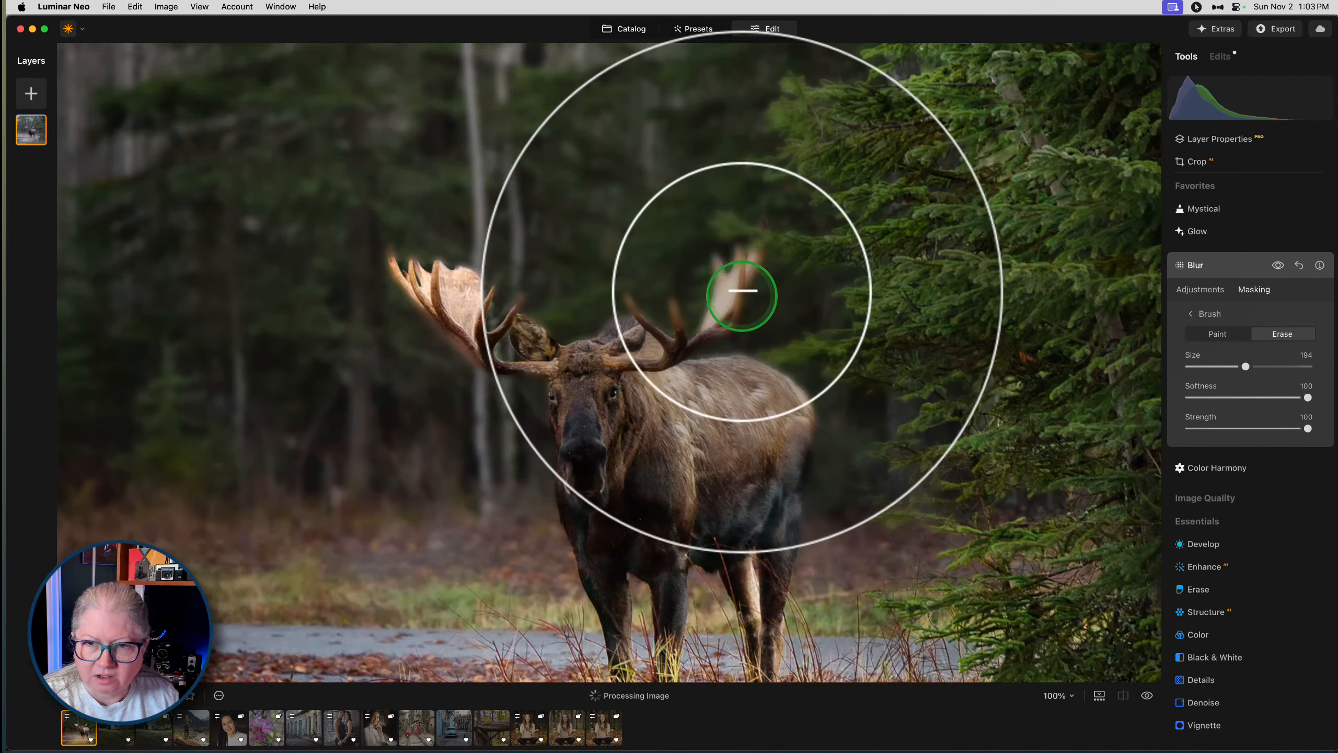
{"action": "key", "text": "bracketleft"}
{"action": "key", "text": "bracketleft"}
{"action": "left_click", "coordinate": [1235, 398]}
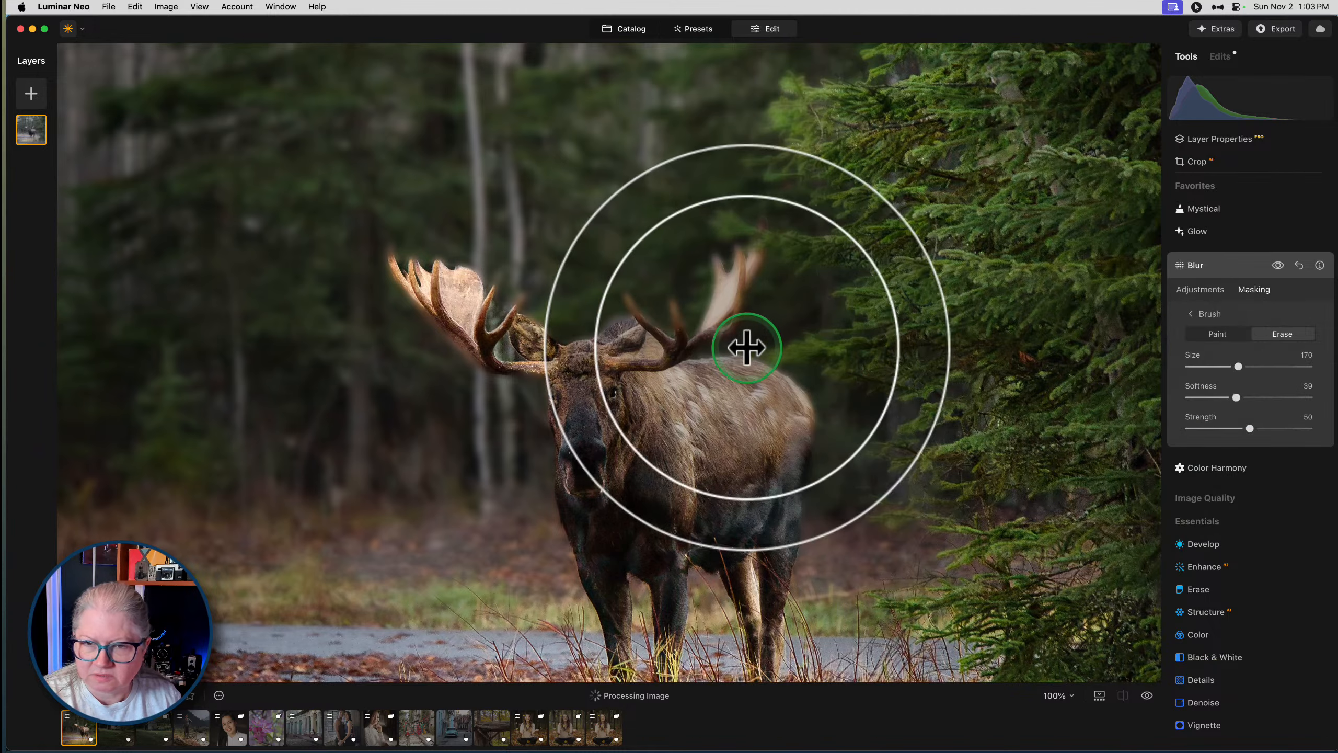
{"action": "key", "text": "bracketleft"}
{"action": "key", "text": "bracketleft"}
{"action": "key", "text": "bracketleft"}
{"action": "key", "text": "bracketleft"}
{"action": "key", "text": "bracketleft"}
{"action": "key", "text": "bracketleft"}
{"action": "key", "text": "bracketleft"}
{"action": "key", "text": "bracketleft"}
{"action": "key", "text": "bracketleft"}
{"action": "key", "text": "bracketleft"}
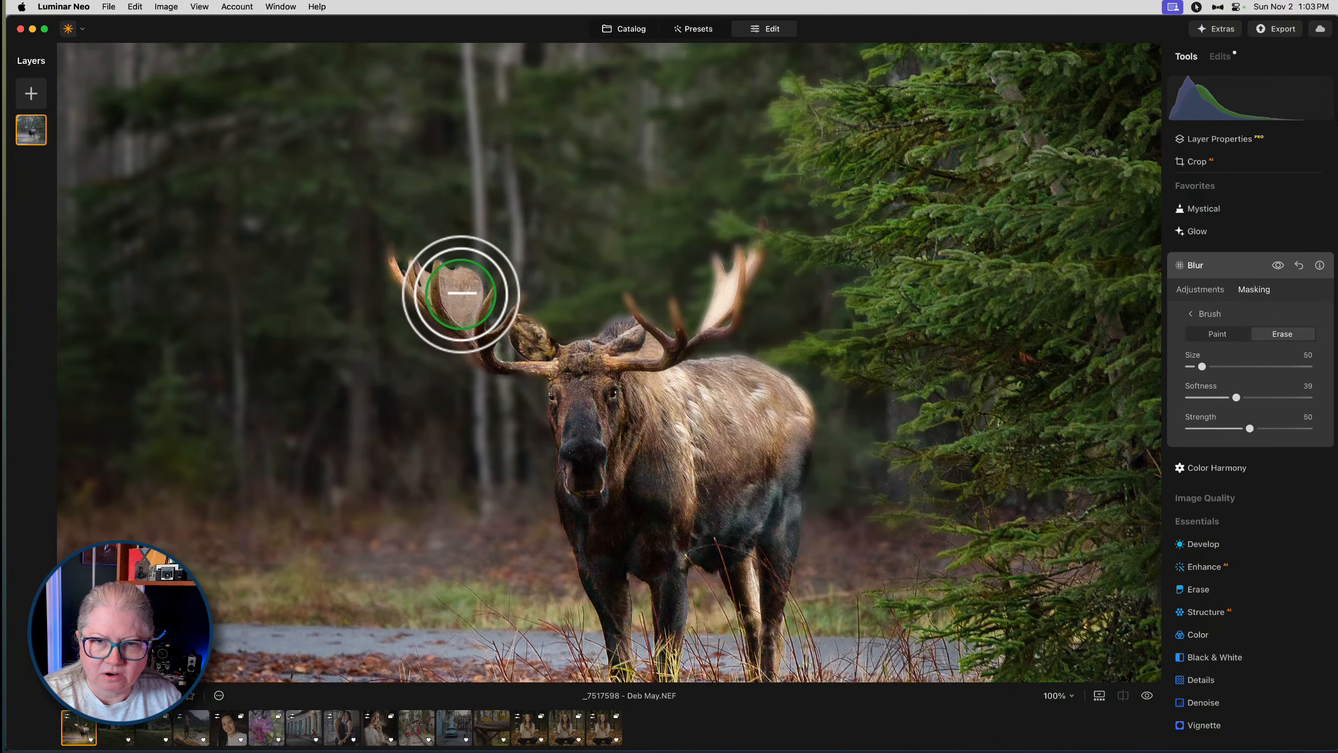
{"action": "mouse_move", "coordinate": [460, 283]}
{"action": "left_mouse_down"}
{"action": "mouse_move", "coordinate": [388, 252]}
{"action": "mouse_move", "coordinate": [537, 371]}
{"action": "left_mouse_up"}
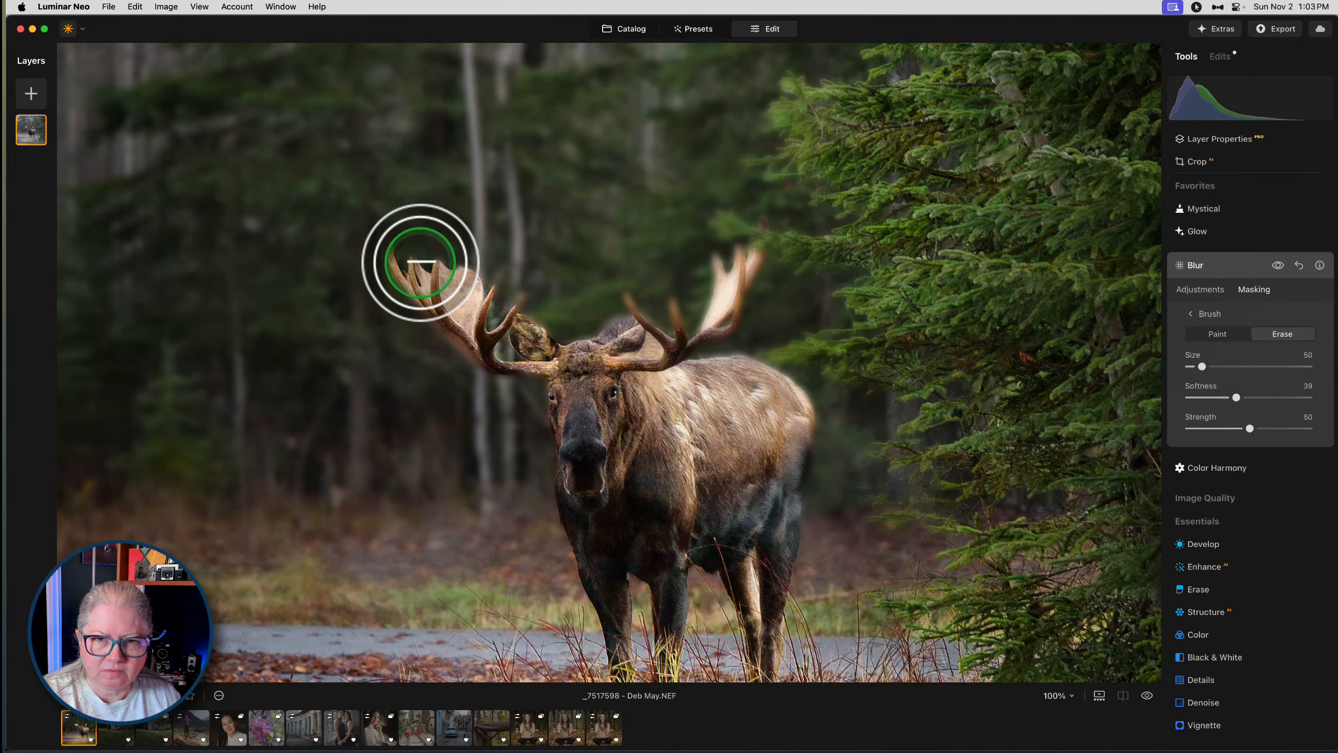
{"action": "mouse_move", "coordinate": [418, 263]}
{"action": "left_mouse_down"}
{"action": "mouse_move", "coordinate": [483, 358]}
{"action": "mouse_move", "coordinate": [514, 359]}
{"action": "left_mouse_up"}
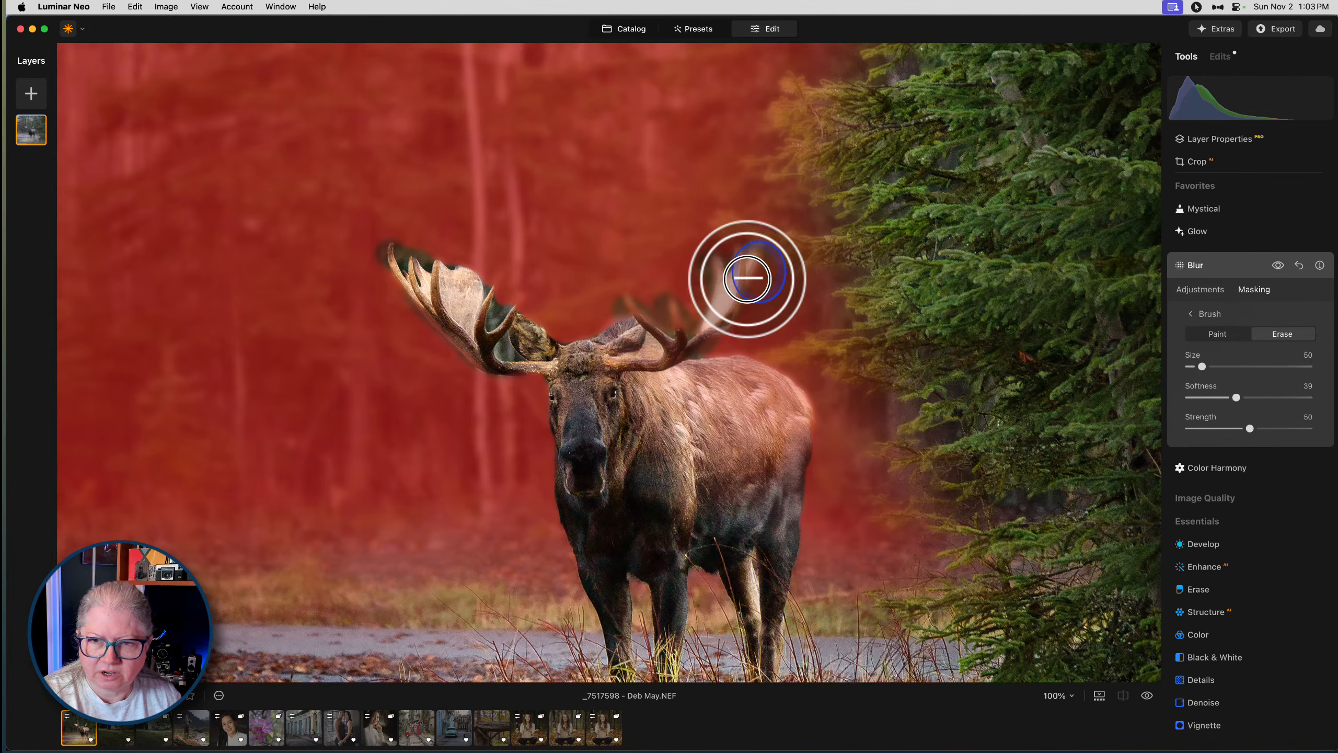
Erase the Blur mask from the antler nearest the evergreen, the adjoining tree branches and the moose's body
{"action": "left_click_drag", "start_coordinate": [747, 279], "coordinate": [731, 308]}
{"action": "mouse_move", "coordinate": [752, 251]}
{"action": "left_mouse_down"}
{"action": "mouse_move", "coordinate": [764, 239]}
{"action": "mouse_move", "coordinate": [734, 225]}
{"action": "mouse_move", "coordinate": [851, 239]}
{"action": "mouse_move", "coordinate": [844, 186]}
{"action": "mouse_move", "coordinate": [860, 167]}
{"action": "mouse_move", "coordinate": [773, 89]}
{"action": "mouse_move", "coordinate": [832, 174]}
{"action": "left_mouse_up"}
{"action": "mouse_move", "coordinate": [923, 302]}
{"action": "left_mouse_down"}
{"action": "mouse_move", "coordinate": [856, 352]}
{"action": "mouse_move", "coordinate": [866, 388]}
{"action": "mouse_move", "coordinate": [896, 447]}
{"action": "mouse_move", "coordinate": [985, 480]}
{"action": "left_mouse_up"}
{"action": "mouse_move", "coordinate": [737, 302]}
{"action": "left_mouse_down"}
{"action": "mouse_move", "coordinate": [708, 285]}
{"action": "mouse_move", "coordinate": [678, 342]}
{"action": "left_mouse_up"}
{"action": "mouse_move", "coordinate": [646, 316]}
{"action": "left_mouse_down"}
{"action": "mouse_move", "coordinate": [602, 364]}
{"action": "mouse_move", "coordinate": [568, 362]}
{"action": "mouse_move", "coordinate": [600, 364]}
{"action": "mouse_move", "coordinate": [488, 319]}
{"action": "mouse_move", "coordinate": [494, 290]}
{"action": "mouse_move", "coordinate": [459, 277]}
{"action": "left_mouse_up"}
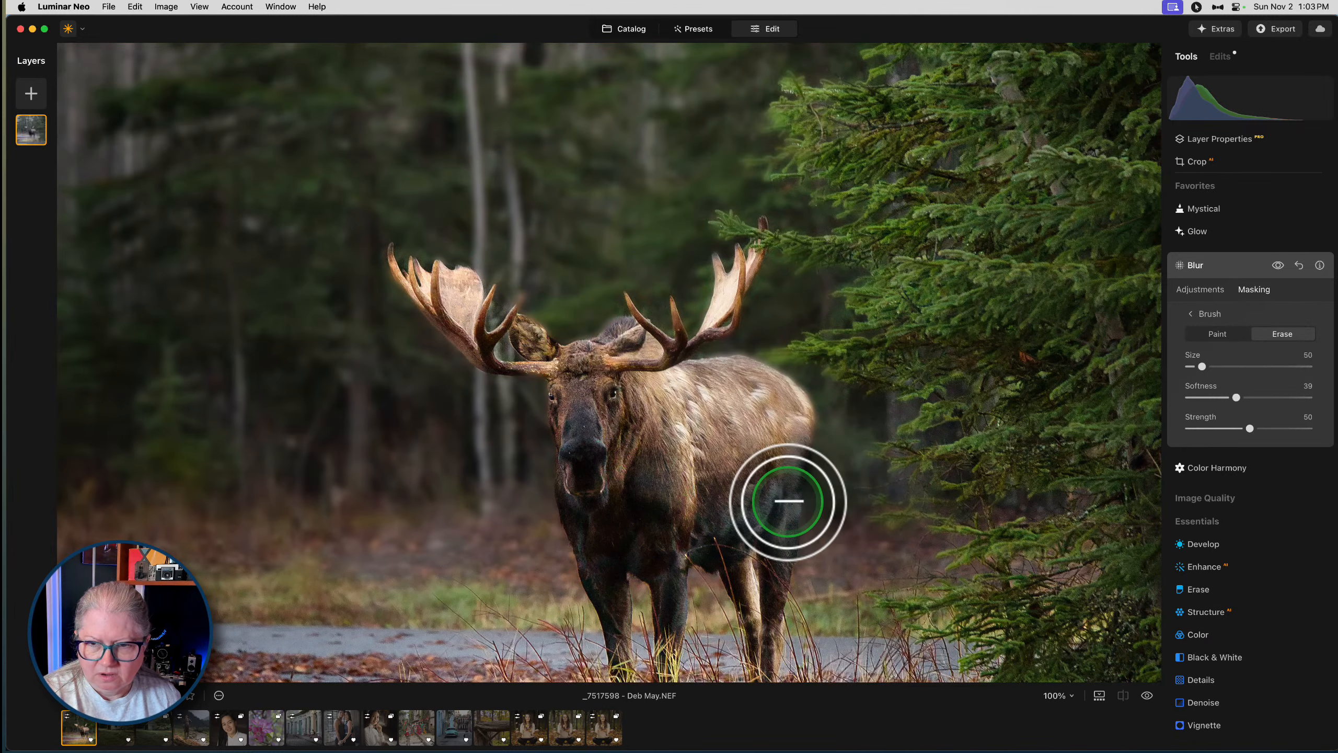
{"action": "mouse_move", "coordinate": [786, 502]}
{"action": "left_mouse_down"}
{"action": "mouse_move", "coordinate": [794, 419]}
{"action": "mouse_move", "coordinate": [786, 531]}
{"action": "mouse_move", "coordinate": [804, 419]}
{"action": "mouse_move", "coordinate": [705, 356]}
{"action": "mouse_move", "coordinate": [701, 369]}
{"action": "left_mouse_up"}
{"action": "mouse_move", "coordinate": [774, 505]}
{"action": "left_mouse_down"}
{"action": "mouse_move", "coordinate": [766, 394]}
{"action": "mouse_move", "coordinate": [714, 385]}
{"action": "mouse_move", "coordinate": [650, 399]}
{"action": "left_mouse_up"}
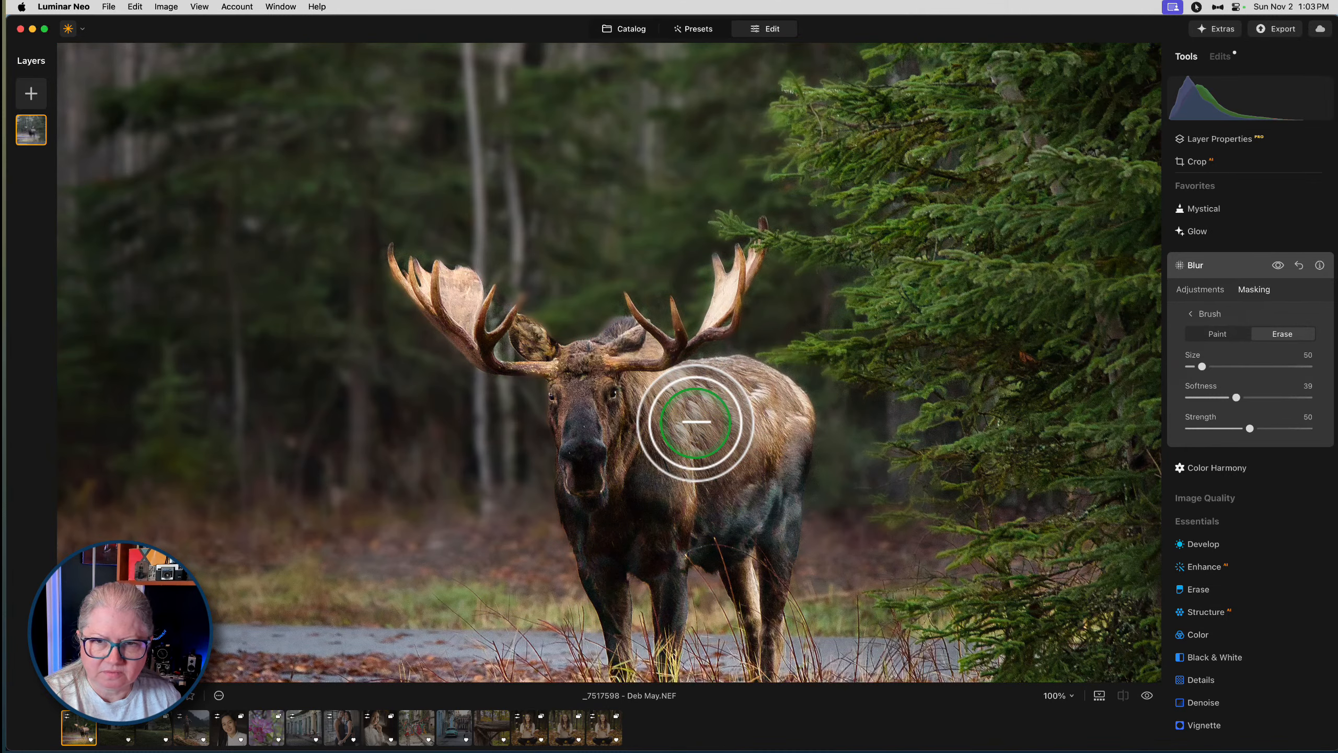
Paint the Blur mask back into the small background gaps around the far antler and ear with a size 10 brush
{"action": "left_click", "coordinate": [1218, 334]}
{"action": "key", "text": "bracketleft"}
{"action": "key", "text": "bracketleft"}
{"action": "key", "text": "bracketleft"}
{"action": "key", "text": "bracketleft"}
{"action": "key", "text": "bracketleft"}
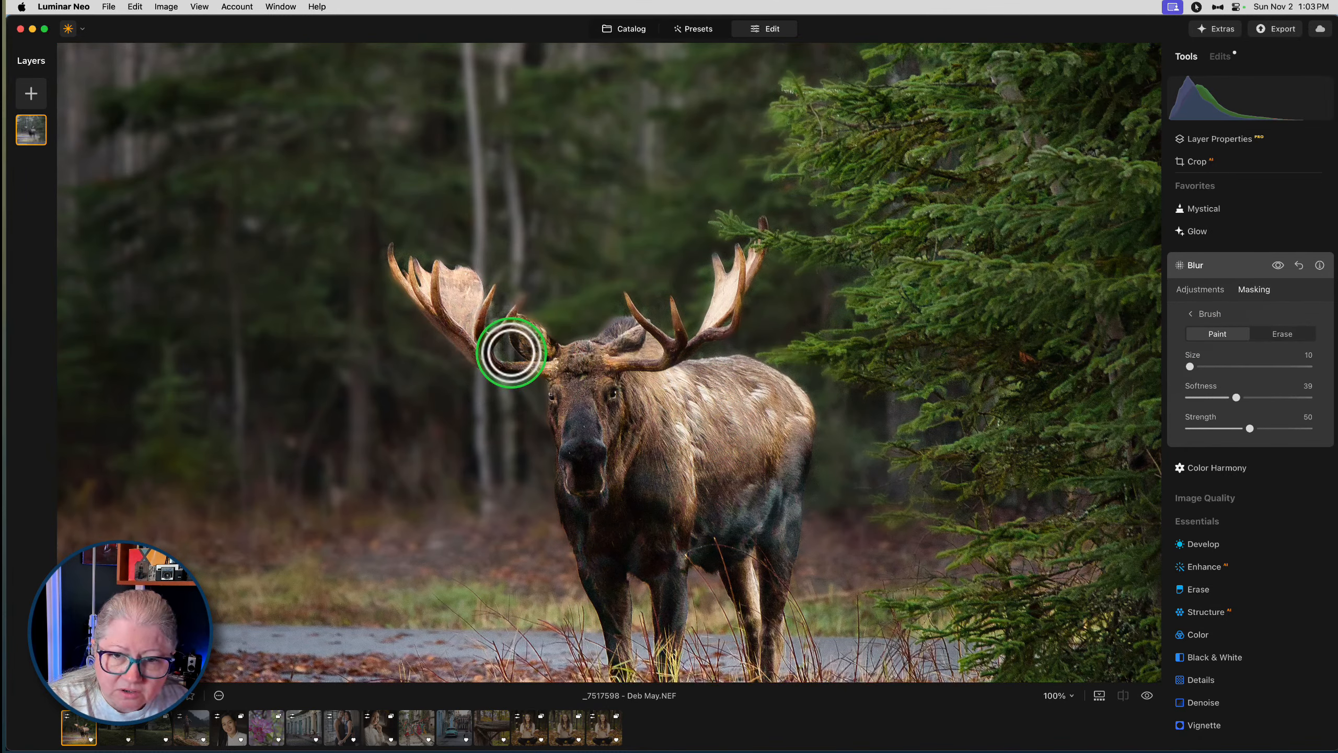
{"action": "mouse_move", "coordinate": [504, 348]}
{"action": "left_mouse_down"}
{"action": "mouse_move", "coordinate": [510, 279]}
{"action": "mouse_move", "coordinate": [405, 247]}
{"action": "left_mouse_up"}
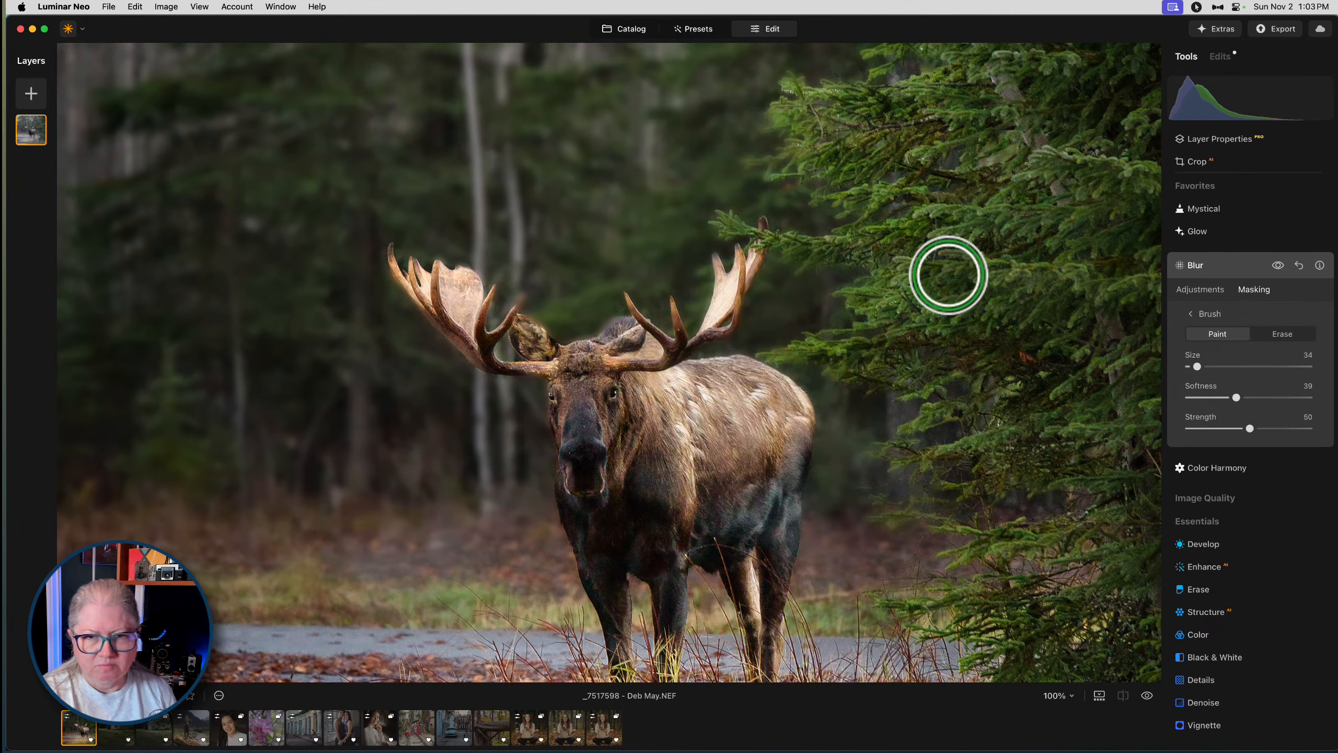
{"action": "key", "text": "bracketleft"}
{"action": "key", "text": "bracketleft"}
{"action": "key", "text": "bracketleft"}
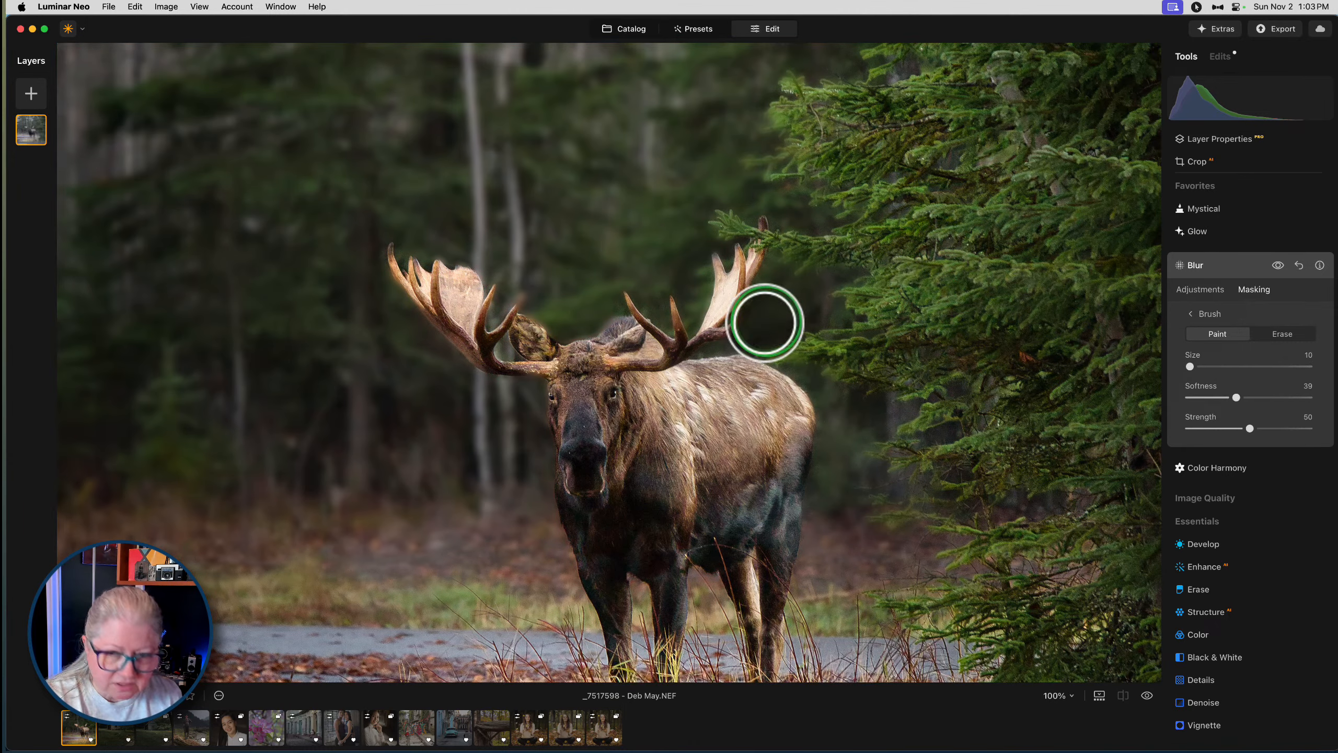
{"action": "left_click_drag", "start_coordinate": [499, 313], "coordinate": [493, 323]}
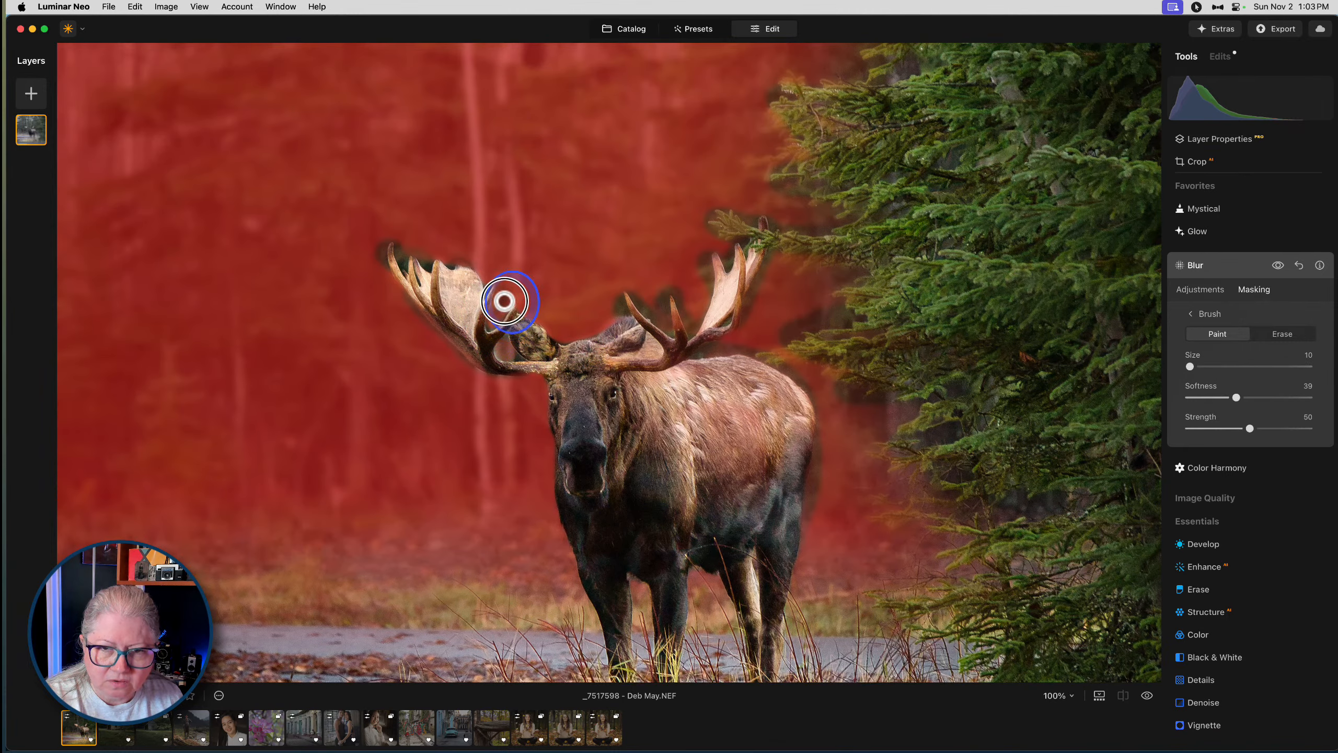
{"action": "left_click_drag", "start_coordinate": [501, 301], "coordinate": [500, 349]}
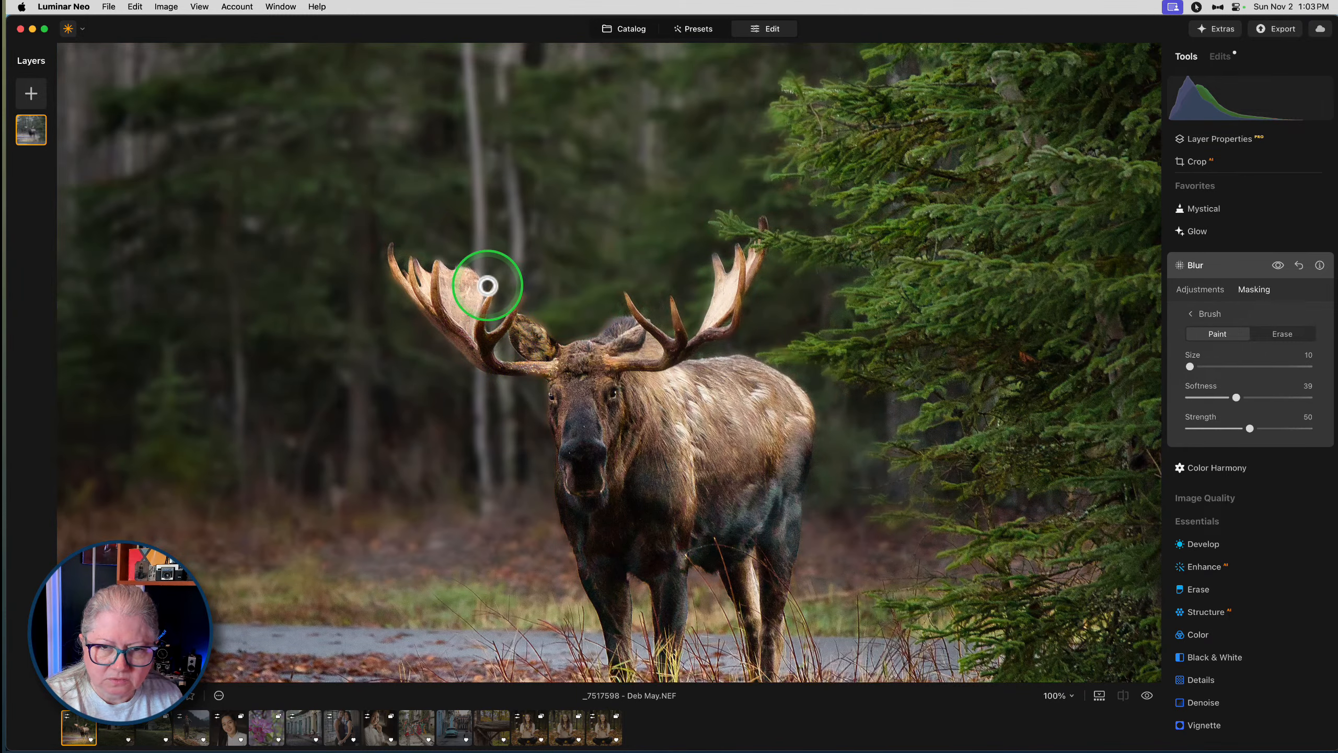
{"action": "left_click_drag", "start_coordinate": [487, 286], "coordinate": [489, 287]}
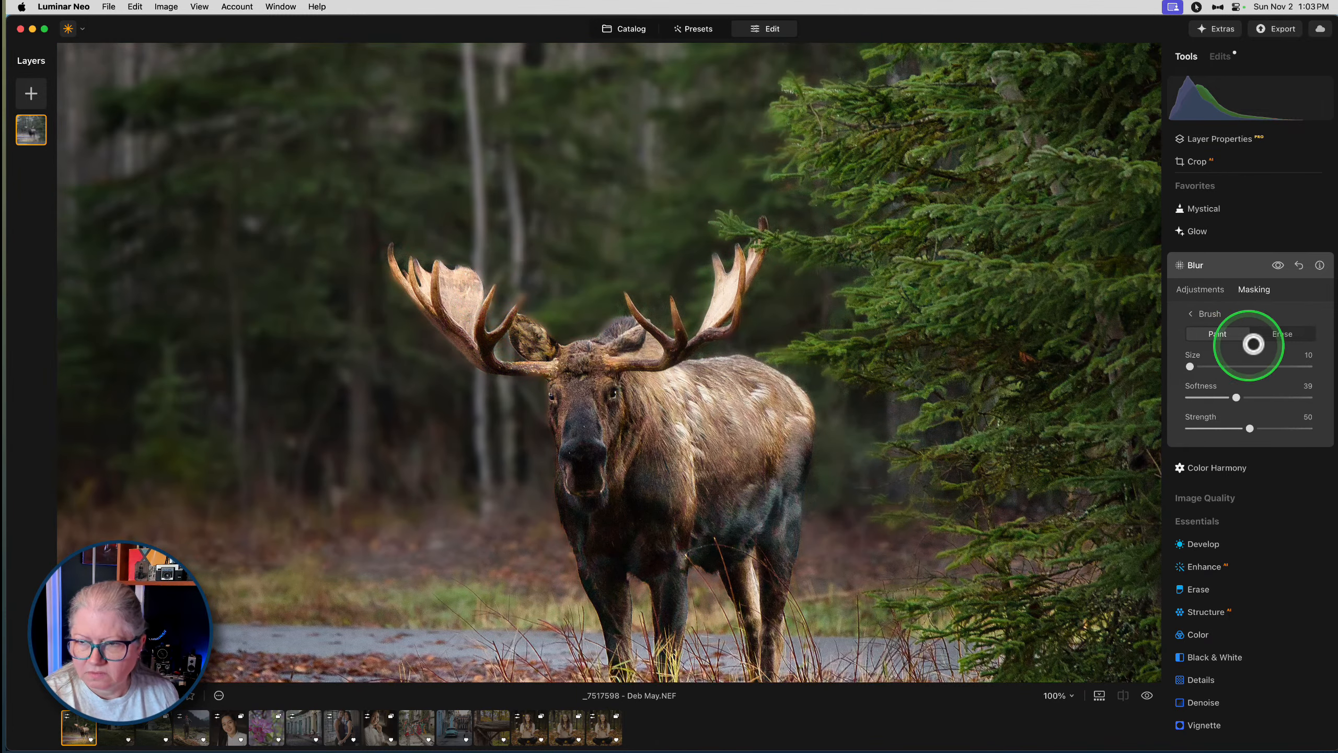
Erase the Blur mask around the moose's head and ears with a size 34 brush at strength 47
{"action": "left_click", "coordinate": [1201, 312]}
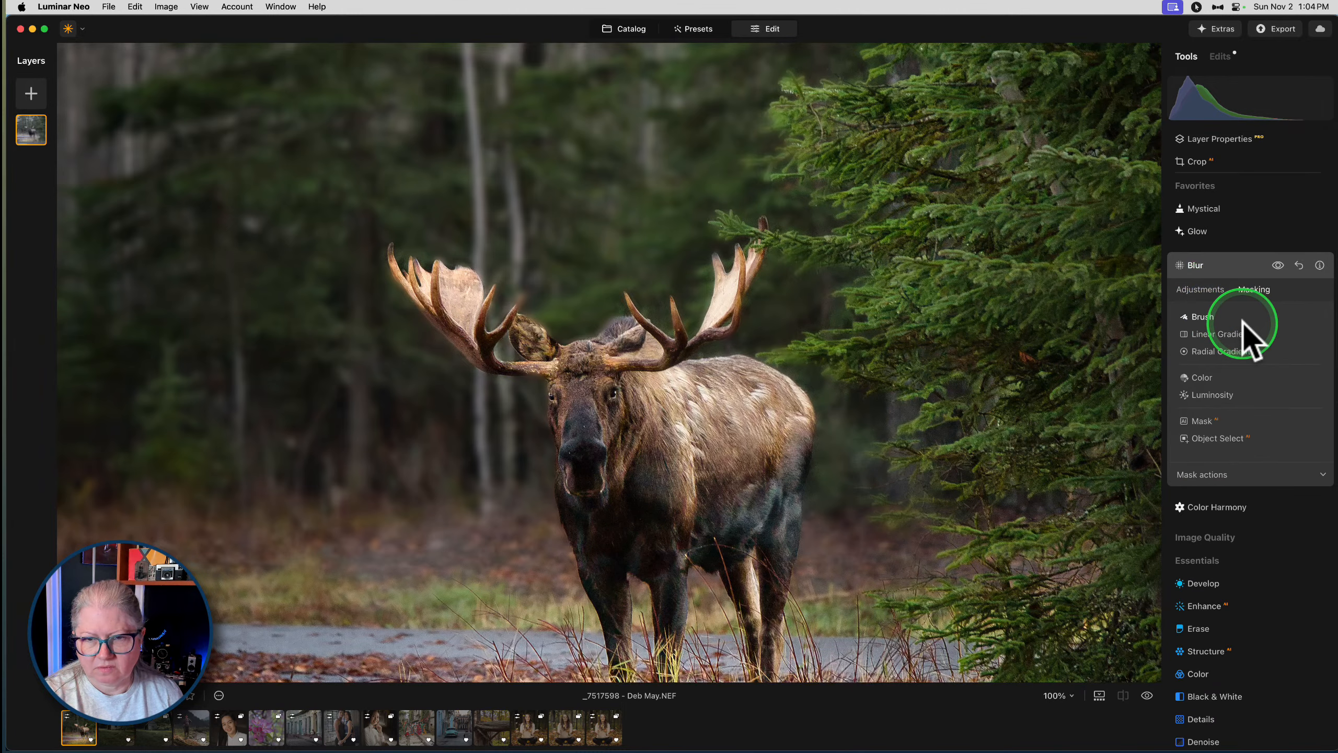
{"action": "left_click", "coordinate": [1214, 318]}
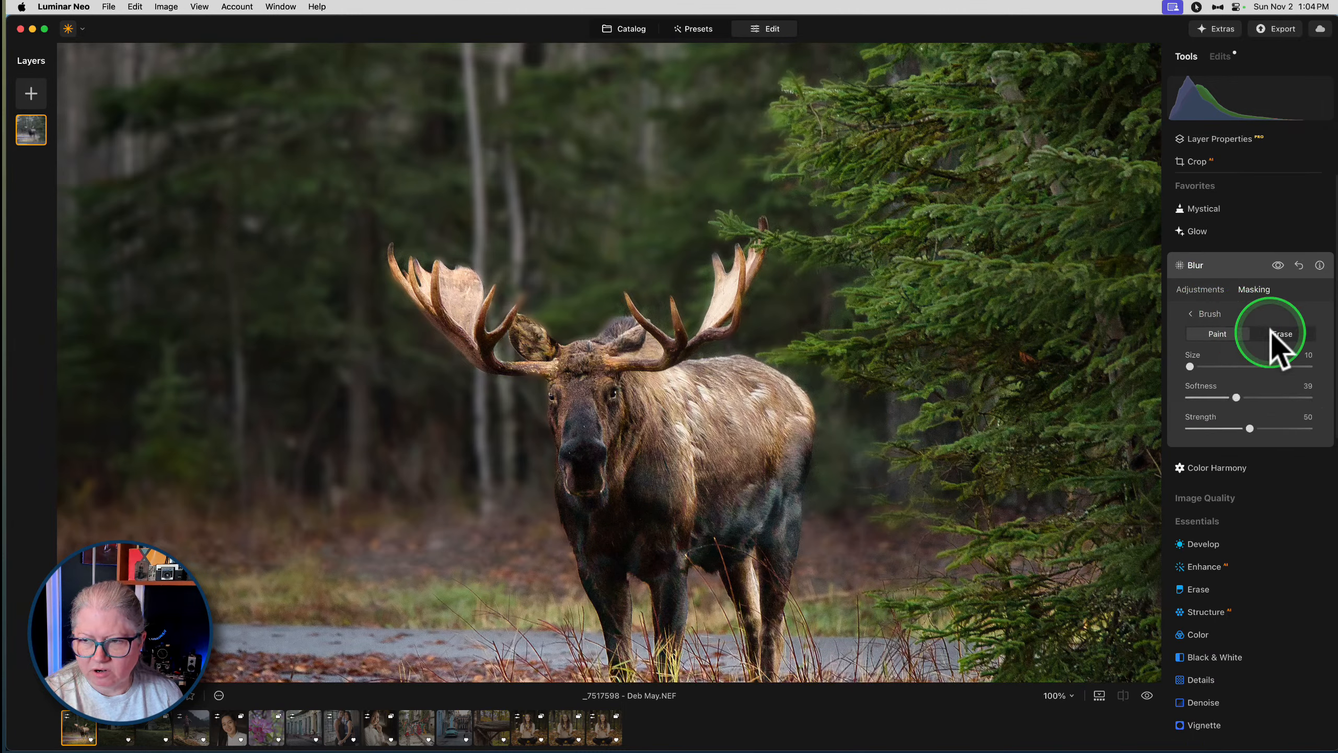
{"action": "left_click_drag", "start_coordinate": [1250, 427], "coordinate": [1246, 428]}
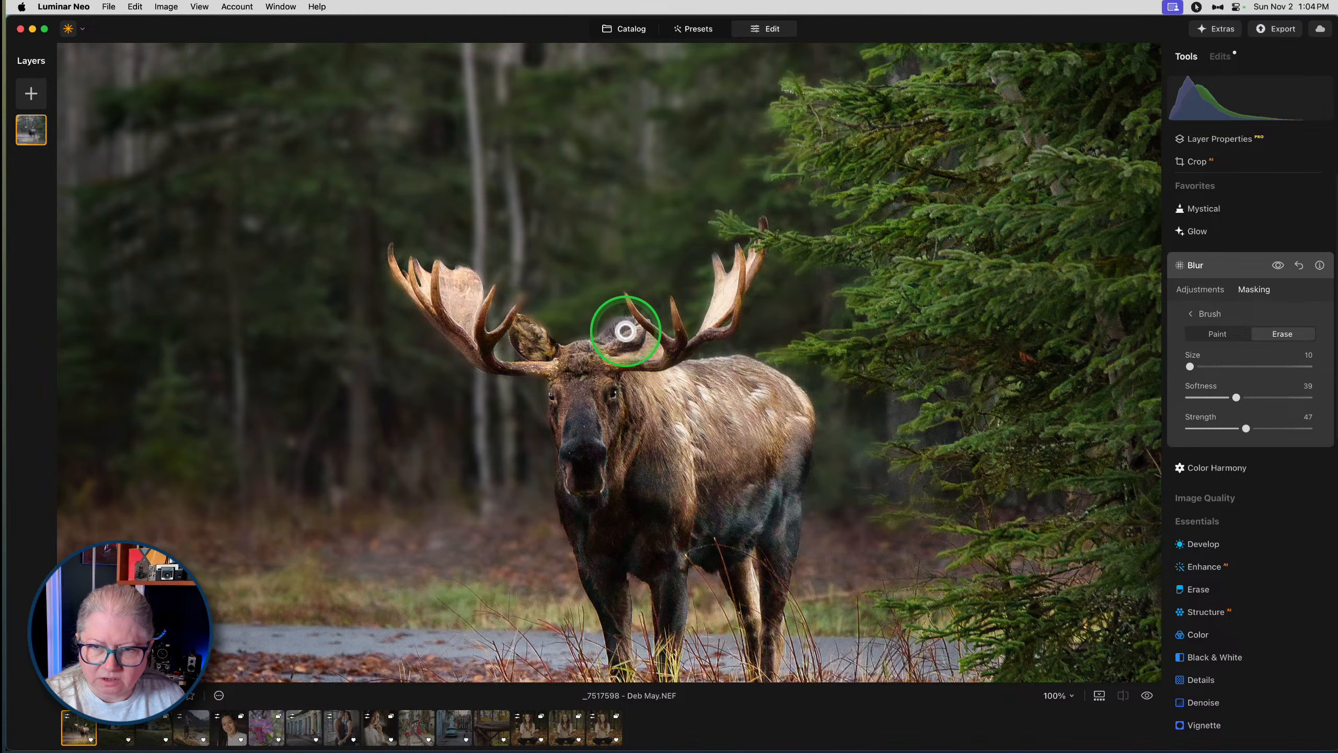
{"action": "key", "text": "]"}
{"action": "mouse_move", "coordinate": [630, 326]}
{"action": "left_mouse_down"}
{"action": "mouse_move", "coordinate": [580, 354]}
{"action": "mouse_move", "coordinate": [524, 324]}
{"action": "left_mouse_up"}
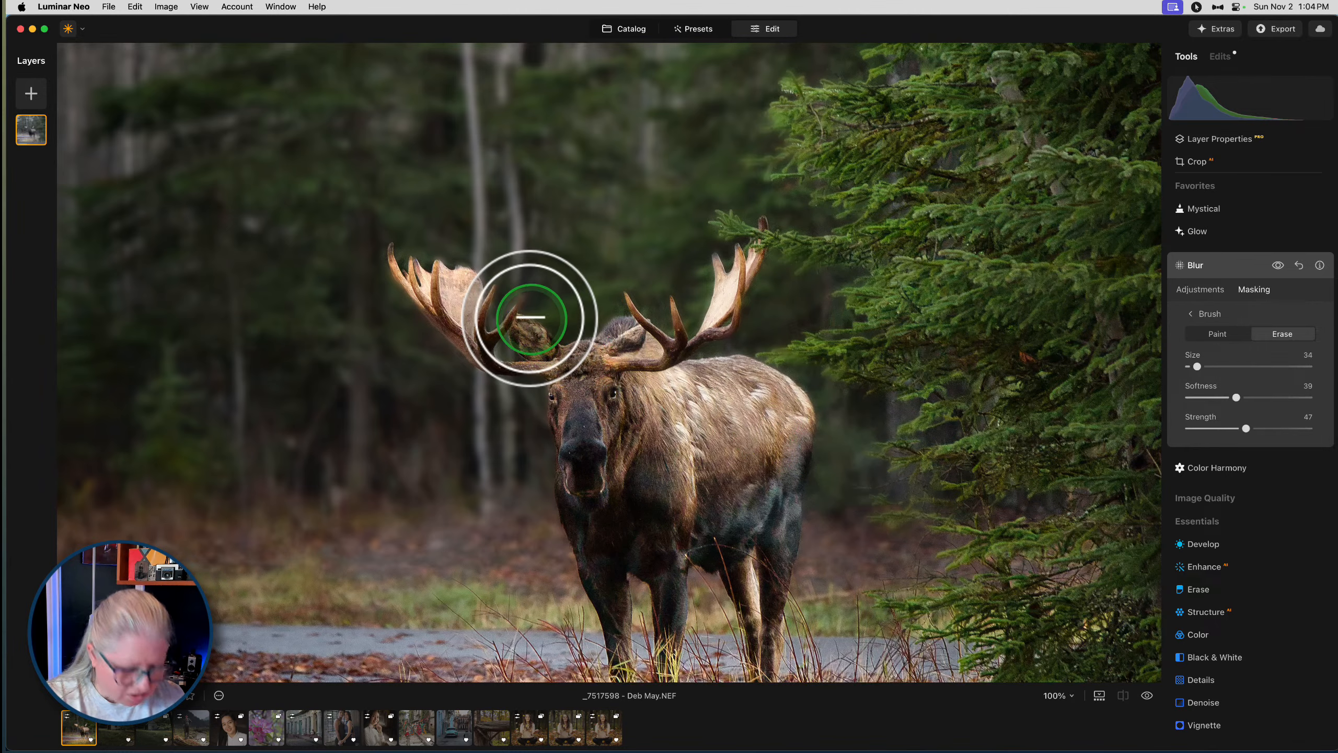
Refine the Blur mask along the antler by the ear and on the opposite antler with a size 10 eraser
{"action": "key", "text": "["}
{"action": "key", "text": "["}
{"action": "key", "text": "["}
{"action": "key", "text": "["}
{"action": "key", "text": "["}
{"action": "mouse_move", "coordinate": [515, 314]}
{"action": "left_mouse_down"}
{"action": "mouse_move", "coordinate": [372, 376]}
{"action": "mouse_move", "coordinate": [495, 281]}
{"action": "mouse_move", "coordinate": [487, 301]}
{"action": "mouse_move", "coordinate": [496, 280]}
{"action": "mouse_move", "coordinate": [488, 297]}
{"action": "mouse_move", "coordinate": [511, 321]}
{"action": "mouse_move", "coordinate": [522, 298]}
{"action": "mouse_move", "coordinate": [506, 320]}
{"action": "left_mouse_up"}
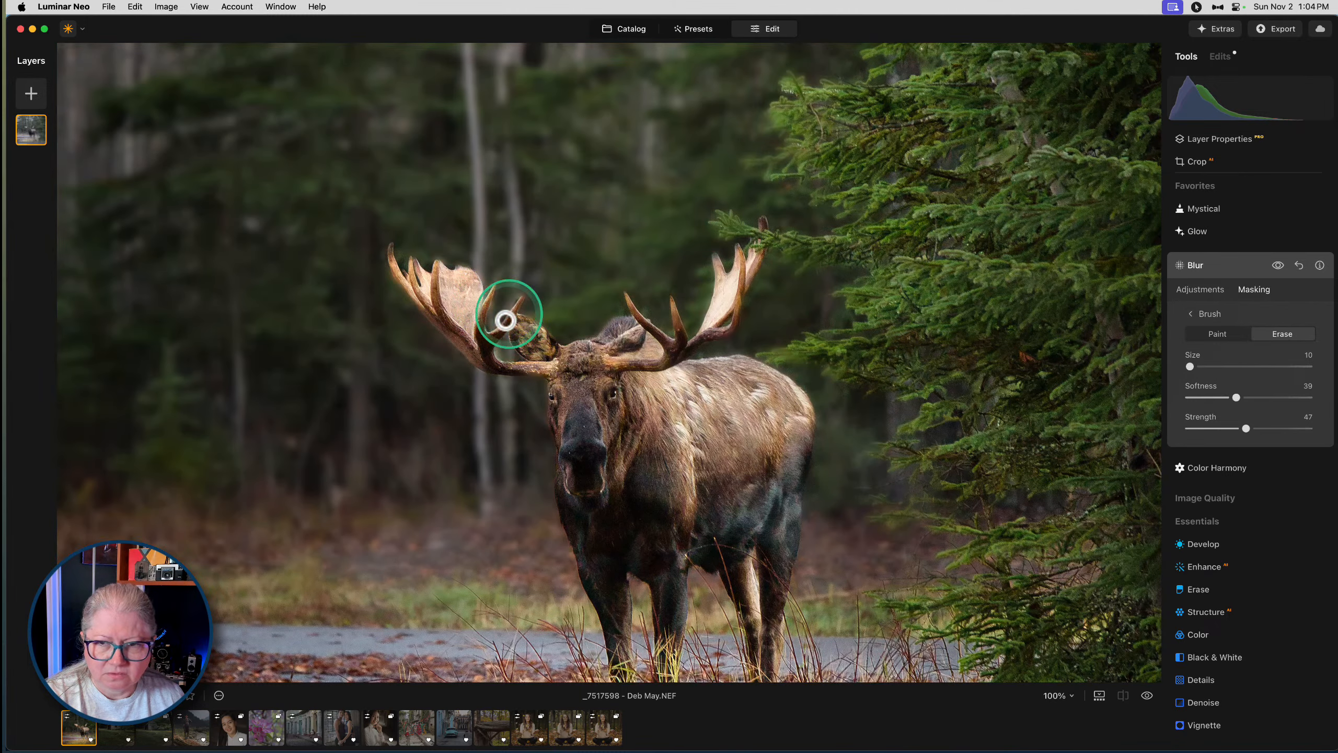
{"action": "mouse_move", "coordinate": [730, 276]}
{"action": "left_mouse_down"}
{"action": "mouse_move", "coordinate": [717, 254]}
{"action": "mouse_move", "coordinate": [724, 266]}
{"action": "left_mouse_up"}
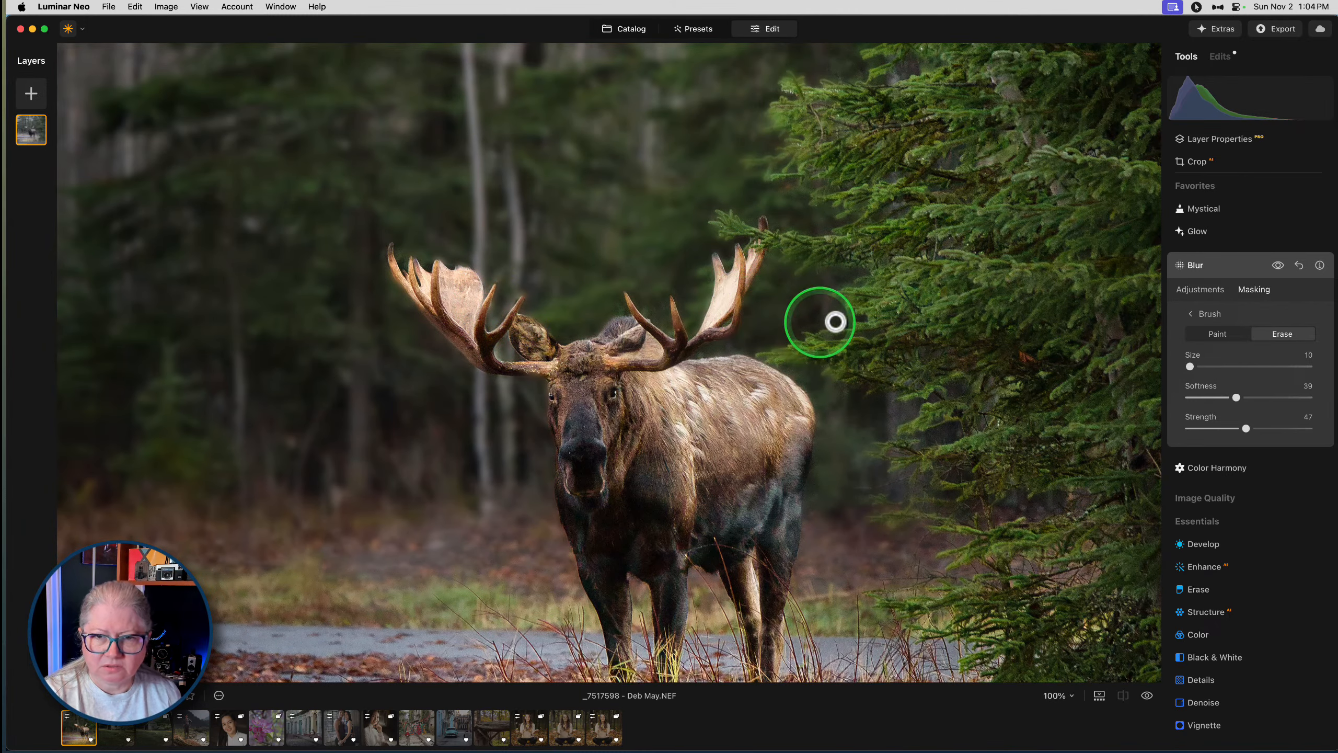
{"action": "key", "text": "super+0"}
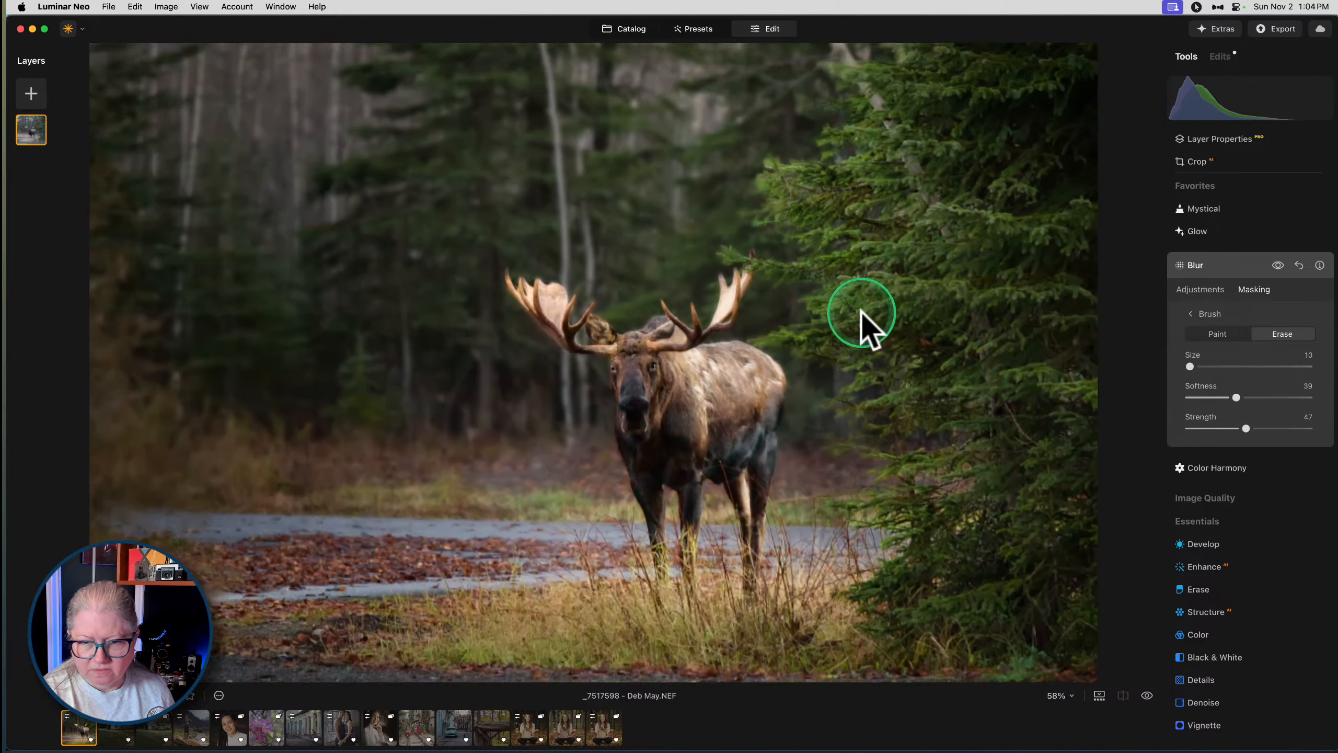
Compare the photo with and without the Blur effect
{"action": "left_click", "coordinate": [1192, 287]}
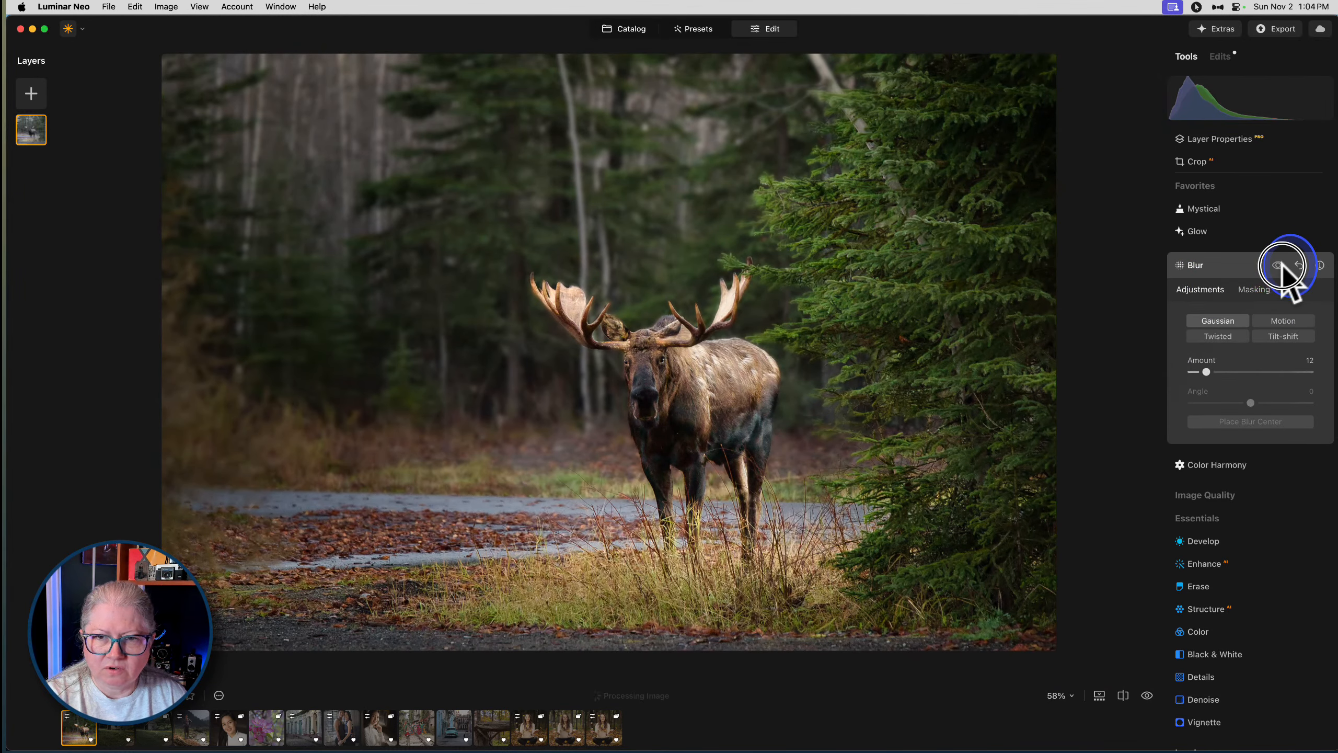
{"action": "left_click", "coordinate": [1279, 265]}
{"action": "left_click", "coordinate": [1278, 265]}
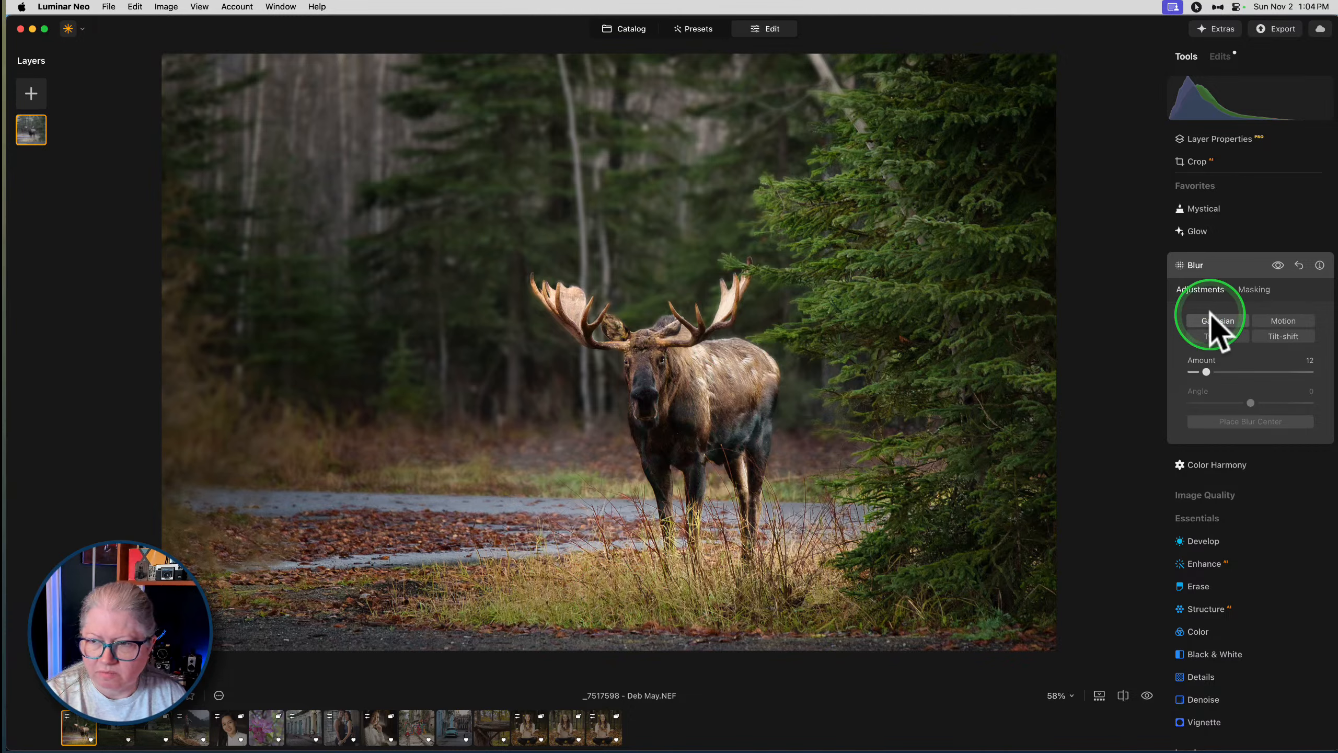
Erase the Blur mask from the leaf-covered foreground and its outer edge with a size 233 brush
{"action": "left_click", "coordinate": [1249, 290]}
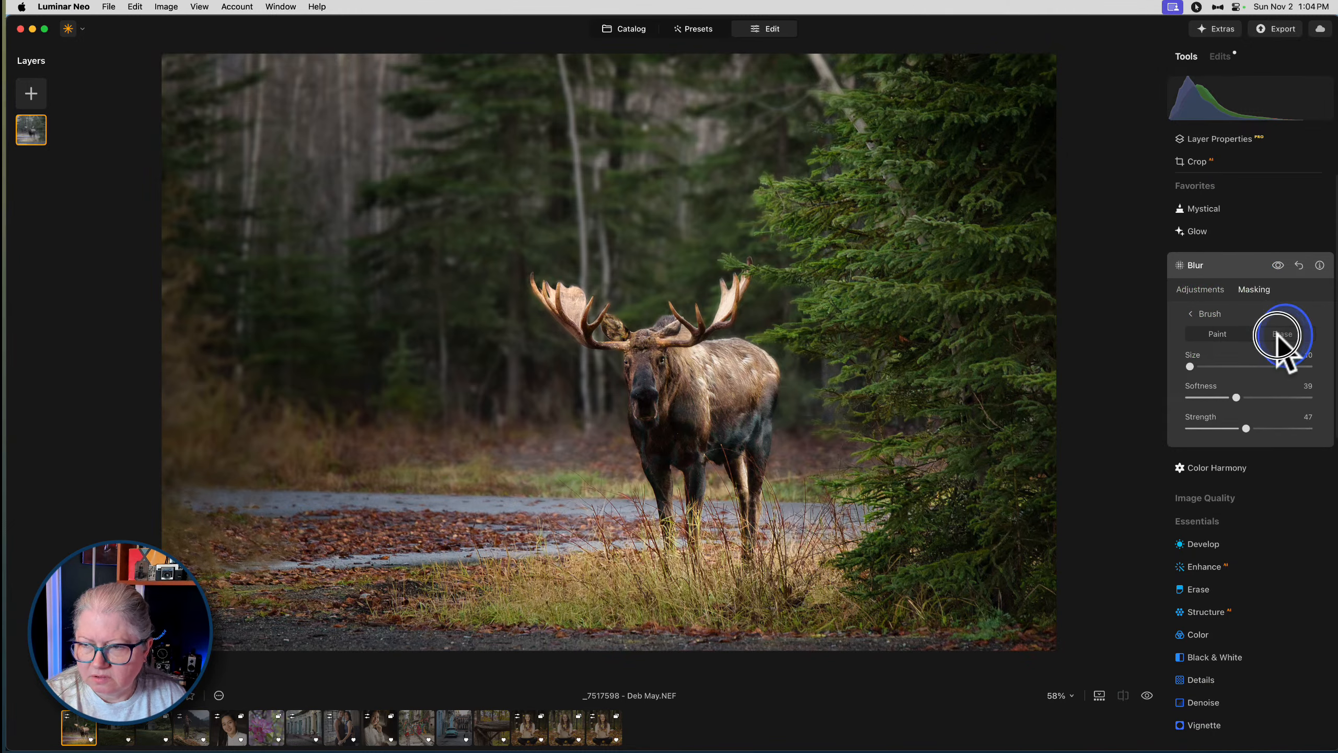
{"action": "left_click_drag", "start_coordinate": [1189, 367], "coordinate": [1258, 365]}
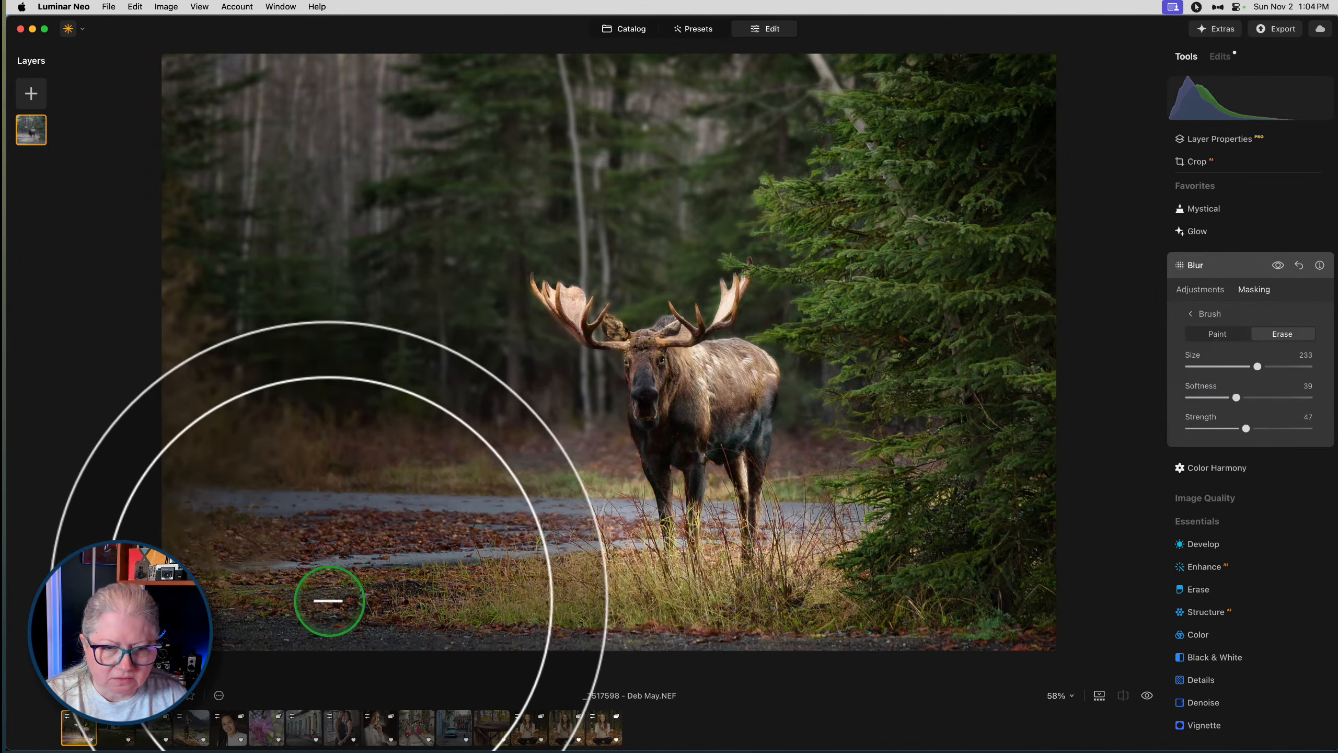
{"action": "mouse_move", "coordinate": [252, 601]}
{"action": "left_mouse_down"}
{"action": "mouse_move", "coordinate": [295, 582]}
{"action": "mouse_move", "coordinate": [167, 558]}
{"action": "mouse_move", "coordinate": [163, 526]}
{"action": "left_mouse_up"}
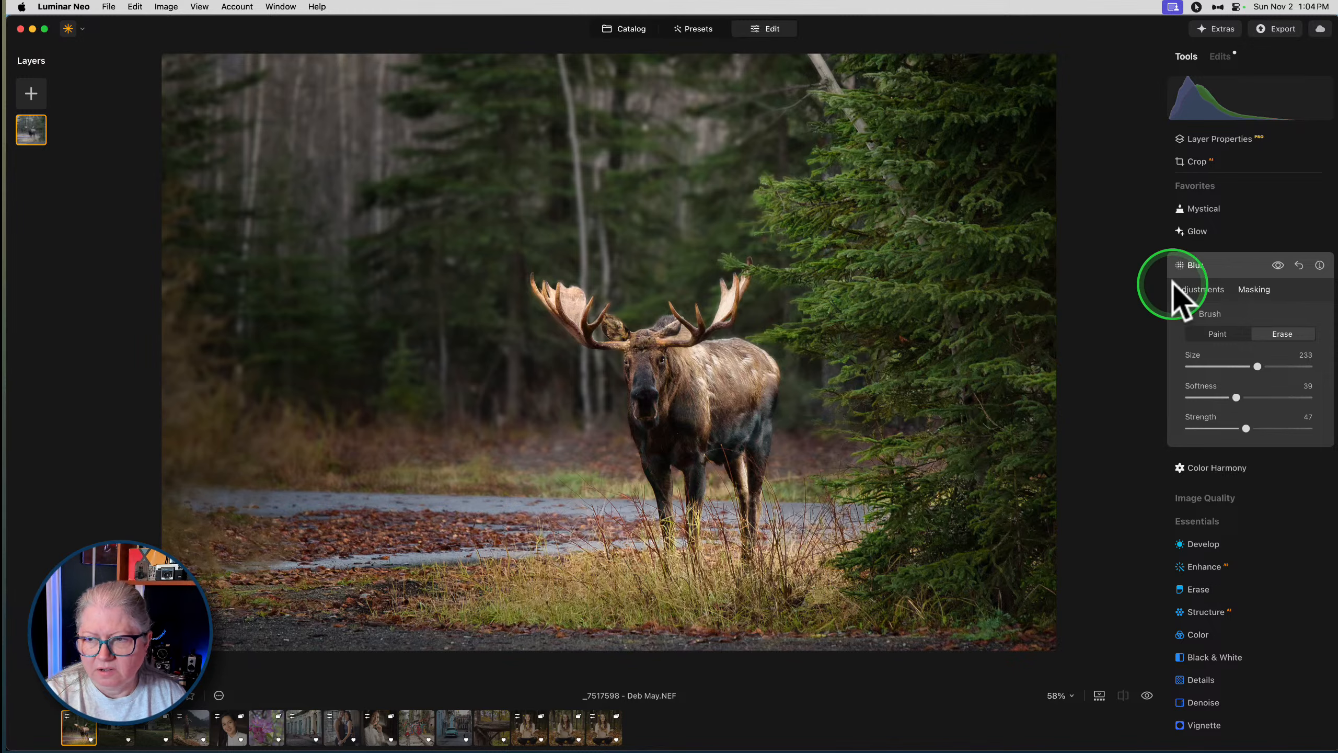
Test the Gaussian Blur at amount 100, and set the amount to 16
{"action": "left_click", "coordinate": [1226, 289]}
{"action": "left_click_drag", "start_coordinate": [1206, 371], "coordinate": [1220, 372]}
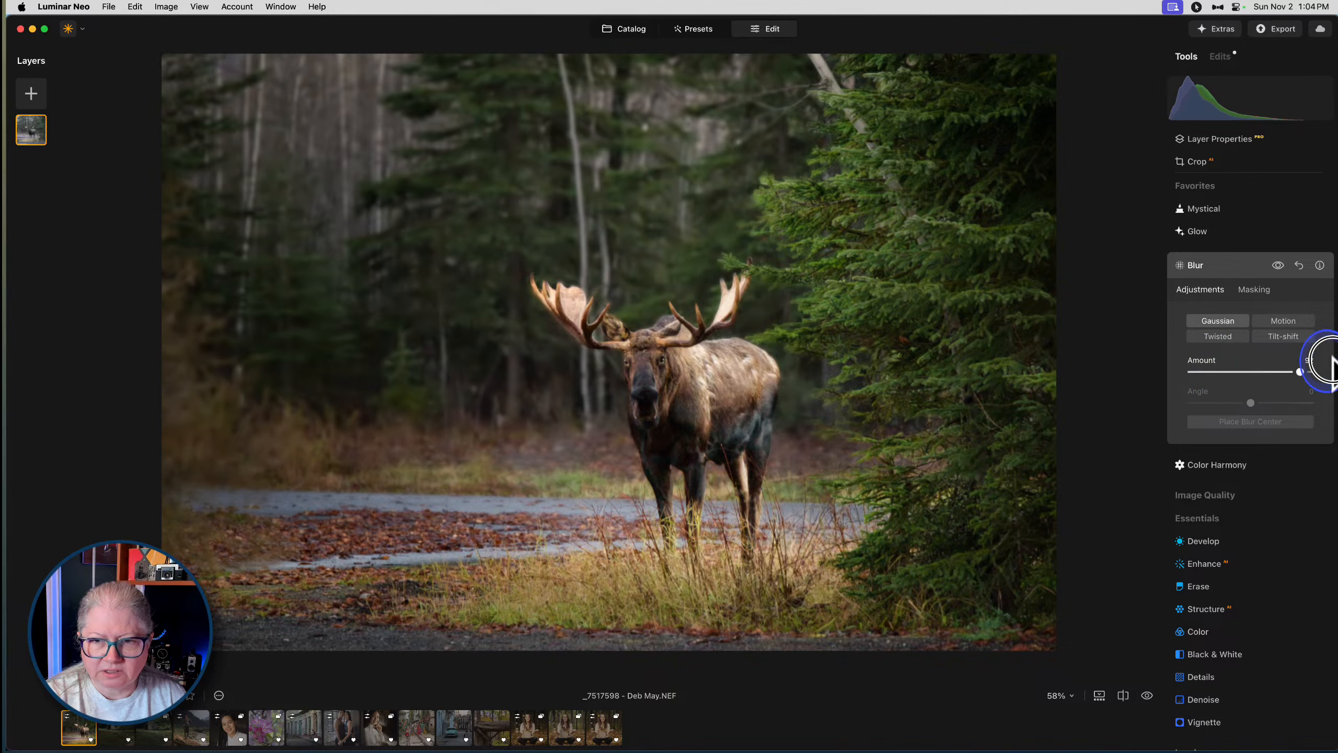
{"action": "left_click_drag", "start_coordinate": [1332, 364], "coordinate": [1335, 361]}
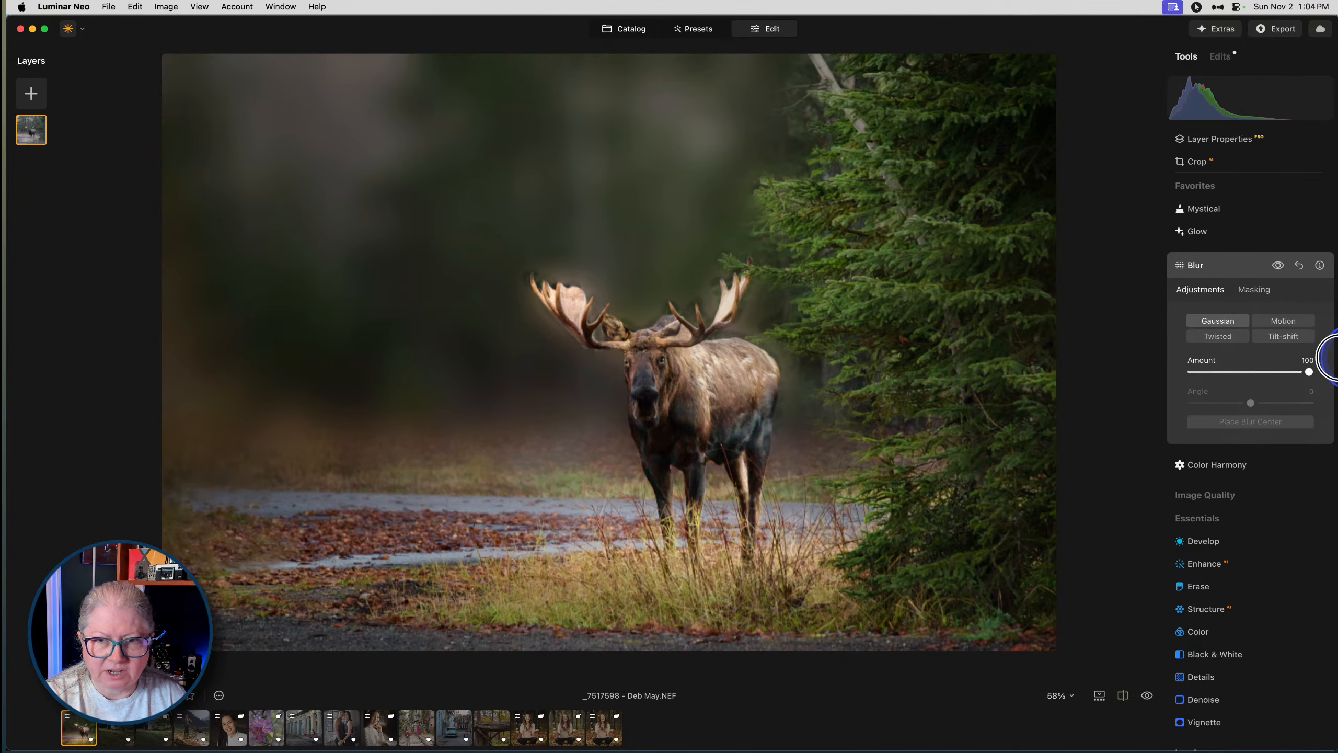
{"action": "left_click_drag", "start_coordinate": [1328, 360], "coordinate": [1201, 359]}
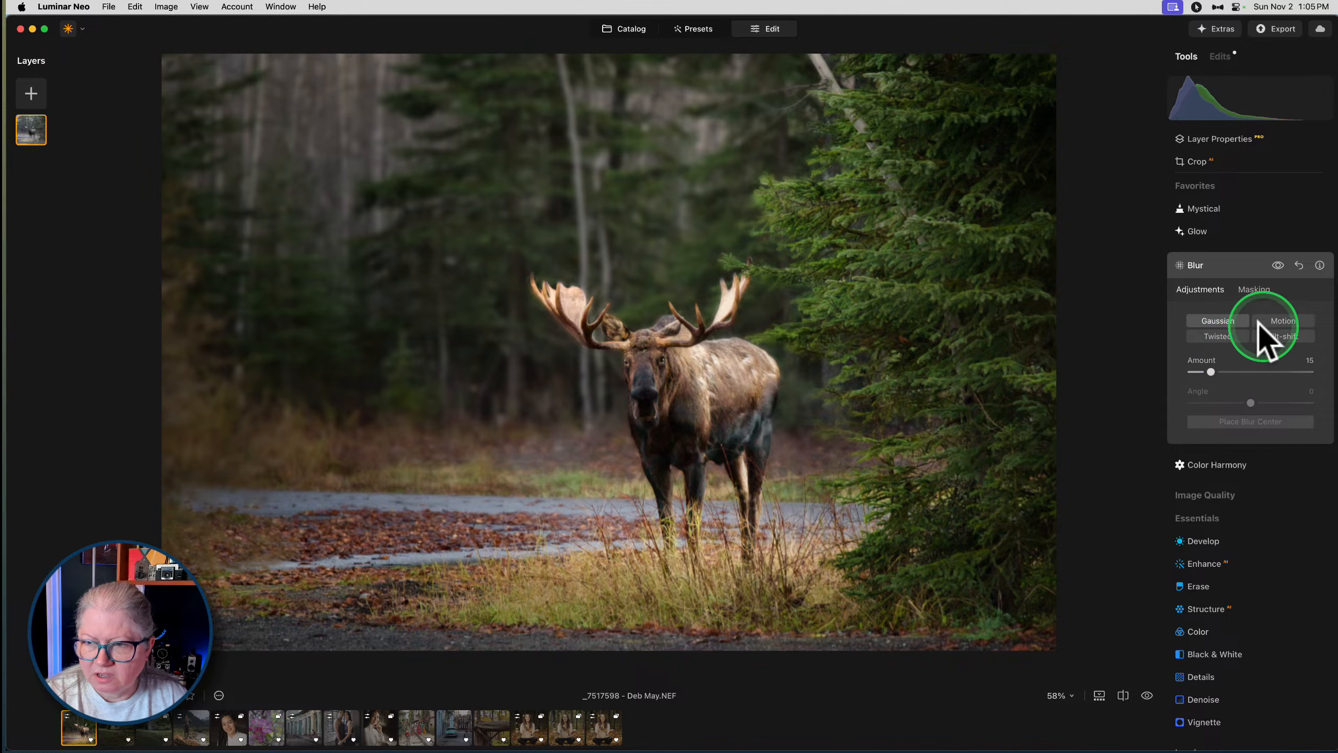
Try Motion blur on the background at angle 90, with amounts 42 and 19, and compare with and without it
{"action": "left_click", "coordinate": [1281, 318]}
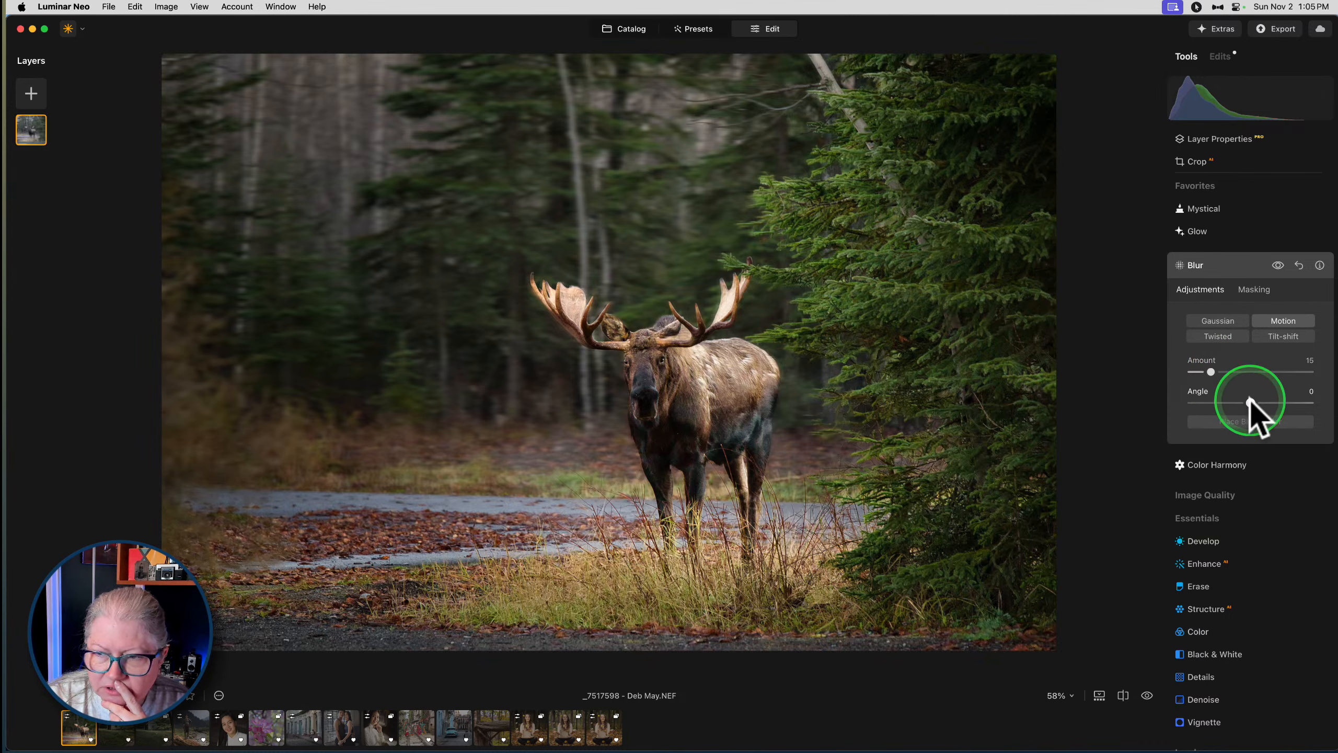
{"action": "left_click_drag", "start_coordinate": [1253, 402], "coordinate": [1316, 399]}
{"action": "left_click_drag", "start_coordinate": [1211, 372], "coordinate": [1236, 372]}
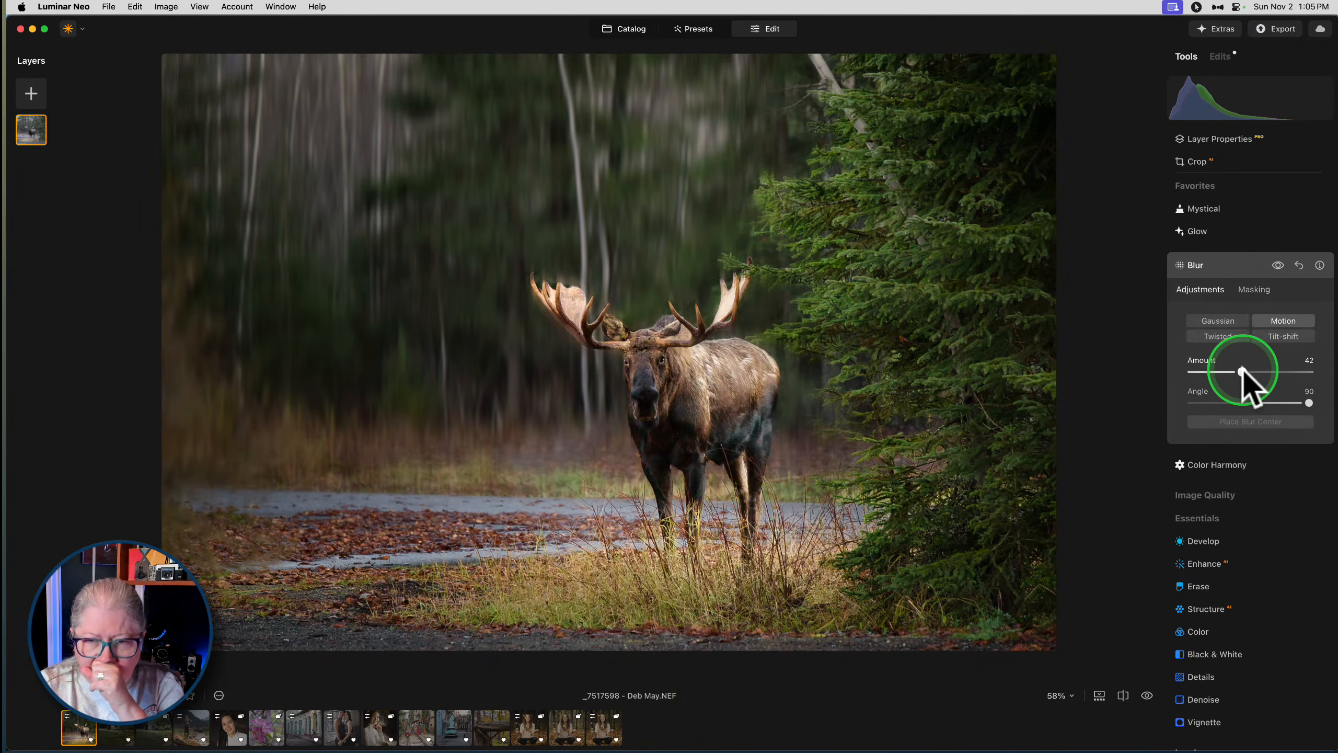
{"action": "left_click_drag", "start_coordinate": [1241, 371], "coordinate": [1213, 363]}
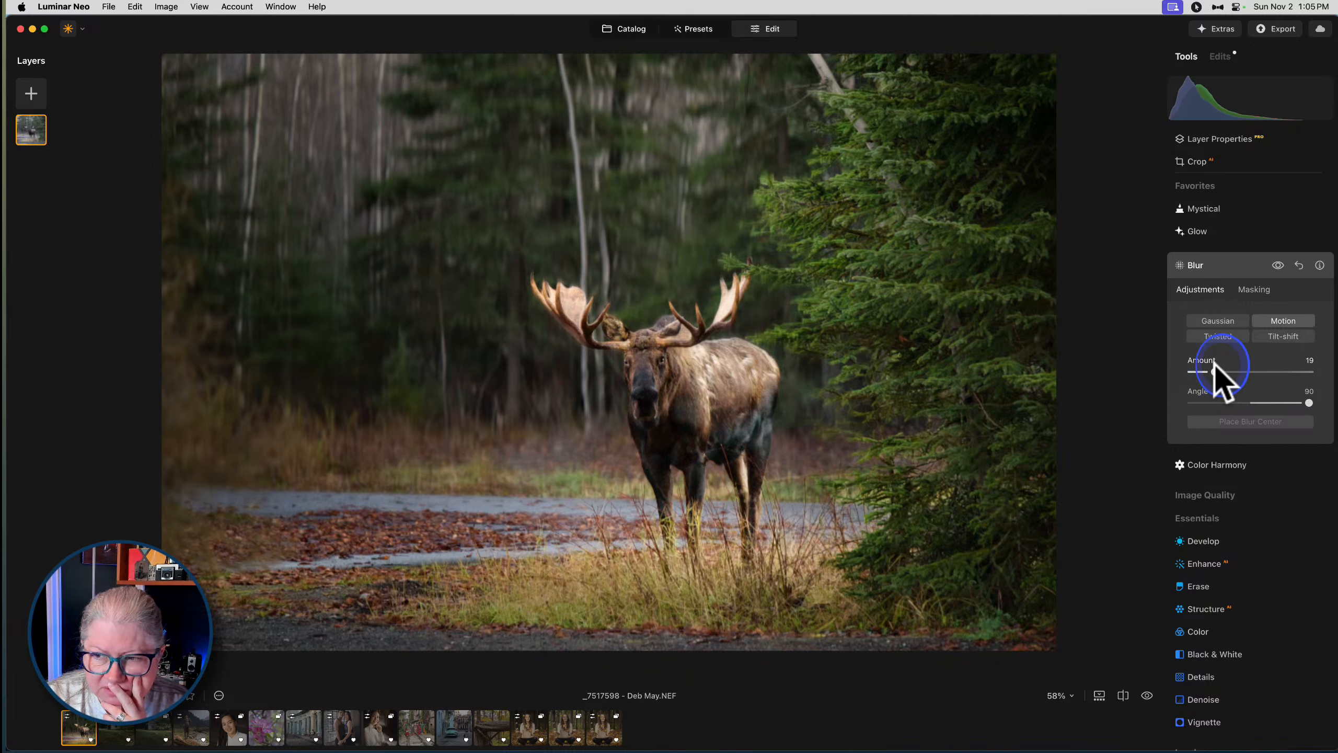
{"action": "left_click", "coordinate": [1277, 265]}
{"action": "left_click", "coordinate": [1277, 265]}
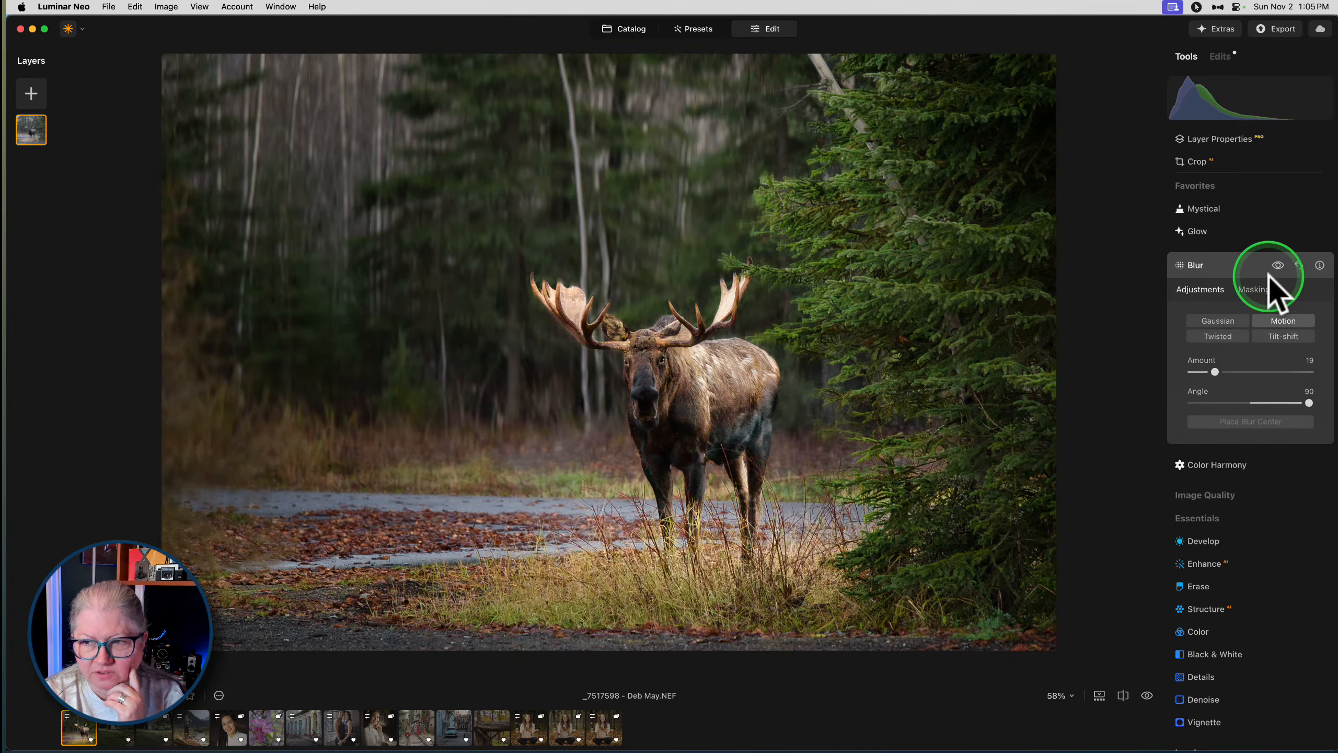
Return the Blur to Gaussian at amount 15, and compare the whole edit with the original photo
{"action": "left_click", "coordinate": [1211, 371]}
{"action": "left_click", "coordinate": [1217, 320]}
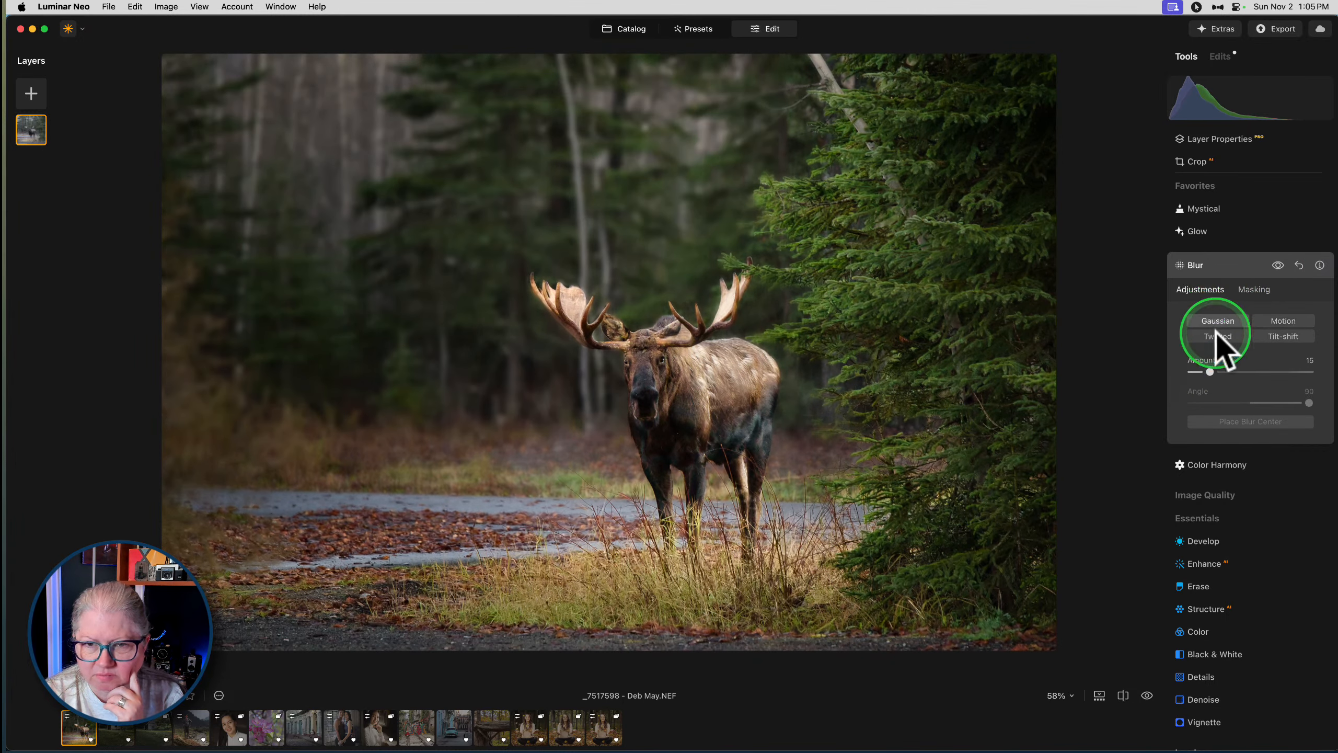
{"action": "left_click", "coordinate": [1209, 372]}
{"action": "left_click", "coordinate": [1220, 254]}
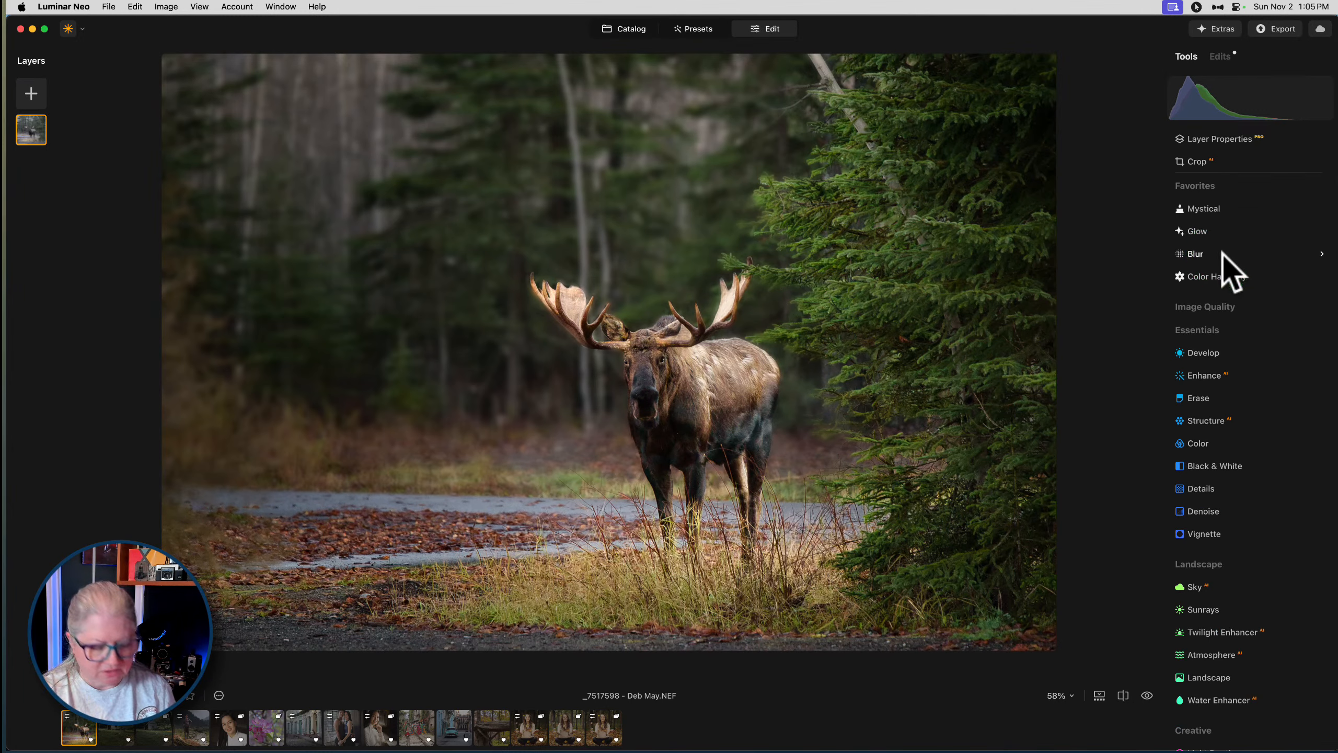
{"action": "key", "text": "backslash"}
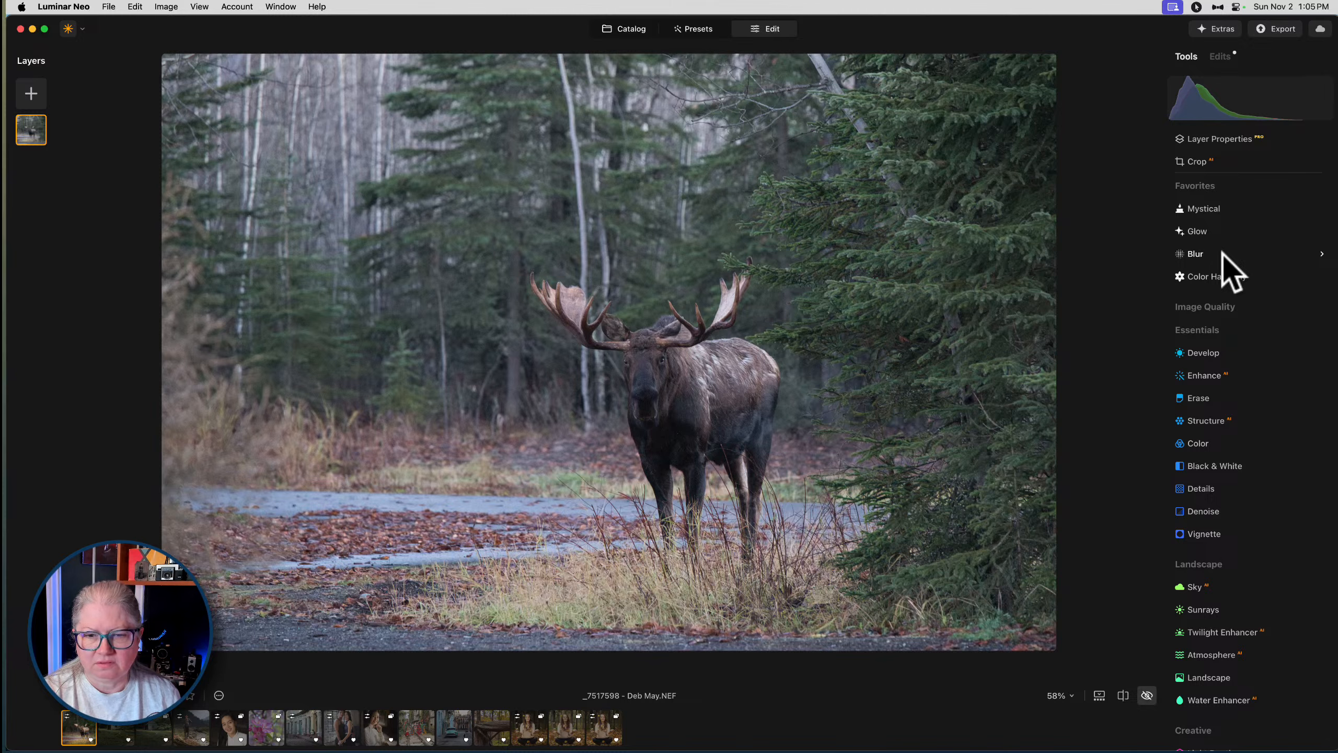
{"action": "key", "text": "backslash"}
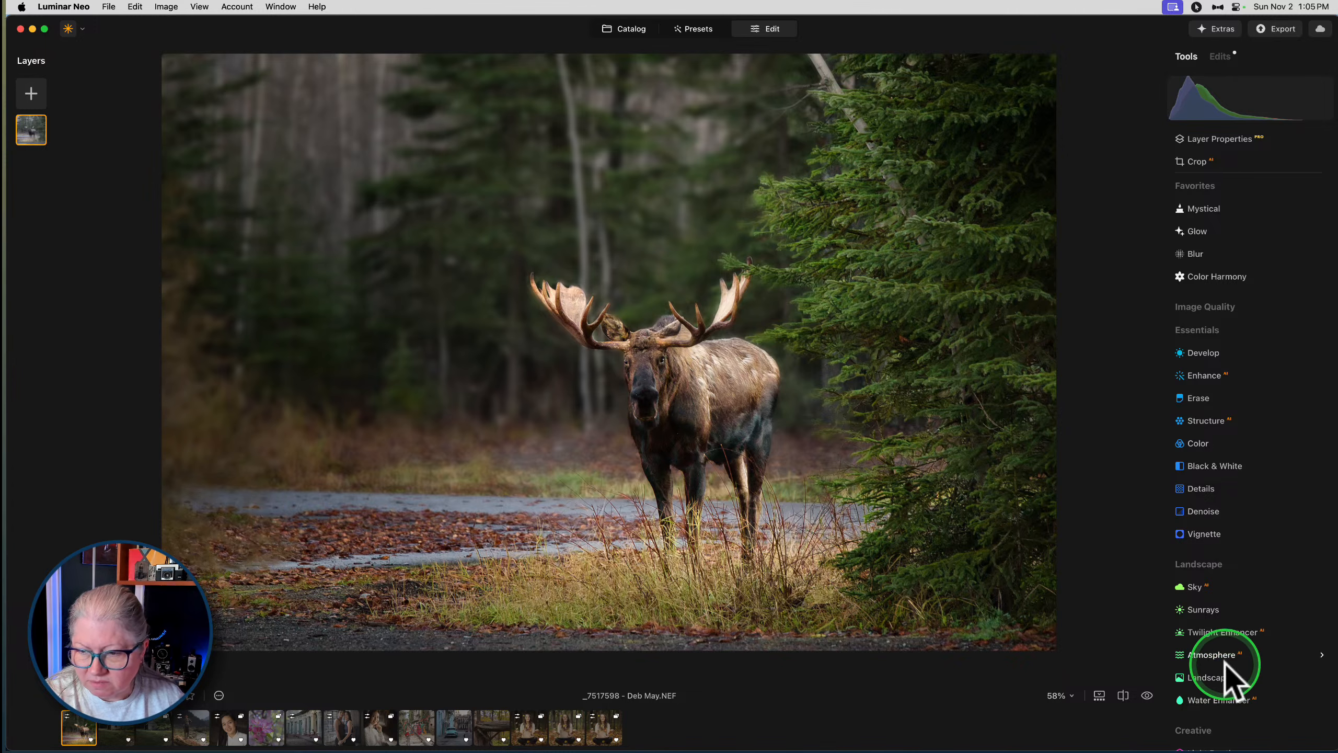
Clone dark forest over the pale tree trunk behind the antlers, using Clone at size 76 and strength 38
{"action": "scroll", "coordinate": [1224, 663], "scroll_direction": "down", "scroll_amount": 10}
{"action": "left_click", "coordinate": [1200, 712]}
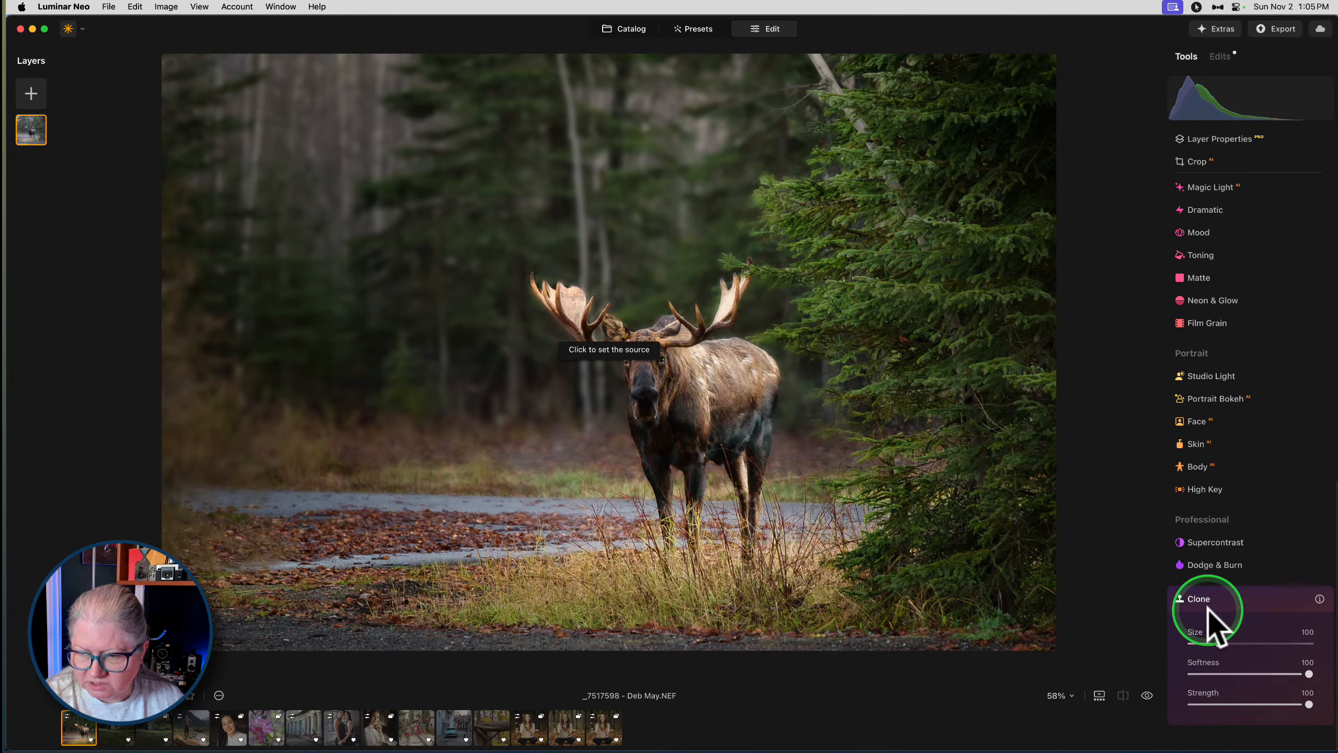
{"action": "left_click", "coordinate": [1235, 723]}
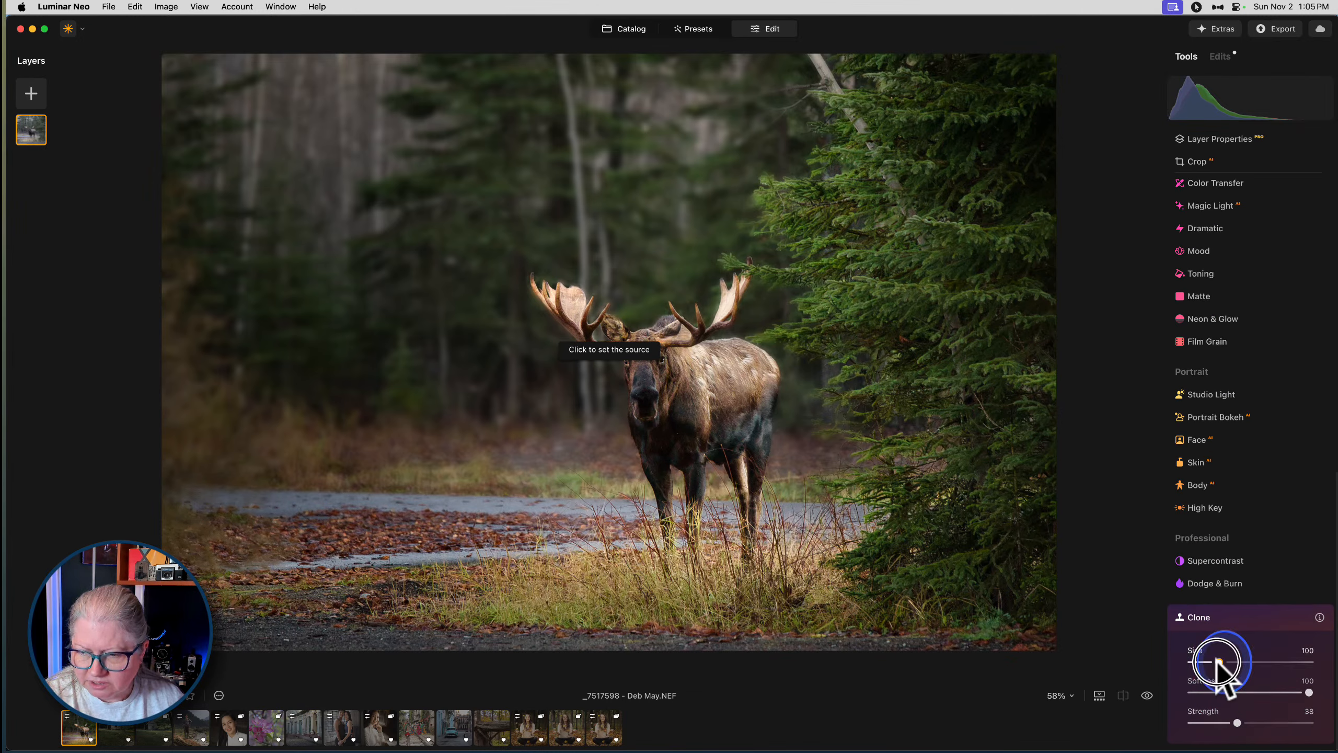
{"action": "left_click_drag", "start_coordinate": [1215, 662], "coordinate": [1212, 662]}
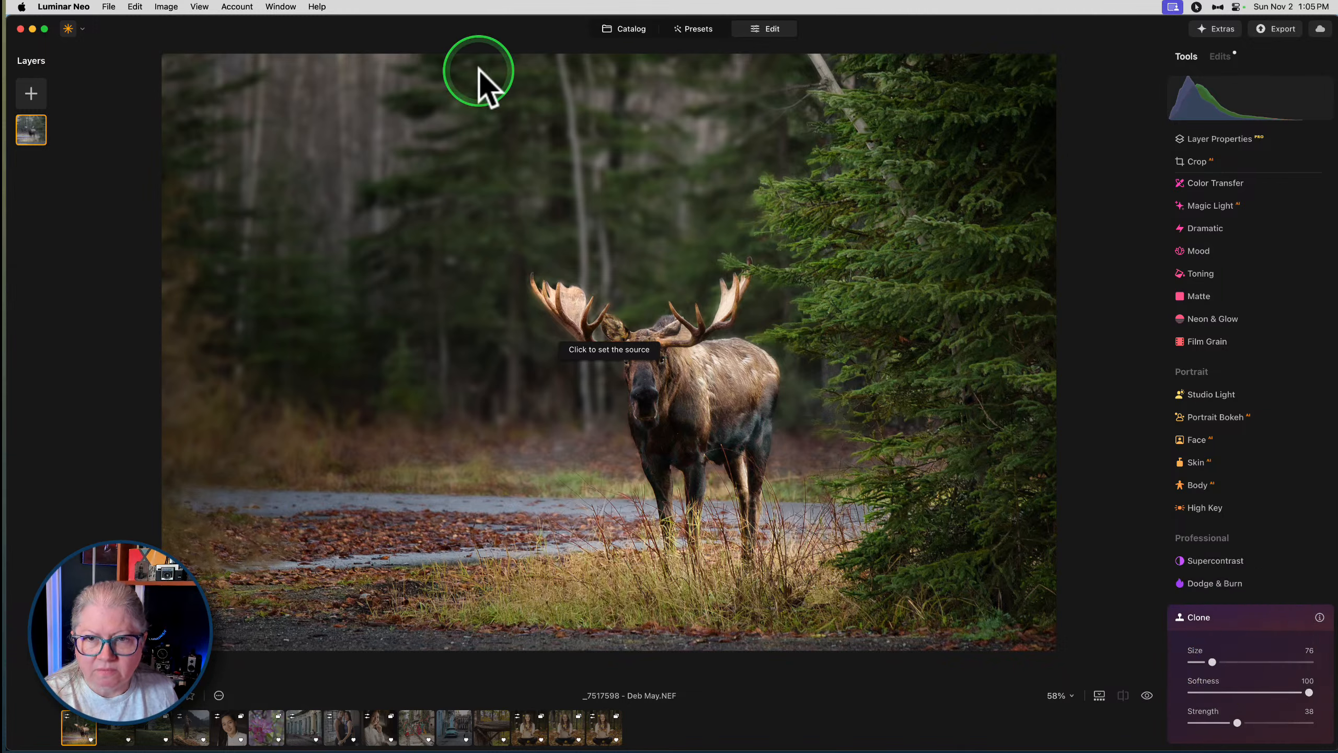
{"action": "left_click", "coordinate": [535, 69]}
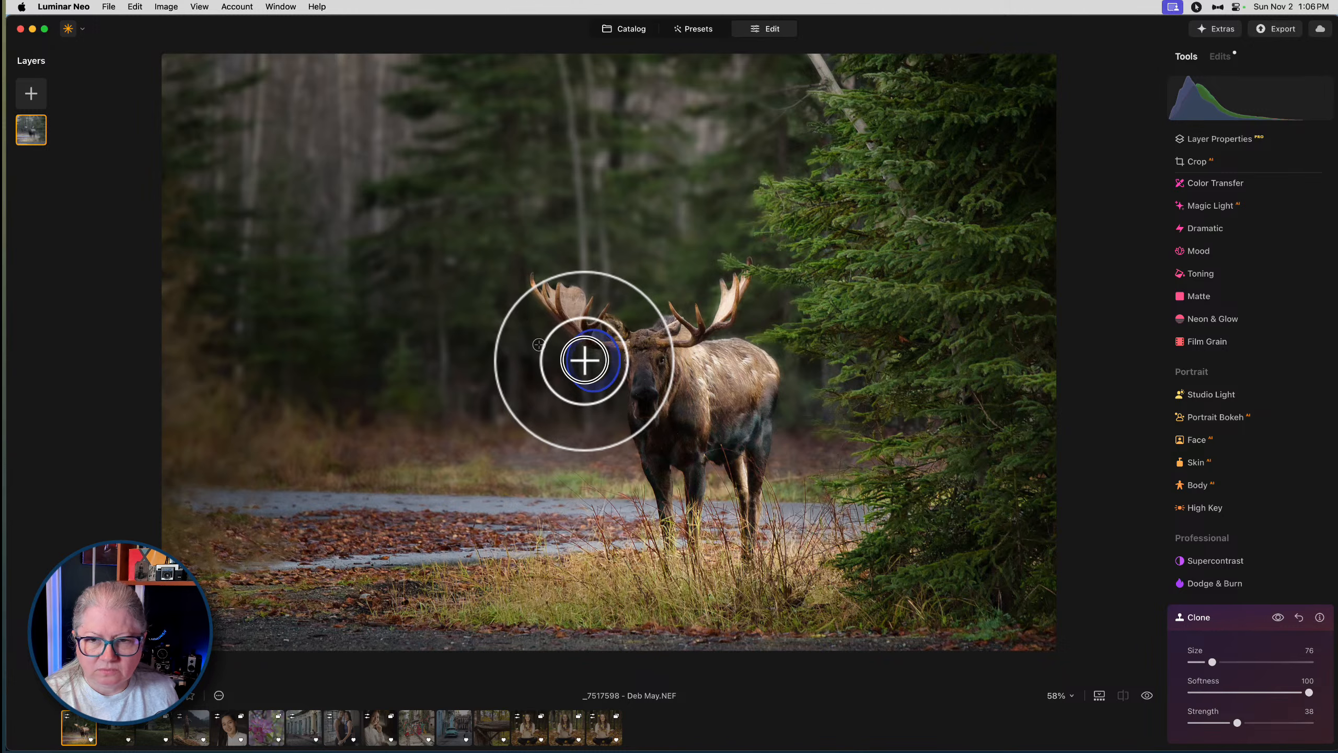
Clone more dark forest over the pale trunks just above and between the antlers
{"action": "key", "text": "super+equal"}
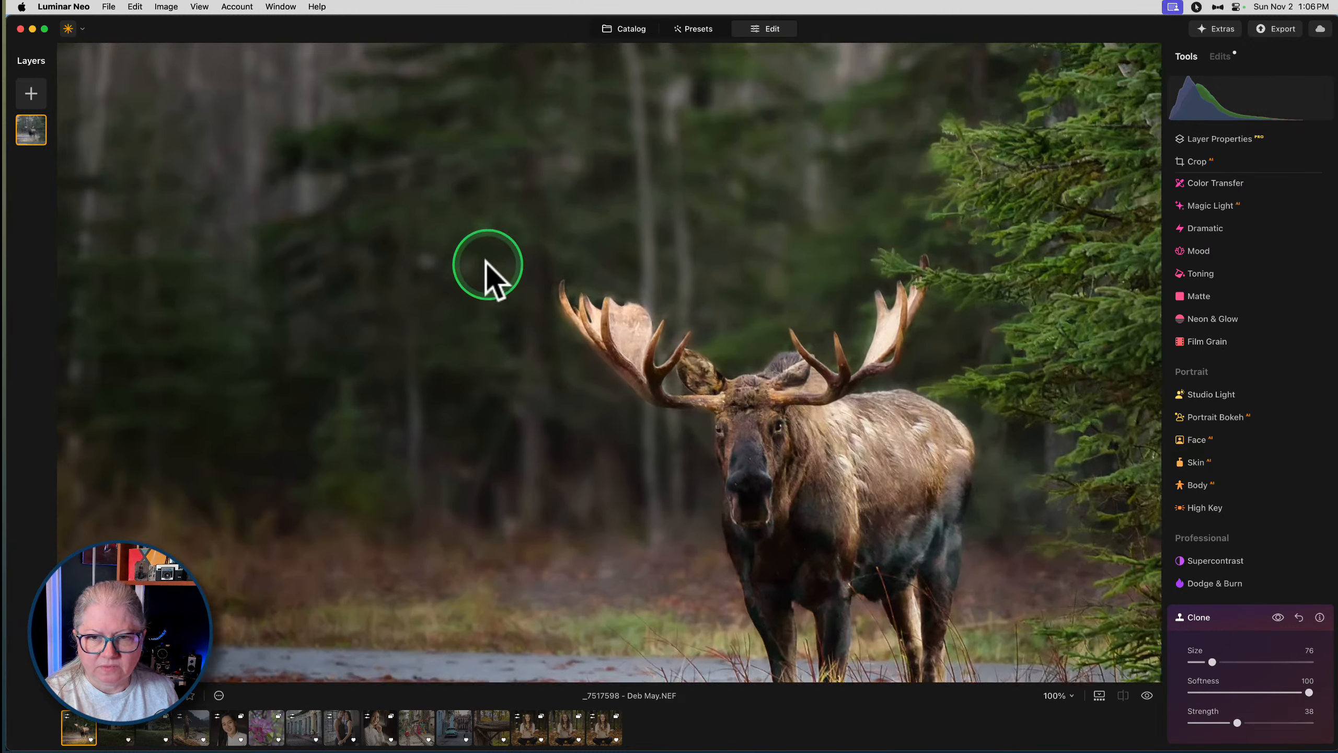
{"action": "left_click", "coordinate": [584, 234]}
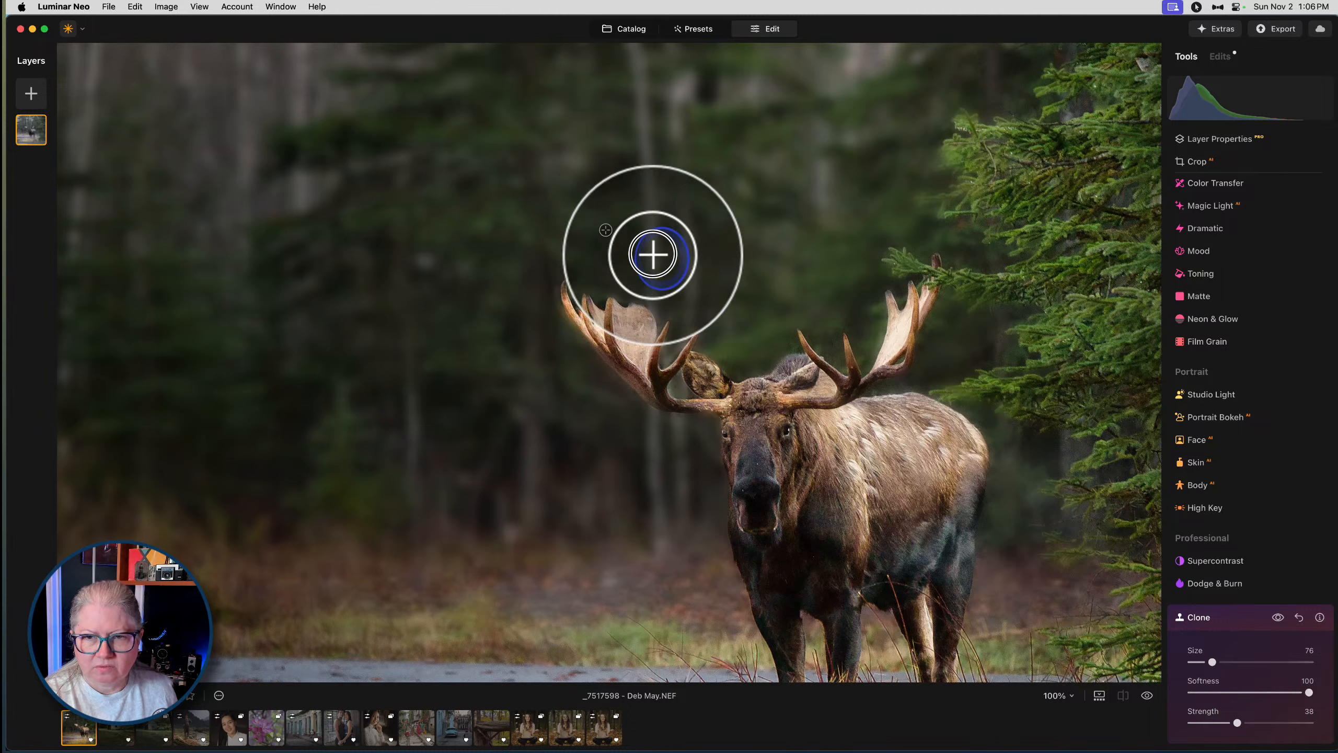
{"action": "left_click_drag", "start_coordinate": [653, 254], "coordinate": [631, 103]}
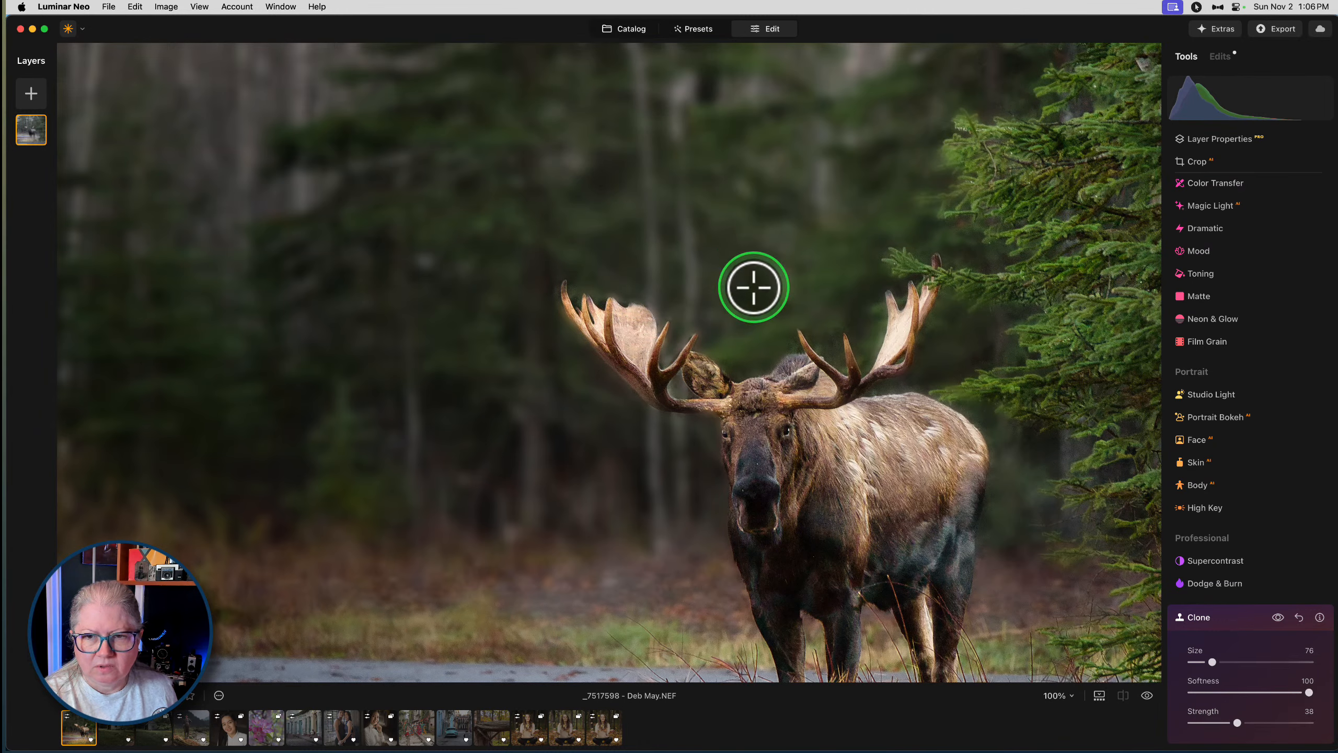
{"action": "left_click", "coordinate": [753, 288]}
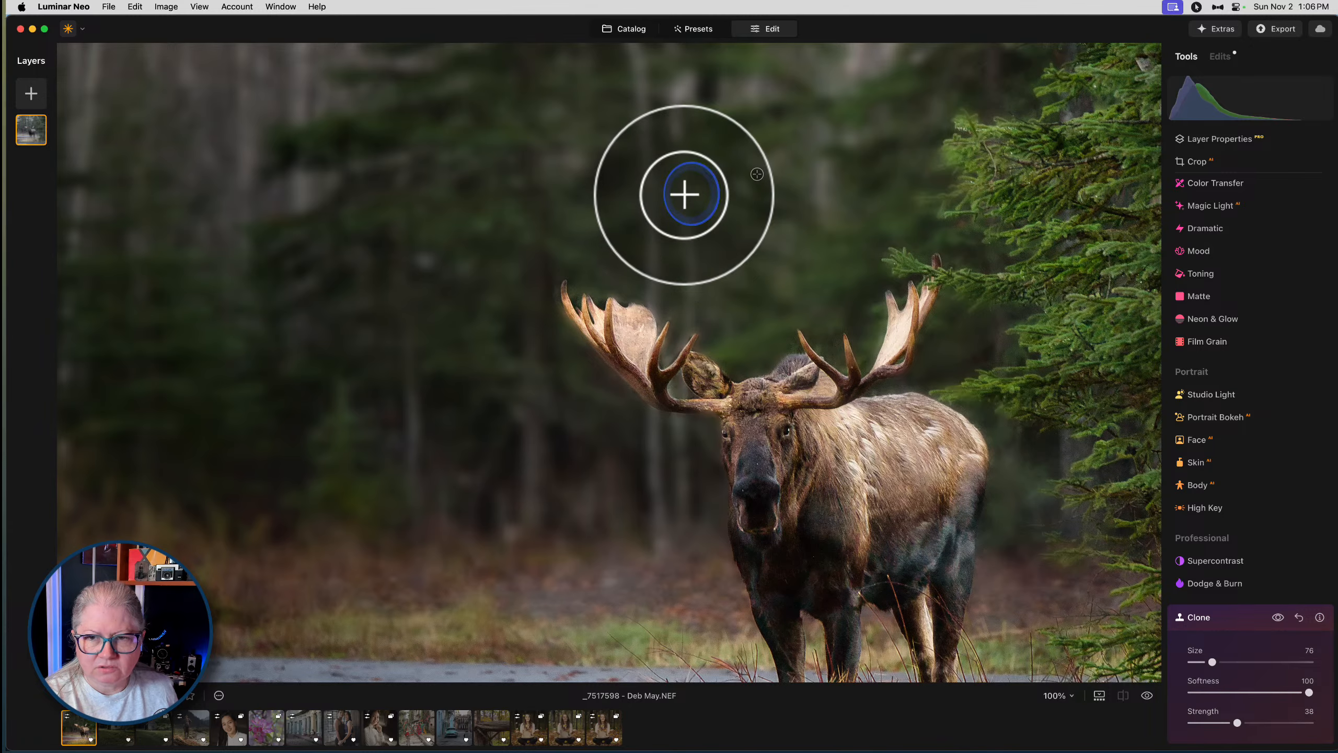
{"action": "left_click_drag", "start_coordinate": [728, 172], "coordinate": [745, 321]}
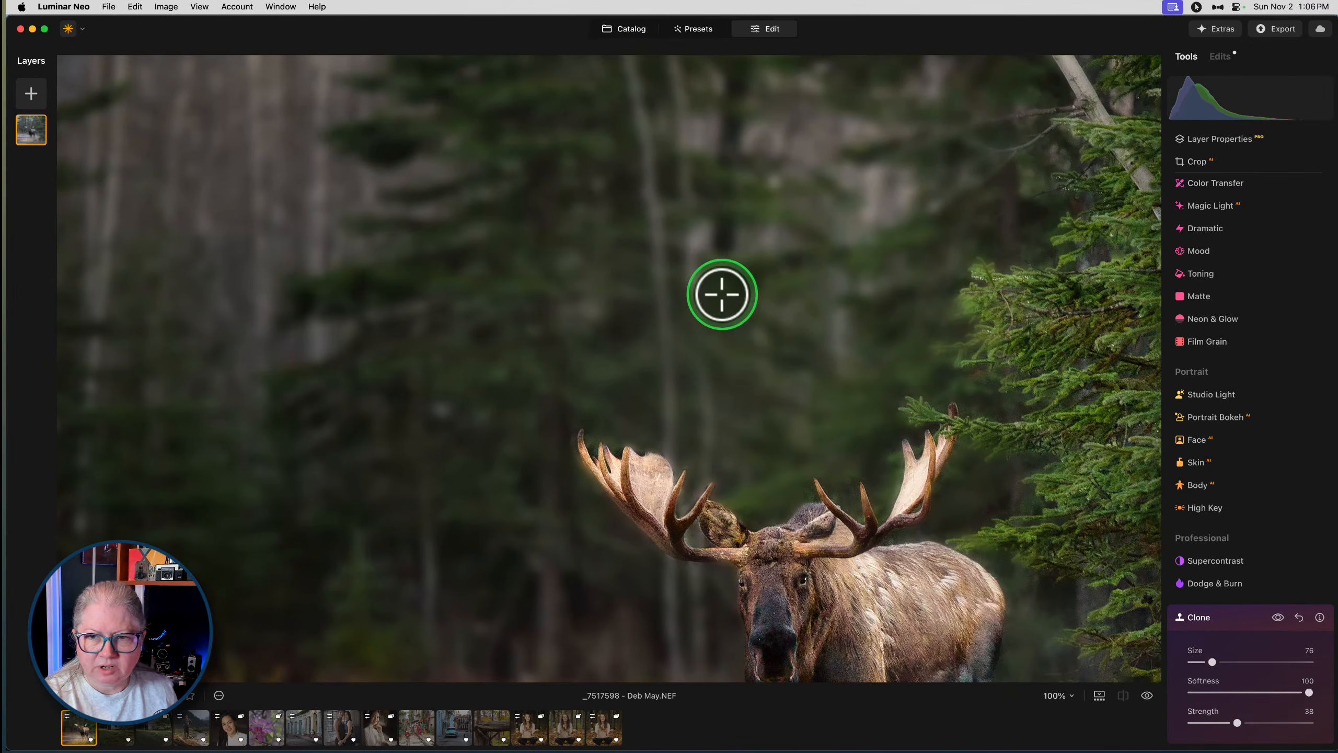
Clone darker foliage over the upper pale trunks and the forest up to the photo's upper edge
{"action": "left_click", "coordinate": [741, 276]}
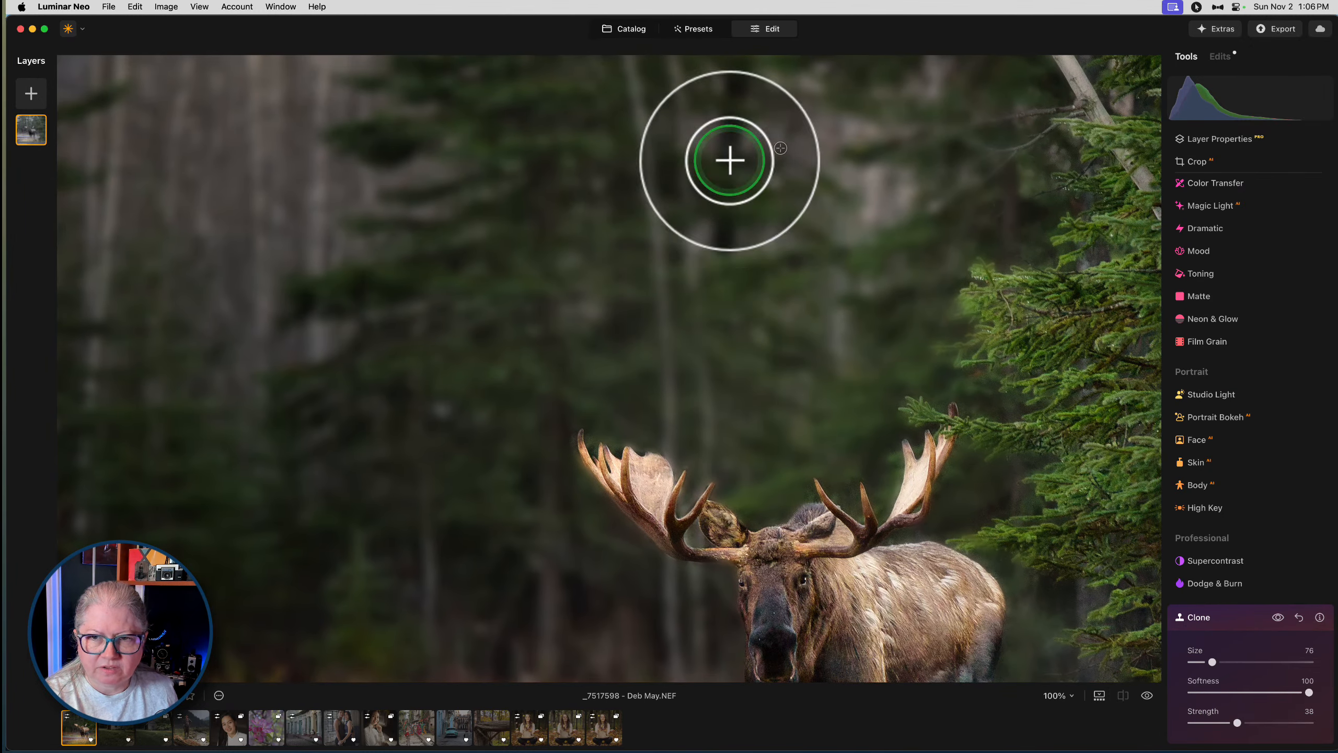
{"action": "left_click", "coordinate": [683, 197]}
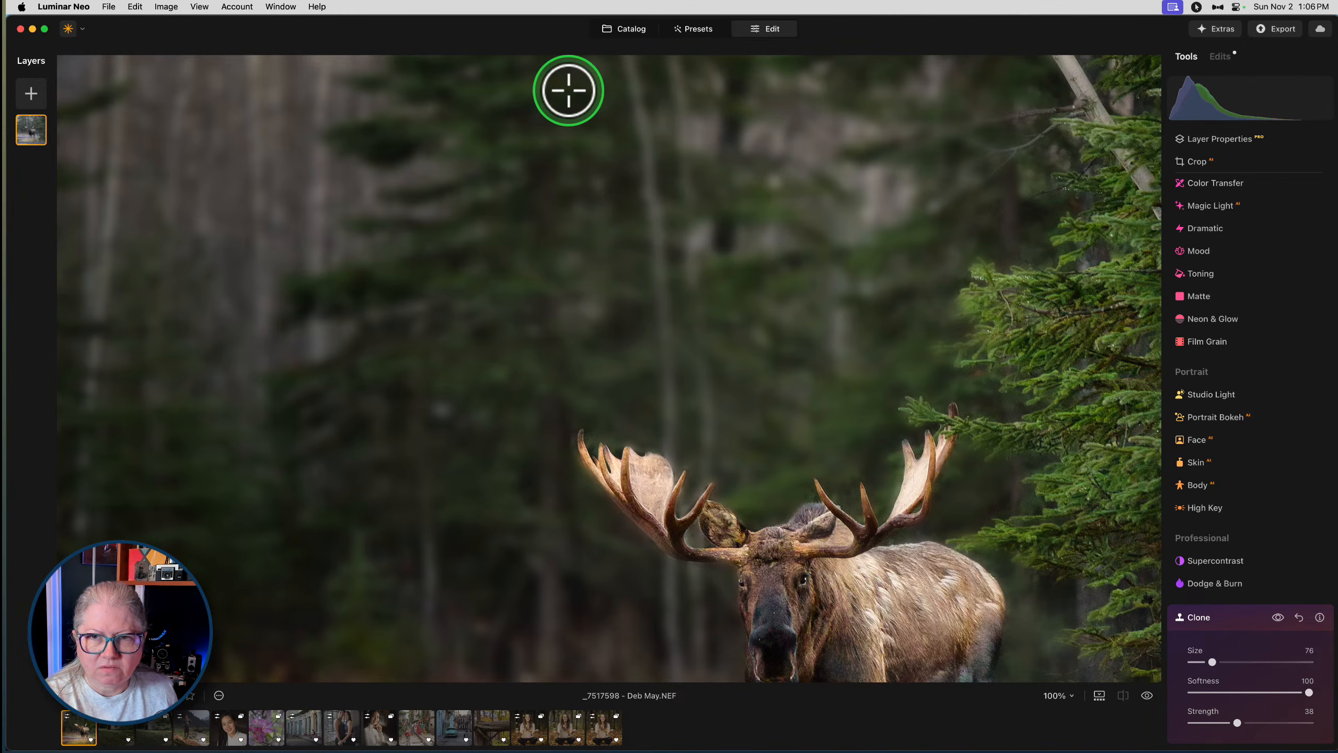
{"action": "left_click", "coordinate": [568, 90]}
{"action": "mouse_move", "coordinate": [627, 81]}
{"action": "left_mouse_down"}
{"action": "mouse_move", "coordinate": [650, 149]}
{"action": "mouse_move", "coordinate": [659, 253]}
{"action": "left_mouse_up"}
{"action": "left_click", "coordinate": [554, 75], "text": "alt"}
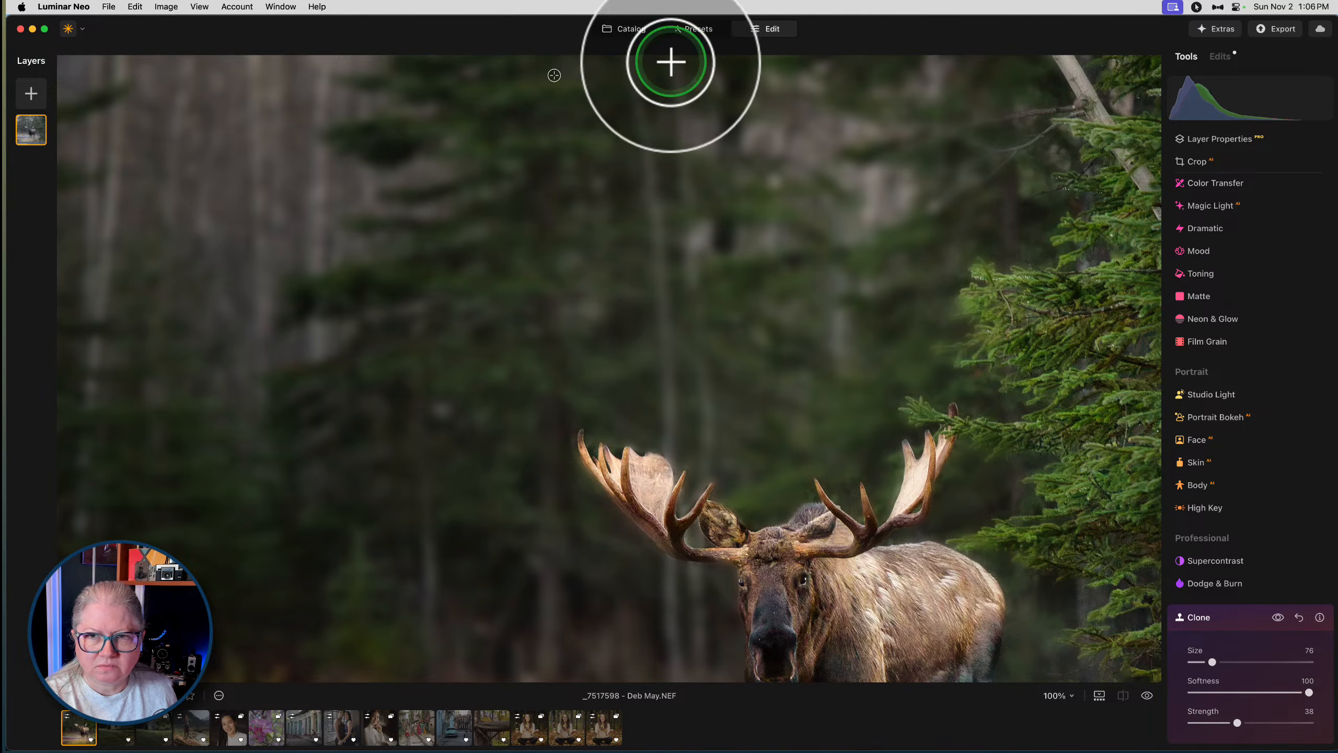
{"action": "mouse_move", "coordinate": [672, 74]}
{"action": "left_mouse_down"}
{"action": "mouse_move", "coordinate": [689, 106]}
{"action": "mouse_move", "coordinate": [636, 97]}
{"action": "left_mouse_up"}
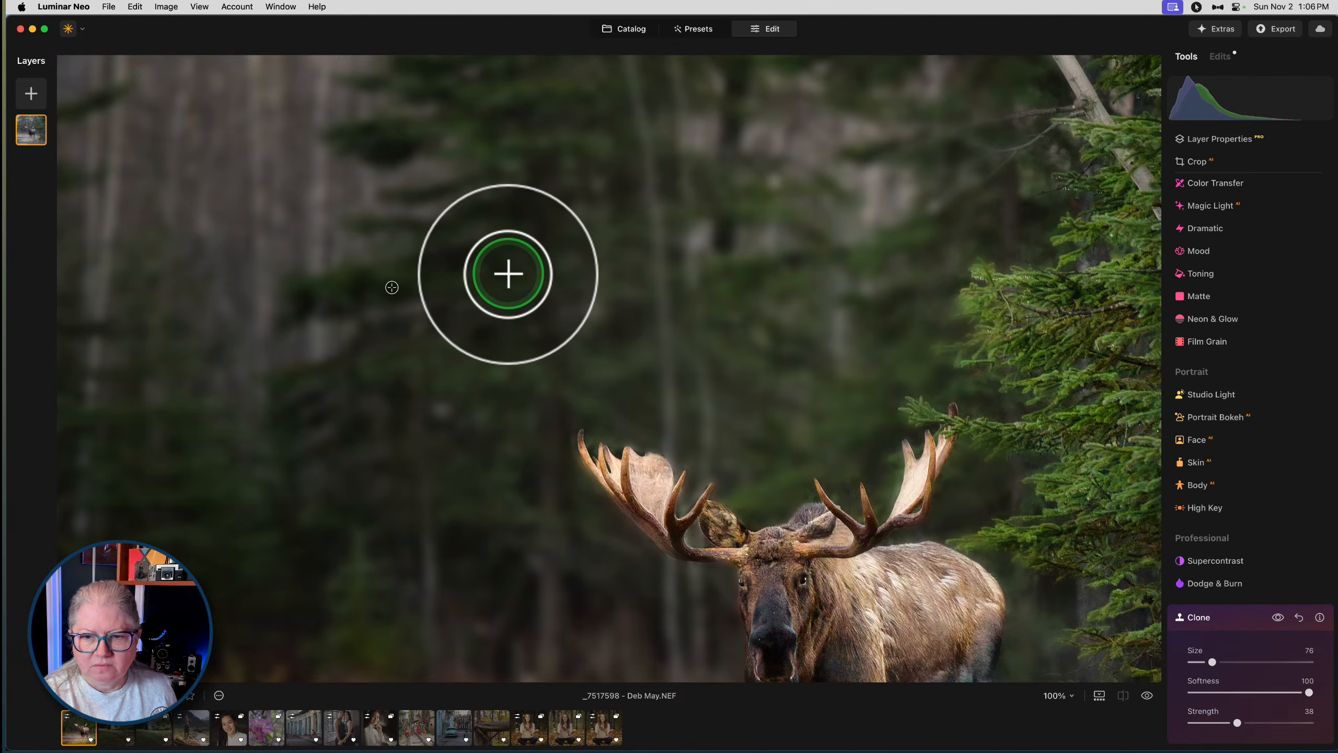
{"action": "left_click_drag", "start_coordinate": [509, 341], "coordinate": [498, 57]}
Clone dark background beneath the antler and beside the moose's face with a size 28 brush, and close Clone
{"action": "left_click", "coordinate": [650, 391], "text": "alt"}
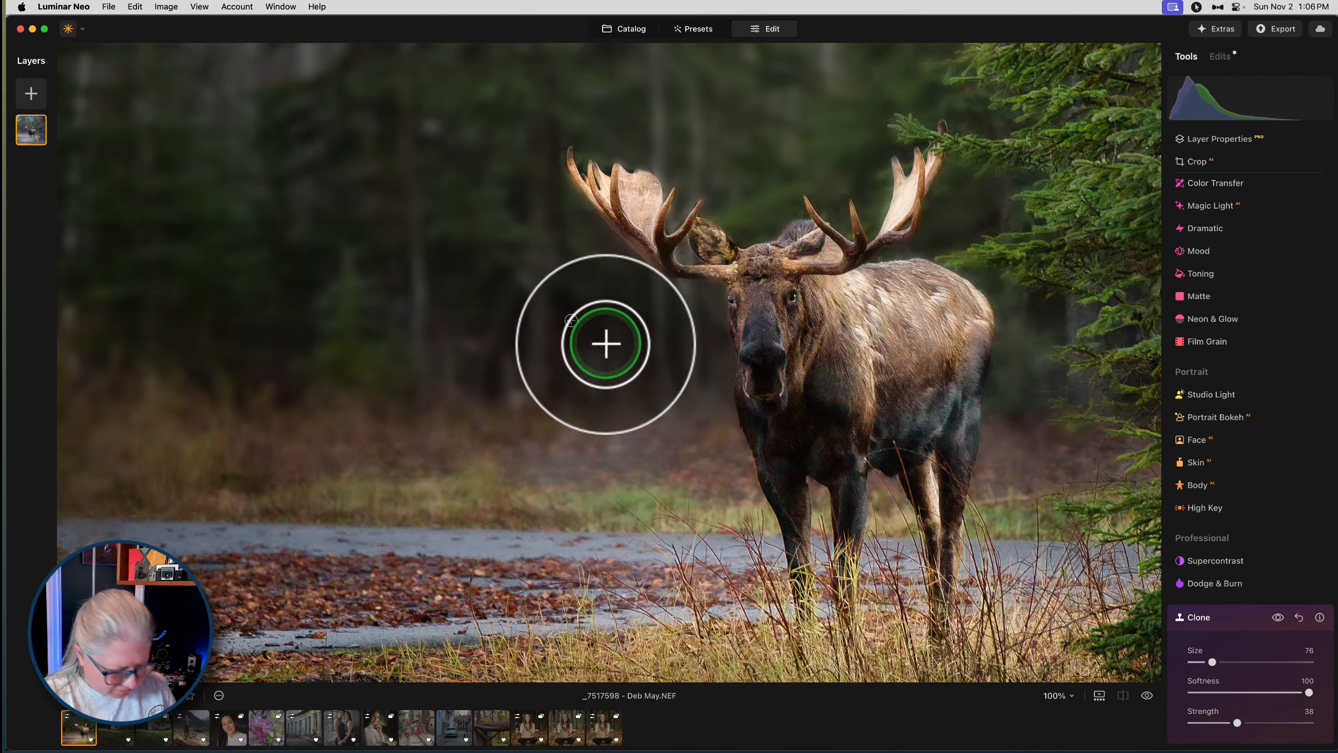
{"action": "key", "text": "bracketleft"}
{"action": "key", "text": "bracketleft"}
{"action": "key", "text": "bracketleft"}
{"action": "key", "text": "bracketleft"}
{"action": "key", "text": "bracketleft"}
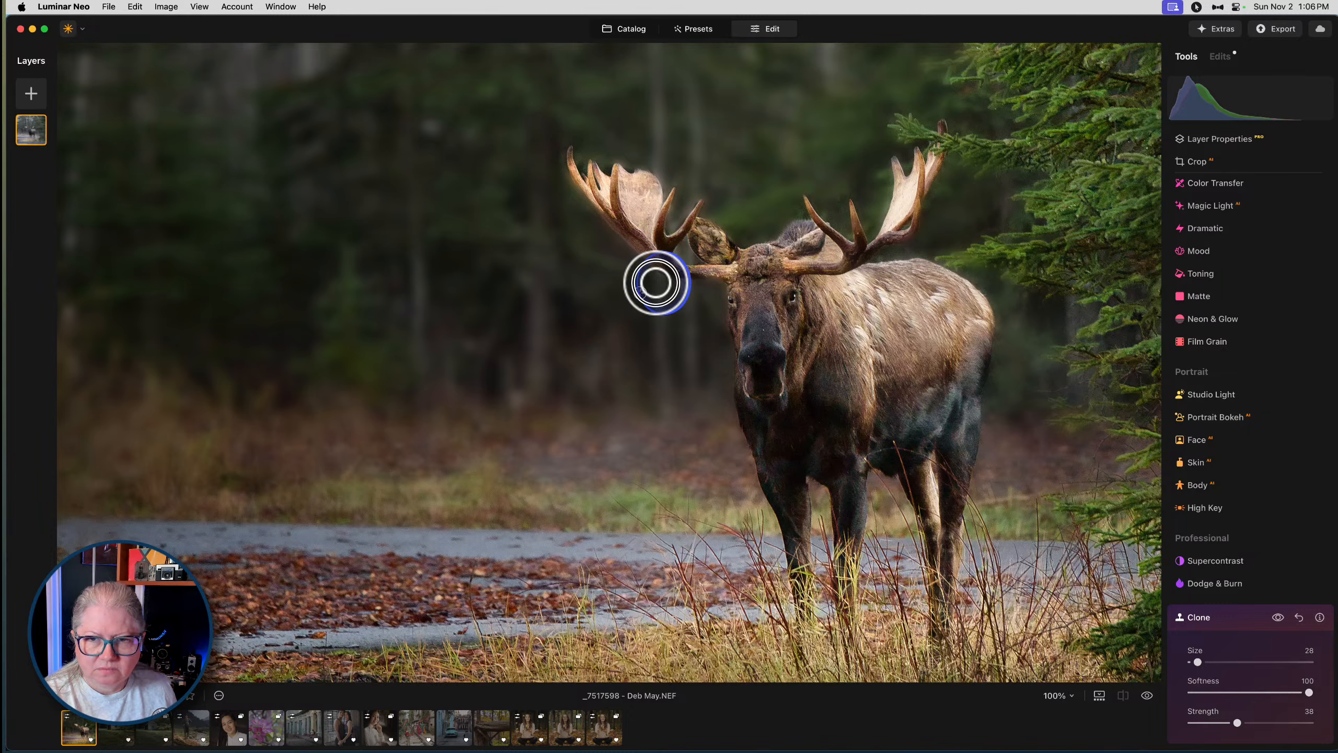
{"action": "left_click_drag", "start_coordinate": [694, 288], "coordinate": [693, 309]}
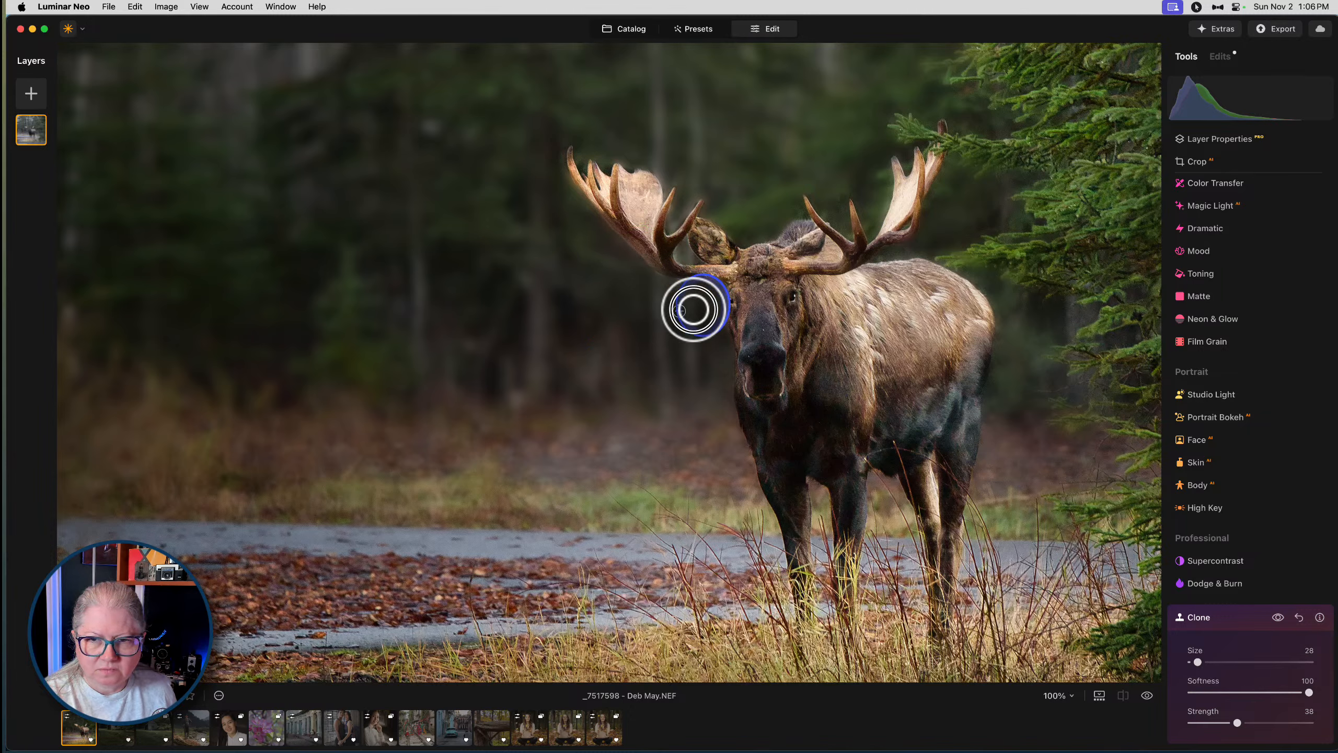
{"action": "key", "text": "space"}
{"action": "left_click", "coordinate": [479, 387]}
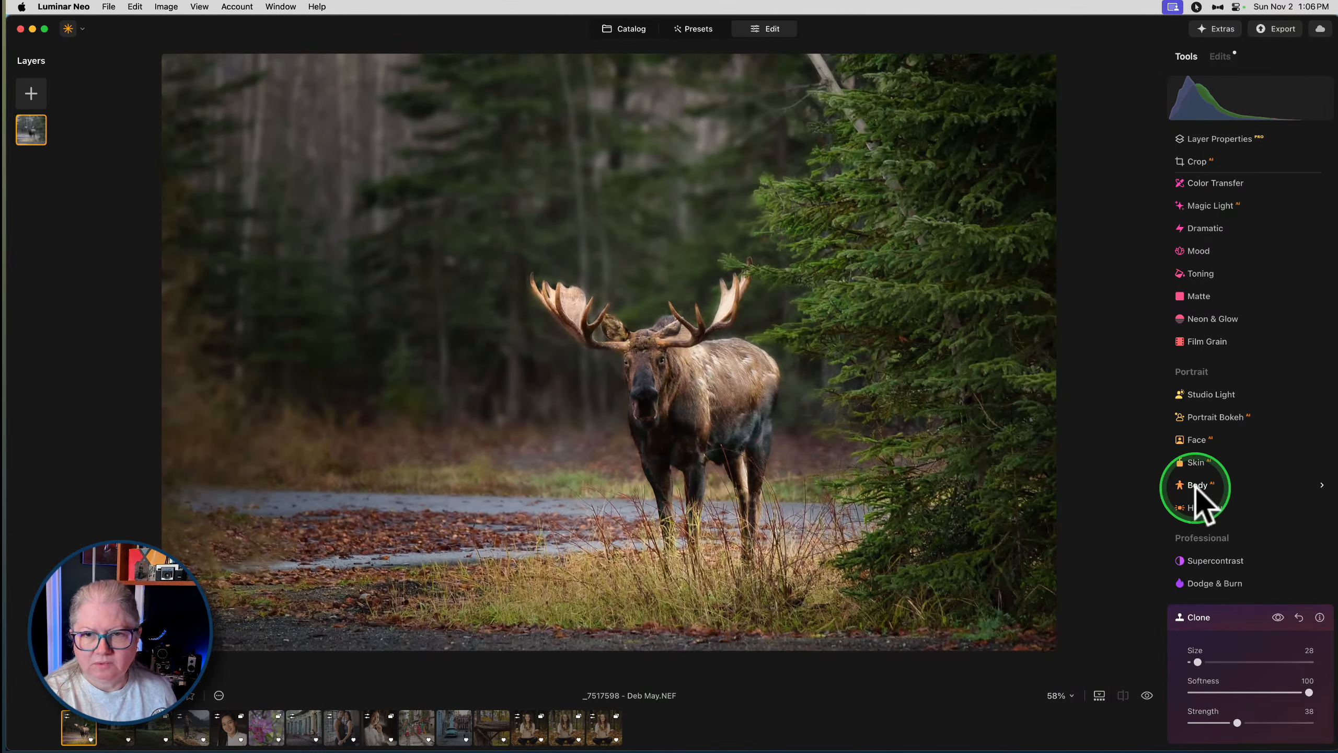
{"action": "left_click", "coordinate": [1243, 616]}
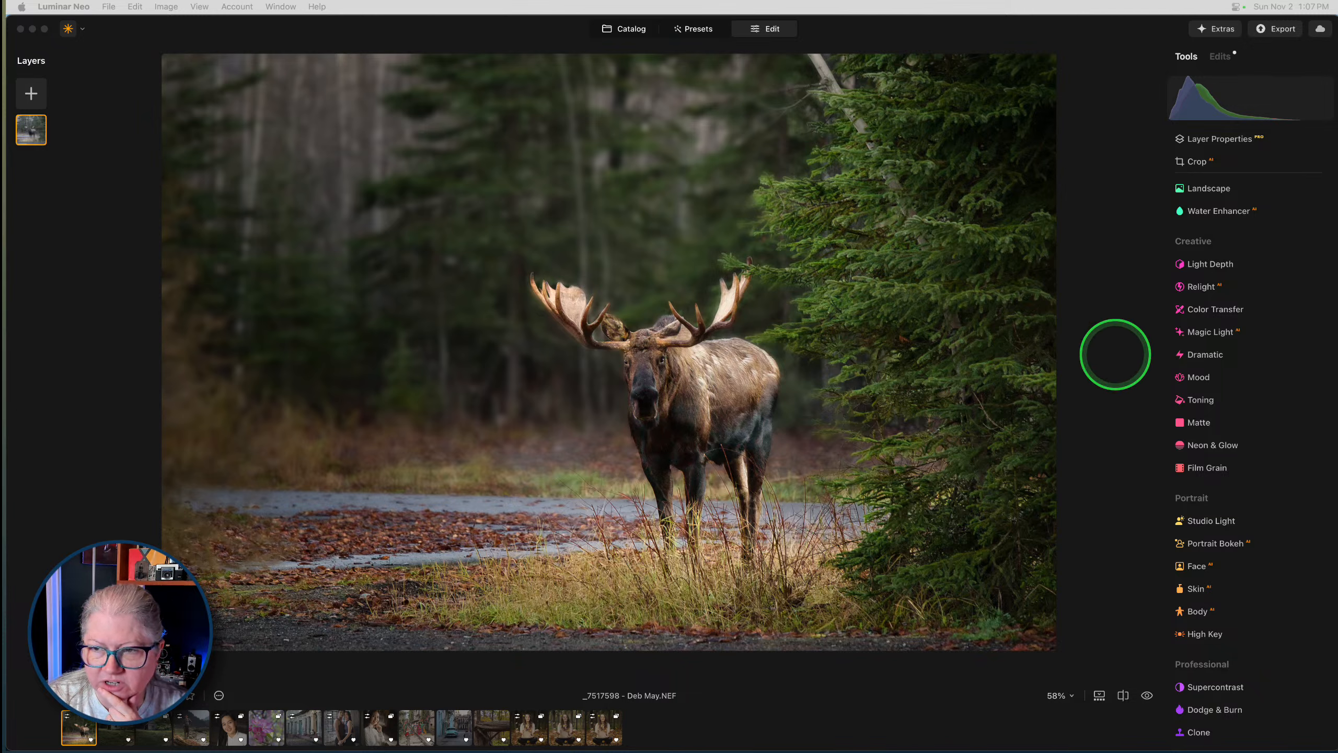
Compare the finished edit, including the cloned background, with the original moose photo
{"action": "left_click", "coordinate": [1114, 352]}
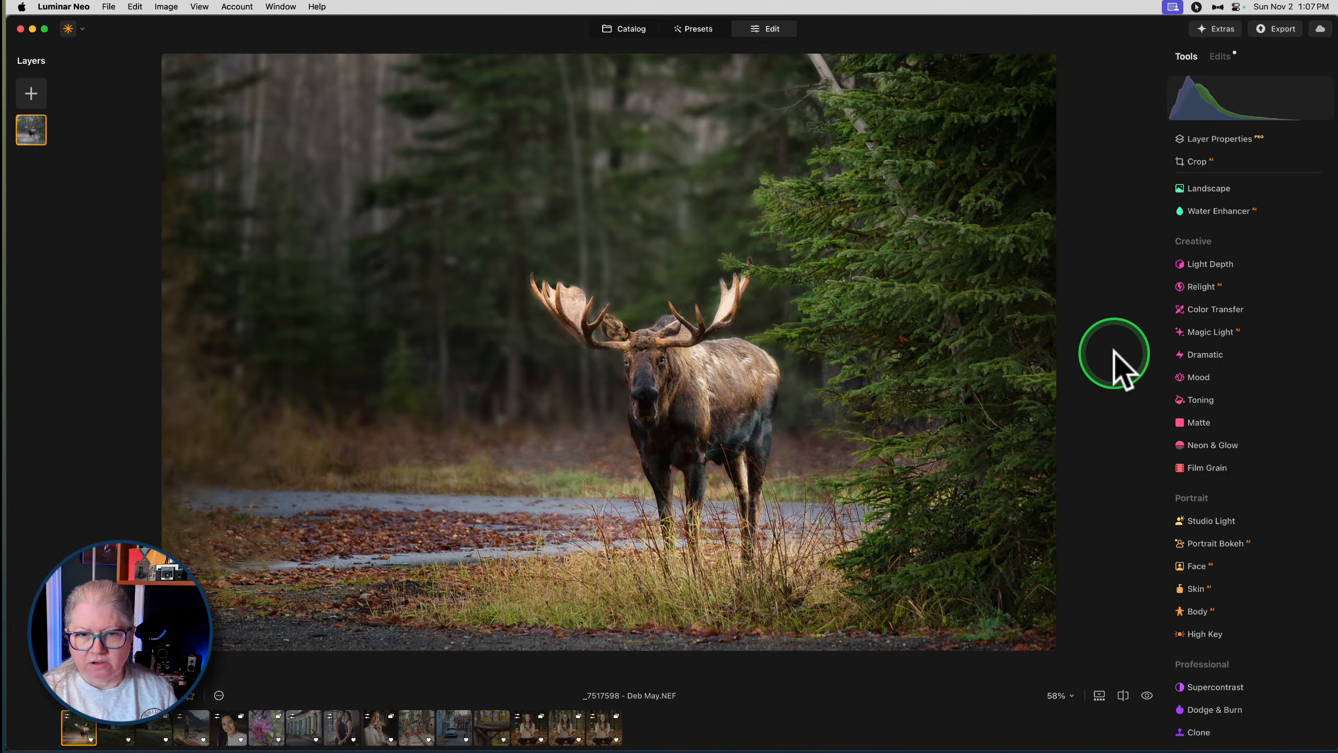
{"action": "key", "text": "backslash"}
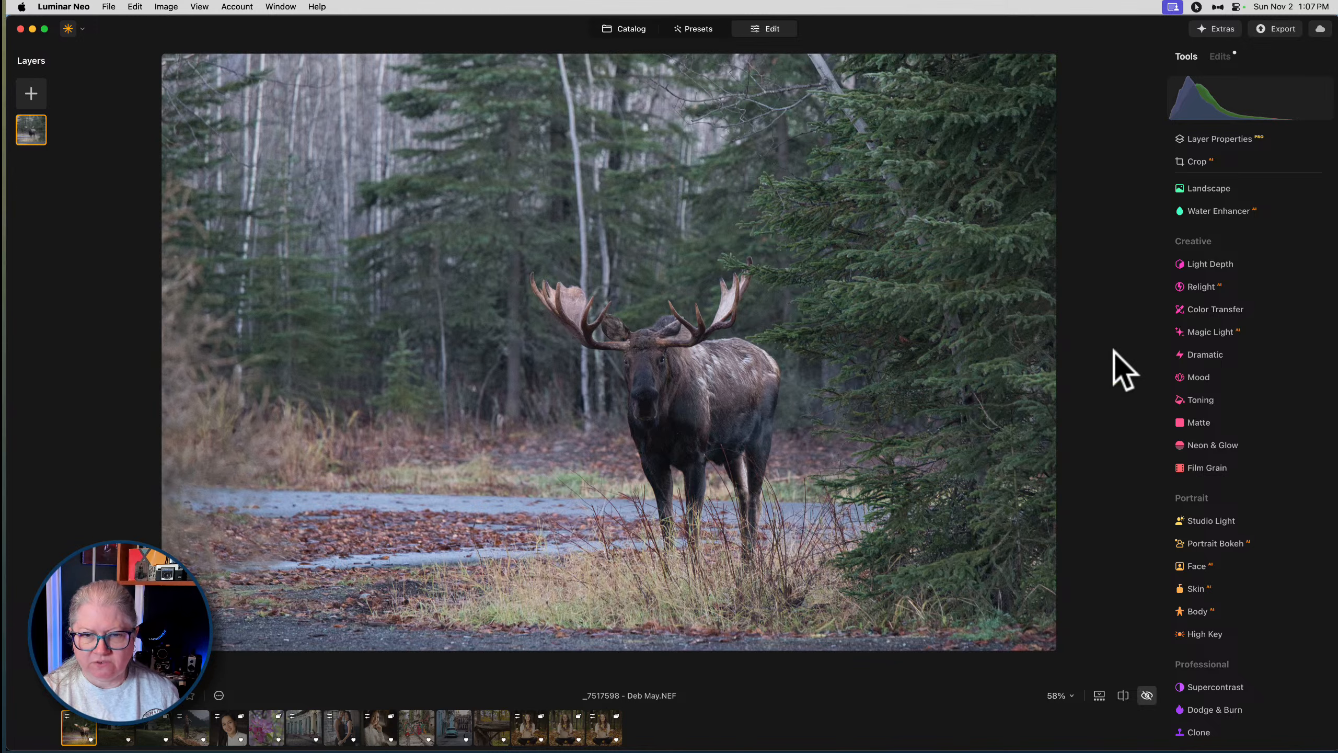
{"action": "key", "text": "backslash"}
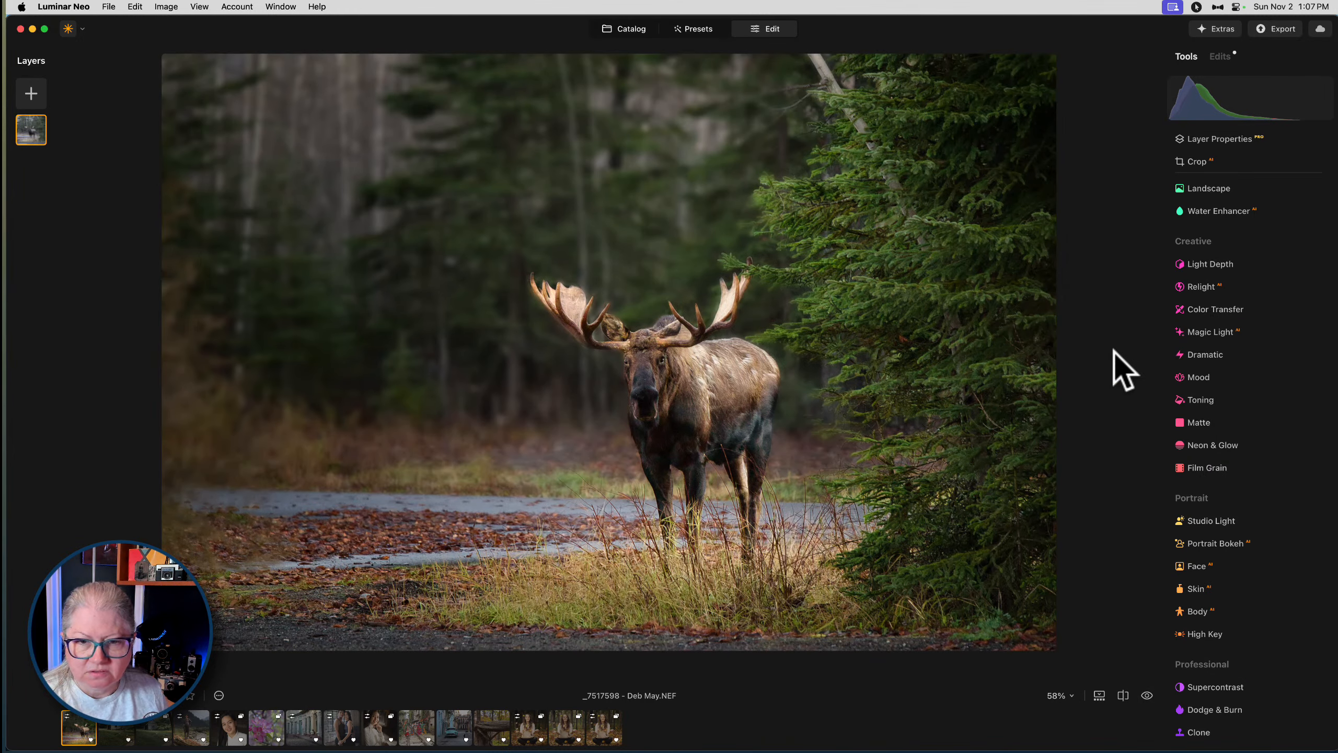
Switch to Lightroom Classic and open the edited moose copy's Basic adjustments in Develop
{"action": "key", "text": "super+Tab"}
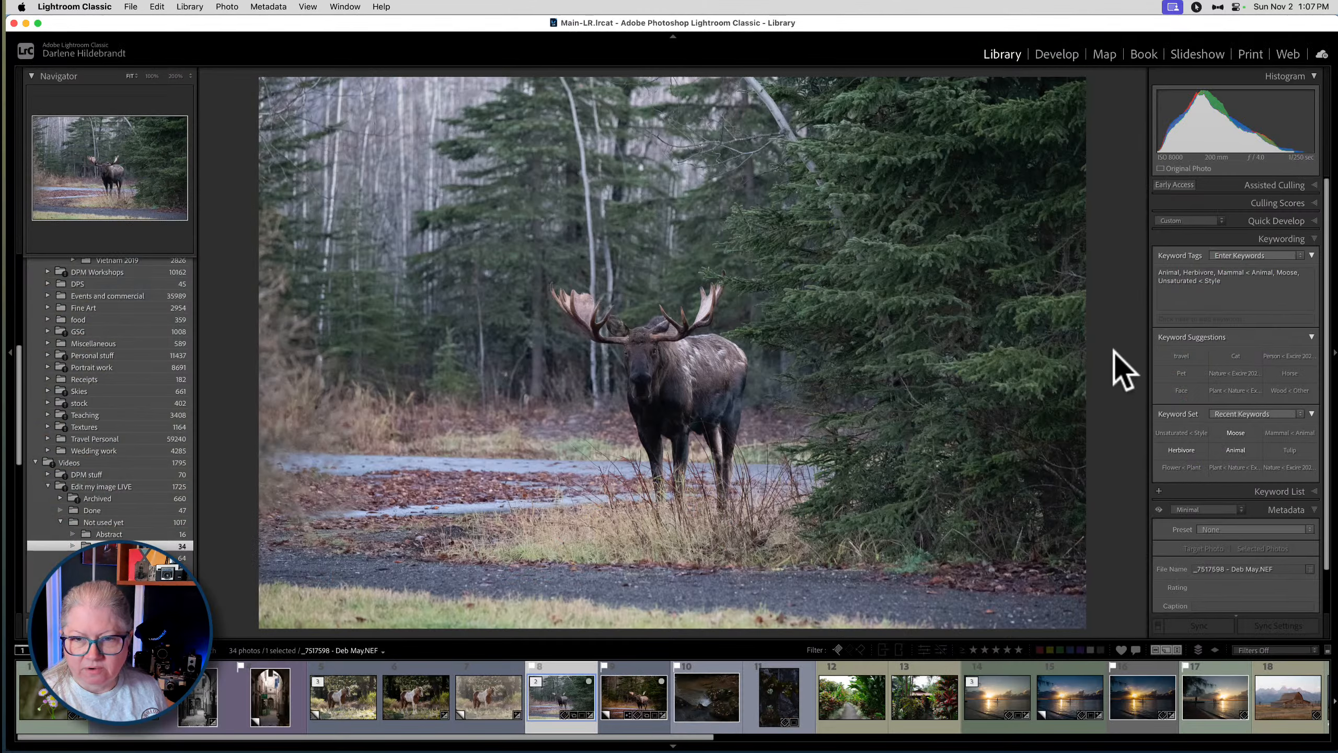
{"action": "key", "text": "Right"}
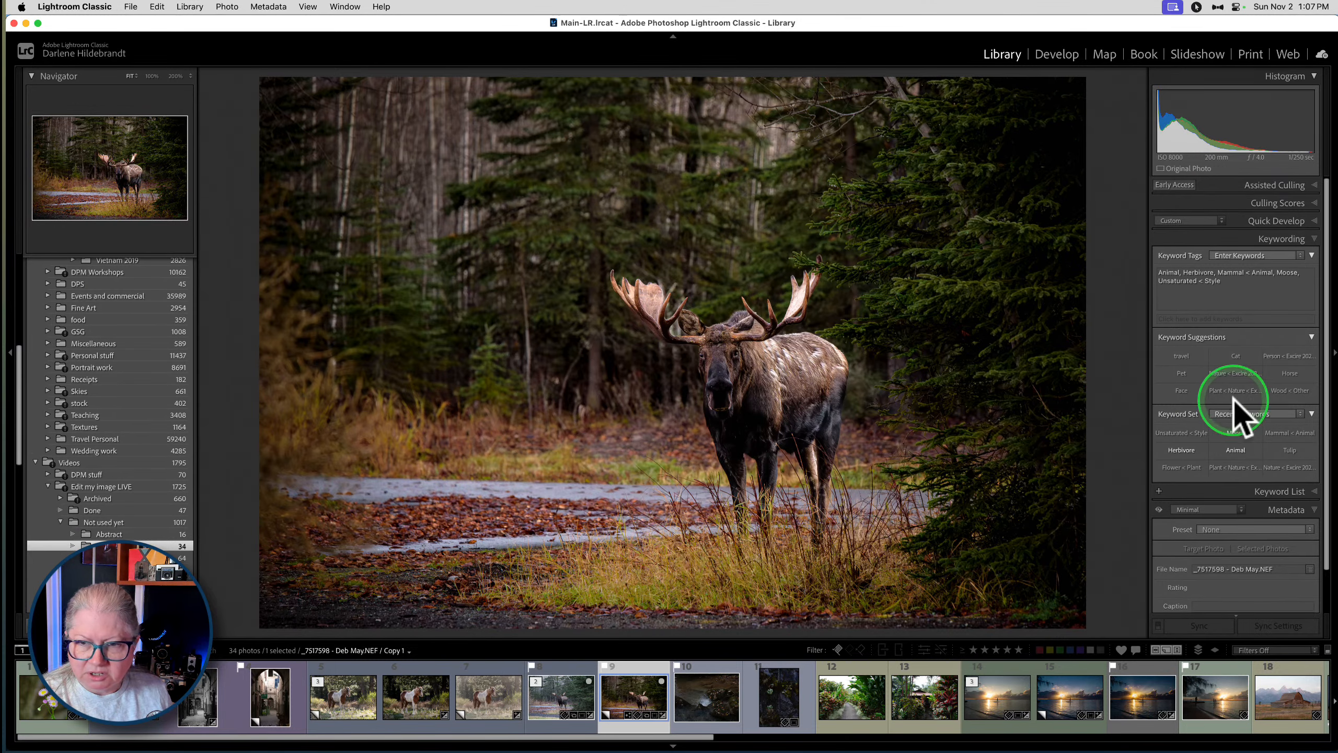
{"action": "key", "text": "d"}
{"action": "left_click", "coordinate": [1296, 220]}
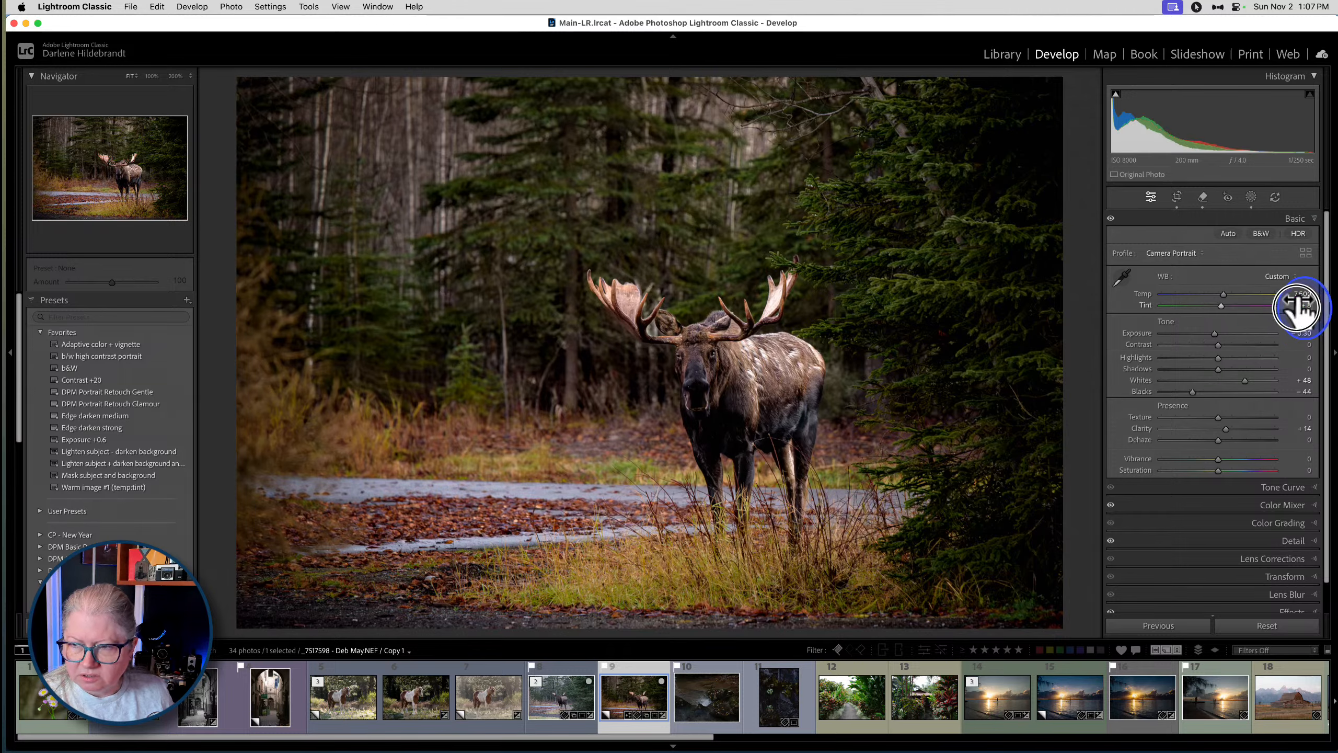
Shift the moose copy's white balance slightly warmer and greener, and switch back to Luminar Neo
{"action": "left_click_drag", "start_coordinate": [1297, 307], "coordinate": [1296, 292]}
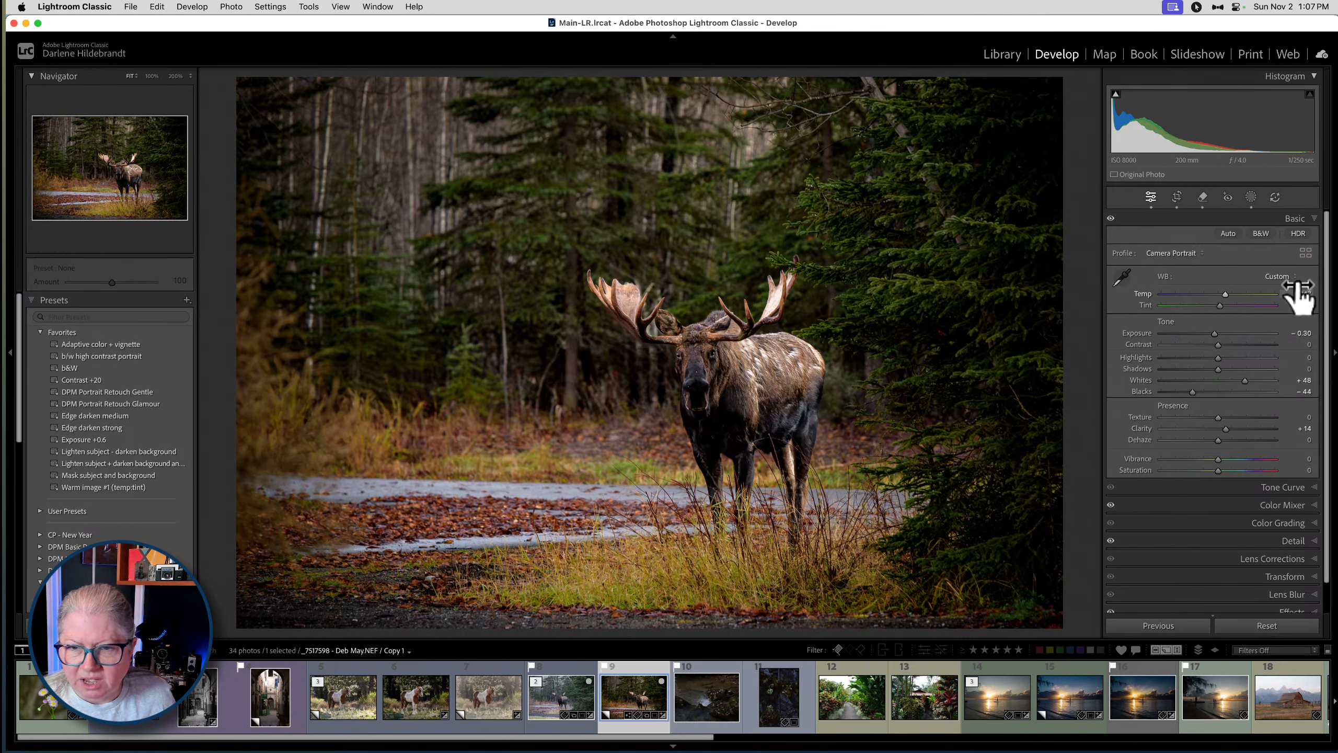
{"action": "left_click_drag", "start_coordinate": [1290, 304], "coordinate": [1297, 304]}
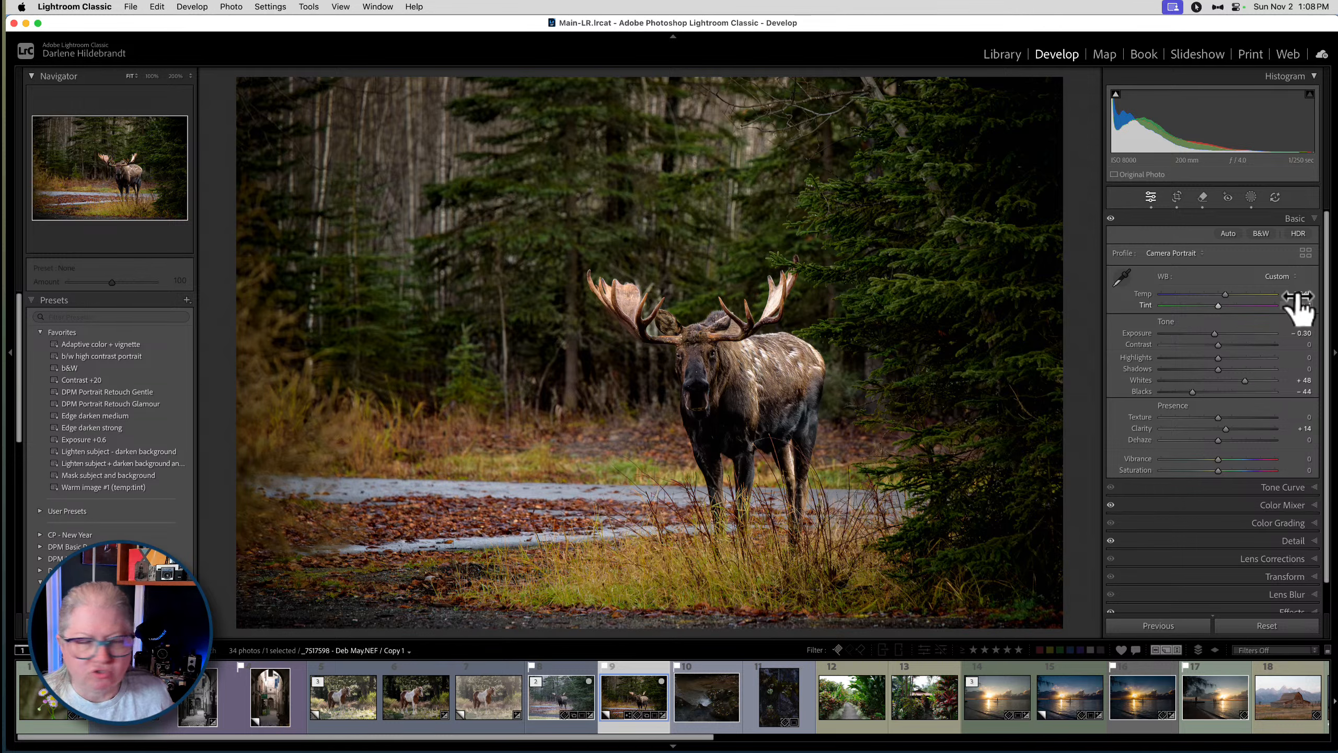
{"action": "key", "text": "super+Tab"}
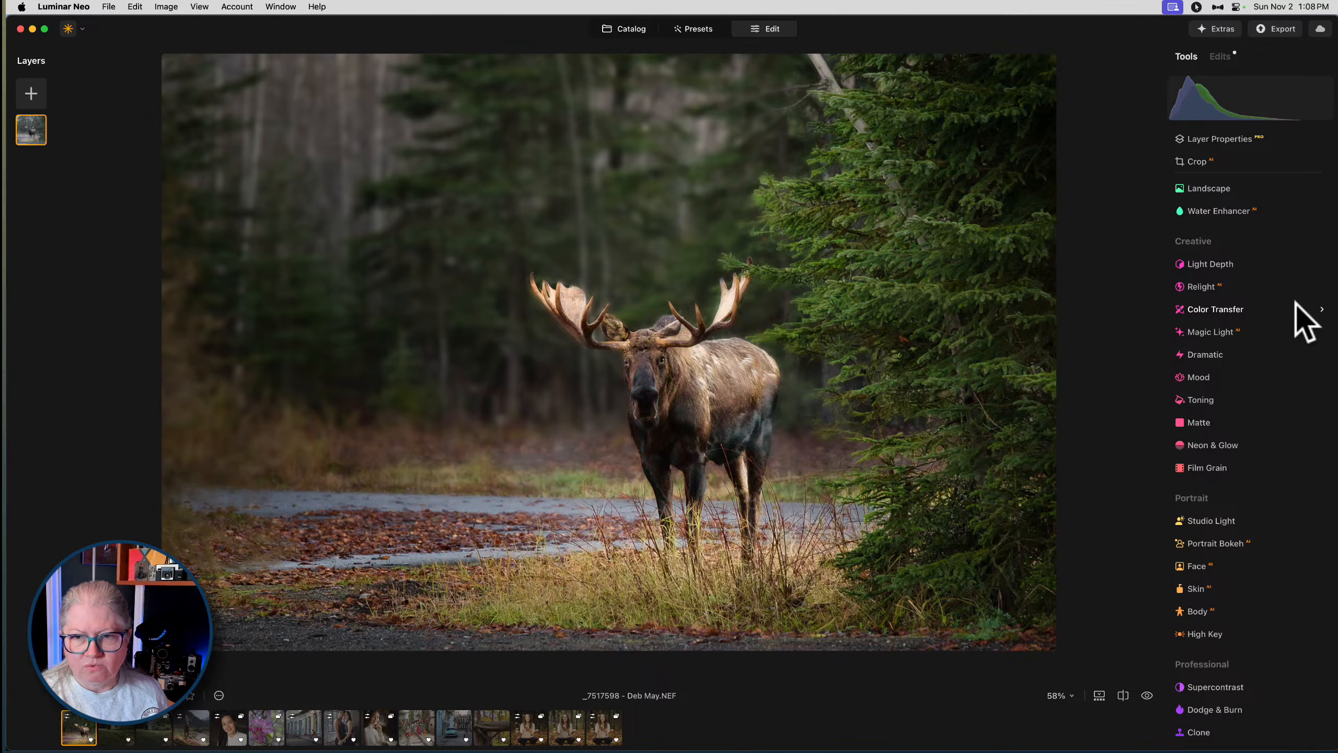
Reduce the Gaussian Blur amount in the applied edits to 9, and return to the full tool list
{"action": "left_click", "coordinate": [1219, 56]}
{"action": "left_click", "coordinate": [1221, 283]}
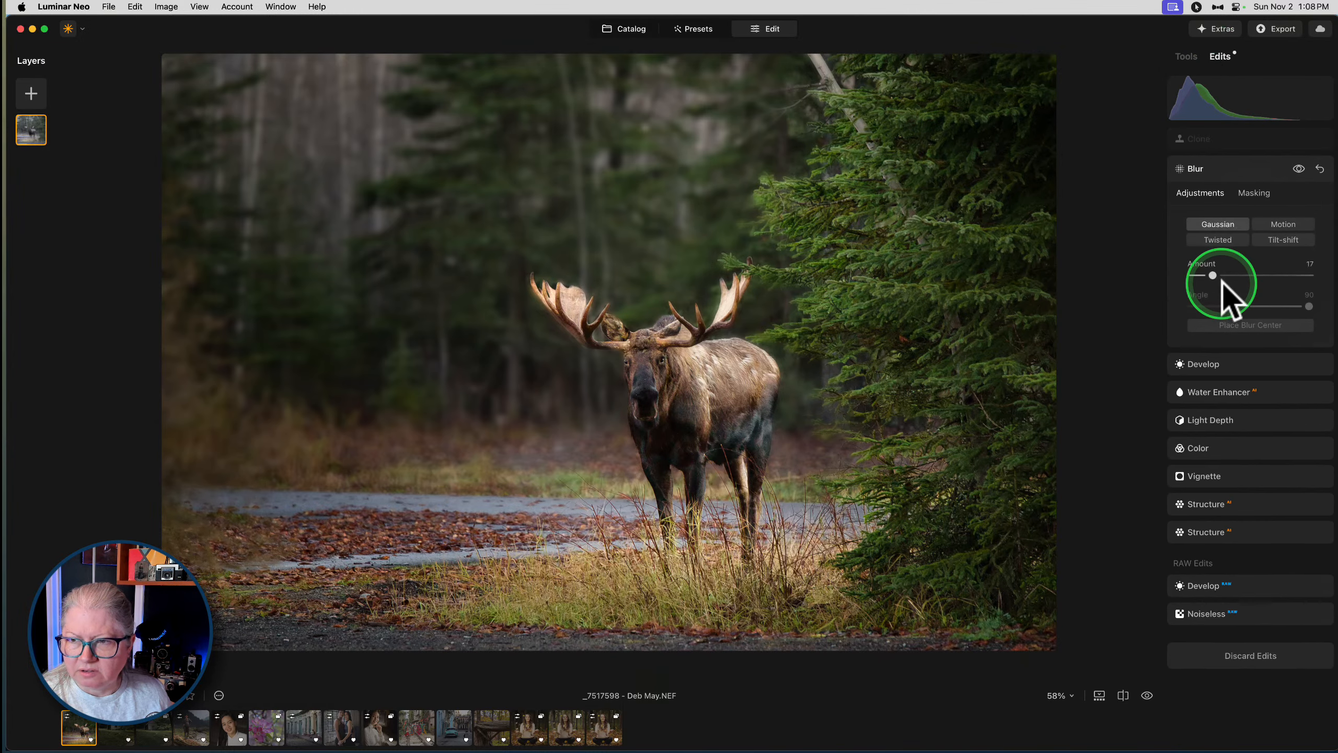
{"action": "left_click_drag", "start_coordinate": [1213, 273], "coordinate": [1204, 272]}
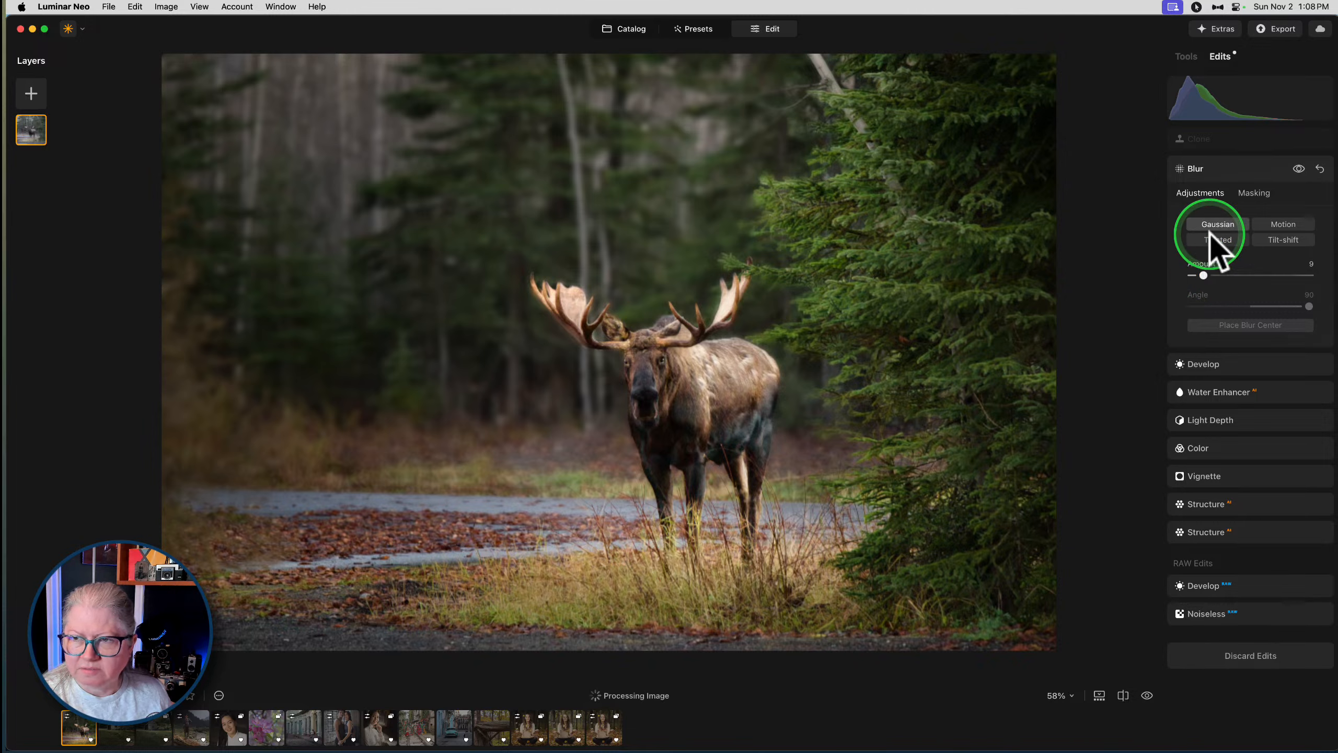
{"action": "left_click", "coordinate": [1211, 139]}
{"action": "left_click", "coordinate": [1186, 56]}
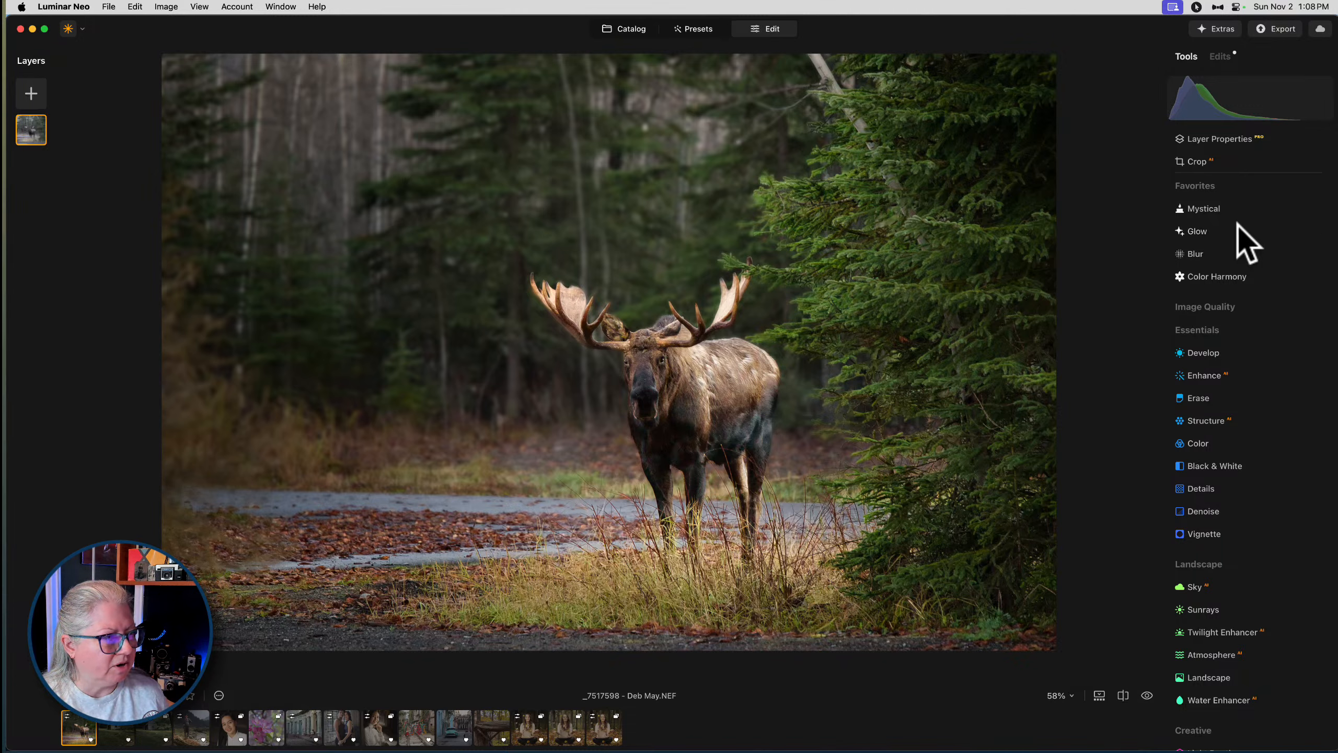
In Lightroom Classic, set the moose copy's Shadows to +12, Whites to +38 and Blacks to -27, and the Moose mask's Exposure to 0.25
{"action": "key", "text": "super+Tab"}
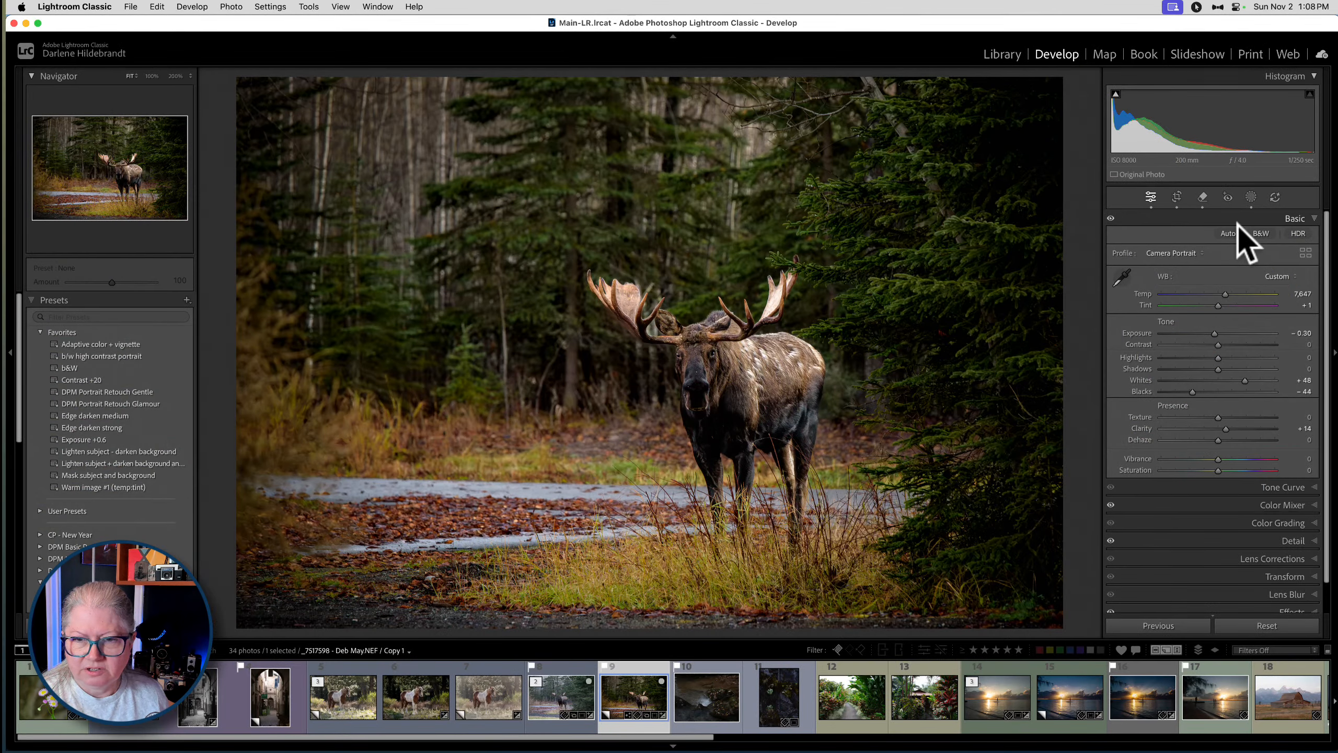
{"action": "left_click_drag", "start_coordinate": [1193, 391], "coordinate": [1240, 388]}
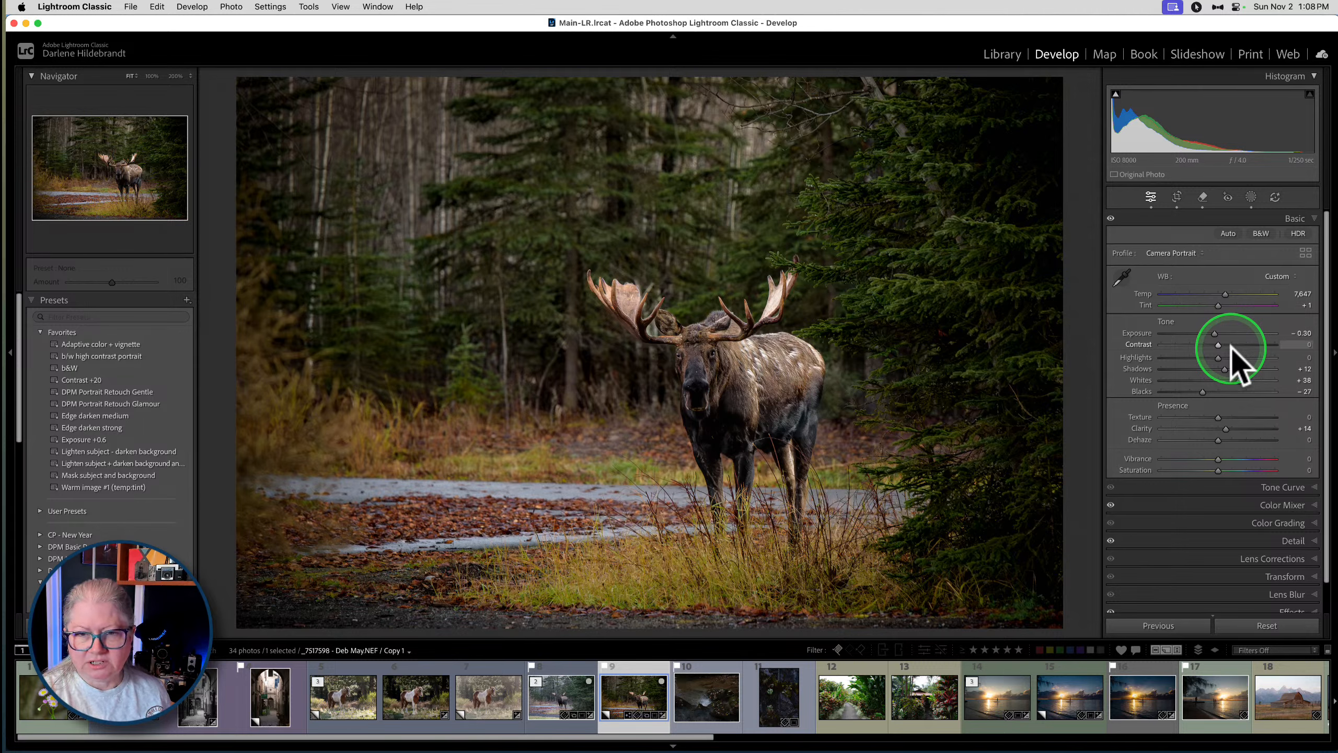
{"action": "left_click", "coordinate": [1251, 197]}
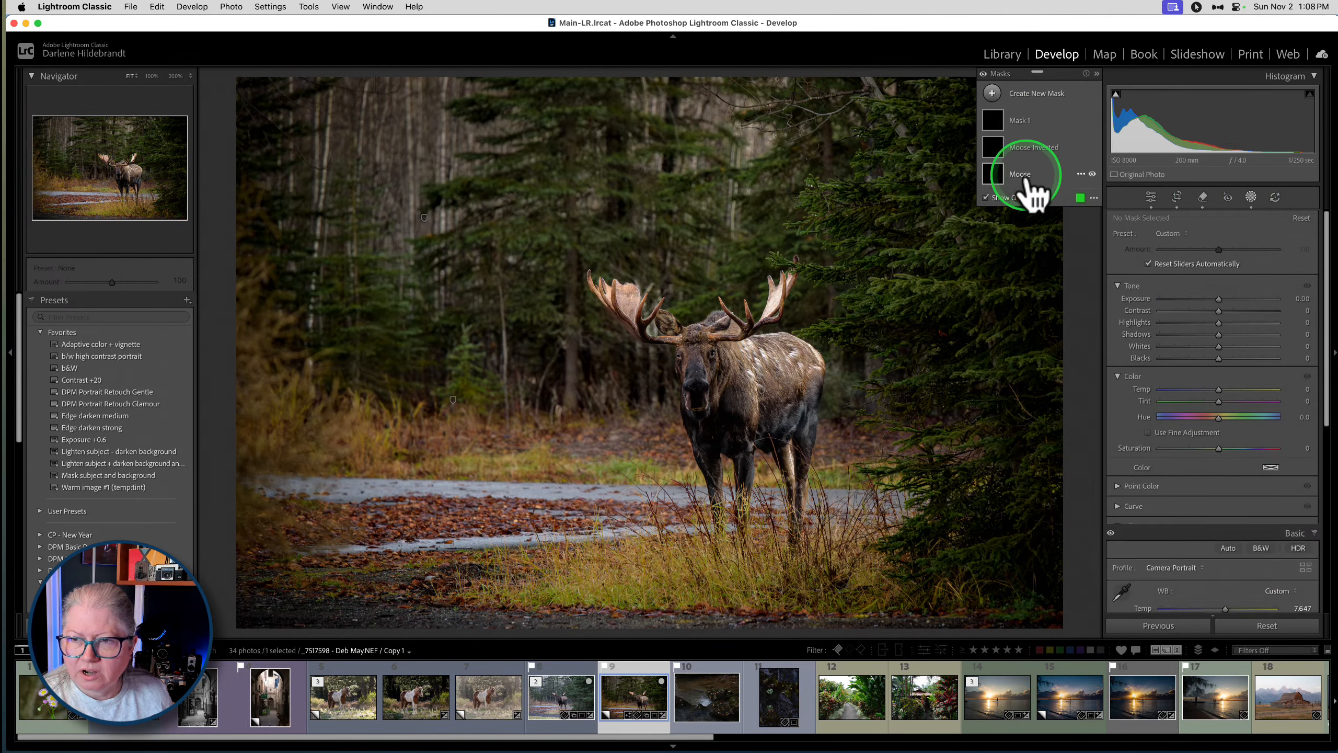
{"action": "left_click", "coordinate": [1041, 175]}
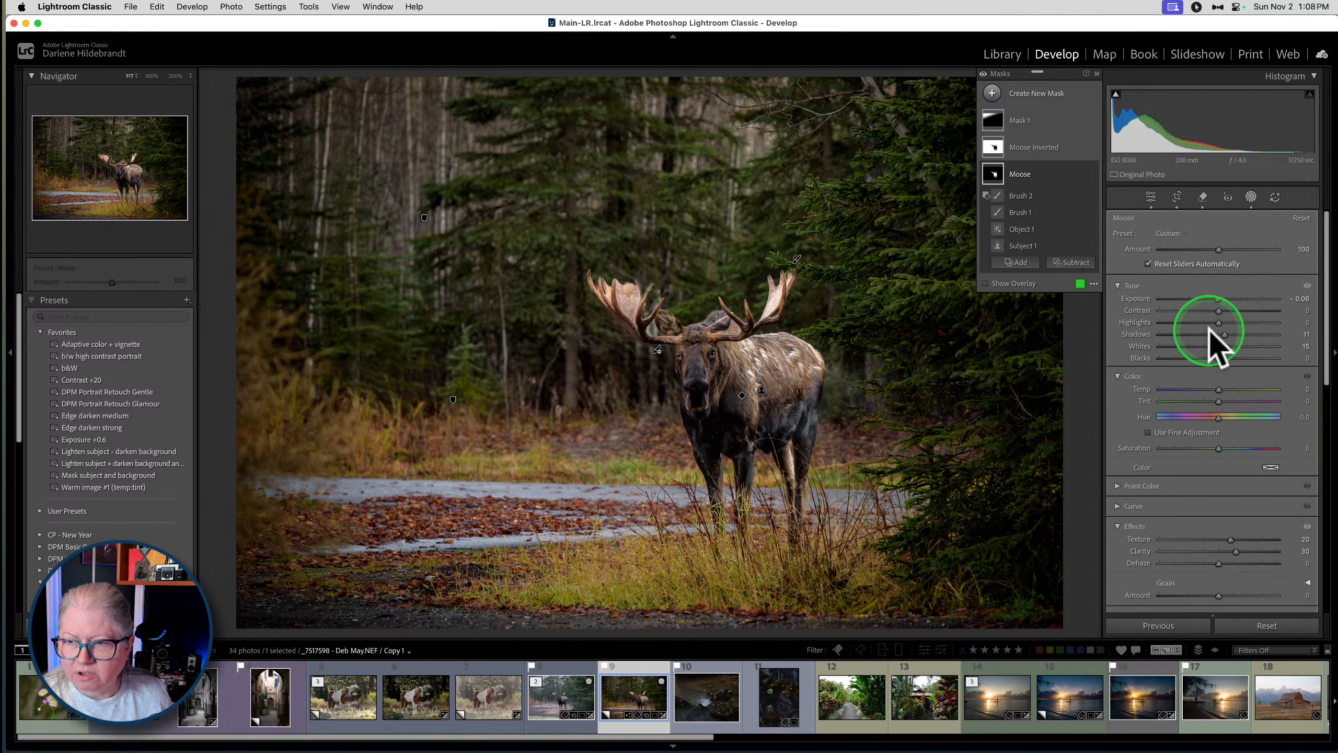
{"action": "left_click_drag", "start_coordinate": [1215, 300], "coordinate": [1220, 300]}
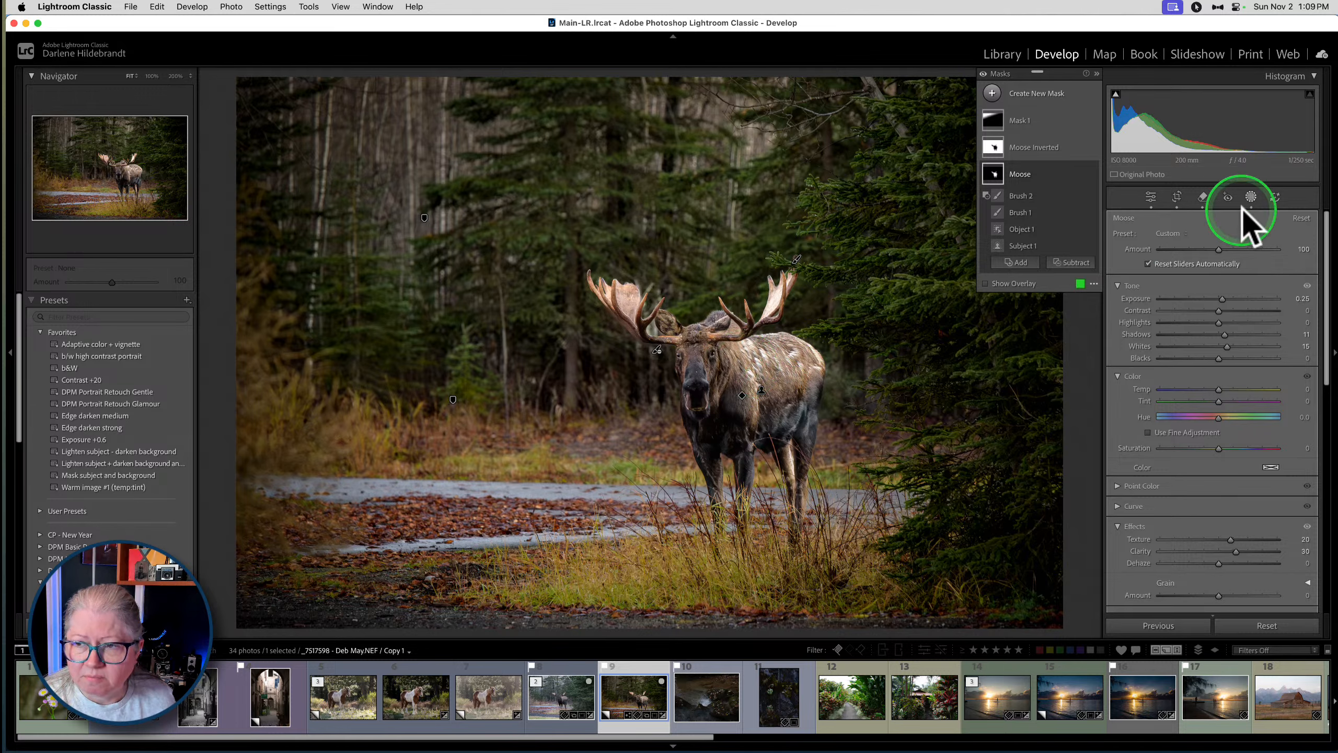
{"action": "left_click", "coordinate": [1251, 197]}
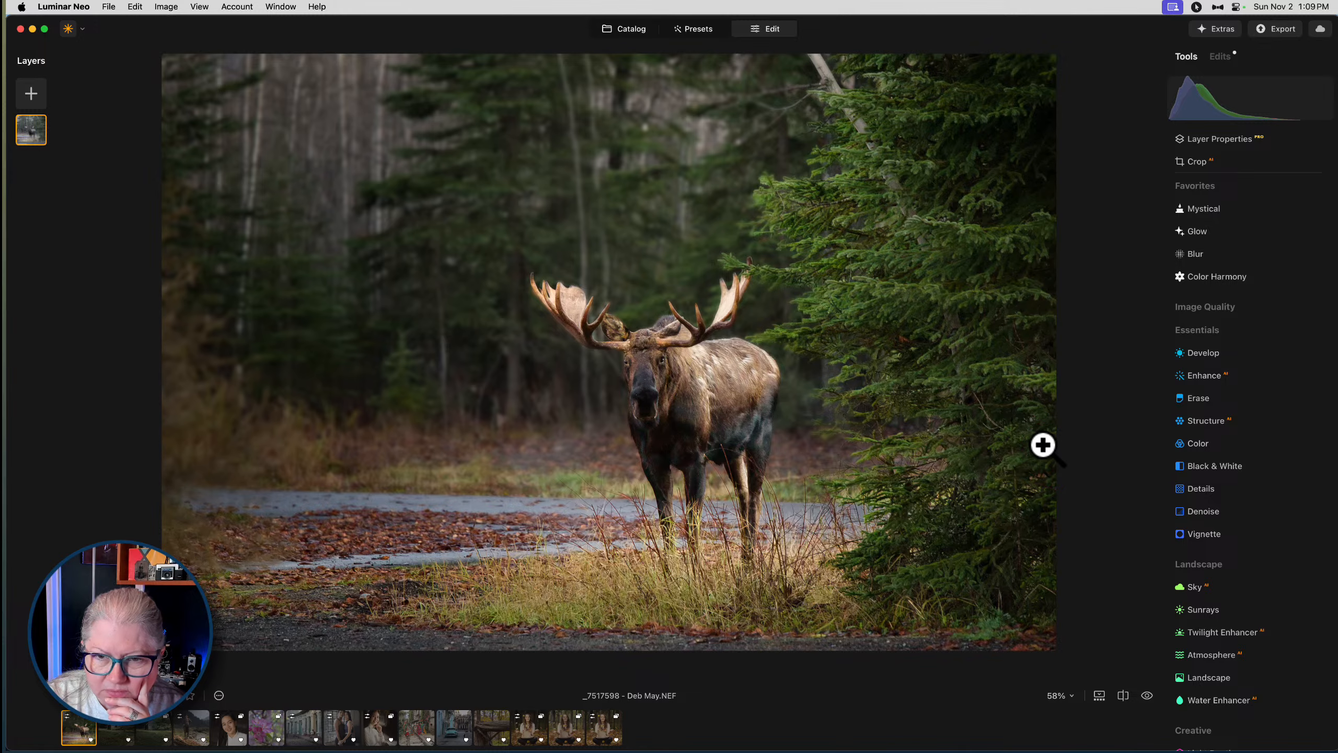
In Luminar Neo, apply Noiseless at Middle strength and check its effect on the moose's fur at 200%
{"action": "left_click", "coordinate": [685, 363]}
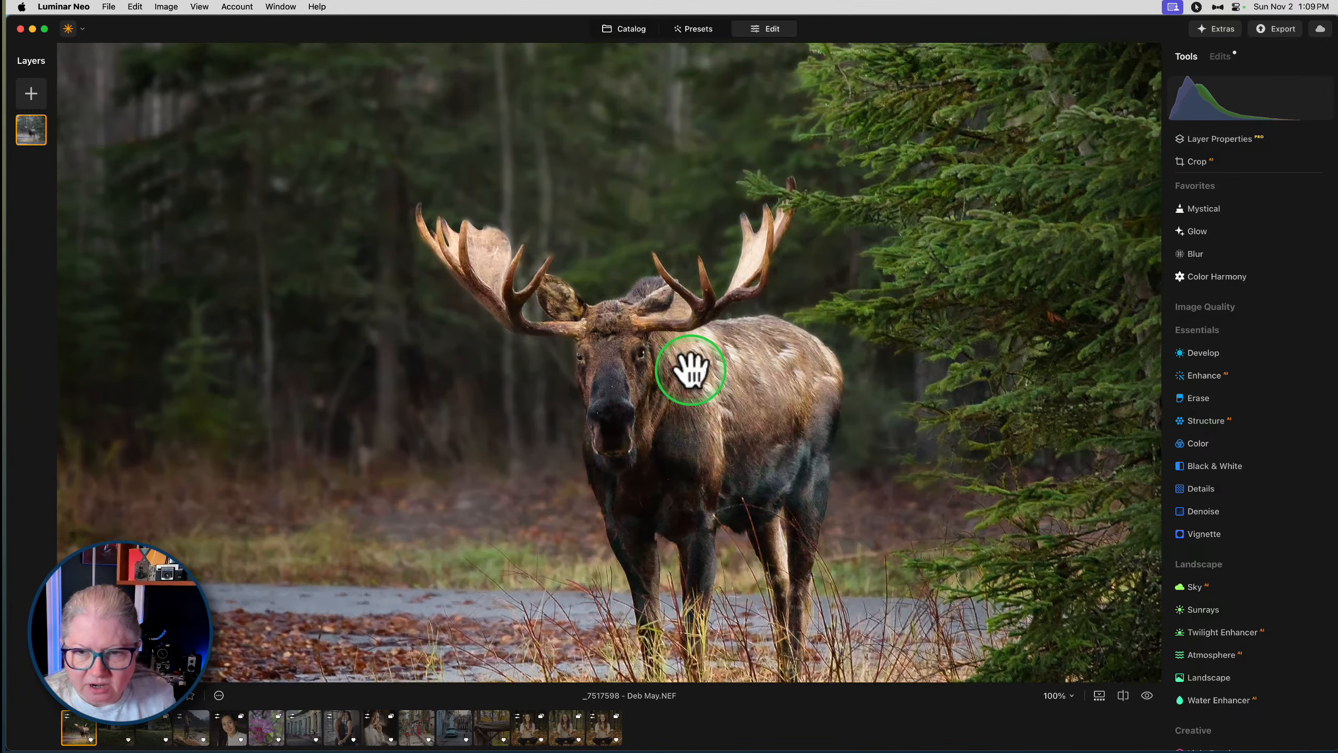
{"action": "key", "text": "super+equal"}
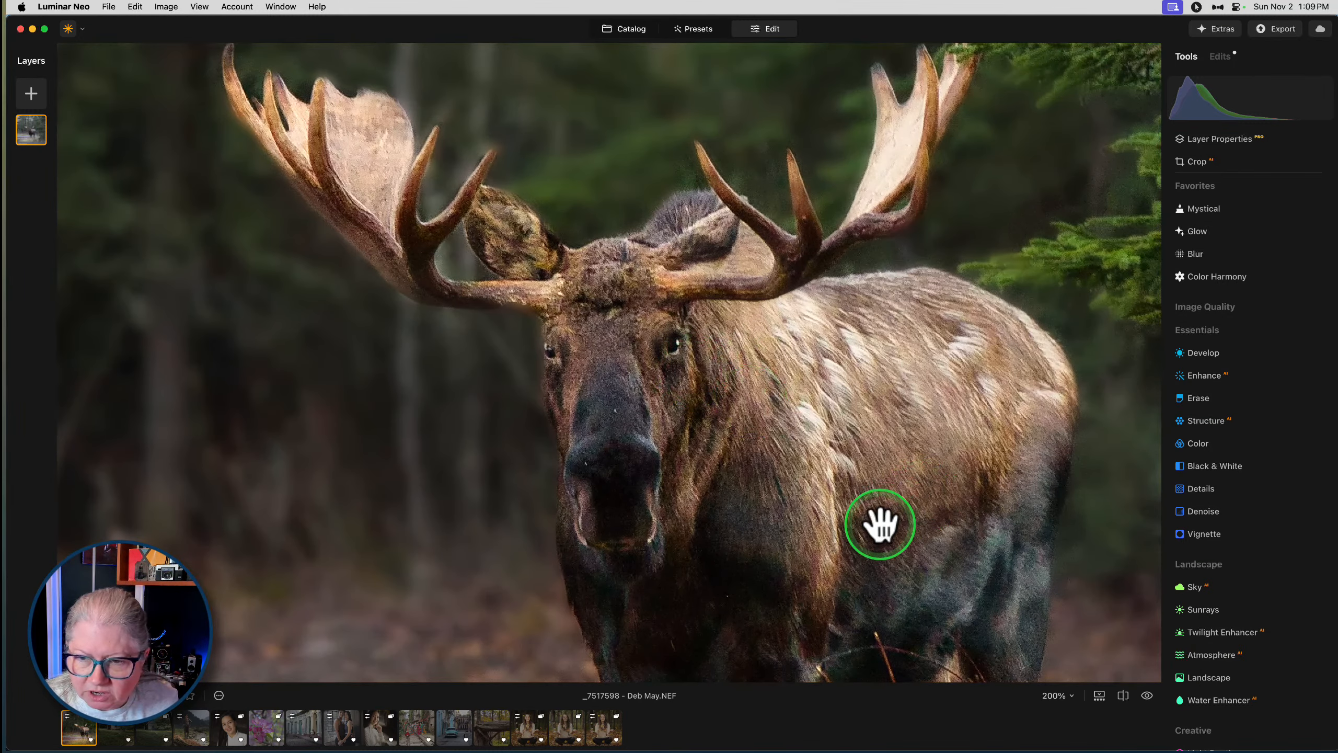
{"action": "left_click_drag", "start_coordinate": [760, 483], "coordinate": [722, 405]}
{"action": "left_click", "coordinate": [1205, 307]}
{"action": "left_click", "coordinate": [1206, 330]}
{"action": "left_click", "coordinate": [1250, 416]}
{"action": "left_click", "coordinate": [1279, 340]}
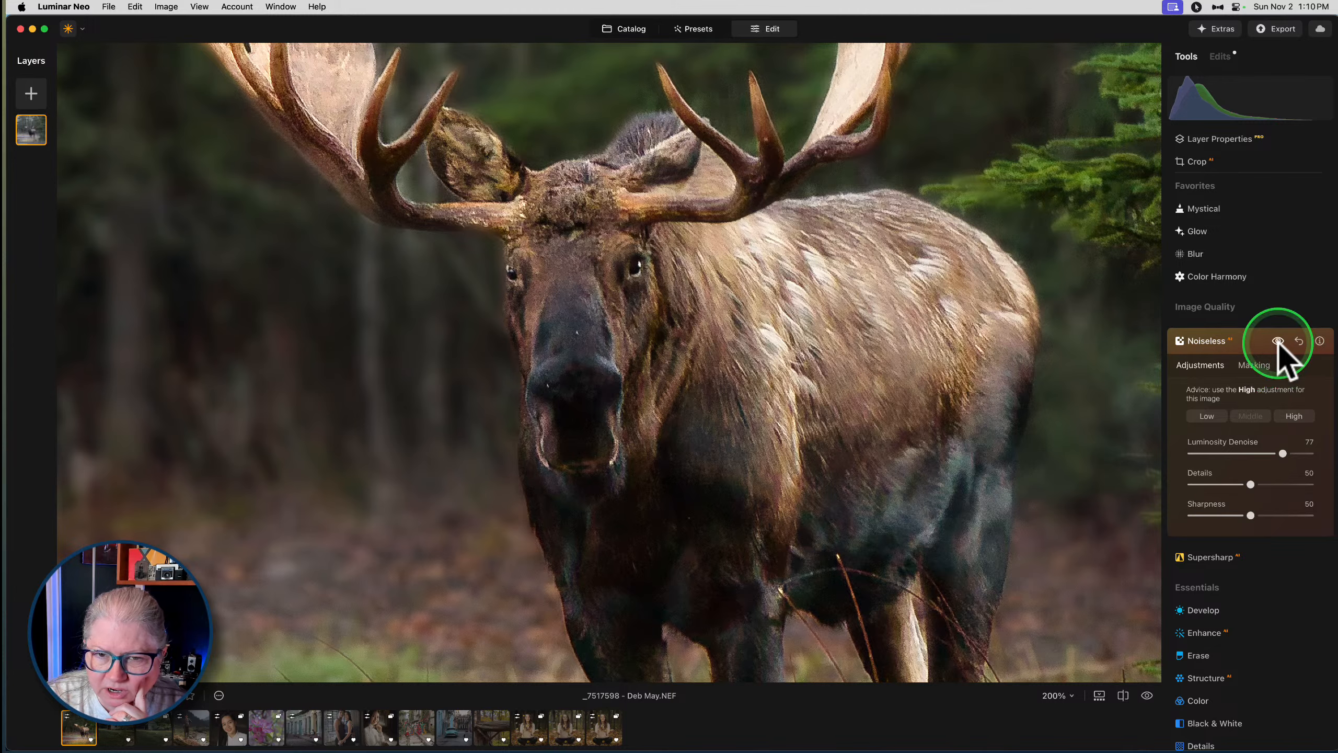
Try Noiseless at Low strength, return to Middle with Luminosity Denoise 72, Details 47 and Sharpness 60, and compare with and without the effect
{"action": "left_click", "coordinate": [1206, 416]}
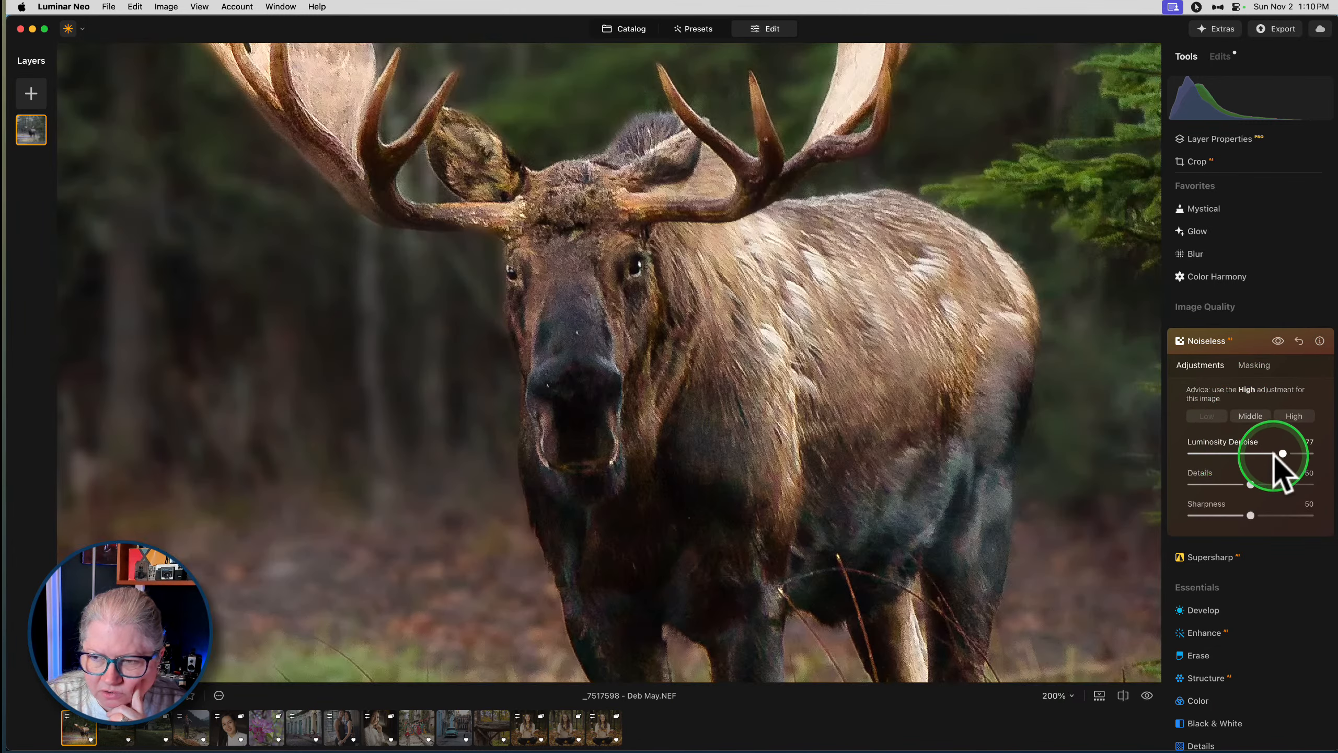
{"action": "left_click_drag", "start_coordinate": [1276, 454], "coordinate": [1280, 484]}
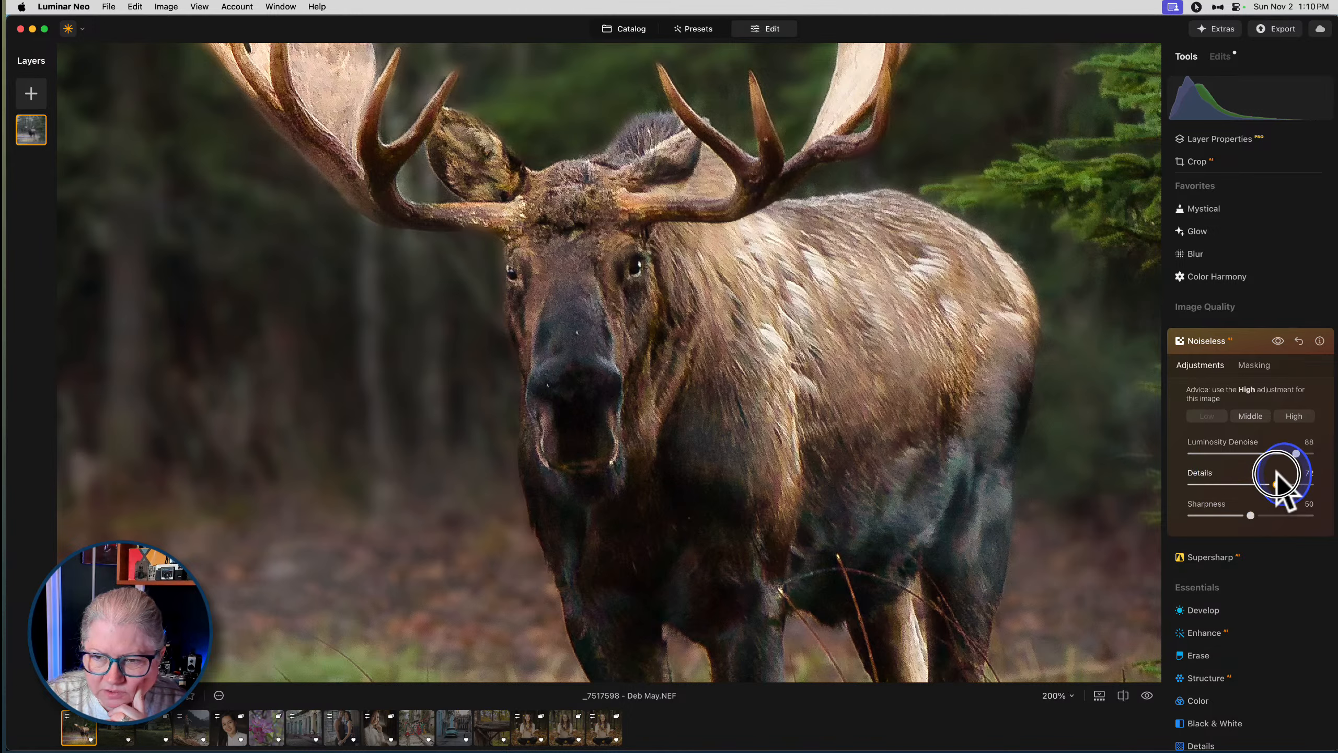
{"action": "left_click", "coordinate": [1257, 417]}
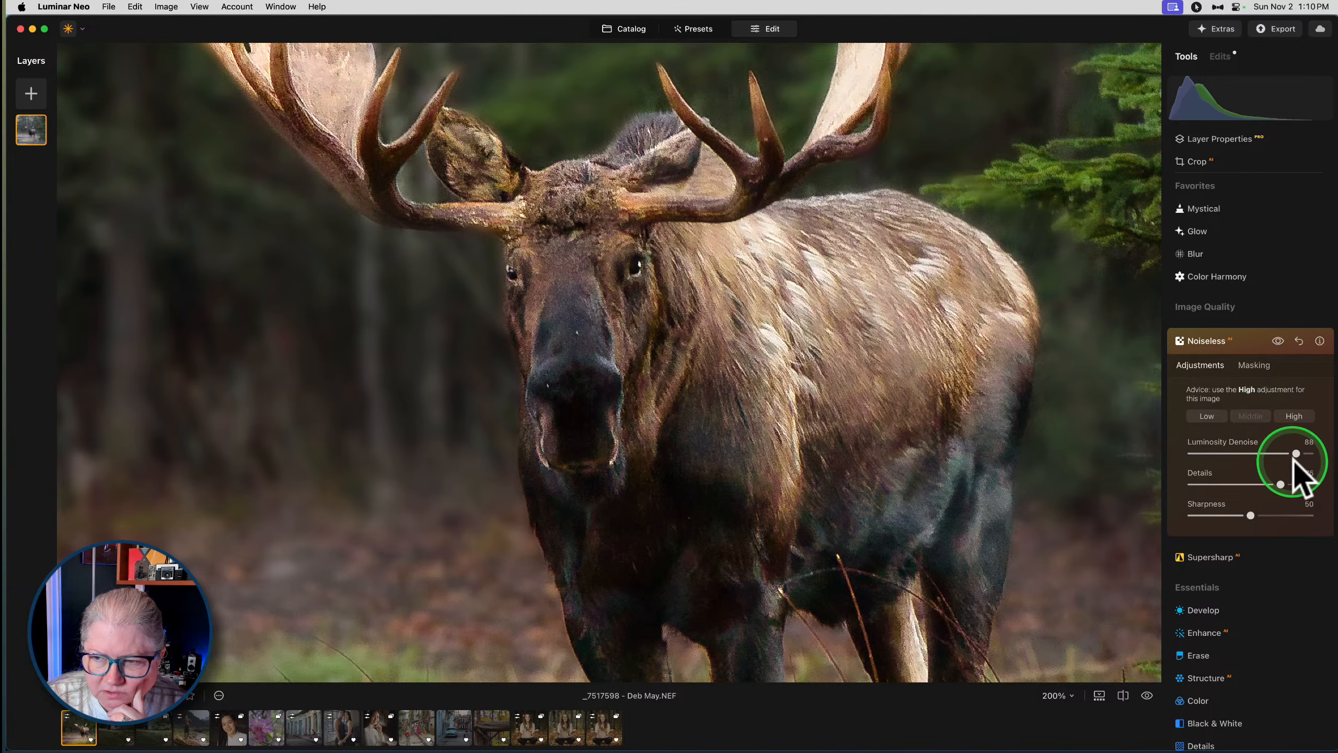
{"action": "left_click_drag", "start_coordinate": [1240, 477], "coordinate": [1275, 451]}
{"action": "left_click", "coordinate": [1250, 483]}
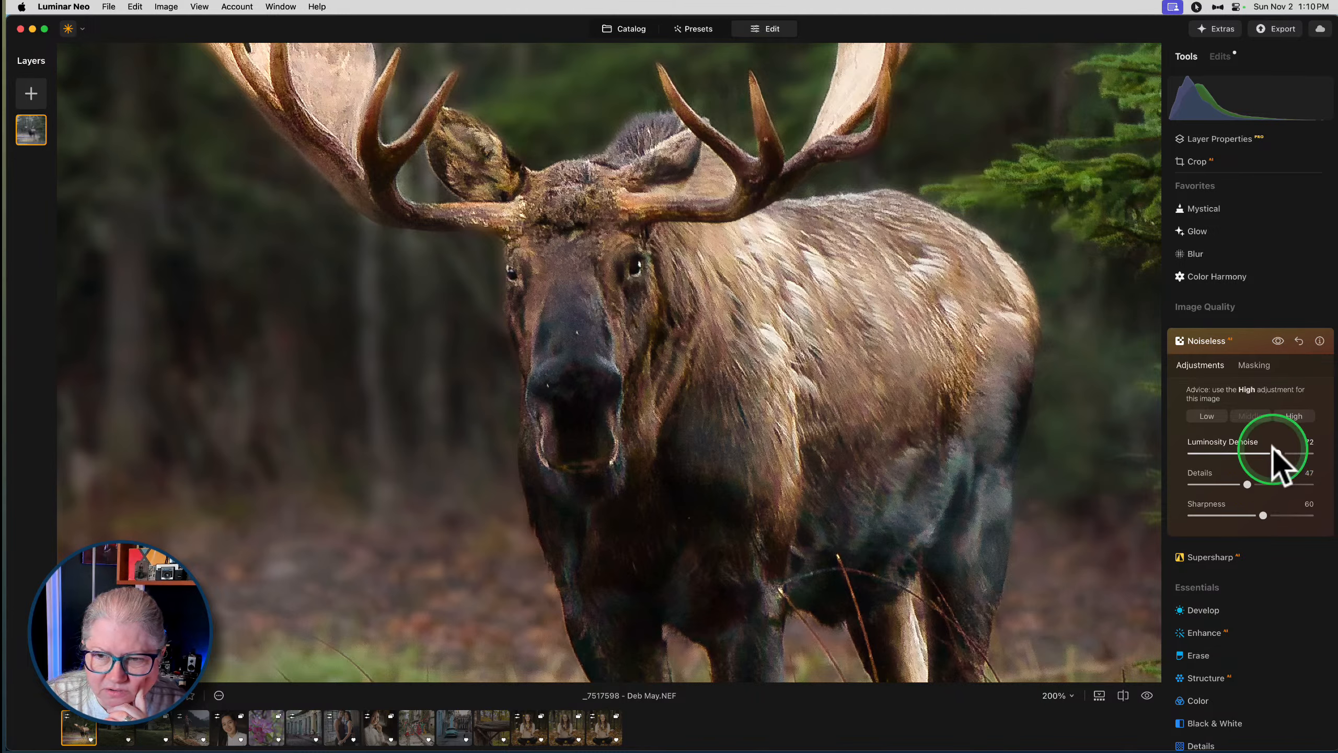
{"action": "left_click", "coordinate": [1278, 340]}
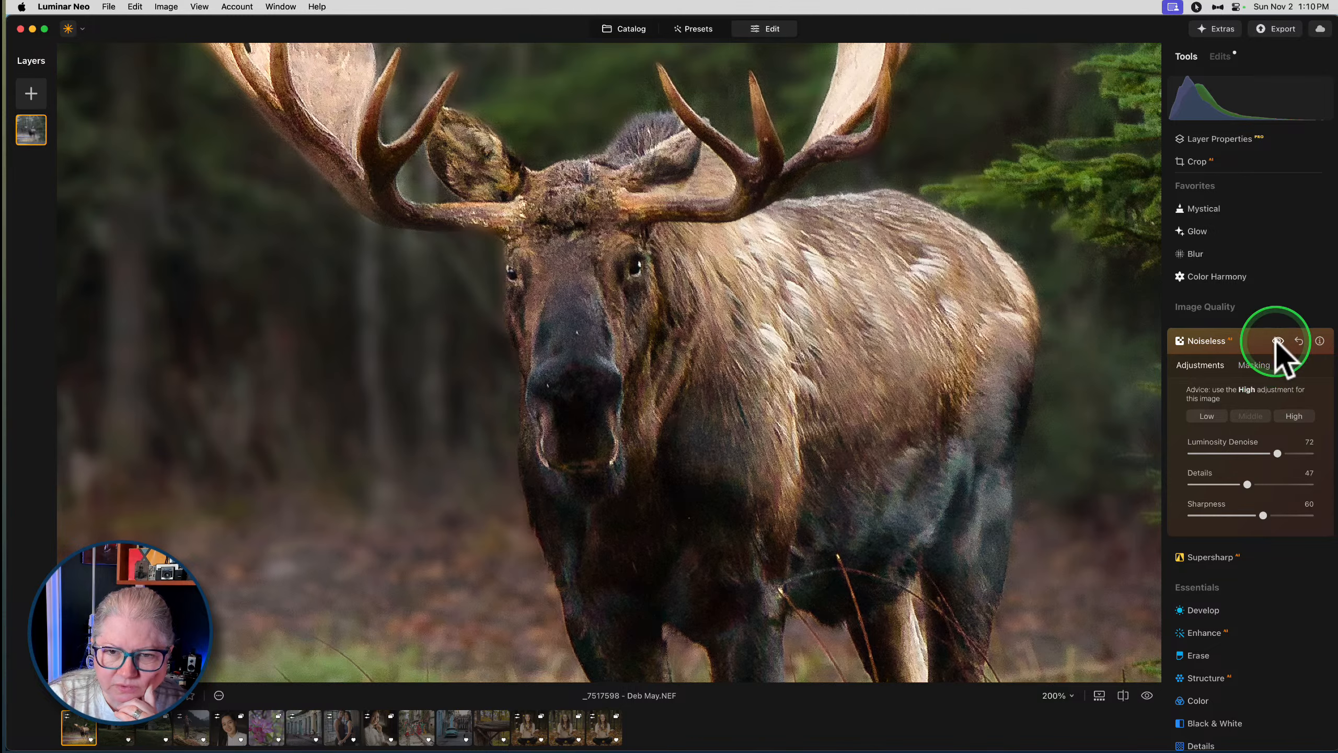
{"action": "left_click", "coordinate": [1277, 340]}
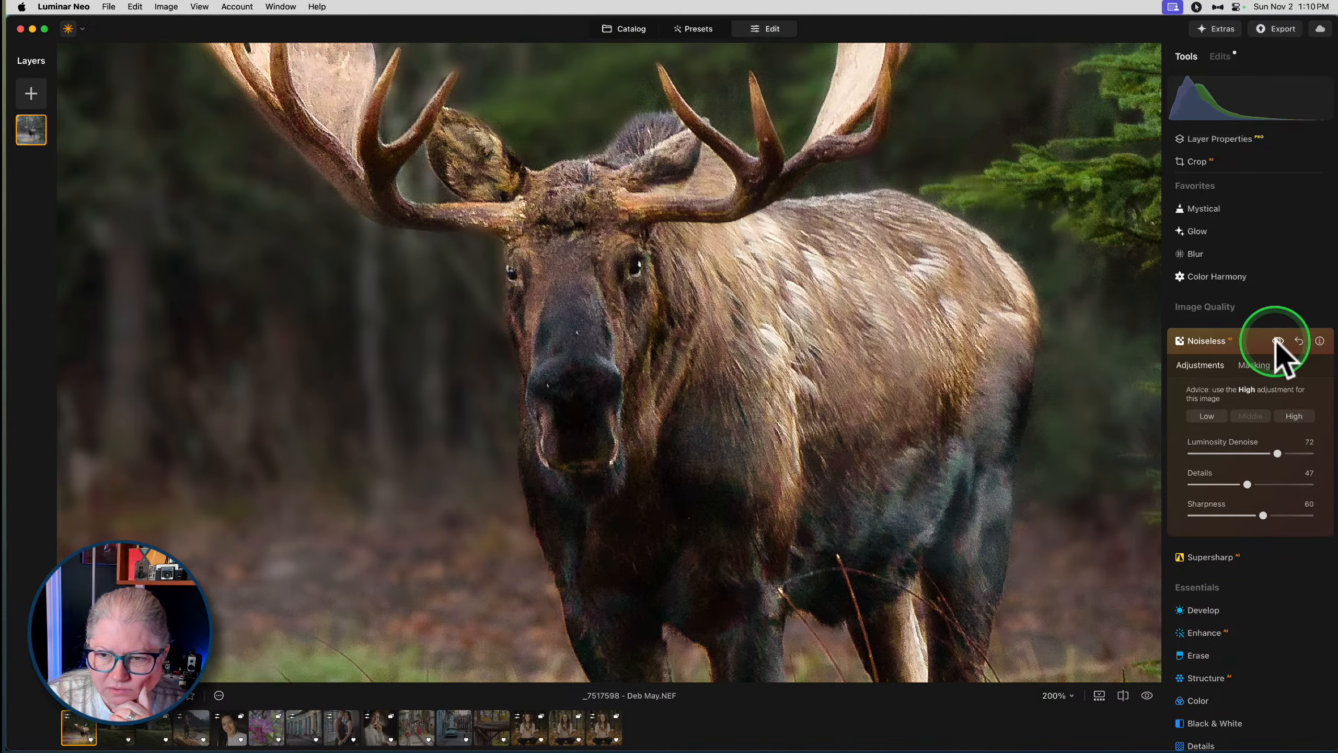
{"action": "left_click", "coordinate": [1277, 341]}
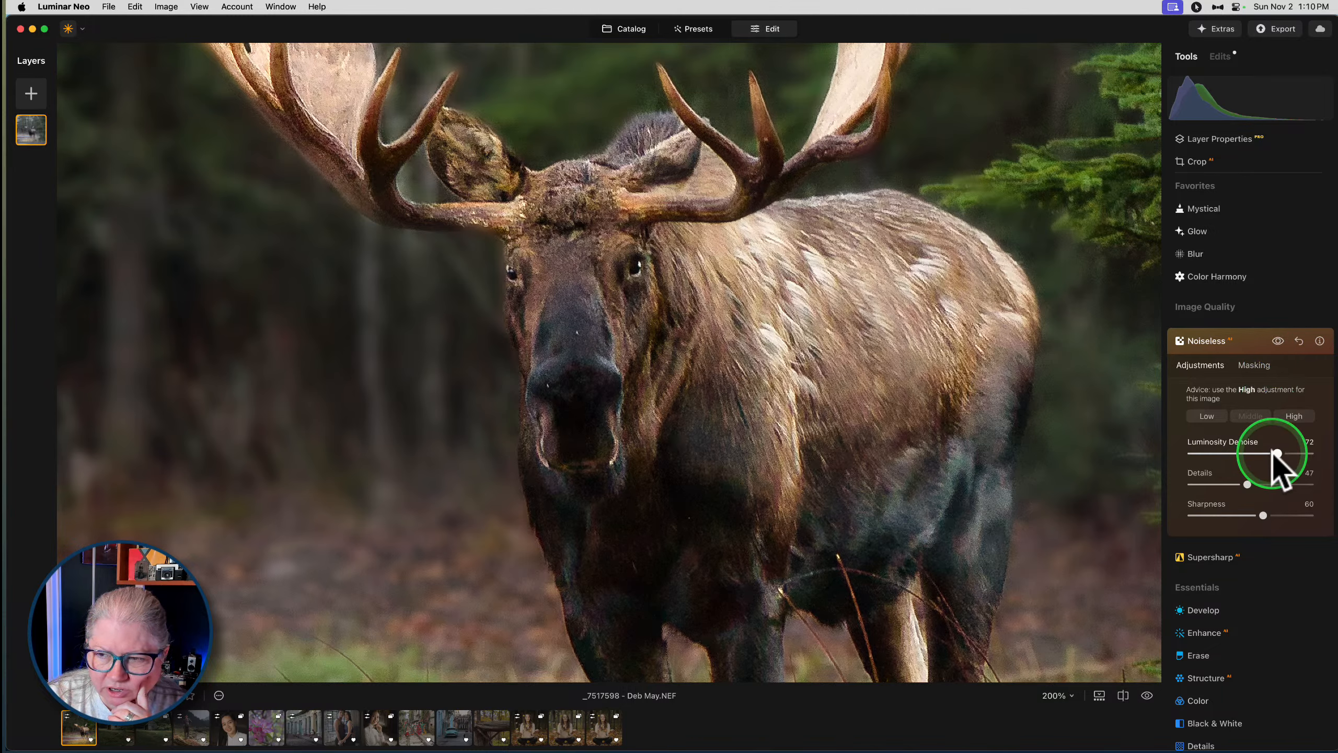
Set Noiseless Luminosity Denoise to 40 and Details to 62, compare the effect, and close the tool
{"action": "left_click_drag", "start_coordinate": [1276, 453], "coordinate": [1239, 453]}
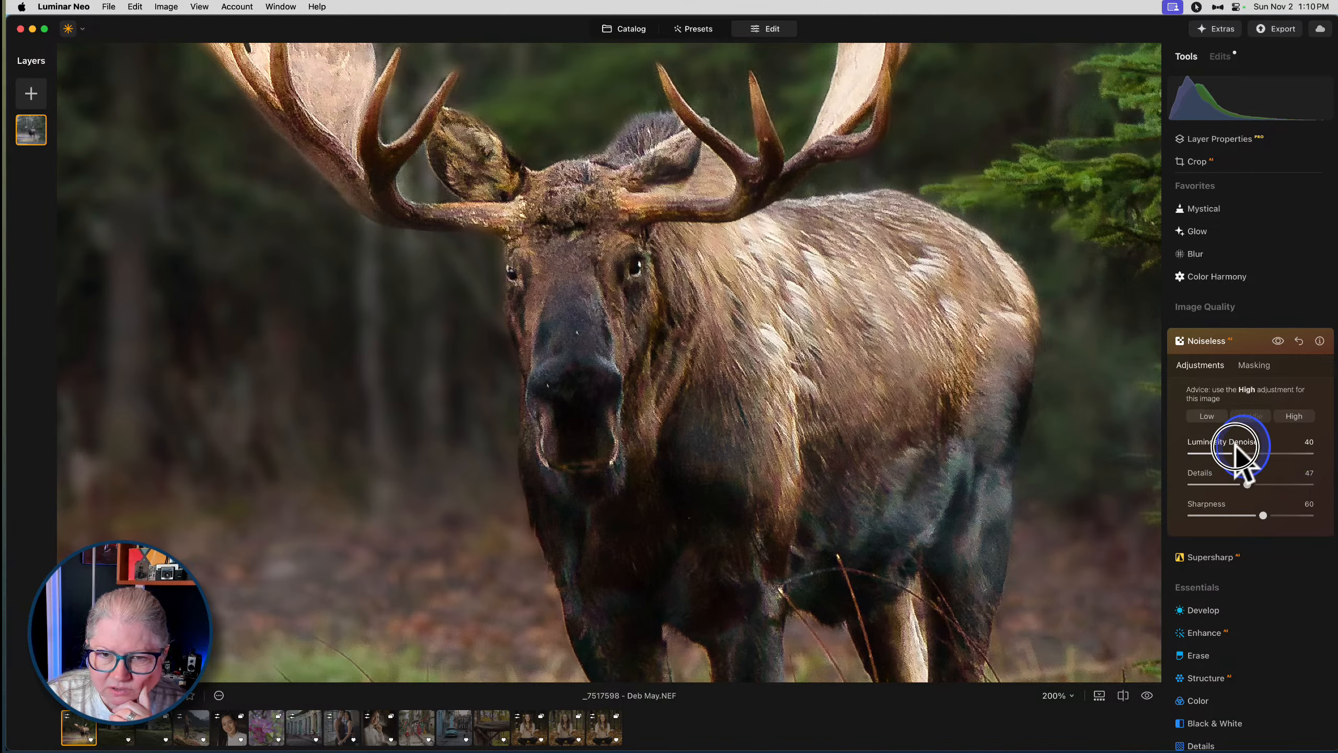
{"action": "left_click", "coordinate": [1277, 340]}
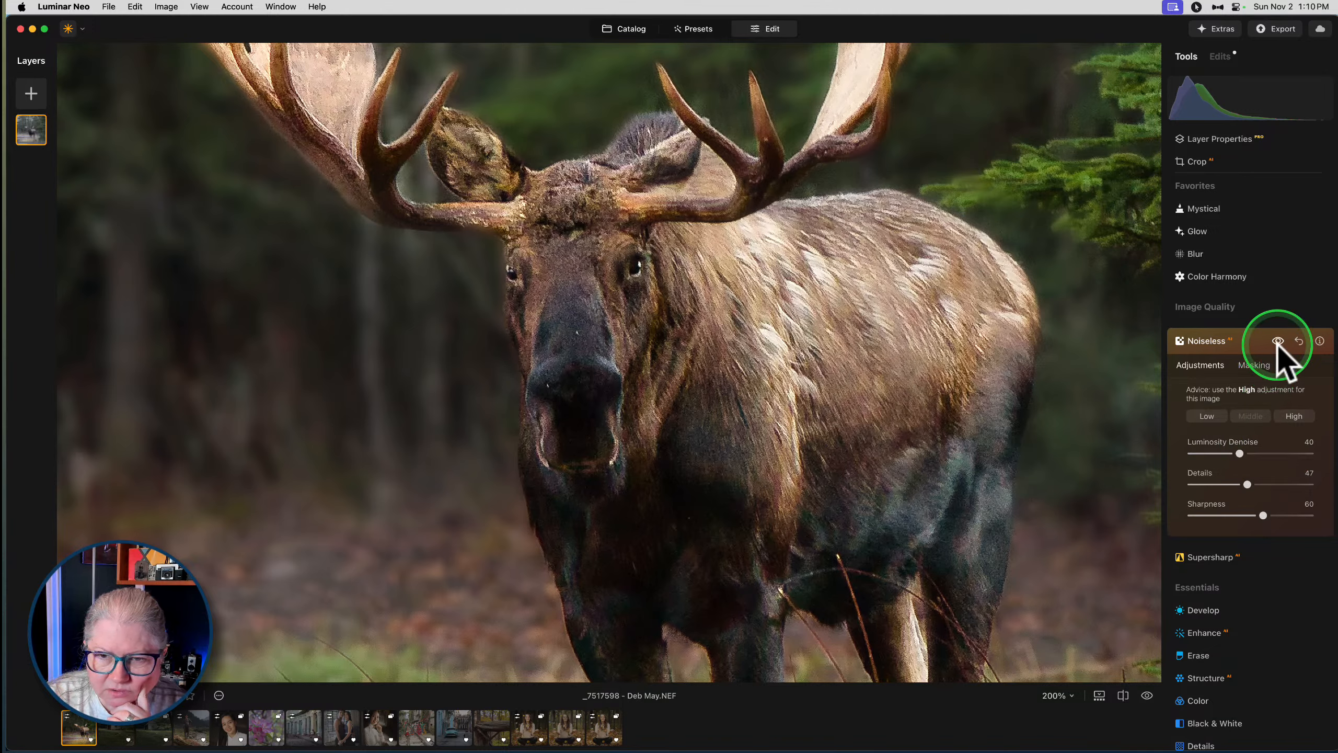
{"action": "left_click", "coordinate": [1277, 342]}
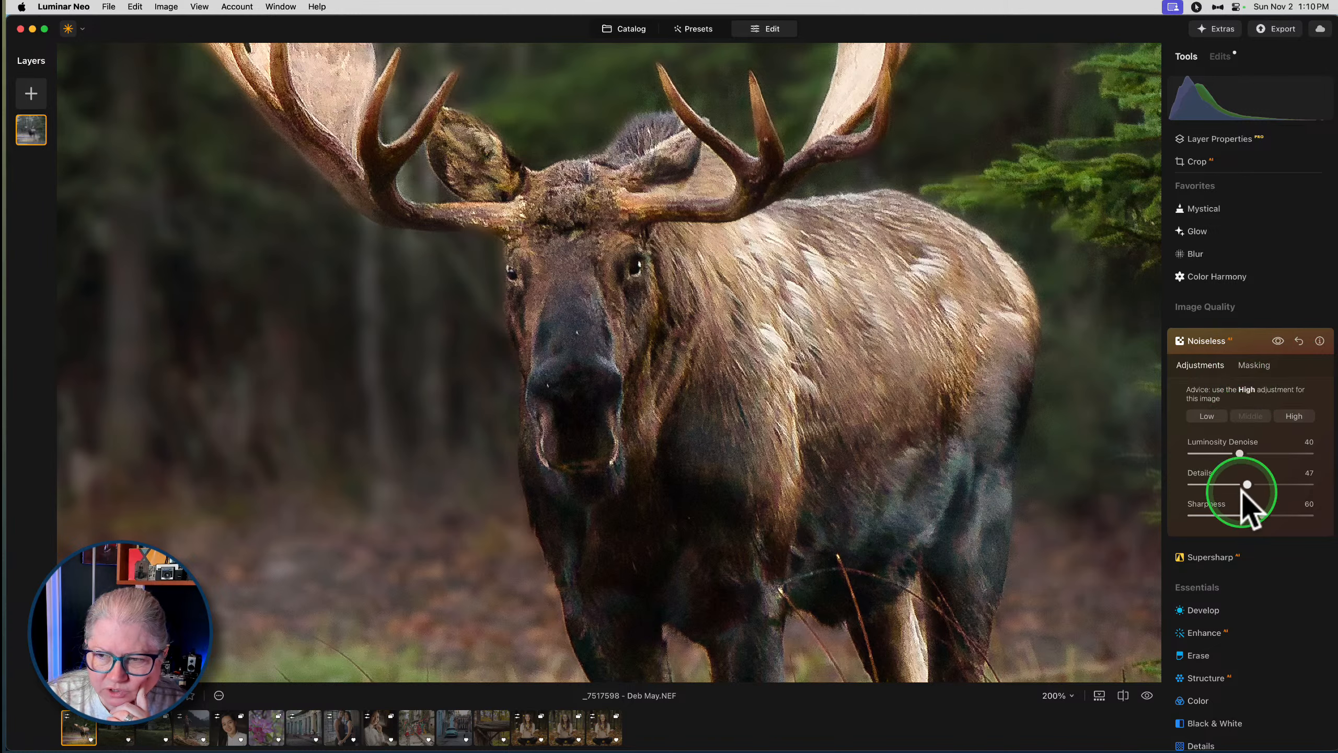
{"action": "left_click_drag", "start_coordinate": [1248, 484], "coordinate": [1265, 484]}
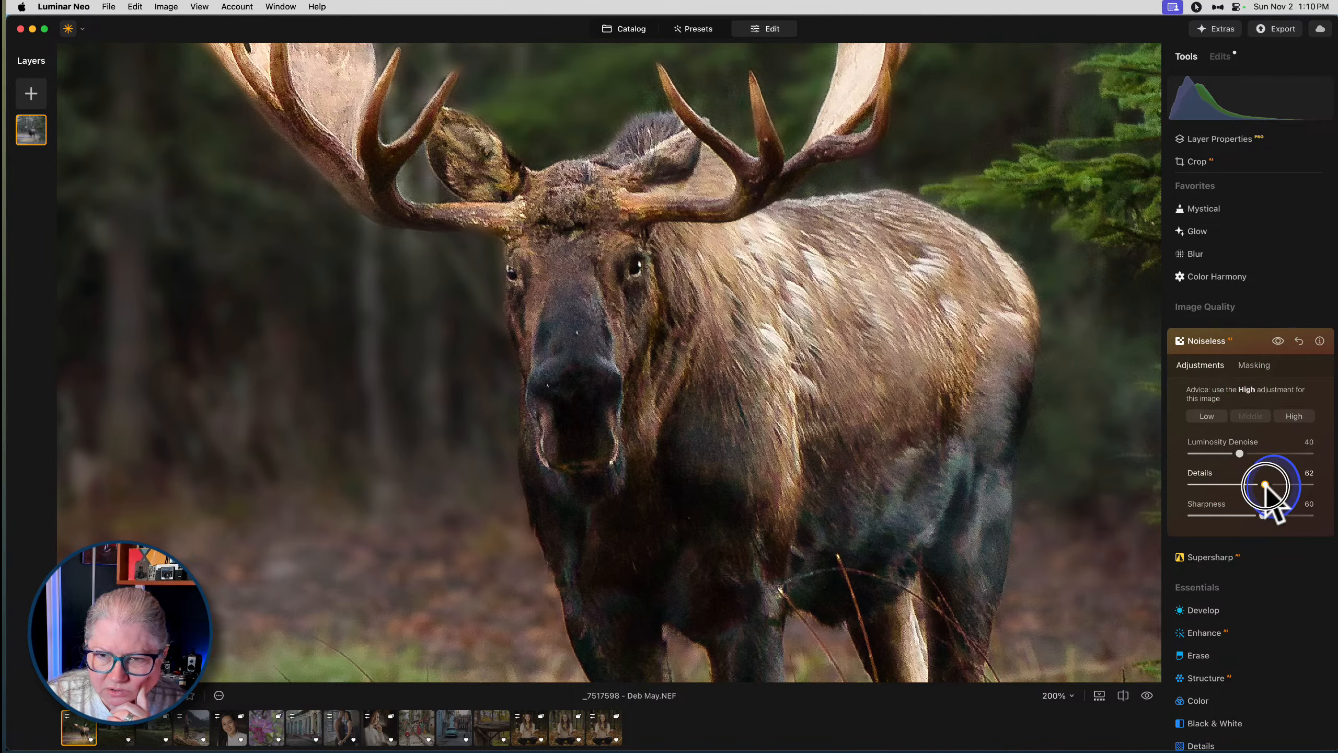
{"action": "left_click", "coordinate": [1246, 339]}
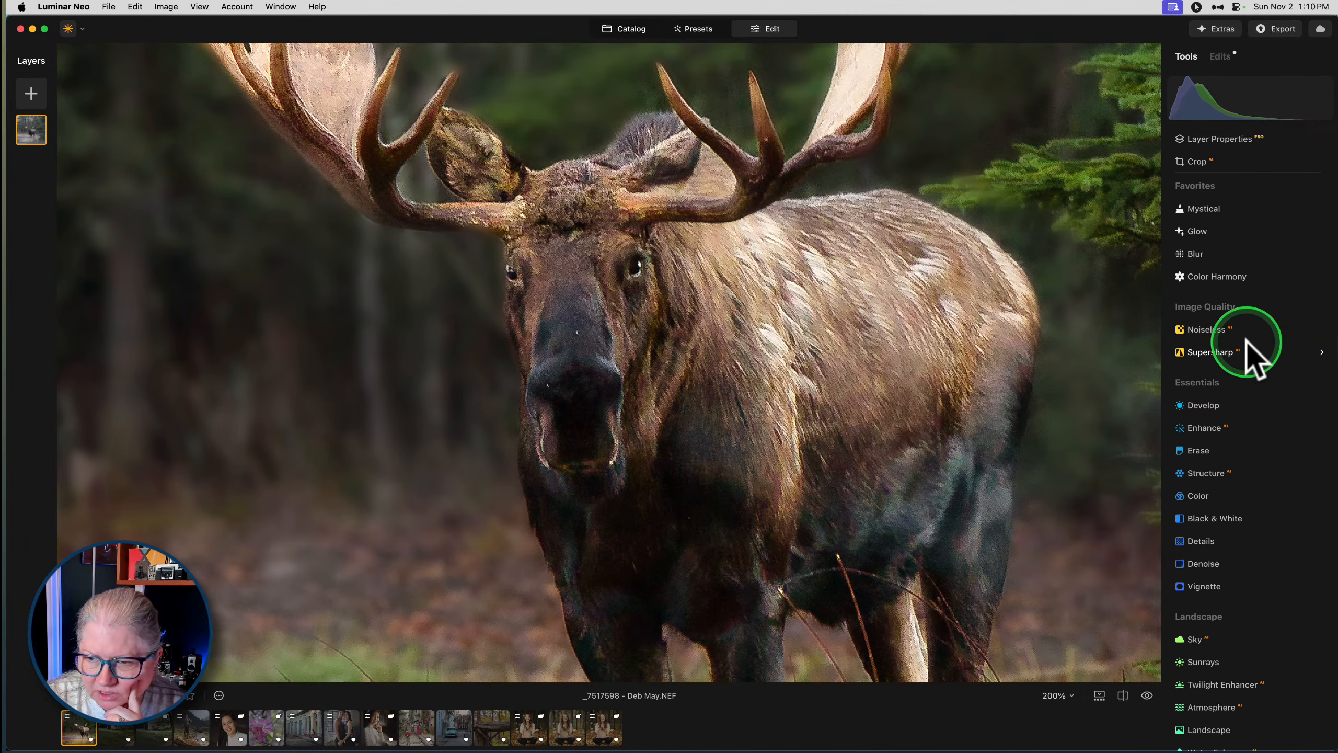
Apply Denoise with Luminosity 42 and Color 29, compare the moose with and without it, and close the tool
{"action": "left_click", "coordinate": [1197, 564]}
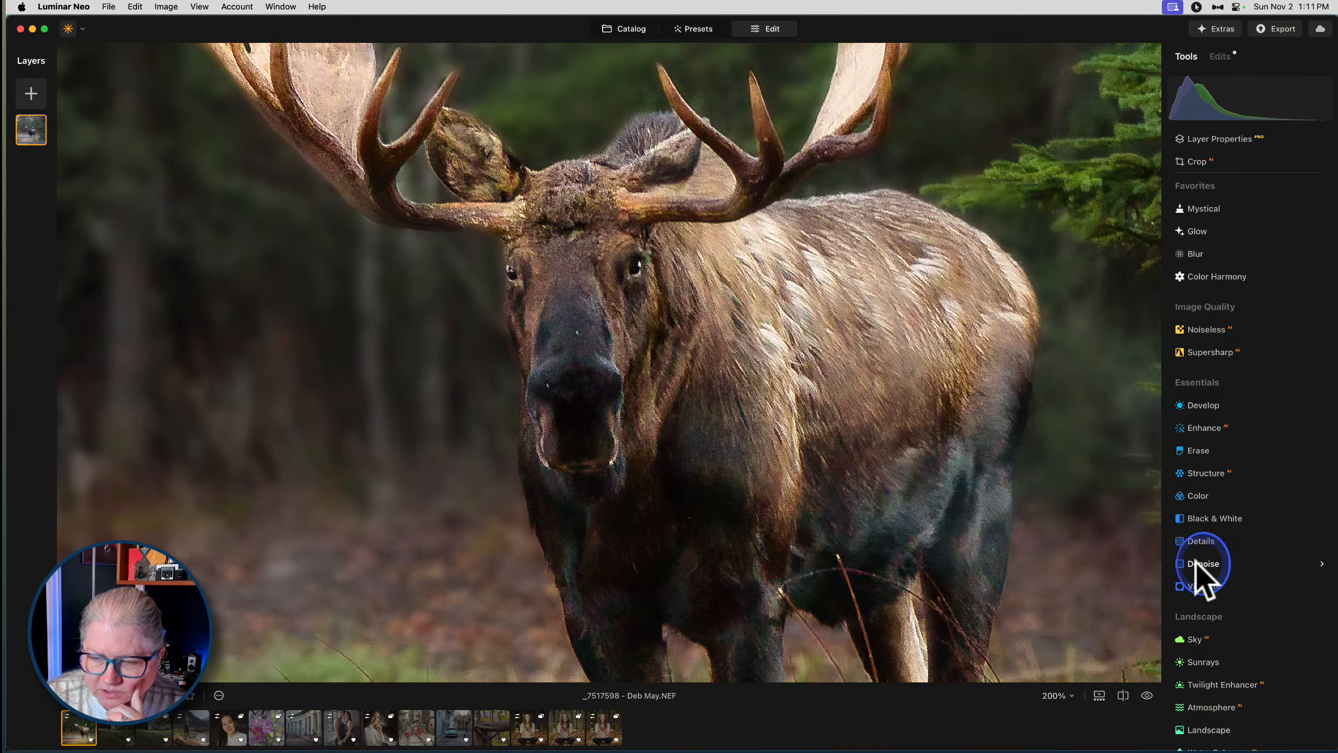
{"action": "left_click_drag", "start_coordinate": [1192, 505], "coordinate": [1282, 505]}
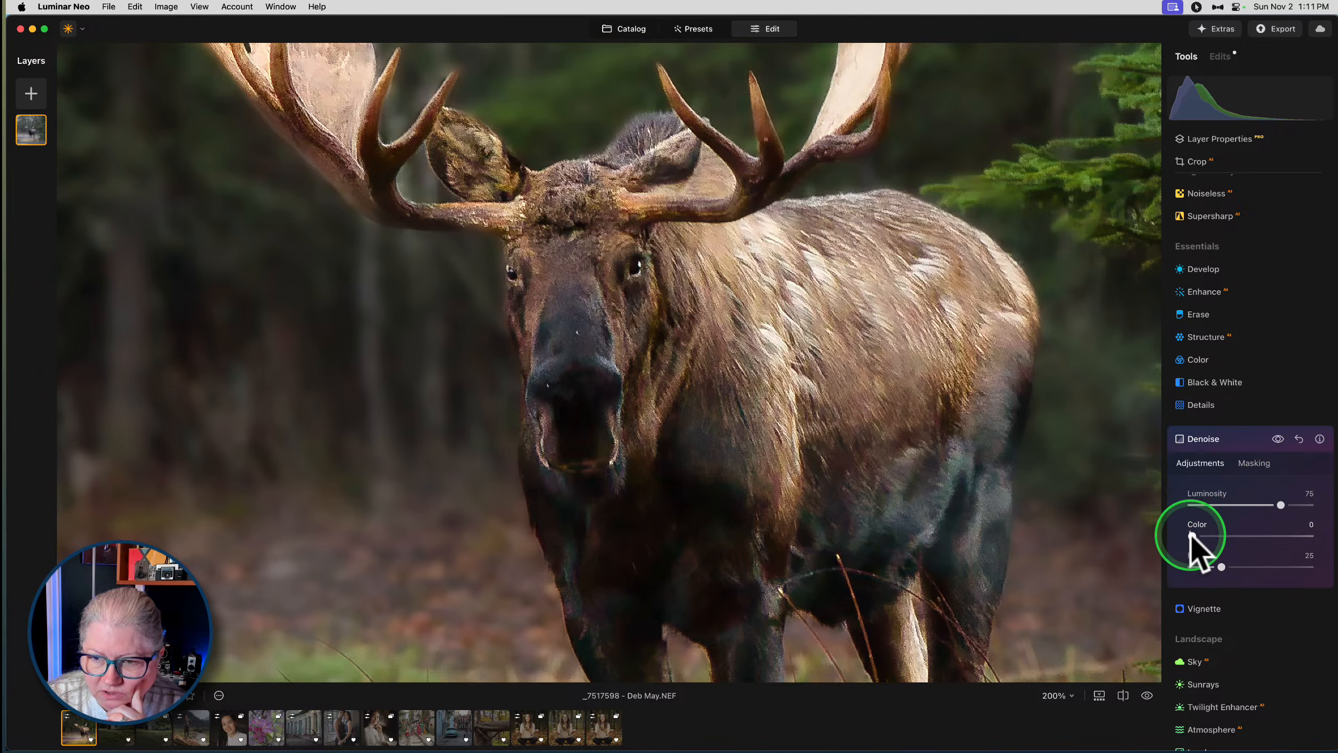
{"action": "left_click_drag", "start_coordinate": [1192, 536], "coordinate": [1250, 505]}
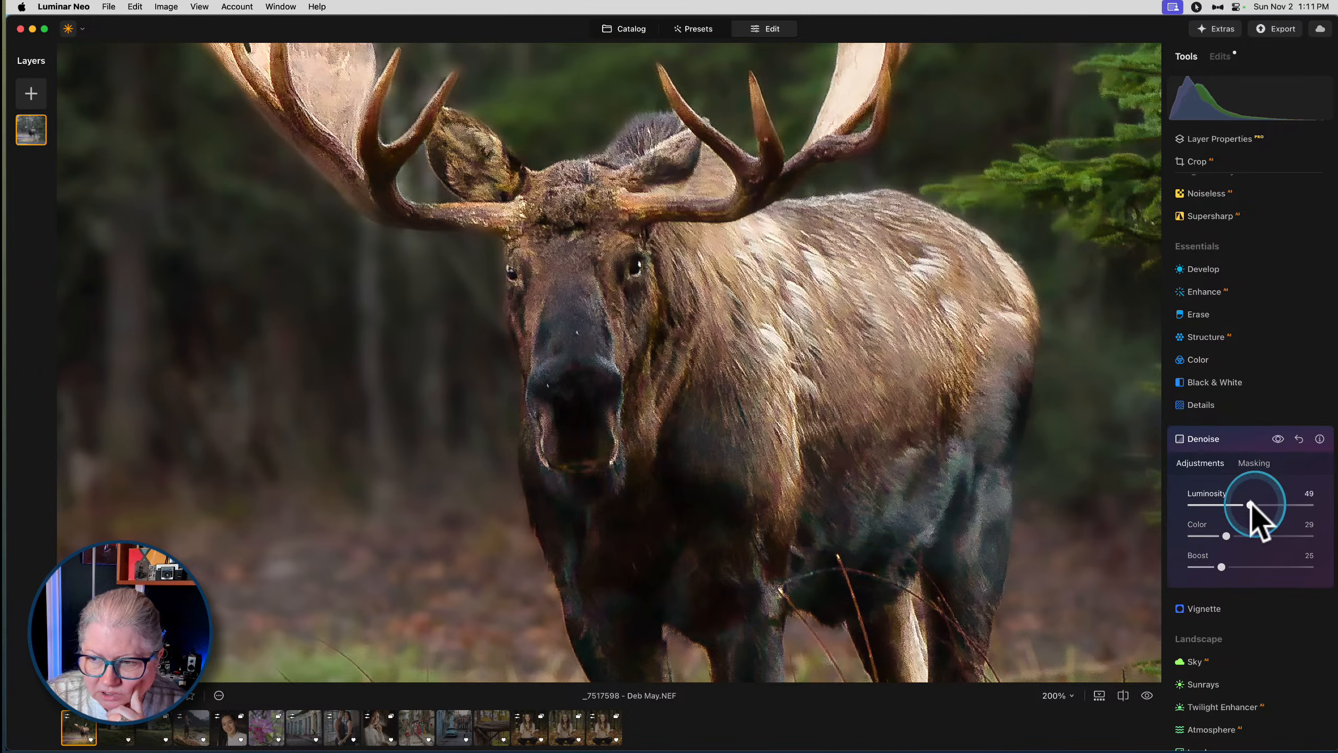
{"action": "left_click", "coordinate": [1278, 439]}
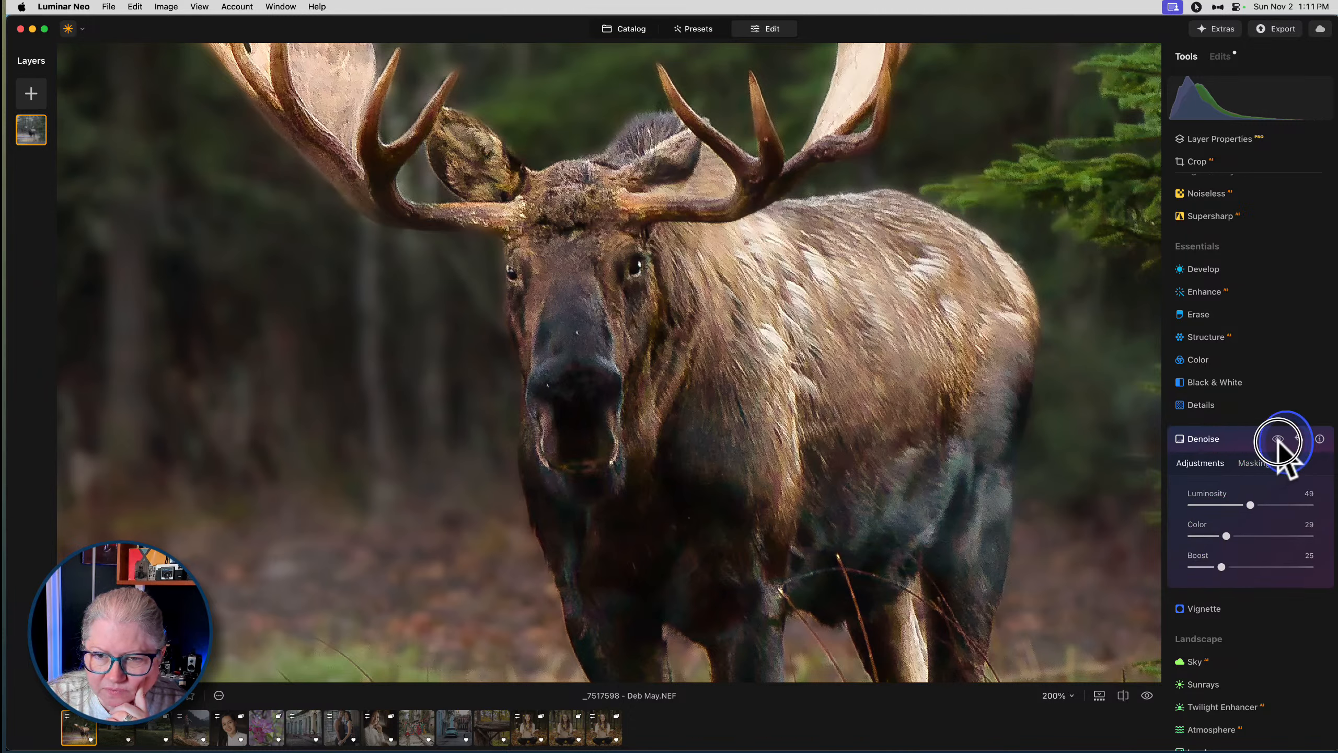
{"action": "left_click", "coordinate": [1278, 439]}
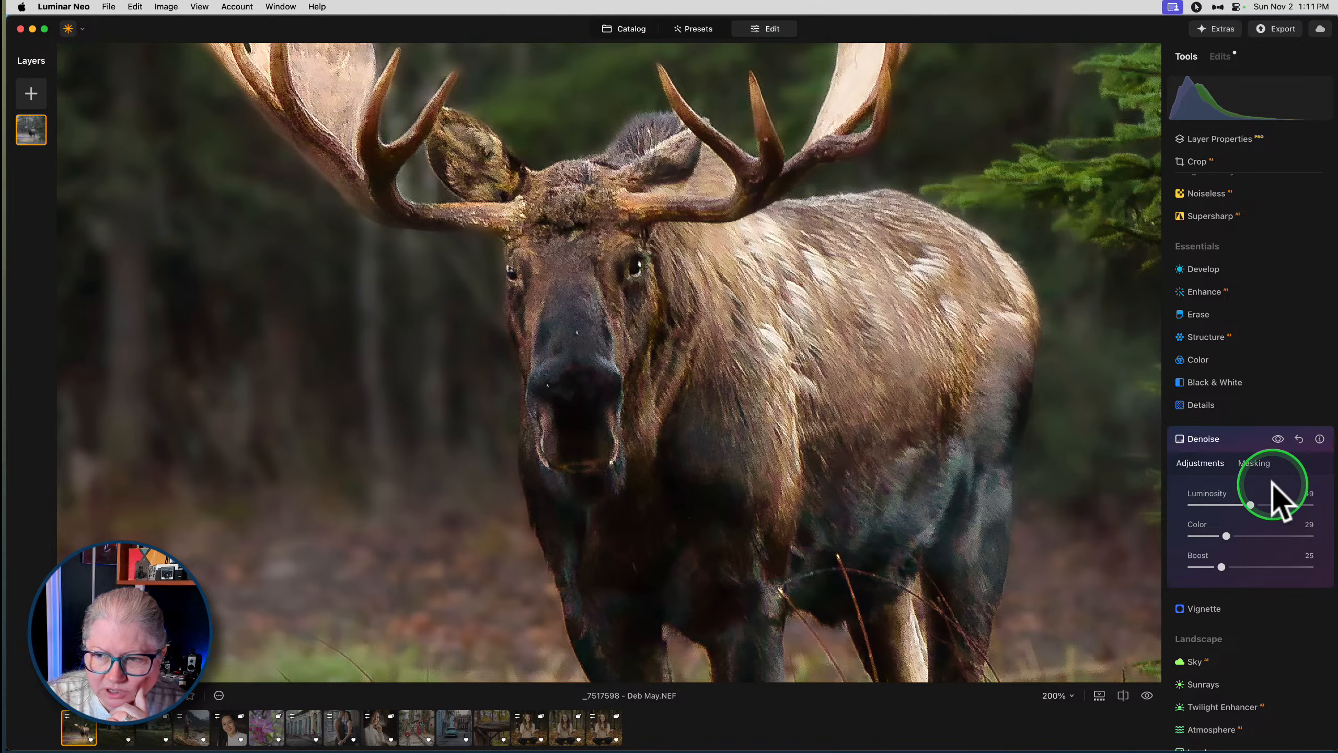
{"action": "left_click_drag", "start_coordinate": [1264, 505], "coordinate": [1241, 504]}
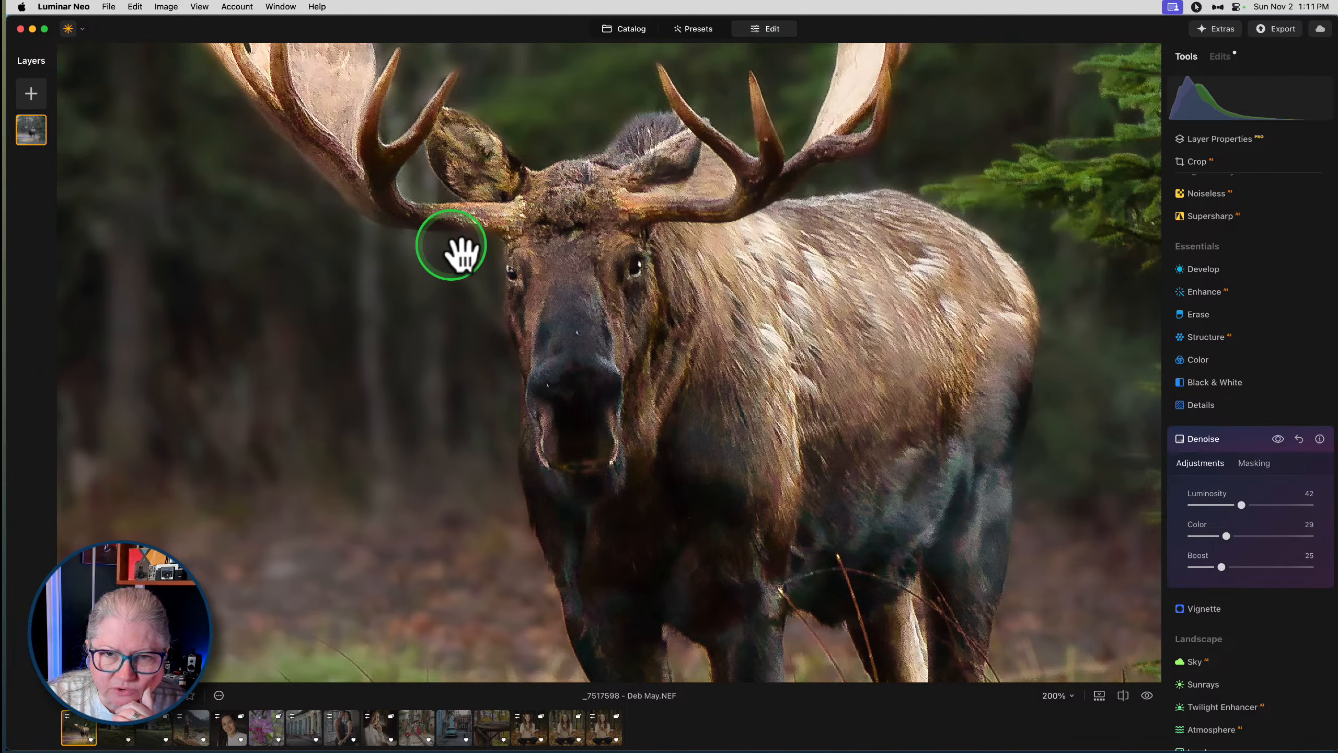
{"action": "left_click", "coordinate": [1254, 438]}
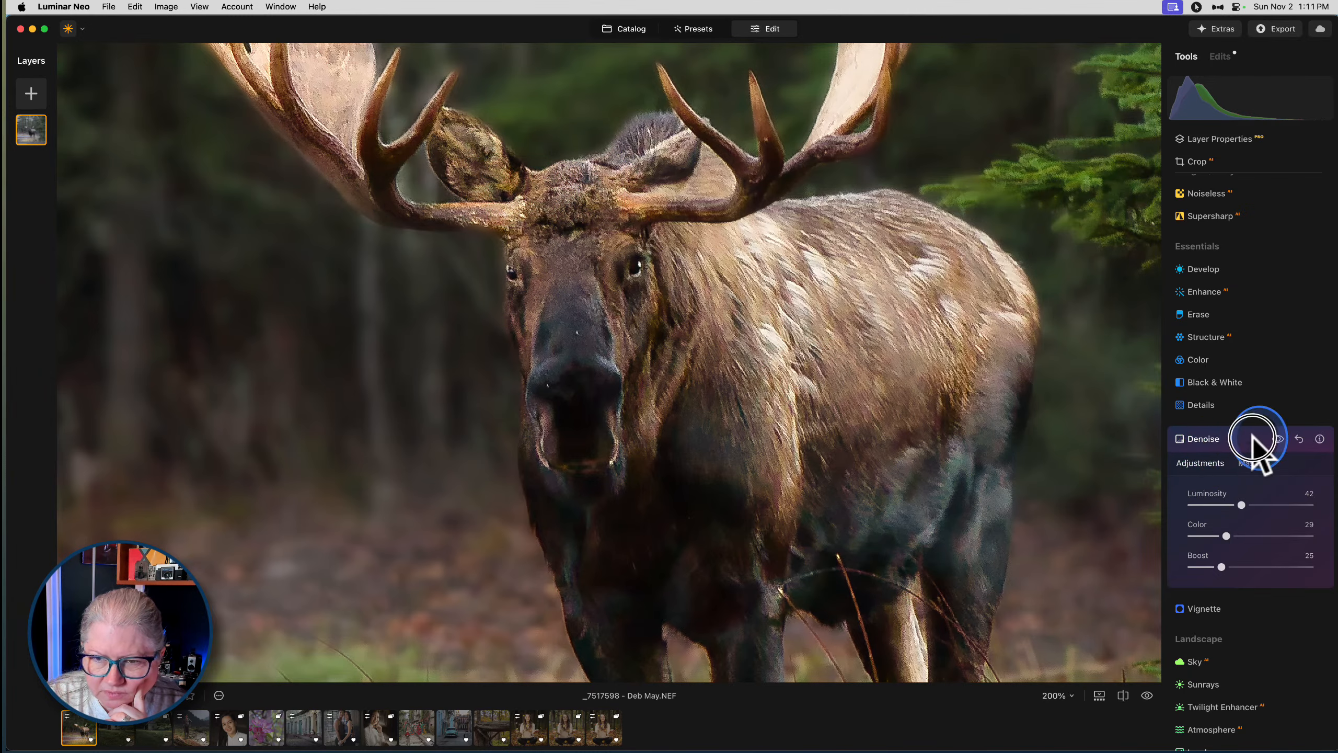
Switch to Lightroom Classic, raise the moose copy's Yellow luminance in the Color Mixer, and return to its Basic adjustments
{"action": "key", "text": "super+0"}
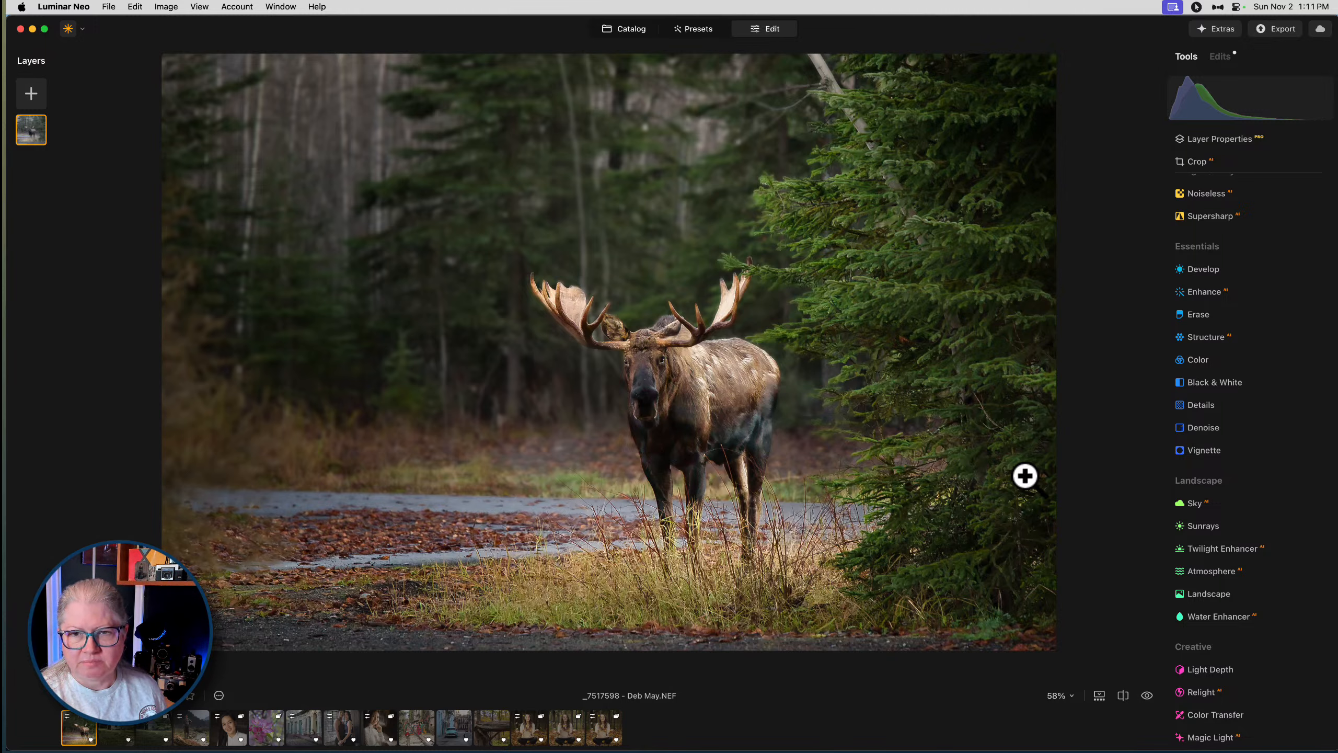
{"action": "key", "text": "super+Tab"}
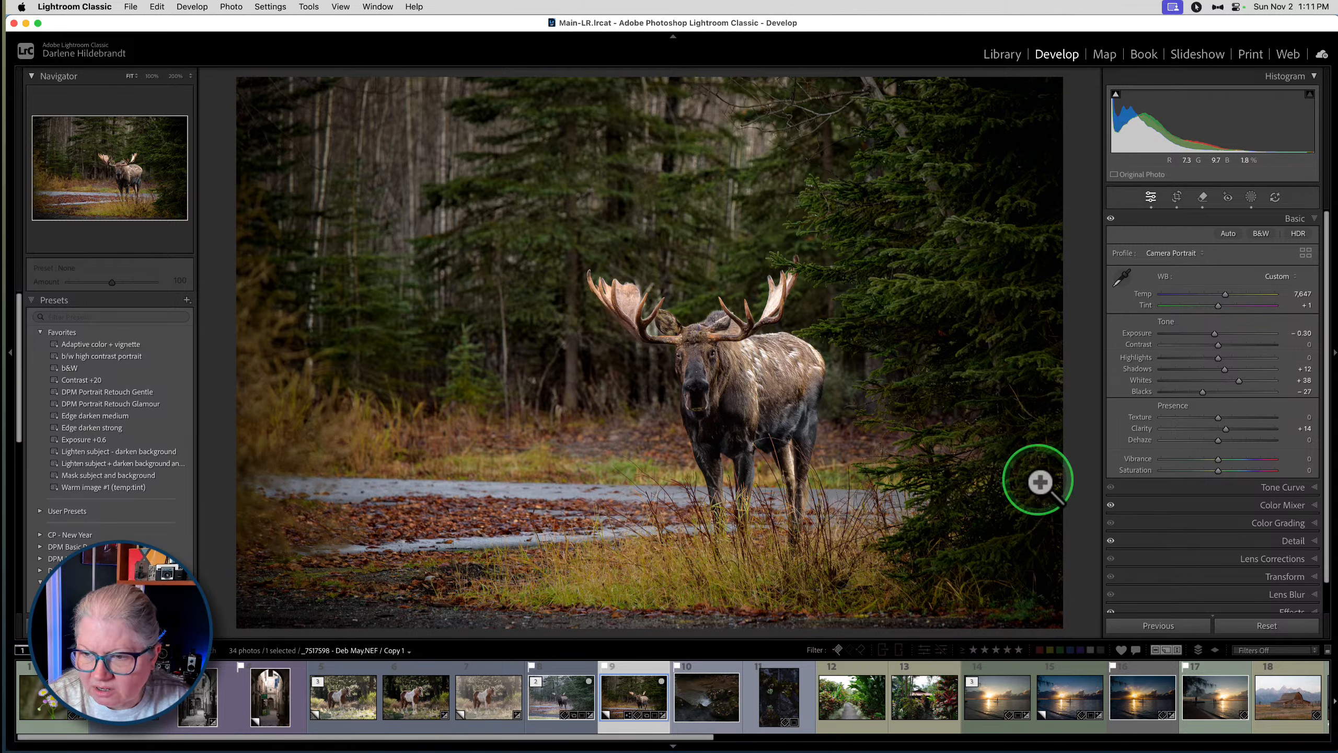
{"action": "left_click", "coordinate": [1233, 505]}
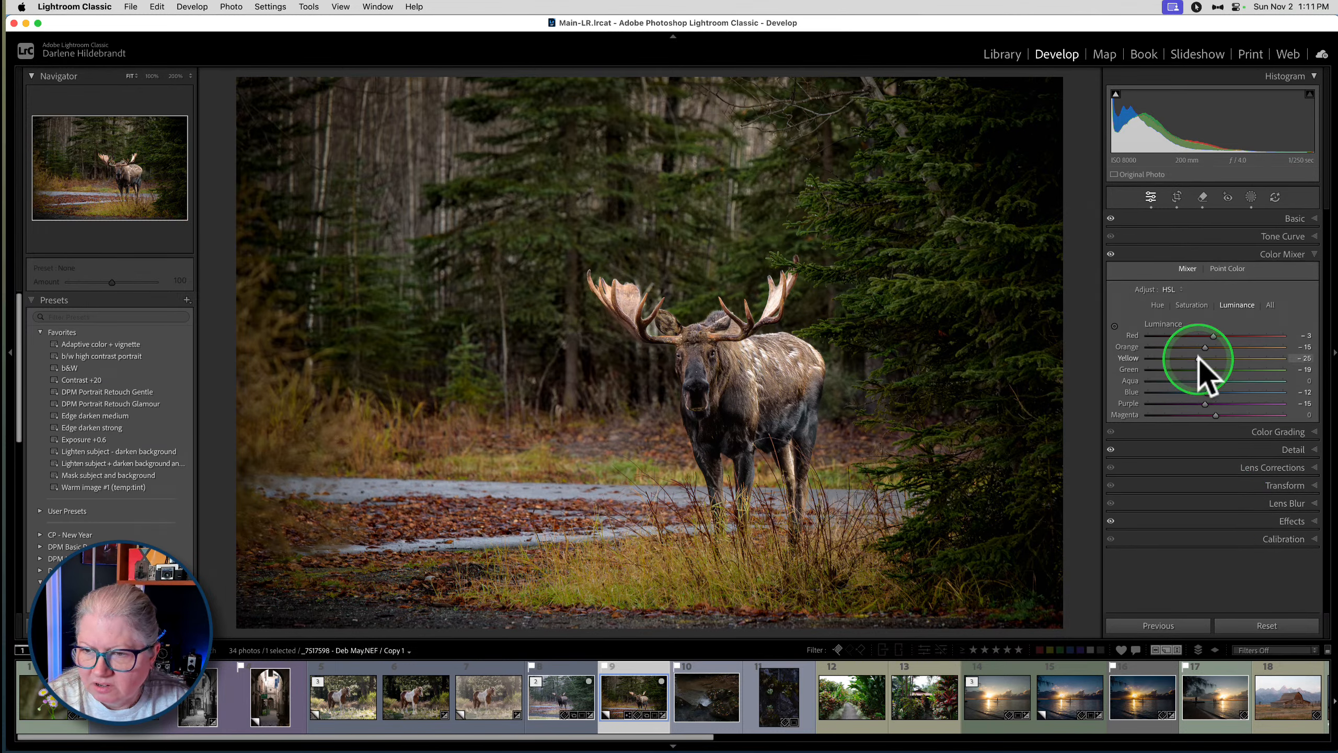
{"action": "mouse_move", "coordinate": [1200, 359]}
{"action": "left_mouse_down"}
{"action": "mouse_move", "coordinate": [1241, 371]}
{"action": "mouse_move", "coordinate": [1212, 360]}
{"action": "left_mouse_up"}
{"action": "left_click", "coordinate": [1290, 218]}
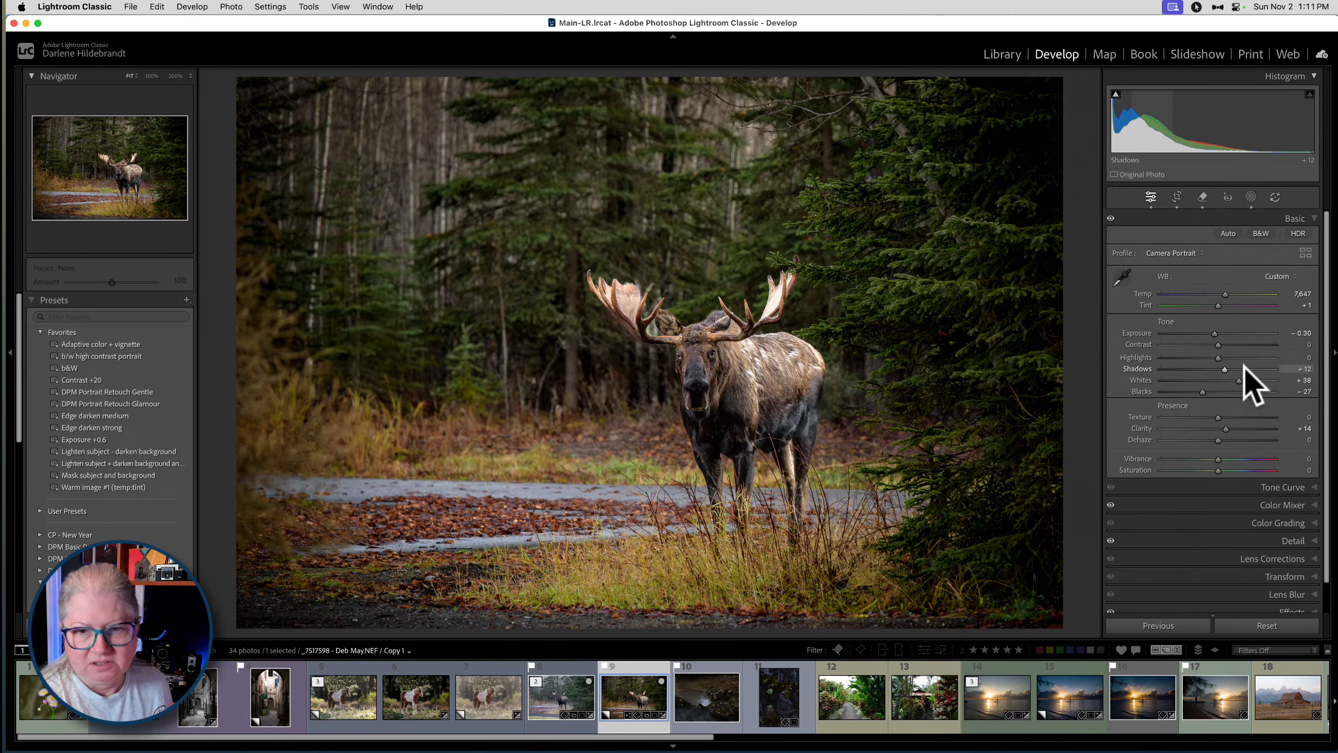
Switch to Luminar Neo and open the catalog's autumn fallen-tree photo for editing
{"action": "key", "text": "super+Tab"}
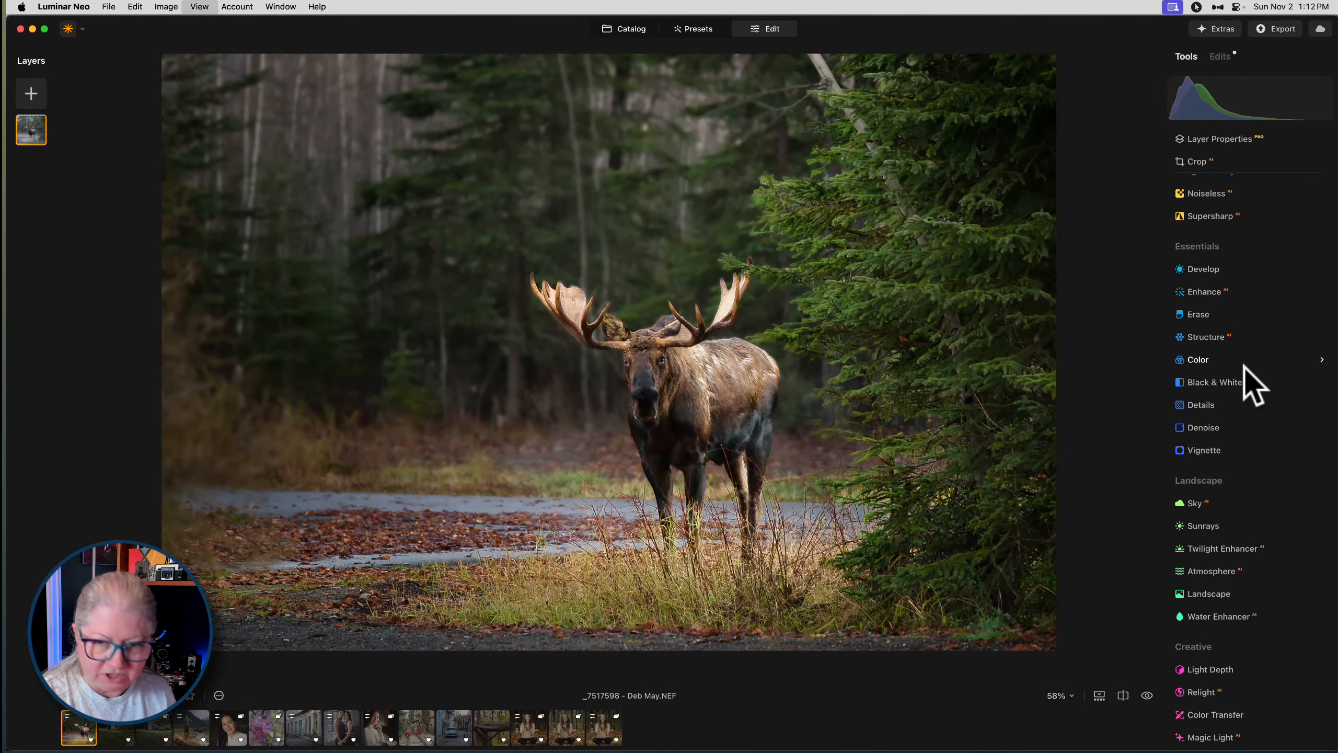
{"action": "key", "text": "g"}
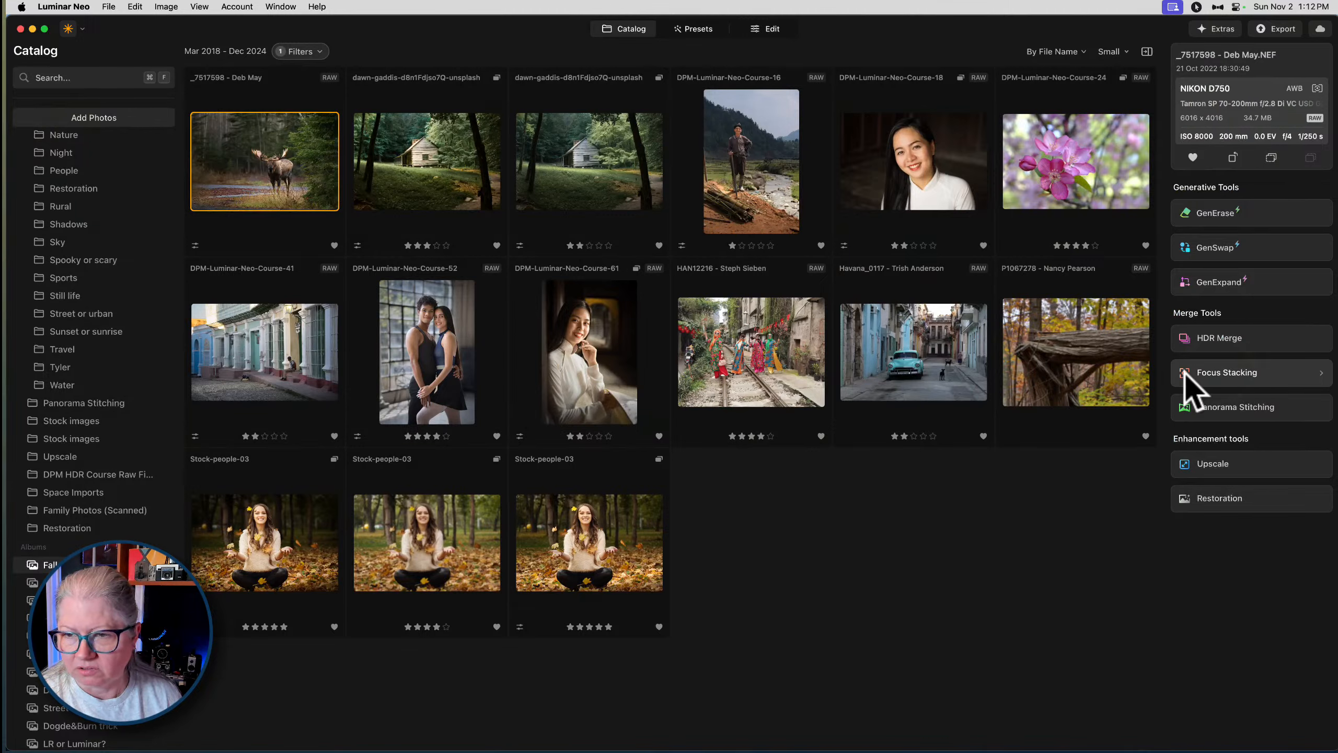
{"action": "left_click", "coordinate": [1074, 384]}
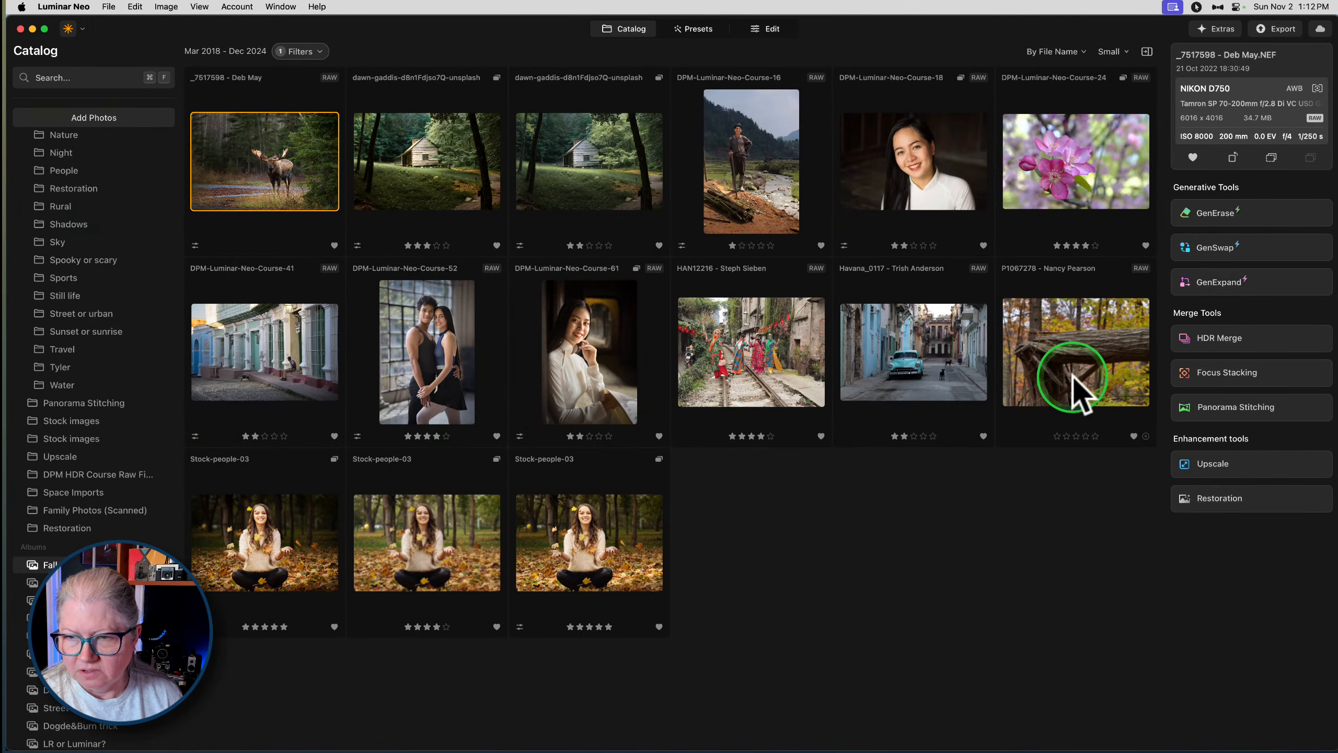
{"action": "left_click", "coordinate": [773, 30]}
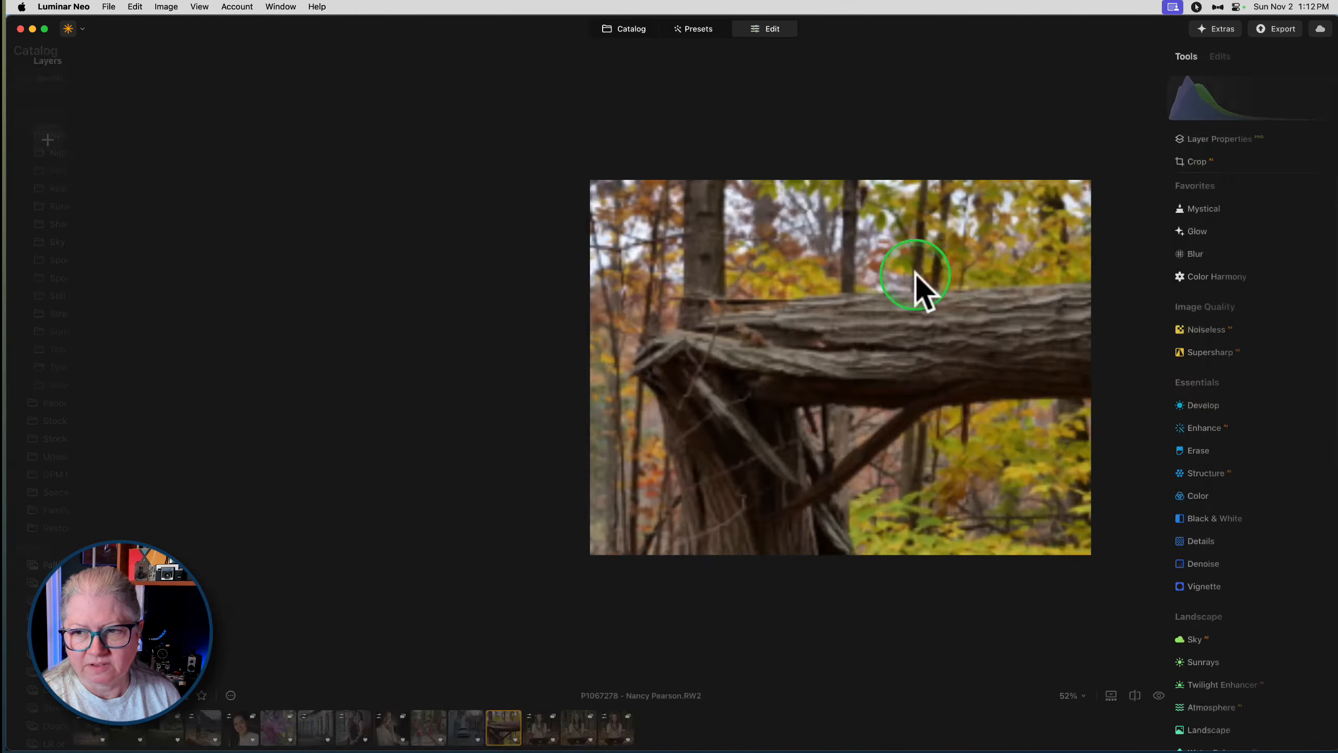
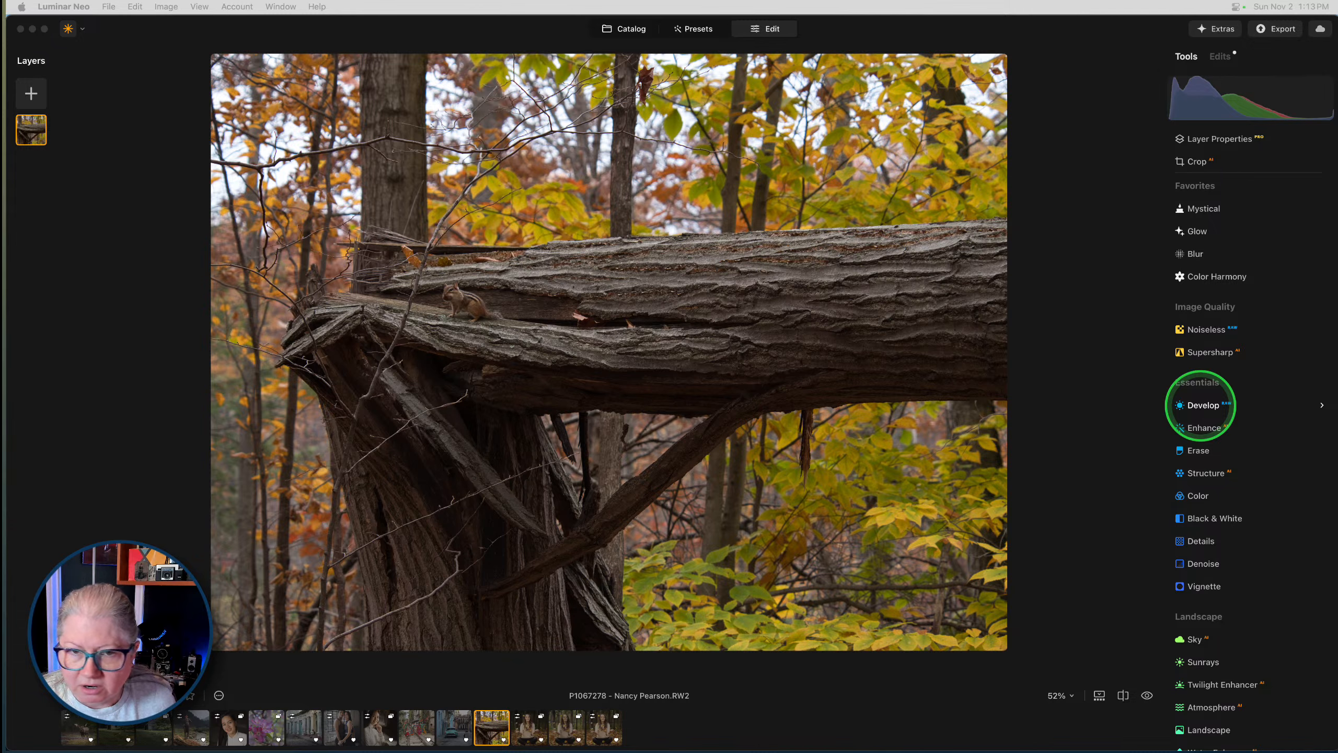
In Develop, try the Camera Standard profile on the fallen-tree photo, and settle on Camera Scenery
{"action": "left_click", "coordinate": [1199, 404]}
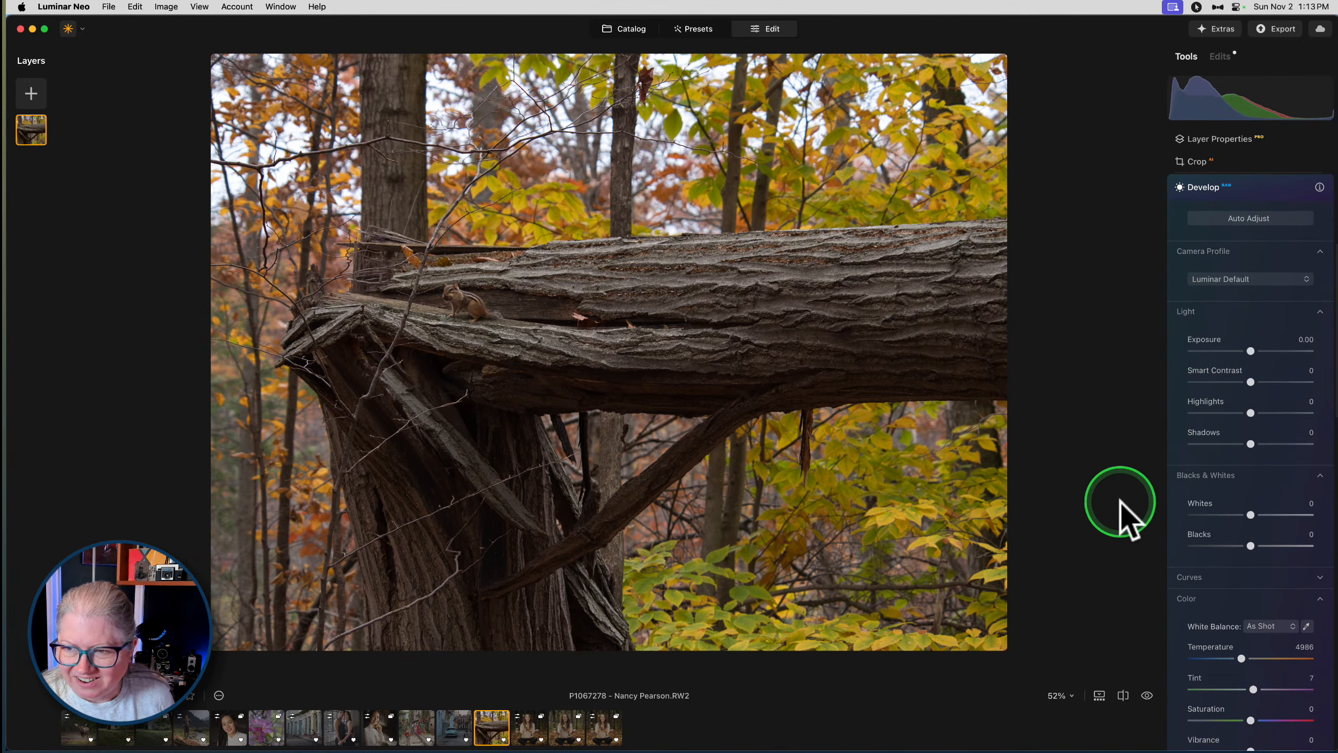
{"action": "left_click", "coordinate": [1241, 278]}
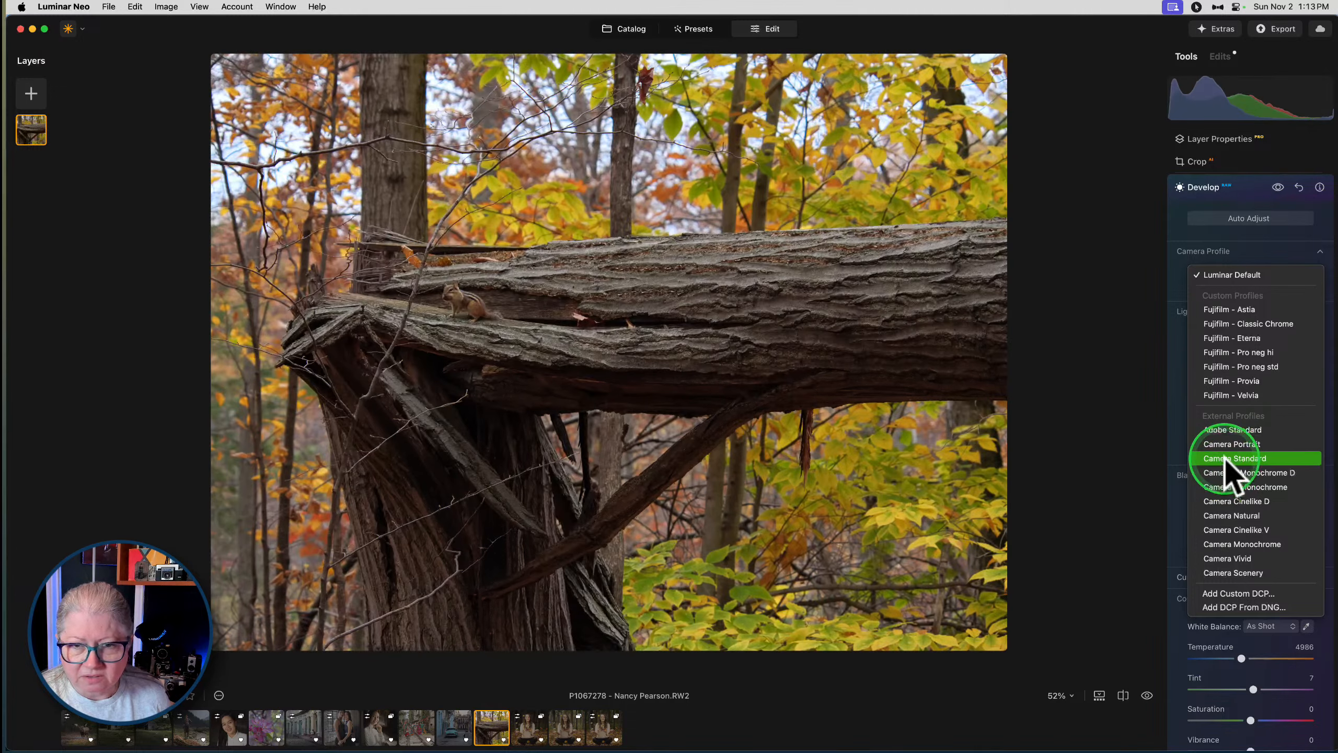
{"action": "left_click", "coordinate": [1224, 457]}
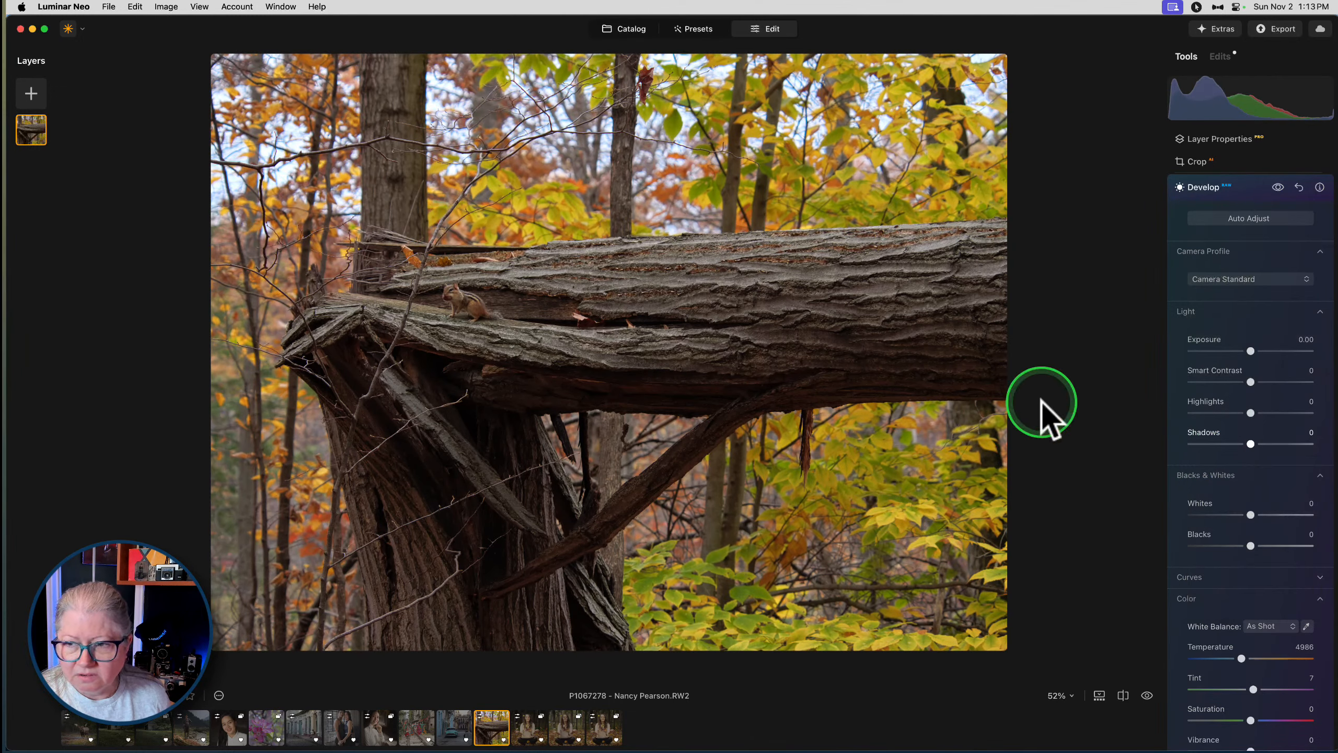
{"action": "left_click", "coordinate": [1215, 278]}
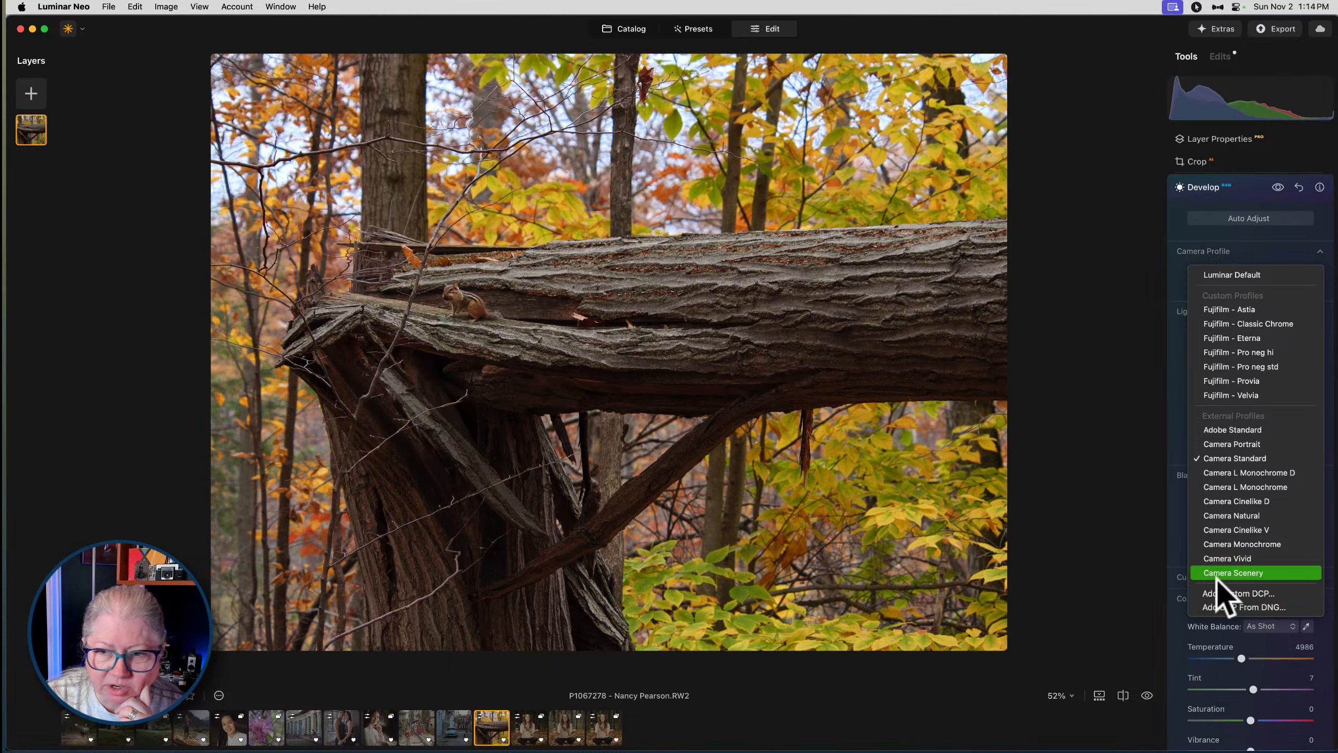
{"action": "left_click", "coordinate": [1220, 573]}
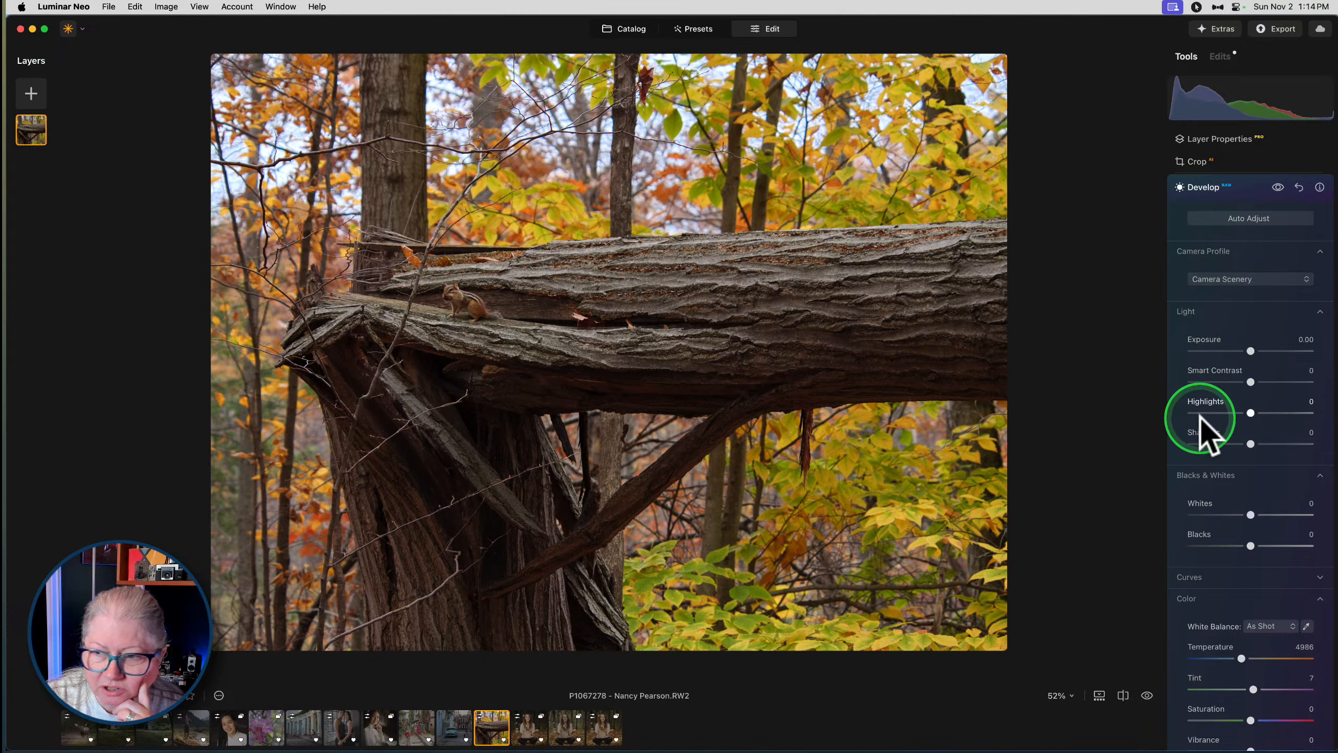
Set Develop Highlights to -20, Blacks to -18 and Exposure to -0.05, checking clipping against the Curves histogram
{"action": "mouse_move", "coordinate": [1251, 413]}
{"action": "left_mouse_down"}
{"action": "mouse_move", "coordinate": [1161, 413]}
{"action": "mouse_move", "coordinate": [1288, 414]}
{"action": "mouse_move", "coordinate": [1144, 412]}
{"action": "mouse_move", "coordinate": [1241, 417]}
{"action": "left_mouse_up"}
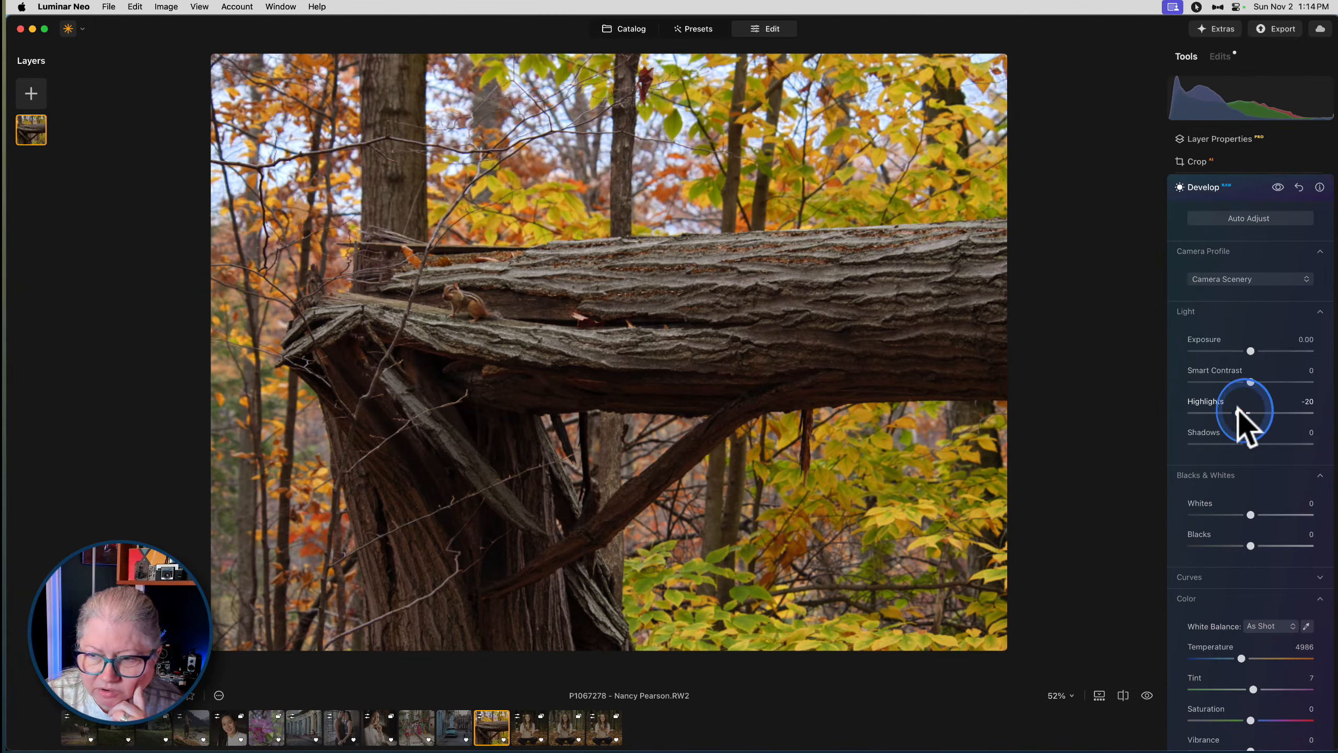
{"action": "left_click", "coordinate": [1191, 577]}
{"action": "scroll", "coordinate": [1195, 502], "scroll_direction": "down", "scroll_amount": 4}
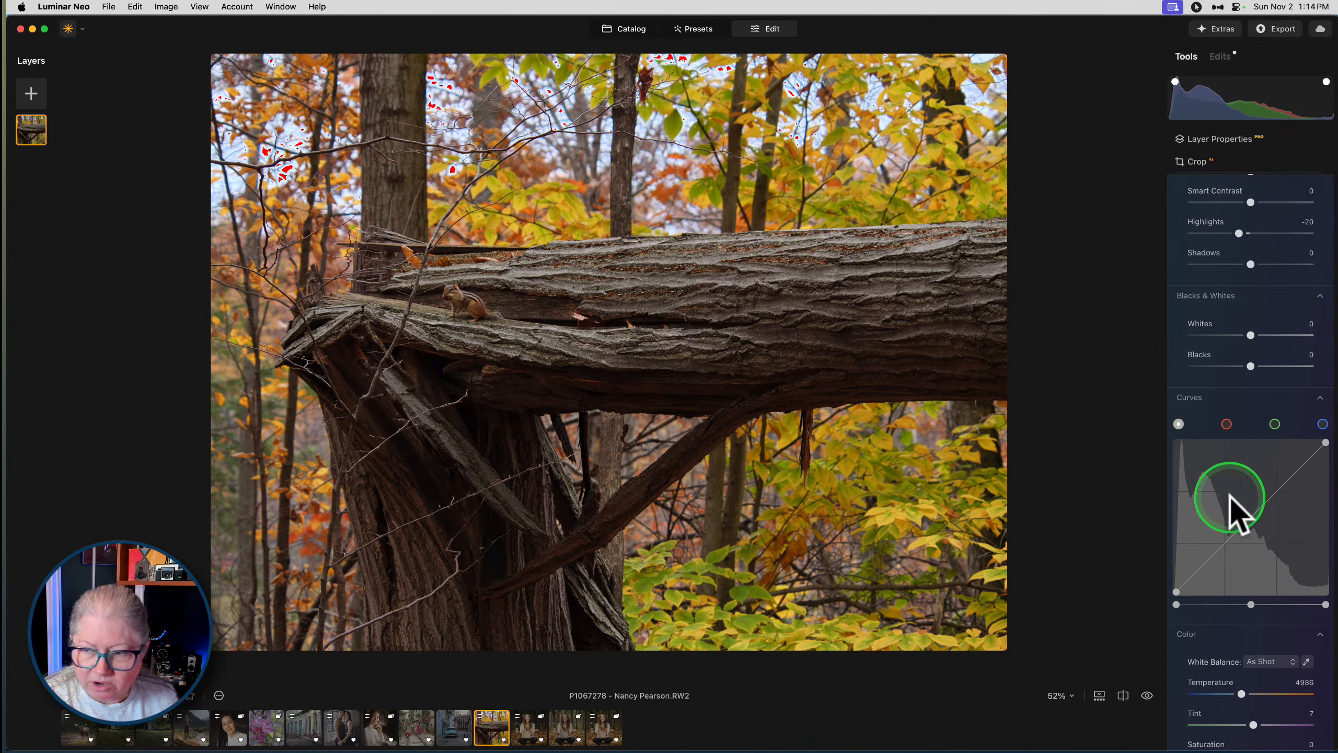
{"action": "left_click_drag", "start_coordinate": [1250, 366], "coordinate": [1239, 365]}
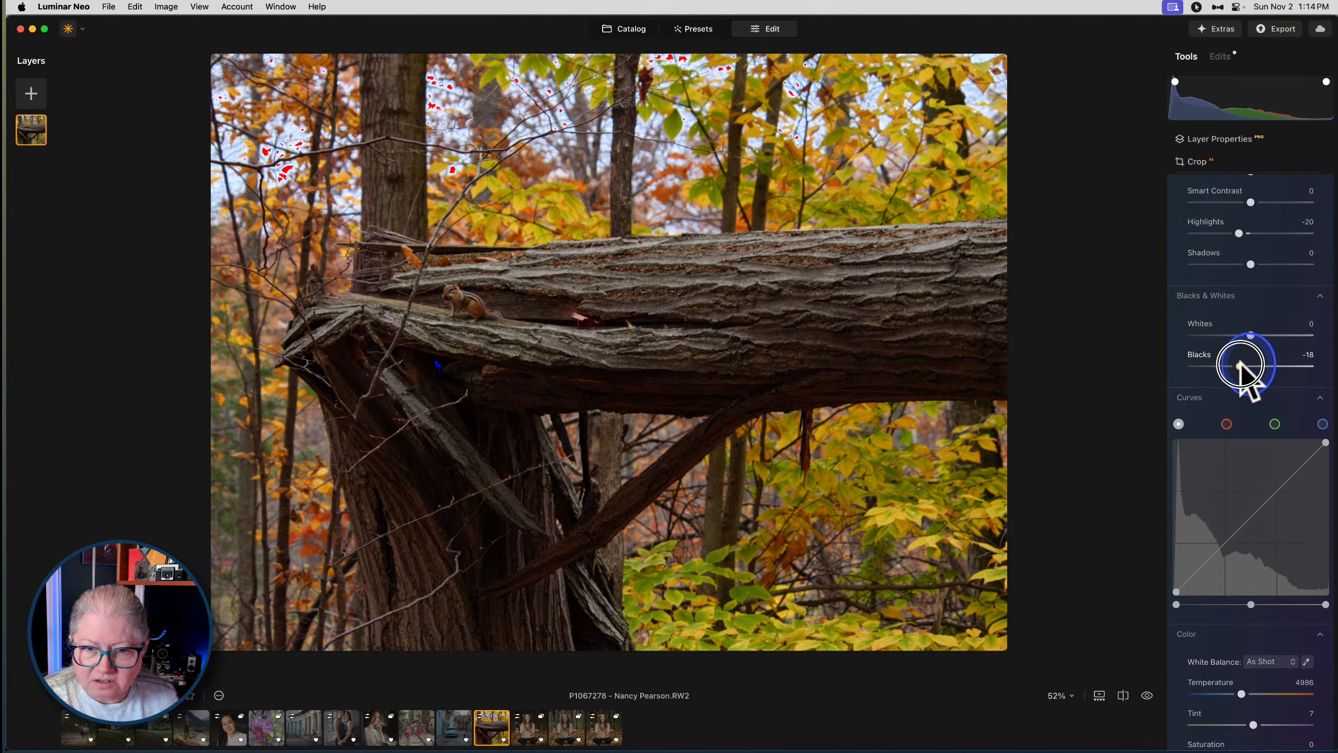
{"action": "scroll", "coordinate": [1250, 266], "scroll_direction": "up", "scroll_amount": 4}
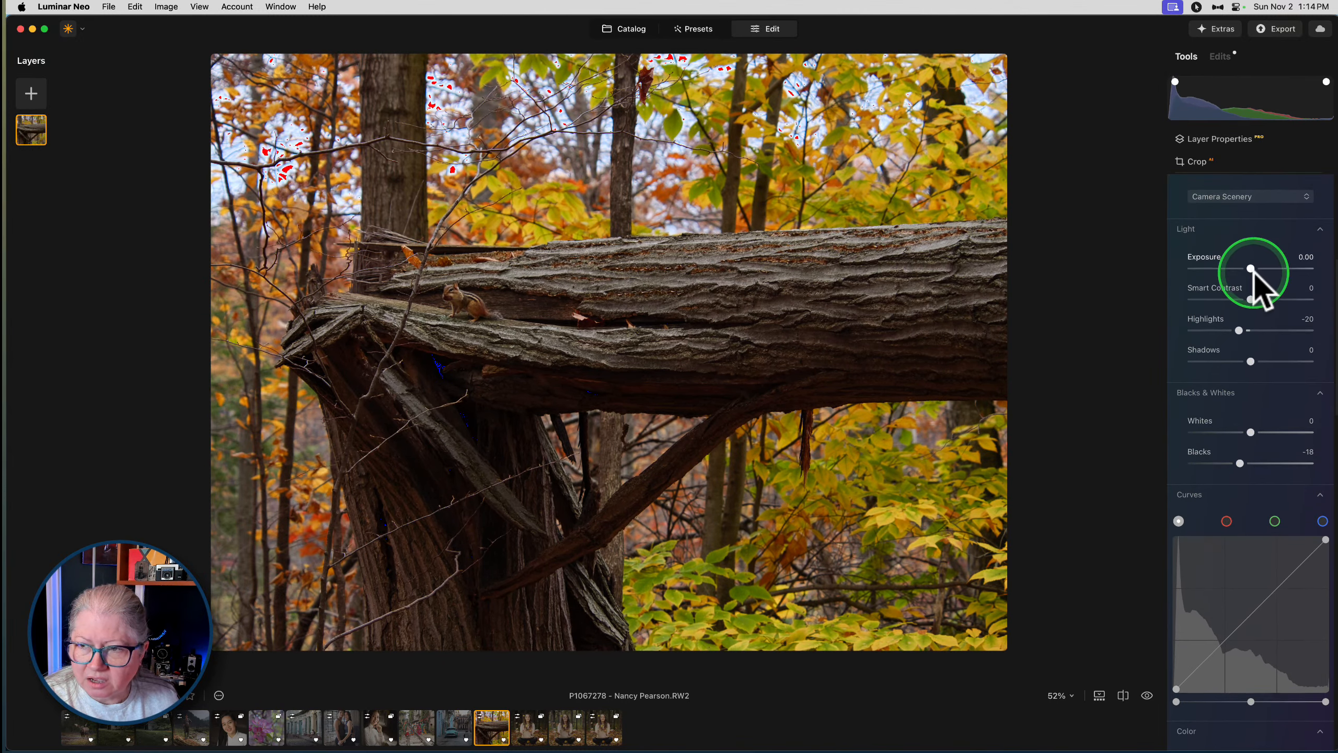
{"action": "left_click_drag", "start_coordinate": [1251, 269], "coordinate": [1250, 270]}
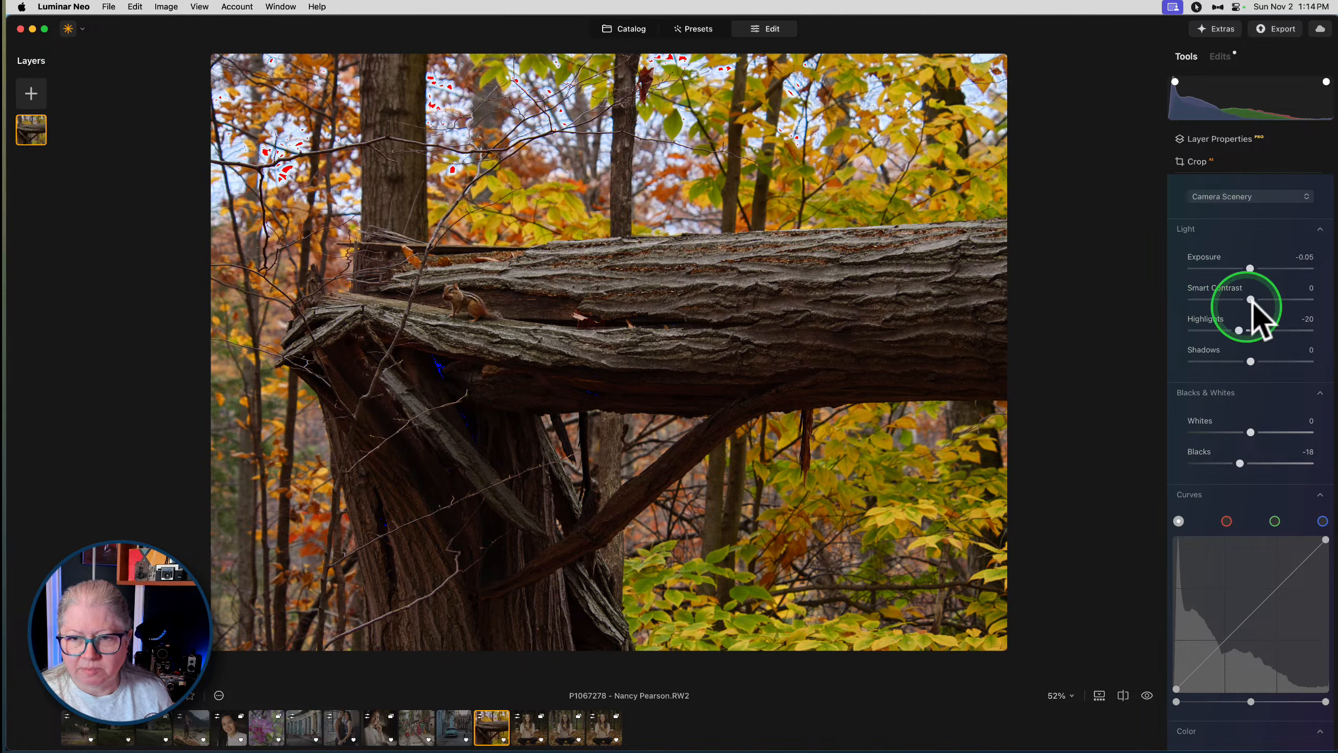
{"action": "scroll", "coordinate": [1226, 311], "scroll_direction": "up", "scroll_amount": 5}
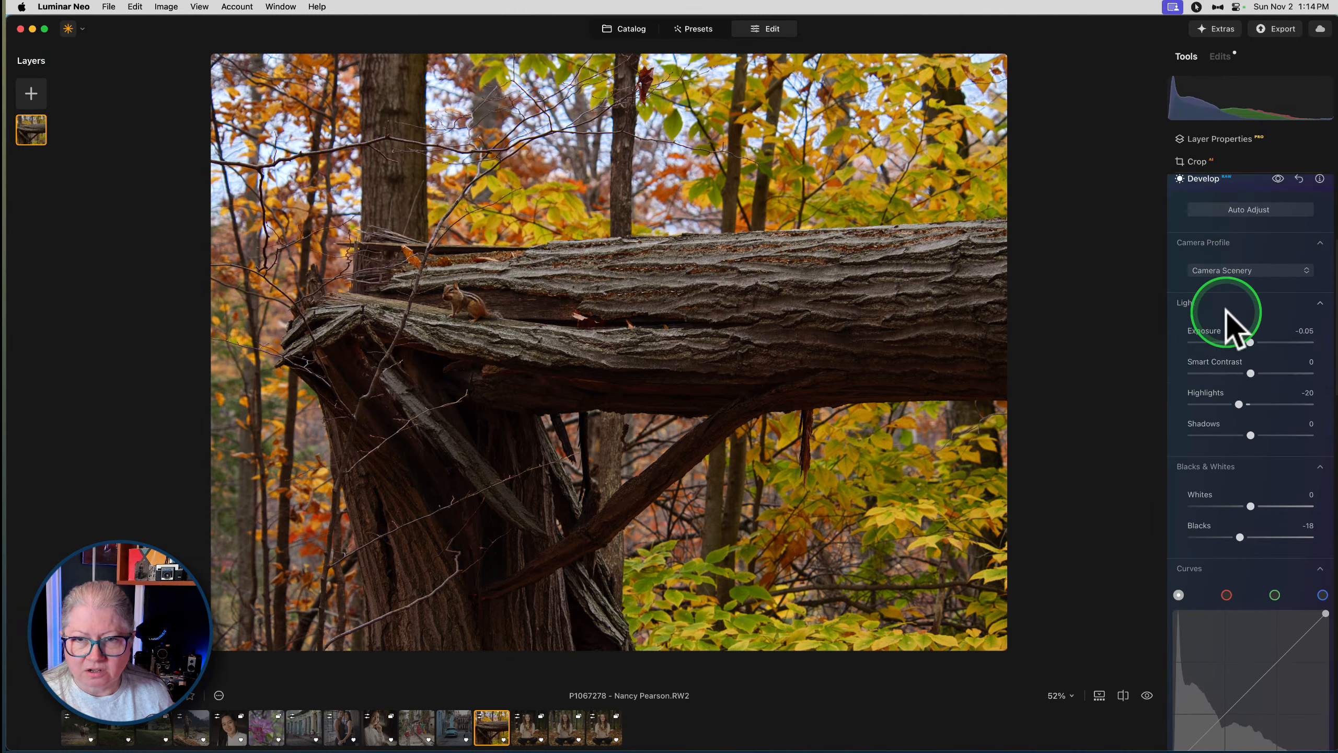
{"action": "scroll", "coordinate": [1210, 442], "scroll_direction": "down", "scroll_amount": 2}
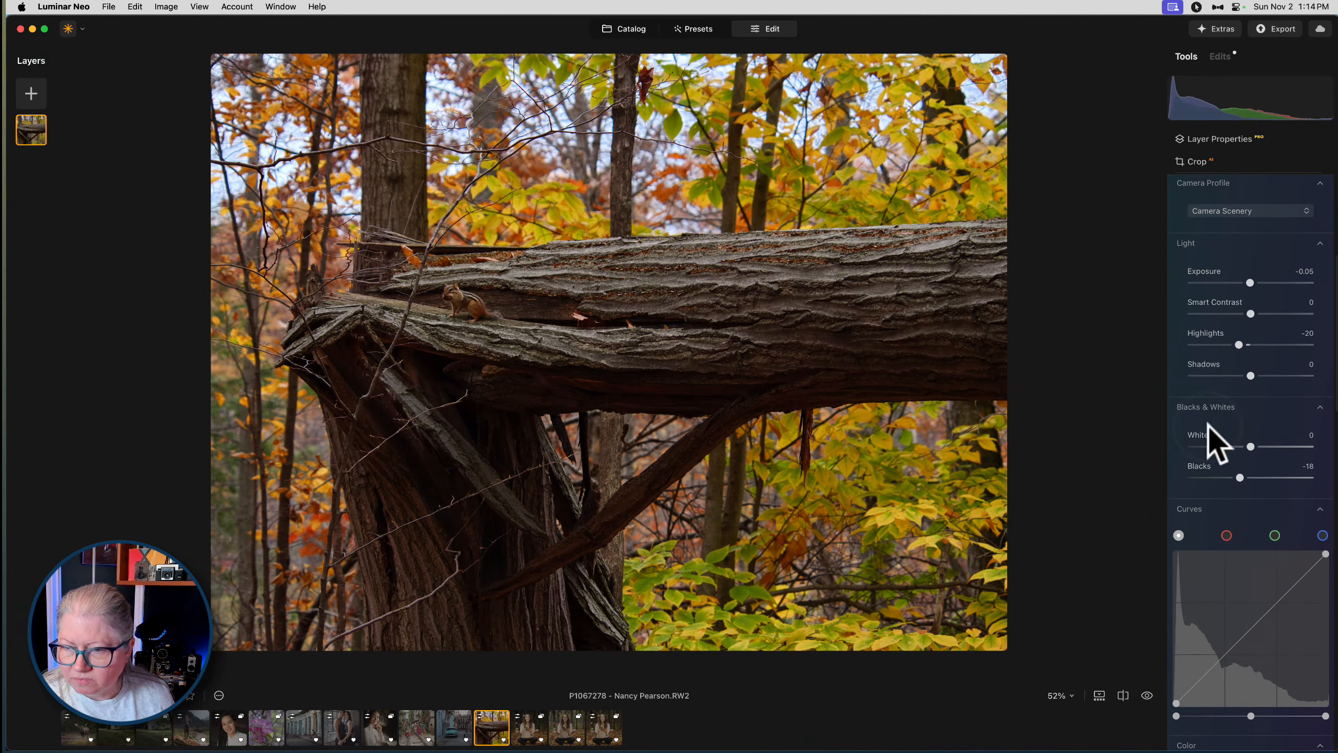
Collapse Curves, apply the Daylight white balance, and adjust Temperature to 5238
{"action": "left_click", "coordinate": [1194, 522]}
{"action": "scroll", "coordinate": [1194, 511], "scroll_direction": "down", "scroll_amount": 5}
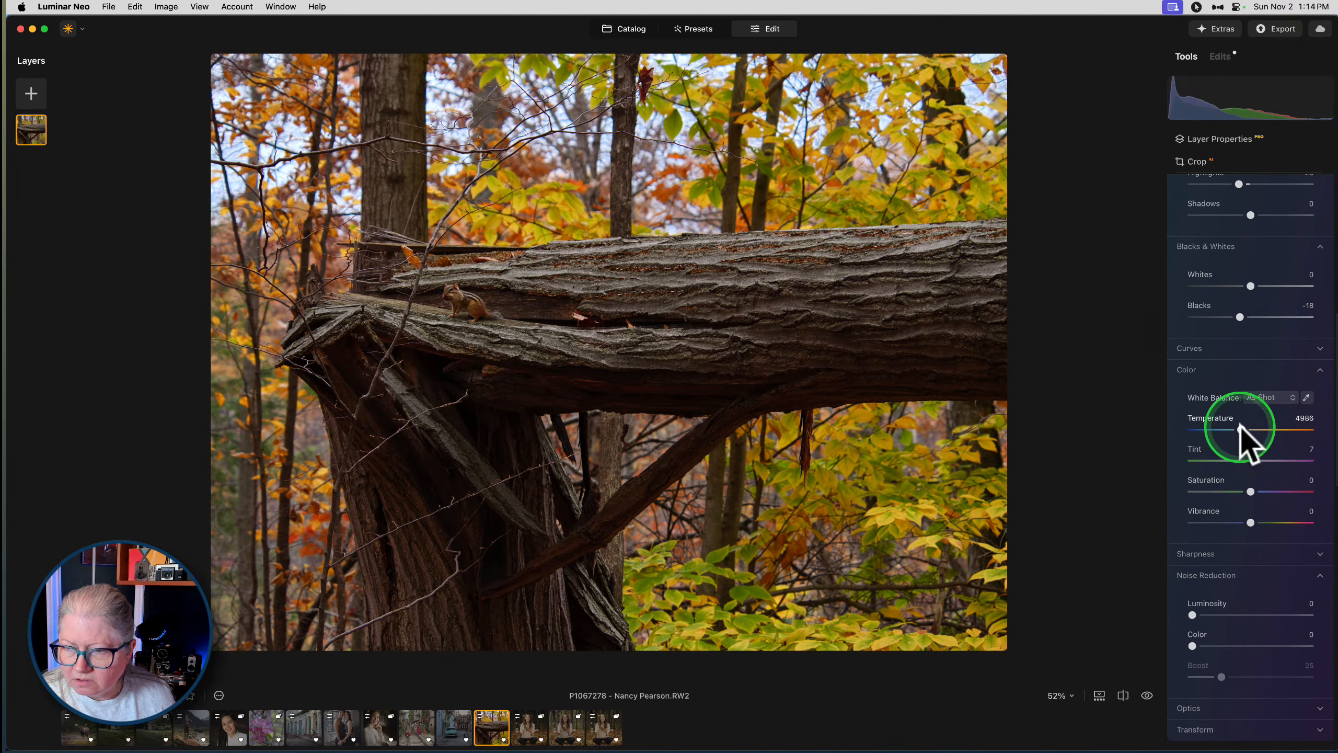
{"action": "left_click", "coordinate": [1270, 397]}
{"action": "left_click", "coordinate": [1269, 436]}
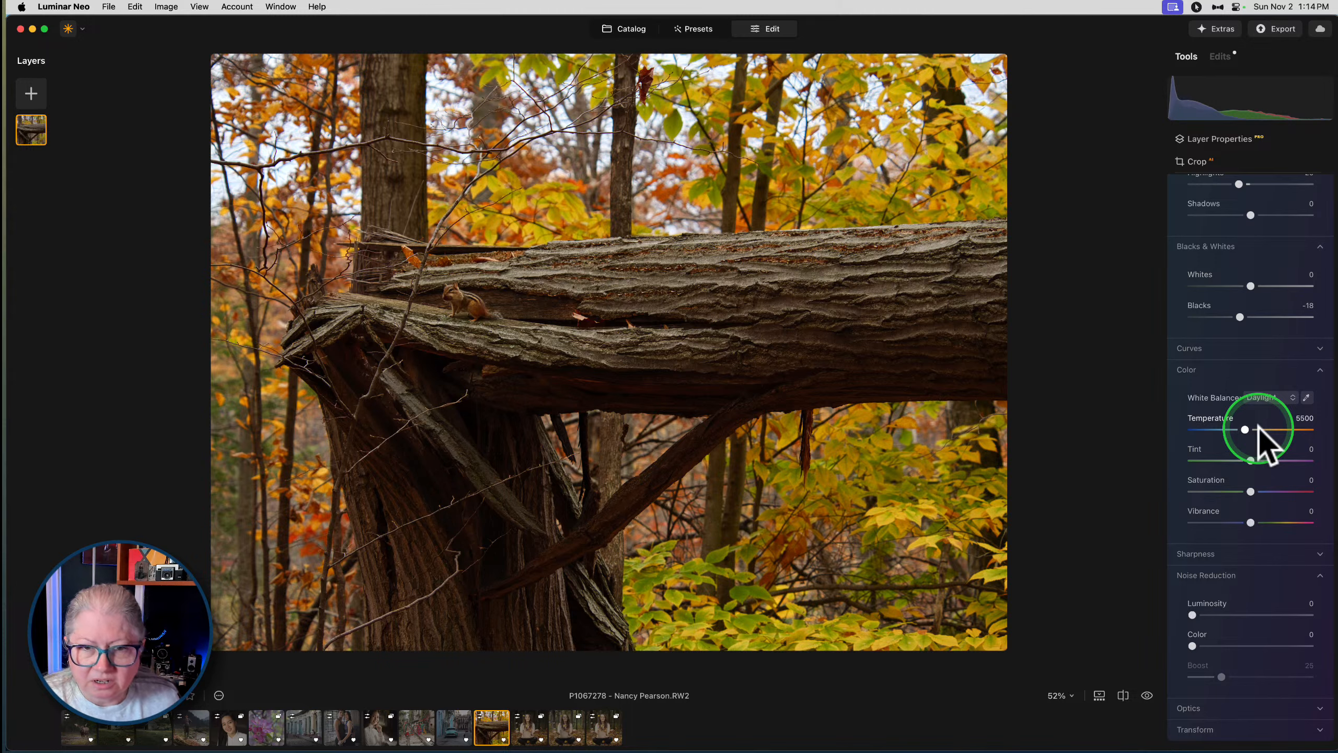
{"action": "left_click_drag", "start_coordinate": [1251, 460], "coordinate": [1244, 430]}
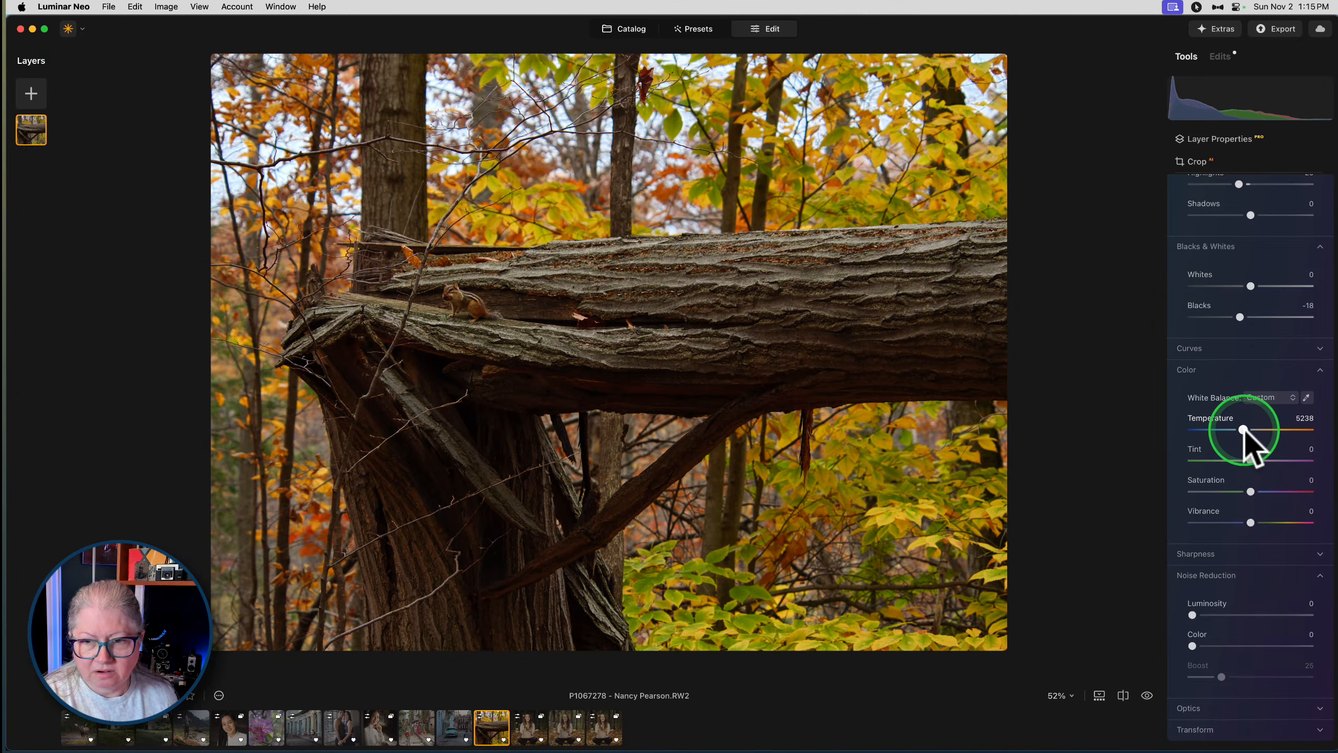
Set Develop Sharpen to 11 and inspect the chipmunk on the log at 100% zoom
{"action": "scroll", "coordinate": [1244, 434], "scroll_direction": "down", "scroll_amount": 1}
{"action": "scroll", "coordinate": [1245, 435], "scroll_direction": "up", "scroll_amount": 3}
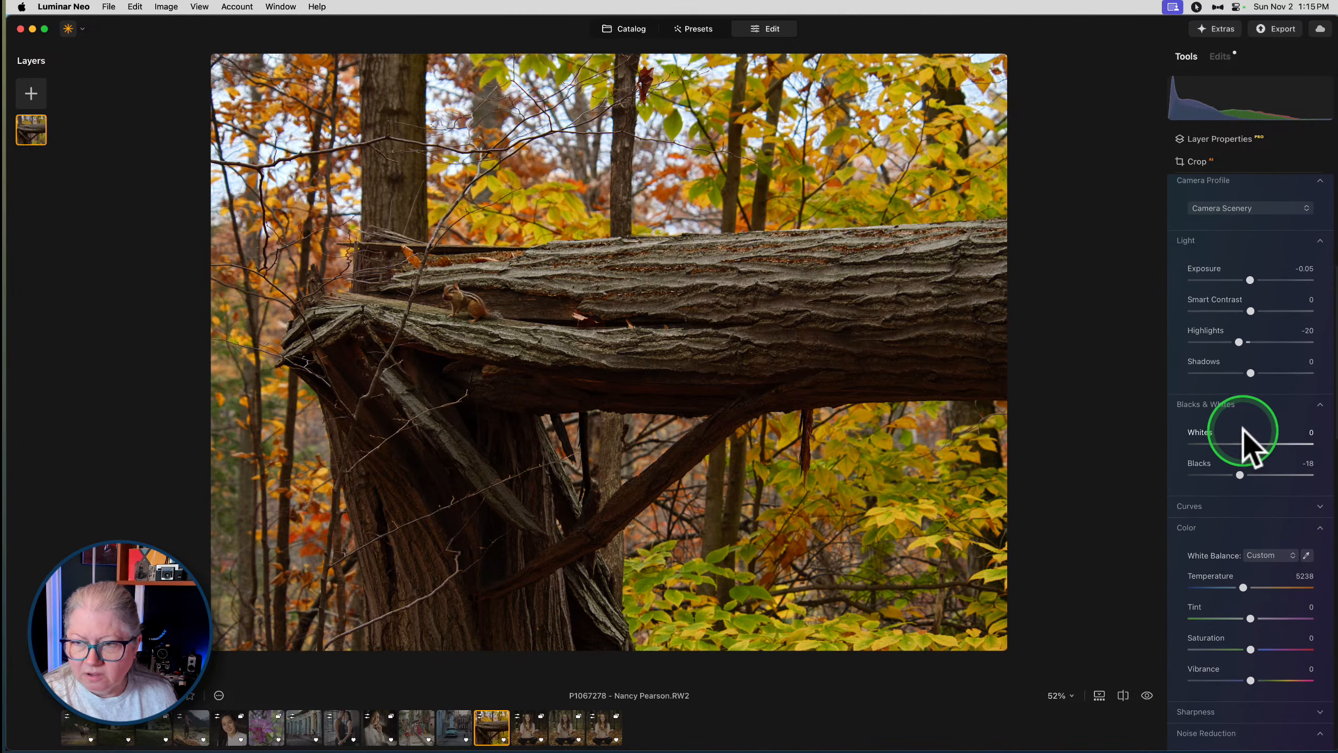
{"action": "scroll", "coordinate": [1243, 438], "scroll_direction": "down", "scroll_amount": 4}
{"action": "scroll", "coordinate": [1243, 430], "scroll_direction": "down", "scroll_amount": 2}
{"action": "left_click", "coordinate": [1200, 459]}
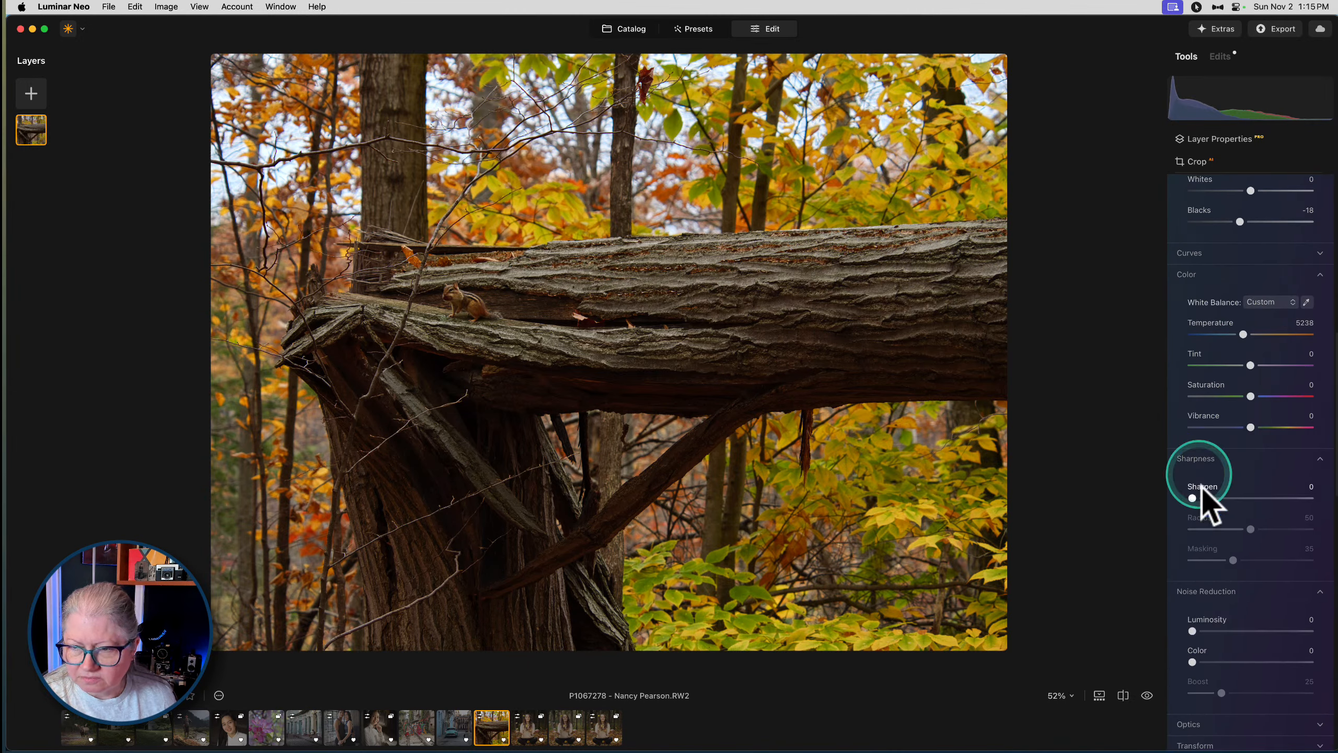
{"action": "left_click_drag", "start_coordinate": [1193, 497], "coordinate": [1206, 497]}
{"action": "scroll", "coordinate": [1204, 501], "scroll_direction": "up", "scroll_amount": 6}
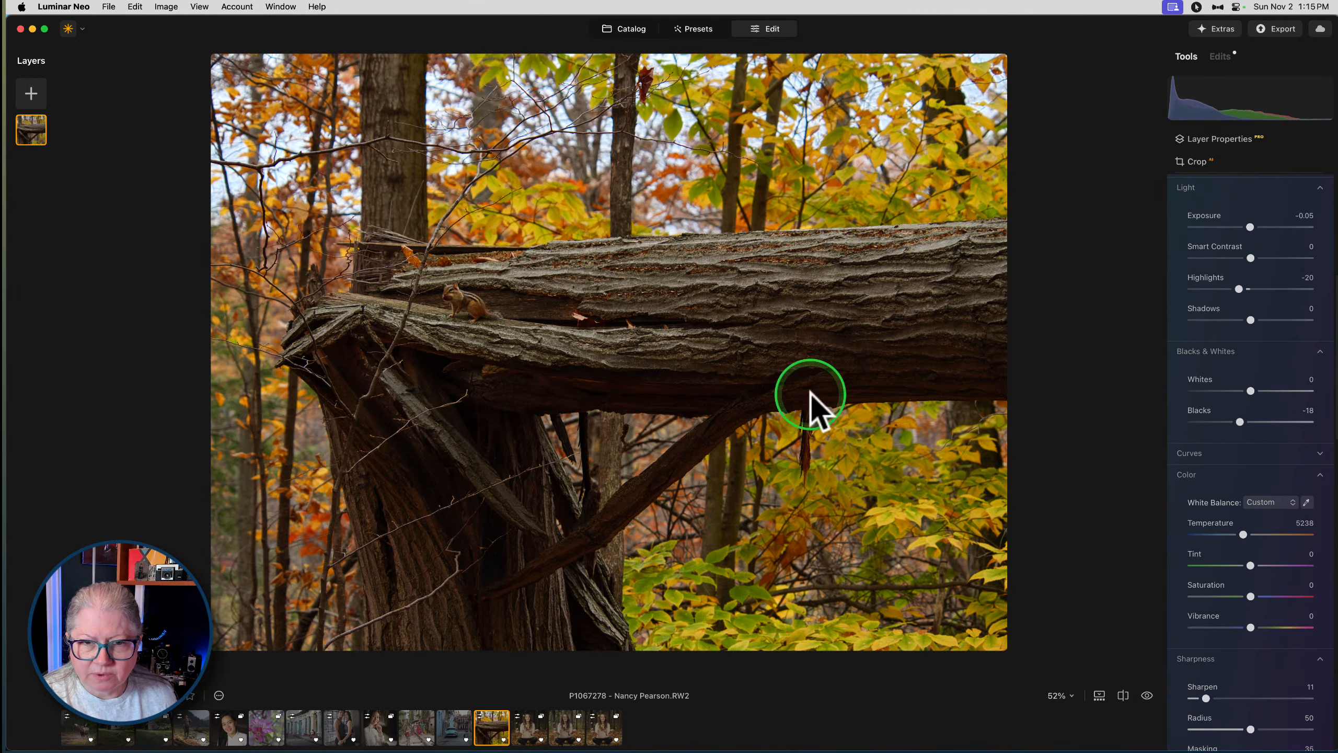
{"action": "left_click", "coordinate": [464, 318]}
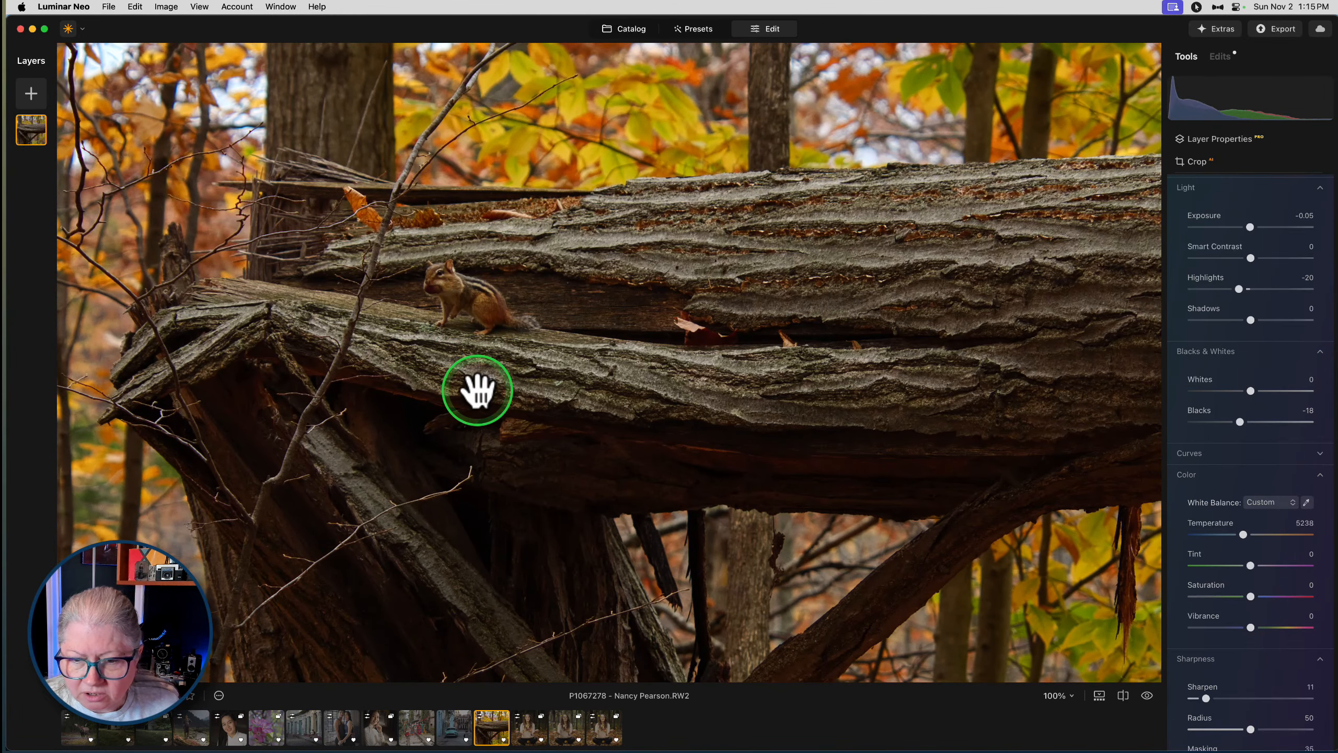
{"action": "left_click", "coordinate": [723, 403]}
Close Develop, check the photo's camera information in the catalog, and return to editing it
{"action": "scroll", "coordinate": [1252, 348], "scroll_direction": "up", "scroll_amount": 5}
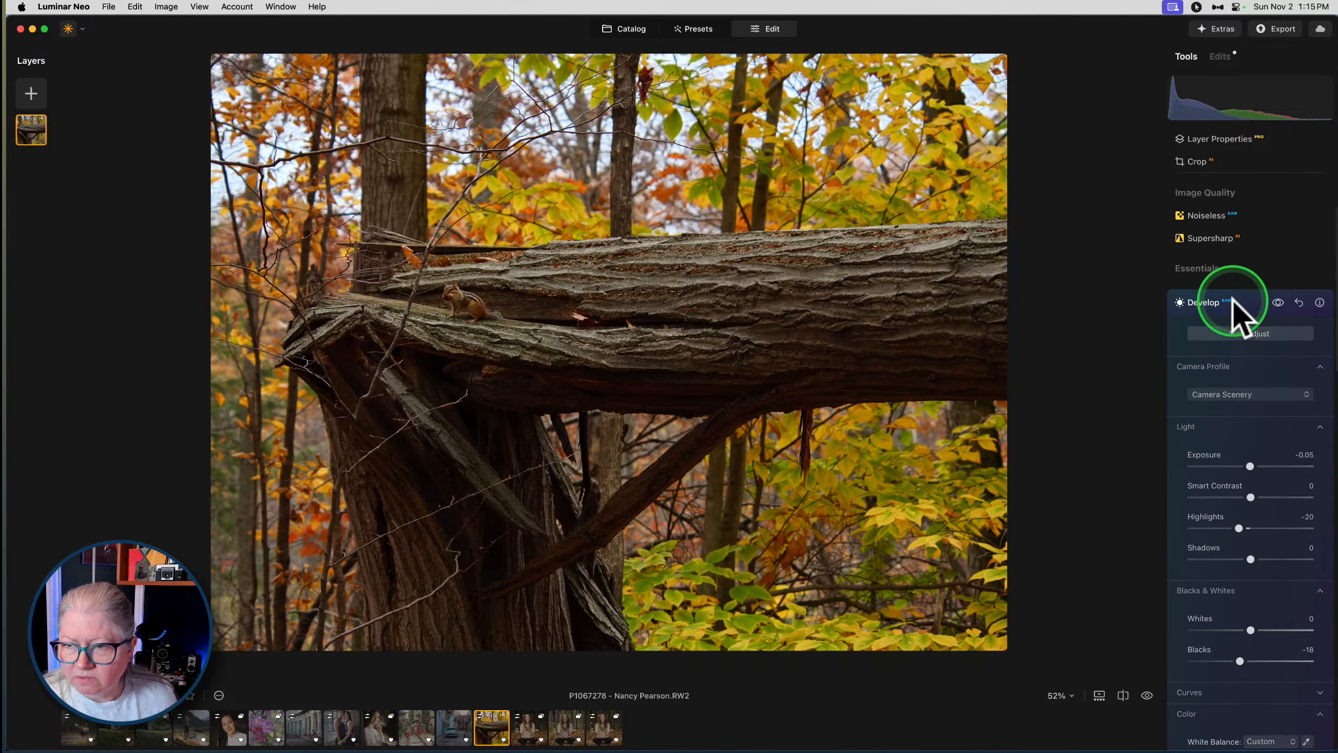
{"action": "left_click", "coordinate": [1231, 299]}
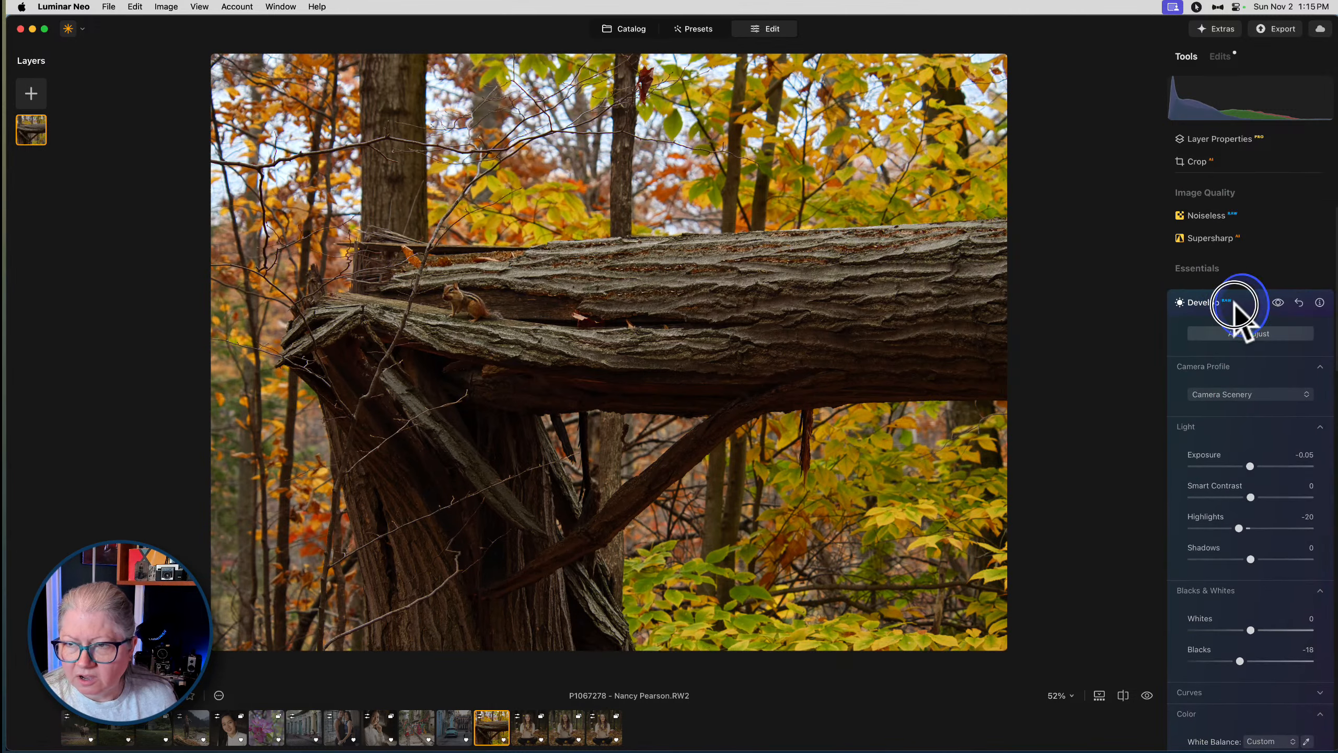
{"action": "left_click", "coordinate": [621, 27]}
{"action": "left_click", "coordinate": [1263, 138]}
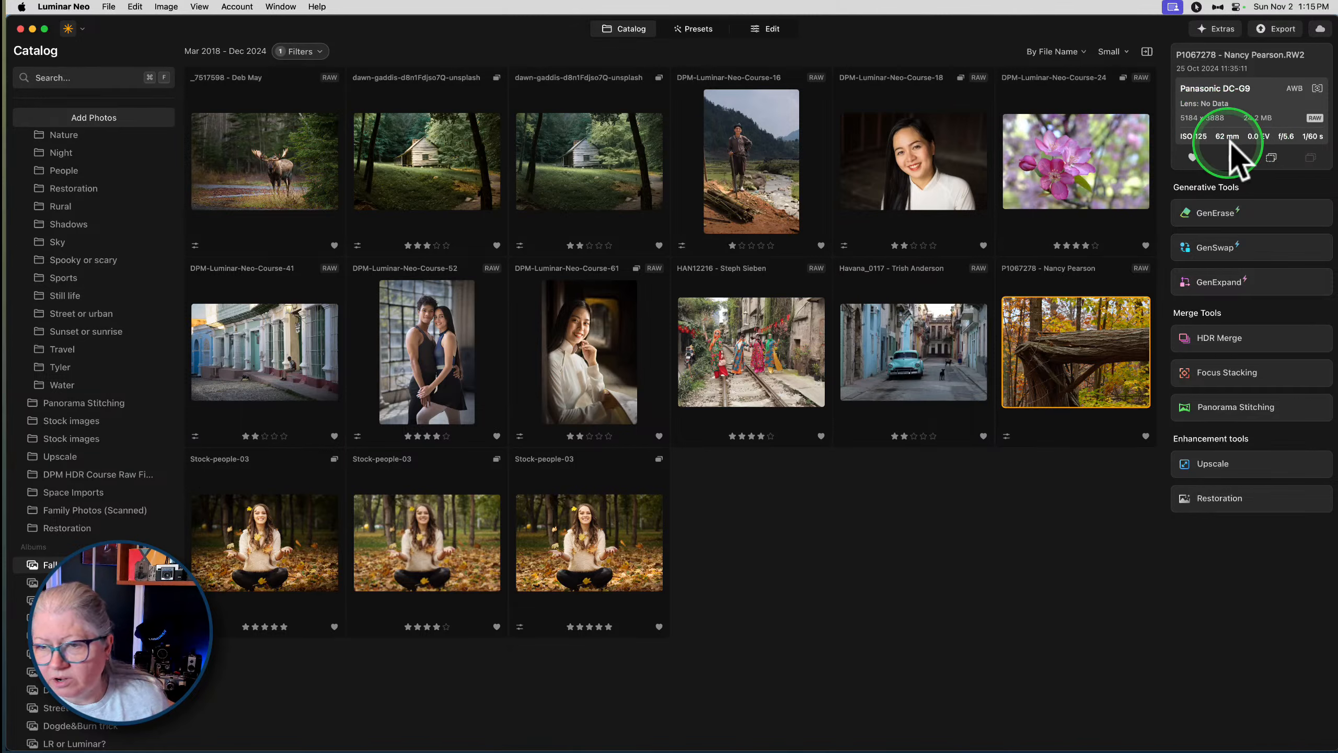
{"action": "key", "text": "d"}
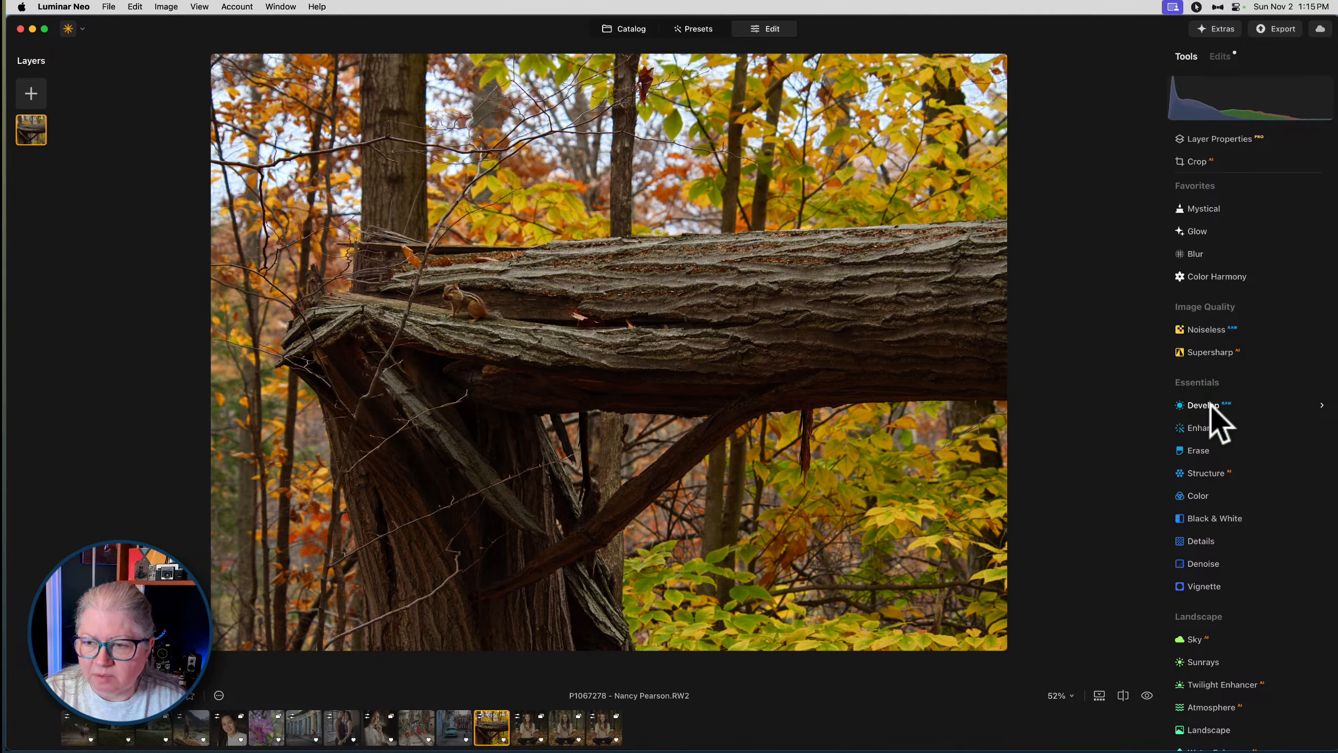
Apply Structure to the fallen-tree photo with Amount 35 and Boost 14
{"action": "left_click", "coordinate": [1203, 472]}
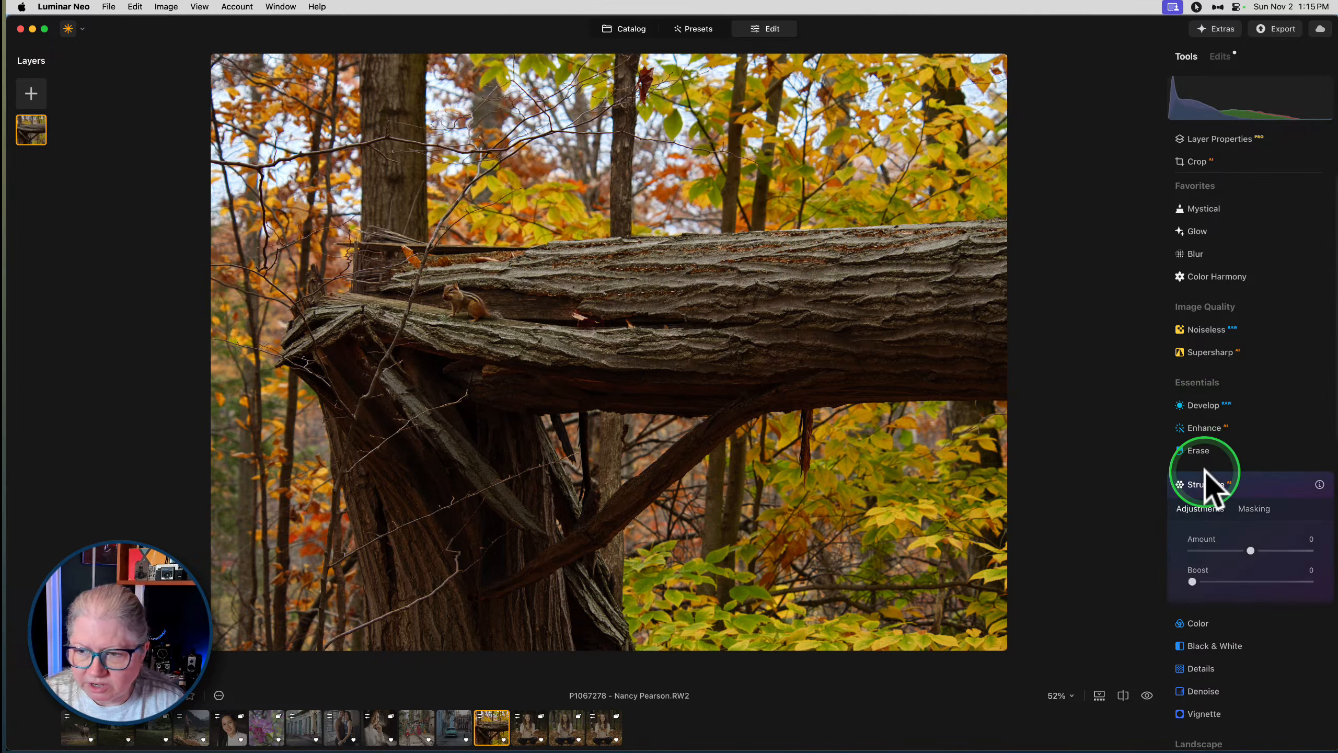
{"action": "left_click_drag", "start_coordinate": [1250, 423], "coordinate": [1273, 423]}
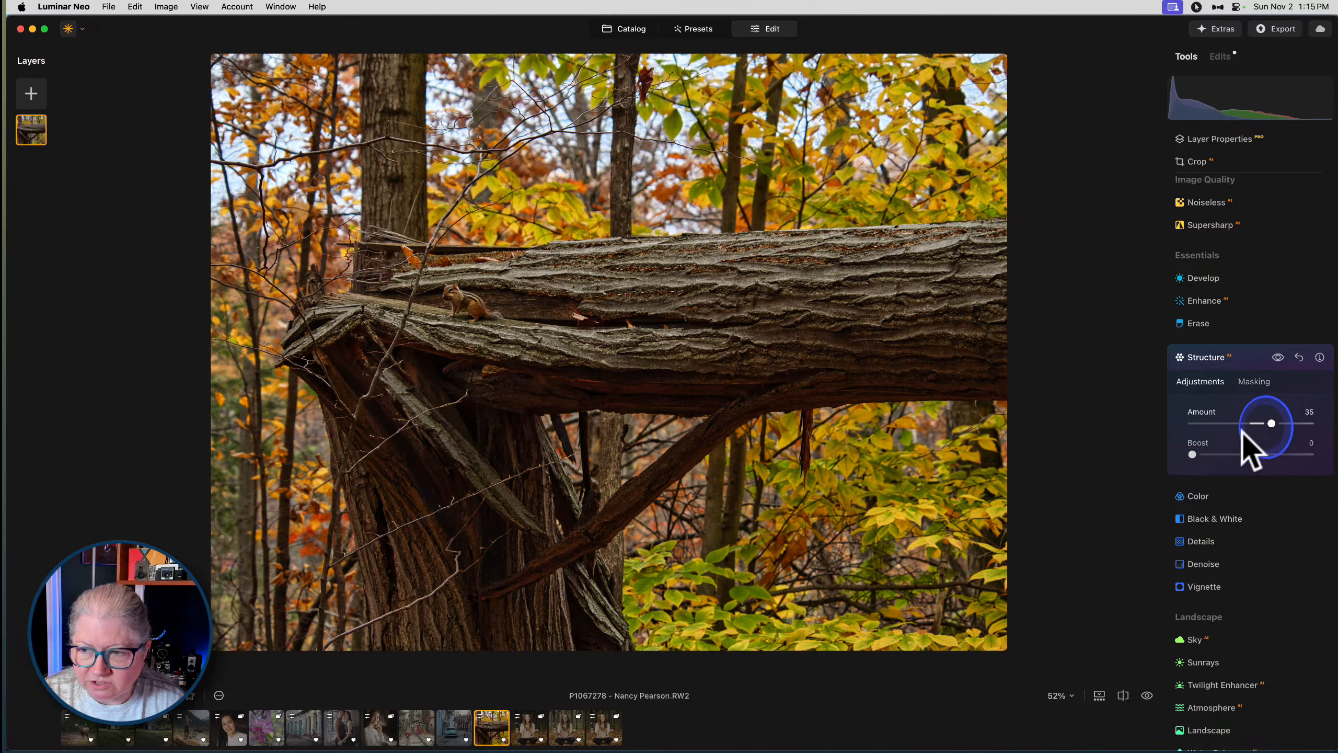
{"action": "left_click_drag", "start_coordinate": [1193, 454], "coordinate": [1209, 454]}
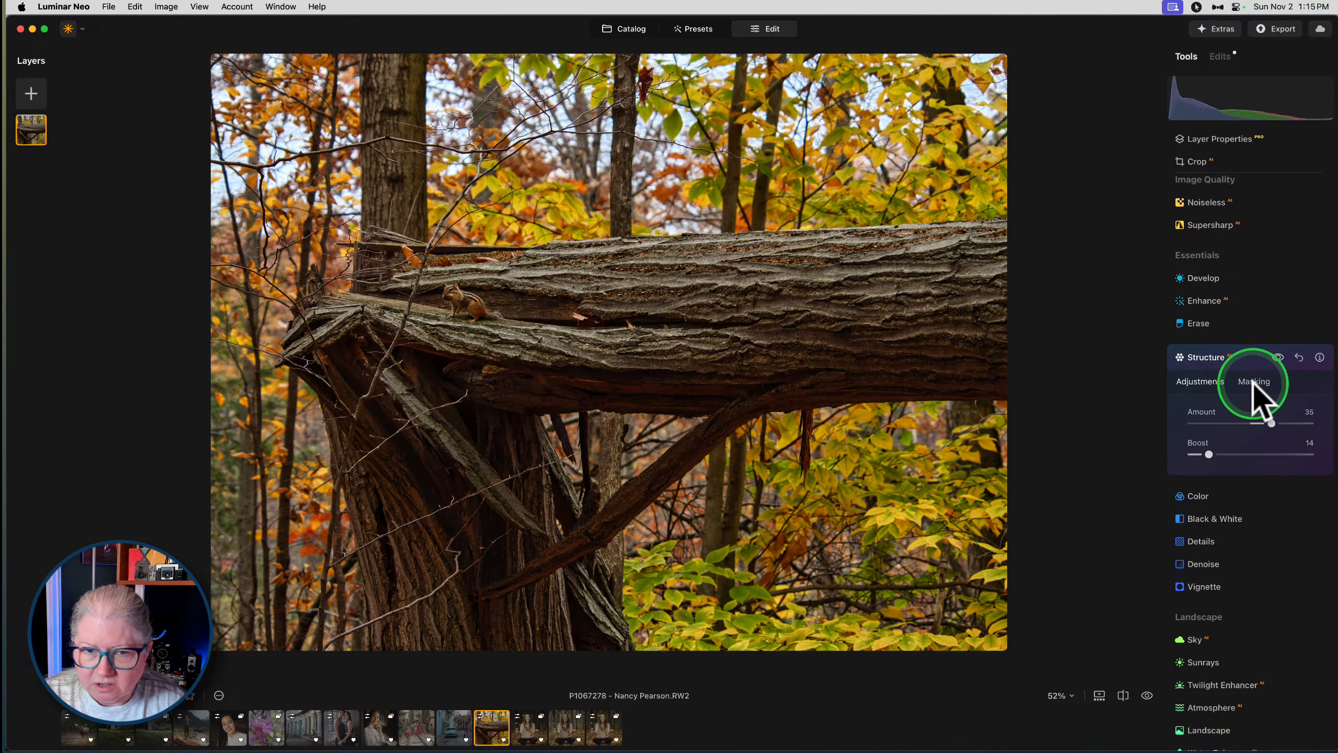
Mask Structure with a wide radial gradient around the chipmunk, and reposition it along the broken end of the log
{"action": "left_click", "coordinate": [1254, 386]}
{"action": "left_click", "coordinate": [1224, 448]}
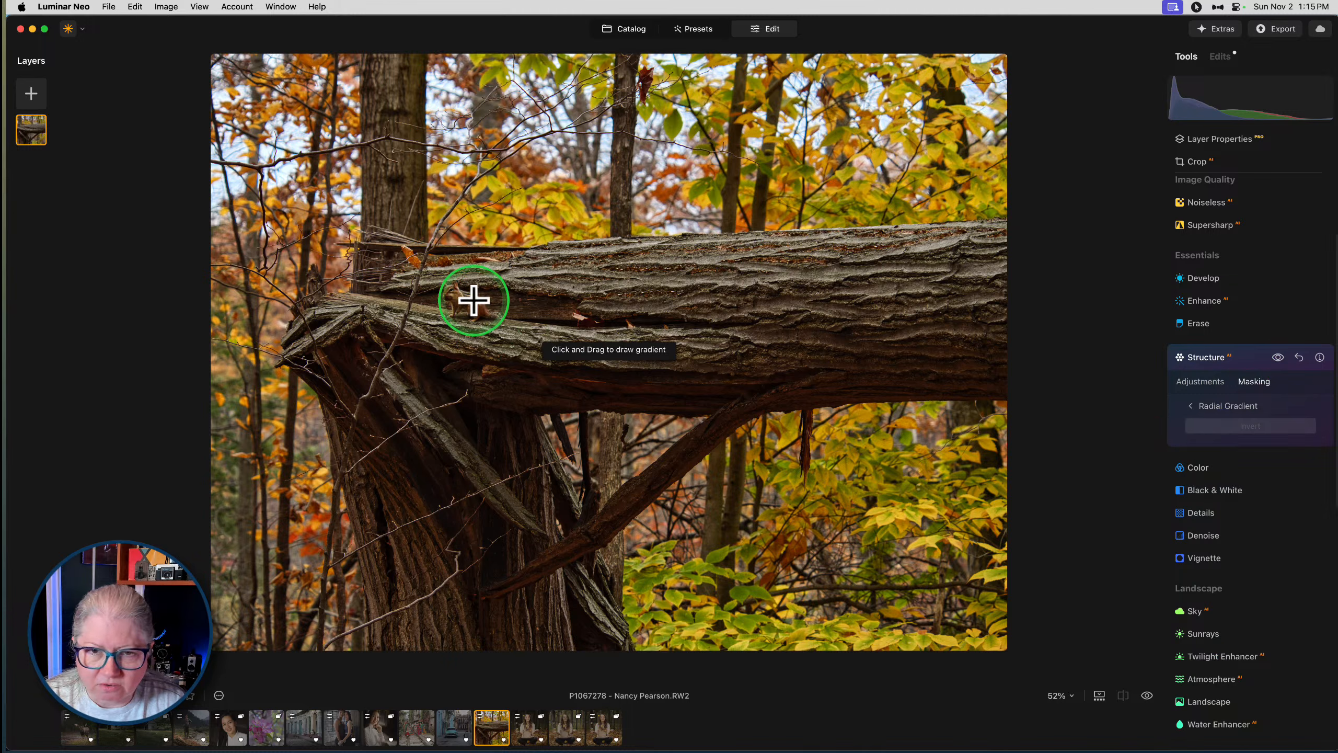
{"action": "left_click_drag", "start_coordinate": [474, 299], "coordinate": [733, 295]}
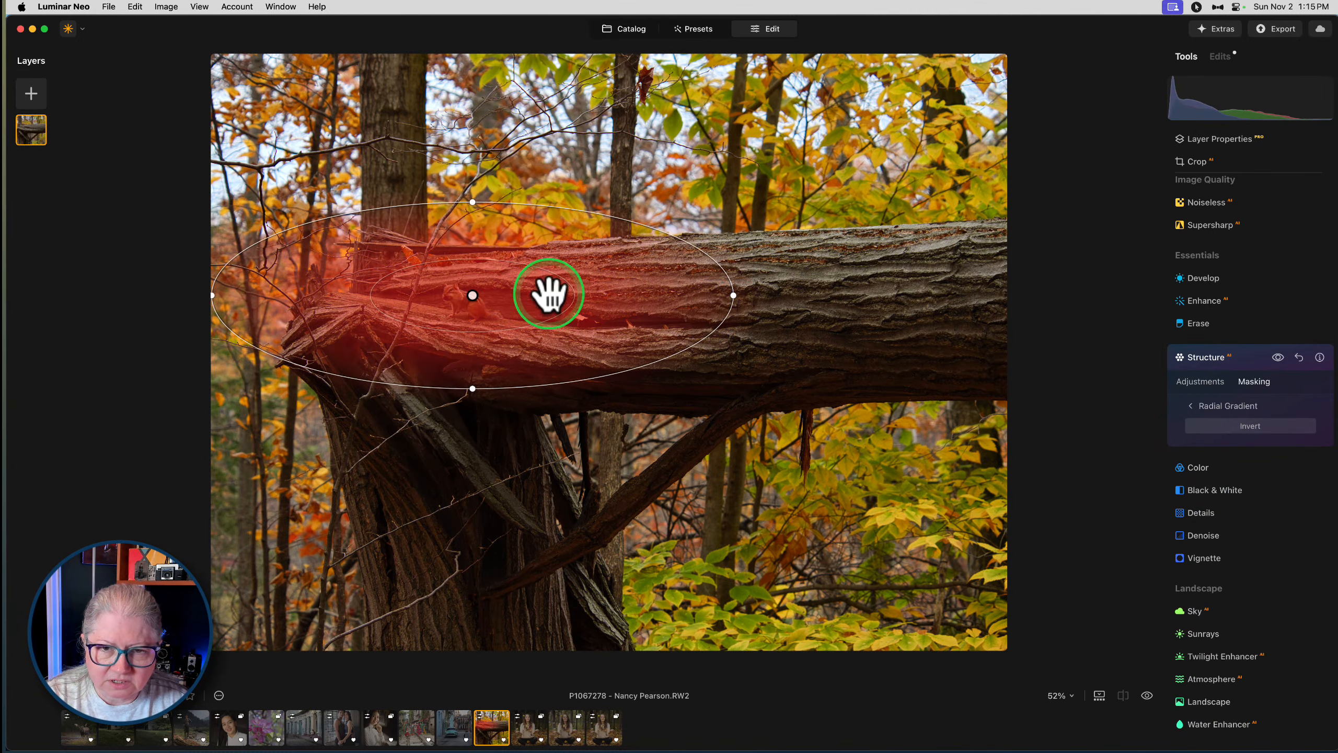
{"action": "mouse_move", "coordinate": [534, 304]}
{"action": "left_mouse_down"}
{"action": "mouse_move", "coordinate": [501, 294]}
{"action": "mouse_move", "coordinate": [555, 316]}
{"action": "left_mouse_up"}
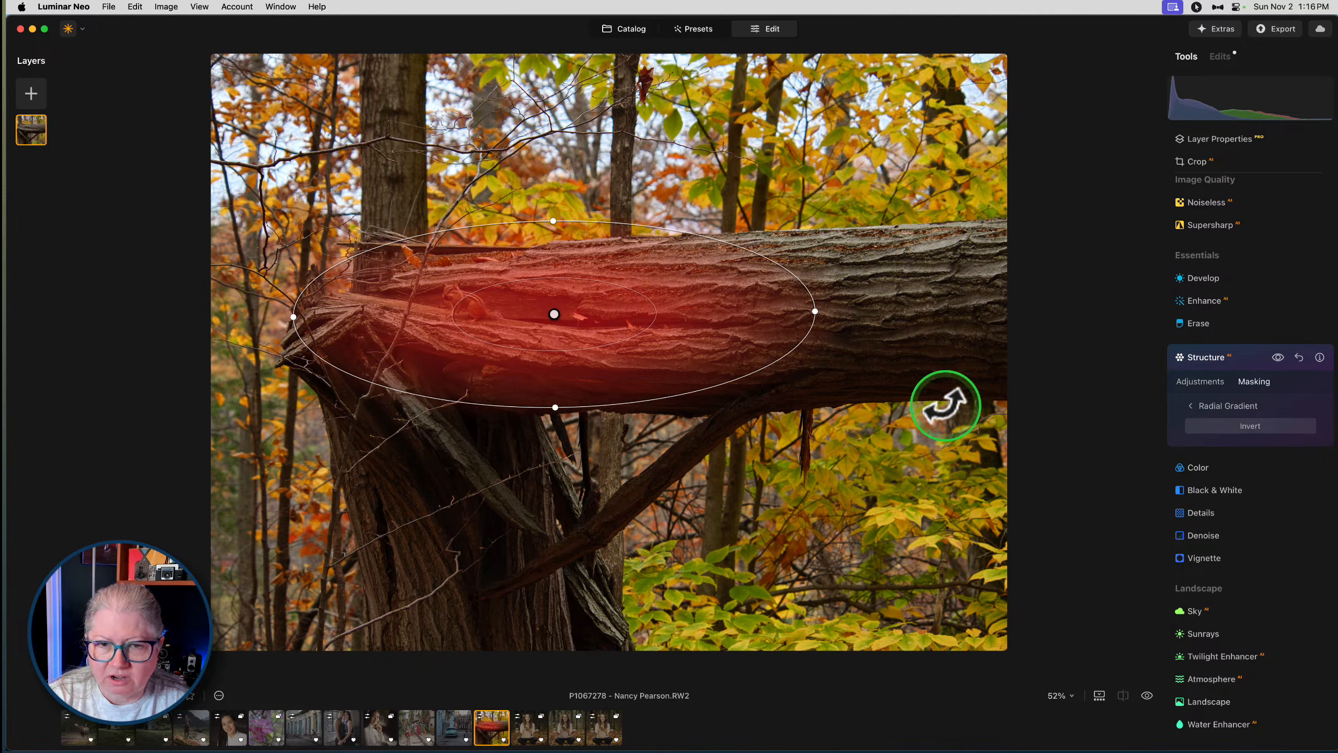
{"action": "left_click", "coordinate": [1194, 405]}
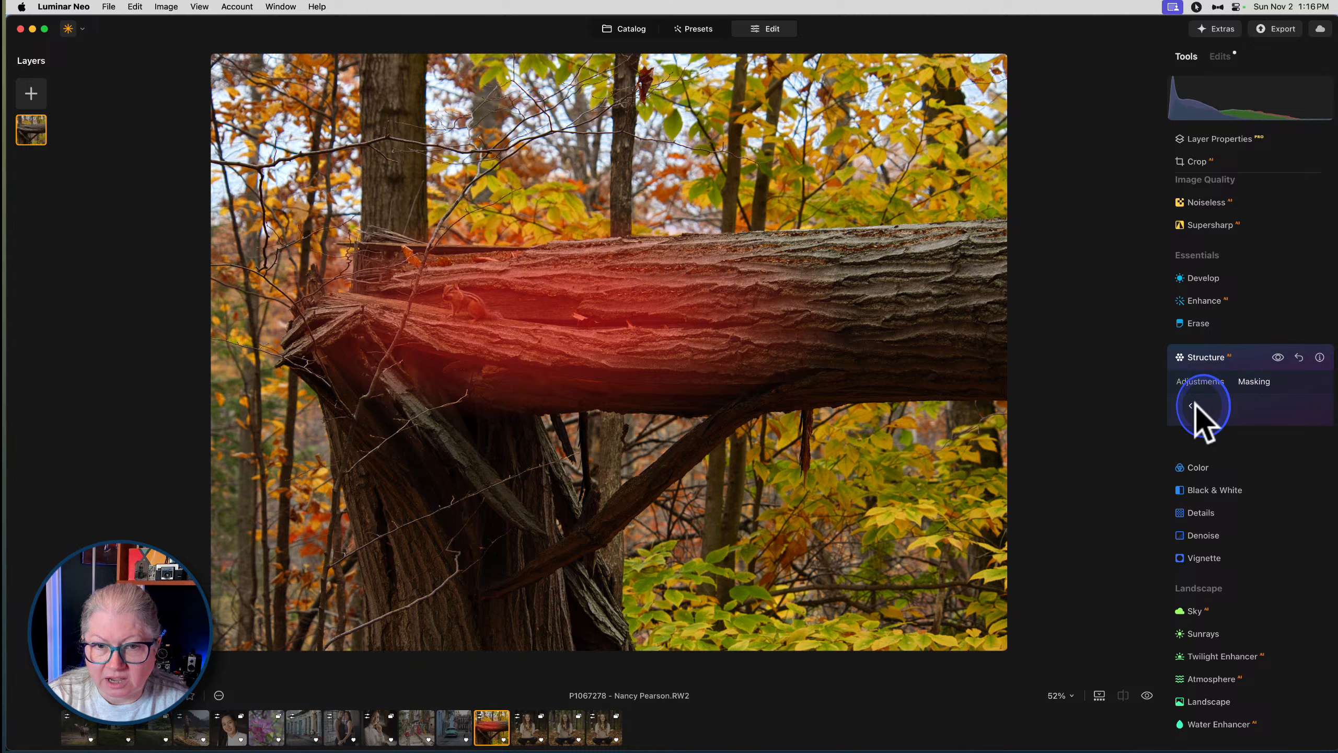
Compare the fallen-tree photo with and without the masked Structure effect, and close Structure
{"action": "left_click", "coordinate": [1278, 358]}
{"action": "left_click", "coordinate": [1280, 359]}
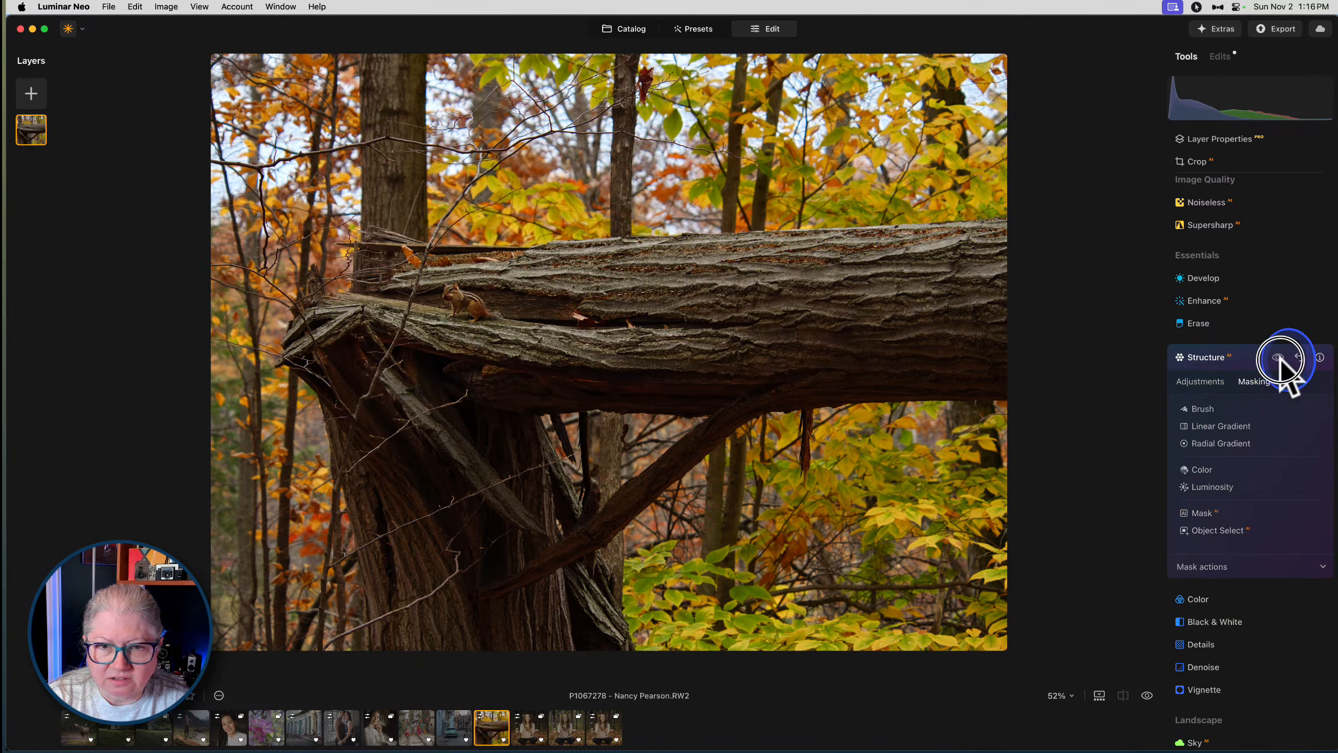
{"action": "left_click", "coordinate": [1280, 358]}
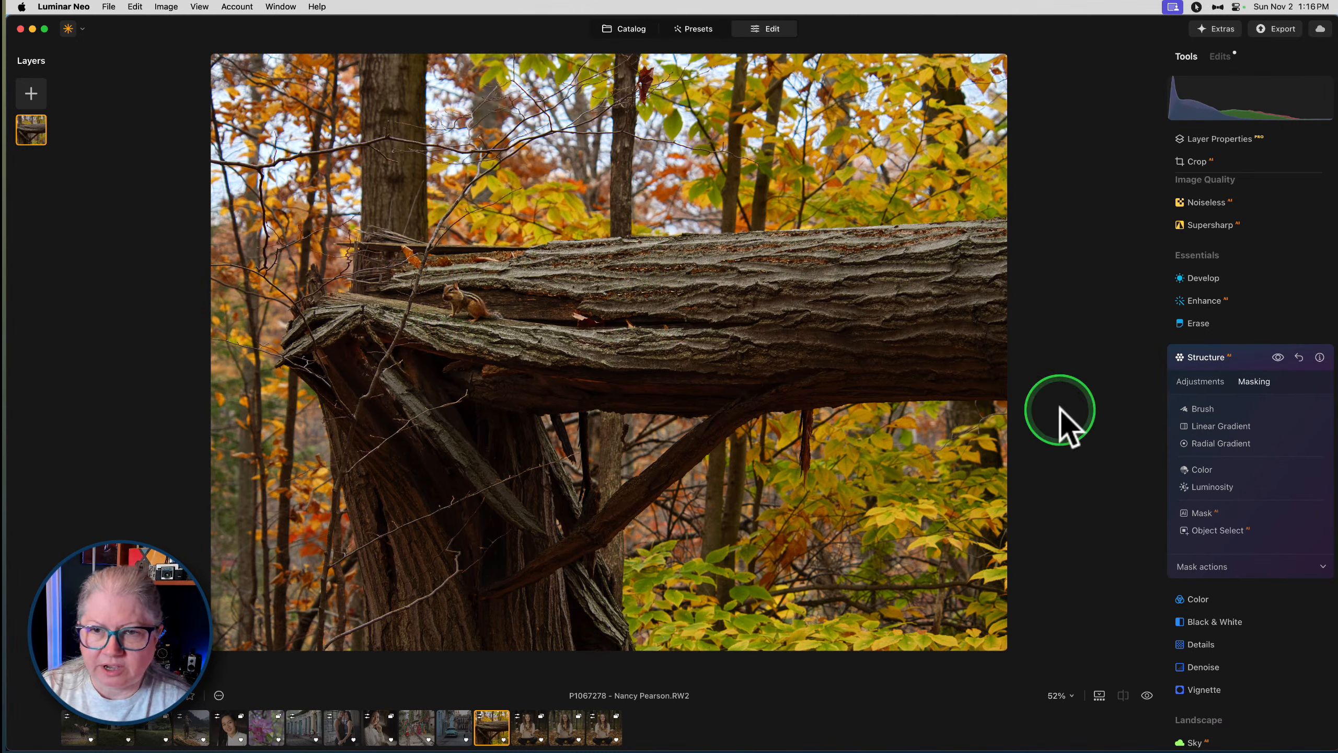
{"action": "left_click", "coordinate": [1240, 363]}
{"action": "scroll", "coordinate": [1223, 453], "scroll_direction": "up", "scroll_amount": 2}
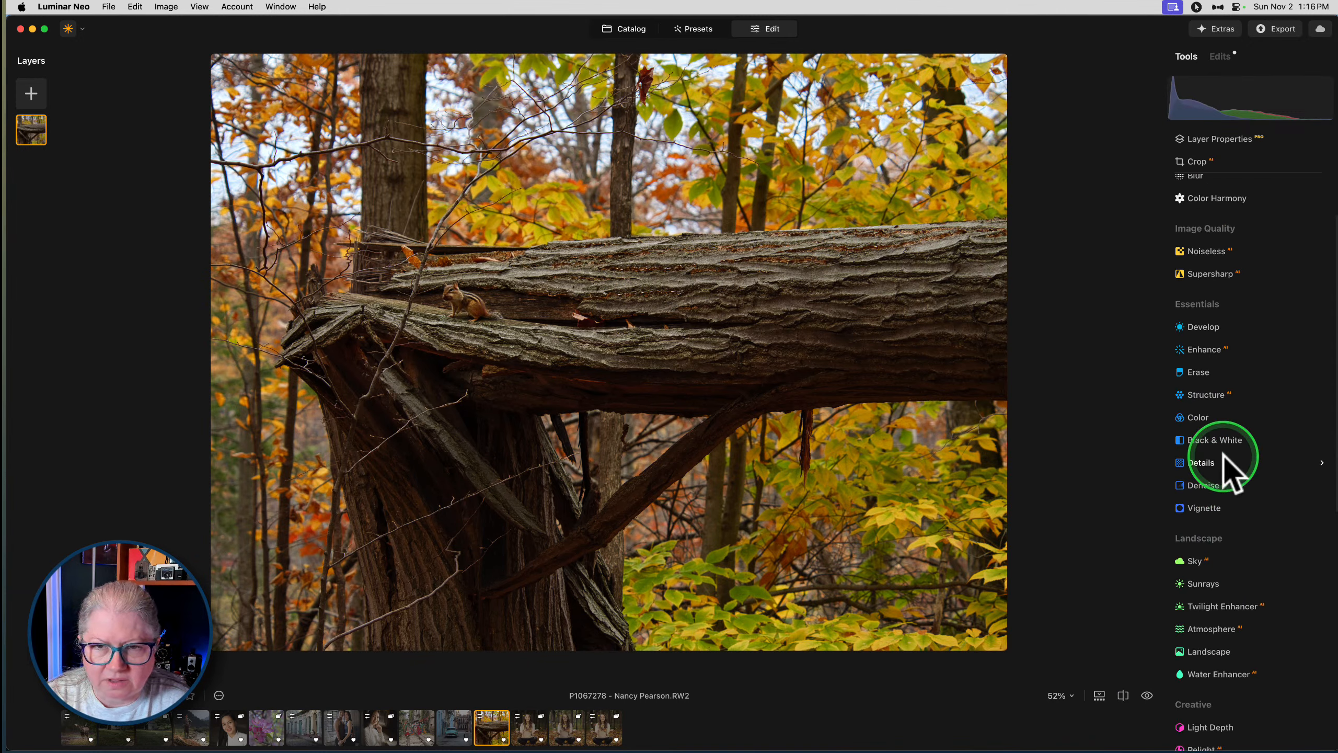
Add a new Develop adjustment with Highlights -23 and Exposure -0.31
{"action": "left_click", "coordinate": [1203, 327]}
{"action": "left_click_drag", "start_coordinate": [1252, 376], "coordinate": [1239, 377]}
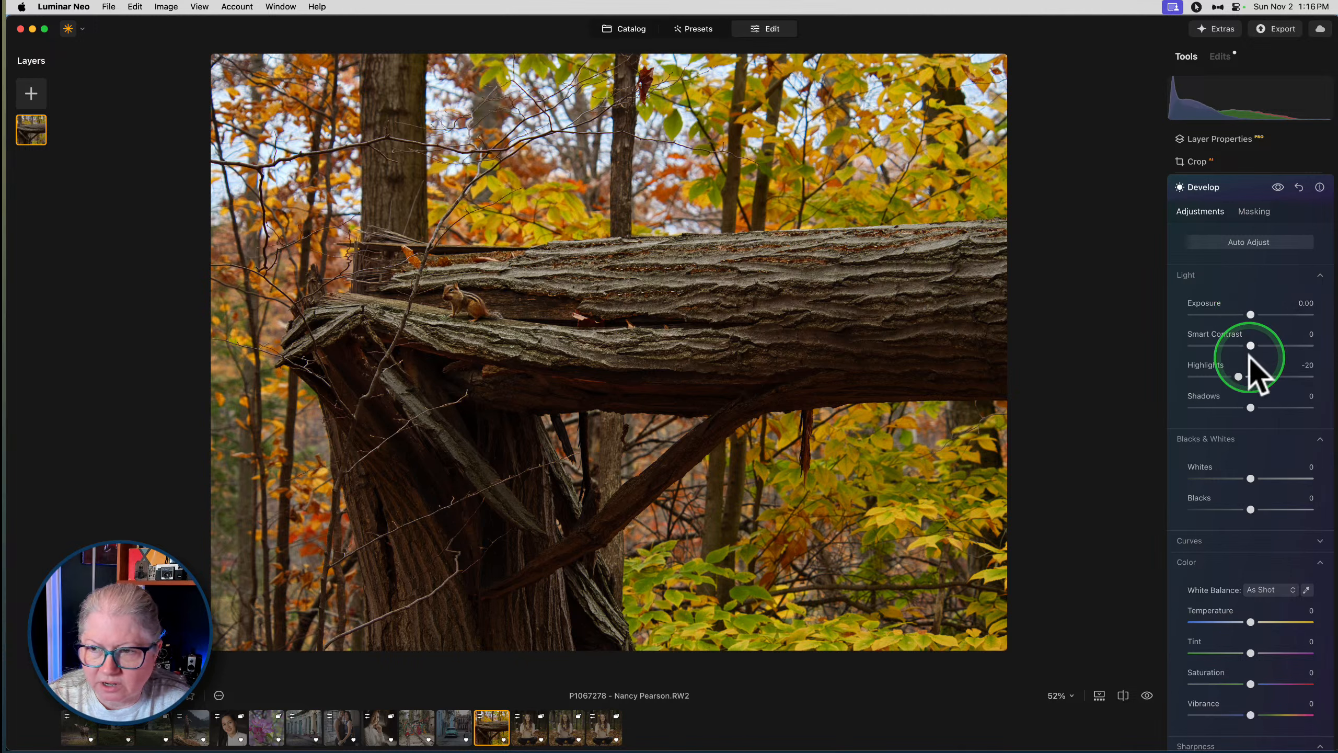
{"action": "mouse_move", "coordinate": [1246, 376]}
{"action": "left_mouse_down"}
{"action": "mouse_move", "coordinate": [1263, 377]}
{"action": "mouse_move", "coordinate": [1200, 376]}
{"action": "mouse_move", "coordinate": [1236, 376]}
{"action": "left_mouse_up"}
{"action": "left_click_drag", "start_coordinate": [1250, 315], "coordinate": [1245, 315]}
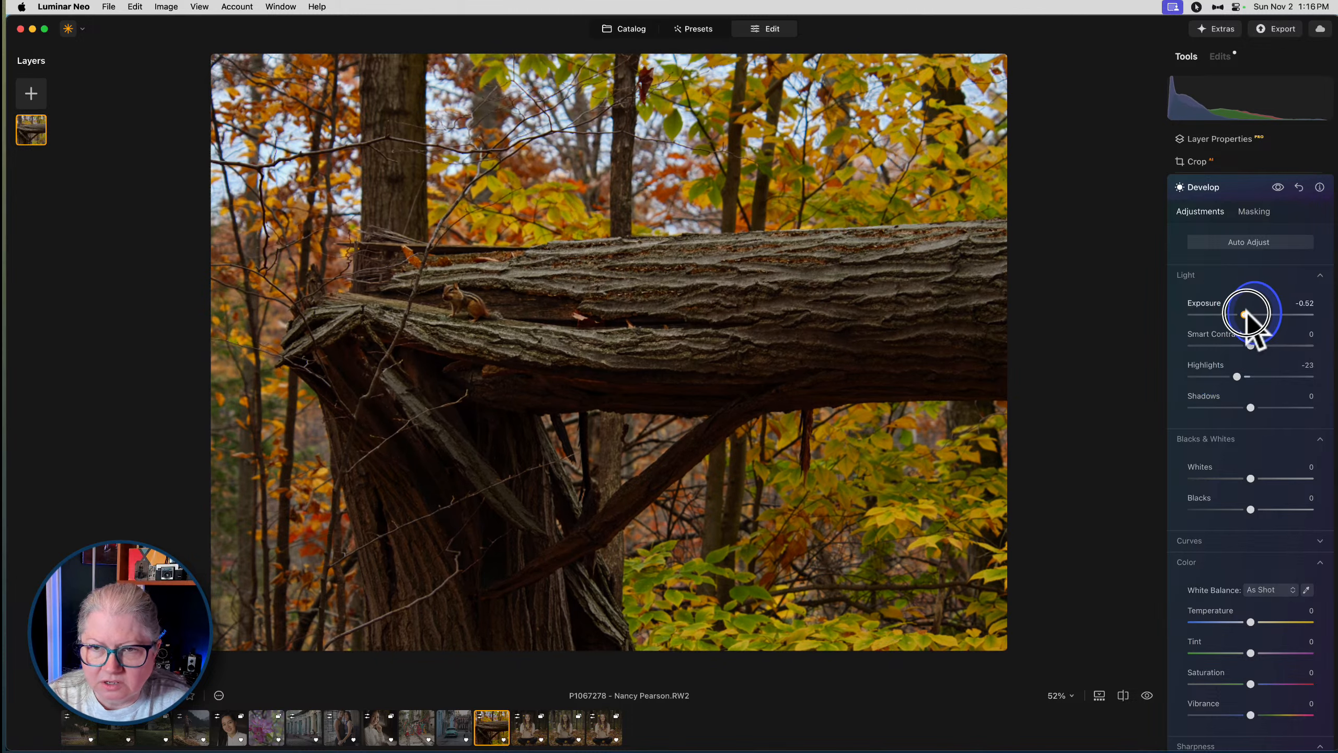
Try to subtract the background tree trunk and foliage from the Develop mask using Object Select
{"action": "scroll", "coordinate": [1248, 313], "scroll_direction": "up", "scroll_amount": 5}
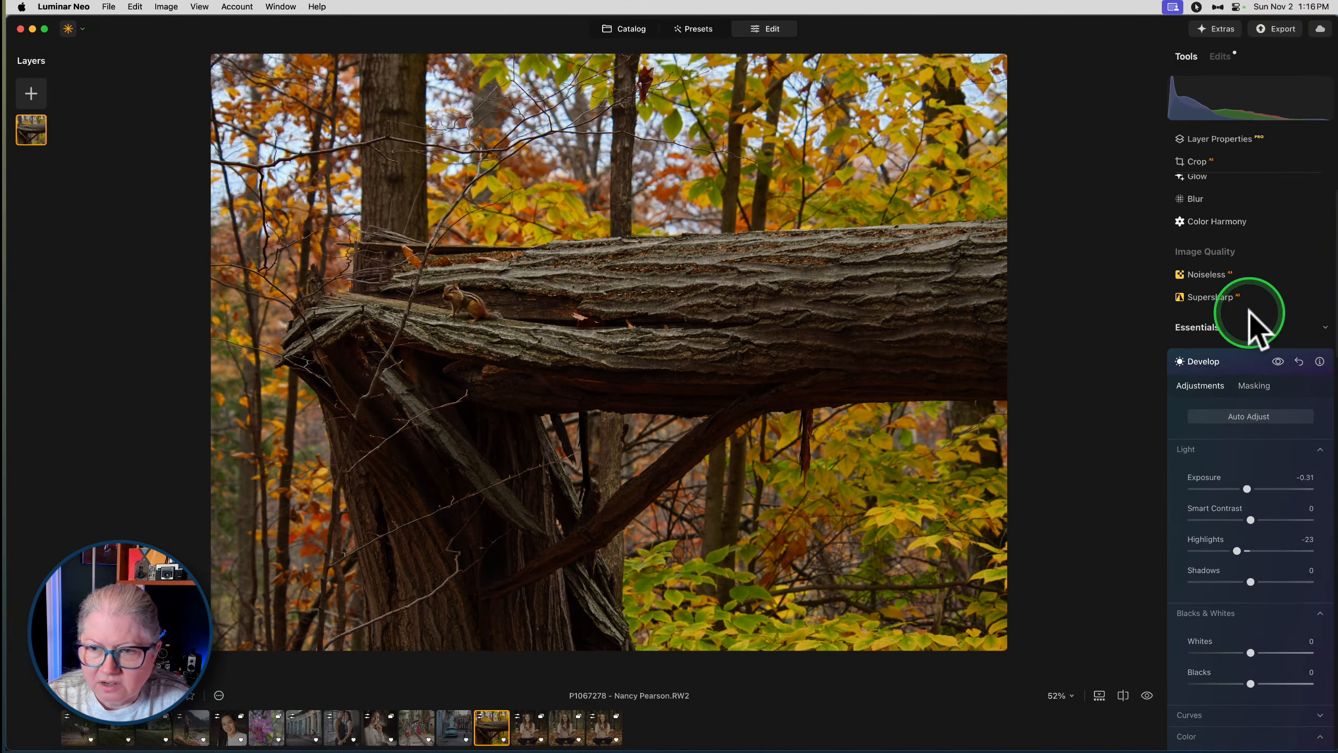
{"action": "left_click", "coordinate": [1254, 390]}
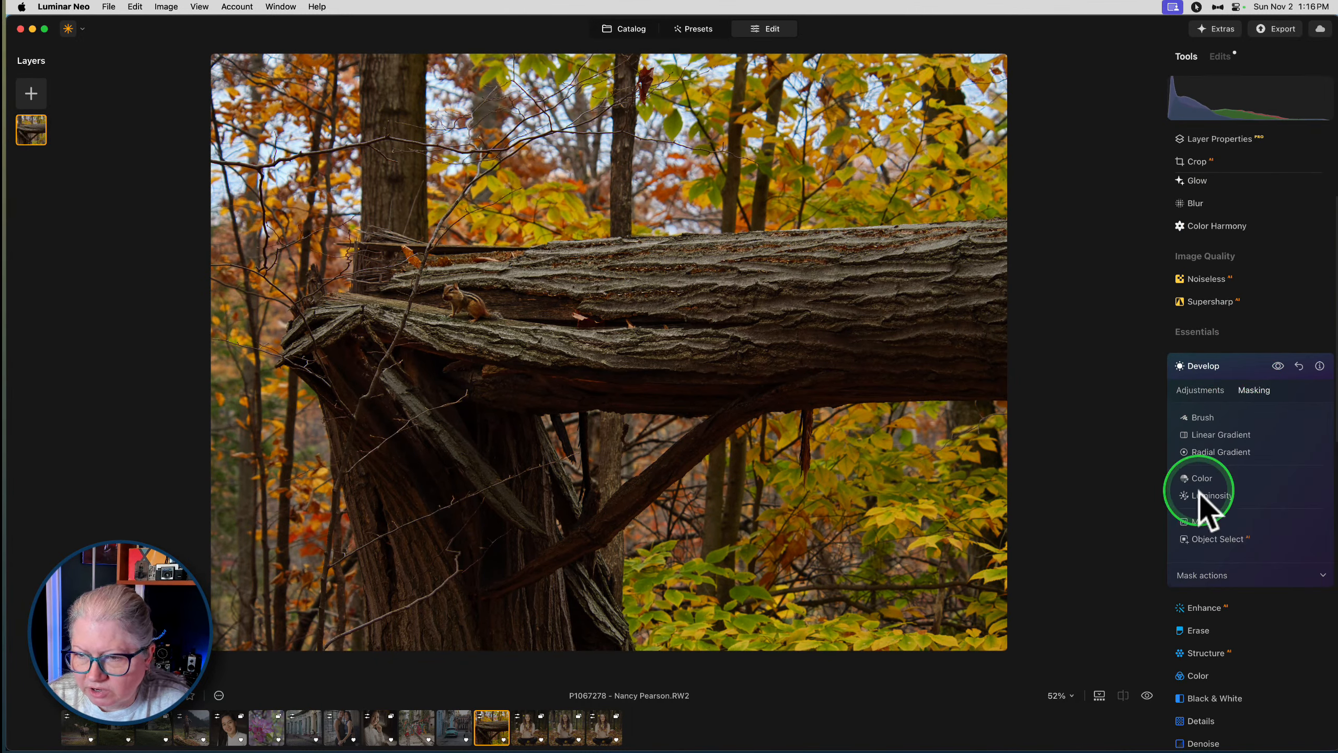
{"action": "left_click", "coordinate": [1205, 536]}
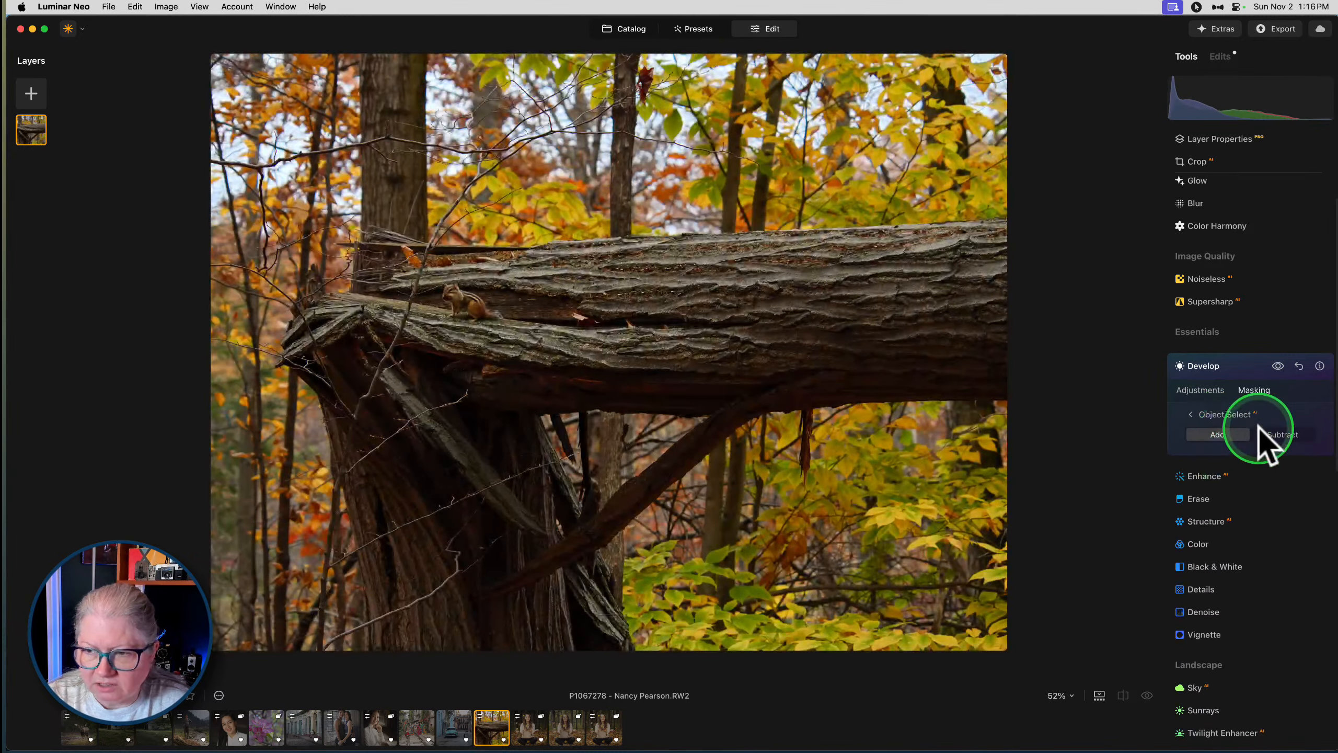
{"action": "left_click", "coordinate": [1265, 434]}
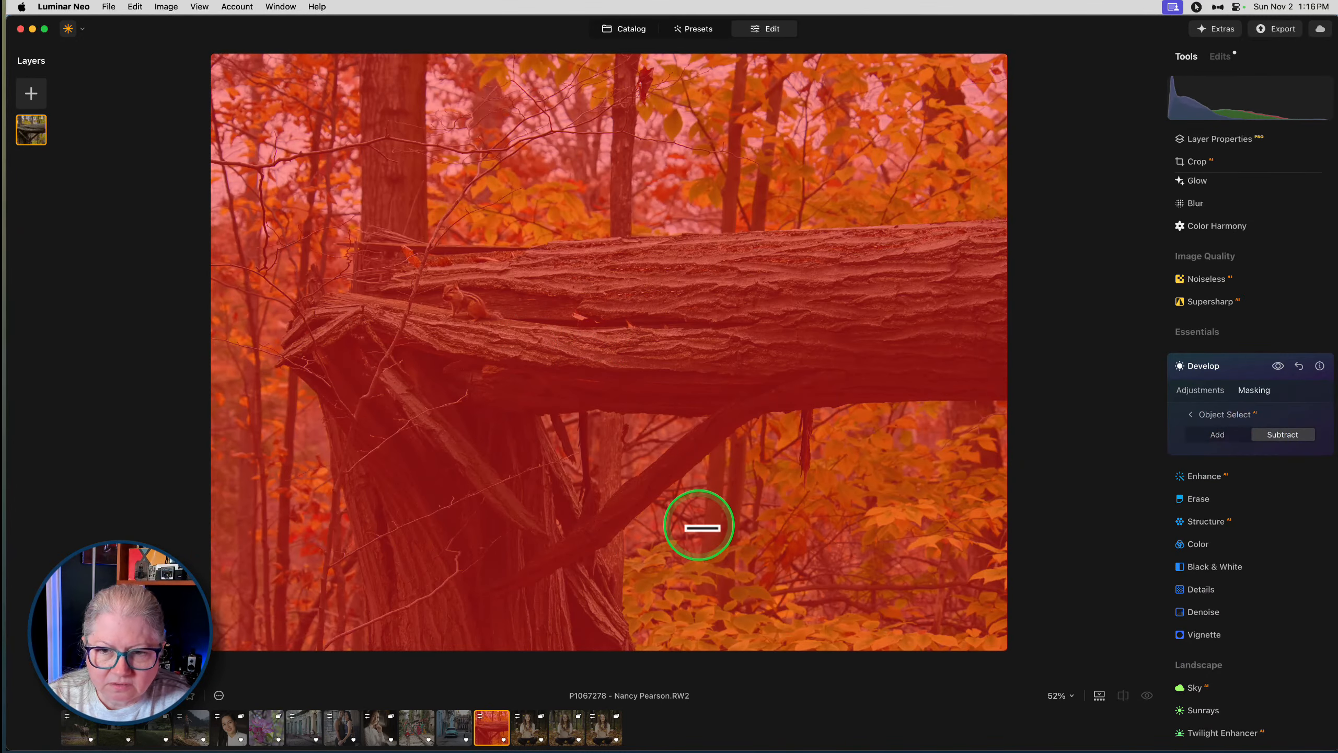
{"action": "left_click", "coordinate": [632, 203]}
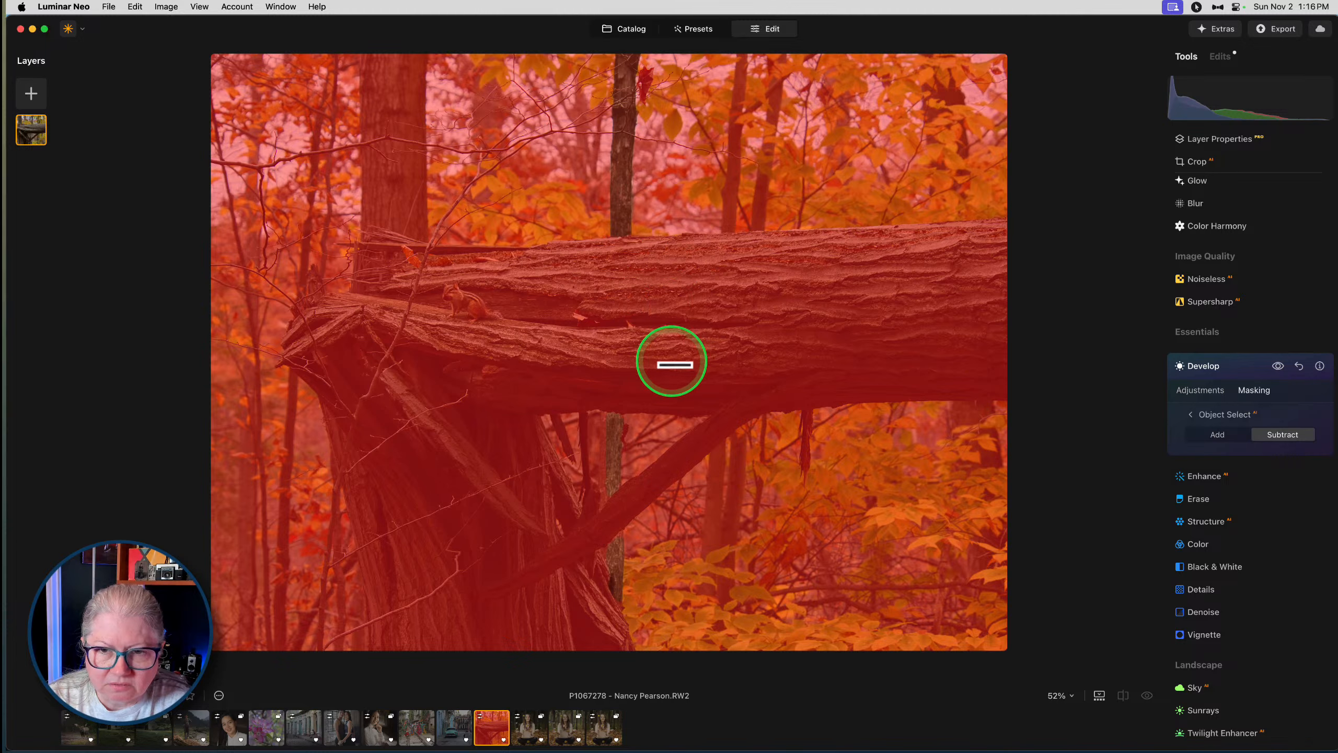
{"action": "left_click", "coordinate": [704, 522]}
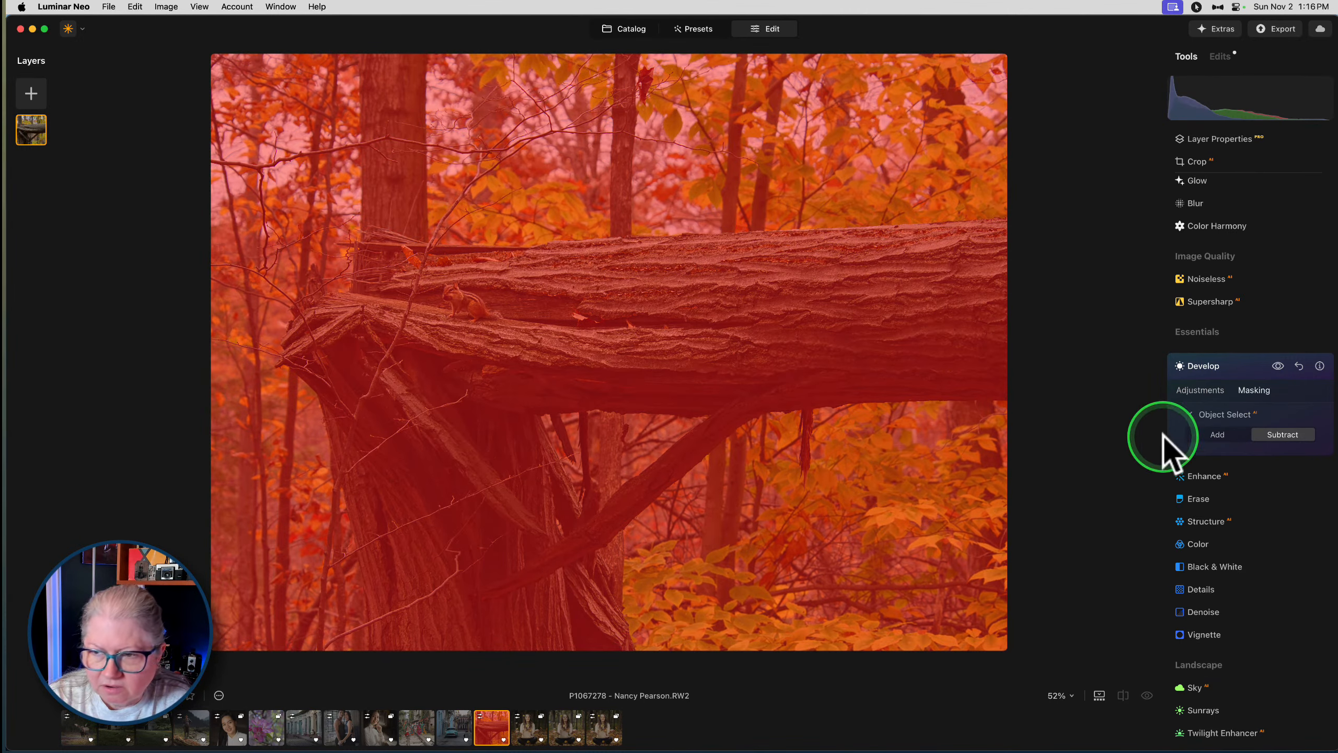
{"action": "left_click", "coordinate": [1205, 415]}
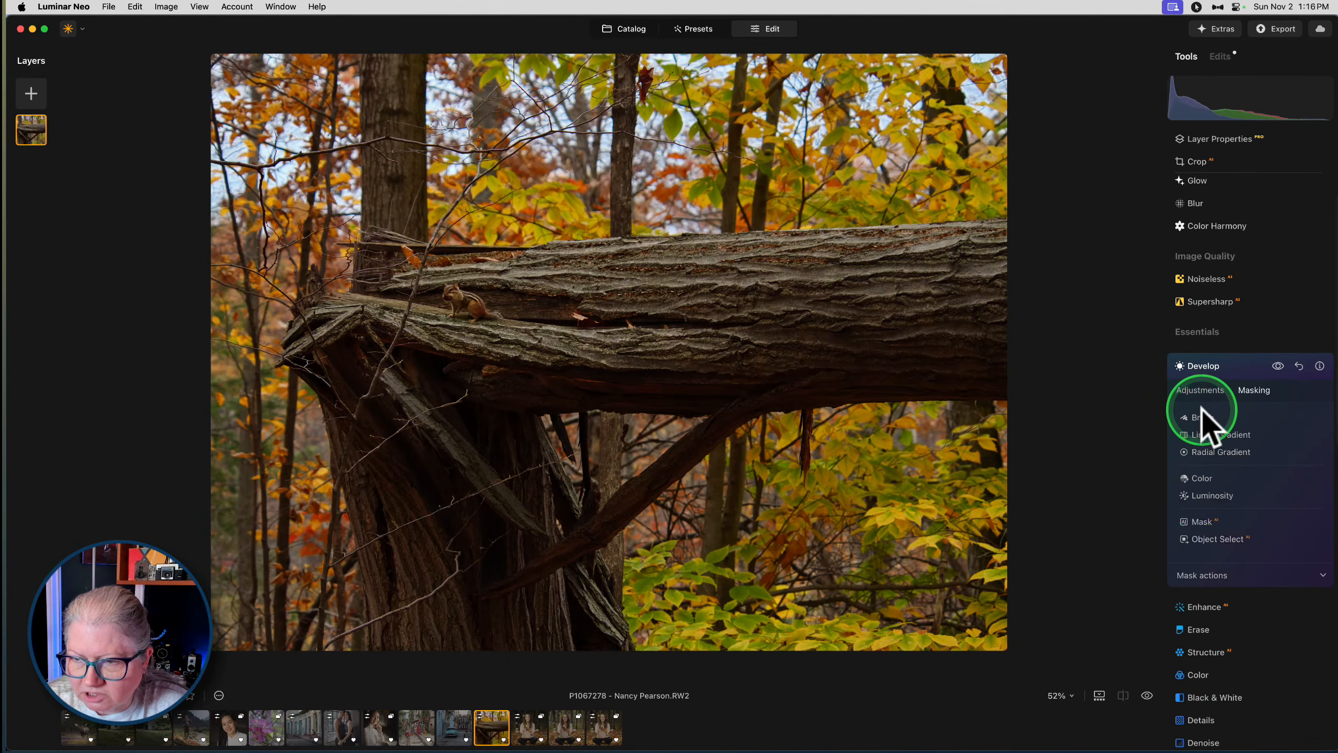
Mask the Develop adjustment to the fallen log using the AI Architecture mask
{"action": "left_click", "coordinate": [1199, 519]}
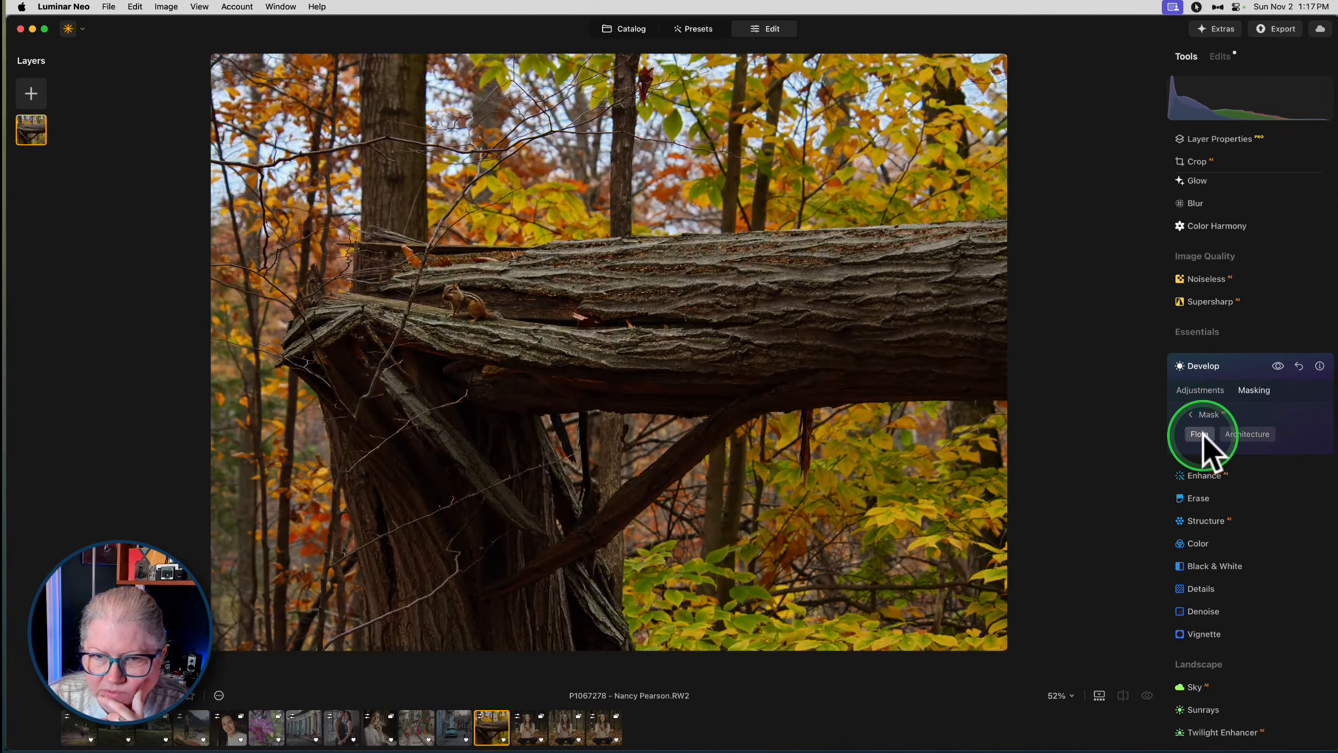
{"action": "left_click", "coordinate": [1246, 433]}
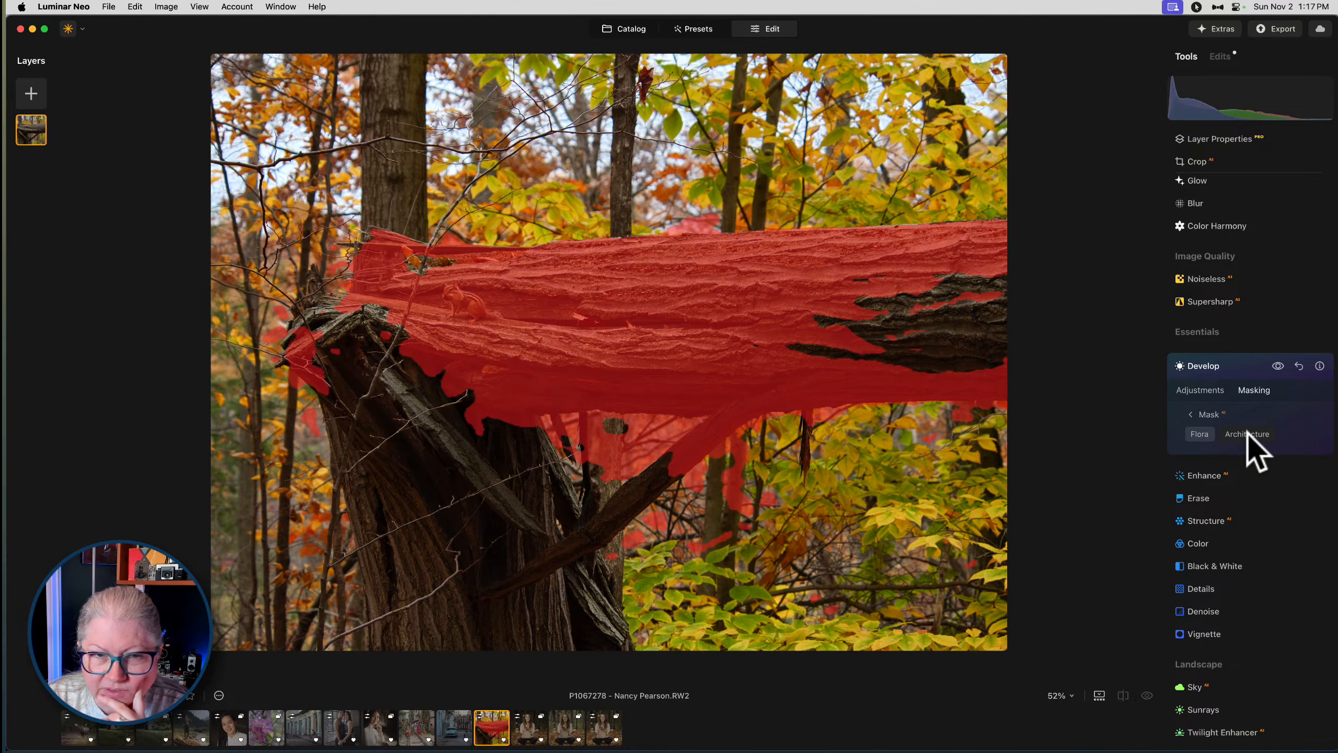
{"action": "left_click", "coordinate": [1200, 433]}
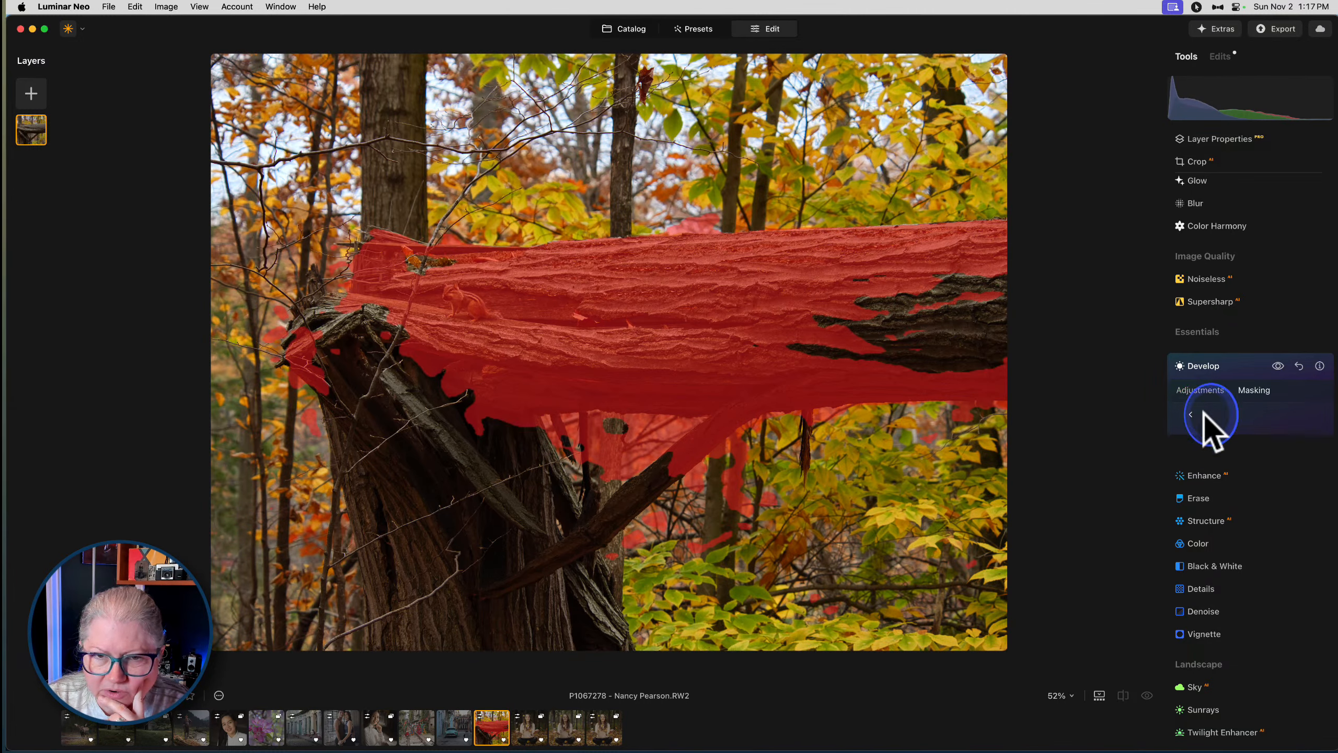
{"action": "left_click", "coordinate": [1204, 415]}
Paint the missing bark areas along the log into the Develop mask with the brush at Strength 61
{"action": "left_click", "coordinate": [1201, 417]}
{"action": "left_click", "coordinate": [1278, 435]}
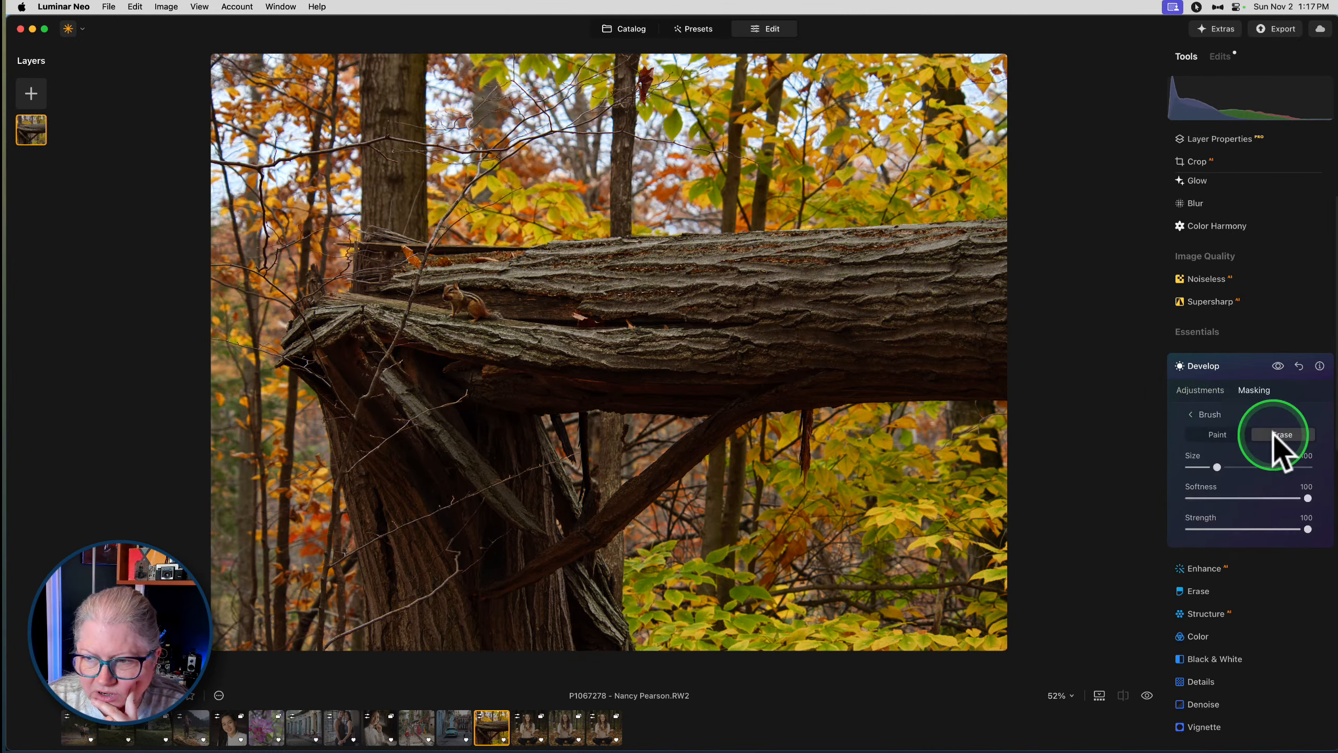
{"action": "left_click", "coordinate": [1225, 435]}
{"action": "left_click_drag", "start_coordinate": [1308, 528], "coordinate": [1258, 532]}
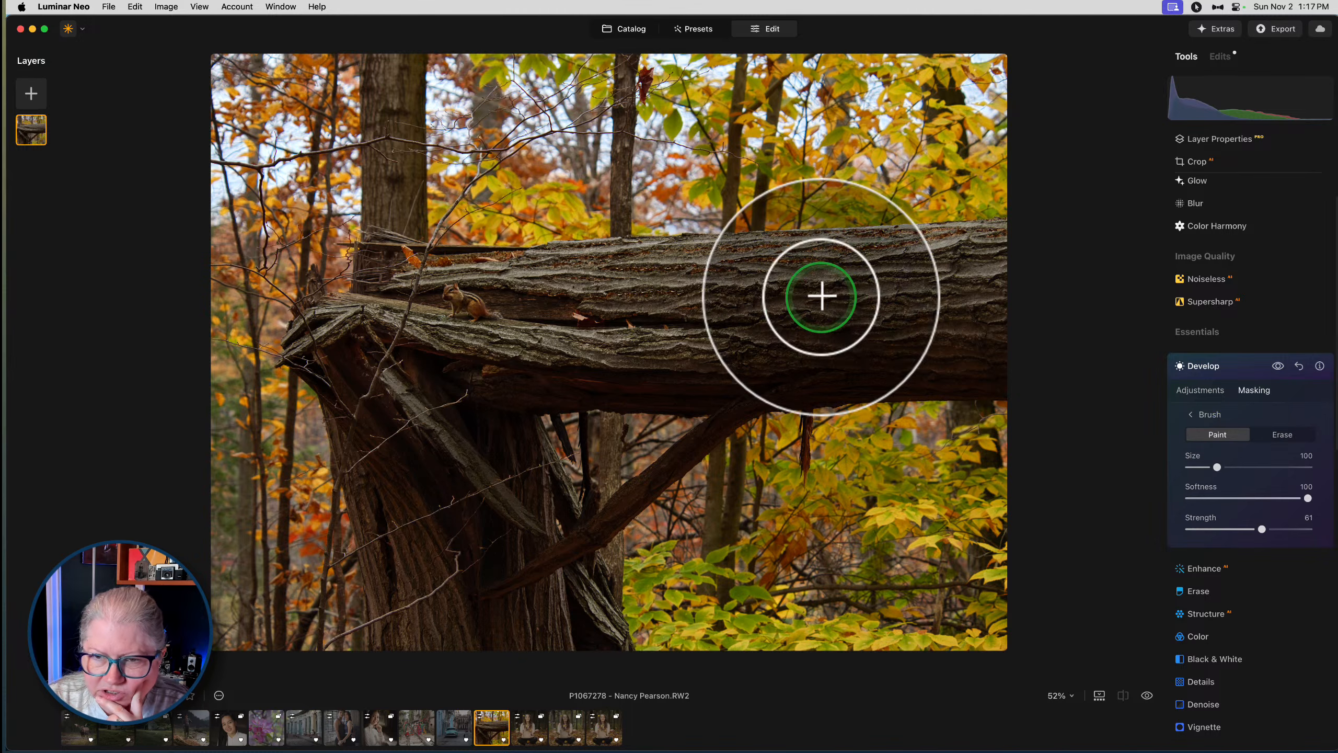
{"action": "mouse_move", "coordinate": [821, 299]}
{"action": "left_mouse_down"}
{"action": "mouse_move", "coordinate": [942, 297]}
{"action": "mouse_move", "coordinate": [807, 347]}
{"action": "mouse_move", "coordinate": [946, 349]}
{"action": "mouse_move", "coordinate": [937, 293]}
{"action": "mouse_move", "coordinate": [991, 339]}
{"action": "left_mouse_up"}
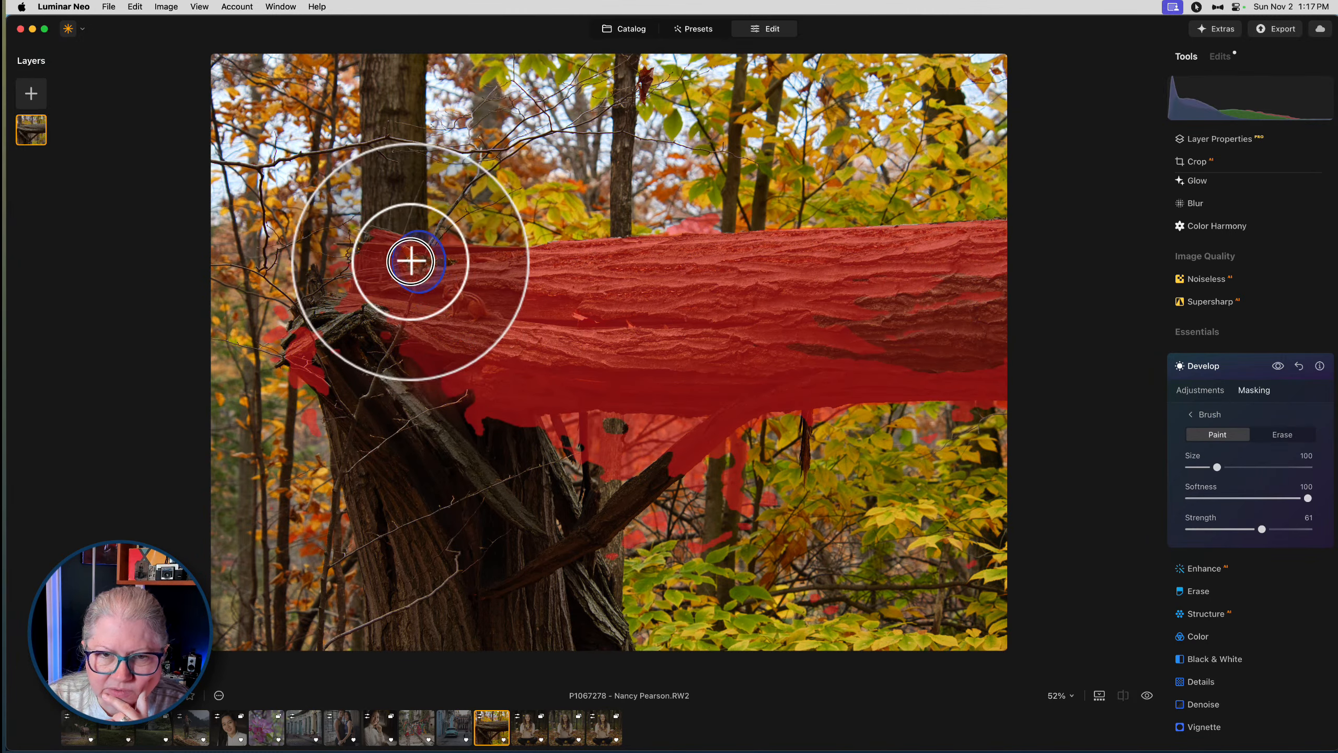
Paint the broken stump into the Develop mask, raising the brush Strength to 100
{"action": "mouse_move", "coordinate": [405, 434]}
{"action": "left_mouse_down"}
{"action": "mouse_move", "coordinate": [459, 424]}
{"action": "mouse_move", "coordinate": [519, 479]}
{"action": "mouse_move", "coordinate": [521, 422]}
{"action": "mouse_move", "coordinate": [580, 596]}
{"action": "mouse_move", "coordinate": [543, 563]}
{"action": "mouse_move", "coordinate": [565, 610]}
{"action": "left_mouse_up"}
{"action": "left_click_drag", "start_coordinate": [1262, 528], "coordinate": [1308, 528]}
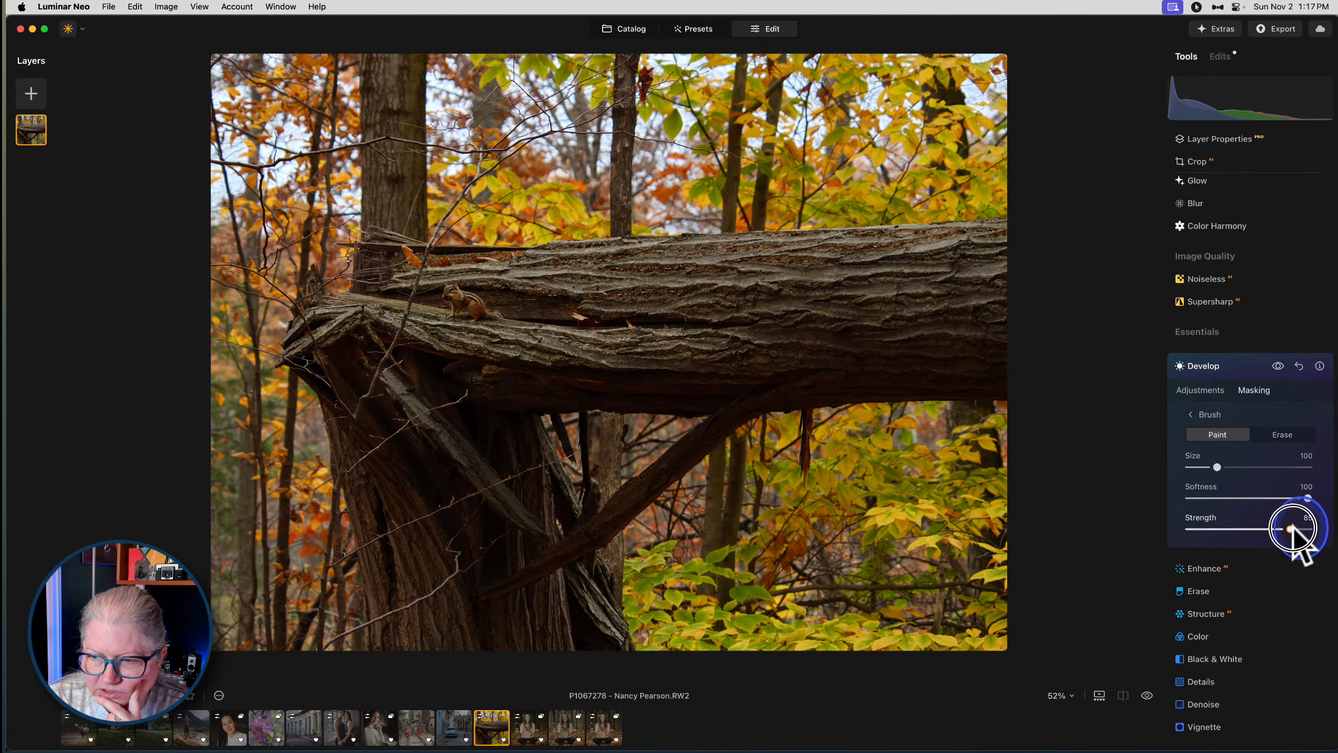
{"action": "mouse_move", "coordinate": [431, 490]}
{"action": "left_mouse_down"}
{"action": "mouse_move", "coordinate": [371, 343]}
{"action": "mouse_move", "coordinate": [317, 344]}
{"action": "mouse_move", "coordinate": [451, 272]}
{"action": "mouse_move", "coordinate": [379, 406]}
{"action": "mouse_move", "coordinate": [498, 394]}
{"action": "mouse_move", "coordinate": [574, 526]}
{"action": "mouse_move", "coordinate": [528, 646]}
{"action": "mouse_move", "coordinate": [405, 460]}
{"action": "mouse_move", "coordinate": [420, 639]}
{"action": "mouse_move", "coordinate": [317, 290]}
{"action": "mouse_move", "coordinate": [396, 393]}
{"action": "left_mouse_up"}
Erase the mask spill from the foliage around the log and stump, enlarging the brush to Size 172
{"action": "left_click", "coordinate": [1282, 434]}
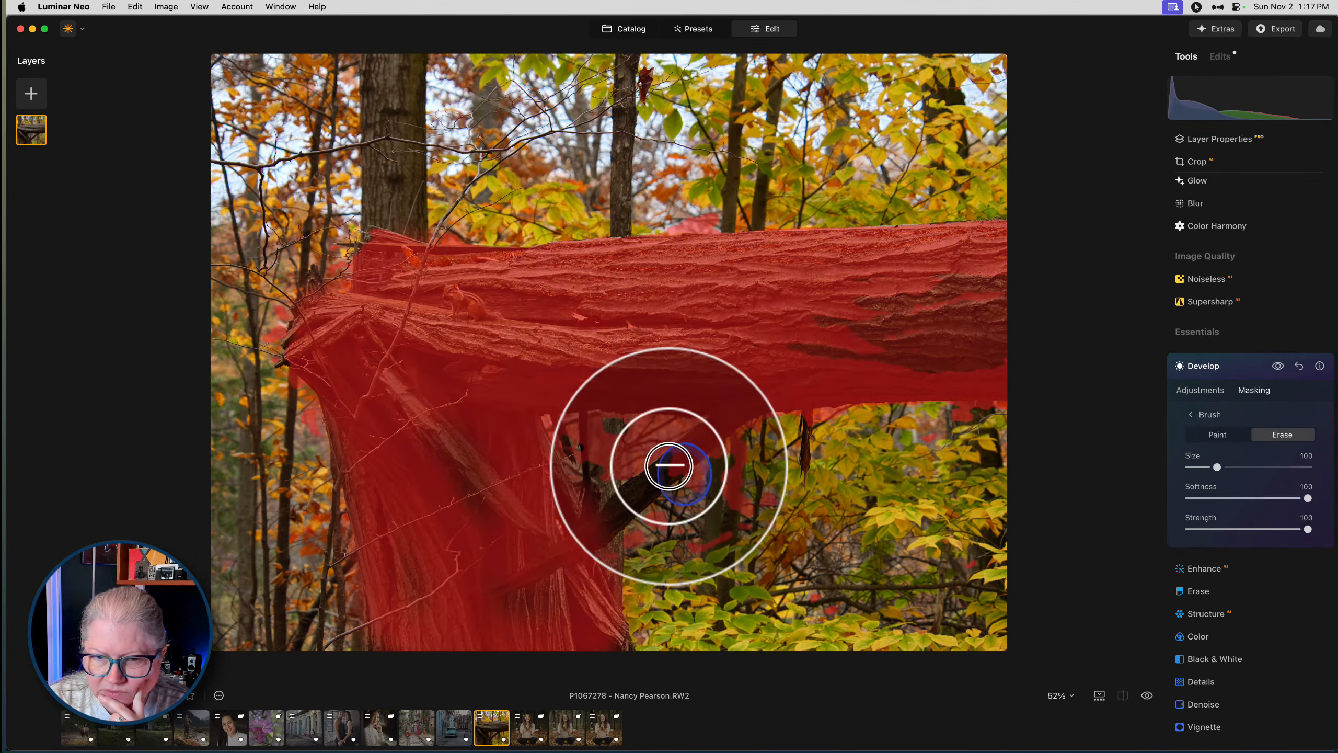
{"action": "mouse_move", "coordinate": [763, 473]}
{"action": "left_mouse_down"}
{"action": "mouse_move", "coordinate": [681, 529]}
{"action": "mouse_move", "coordinate": [620, 521]}
{"action": "mouse_move", "coordinate": [587, 443]}
{"action": "mouse_move", "coordinate": [861, 447]}
{"action": "mouse_move", "coordinate": [822, 440]}
{"action": "mouse_move", "coordinate": [827, 617]}
{"action": "mouse_move", "coordinate": [913, 608]}
{"action": "mouse_move", "coordinate": [914, 507]}
{"action": "mouse_move", "coordinate": [939, 451]}
{"action": "mouse_move", "coordinate": [922, 433]}
{"action": "mouse_move", "coordinate": [1006, 431]}
{"action": "mouse_move", "coordinate": [955, 567]}
{"action": "mouse_move", "coordinate": [993, 568]}
{"action": "mouse_move", "coordinate": [961, 561]}
{"action": "left_mouse_up"}
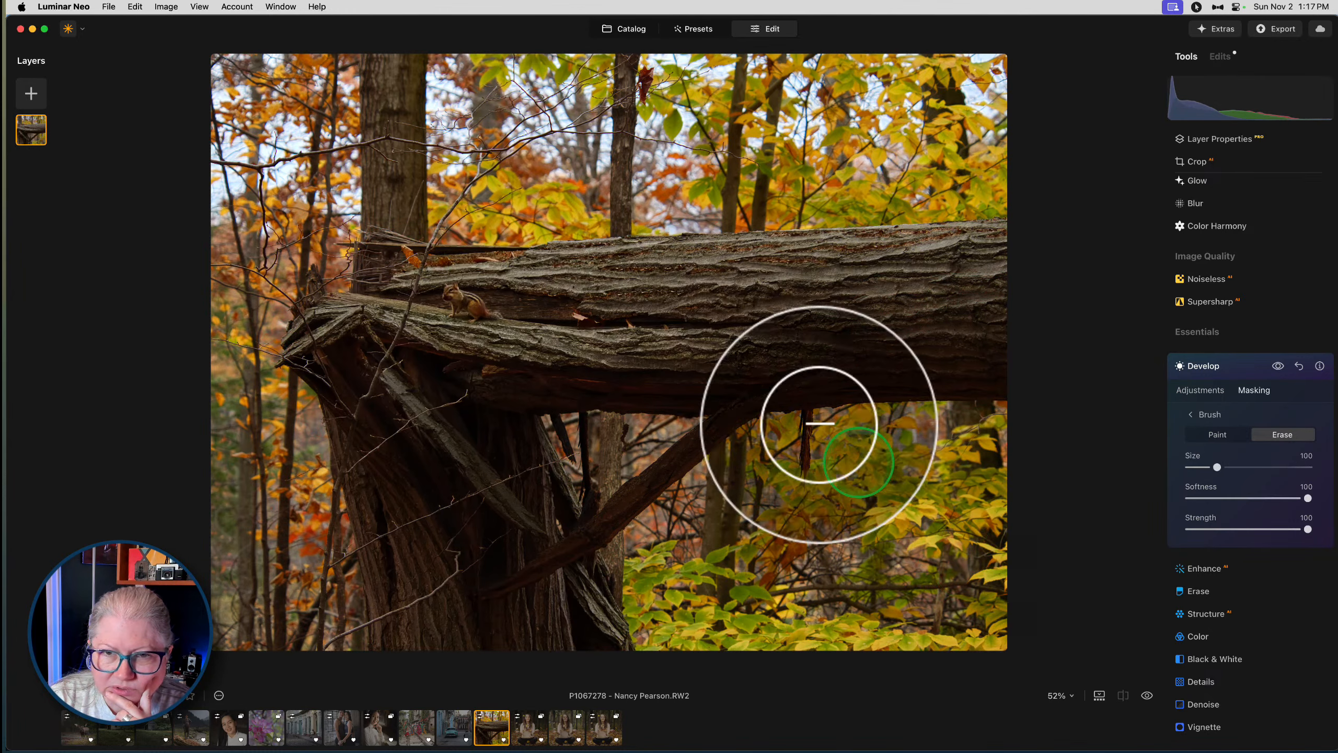
{"action": "key", "text": "]"}
{"action": "key", "text": "]"}
{"action": "key", "text": "]"}
{"action": "mouse_move", "coordinate": [558, 150]}
{"action": "left_mouse_down"}
{"action": "mouse_move", "coordinate": [817, 124]}
{"action": "mouse_move", "coordinate": [729, 124]}
{"action": "mouse_move", "coordinate": [960, 124]}
{"action": "mouse_move", "coordinate": [932, 176]}
{"action": "mouse_move", "coordinate": [456, 173]}
{"action": "mouse_move", "coordinate": [313, 213]}
{"action": "mouse_move", "coordinate": [320, 240]}
{"action": "mouse_move", "coordinate": [301, 238]}
{"action": "mouse_move", "coordinate": [242, 282]}
{"action": "mouse_move", "coordinate": [245, 363]}
{"action": "mouse_move", "coordinate": [272, 434]}
{"action": "mouse_move", "coordinate": [286, 420]}
{"action": "mouse_move", "coordinate": [286, 585]}
{"action": "mouse_move", "coordinate": [257, 627]}
{"action": "mouse_move", "coordinate": [236, 550]}
{"action": "left_mouse_up"}
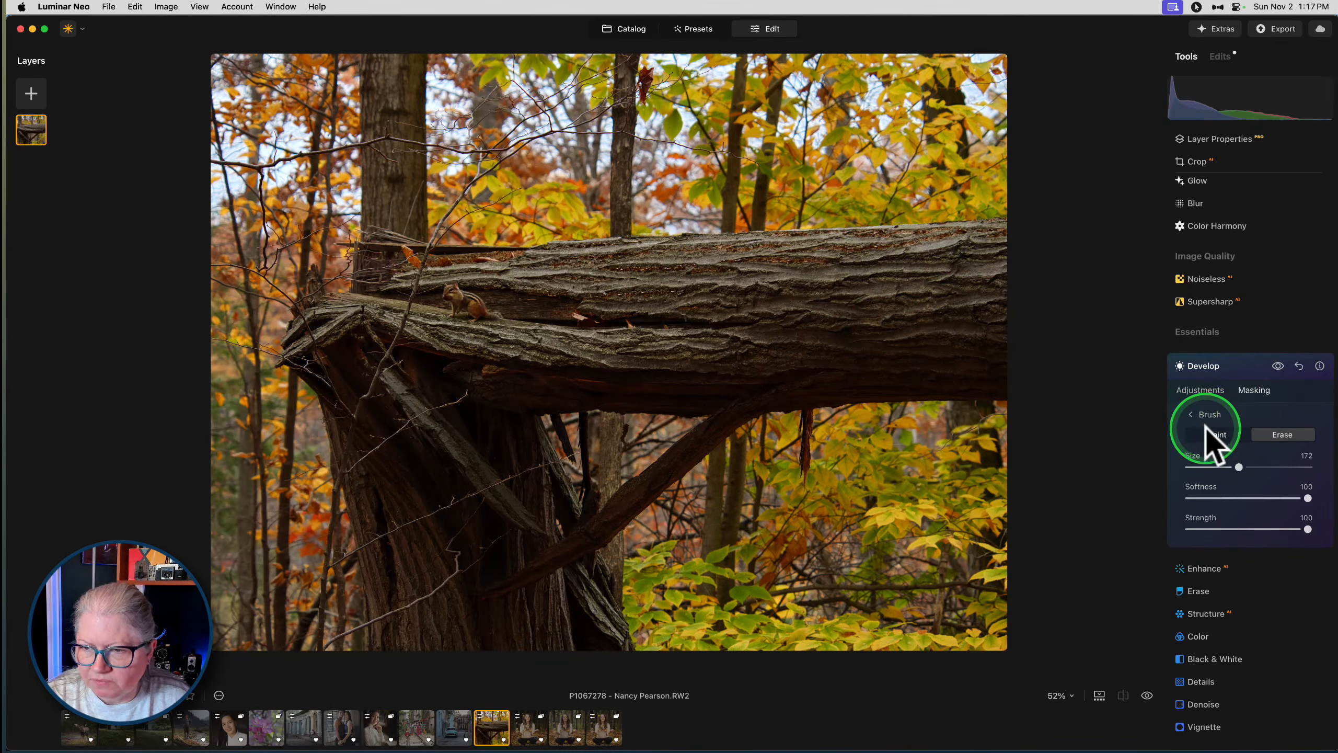
Invert the Develop mask so the darkening affects the background, and return to the adjustments
{"action": "left_click", "coordinate": [1190, 414]}
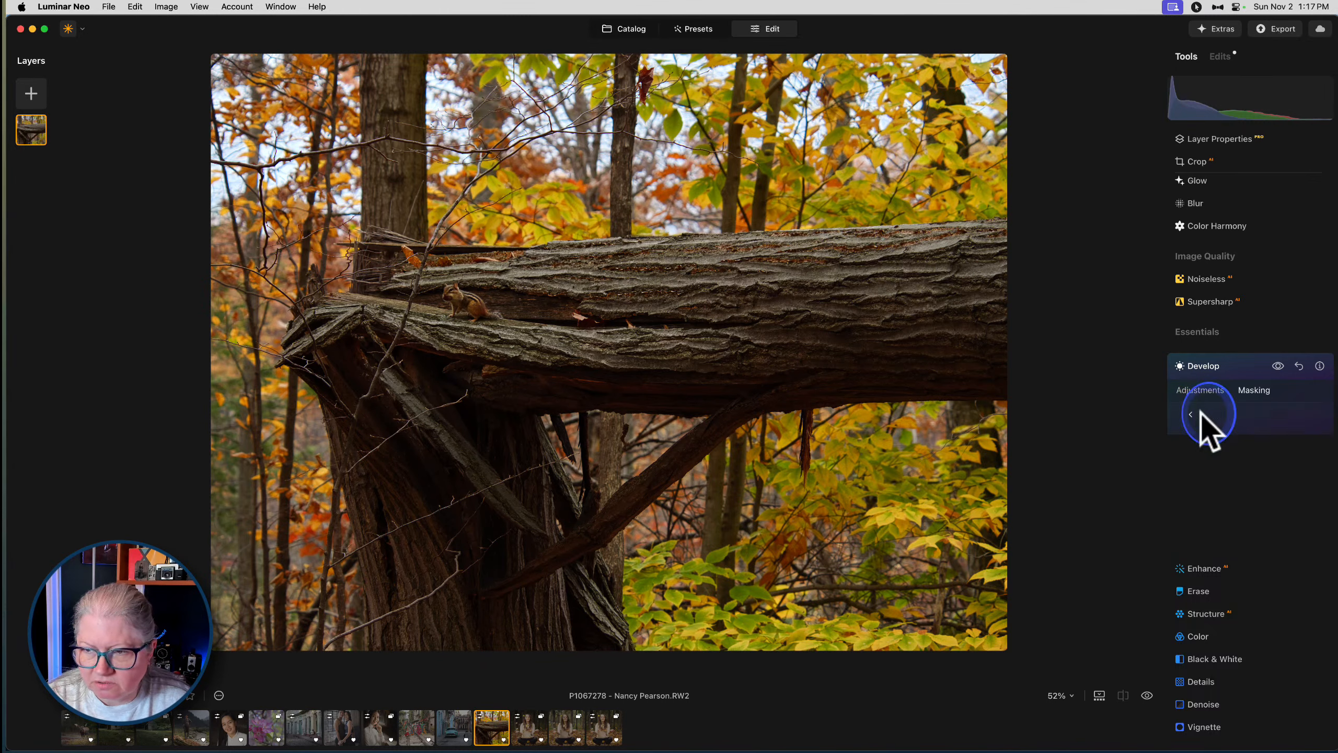
{"action": "left_click", "coordinate": [1209, 573]}
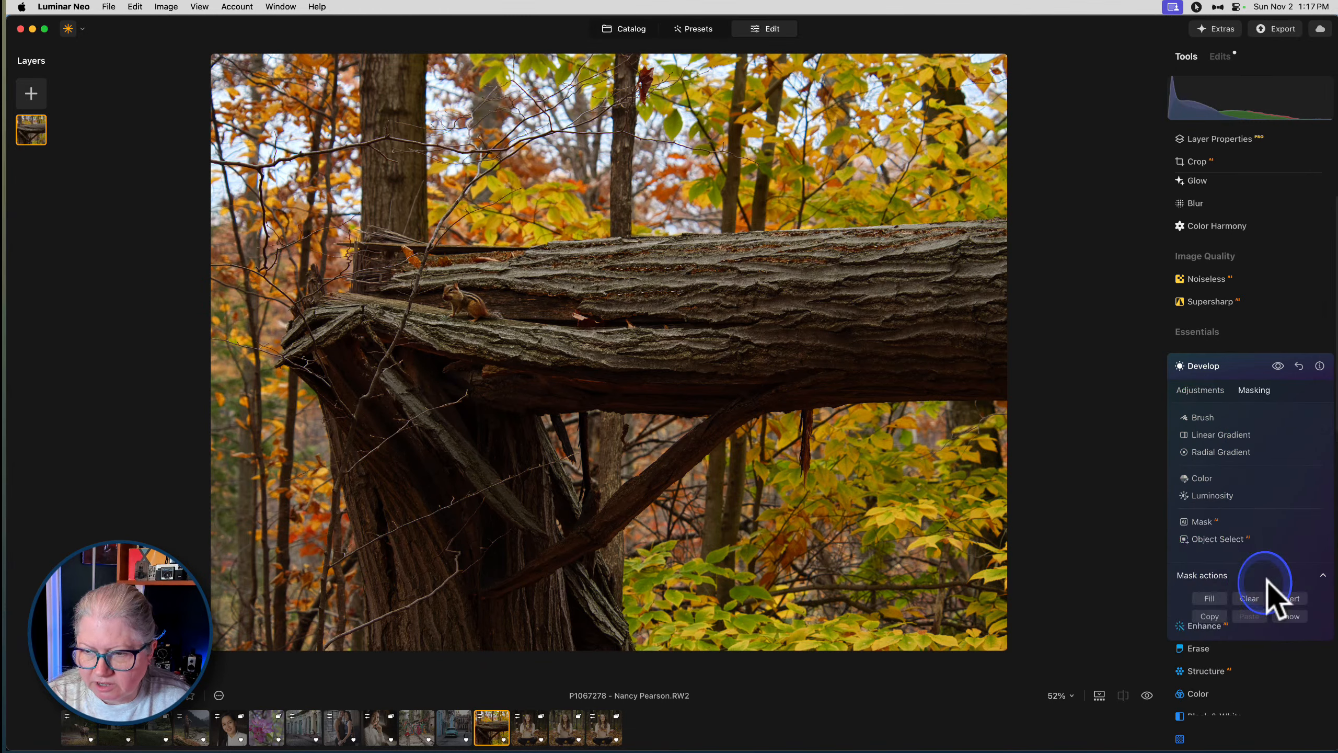
{"action": "left_click", "coordinate": [1288, 598]}
{"action": "left_click", "coordinate": [1200, 390]}
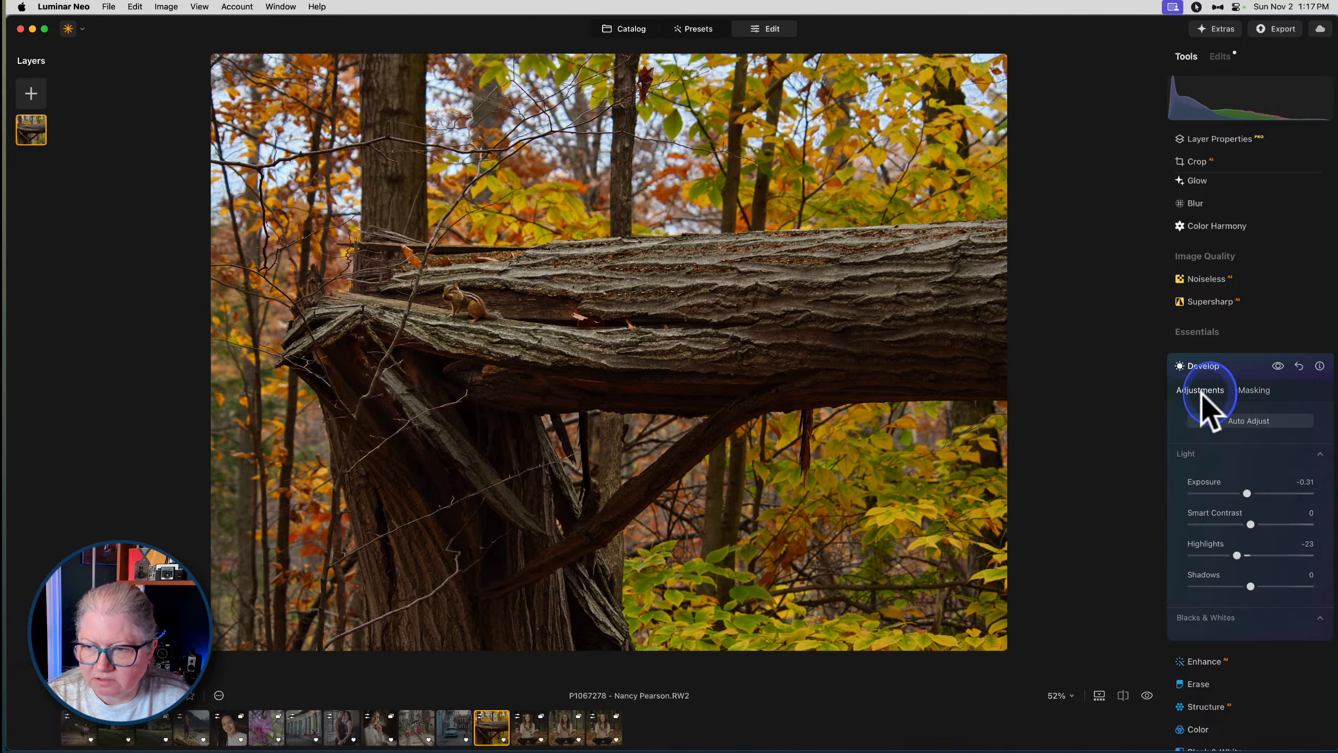
{"action": "scroll", "coordinate": [1209, 421], "scroll_direction": "down", "scroll_amount": 5}
Compare the photo with and without the masked Develop adjustment
{"action": "left_click", "coordinate": [1277, 188]}
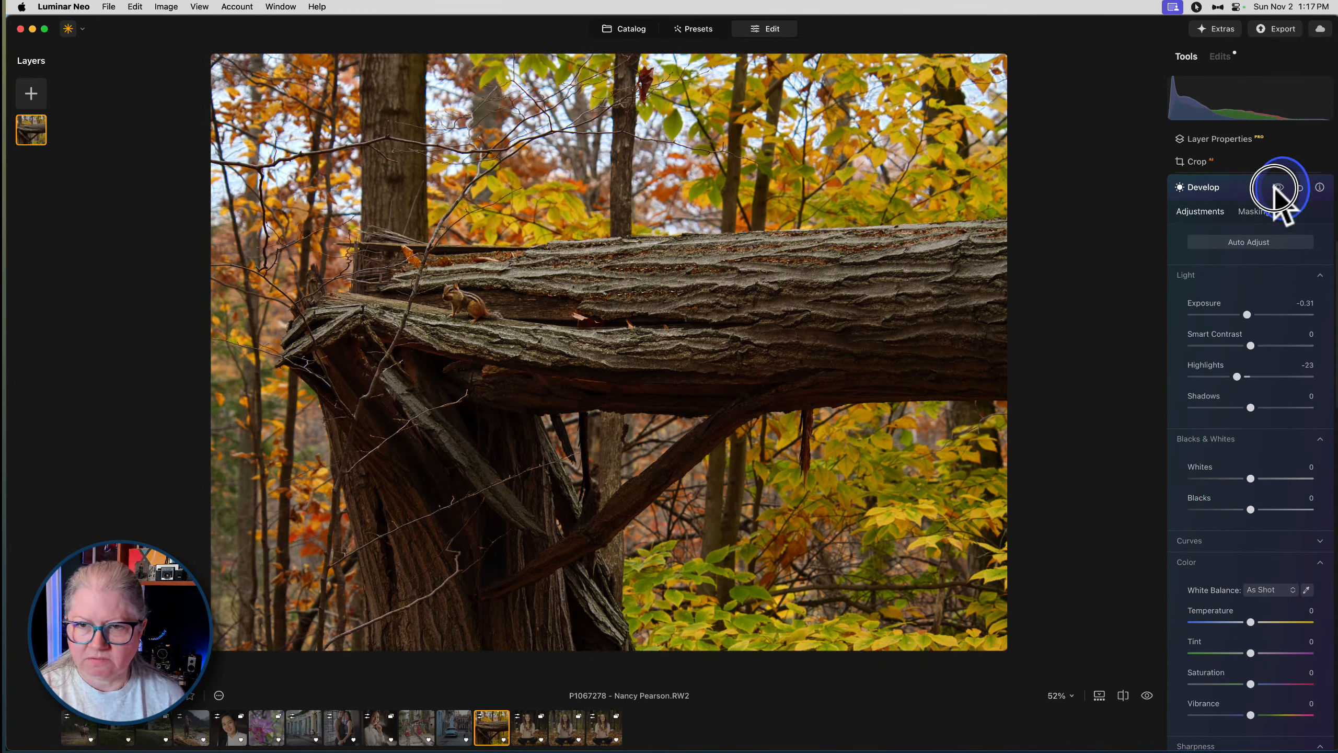
{"action": "left_click", "coordinate": [1277, 187]}
{"action": "left_click", "coordinate": [1277, 187]}
{"action": "left_click", "coordinate": [1277, 188]}
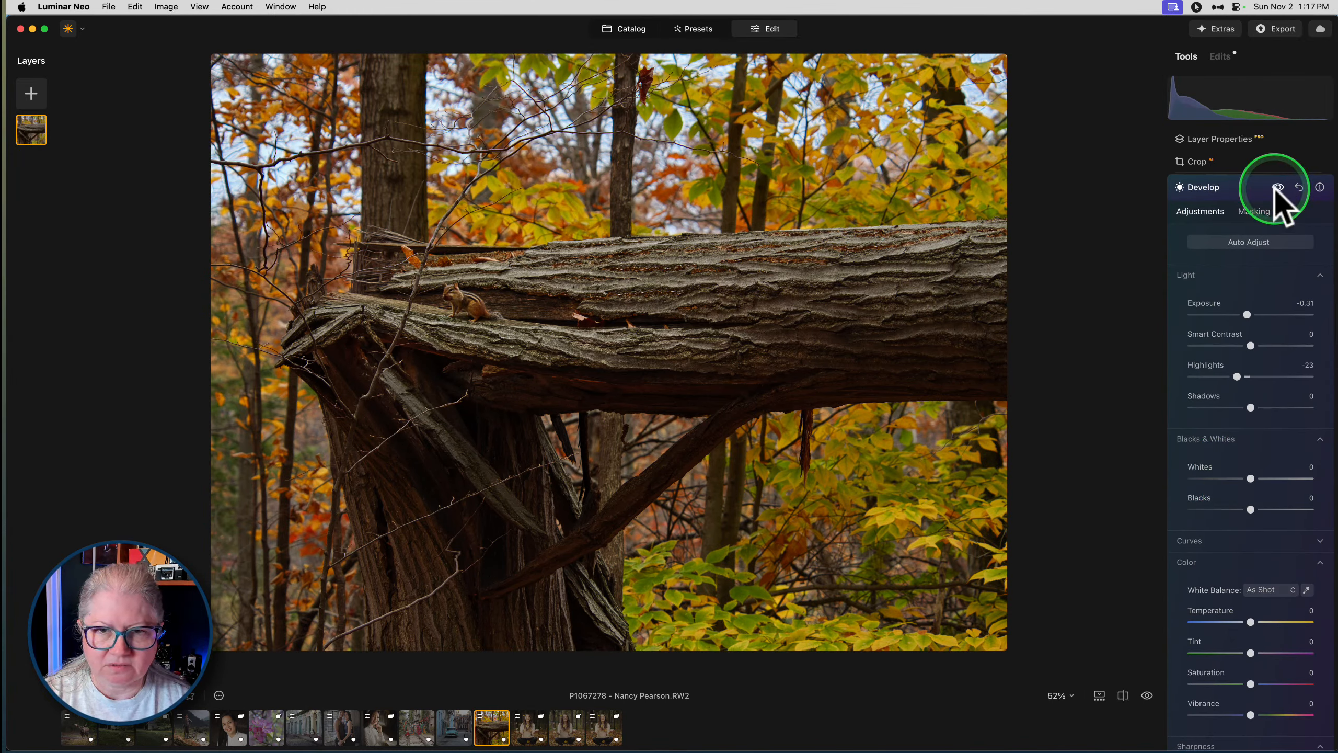
Copy the background mask from the Develop adjustment and close Develop
{"action": "left_click", "coordinate": [1255, 211]}
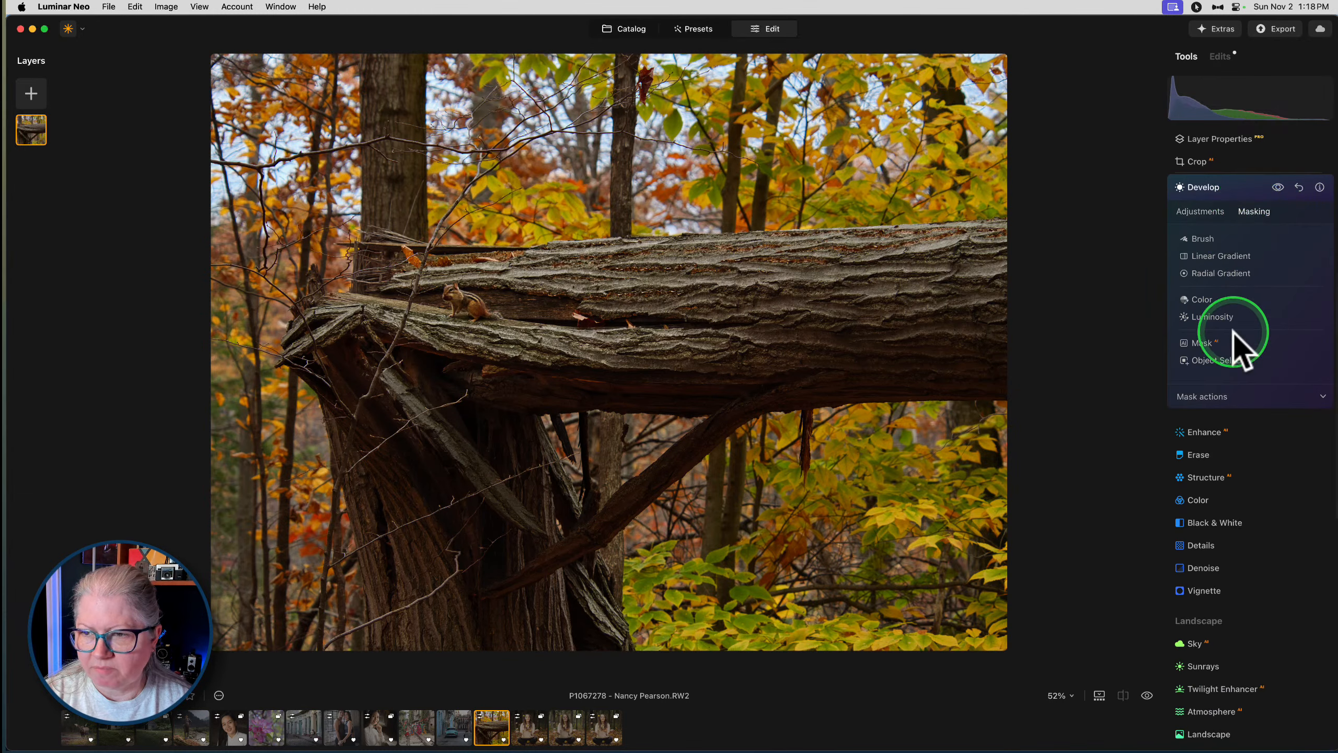
{"action": "left_click", "coordinate": [1217, 398]}
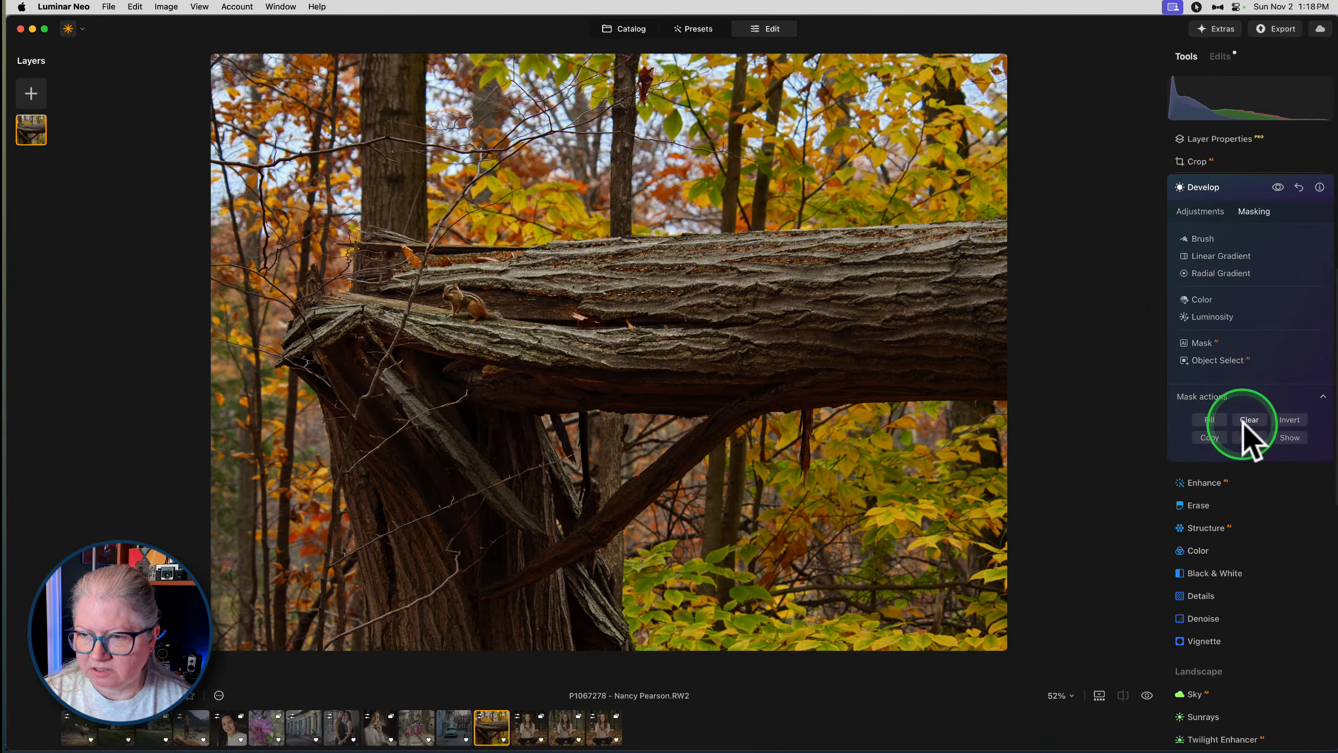
{"action": "left_click", "coordinate": [1231, 190]}
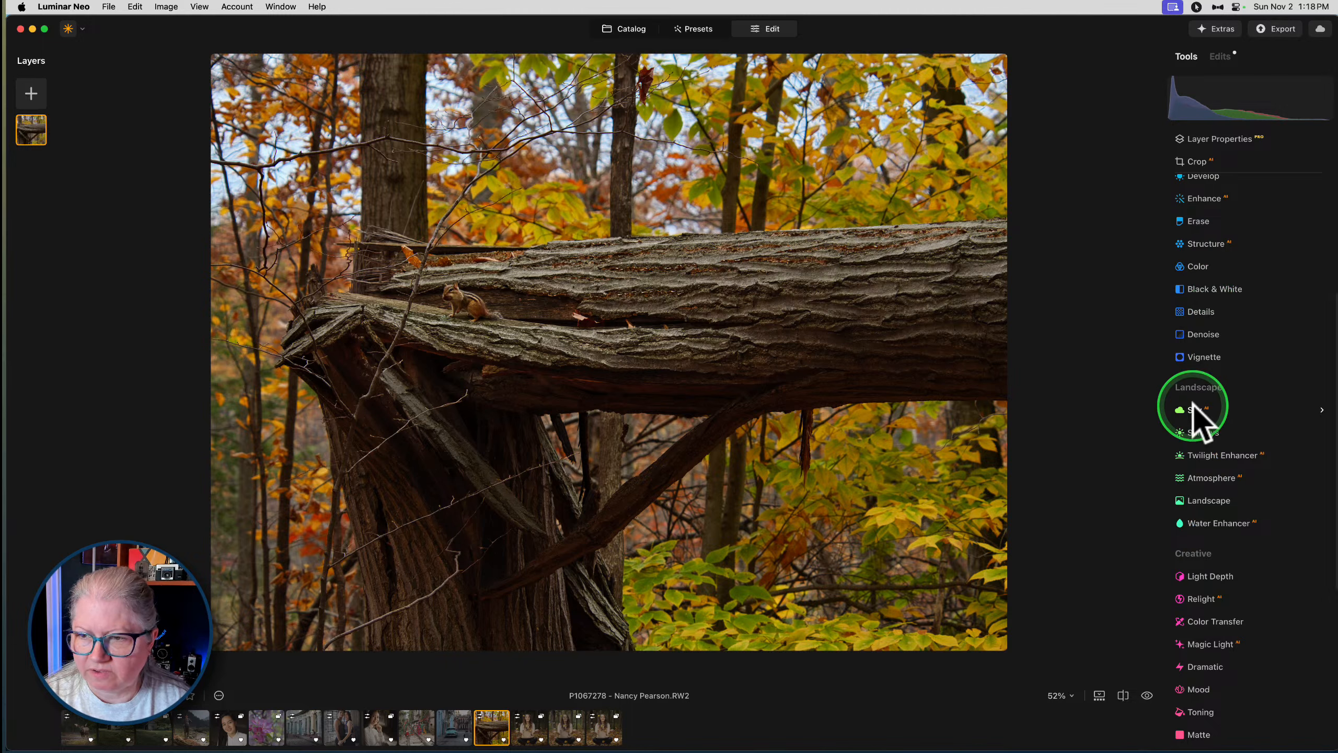
Add another Develop adjustment with Exposure 0.69
{"action": "scroll", "coordinate": [1197, 316], "scroll_direction": "up", "scroll_amount": 3}
{"action": "left_click", "coordinate": [1195, 369]}
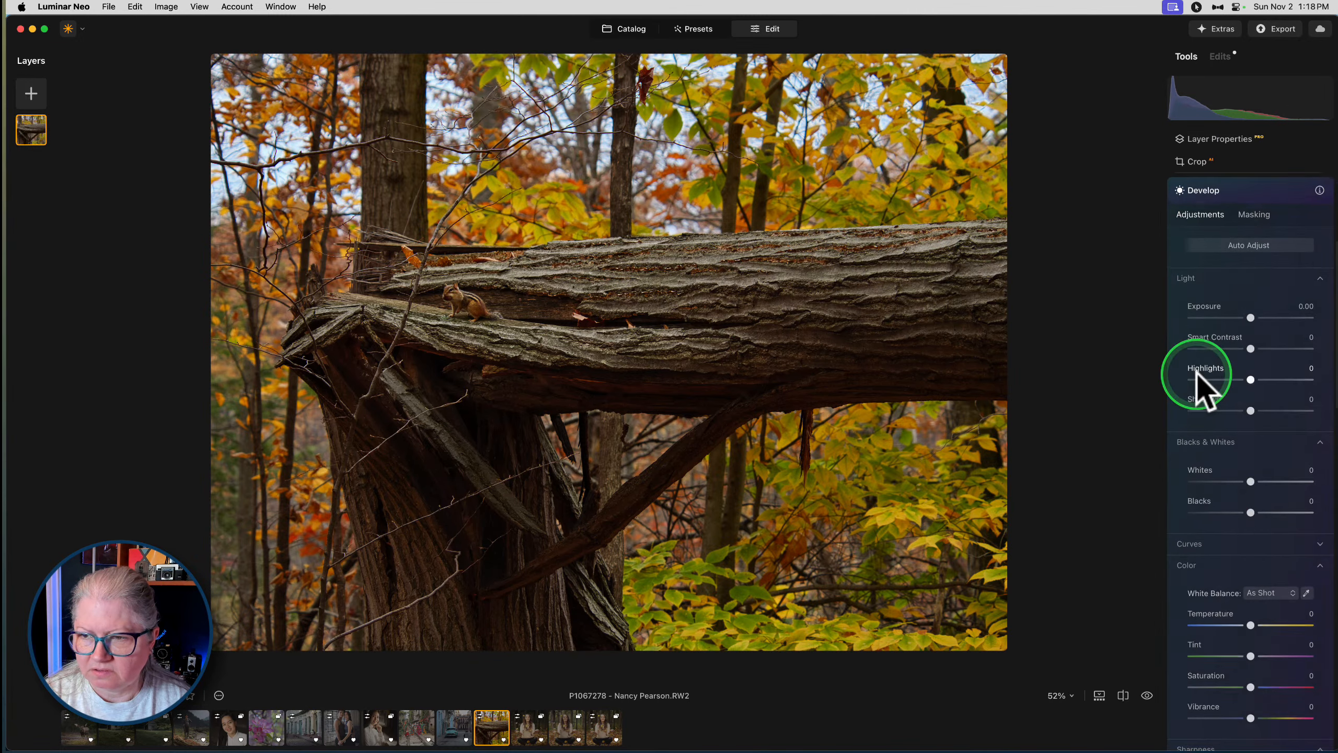
{"action": "left_click_drag", "start_coordinate": [1252, 315], "coordinate": [1260, 320]}
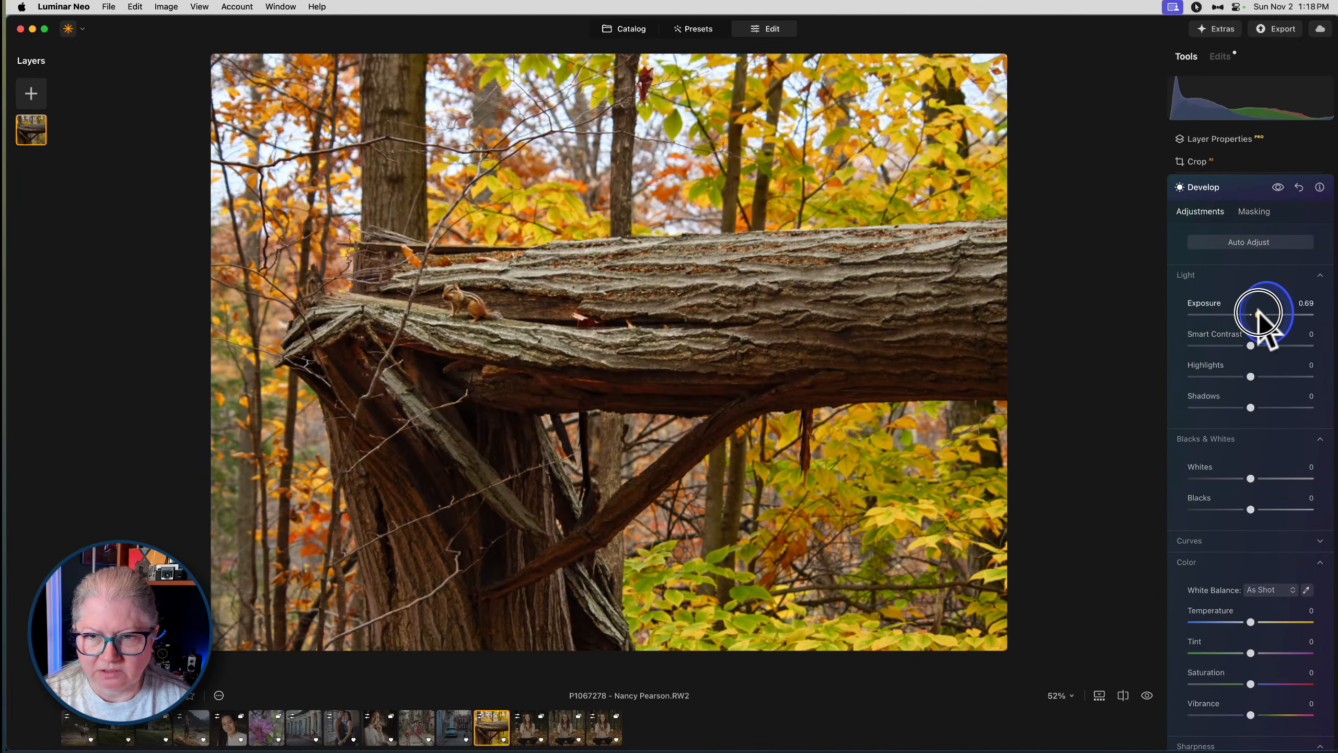
{"action": "left_click", "coordinate": [1246, 242]}
Paste the copied mask onto the new Develop adjustment, close it and open the list of applied edits
{"action": "left_click", "coordinate": [1246, 210]}
{"action": "left_click", "coordinate": [1204, 403]}
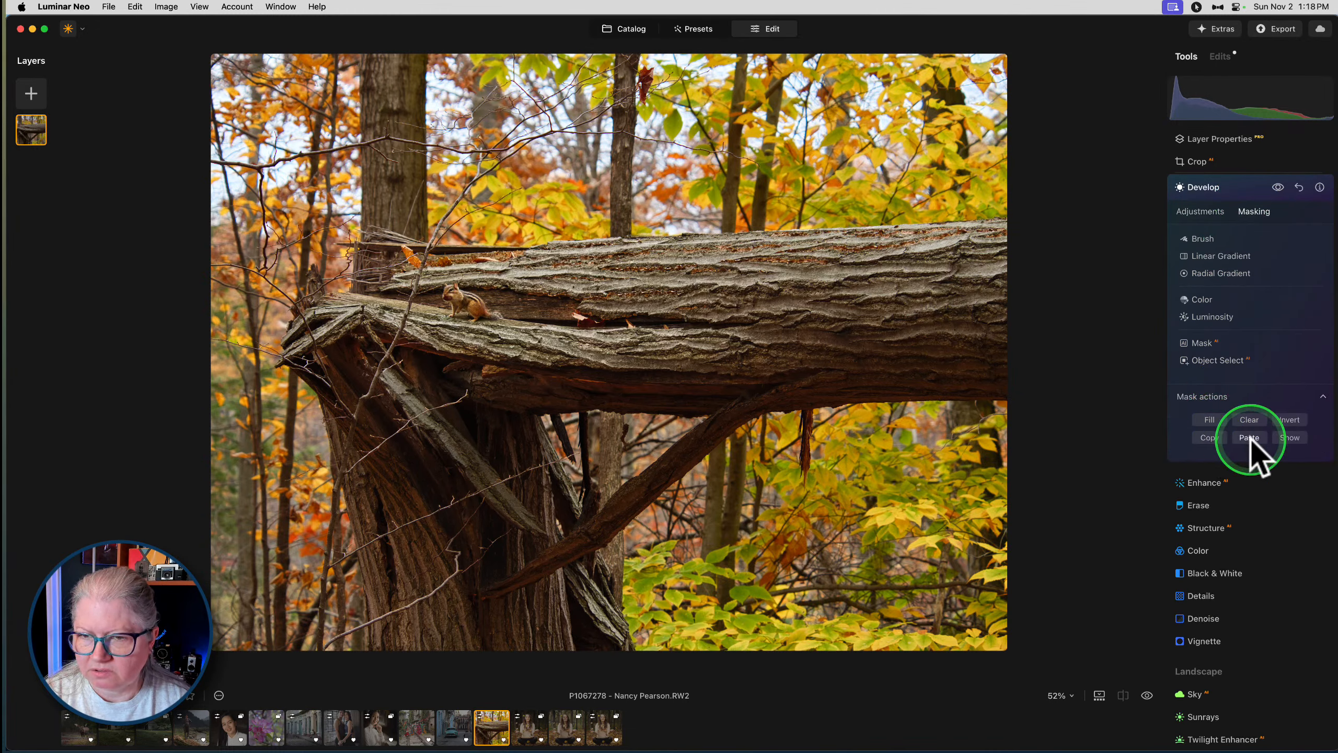
{"action": "left_click", "coordinate": [1222, 189]}
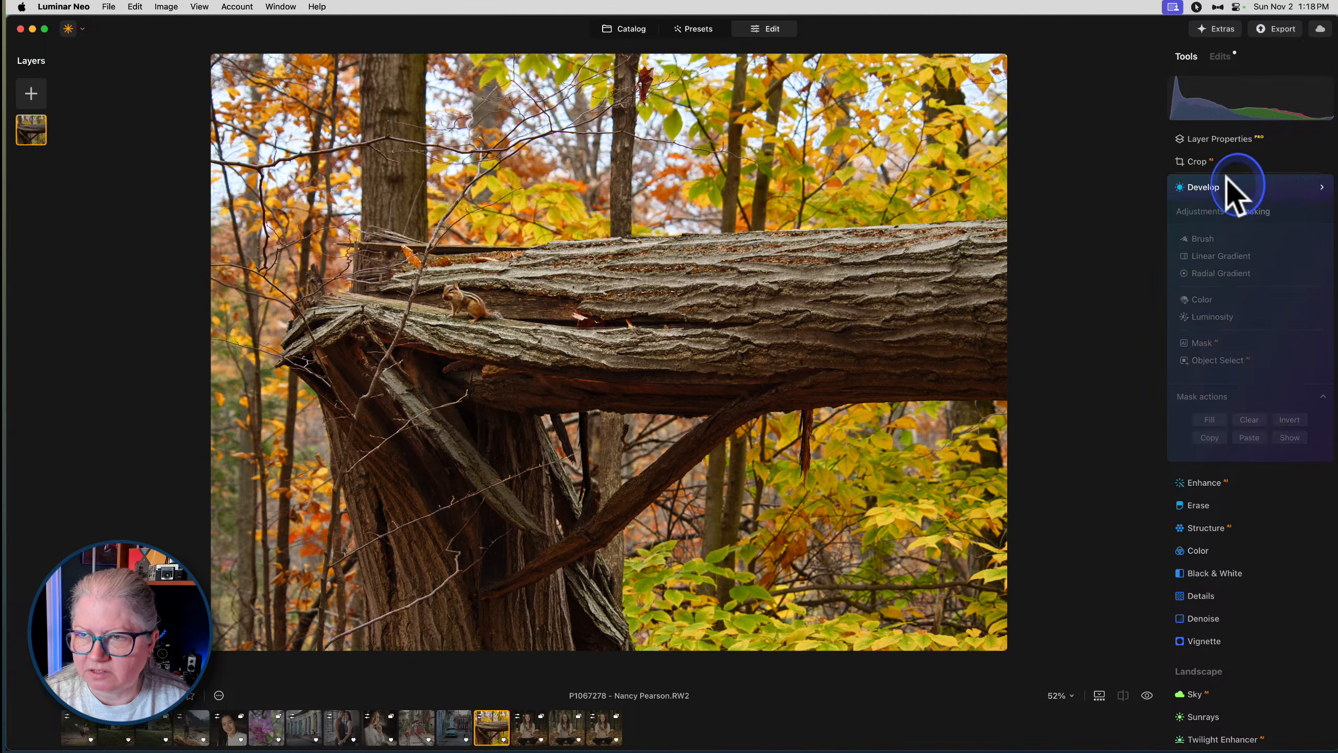
{"action": "left_click", "coordinate": [1219, 57]}
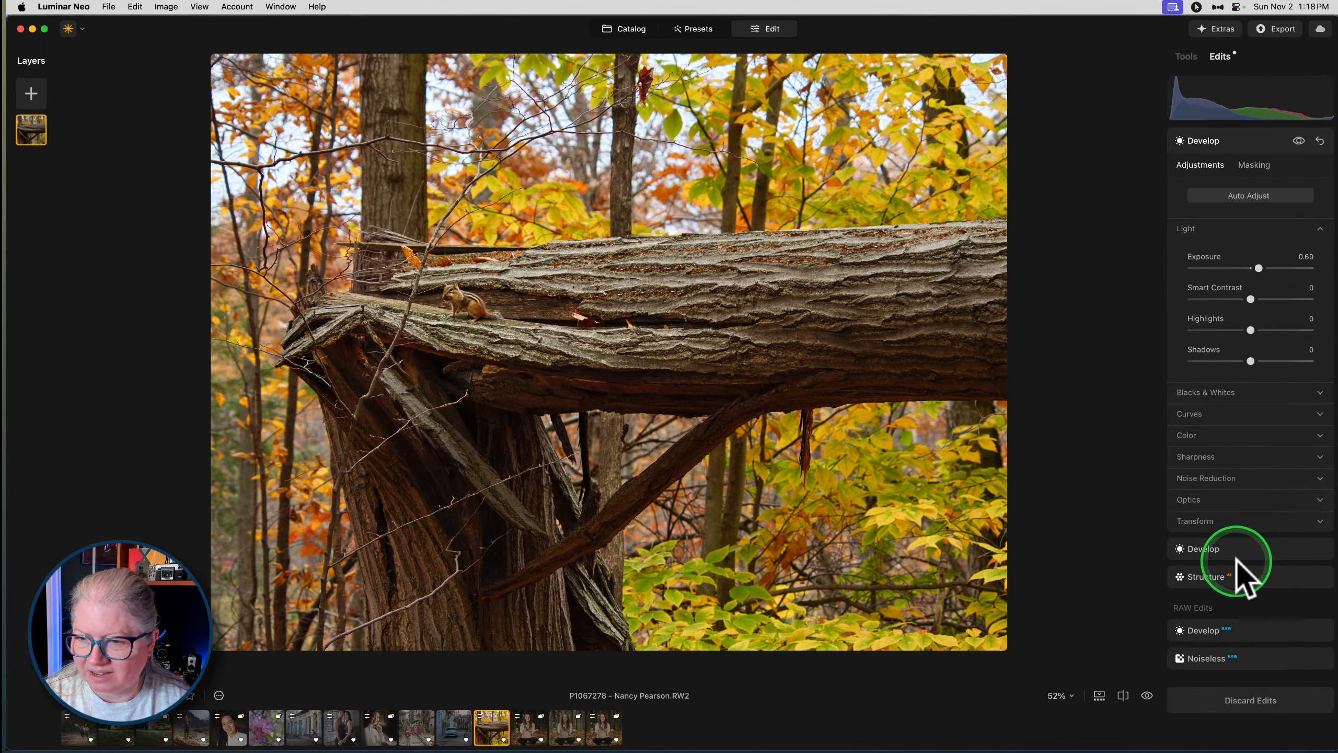
Copy the background mask from the earlier Develop adjustment
{"action": "left_click", "coordinate": [1241, 551]}
{"action": "left_click", "coordinate": [1254, 195]}
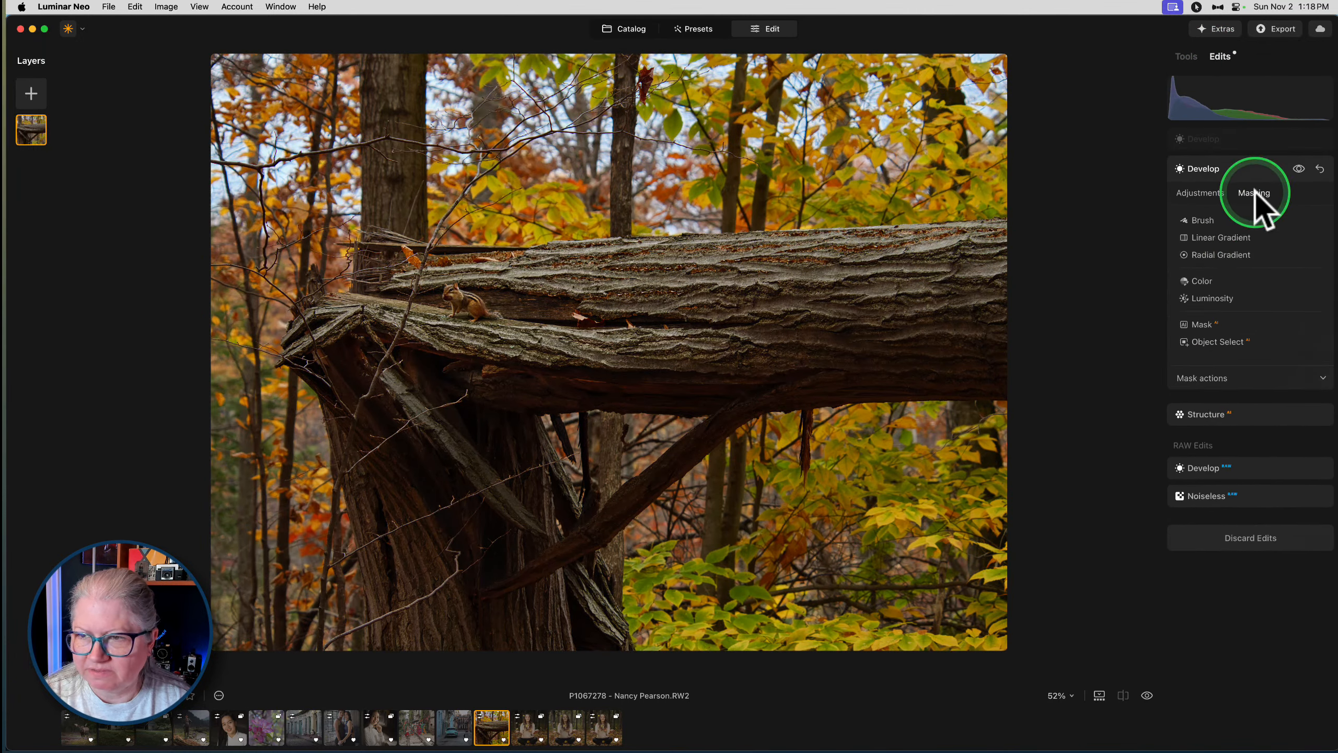
{"action": "left_click", "coordinate": [1204, 380]}
{"action": "left_click", "coordinate": [1208, 420]}
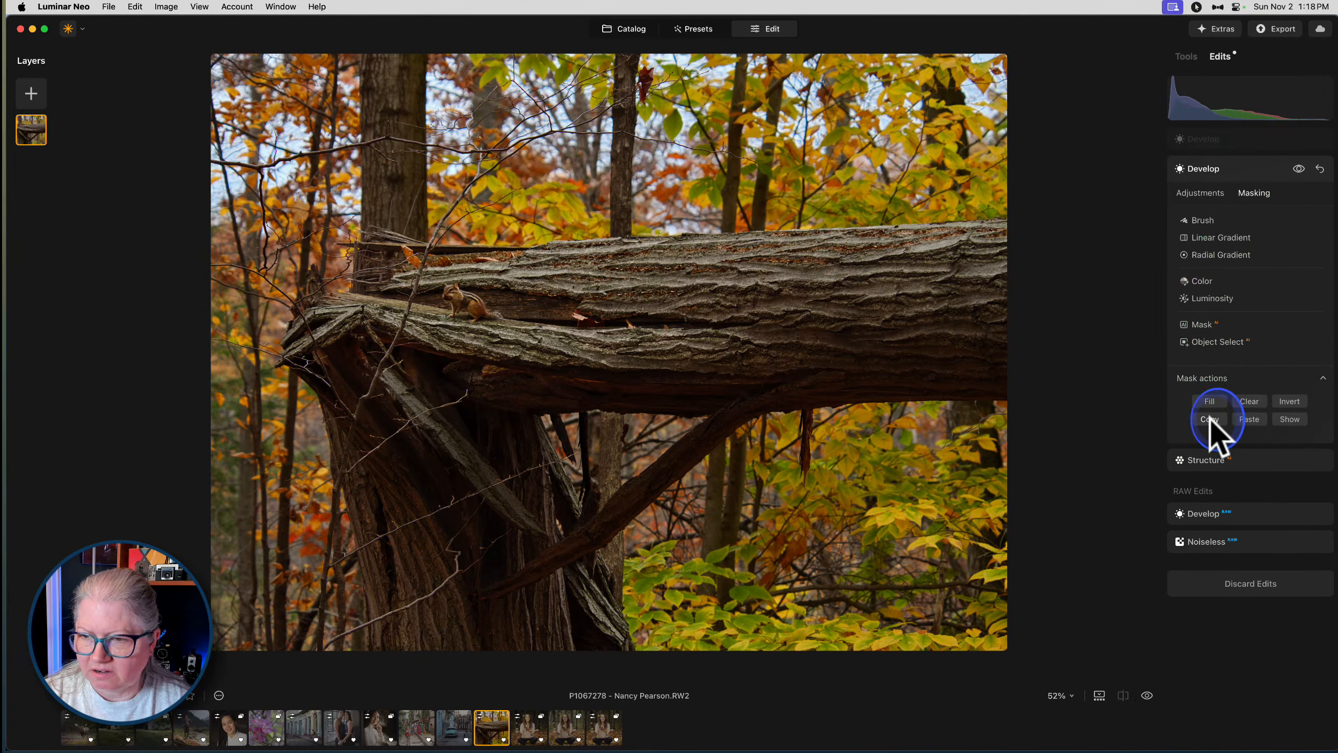
Paste the copied mask onto the newer Develop adjustment with Exposure 0.69, invert it and return to its adjustments
{"action": "left_click", "coordinate": [1223, 141]}
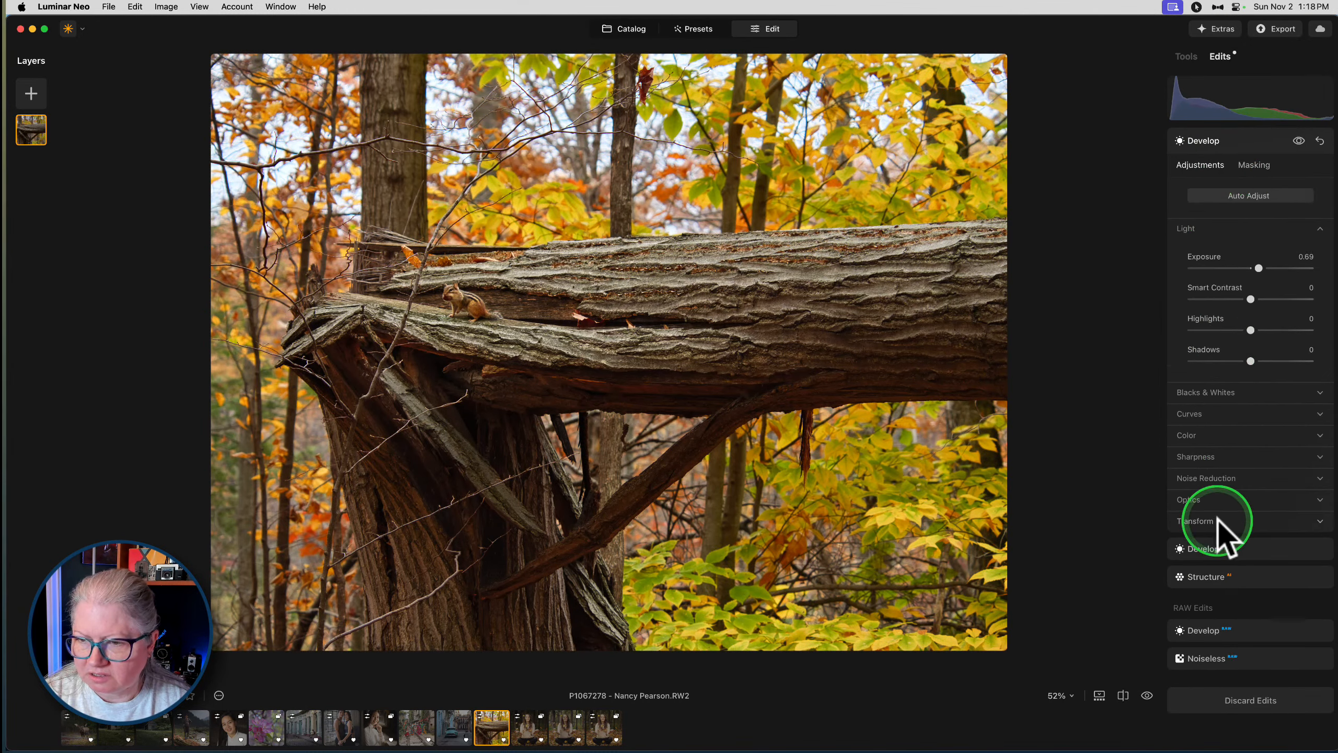
{"action": "left_click", "coordinate": [1252, 166]}
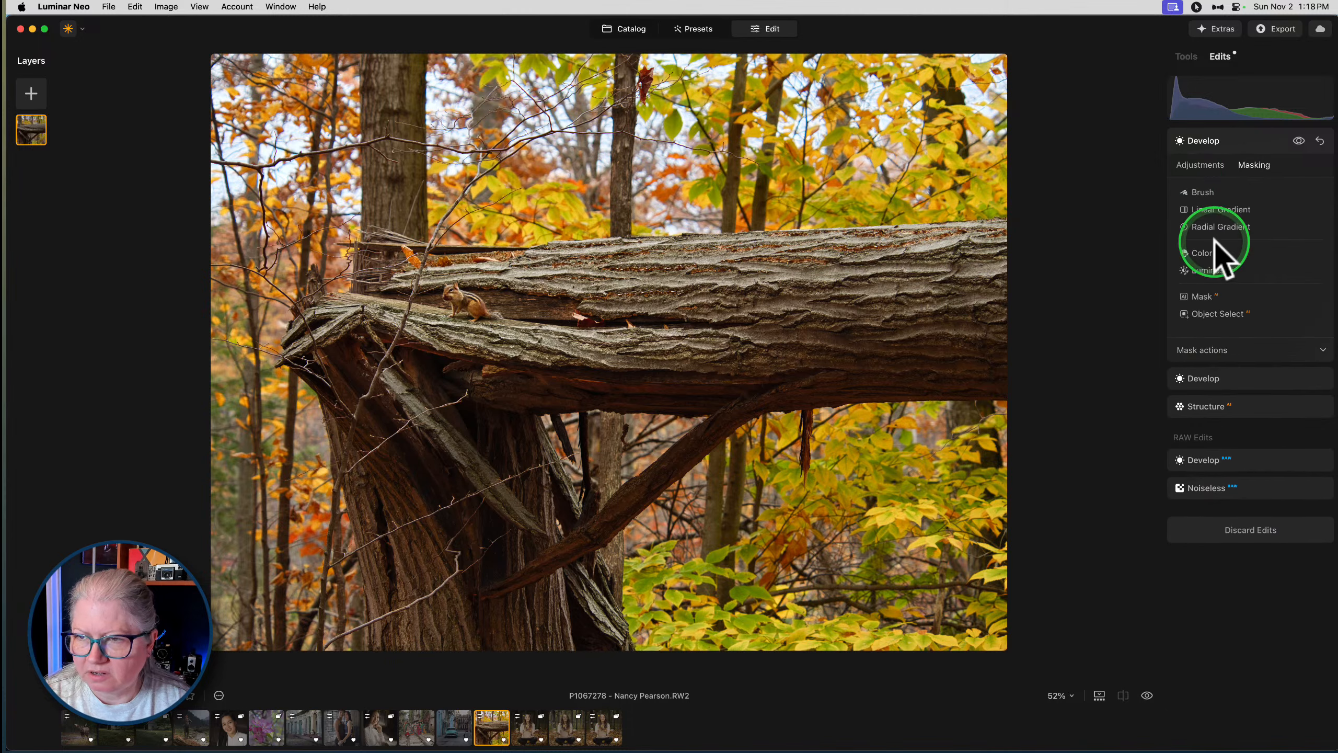
{"action": "left_click", "coordinate": [1204, 350]}
{"action": "left_click", "coordinate": [1249, 391]}
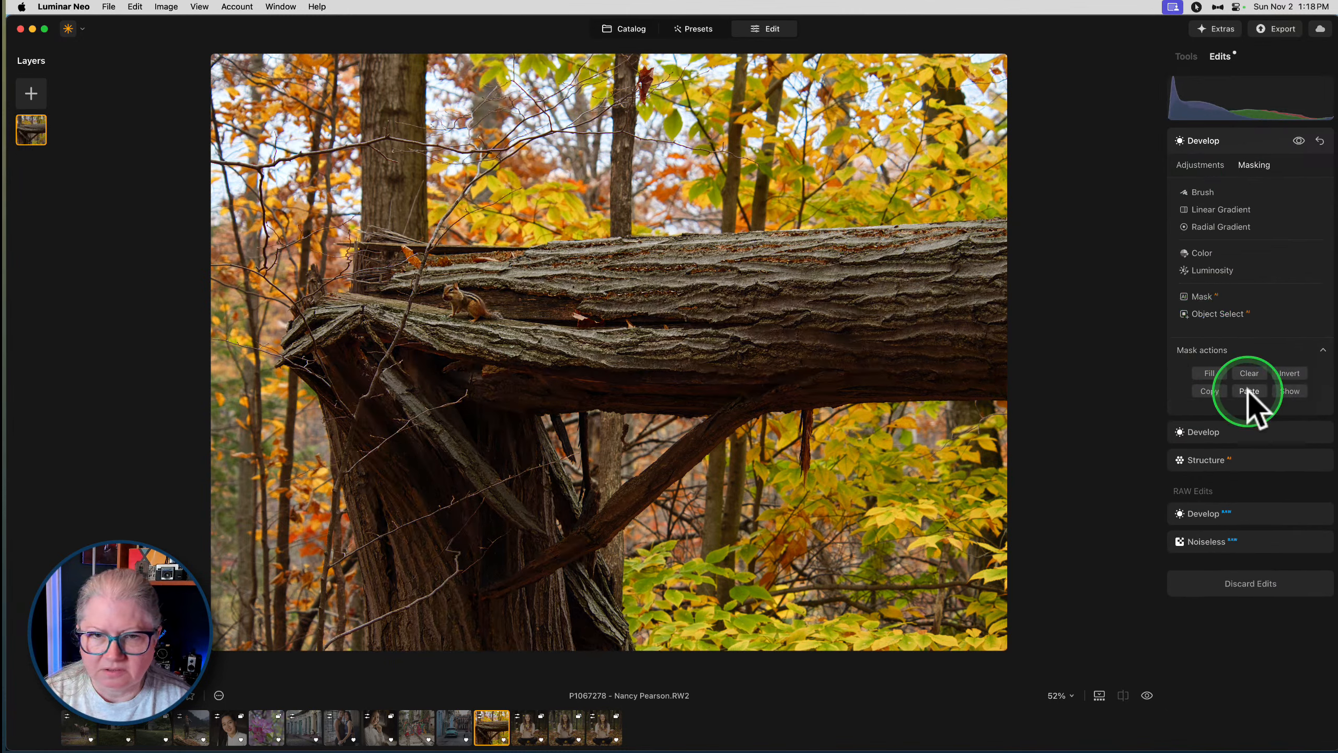
{"action": "left_click", "coordinate": [1288, 373]}
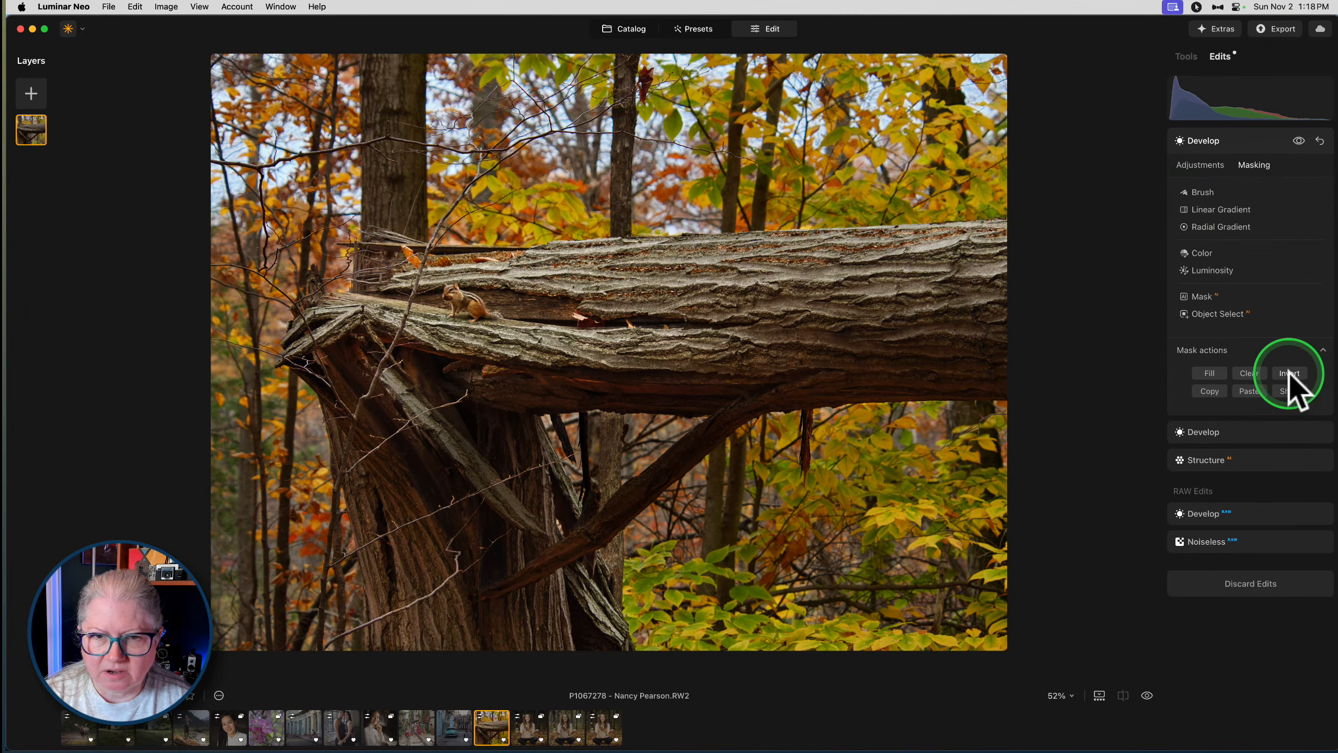
{"action": "left_click", "coordinate": [1208, 174]}
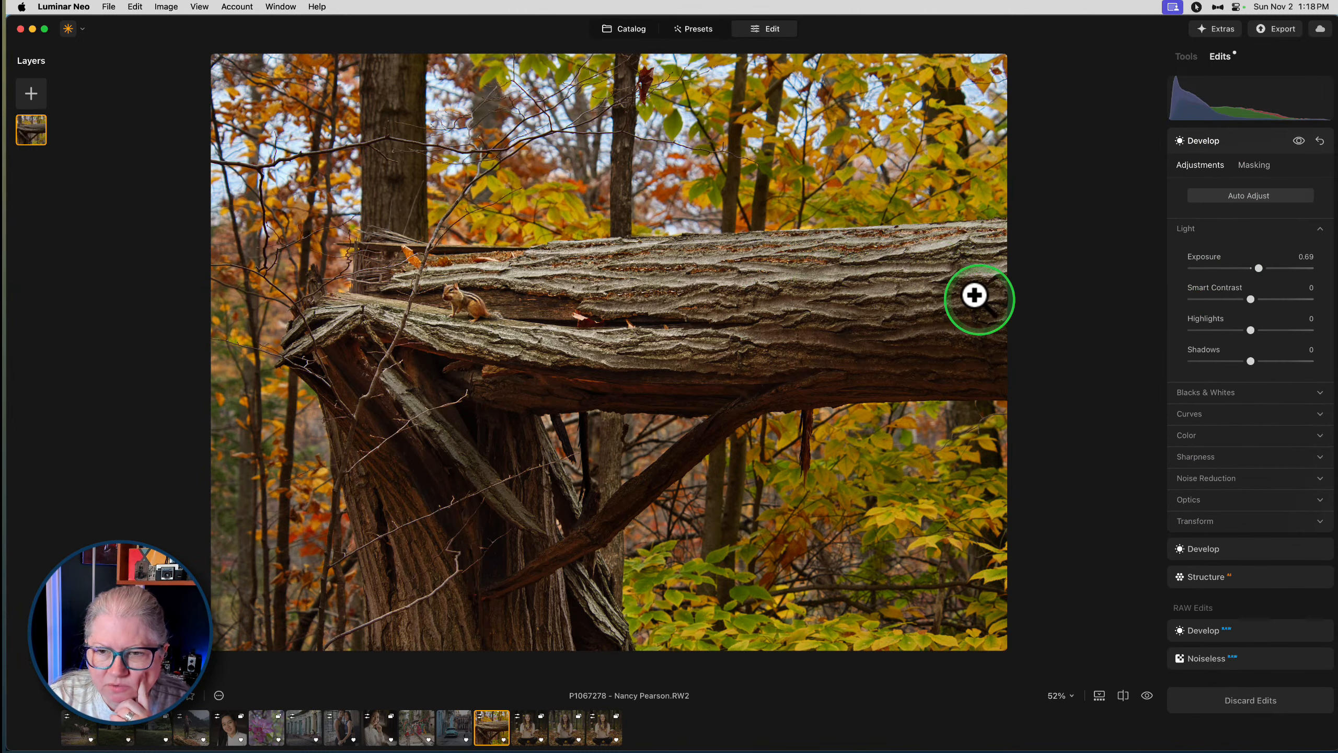
Erase parts of the Develop mask around the fallen trunk's far end and the broken stump, using brush size 172 and strength 57
{"action": "left_click", "coordinate": [1248, 166]}
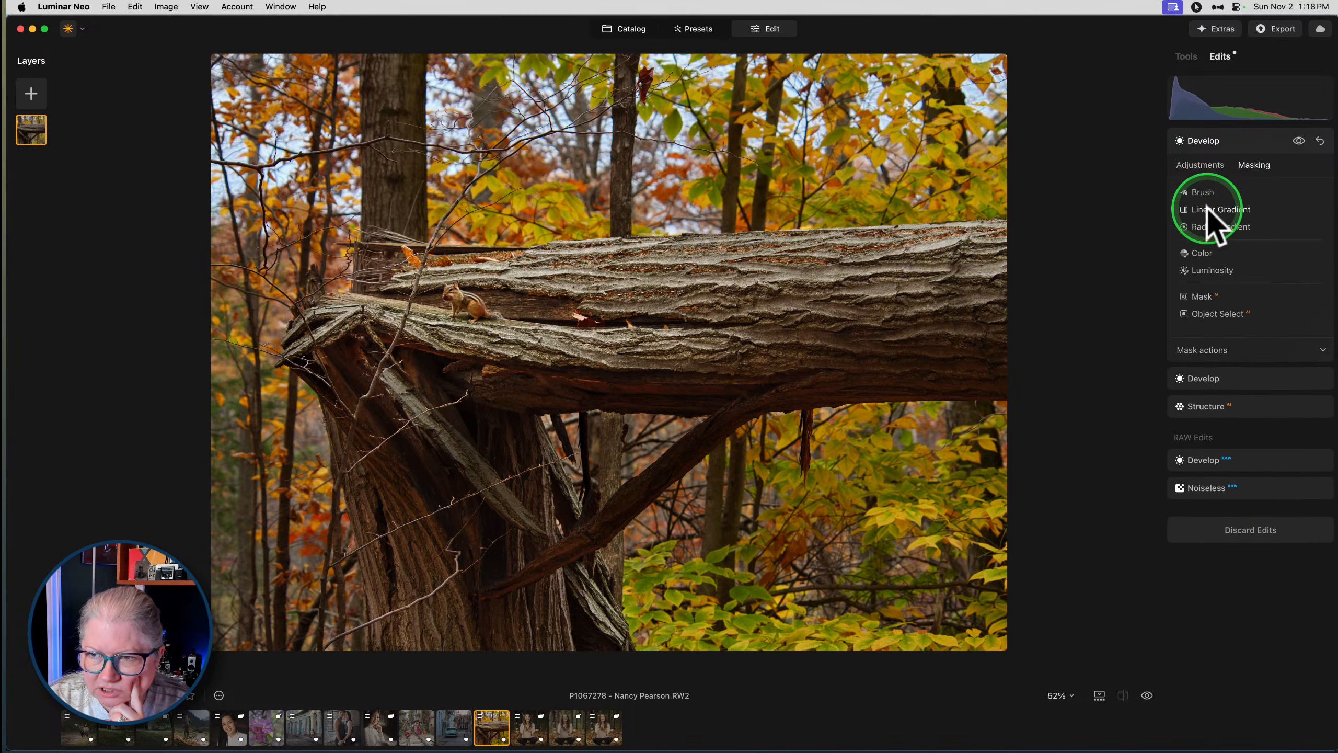
{"action": "left_click", "coordinate": [1204, 192]}
{"action": "left_click", "coordinate": [1280, 210]}
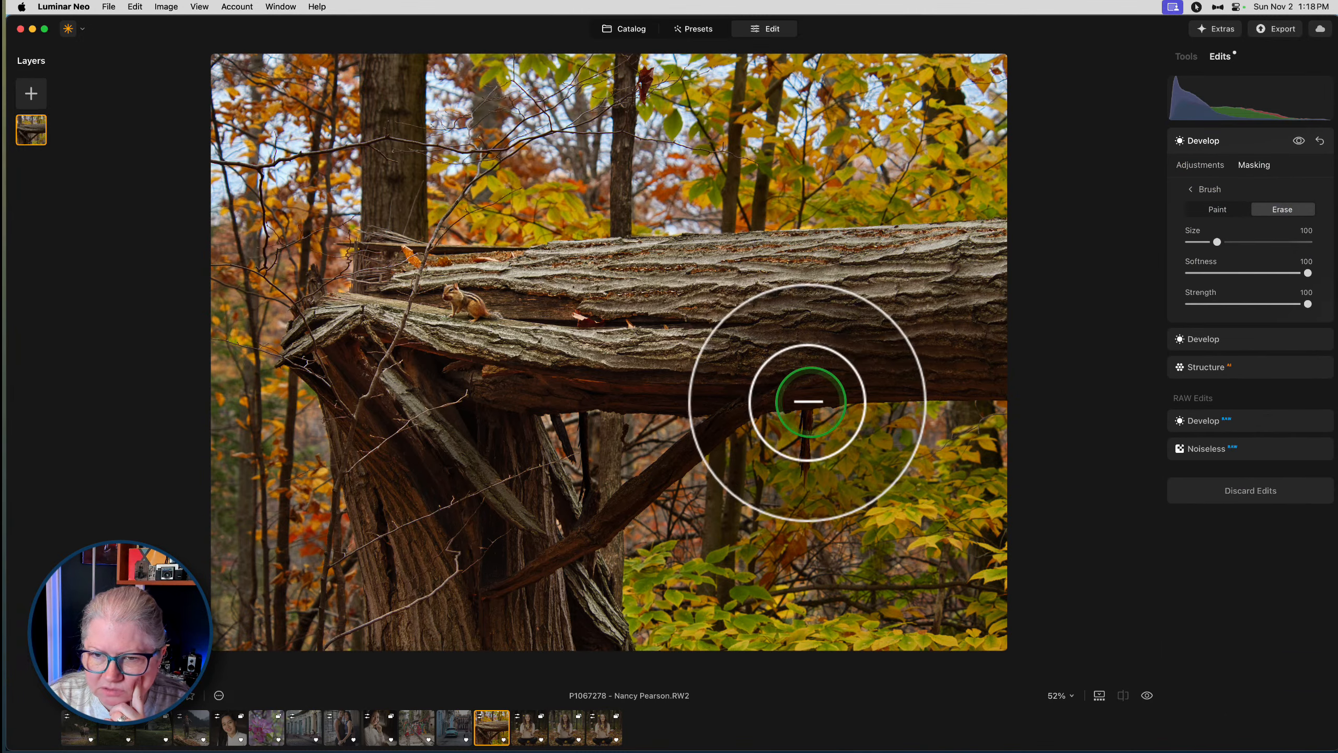
{"action": "mouse_move", "coordinate": [935, 398]}
{"action": "left_mouse_down"}
{"action": "mouse_move", "coordinate": [909, 434]}
{"action": "mouse_move", "coordinate": [1031, 426]}
{"action": "left_mouse_up"}
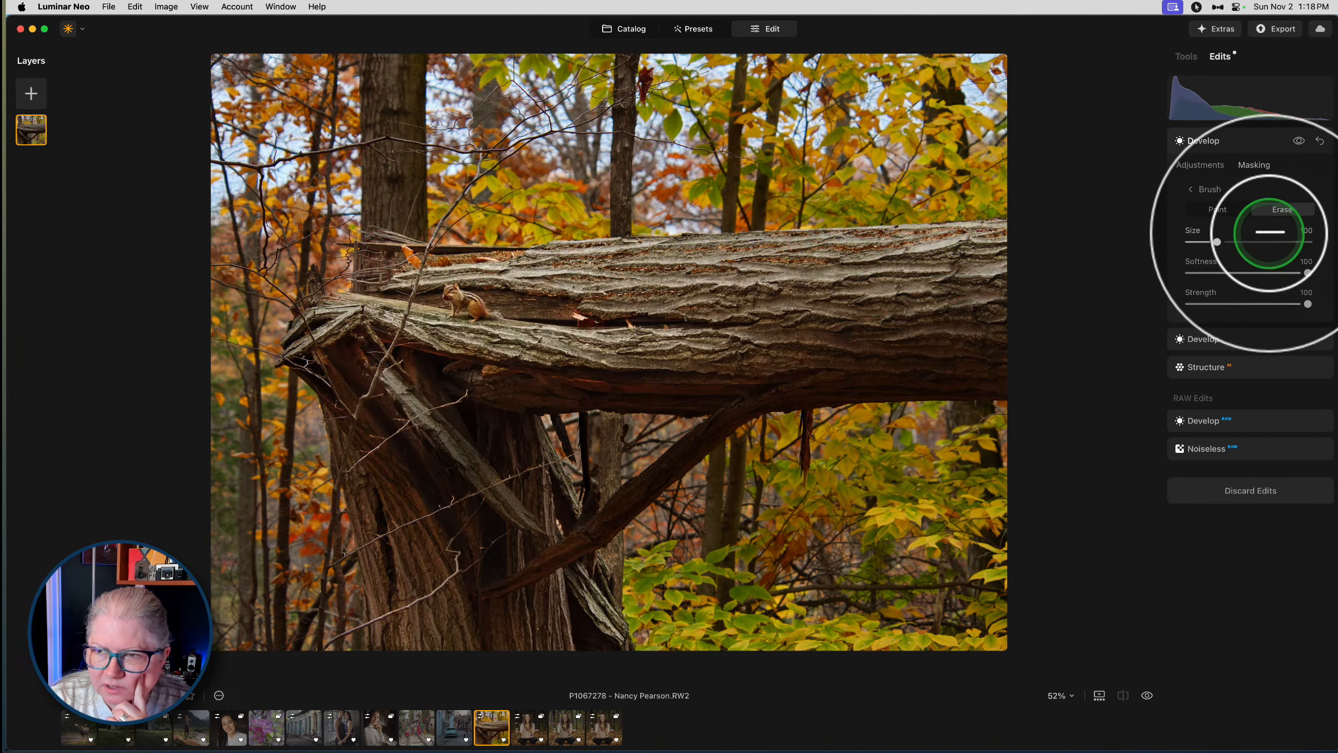
{"action": "left_click", "coordinate": [1257, 304]}
{"action": "key", "text": "bracketright"}
{"action": "key", "text": "bracketright"}
{"action": "key", "text": "bracketright"}
{"action": "key", "text": "bracketright"}
{"action": "key", "text": "bracketright"}
{"action": "key", "text": "bracketright"}
{"action": "key", "text": "bracketright"}
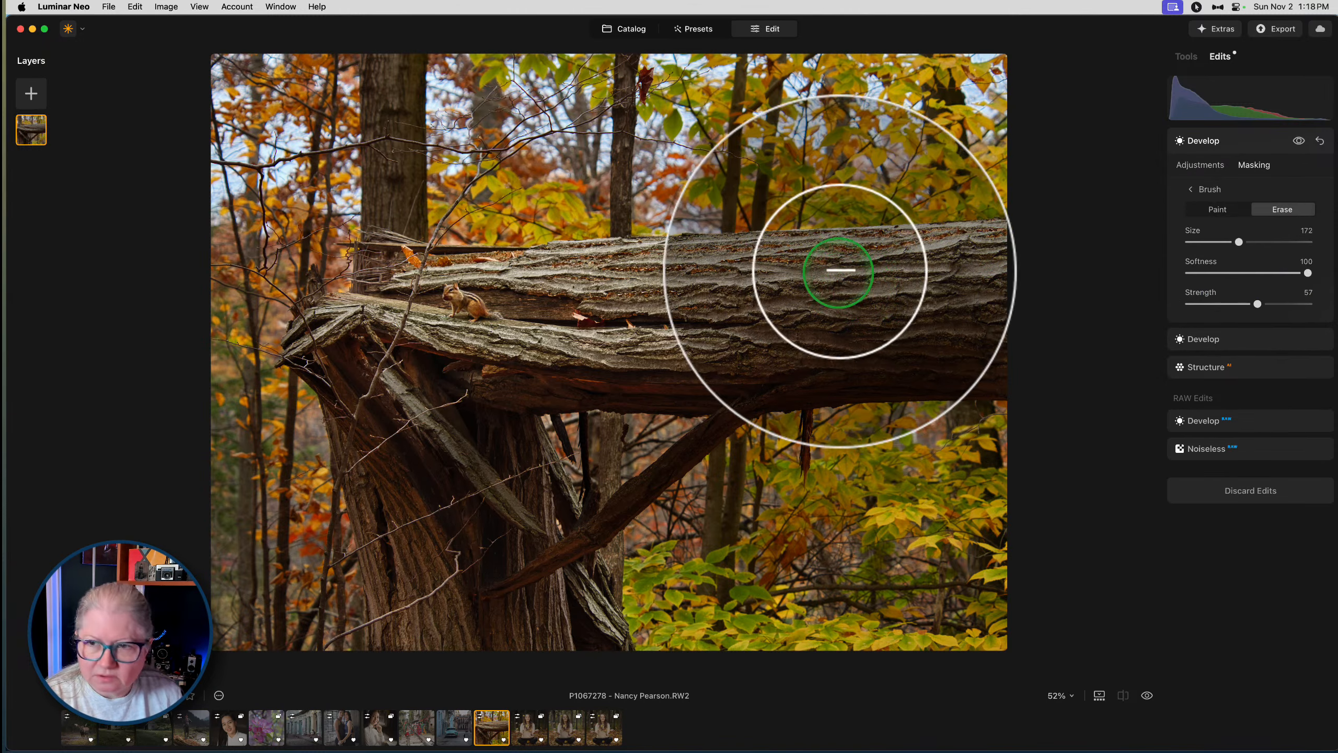
{"action": "mouse_move", "coordinate": [863, 266]}
{"action": "left_mouse_down"}
{"action": "mouse_move", "coordinate": [957, 302]}
{"action": "mouse_move", "coordinate": [1017, 381]}
{"action": "mouse_move", "coordinate": [757, 413]}
{"action": "mouse_move", "coordinate": [792, 418]}
{"action": "mouse_move", "coordinate": [984, 357]}
{"action": "mouse_move", "coordinate": [782, 525]}
{"action": "mouse_move", "coordinate": [1009, 508]}
{"action": "left_mouse_up"}
{"action": "mouse_move", "coordinate": [1017, 245]}
{"action": "left_mouse_down"}
{"action": "mouse_move", "coordinate": [761, 237]}
{"action": "mouse_move", "coordinate": [915, 245]}
{"action": "mouse_move", "coordinate": [795, 366]}
{"action": "mouse_move", "coordinate": [1027, 438]}
{"action": "left_mouse_up"}
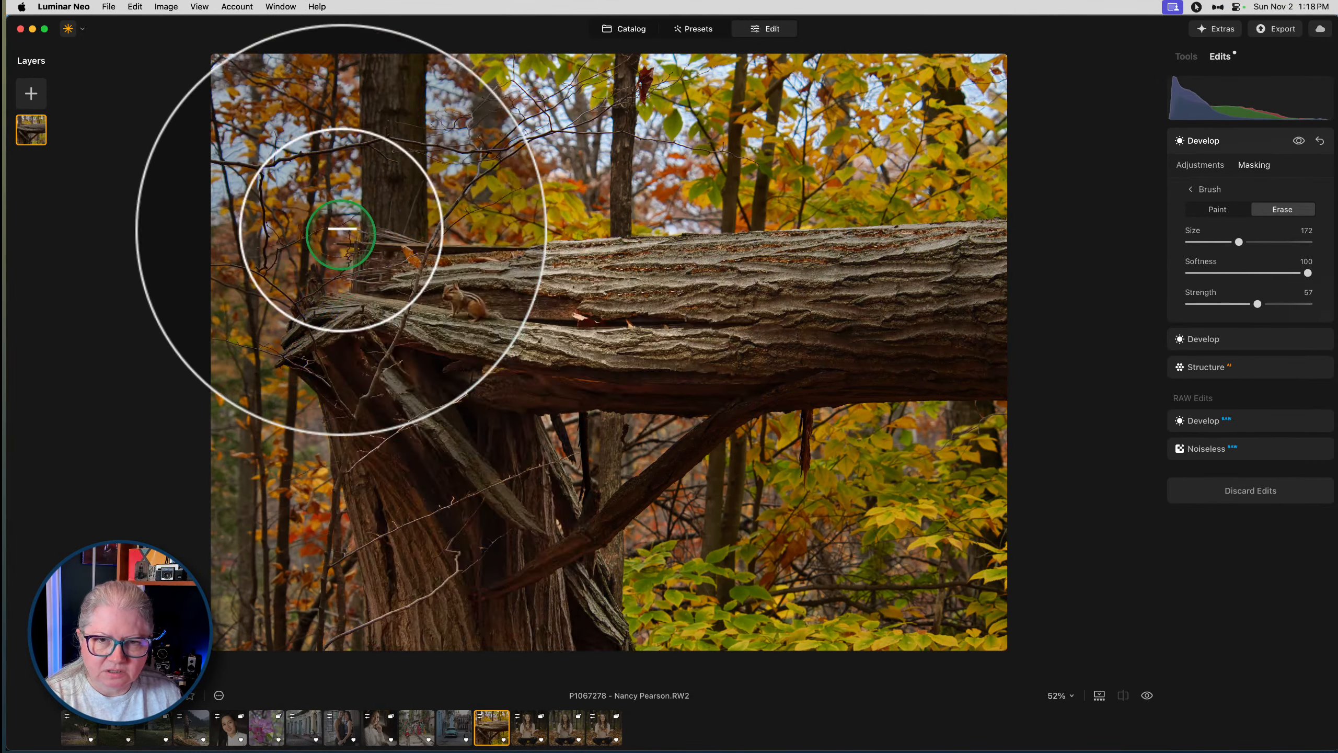
{"action": "mouse_move", "coordinate": [514, 436]}
{"action": "left_mouse_down"}
{"action": "mouse_move", "coordinate": [536, 523]}
{"action": "mouse_move", "coordinate": [613, 598]}
{"action": "mouse_move", "coordinate": [321, 614]}
{"action": "left_mouse_up"}
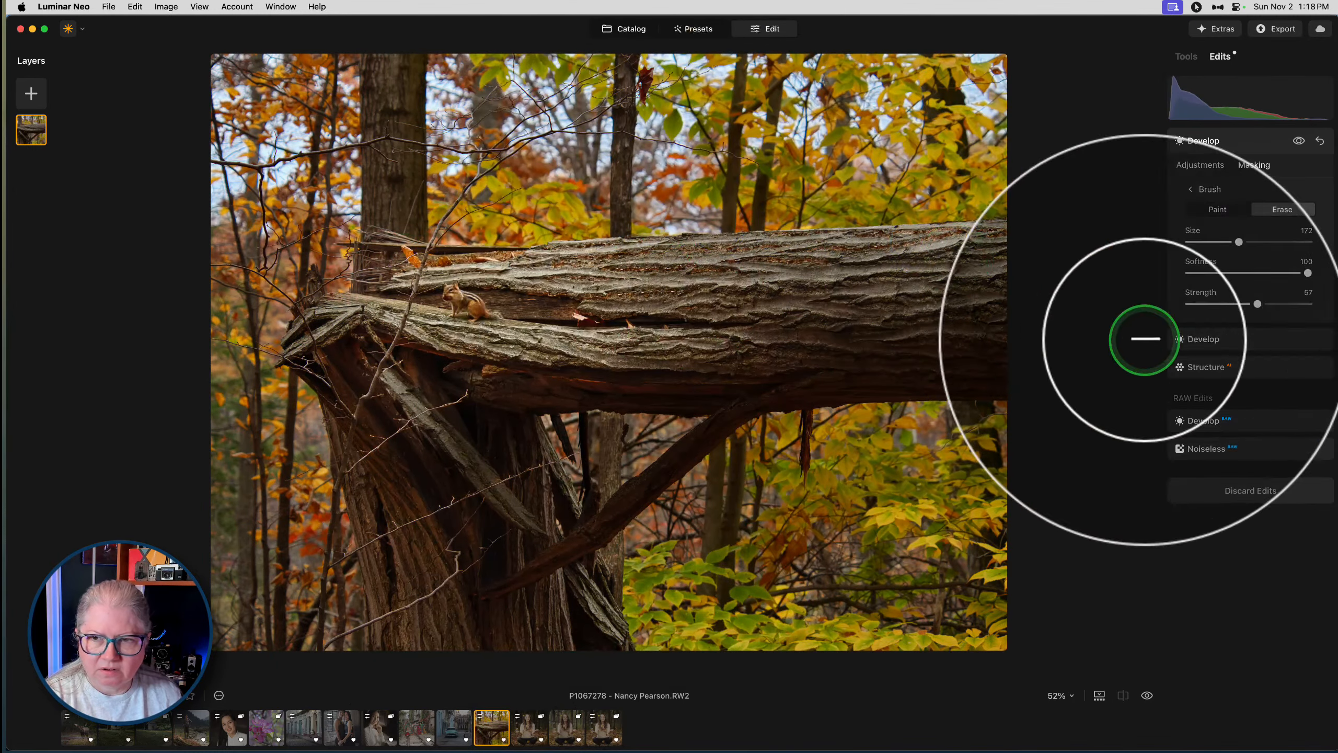
Paint over the area below the trunk in the Develop mask at brush strength 31, then leave the brush
{"action": "left_click", "coordinate": [1221, 209]}
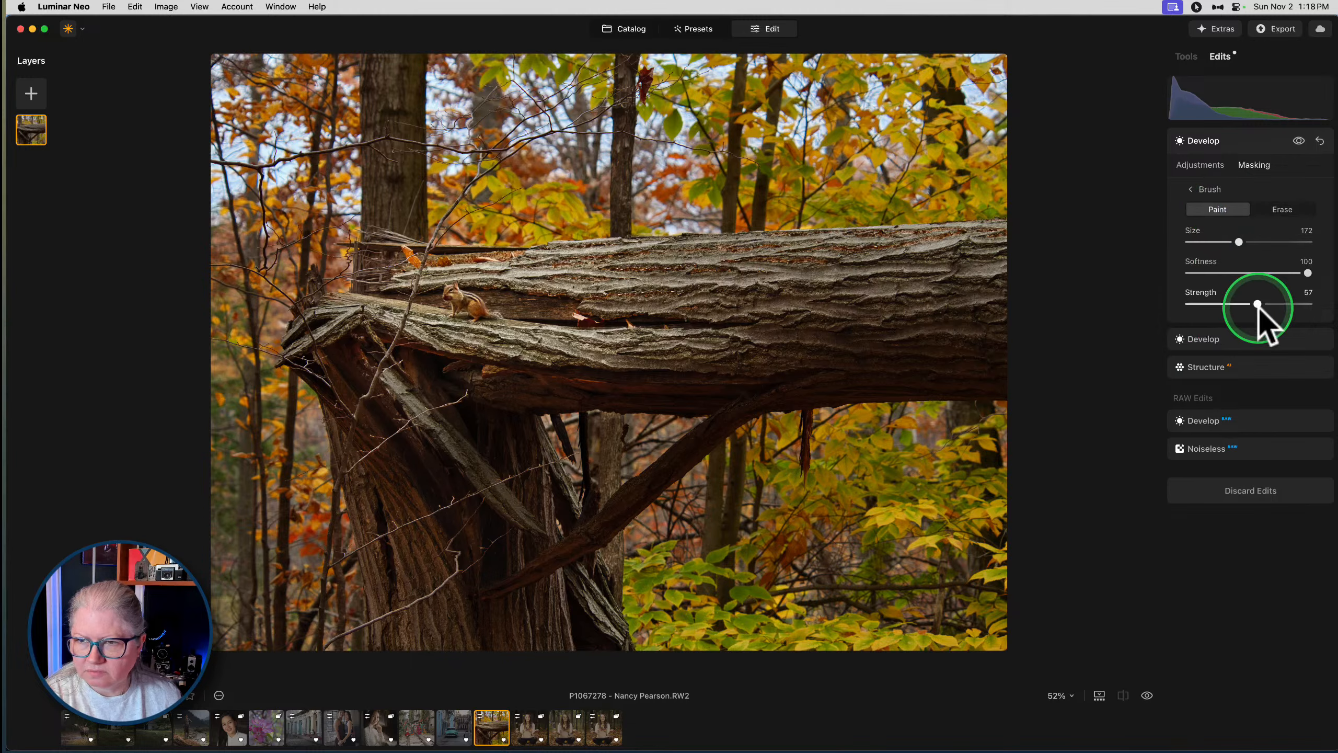
{"action": "left_click_drag", "start_coordinate": [1257, 305], "coordinate": [1226, 304]}
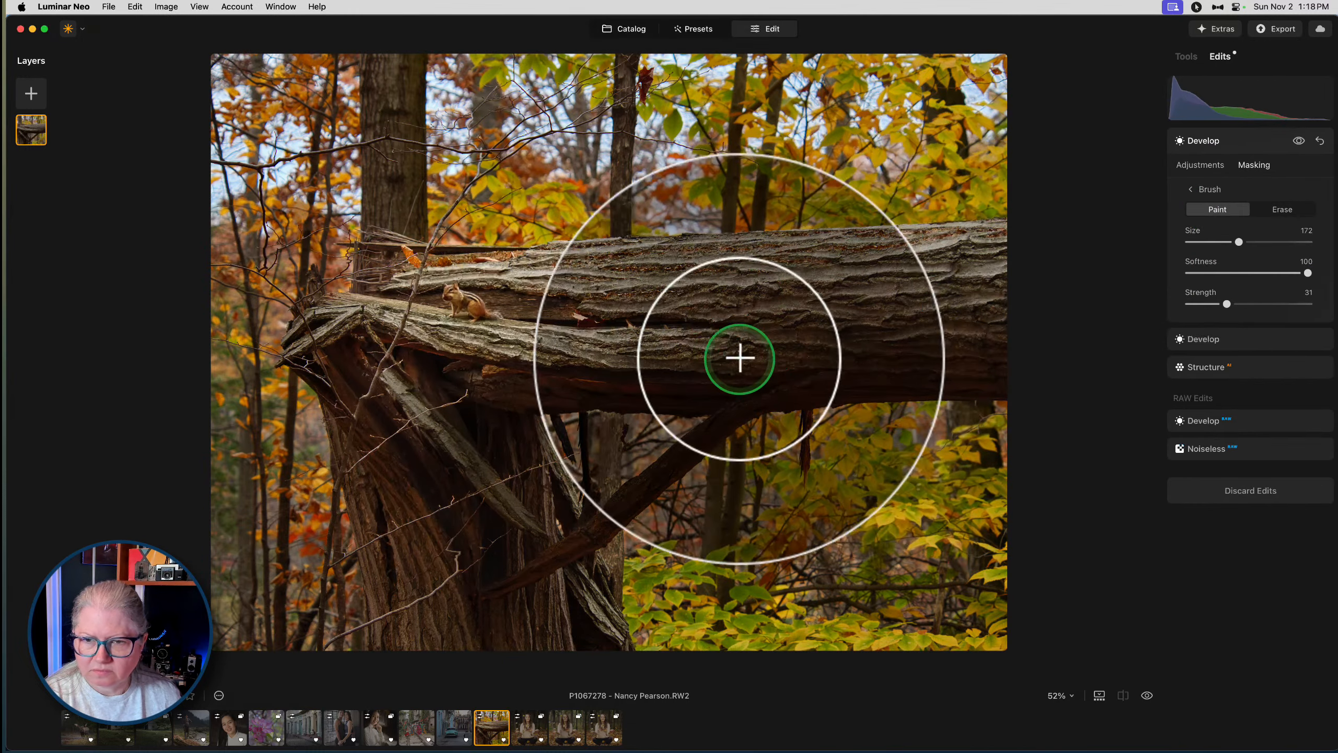
{"action": "mouse_move", "coordinate": [586, 397]}
{"action": "left_mouse_down"}
{"action": "mouse_move", "coordinate": [546, 594]}
{"action": "mouse_move", "coordinate": [457, 469]}
{"action": "mouse_move", "coordinate": [474, 453]}
{"action": "left_mouse_up"}
{"action": "left_click", "coordinate": [1202, 188]}
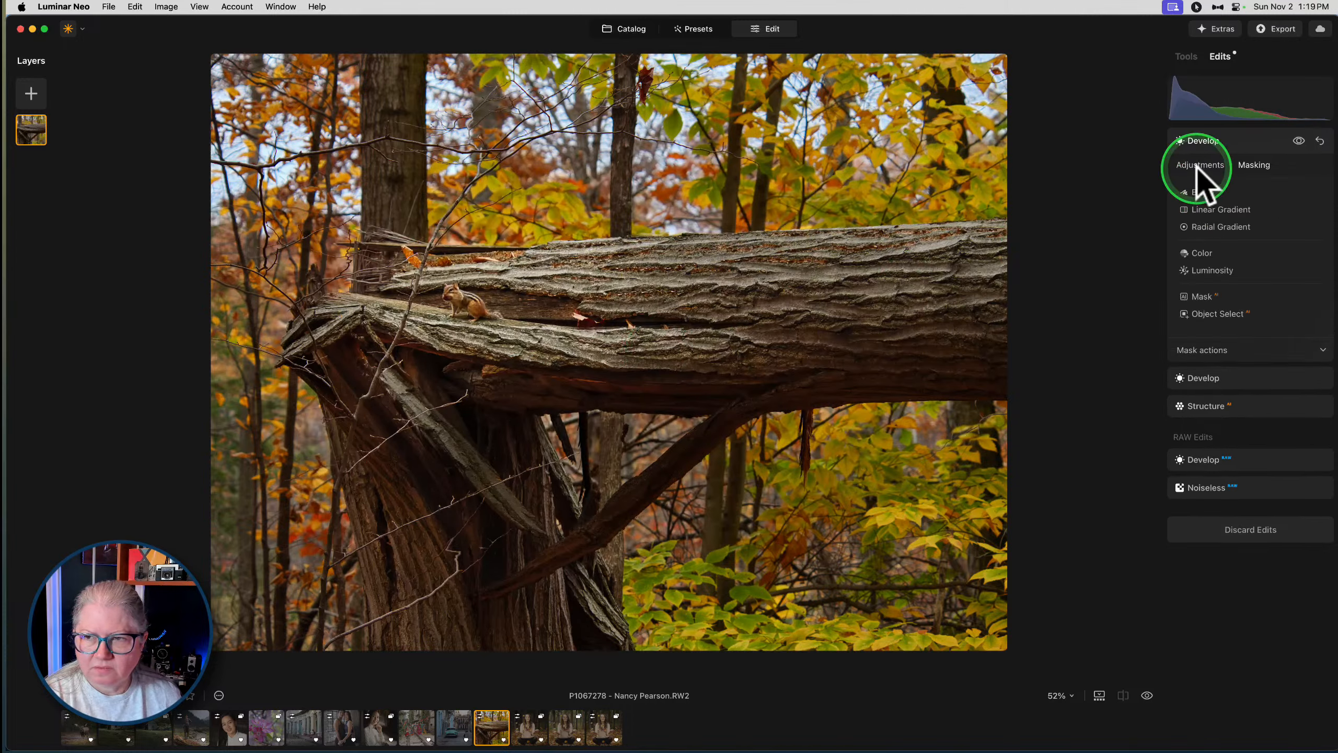
Compare the photo with and without the brightening Develop adjustment, then close Develop
{"action": "left_click", "coordinate": [1297, 141]}
{"action": "left_click", "coordinate": [1296, 141]}
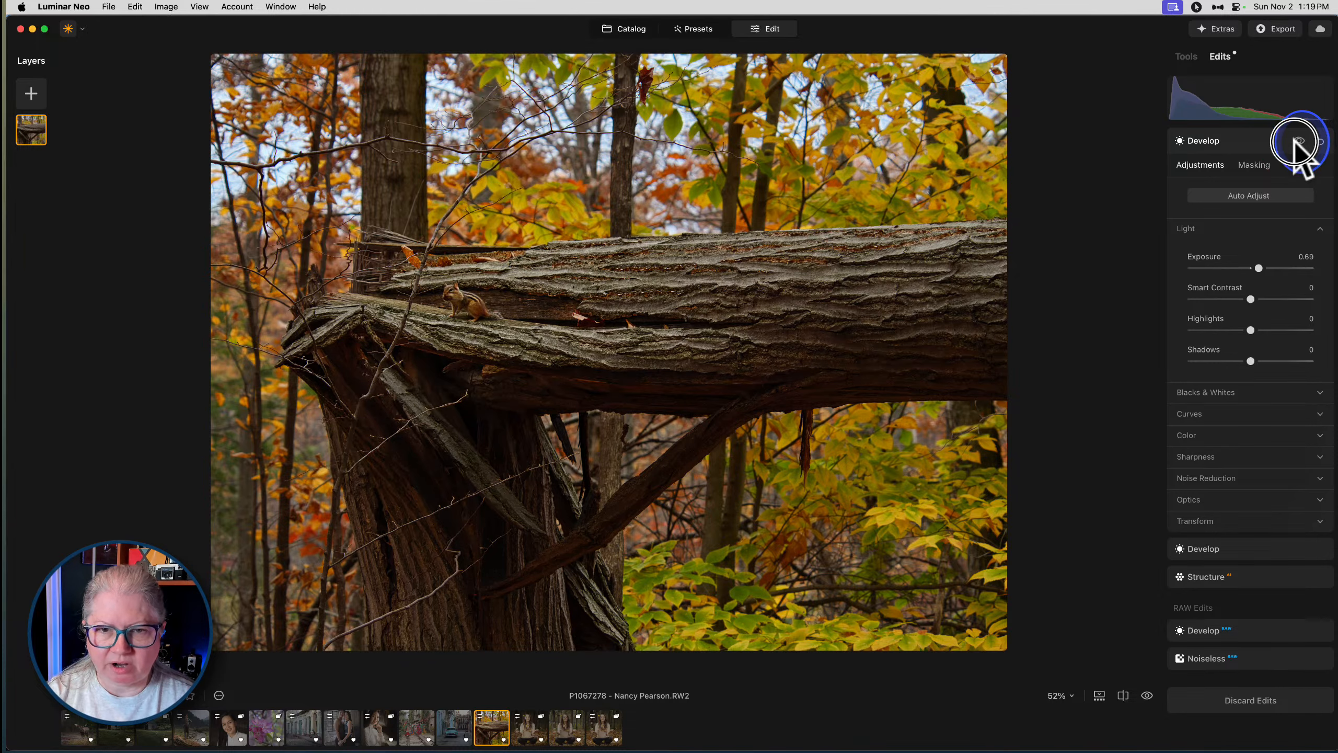
{"action": "left_click", "coordinate": [1297, 141]}
{"action": "left_click", "coordinate": [1248, 140]}
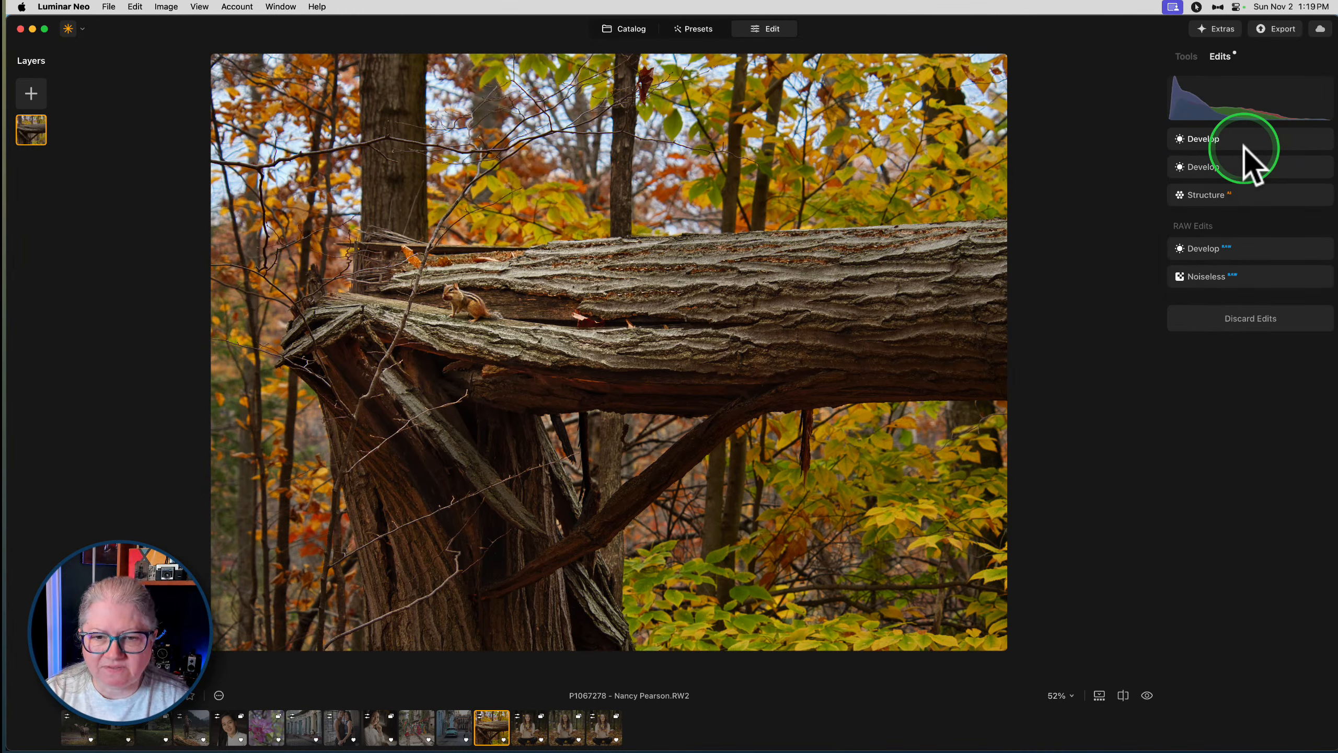
Crop the photo at its original ratio and reposition it inside the frame to place the chipmunk near a thirds intersection
{"action": "left_click", "coordinate": [1195, 62]}
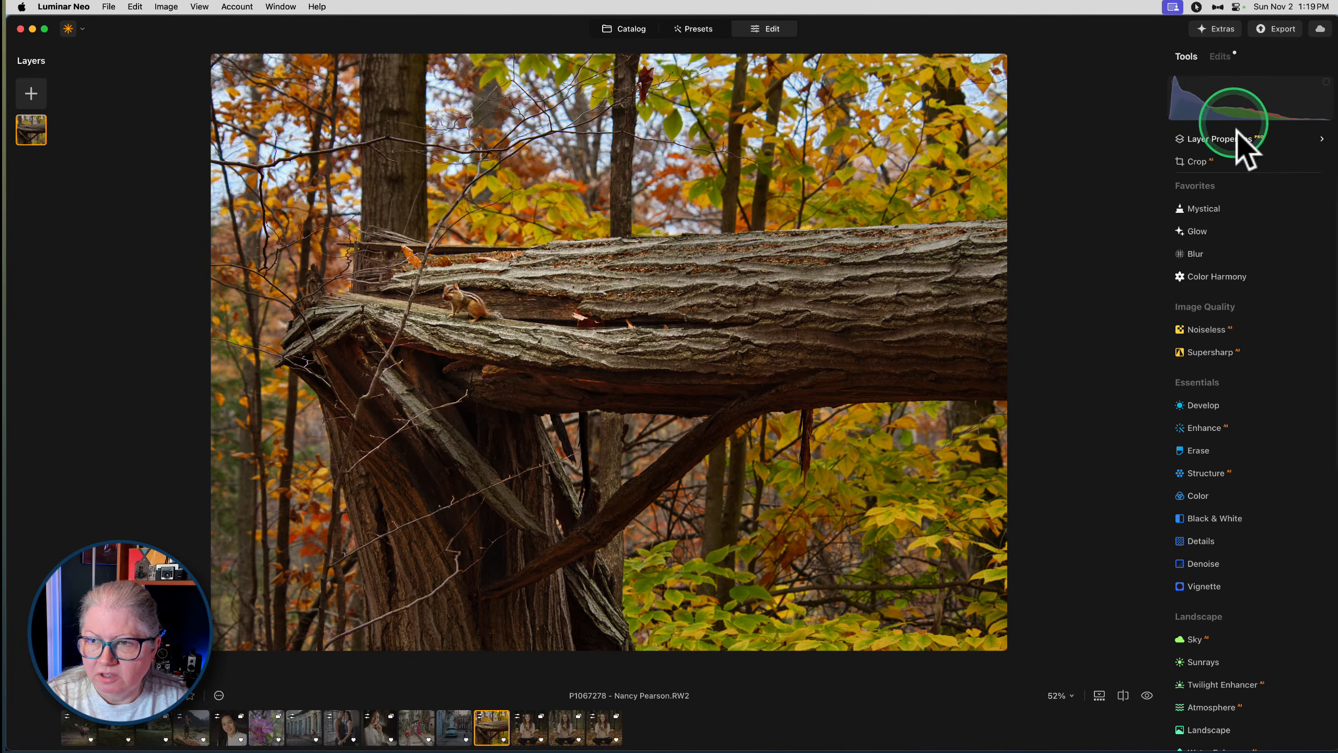
{"action": "left_click", "coordinate": [1246, 164]}
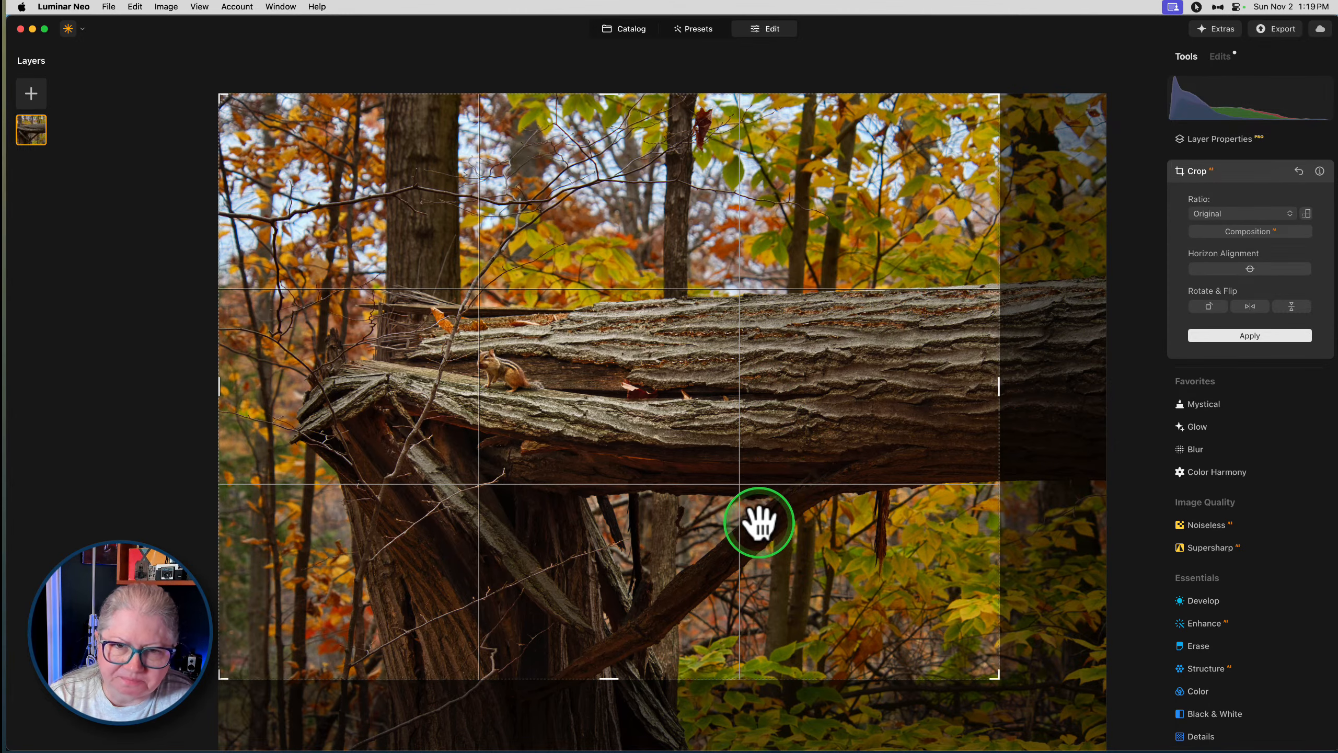
{"action": "left_click_drag", "start_coordinate": [758, 530], "coordinate": [753, 475]}
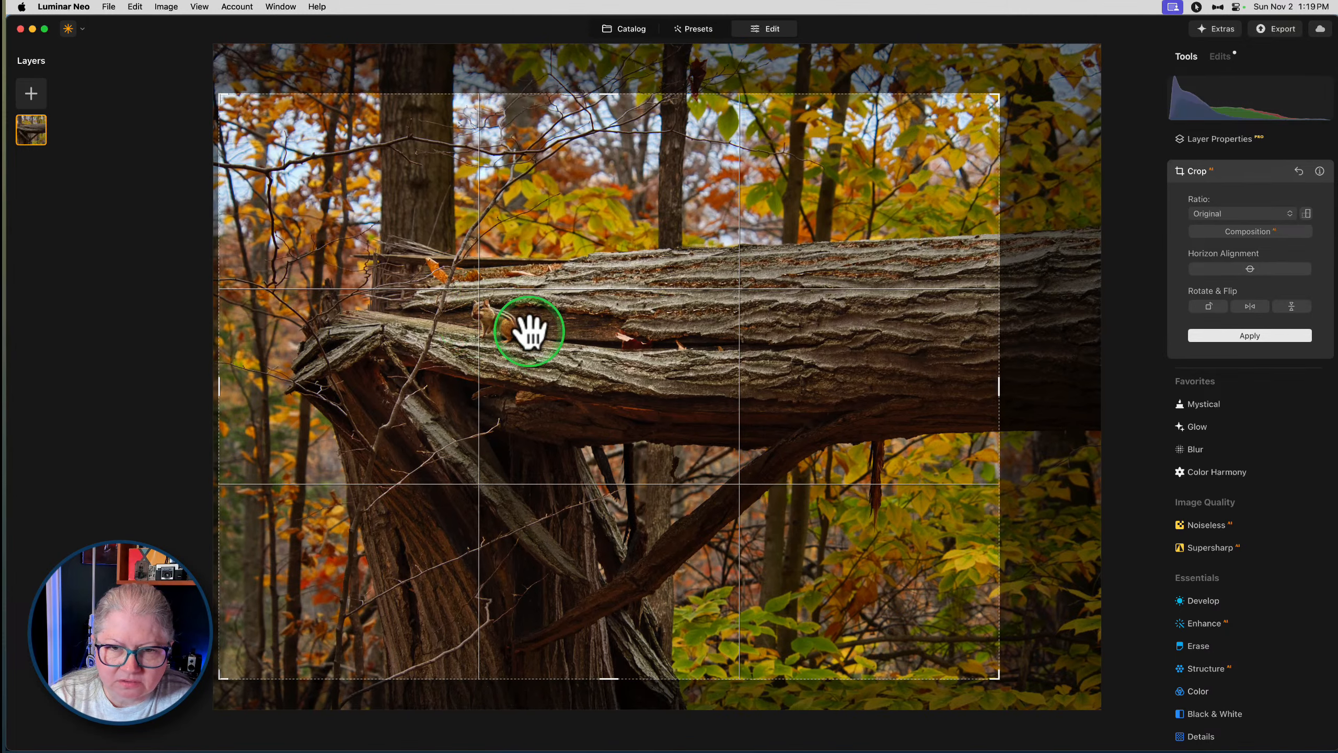
{"action": "left_click_drag", "start_coordinate": [600, 460], "coordinate": [600, 443]}
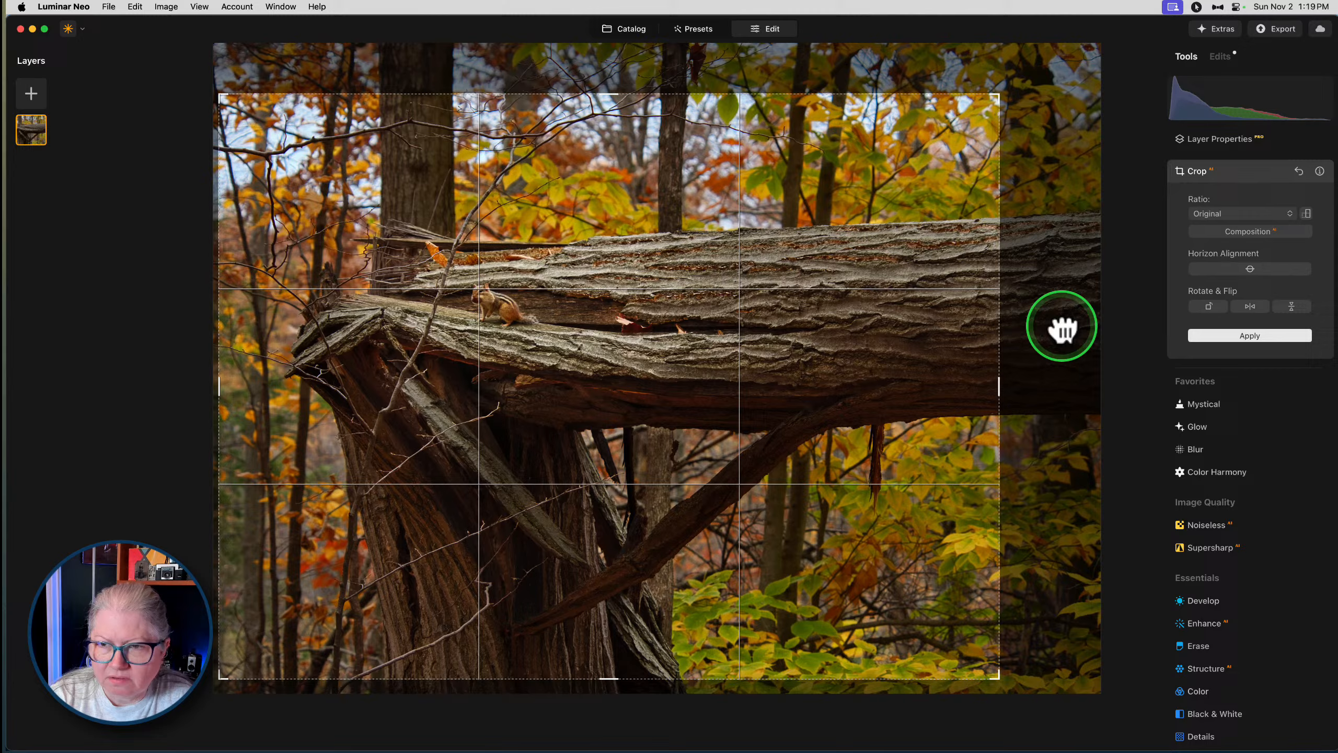
{"action": "left_click", "coordinate": [1241, 178]}
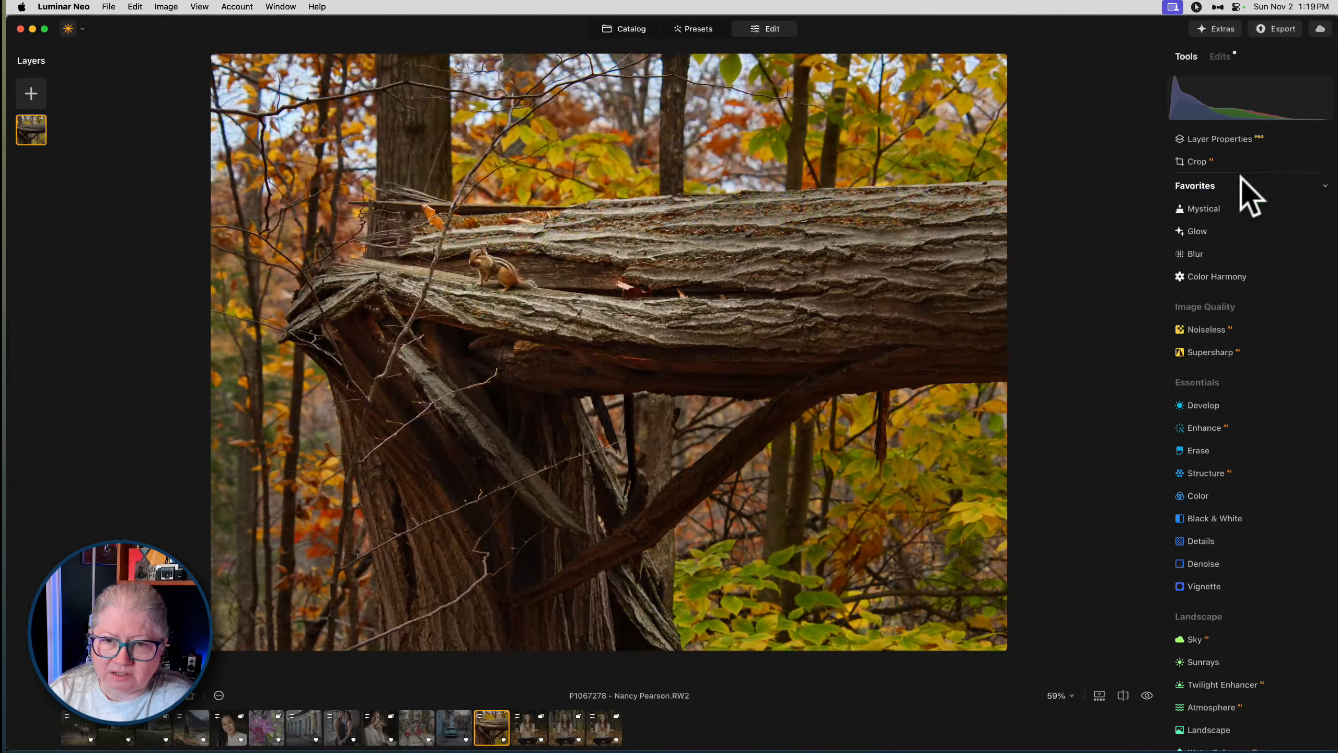
Tighten the crop, trim its lower edge with a Free ratio, and compare the cropped photo before and after editing
{"action": "left_click", "coordinate": [1230, 165]}
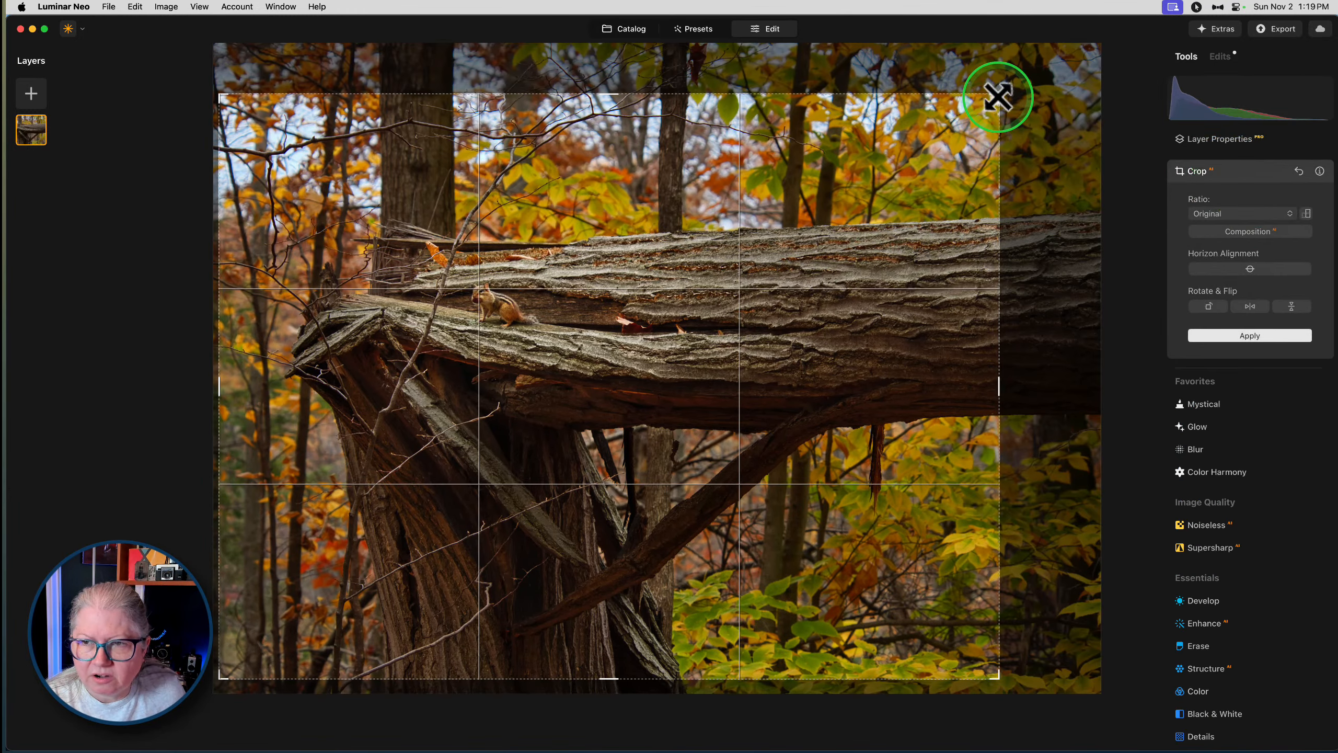
{"action": "left_click_drag", "start_coordinate": [998, 97], "coordinate": [959, 157]}
{"action": "left_click", "coordinate": [1207, 213]}
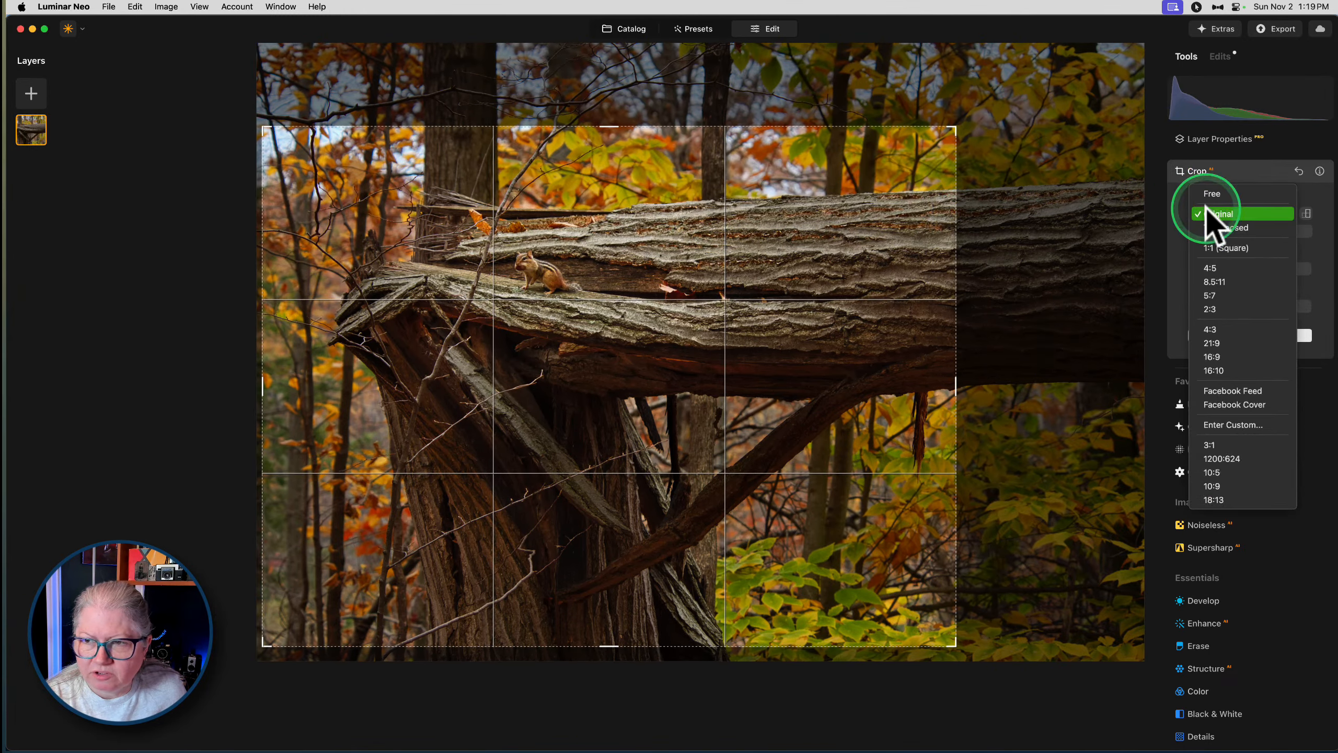
{"action": "left_click", "coordinate": [1209, 195]}
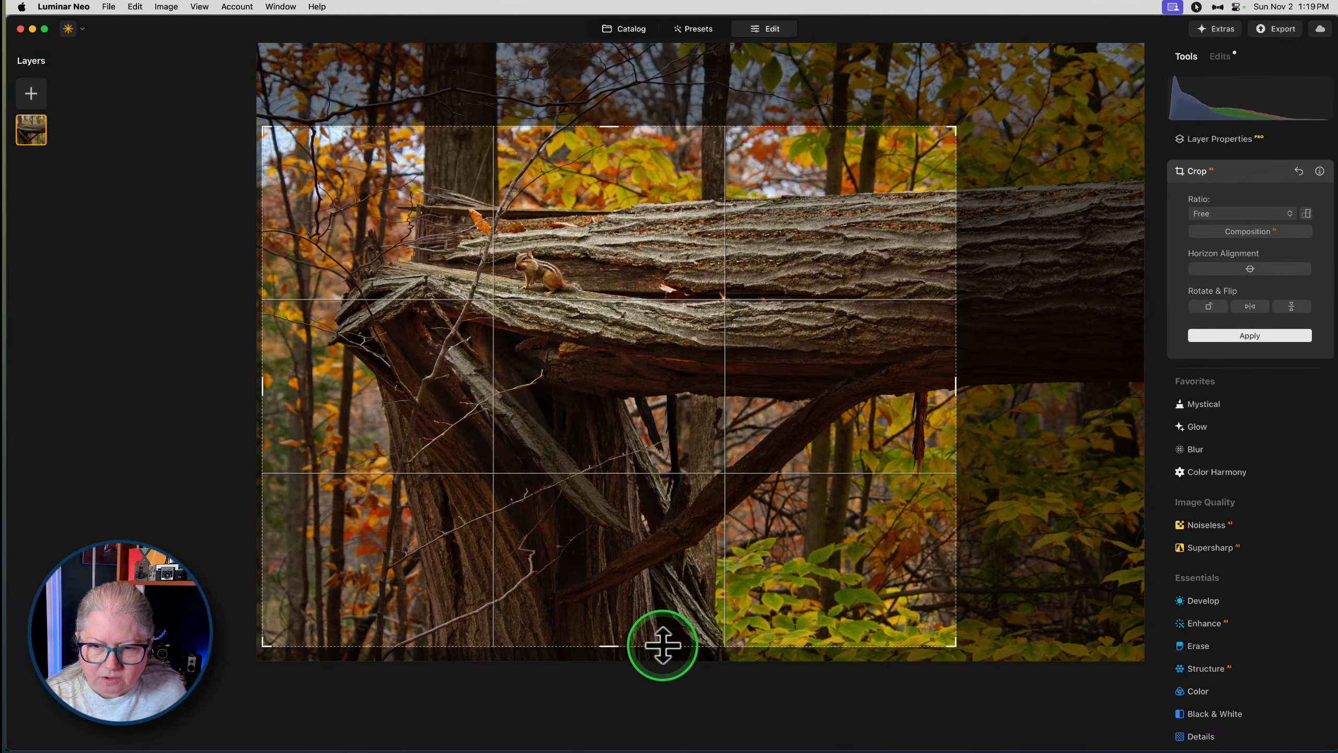
{"action": "left_click_drag", "start_coordinate": [663, 644], "coordinate": [667, 555]}
{"action": "mouse_move", "coordinate": [658, 432]}
{"action": "left_mouse_down"}
{"action": "mouse_move", "coordinate": [663, 445]}
{"action": "mouse_move", "coordinate": [651, 437]}
{"action": "left_mouse_up"}
{"action": "left_click", "coordinate": [1236, 171]}
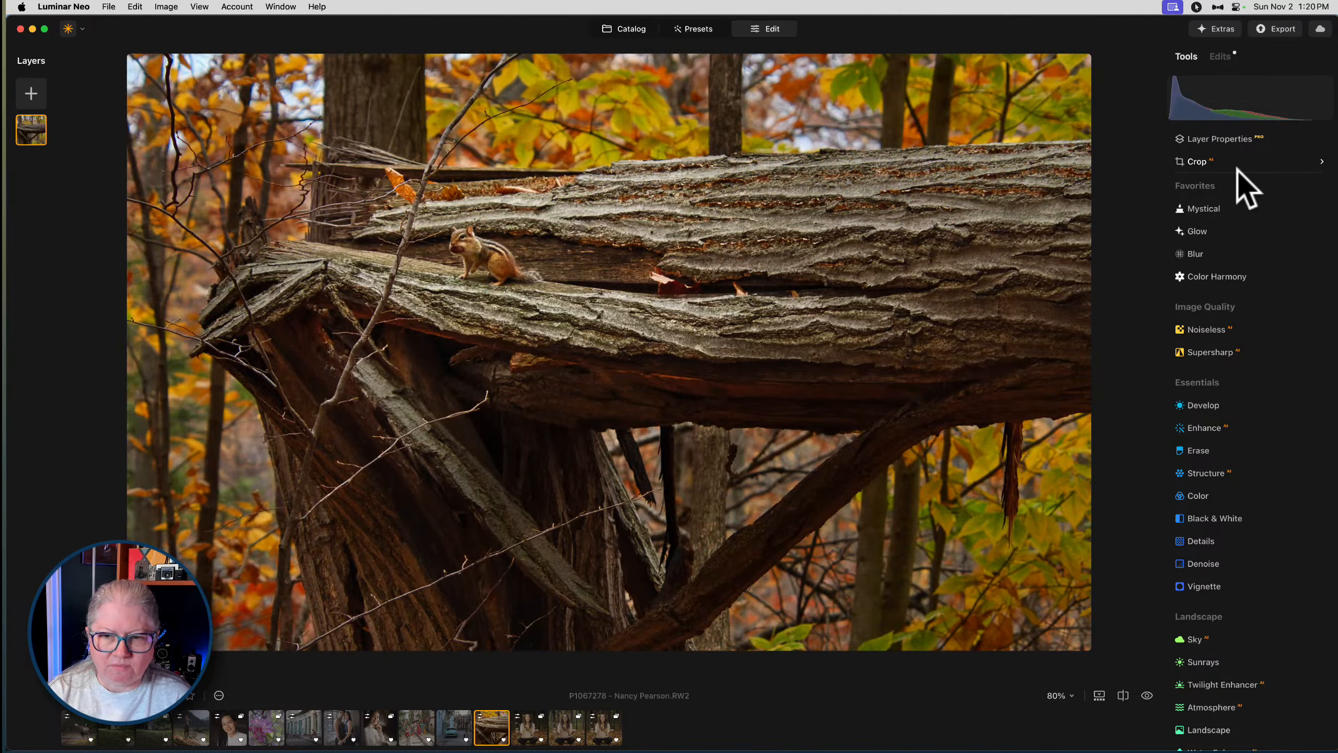
{"action": "key", "text": "backslash"}
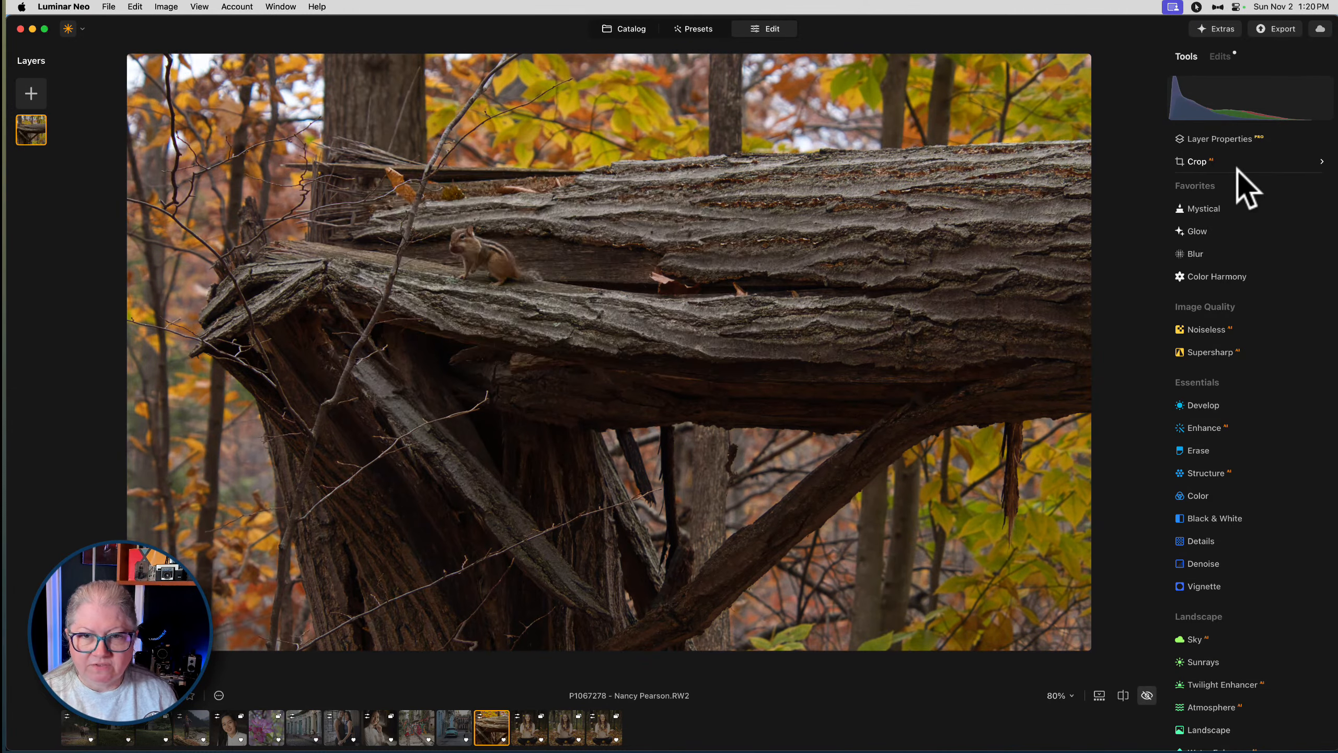
{"action": "key", "text": "backslash"}
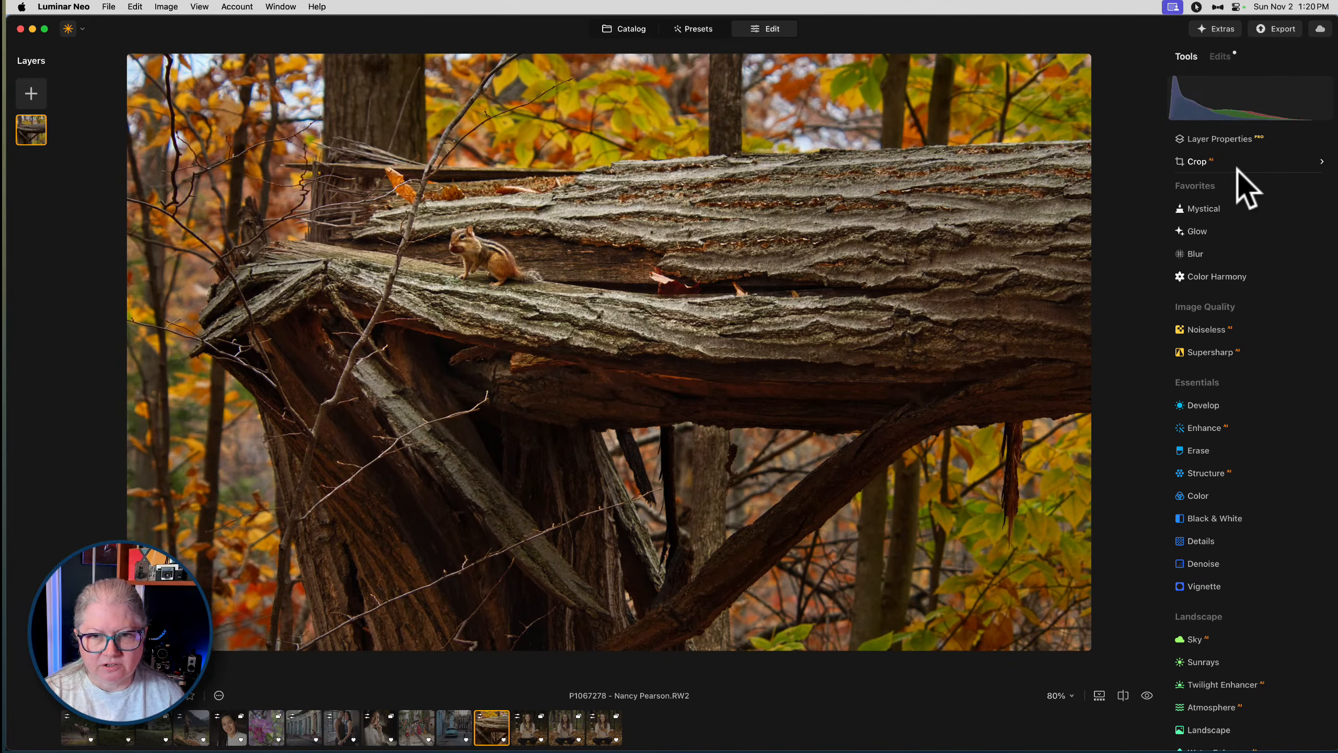
Add Light Depth with Amount 63 and shift its depth point so the light falls on the fallen trunk
{"action": "scroll", "coordinate": [1214, 425], "scroll_direction": "down", "scroll_amount": 10}
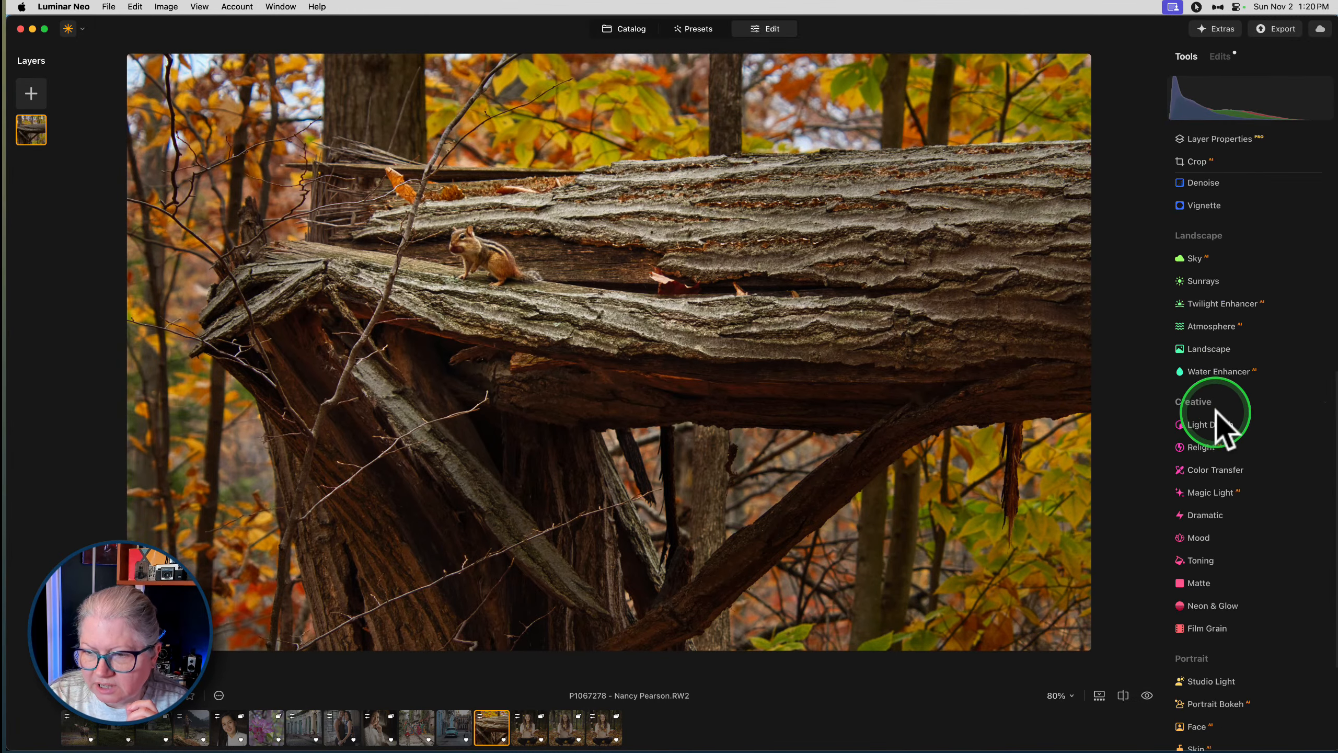
{"action": "left_click", "coordinate": [1210, 397]}
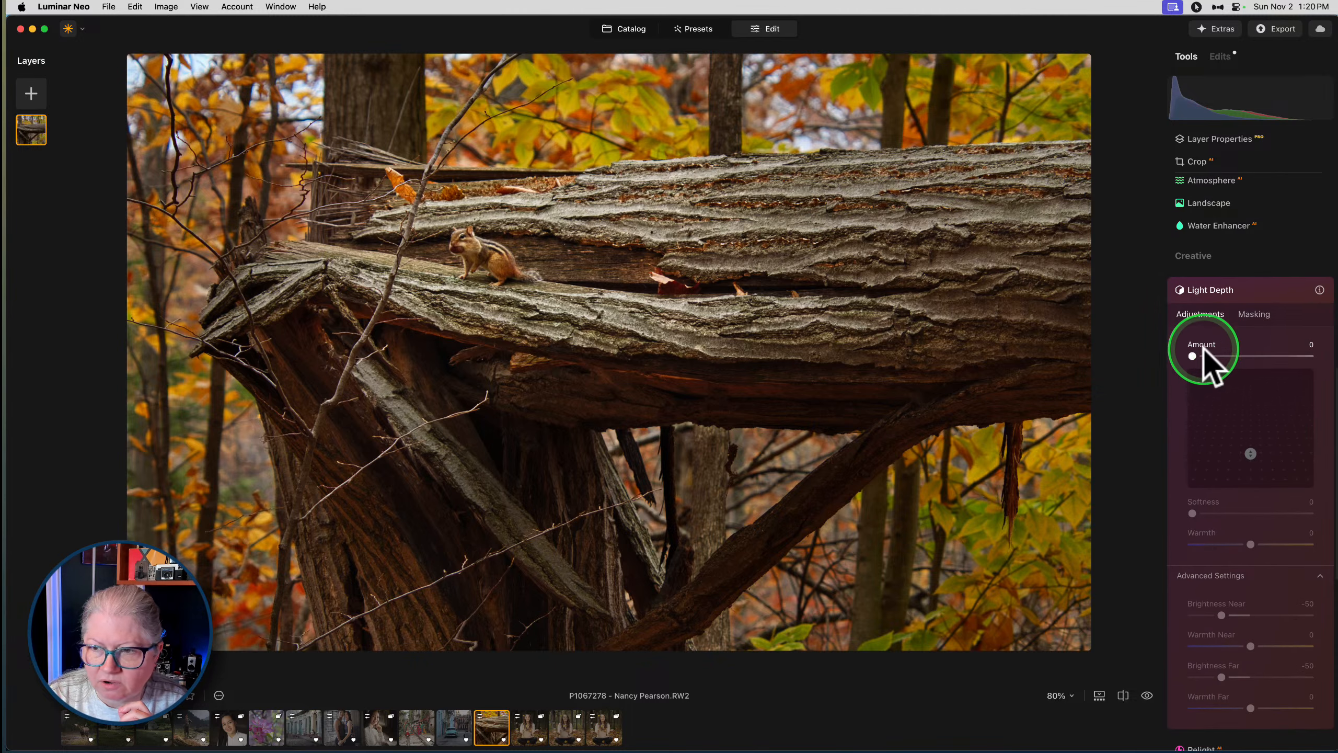
{"action": "left_click_drag", "start_coordinate": [1238, 353], "coordinate": [1266, 355]}
{"action": "left_click", "coordinate": [1251, 453]}
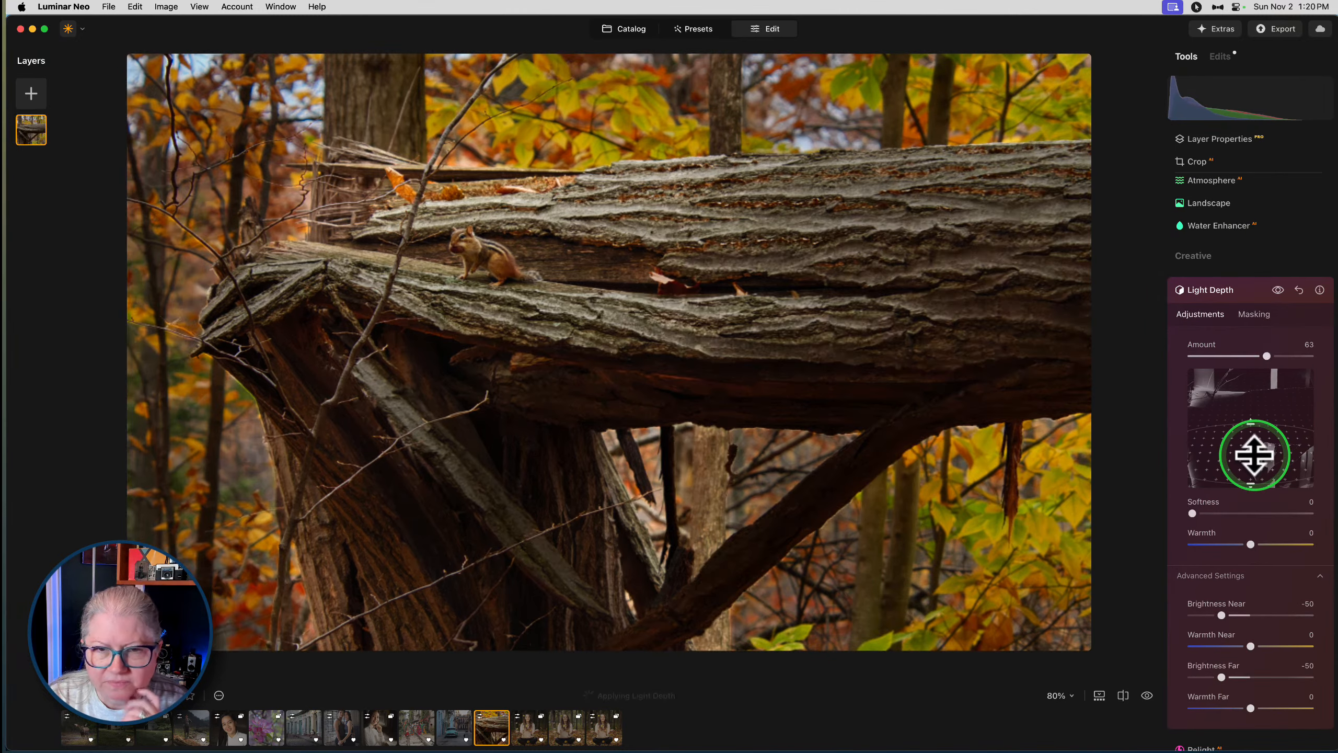
{"action": "mouse_move", "coordinate": [1256, 454]}
{"action": "left_mouse_down"}
{"action": "mouse_move", "coordinate": [1251, 435]}
{"action": "mouse_move", "coordinate": [1251, 470]}
{"action": "left_mouse_up"}
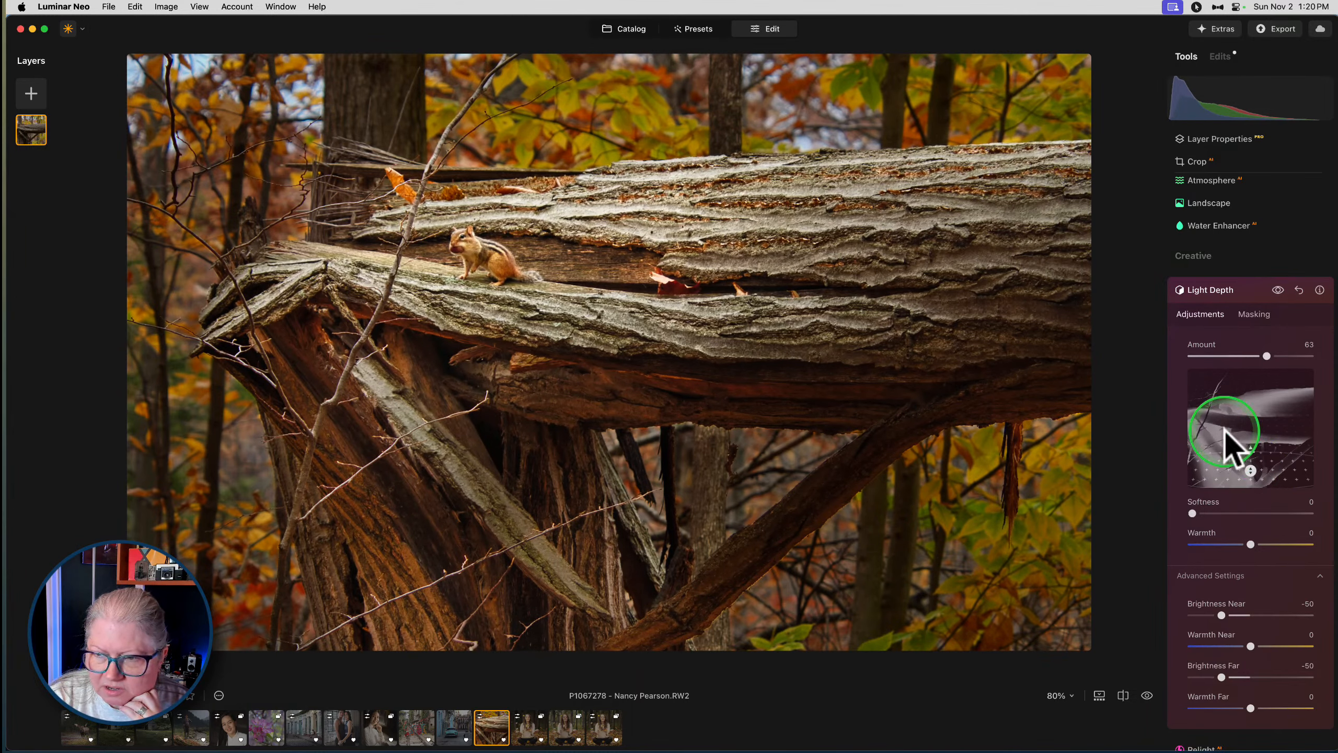
{"action": "left_click_drag", "start_coordinate": [1251, 465], "coordinate": [1247, 471]}
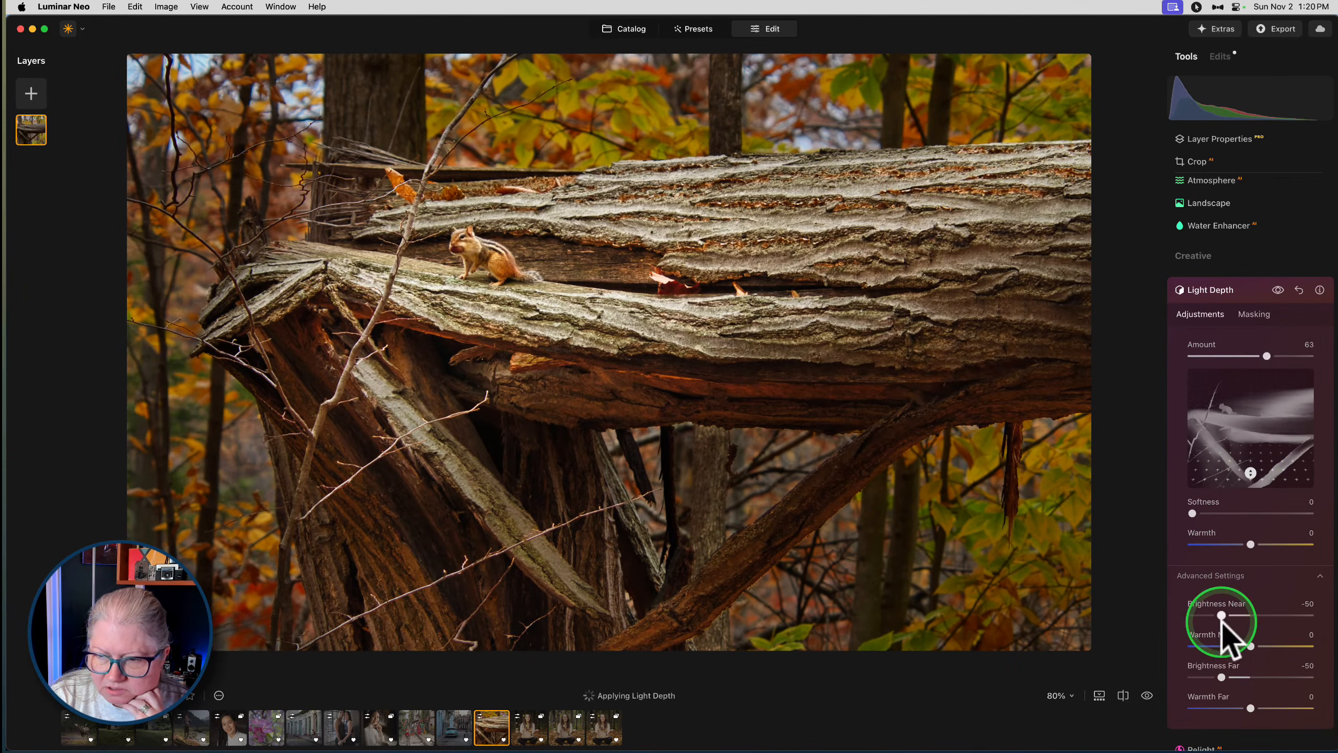
Set Light Depth's Brightness Near to -74, Brightness Far to -25, Warmth Far to 30 and Amount to 35
{"action": "left_click_drag", "start_coordinate": [1221, 615], "coordinate": [1207, 615]}
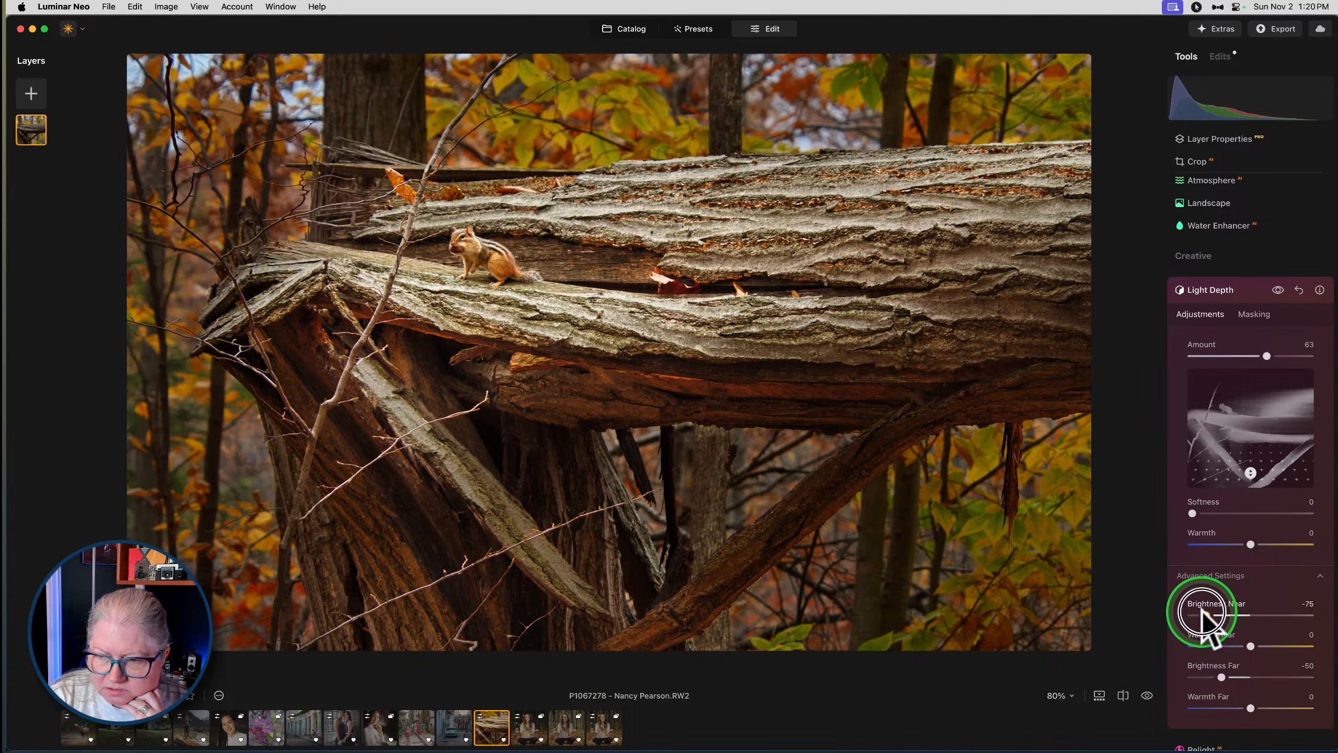
{"action": "mouse_move", "coordinate": [1220, 677]}
{"action": "left_mouse_down"}
{"action": "mouse_move", "coordinate": [1209, 677]}
{"action": "mouse_move", "coordinate": [1284, 665]}
{"action": "mouse_move", "coordinate": [1165, 664]}
{"action": "mouse_move", "coordinate": [1314, 664]}
{"action": "mouse_move", "coordinate": [1232, 664]}
{"action": "left_mouse_up"}
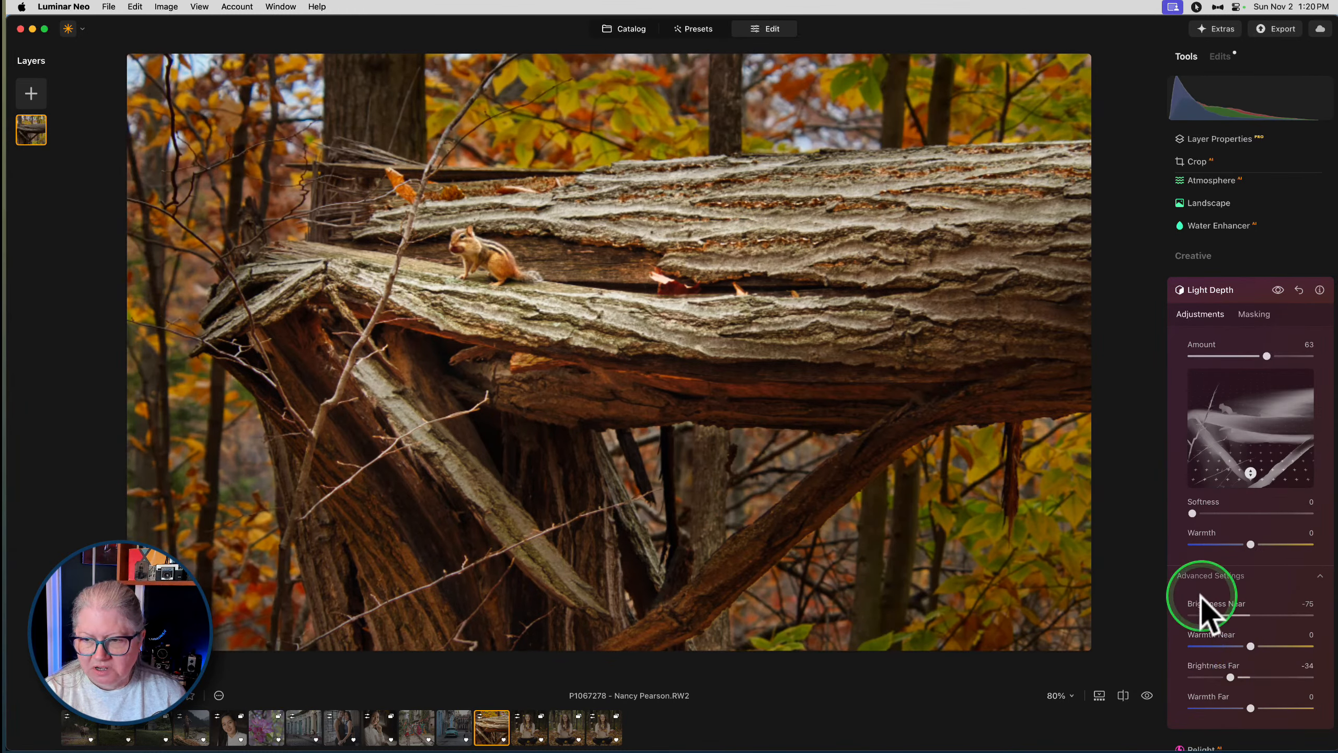
{"action": "mouse_move", "coordinate": [1206, 614]}
{"action": "left_mouse_down"}
{"action": "mouse_move", "coordinate": [1284, 615]}
{"action": "mouse_move", "coordinate": [1207, 615]}
{"action": "left_mouse_up"}
{"action": "left_click_drag", "start_coordinate": [1230, 677], "coordinate": [1267, 701]}
{"action": "left_click_drag", "start_coordinate": [1267, 356], "coordinate": [1232, 356]}
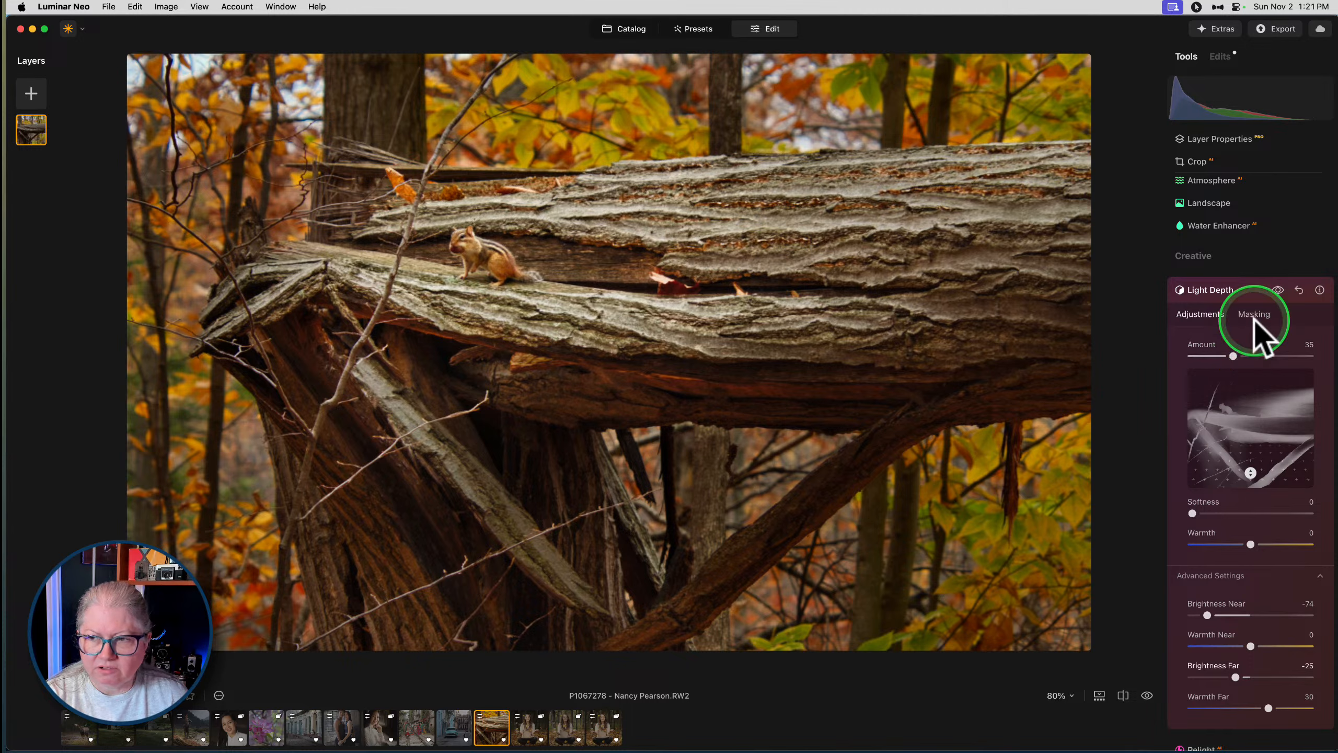
Compare the photo with and without the Light Depth adjustment
{"action": "left_click", "coordinate": [1277, 290]}
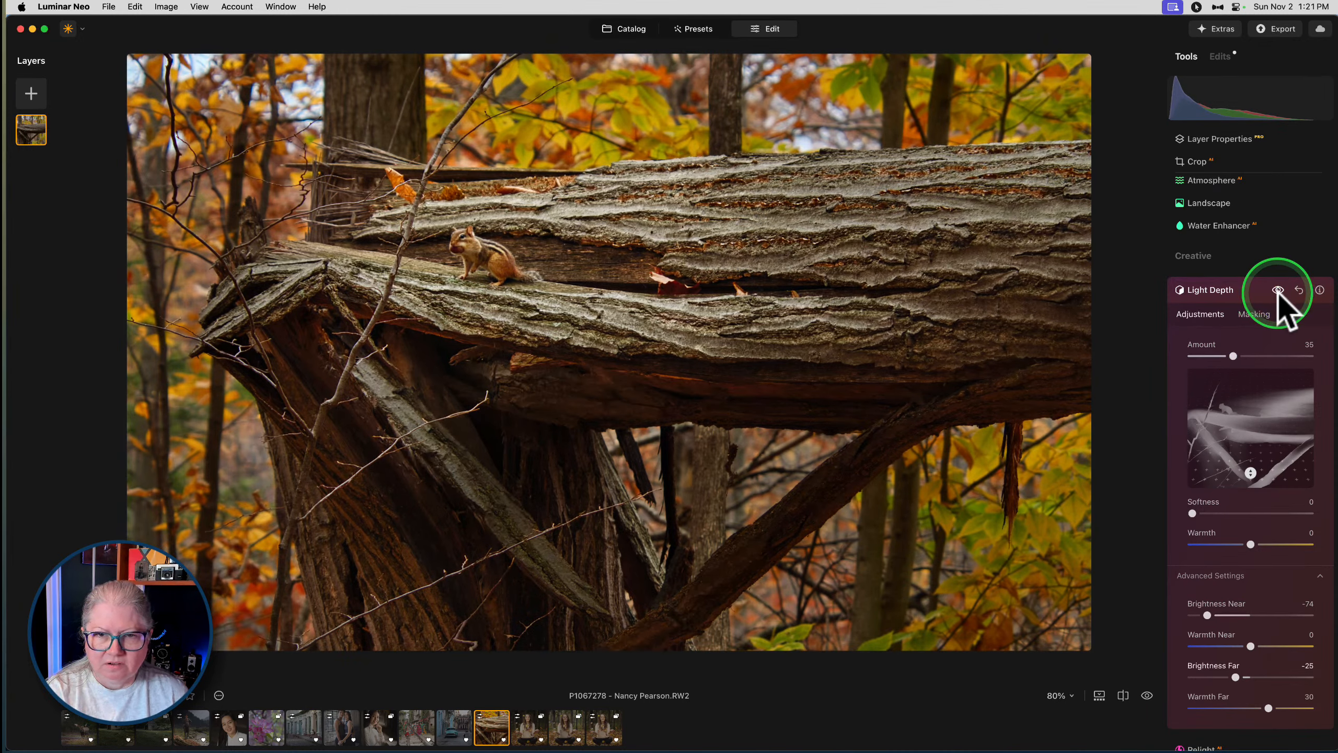
{"action": "left_click", "coordinate": [1277, 290]}
{"action": "left_click", "coordinate": [1278, 291]}
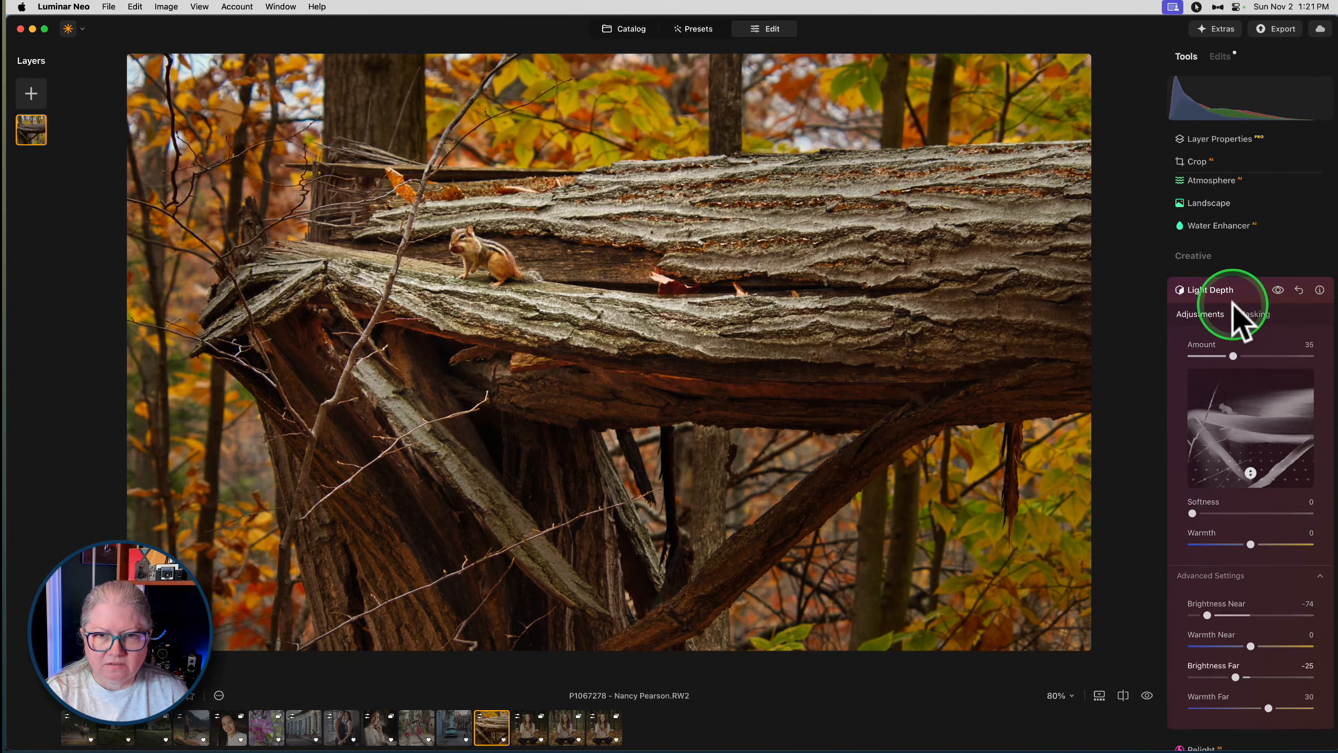
Close the Light Depth settings and compare the edited photo with its unedited original
{"action": "left_click", "coordinate": [1235, 288]}
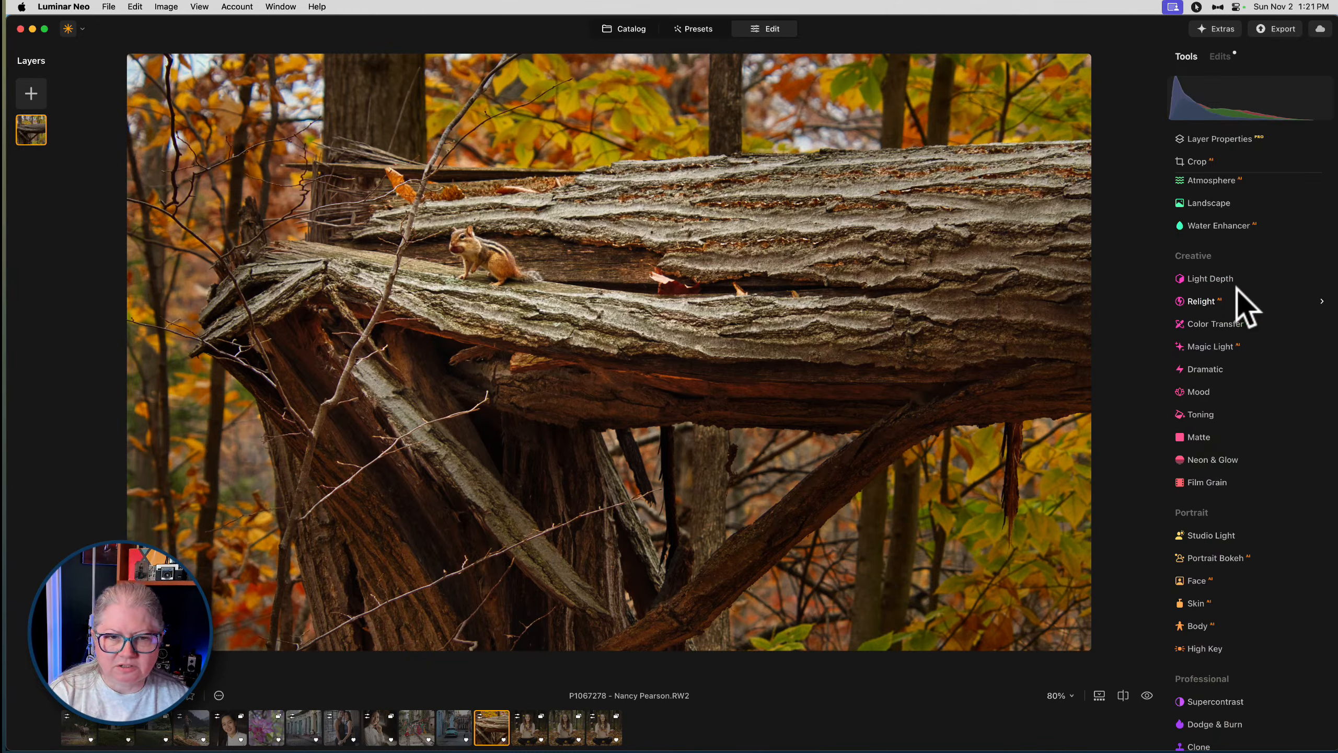
{"action": "key", "text": "backslash"}
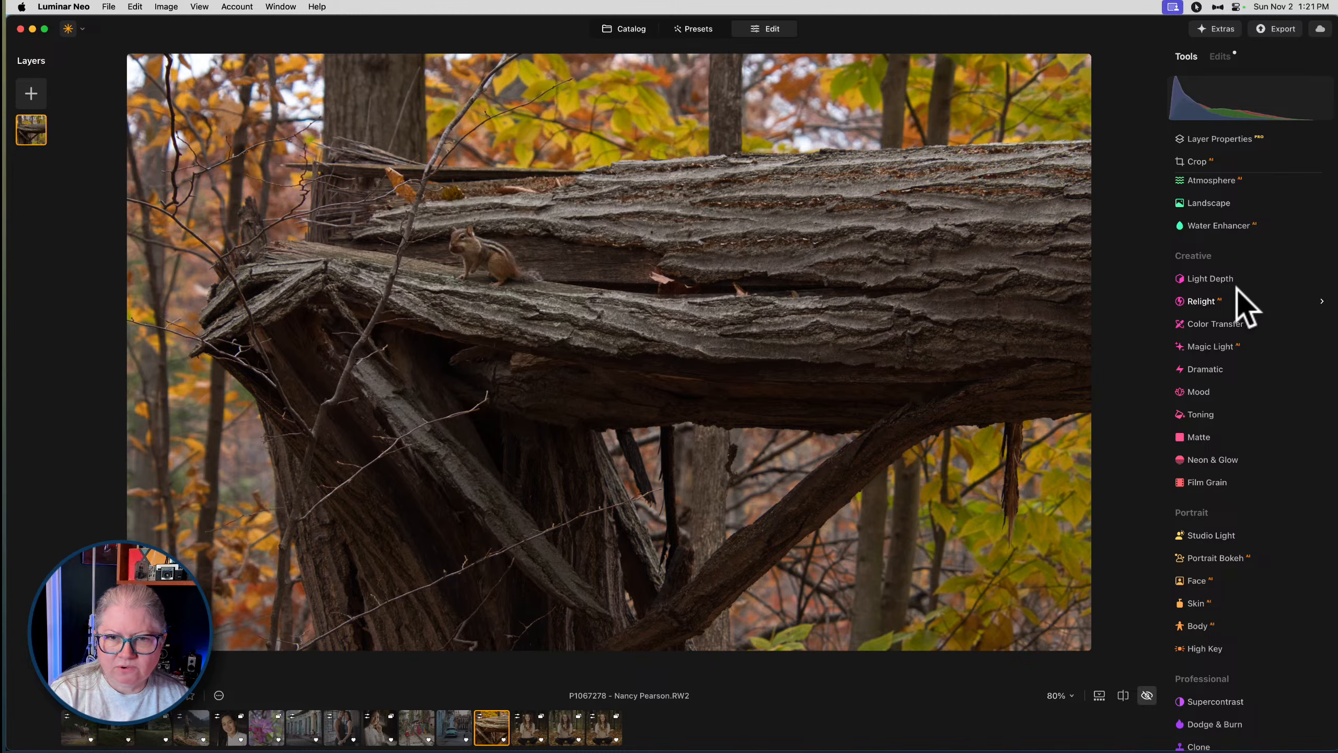
{"action": "key", "text": "backslash"}
Try a crop in the Original ratio, about 3939 by 2955 pixels, positioned around the chipmunk and the fallen trunk
{"action": "left_click", "coordinate": [1222, 164]}
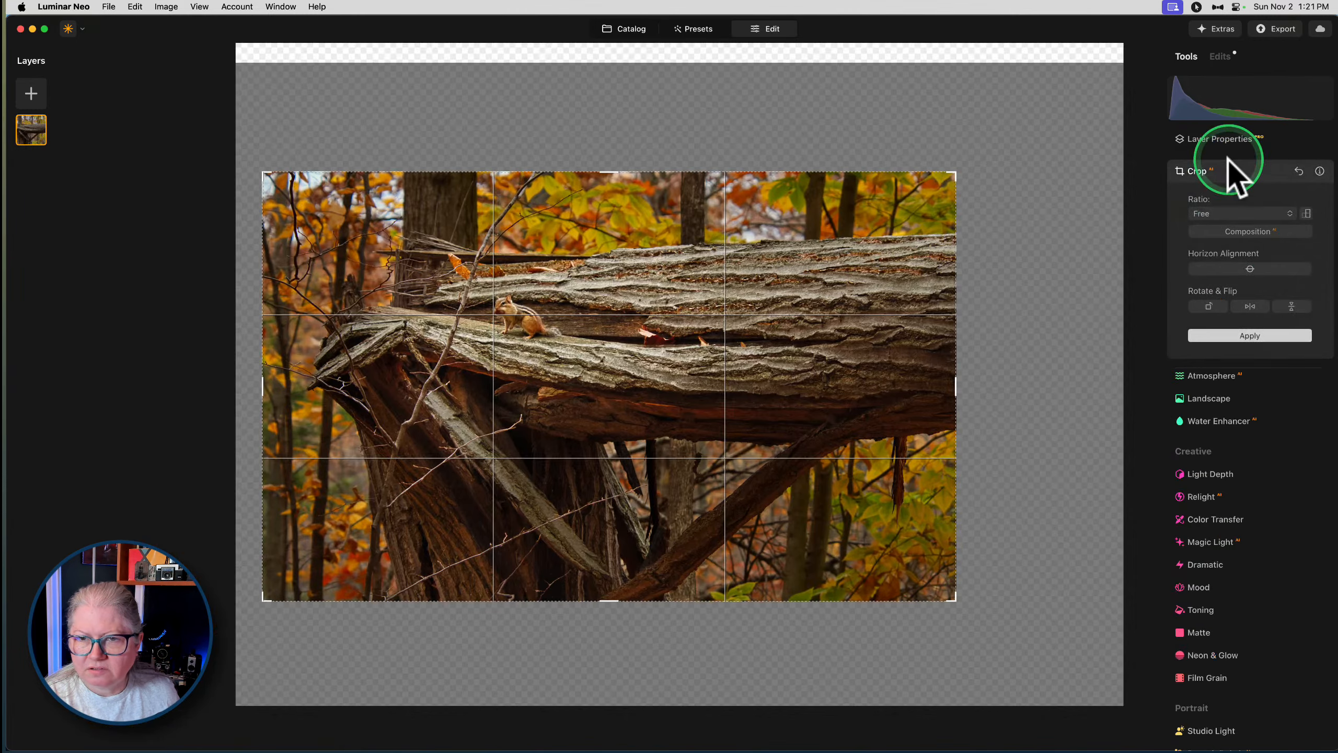
{"action": "left_click", "coordinate": [936, 373]}
{"action": "left_click", "coordinate": [1223, 213]}
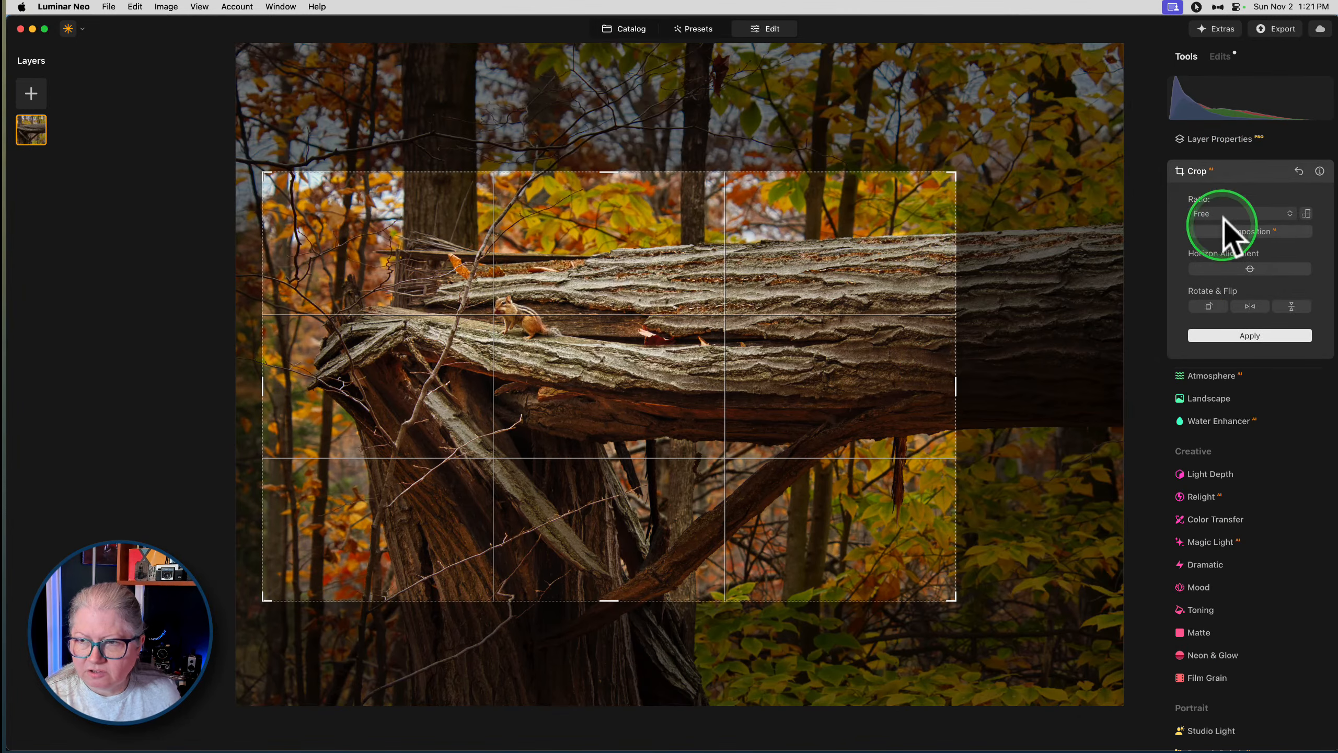
{"action": "left_click", "coordinate": [1229, 234]}
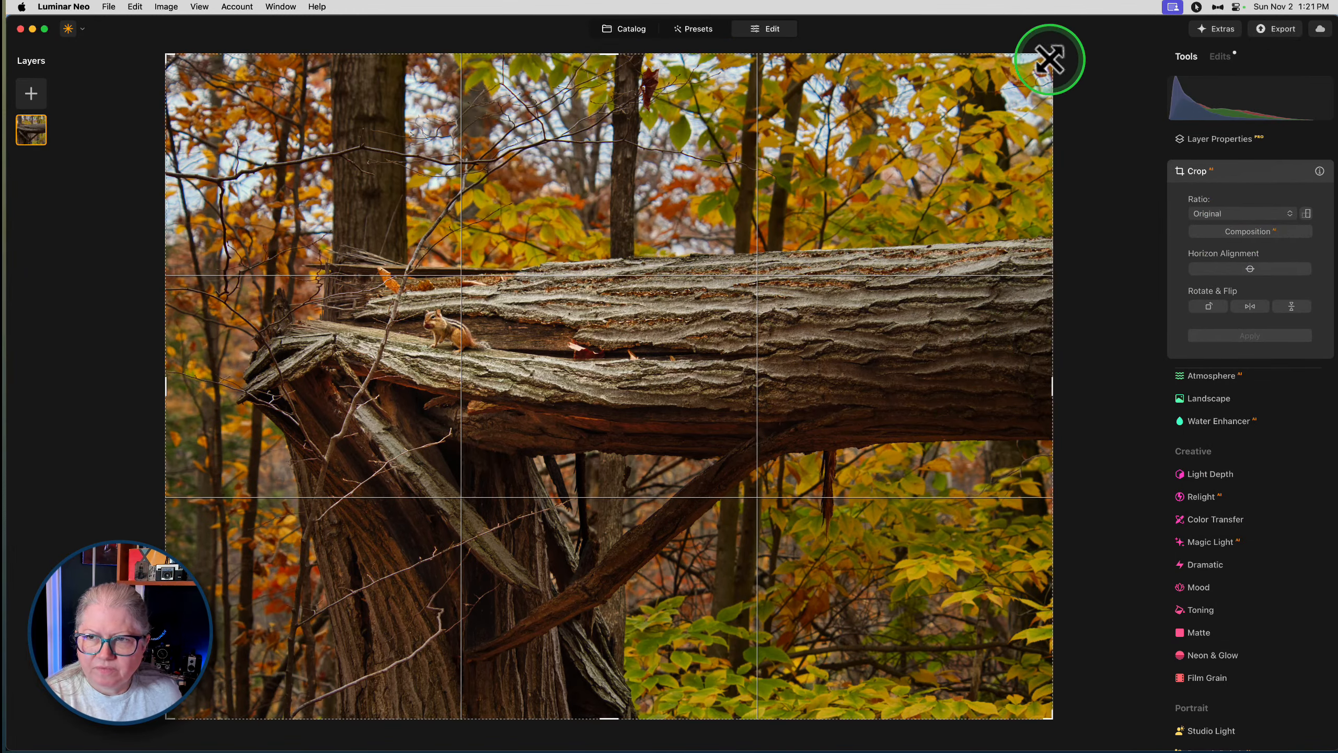
{"action": "left_click_drag", "start_coordinate": [1051, 55], "coordinate": [832, 258]}
{"action": "mouse_move", "coordinate": [629, 381]}
{"action": "left_mouse_down"}
{"action": "mouse_move", "coordinate": [636, 308]}
{"action": "mouse_move", "coordinate": [566, 390]}
{"action": "mouse_move", "coordinate": [611, 386]}
{"action": "left_mouse_up"}
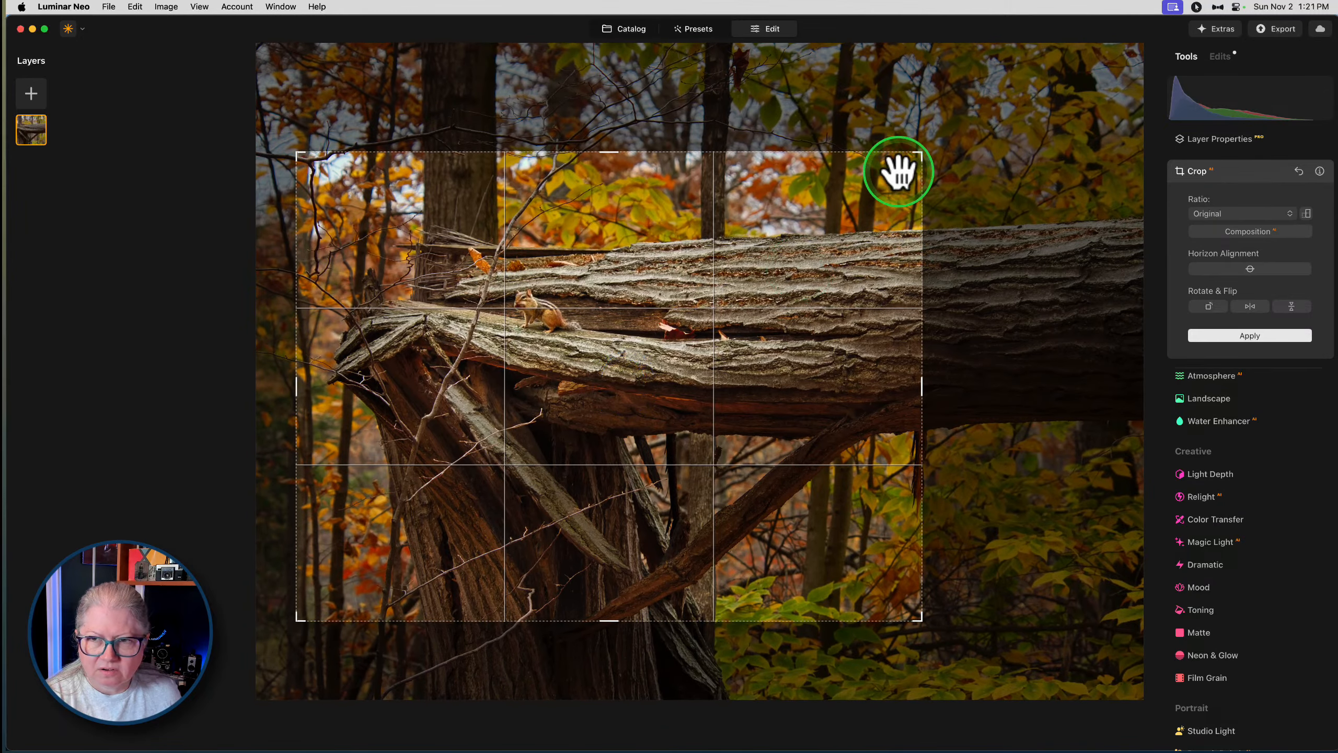
{"action": "mouse_move", "coordinate": [920, 153]}
{"action": "left_mouse_down"}
{"action": "mouse_move", "coordinate": [987, 128]}
{"action": "mouse_move", "coordinate": [926, 165]}
{"action": "left_mouse_up"}
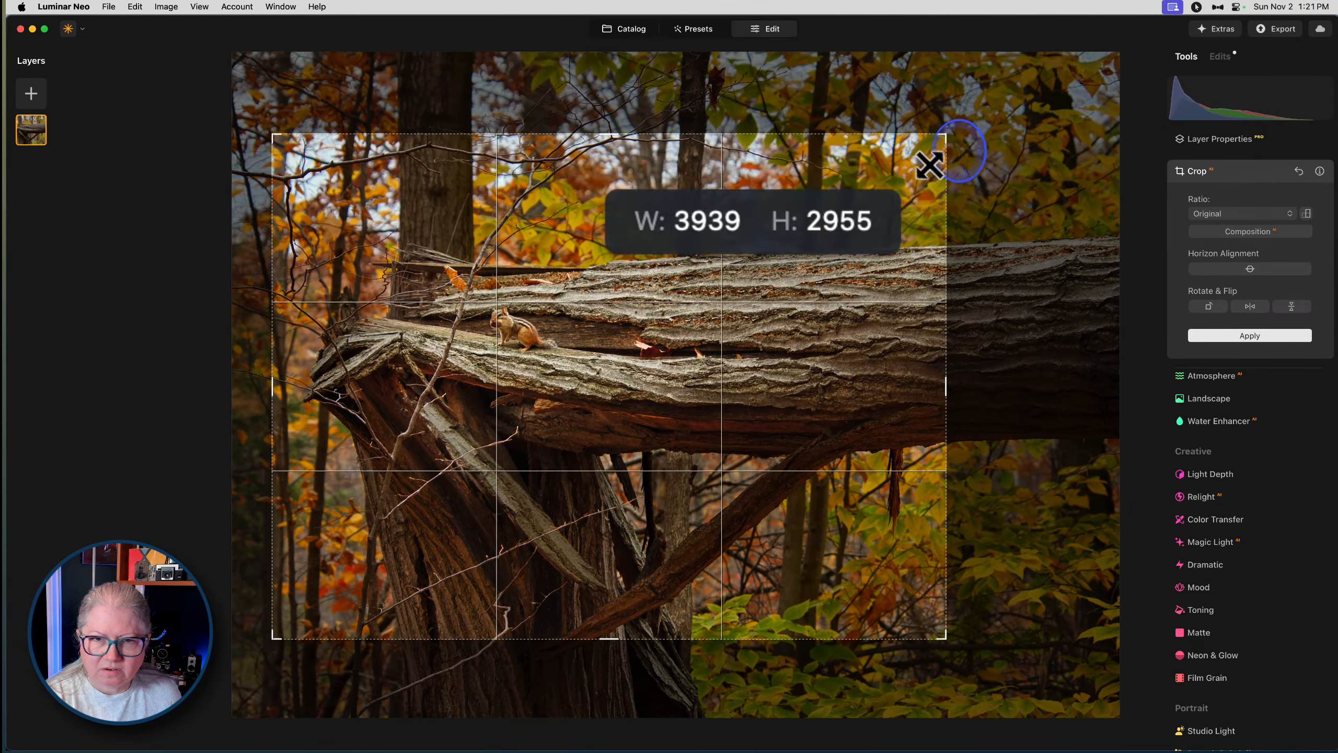
{"action": "left_click_drag", "start_coordinate": [731, 320], "coordinate": [751, 304]}
Try a 1:1 (Square) crop ratio and shift the photo sideways within the frame
{"action": "left_click", "coordinate": [1241, 213]}
{"action": "left_click", "coordinate": [1227, 233]}
{"action": "left_click_drag", "start_coordinate": [800, 383], "coordinate": [828, 381]}
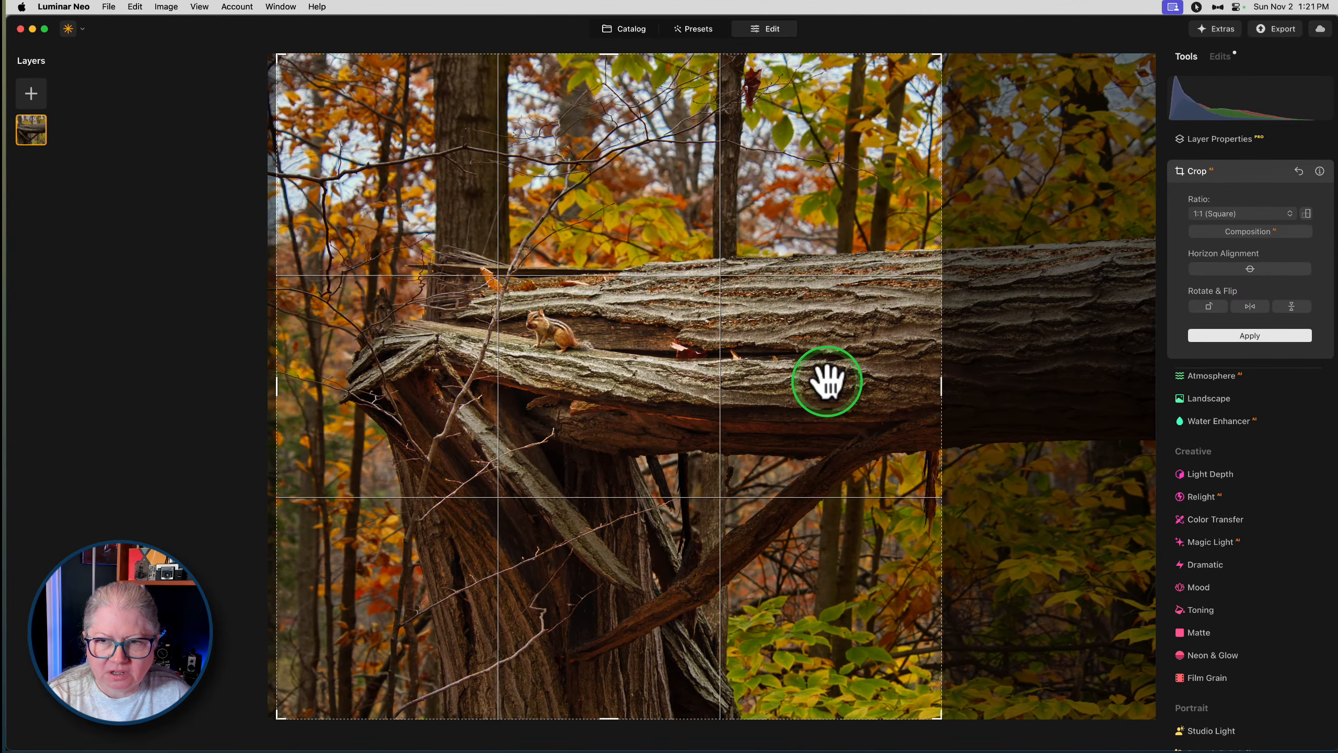
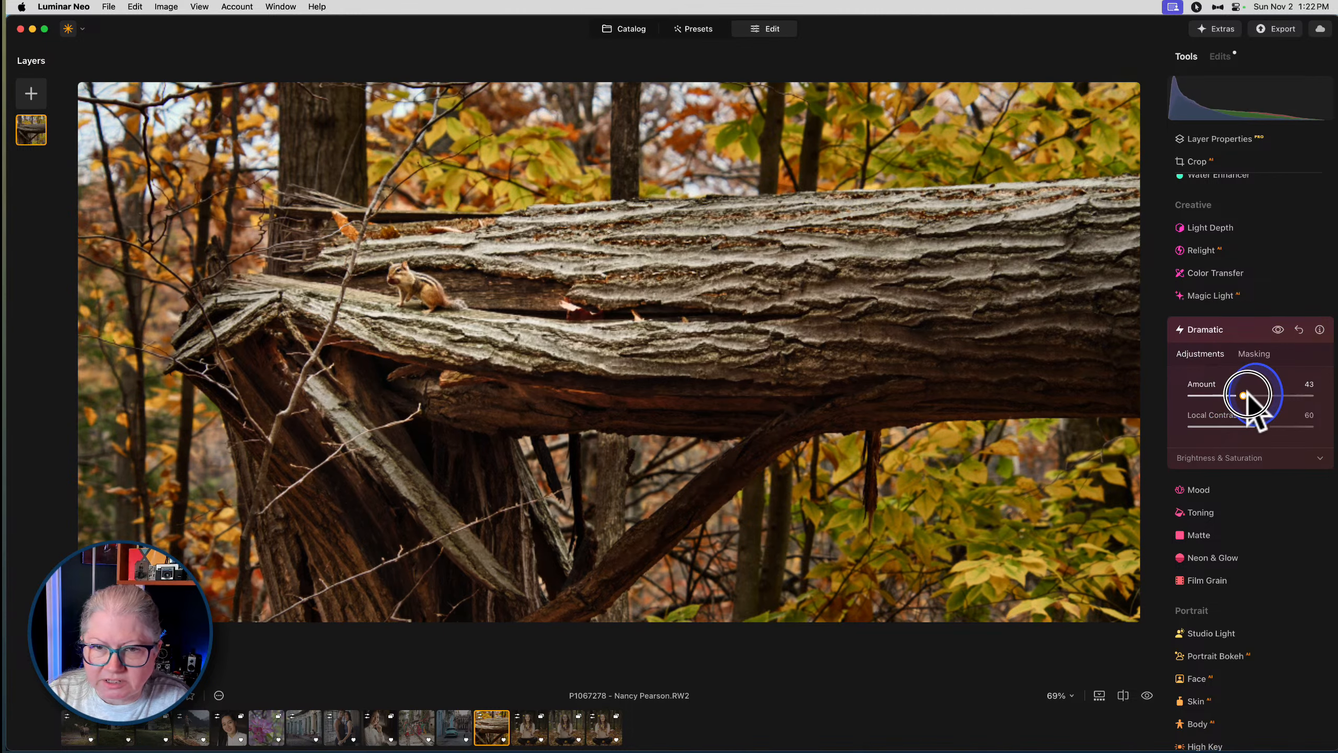
In the Dramatic adjustment, set Saturation to -15 and Local Contrast to 30
{"action": "left_click", "coordinate": [1219, 457]}
{"action": "left_click_drag", "start_coordinate": [1236, 527], "coordinate": [1241, 528]}
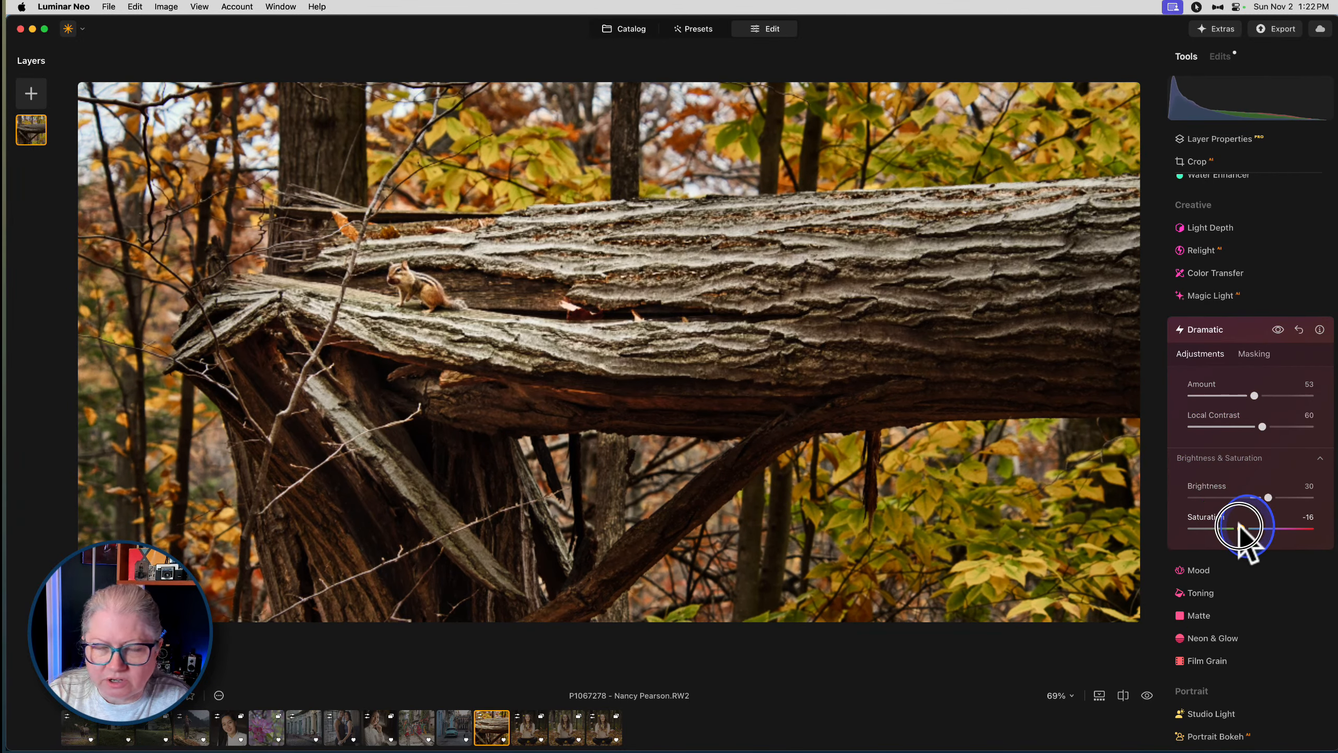
{"action": "left_click_drag", "start_coordinate": [1262, 427], "coordinate": [1227, 427]}
Compare the photo repeatedly with and without the Dramatic effect
{"action": "left_click", "coordinate": [1278, 329]}
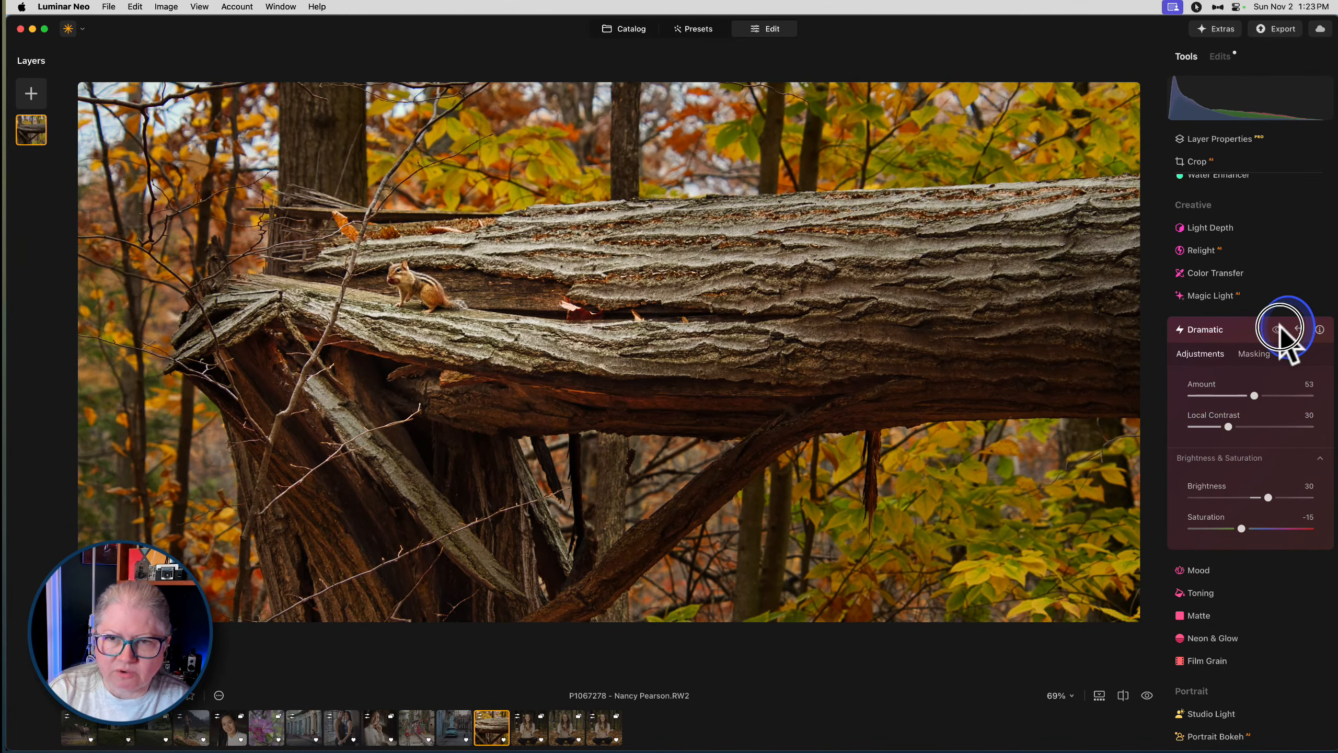
{"action": "left_click", "coordinate": [1277, 329]}
{"action": "left_click", "coordinate": [1278, 329]}
{"action": "left_click", "coordinate": [1277, 330]}
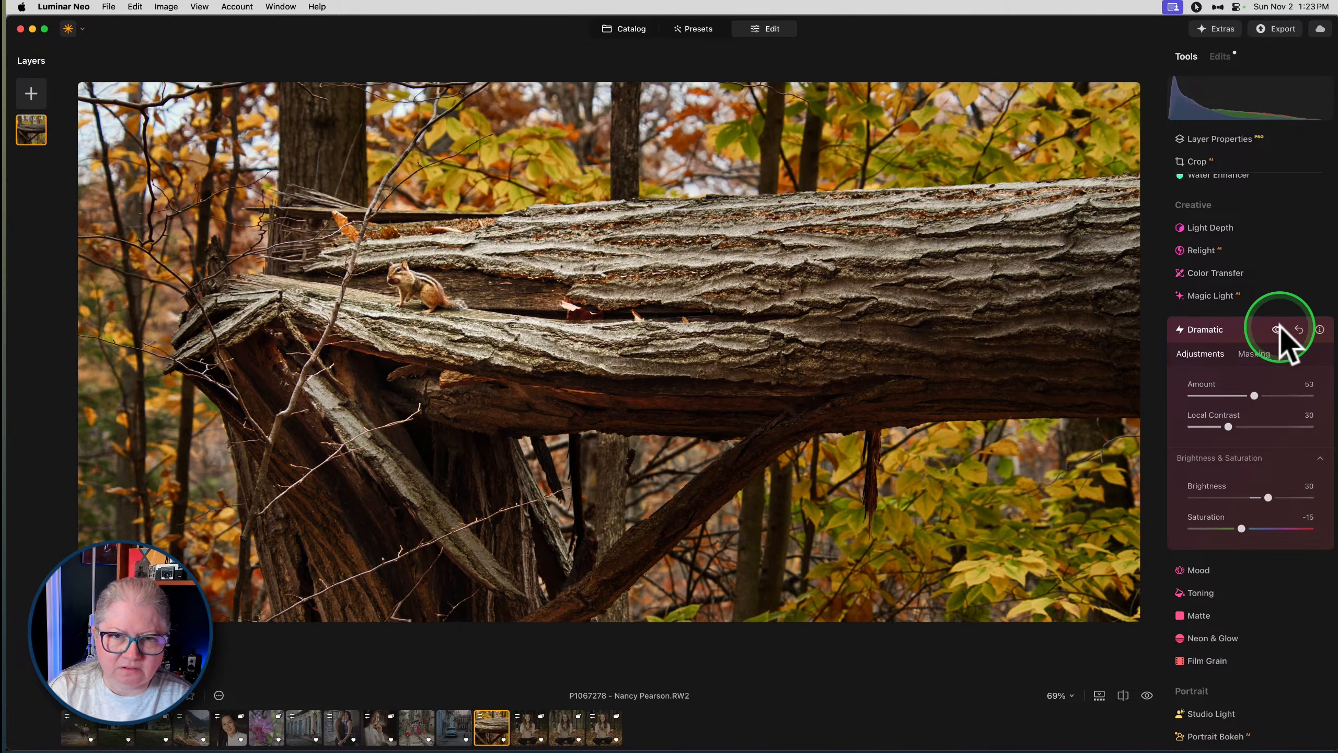
{"action": "left_click", "coordinate": [1277, 330]}
{"action": "left_click", "coordinate": [1277, 329]}
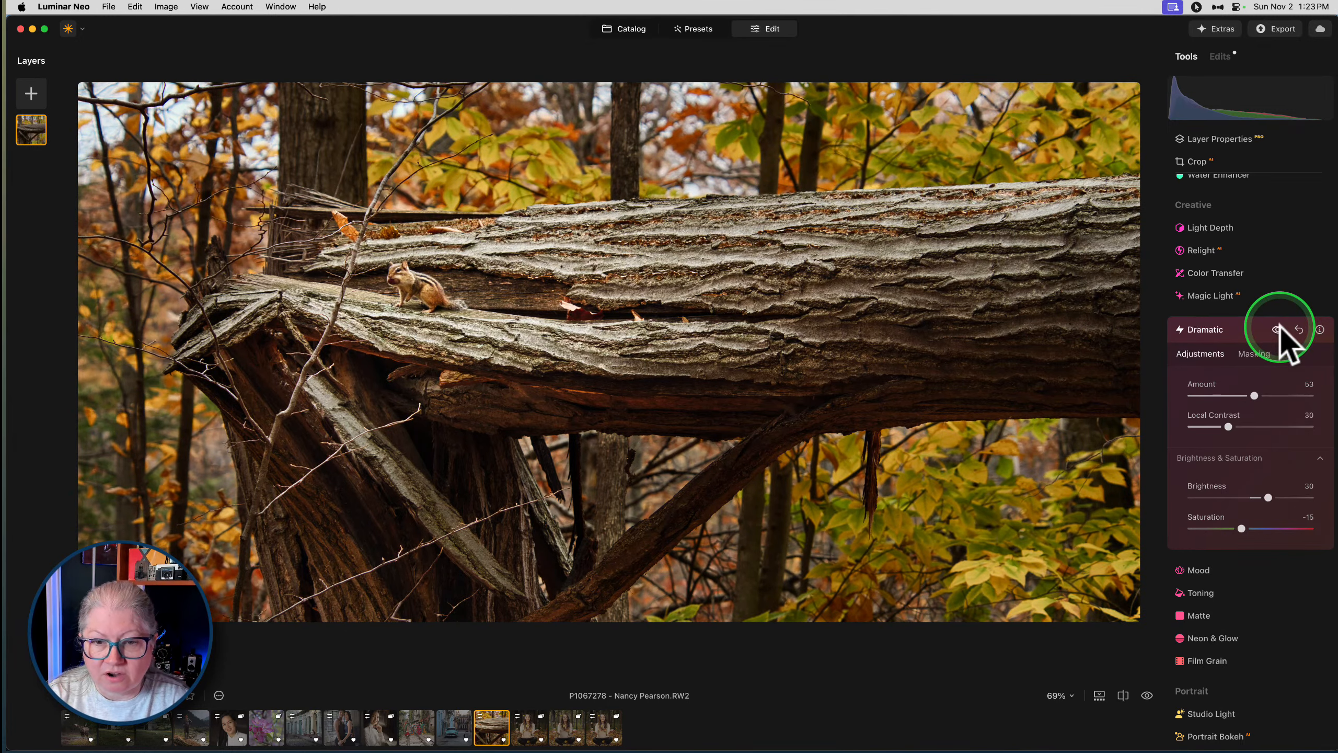
Lower the Dramatic Amount to 27, compare the effect with and without it, and close its settings
{"action": "left_click_drag", "start_coordinate": [1254, 395], "coordinate": [1222, 392]}
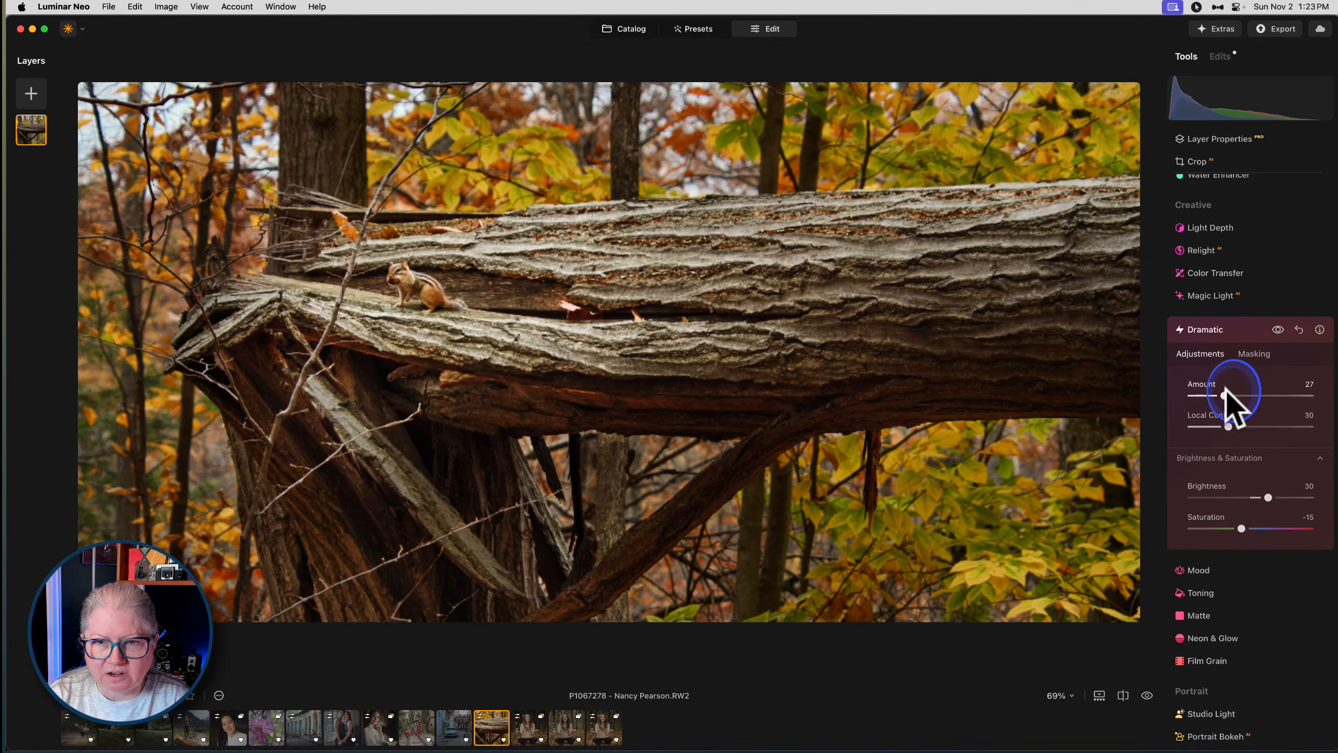
{"action": "left_click", "coordinate": [1277, 329]}
{"action": "left_click", "coordinate": [1277, 329]}
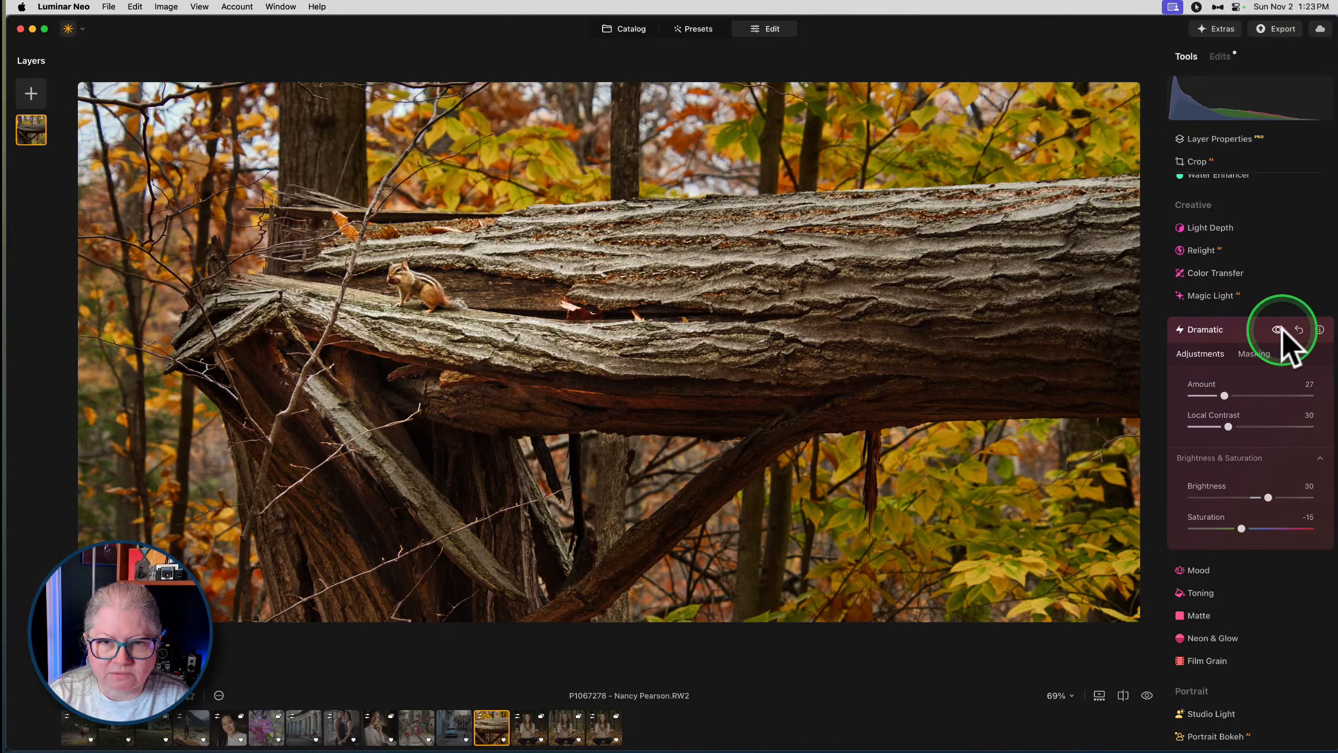
{"action": "left_click", "coordinate": [1236, 333]}
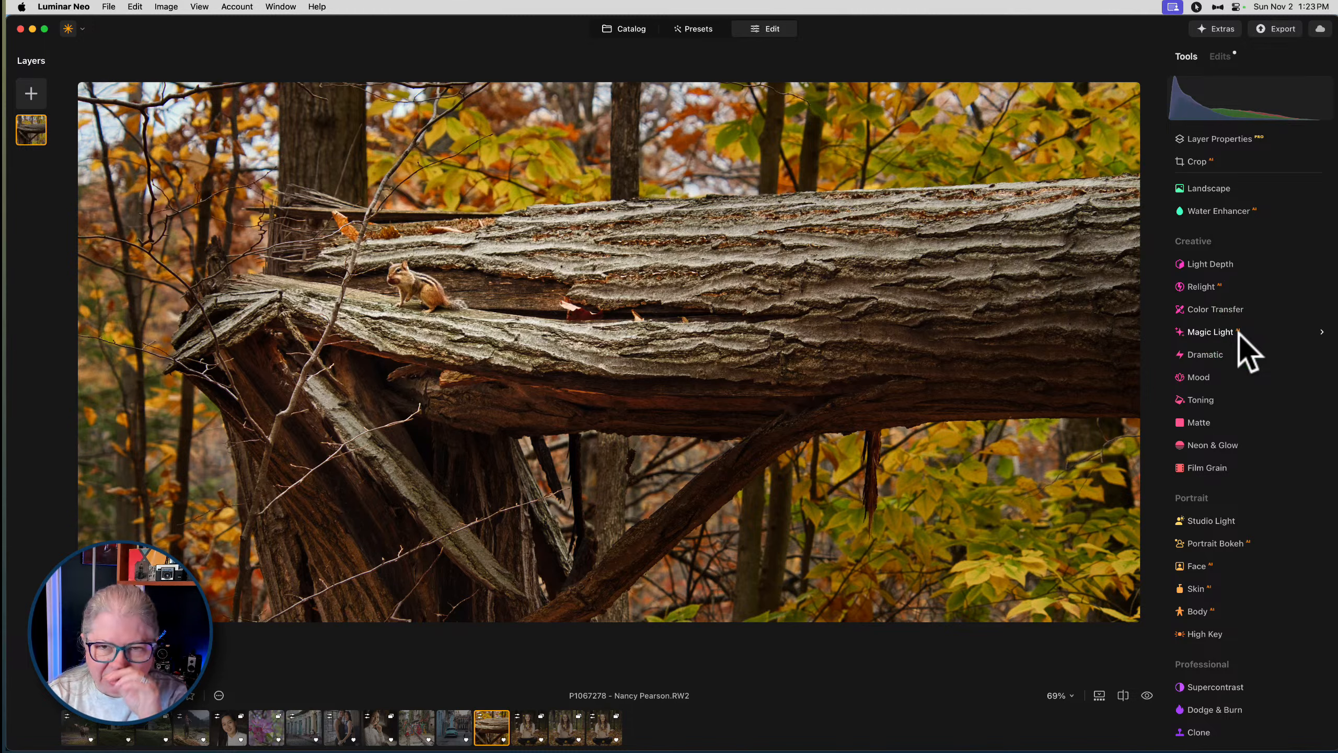
In the Color adjustment, set the HSL luminance of Yellow to 18 and of Green to -17
{"action": "scroll", "coordinate": [1247, 351], "scroll_direction": "up", "scroll_amount": 10}
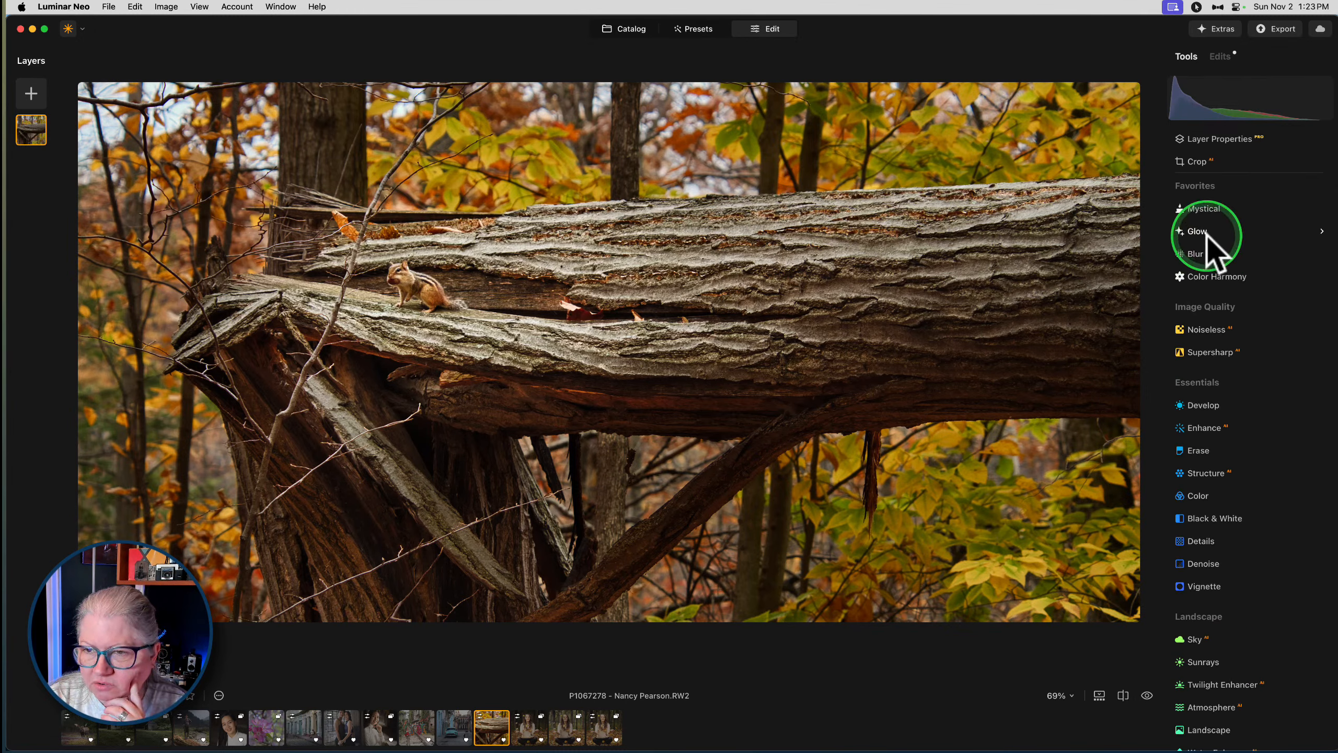
{"action": "scroll", "coordinate": [1231, 367], "scroll_direction": "down", "scroll_amount": 2}
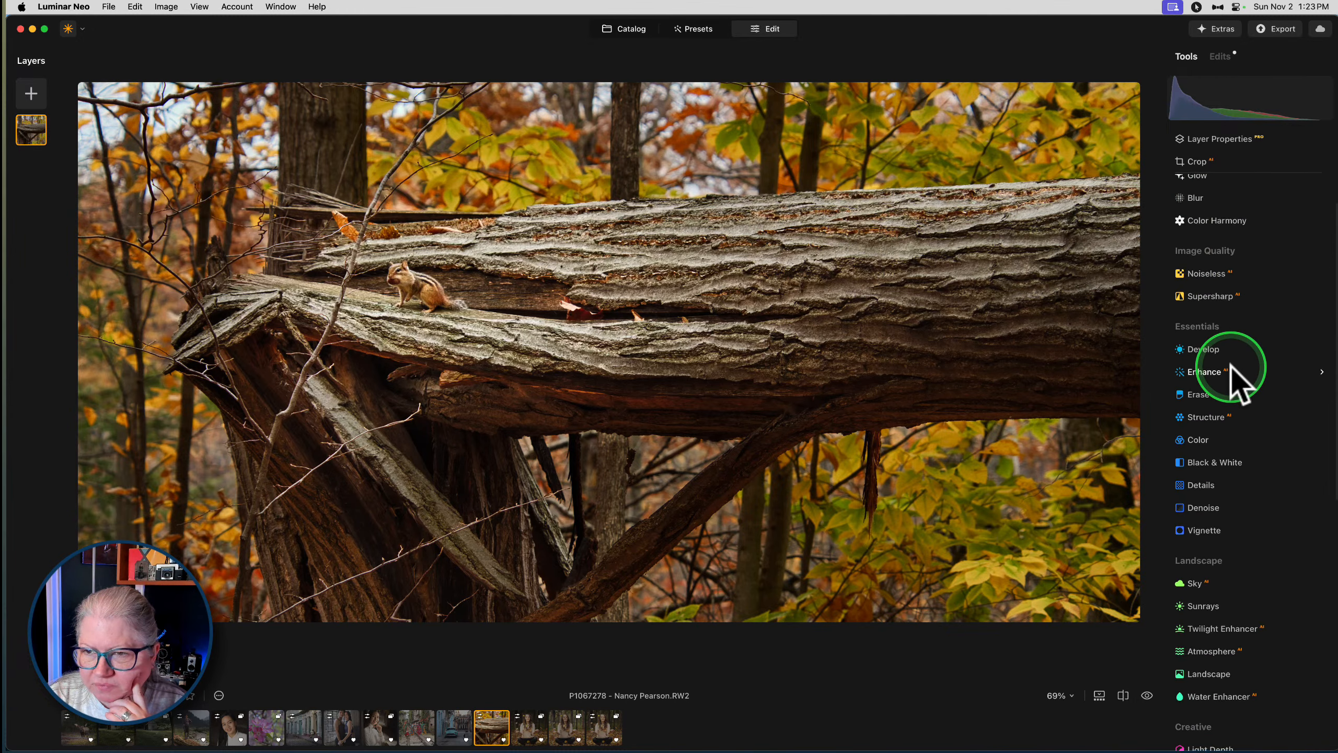
{"action": "scroll", "coordinate": [1230, 359], "scroll_direction": "down", "scroll_amount": 4}
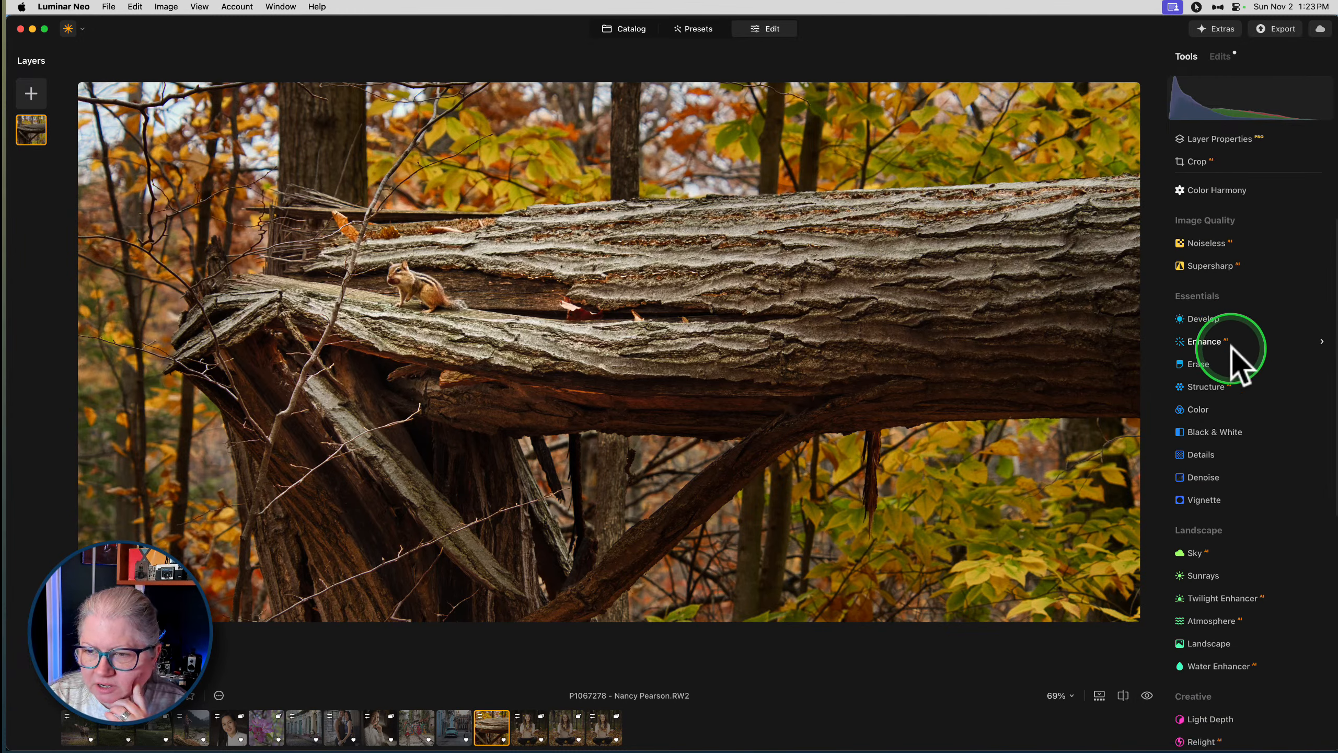
{"action": "scroll", "coordinate": [1235, 343], "scroll_direction": "down", "scroll_amount": 1}
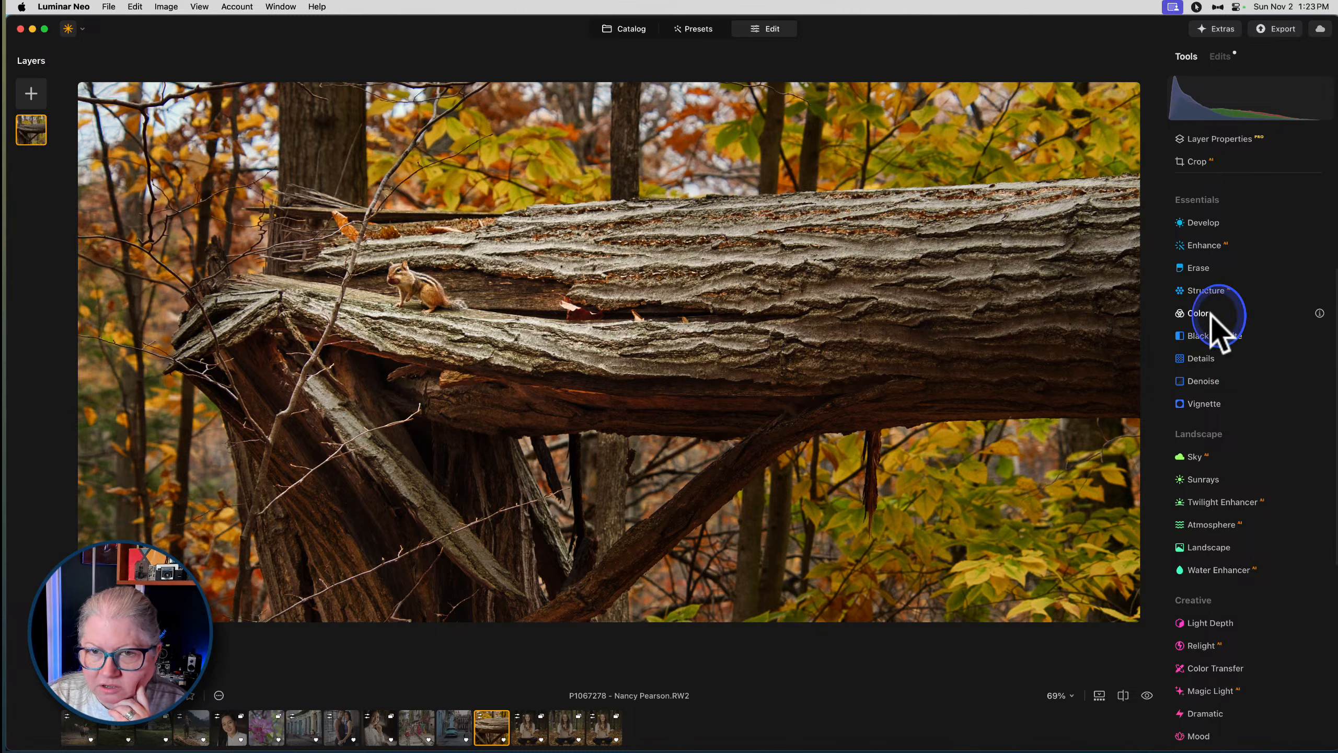
{"action": "left_click", "coordinate": [1217, 327]}
{"action": "left_click_drag", "start_coordinate": [1251, 537], "coordinate": [1255, 507]}
{"action": "mouse_move", "coordinate": [1252, 567]}
{"action": "left_mouse_down"}
{"action": "mouse_move", "coordinate": [1284, 567]}
{"action": "mouse_move", "coordinate": [1218, 561]}
{"action": "mouse_move", "coordinate": [1243, 568]}
{"action": "mouse_move", "coordinate": [1274, 543]}
{"action": "mouse_move", "coordinate": [1260, 543]}
{"action": "left_mouse_up"}
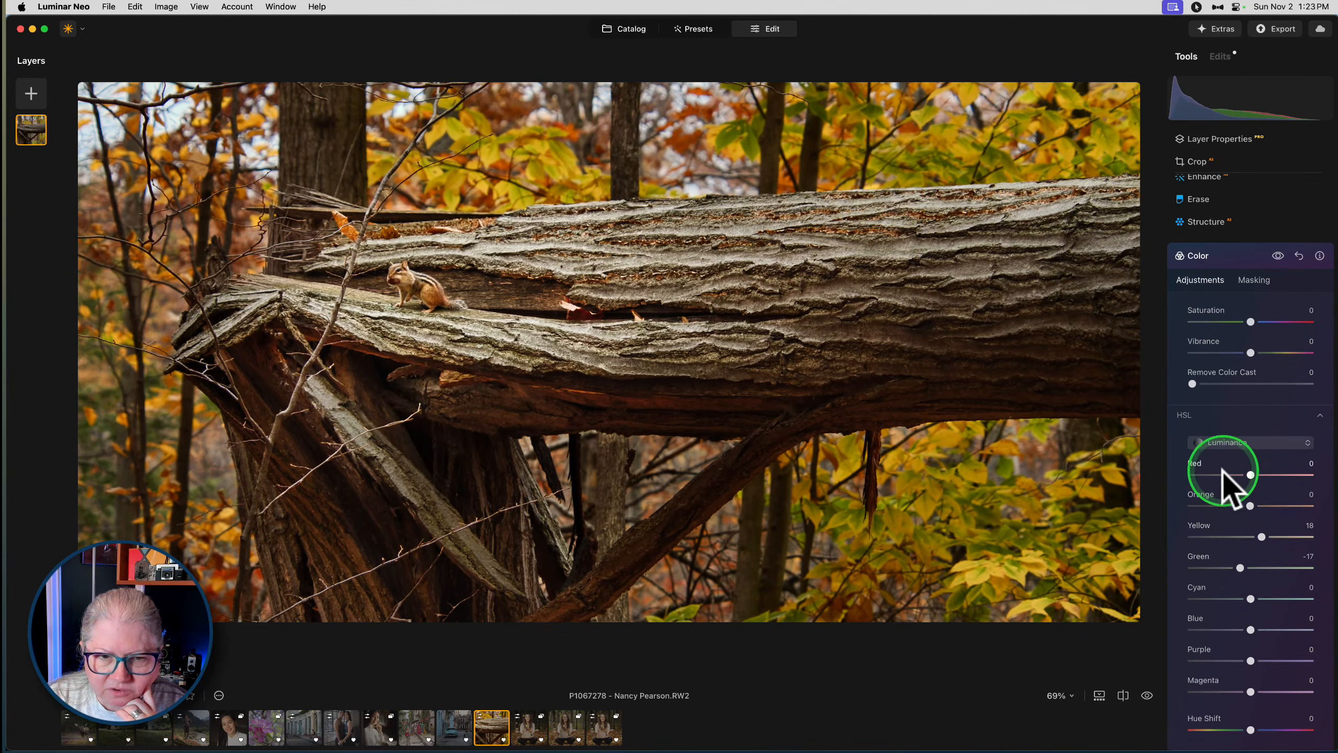
{"action": "scroll", "coordinate": [1222, 475], "scroll_direction": "down", "scroll_amount": 4}
{"action": "scroll", "coordinate": [1222, 469], "scroll_direction": "up", "scroll_amount": 3}
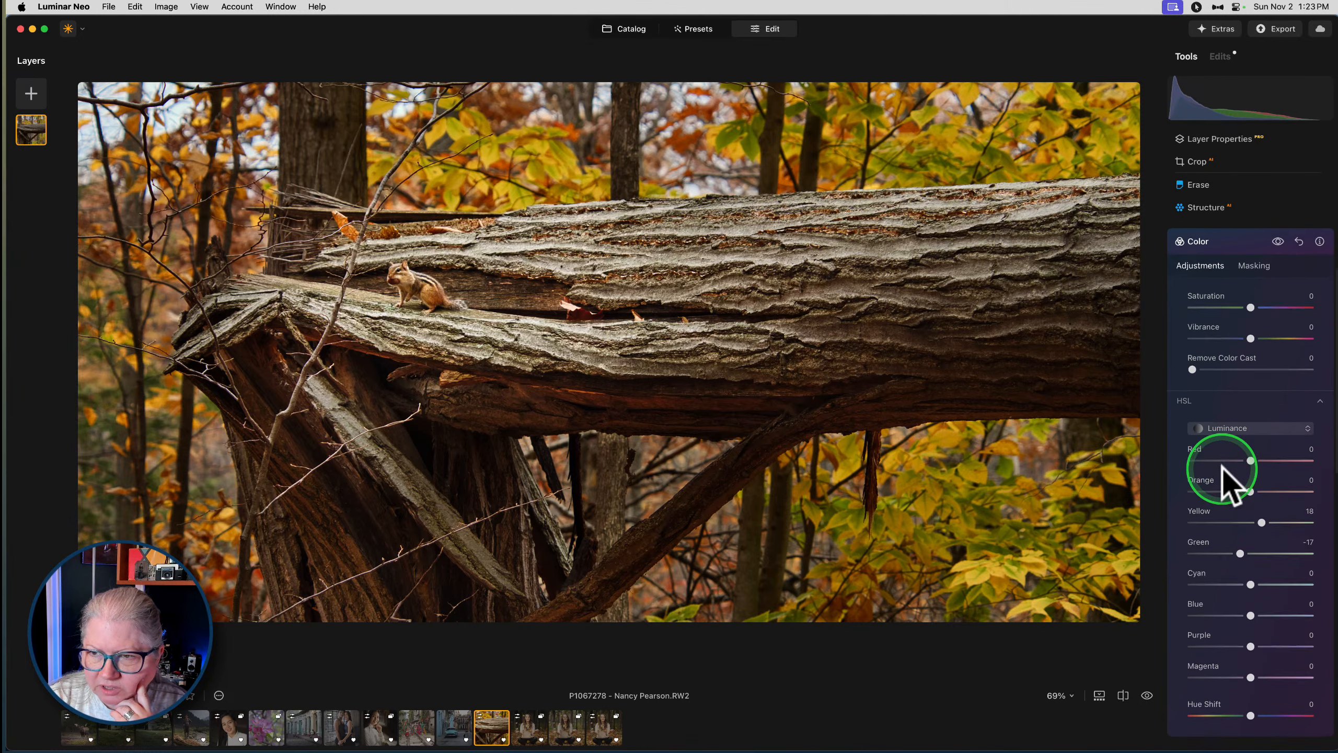
{"action": "left_click", "coordinate": [1227, 240]}
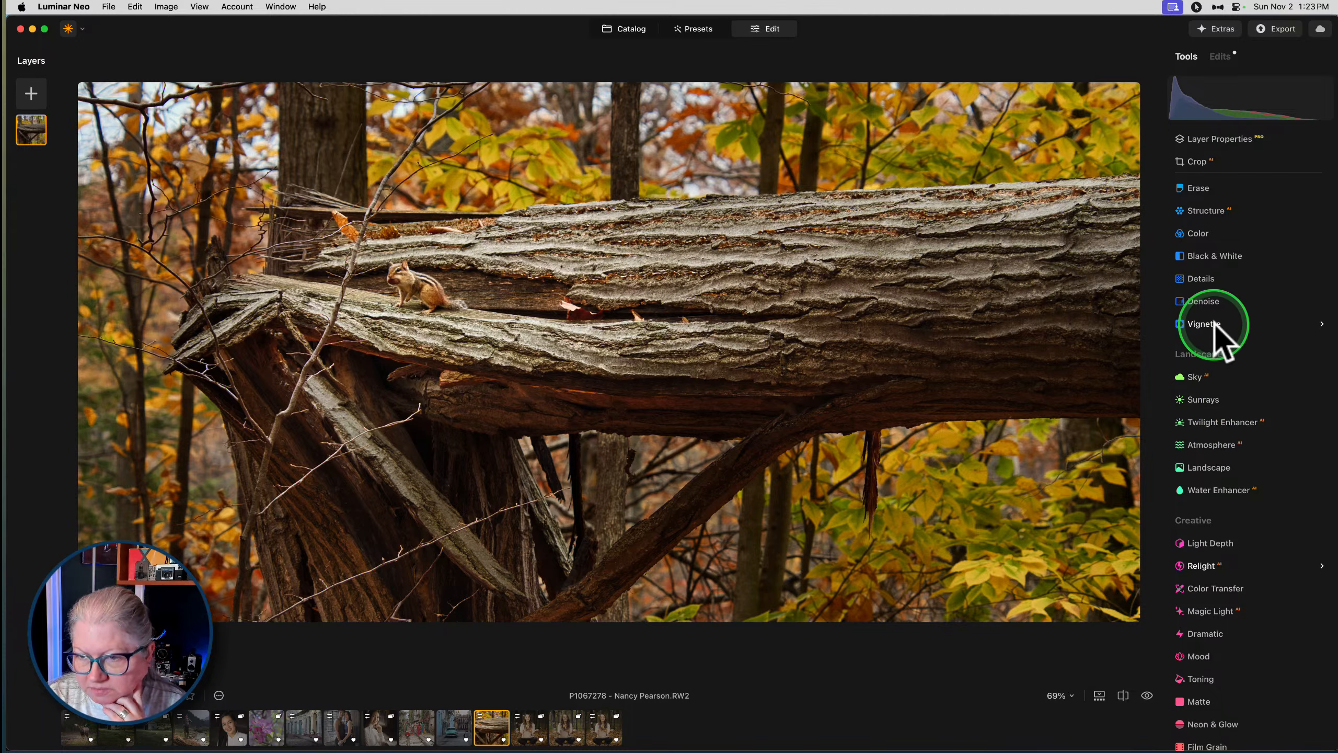
Add a Studio Light adjustment to the photo with its light Amount at 12
{"action": "scroll", "coordinate": [1210, 330], "scroll_direction": "down", "scroll_amount": 2}
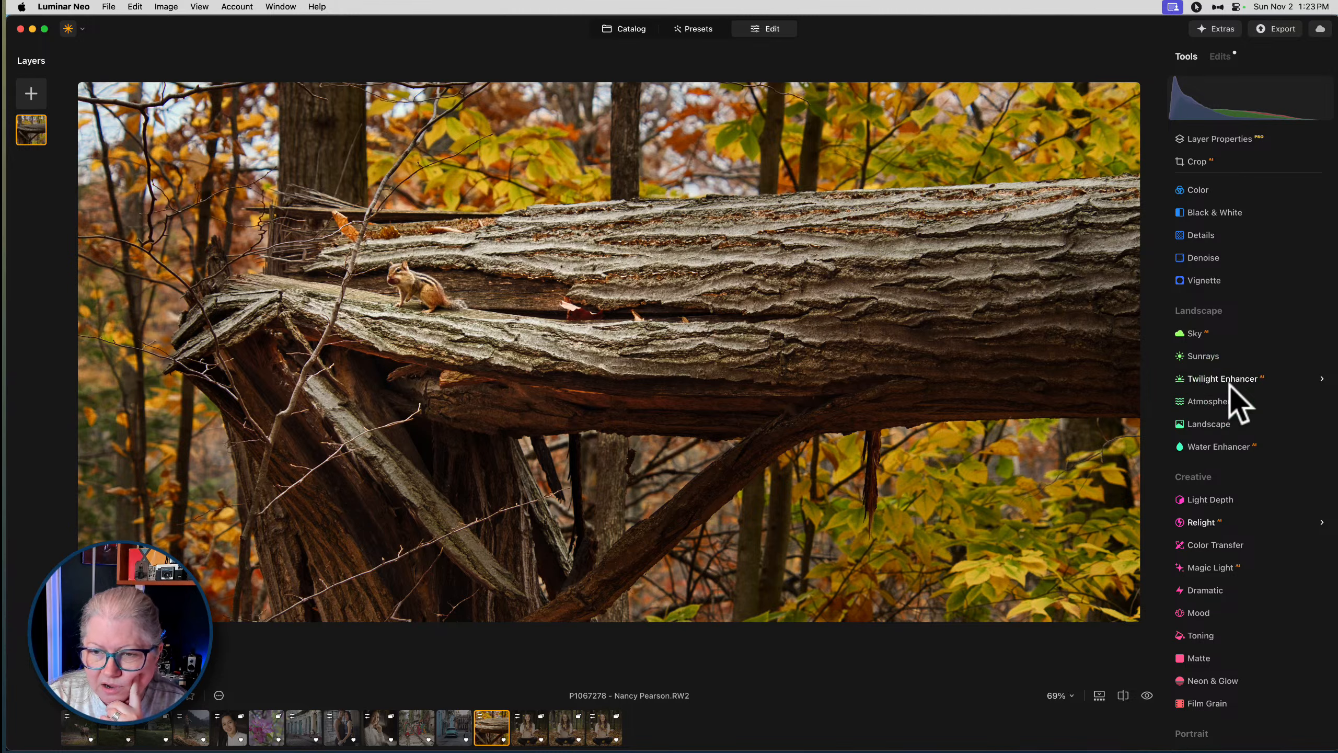
{"action": "scroll", "coordinate": [1230, 386], "scroll_direction": "down", "scroll_amount": 7}
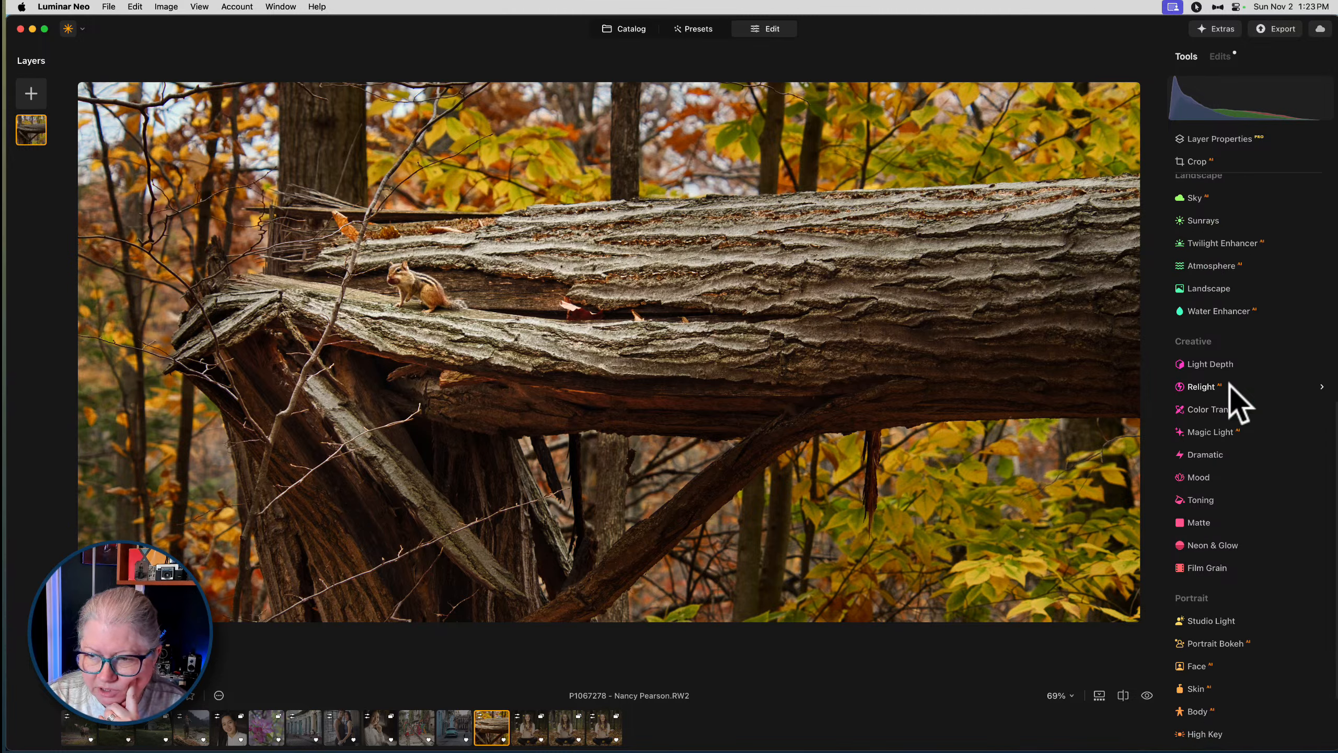
{"action": "left_click", "coordinate": [1194, 353]}
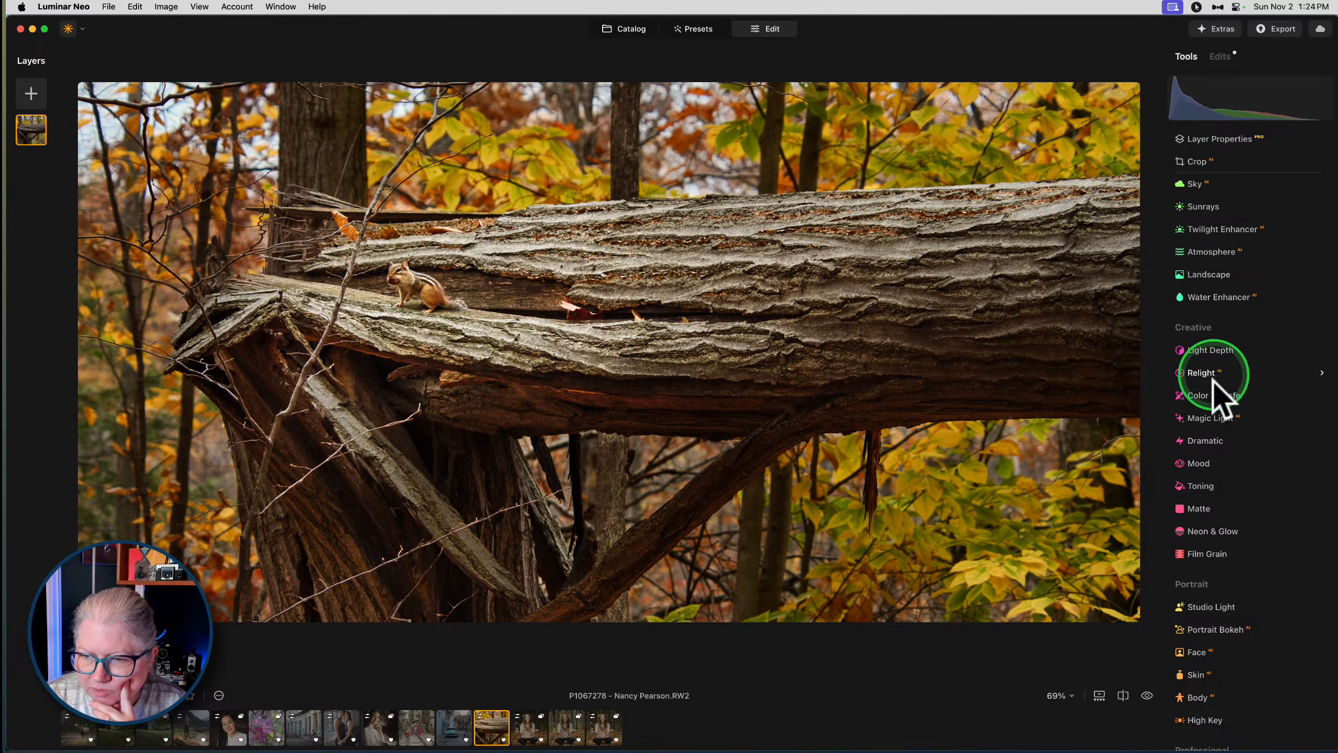
{"action": "scroll", "coordinate": [1215, 438], "scroll_direction": "down", "scroll_amount": 4}
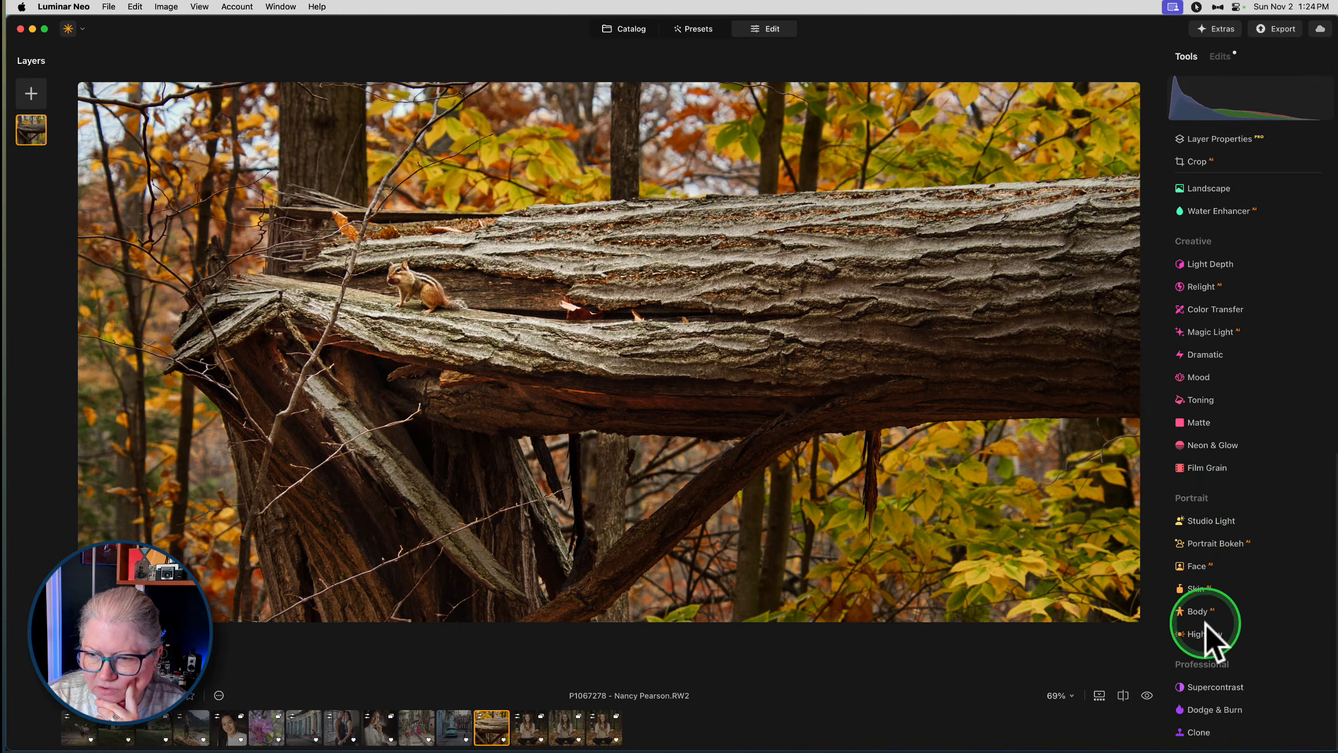
{"action": "left_click", "coordinate": [1211, 521]}
{"action": "left_click_drag", "start_coordinate": [1195, 523], "coordinate": [1253, 523]}
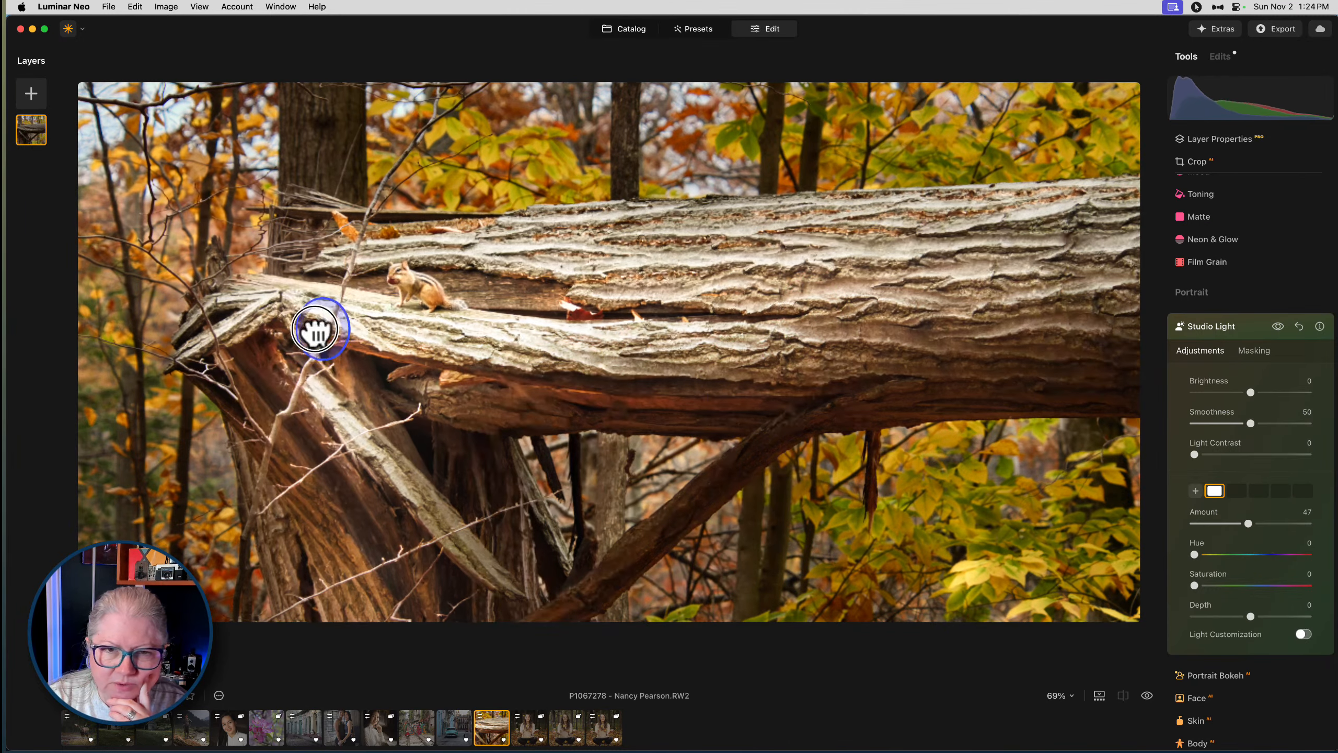
{"action": "left_click_drag", "start_coordinate": [1248, 523], "coordinate": [1208, 523]}
Set the studio light's Hue to 35, Saturation to 32 and Depth to -72, and compare the photo with and without it
{"action": "left_click_drag", "start_coordinate": [1194, 555], "coordinate": [1205, 554]}
{"action": "mouse_move", "coordinate": [1194, 585]}
{"action": "left_mouse_down"}
{"action": "mouse_move", "coordinate": [1231, 582]}
{"action": "mouse_move", "coordinate": [1208, 608]}
{"action": "left_mouse_up"}
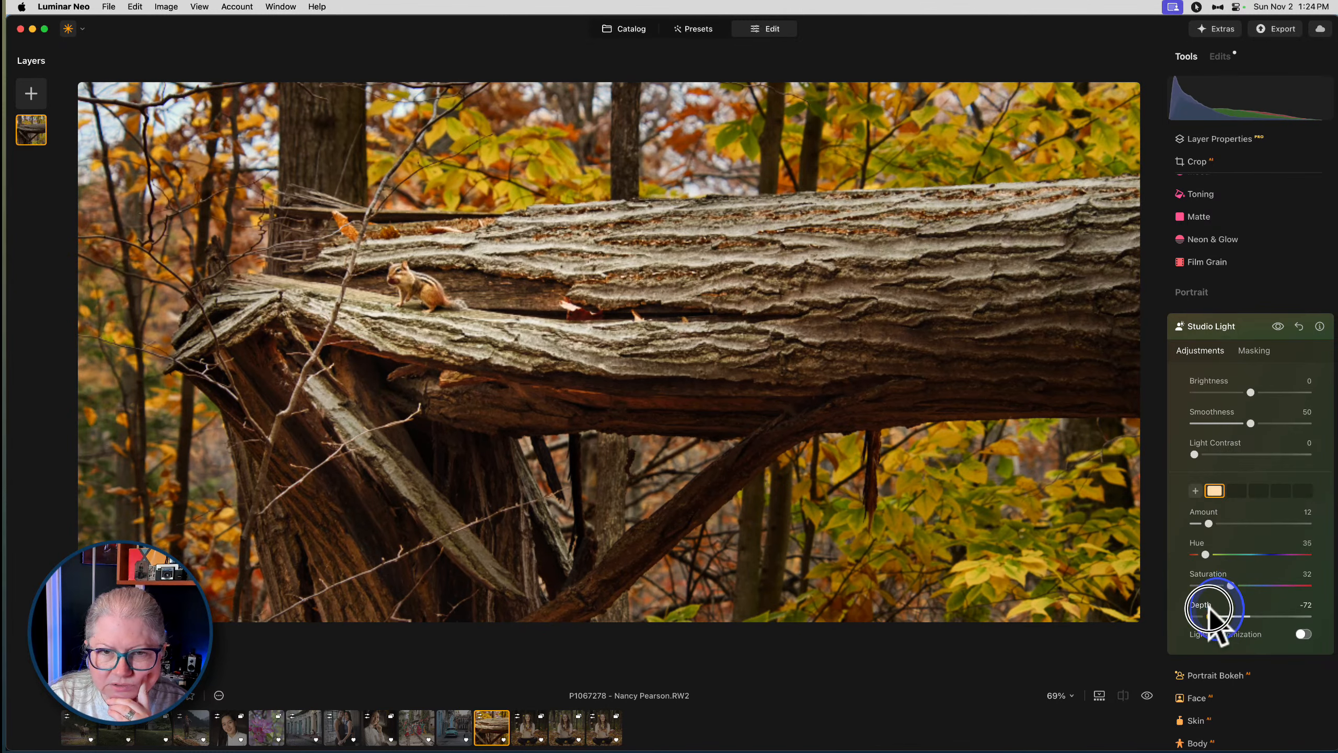
{"action": "left_click", "coordinate": [1277, 327]}
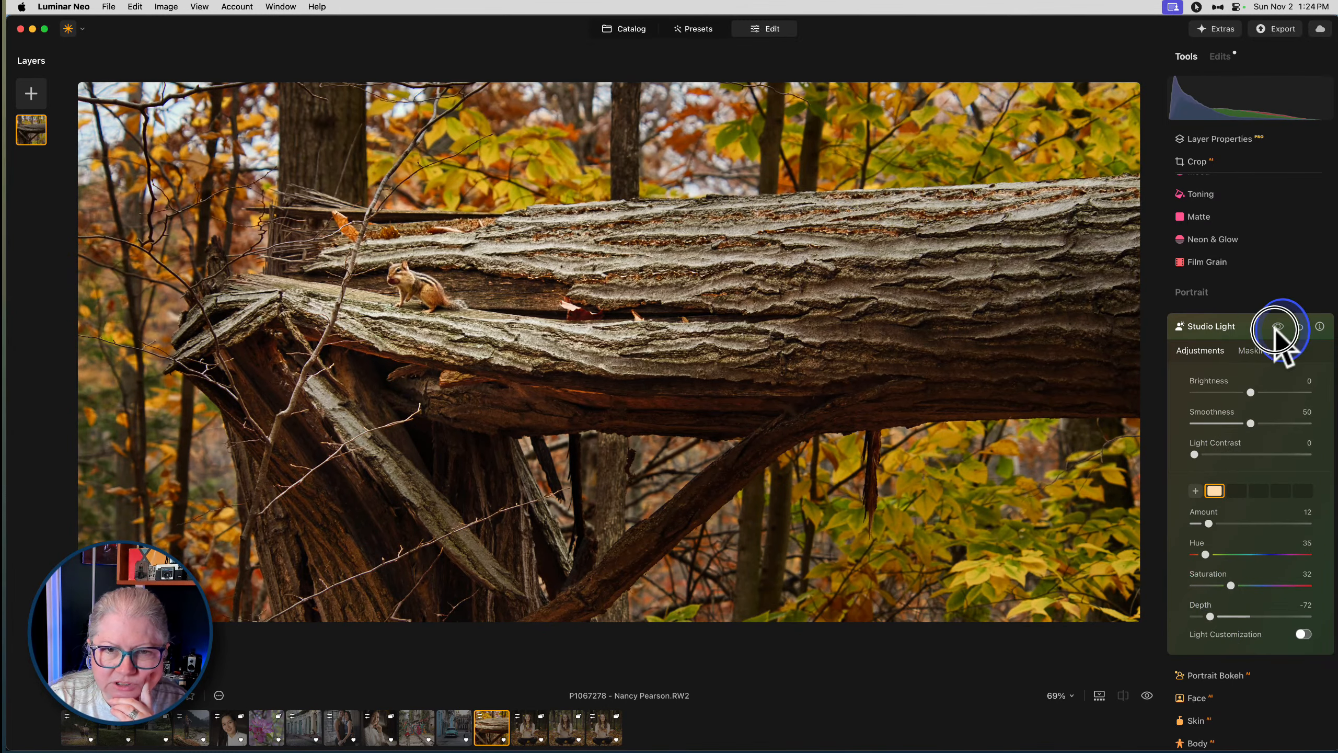
{"action": "left_click", "coordinate": [1277, 326]}
{"action": "left_click", "coordinate": [1277, 327]}
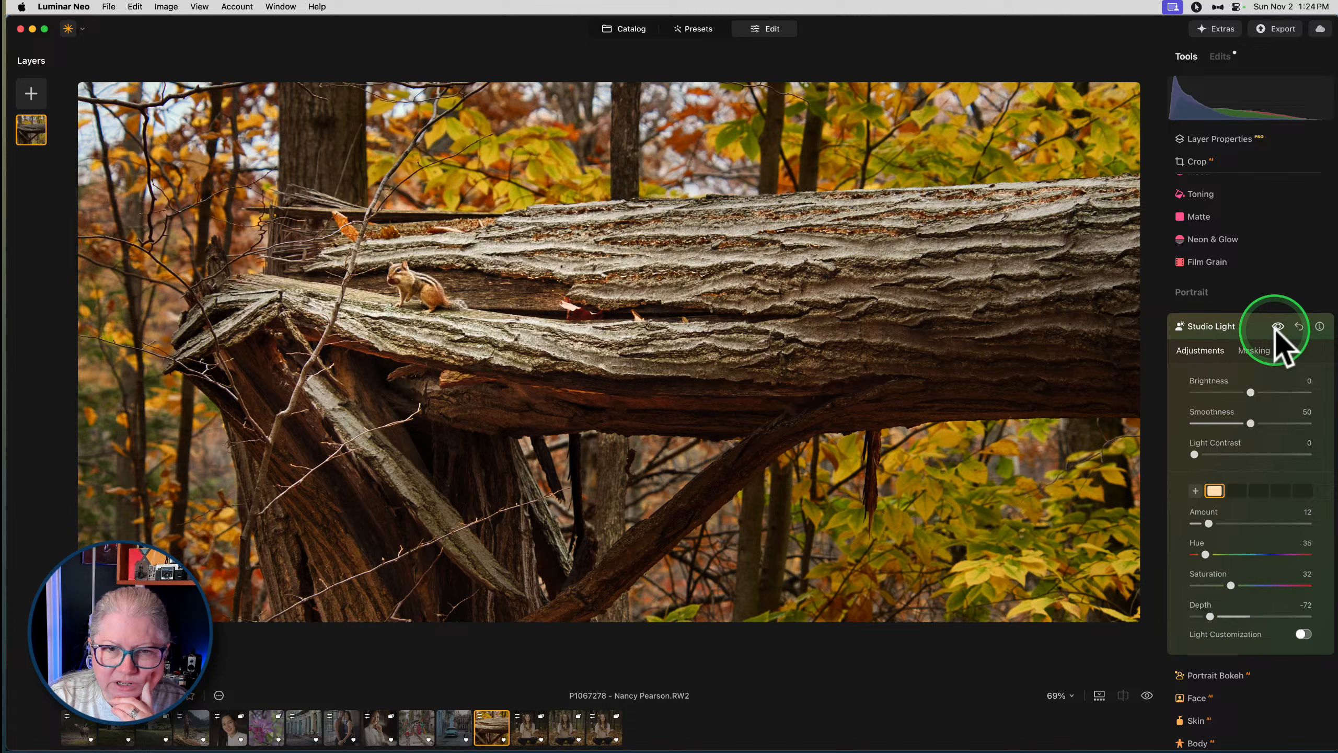
Mask the Studio Light with a wide radial gradient centred near the chipmunk, and reduce the gradient's height
{"action": "left_click", "coordinate": [1253, 351]}
{"action": "left_click", "coordinate": [1207, 410]}
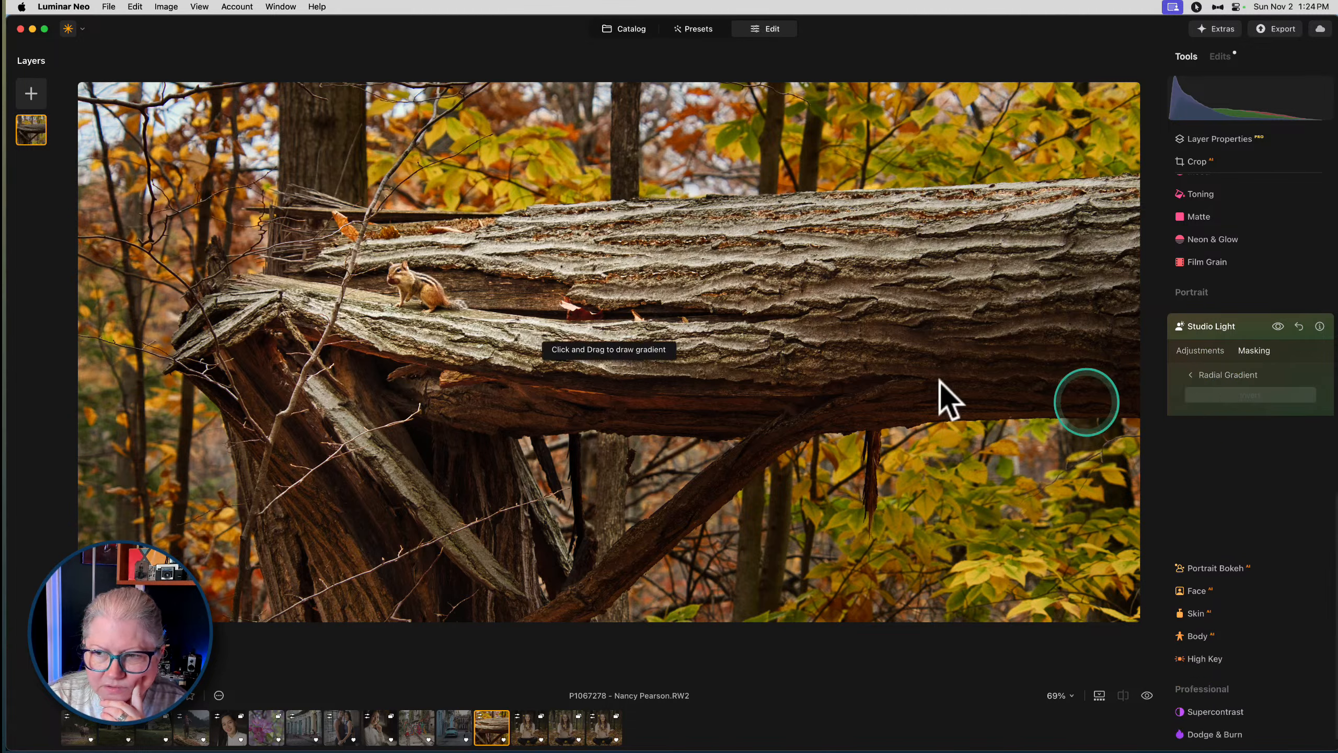
{"action": "left_click_drag", "start_coordinate": [378, 285], "coordinate": [599, 285]}
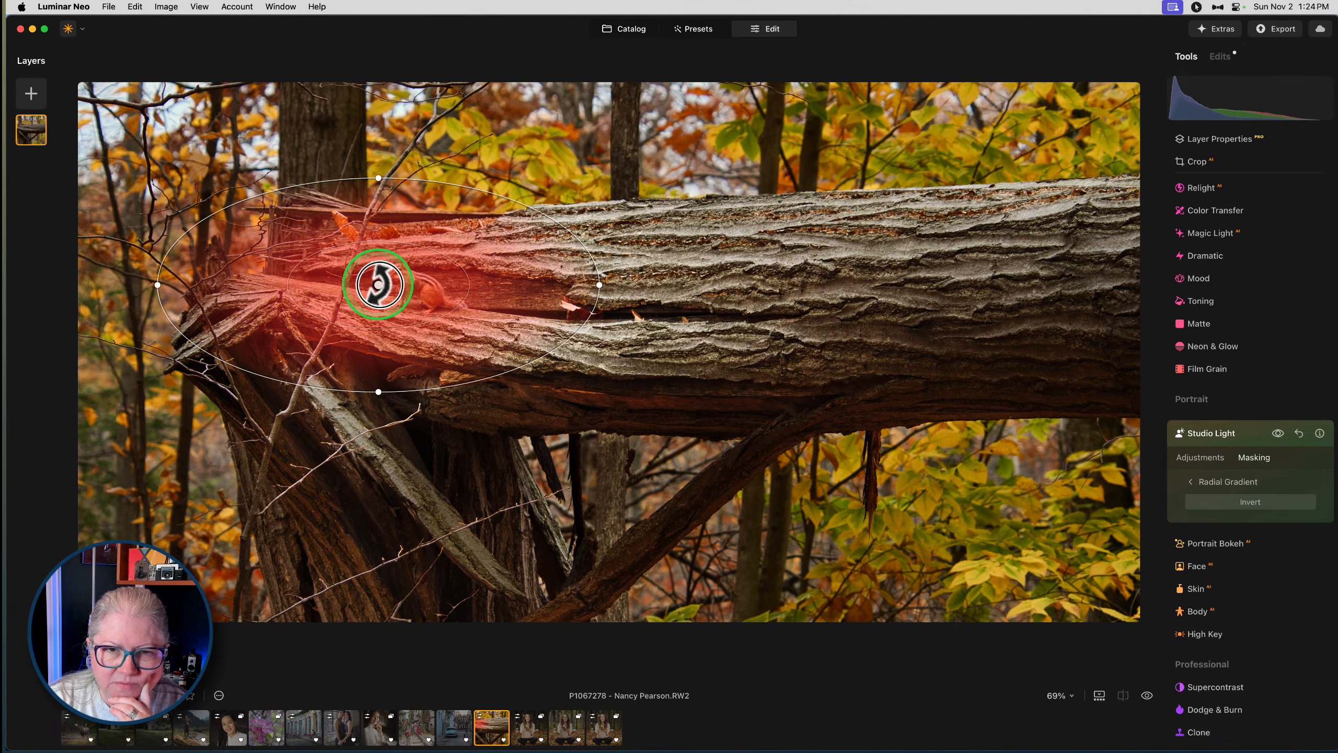
{"action": "left_click_drag", "start_coordinate": [377, 285], "coordinate": [442, 296]}
{"action": "left_click", "coordinate": [437, 392]}
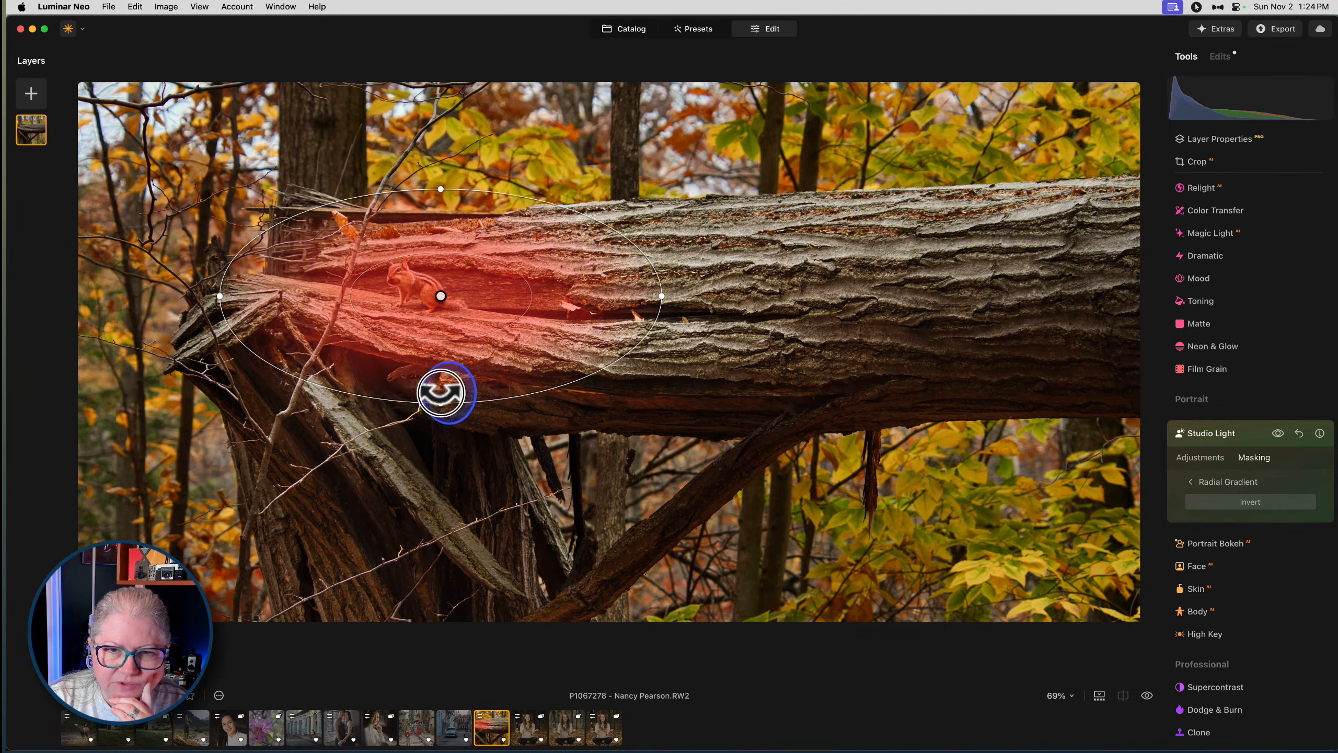
{"action": "left_click_drag", "start_coordinate": [443, 400], "coordinate": [466, 383]}
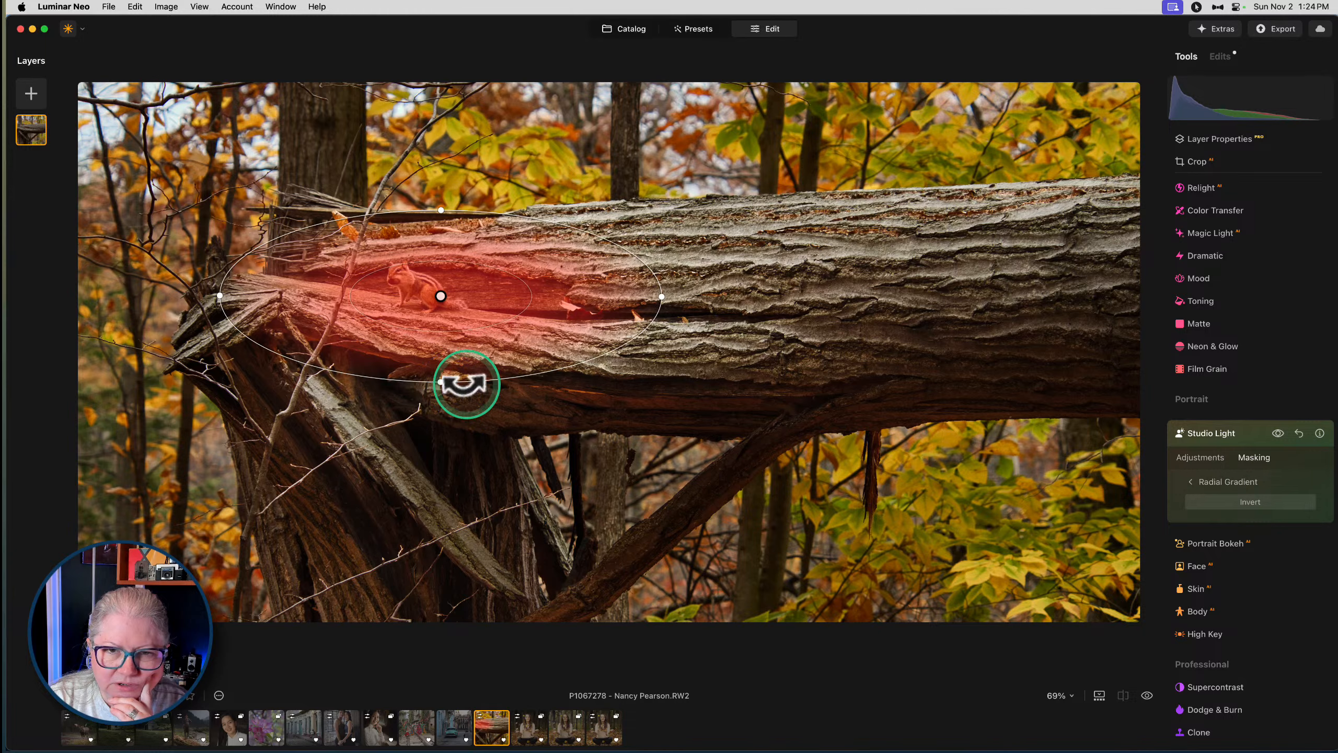
Close the Studio Light adjustment and open the portrait photo DPM-Luminar-Neo-Course-61.RAF for editing
{"action": "left_click", "coordinate": [1201, 454]}
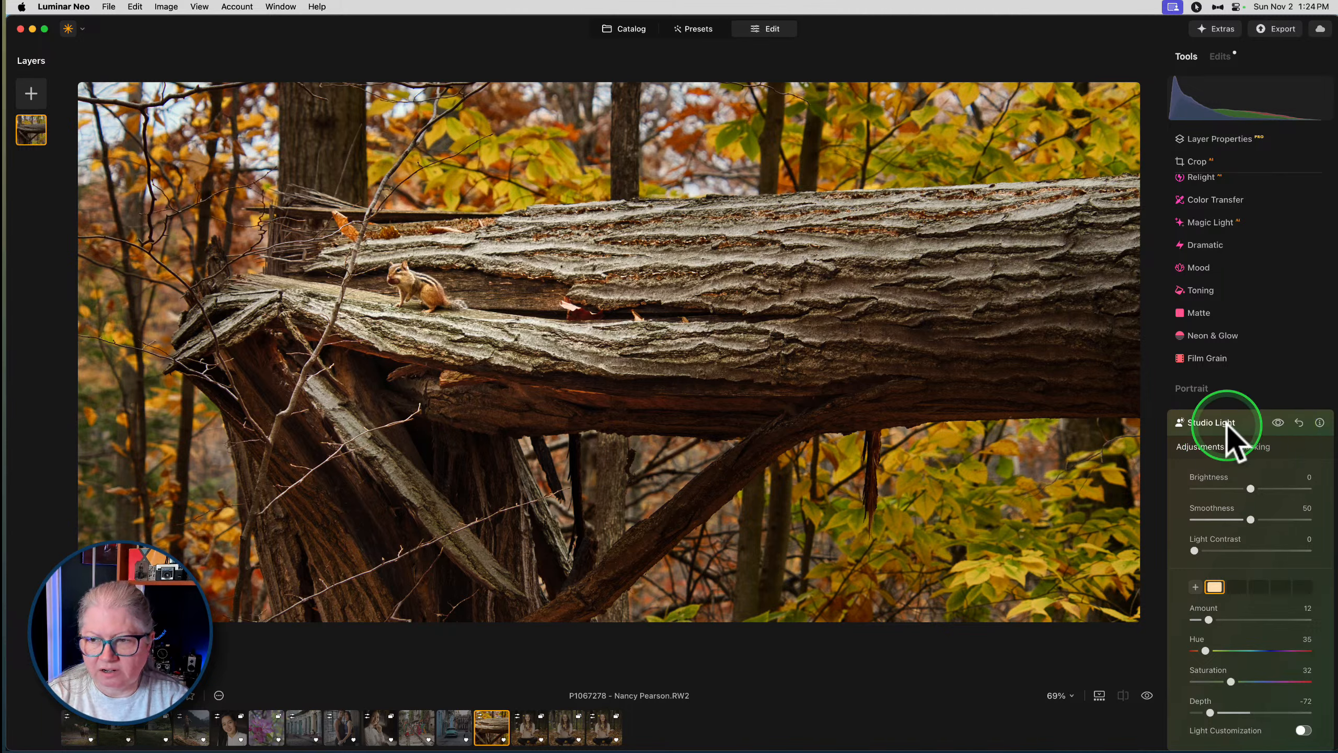
{"action": "left_click", "coordinate": [1247, 422]}
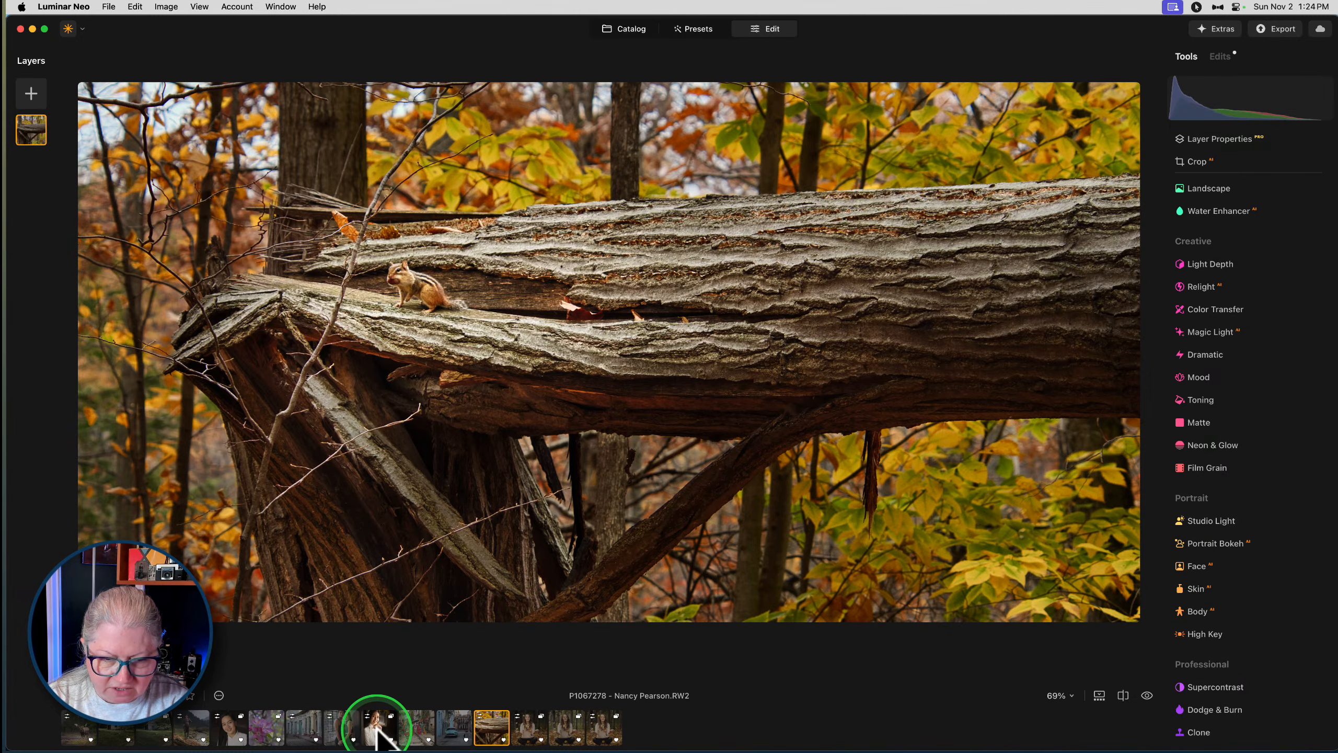
{"action": "left_click", "coordinate": [377, 727]}
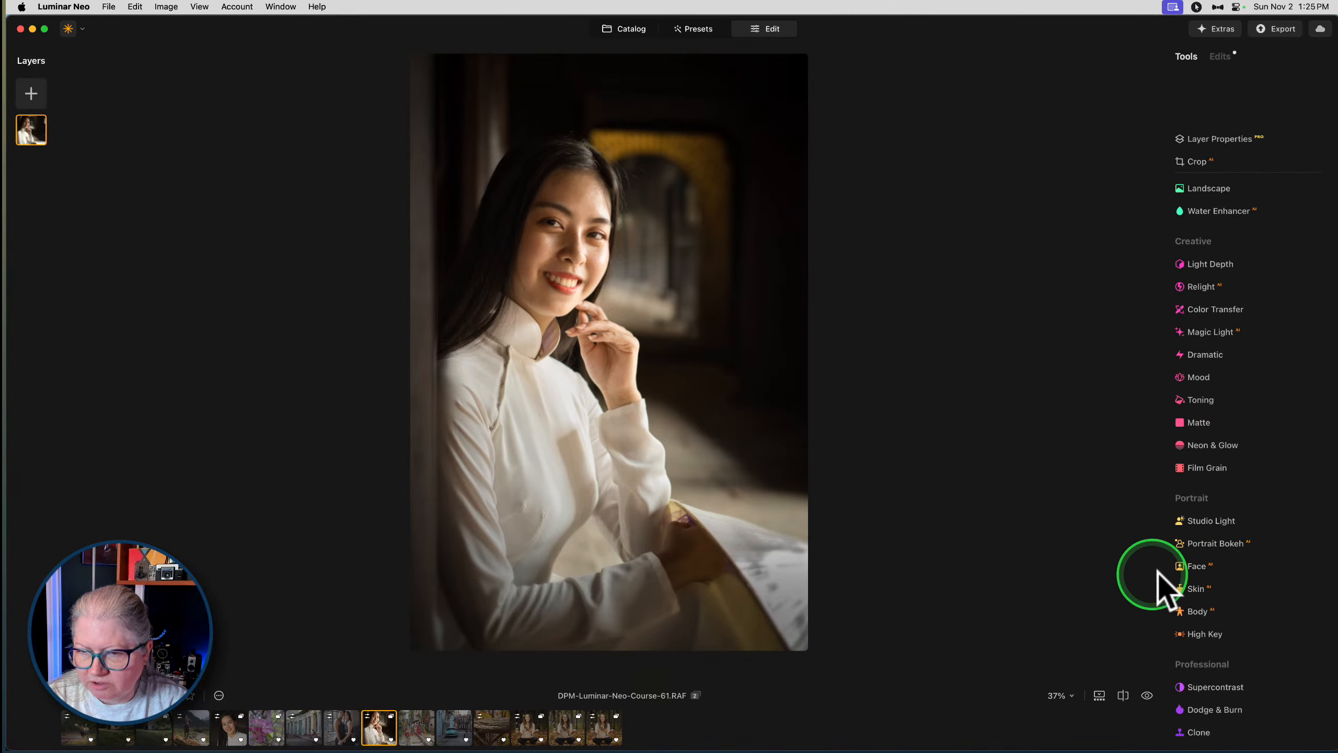
{"action": "left_click", "coordinate": [1191, 566]}
{"action": "mouse_move", "coordinate": [1197, 634]}
{"action": "left_mouse_down"}
{"action": "mouse_move", "coordinate": [1248, 639]}
{"action": "mouse_move", "coordinate": [1116, 632]}
{"action": "mouse_move", "coordinate": [1284, 639]}
{"action": "mouse_move", "coordinate": [1153, 630]}
{"action": "mouse_move", "coordinate": [1207, 638]}
{"action": "left_mouse_up"}
{"action": "left_click", "coordinate": [1223, 574]}
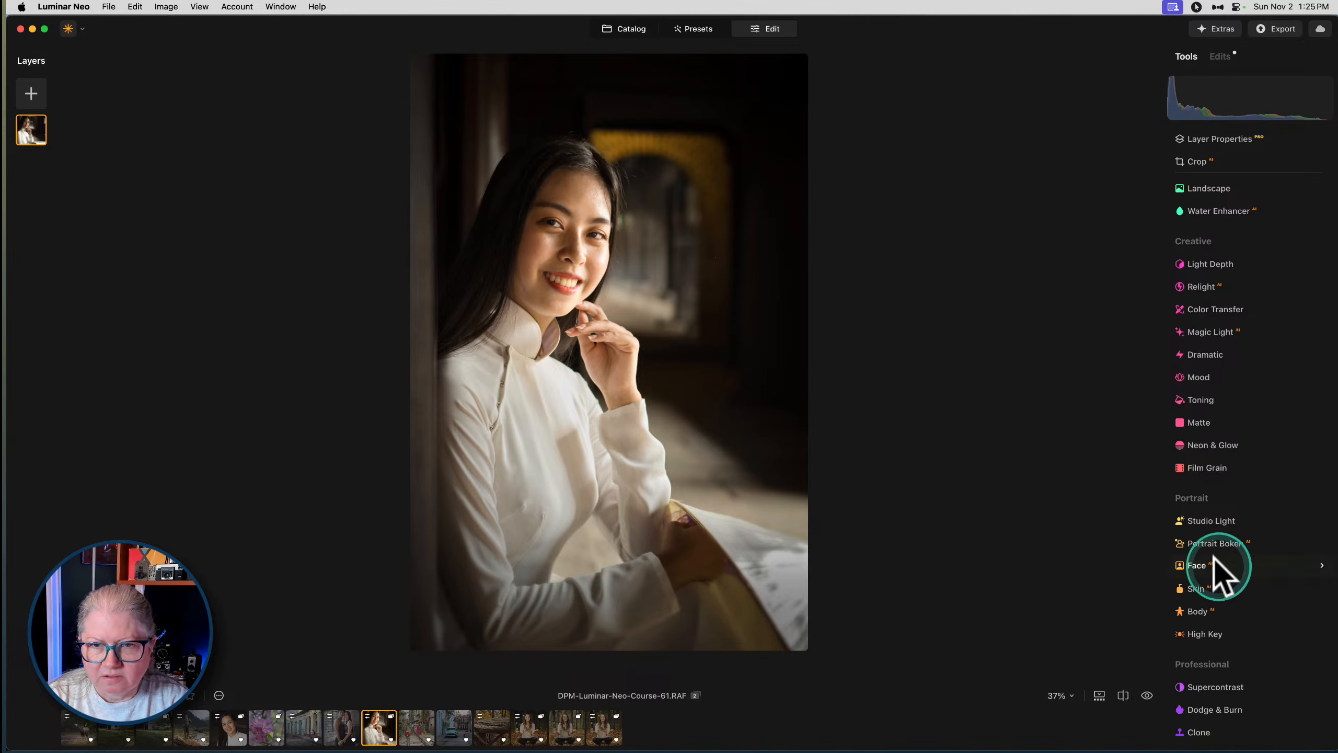
Add a Studio Light adjustment to the portrait with its light Amount at 26 and Depth at -17
{"action": "left_click", "coordinate": [1207, 529]}
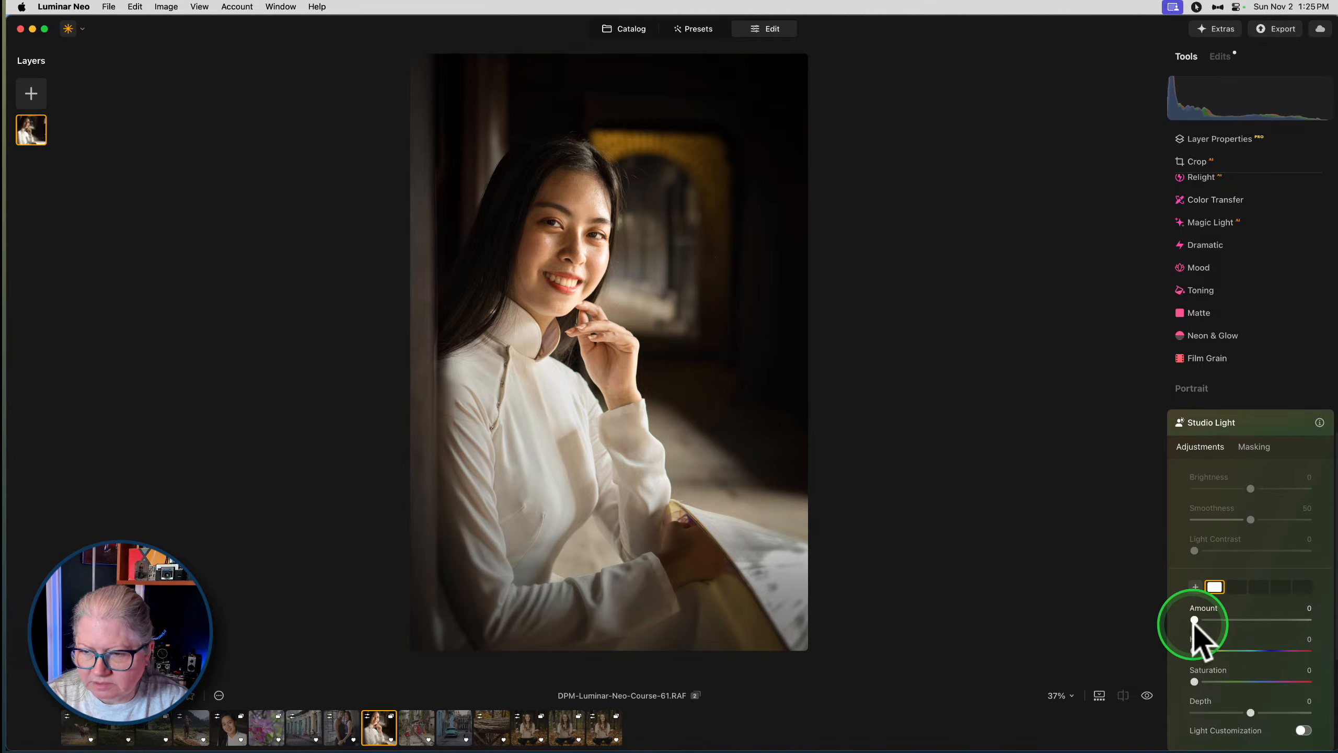
{"action": "left_click_drag", "start_coordinate": [1194, 620], "coordinate": [1225, 618]}
{"action": "left_click", "coordinate": [1195, 681]}
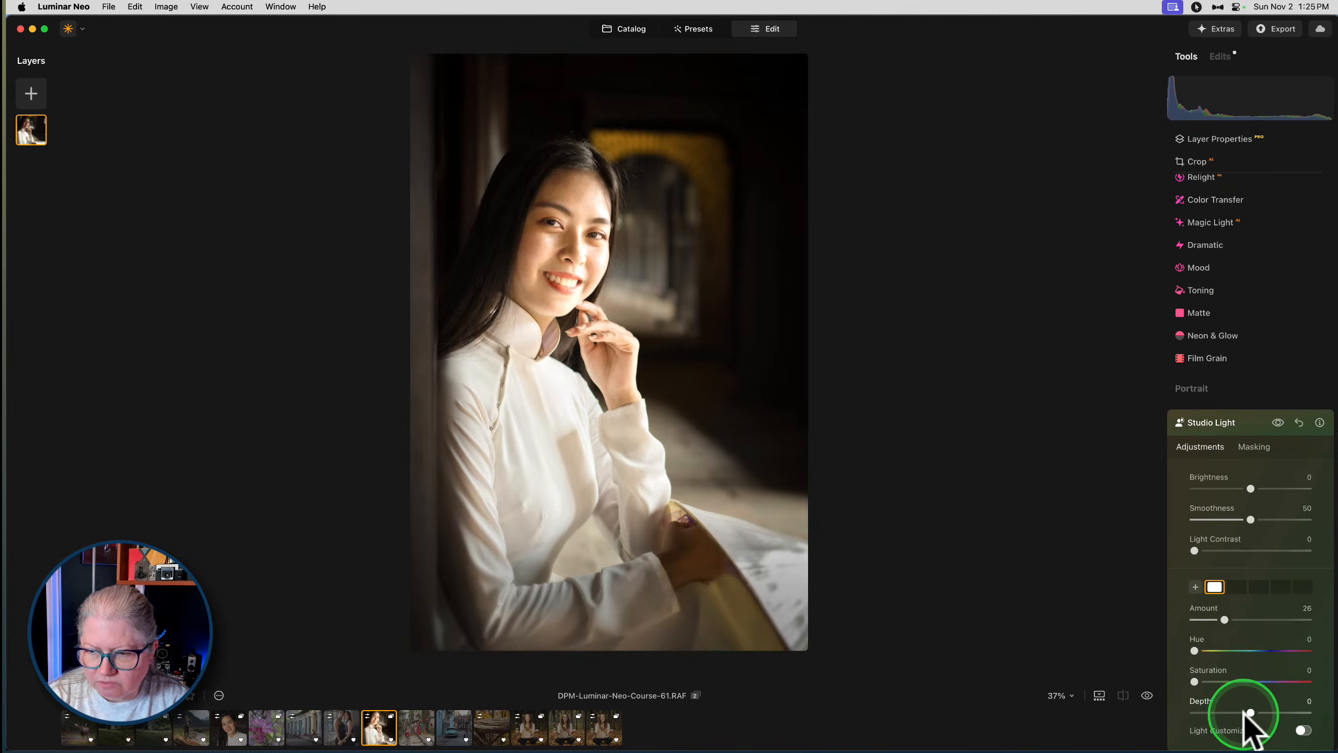
{"action": "left_click_drag", "start_coordinate": [1250, 712], "coordinate": [1240, 712]}
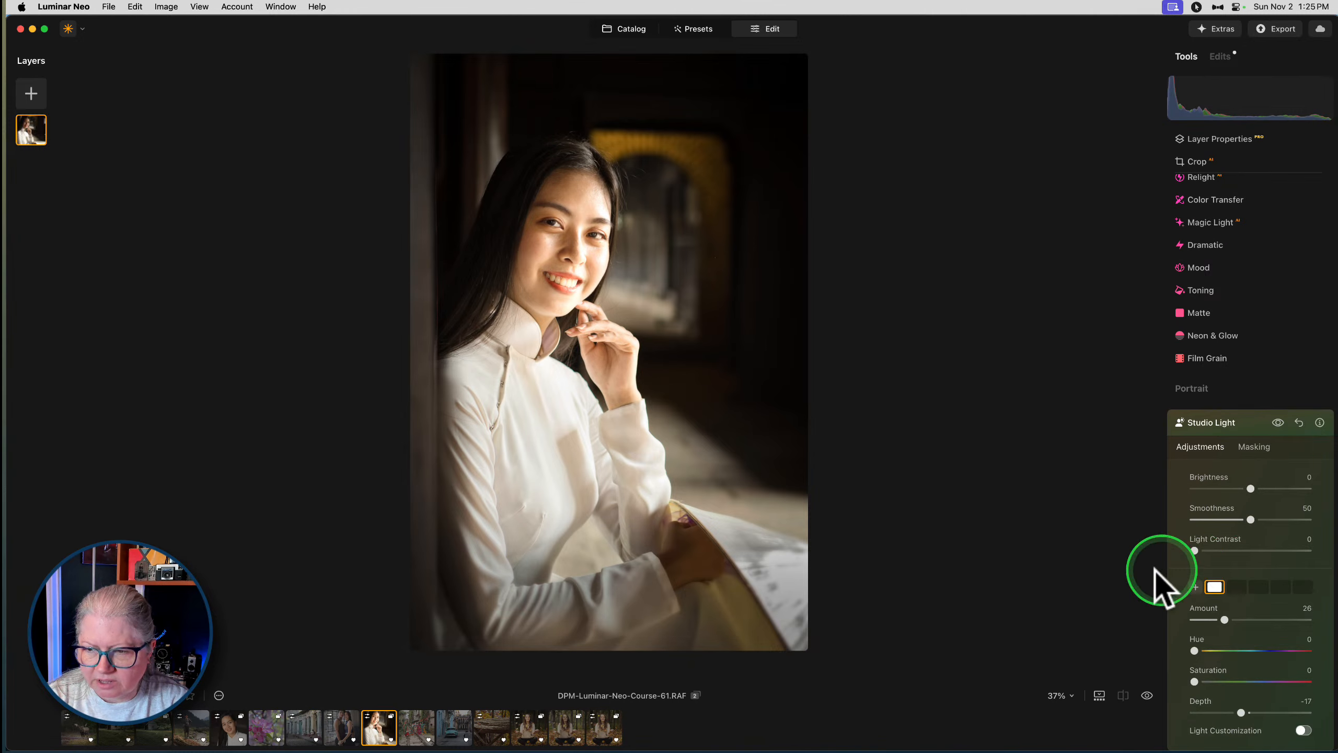
Compare the portrait with and without the Studio Light effect
{"action": "left_click_drag", "start_coordinate": [651, 412], "coordinate": [625, 196]}
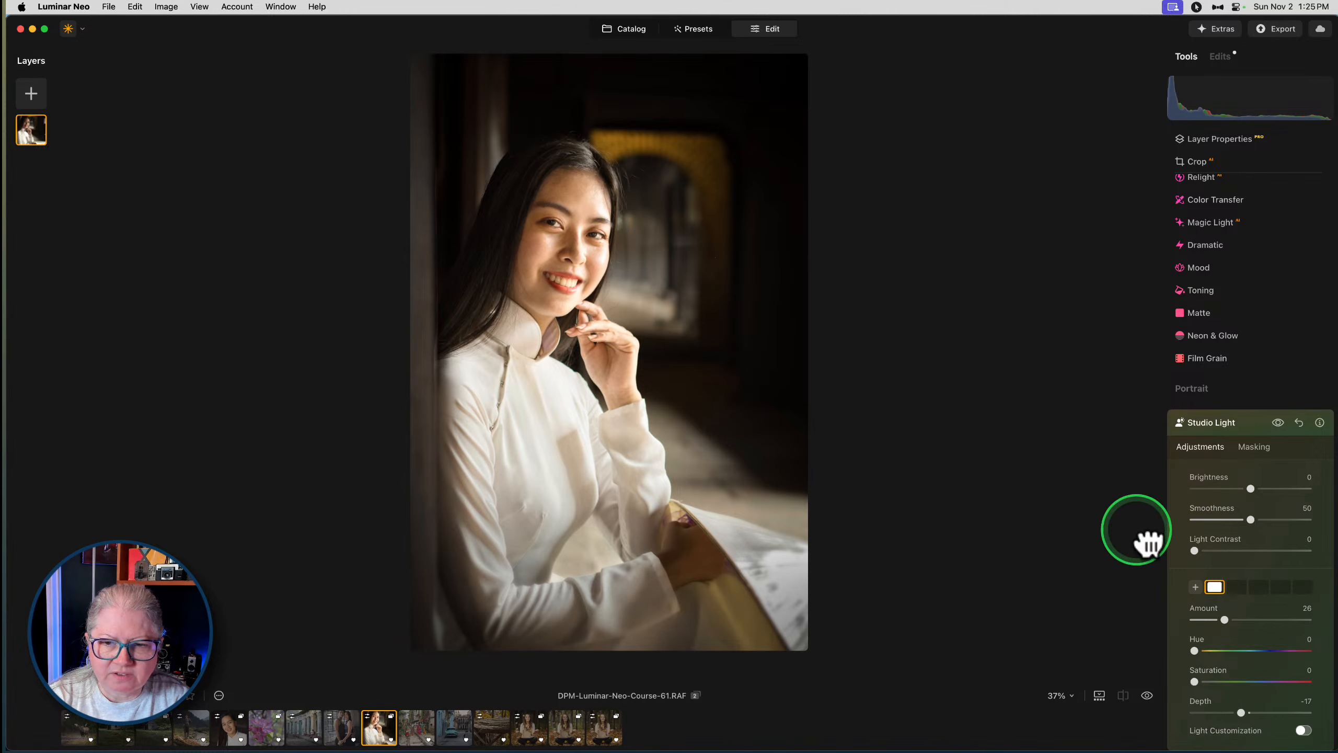
{"action": "left_click", "coordinate": [1277, 422]}
{"action": "left_click", "coordinate": [1277, 422]}
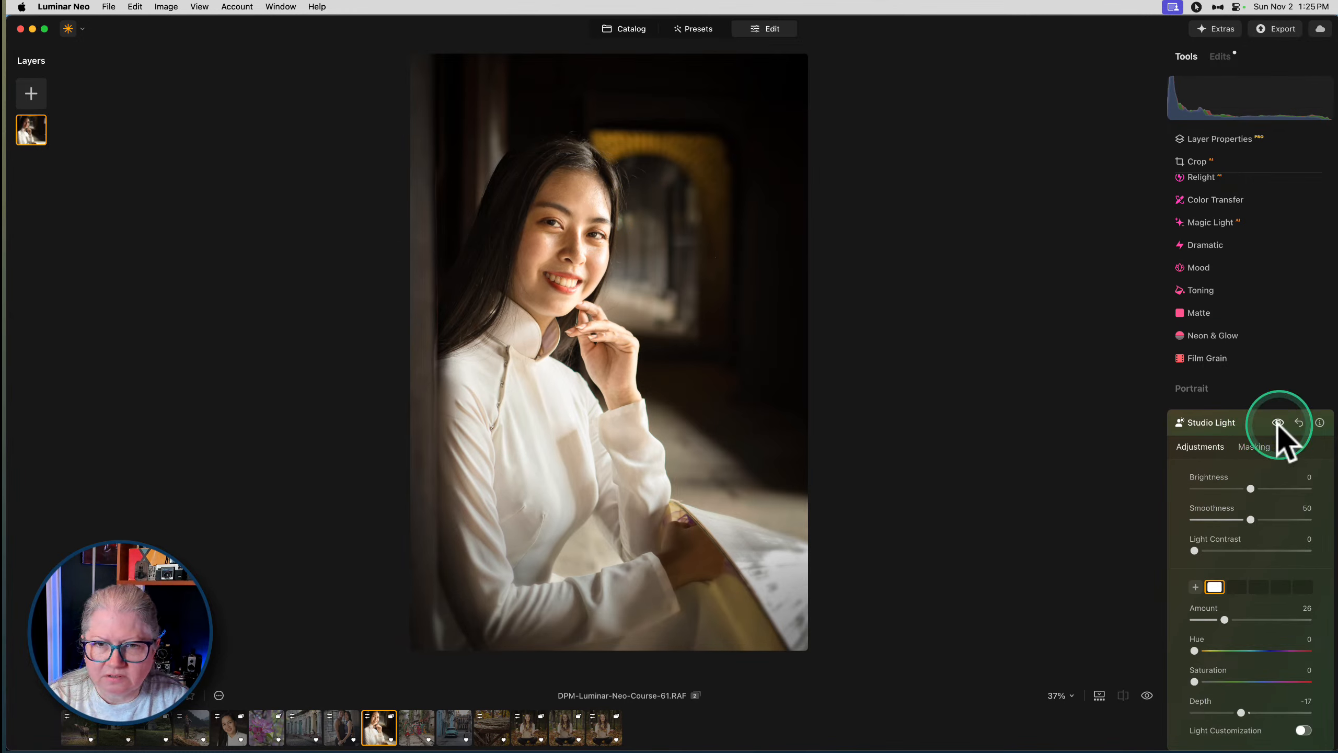
{"action": "left_click", "coordinate": [1277, 423]}
{"action": "left_click", "coordinate": [1276, 422]}
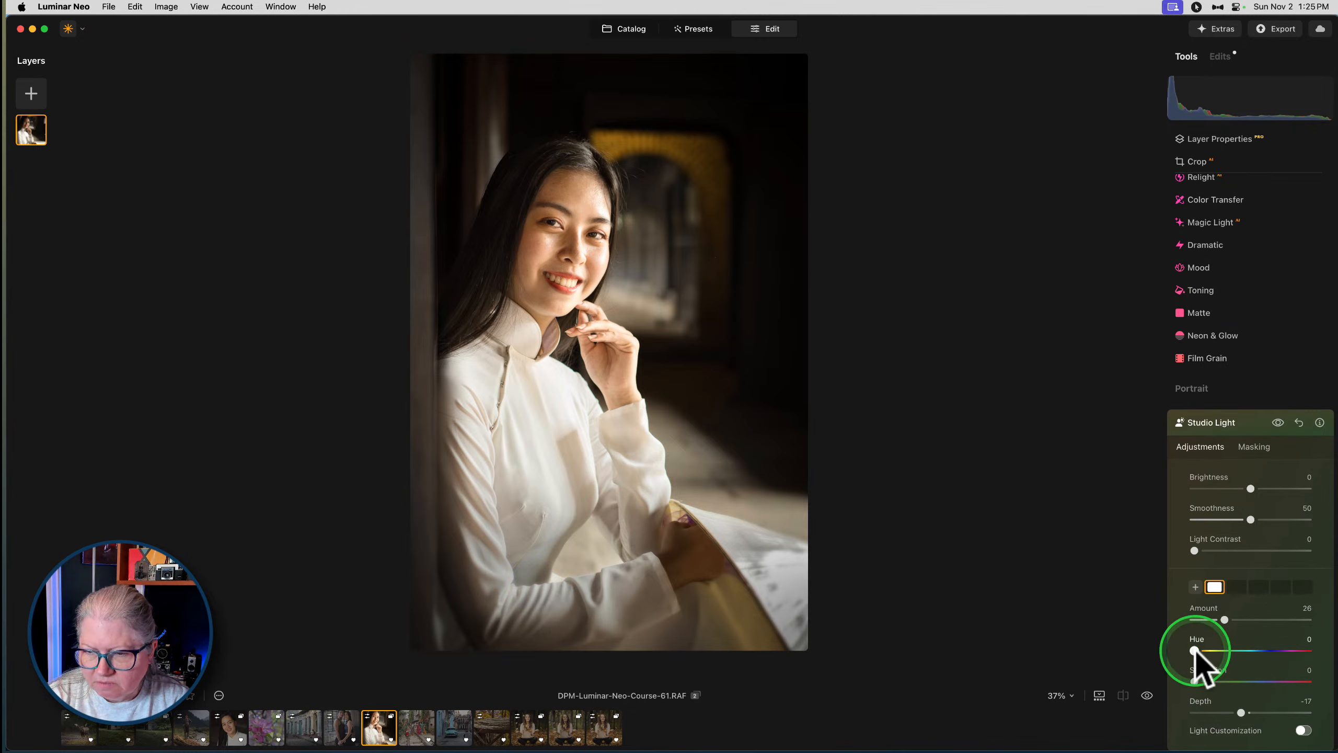
Set the studio light's Hue to 31, Saturation to 31 and Brightness to -21, and compare the portrait with and without it
{"action": "mouse_move", "coordinate": [1195, 651]}
{"action": "left_mouse_down"}
{"action": "mouse_move", "coordinate": [1231, 681]}
{"action": "mouse_move", "coordinate": [1211, 653]}
{"action": "left_mouse_up"}
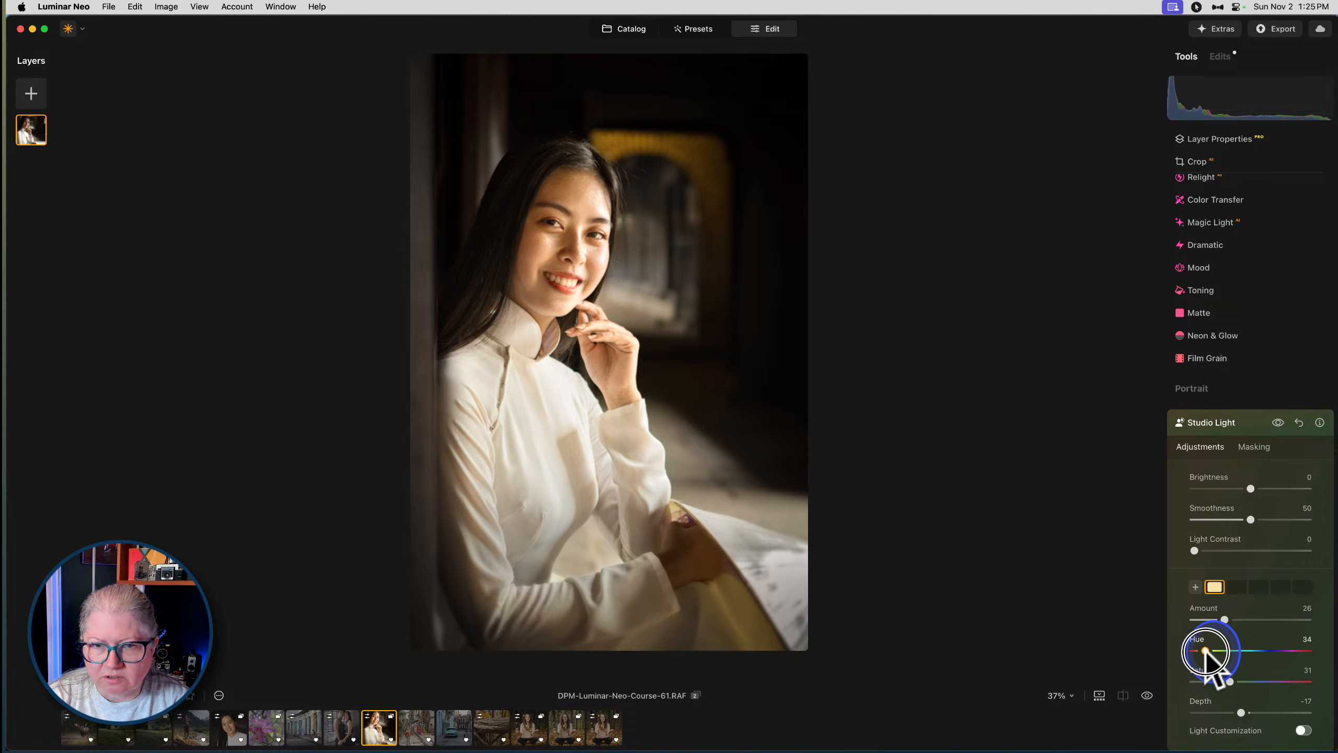
{"action": "left_click", "coordinate": [1250, 488]}
{"action": "left_click_drag", "start_coordinate": [1250, 489], "coordinate": [1235, 488]}
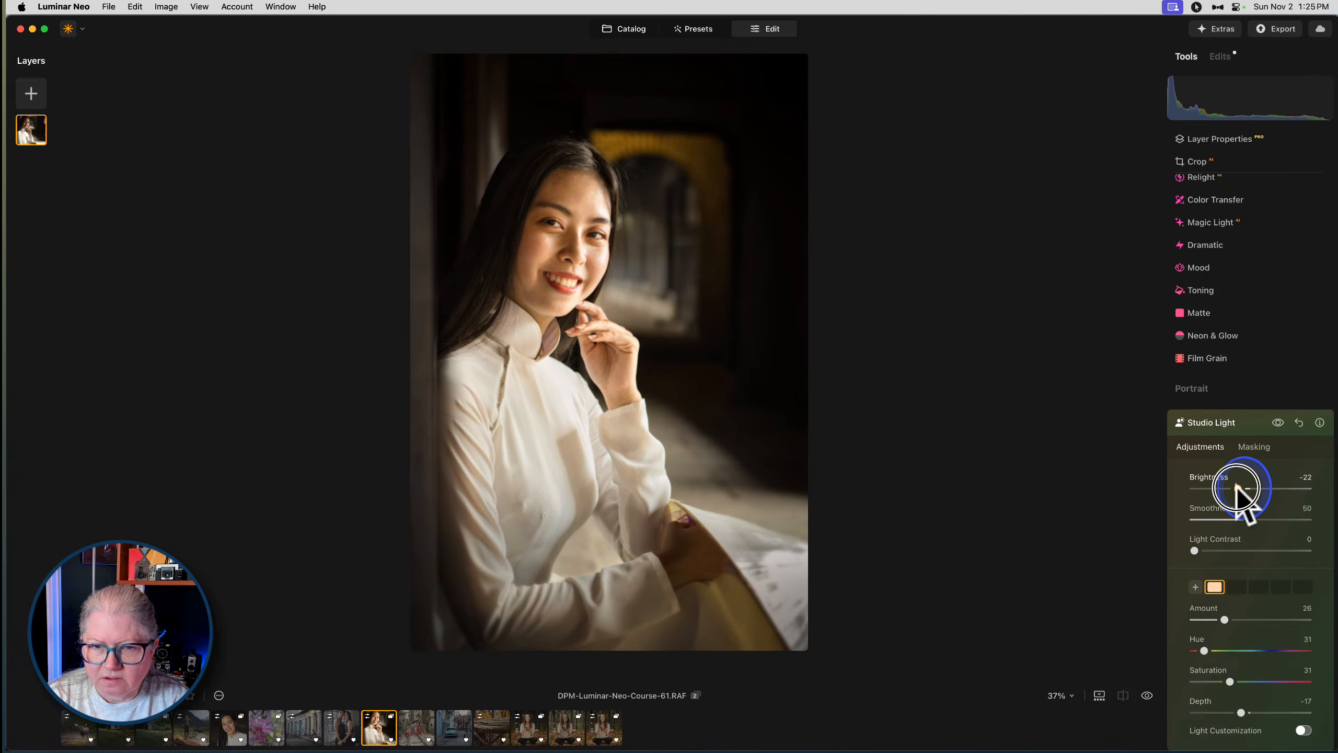
{"action": "left_click", "coordinate": [1278, 422]}
{"action": "left_click", "coordinate": [1277, 422]}
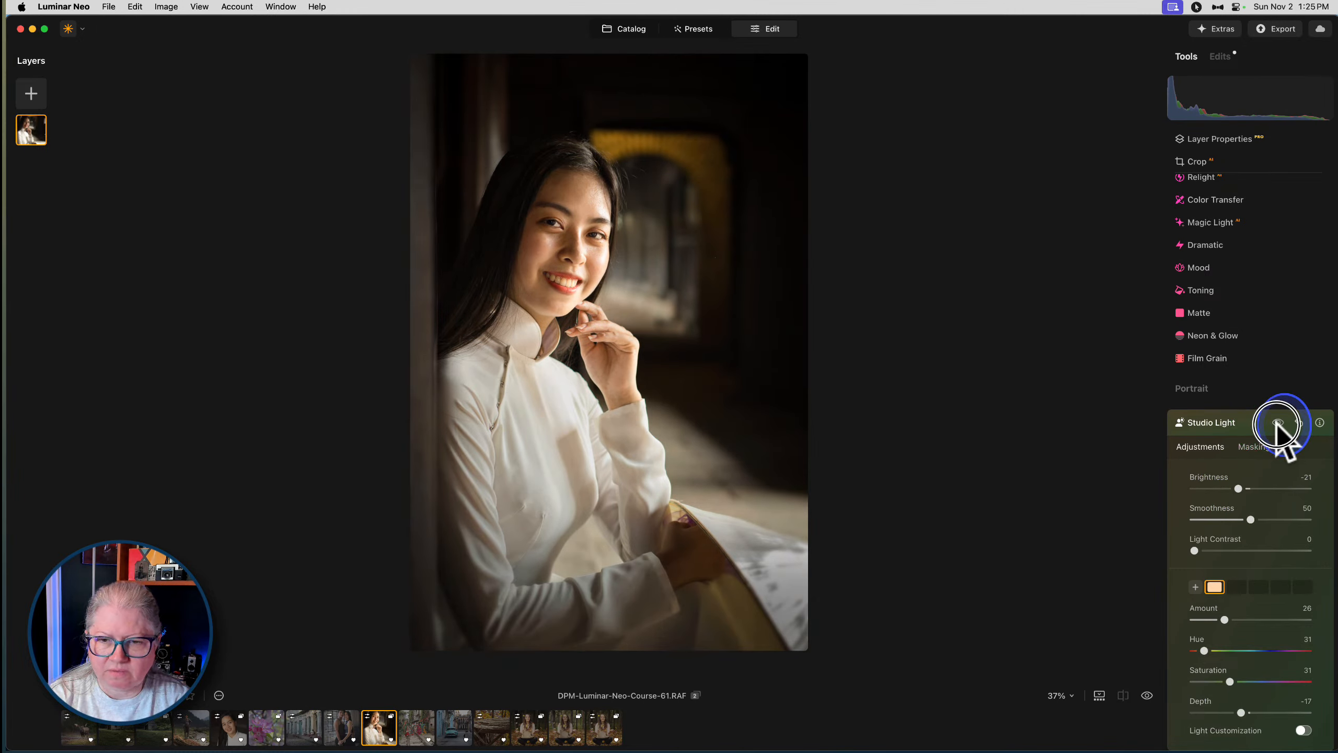
{"action": "left_click", "coordinate": [1235, 426]}
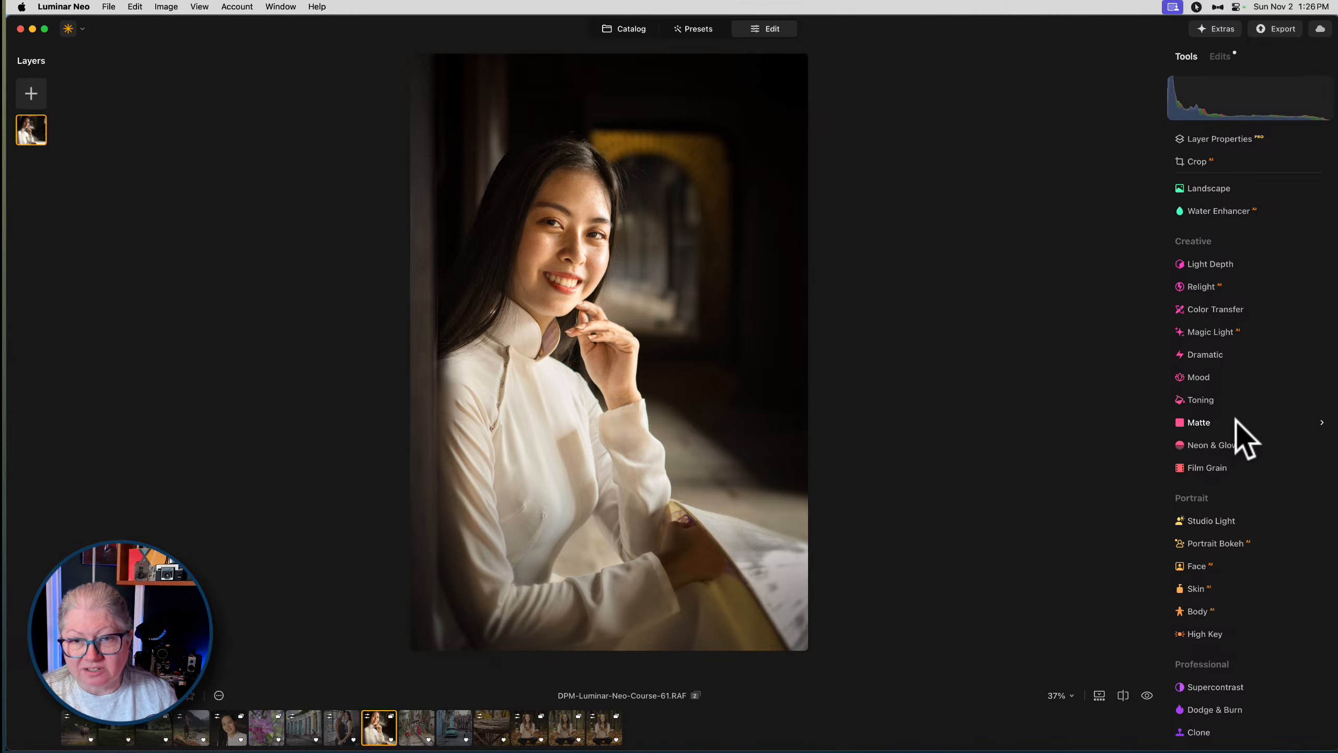
Compare the edited portrait with the unedited original
{"action": "key", "text": "backslash"}
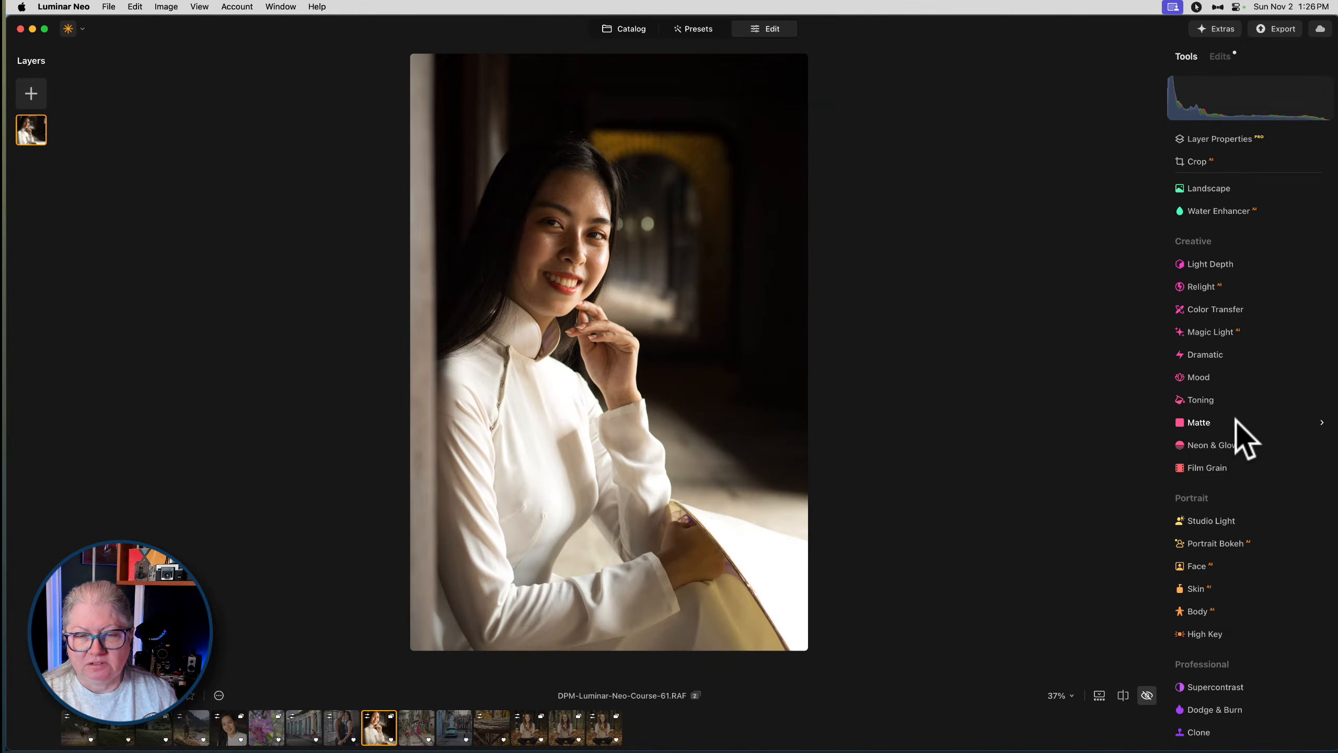
{"action": "key", "text": "backslash"}
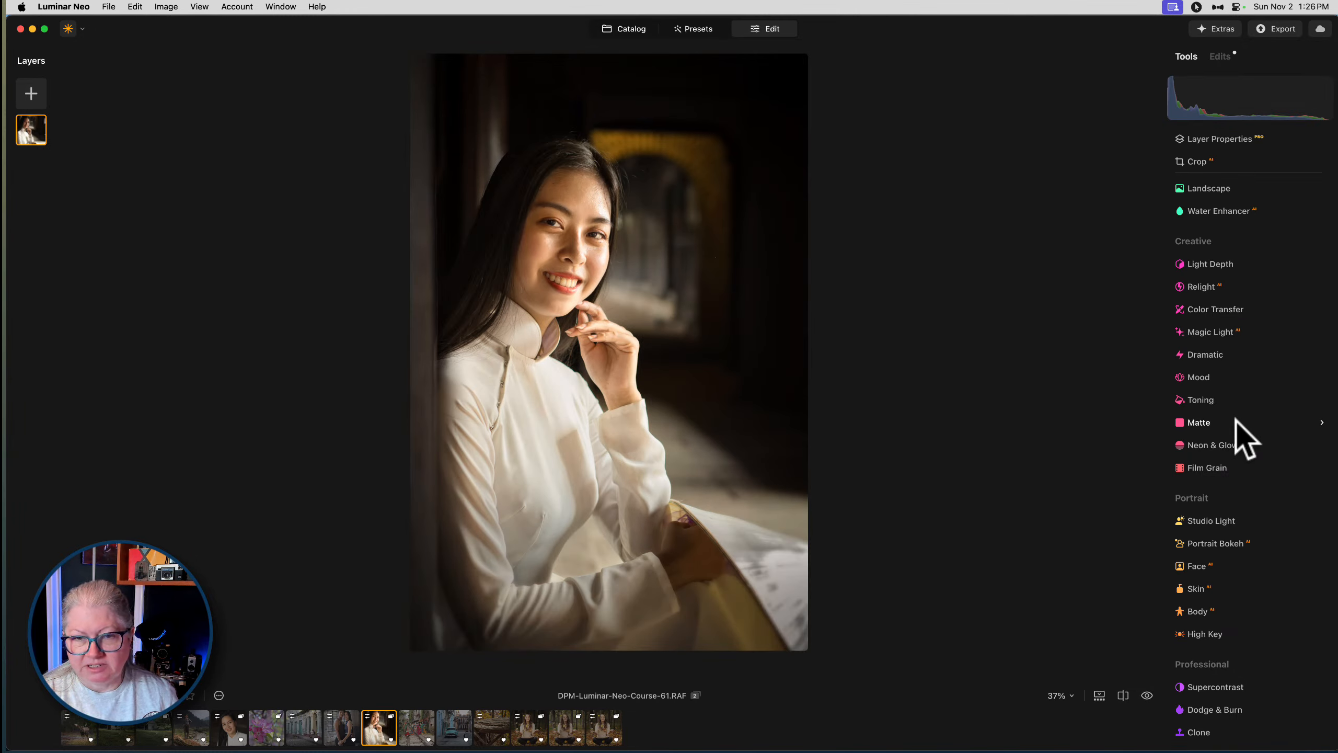
{"action": "key", "text": "backslash"}
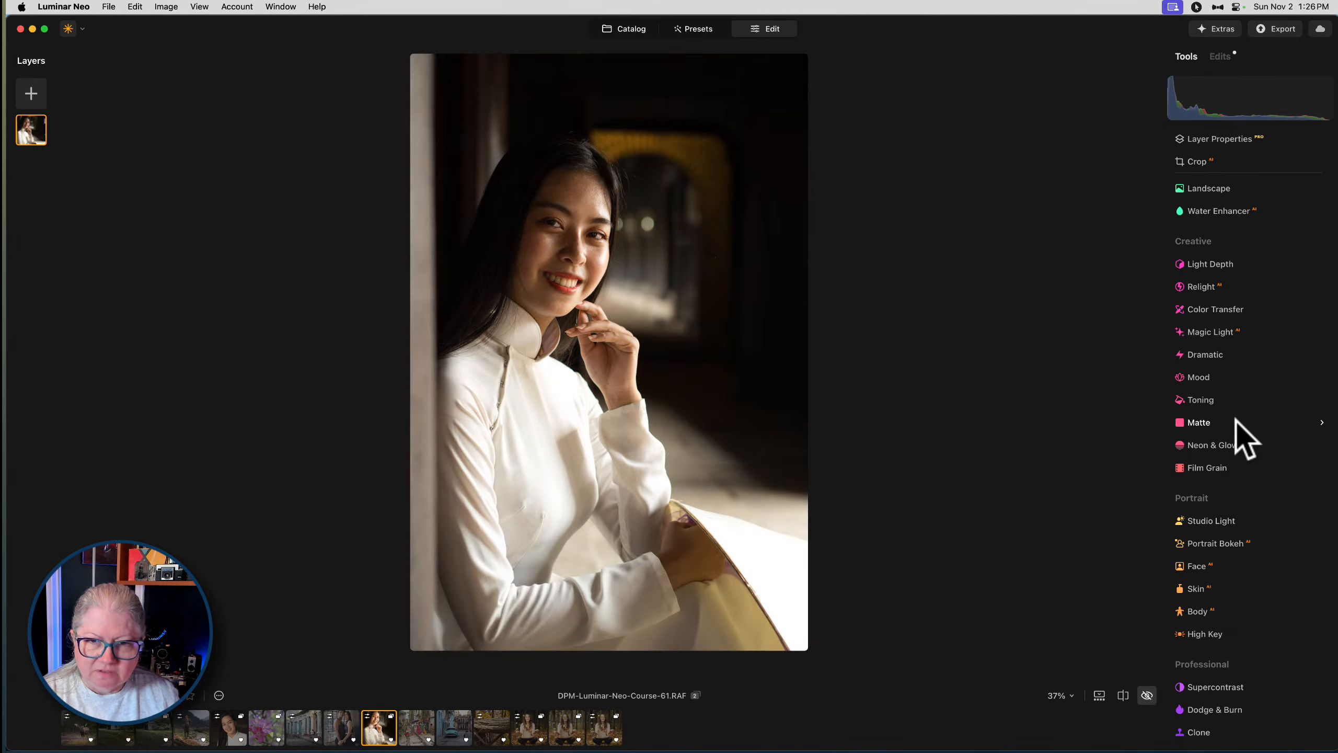
{"action": "key", "text": "backslash"}
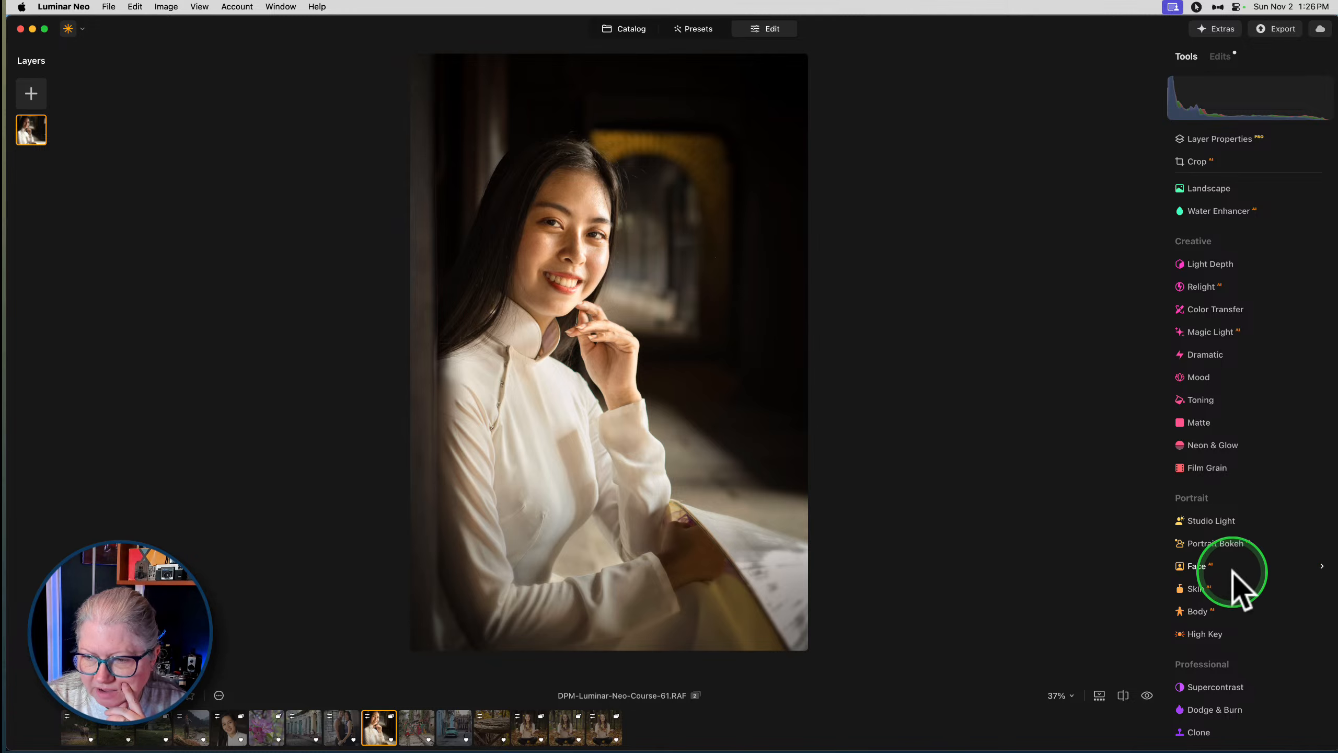
In the Face adjustment, set Dark Circles Removal to 64, Improve Eyebrows to 9, Eye Whitening to 6 and Eye Enhancer to 34
{"action": "left_click", "coordinate": [1197, 567]}
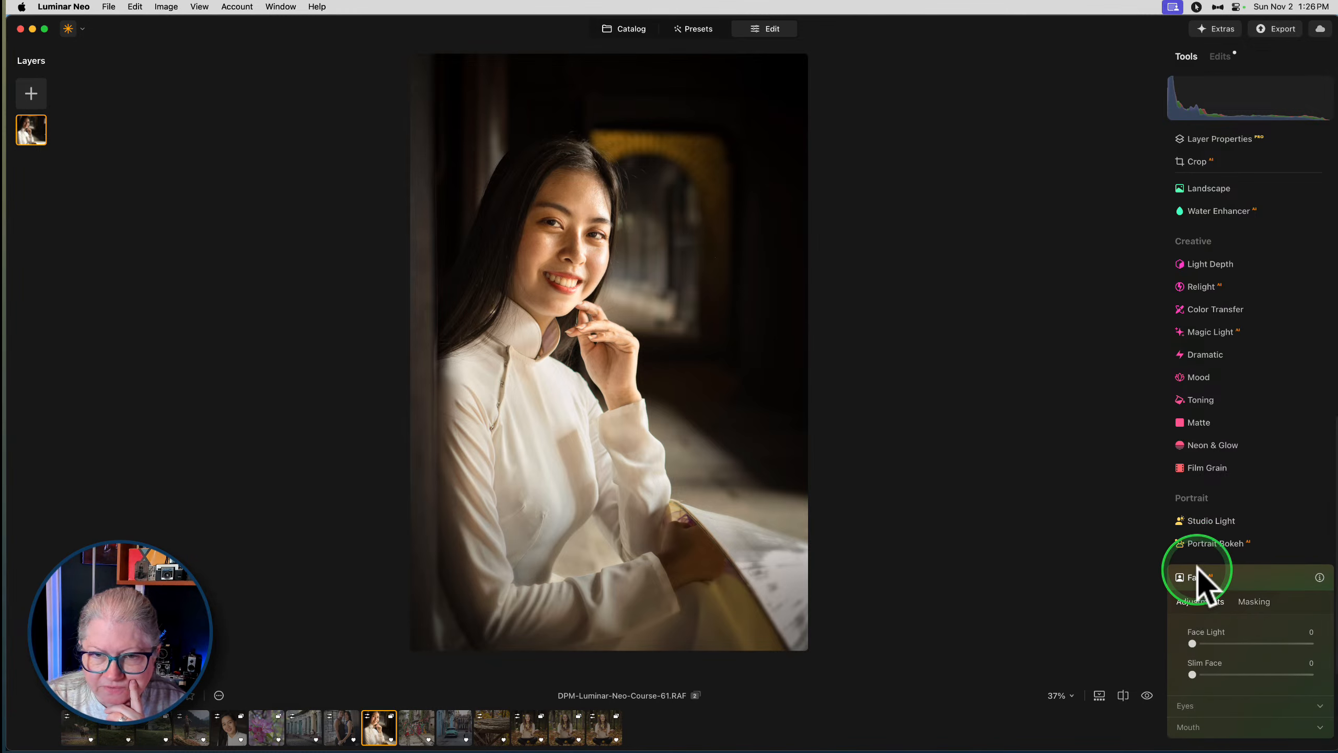
{"action": "left_click", "coordinate": [1192, 558]}
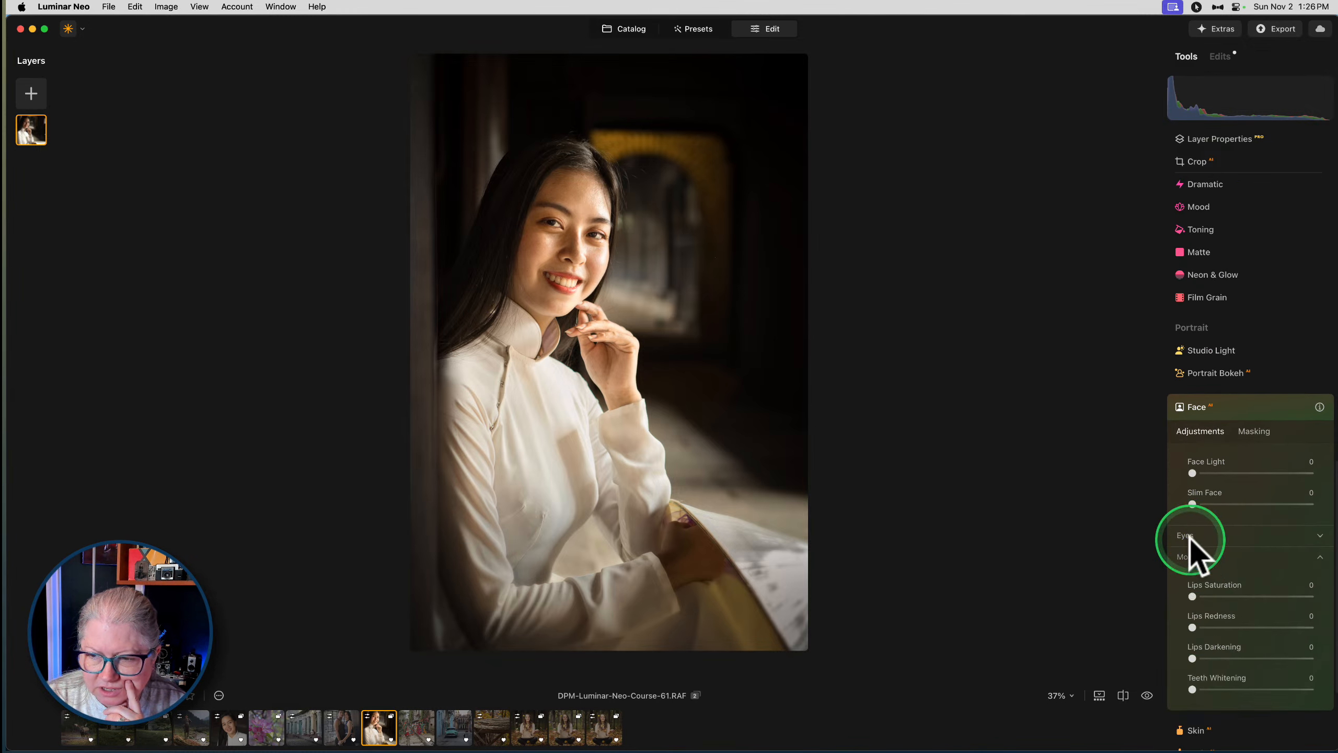
{"action": "left_click", "coordinate": [1190, 534]}
{"action": "left_click_drag", "start_coordinate": [1193, 561], "coordinate": [1271, 550]}
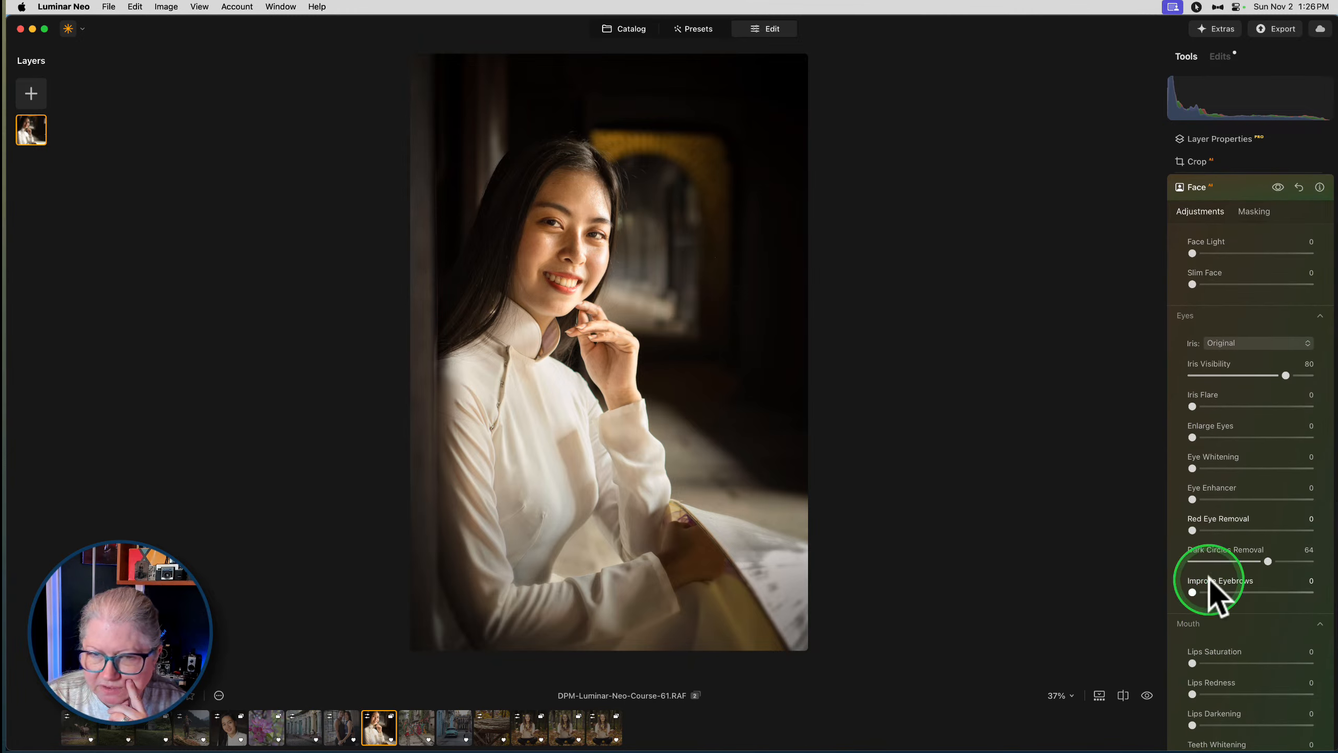
{"action": "left_click_drag", "start_coordinate": [1192, 591], "coordinate": [1203, 592]}
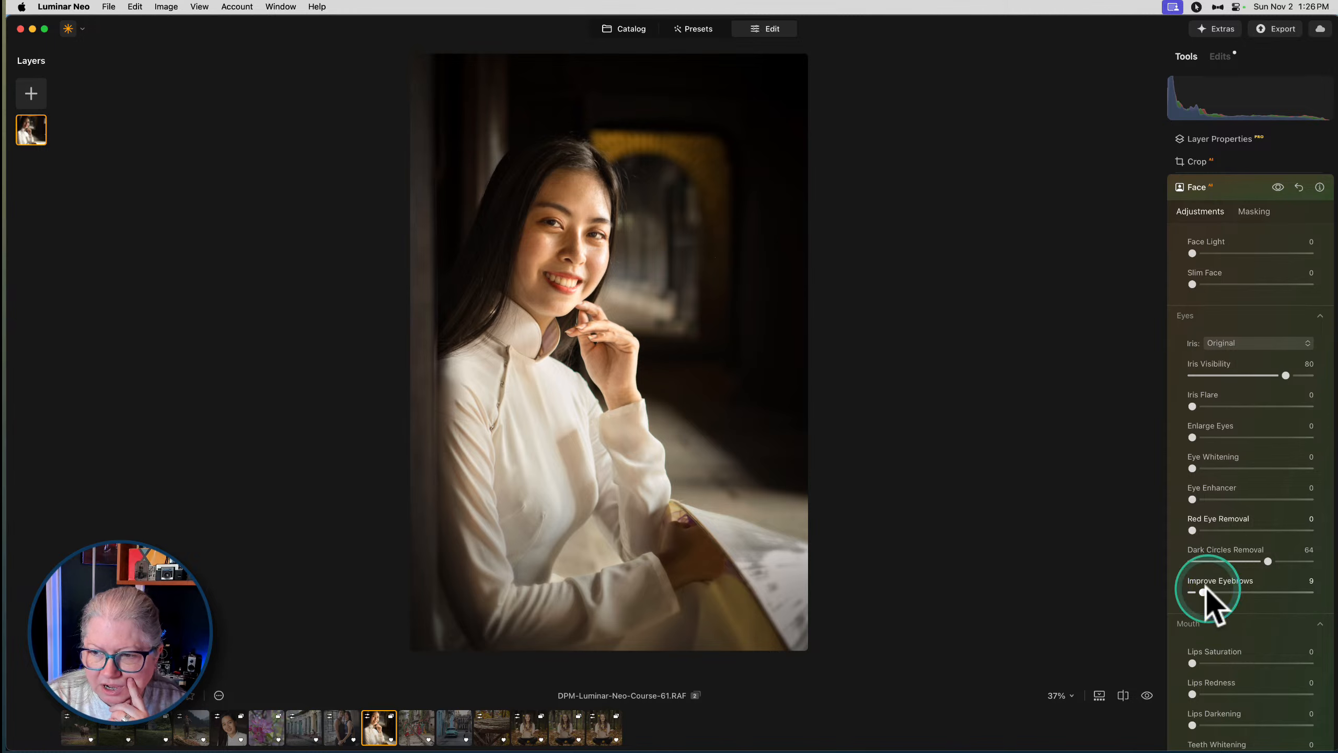
{"action": "left_click_drag", "start_coordinate": [1197, 465], "coordinate": [1232, 499]}
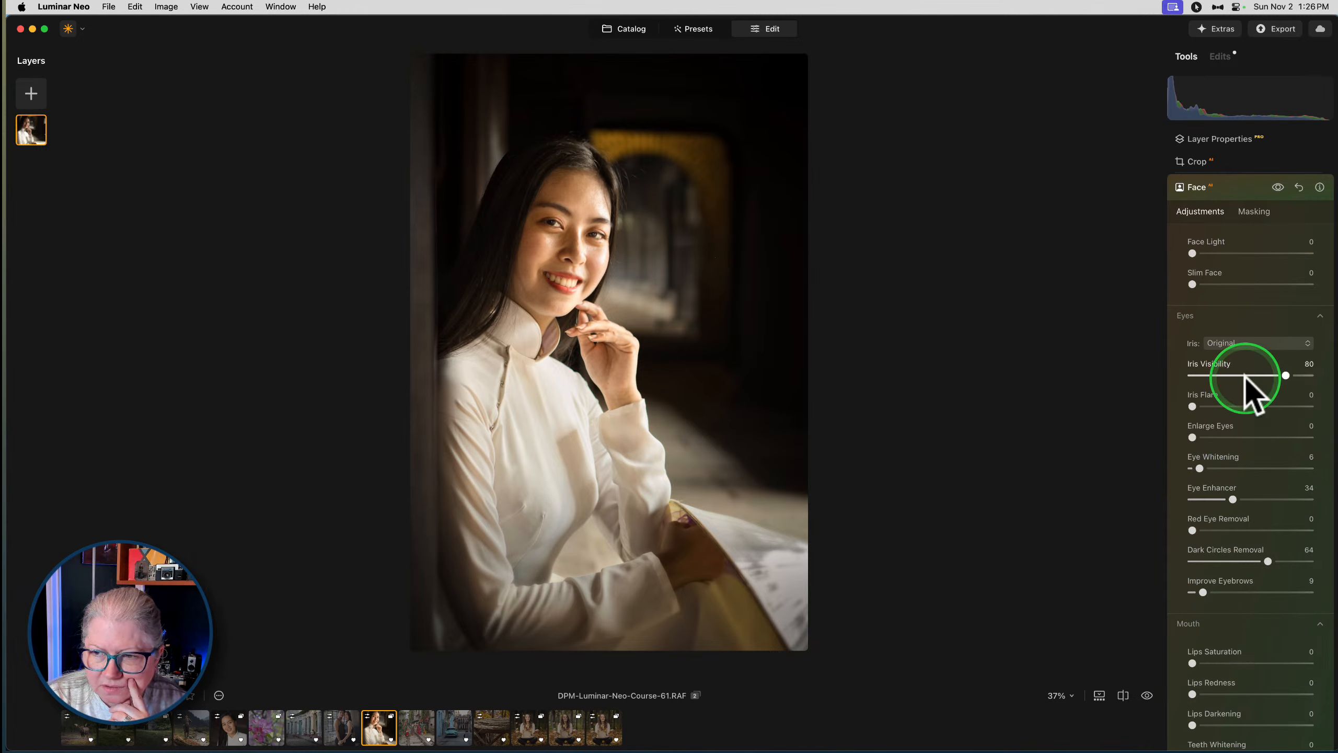
Change the woman's iris colour to Brown with Iris Visibility at 27 and Iris Flare at 22
{"action": "left_click", "coordinate": [1228, 346]}
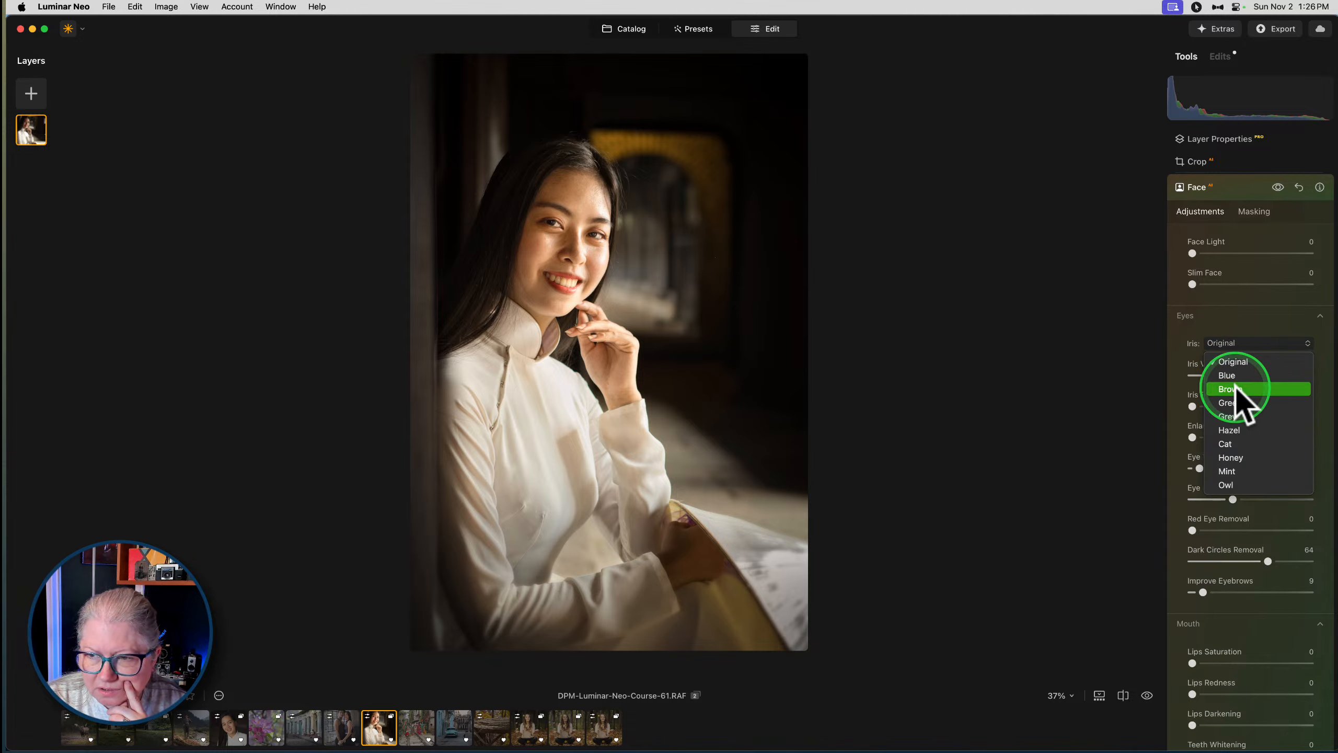
{"action": "left_click", "coordinate": [1234, 386]}
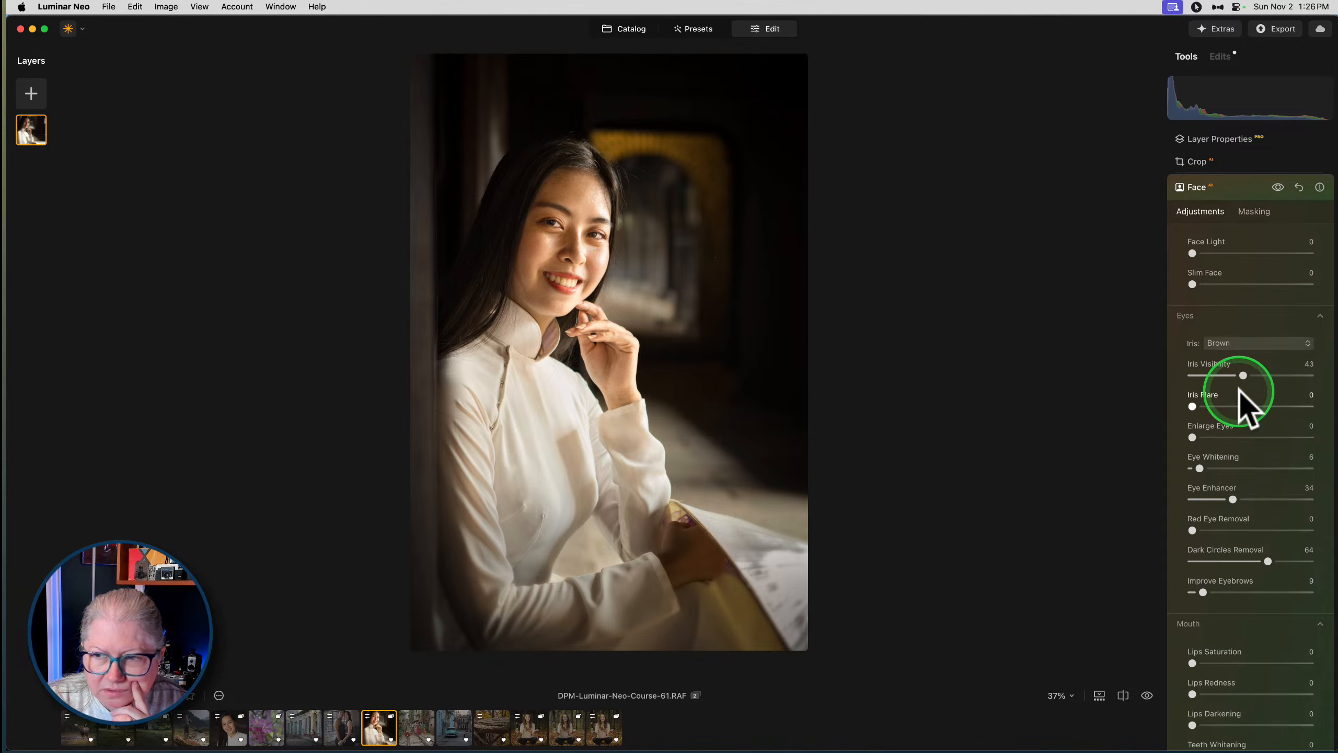
{"action": "left_click_drag", "start_coordinate": [1235, 375], "coordinate": [1221, 405]}
Set Lips Darkening to 39 and Lips Redness to 14, and increase Teeth Whitening on the woman's face
{"action": "scroll", "coordinate": [1220, 415], "scroll_direction": "down", "scroll_amount": 5}
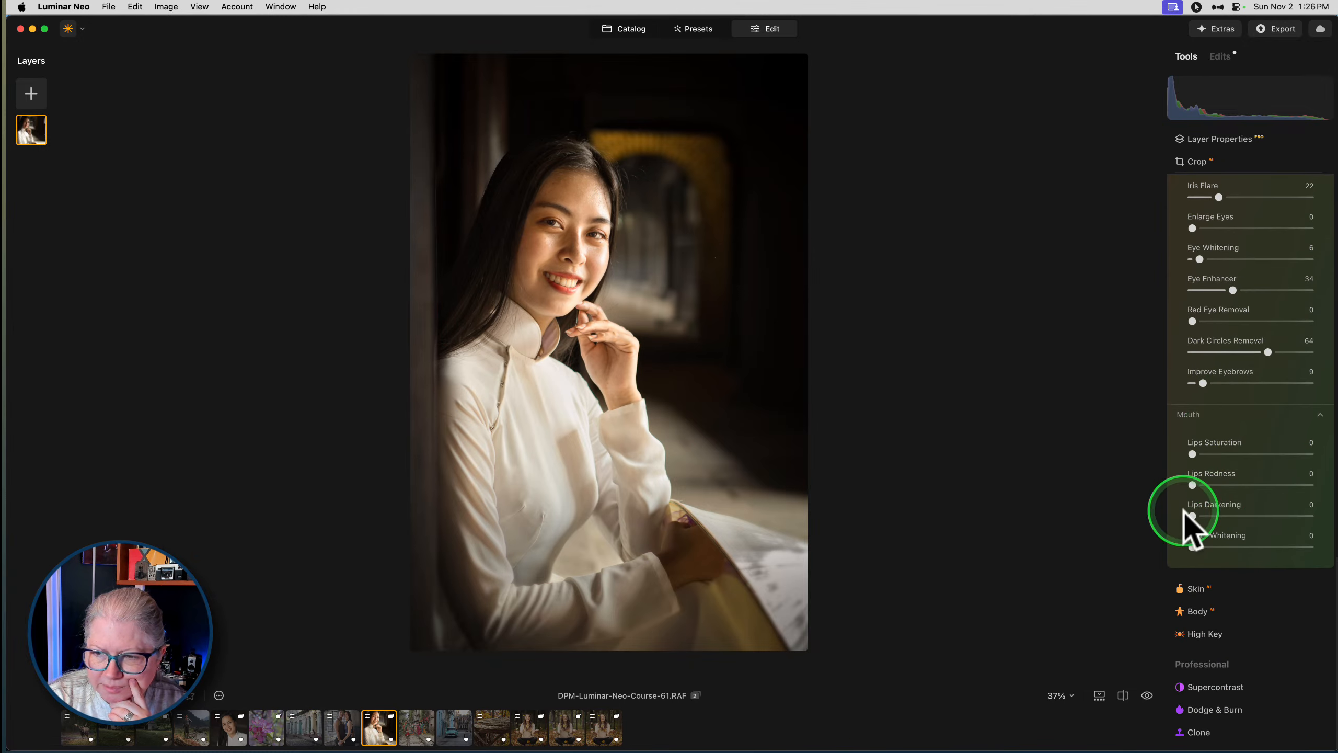
{"action": "left_click_drag", "start_coordinate": [1191, 514], "coordinate": [1208, 484]}
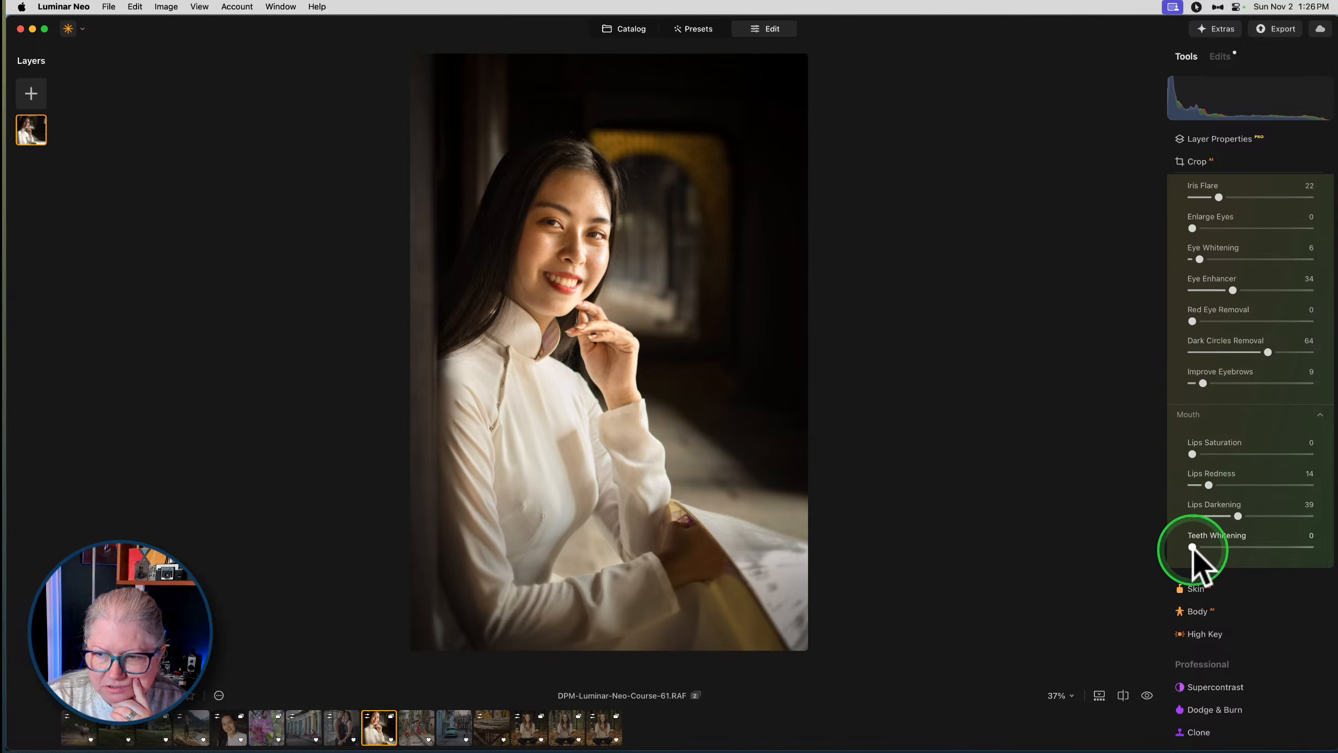
{"action": "left_click_drag", "start_coordinate": [1193, 547], "coordinate": [1249, 546]}
{"action": "scroll", "coordinate": [1254, 551], "scroll_direction": "up", "scroll_amount": 5}
{"action": "scroll", "coordinate": [1252, 538], "scroll_direction": "up", "scroll_amount": 6}
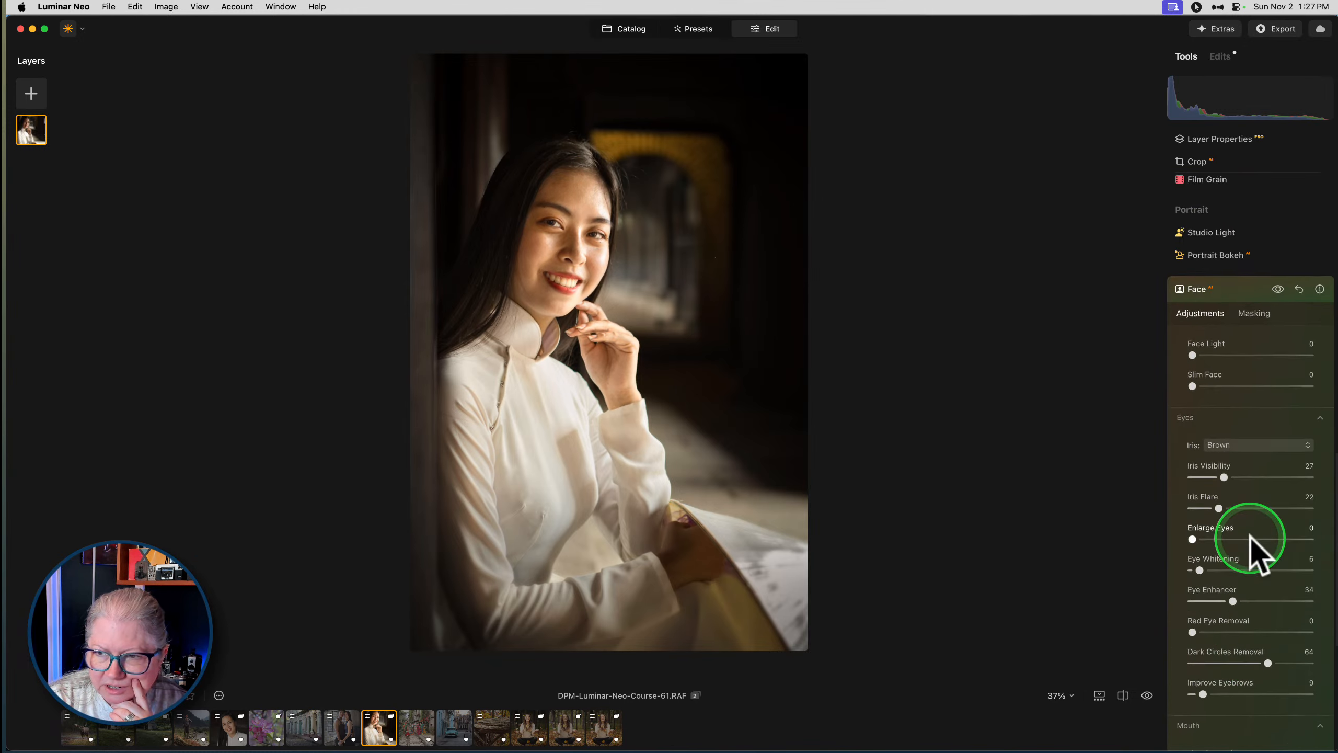
{"action": "left_click", "coordinate": [1232, 467]}
In the Color adjustment, set the HSL hue of Red to -9 and of Orange to -24 for the portrait
{"action": "scroll", "coordinate": [1227, 458], "scroll_direction": "up", "scroll_amount": 8}
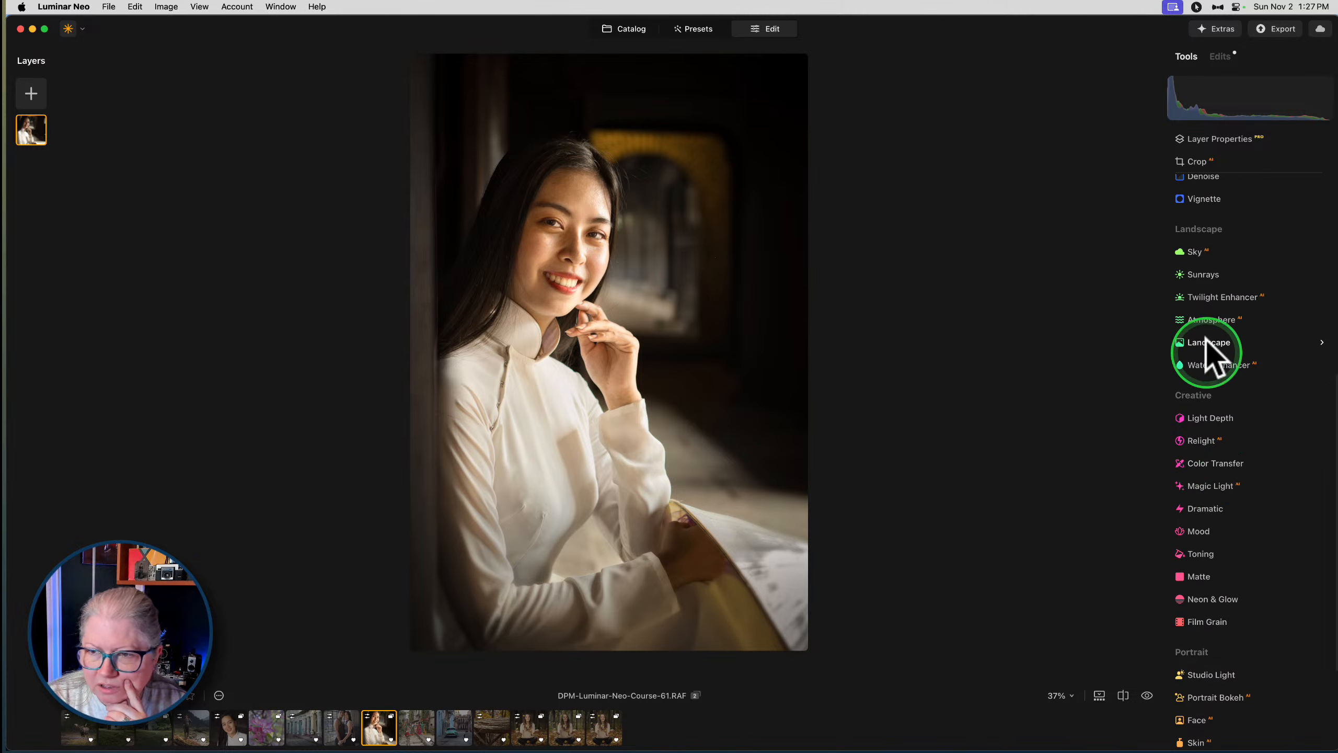
{"action": "left_click", "coordinate": [1197, 378]}
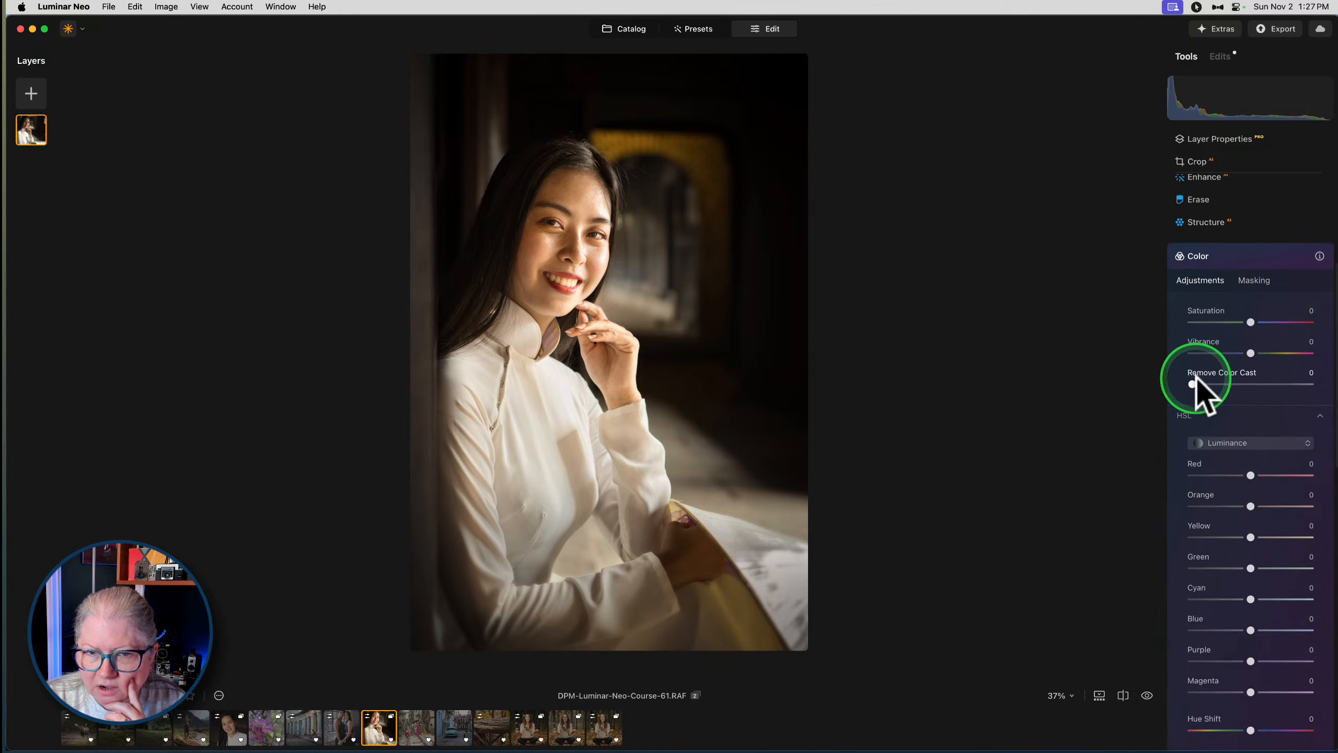
{"action": "left_click", "coordinate": [511, 262]}
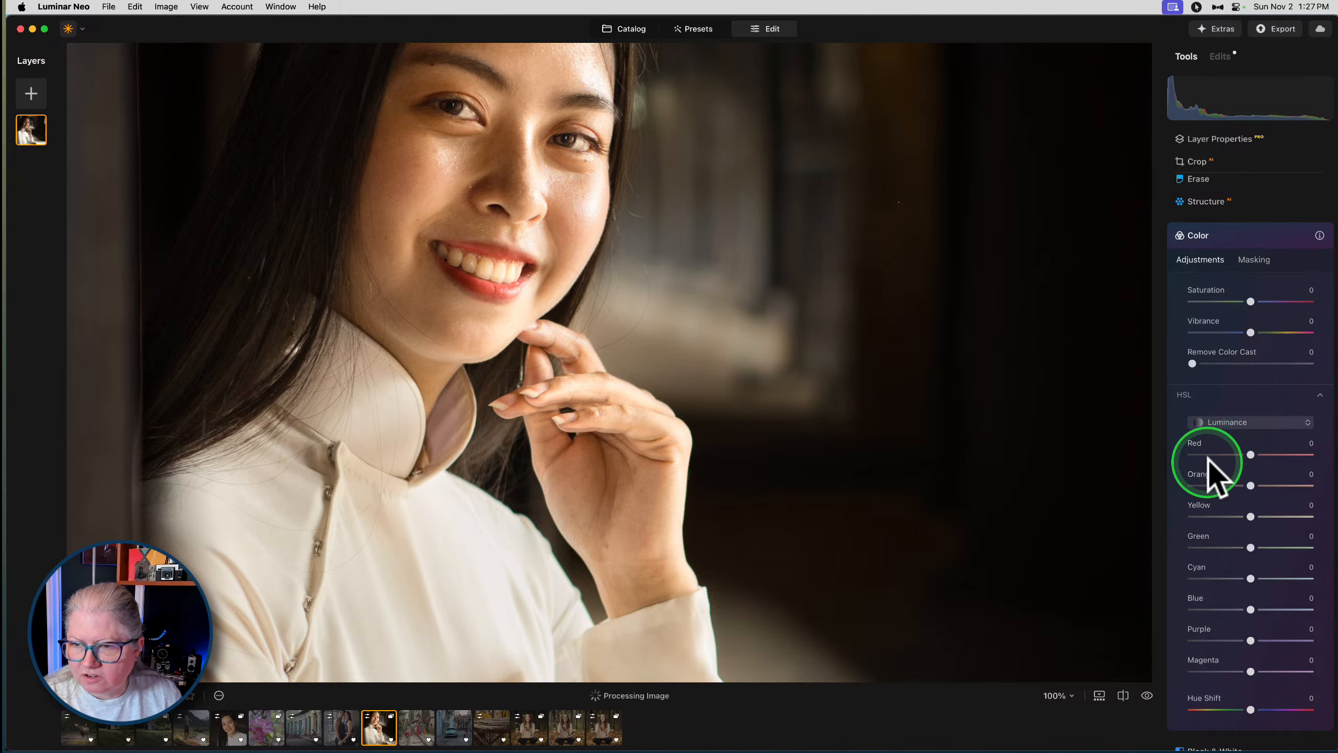
{"action": "left_click", "coordinate": [1218, 425]}
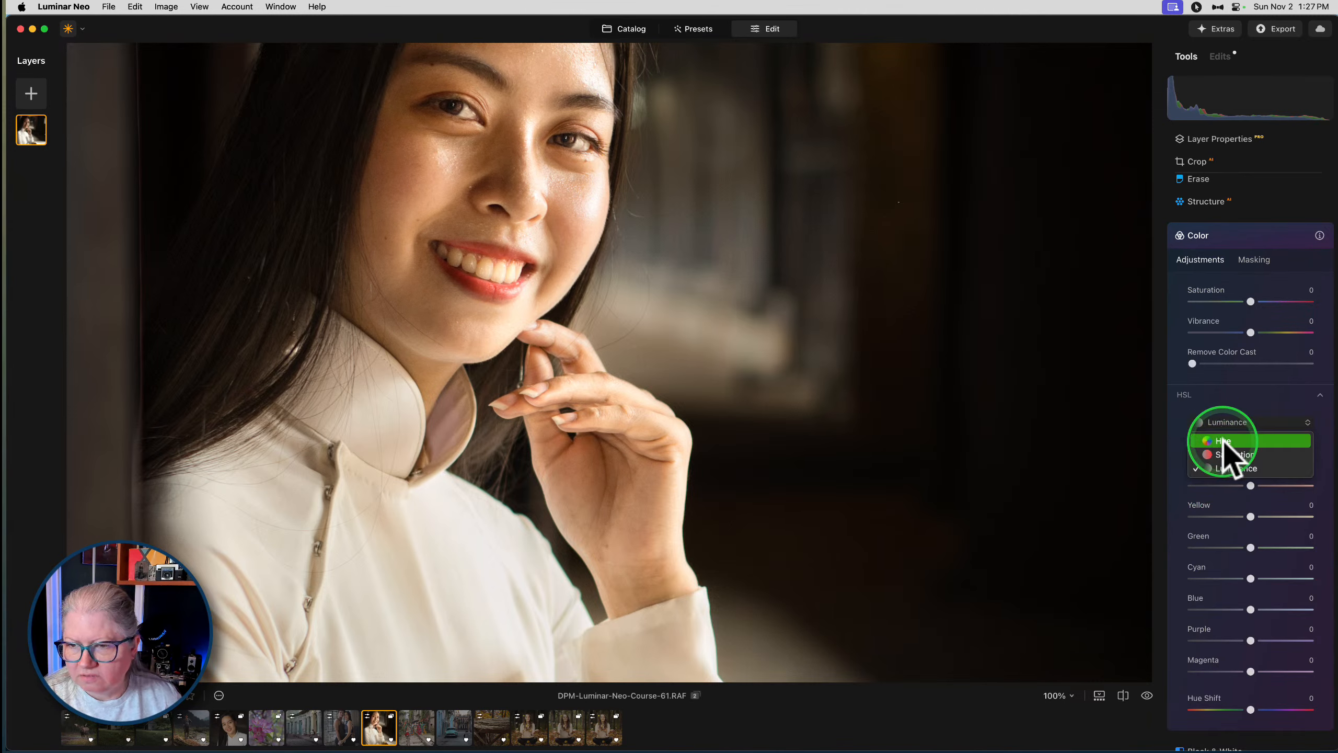
{"action": "left_click", "coordinate": [1223, 442]}
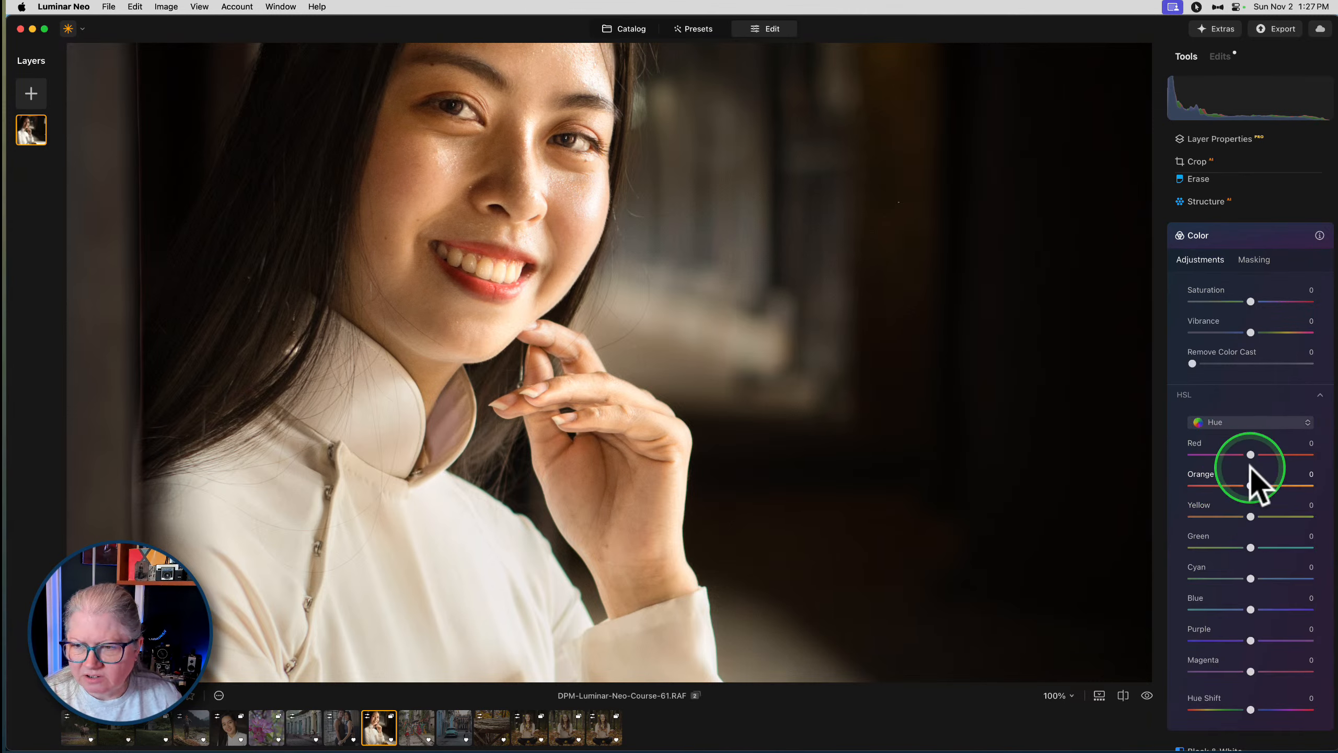
{"action": "mouse_move", "coordinate": [1248, 453]}
{"action": "left_mouse_down"}
{"action": "mouse_move", "coordinate": [1218, 453]}
{"action": "mouse_move", "coordinate": [1252, 453]}
{"action": "mouse_move", "coordinate": [1234, 485]}
{"action": "left_mouse_up"}
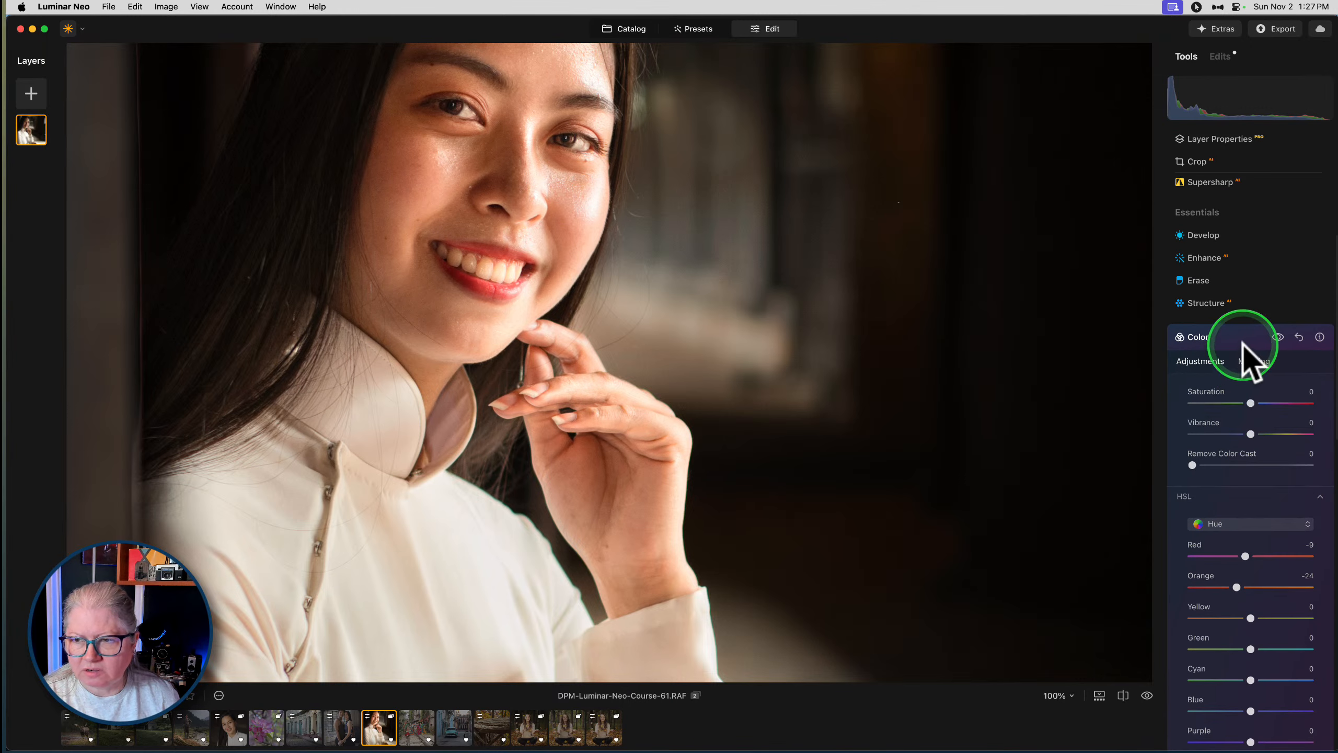
Mask the Color adjustment to the woman's mouth by painting with a brush of size 34, softness 15 and strength 63
{"action": "left_click", "coordinate": [1251, 361]}
{"action": "left_click", "coordinate": [1193, 390]}
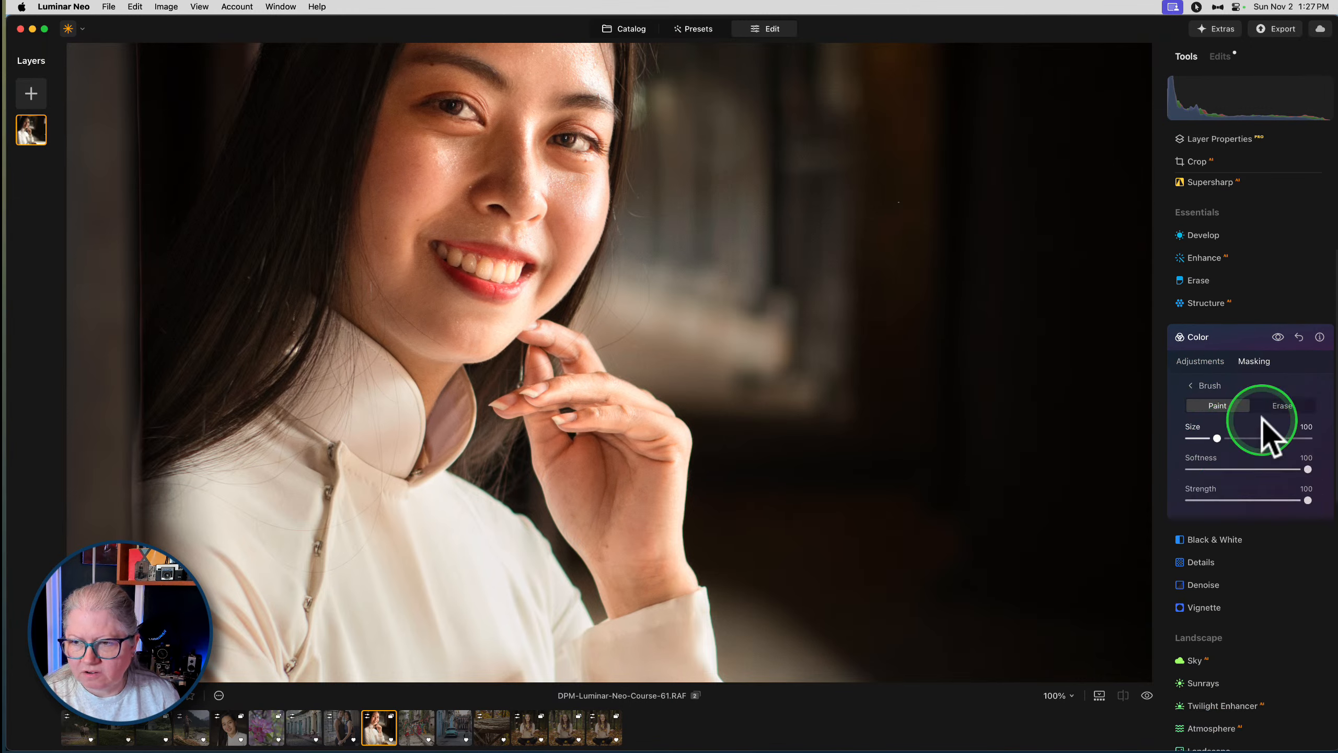
{"action": "left_click", "coordinate": [1208, 469]}
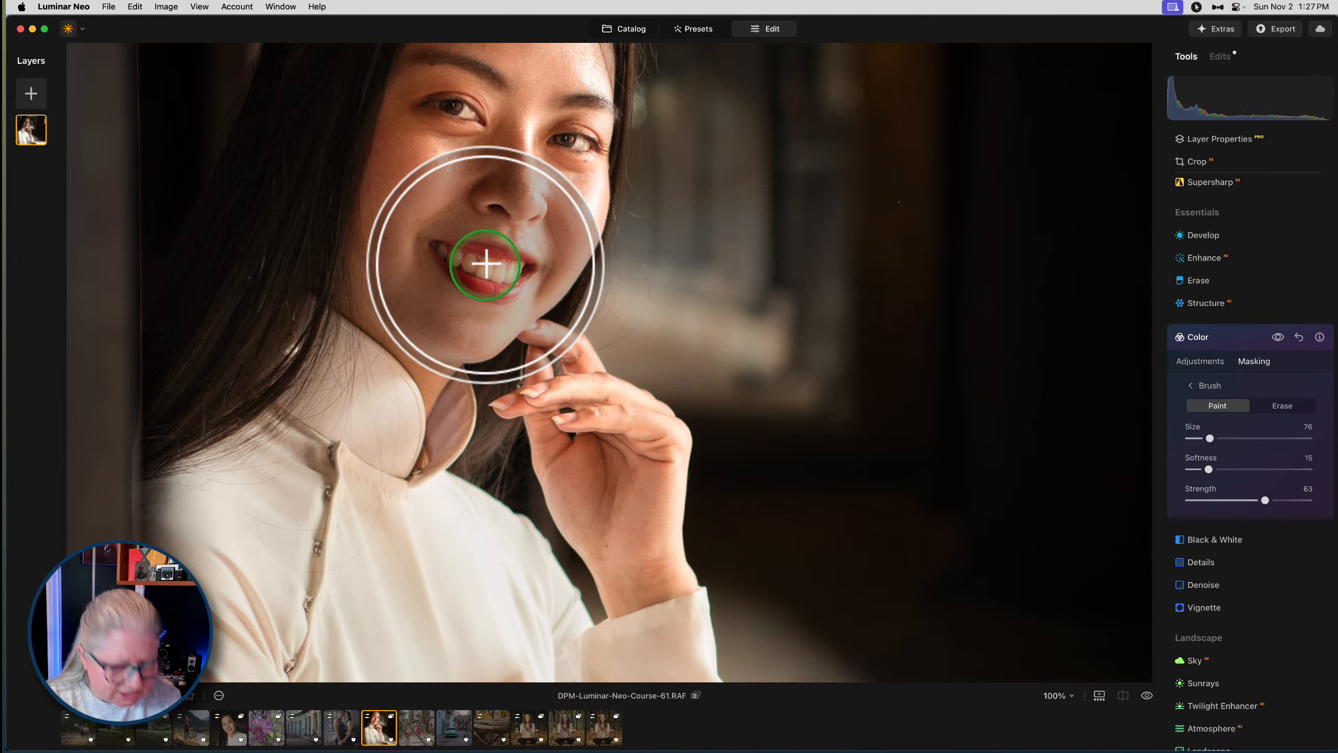
{"action": "key", "text": "bracketleft"}
{"action": "key", "text": "bracketleft"}
{"action": "key", "text": "bracketleft"}
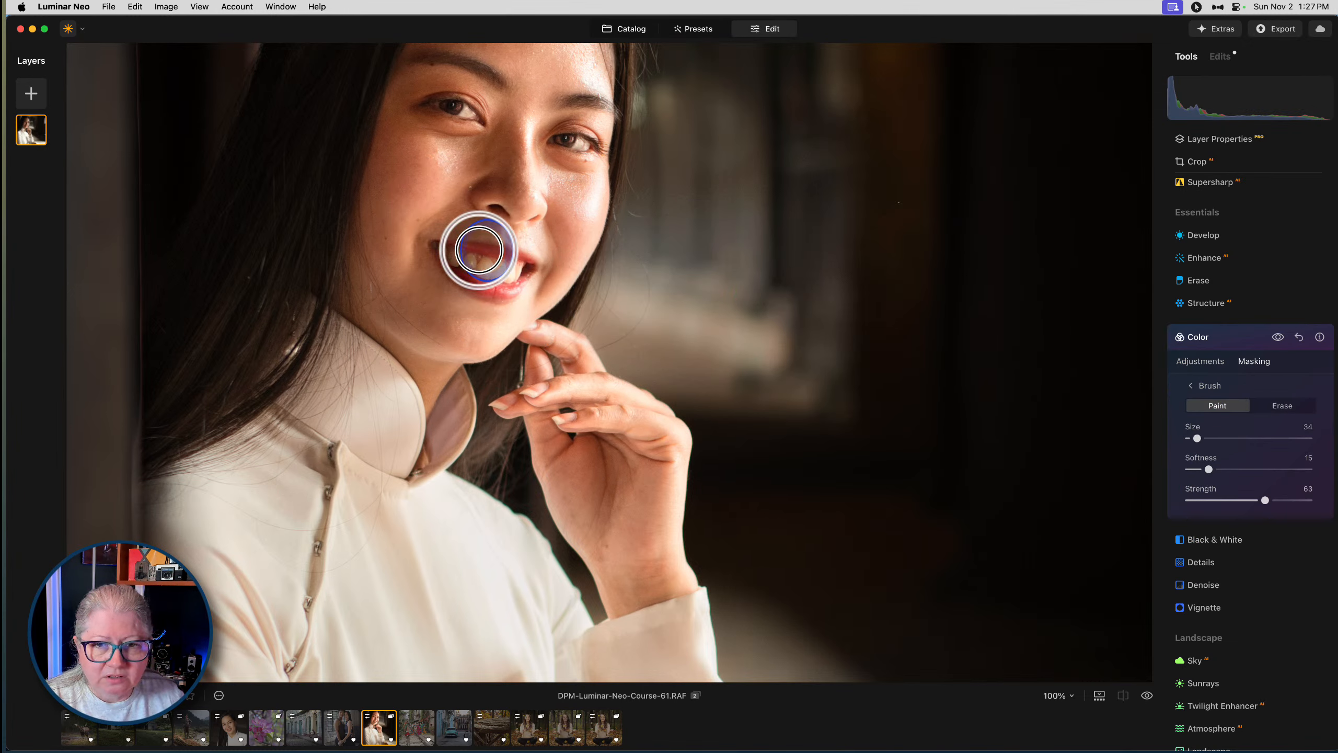
{"action": "mouse_move", "coordinate": [478, 251]}
{"action": "left_mouse_down"}
{"action": "mouse_move", "coordinate": [528, 268]}
{"action": "mouse_move", "coordinate": [498, 292]}
{"action": "mouse_move", "coordinate": [441, 250]}
{"action": "mouse_move", "coordinate": [467, 255]}
{"action": "mouse_move", "coordinate": [461, 267]}
{"action": "mouse_move", "coordinate": [446, 259]}
{"action": "mouse_move", "coordinate": [460, 279]}
{"action": "mouse_move", "coordinate": [514, 285]}
{"action": "left_mouse_up"}
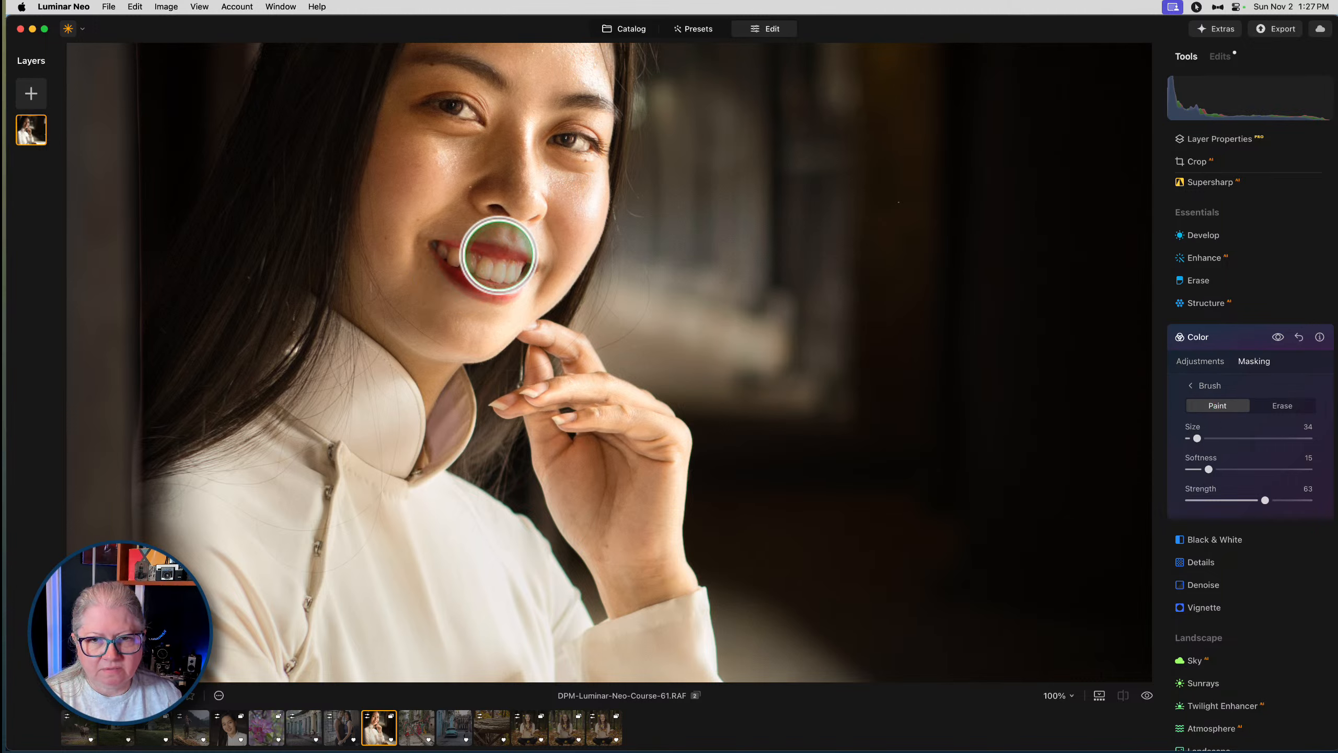
{"action": "mouse_move", "coordinate": [499, 256]}
{"action": "left_mouse_down"}
{"action": "mouse_move", "coordinate": [488, 251]}
{"action": "mouse_move", "coordinate": [435, 248]}
{"action": "mouse_move", "coordinate": [526, 272]}
{"action": "left_mouse_up"}
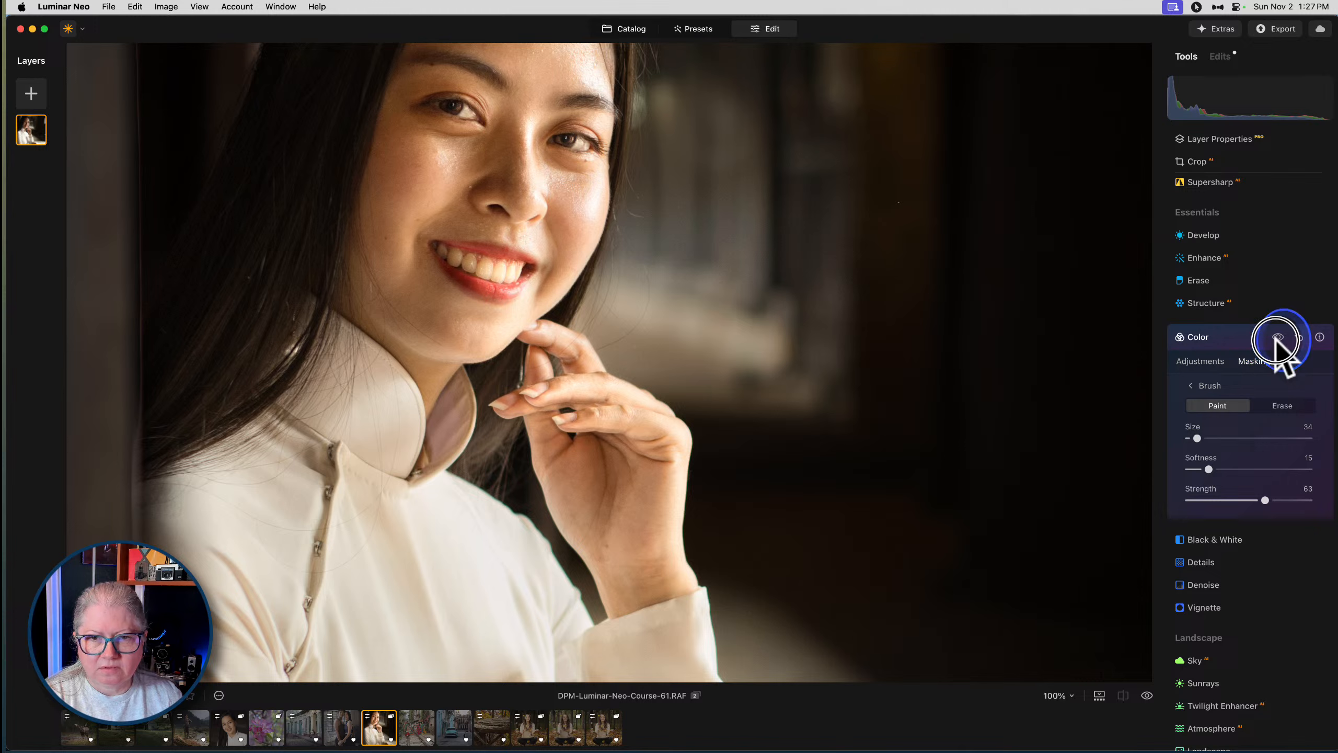
Reduce the masked Color adjustment's Saturation to -21, compare it with the original and close the adjustment
{"action": "left_click", "coordinate": [1200, 365]}
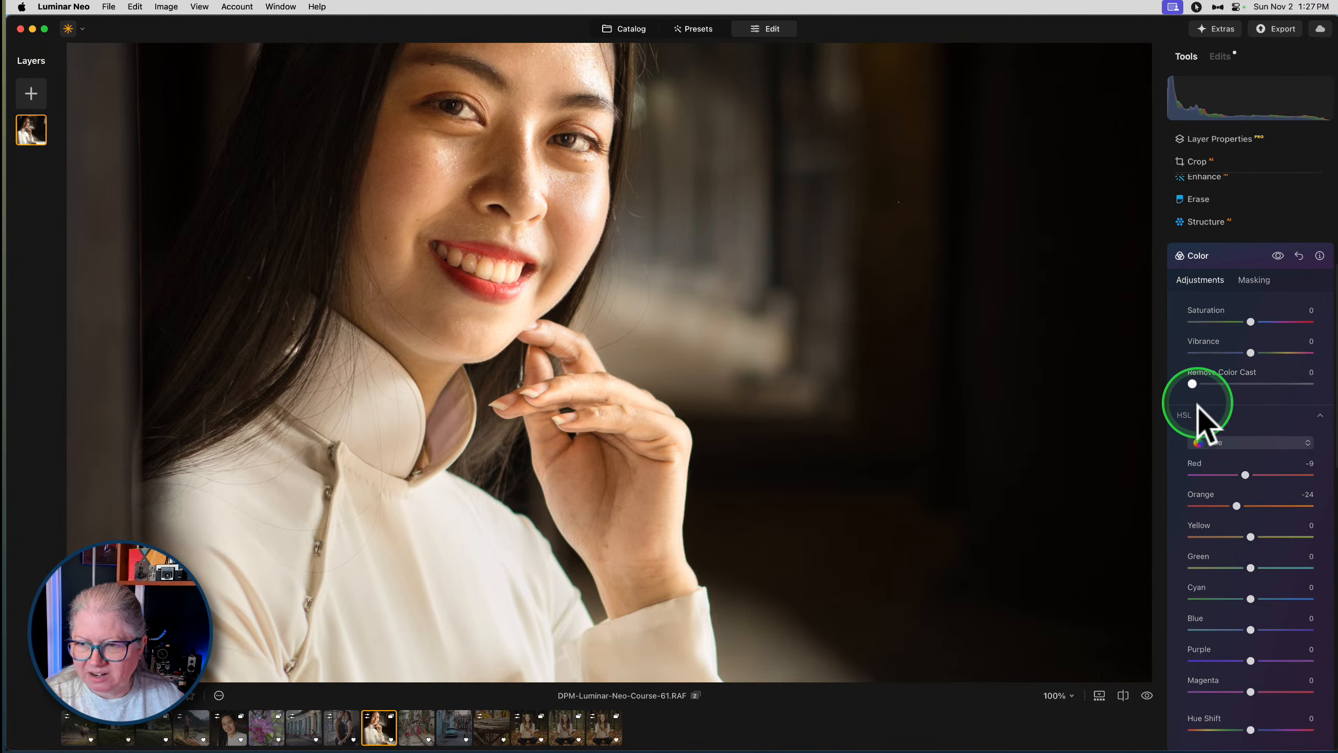
{"action": "left_click_drag", "start_coordinate": [1251, 321], "coordinate": [1235, 320]}
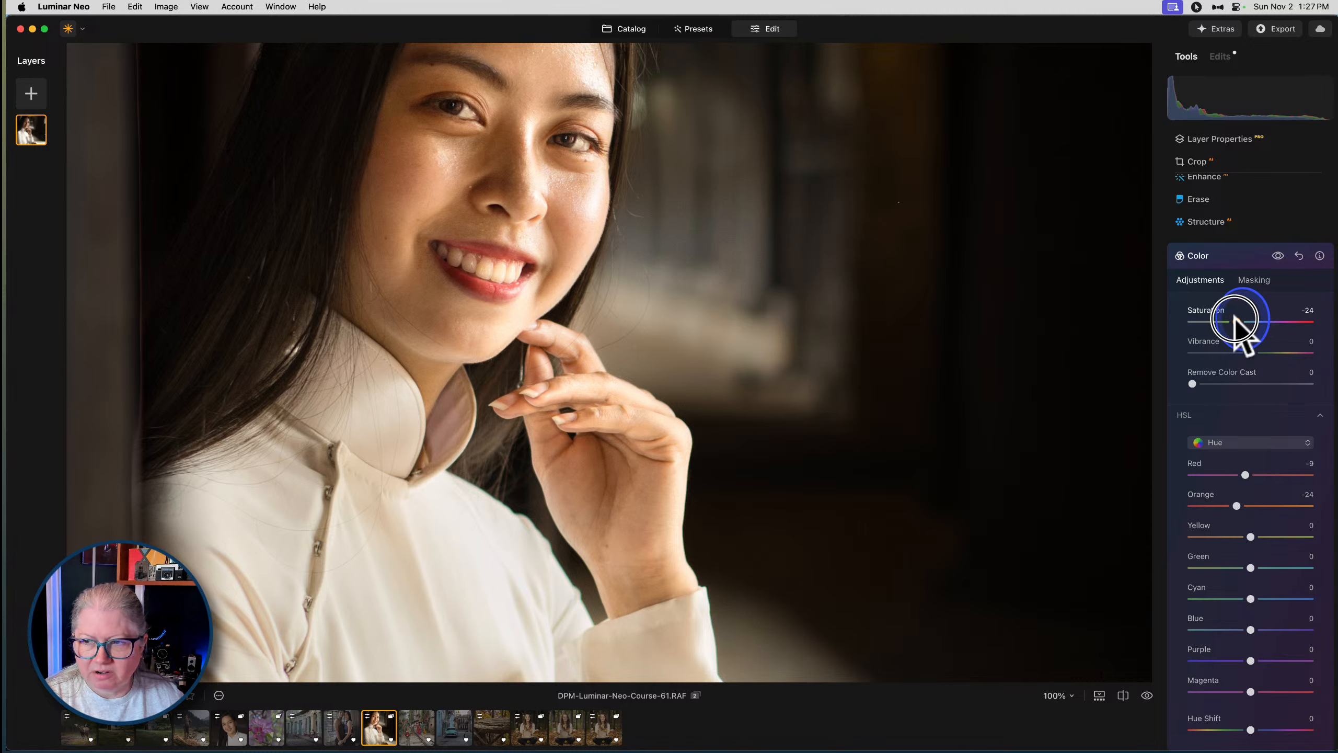
{"action": "left_click", "coordinate": [1277, 256]}
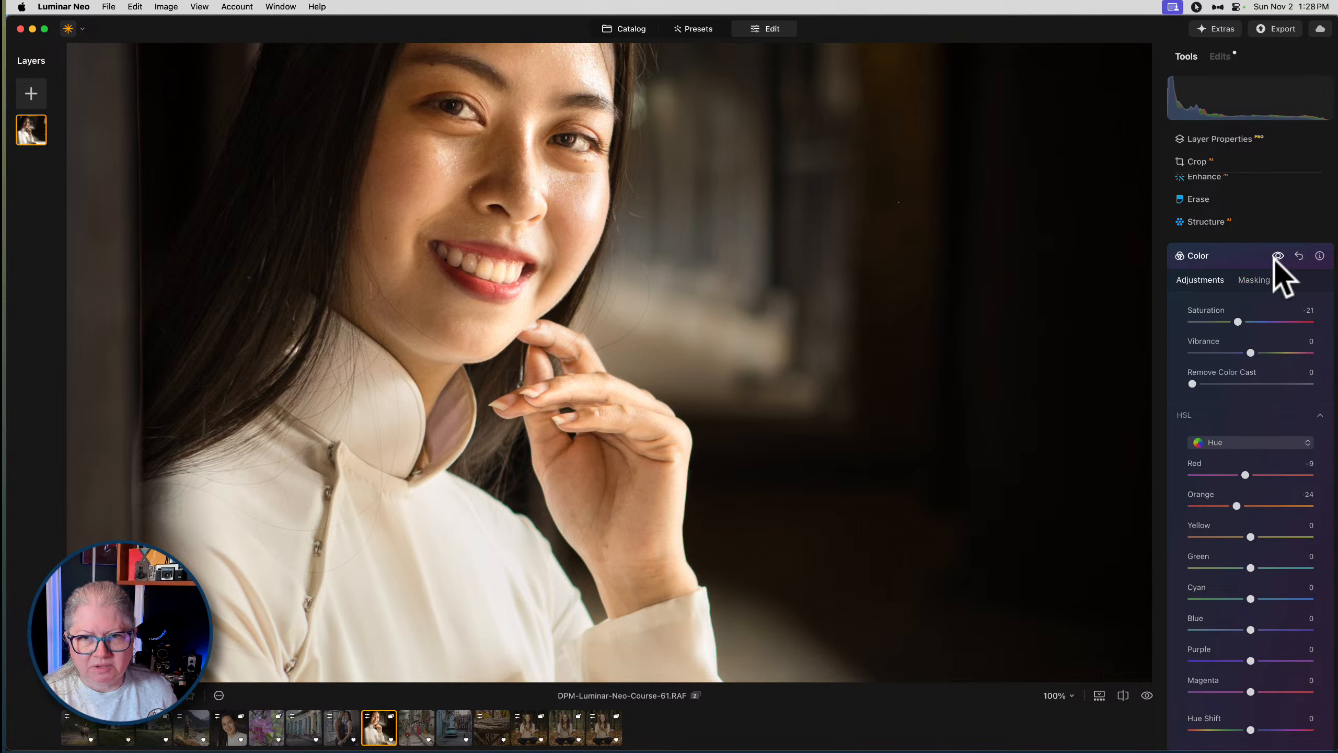
{"action": "left_click", "coordinate": [1229, 257]}
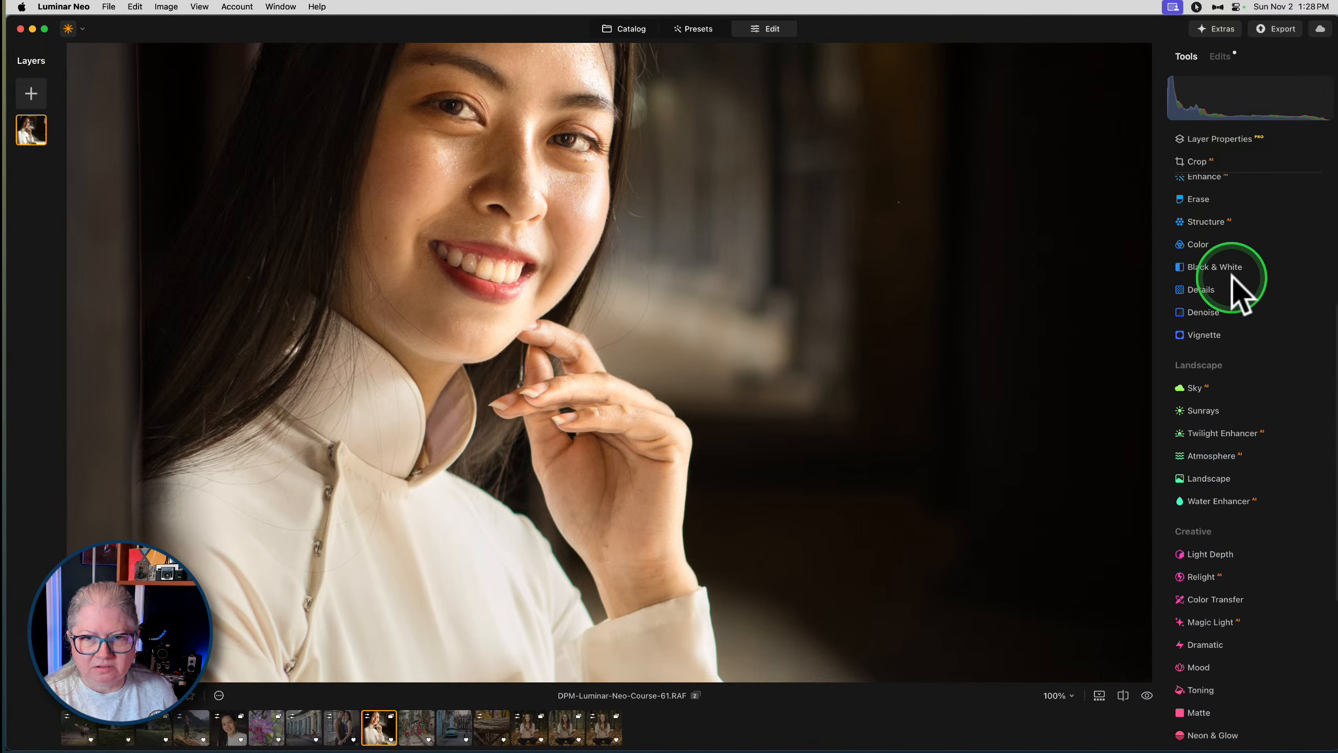
Apply the Skin adjustment to smooth the woman's skin and close it
{"action": "scroll", "coordinate": [1240, 381], "scroll_direction": "down", "scroll_amount": 6}
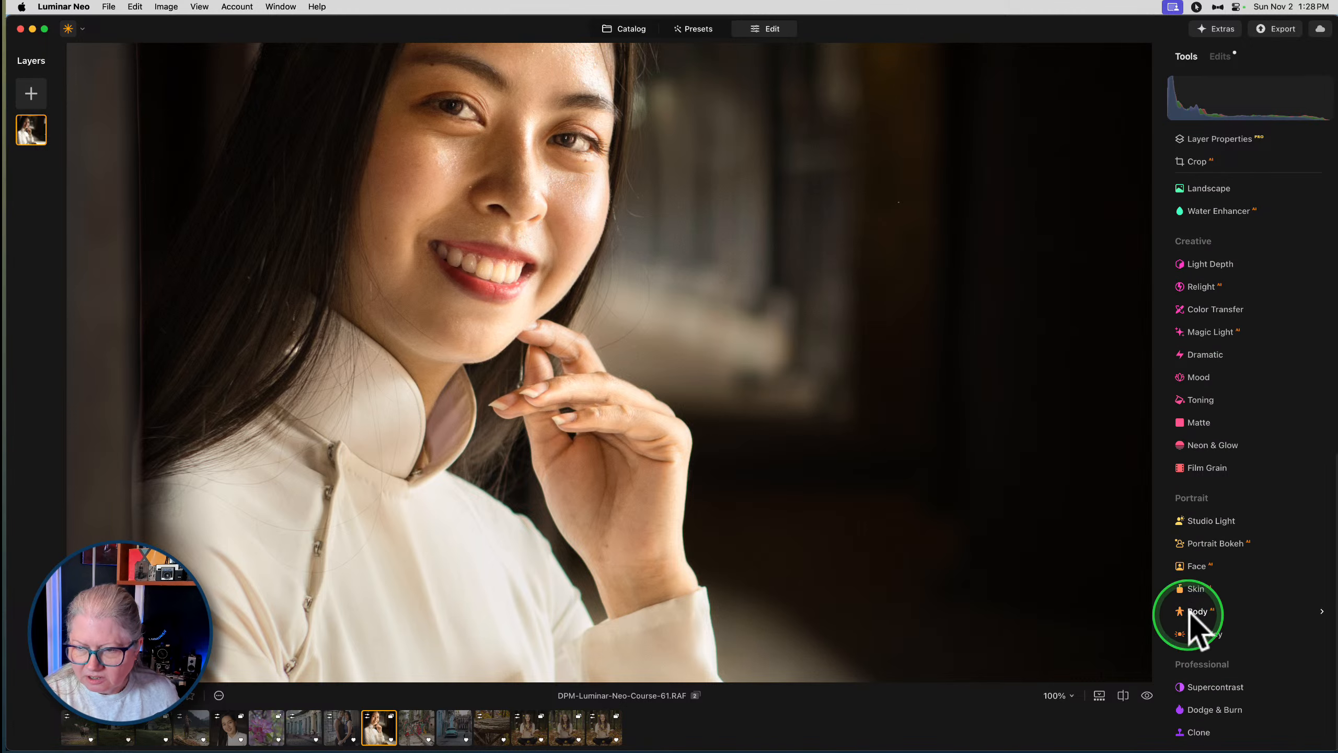
{"action": "left_click", "coordinate": [1195, 588]}
{"action": "left_click_drag", "start_coordinate": [1211, 665], "coordinate": [1235, 680]}
{"action": "left_click", "coordinate": [1236, 602]}
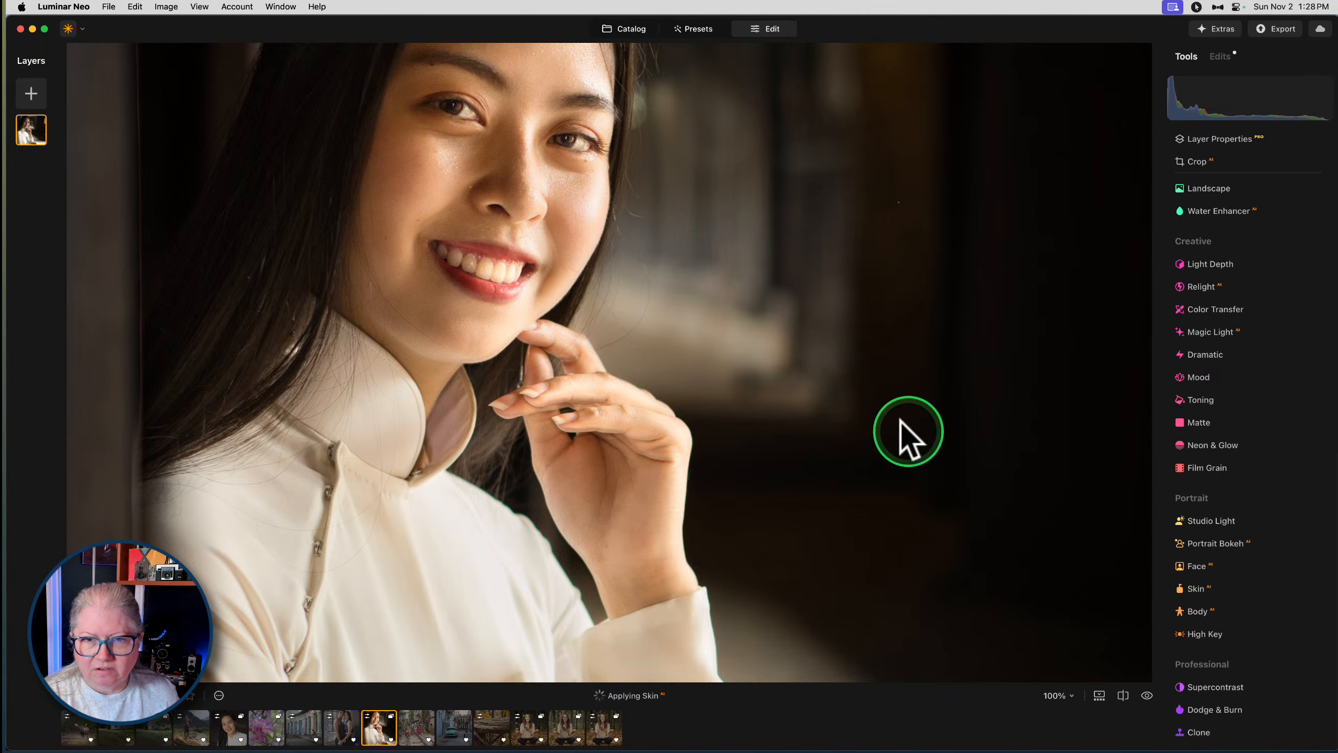
Compare the whole portrait before and after the edits, and bring up the moose photo
{"action": "double_click", "coordinate": [904, 389]}
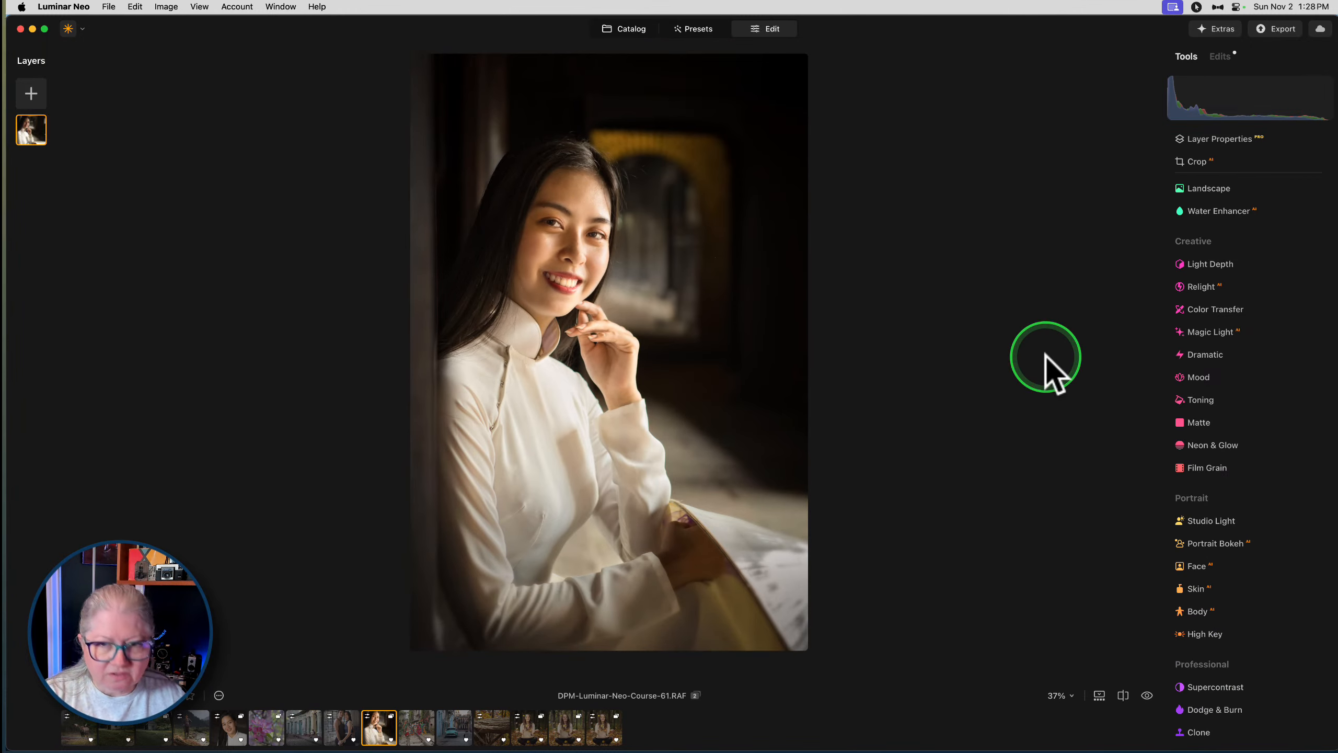
{"action": "key", "text": "backslash"}
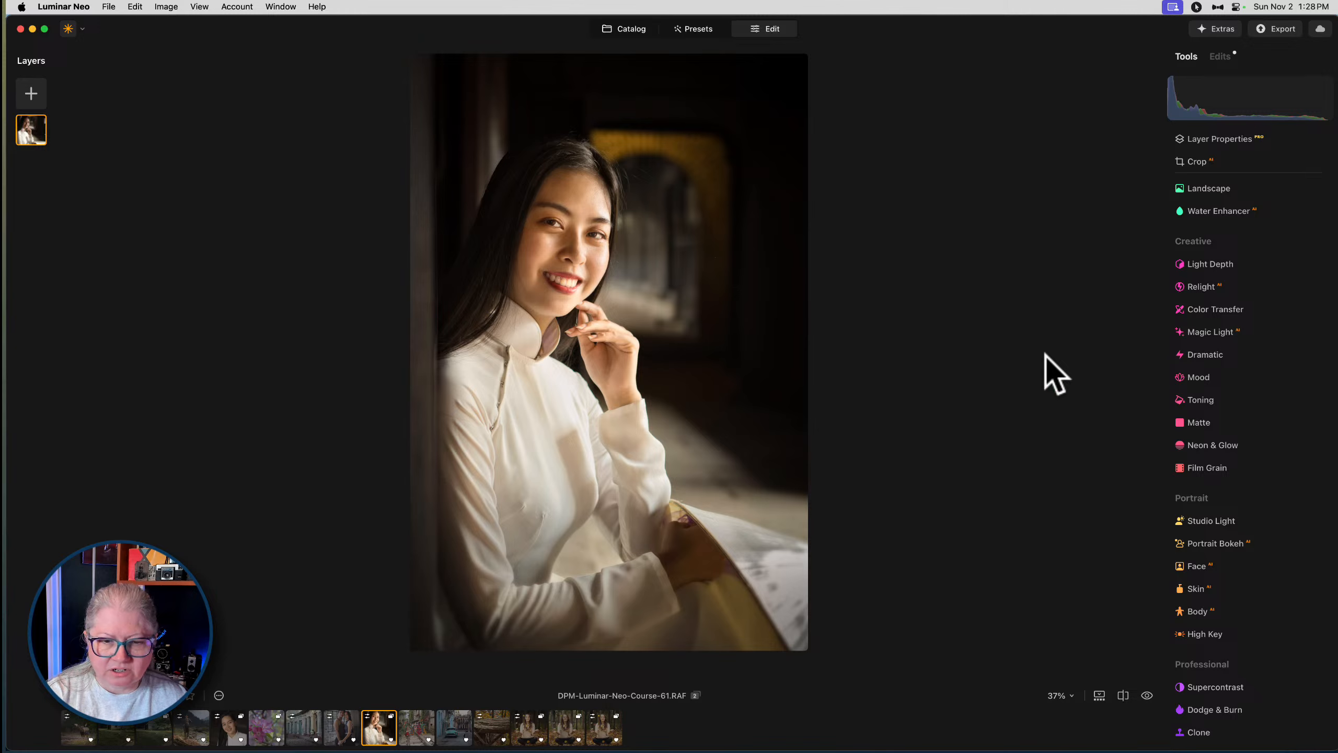
{"action": "left_click", "coordinate": [80, 730]}
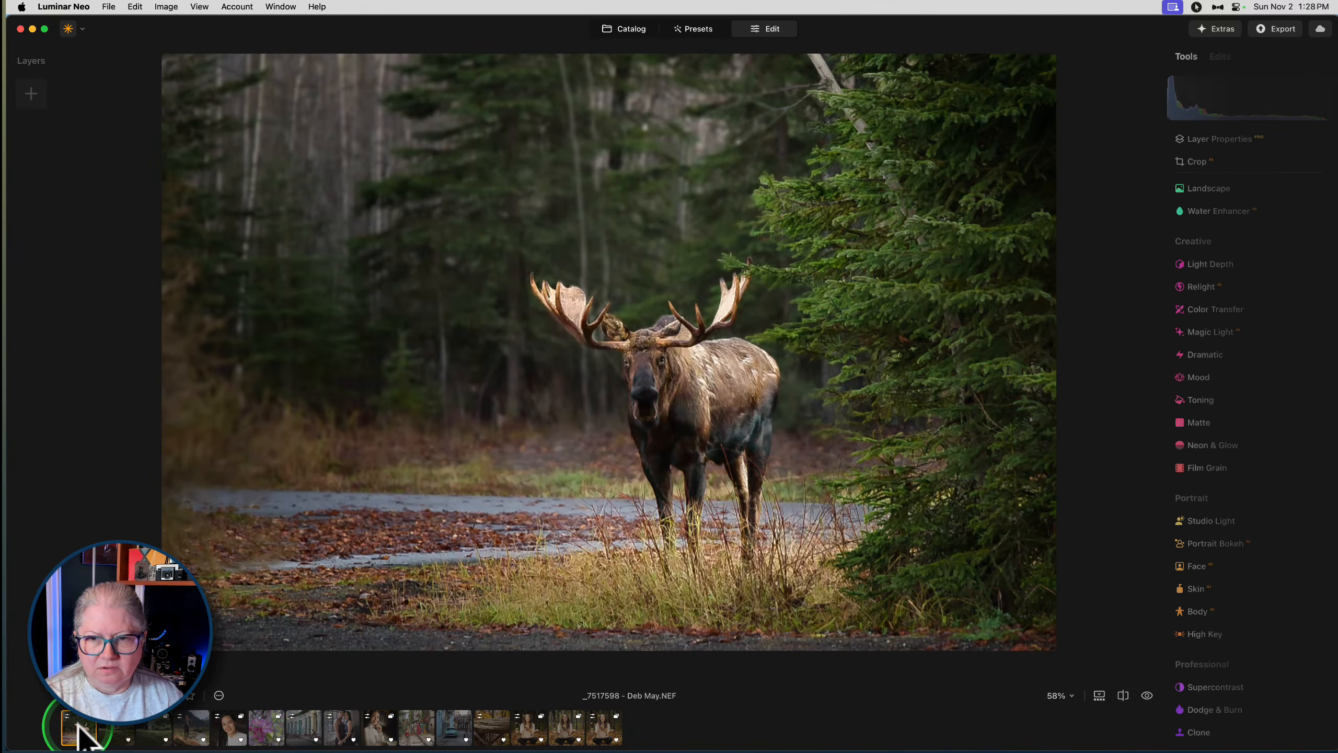
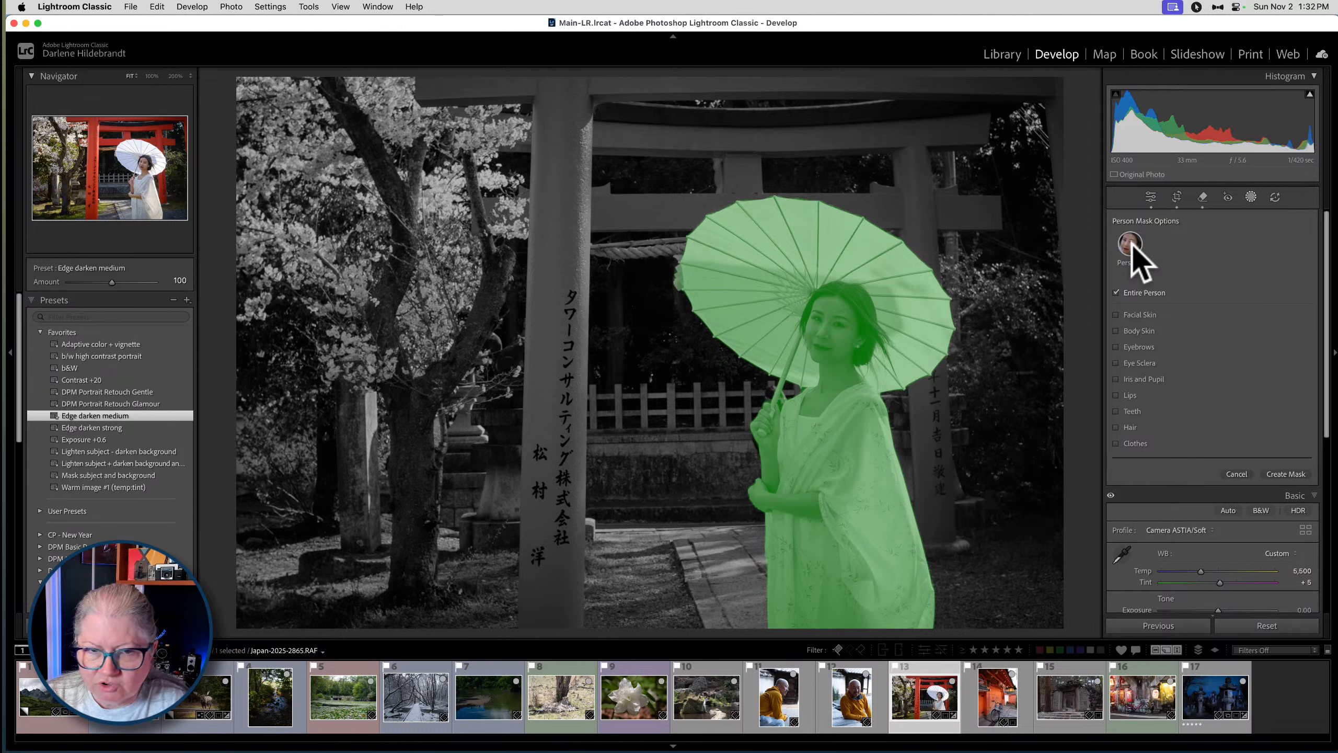
In Lightroom Classic, create one mask of the woman from Facial Skin, Body Skin, Eyebrows, Eye Sclera, Iris and Pupil, Lips, Teeth, Hair and Clothes
{"action": "left_click", "coordinate": [1116, 443]}
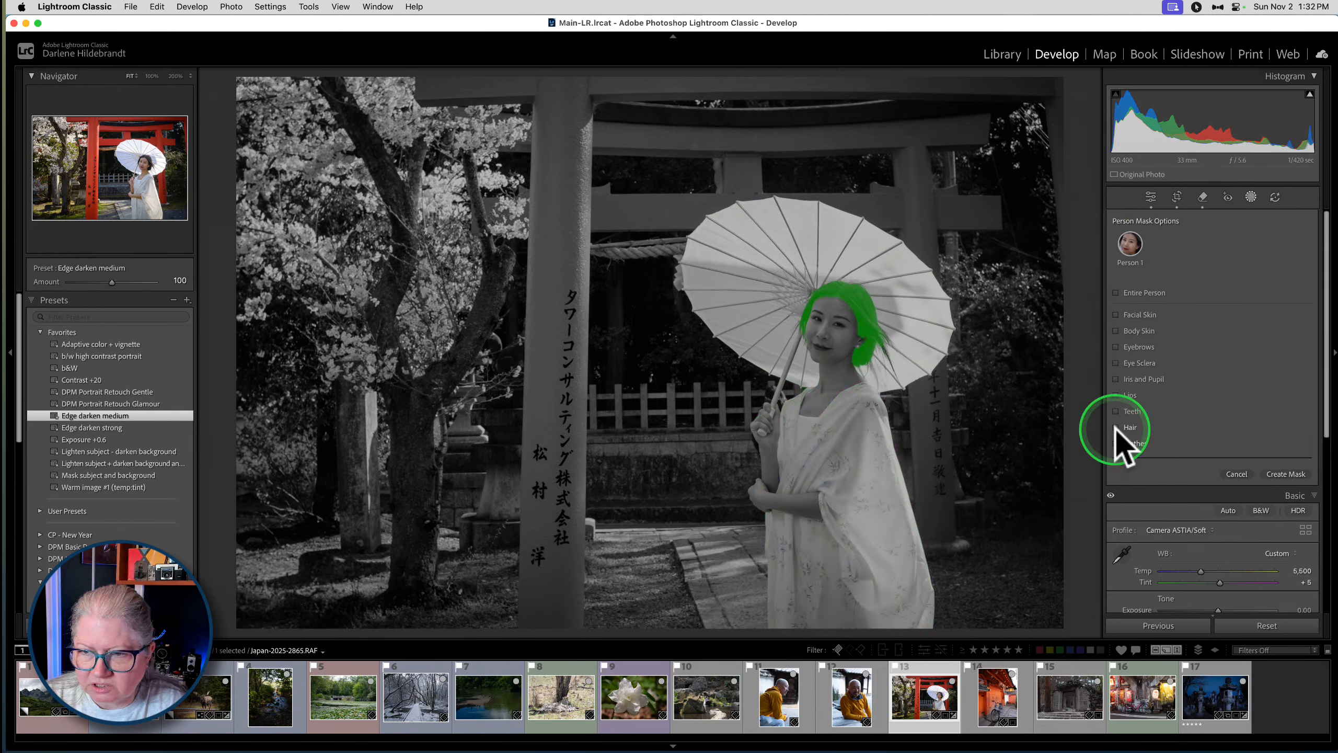
{"action": "left_click", "coordinate": [1116, 427]}
{"action": "left_click", "coordinate": [1116, 411]}
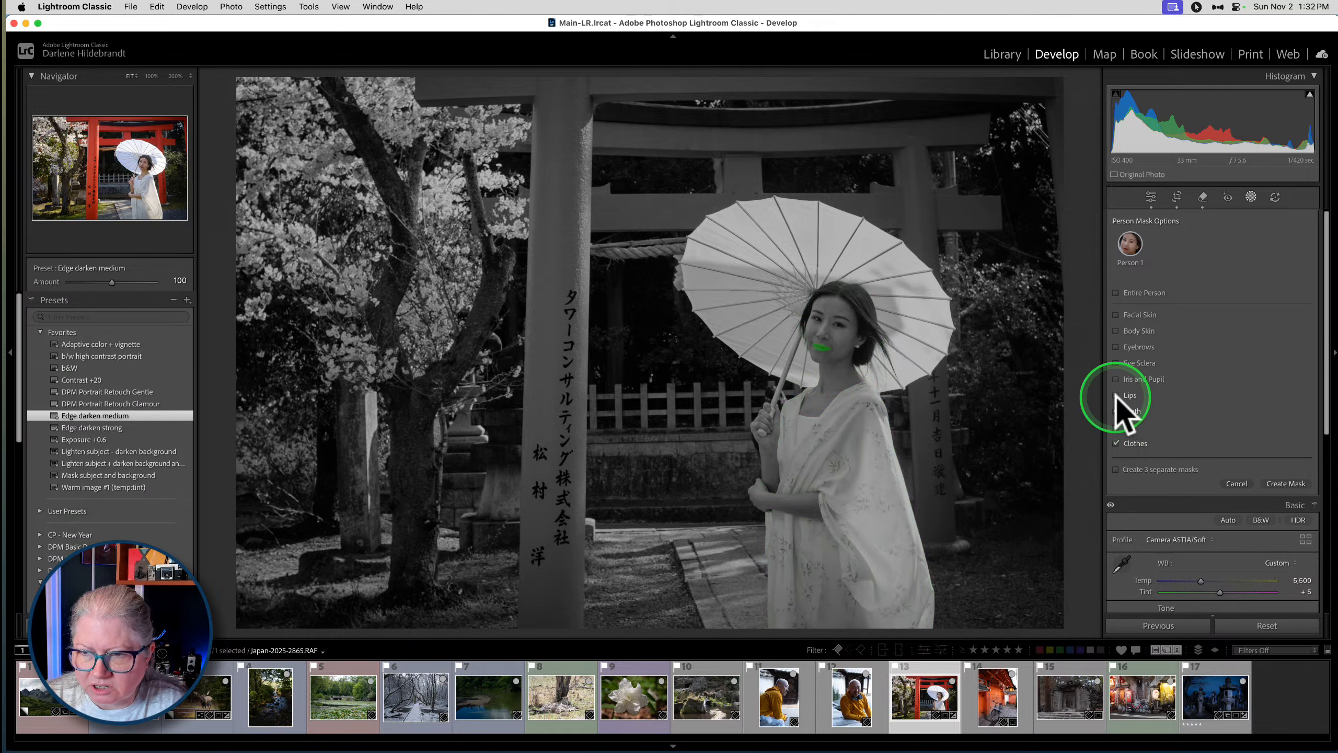
{"action": "left_click", "coordinate": [1115, 395]}
{"action": "left_click", "coordinate": [1116, 378]}
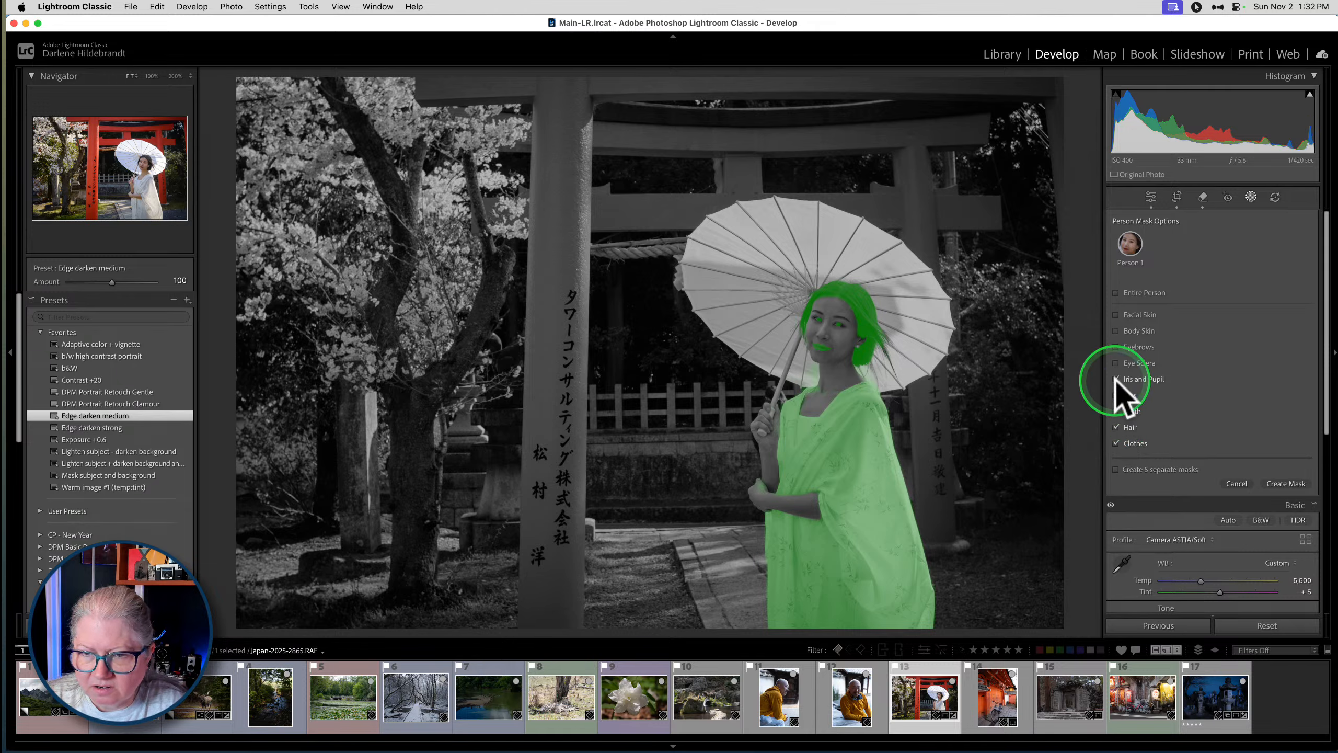
{"action": "left_click", "coordinate": [1115, 347]}
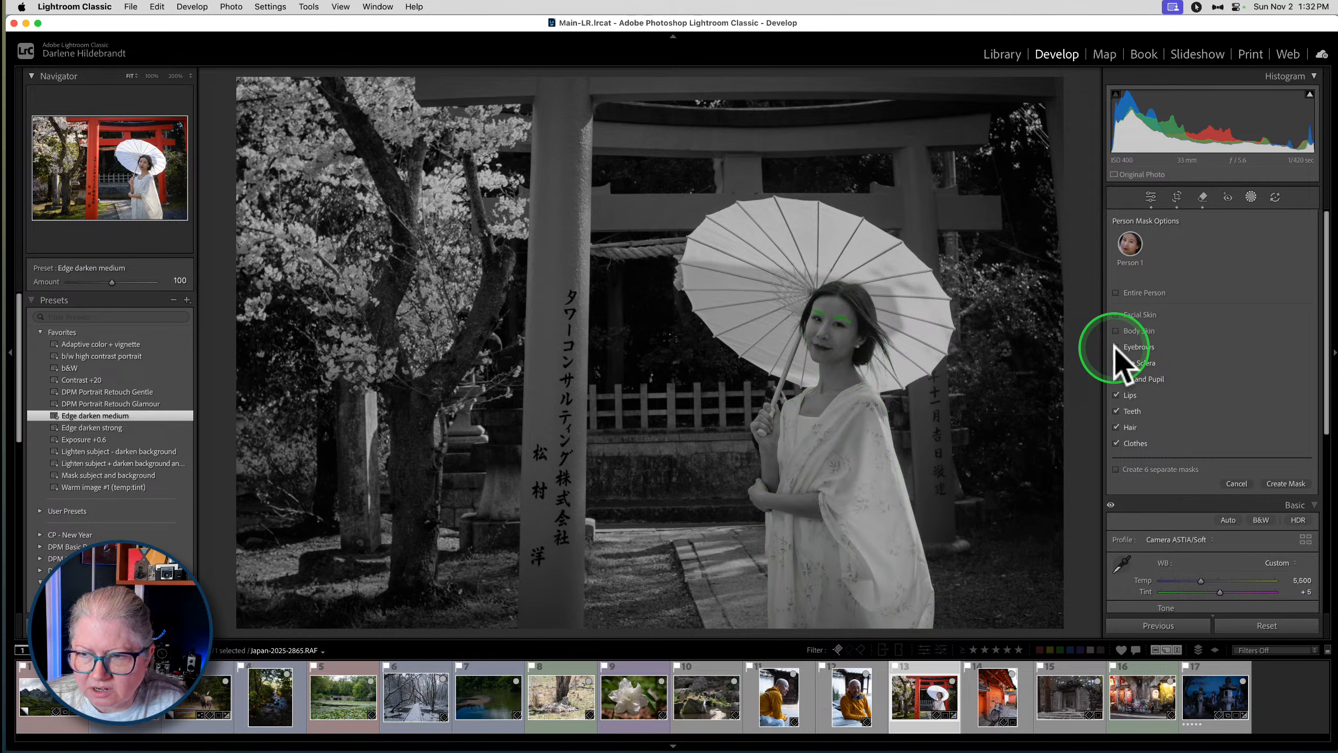
{"action": "left_click", "coordinate": [1116, 363]}
{"action": "left_click", "coordinate": [1116, 314]}
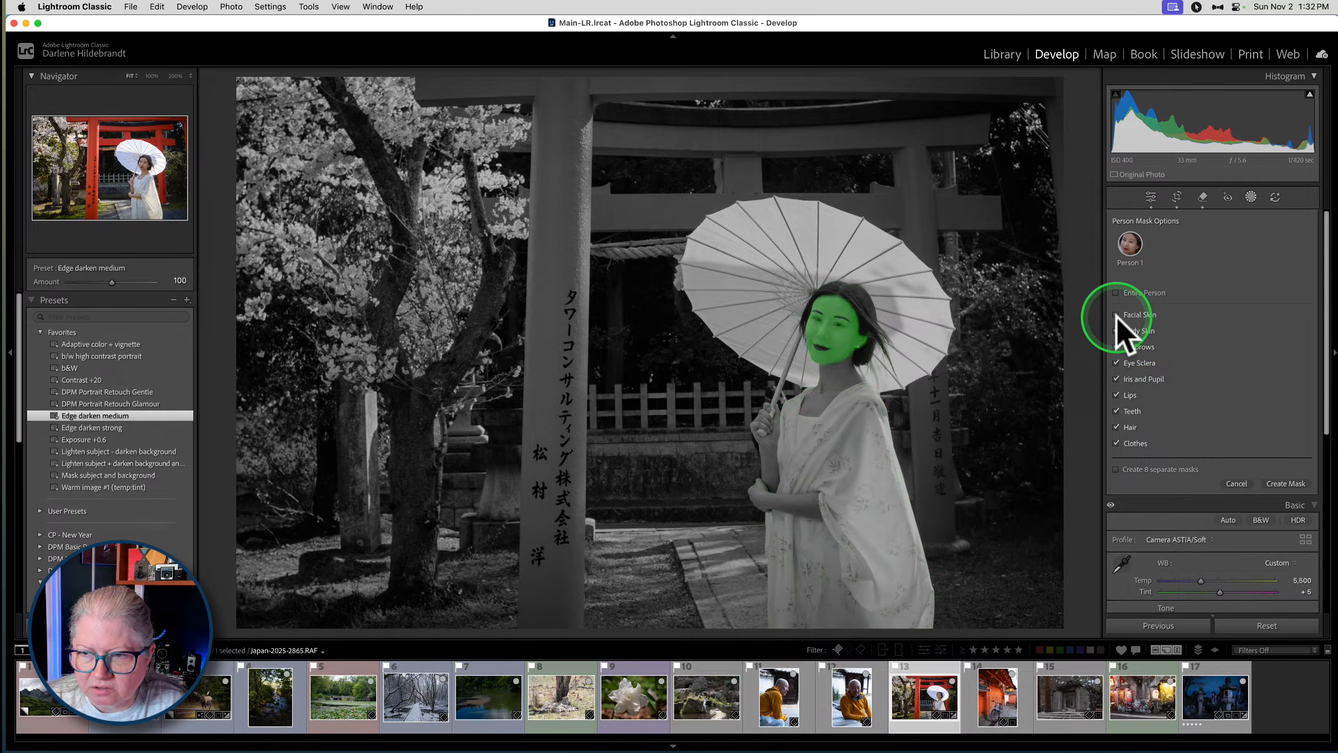
{"action": "left_click", "coordinate": [1115, 330]}
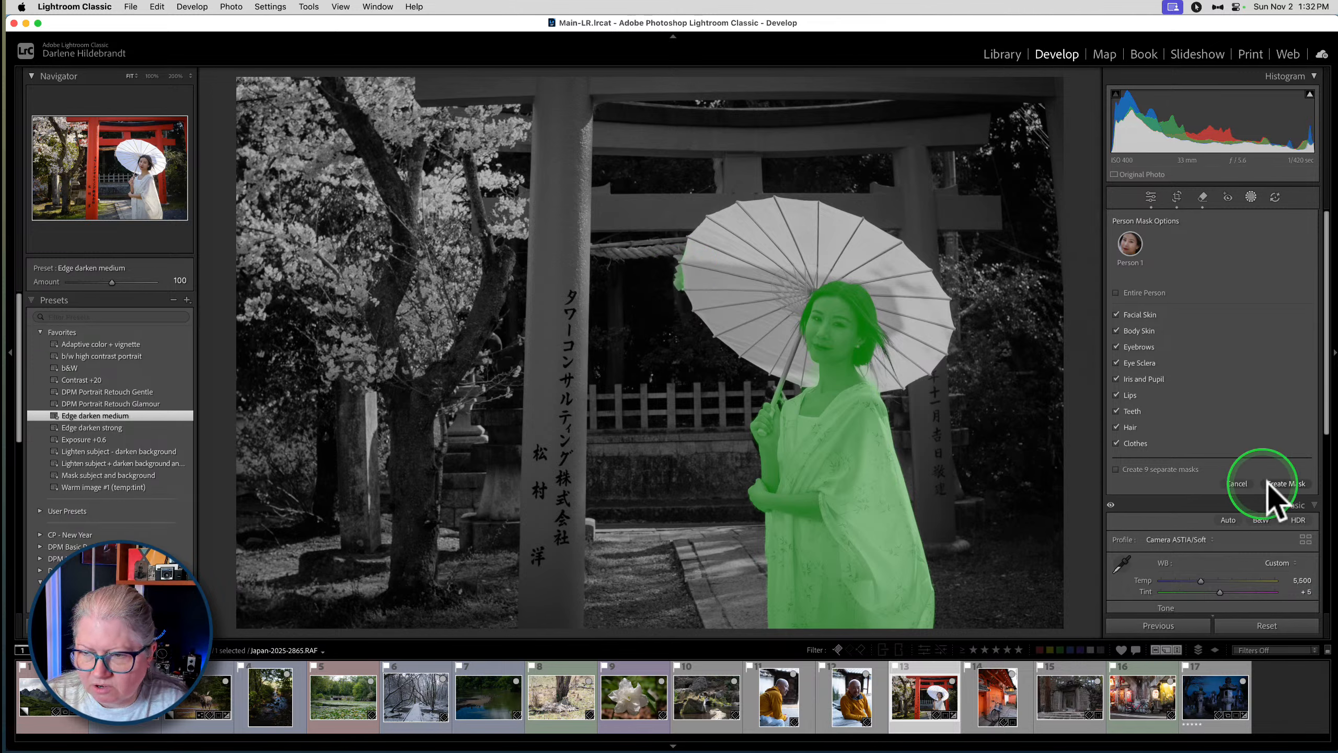
{"action": "left_click", "coordinate": [1285, 483]}
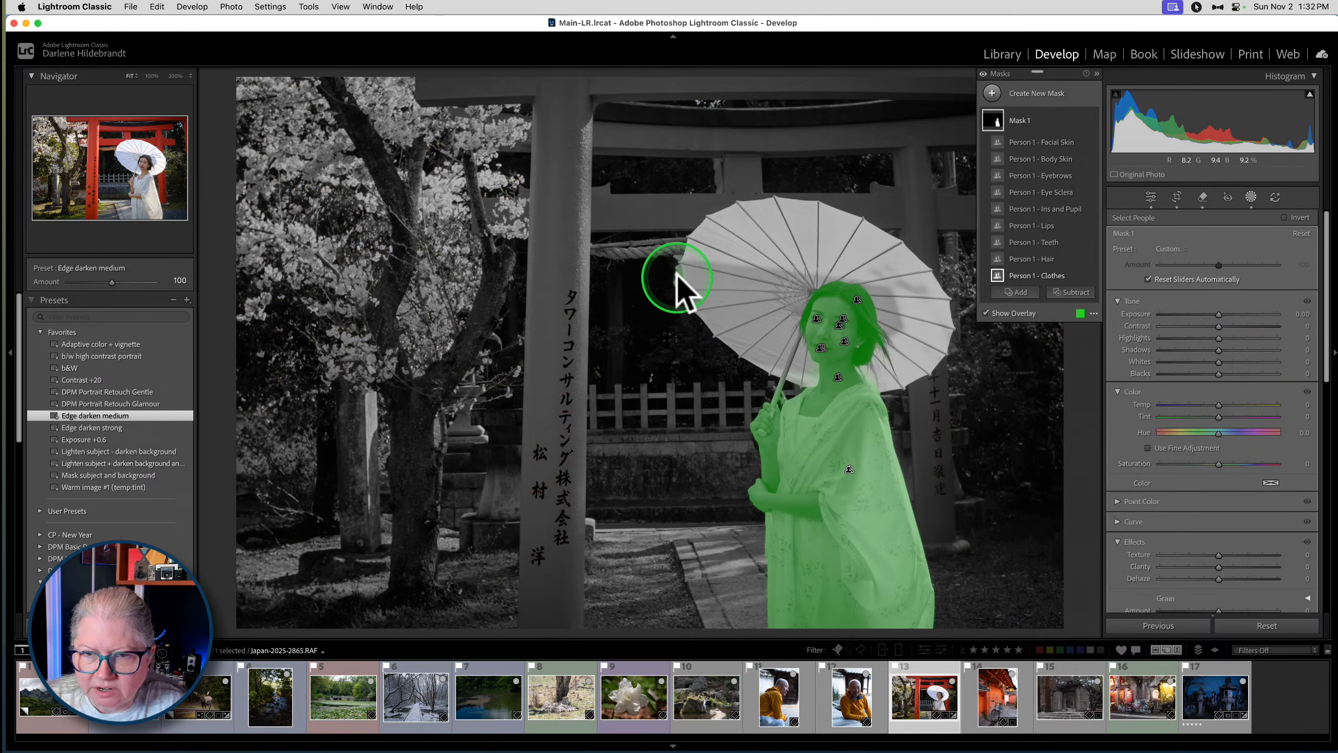
Subtract the stray patch beside the umbrella's left edge from Mask 1 with a brush
{"action": "left_click", "coordinate": [1052, 293]}
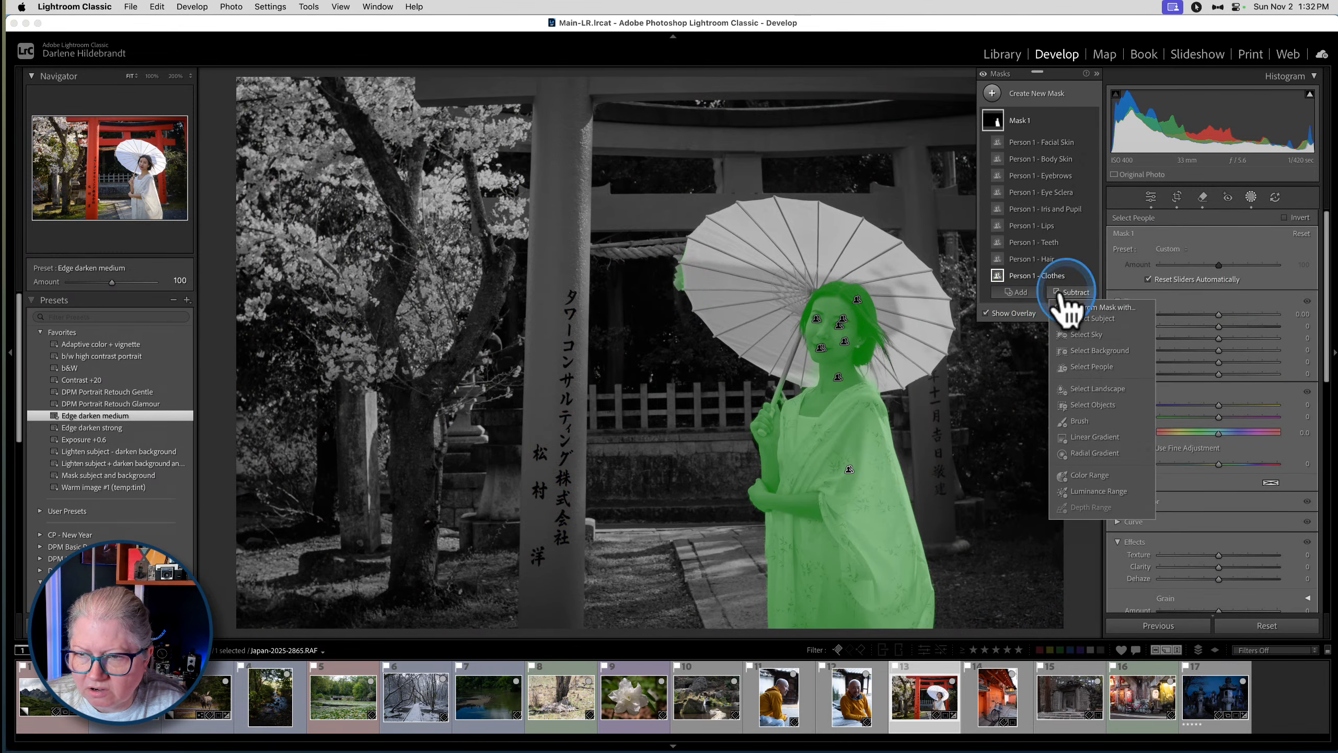
{"action": "left_click", "coordinate": [1078, 420]}
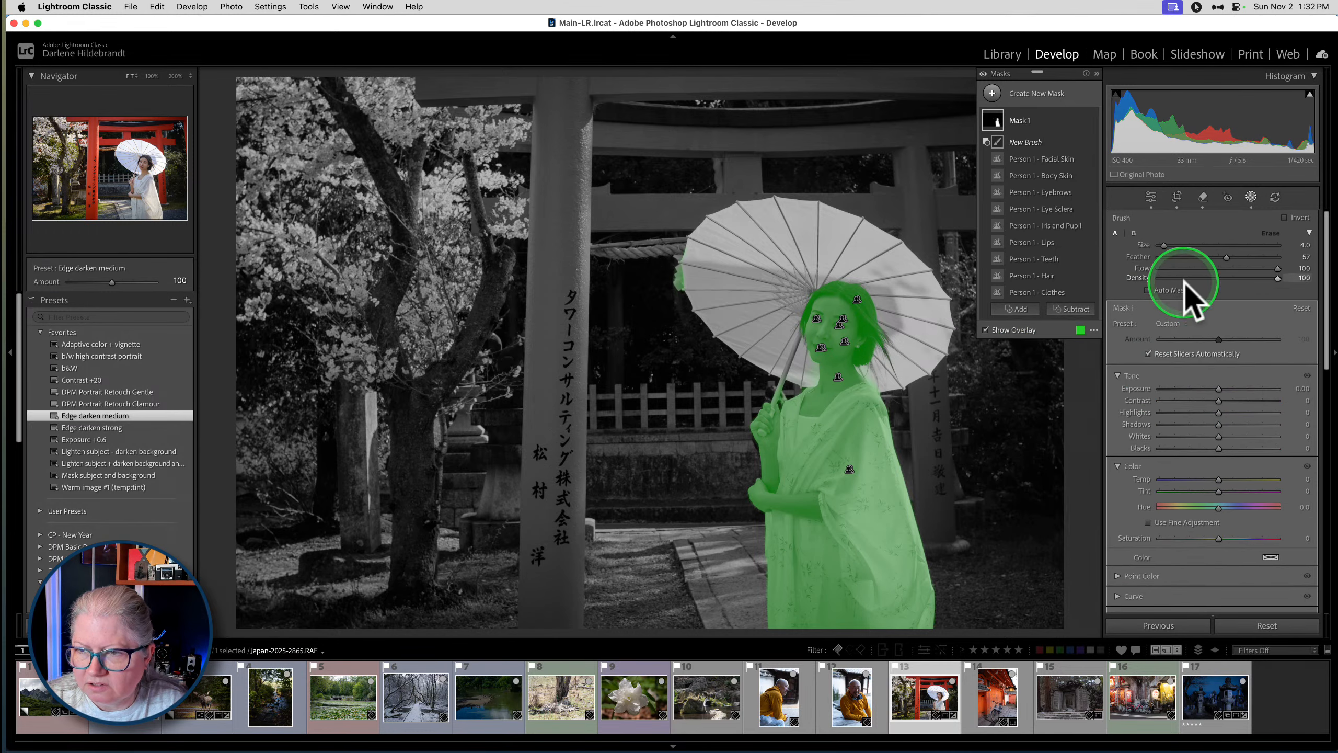
{"action": "mouse_move", "coordinate": [679, 303]}
{"action": "left_mouse_down"}
{"action": "mouse_move", "coordinate": [681, 263]}
{"action": "mouse_move", "coordinate": [692, 308]}
{"action": "mouse_move", "coordinate": [647, 258]}
{"action": "mouse_move", "coordinate": [661, 302]}
{"action": "left_mouse_up"}
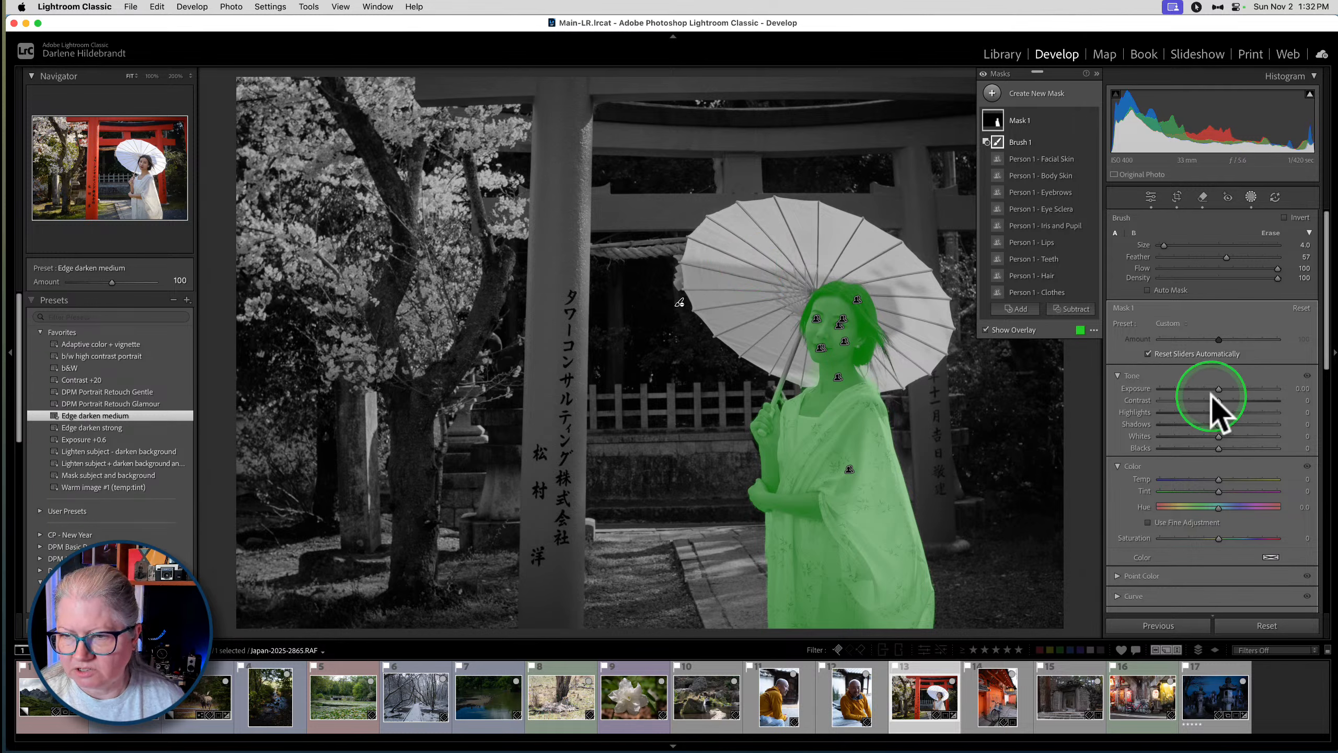
Brighten the masked woman with Exposure 0.79, Whites 19 and Blacks -18
{"action": "left_click_drag", "start_coordinate": [1215, 388], "coordinate": [1226, 388]}
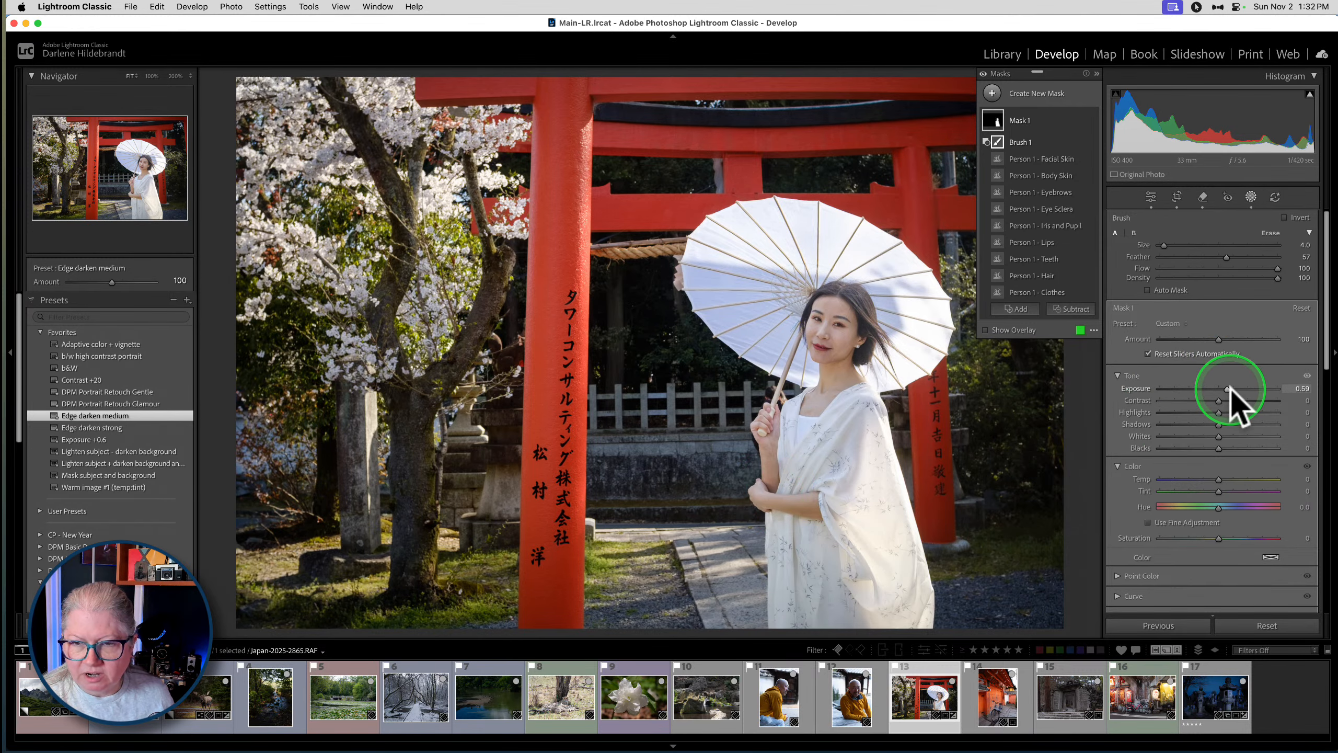
{"action": "mouse_move", "coordinate": [1227, 388]}
{"action": "left_mouse_down"}
{"action": "mouse_move", "coordinate": [1214, 389]}
{"action": "mouse_move", "coordinate": [1258, 388]}
{"action": "mouse_move", "coordinate": [1227, 388]}
{"action": "left_mouse_up"}
{"action": "mouse_move", "coordinate": [1219, 447]}
{"action": "left_mouse_down"}
{"action": "mouse_move", "coordinate": [1206, 448]}
{"action": "mouse_move", "coordinate": [1230, 437]}
{"action": "left_mouse_up"}
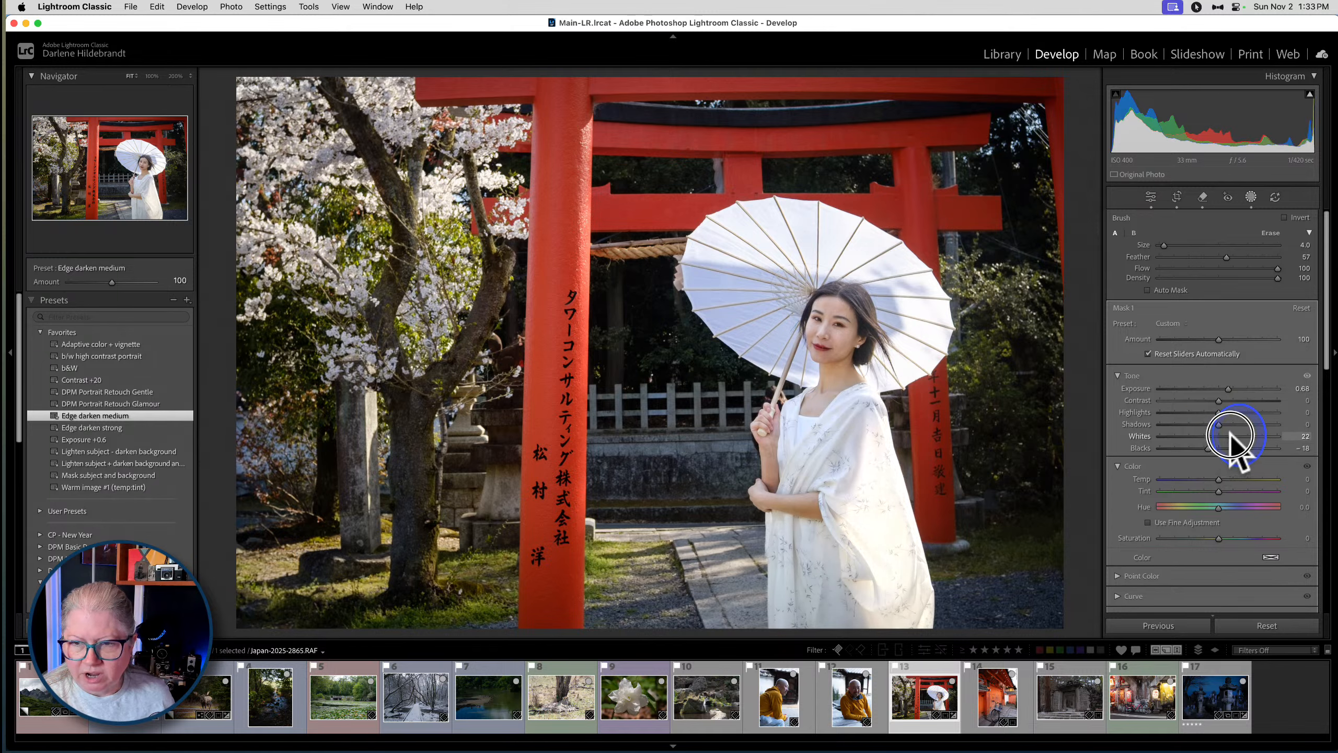
{"action": "left_click_drag", "start_coordinate": [1228, 391], "coordinate": [1227, 390]}
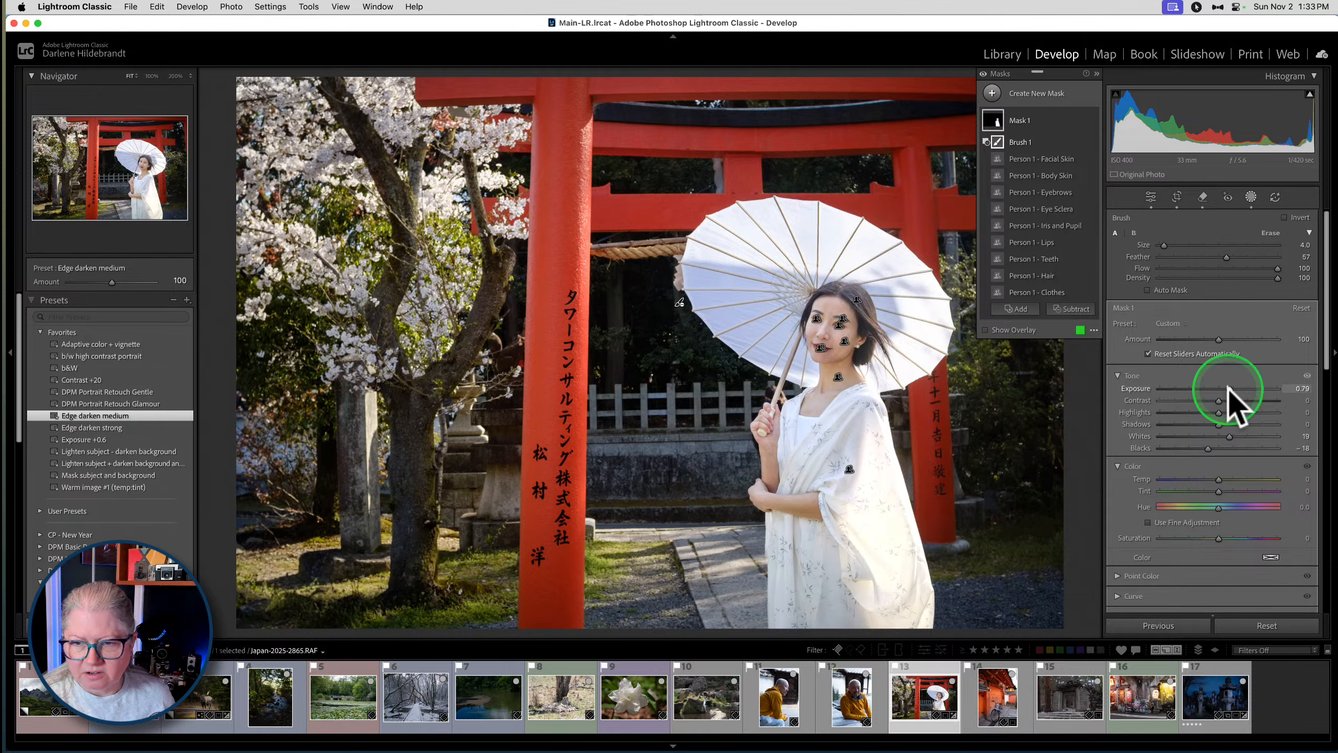
Check the clipping display, and set Mask 1's Highlights to -24 and Contrast to 9
{"action": "key", "text": "j"}
{"action": "key", "text": "j"}
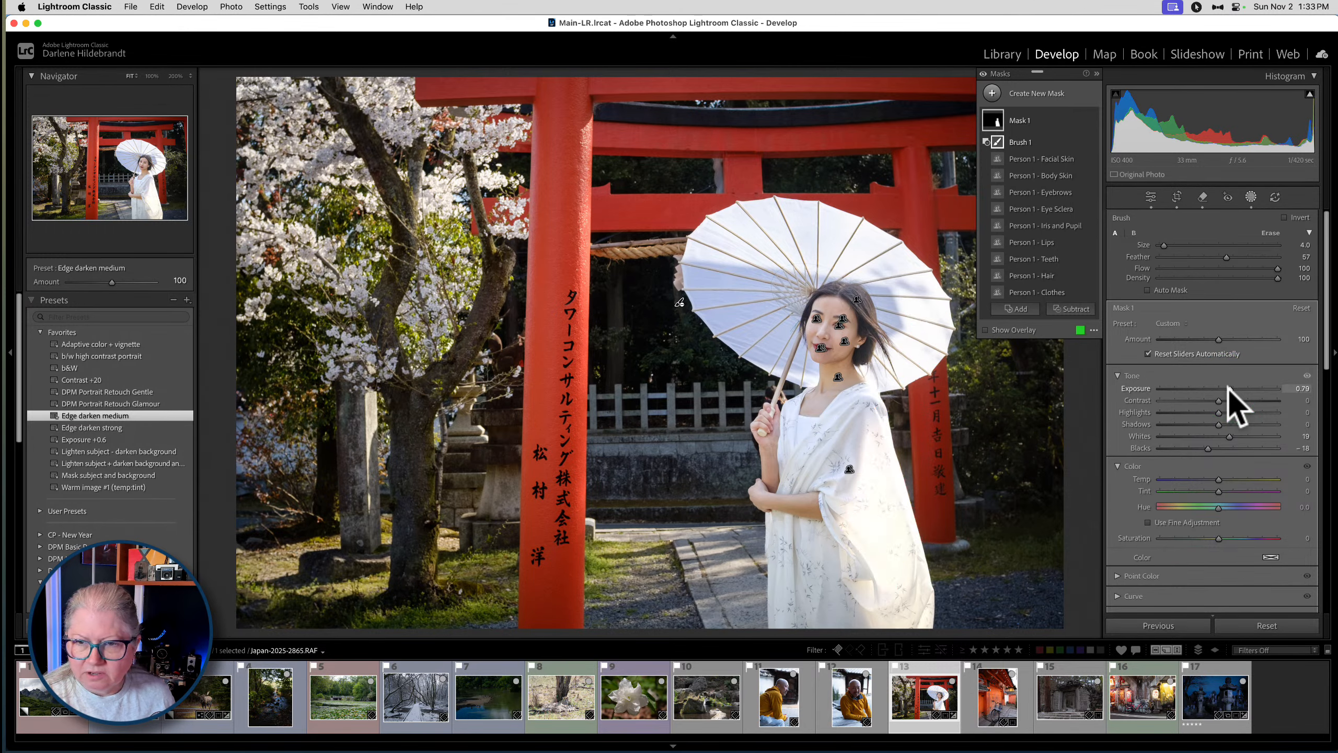
{"action": "key", "text": "j"}
{"action": "left_click_drag", "start_coordinate": [1216, 413], "coordinate": [1204, 412]}
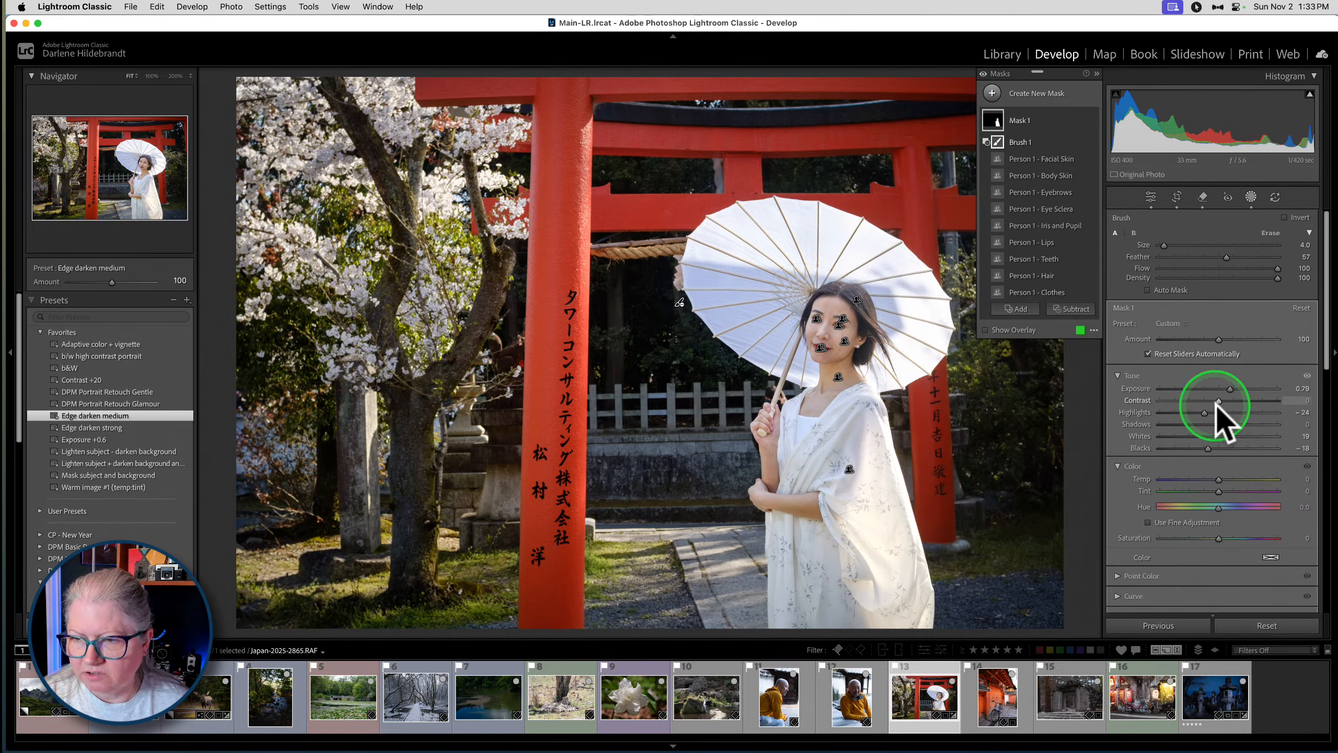
{"action": "left_click_drag", "start_coordinate": [1216, 400], "coordinate": [1220, 400]}
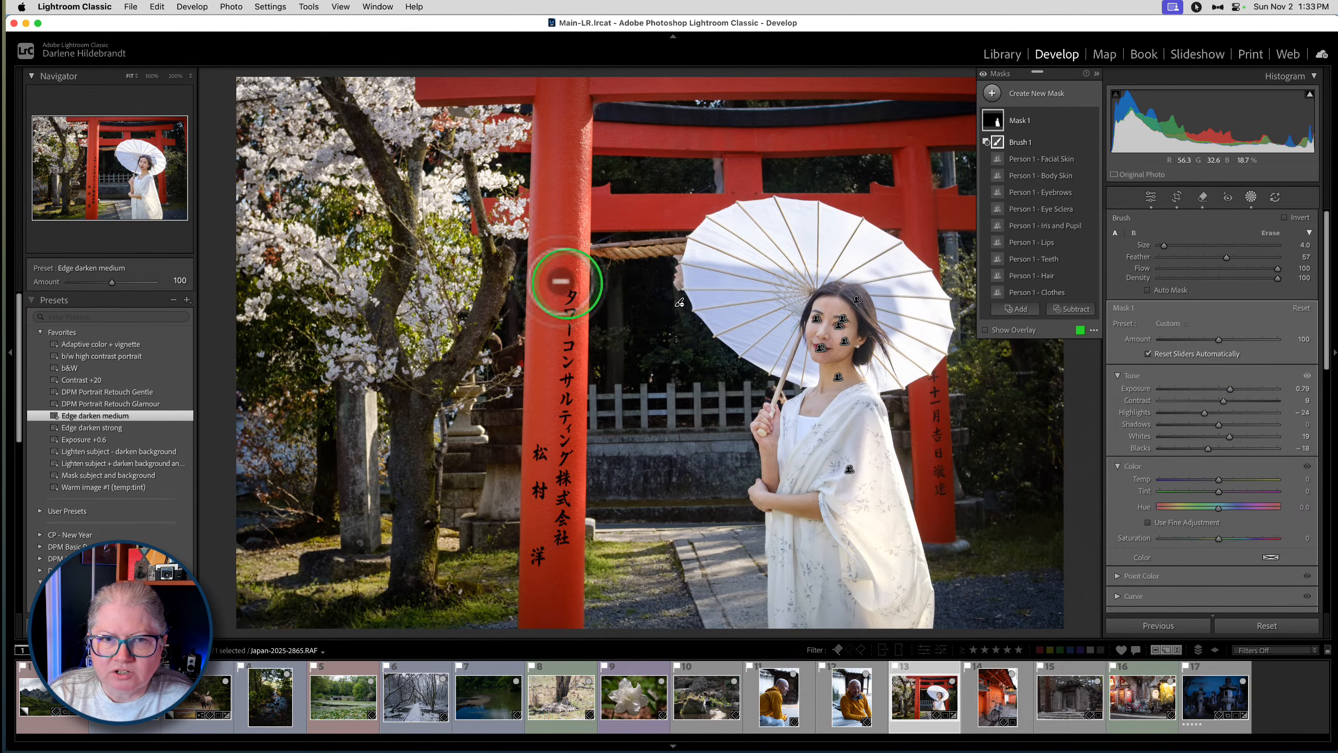
Add a new linear gradient mask over the left side of the photo, fading out across the red torii pillar
{"action": "left_click", "coordinate": [991, 93]}
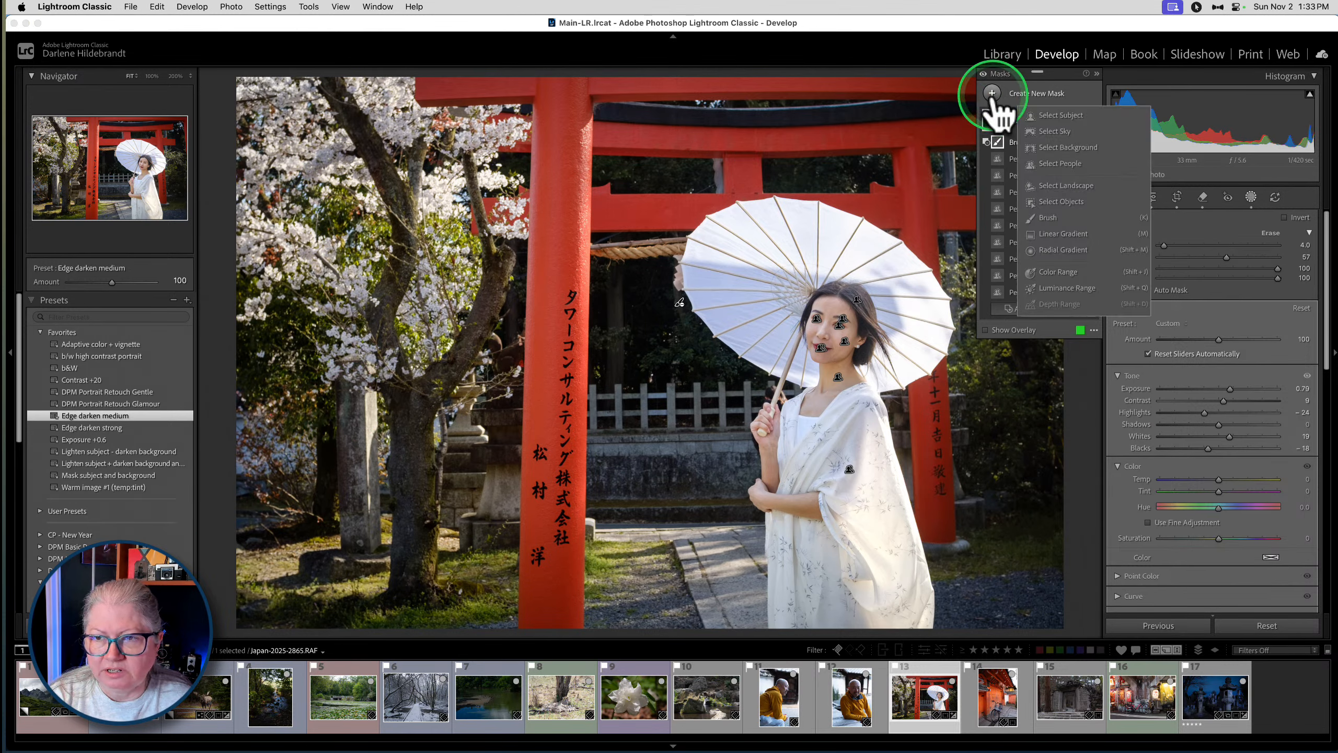
{"action": "left_click", "coordinate": [1056, 235]}
{"action": "left_click_drag", "start_coordinate": [404, 227], "coordinate": [616, 231]}
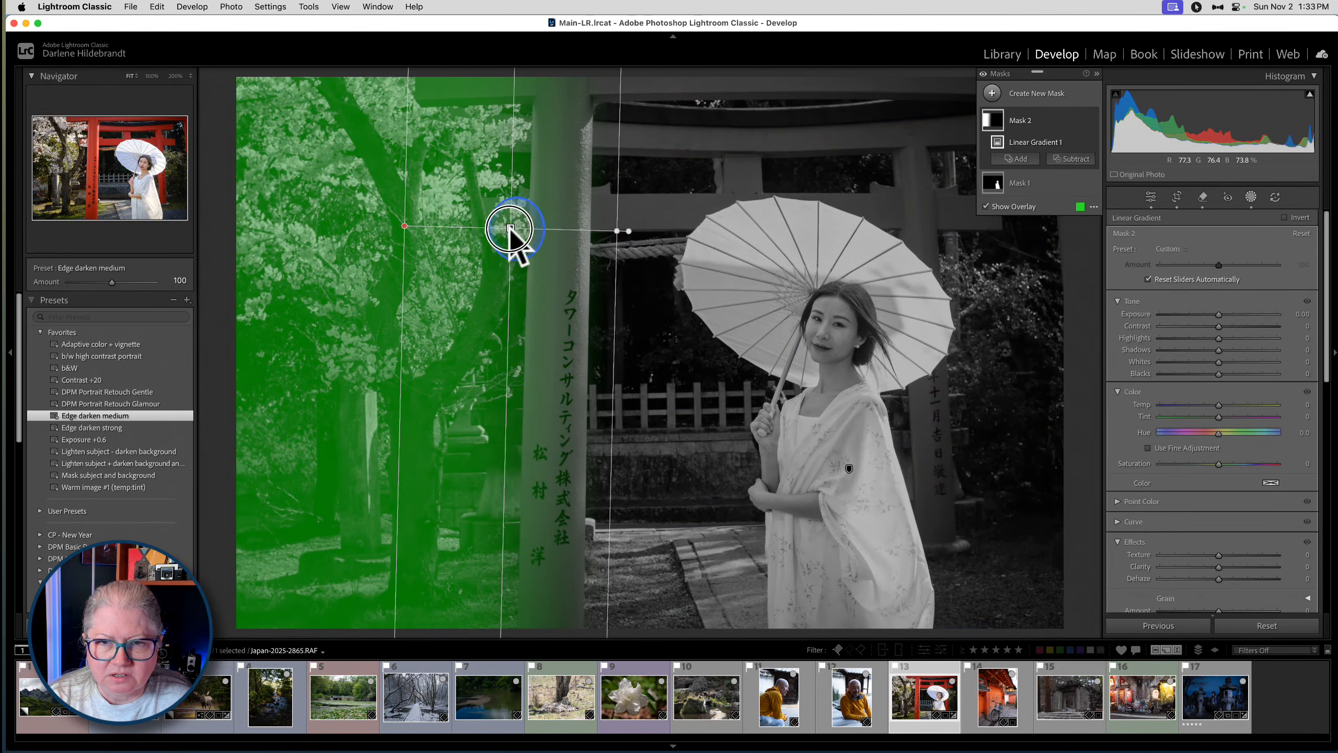
{"action": "left_click_drag", "start_coordinate": [510, 230], "coordinate": [544, 227]}
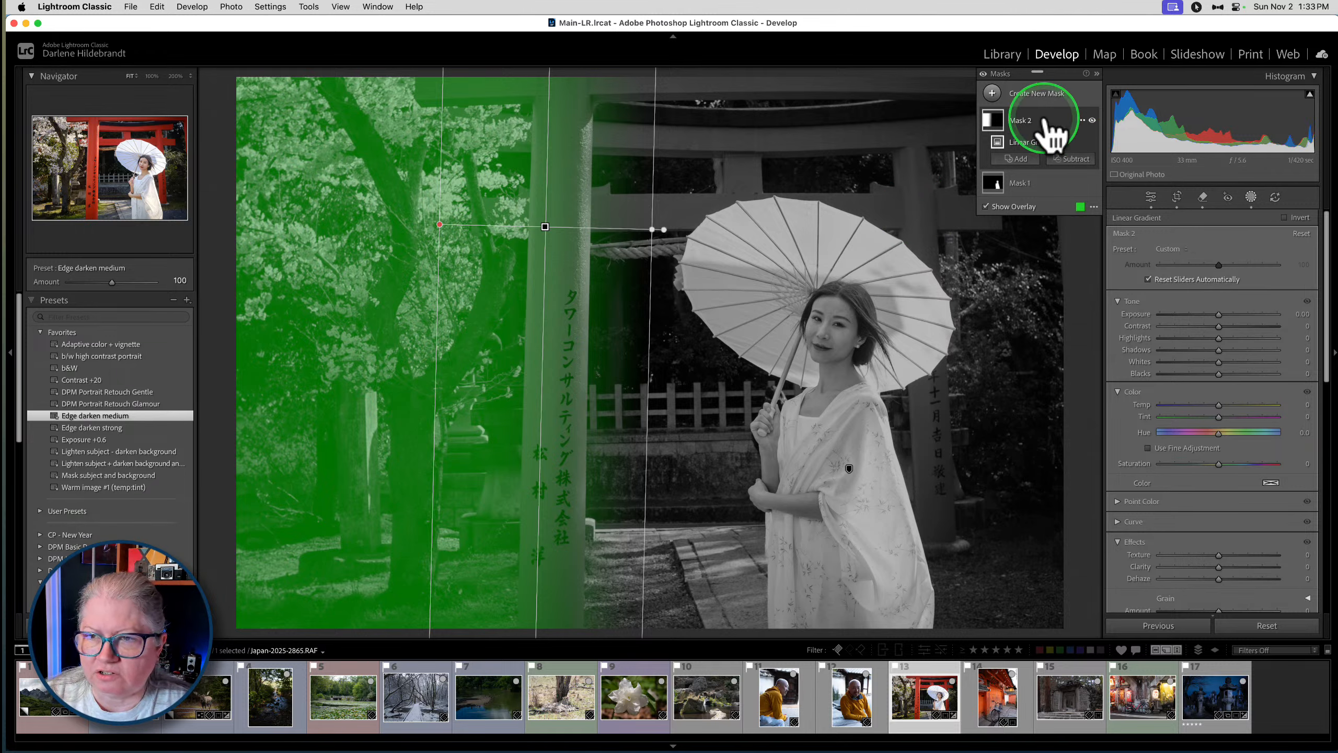
Intersect Mask 2's gradient with a landscape selection of Vegetation and Natural Ground
{"action": "left_click", "coordinate": [1082, 120]}
{"action": "mouse_move", "coordinate": [1116, 182]}
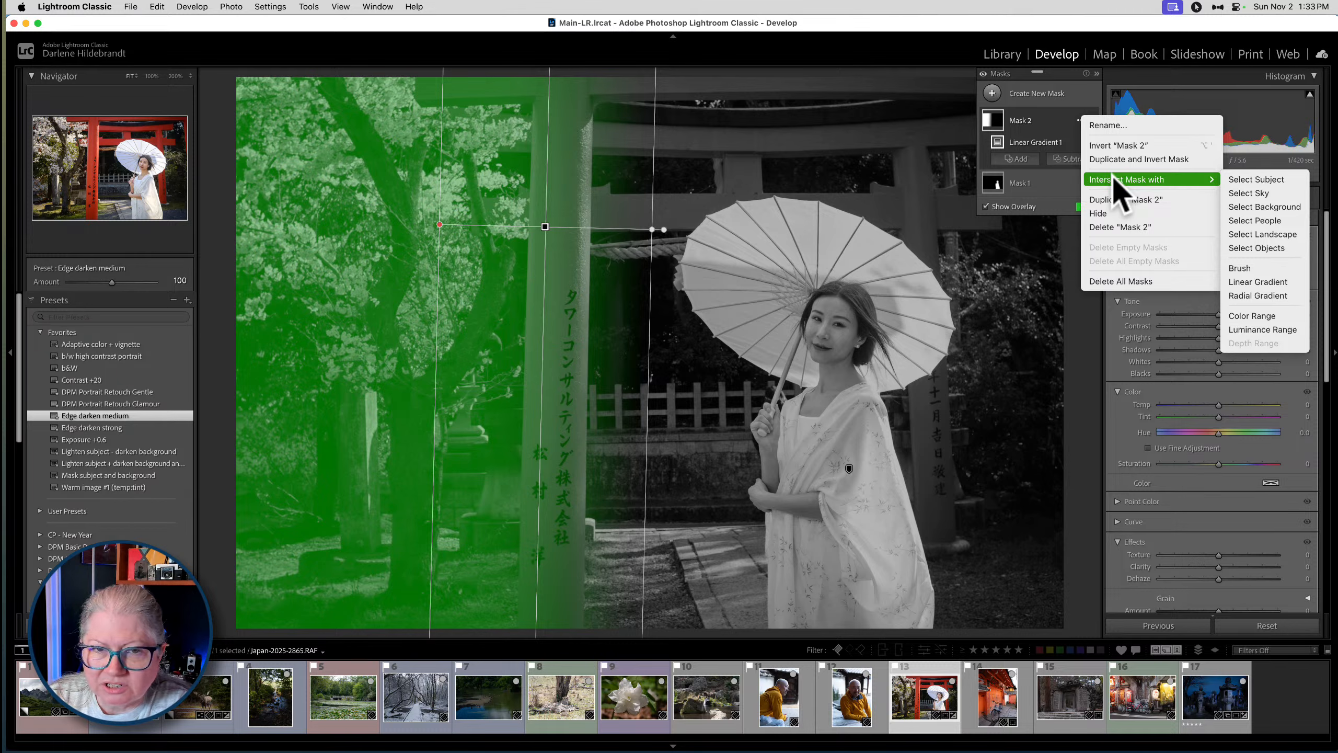
{"action": "left_click", "coordinate": [1116, 179]}
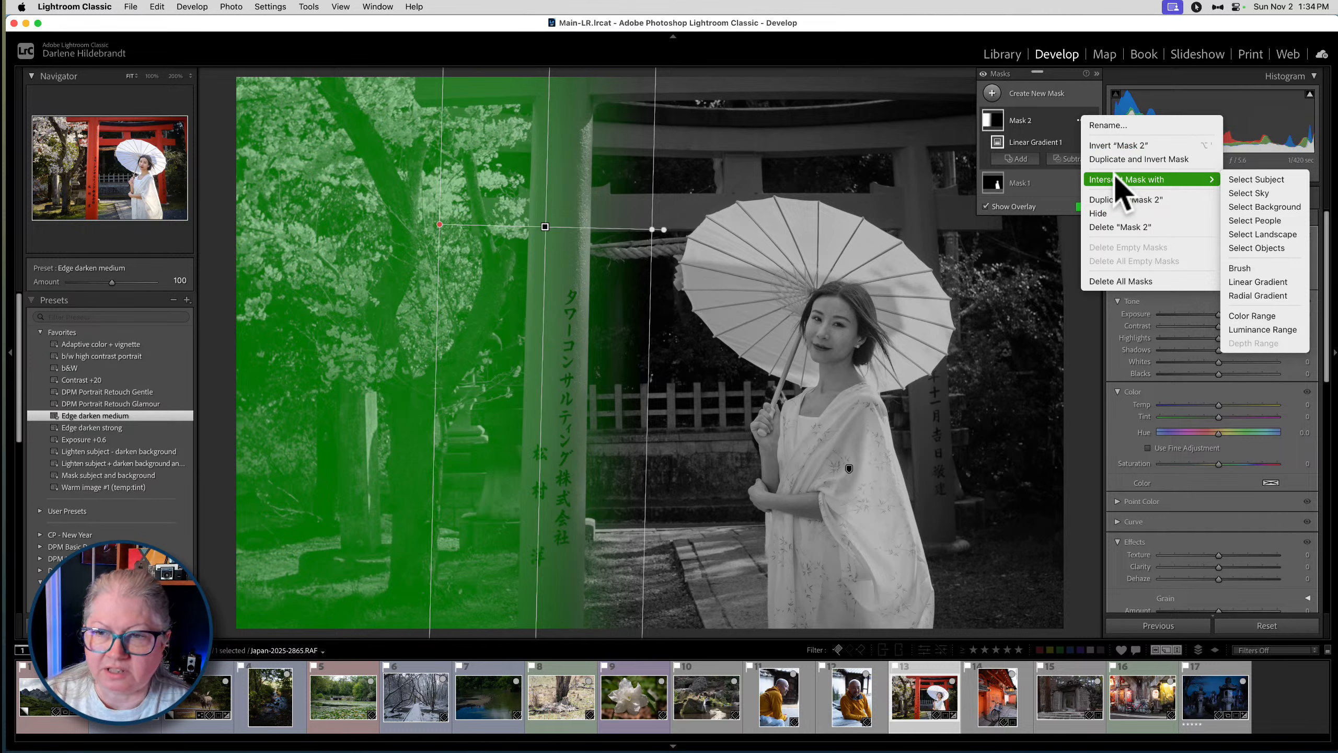
{"action": "left_click", "coordinate": [1251, 239]}
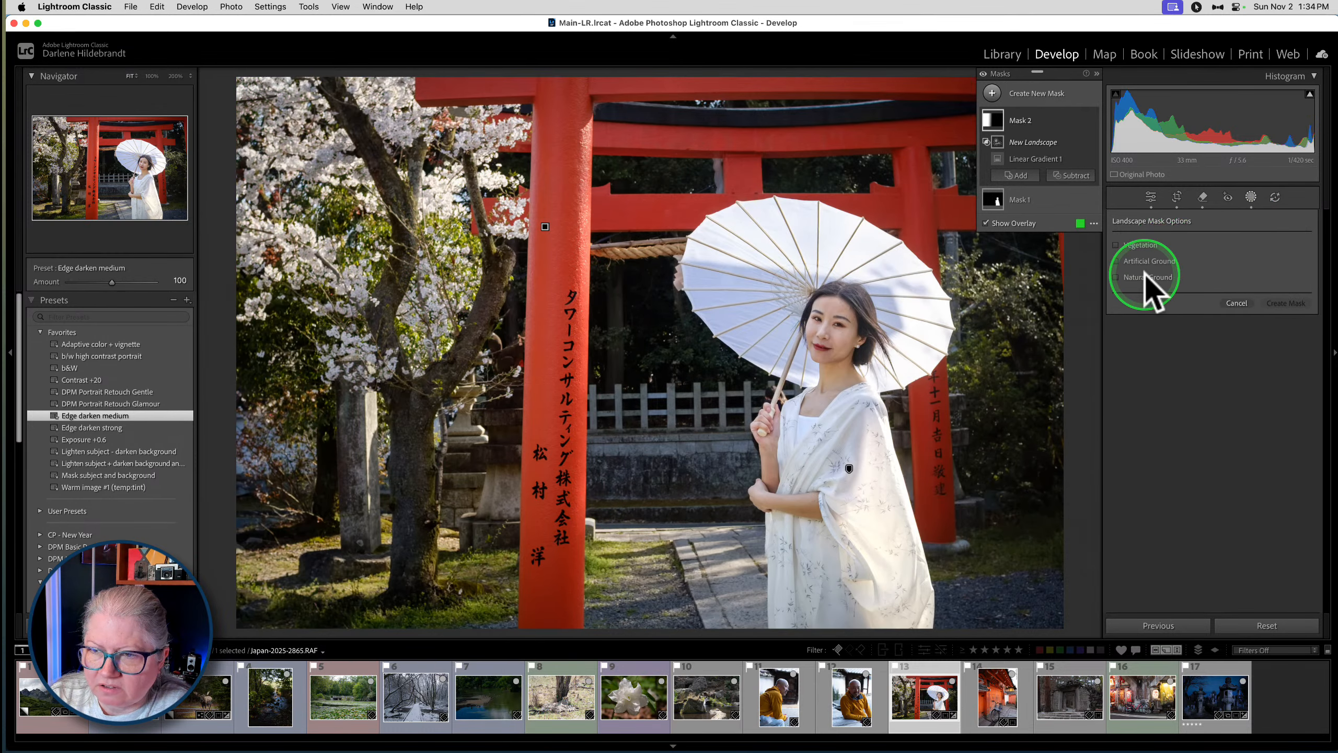
{"action": "left_click", "coordinate": [1136, 244]}
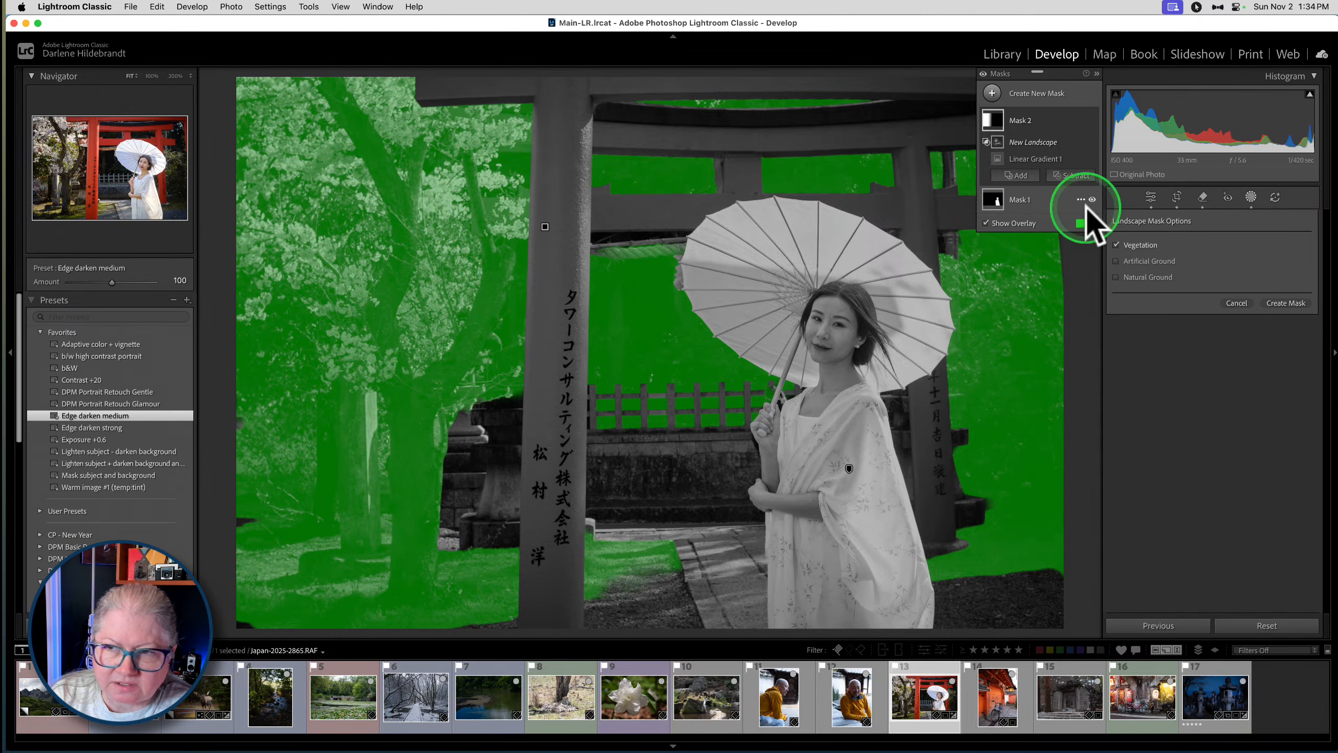
{"action": "left_click", "coordinate": [1145, 274]}
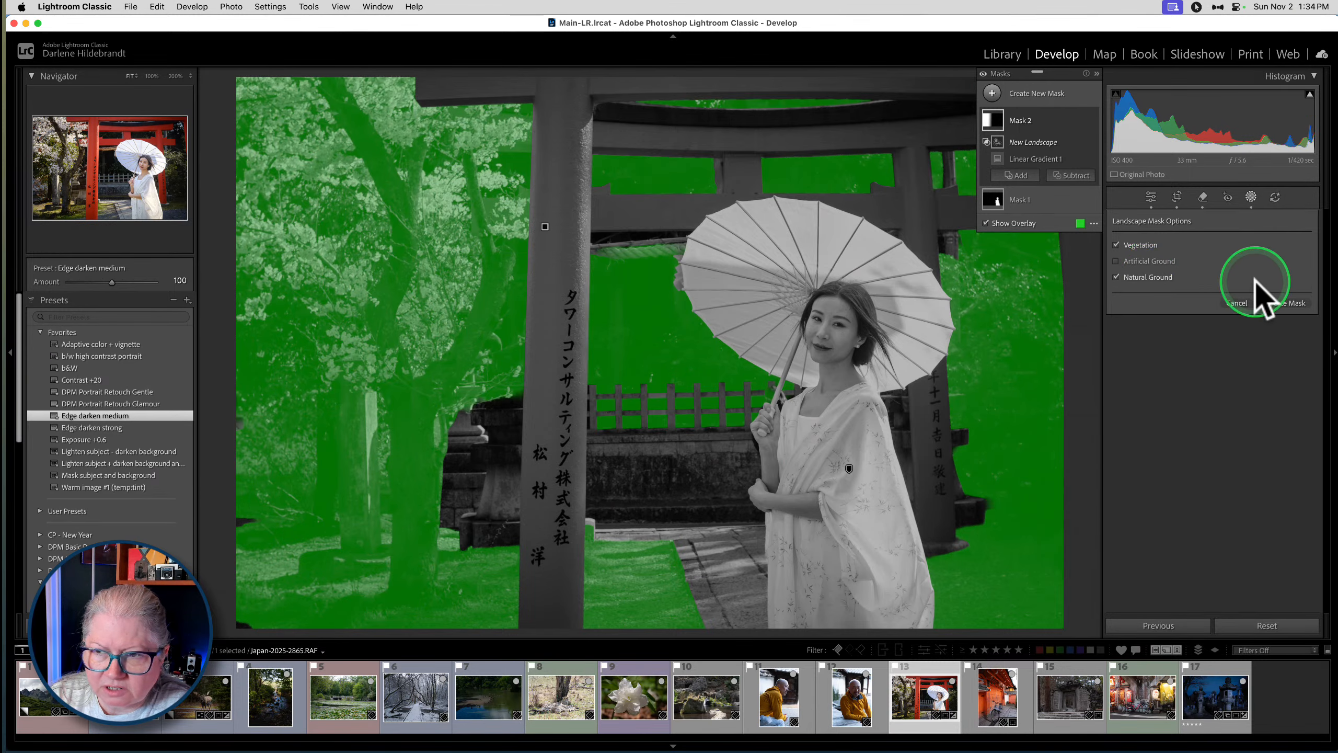
{"action": "left_click", "coordinate": [1283, 302]}
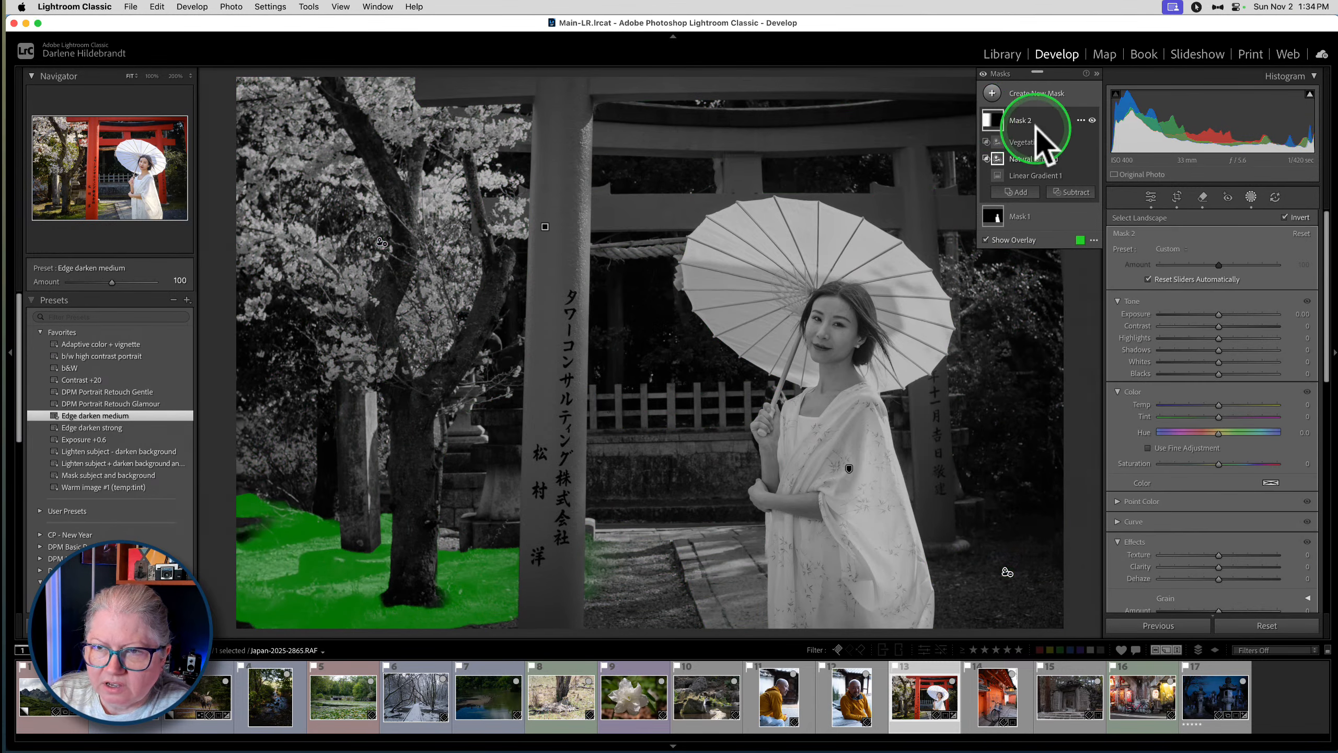
Delete the Natural Ground component from Mask 2, keeping the Vegetation intersection with the linear gradient
{"action": "left_click", "coordinate": [1042, 122]}
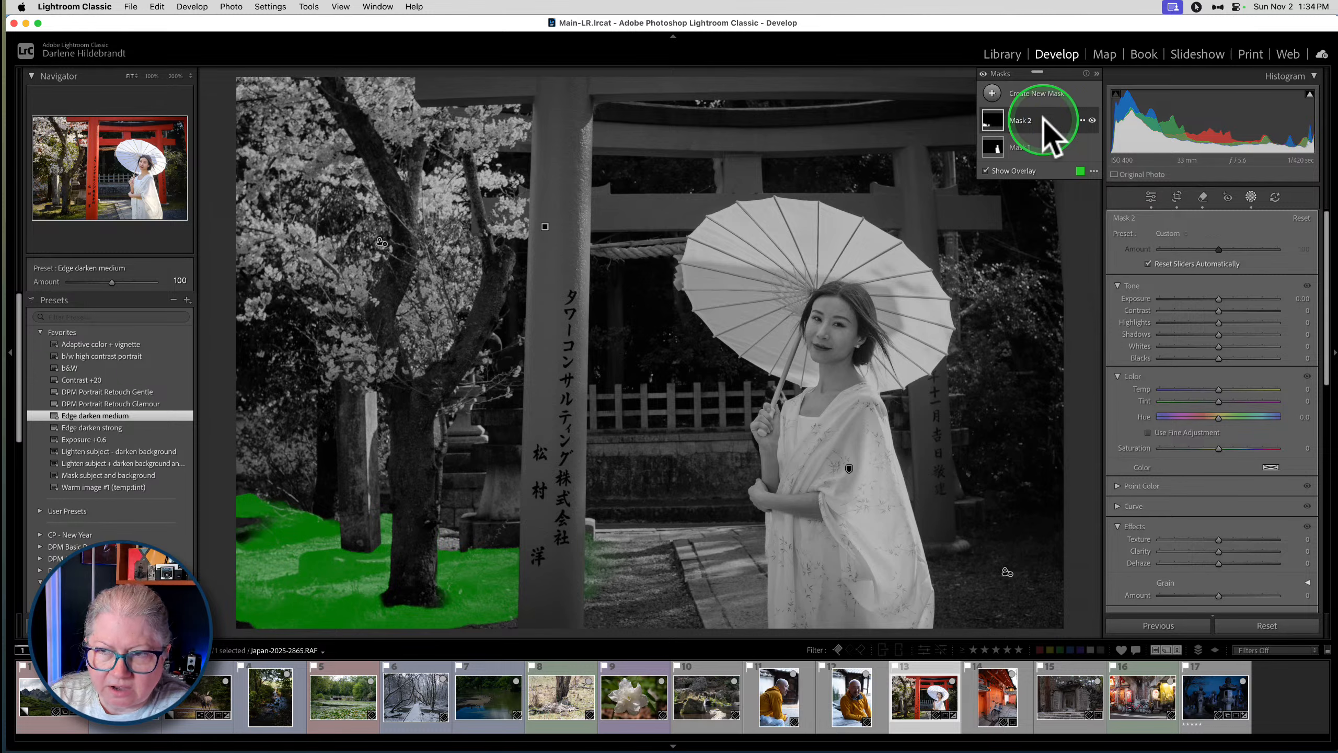
{"action": "left_click", "coordinate": [1043, 118]}
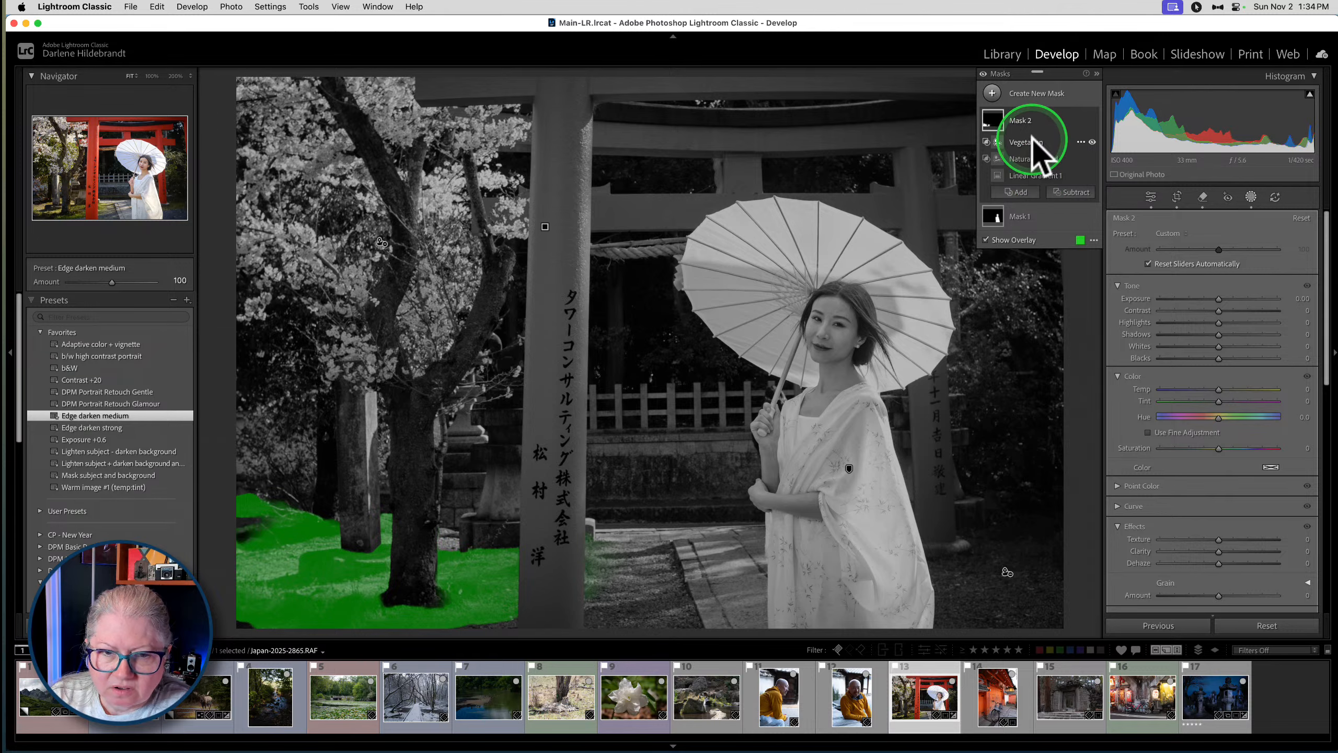
{"action": "left_click", "coordinate": [1080, 159]}
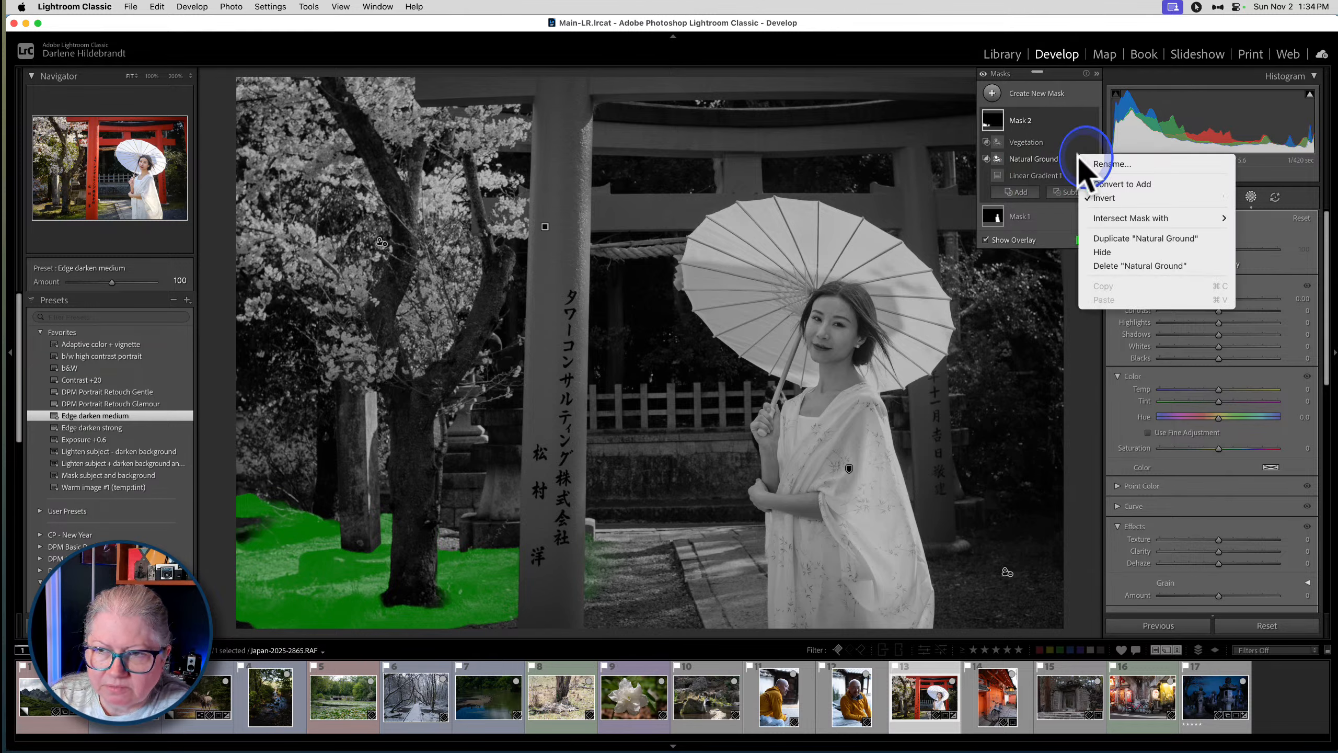
{"action": "left_click", "coordinate": [1114, 266]}
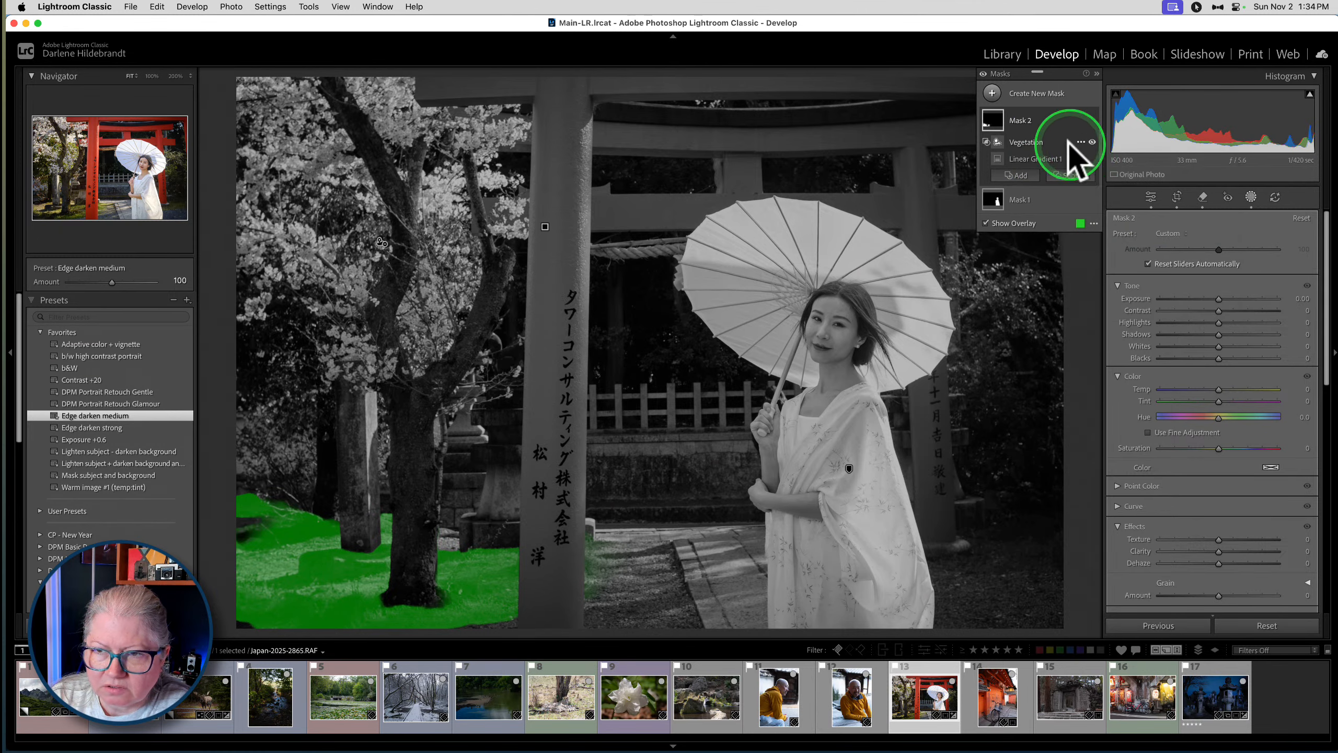
{"action": "left_click", "coordinate": [1041, 121]}
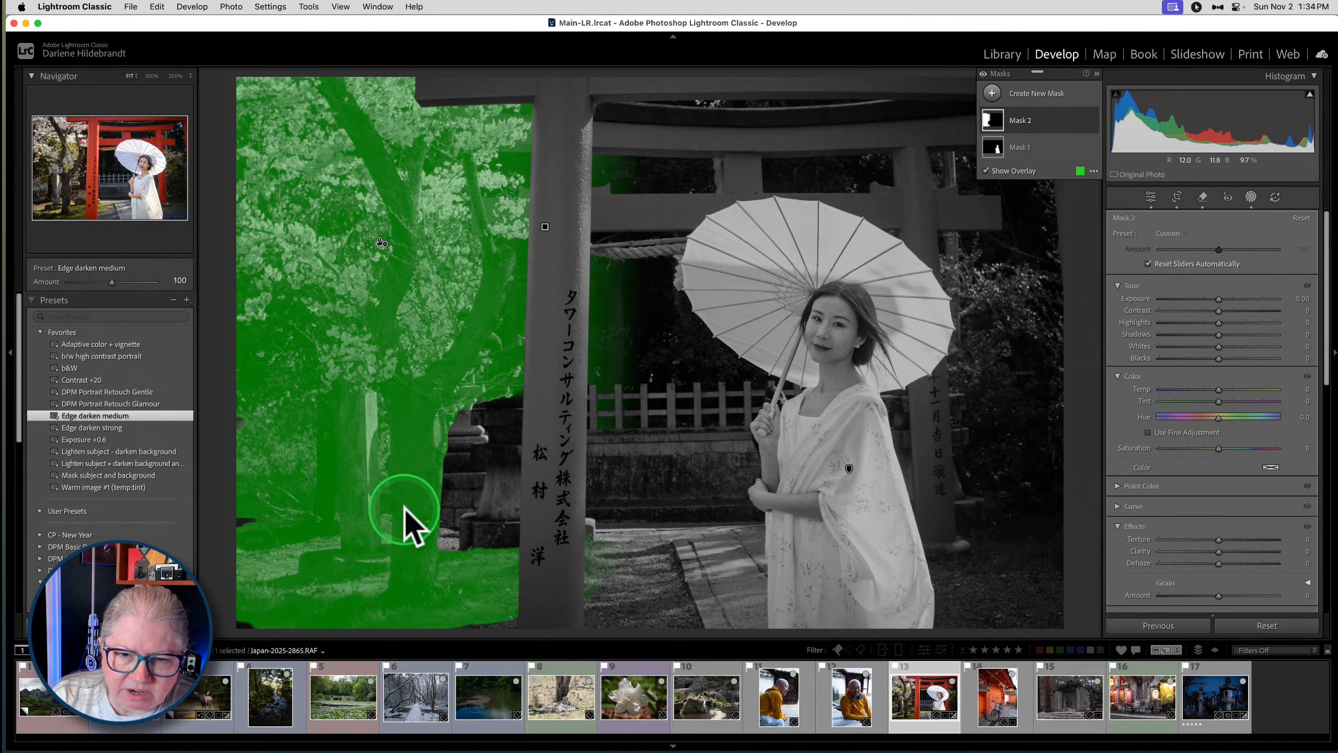
Darken the masked vegetation with Exposure -0.34 and Highlights about -22
{"action": "left_click", "coordinate": [1219, 322]}
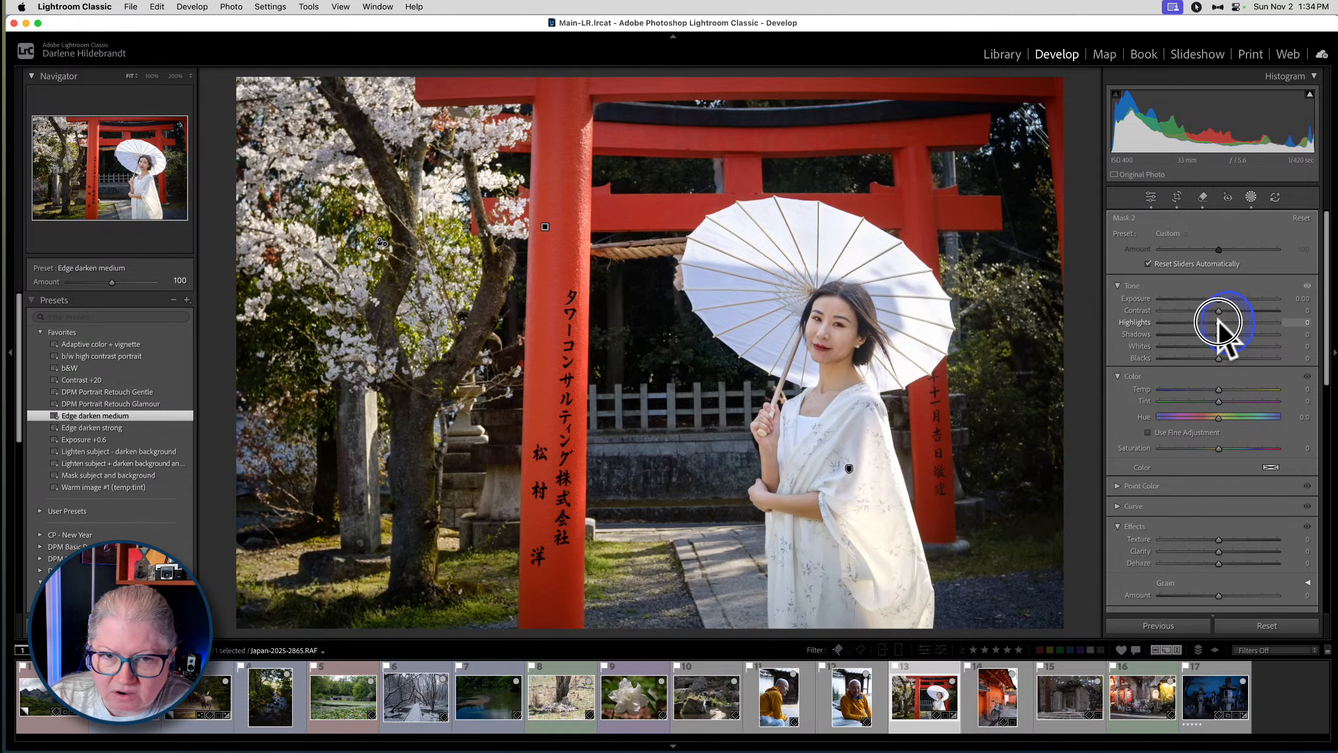
{"action": "left_click_drag", "start_coordinate": [1218, 298], "coordinate": [1215, 299]}
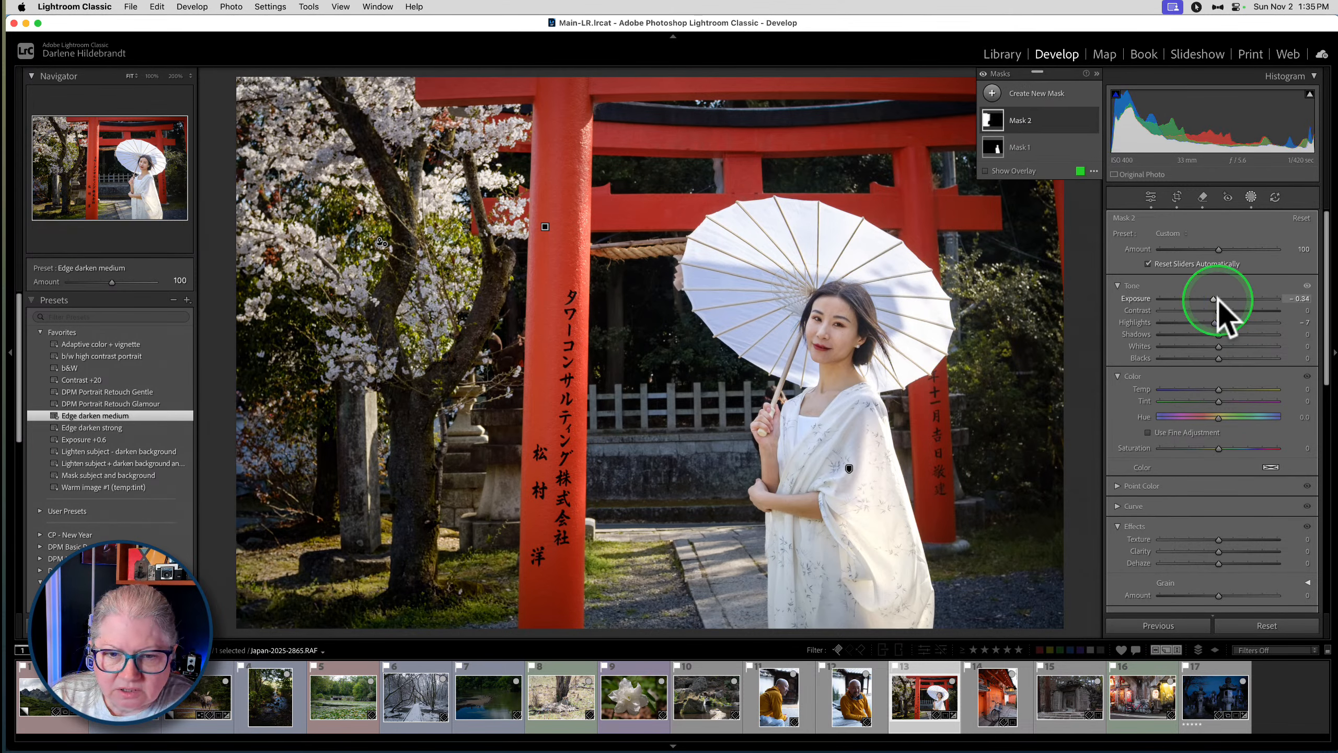
{"action": "left_click_drag", "start_coordinate": [1215, 322], "coordinate": [1207, 322]}
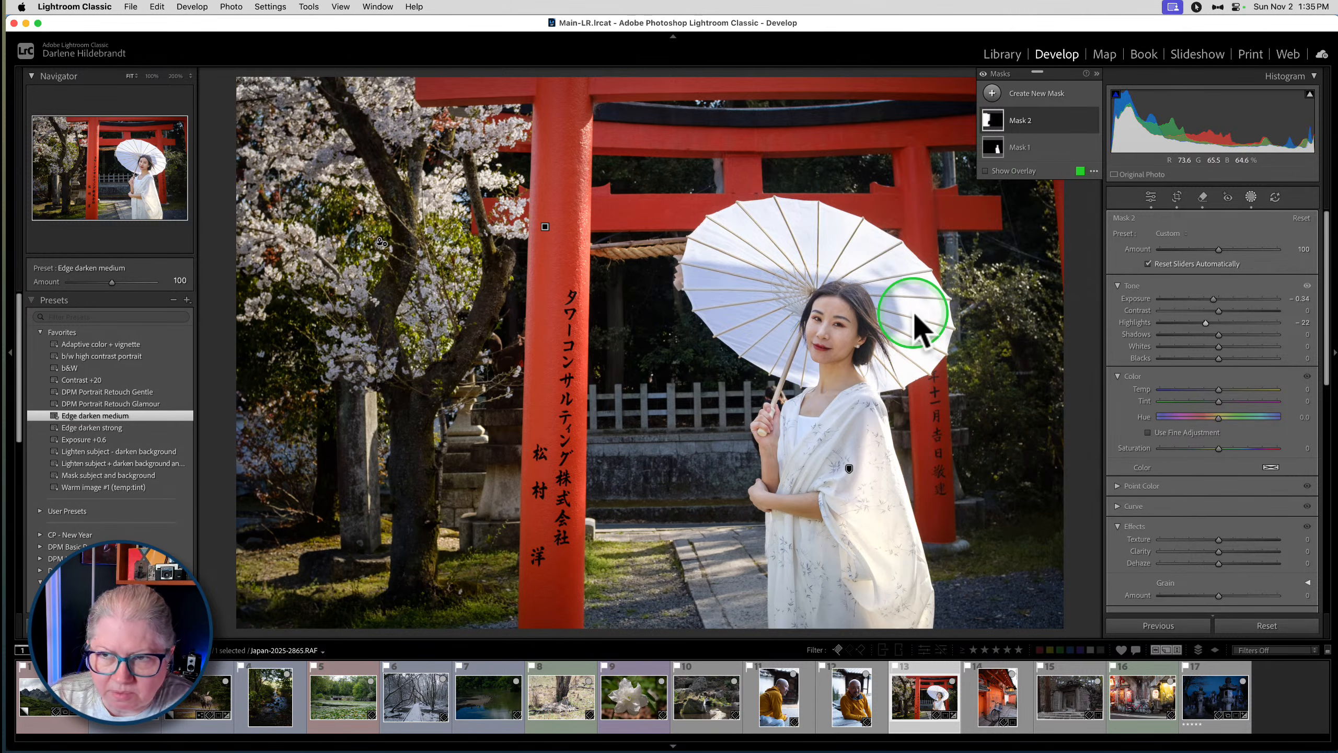
Add a brush with Auto Mask enabled to Mask 2, paint beside the base of the tree trunk, and hide the overlay
{"action": "left_click", "coordinate": [1058, 118]}
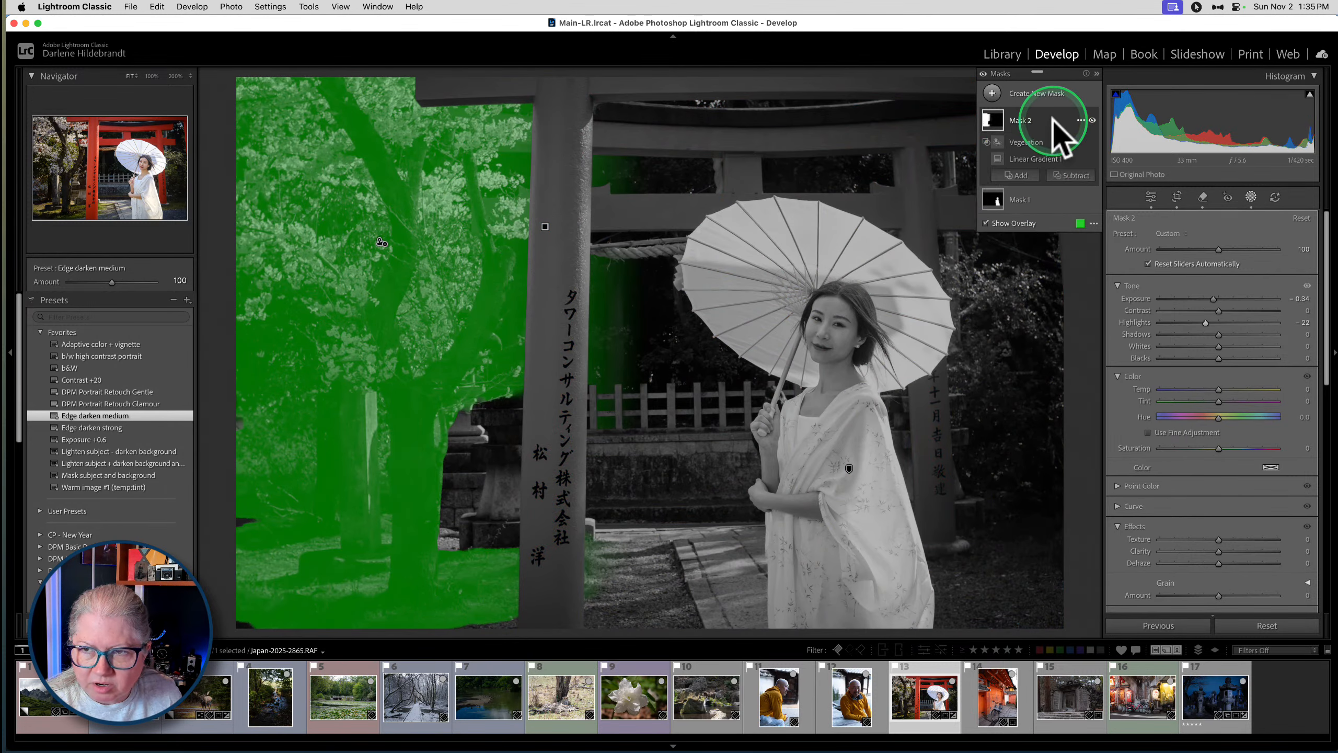
{"action": "left_click", "coordinate": [1016, 176]}
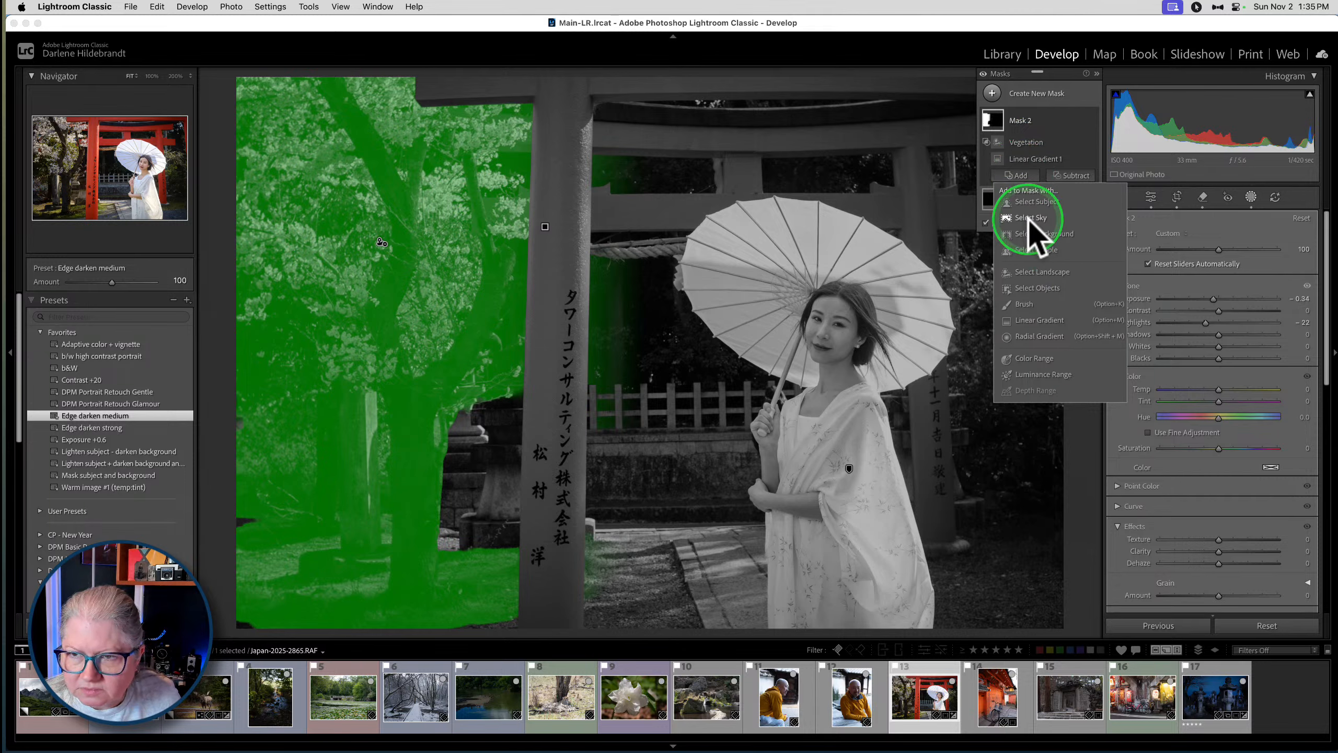
{"action": "left_click", "coordinate": [1022, 301]}
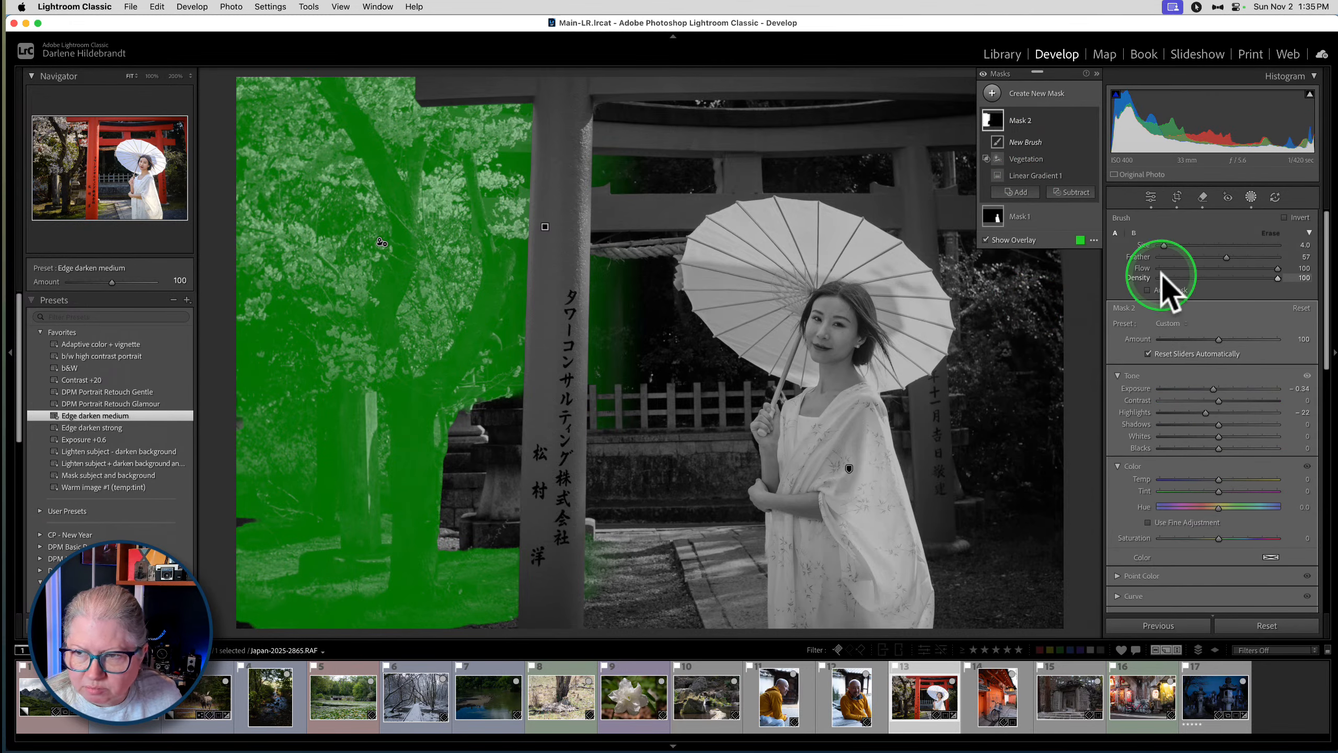
{"action": "left_click", "coordinate": [1148, 290]}
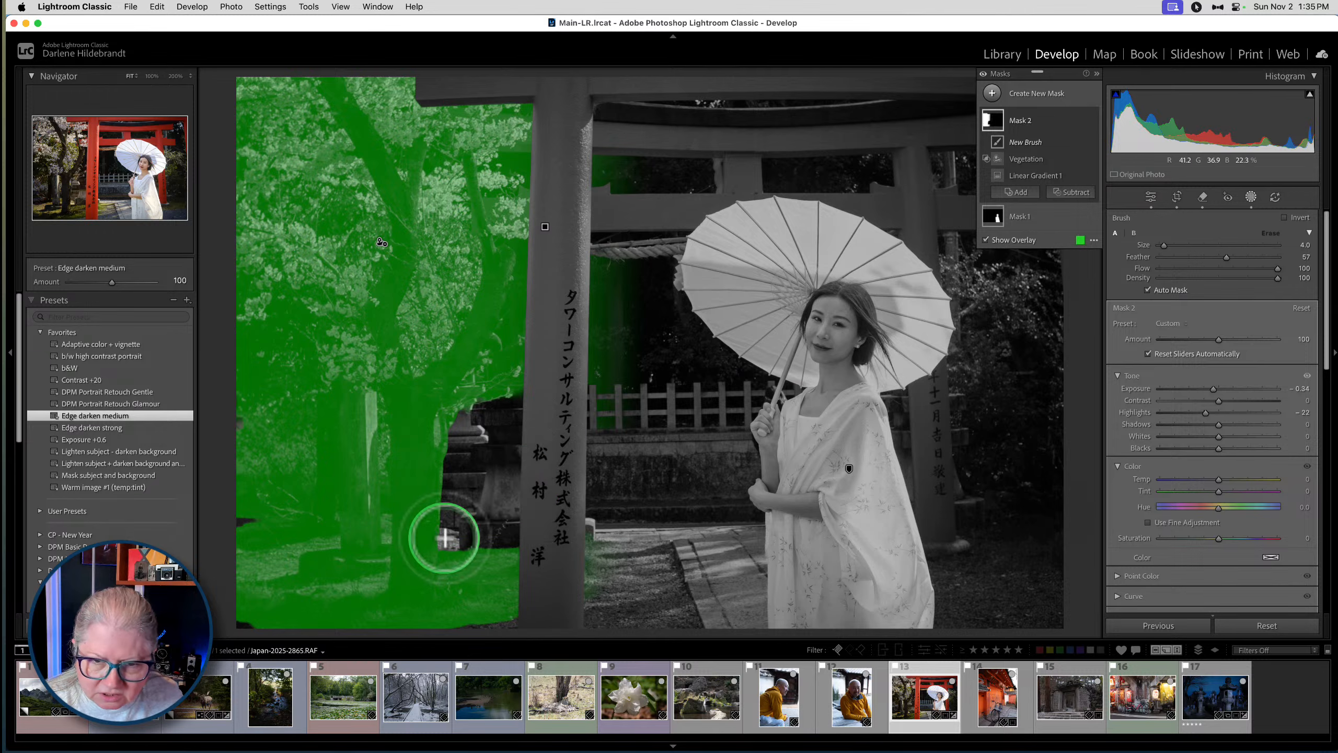
{"action": "mouse_move", "coordinate": [455, 545]}
{"action": "left_mouse_down"}
{"action": "mouse_move", "coordinate": [445, 540]}
{"action": "mouse_move", "coordinate": [461, 537]}
{"action": "left_mouse_up"}
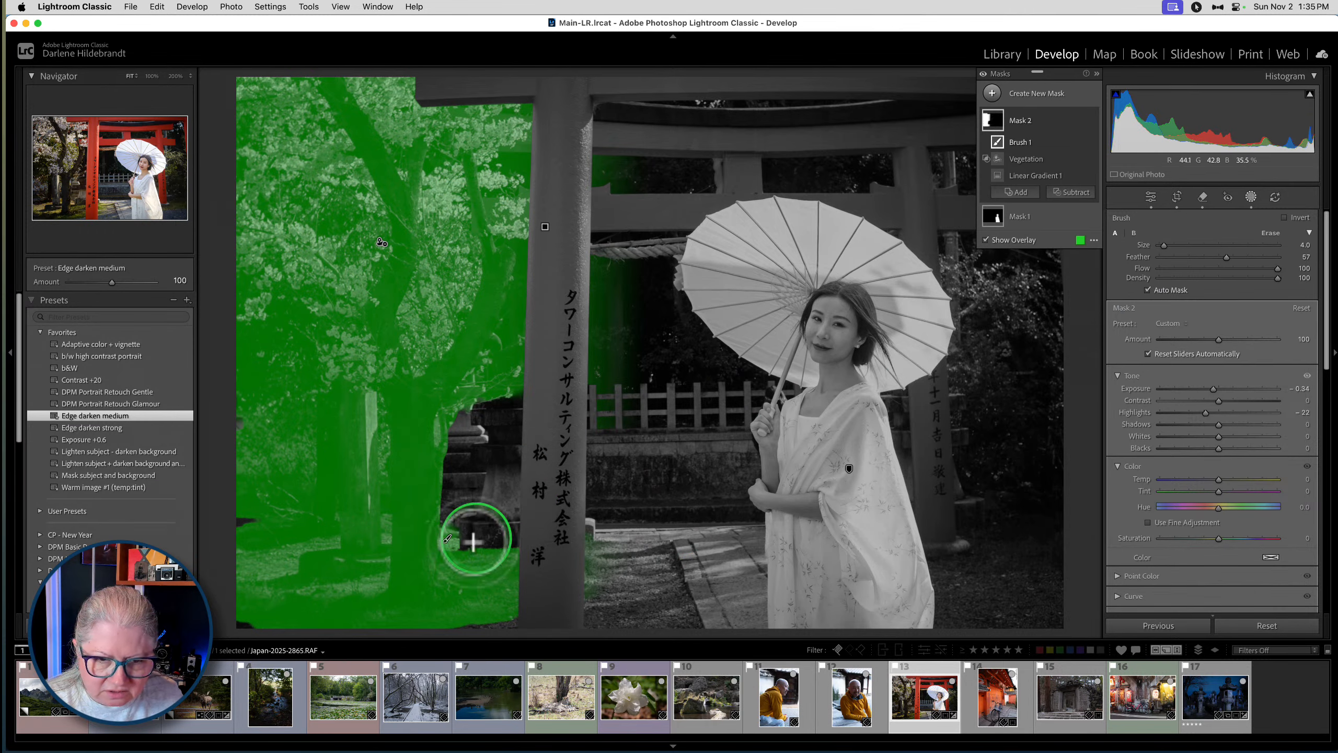
{"action": "key", "text": "o"}
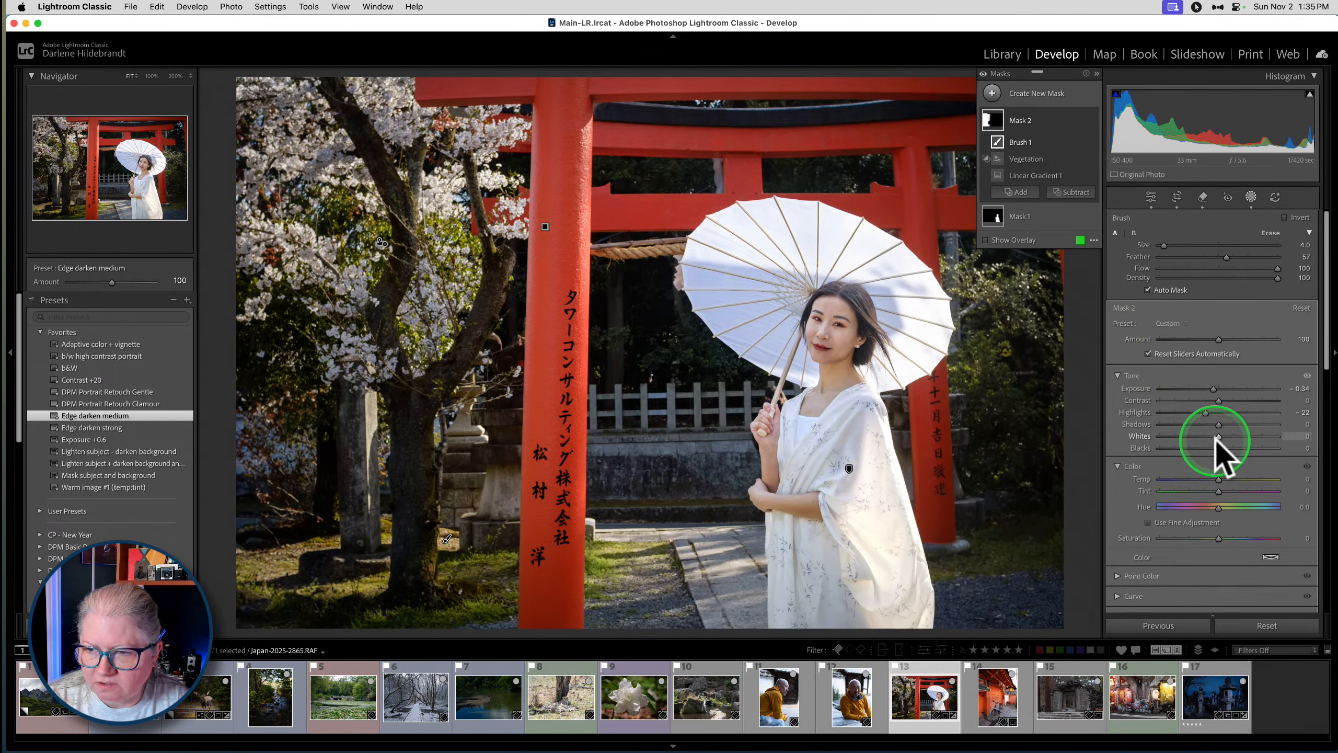
Set Mask 2's Whites to -50 and Exposure to -0.15, and compare the photo with its unedited version
{"action": "left_click_drag", "start_coordinate": [1218, 437], "coordinate": [1209, 435]}
{"action": "left_click_drag", "start_coordinate": [1193, 435], "coordinate": [1189, 442]}
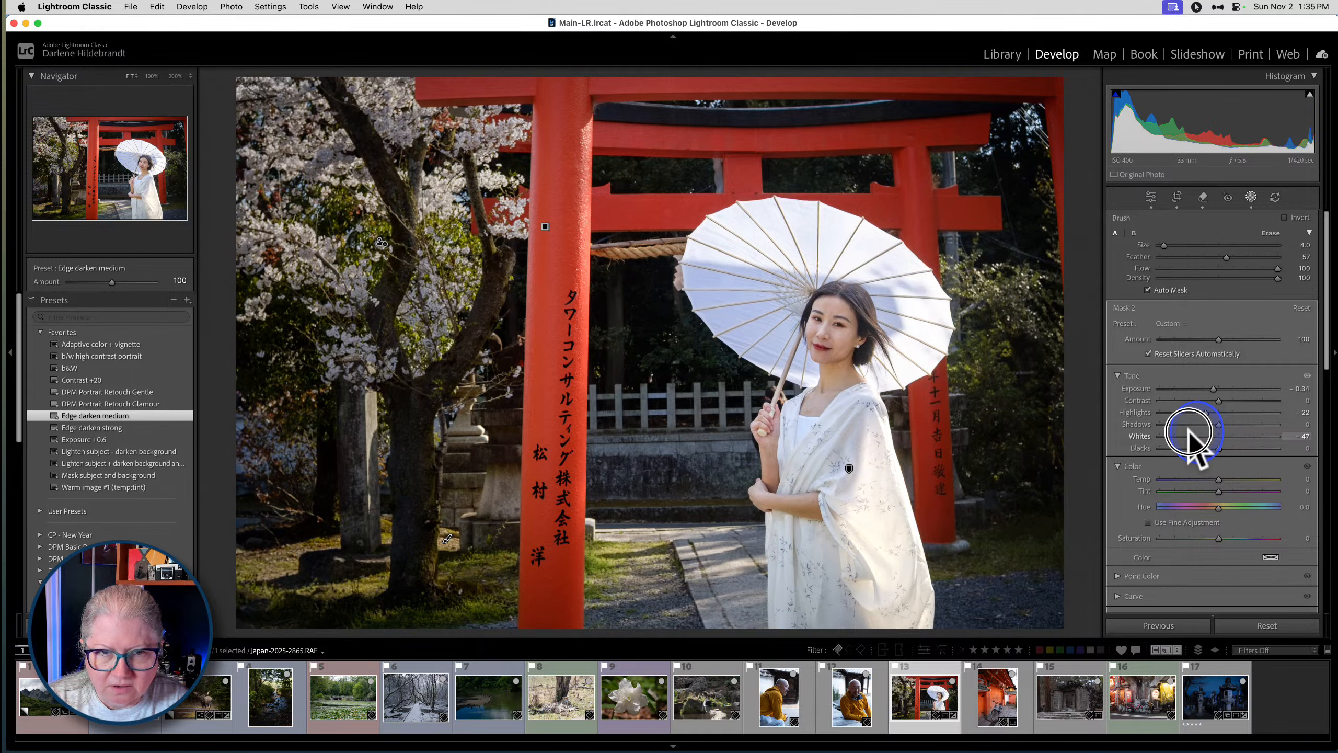
{"action": "left_click_drag", "start_coordinate": [1213, 388], "coordinate": [1215, 386]}
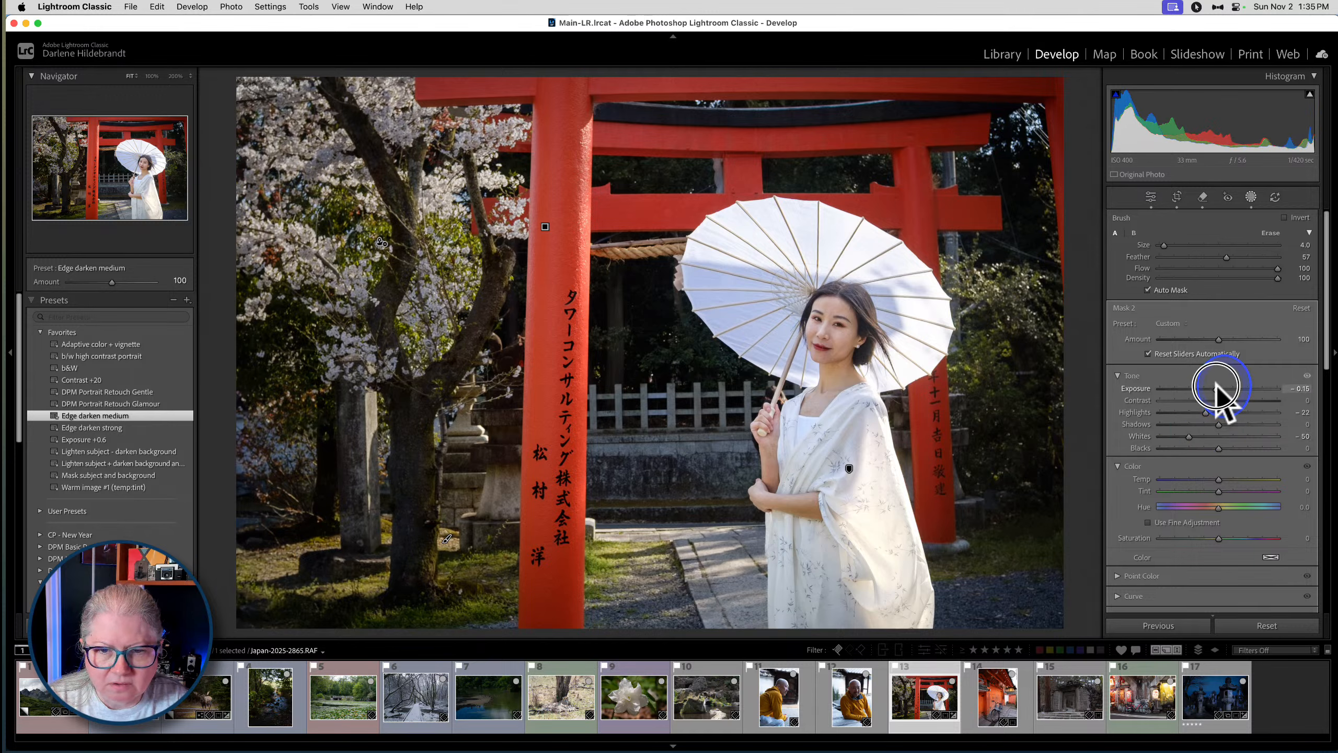
{"action": "left_click", "coordinate": [1251, 197]}
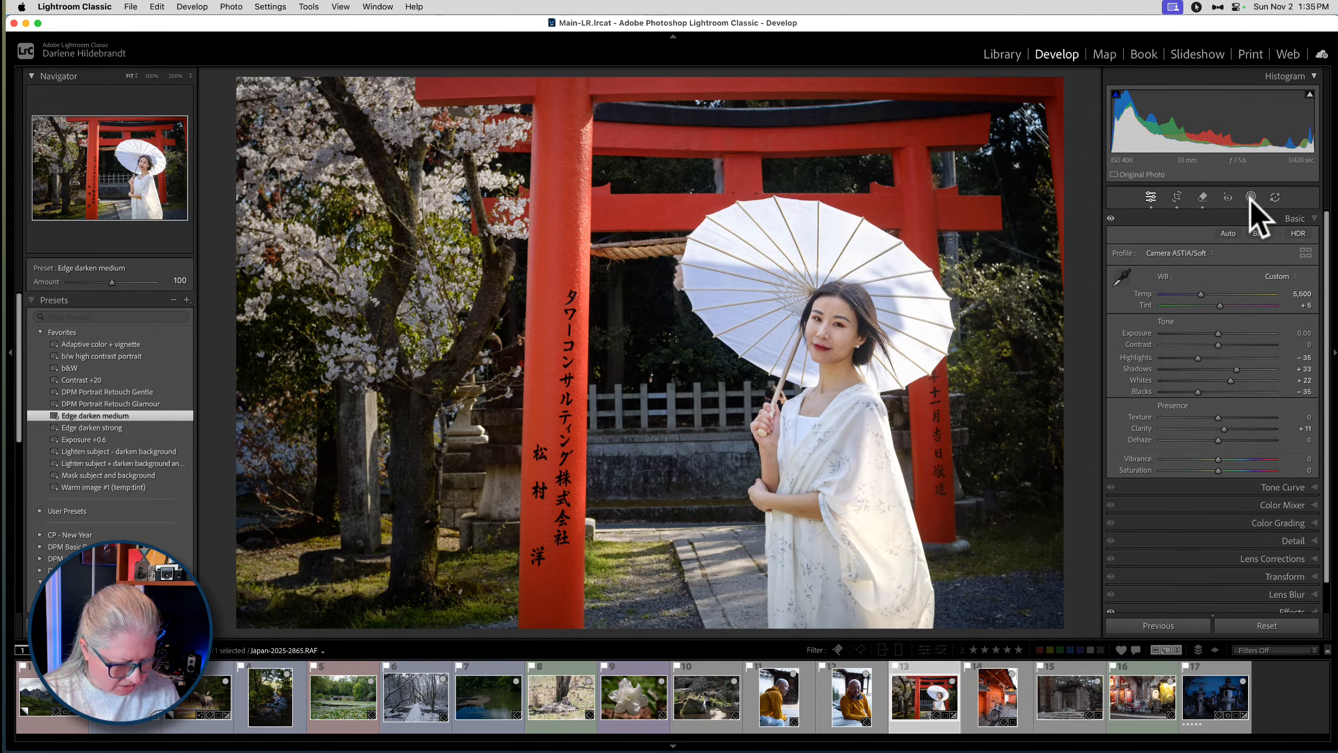
{"action": "key", "text": "backslash"}
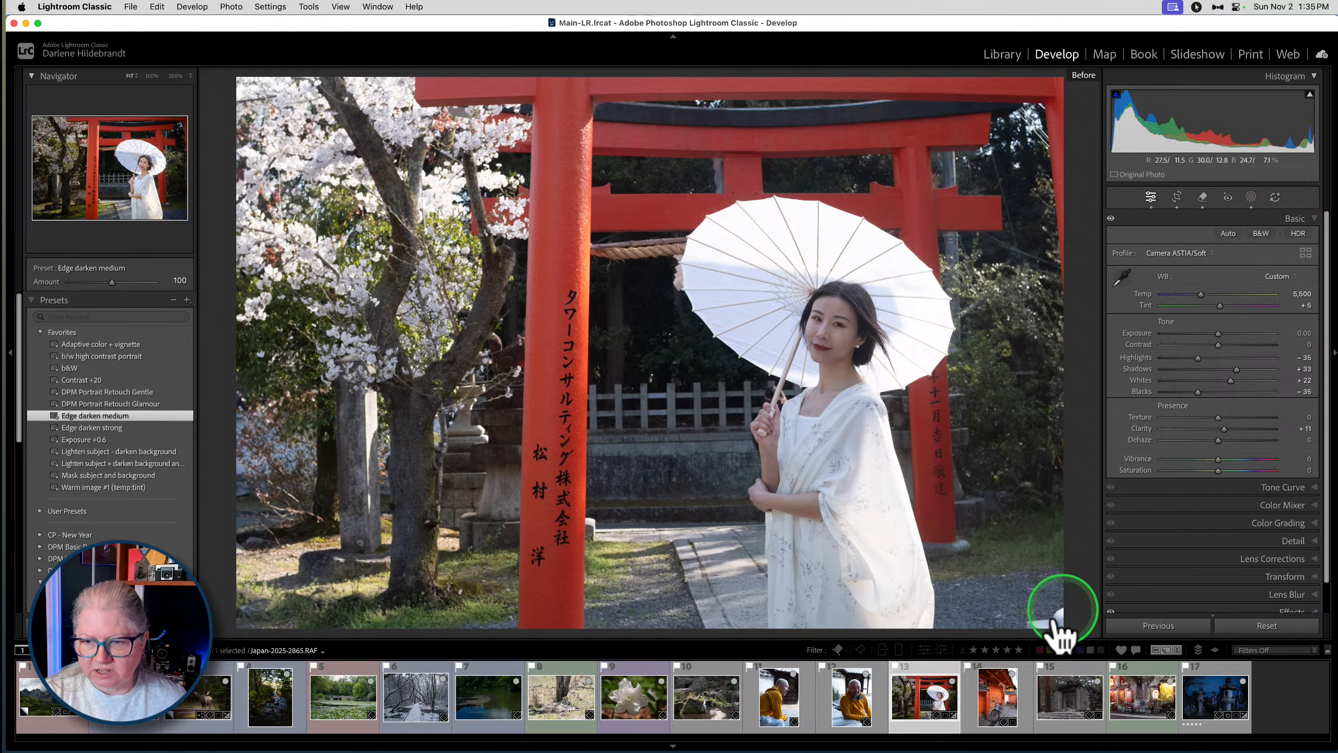
{"action": "key", "text": "backslash"}
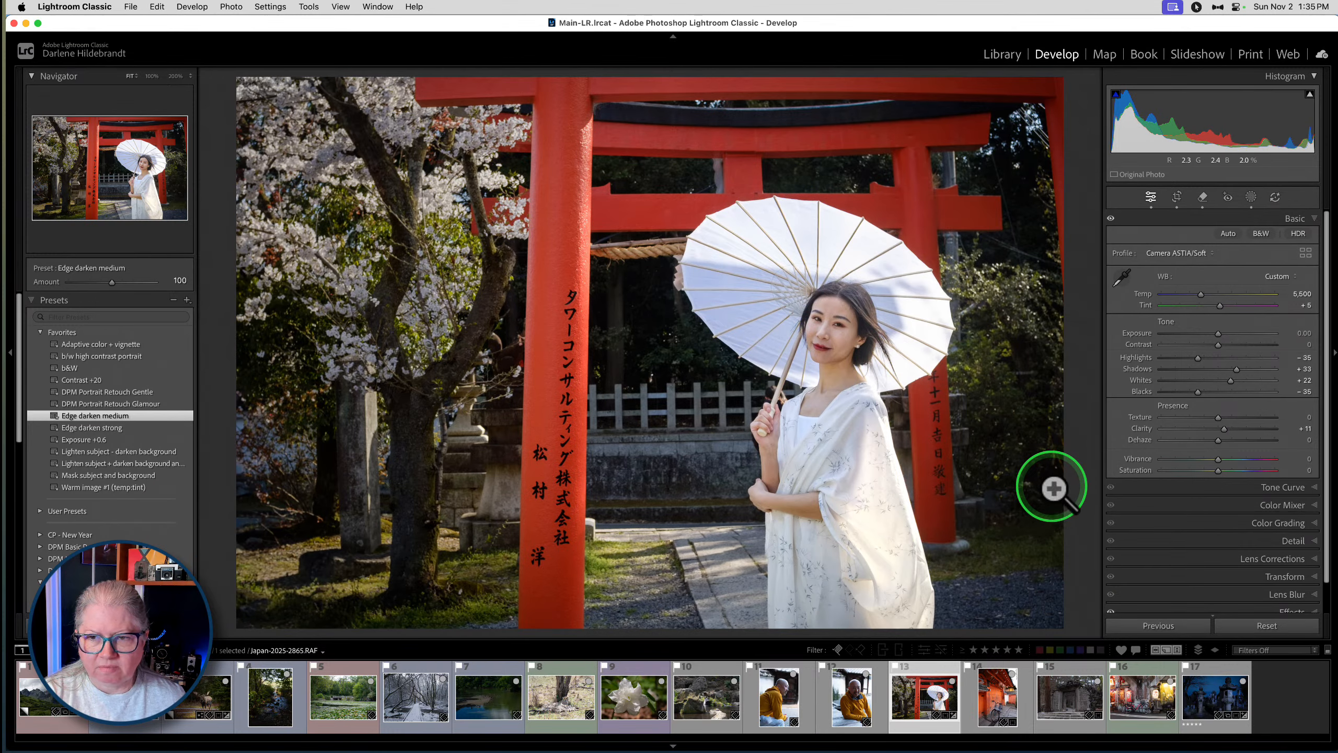
{"action": "key", "text": "backslash"}
{"action": "key", "text": "backslash"}
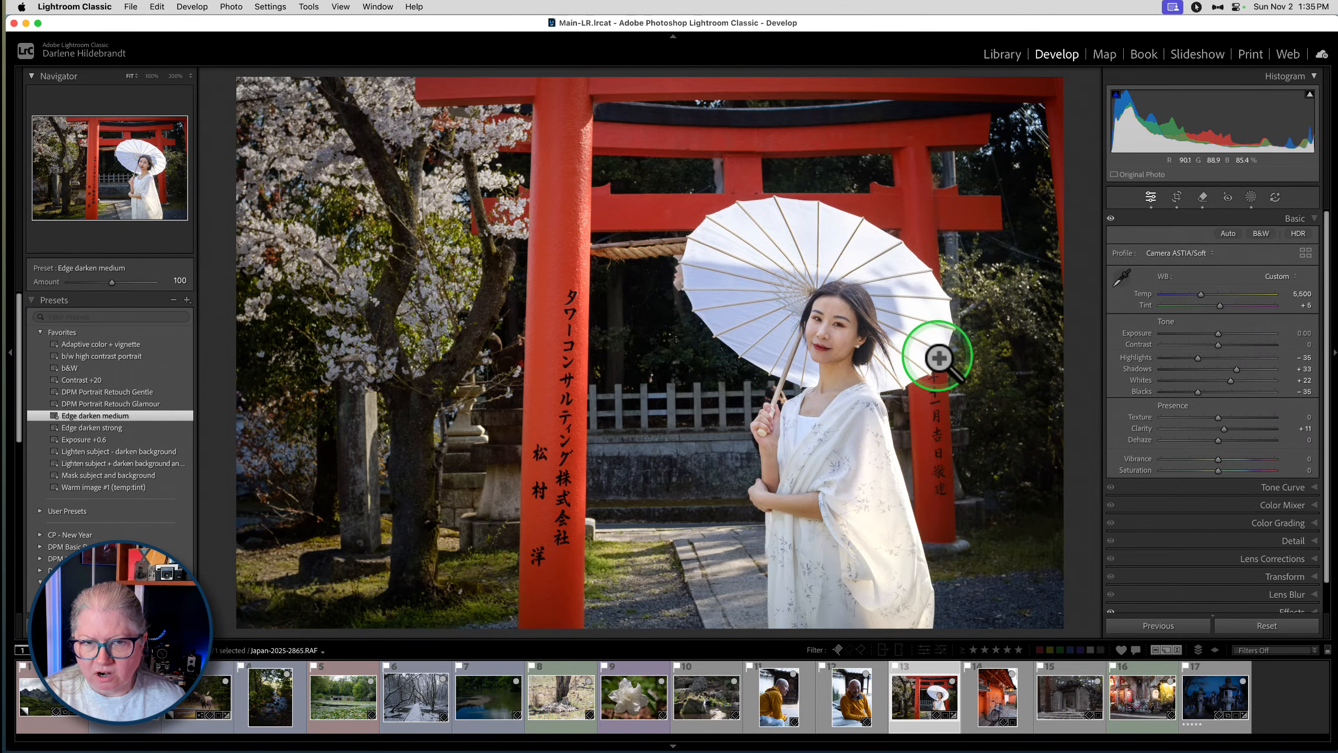
Soften Mask 2's darkening with Exposure 0, Highlights -11 and Whites -12, and compare the photo before and after editing
{"action": "left_click", "coordinate": [1251, 199]}
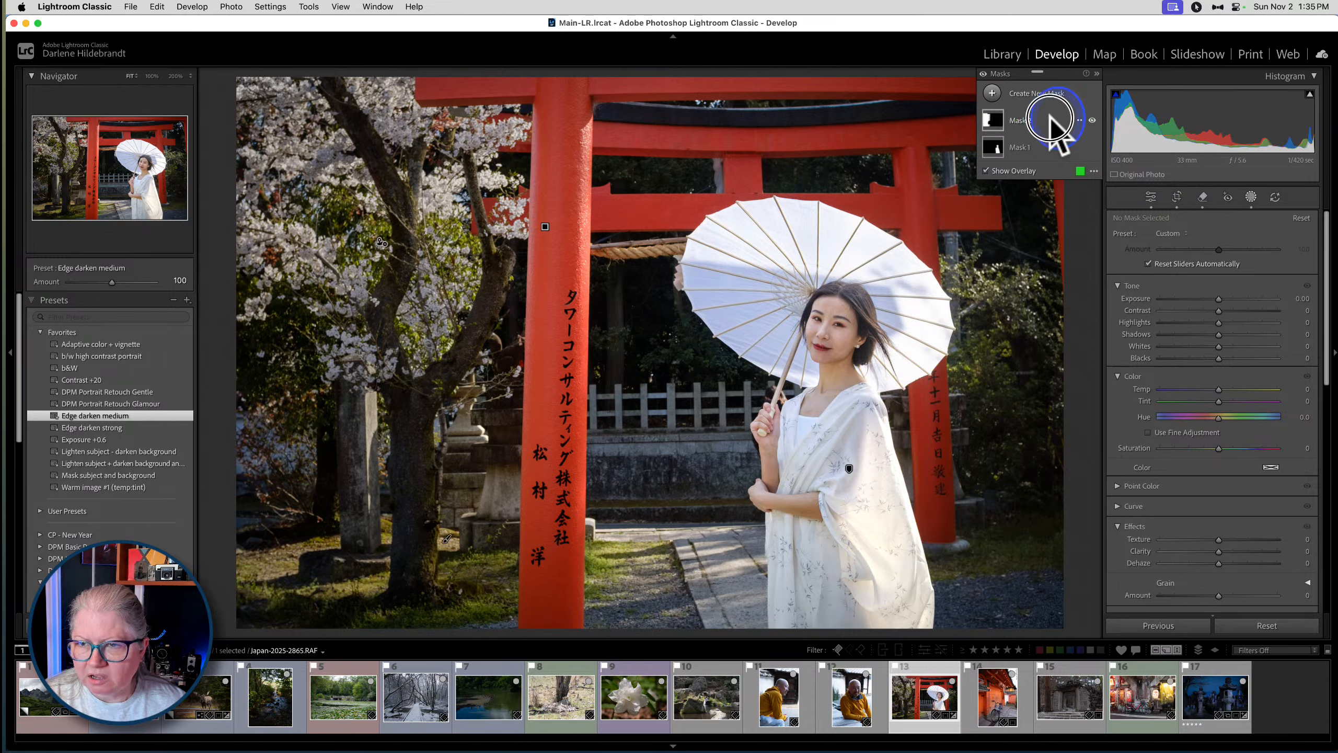
{"action": "left_click", "coordinate": [1052, 125]}
{"action": "mouse_move", "coordinate": [1191, 345]}
{"action": "left_mouse_down"}
{"action": "mouse_move", "coordinate": [1203, 345]}
{"action": "mouse_move", "coordinate": [1191, 343]}
{"action": "left_mouse_up"}
{"action": "left_click_drag", "start_coordinate": [1216, 299], "coordinate": [1217, 299]}
{"action": "mouse_move", "coordinate": [1207, 321]}
{"action": "left_mouse_down"}
{"action": "mouse_move", "coordinate": [1233, 354]}
{"action": "mouse_move", "coordinate": [1204, 353]}
{"action": "mouse_move", "coordinate": [1220, 319]}
{"action": "mouse_move", "coordinate": [1212, 346]}
{"action": "left_mouse_up"}
{"action": "double_click", "coordinate": [1214, 322]}
{"action": "double_click", "coordinate": [1216, 299]}
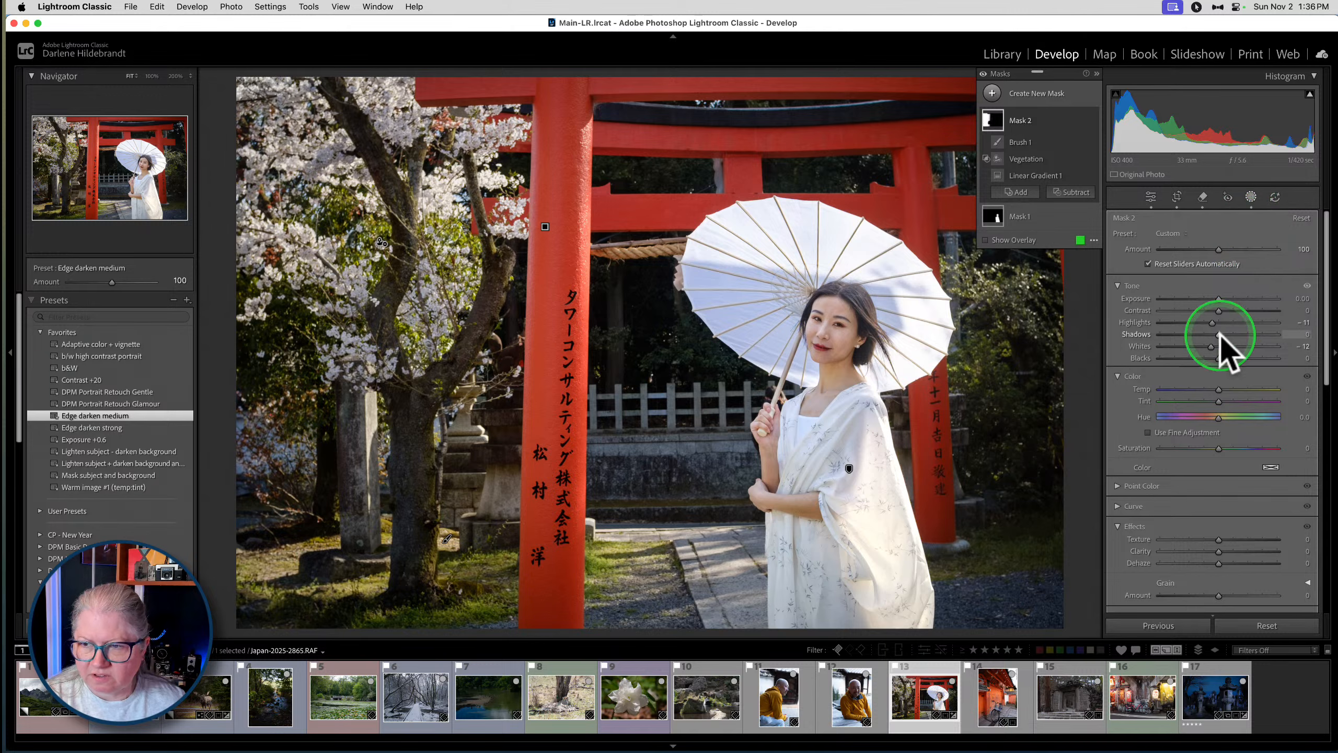
{"action": "left_click", "coordinate": [1249, 198]}
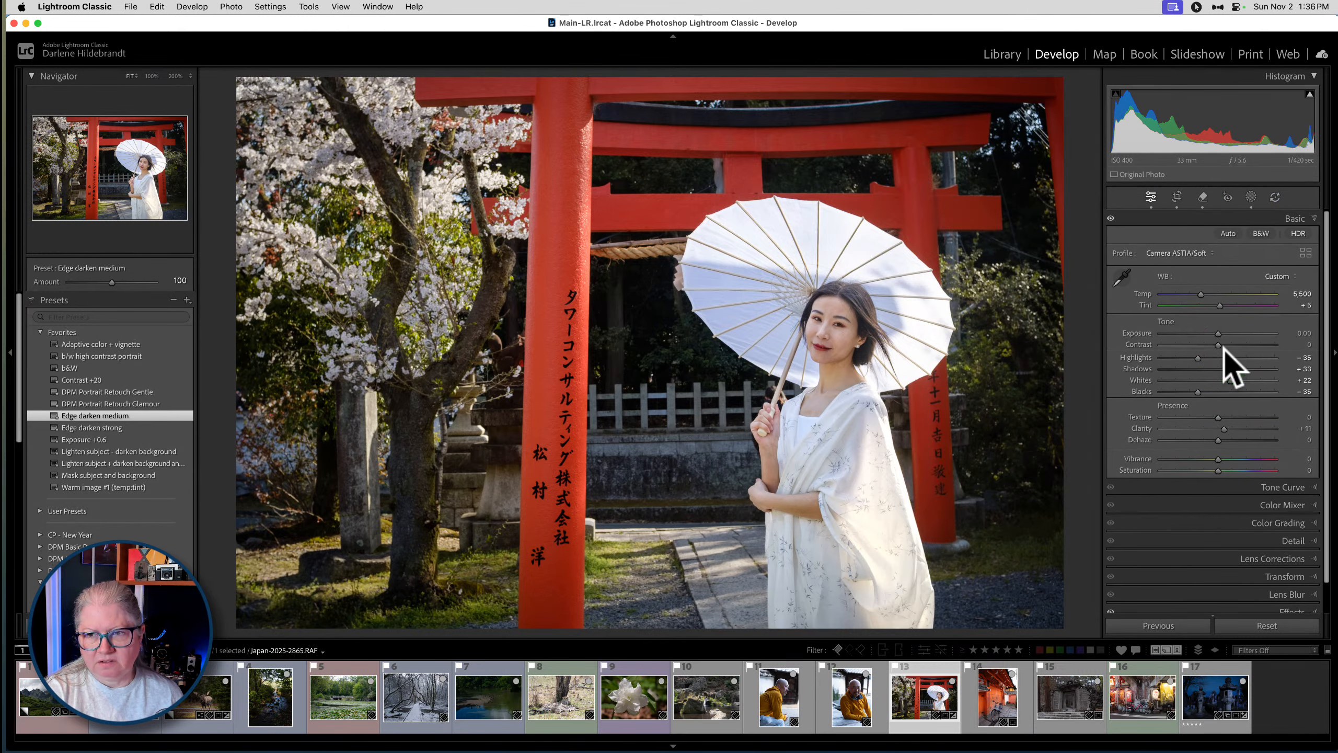
{"action": "key", "text": "backslash"}
{"action": "key", "text": "backslash"}
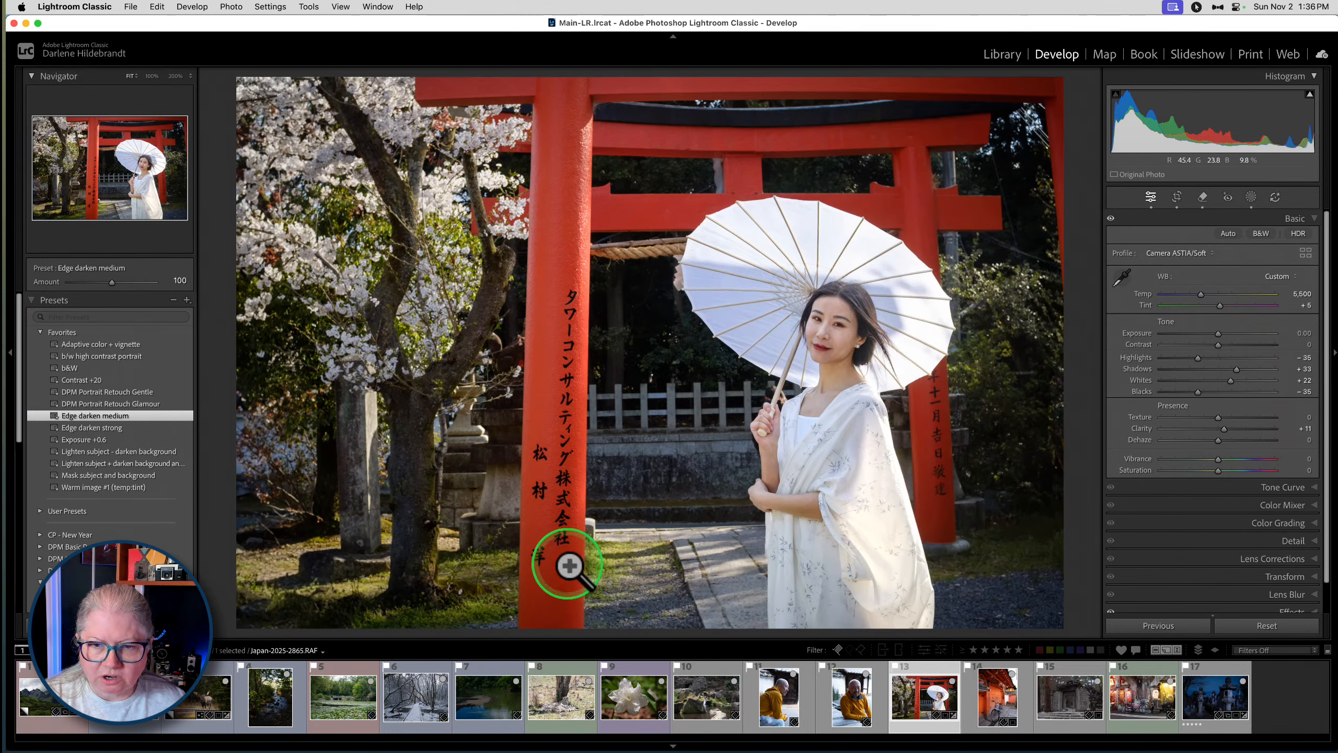
Create a new object mask selecting the large red torii pillar in front of the tree
{"action": "left_click", "coordinate": [1251, 196]}
{"action": "left_click", "coordinate": [1014, 94]}
{"action": "left_click", "coordinate": [1060, 190]}
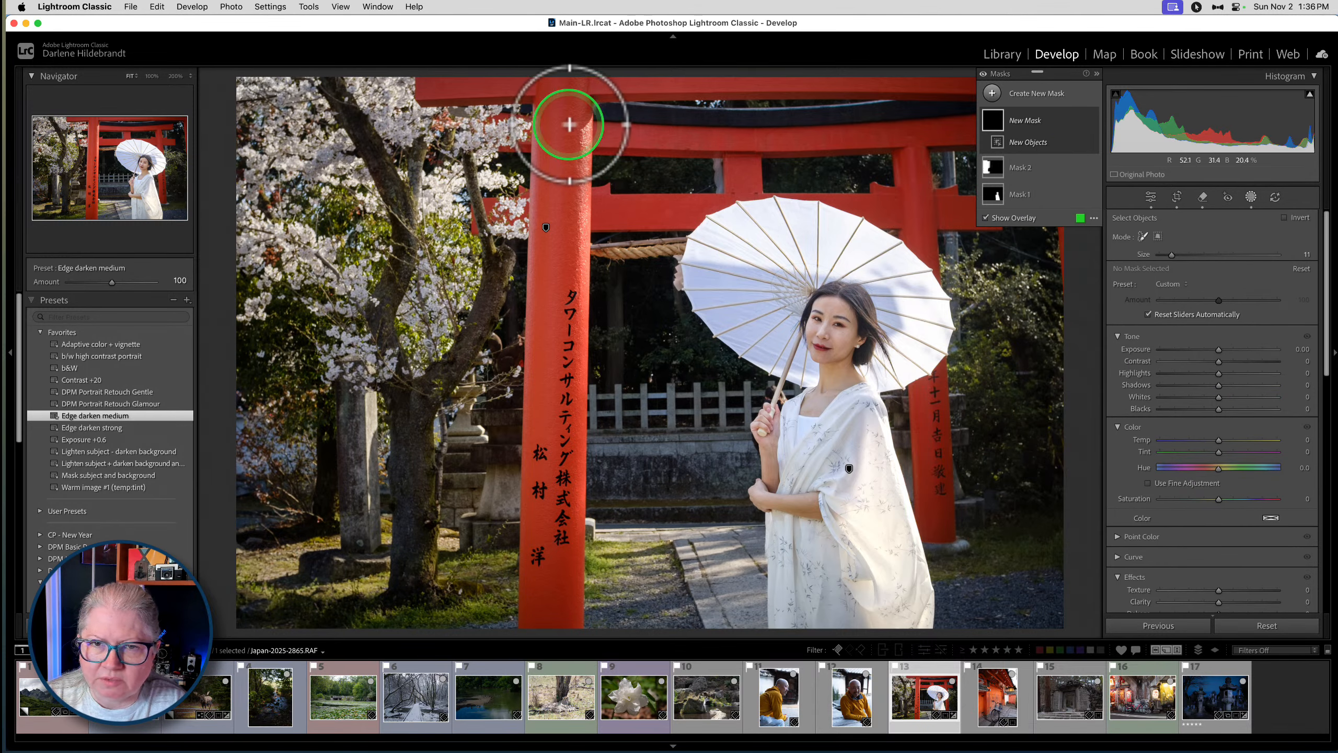
{"action": "scroll", "coordinate": [562, 105], "scroll_direction": "up", "scroll_amount": 7}
{"action": "mouse_move", "coordinate": [568, 95]}
{"action": "left_mouse_down"}
{"action": "mouse_move", "coordinate": [545, 614]}
{"action": "mouse_move", "coordinate": [558, 562]}
{"action": "mouse_move", "coordinate": [544, 507]}
{"action": "mouse_move", "coordinate": [553, 153]}
{"action": "mouse_move", "coordinate": [540, 83]}
{"action": "left_mouse_up"}
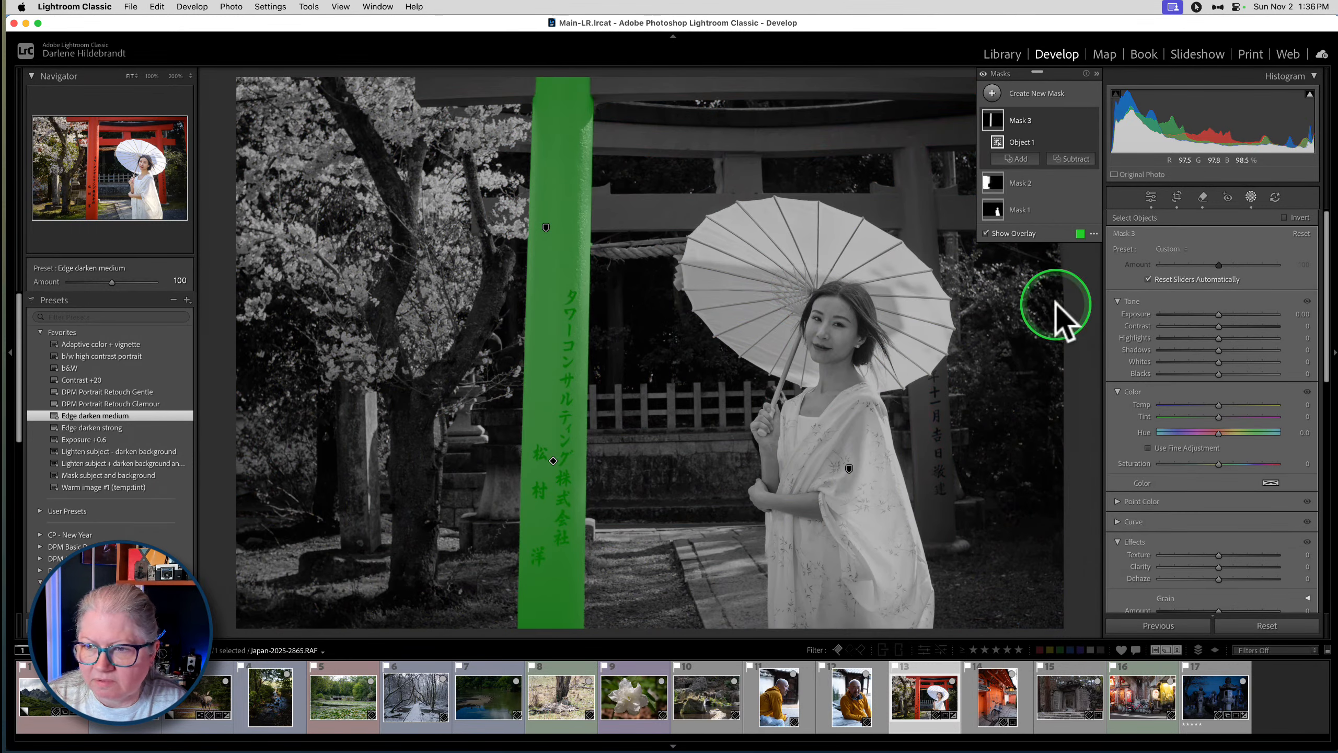
Darken the masked pillar with Exposure -0.42 and Highlights -19, and compare the photo before and after editing
{"action": "left_click_drag", "start_coordinate": [1218, 315], "coordinate": [1214, 335]}
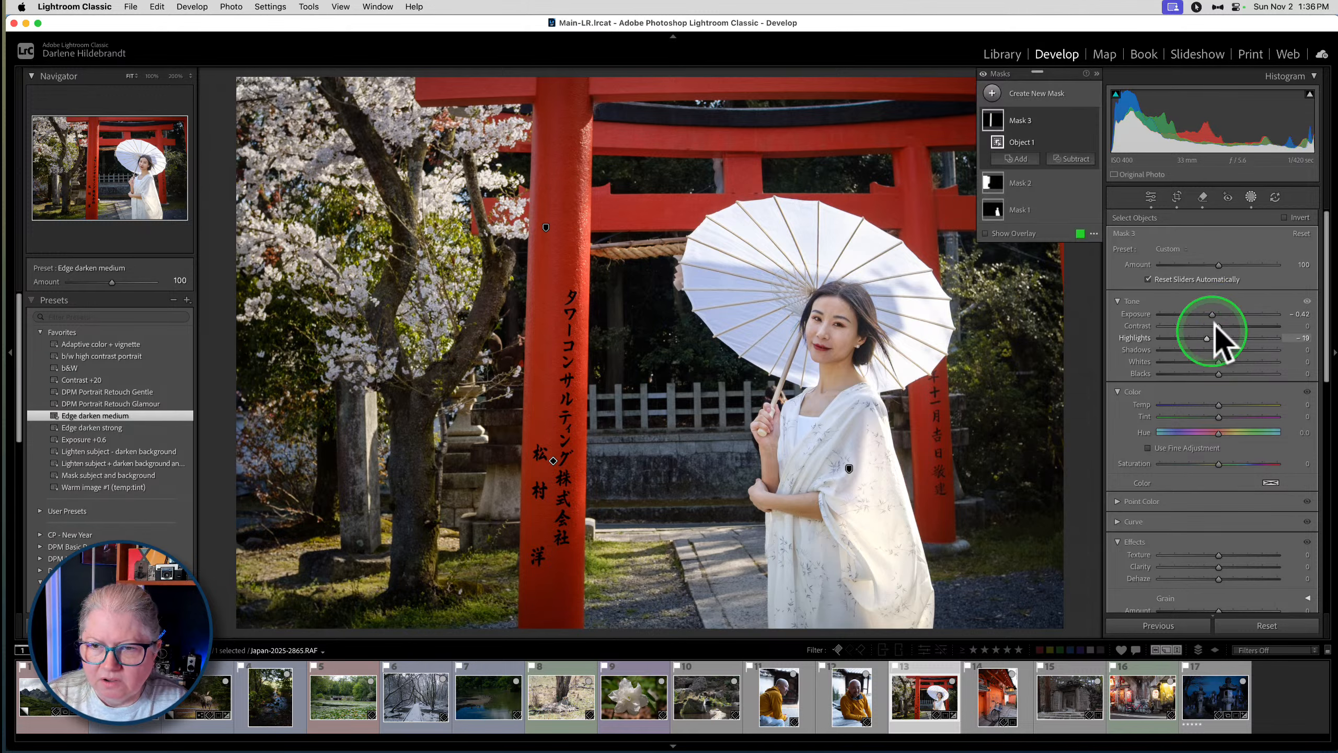
{"action": "left_click", "coordinate": [1251, 196]}
{"action": "key", "text": "backslash"}
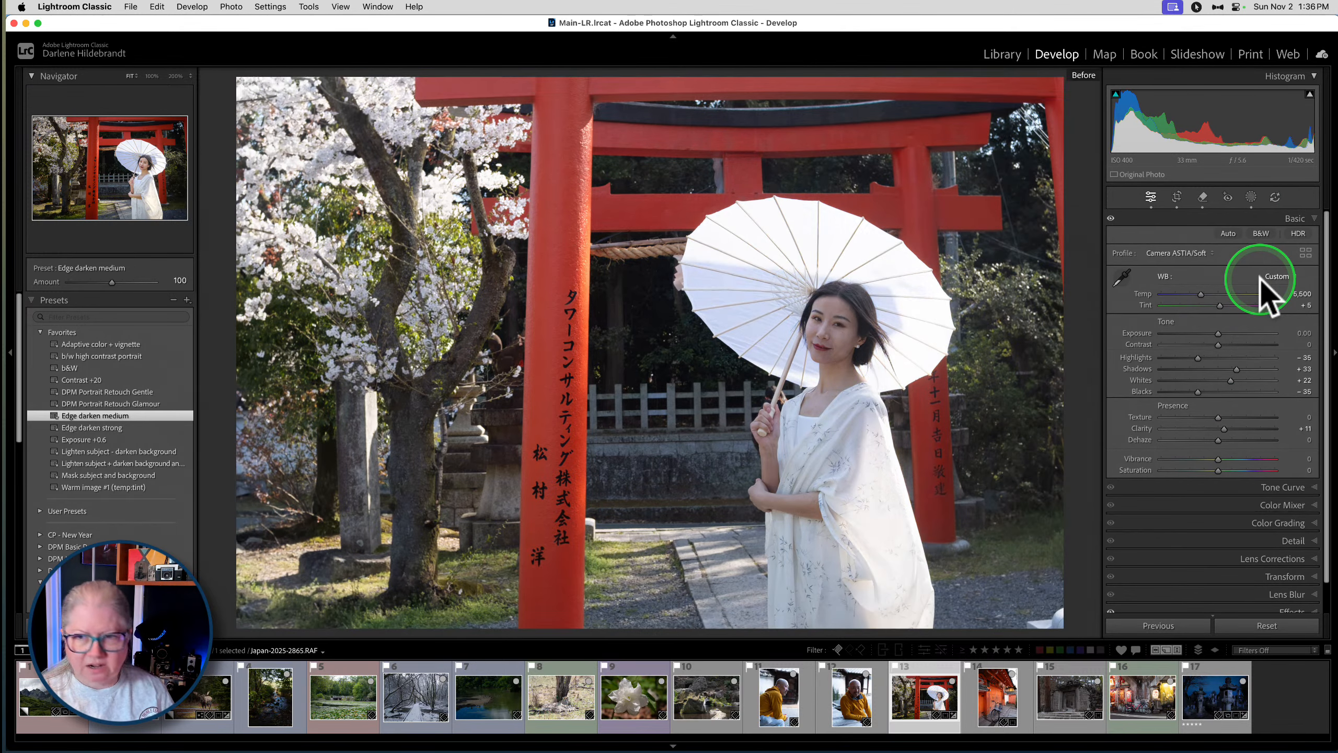
{"action": "key", "text": "backslash"}
{"action": "key", "text": "backslash"}
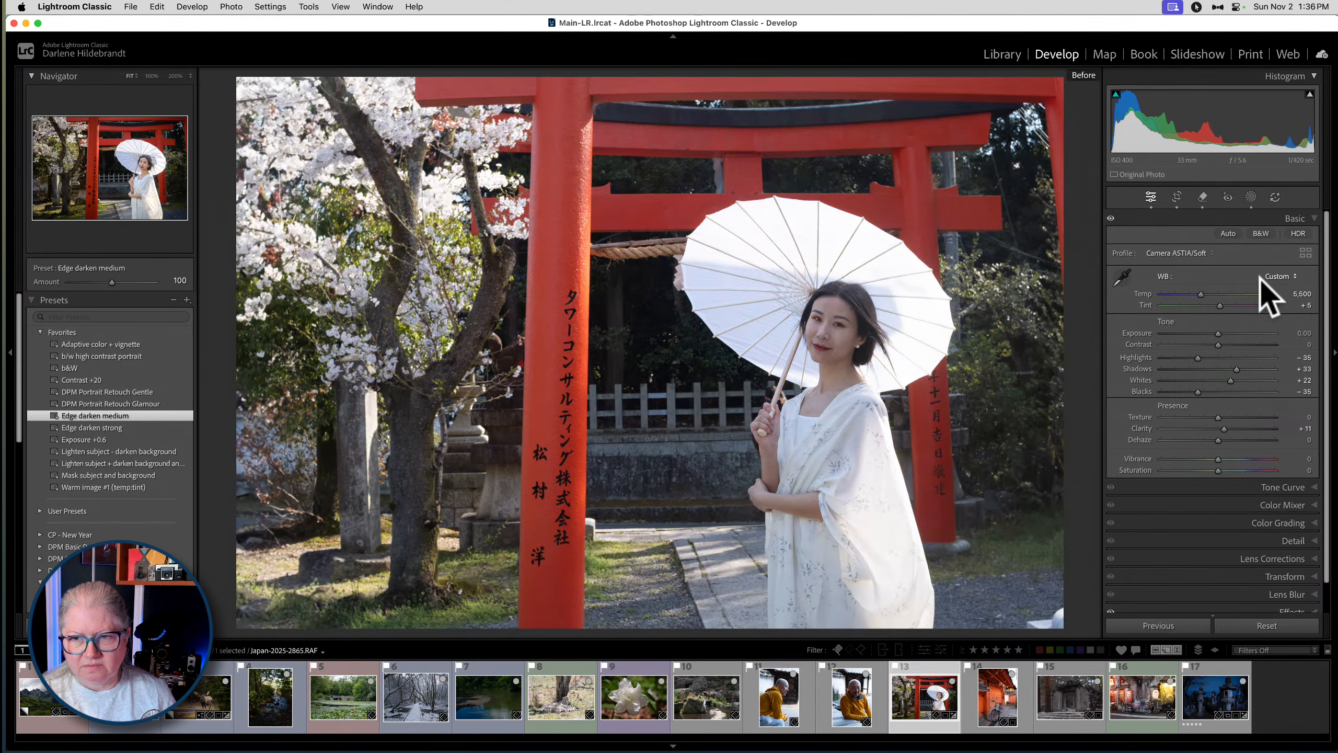
Compare the umbrella portrait with its unedited version, view the edit full screen, and rate the photo four stars
{"action": "key", "text": "backslash"}
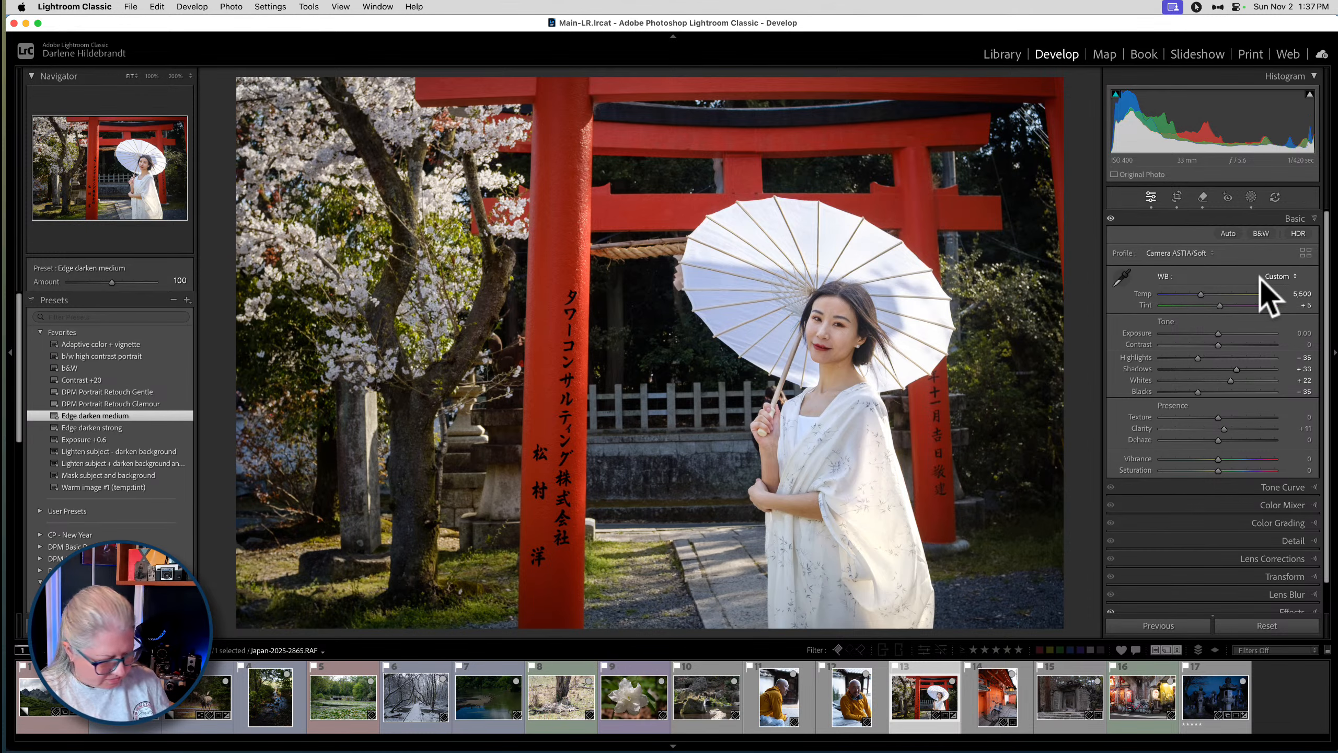
{"action": "key", "text": "f"}
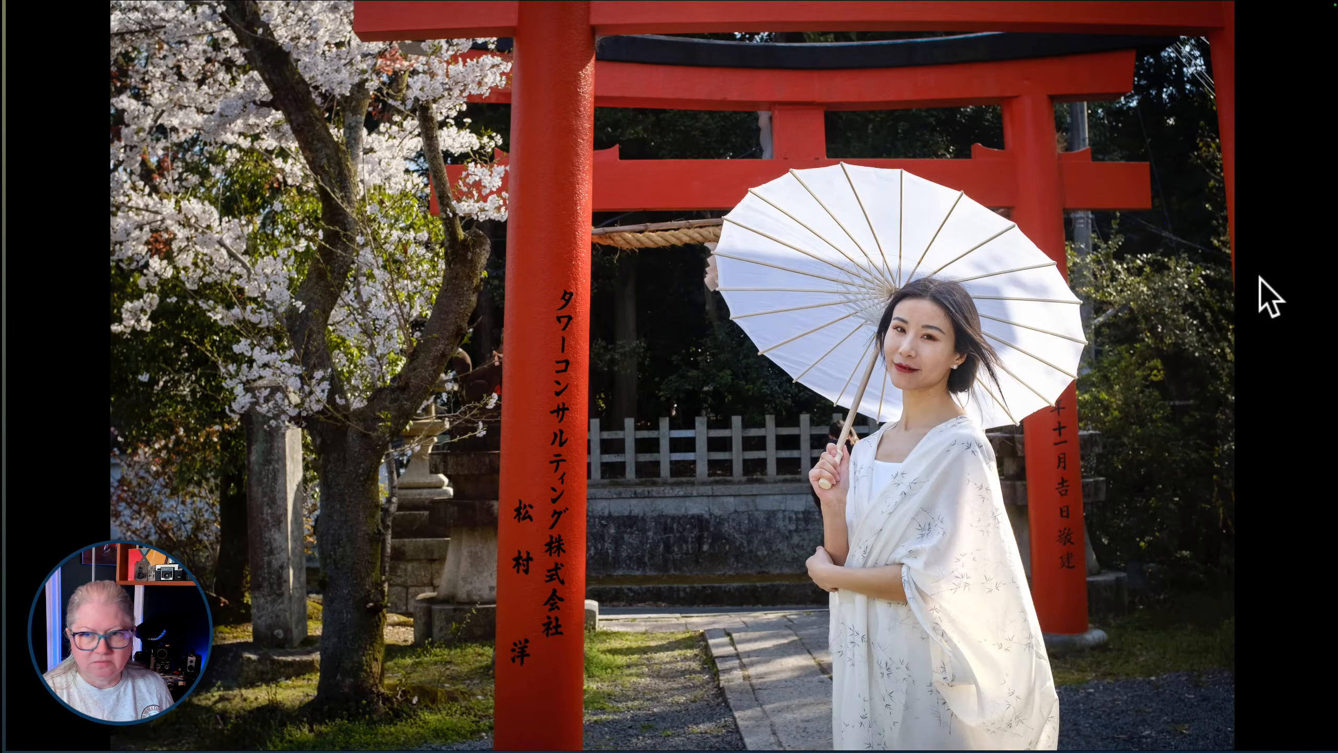
{"action": "key", "text": "f"}
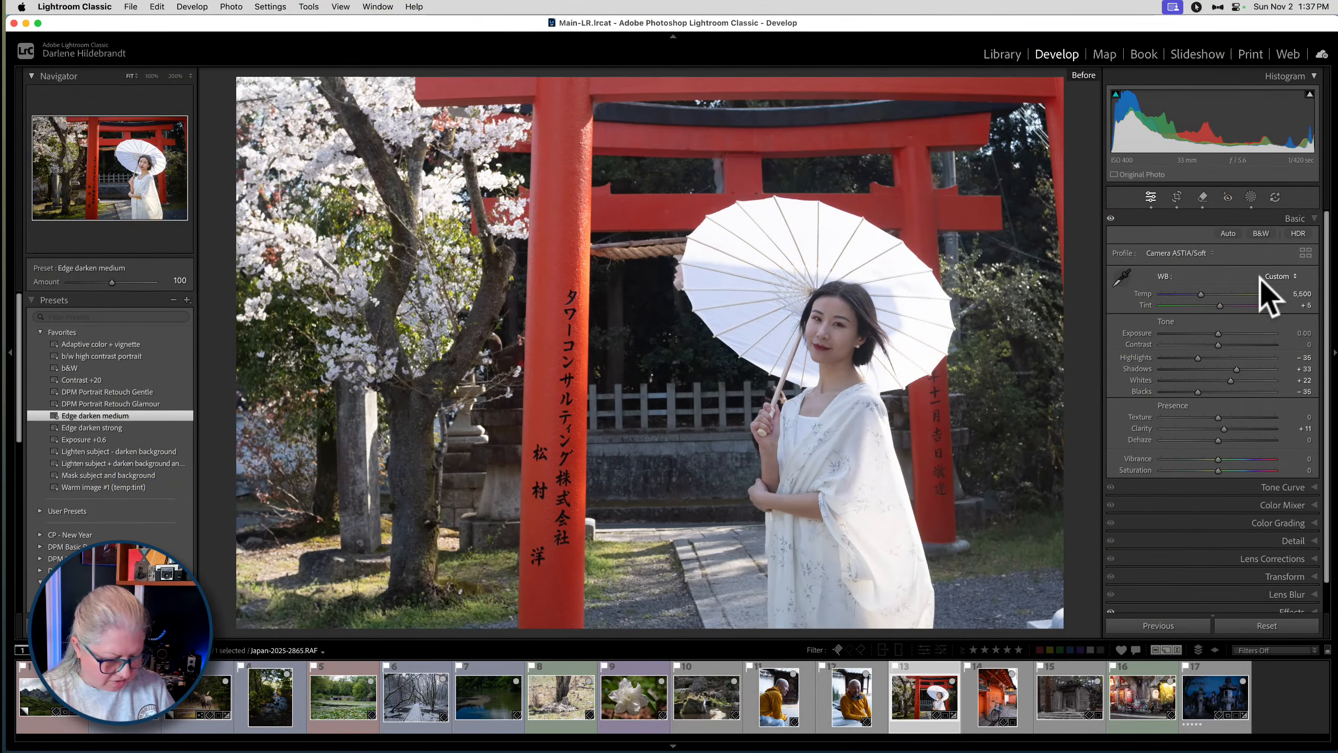
{"action": "key", "text": "backslash"}
{"action": "key", "text": "f"}
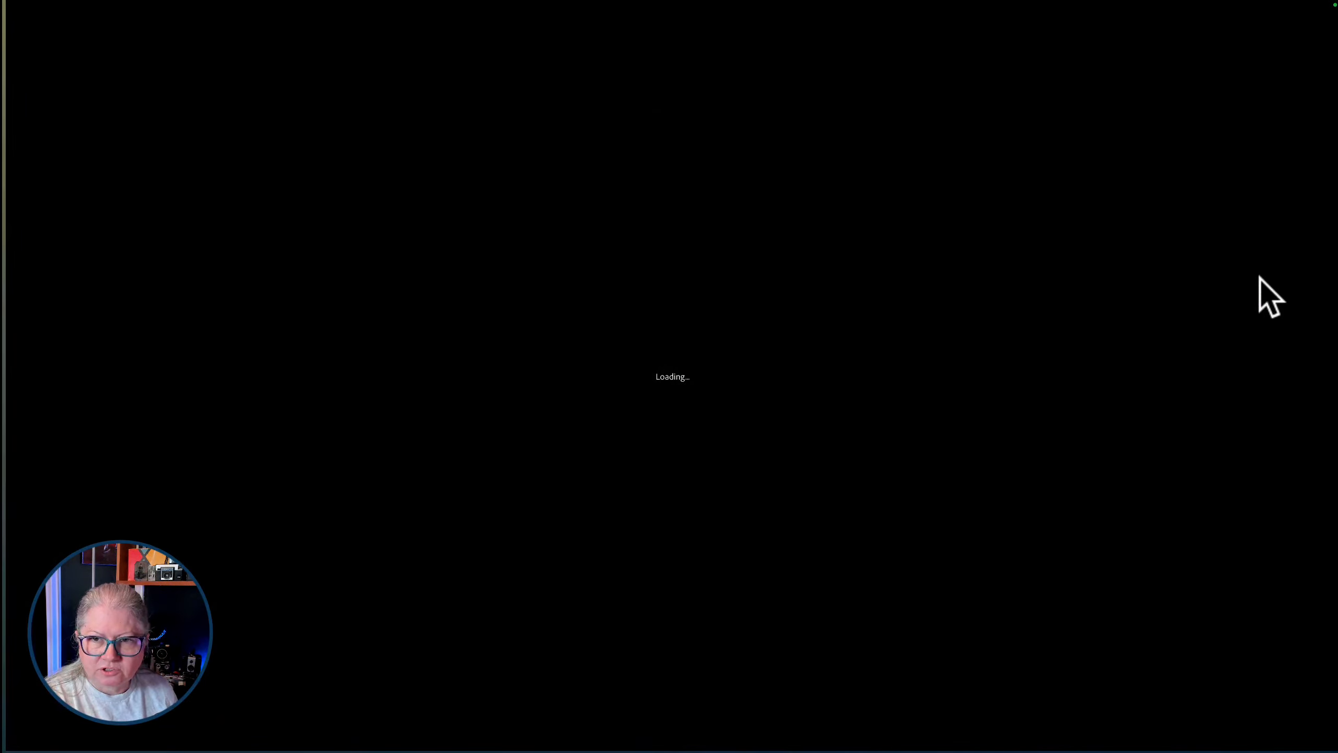
{"action": "key", "text": "f"}
{"action": "key", "text": "backslash"}
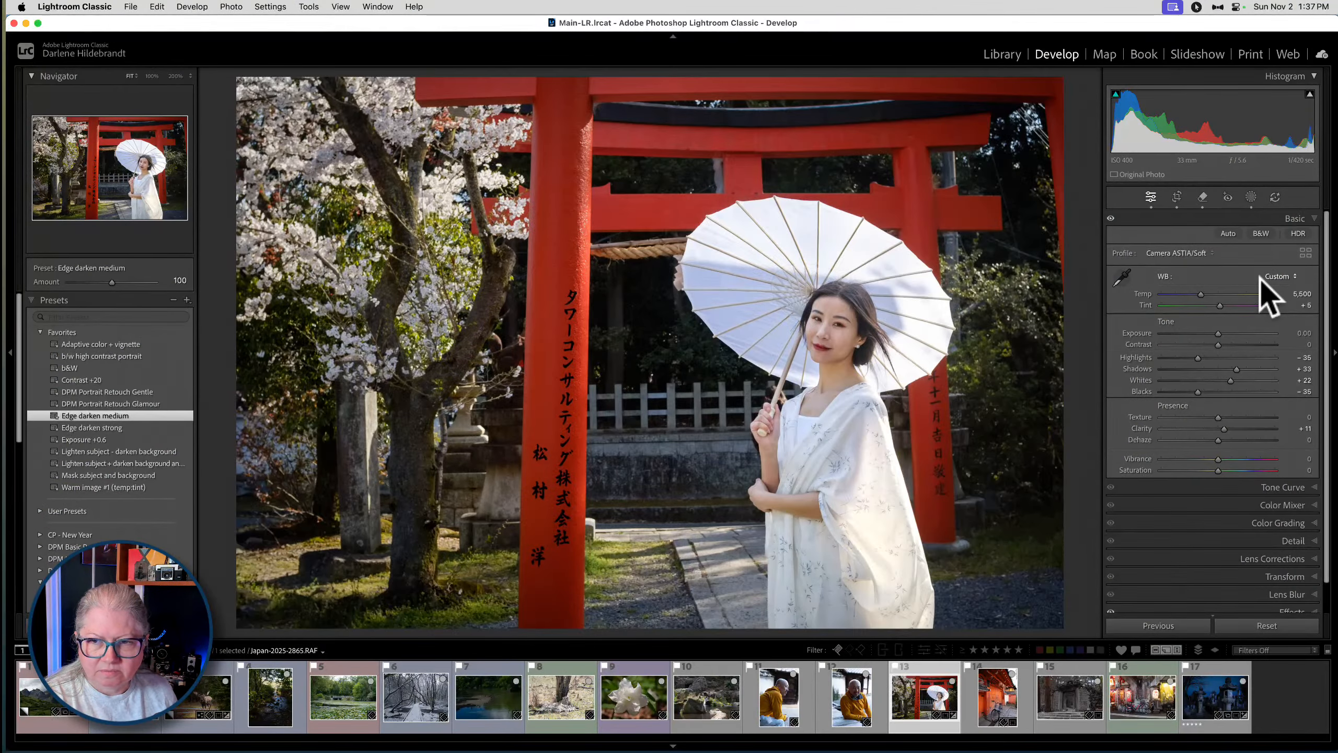
{"action": "key", "text": "backslash"}
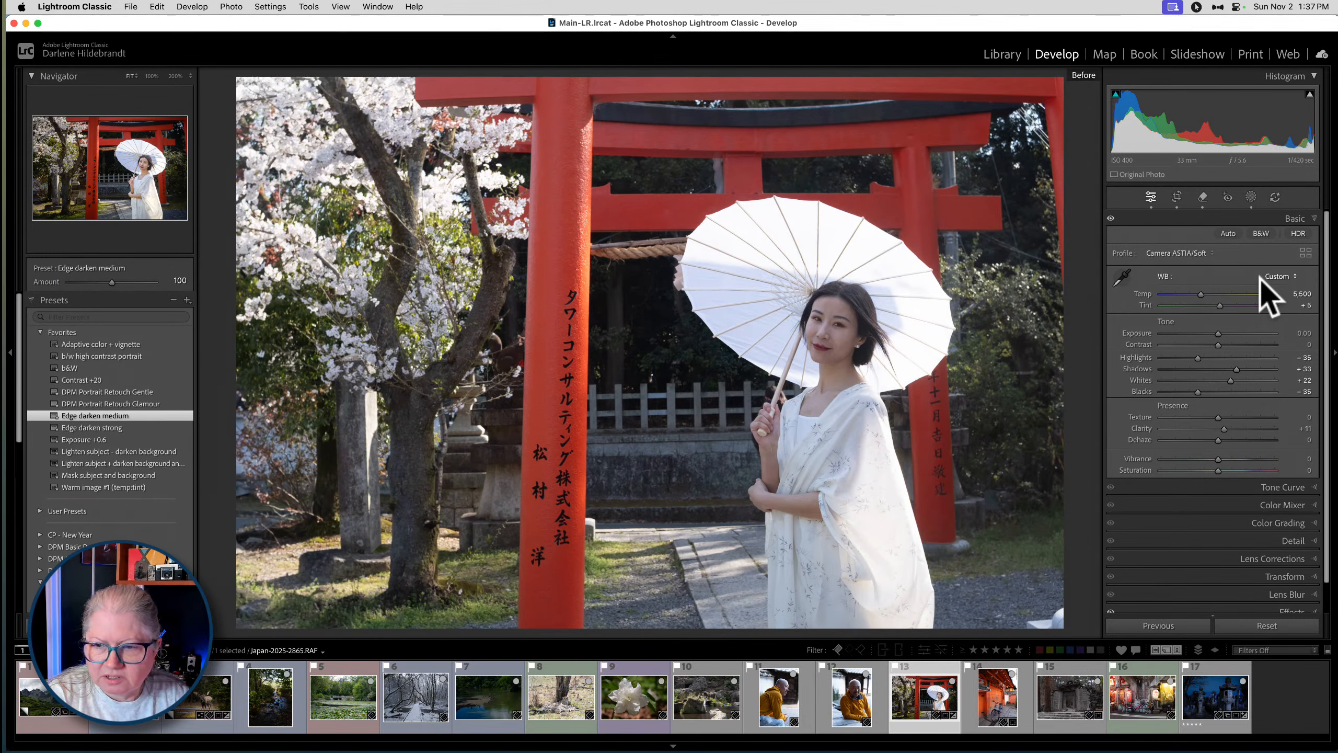
{"action": "key", "text": "backslash"}
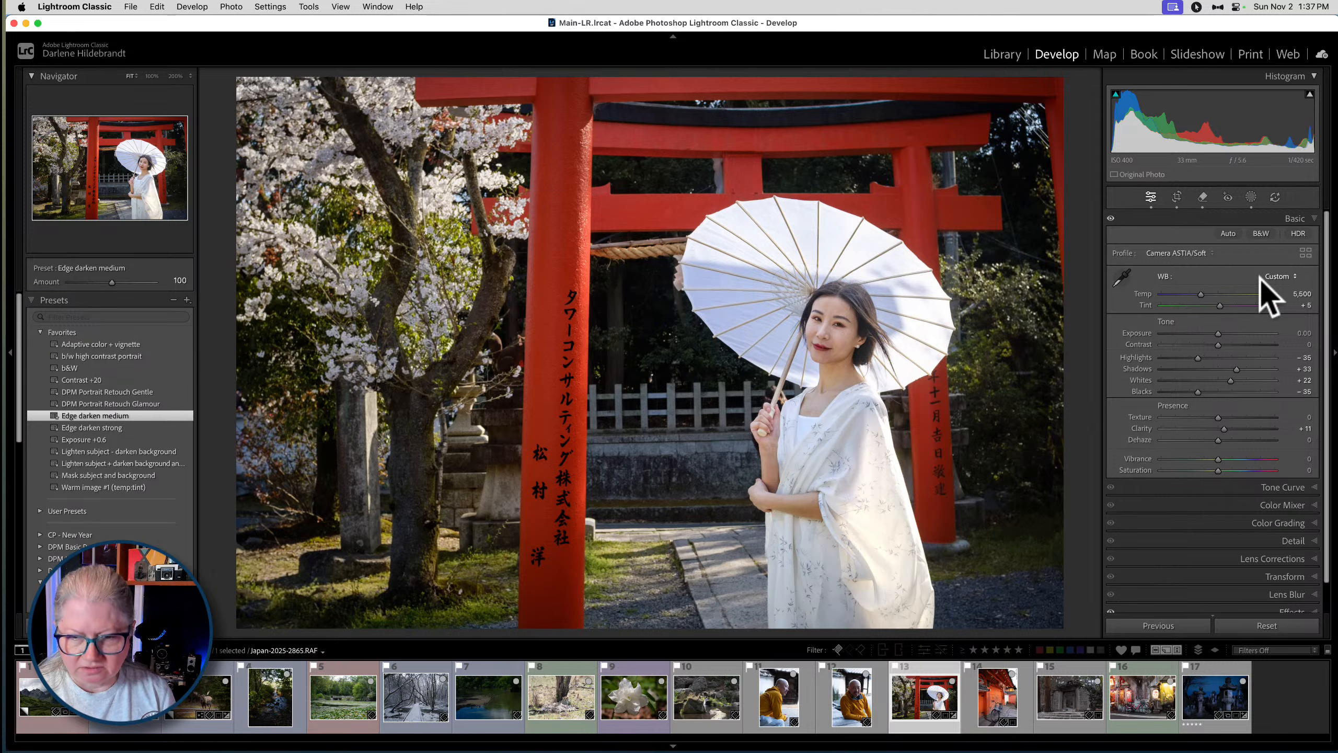
{"action": "key", "text": "4"}
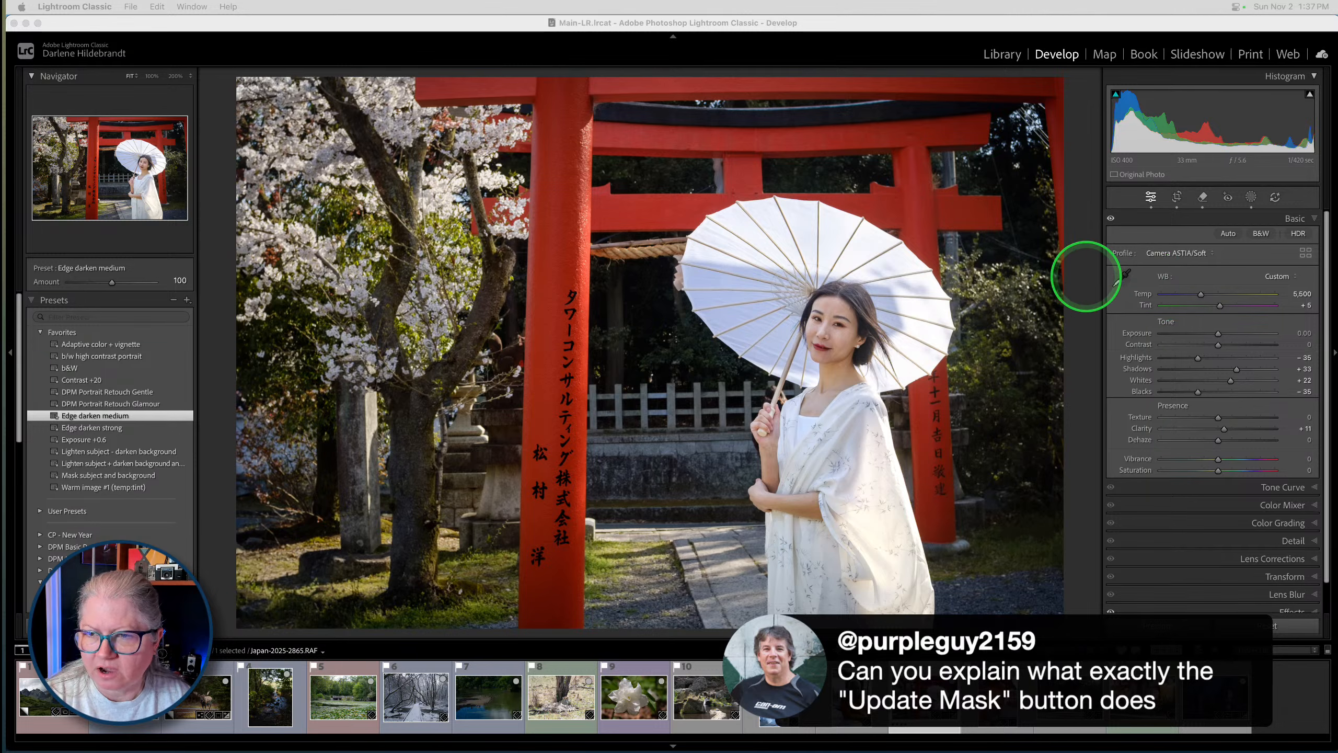
Check which AI tools have been used on the umbrella portrait
{"action": "left_click", "coordinate": [1086, 277]}
{"action": "left_click", "coordinate": [1275, 197]}
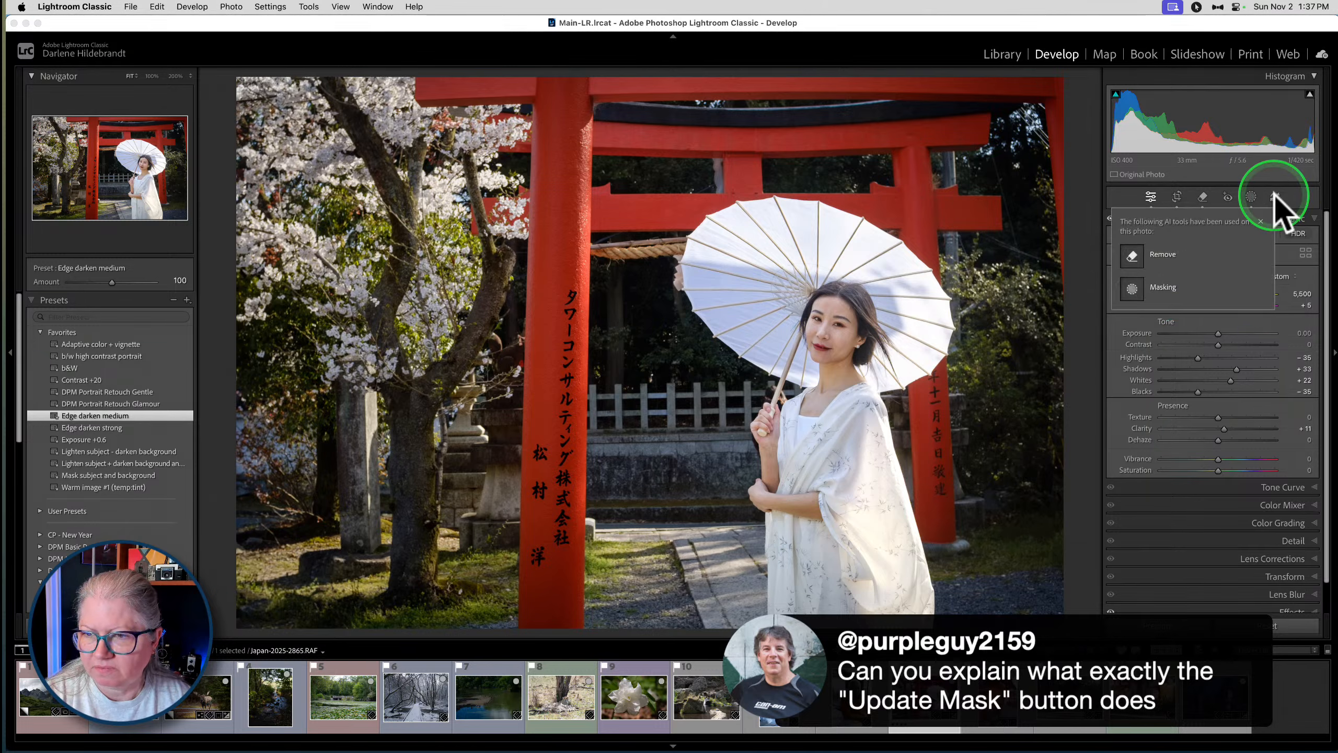
{"action": "left_click", "coordinate": [1275, 196]}
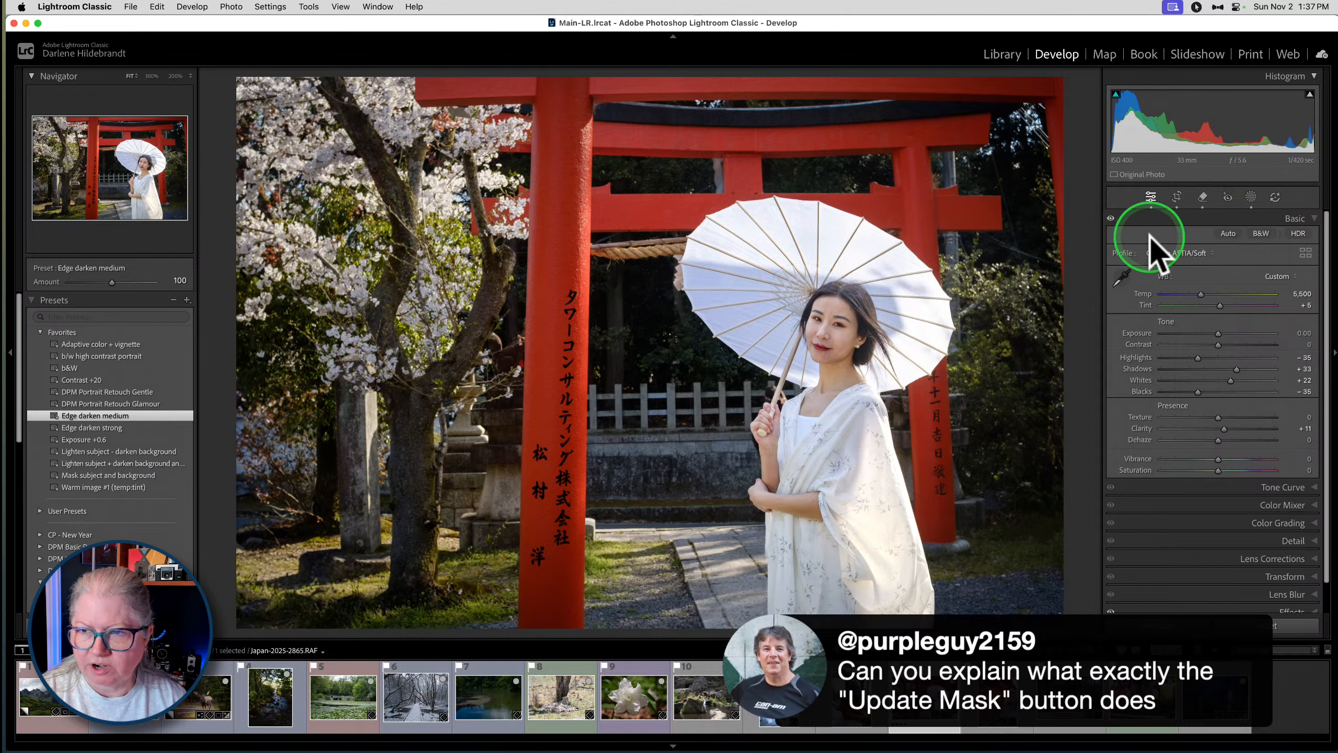
Remove a small spot on the ground between the tree trunk and the large torii pillar, without generative AI
{"action": "left_click", "coordinate": [1203, 199]}
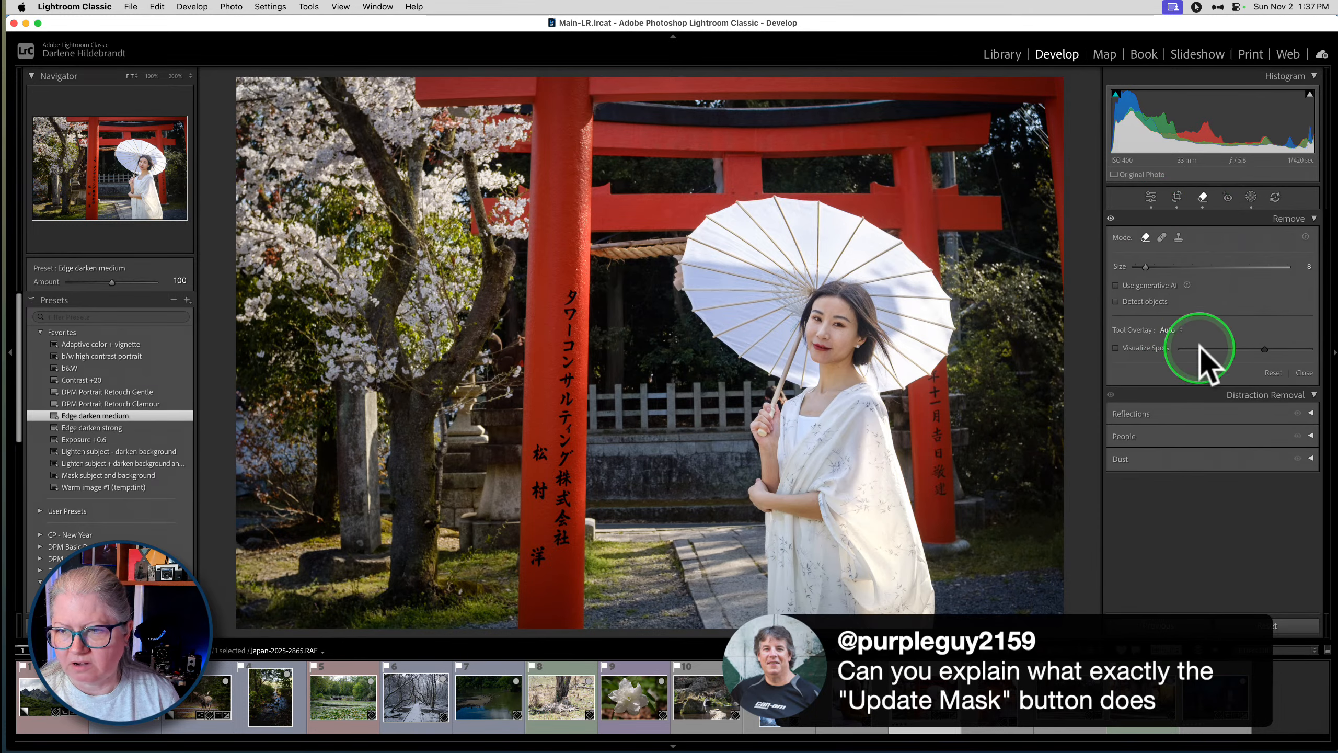
{"action": "left_click", "coordinate": [464, 590]}
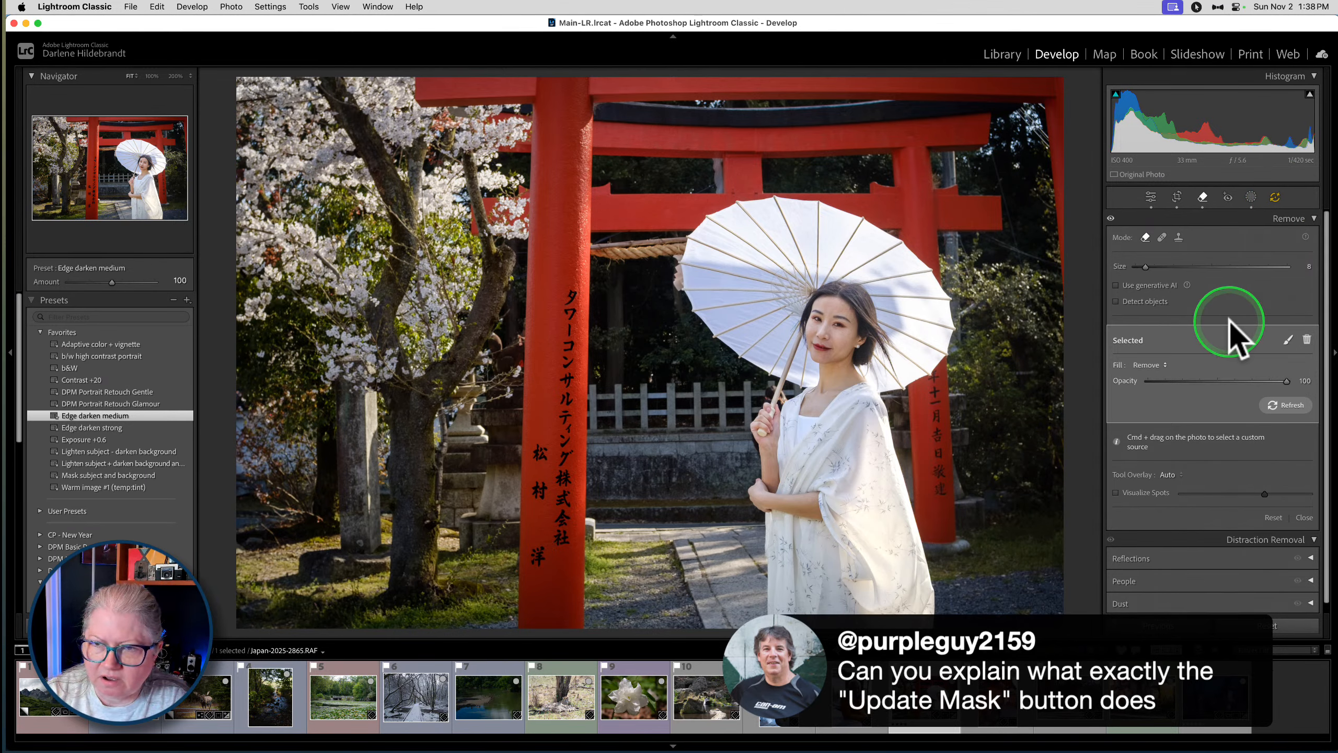
{"action": "scroll", "coordinate": [1230, 337], "scroll_direction": "down", "scroll_amount": 1}
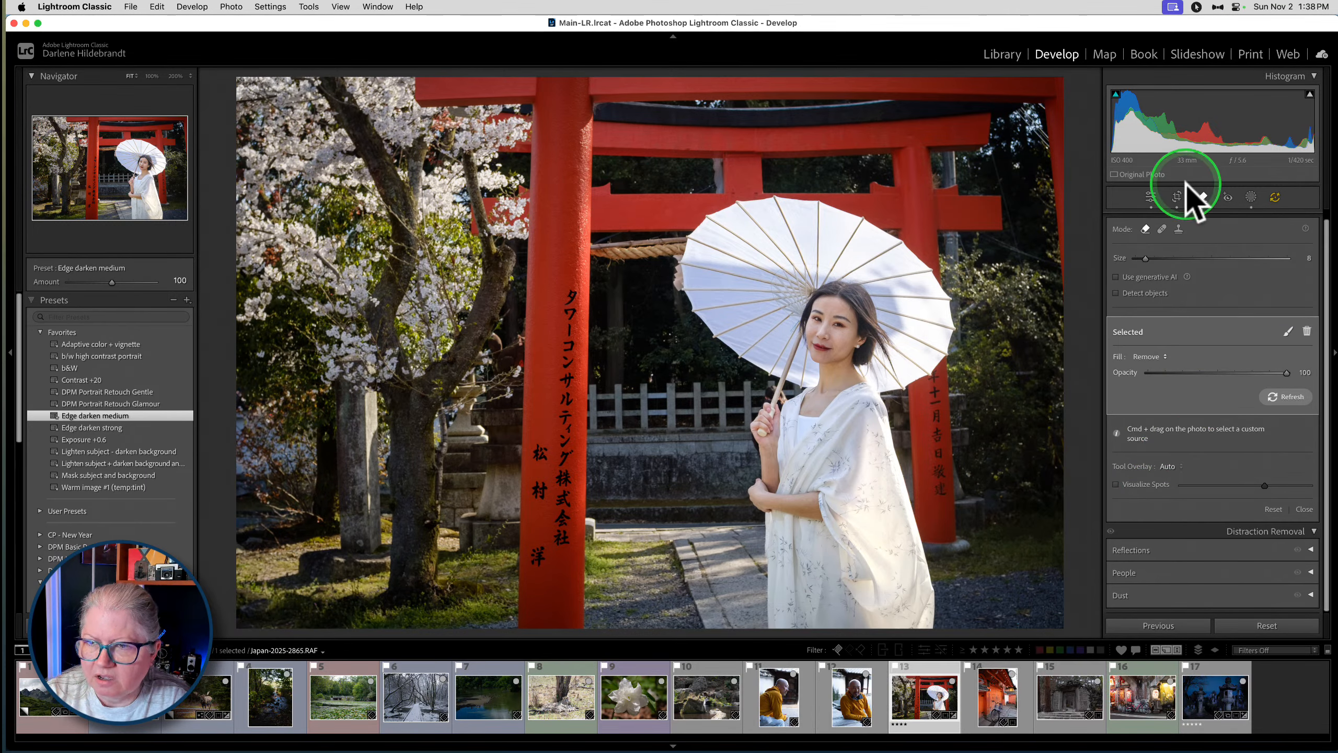
{"action": "left_click", "coordinate": [1151, 198]}
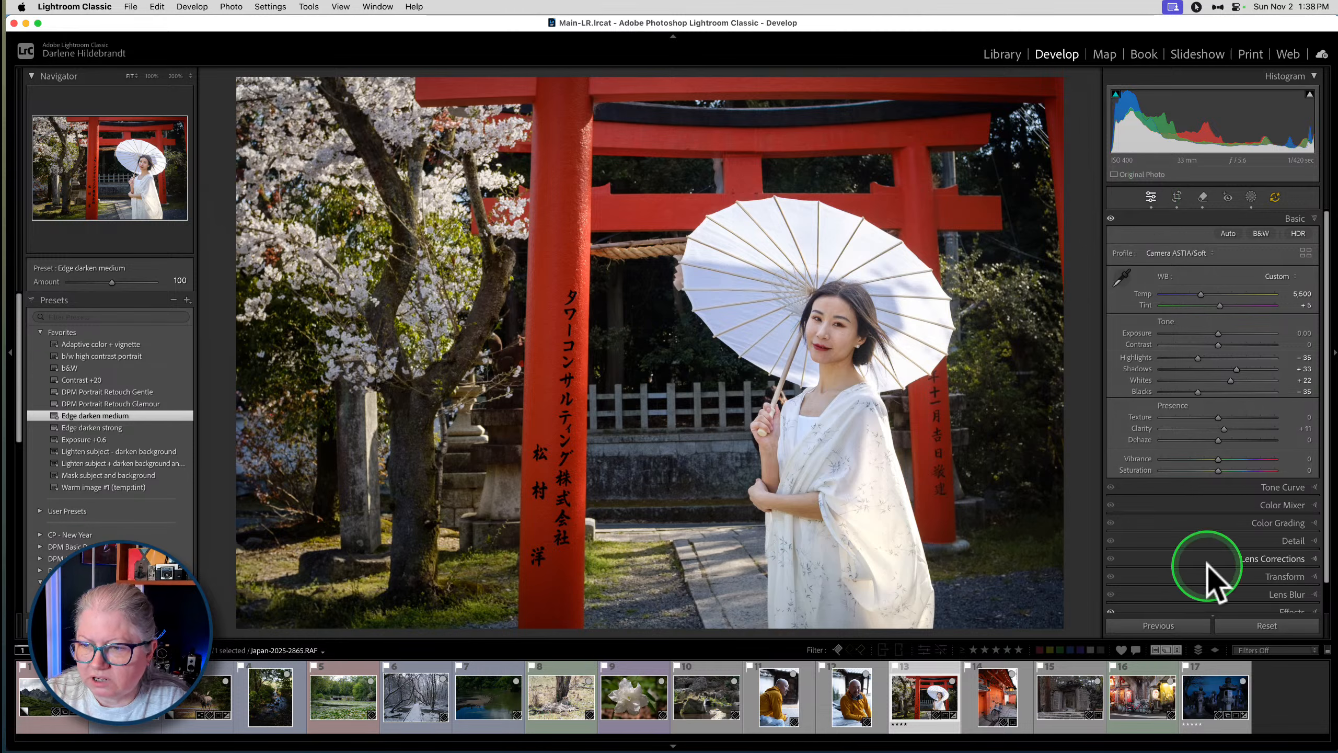
Update the photo's outdated AI masking so that it includes the new removal
{"action": "scroll", "coordinate": [1226, 592], "scroll_direction": "up", "scroll_amount": 3}
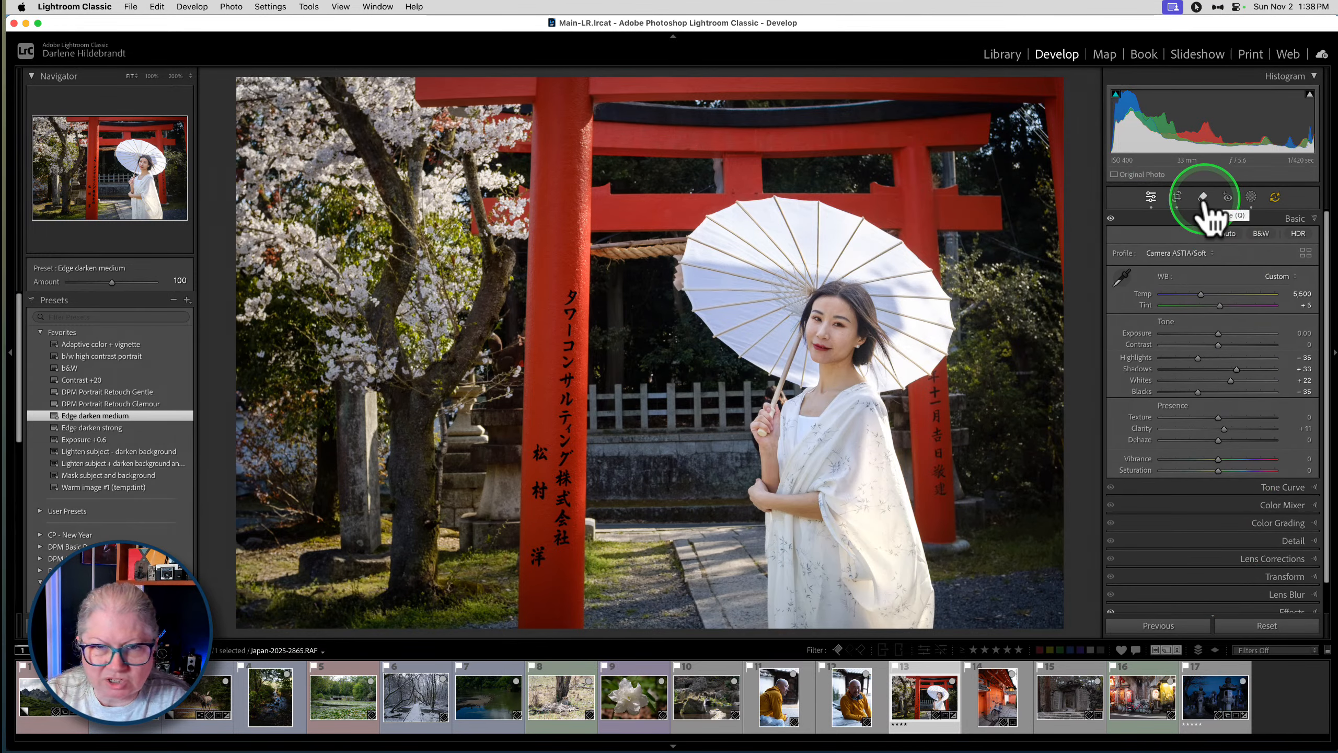
{"action": "left_click", "coordinate": [1275, 196]}
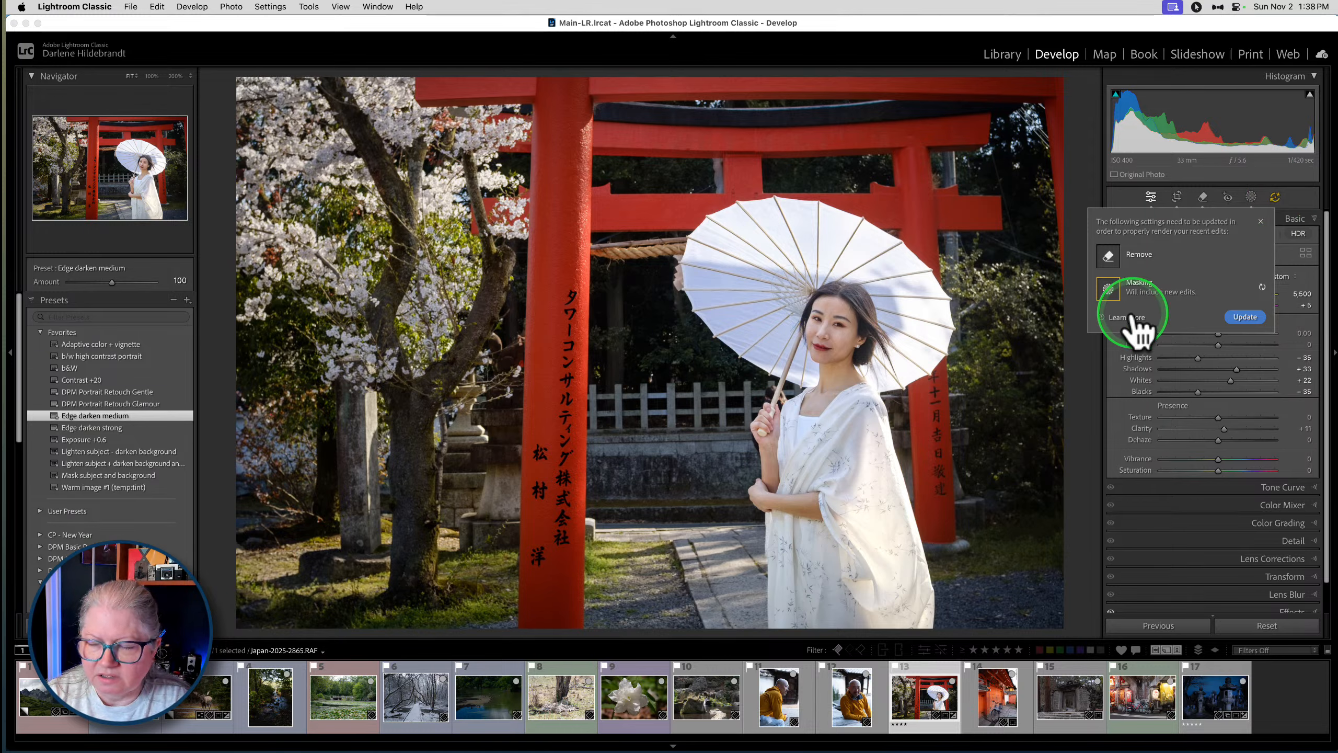
{"action": "left_click", "coordinate": [1245, 316]}
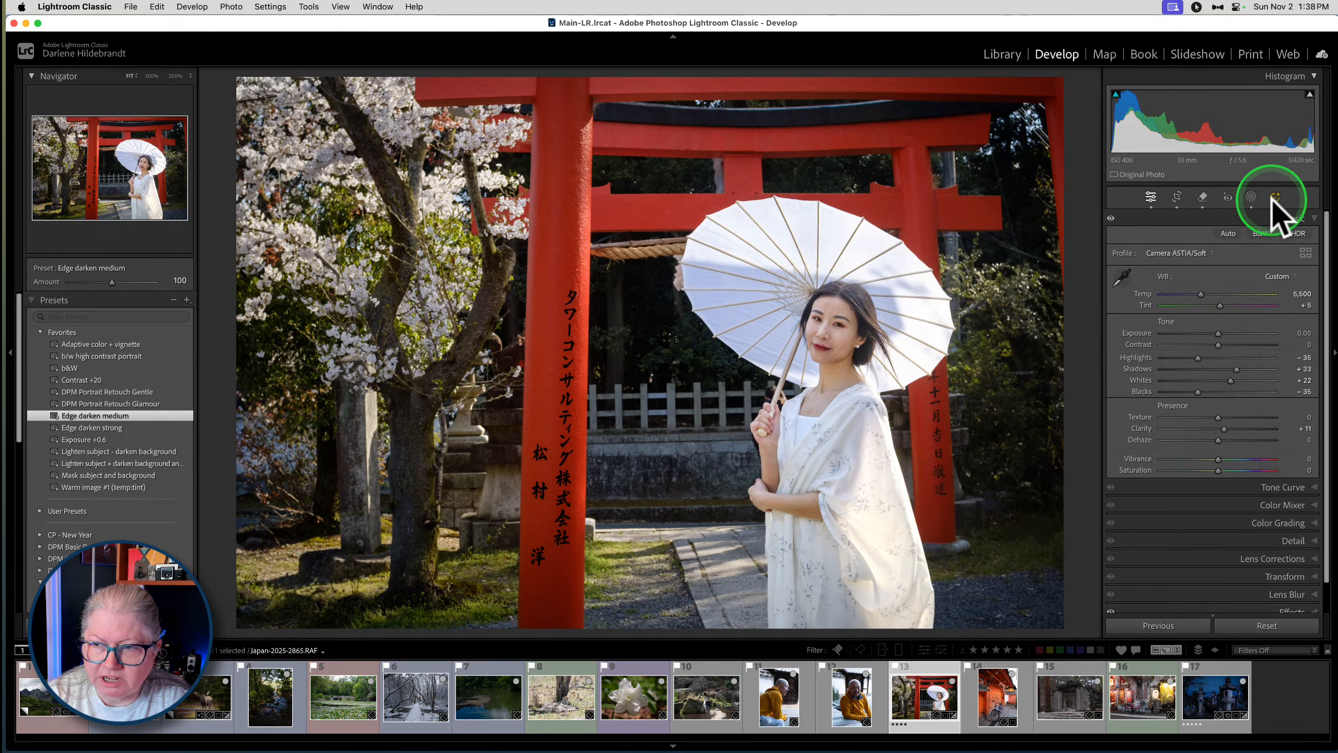
Examine the profile list for Adaptive Color and the other available profiles
{"action": "left_click", "coordinate": [1183, 254]}
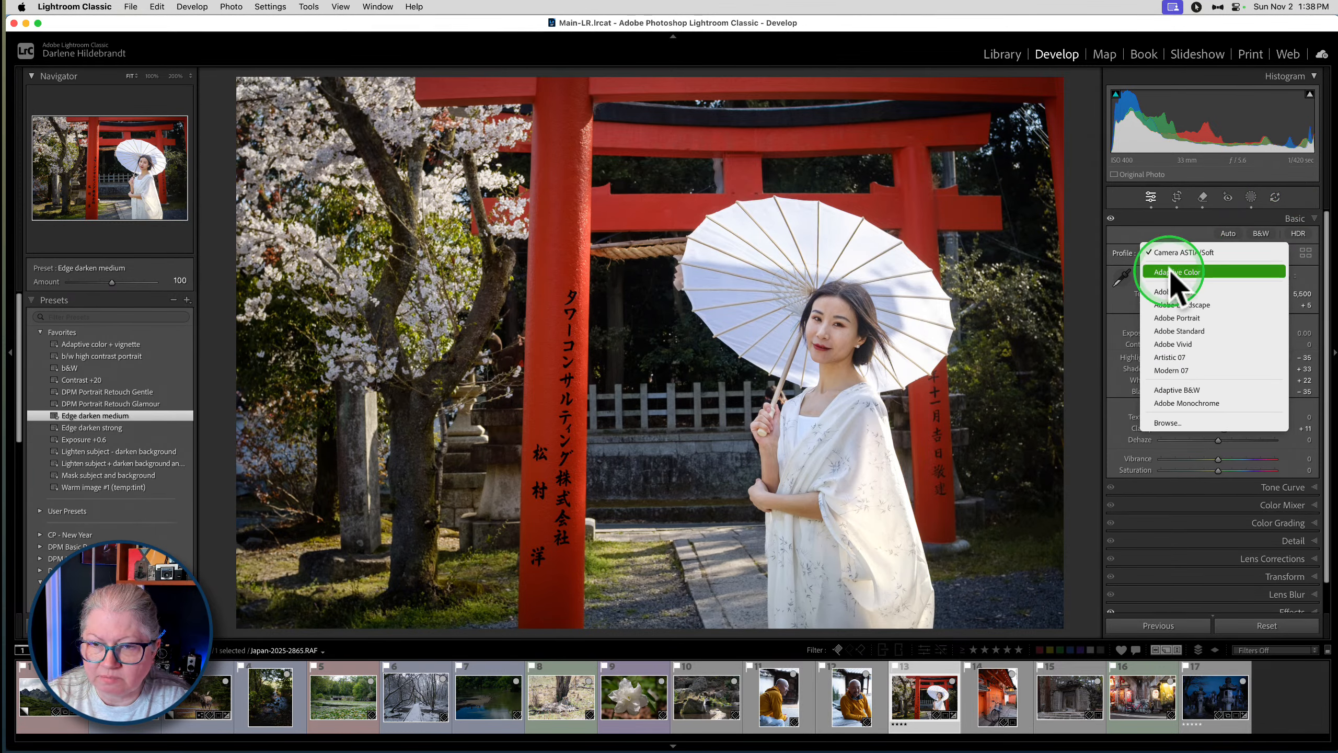
{"action": "left_click", "coordinate": [1170, 272]}
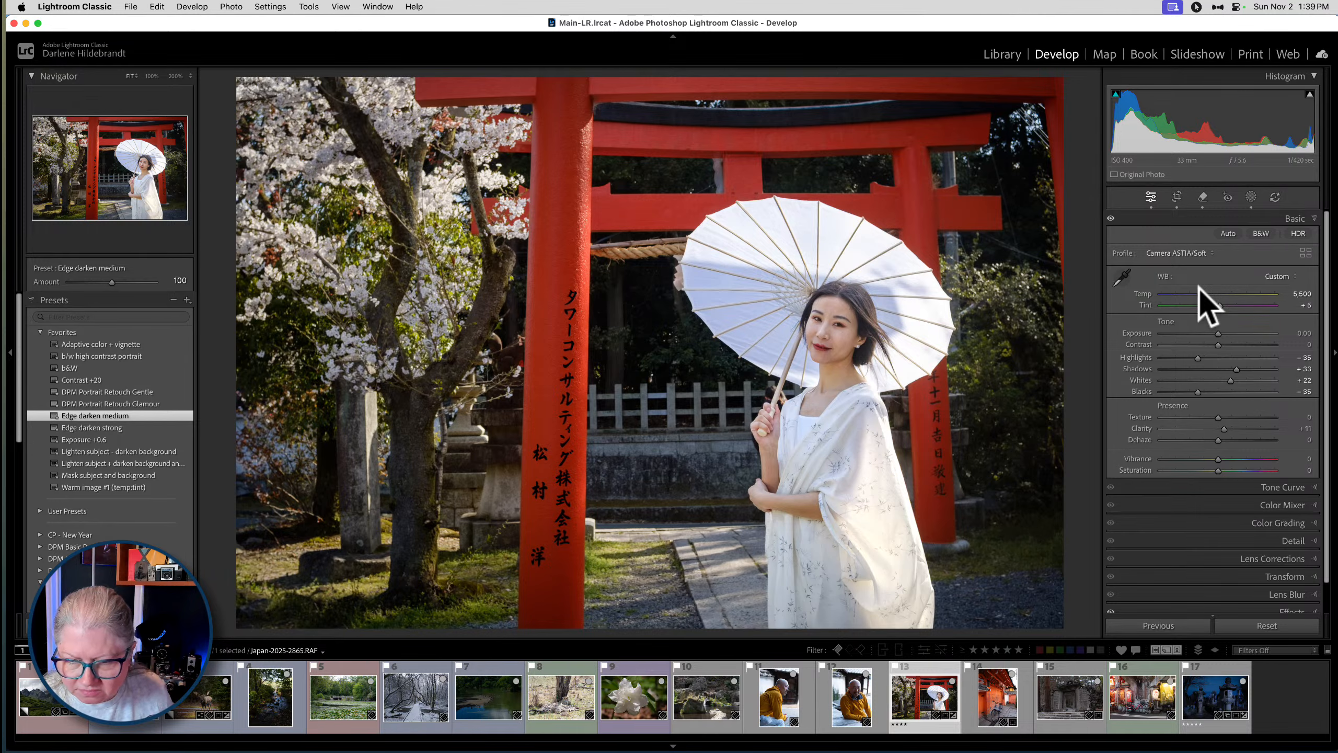
Open the side-view portrait of the man in the yellow jacket and apply the Camera ASTIA/Soft profile
{"action": "left_click", "coordinate": [780, 703]}
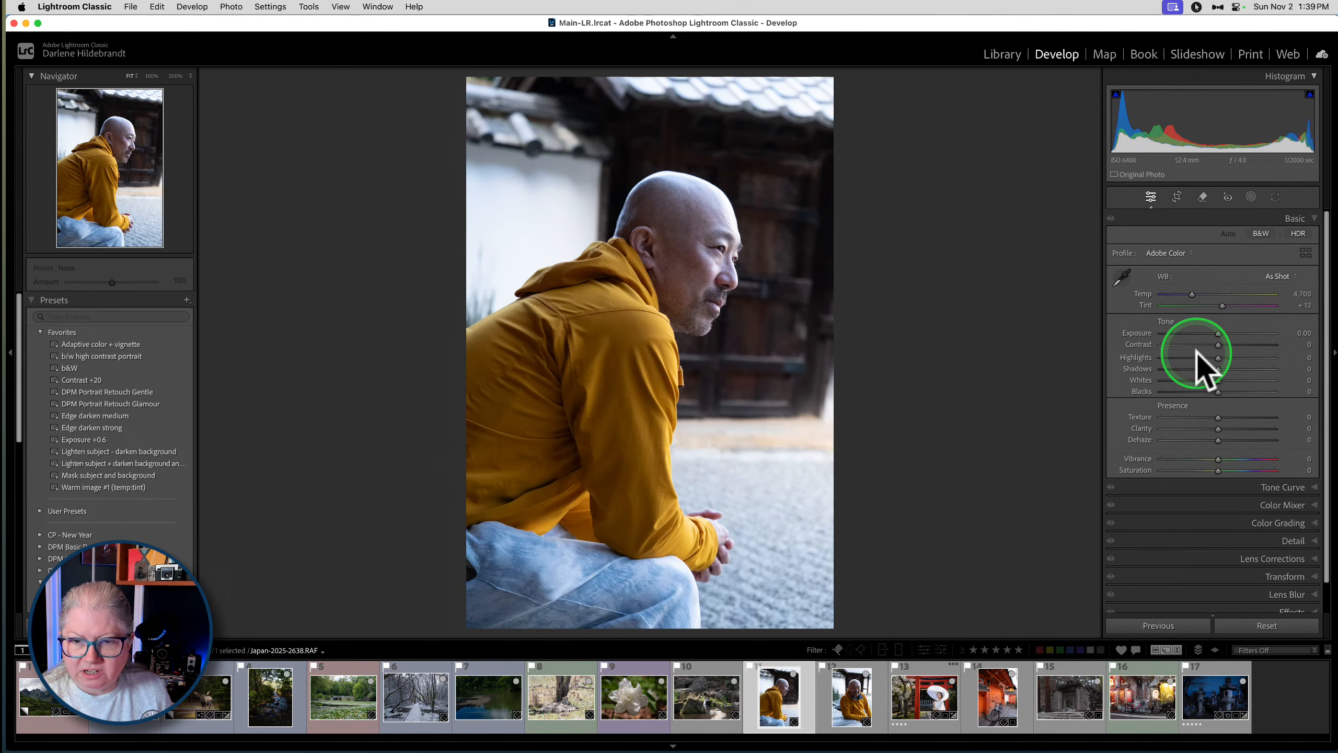
{"action": "key", "text": "Right"}
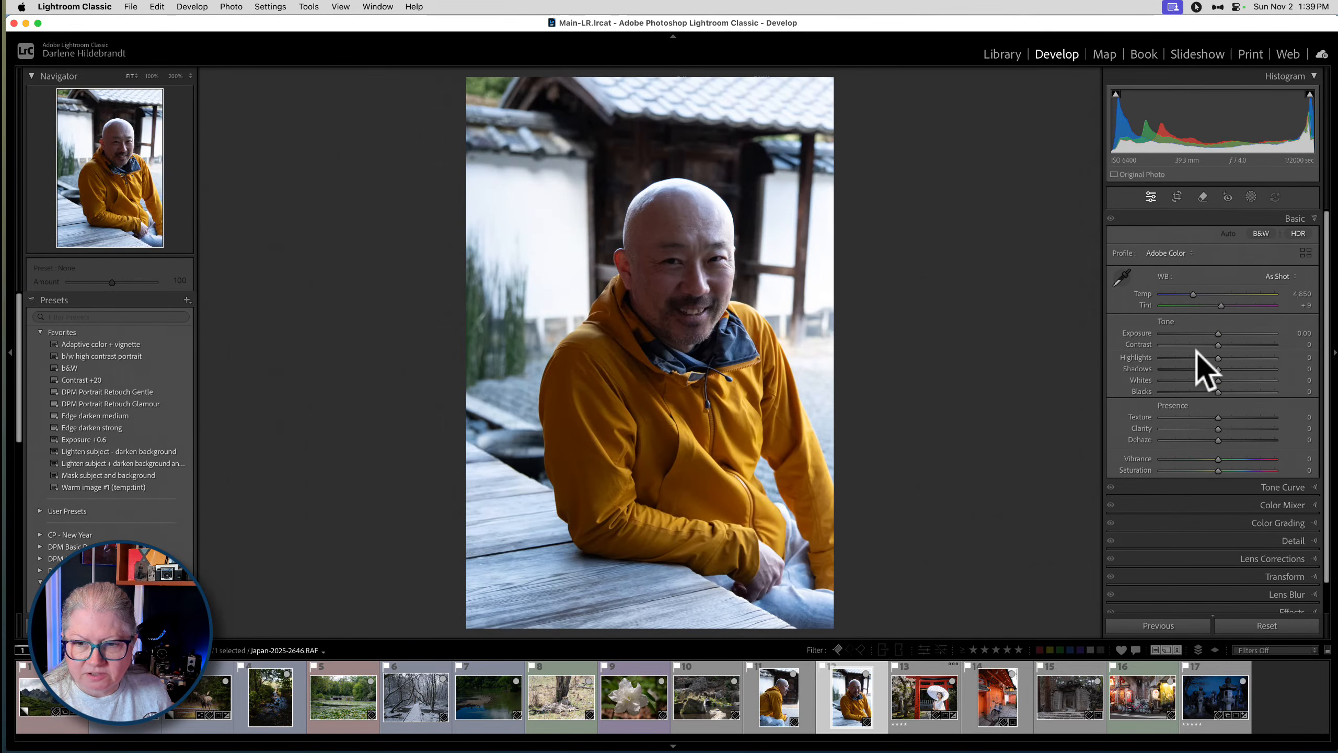
{"action": "key", "text": "Left"}
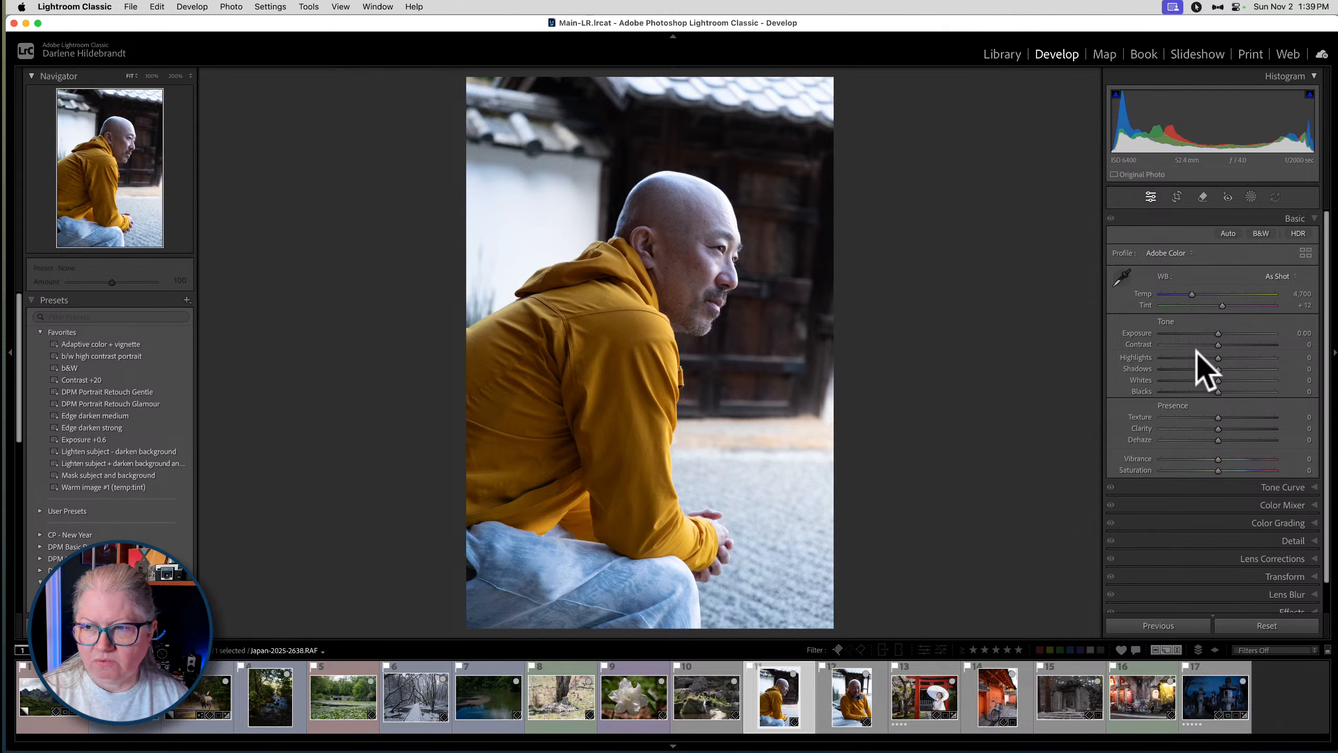
{"action": "left_click", "coordinate": [1304, 253]}
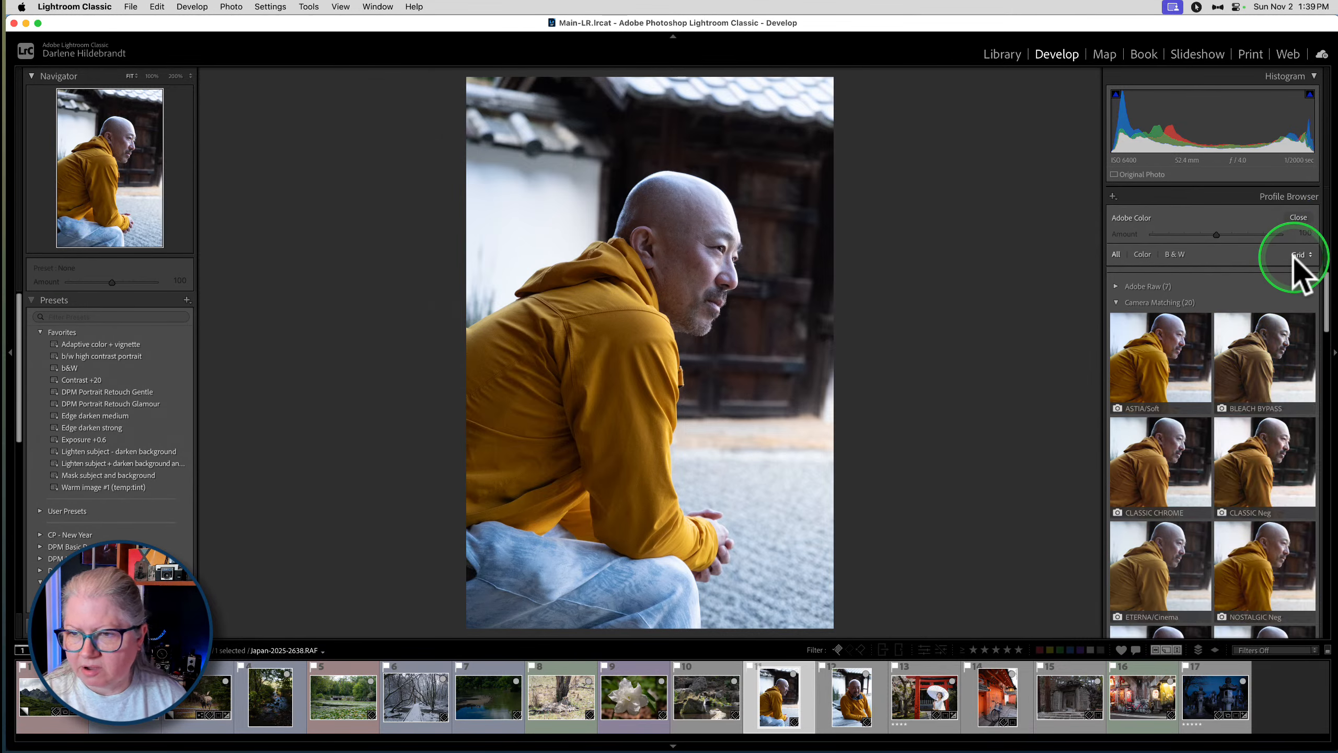
{"action": "left_click", "coordinate": [1142, 354]}
{"action": "left_click", "coordinate": [1298, 218]}
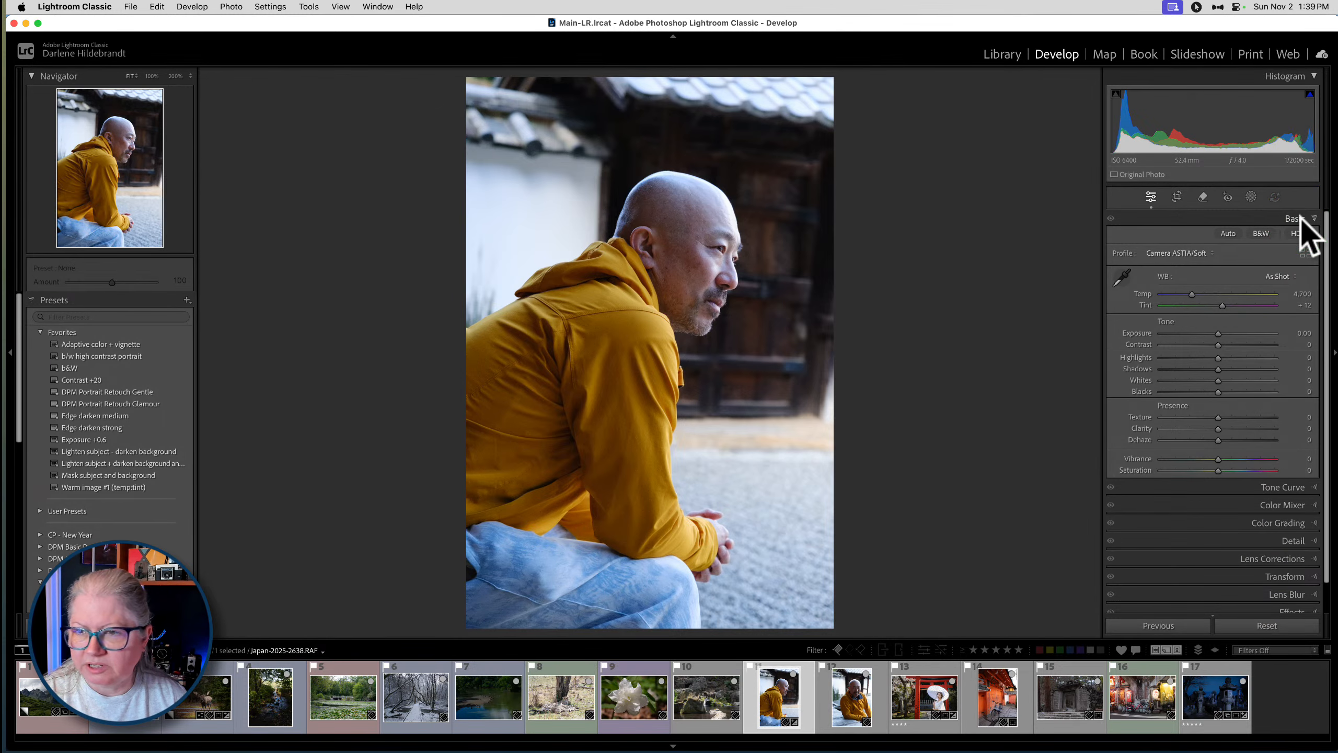
Set the portrait's white balance to Daylight and adjust Tint to +7
{"action": "left_click", "coordinate": [1263, 274]}
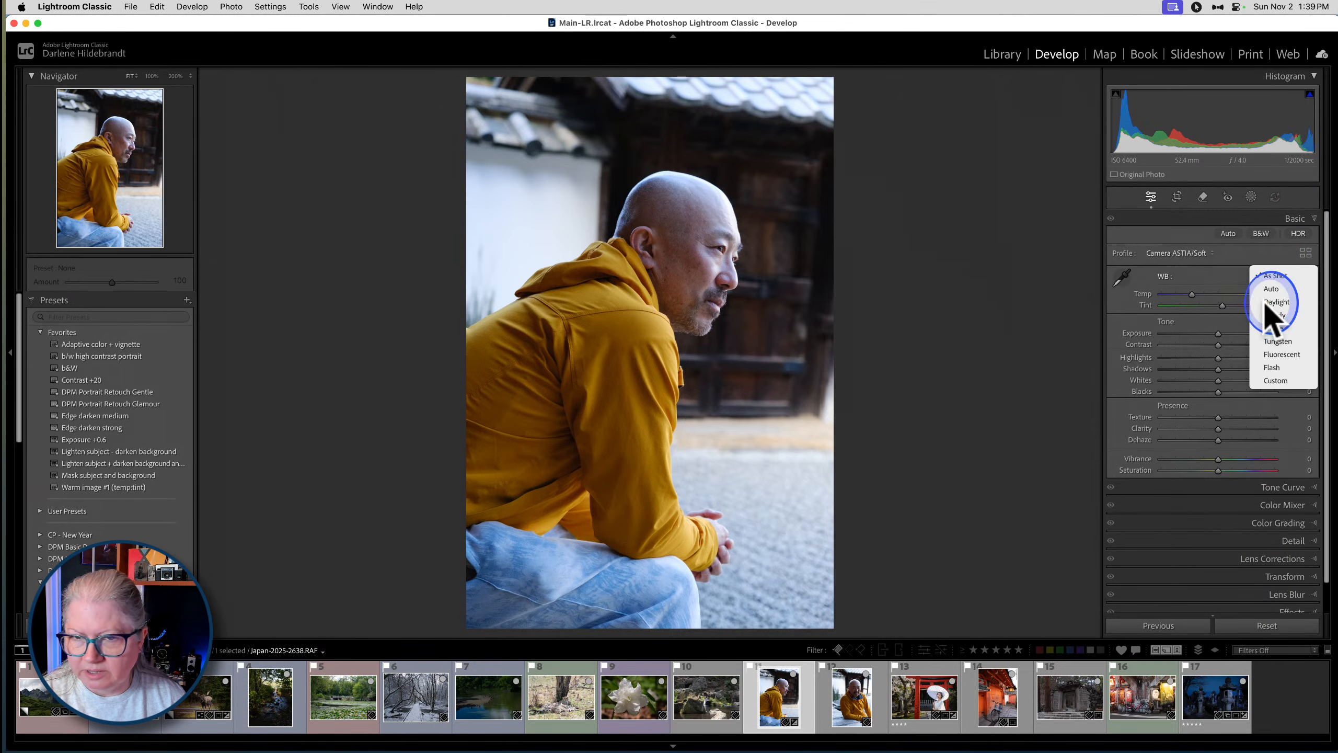
{"action": "left_click", "coordinate": [1263, 299]}
{"action": "left_click", "coordinate": [1299, 305]}
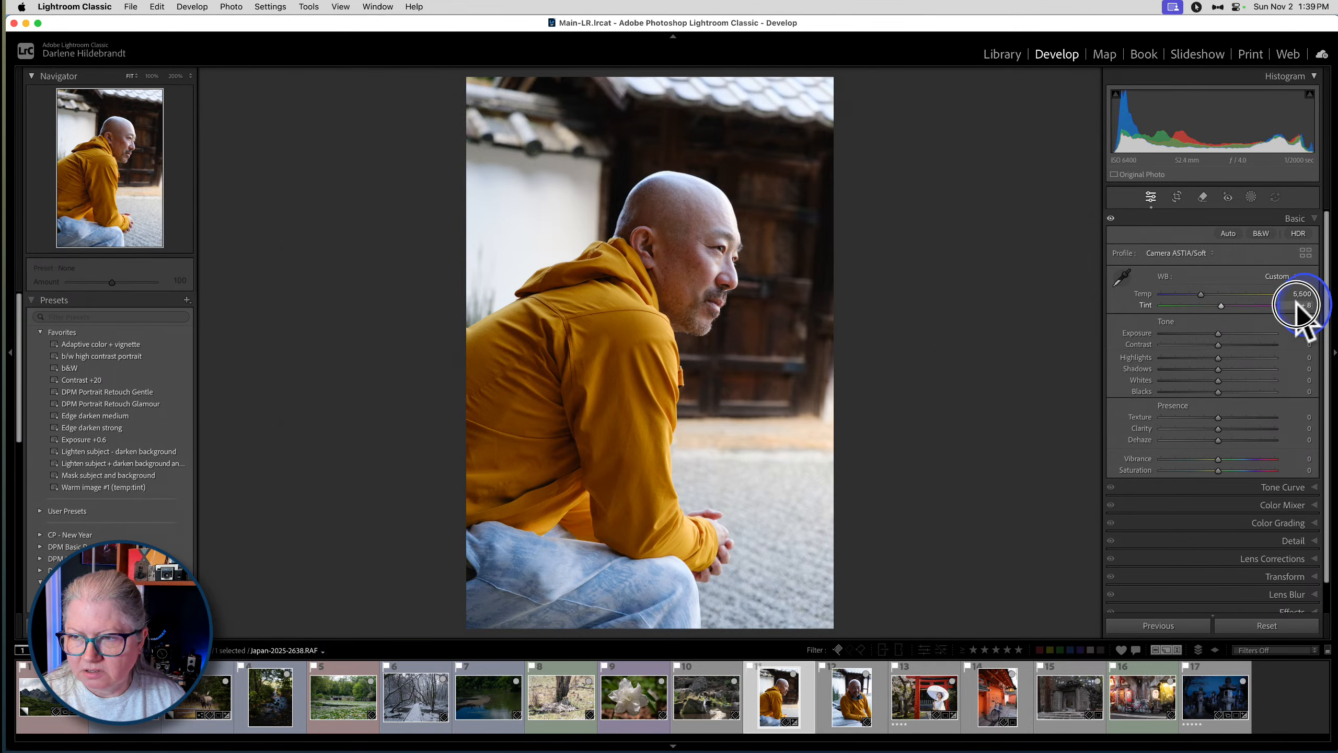
{"action": "left_click_drag", "start_coordinate": [1299, 305], "coordinate": [1295, 305]}
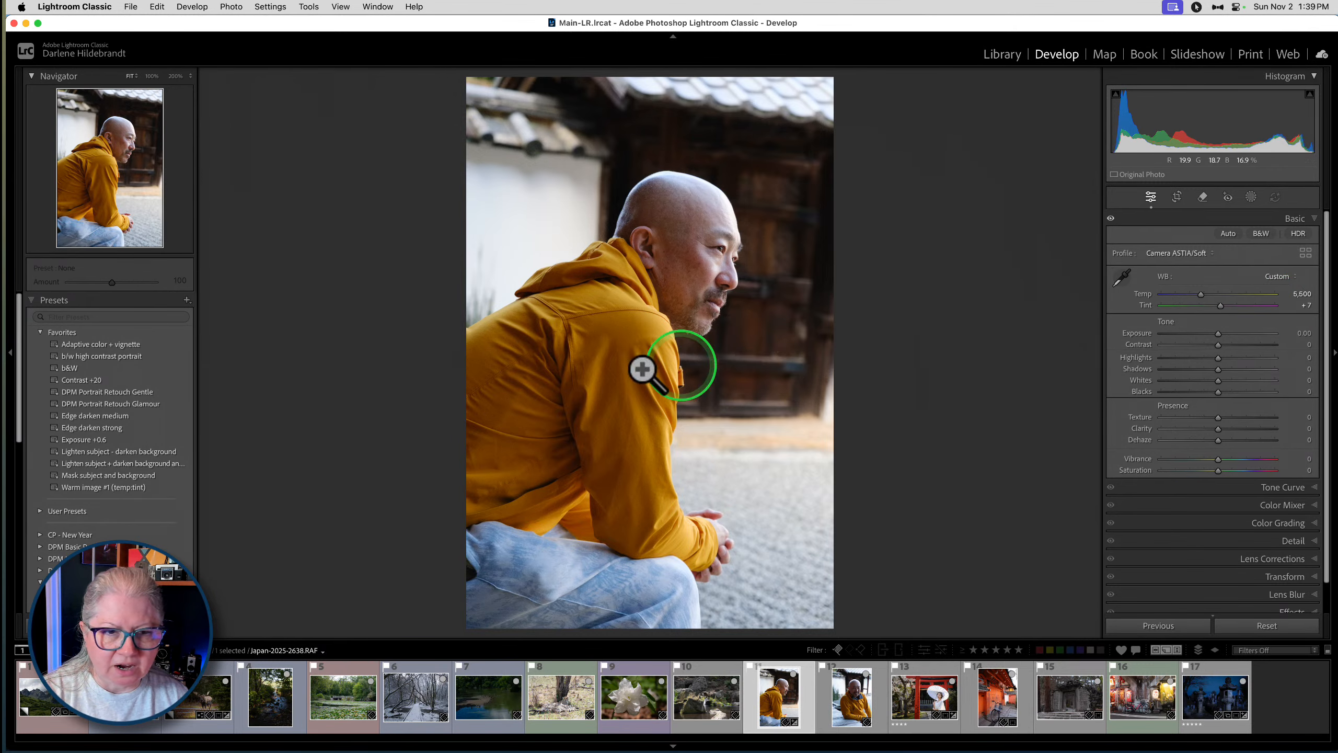
Apply the "Lighten subject - darken background" preset and toggle its Subject mask off and on to compare the effect
{"action": "left_click", "coordinate": [129, 452]}
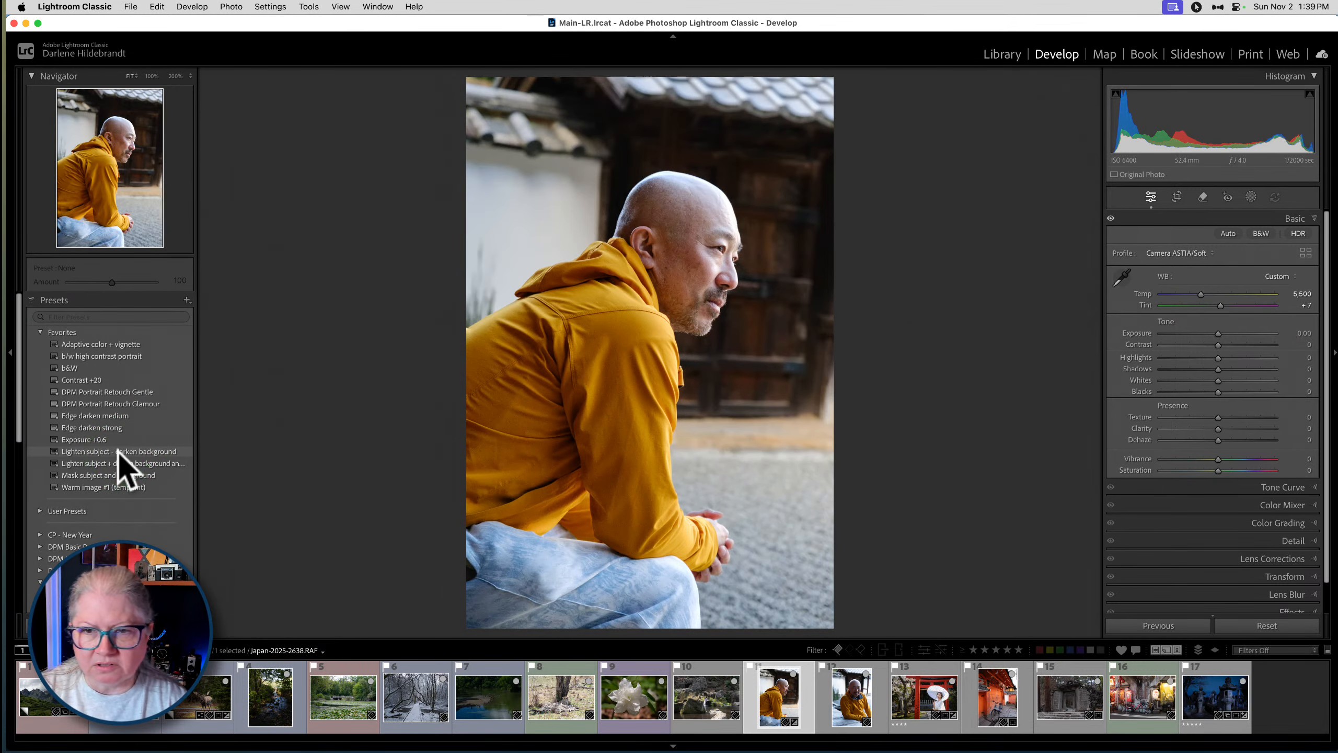
{"action": "left_click", "coordinate": [120, 453]}
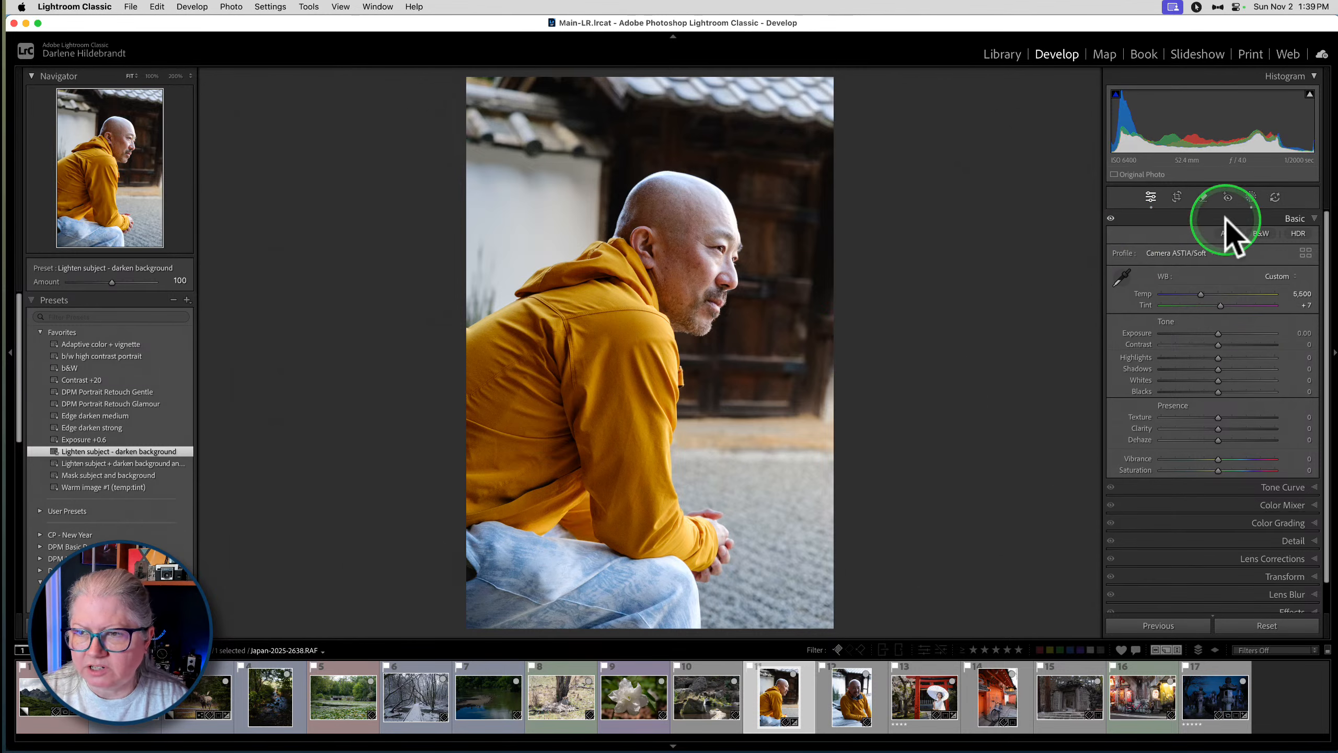
{"action": "left_click", "coordinate": [1251, 197]}
{"action": "left_click", "coordinate": [1046, 124]}
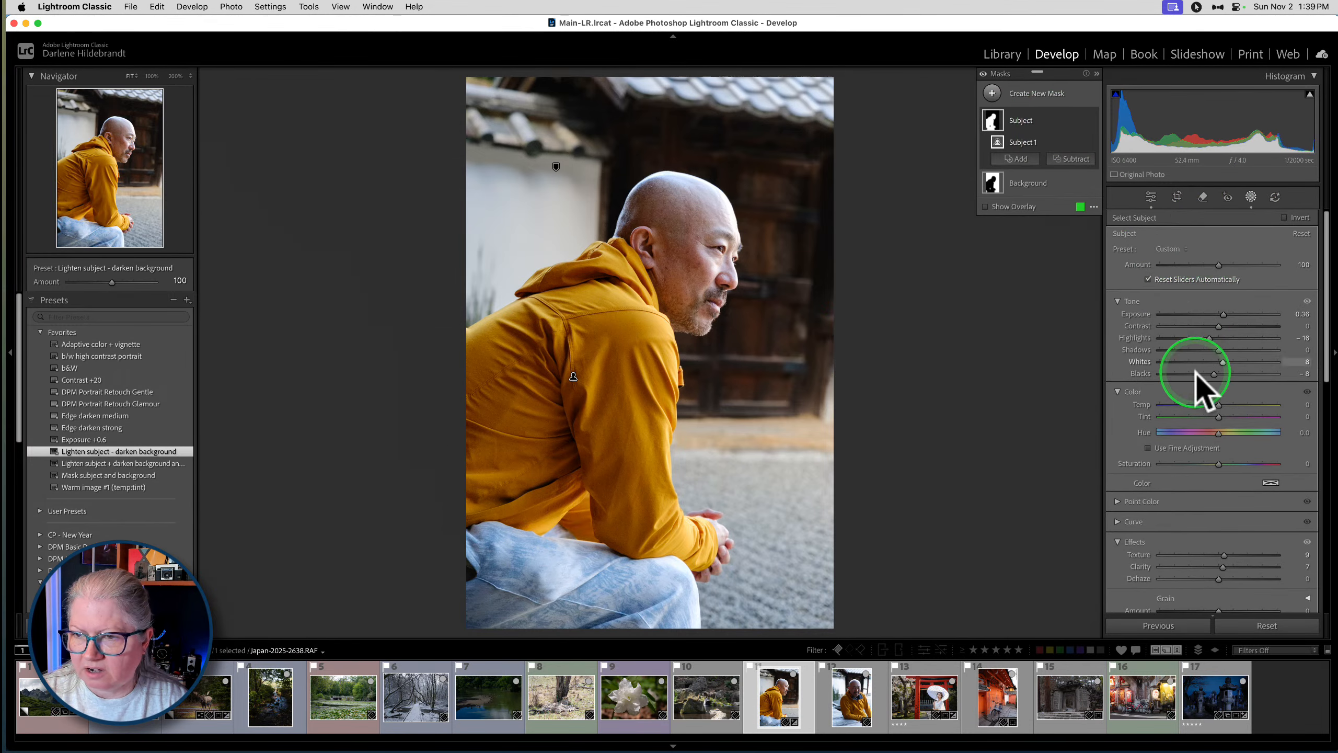
{"action": "mouse_move", "coordinate": [1023, 122]}
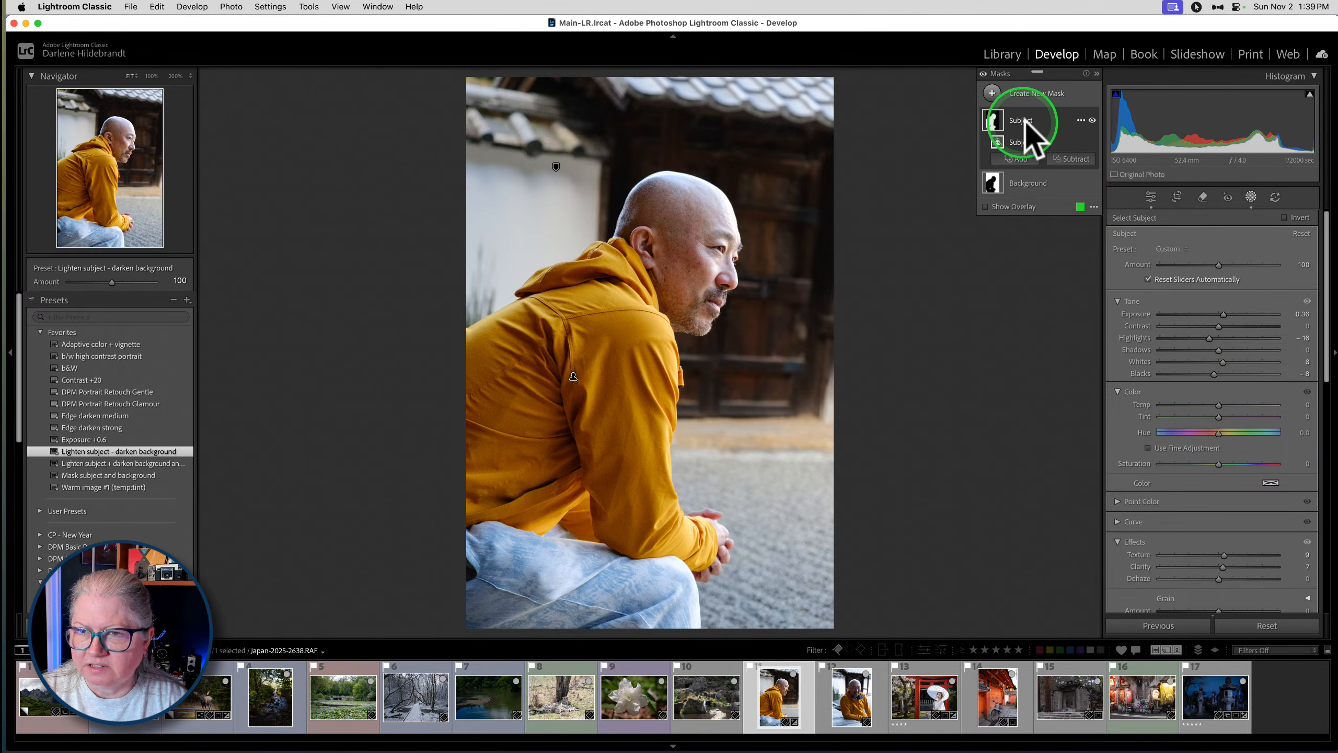
{"action": "left_click", "coordinate": [1091, 120]}
{"action": "left_click", "coordinate": [1091, 121]}
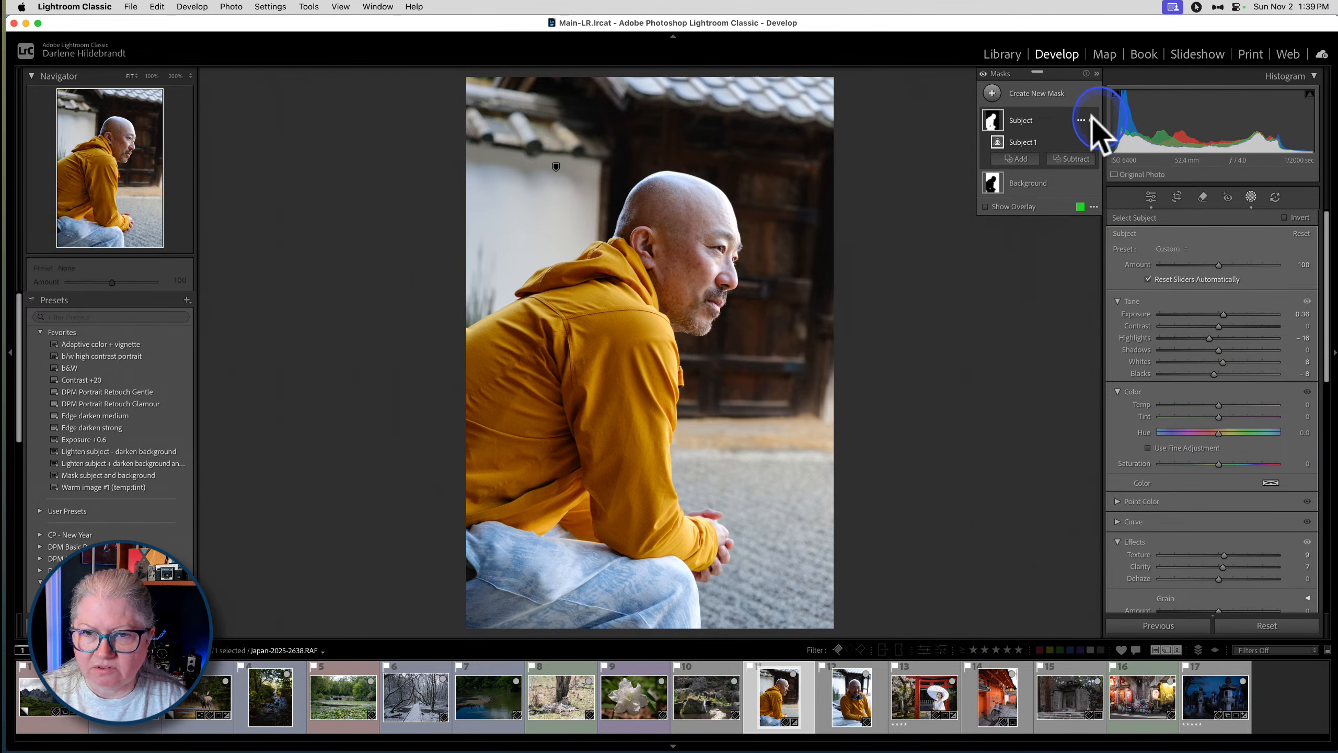
{"action": "left_click", "coordinate": [1090, 120]}
{"action": "left_click", "coordinate": [1090, 120]}
Darken the Background mask with Exposure -0.84, Shadows 26 and Blacks -11, and leave masking
{"action": "left_click", "coordinate": [1024, 183]}
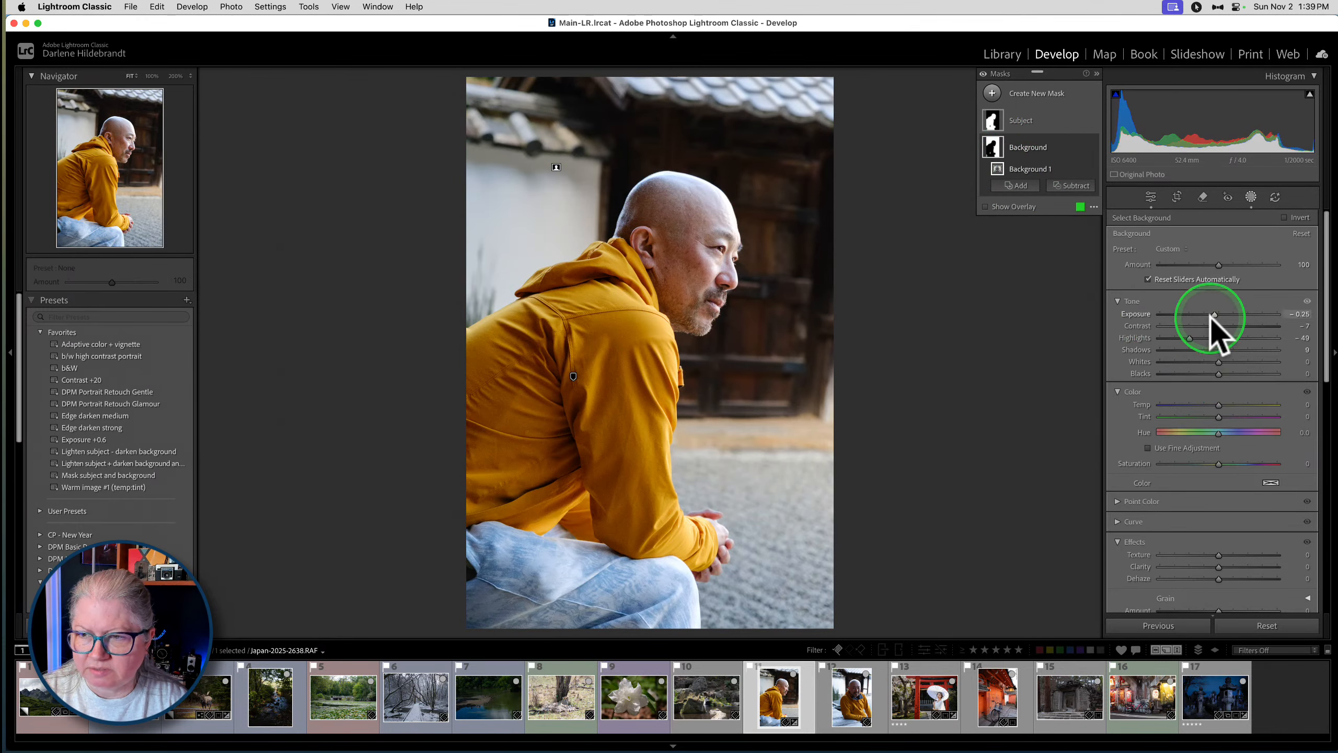
{"action": "left_click_drag", "start_coordinate": [1214, 315], "coordinate": [1205, 315]}
{"action": "left_click_drag", "start_coordinate": [1218, 374], "coordinate": [1232, 350]}
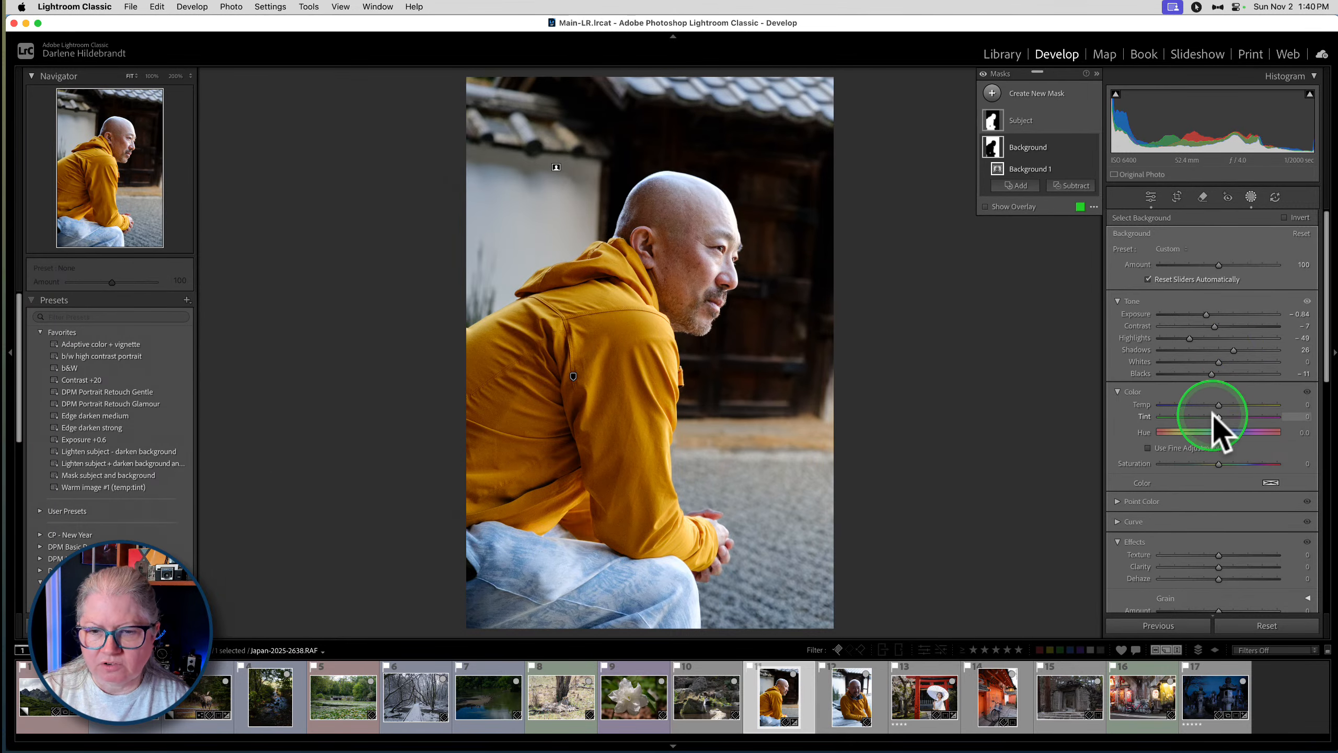
{"action": "left_click", "coordinate": [1251, 197]}
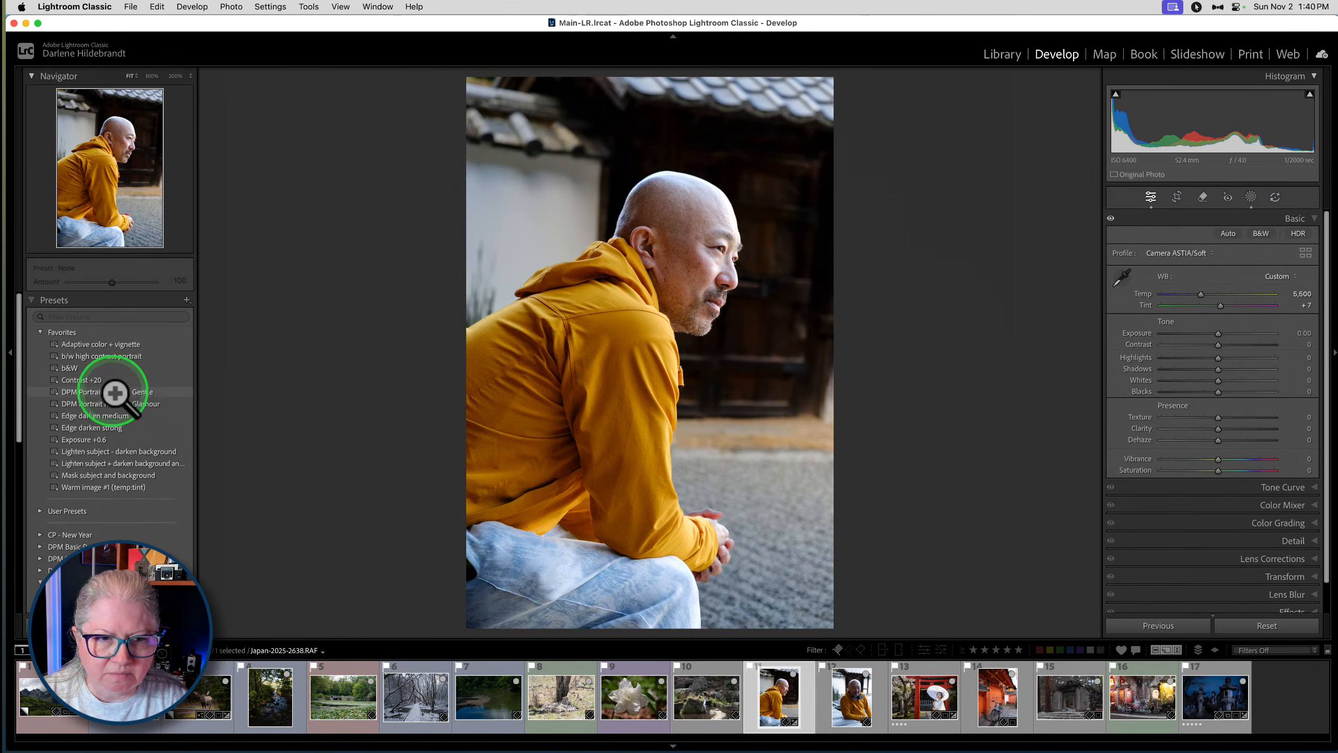
Apply the "Edge darken medium" preset and set Exposure +0.10, Highlights -28, Blacks -19 and Clarity +8
{"action": "left_click", "coordinate": [103, 414]}
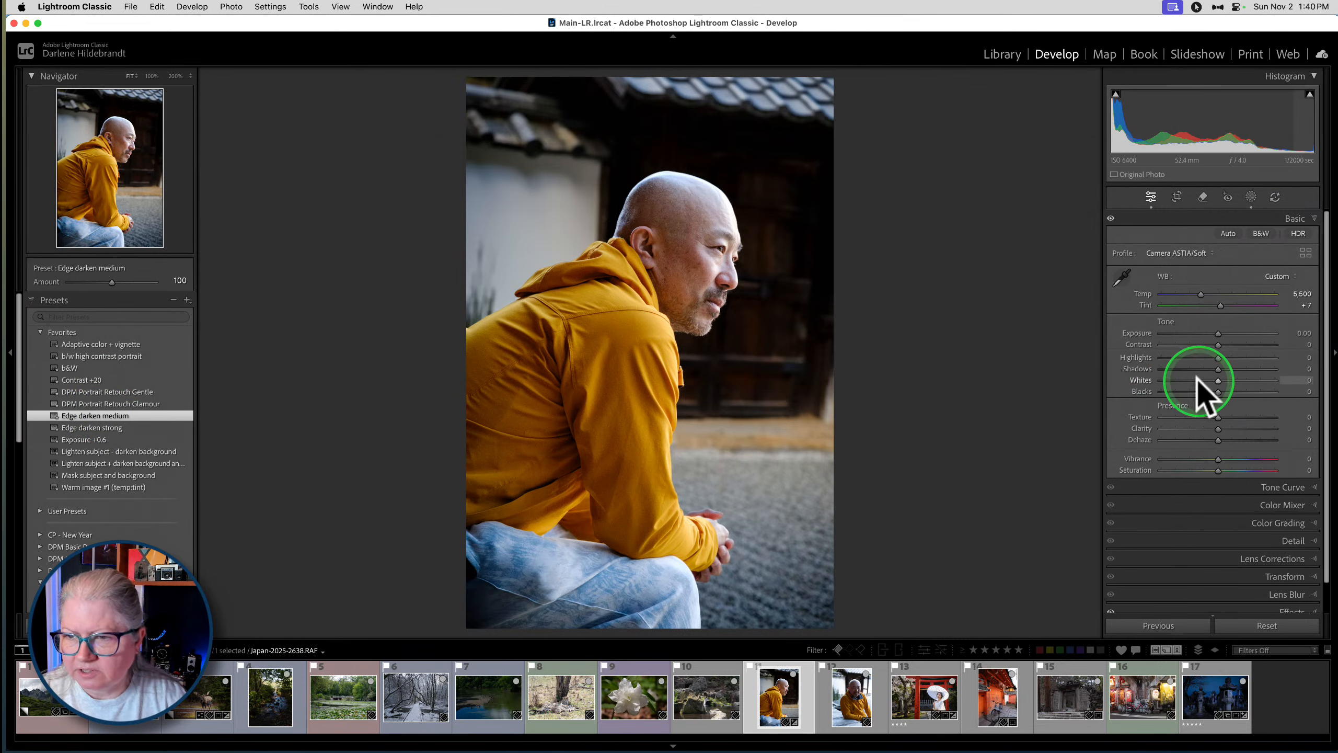
{"action": "left_click", "coordinate": [1143, 380]}
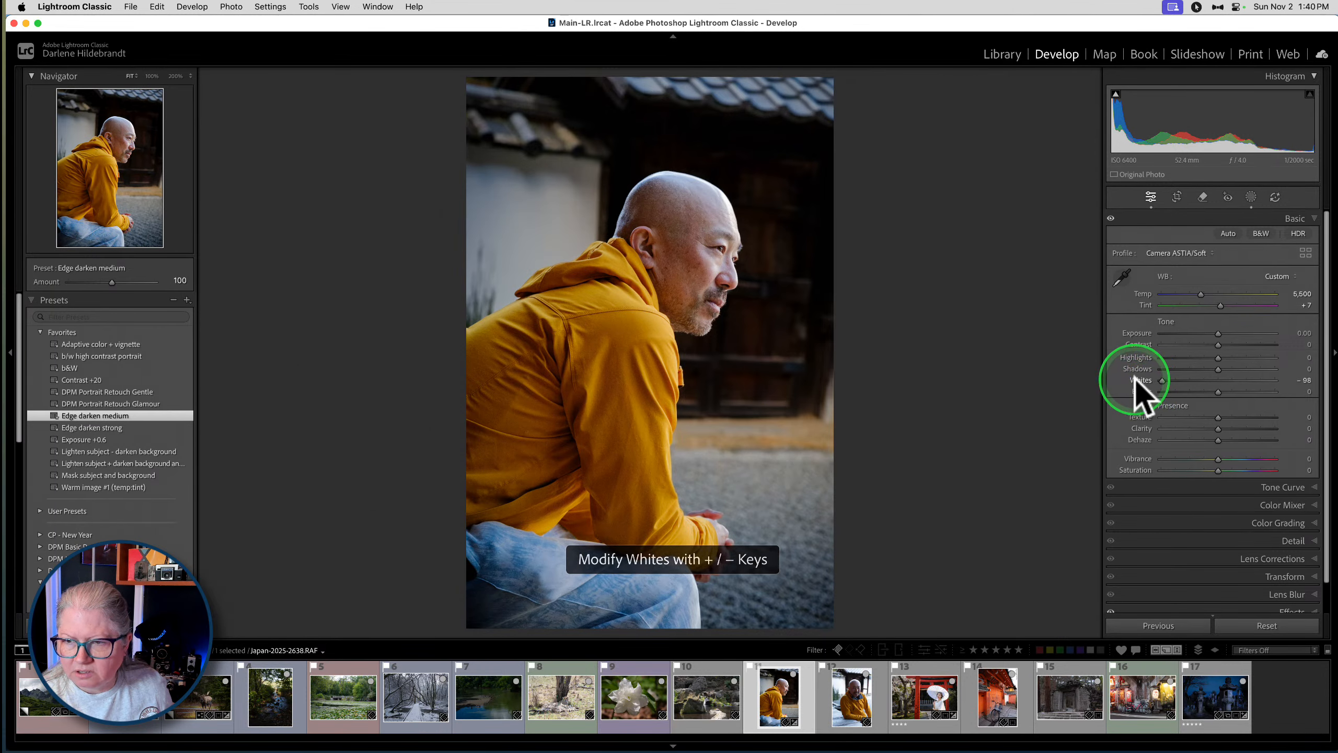
{"action": "double_click", "coordinate": [1139, 379]}
{"action": "left_click", "coordinate": [1217, 380], "text": "alt"}
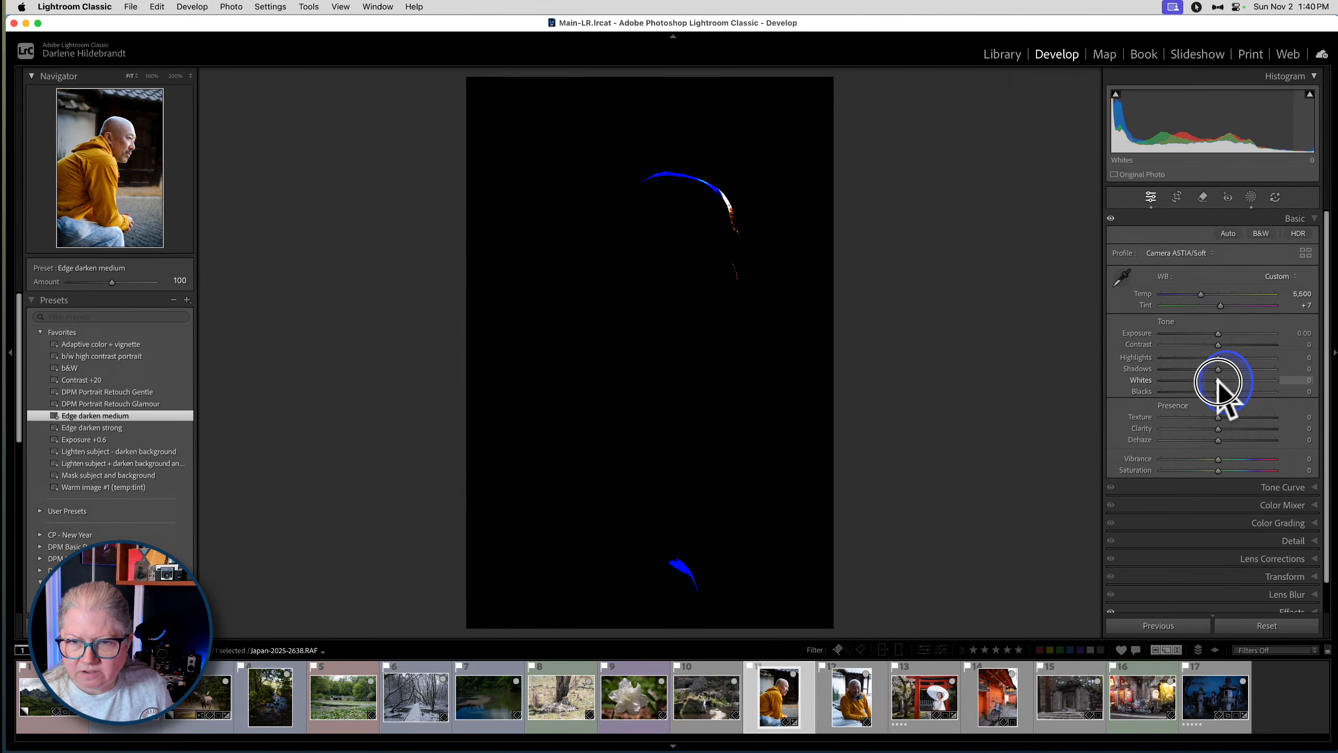
{"action": "left_click_drag", "start_coordinate": [1218, 357], "coordinate": [1221, 428]}
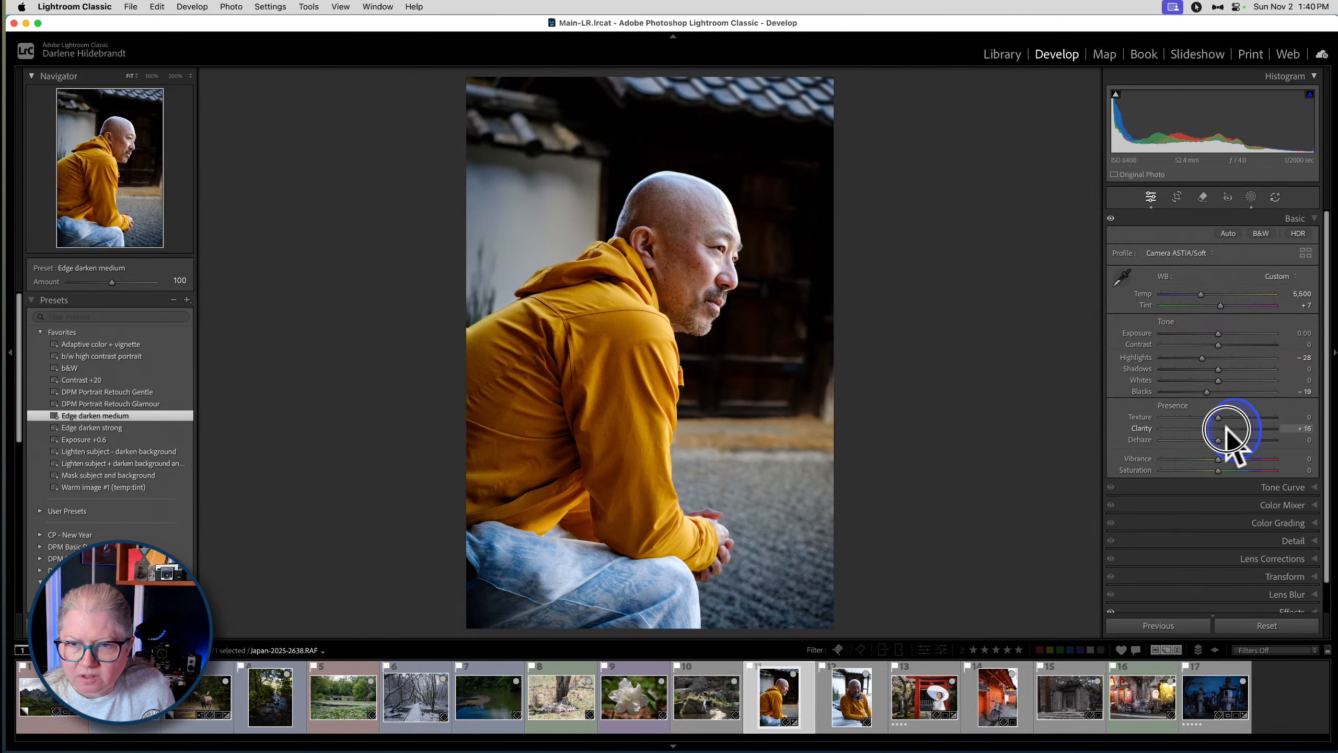
{"action": "left_click_drag", "start_coordinate": [1218, 333], "coordinate": [1218, 333]}
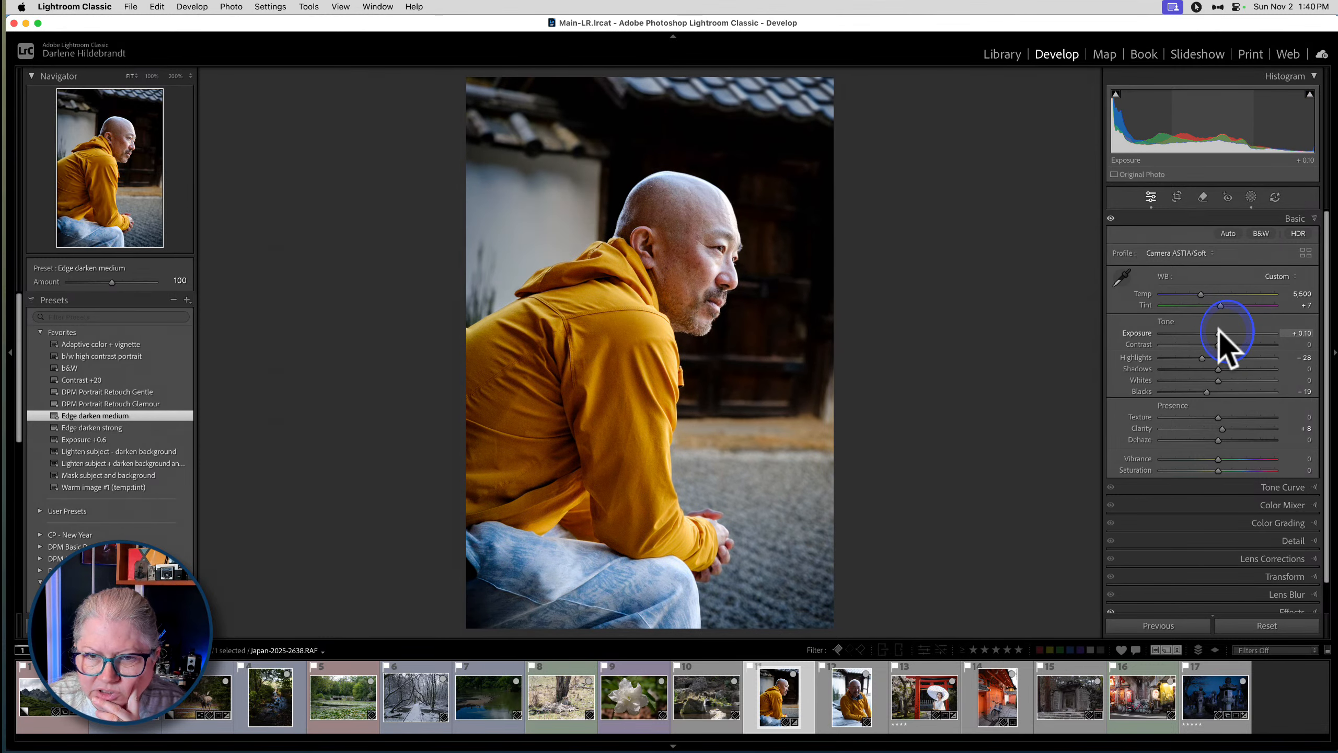
Convert the side-view portrait to black and white, rotate its crop to -2.75 and tighten the framing slightly
{"action": "left_click", "coordinate": [1262, 234]}
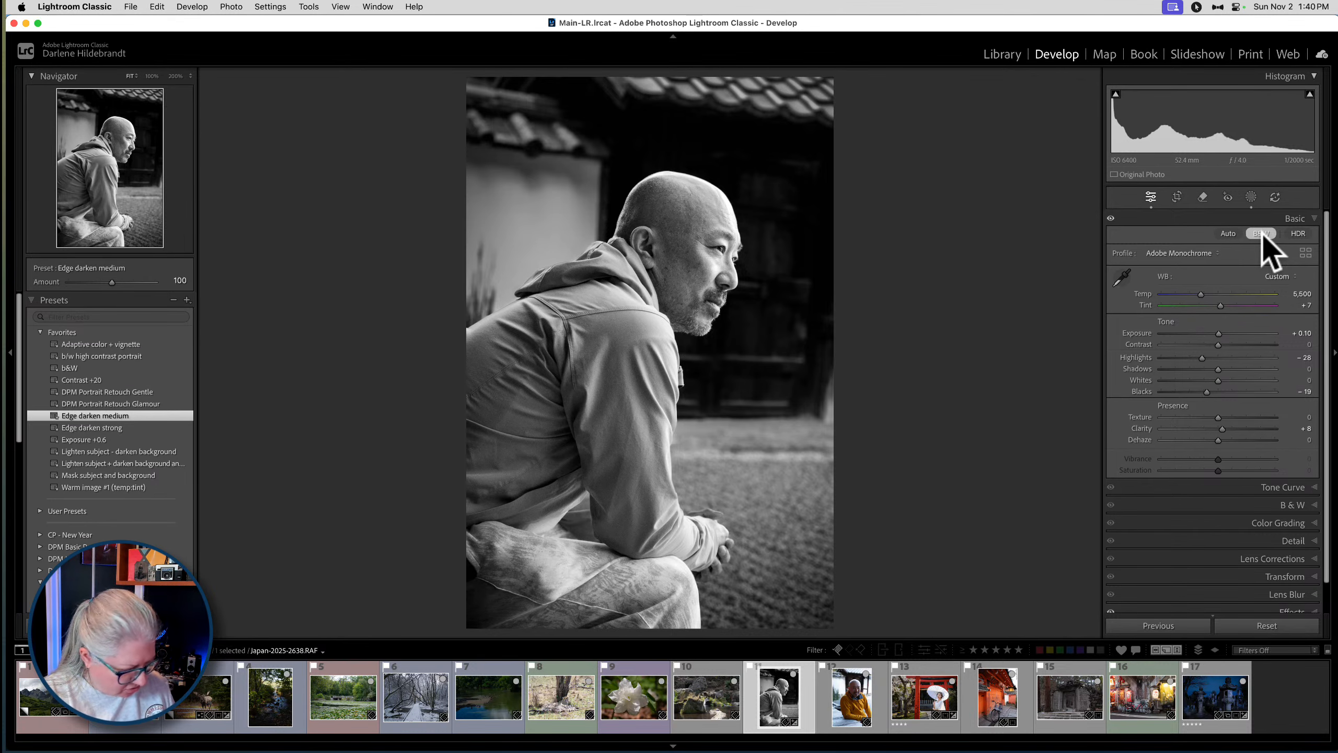
{"action": "key", "text": "r"}
{"action": "left_click_drag", "start_coordinate": [1003, 314], "coordinate": [944, 287]}
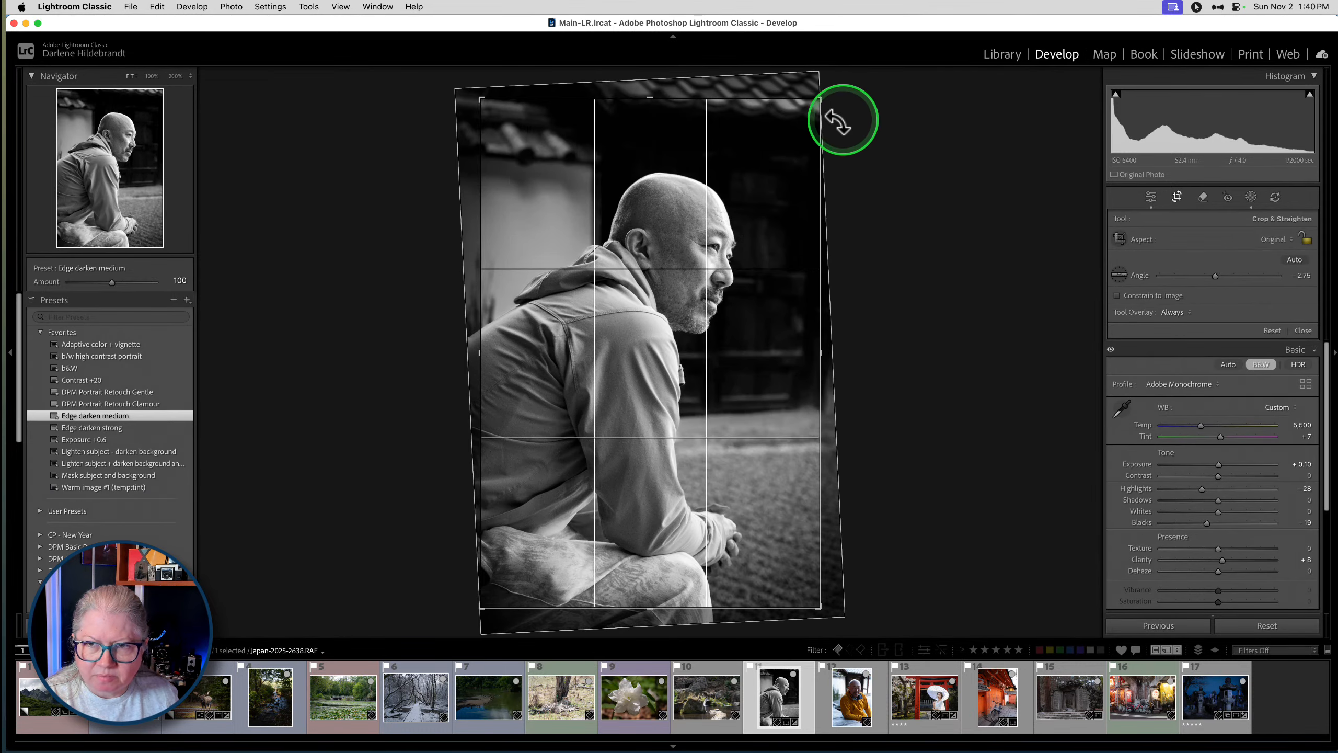
{"action": "left_click_drag", "start_coordinate": [820, 102], "coordinate": [816, 109]}
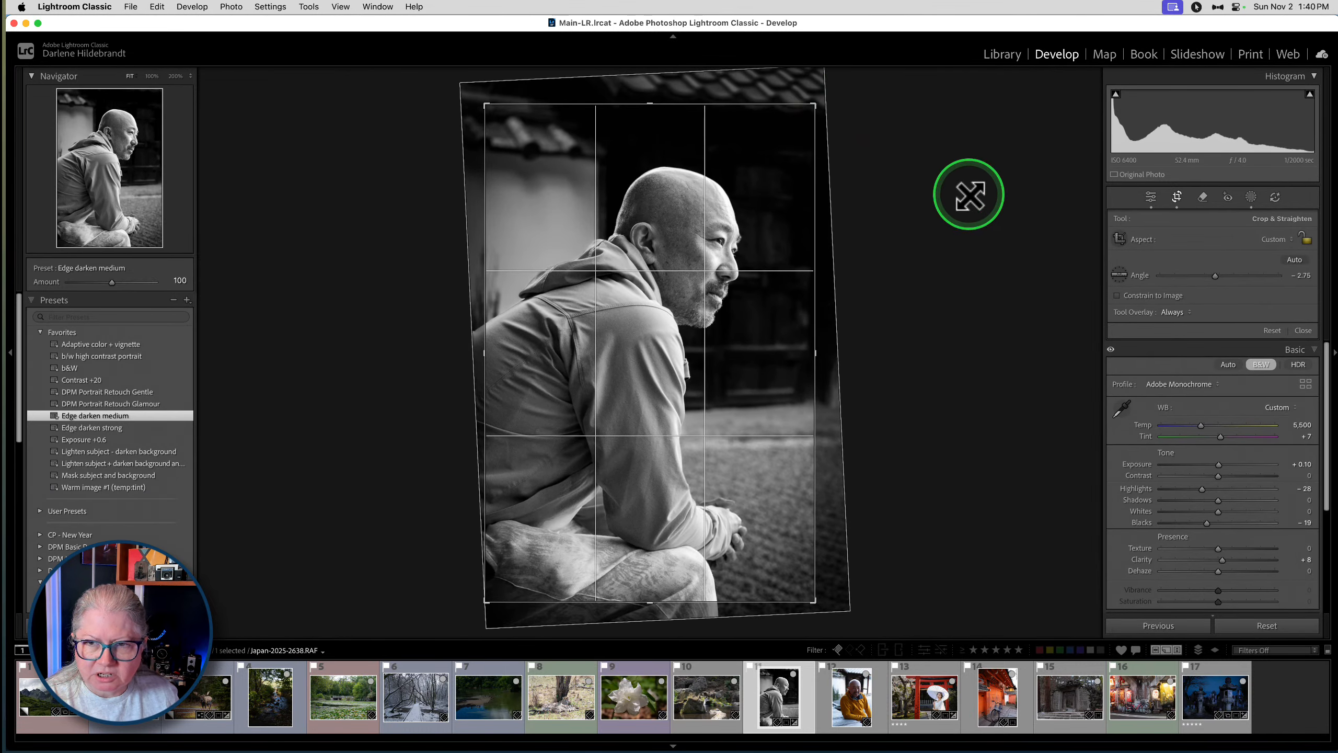
{"action": "key", "text": "Return"}
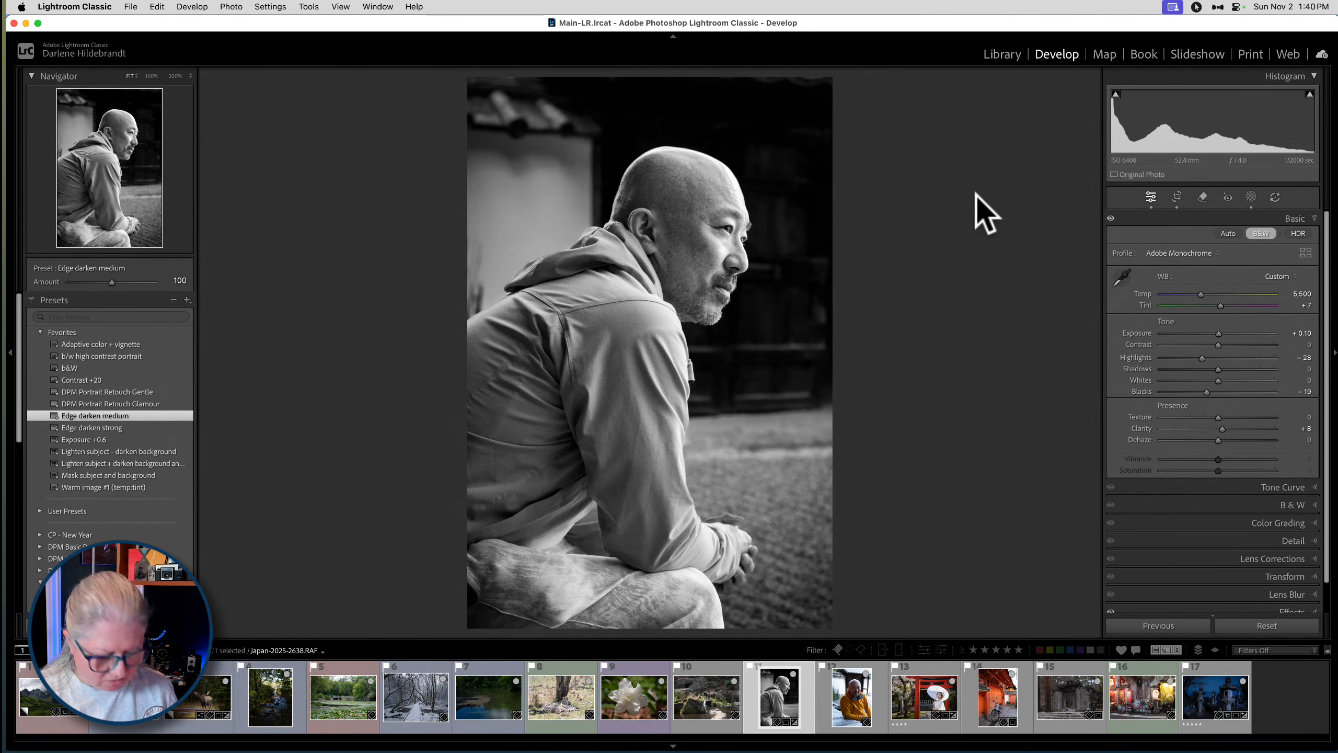
{"action": "key", "text": "backslash"}
{"action": "key", "text": "backslash"}
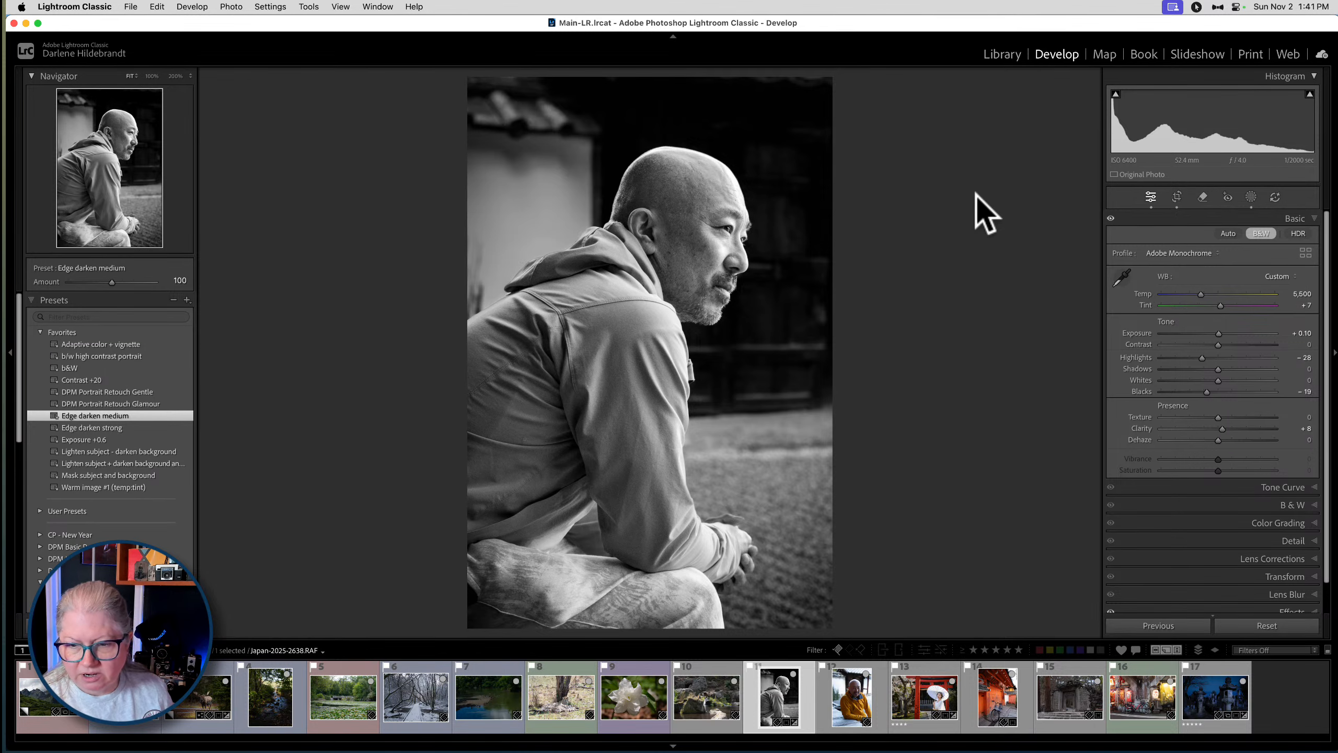
Open the smiling front-view portrait of the man in the yellow jacket and apply the previous photo's settings
{"action": "key", "text": "Right"}
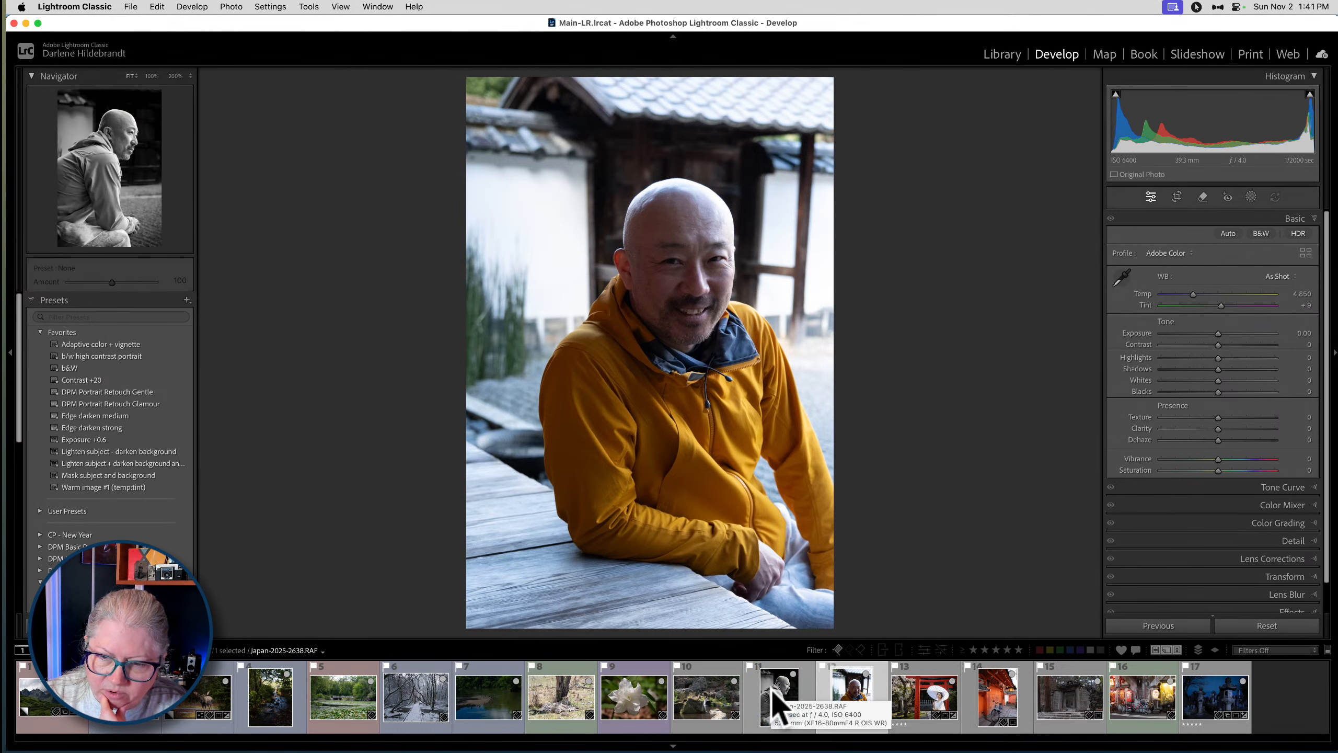
{"action": "left_click", "coordinate": [1161, 625]}
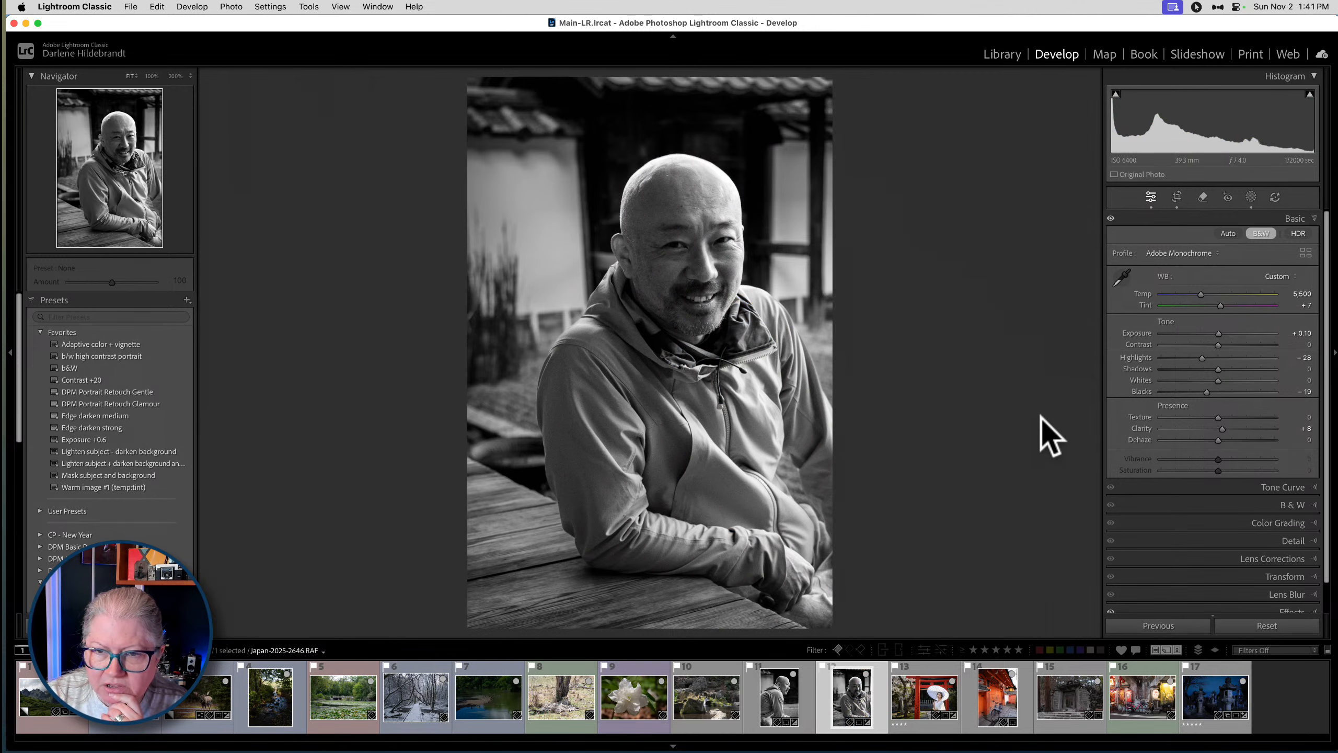
Replace the copied crop with a slightly tighter one rotated to -1.25, keeping the original aspect ratio
{"action": "key", "text": "r"}
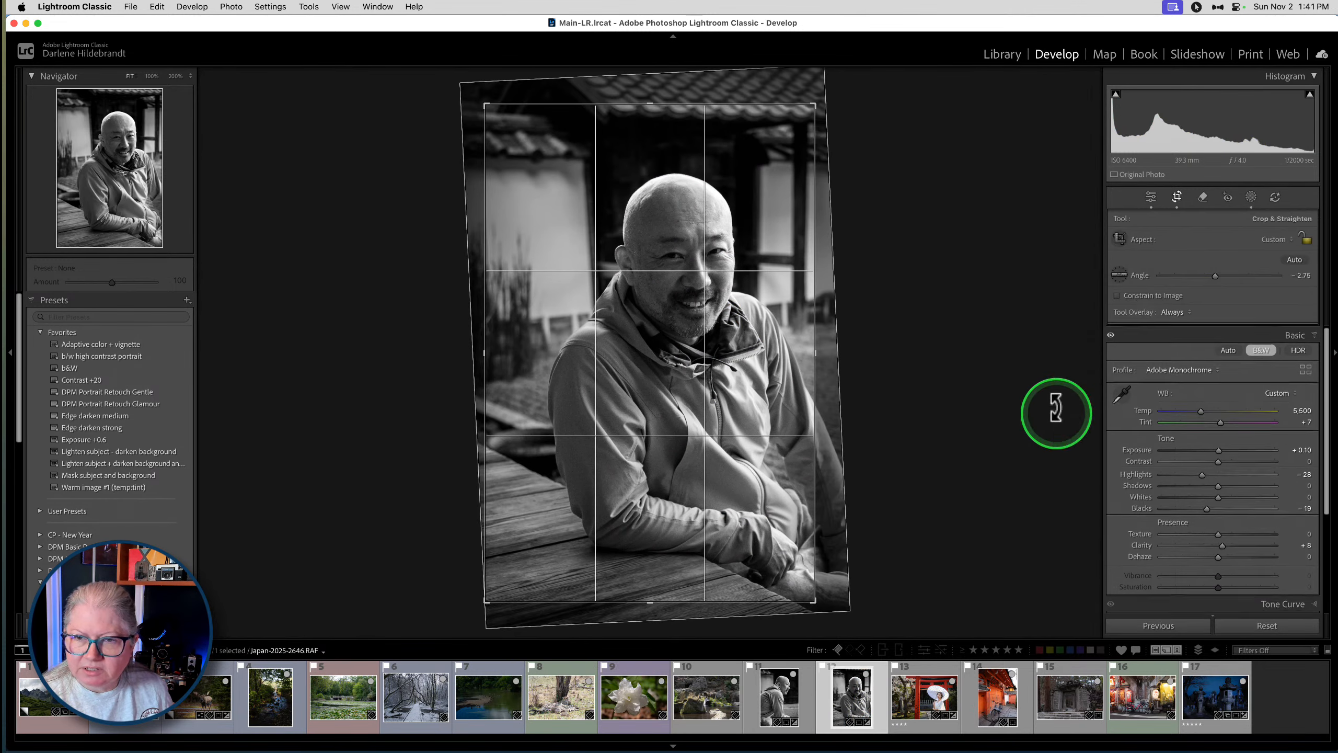
{"action": "left_click", "coordinate": [1270, 330]}
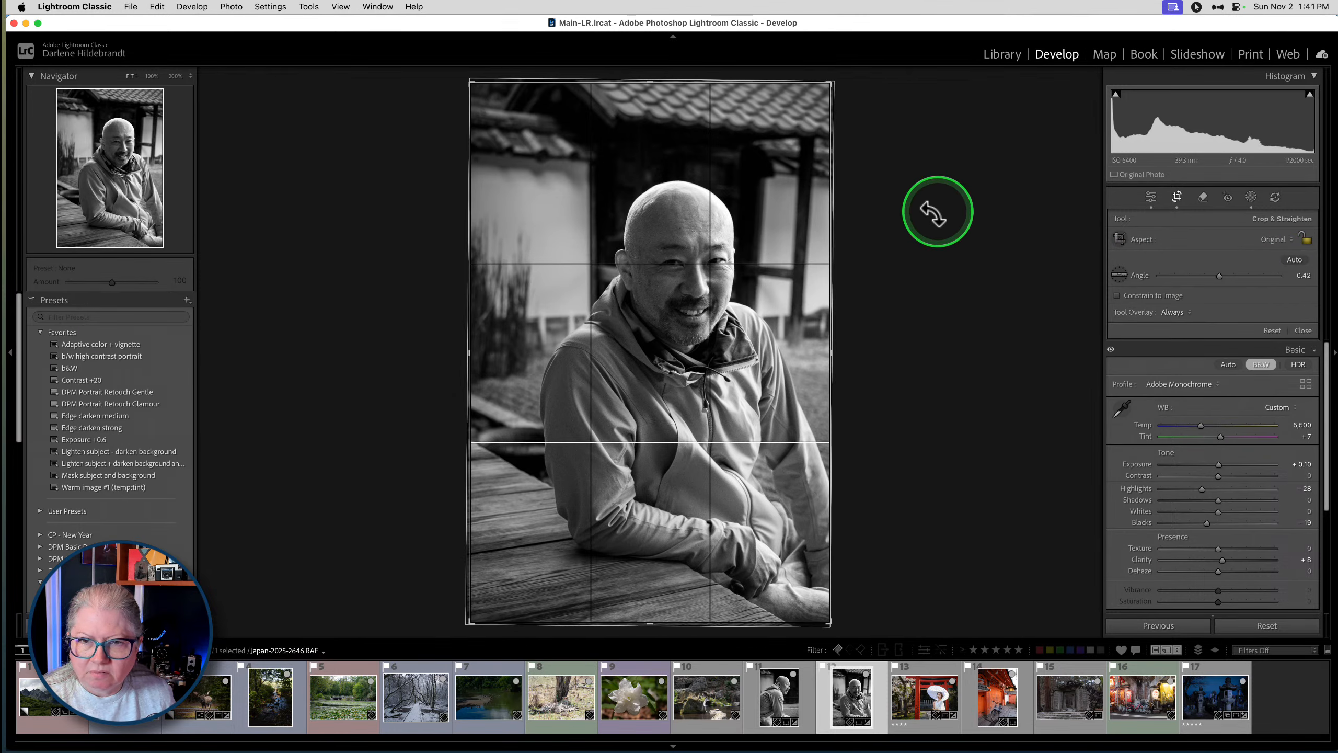
{"action": "left_click_drag", "start_coordinate": [935, 214], "coordinate": [926, 208]}
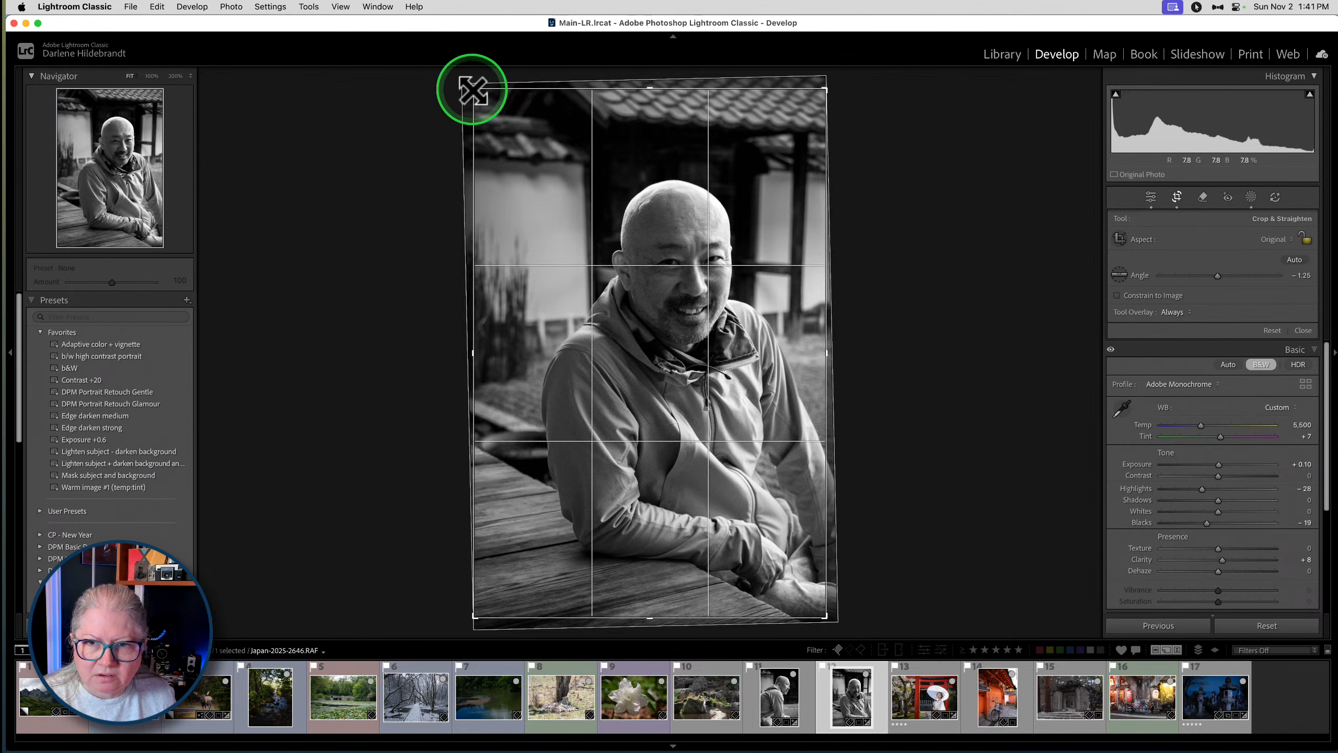
{"action": "left_click_drag", "start_coordinate": [478, 94], "coordinate": [485, 105]}
{"action": "left_click_drag", "start_coordinate": [614, 206], "coordinate": [589, 199]}
{"action": "key", "text": "Return"}
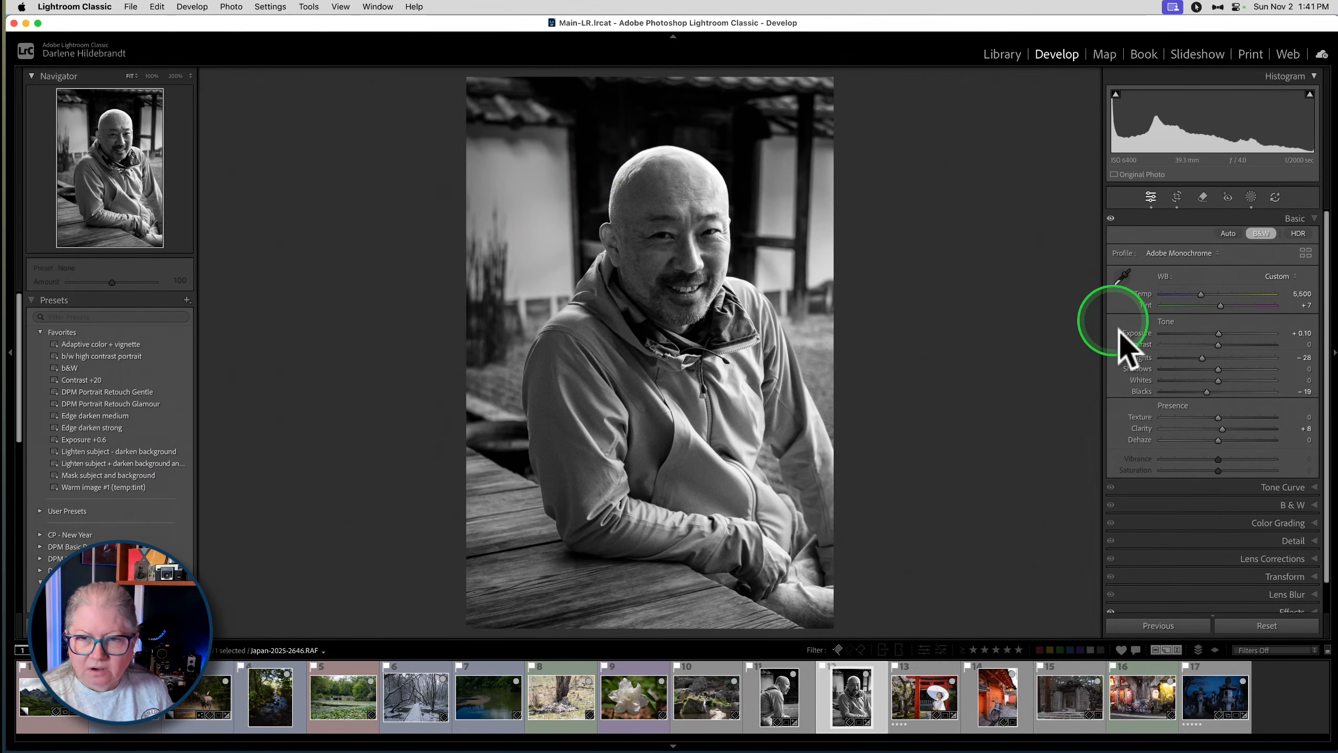
Brighten the Subject mask with Exposure 0.61, Highlights -27 and Shadows 11, and leave masking
{"action": "left_click", "coordinate": [1251, 199]}
{"action": "left_click", "coordinate": [1041, 120]}
{"action": "left_click", "coordinate": [1218, 326]}
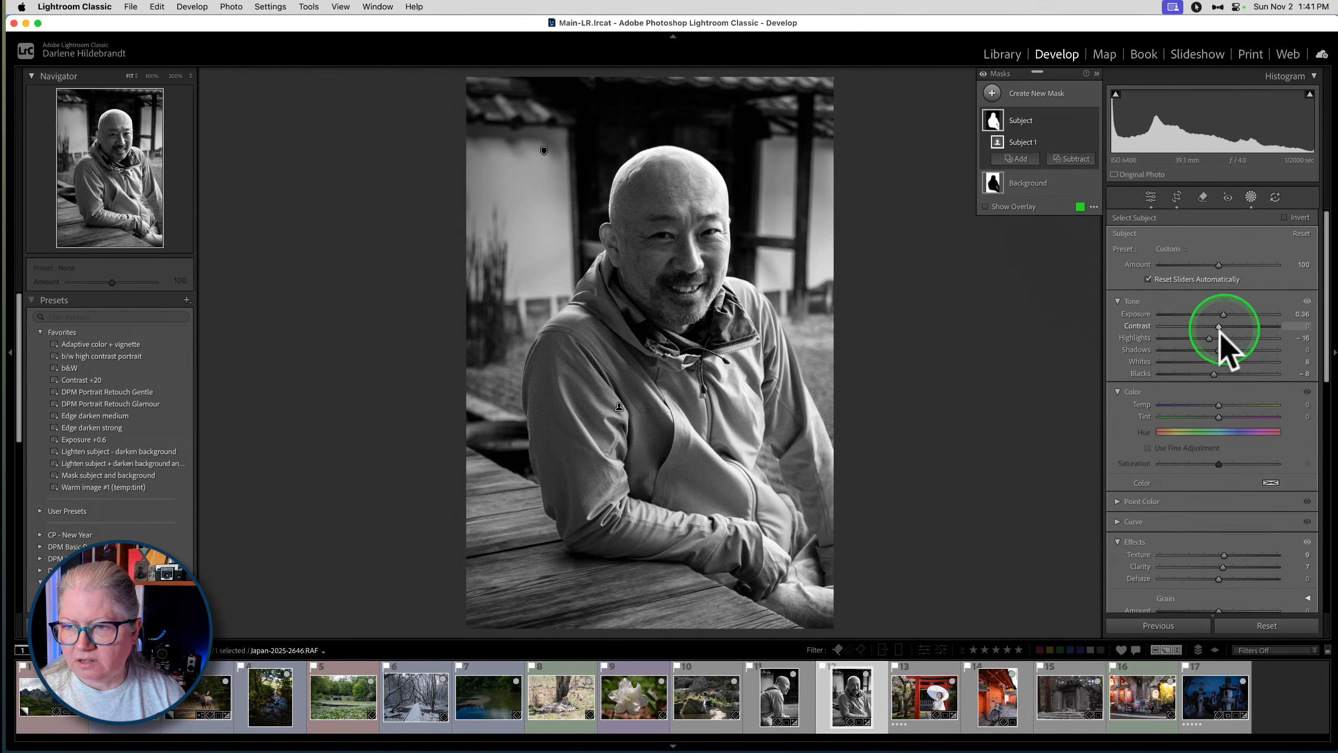
{"action": "left_click_drag", "start_coordinate": [1224, 313], "coordinate": [1229, 314]}
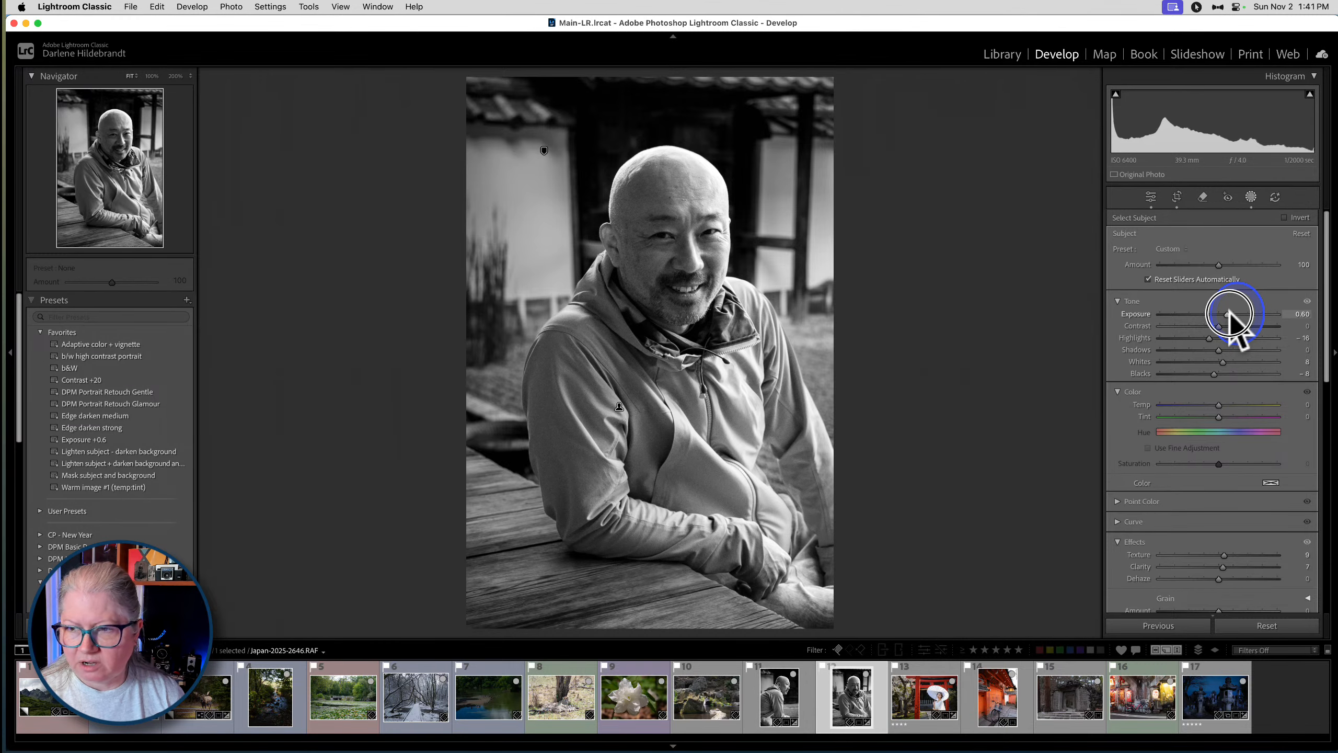
{"action": "double_click", "coordinate": [1209, 338]}
{"action": "left_click_drag", "start_coordinate": [1210, 338], "coordinate": [1220, 347]}
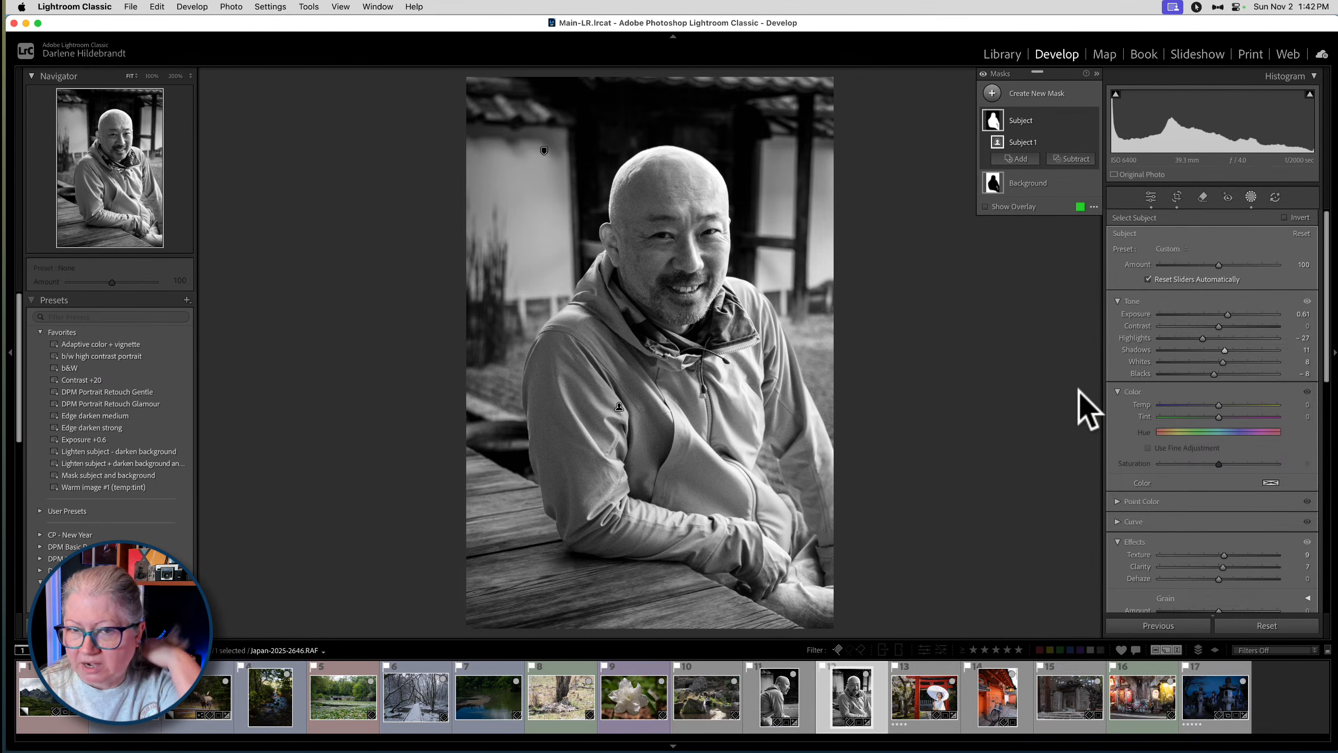
{"action": "left_click", "coordinate": [1251, 198]}
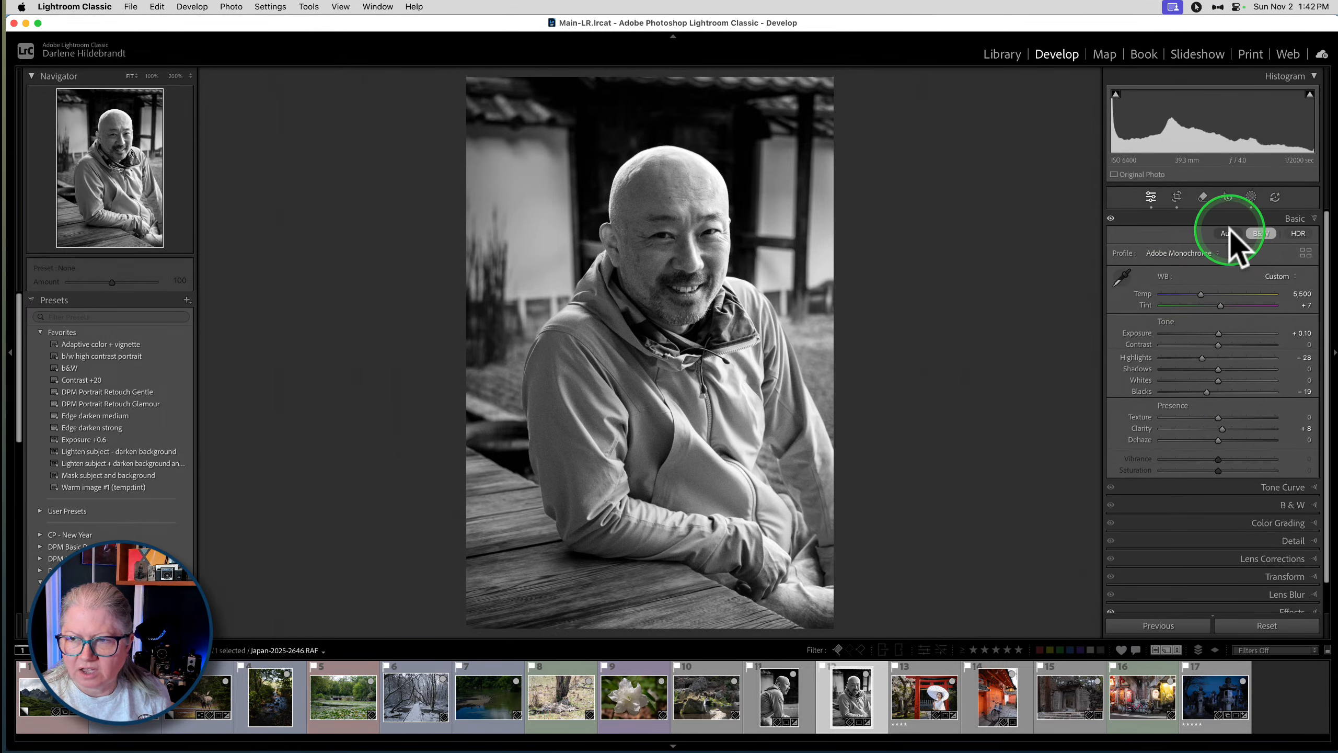
Toggle the black-and-white treatment off and on to compare the portrait with its color version
{"action": "left_click", "coordinate": [1263, 235]}
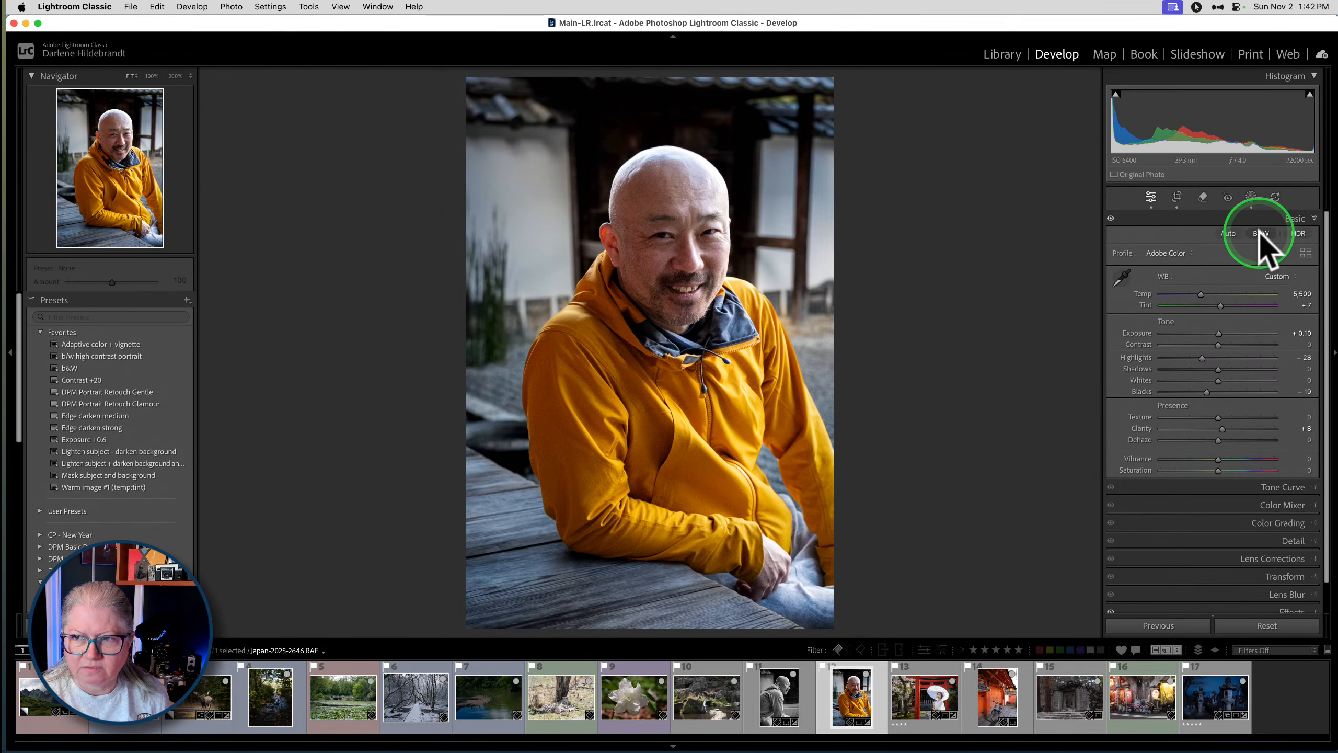
{"action": "left_click", "coordinate": [1261, 234]}
{"action": "left_click", "coordinate": [1261, 234]}
{"action": "left_click", "coordinate": [1260, 235]}
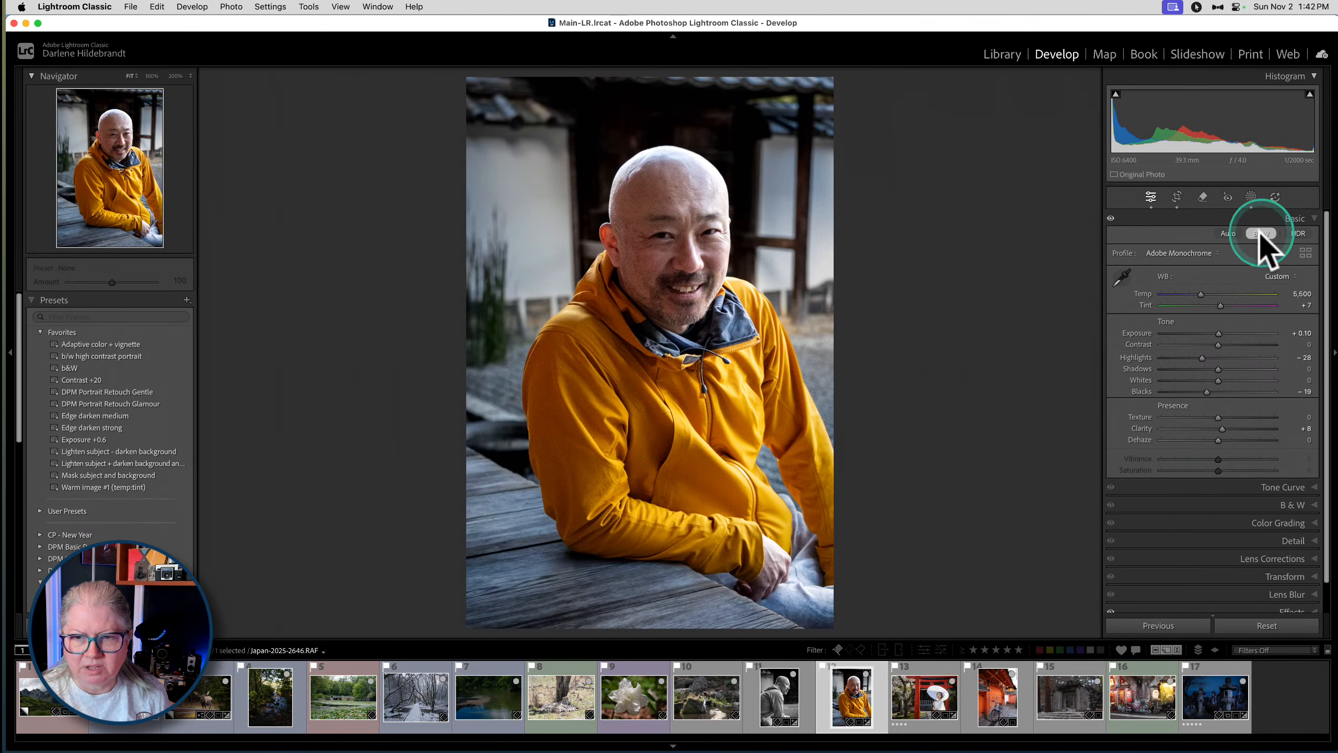
Try different Orange and Yellow values in the portrait's Black & White Mix
{"action": "left_click", "coordinate": [1275, 504]}
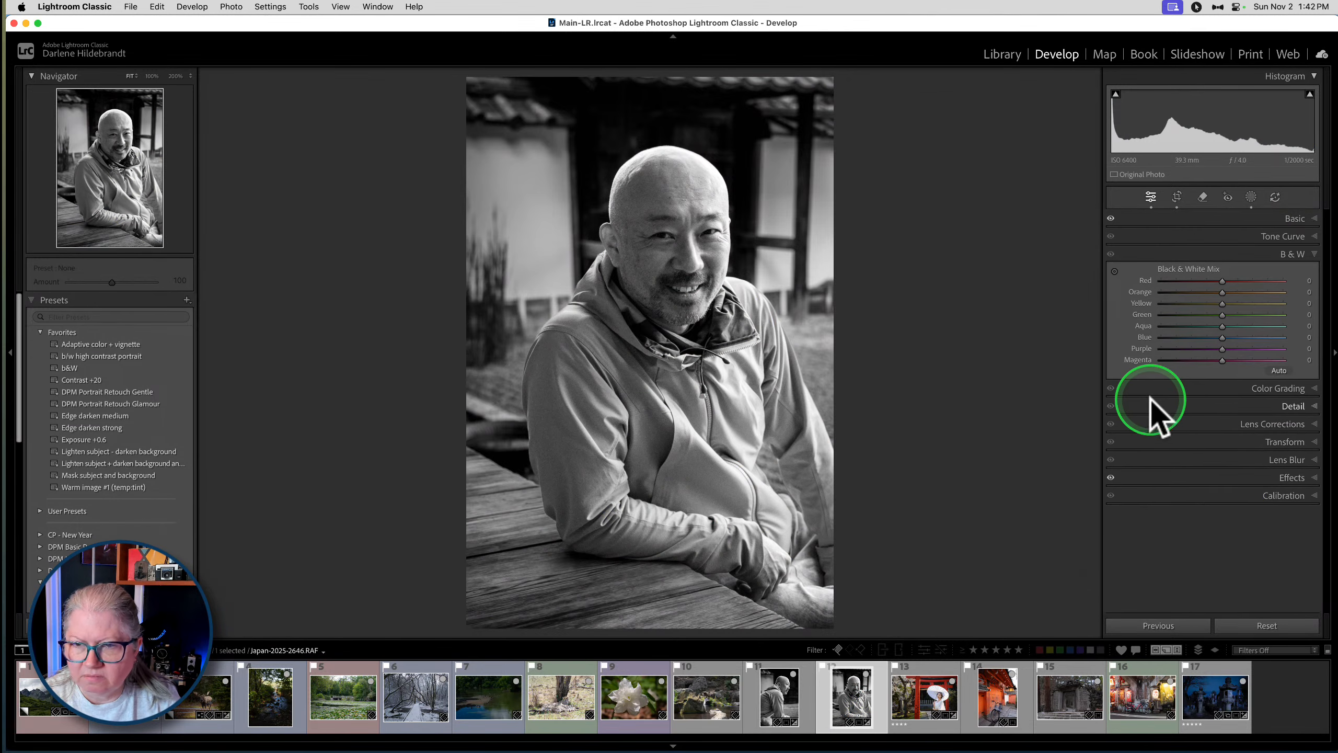
{"action": "mouse_move", "coordinate": [1222, 292]}
{"action": "left_mouse_down"}
{"action": "mouse_move", "coordinate": [1209, 293]}
{"action": "mouse_move", "coordinate": [1234, 293]}
{"action": "mouse_move", "coordinate": [1133, 289]}
{"action": "mouse_move", "coordinate": [1301, 307]}
{"action": "mouse_move", "coordinate": [1180, 304]}
{"action": "mouse_move", "coordinate": [1215, 303]}
{"action": "left_mouse_up"}
{"action": "double_click", "coordinate": [1201, 294]}
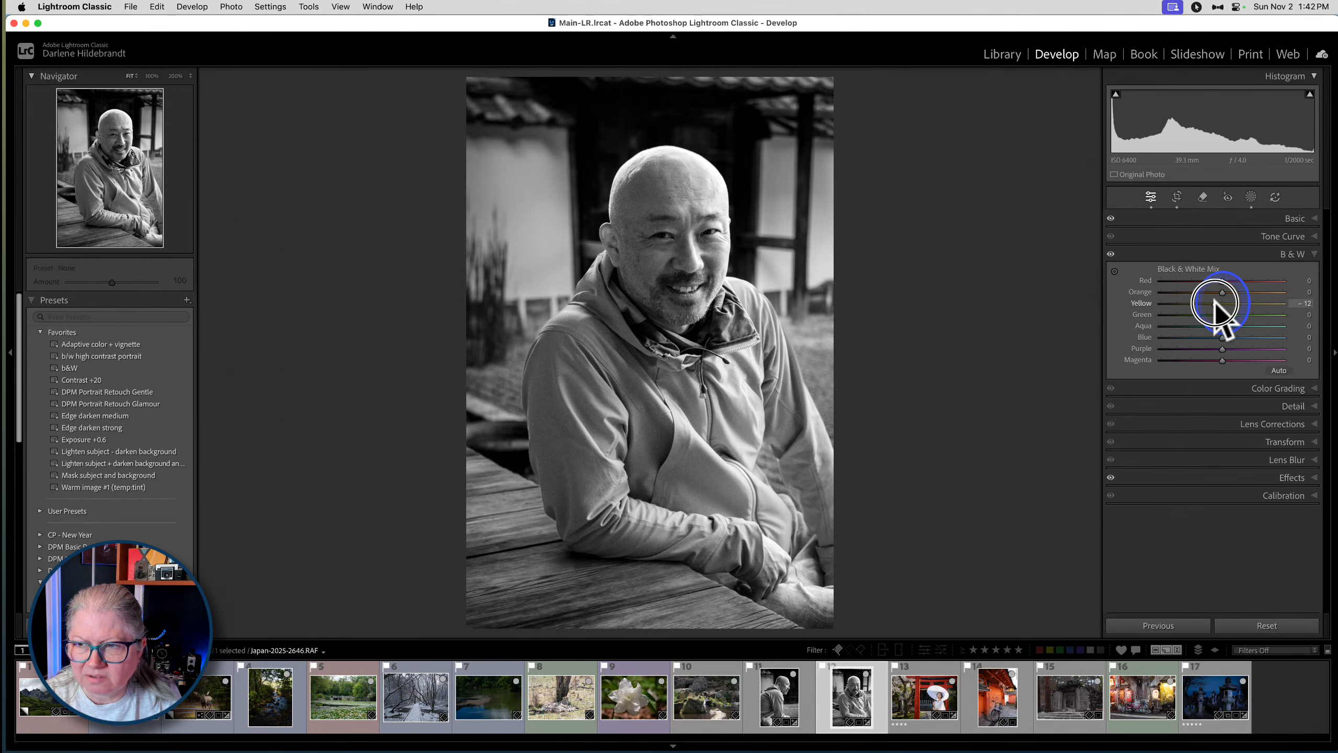
Return the portrait to color, set Temp to 5,966 and Tint to 0, and compare with the before view
{"action": "left_click", "coordinate": [1265, 220]}
{"action": "left_click", "coordinate": [1258, 232]}
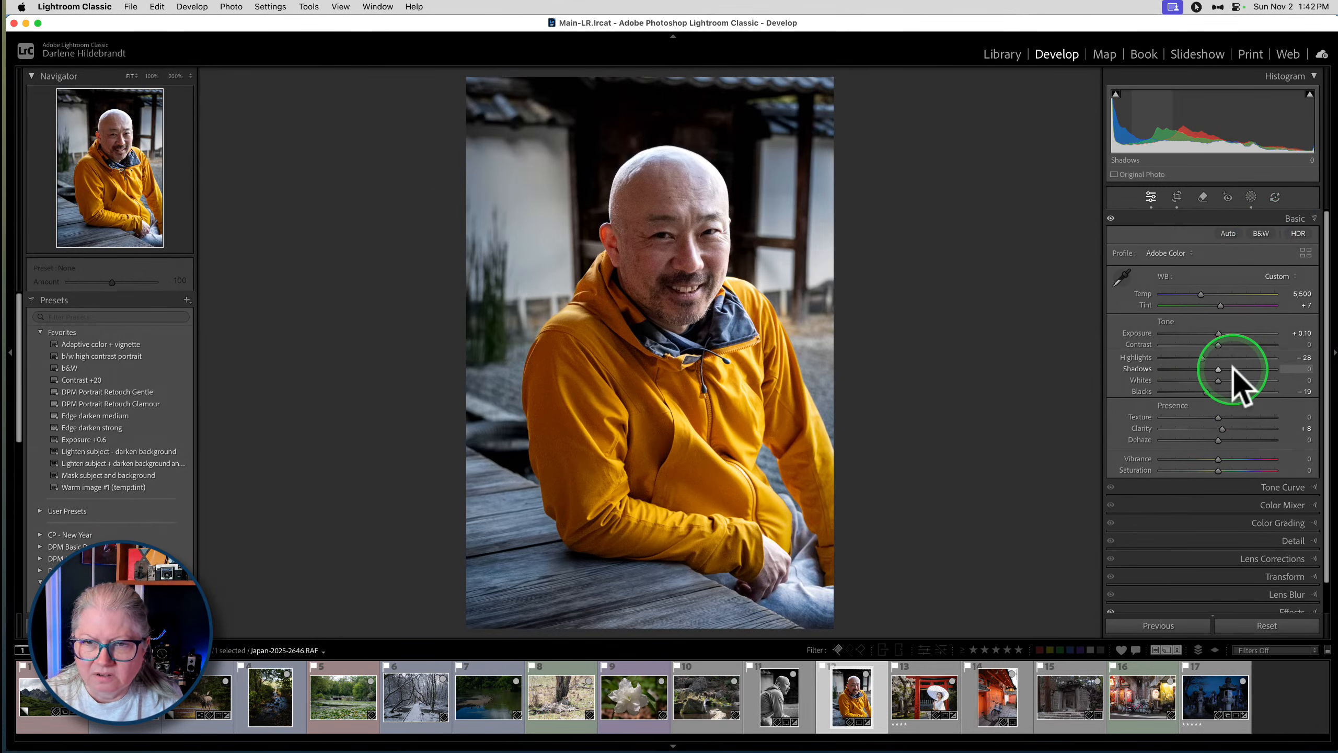
{"action": "scroll", "coordinate": [1233, 367], "scroll_direction": "down", "scroll_amount": 2}
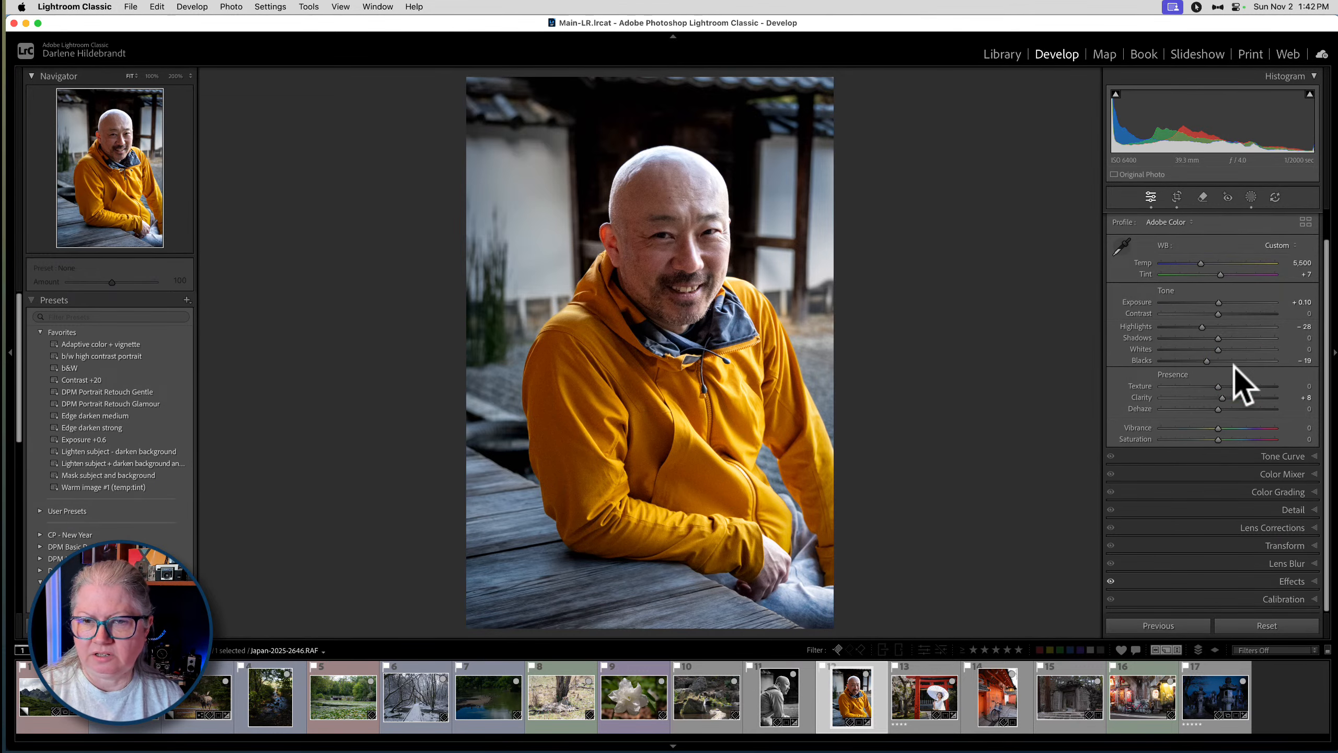
{"action": "left_click", "coordinate": [820, 355]}
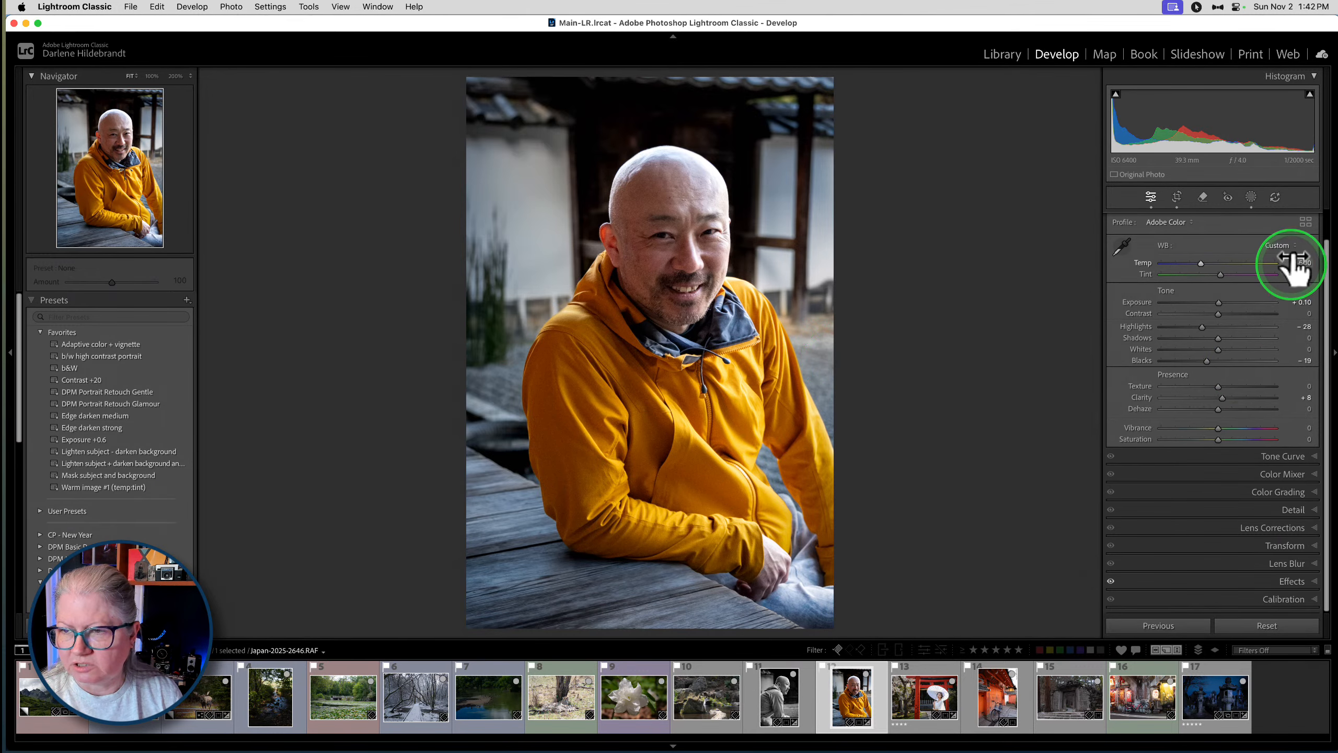
{"action": "left_click_drag", "start_coordinate": [1290, 262], "coordinate": [1290, 269]}
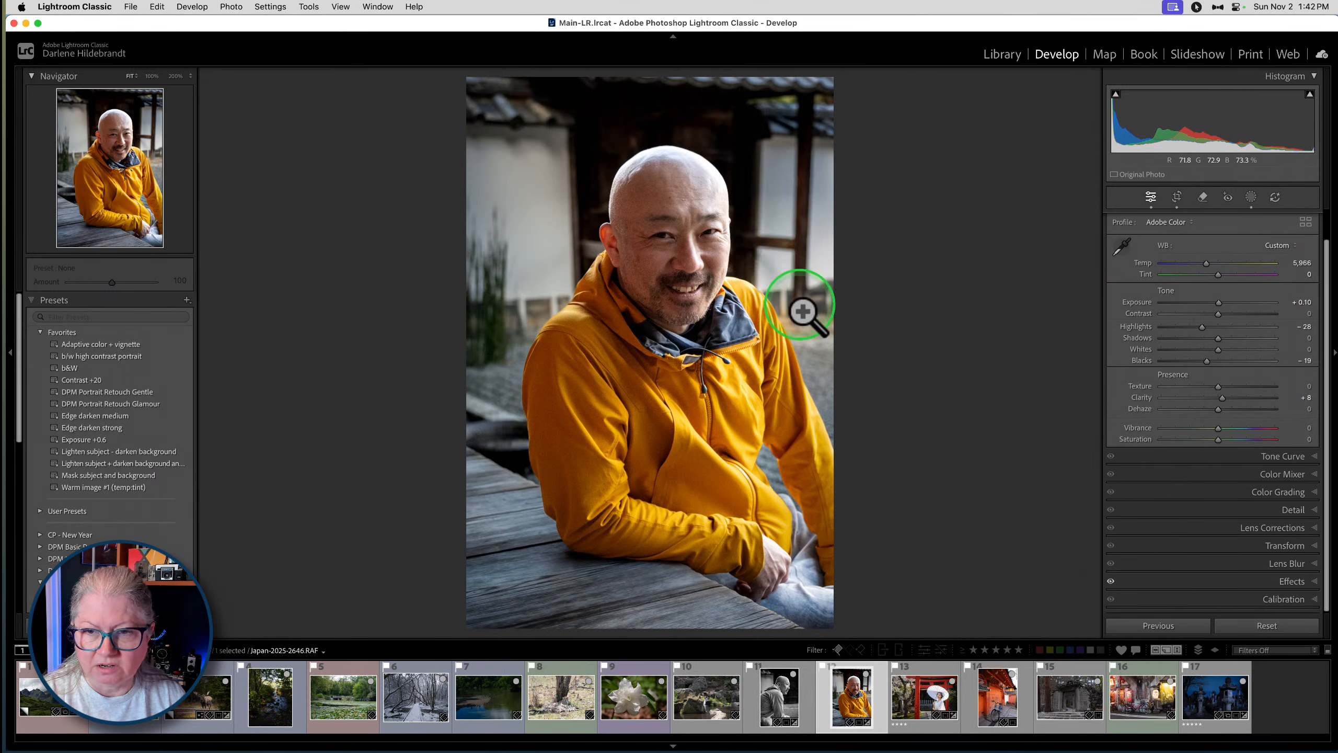
{"action": "key", "text": "backslash"}
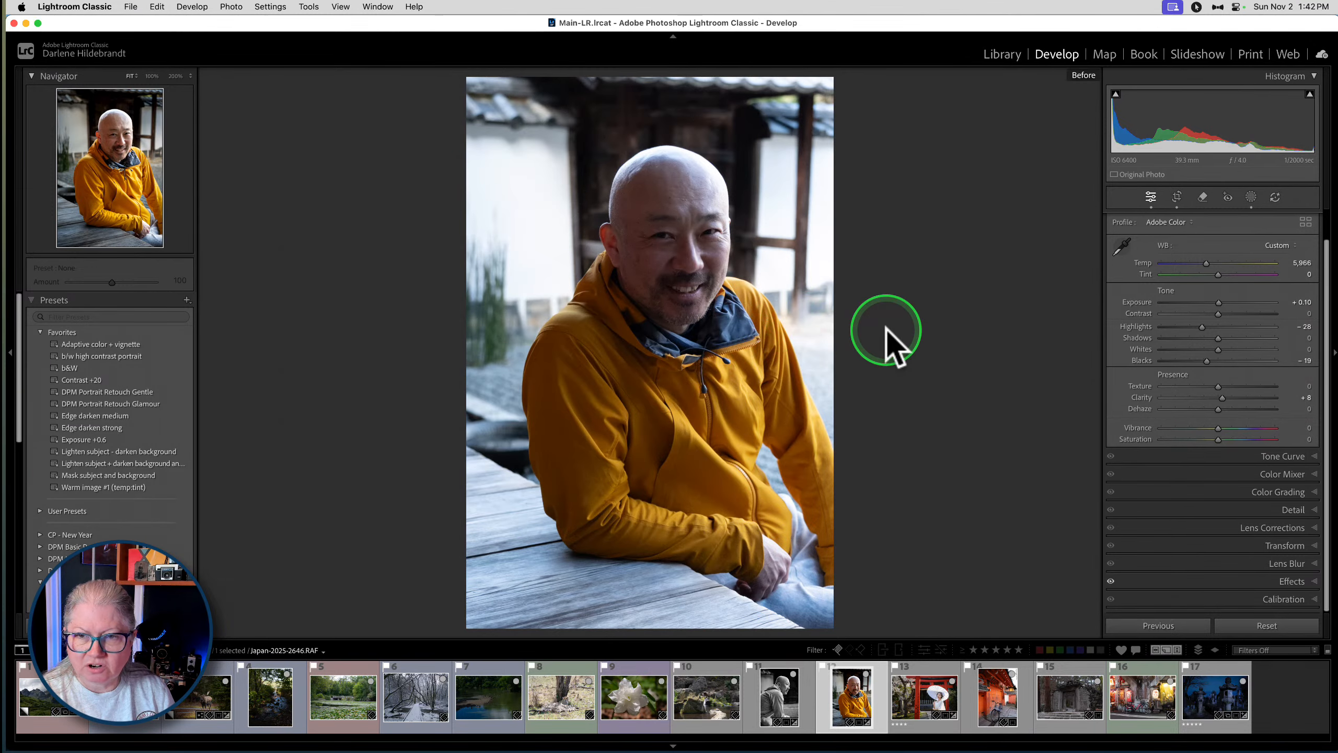
{"action": "key", "text": "backslash"}
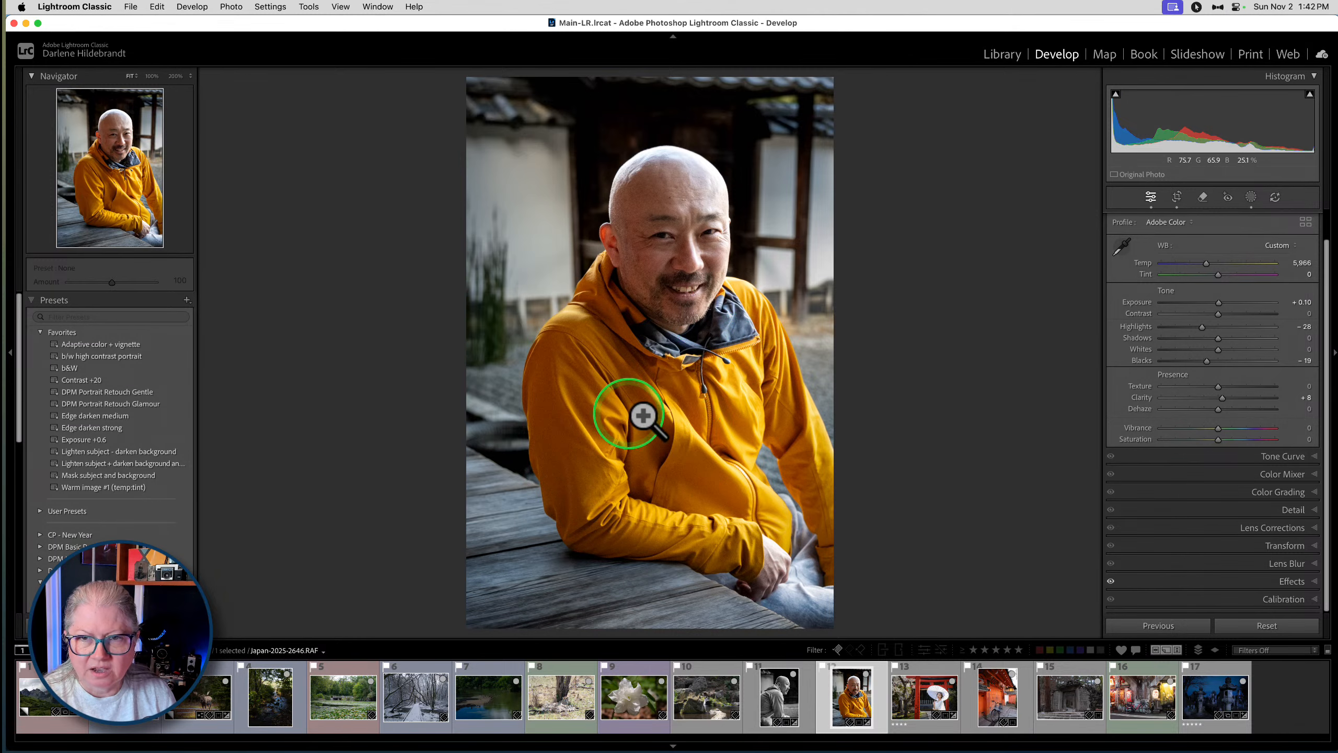
Tighten the portrait's crop further and reposition the photo within the frame
{"action": "key", "text": "r"}
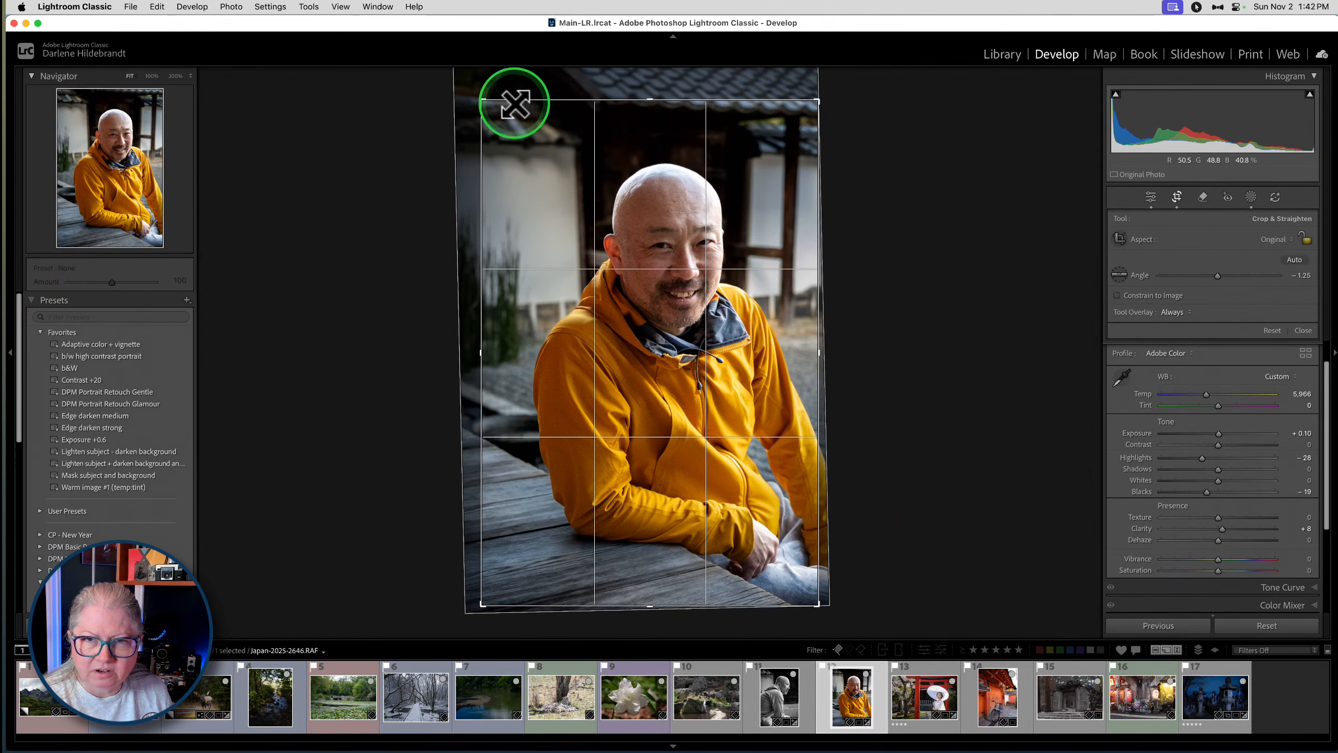
{"action": "left_click_drag", "start_coordinate": [478, 102], "coordinate": [490, 104]}
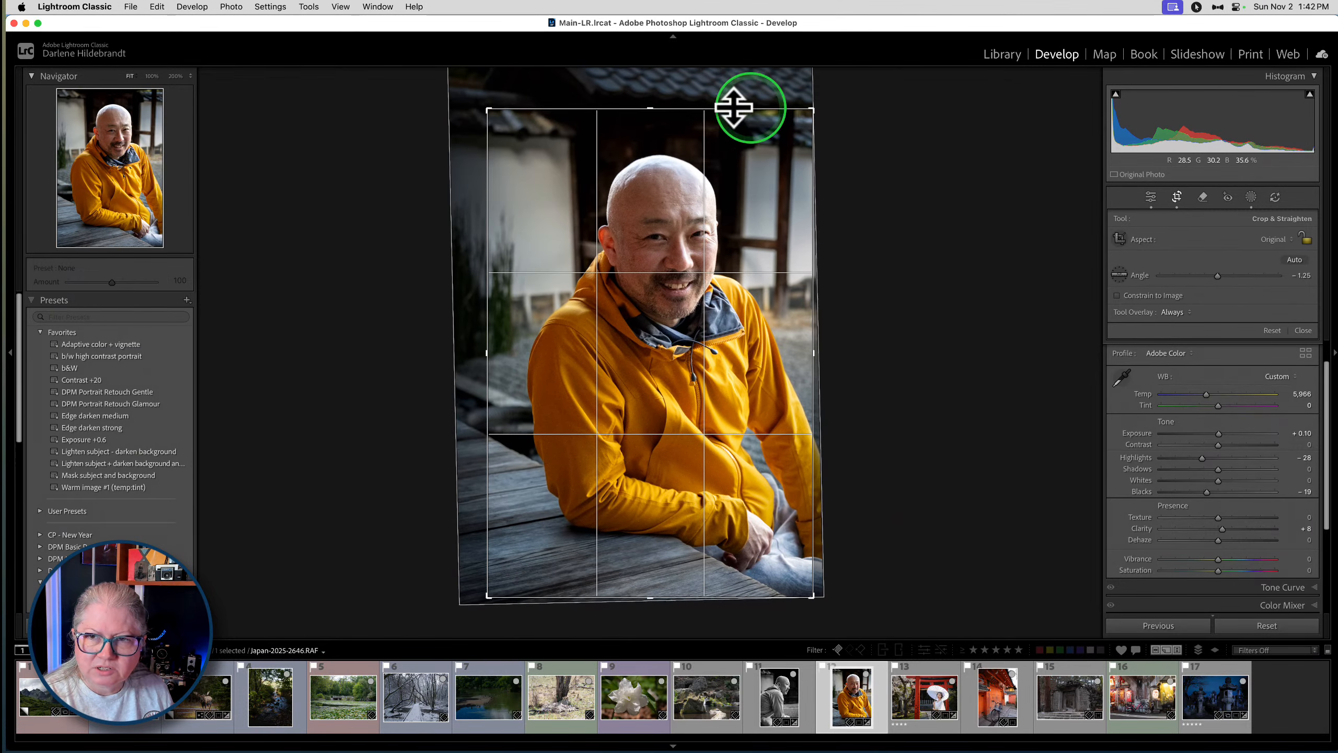
{"action": "key", "text": "Return"}
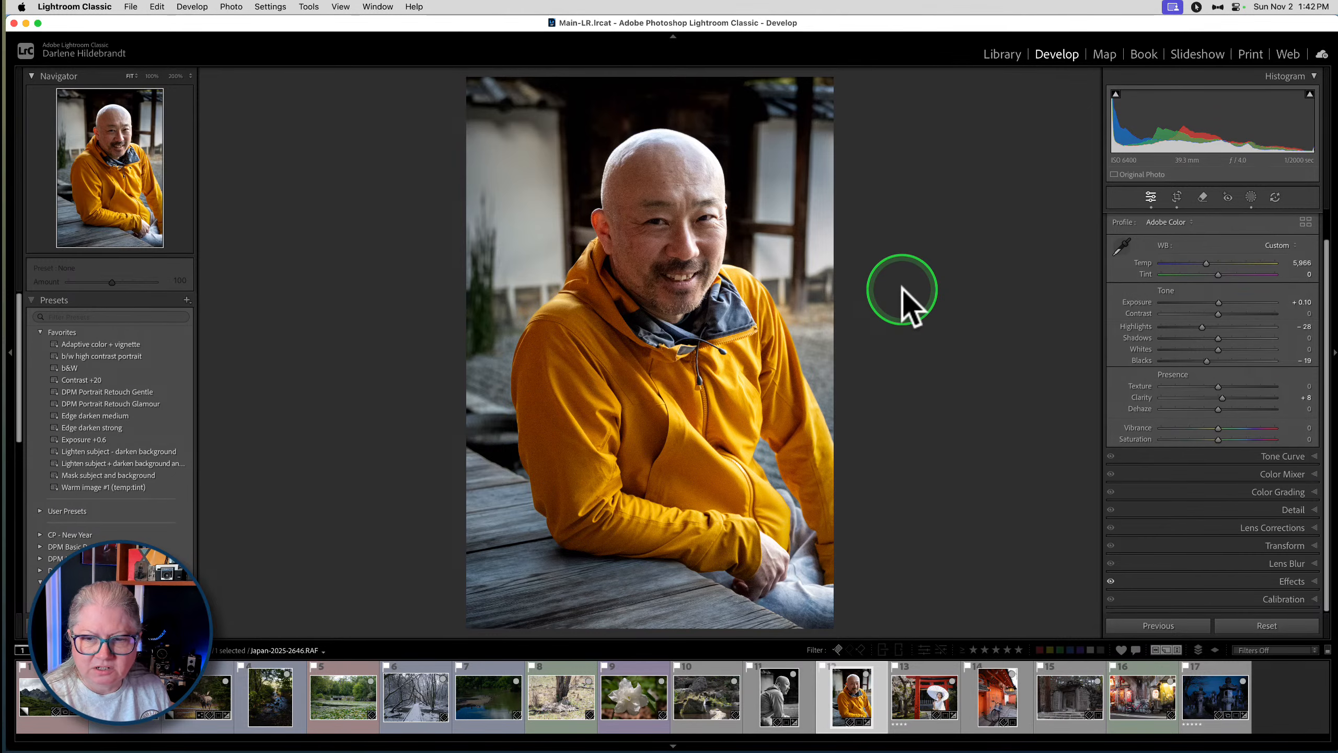
{"action": "key", "text": "r"}
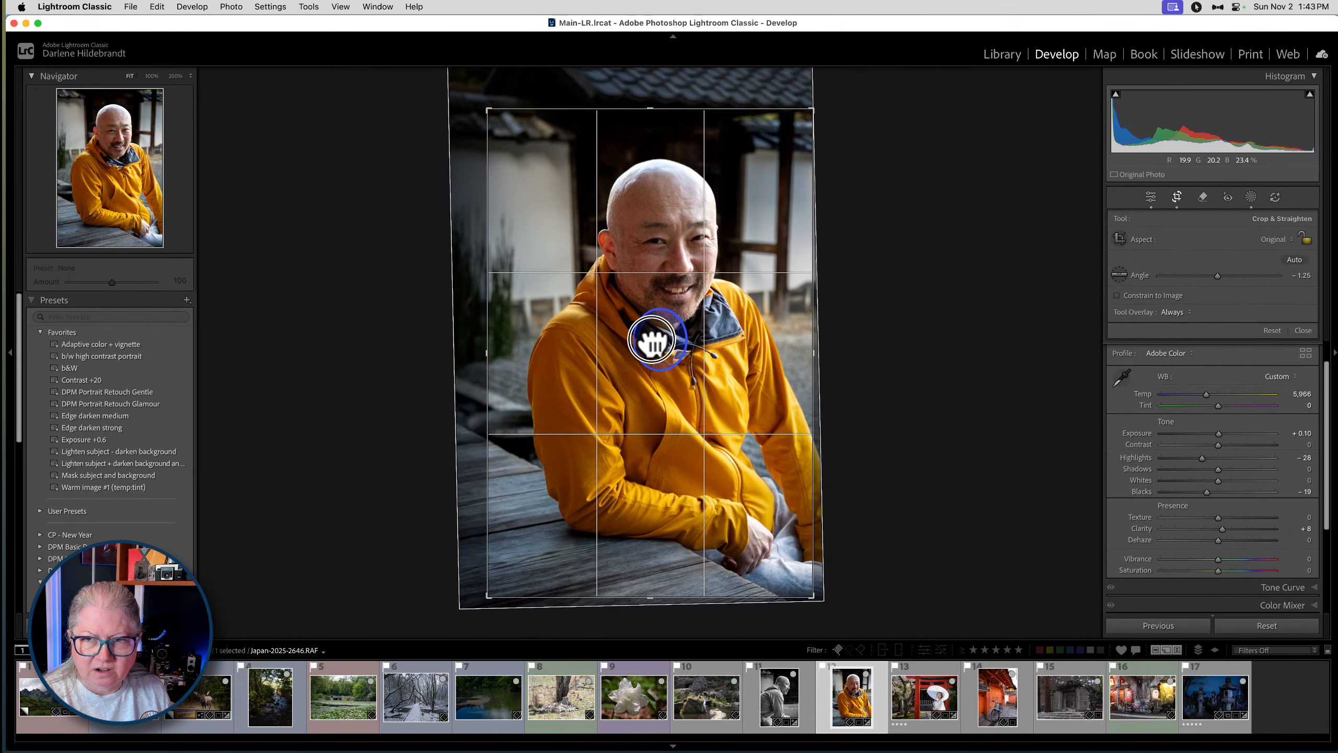
{"action": "key", "text": "Return"}
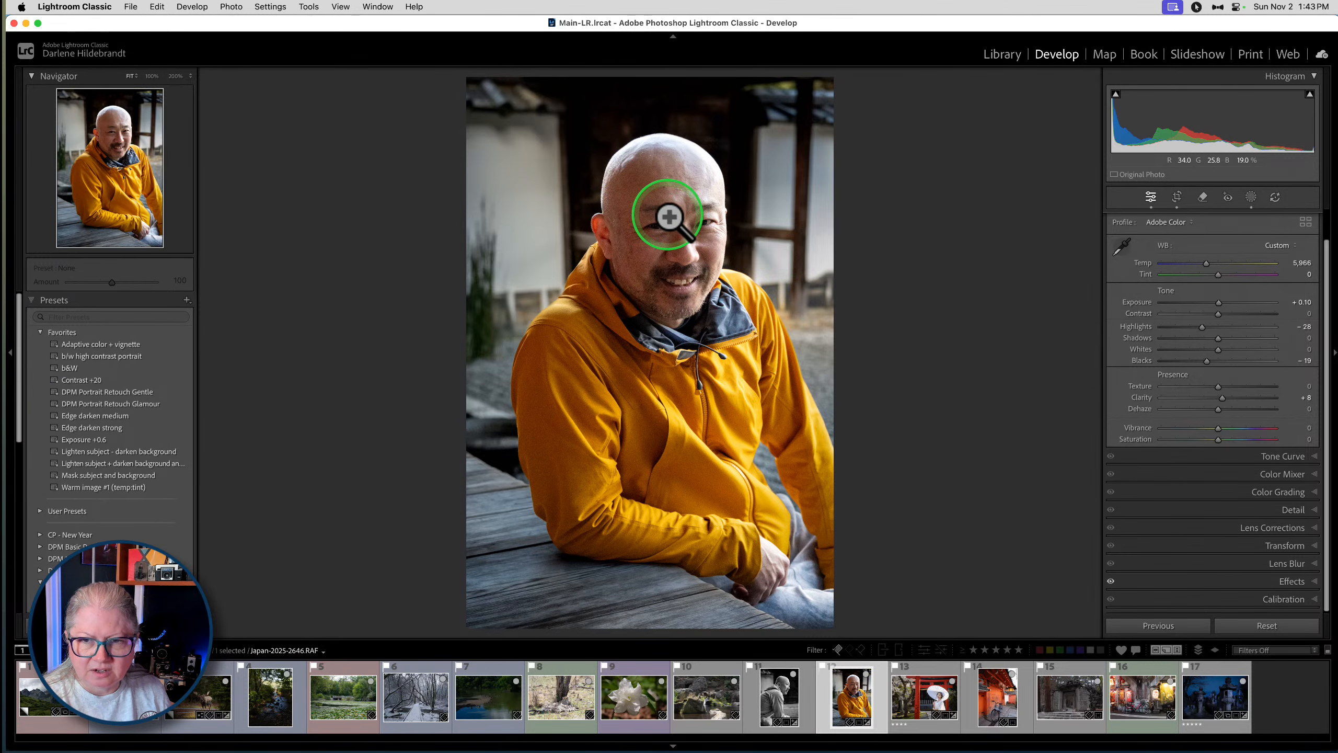
Send a copy of the portrait with Lightroom adjustments to Luminar Neo as TIFF, 16 bits/component, with HDR color space HDR sRGB (Rec. 709)
{"action": "right_click", "coordinate": [707, 304]}
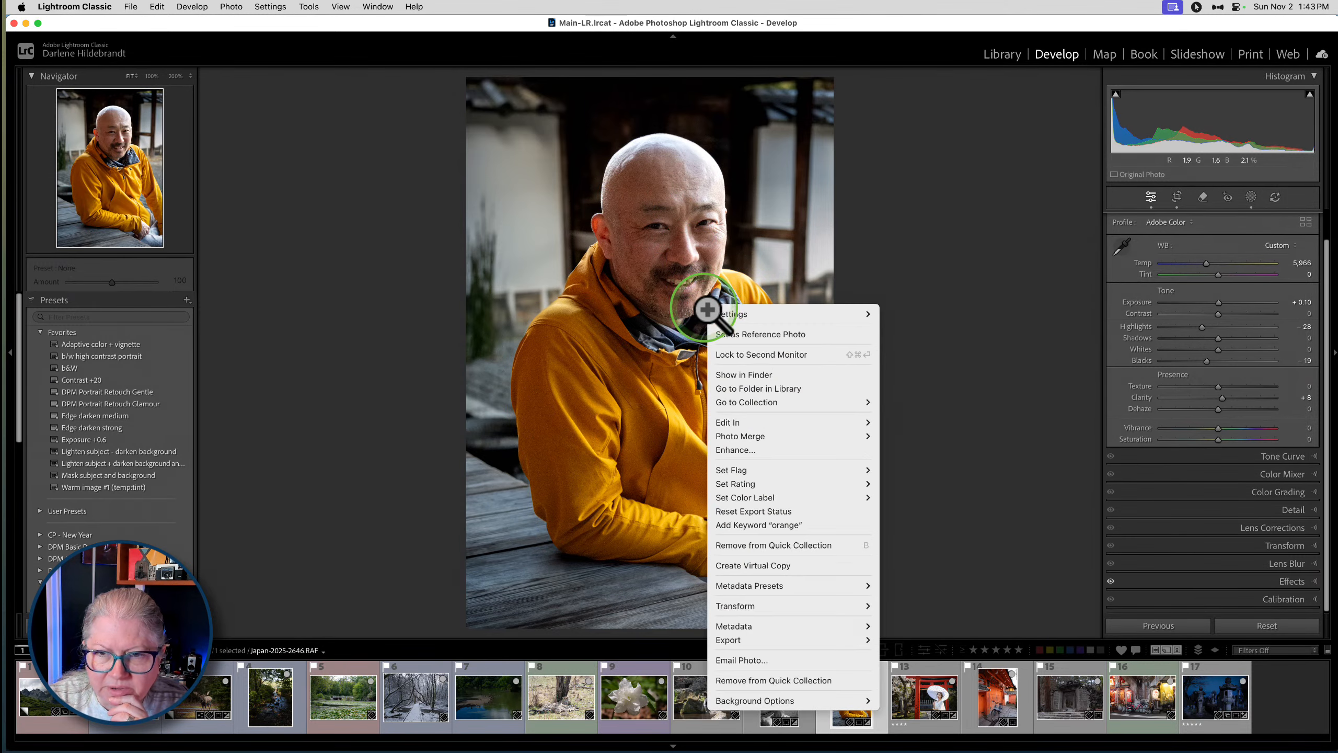
{"action": "mouse_move", "coordinate": [720, 423]}
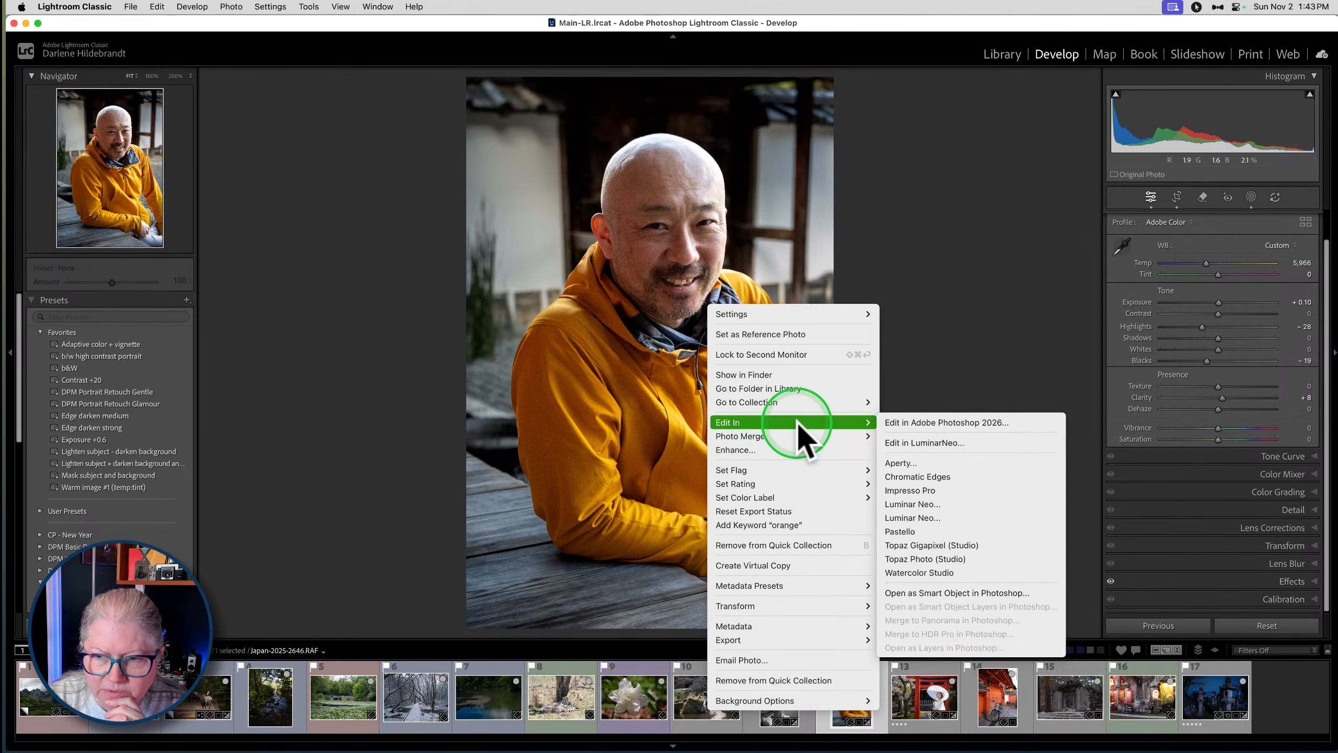
{"action": "left_click", "coordinate": [930, 445]}
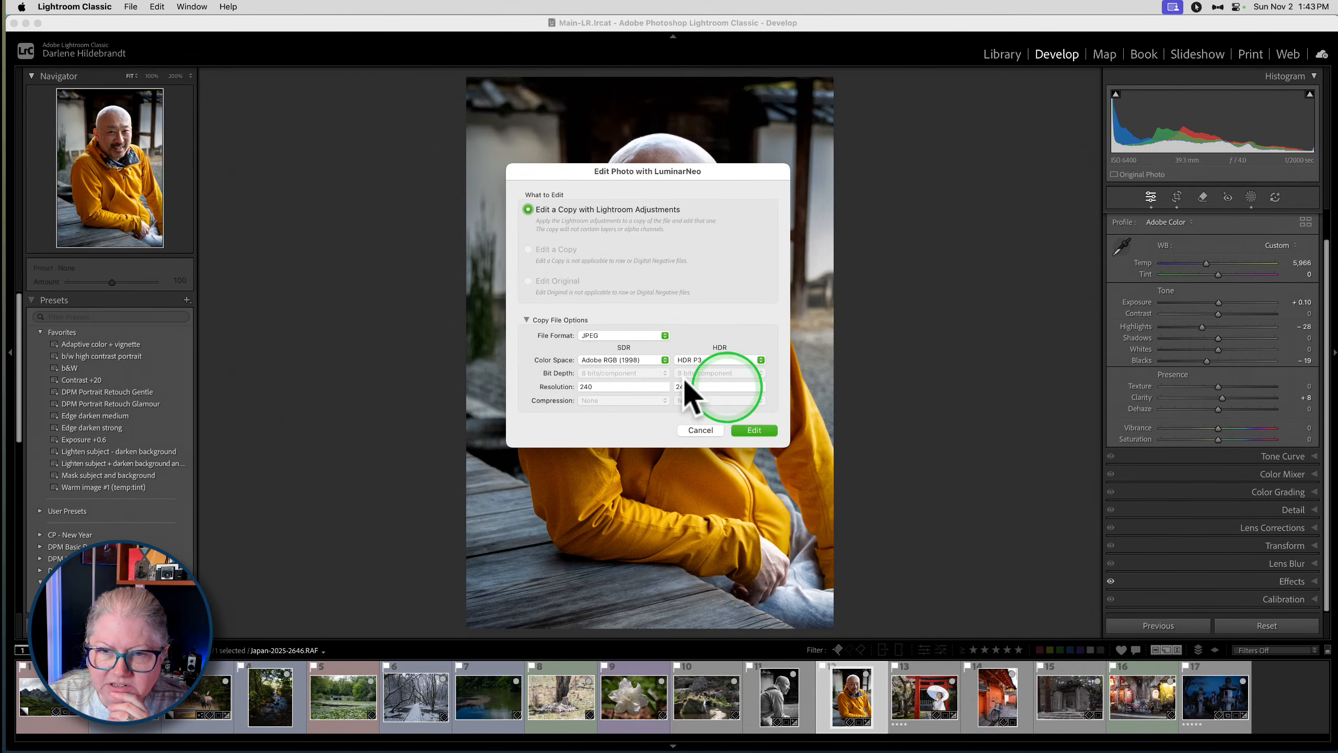
{"action": "left_click", "coordinate": [659, 335]}
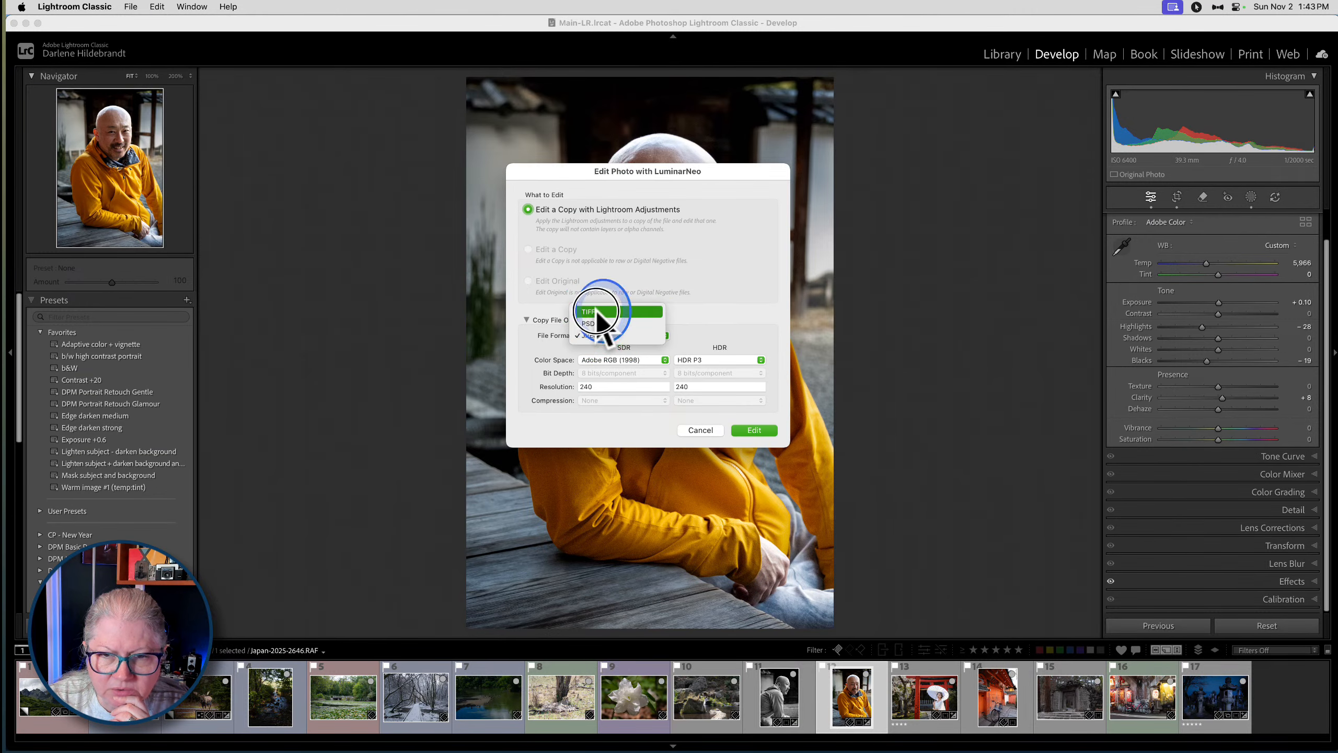
{"action": "left_click", "coordinate": [605, 323]}
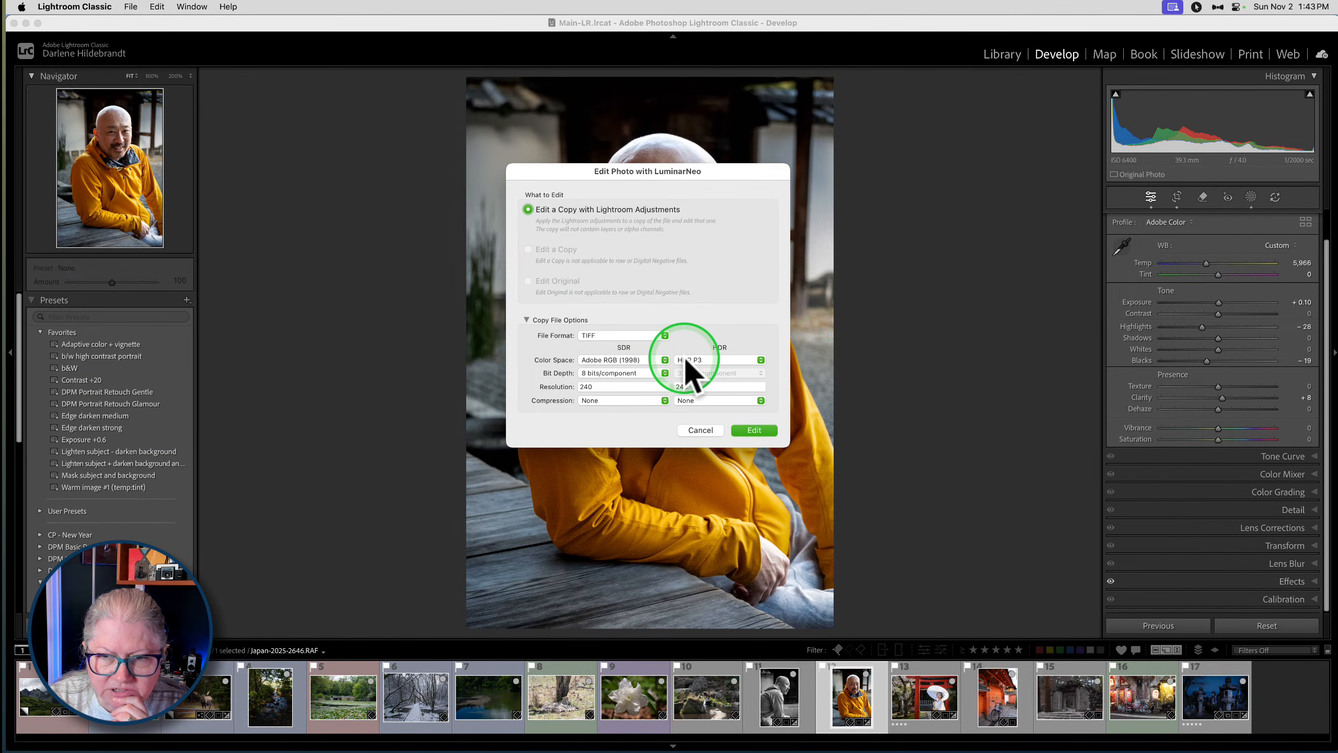
{"action": "left_click", "coordinate": [731, 360]}
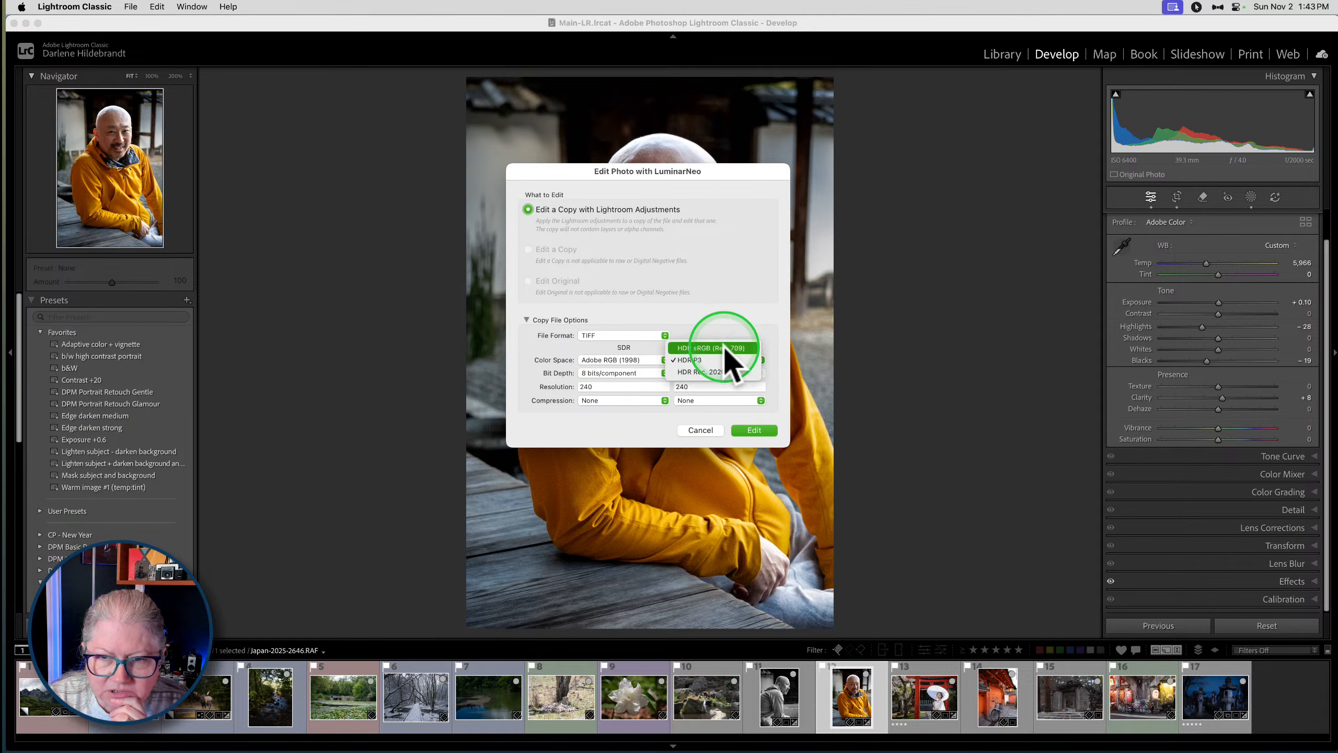
{"action": "left_click", "coordinate": [725, 352]}
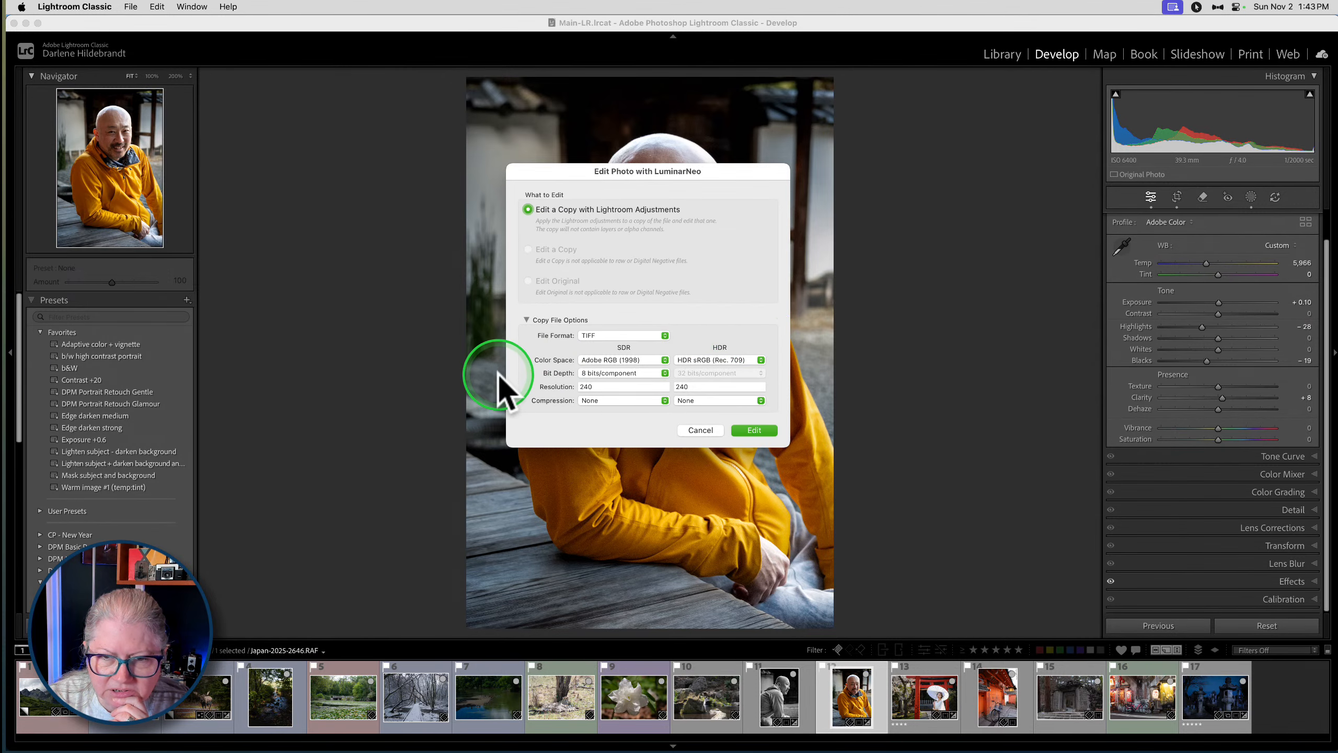
{"action": "left_click", "coordinate": [613, 375]}
{"action": "left_click", "coordinate": [611, 385]}
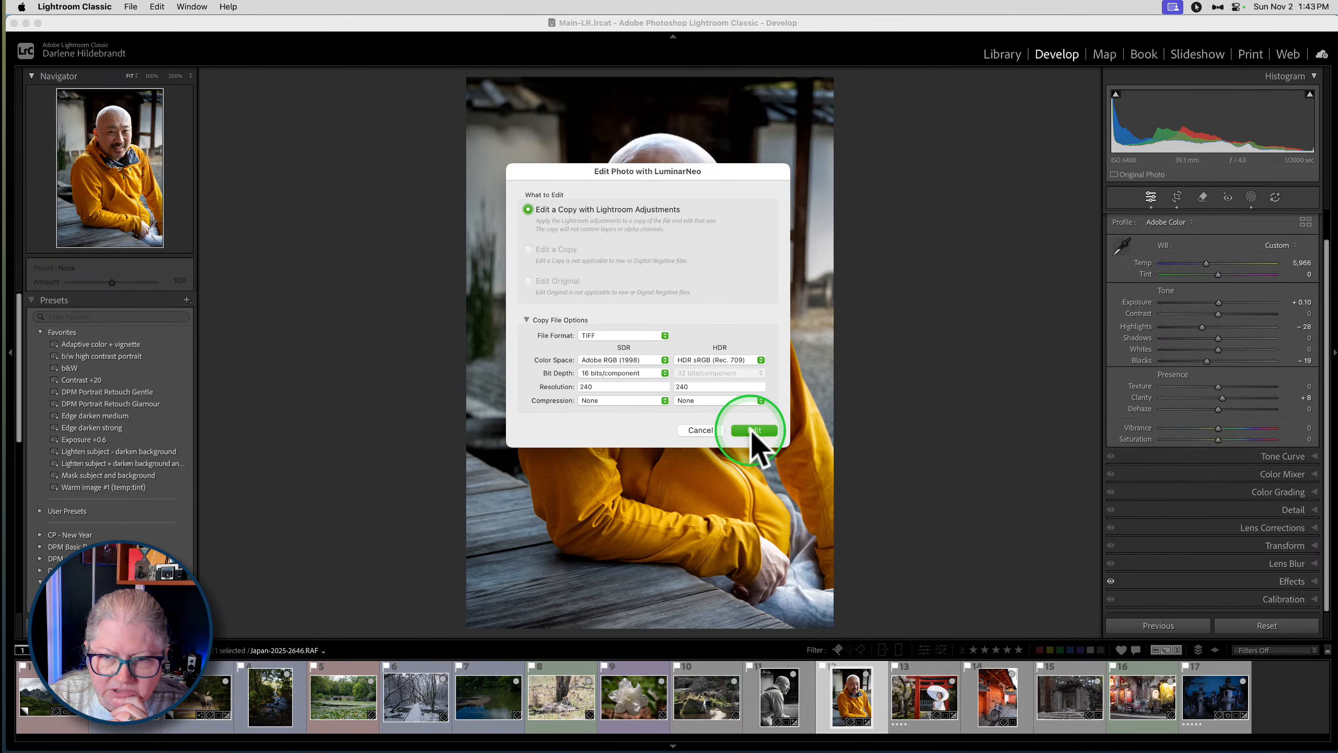
{"action": "left_click", "coordinate": [753, 429]}
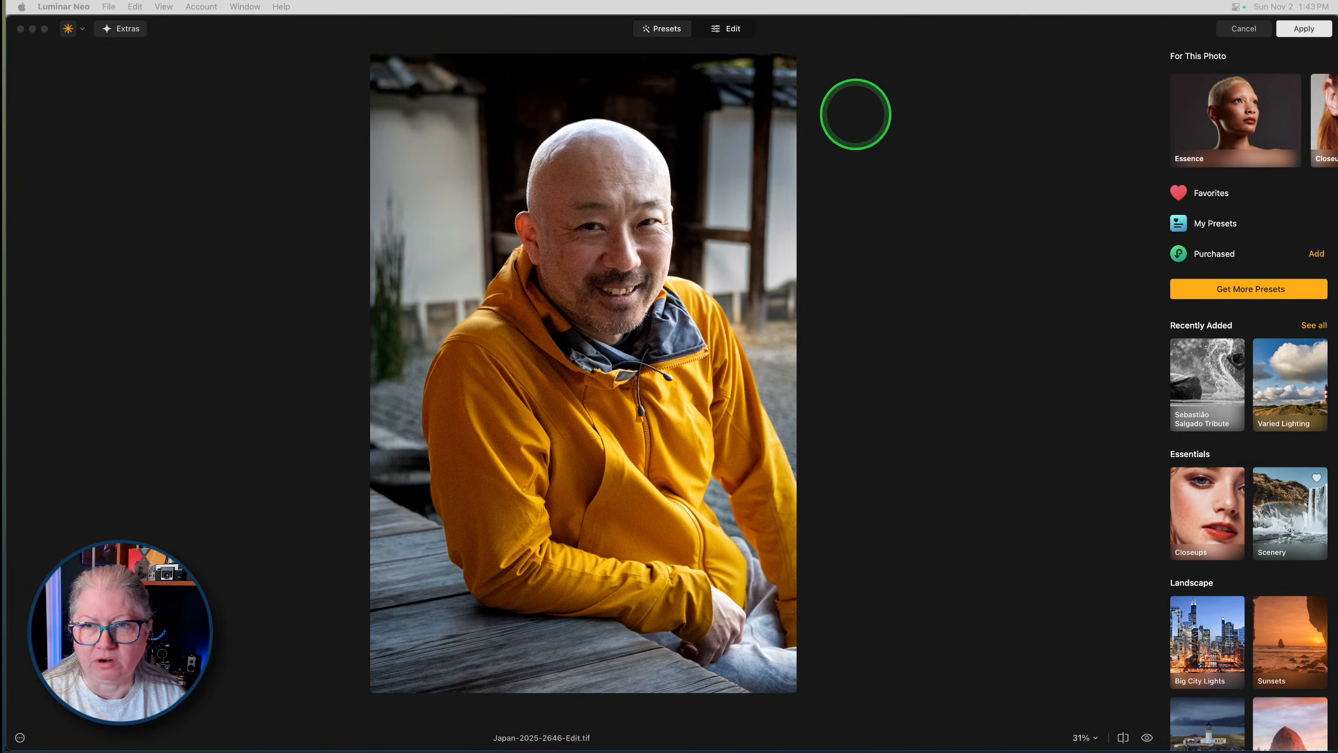
Apply Studio Light to the portrait with Amount 26 and Depth -20, and move the light source up onto the man's face
{"action": "left_click", "coordinate": [727, 29]}
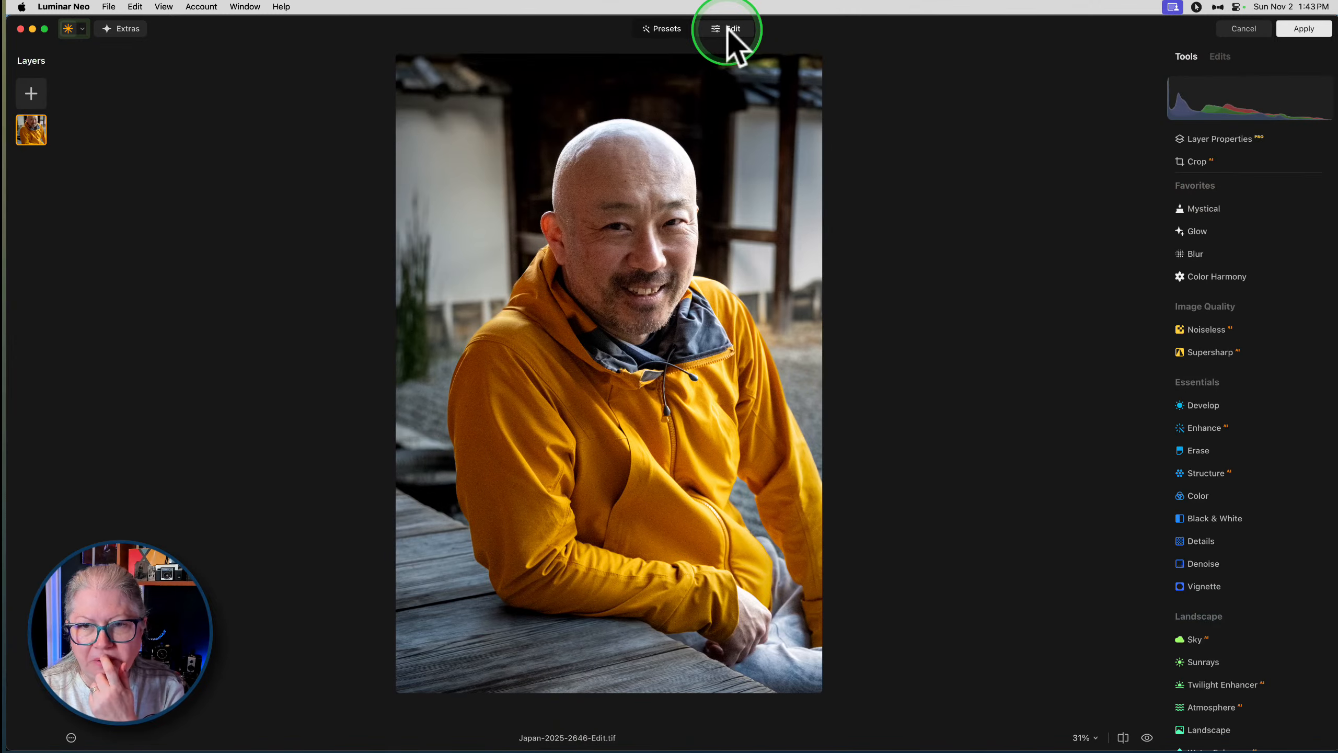
{"action": "left_click", "coordinate": [1015, 263]}
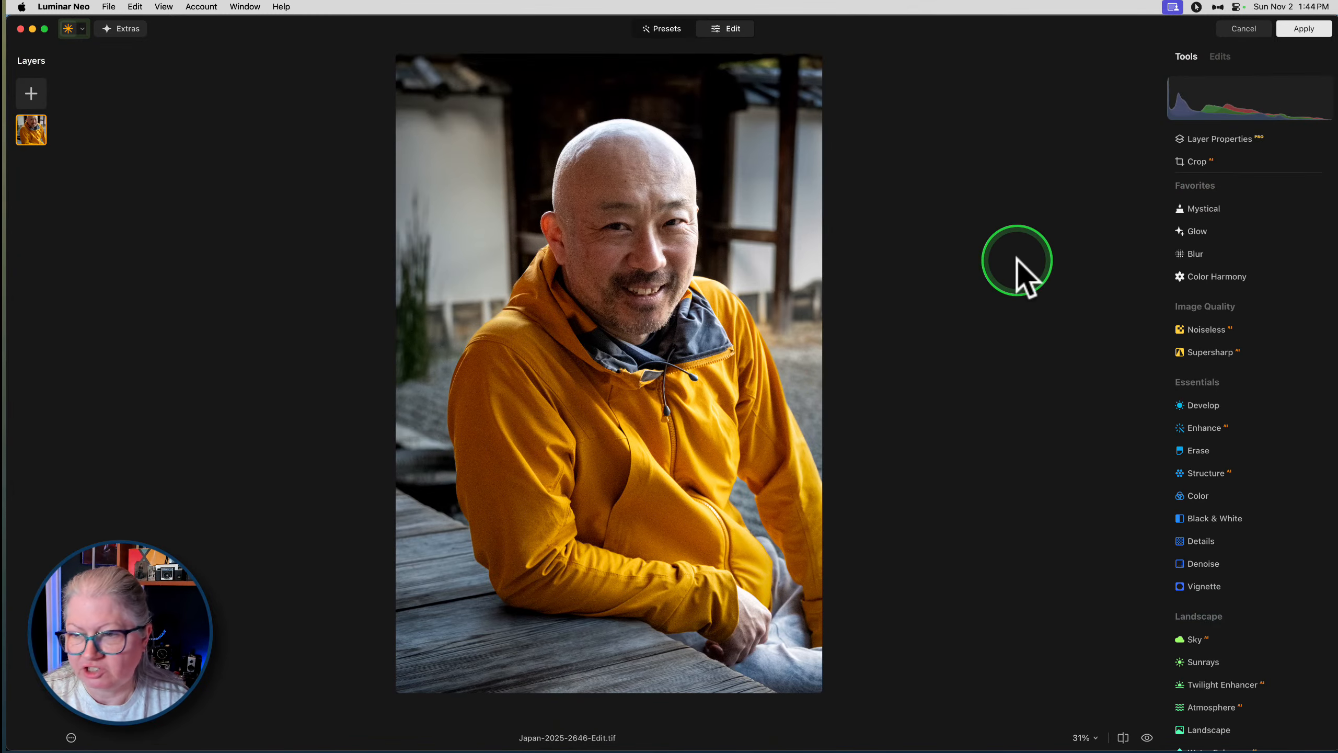
{"action": "scroll", "coordinate": [1254, 498], "scroll_direction": "down", "scroll_amount": 5}
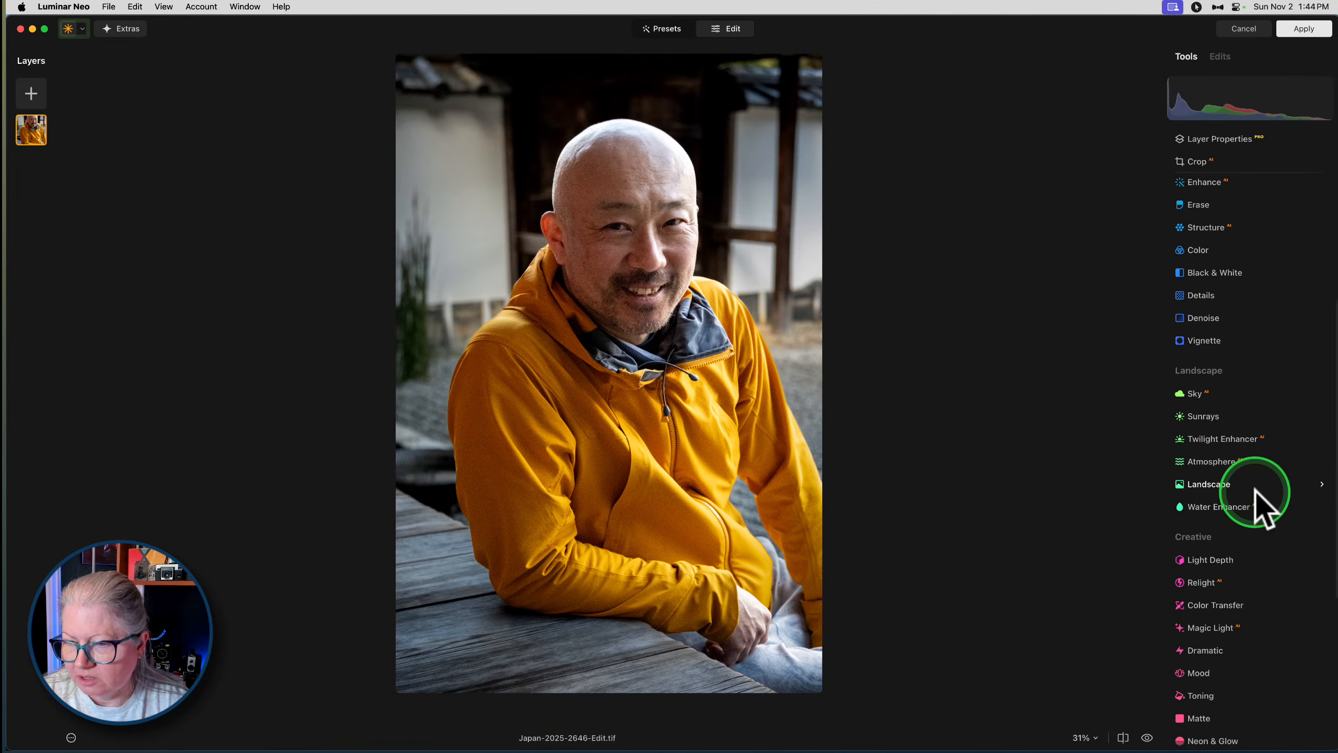
{"action": "scroll", "coordinate": [1256, 496], "scroll_direction": "down", "scroll_amount": 3}
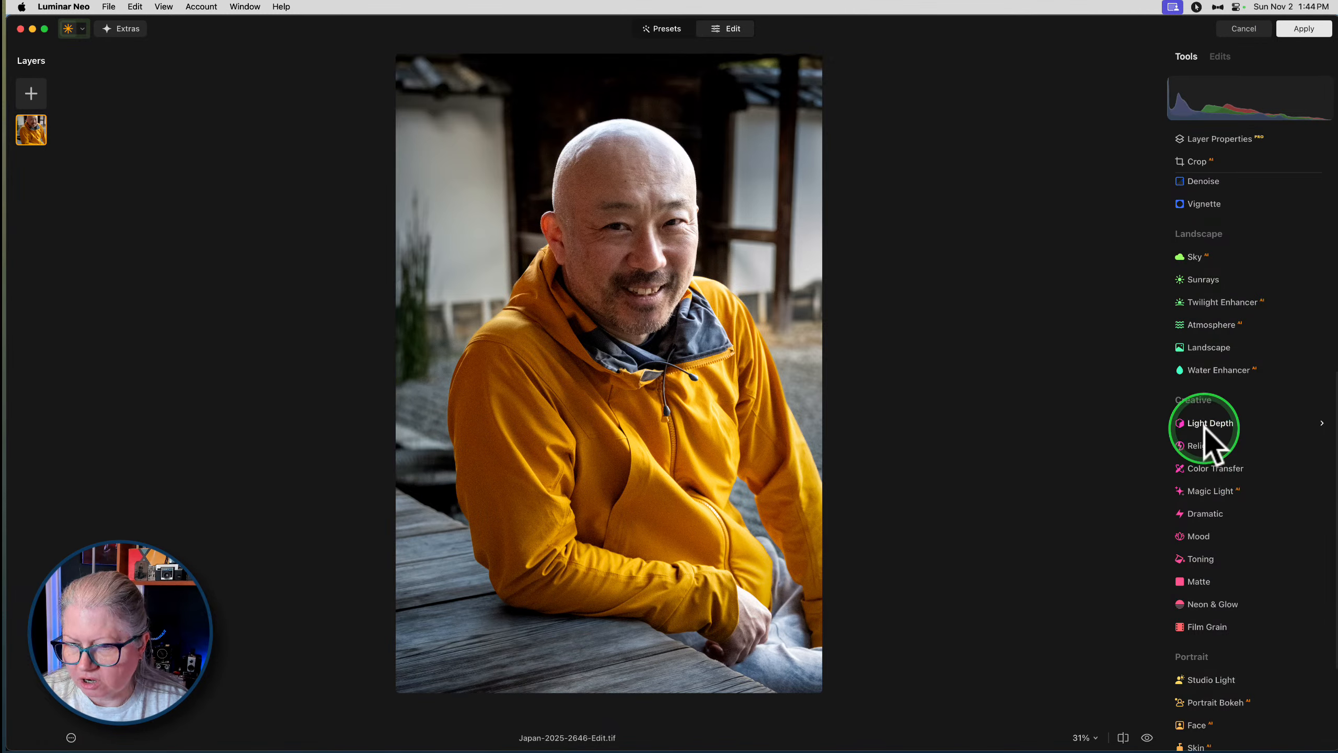
{"action": "scroll", "coordinate": [1206, 440], "scroll_direction": "down", "scroll_amount": 3}
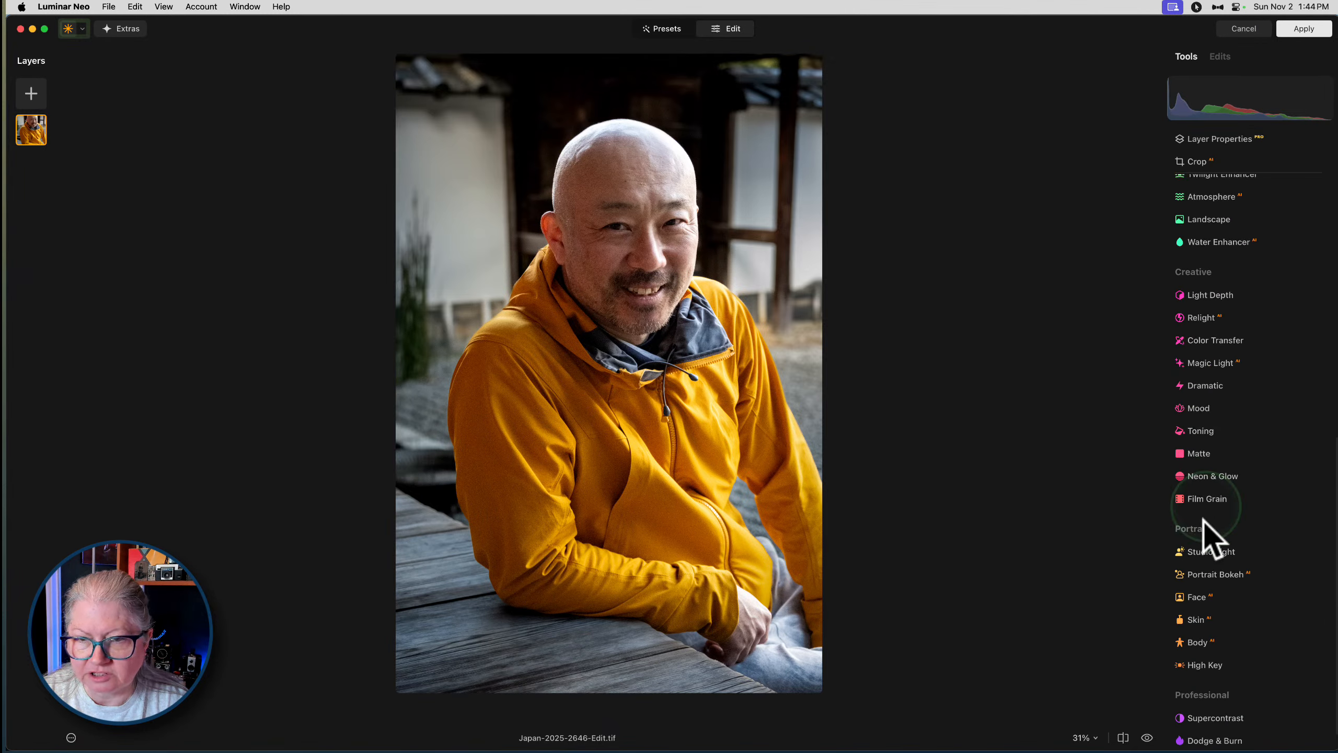
{"action": "left_click", "coordinate": [1205, 552]}
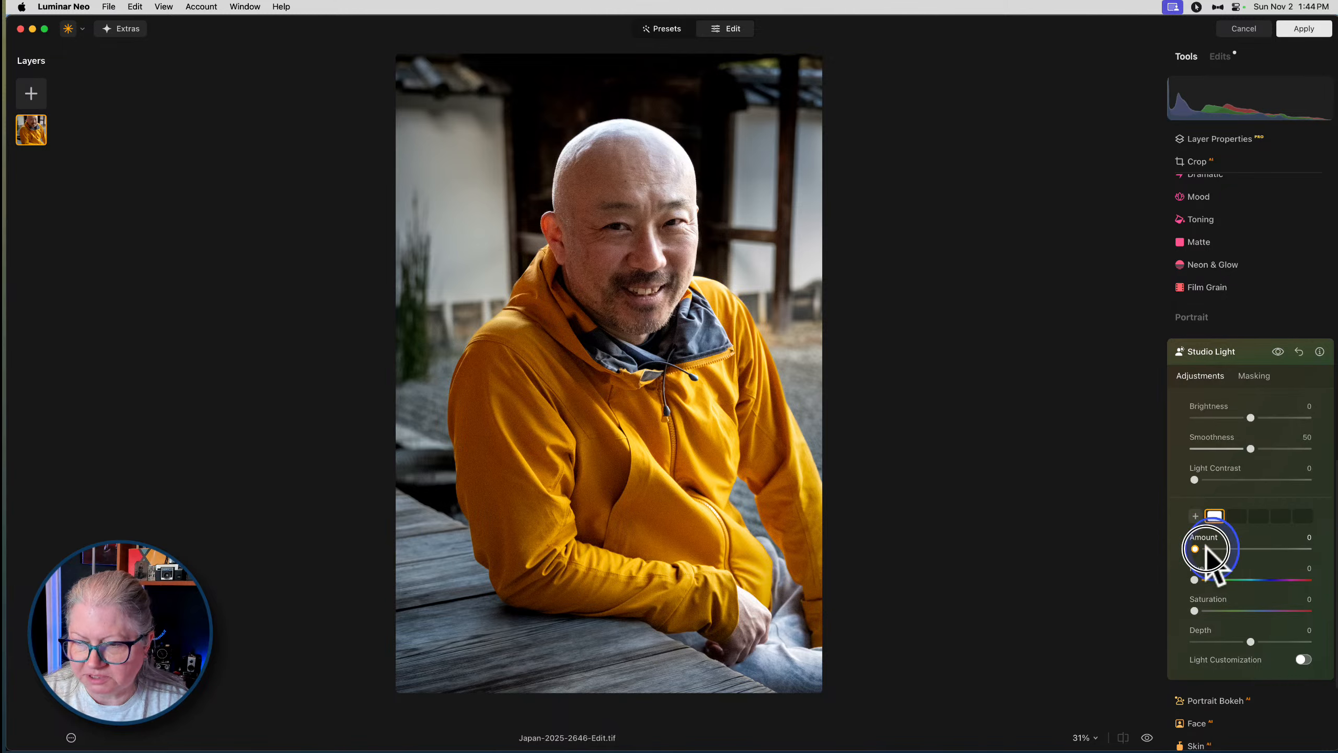
{"action": "left_click_drag", "start_coordinate": [1206, 548], "coordinate": [1223, 549]}
{"action": "left_click_drag", "start_coordinate": [1250, 641], "coordinate": [1228, 591]}
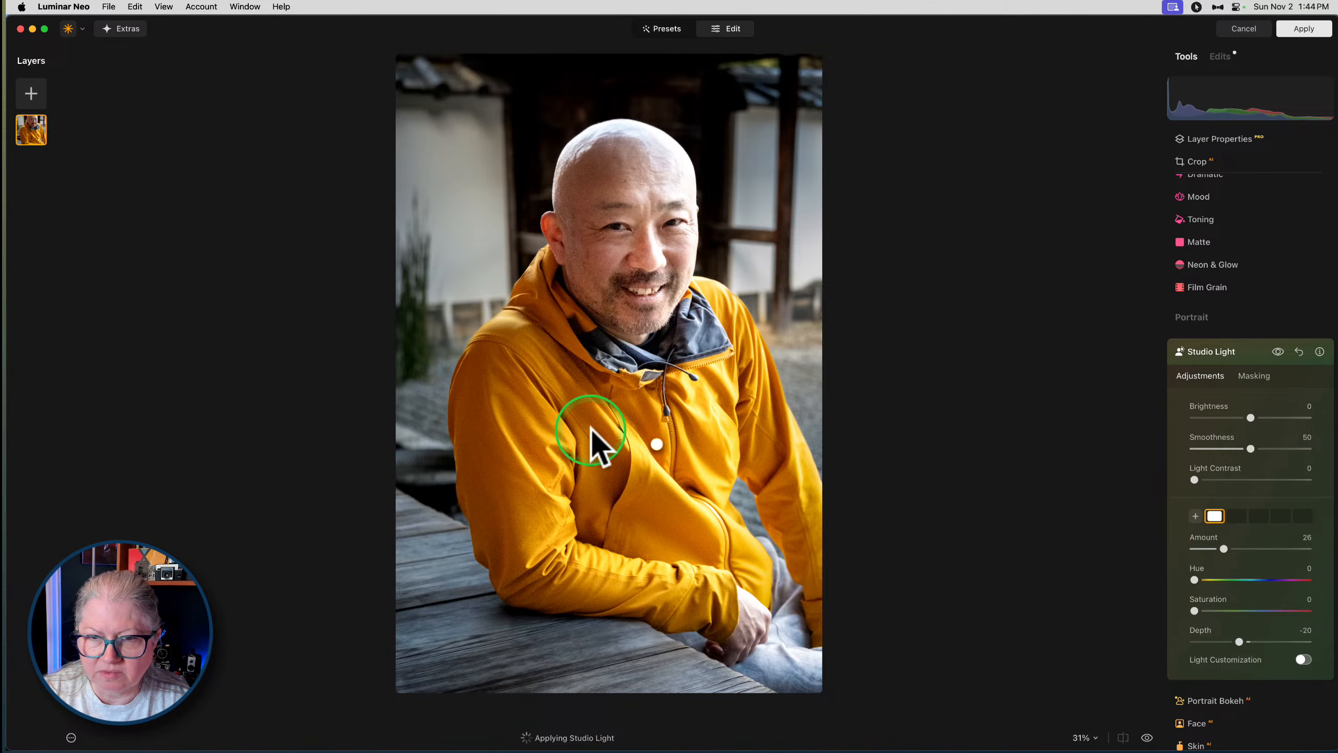
{"action": "left_click_drag", "start_coordinate": [660, 449], "coordinate": [640, 331]}
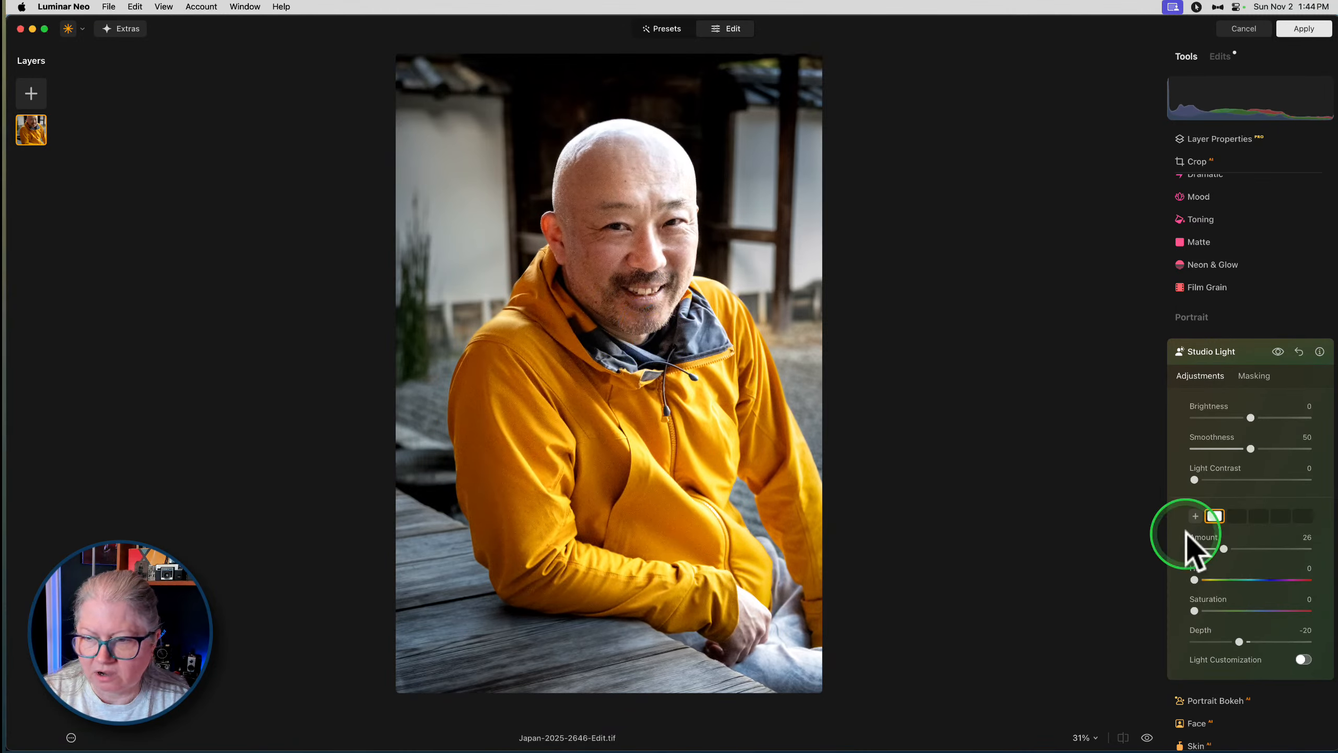
Set Studio Light's Depth to -47, Amount to 30 and Smoothness to 85, and compare the portrait with and without the effect
{"action": "left_click_drag", "start_coordinate": [1239, 641], "coordinate": [1223, 640]}
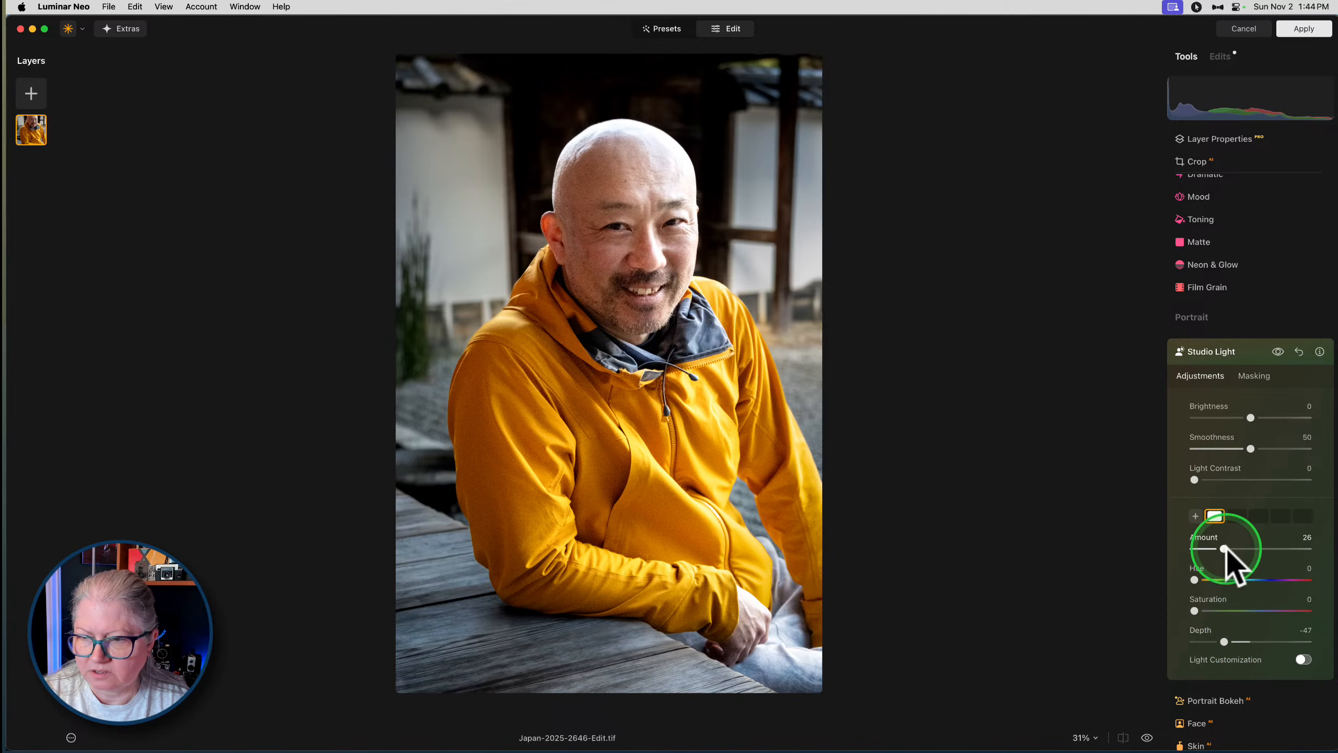
{"action": "mouse_move", "coordinate": [1221, 551]}
{"action": "left_mouse_down"}
{"action": "mouse_move", "coordinate": [1212, 545]}
{"action": "mouse_move", "coordinate": [1223, 553]}
{"action": "left_mouse_up"}
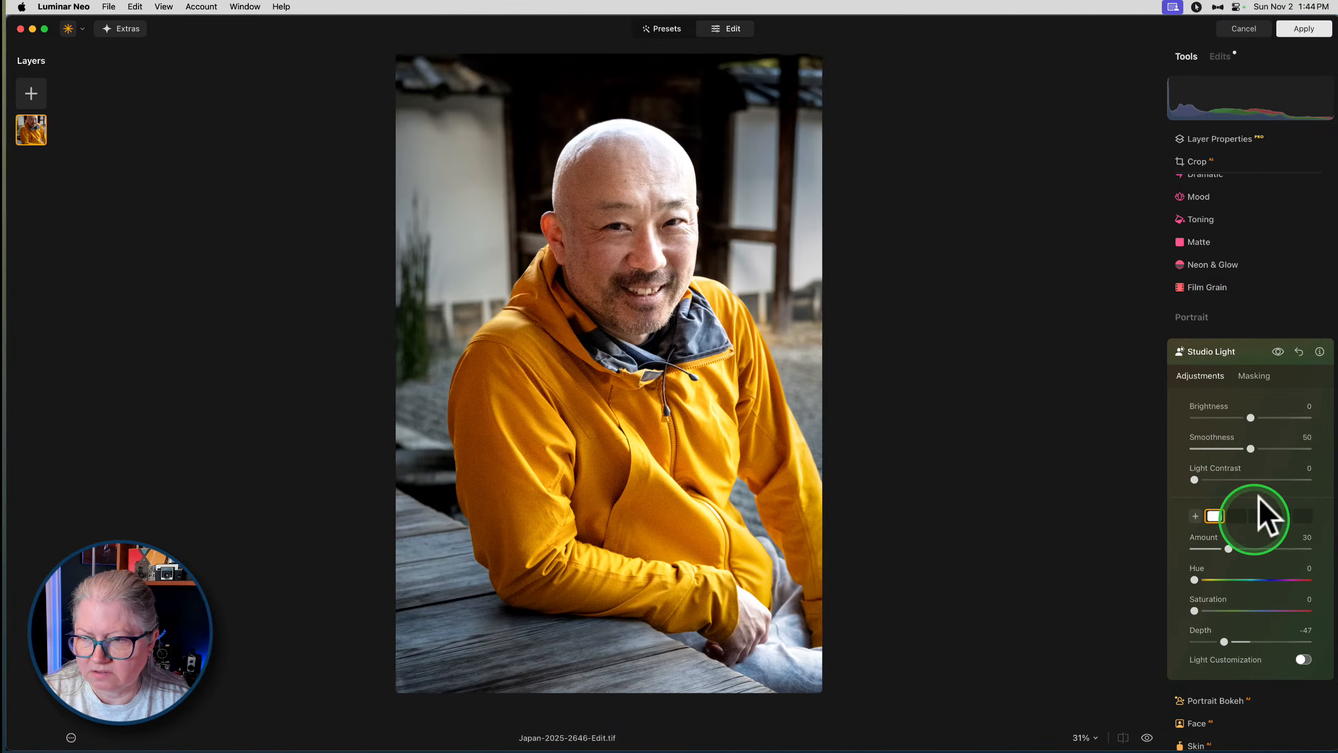
{"action": "left_click_drag", "start_coordinate": [1251, 449], "coordinate": [1290, 449]}
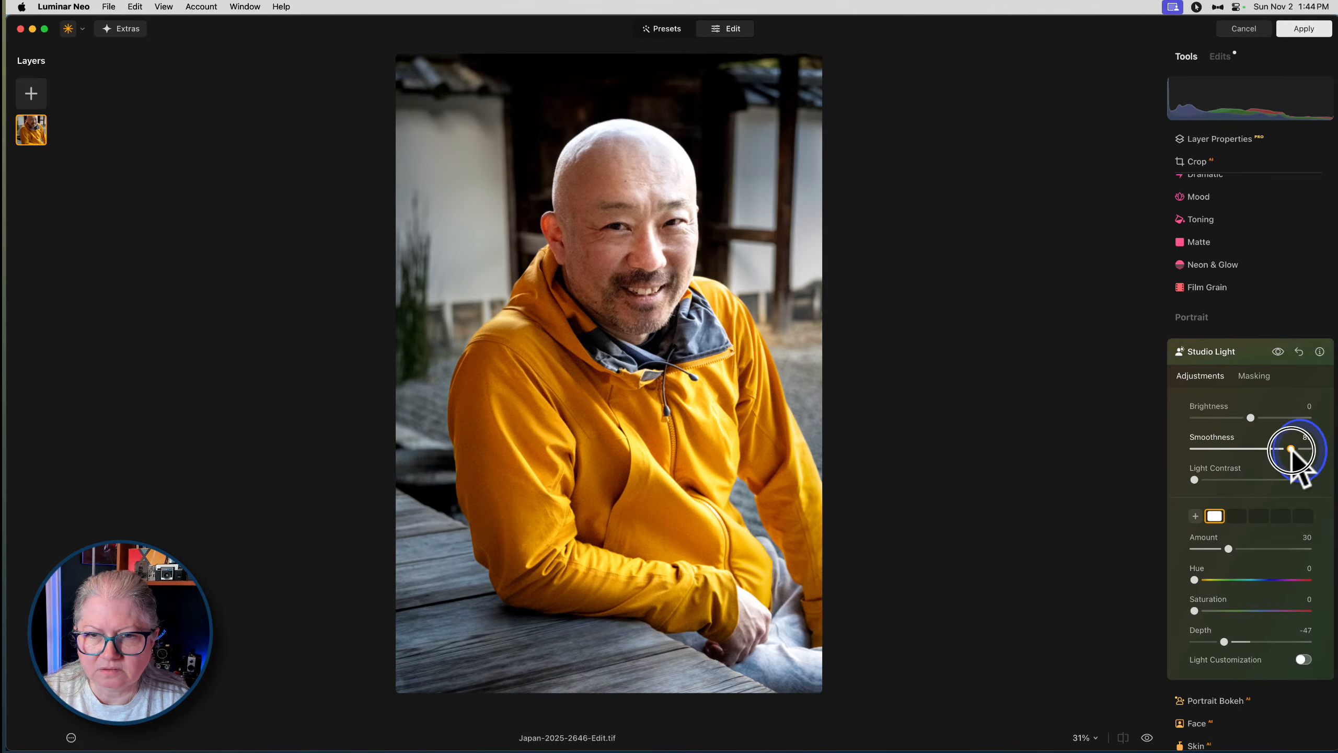
{"action": "left_click", "coordinate": [1277, 352]}
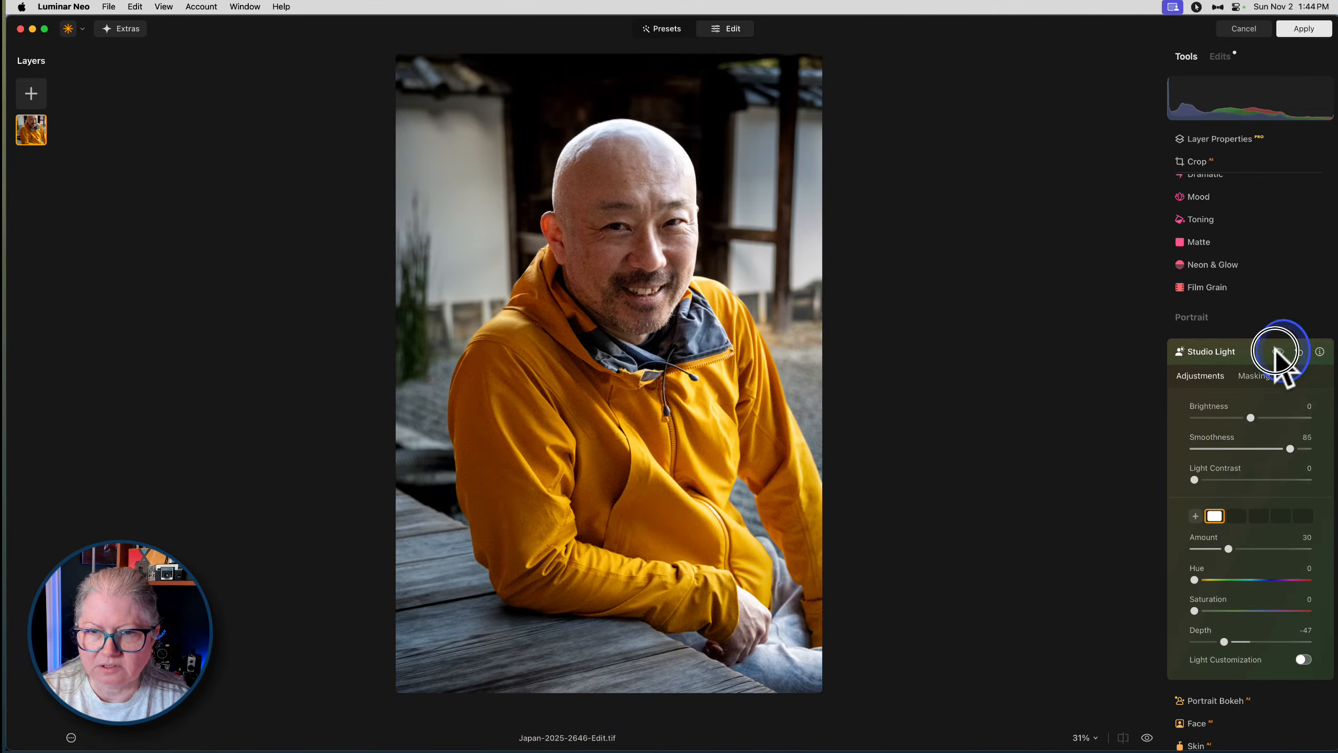
{"action": "left_click", "coordinate": [1277, 352]}
{"action": "left_click", "coordinate": [1278, 352]}
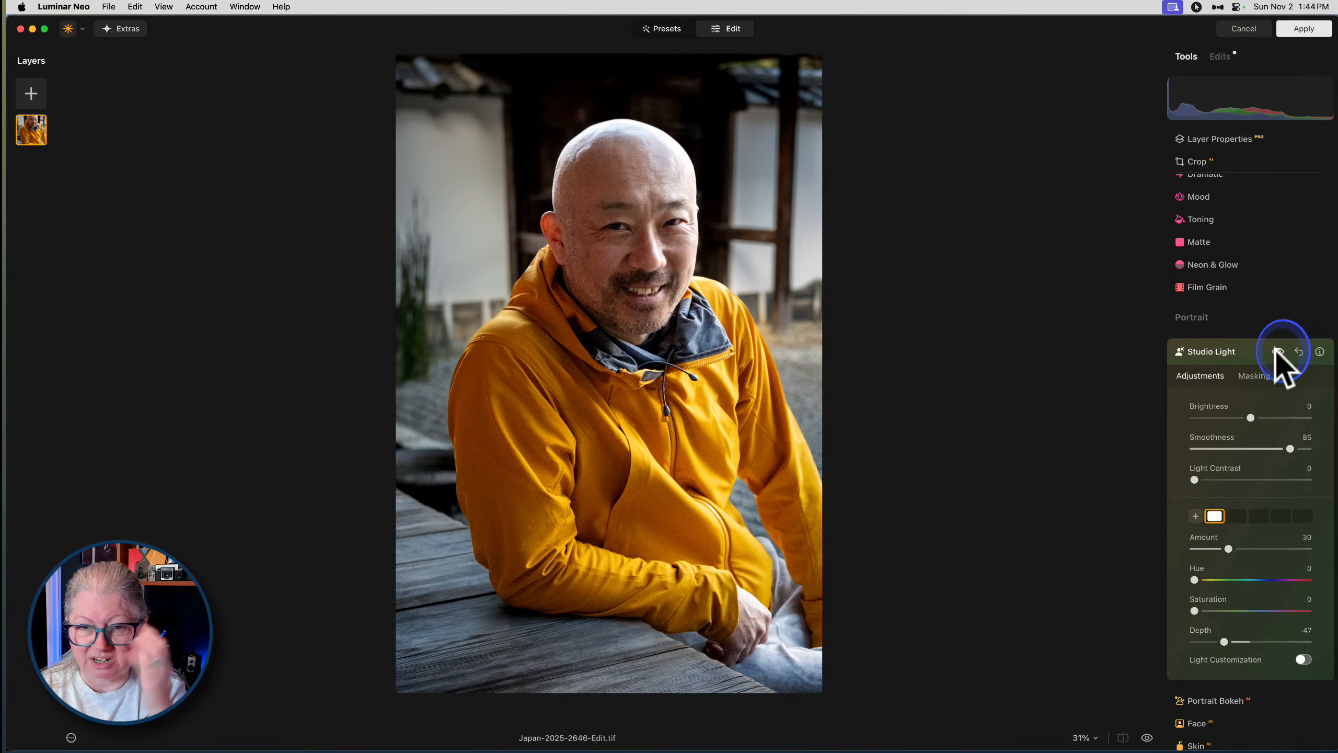
{"action": "left_click", "coordinate": [1278, 352]}
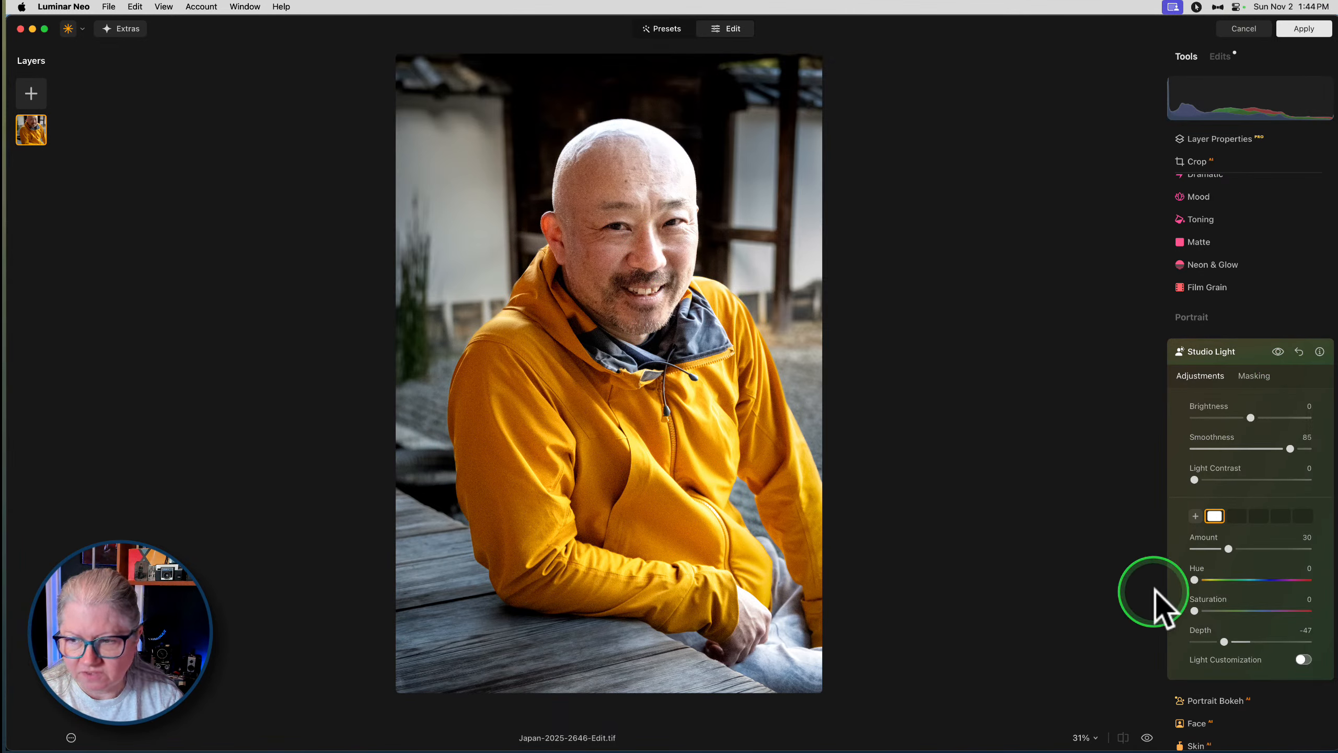
Reduce the Studio Light Amount to 20, tint the light with Hue 12 and Saturation 13, and compare with the effect off
{"action": "left_click_drag", "start_coordinate": [1227, 549], "coordinate": [1215, 548]}
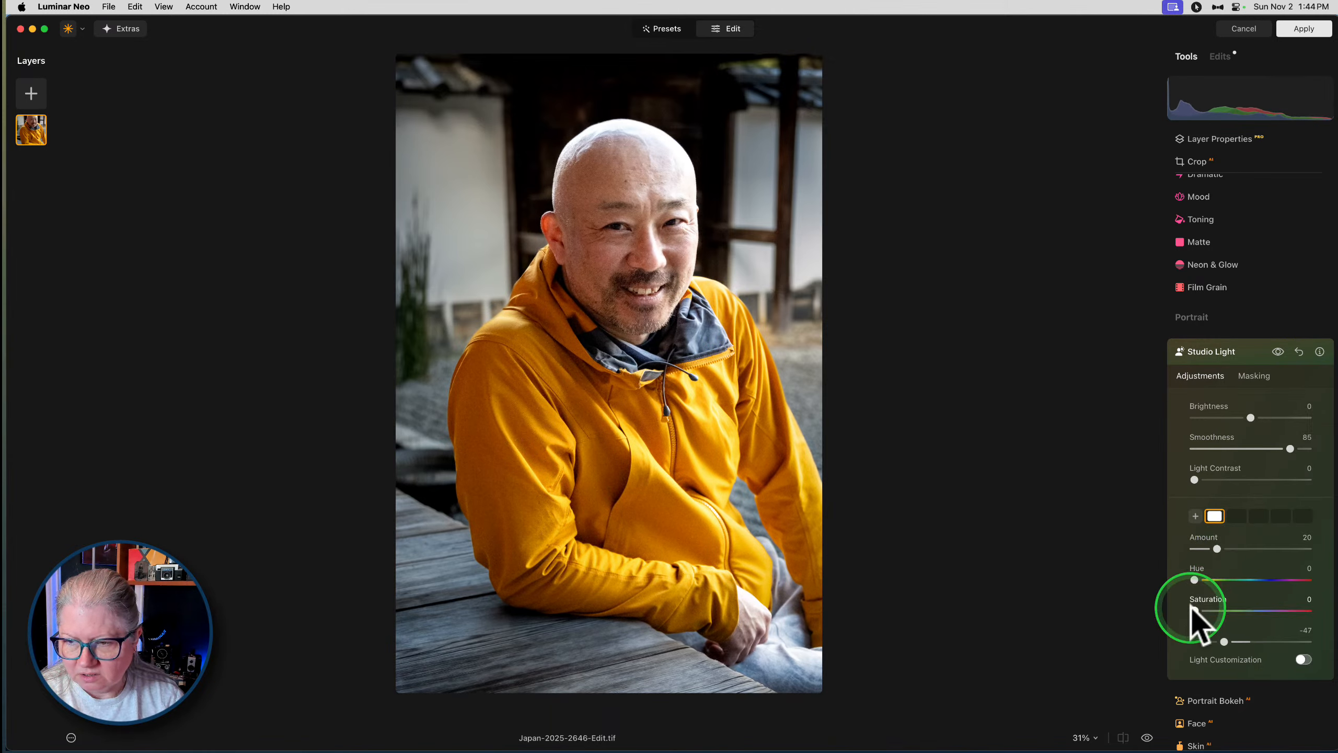
{"action": "left_click_drag", "start_coordinate": [1194, 611], "coordinate": [1201, 579]}
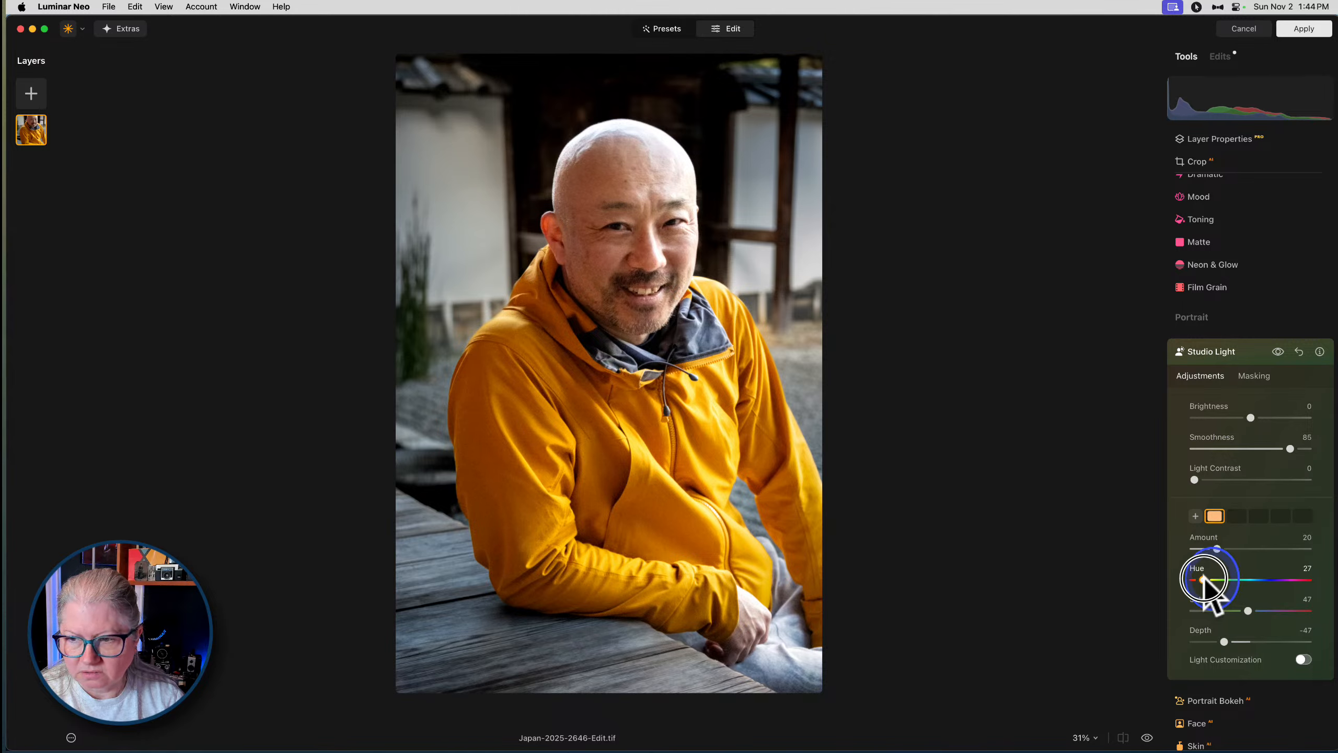
{"action": "left_click_drag", "start_coordinate": [1204, 578], "coordinate": [1206, 607]}
{"action": "left_click", "coordinate": [1194, 580]}
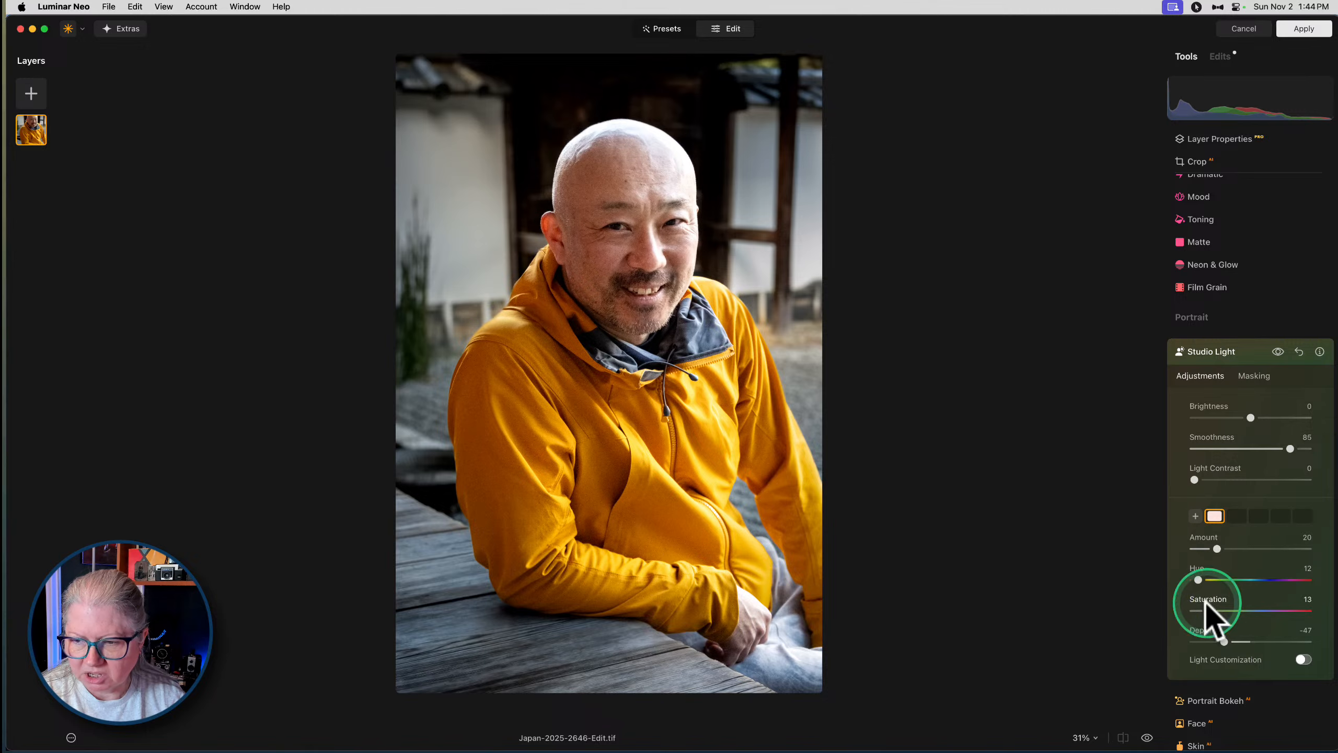
{"action": "left_click", "coordinate": [1277, 351]}
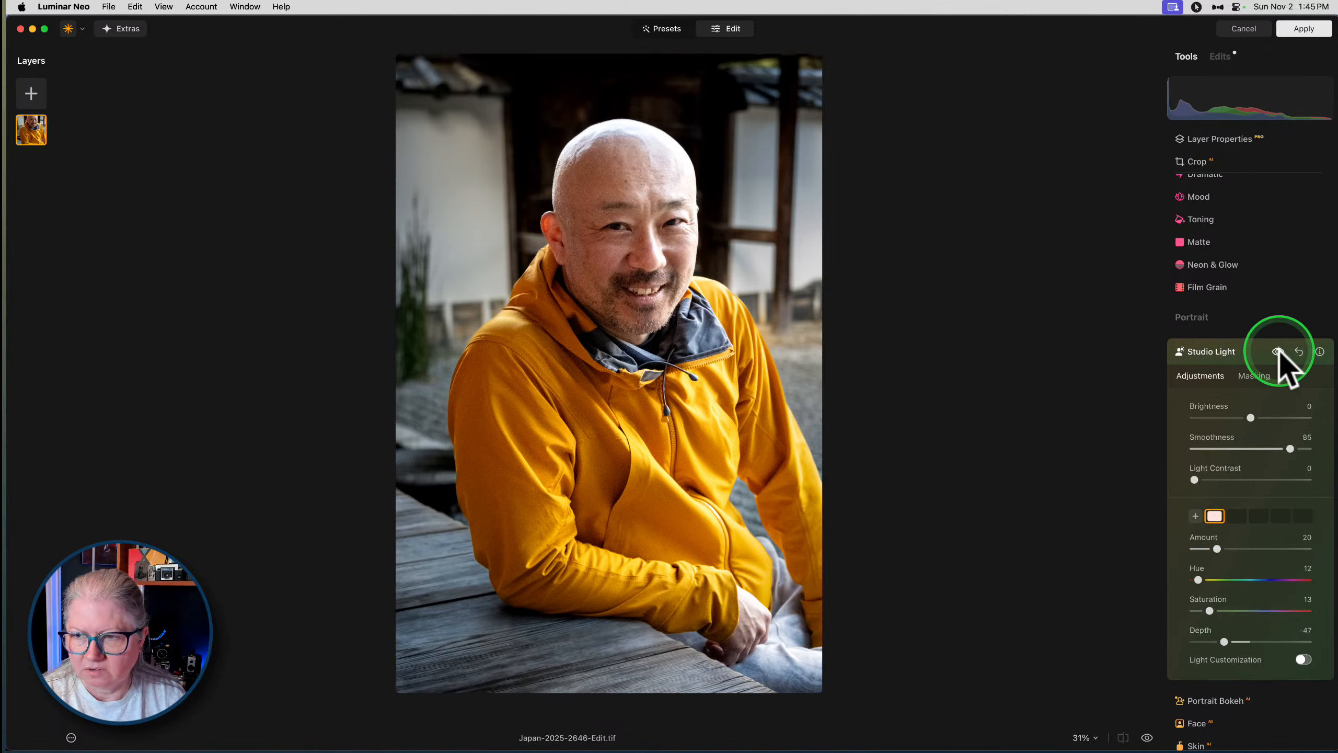
{"action": "left_click", "coordinate": [1278, 351]}
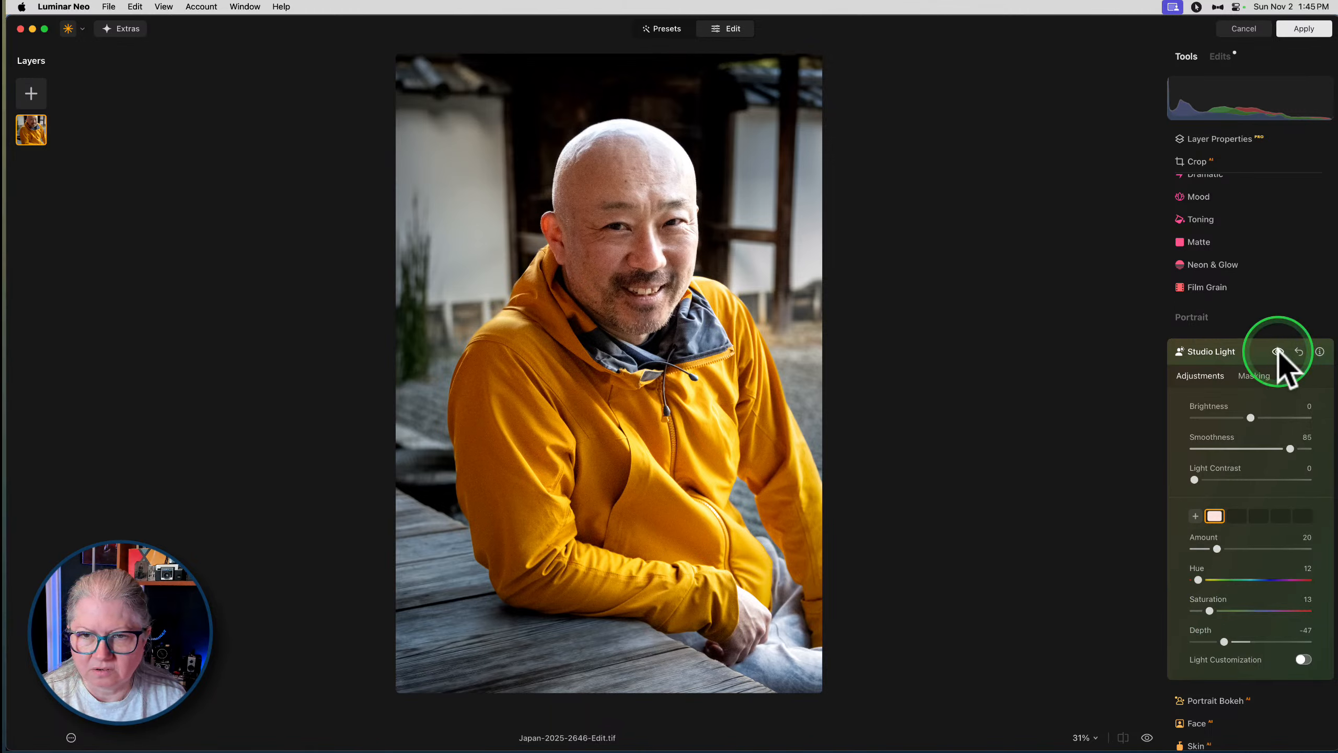
Mask Studio Light with a radial gradient around the man's head, stretch it slightly downward, and compare with the effect off
{"action": "left_click", "coordinate": [1253, 376]}
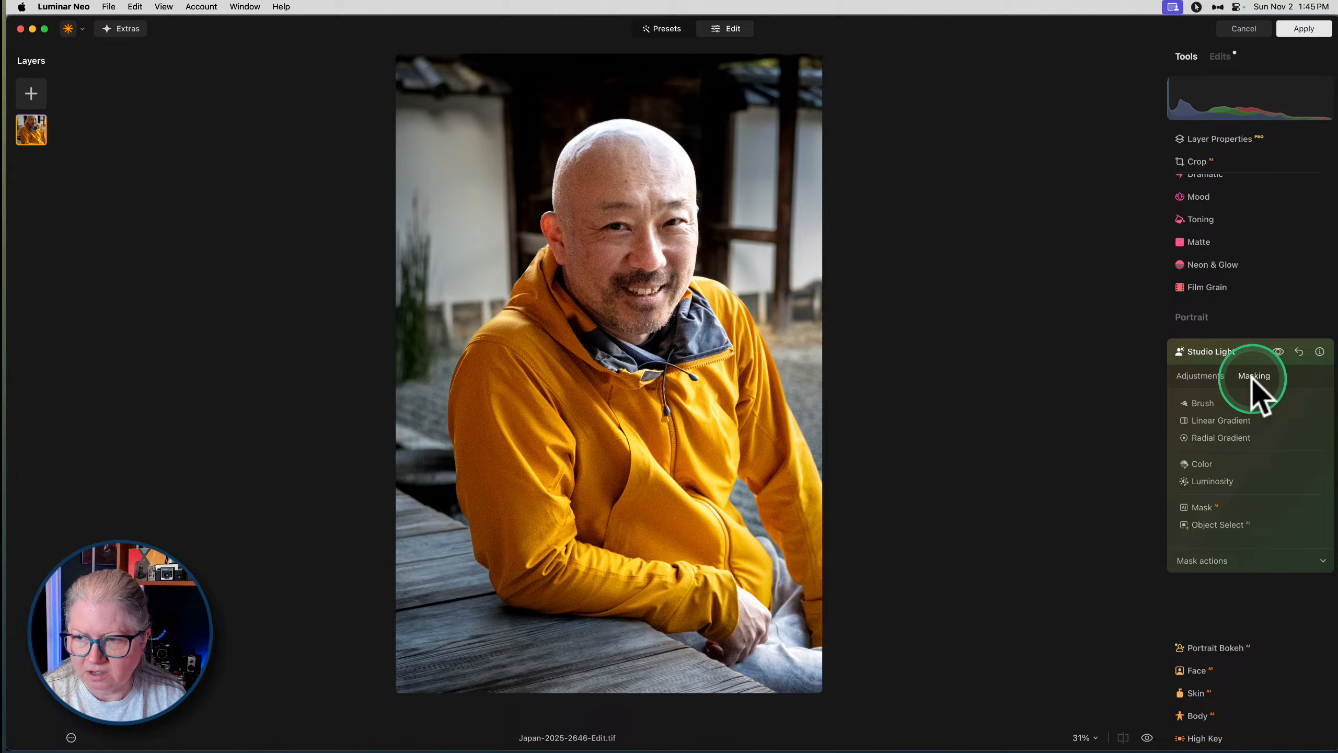
{"action": "left_click", "coordinate": [1215, 438]}
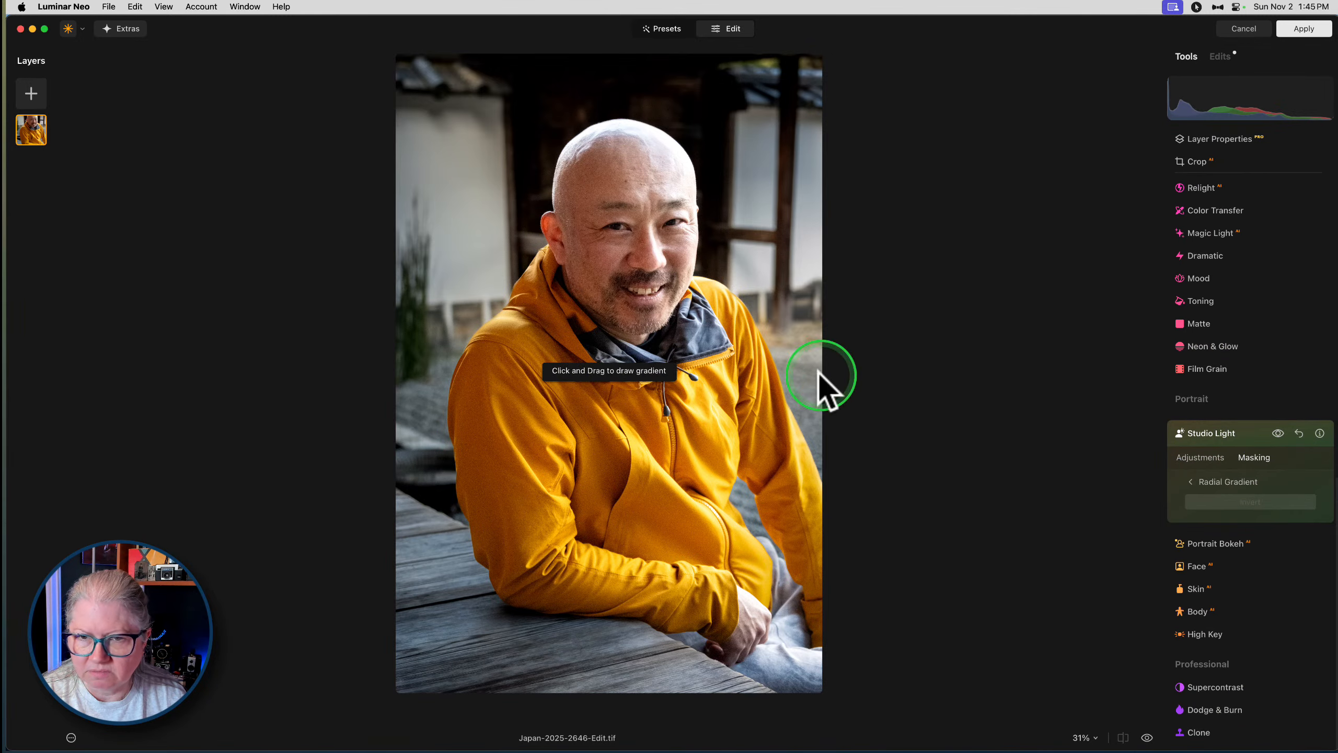
{"action": "left_click_drag", "start_coordinate": [629, 227], "coordinate": [628, 293]}
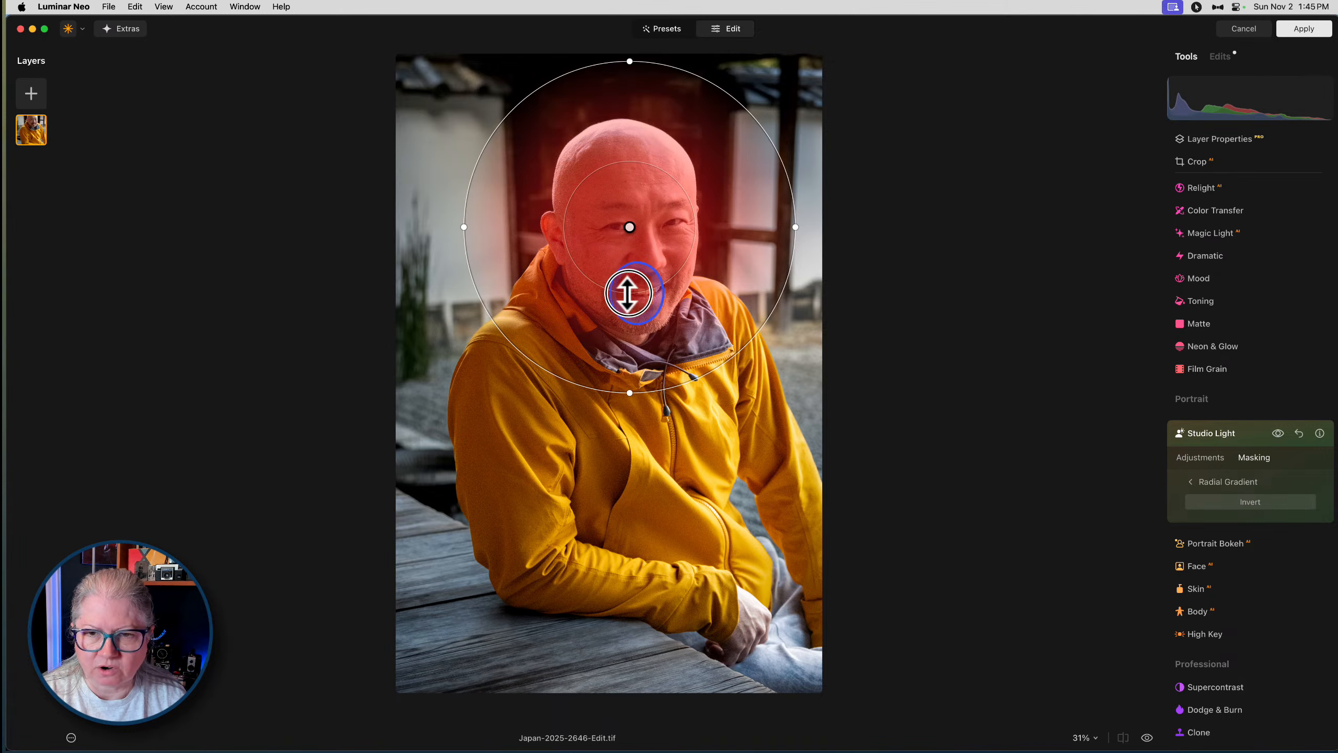
{"action": "left_click_drag", "start_coordinate": [630, 392], "coordinate": [629, 425]}
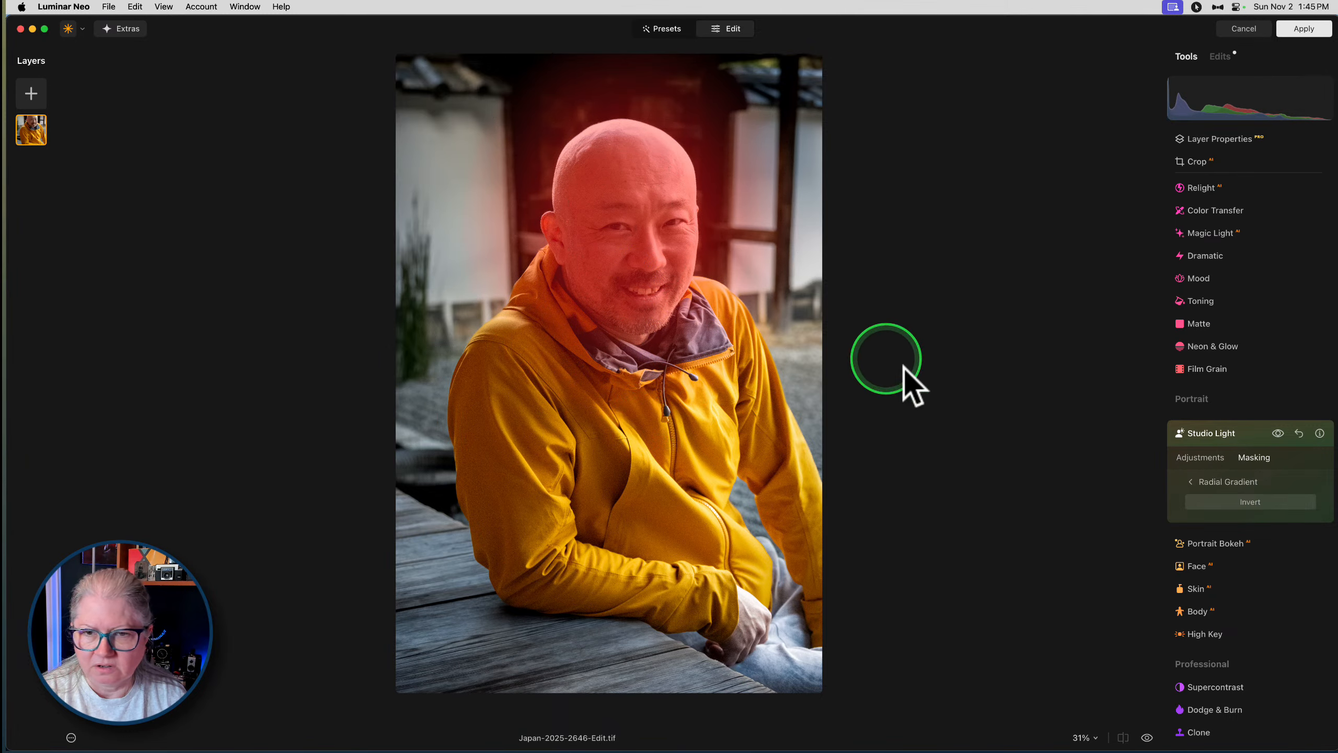
{"action": "left_click", "coordinate": [1190, 481]}
{"action": "left_click", "coordinate": [1277, 433]}
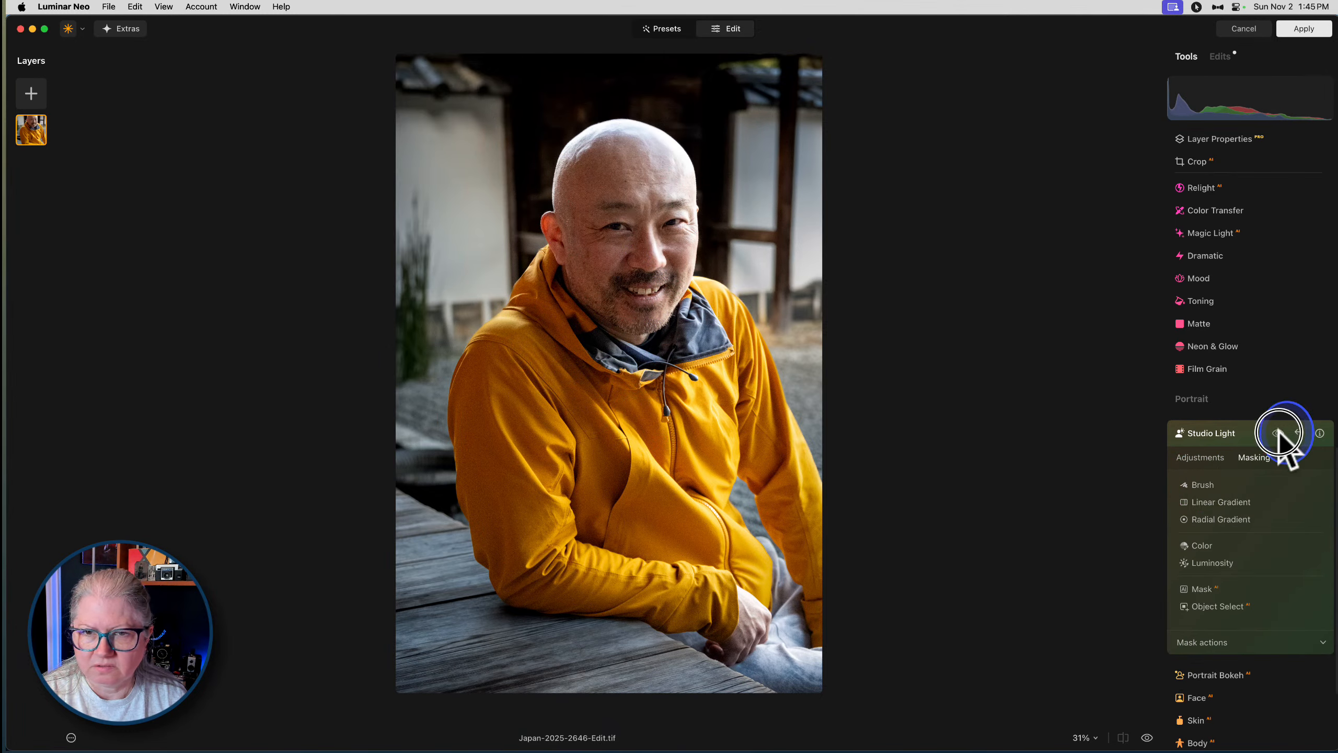
{"action": "left_click", "coordinate": [1278, 433]}
{"action": "left_click", "coordinate": [1278, 433]}
{"action": "left_click", "coordinate": [1278, 433]}
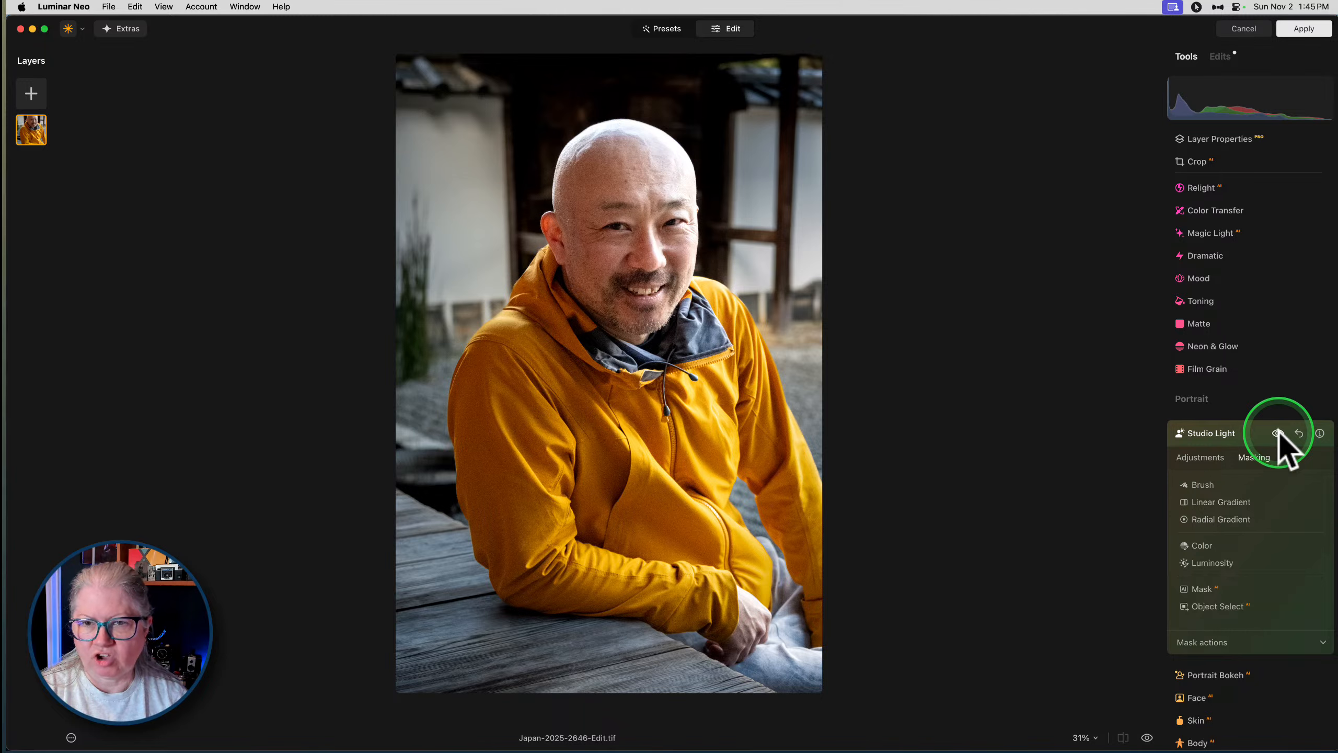
{"action": "left_click", "coordinate": [1277, 433]}
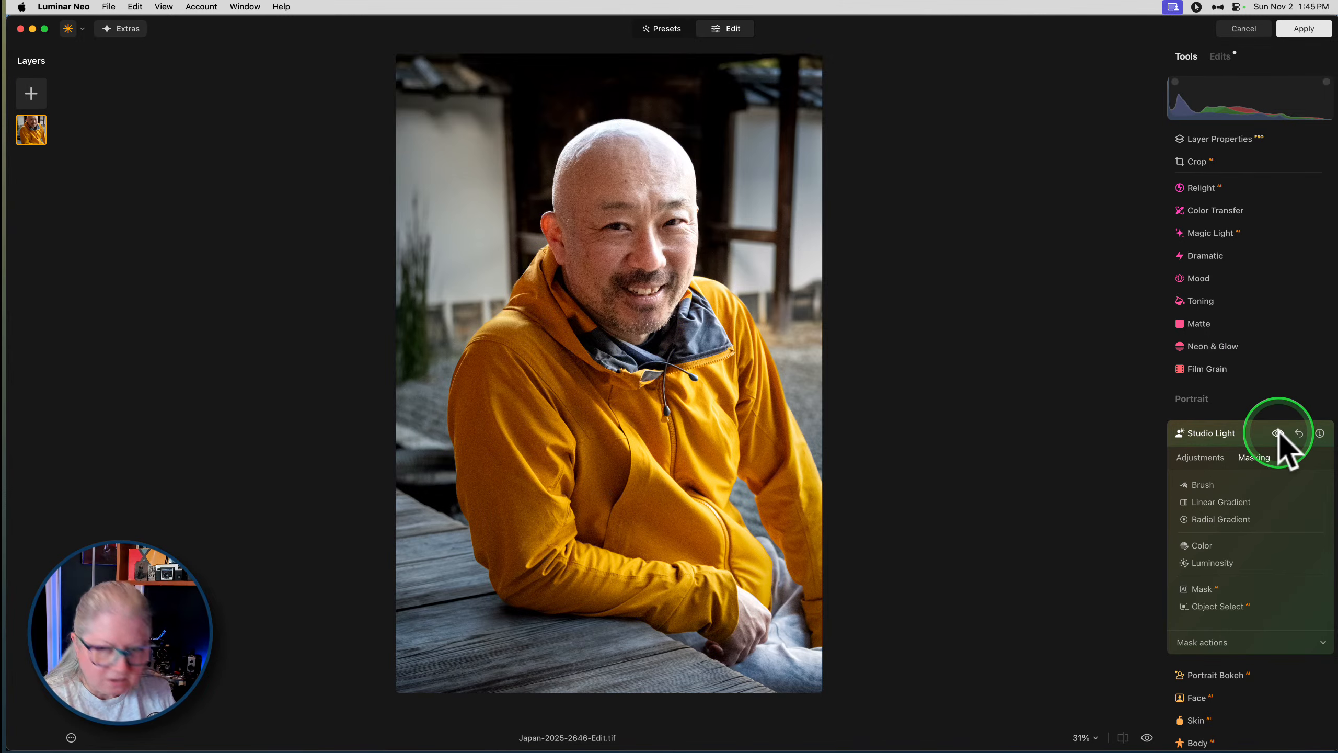
Lower the portrait's Highlights to -29 with Develop, checking the shadow and highlight clipping
{"action": "key", "text": "j"}
{"action": "key", "text": "j"}
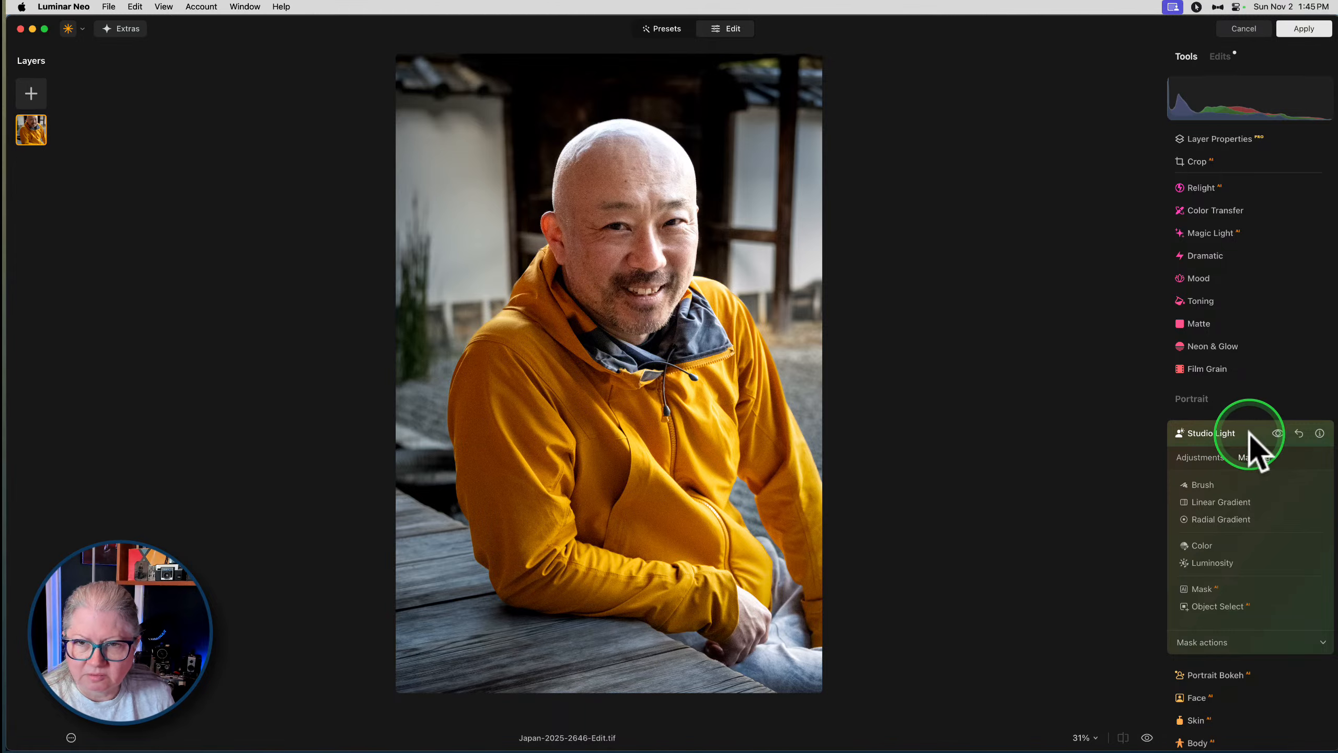
{"action": "left_click", "coordinate": [1248, 440]}
{"action": "scroll", "coordinate": [1206, 295], "scroll_direction": "up", "scroll_amount": 5}
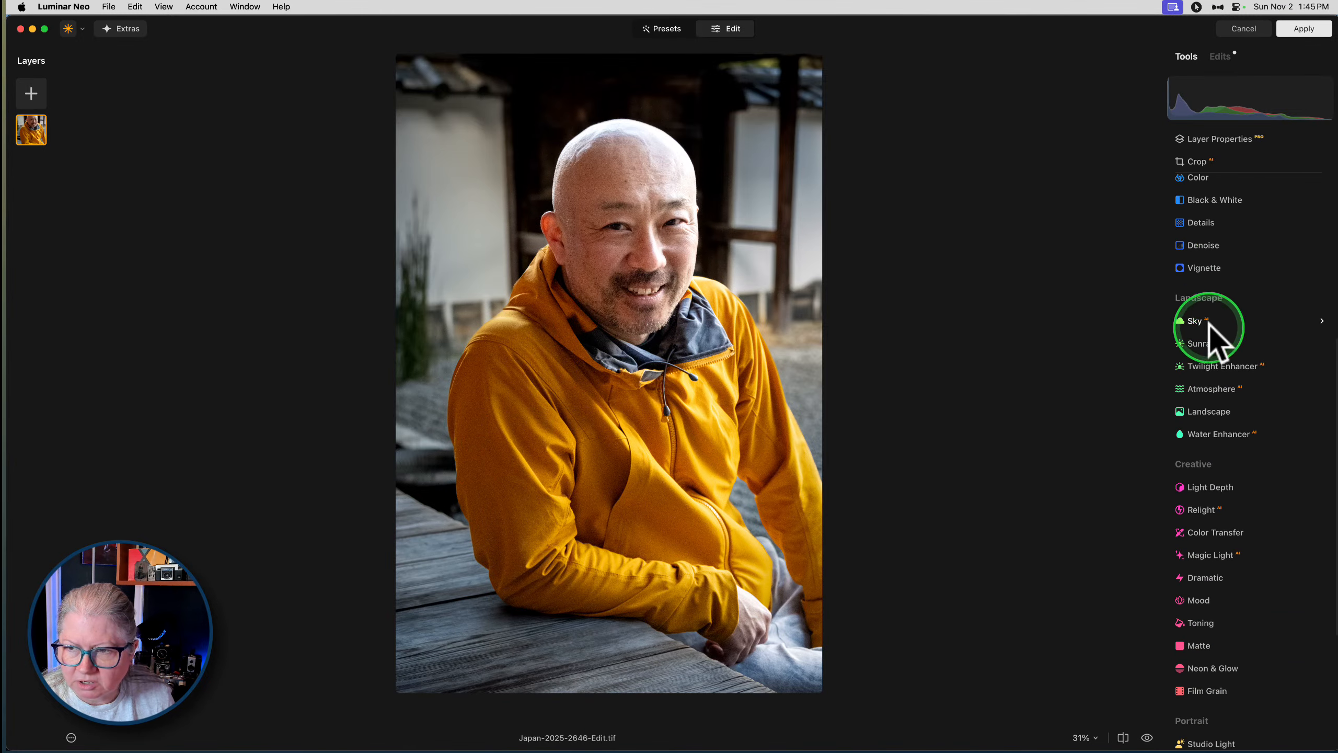
{"action": "scroll", "coordinate": [1202, 316], "scroll_direction": "up", "scroll_amount": 5}
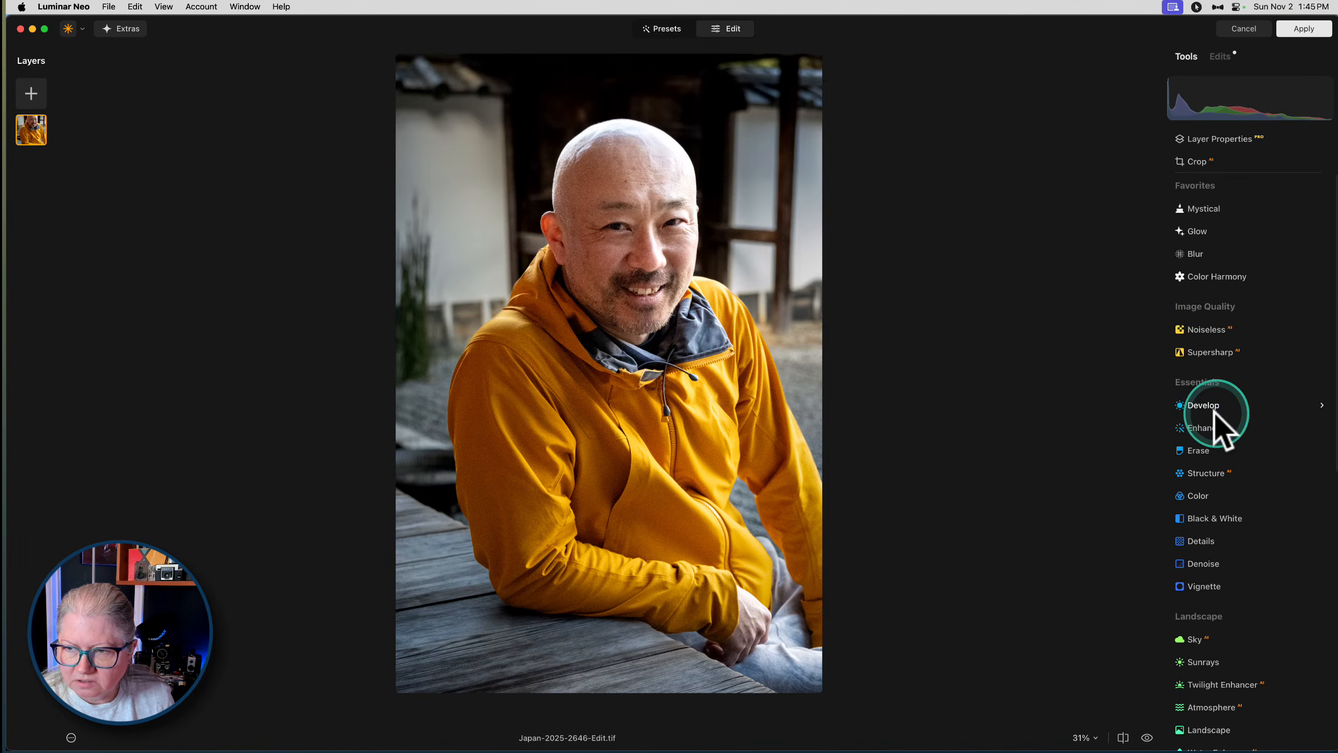
{"action": "left_click", "coordinate": [1211, 426]}
{"action": "mouse_move", "coordinate": [1250, 548]}
{"action": "left_mouse_down"}
{"action": "mouse_move", "coordinate": [1204, 543]}
{"action": "mouse_move", "coordinate": [1227, 544]}
{"action": "left_mouse_up"}
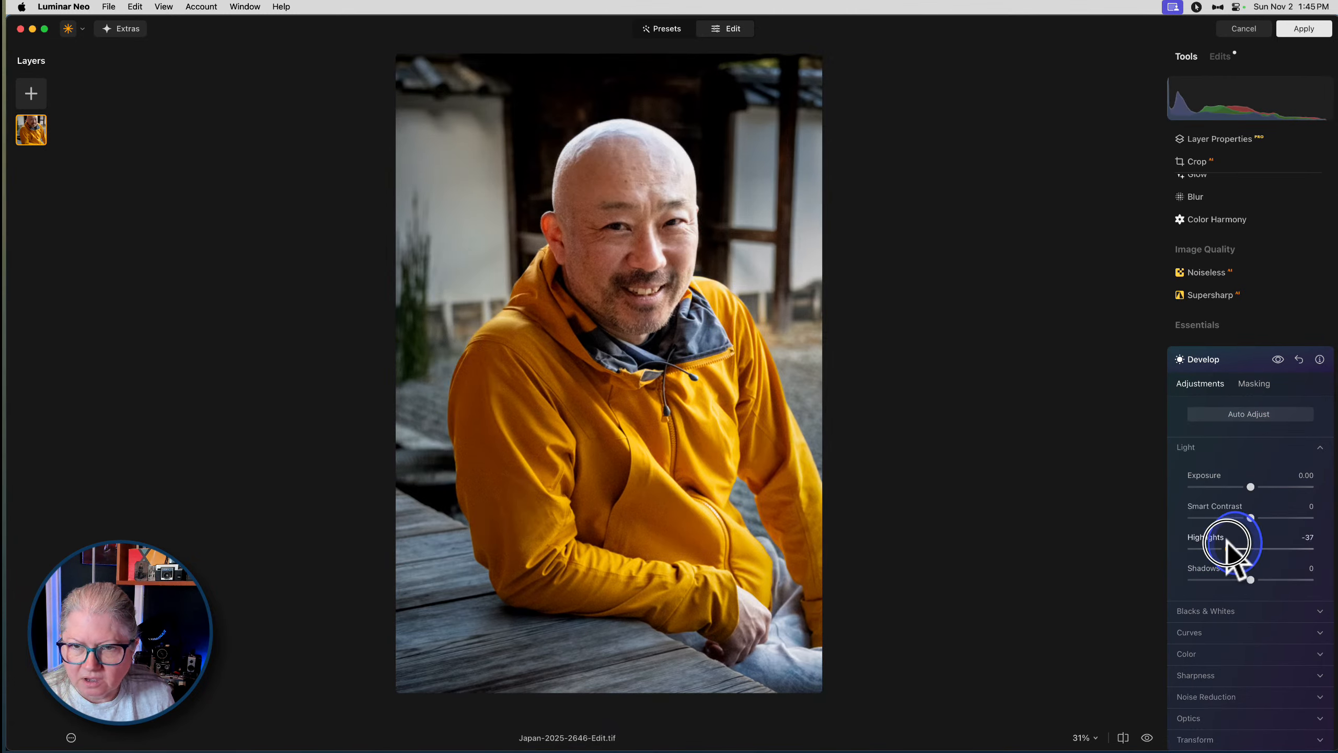
{"action": "key", "text": "j"}
{"action": "left_click_drag", "start_coordinate": [1227, 545], "coordinate": [1233, 550]}
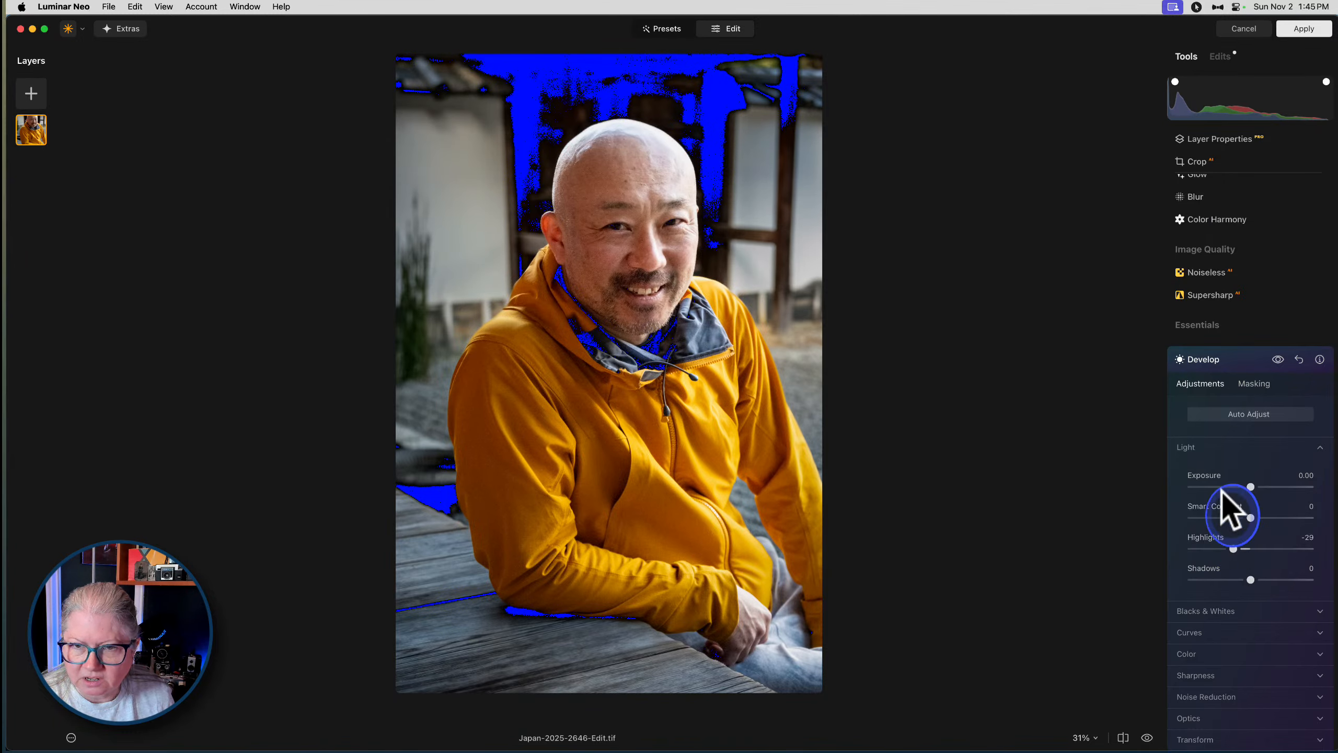
{"action": "left_click", "coordinate": [1235, 360]}
{"action": "scroll", "coordinate": [1229, 419], "scroll_direction": "down", "scroll_amount": 10}
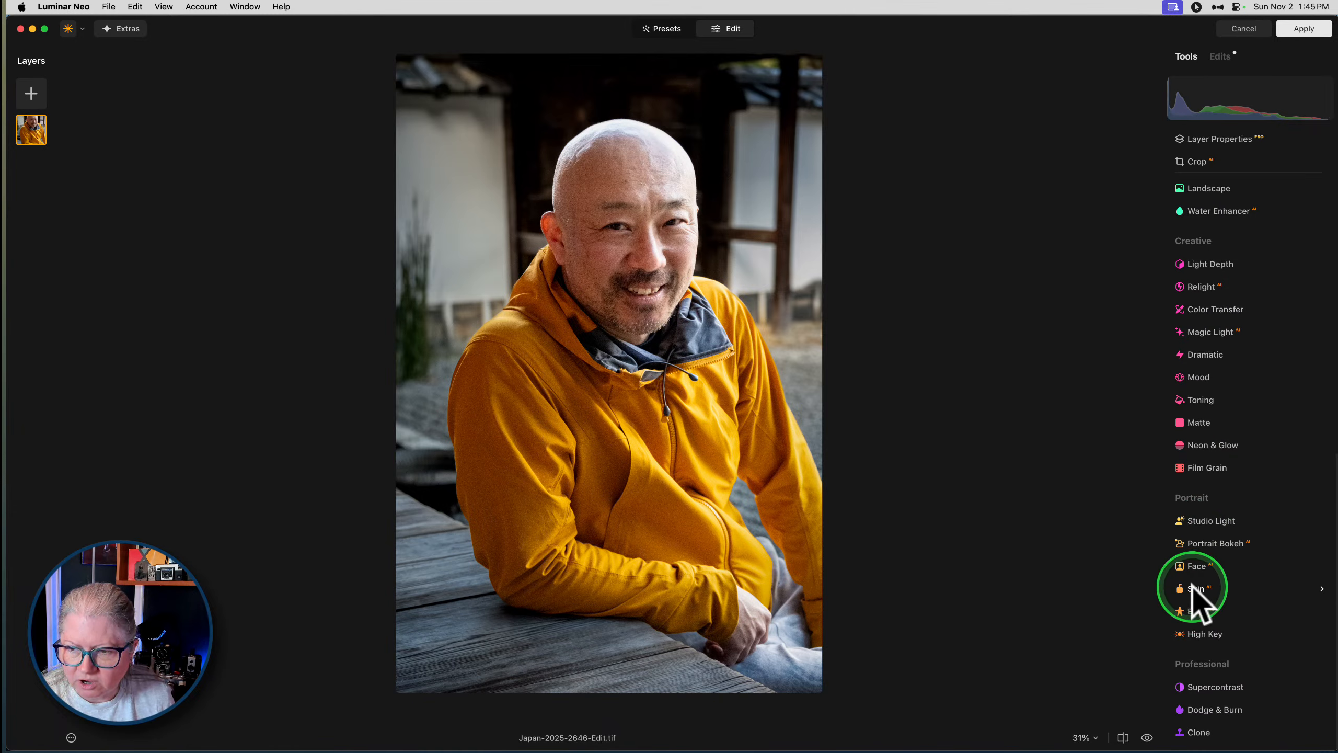
Retouch the man's skin with Shine Removal 50 and Amount 20, inspecting the face up close
{"action": "left_click", "coordinate": [1195, 586]}
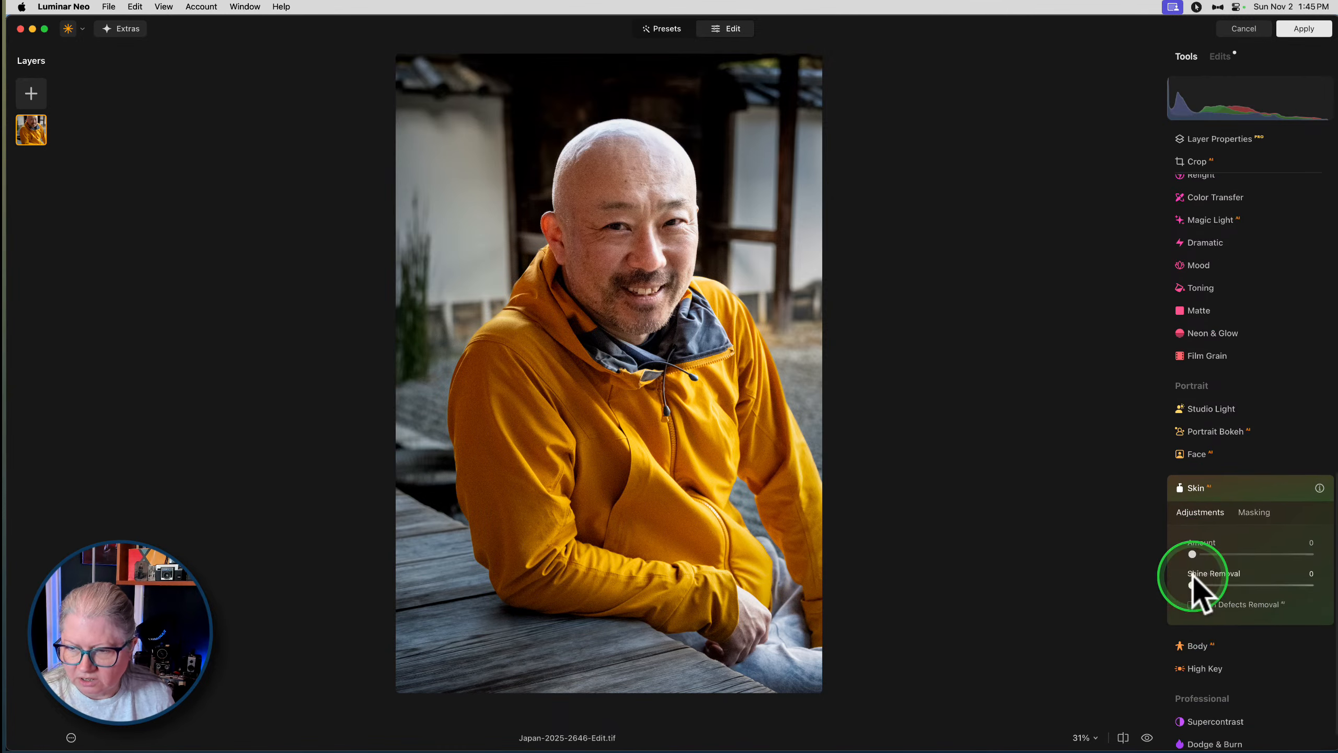
{"action": "left_click_drag", "start_coordinate": [1193, 552], "coordinate": [1244, 550]}
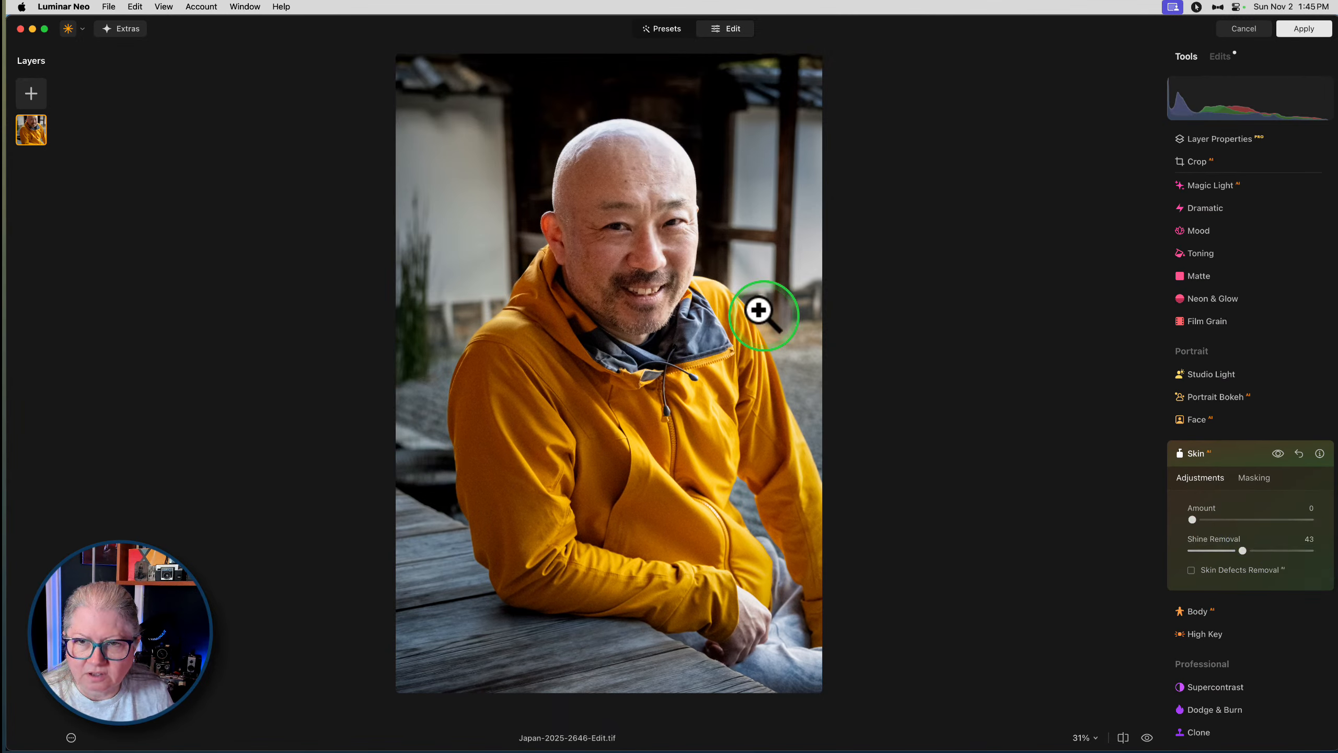
{"action": "left_click", "coordinate": [722, 266]}
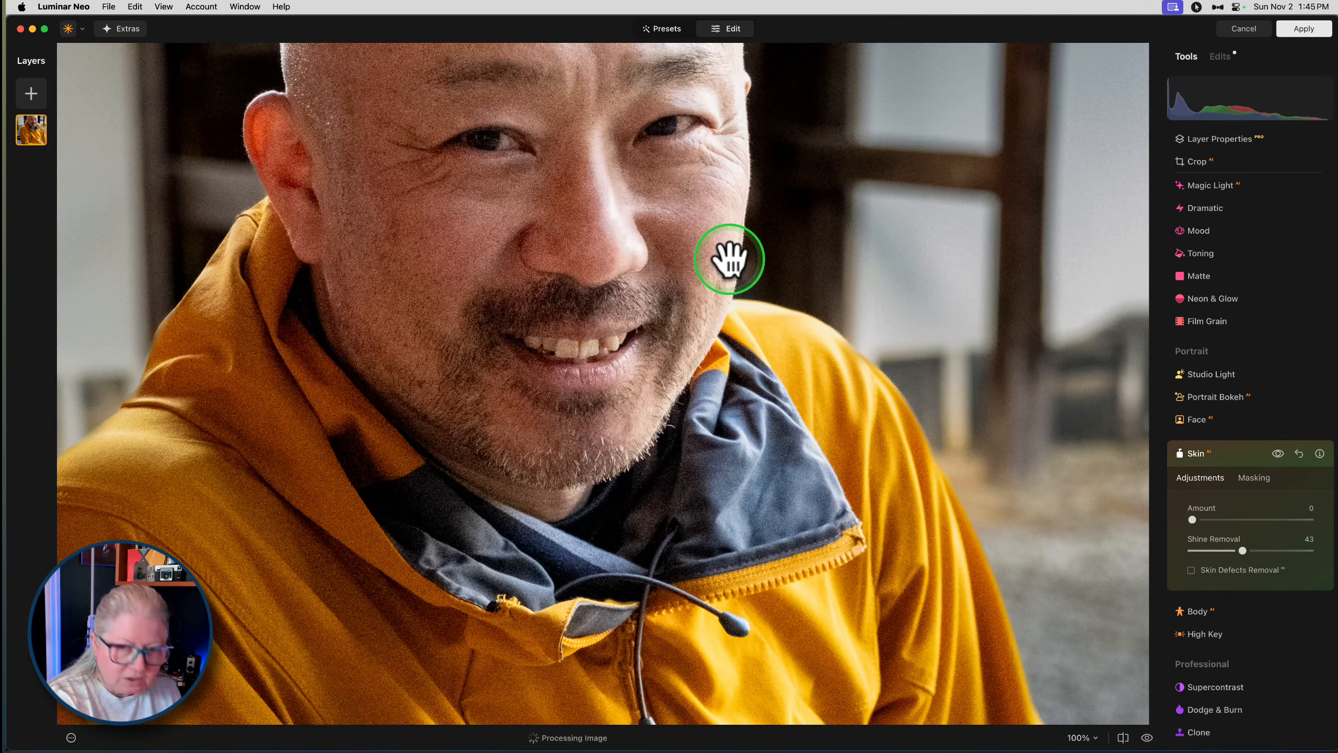
{"action": "left_click", "coordinate": [729, 260]}
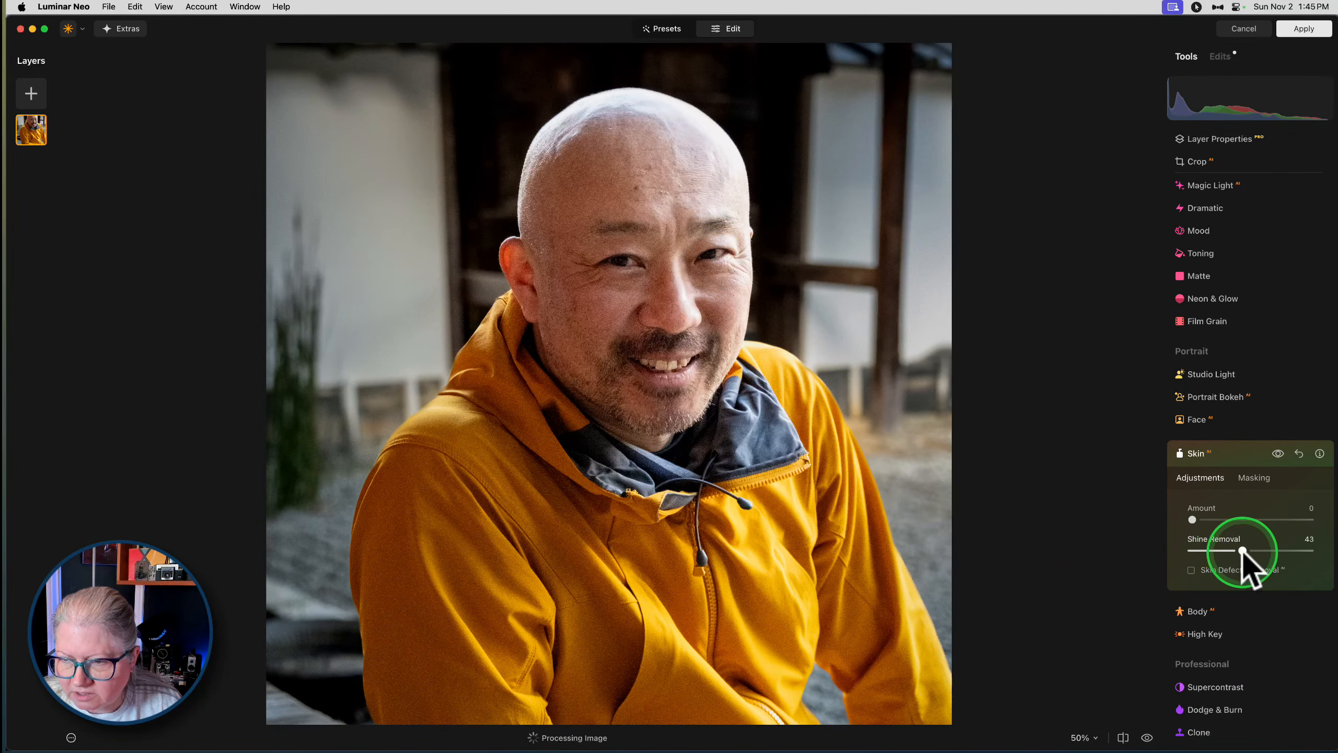
{"action": "left_click_drag", "start_coordinate": [1244, 550], "coordinate": [1217, 509]}
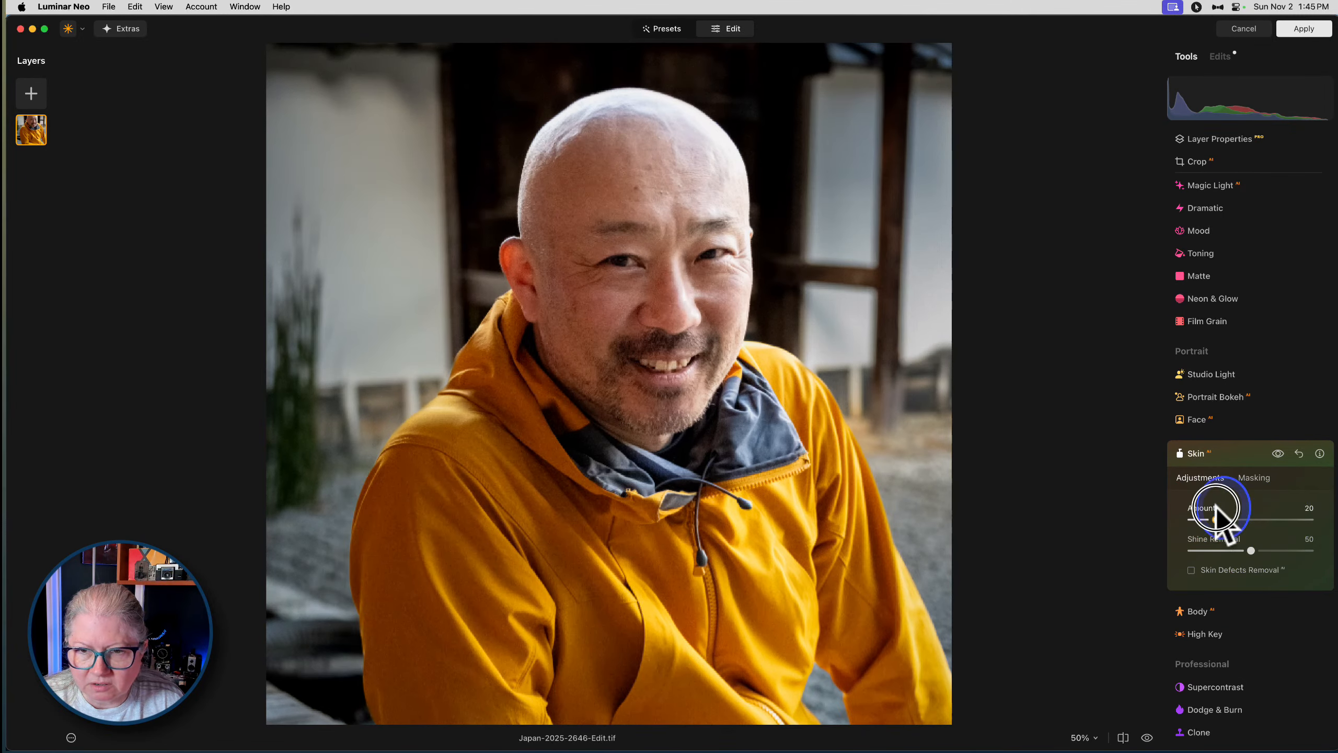
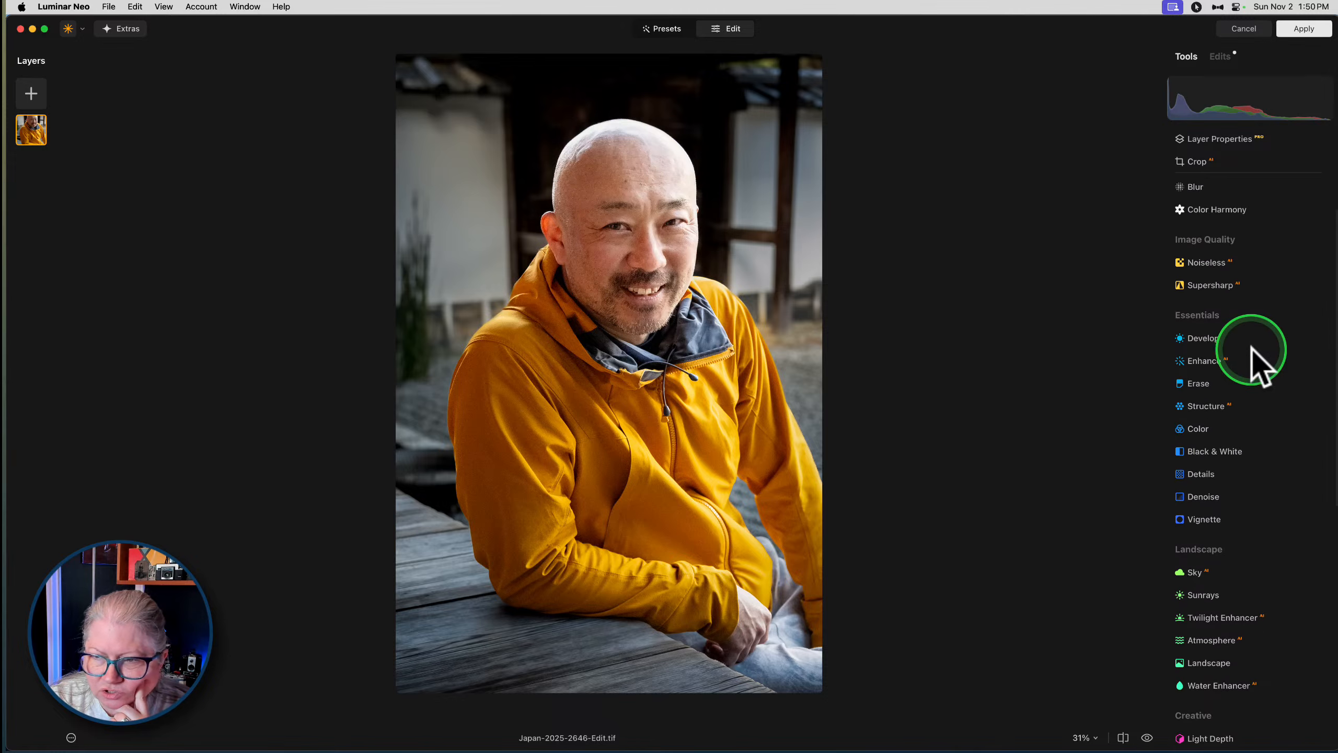
Adjust the portrait's HSL Luminance in the Color tool, setting Orange to -13 and Red to 11
{"action": "left_click", "coordinate": [1205, 371]}
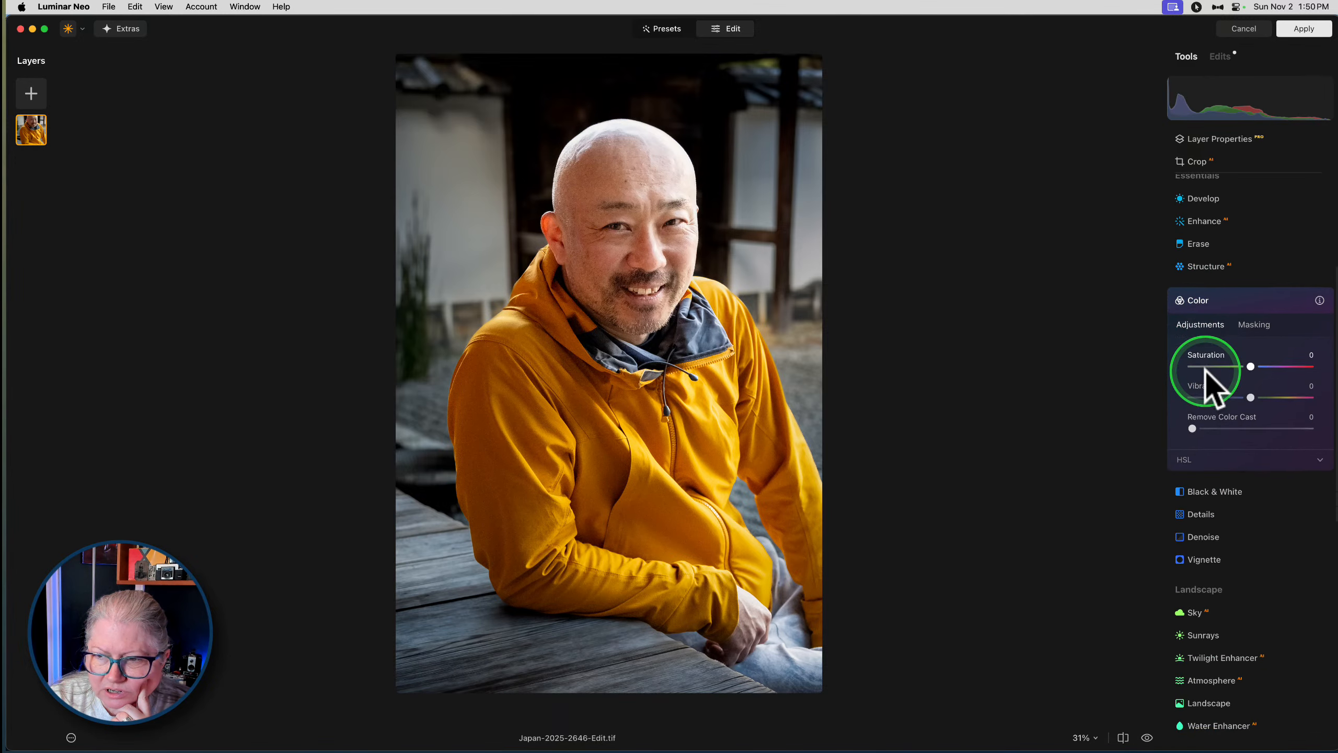
{"action": "left_click", "coordinate": [1196, 448]}
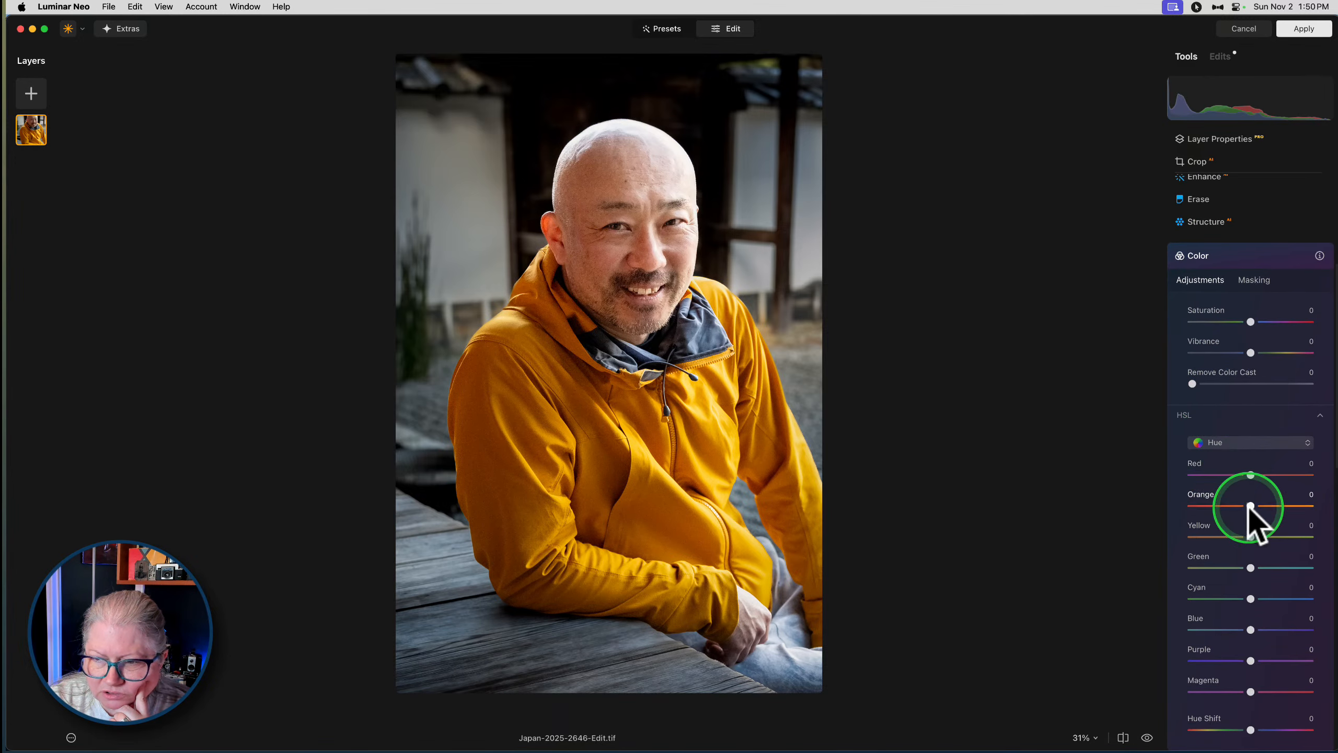
{"action": "left_click", "coordinate": [1235, 444]}
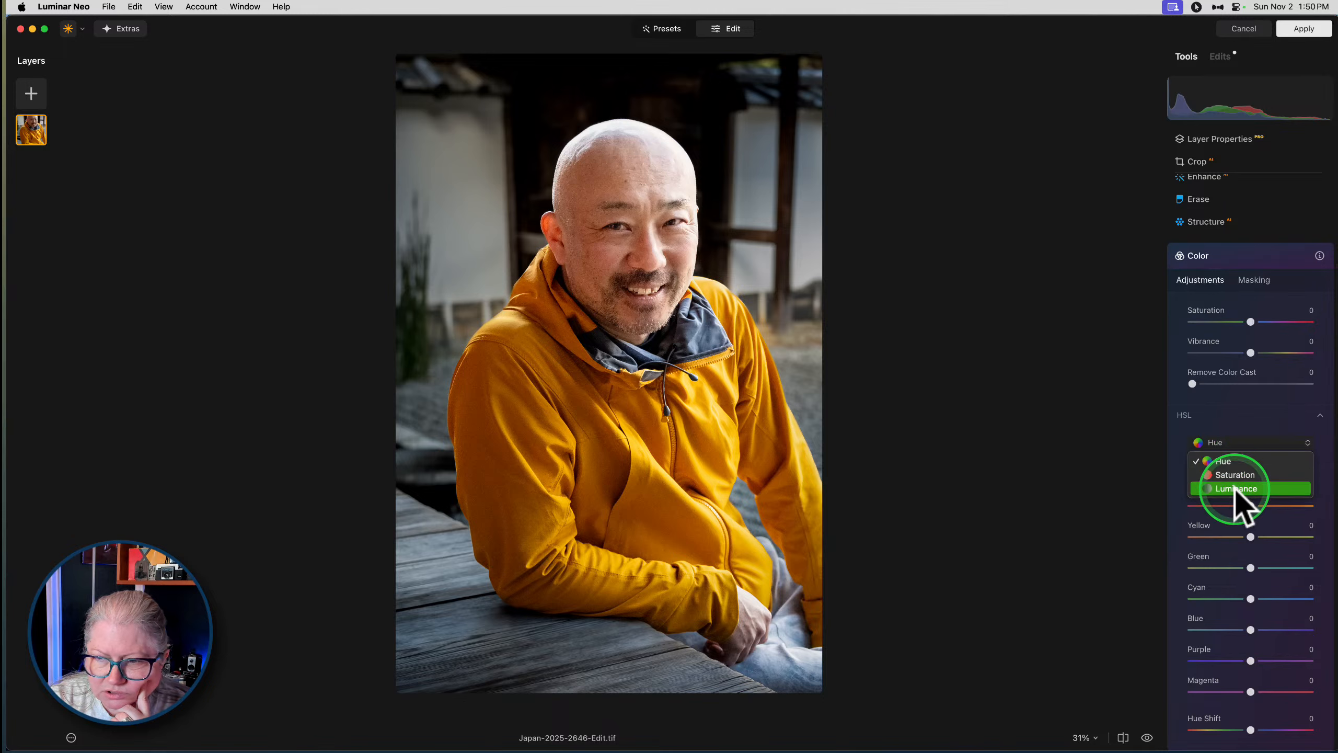
{"action": "left_click", "coordinate": [1248, 508]}
{"action": "mouse_move", "coordinate": [1250, 506]}
{"action": "left_mouse_down"}
{"action": "mouse_move", "coordinate": [1235, 505]}
{"action": "mouse_move", "coordinate": [1293, 507]}
{"action": "mouse_move", "coordinate": [1243, 503]}
{"action": "left_mouse_up"}
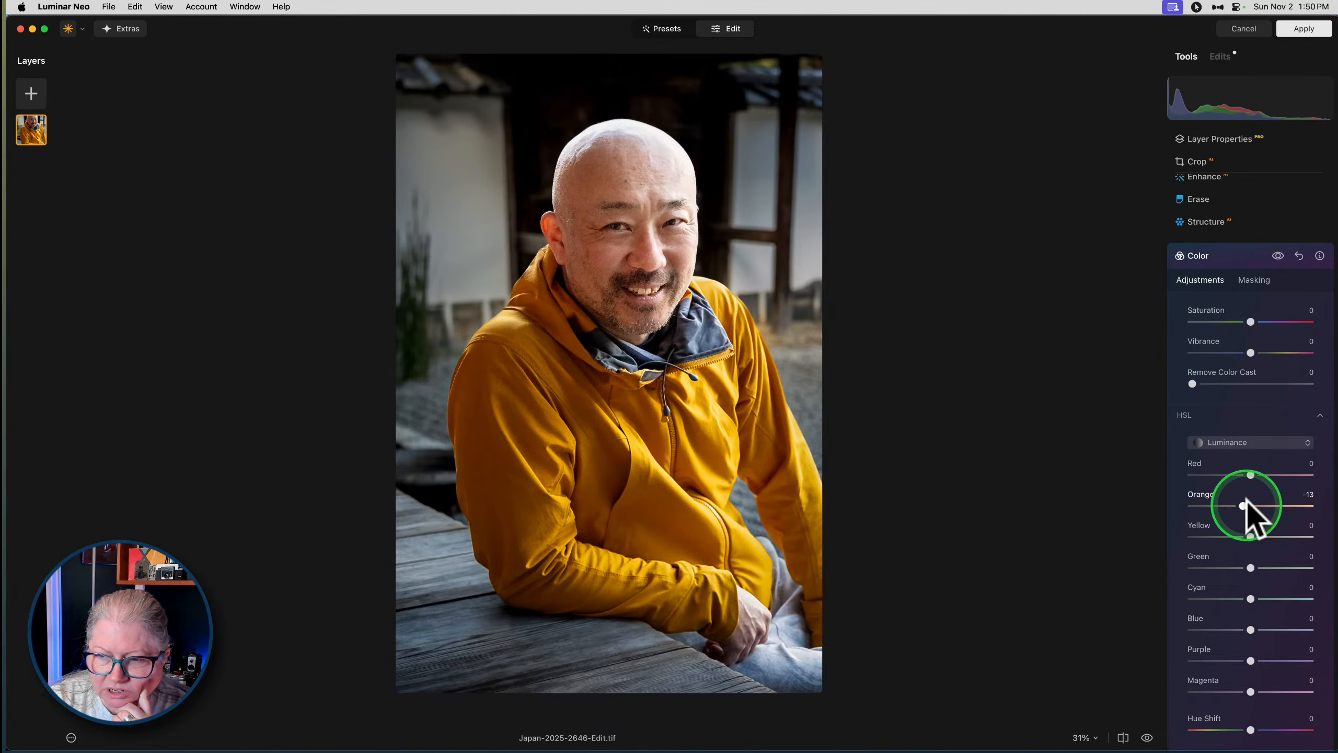
{"action": "mouse_move", "coordinate": [1241, 473]}
{"action": "left_mouse_down"}
{"action": "mouse_move", "coordinate": [1272, 473]}
{"action": "mouse_move", "coordinate": [1258, 473]}
{"action": "left_mouse_up"}
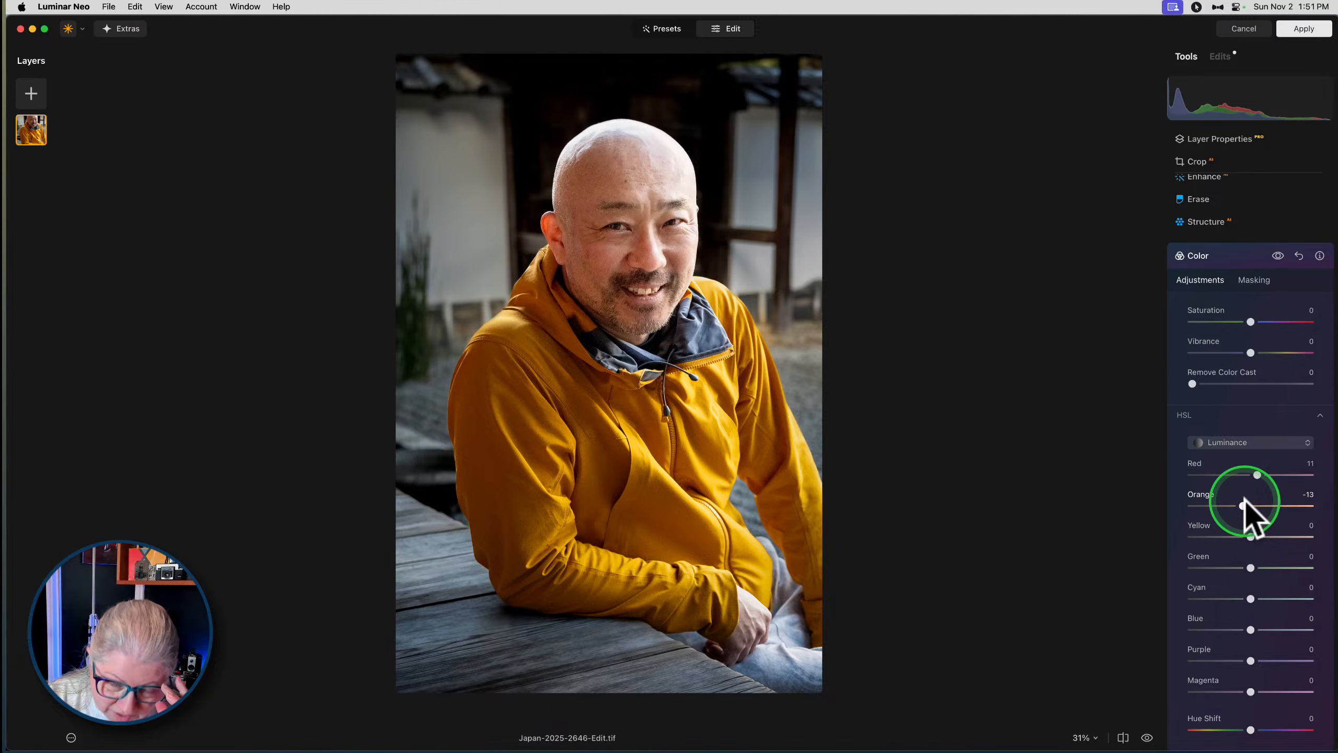
Try shifting the HSL Orange hue in both directions, ending at -11 with Red at 0
{"action": "left_click", "coordinate": [1219, 442]}
{"action": "left_click", "coordinate": [1224, 458]}
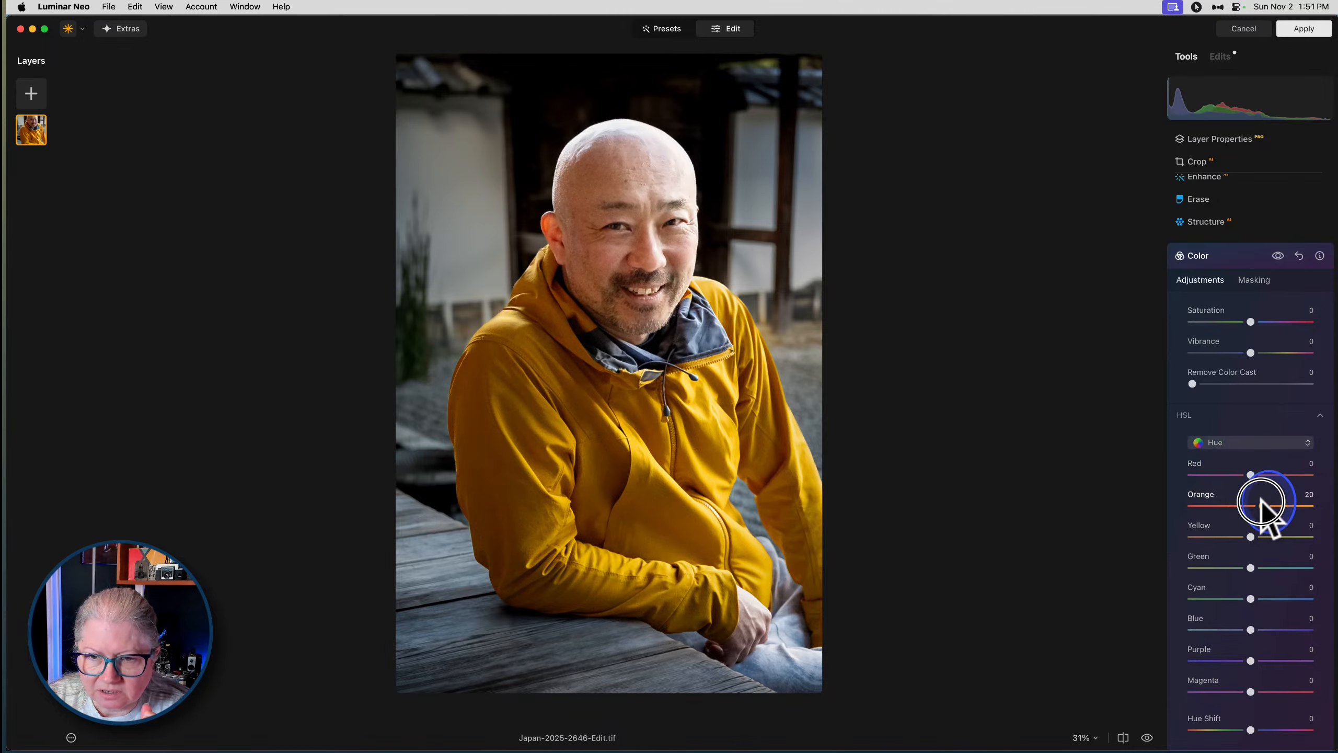
{"action": "left_click_drag", "start_coordinate": [1263, 501], "coordinate": [1250, 500]}
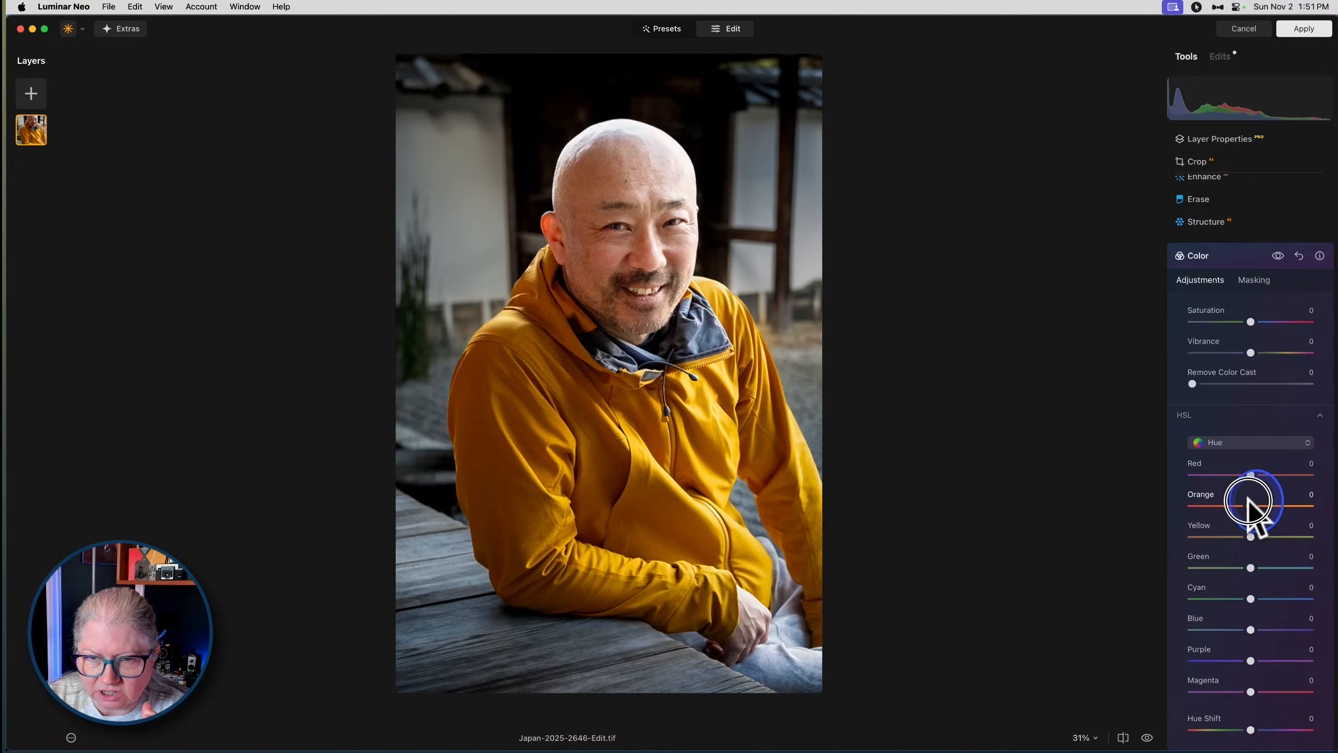
{"action": "left_click_drag", "start_coordinate": [1234, 499], "coordinate": [1335, 484]}
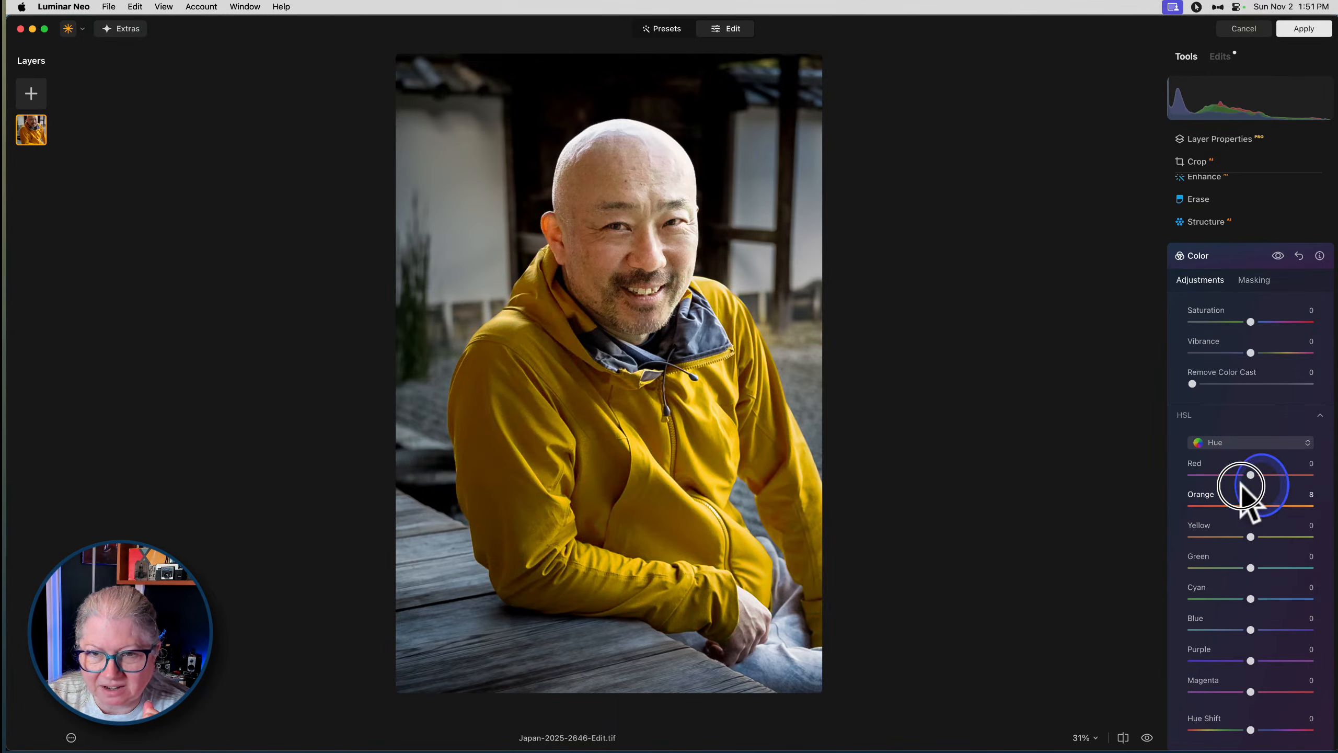
{"action": "left_click_drag", "start_coordinate": [1241, 485], "coordinate": [1300, 476]}
{"action": "double_click", "coordinate": [1299, 474]}
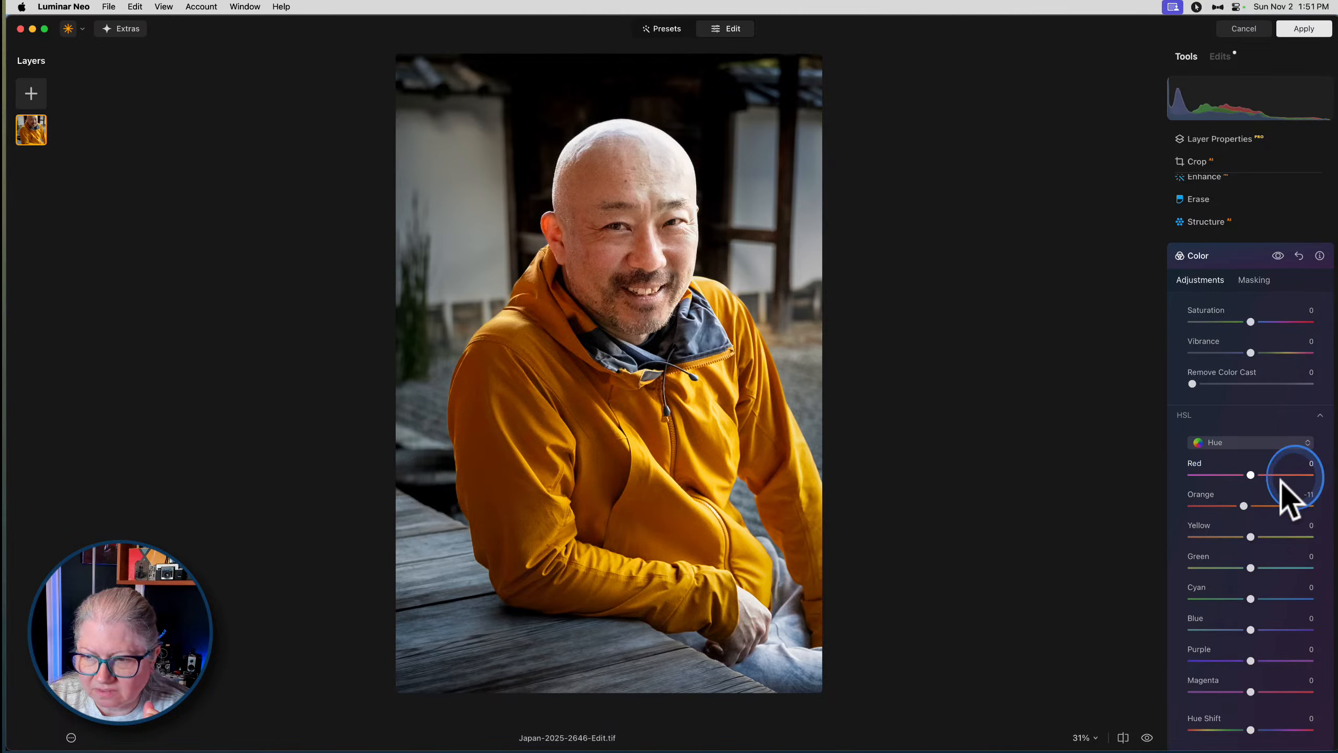
Try HSL hues of Orange 67 and Yellow 34 with a Hue Shift of -134, and reset Orange and Yellow
{"action": "left_click_drag", "start_coordinate": [1251, 536], "coordinate": [1311, 506]}
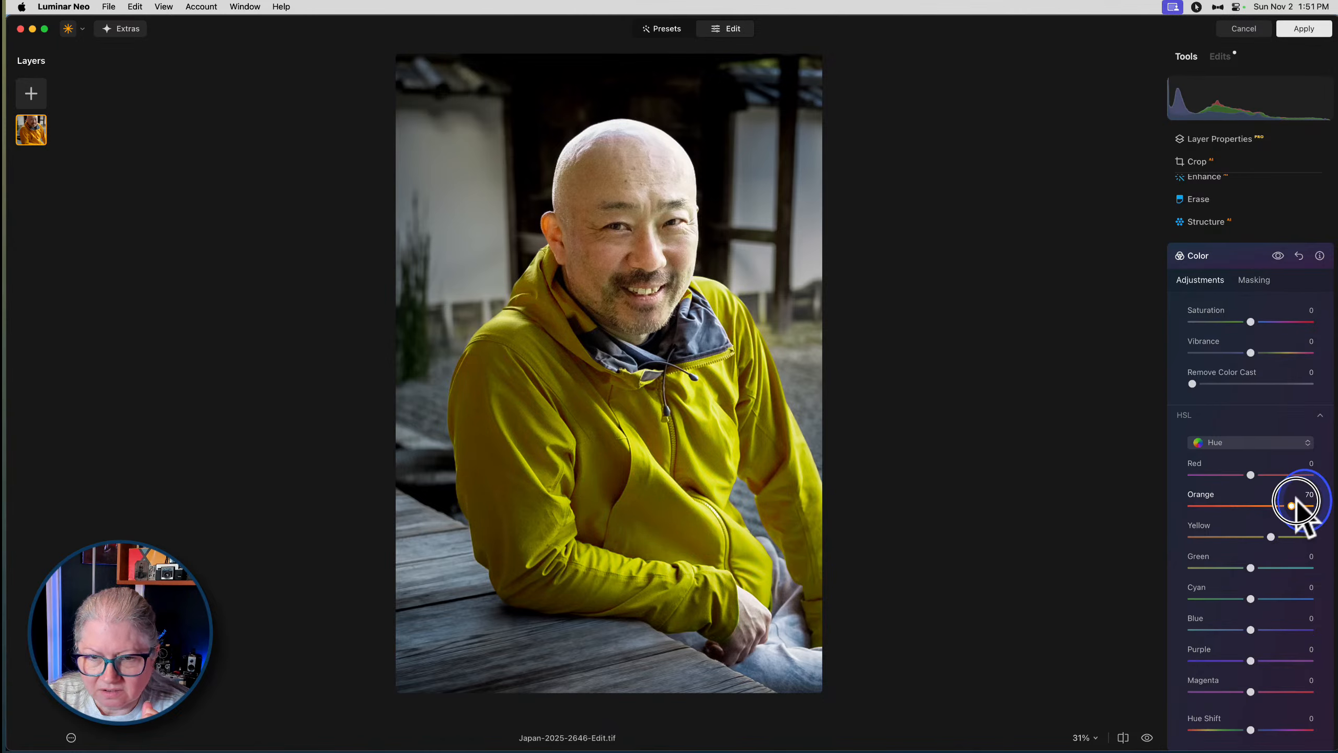
{"action": "scroll", "coordinate": [1280, 478], "scroll_direction": "down", "scroll_amount": 4}
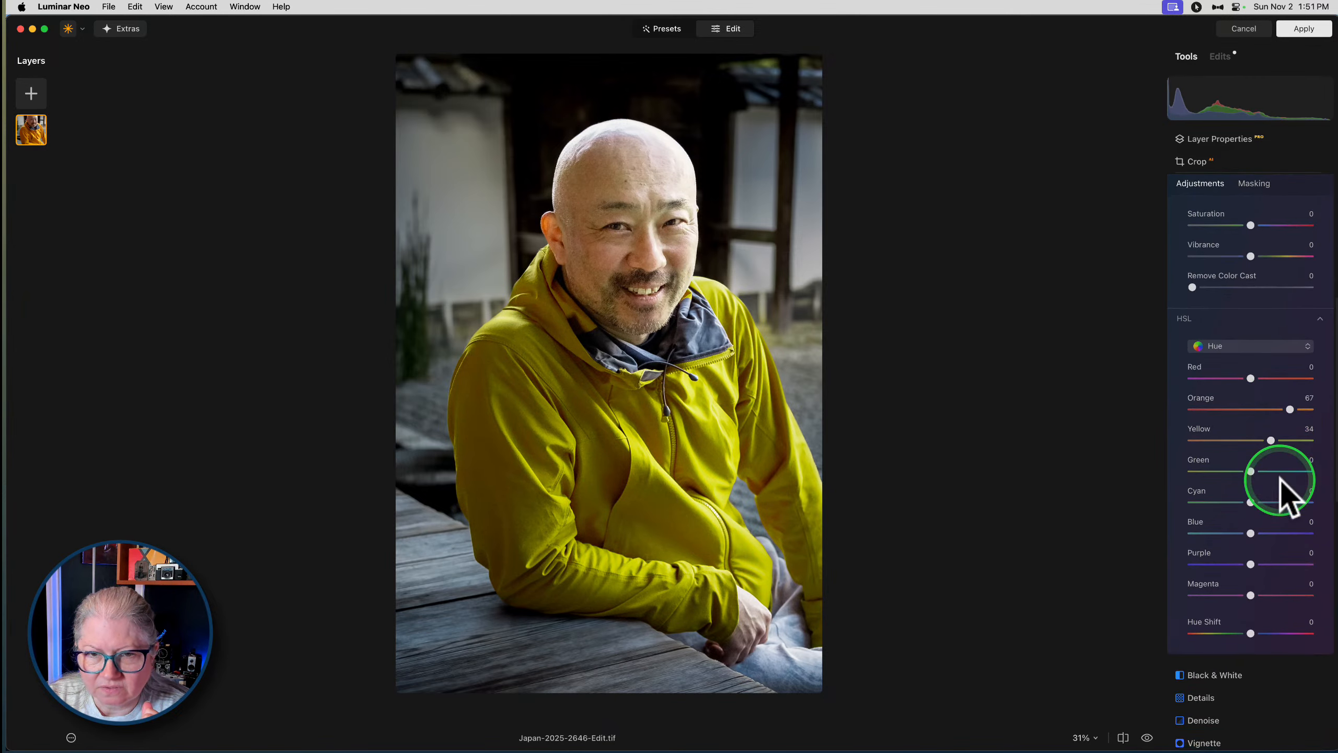
{"action": "scroll", "coordinate": [1280, 485], "scroll_direction": "down", "scroll_amount": 2}
{"action": "left_click_drag", "start_coordinate": [1246, 534], "coordinate": [1206, 534]}
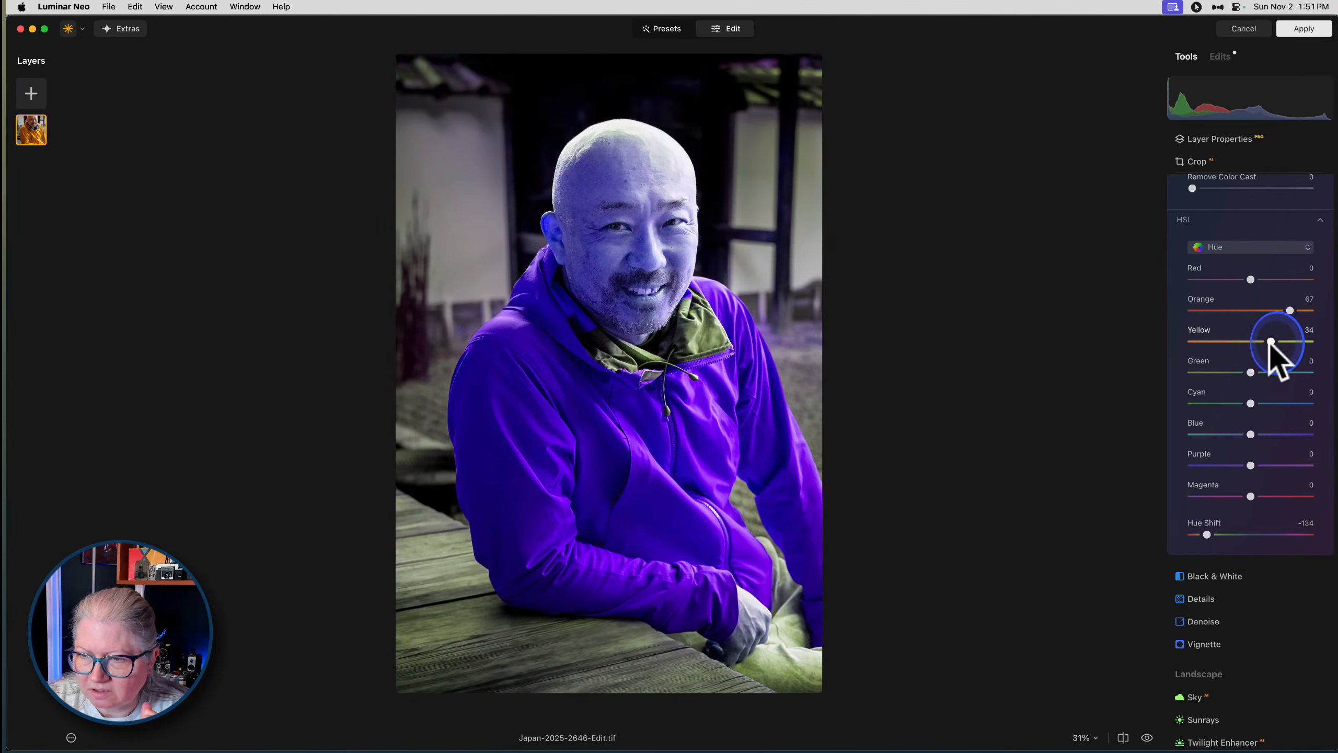
{"action": "double_click", "coordinate": [1289, 309]}
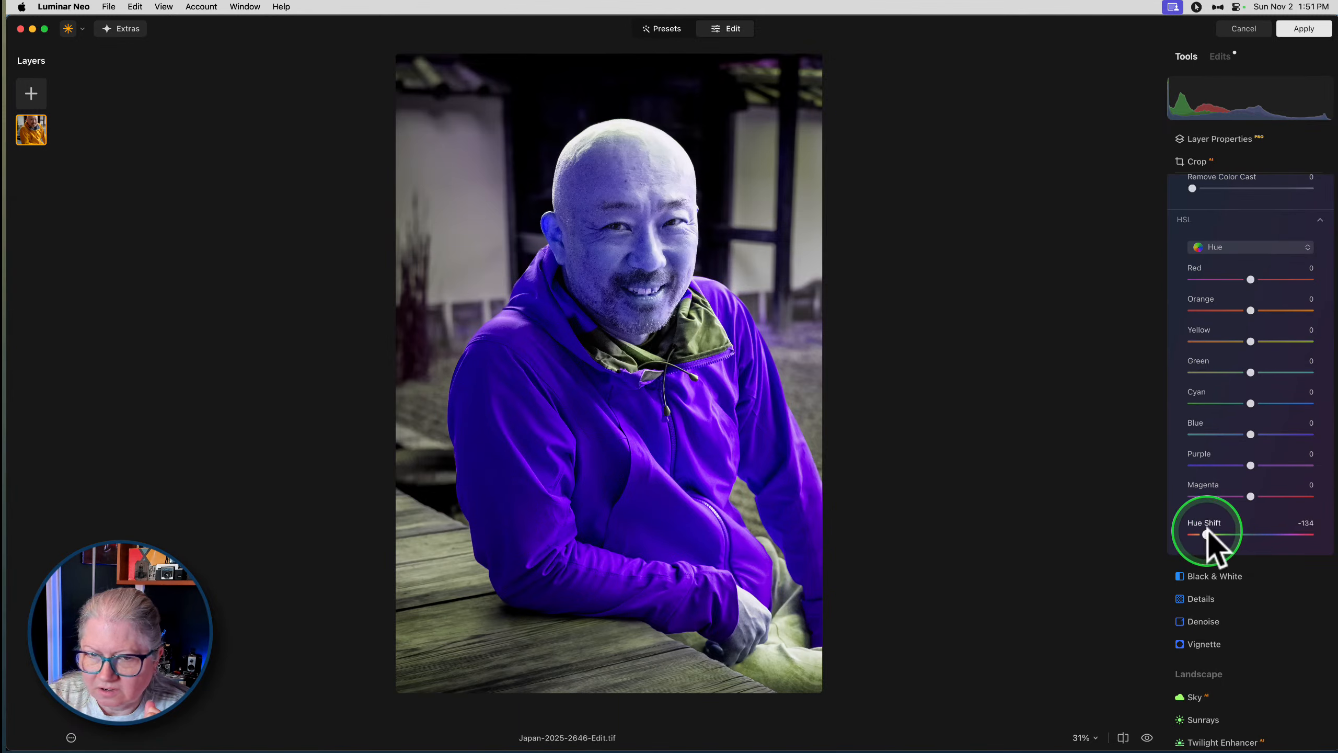
Warm the jacket's color by setting Hue Shift to -8, Orange hue to -9 and Yellow hue to -13
{"action": "left_click_drag", "start_coordinate": [1206, 534], "coordinate": [1247, 534]}
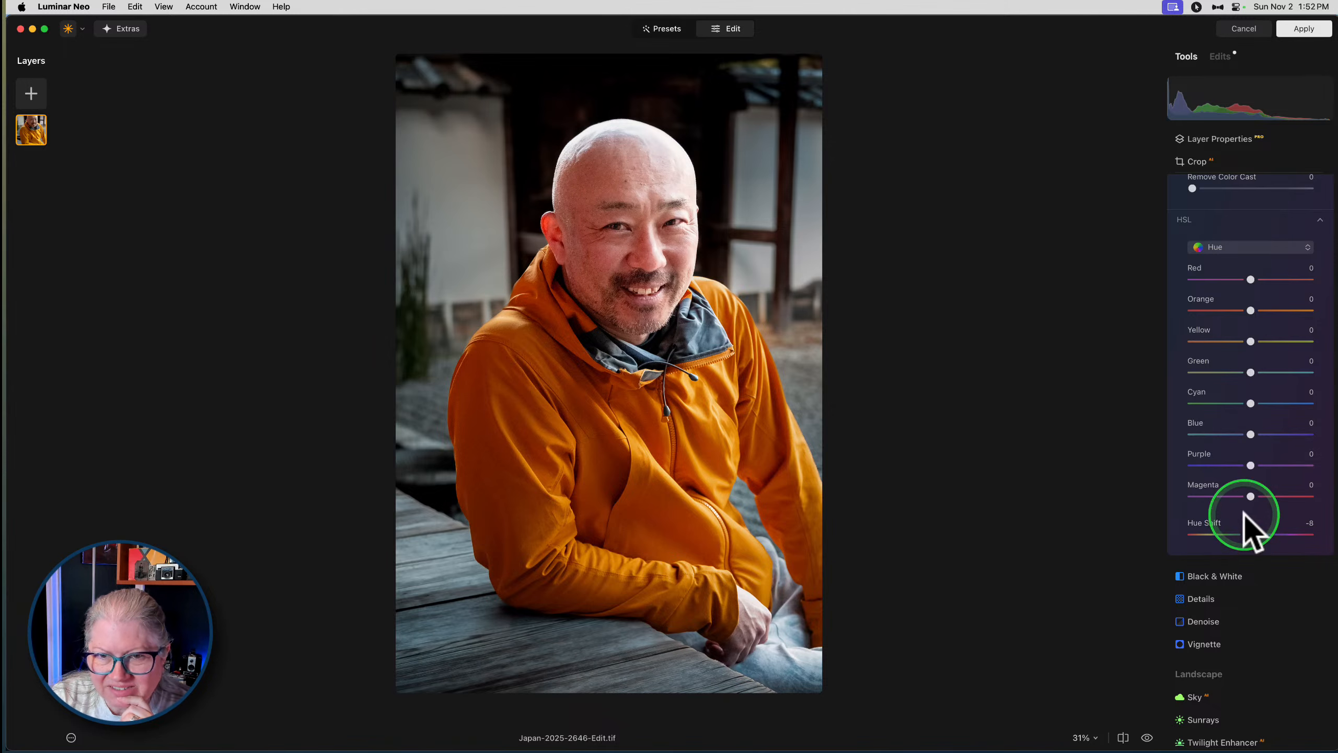
{"action": "left_click", "coordinate": [1251, 309]}
{"action": "mouse_move", "coordinate": [1237, 310]}
{"action": "left_mouse_down"}
{"action": "mouse_move", "coordinate": [1259, 310]}
{"action": "mouse_move", "coordinate": [1221, 310]}
{"action": "mouse_move", "coordinate": [1289, 310]}
{"action": "mouse_move", "coordinate": [1239, 310]}
{"action": "left_mouse_up"}
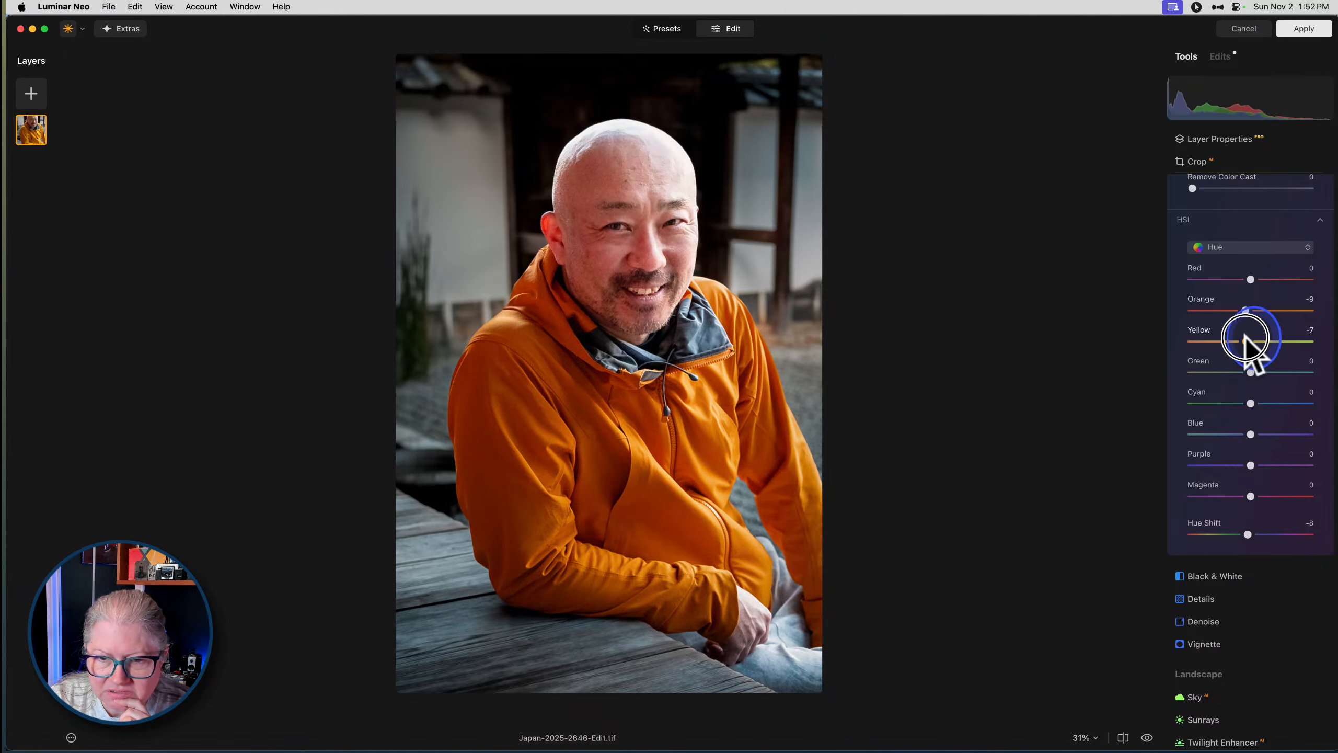
Mask the Color adjustment to the jacket with Object Select, and compare the portrait with and without it
{"action": "scroll", "coordinate": [1241, 336], "scroll_direction": "up", "scroll_amount": 5}
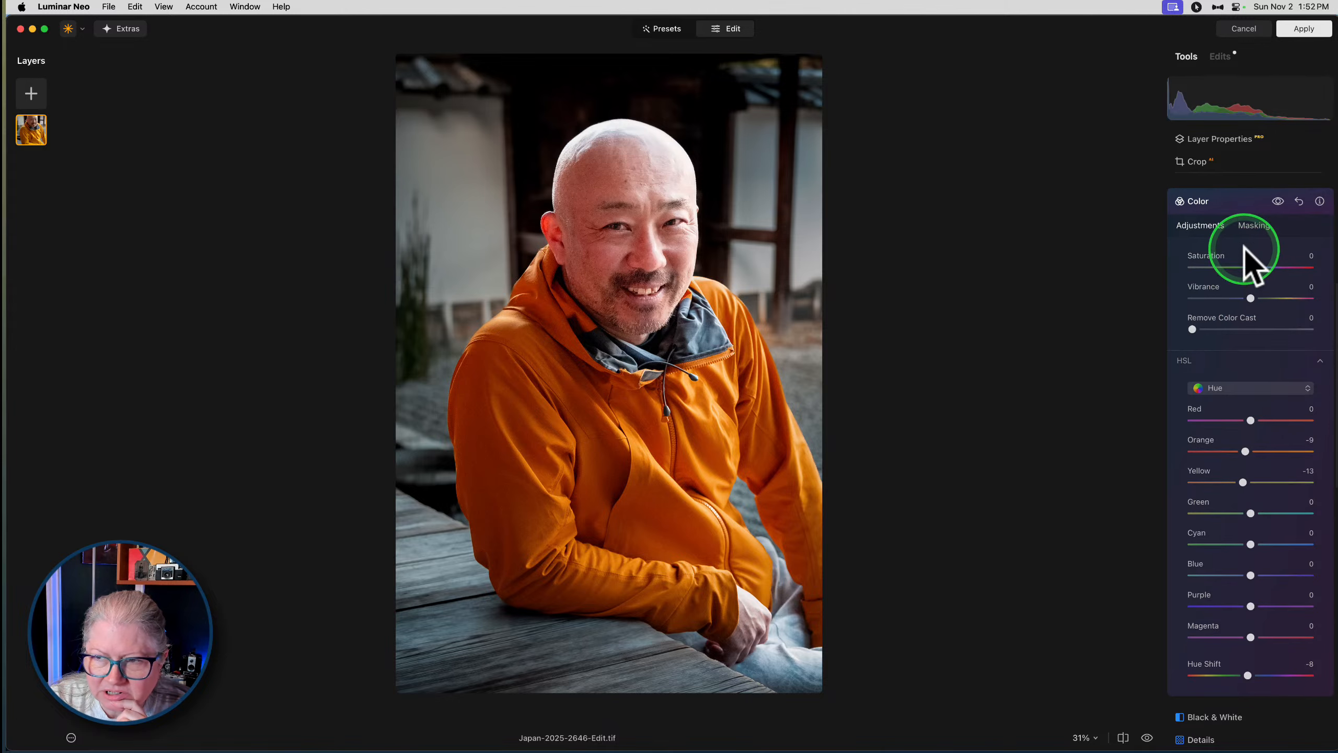
{"action": "left_click", "coordinate": [1250, 226]}
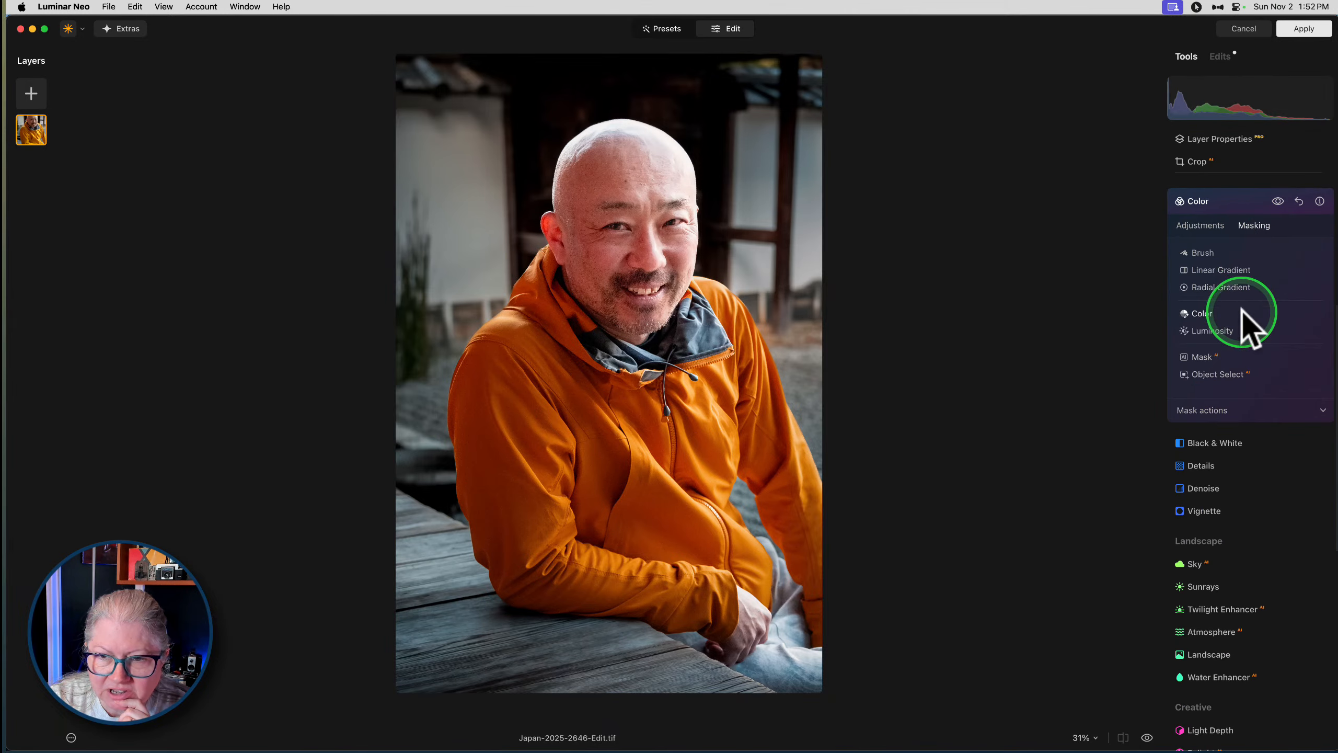
{"action": "left_click", "coordinate": [1201, 374]}
{"action": "left_click", "coordinate": [718, 459]}
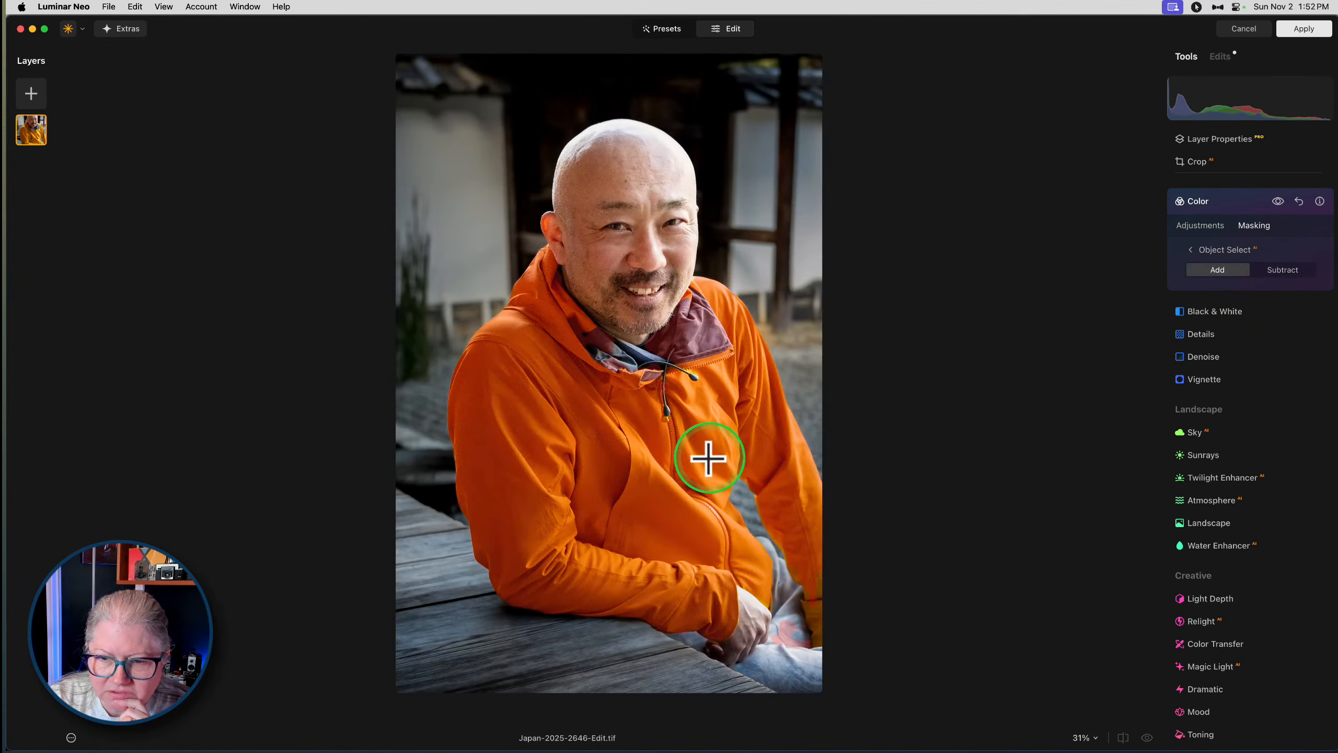
{"action": "left_click", "coordinate": [1210, 251]}
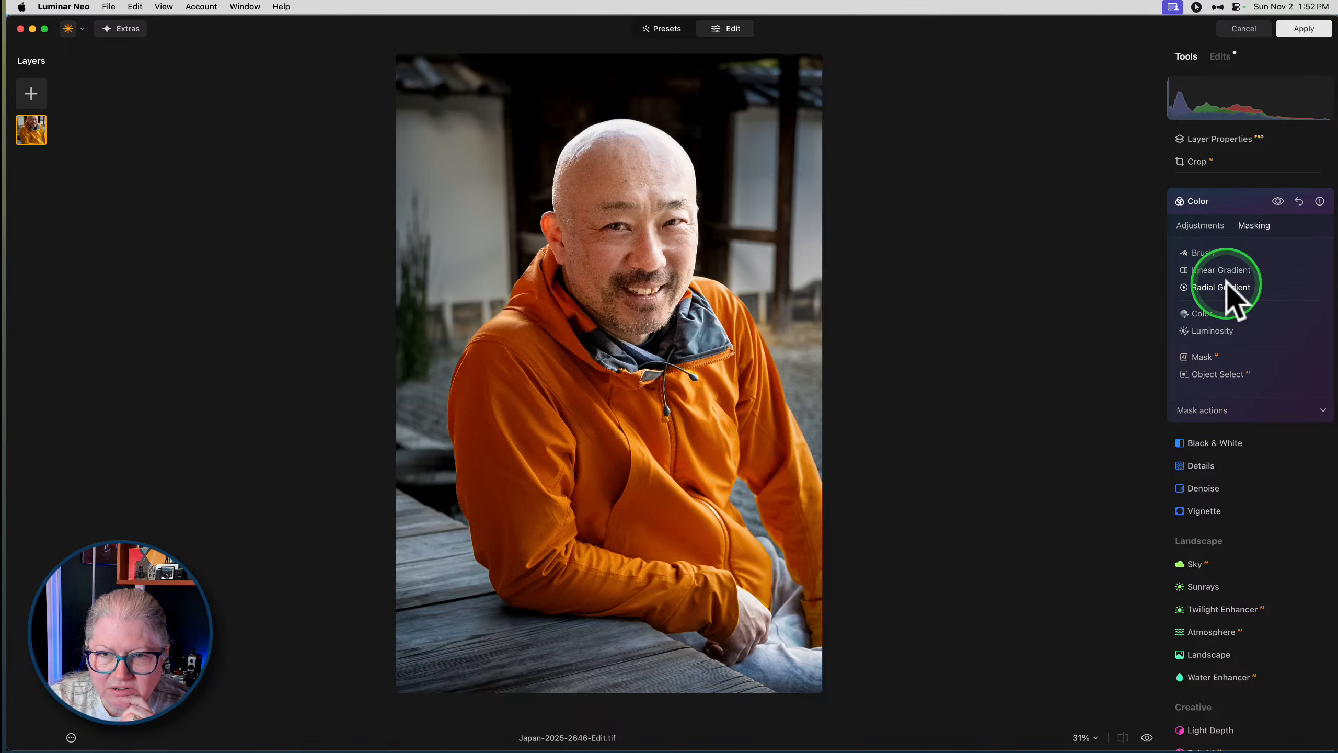
{"action": "left_click", "coordinate": [1277, 202]}
{"action": "left_click", "coordinate": [1277, 201]}
{"action": "left_click", "coordinate": [1278, 201]}
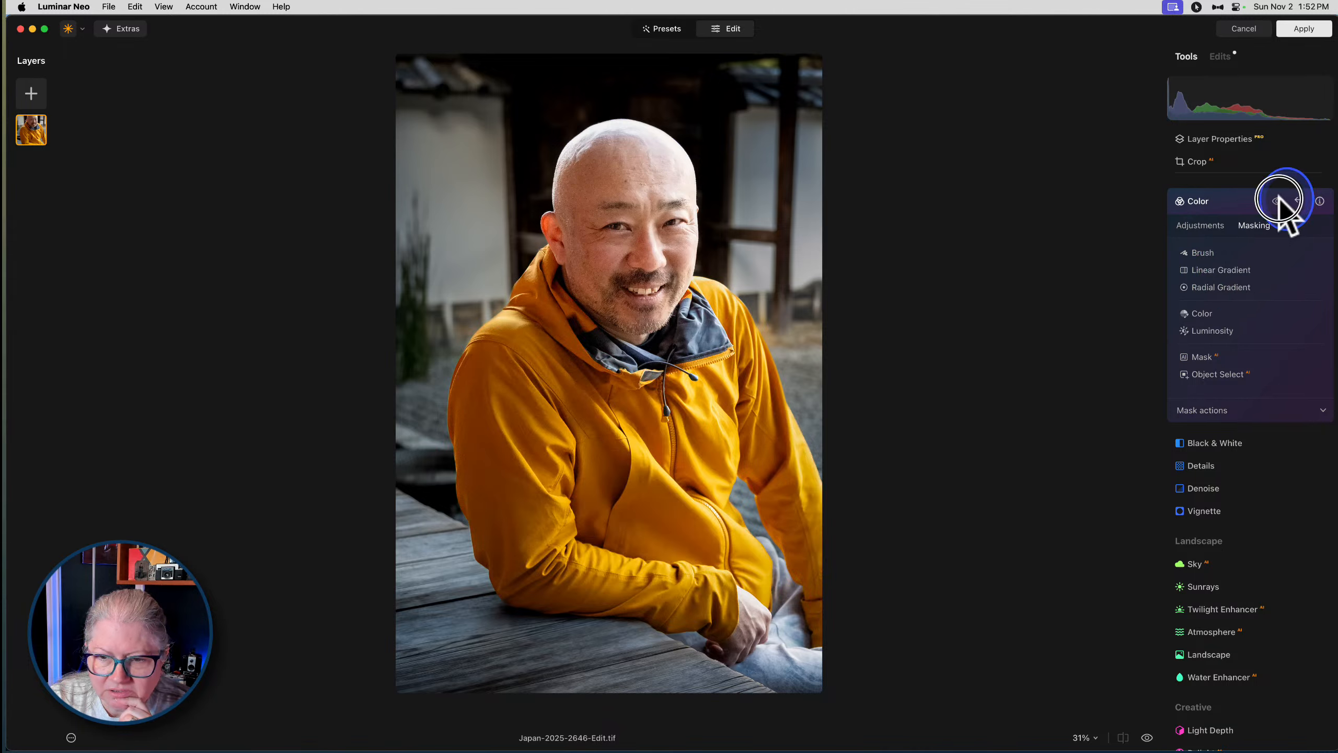
{"action": "left_click", "coordinate": [1278, 200]}
Paint the missed edge of the jacket's far sleeve into the Color mask, and compare with the effect off
{"action": "left_click", "coordinate": [1192, 252]}
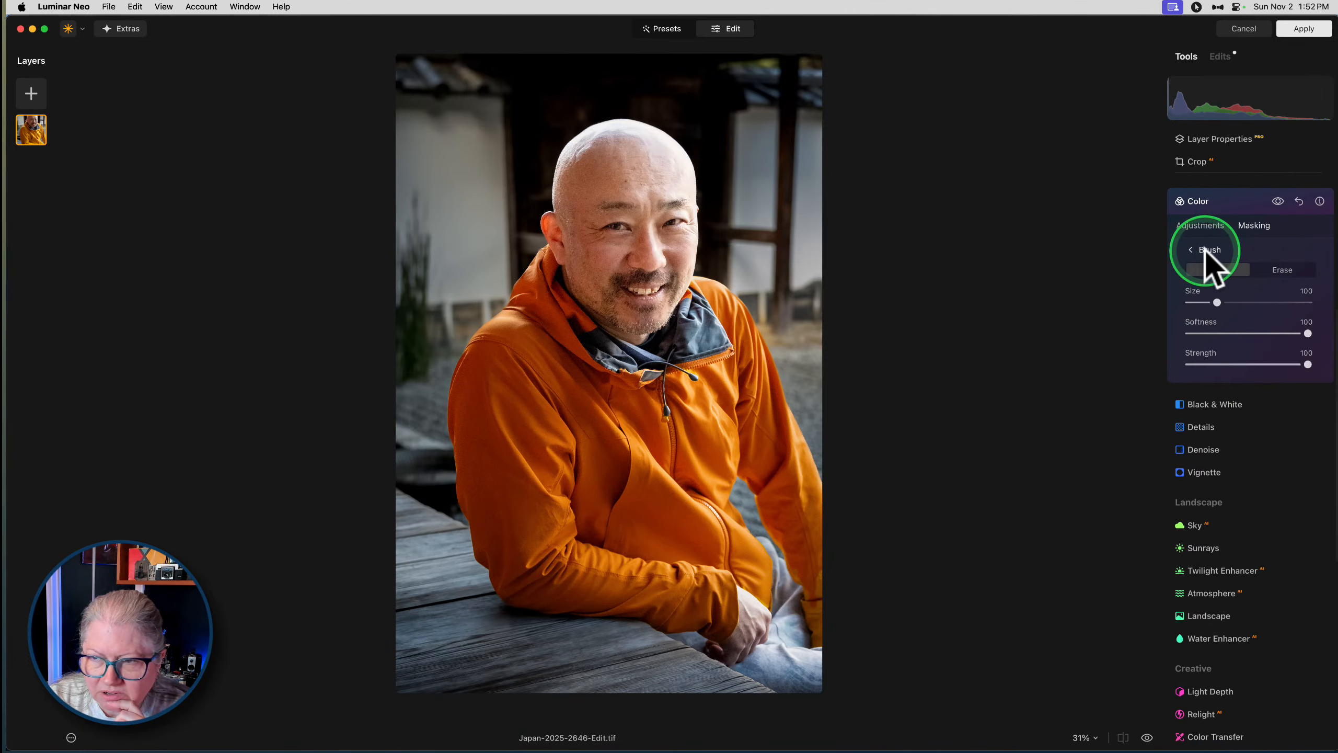
{"action": "left_click", "coordinate": [1212, 270]}
{"action": "mouse_move", "coordinate": [815, 582]}
{"action": "left_mouse_down"}
{"action": "mouse_move", "coordinate": [827, 636]}
{"action": "mouse_move", "coordinate": [811, 552]}
{"action": "mouse_move", "coordinate": [776, 478]}
{"action": "left_mouse_up"}
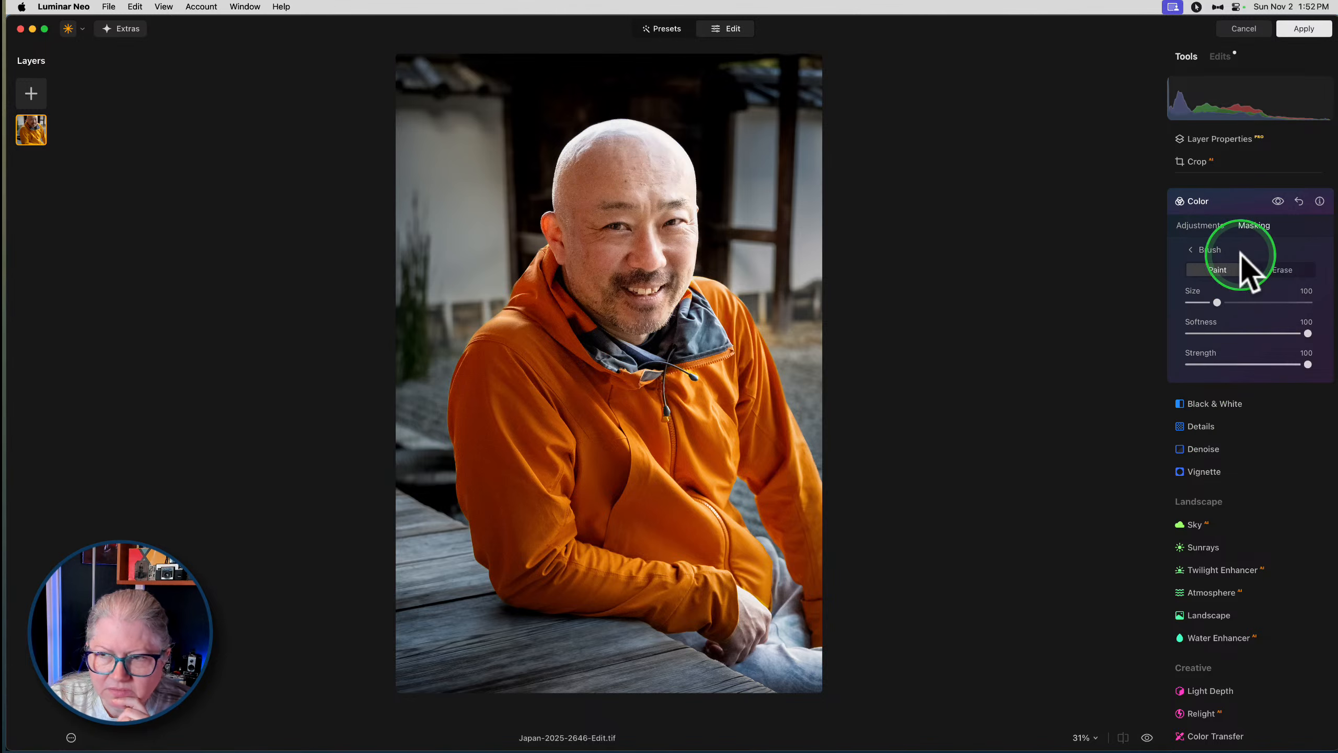
{"action": "left_click", "coordinate": [1210, 243]}
{"action": "left_click", "coordinate": [1203, 227]}
{"action": "left_click", "coordinate": [1277, 201]}
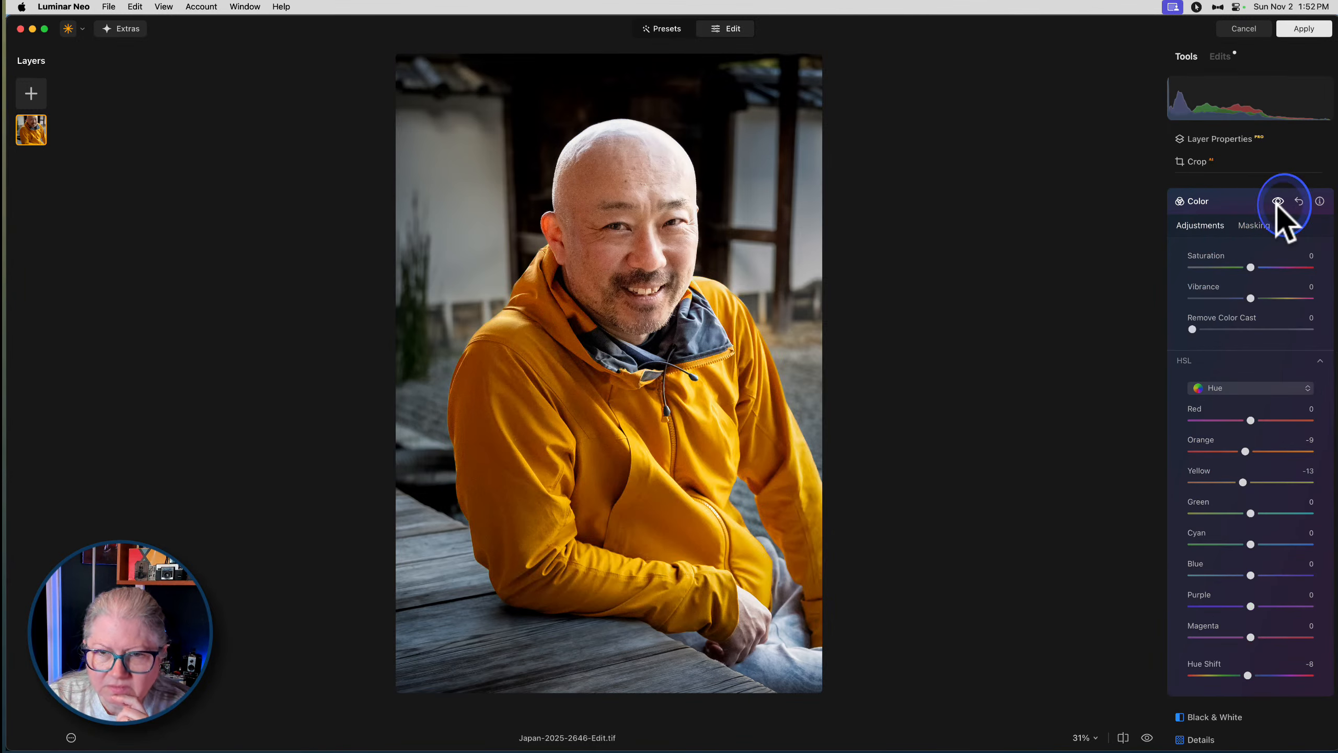
Compare the portrait with the masked Color adjustment switched off and on
{"action": "left_click", "coordinate": [1277, 202]}
{"action": "left_click", "coordinate": [1277, 201]}
{"action": "left_click", "coordinate": [1278, 202]}
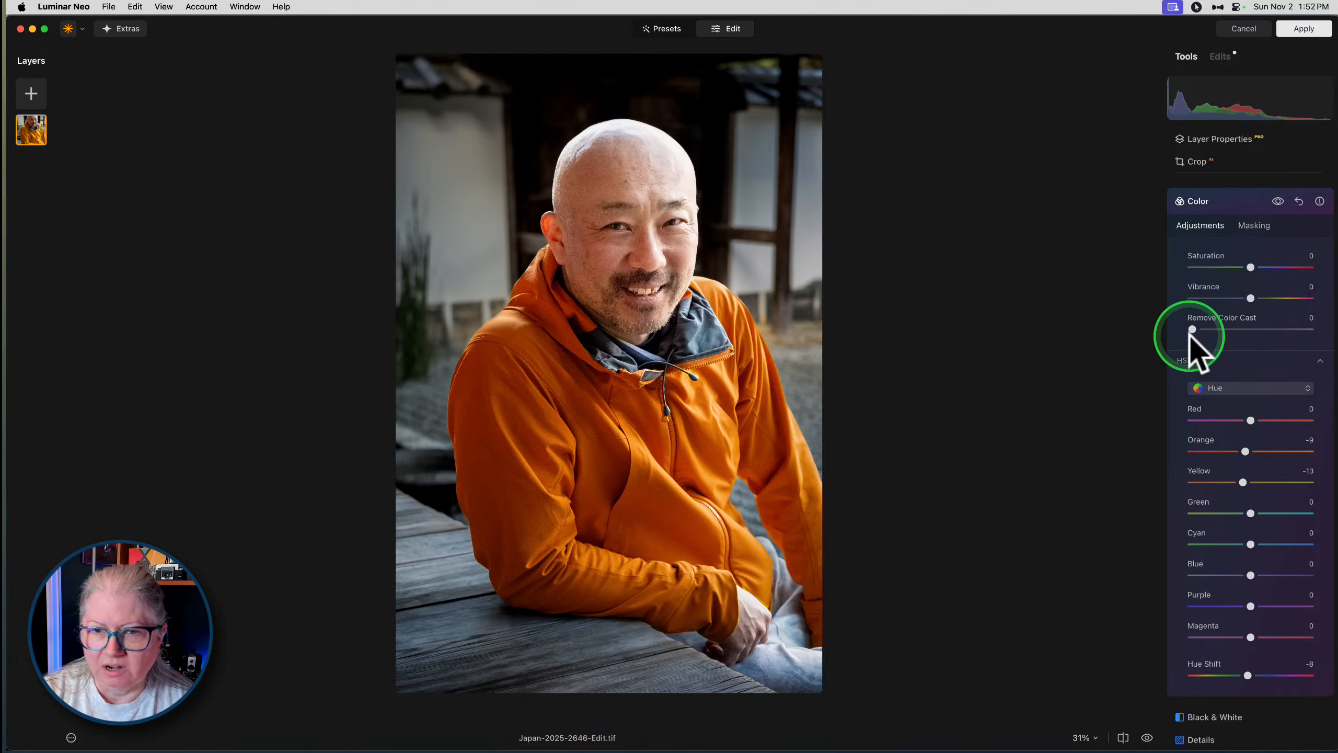
Turn the masked jacket green with a Hue Shift of 92, and reduce the Color adjustment's Saturation to -10
{"action": "scroll", "coordinate": [1189, 333], "scroll_direction": "down", "scroll_amount": 5}
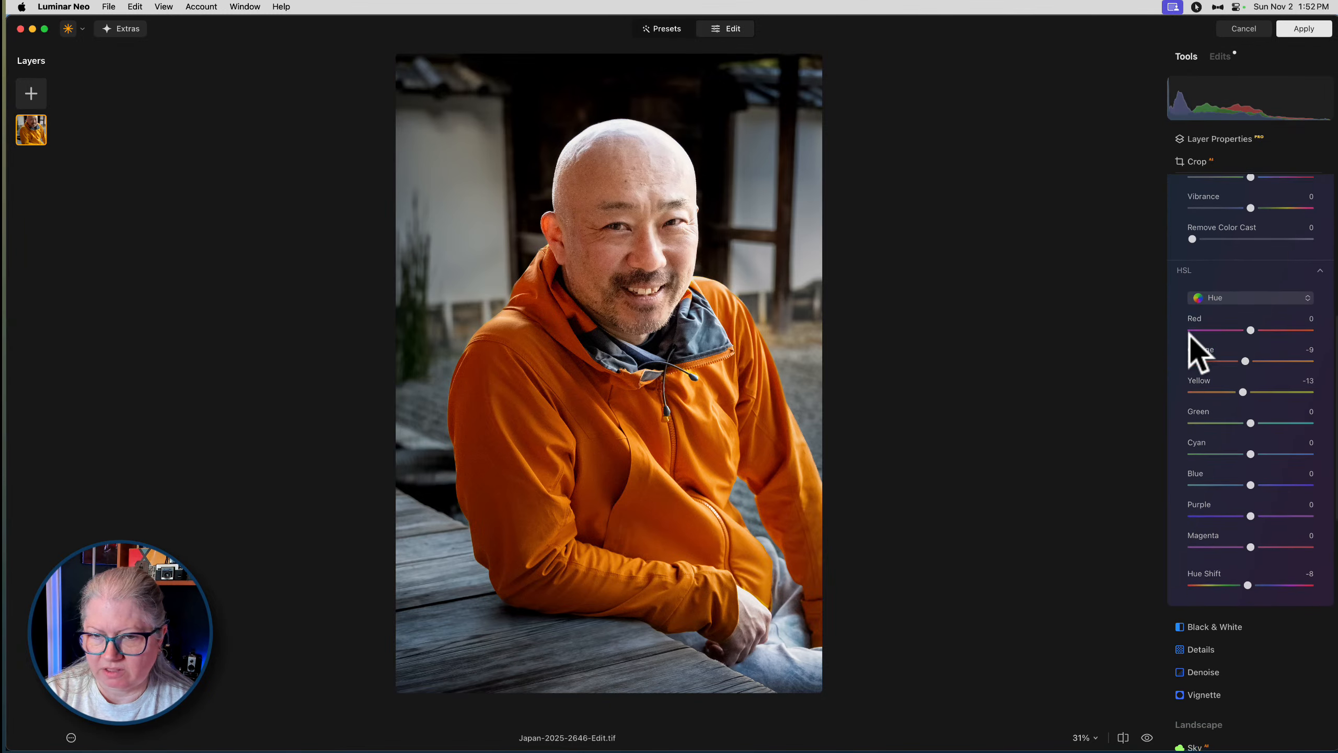
{"action": "scroll", "coordinate": [1188, 333], "scroll_direction": "up", "scroll_amount": 1}
{"action": "left_click", "coordinate": [1223, 526]}
{"action": "left_click_drag", "start_coordinate": [1247, 589], "coordinate": [1277, 571]}
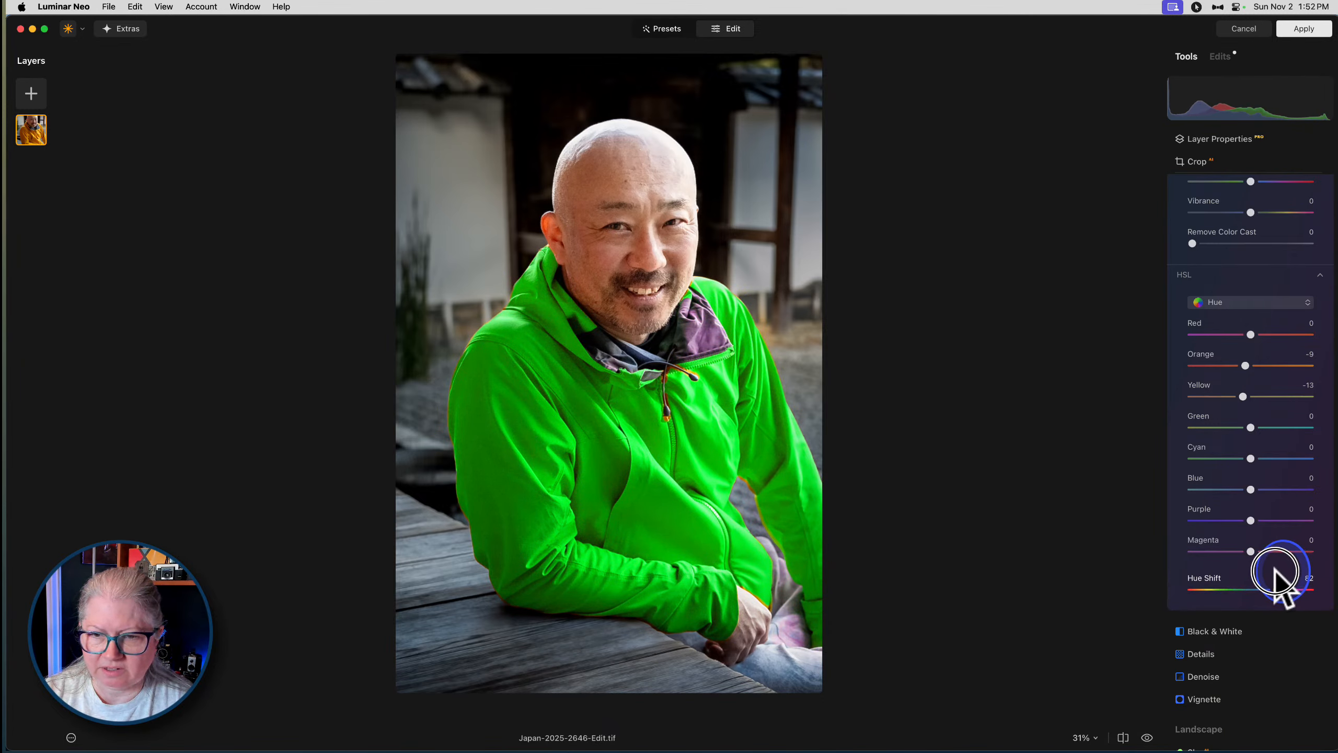
{"action": "scroll", "coordinate": [1266, 468], "scroll_direction": "up", "scroll_amount": 4}
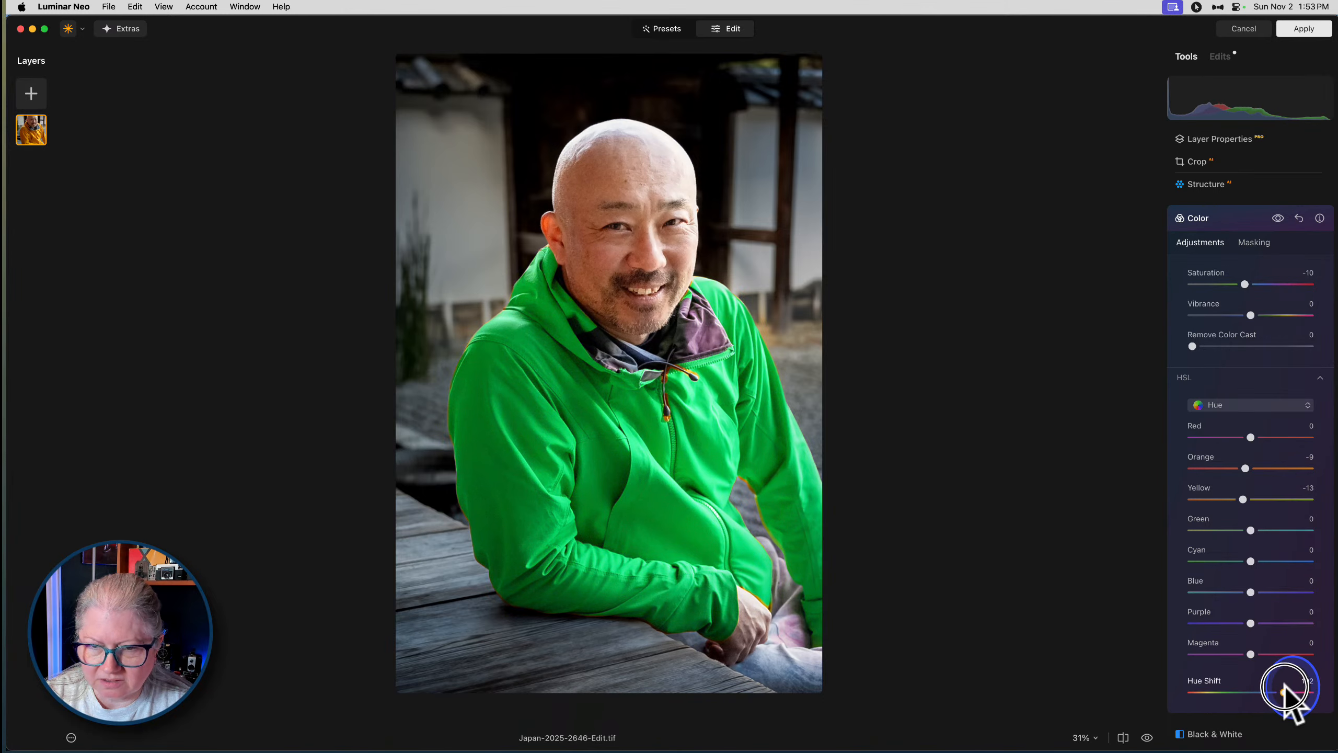
{"action": "left_click_drag", "start_coordinate": [1285, 690], "coordinate": [1279, 690]}
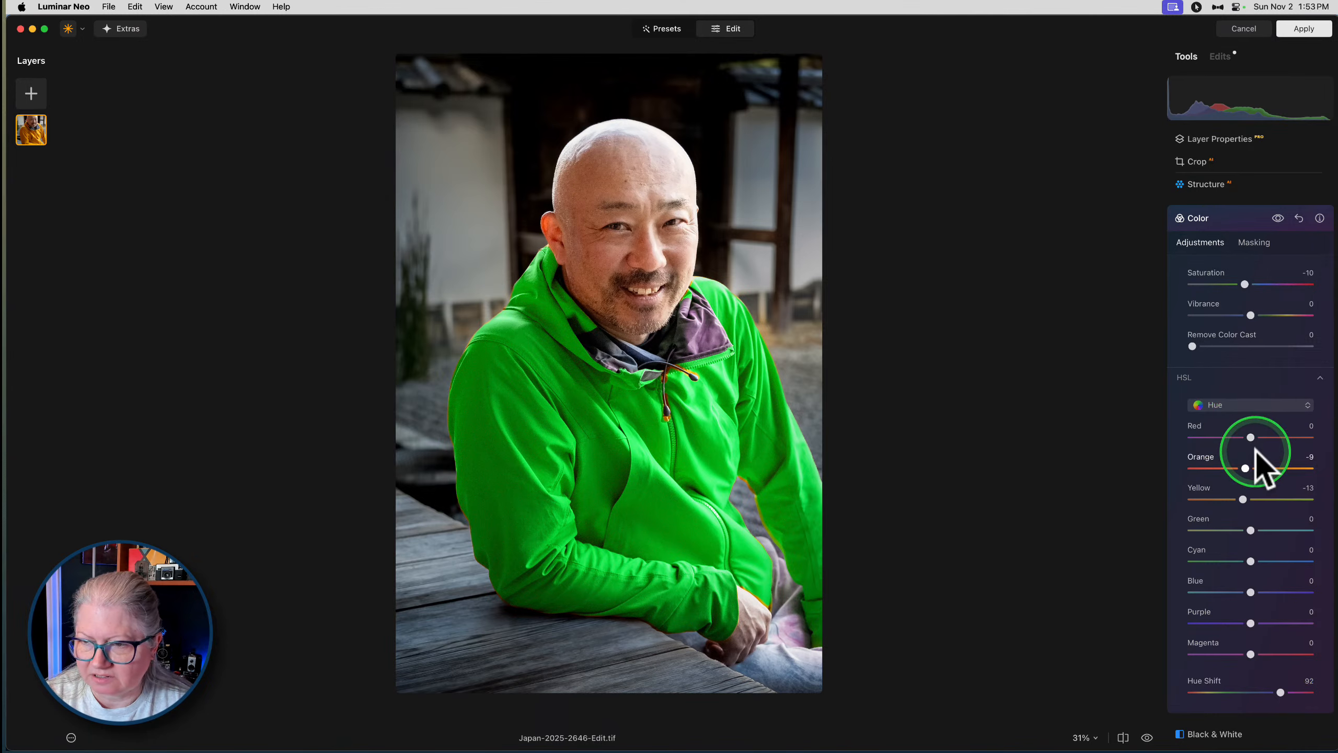
Set the Green saturation to -14 in the Color adjustment's HSL section
{"action": "left_click", "coordinate": [1252, 404]}
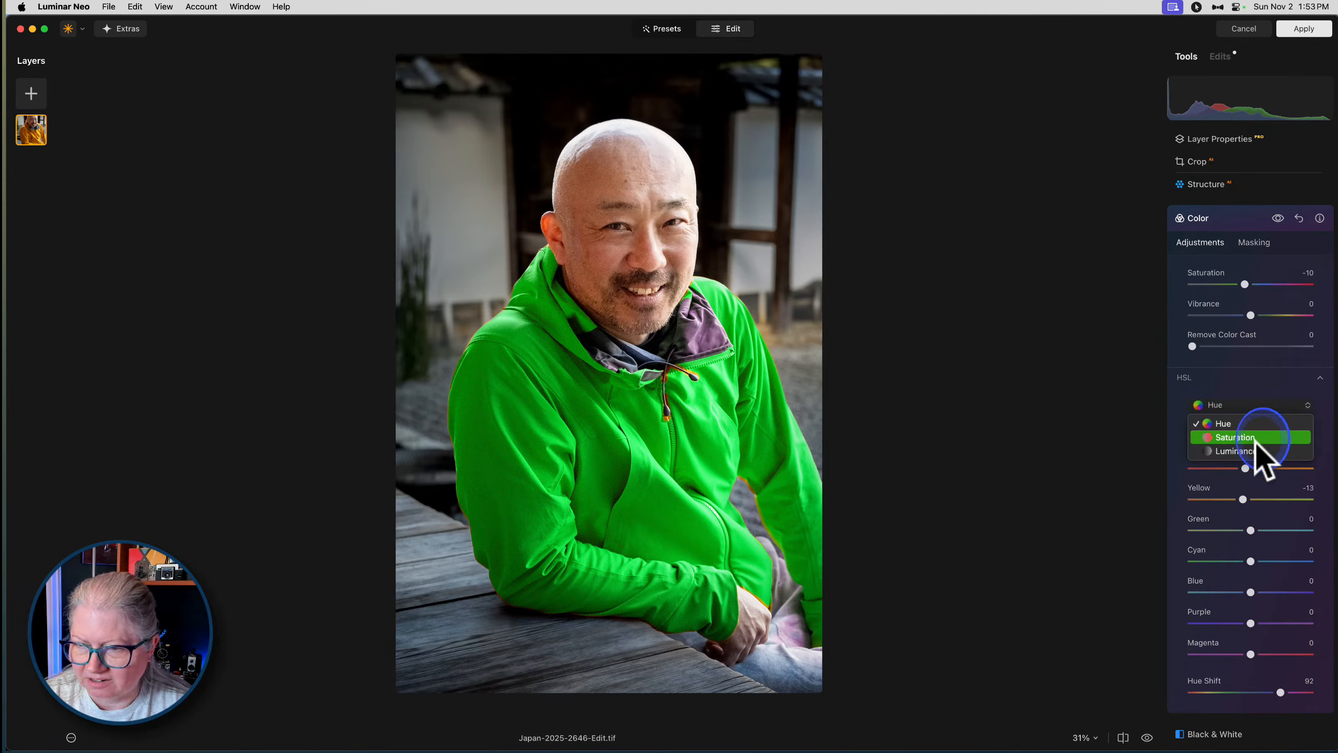
{"action": "left_click", "coordinate": [1256, 450]}
{"action": "left_click_drag", "start_coordinate": [1249, 528], "coordinate": [1229, 528]}
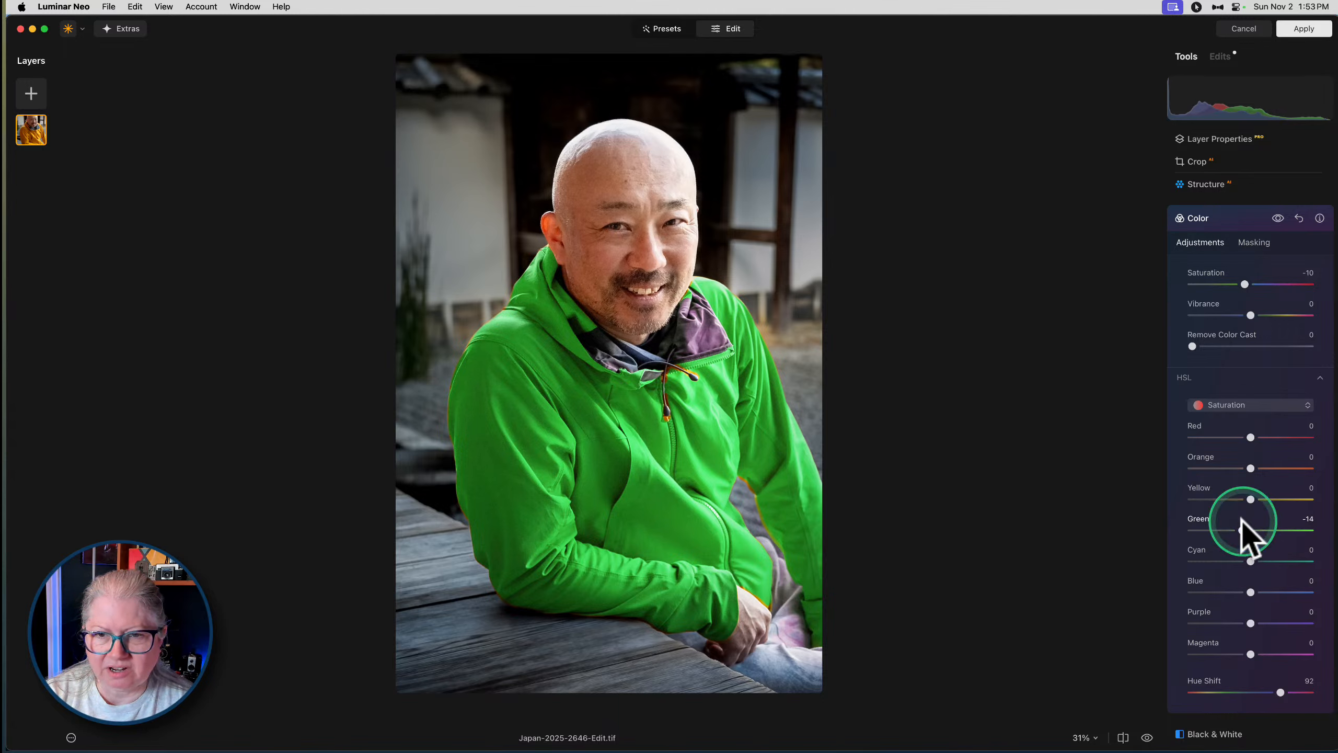
Paint the collar lining, zipper pull and lower jacket areas into the Color mask with a size 100 brush
{"action": "scroll", "coordinate": [1241, 519], "scroll_direction": "up", "scroll_amount": 3}
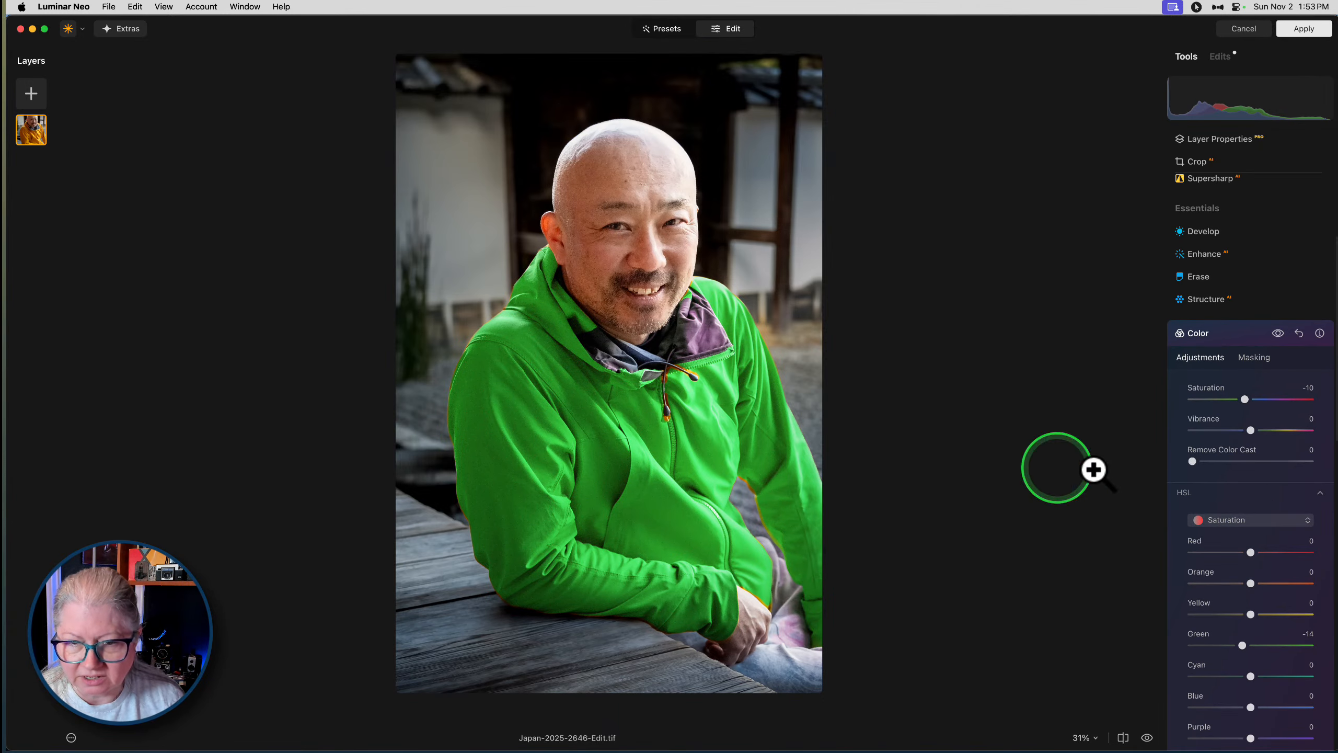
{"action": "left_click", "coordinate": [1276, 364]}
{"action": "left_click", "coordinate": [1201, 395]}
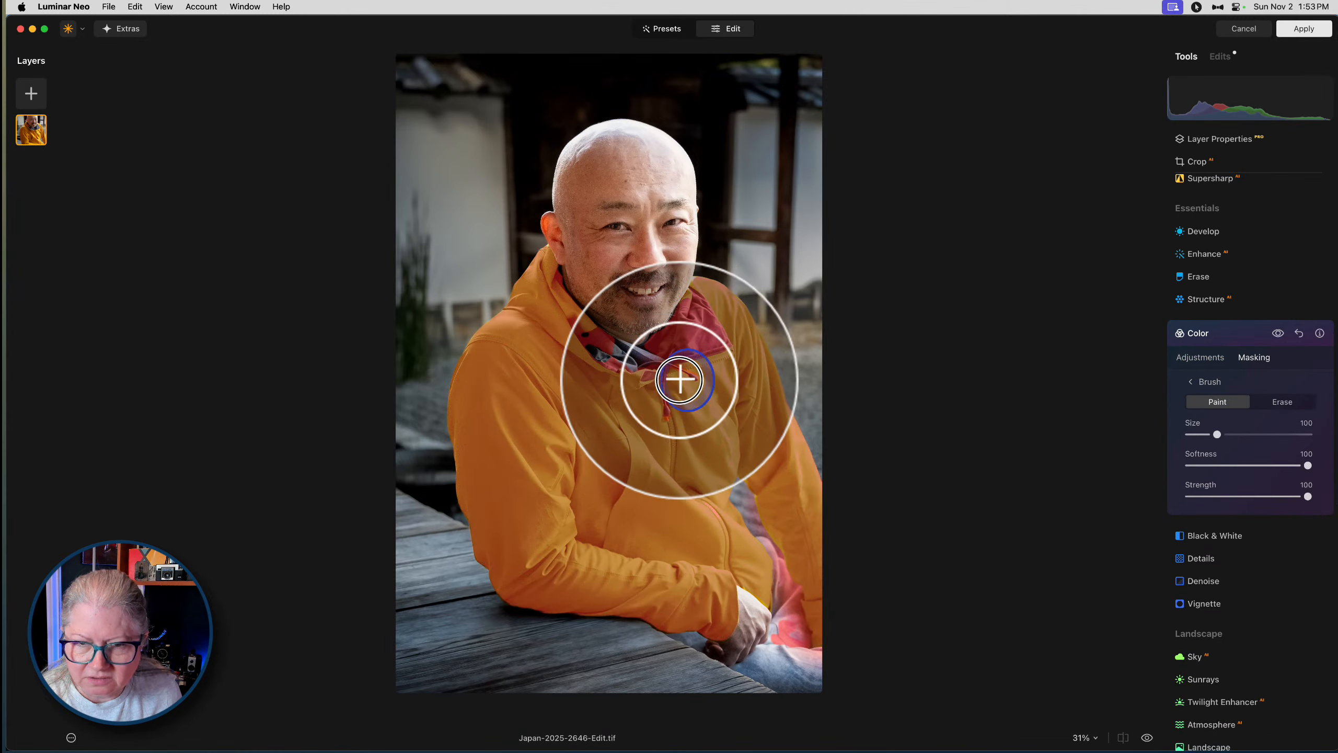
{"action": "mouse_move", "coordinate": [654, 370]}
{"action": "left_mouse_down"}
{"action": "mouse_move", "coordinate": [582, 481]}
{"action": "mouse_move", "coordinate": [686, 505]}
{"action": "mouse_move", "coordinate": [720, 439]}
{"action": "mouse_move", "coordinate": [734, 462]}
{"action": "left_mouse_up"}
{"action": "mouse_move", "coordinate": [523, 487]}
{"action": "left_mouse_down"}
{"action": "mouse_move", "coordinate": [696, 559]}
{"action": "mouse_move", "coordinate": [741, 547]}
{"action": "mouse_move", "coordinate": [821, 627]}
{"action": "mouse_move", "coordinate": [792, 637]}
{"action": "mouse_move", "coordinate": [821, 658]}
{"action": "left_mouse_up"}
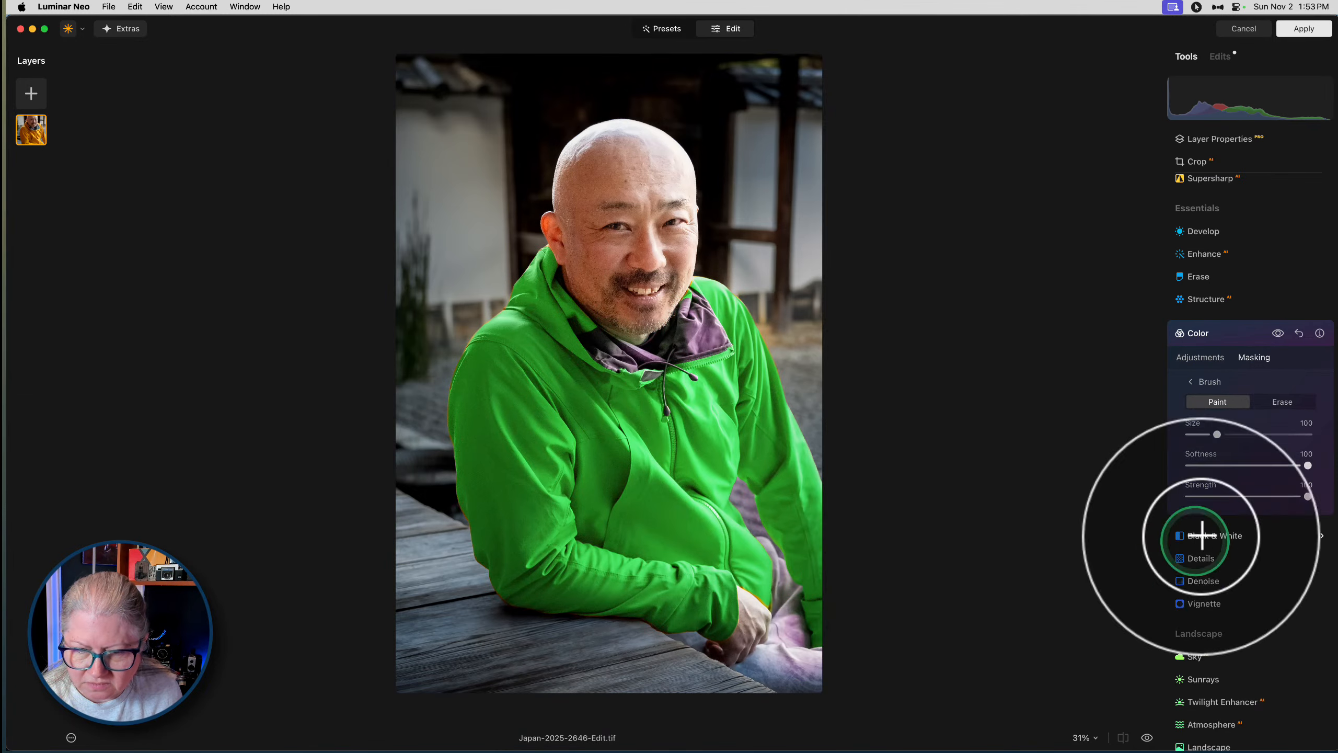
Erase the Color mask from the jeans beside the hand, and restore the far sleeve's cuff with brush softness 18
{"action": "left_click", "coordinate": [1278, 403]}
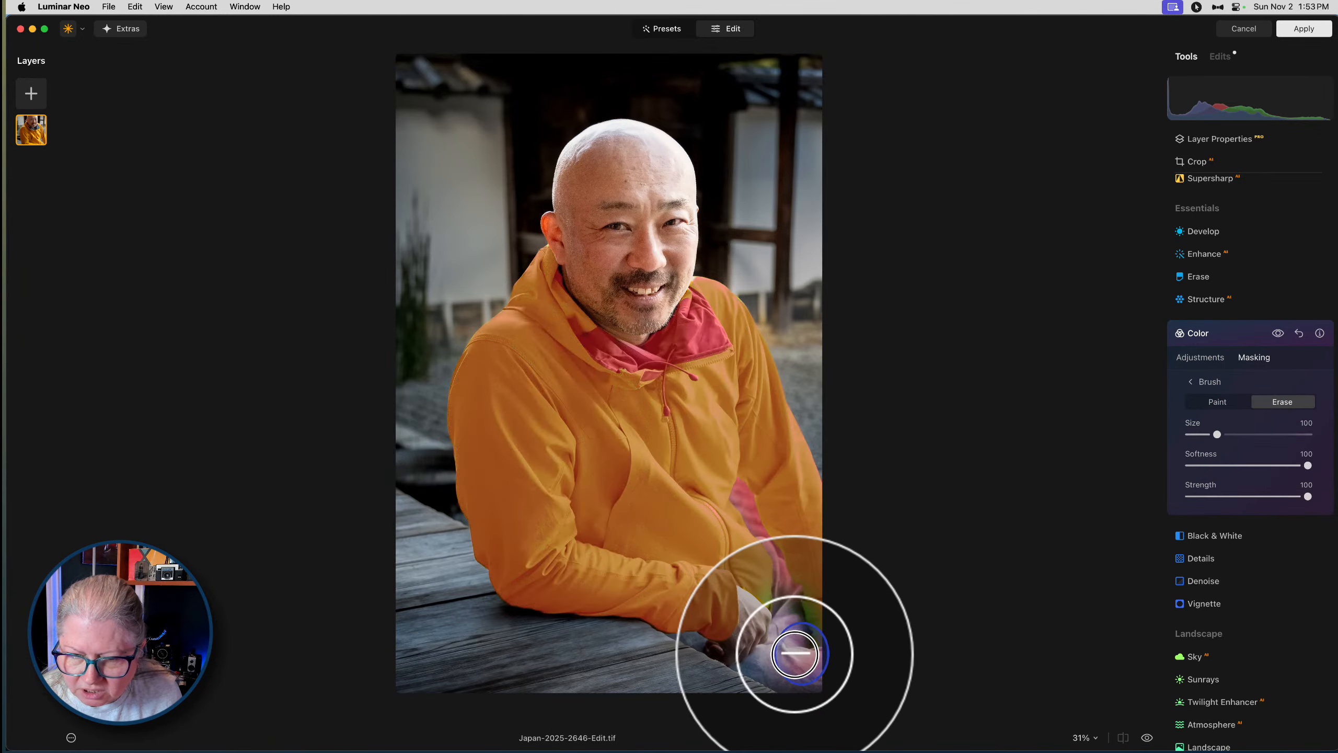
{"action": "mouse_move", "coordinate": [794, 654]}
{"action": "left_mouse_down"}
{"action": "mouse_move", "coordinate": [822, 670]}
{"action": "mouse_move", "coordinate": [769, 635]}
{"action": "left_mouse_up"}
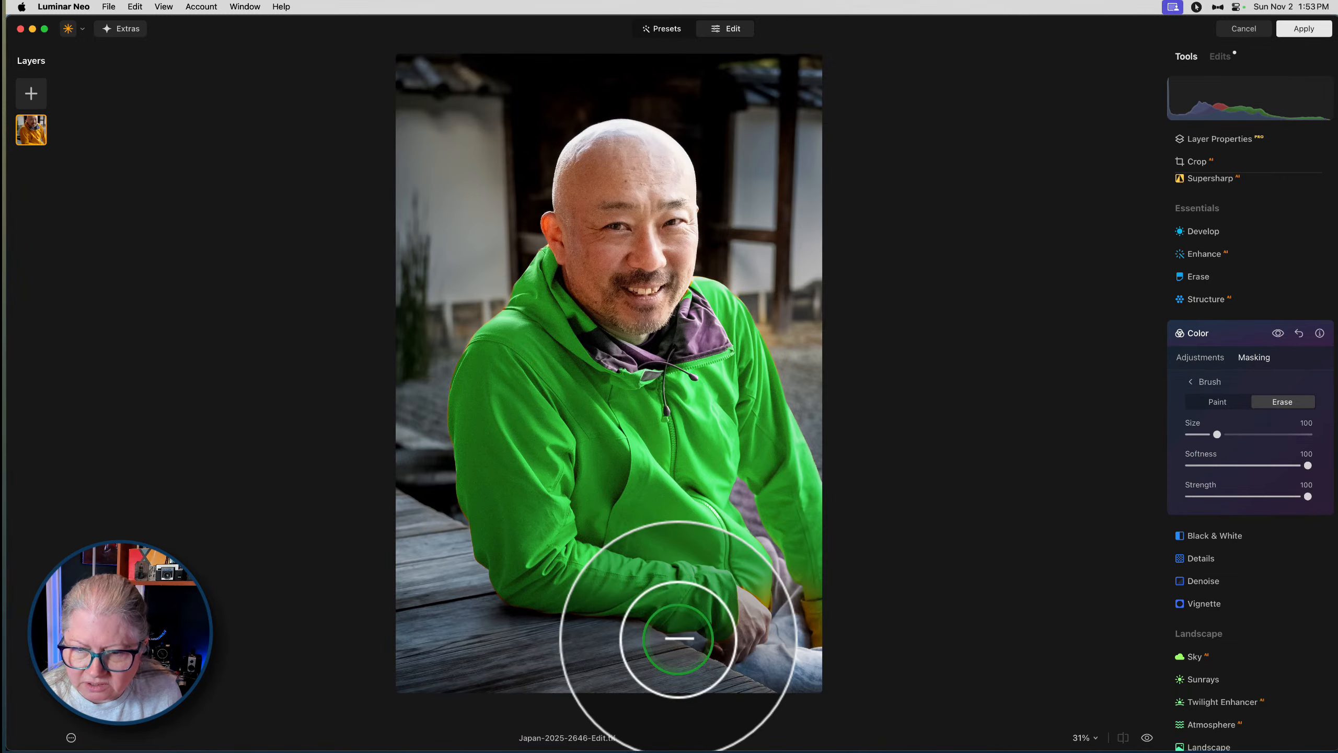
{"action": "left_click", "coordinate": [822, 637]}
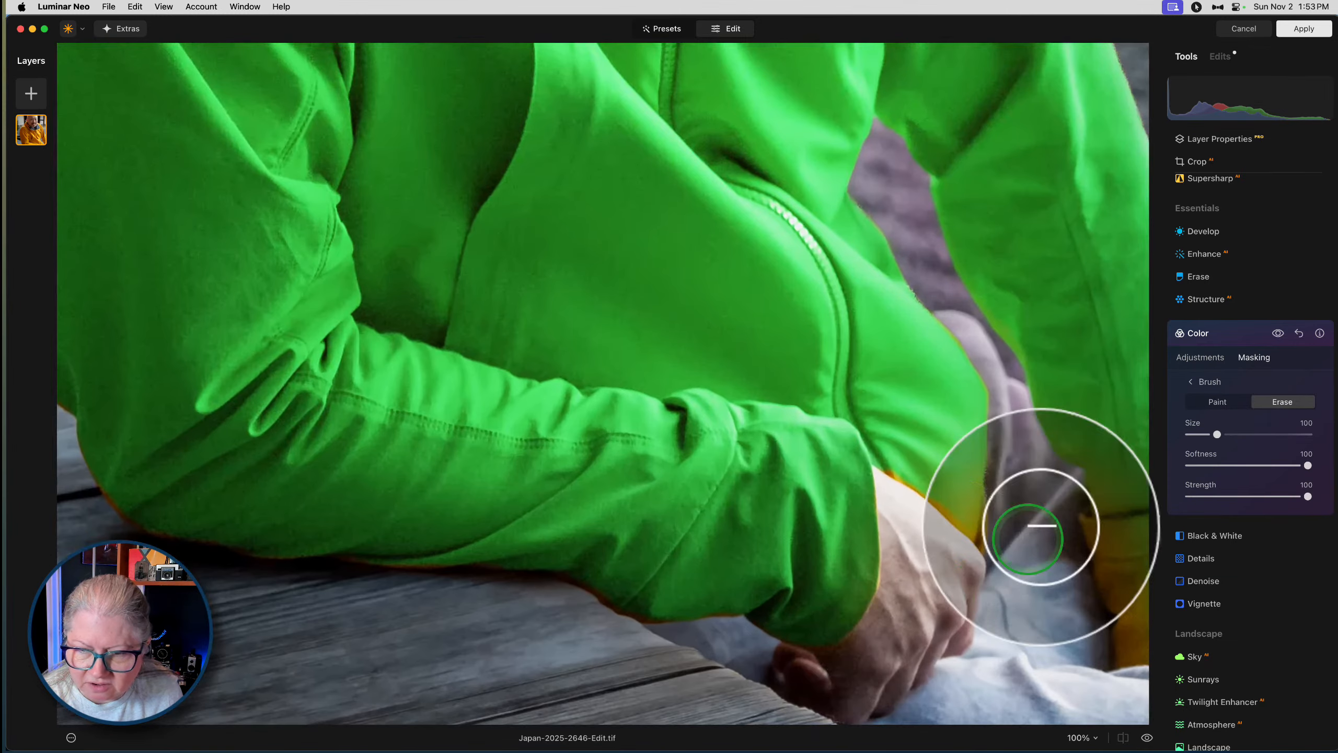
{"action": "left_click", "coordinate": [1217, 401]}
{"action": "left_click", "coordinate": [1210, 465]}
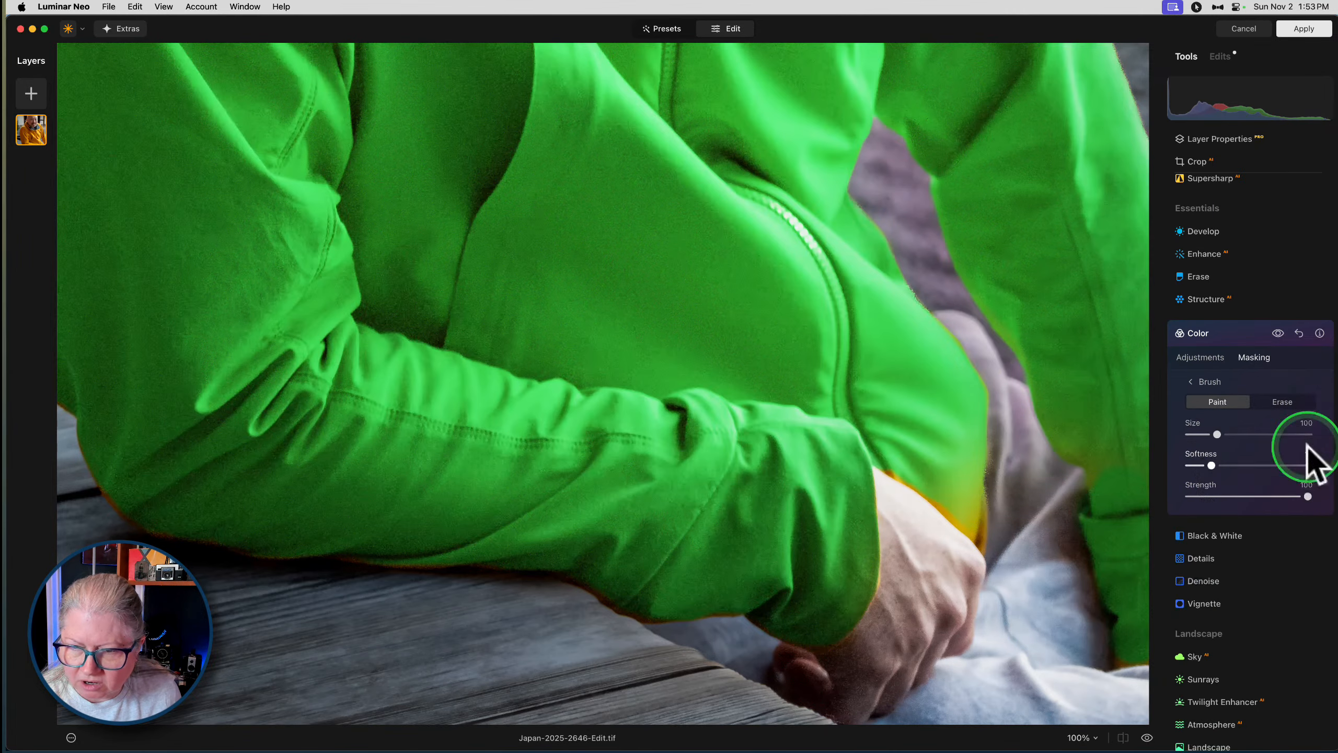
{"action": "left_click", "coordinate": [1282, 401]}
{"action": "left_click_drag", "start_coordinate": [1031, 492], "coordinate": [1061, 677]}
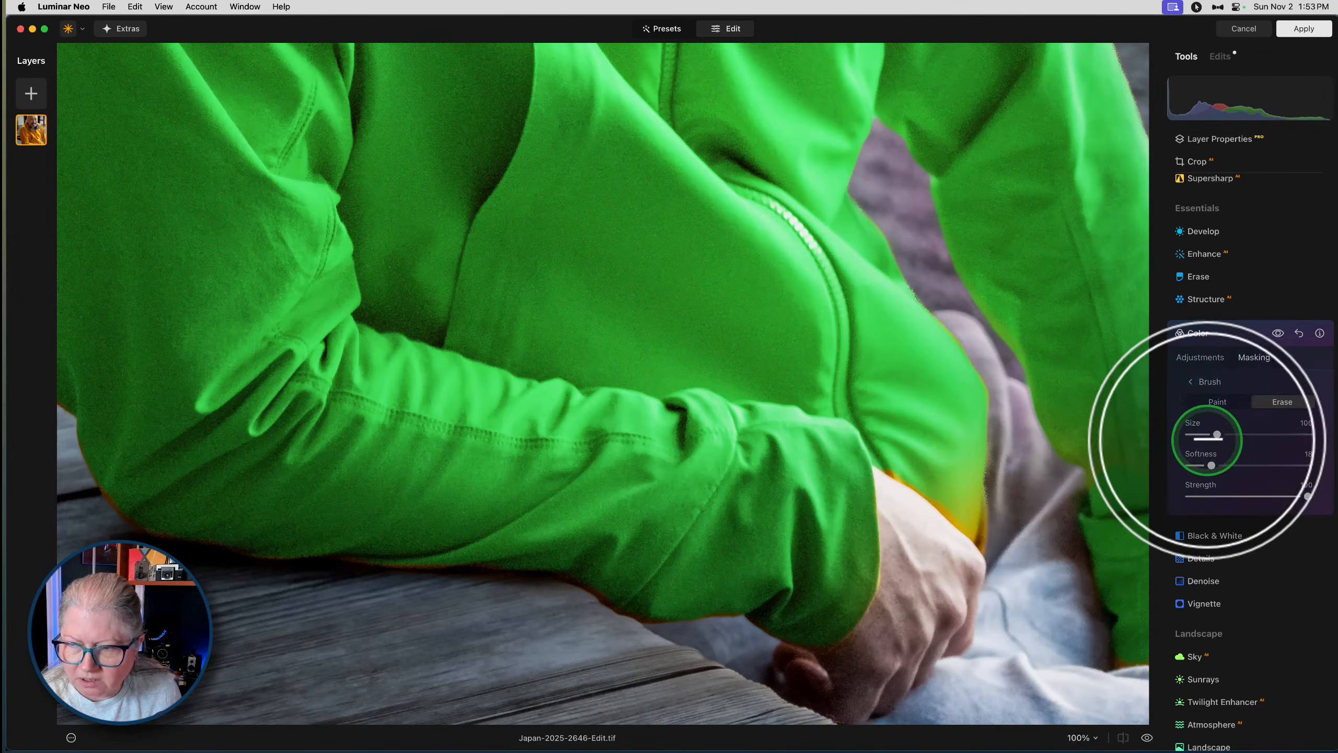
Paint the missed jacket hem and edge above the hand into the Color mask, reducing the brush size to 52
{"action": "left_click", "coordinate": [1217, 401]}
{"action": "mouse_move", "coordinate": [946, 474]}
{"action": "left_mouse_down"}
{"action": "mouse_move", "coordinate": [968, 506]}
{"action": "mouse_move", "coordinate": [928, 461]}
{"action": "mouse_move", "coordinate": [869, 427]}
{"action": "left_mouse_up"}
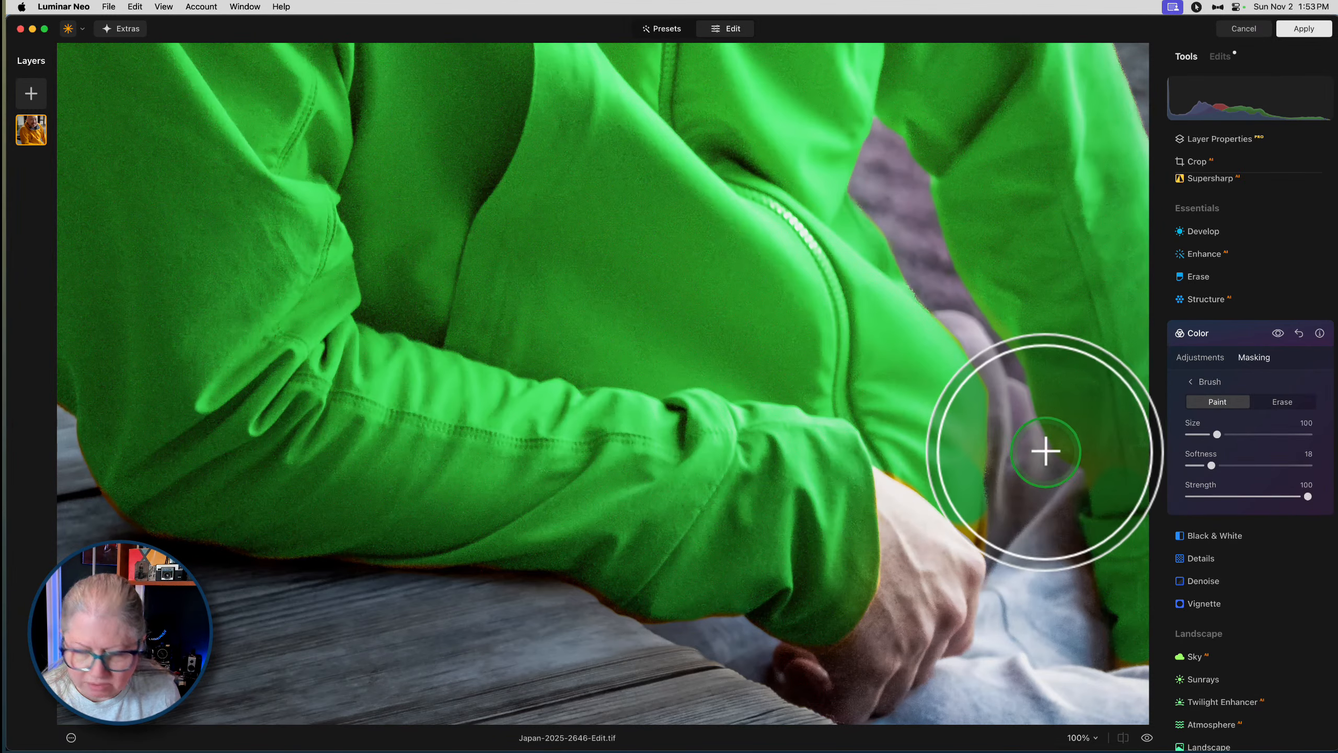
{"action": "key", "text": "bracketleft"}
{"action": "key", "text": "bracketleft"}
{"action": "key", "text": "bracketleft"}
{"action": "key", "text": "bracketleft"}
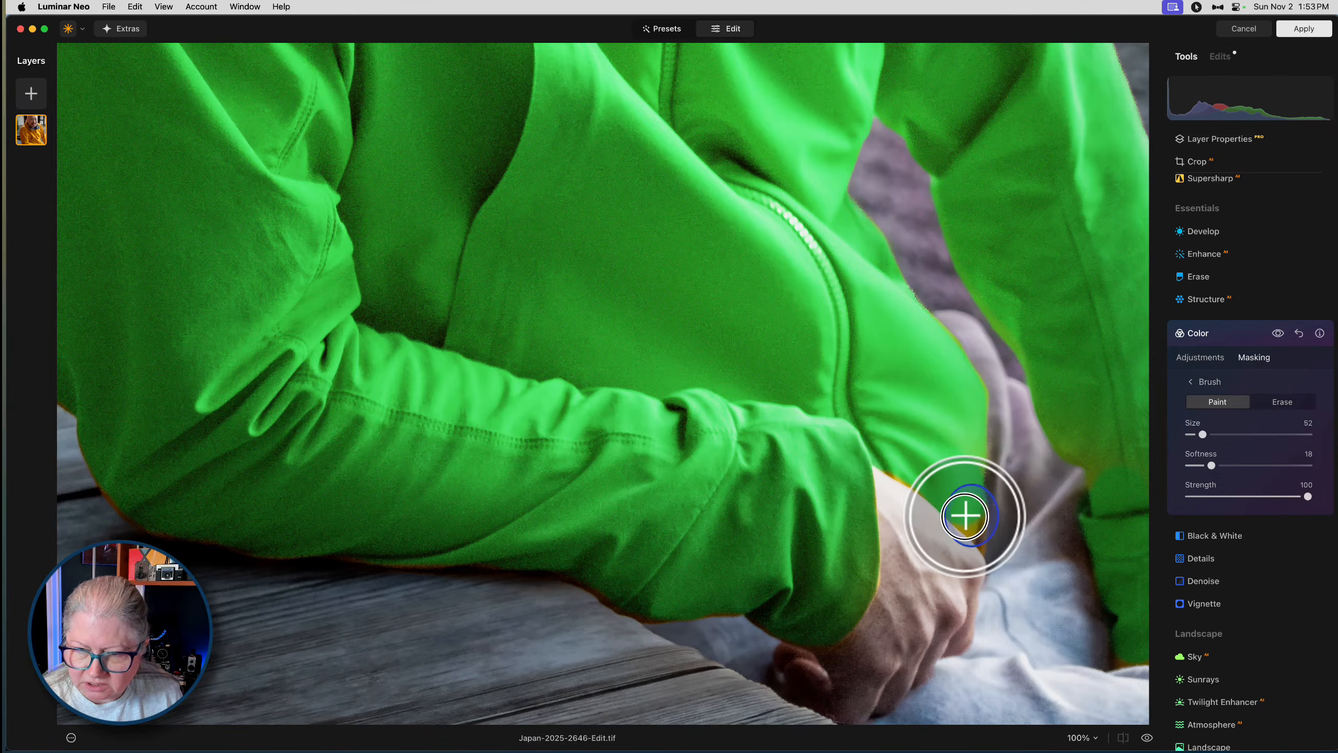
{"action": "mouse_move", "coordinate": [965, 514]}
{"action": "left_mouse_down"}
{"action": "mouse_move", "coordinate": [983, 538]}
{"action": "mouse_move", "coordinate": [971, 484]}
{"action": "mouse_move", "coordinate": [805, 563]}
{"action": "left_mouse_up"}
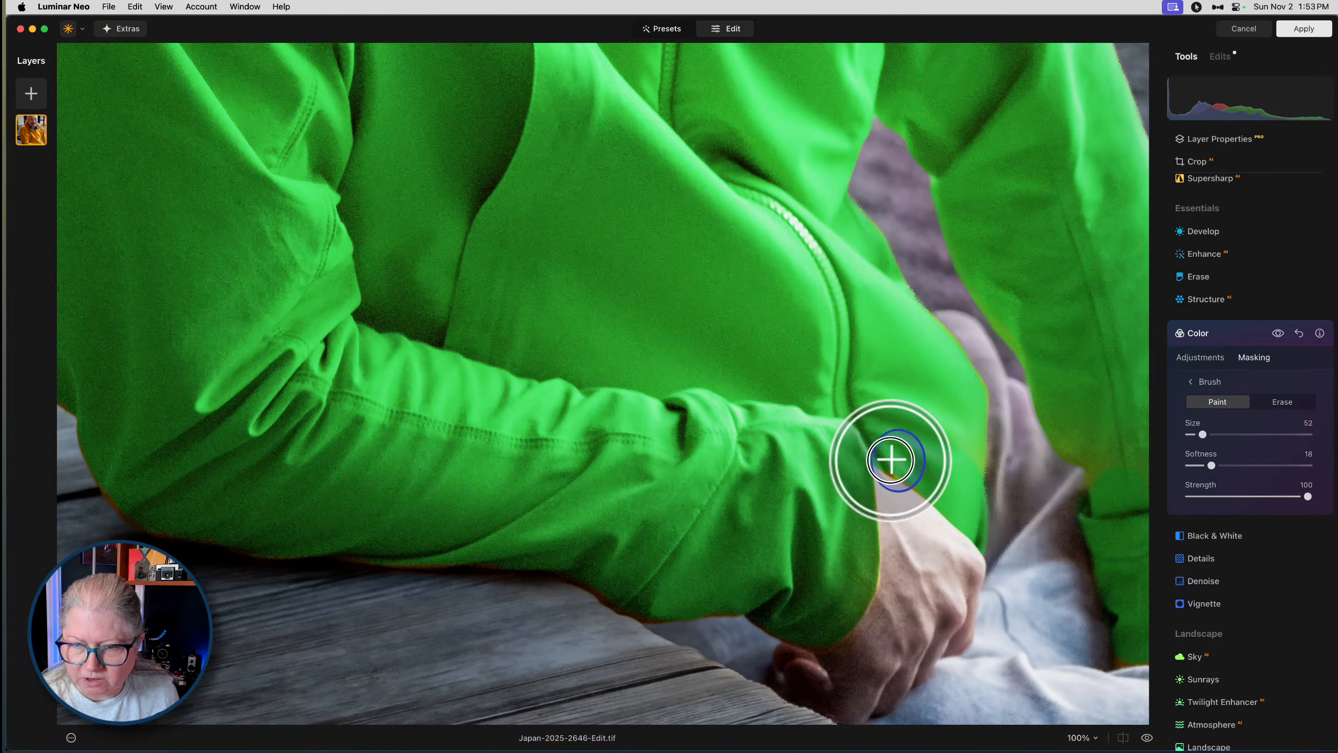
{"action": "left_click_drag", "start_coordinate": [887, 457], "coordinate": [919, 469]}
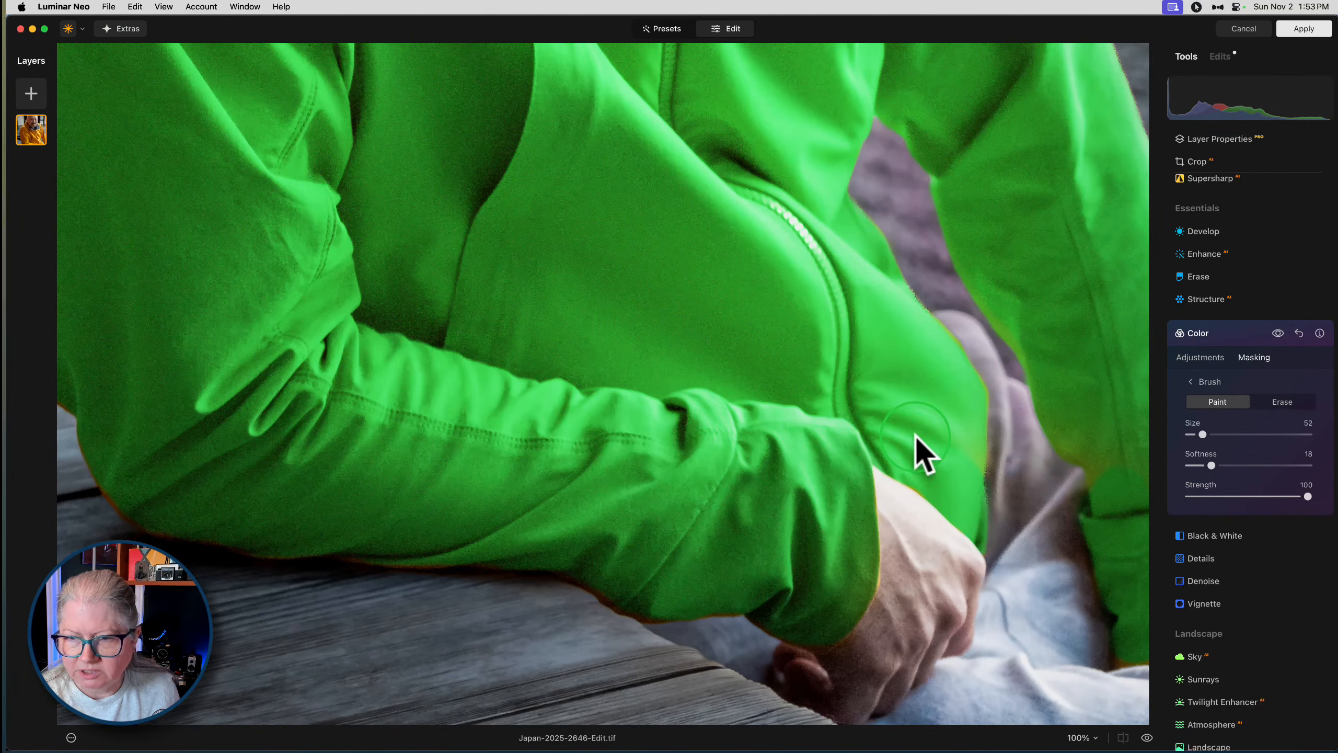
Fit the whole portrait in view, and compare it with the Color edit switched off
{"action": "key", "text": "super+0"}
{"action": "left_click", "coordinate": [1218, 332]}
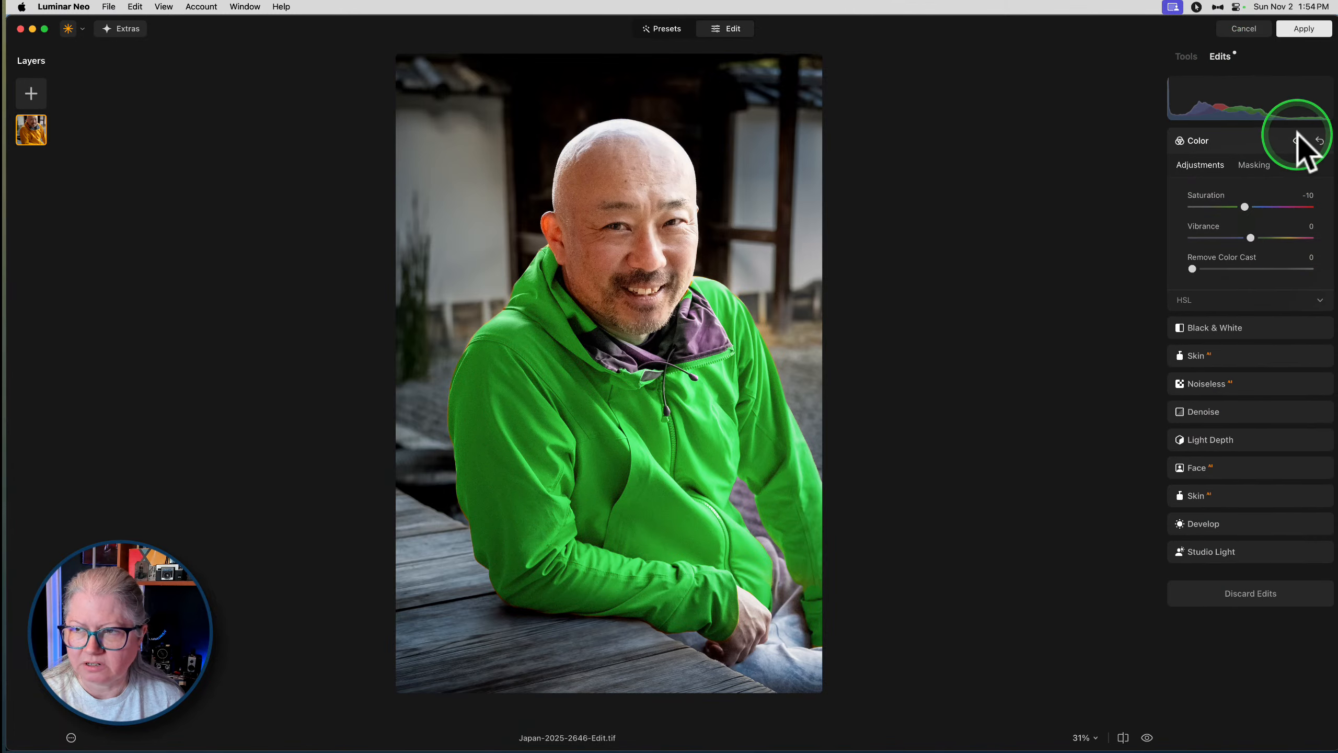
{"action": "left_click", "coordinate": [1298, 140]}
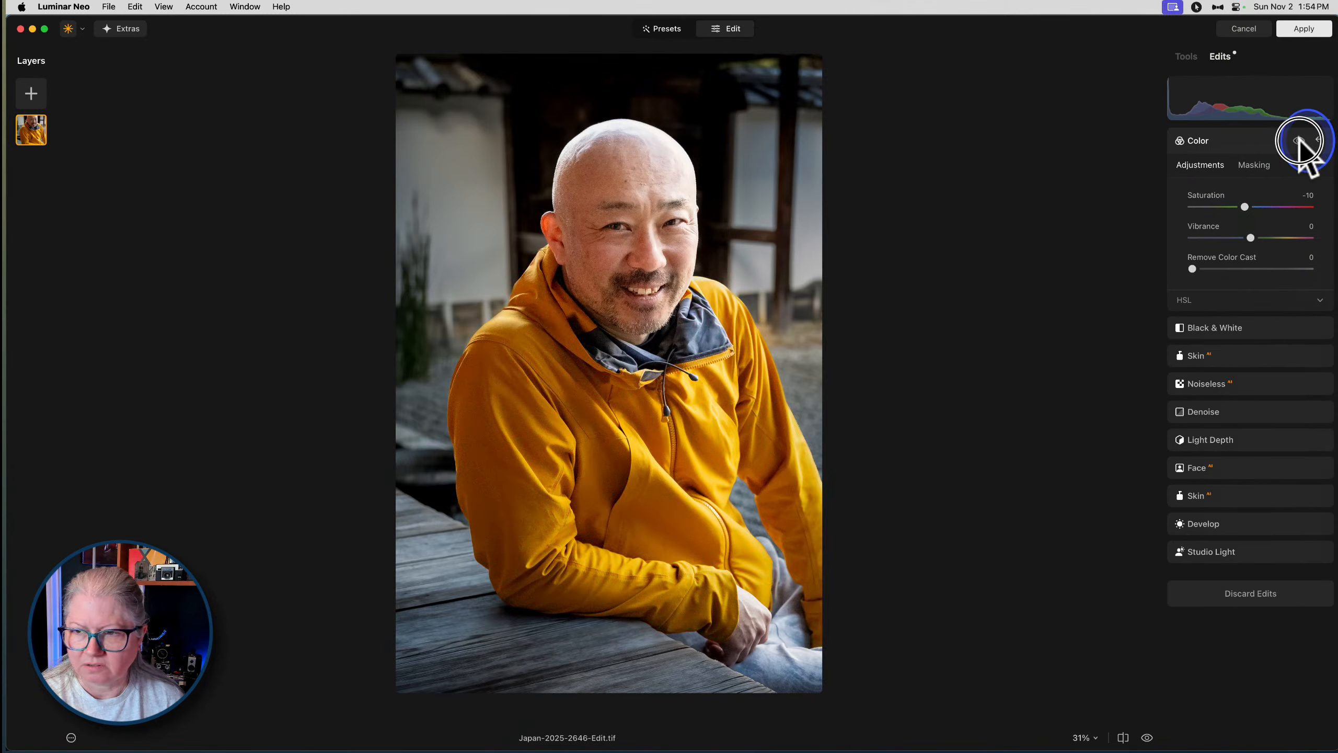
Remove the Black & White entry from the applied edits, and review the Denoise and Color entries
{"action": "left_click", "coordinate": [1235, 329]}
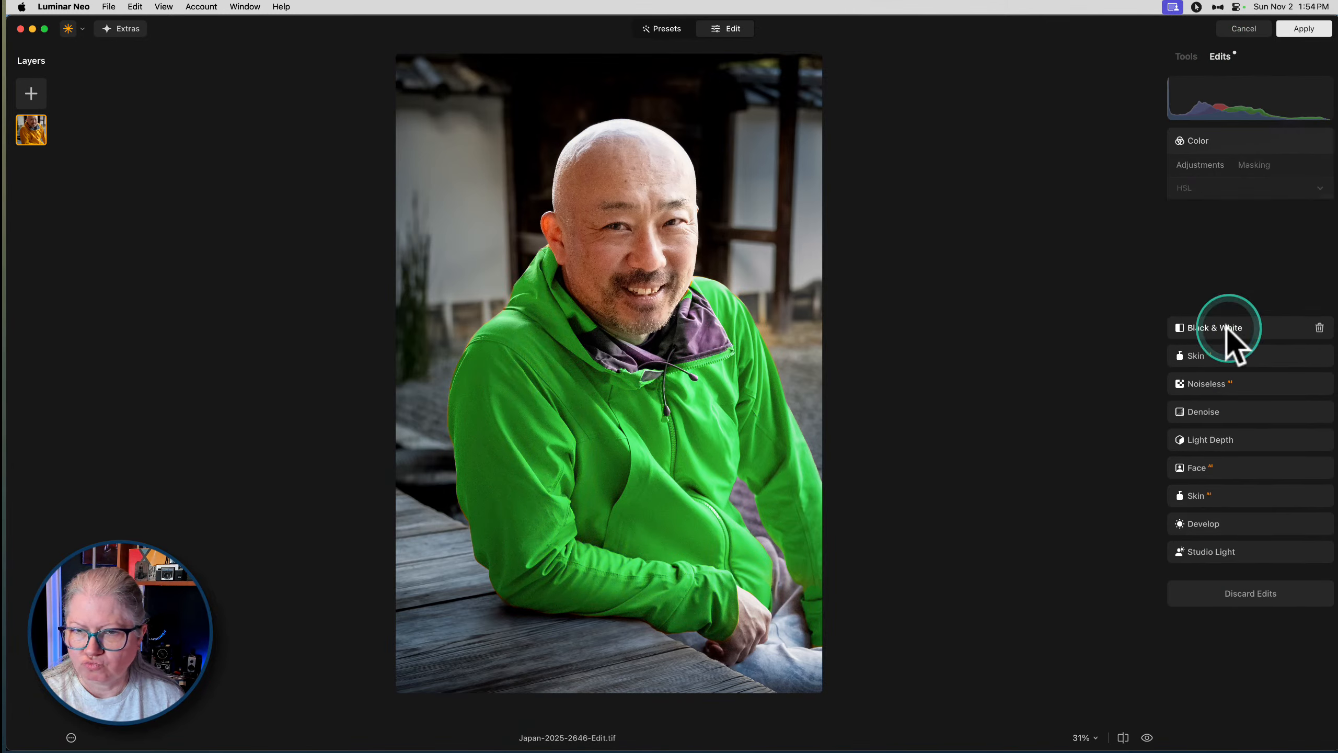
{"action": "left_click", "coordinate": [1319, 170]}
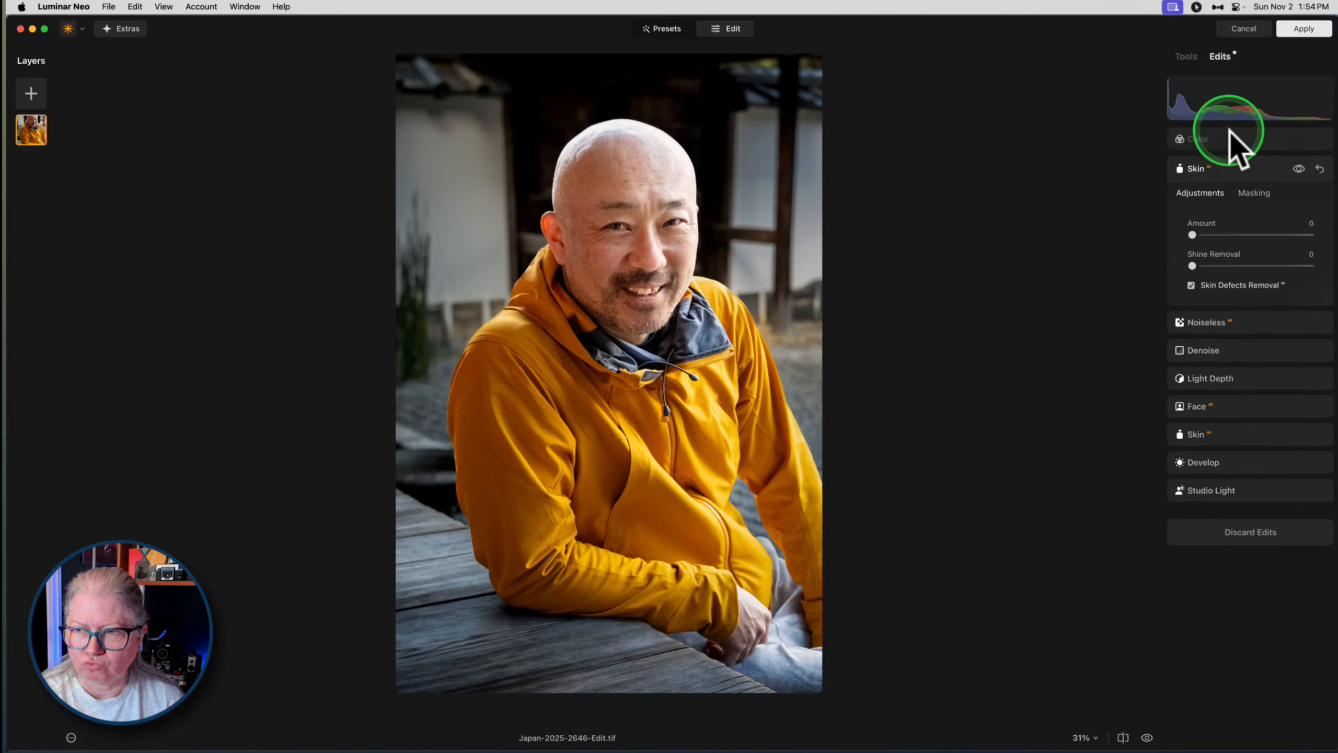
{"action": "left_click", "coordinate": [1232, 350]}
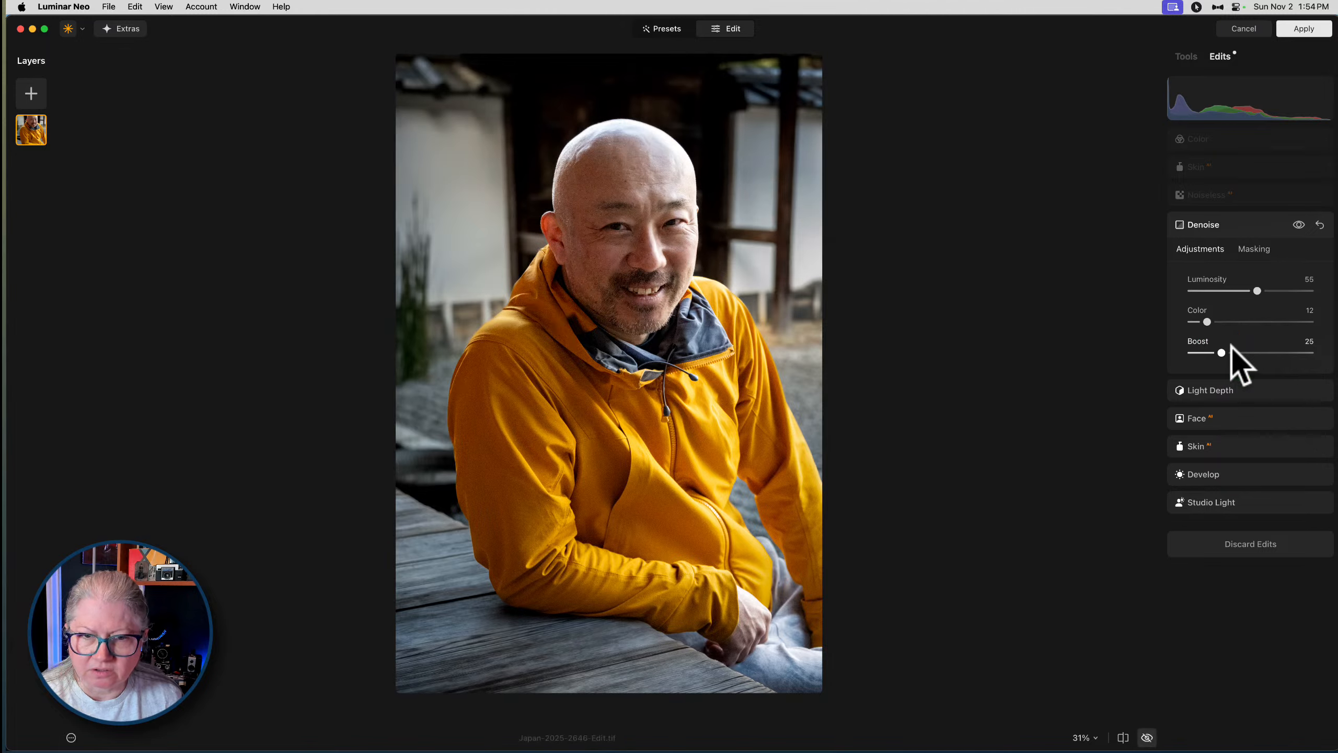
{"action": "left_click", "coordinate": [1230, 141]}
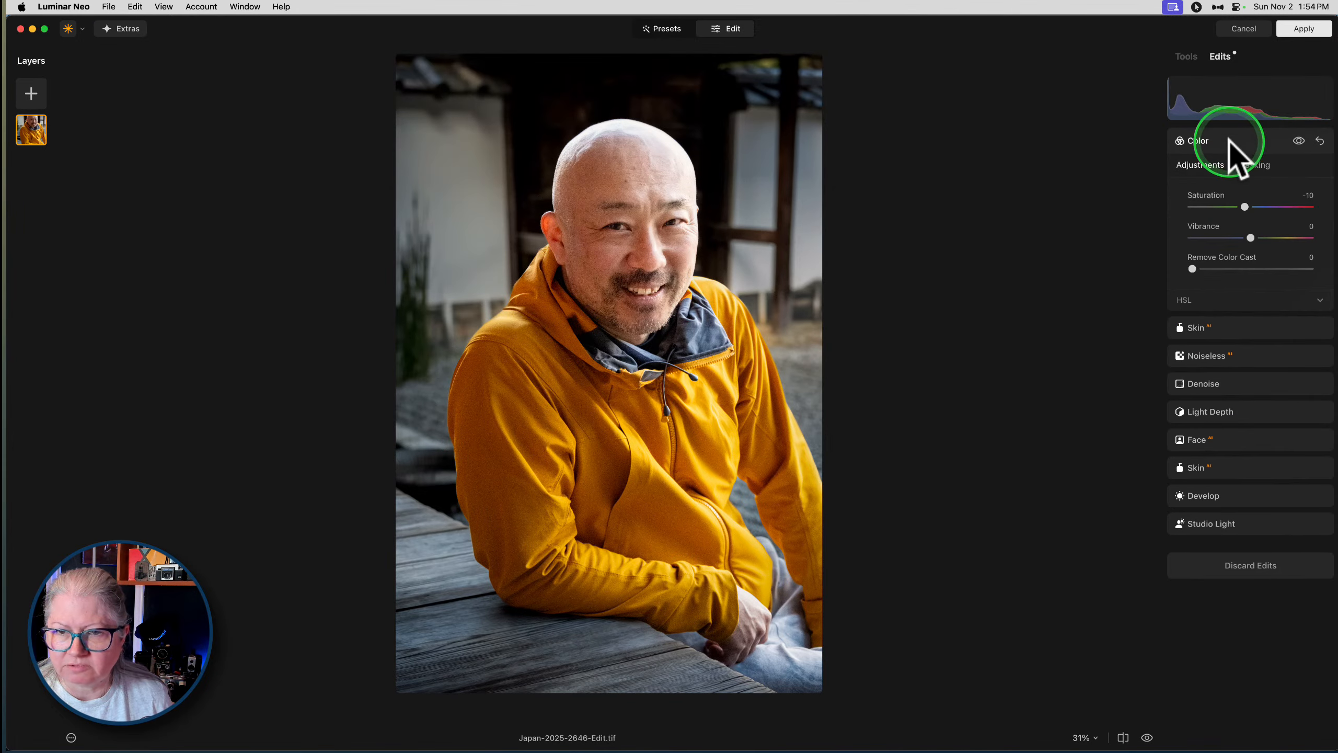
Convert the portrait to black and white with the Black & White tool
{"action": "left_click", "coordinate": [1187, 56]}
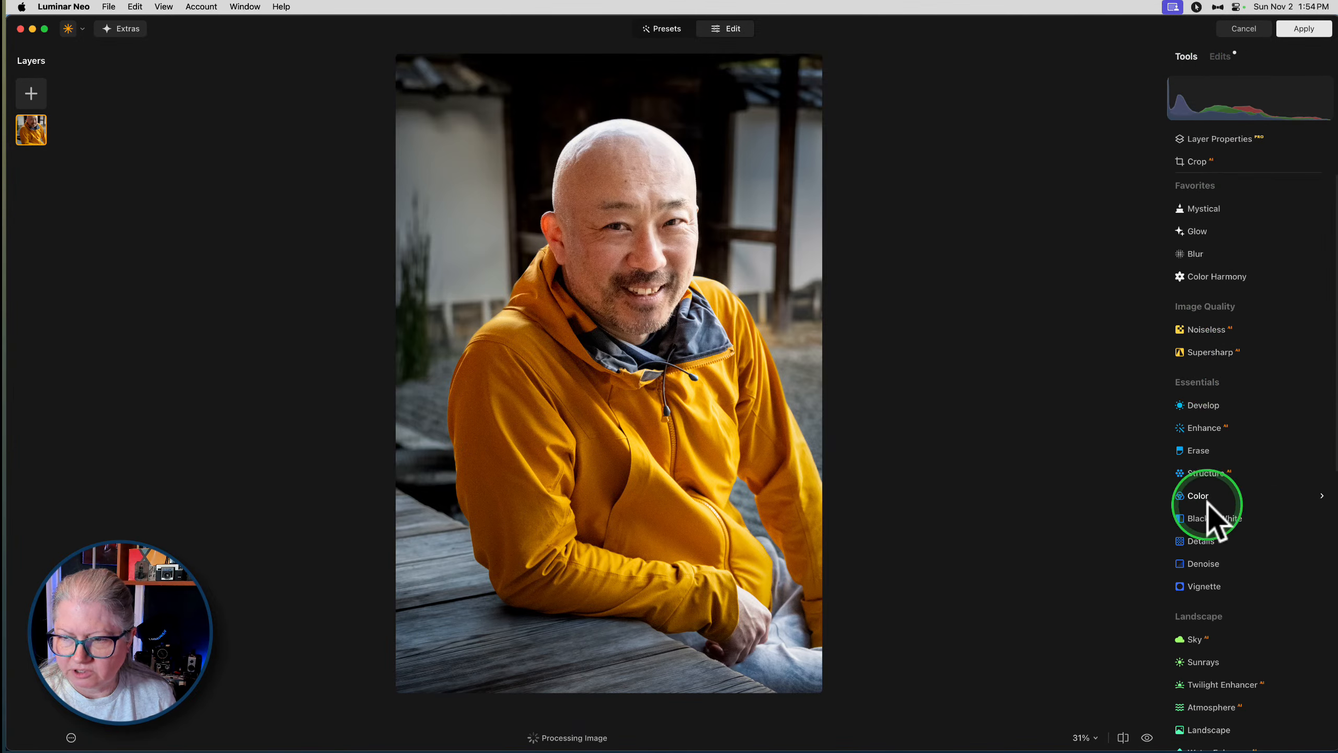
{"action": "left_click", "coordinate": [1207, 518]}
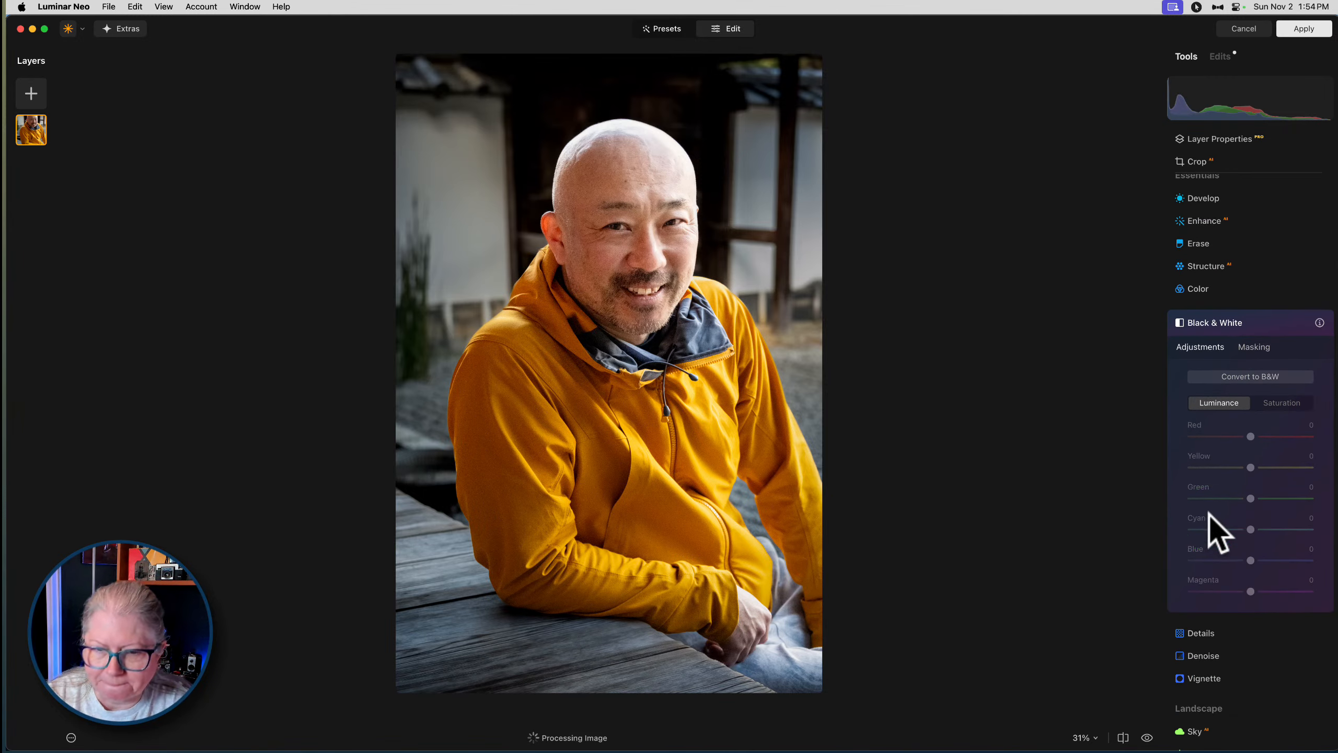
{"action": "left_click", "coordinate": [1239, 369]}
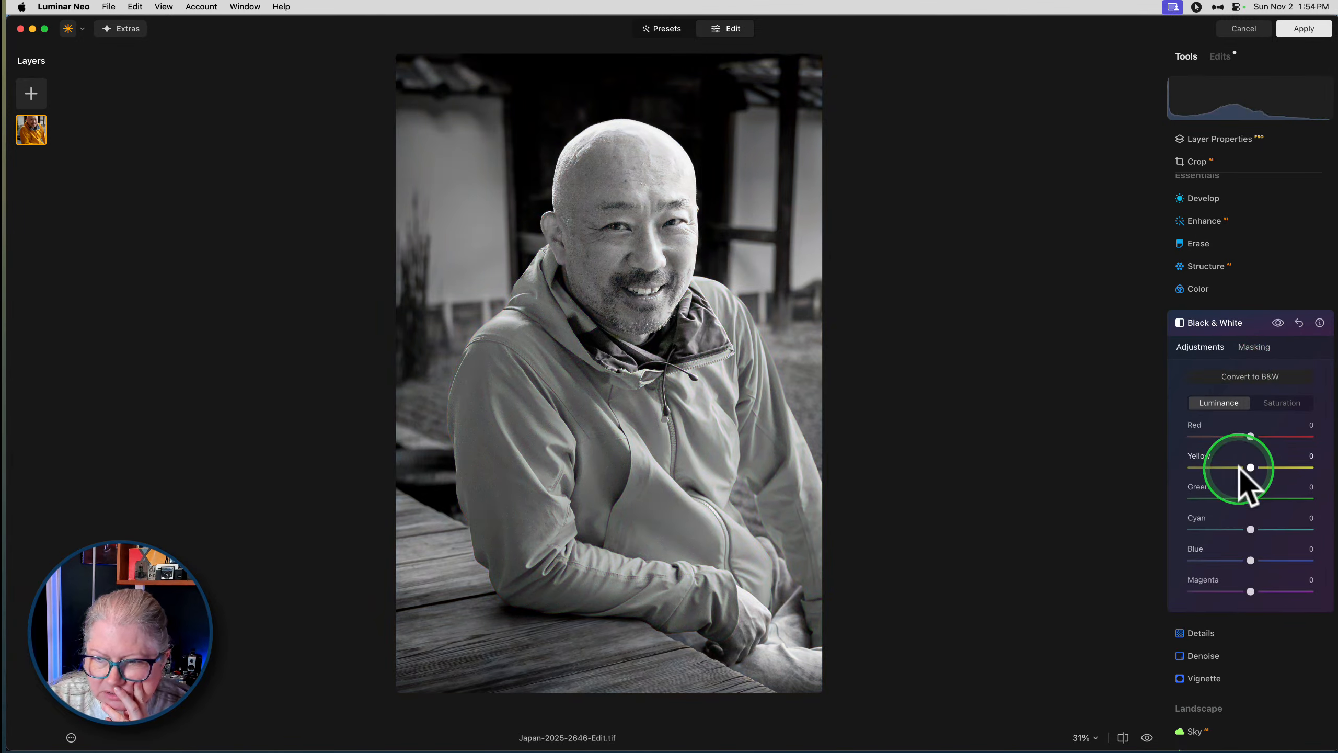
Set the black-and-white luminance to Red 39, Yellow -14, Green -33, Cyan -34 and Blue -85
{"action": "left_click_drag", "start_coordinate": [1251, 528], "coordinate": [1275, 436]}
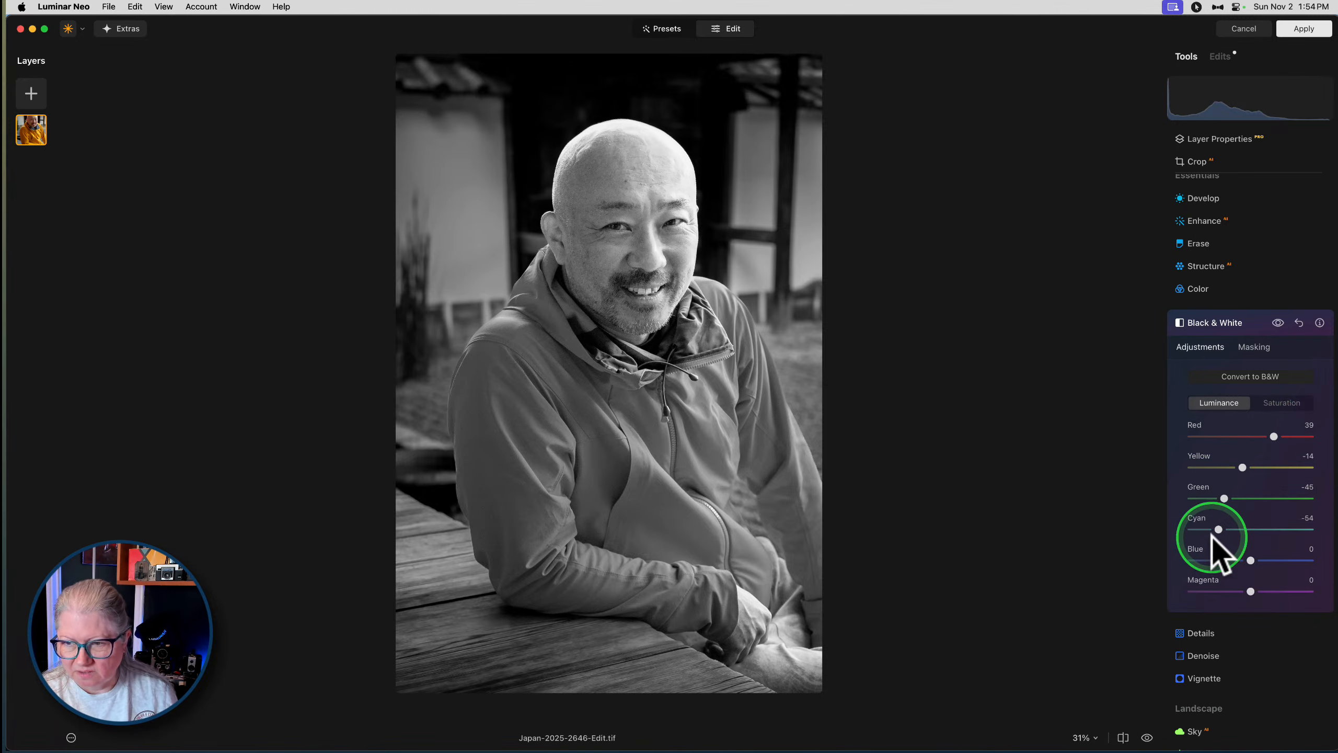
{"action": "left_click_drag", "start_coordinate": [1218, 529], "coordinate": [1232, 498]}
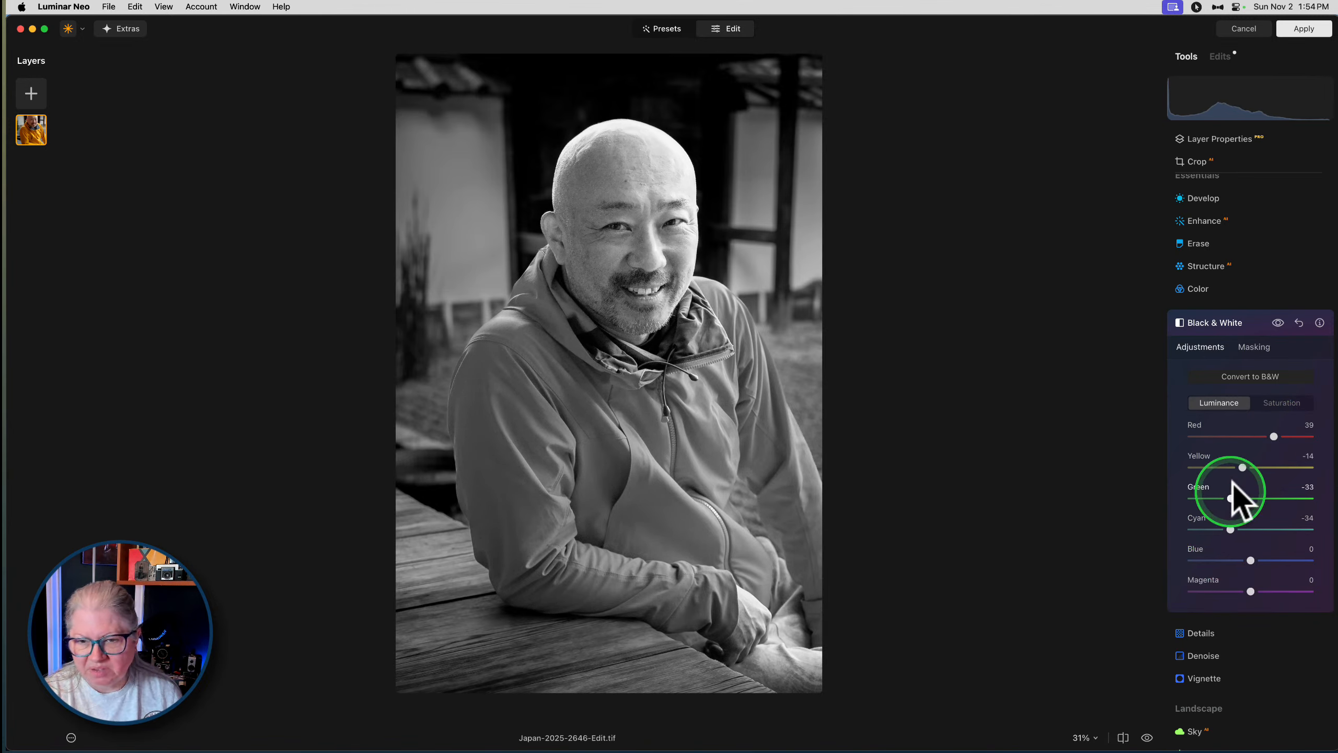
{"action": "left_click_drag", "start_coordinate": [1251, 560], "coordinate": [1201, 560]}
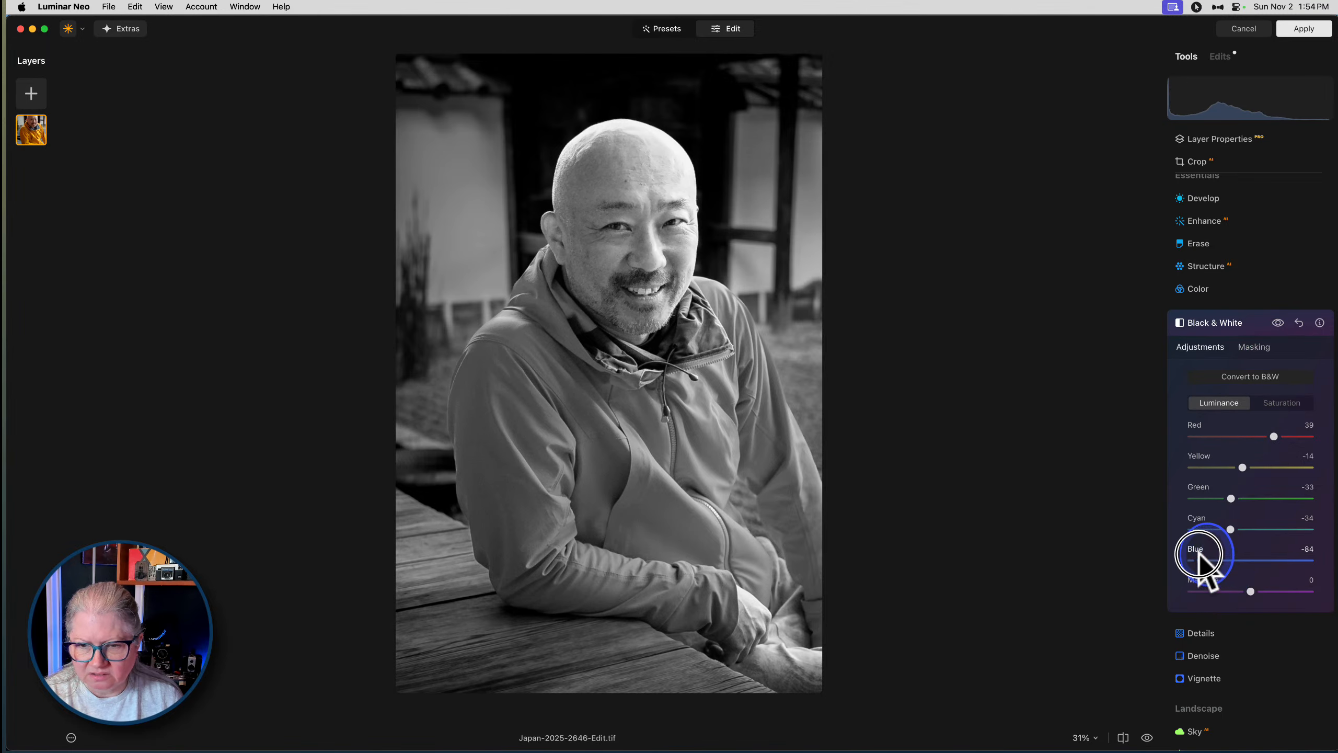
Compare the portrait with the Black & White conversion switched off and on
{"action": "left_click", "coordinate": [1277, 323]}
{"action": "left_click", "coordinate": [1278, 322]}
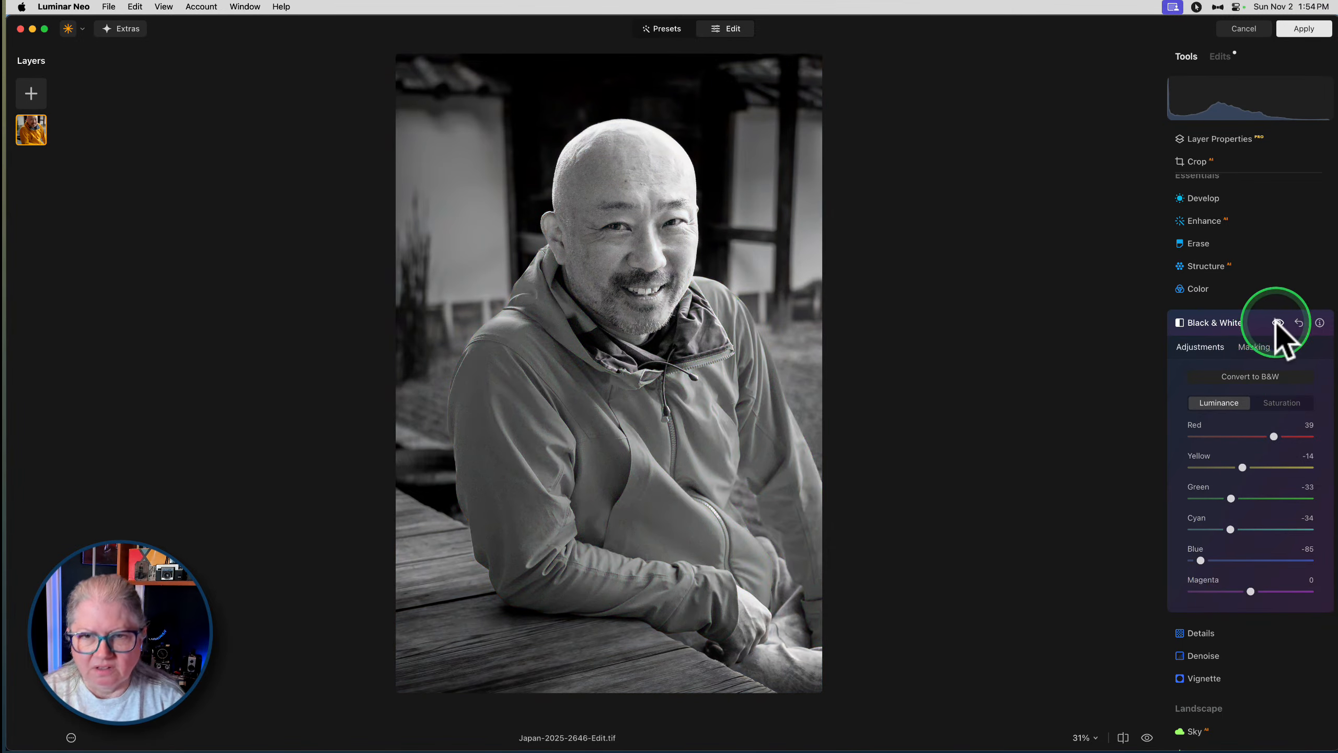
{"action": "left_click", "coordinate": [1278, 322]}
{"action": "left_click", "coordinate": [1277, 322]}
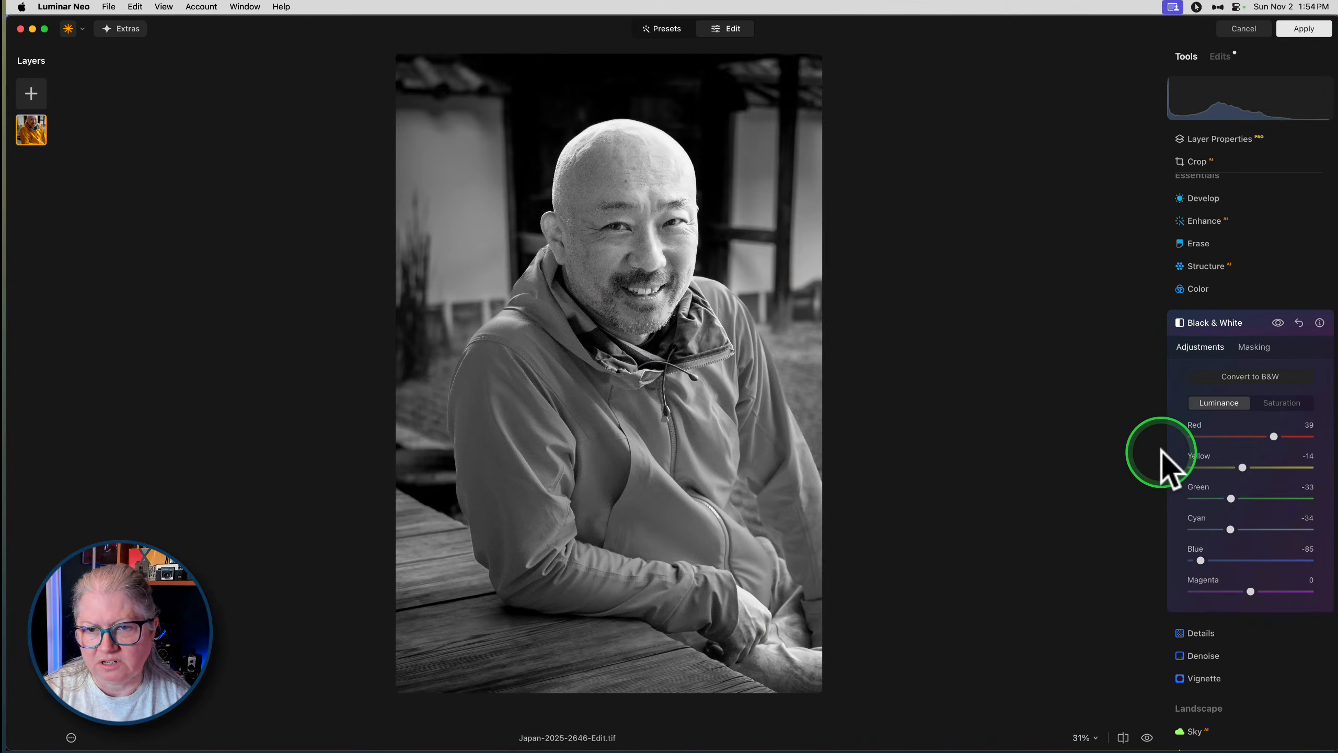
Add a Develop adjustment to the black-and-white portrait with Smart Contrast at 100
{"action": "left_click", "coordinate": [1245, 322]}
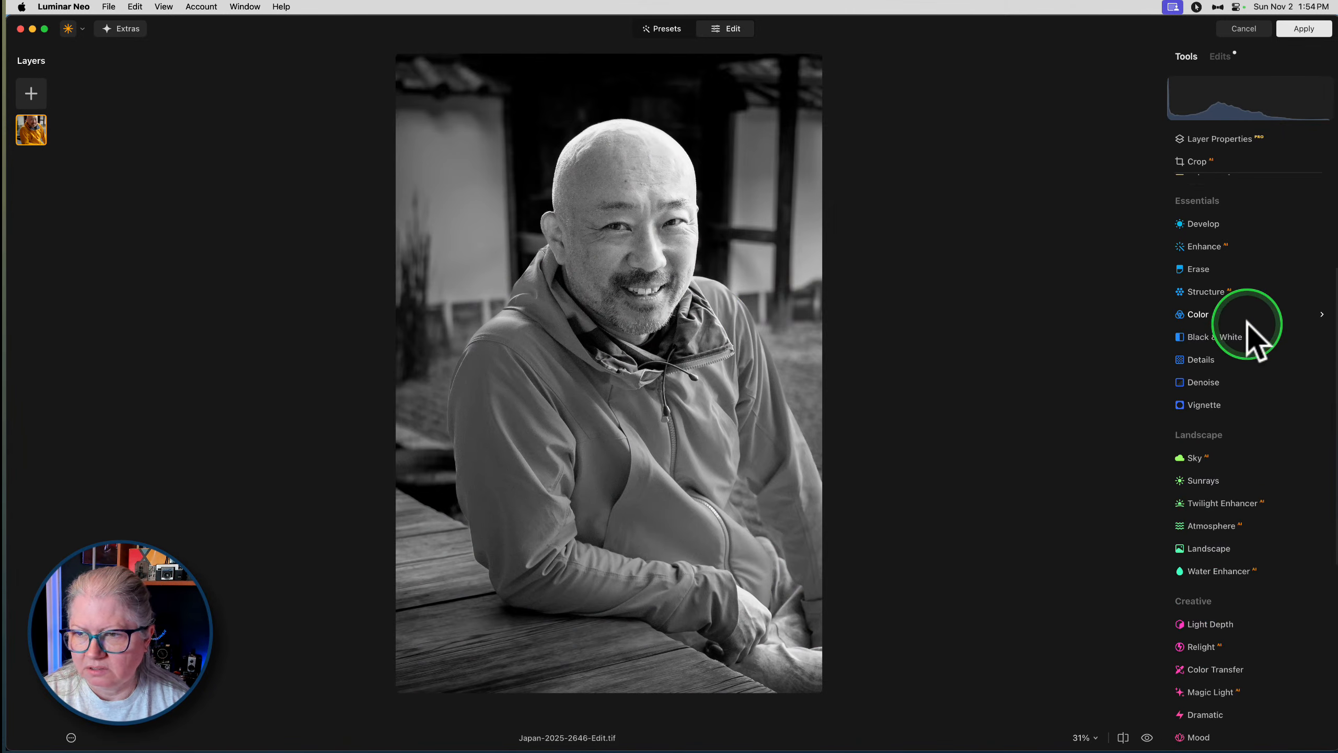
{"action": "left_click", "coordinate": [1218, 249]}
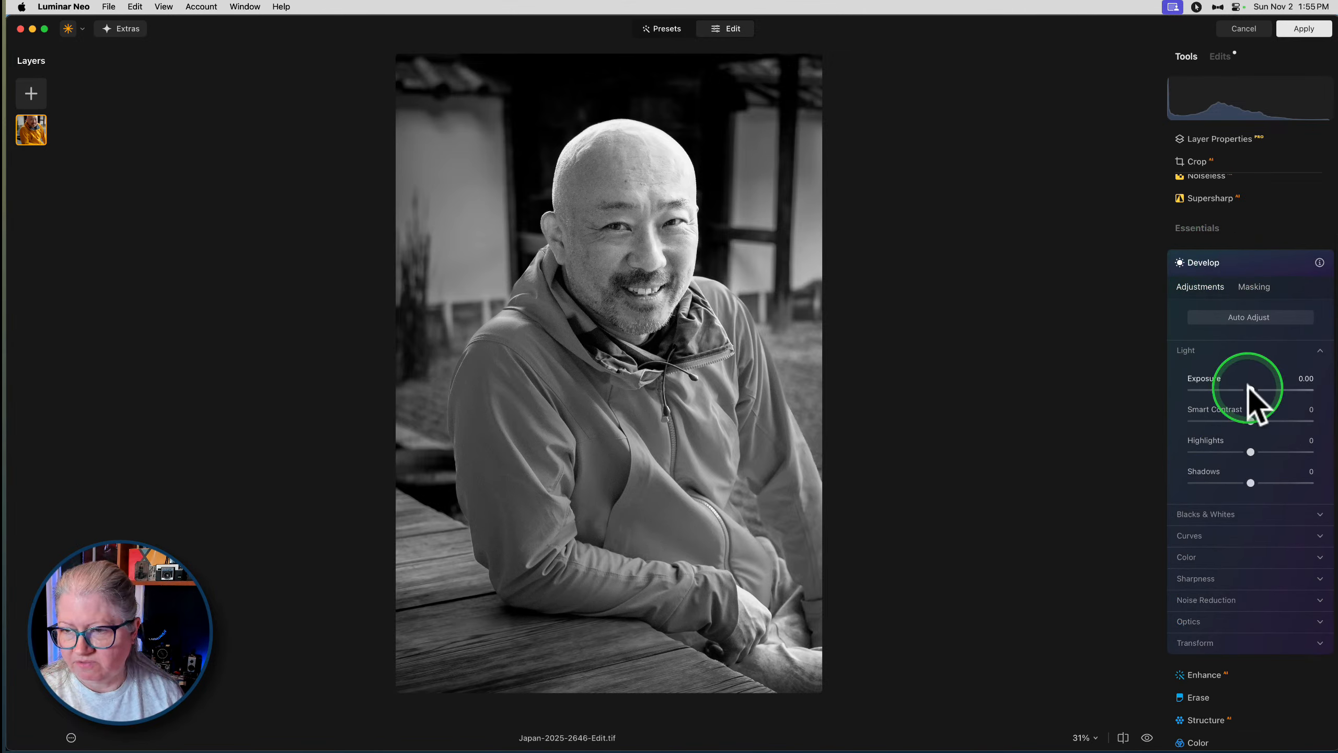
{"action": "left_click_drag", "start_coordinate": [1250, 421], "coordinate": [1327, 416]}
Mask the Develop adjustment to the man with Object Select, adding the jacket, the trousers and the rest of his figure
{"action": "left_click", "coordinate": [1255, 287]}
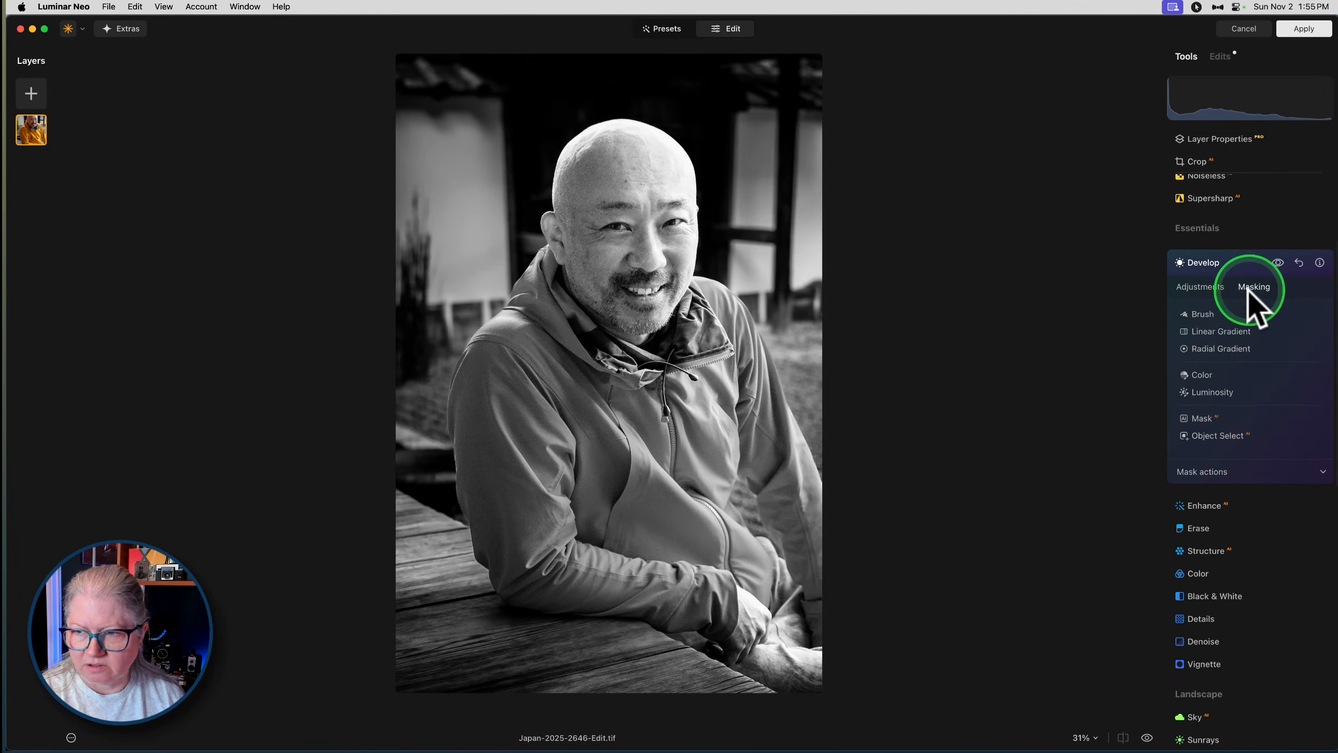
{"action": "left_click", "coordinate": [1203, 435]}
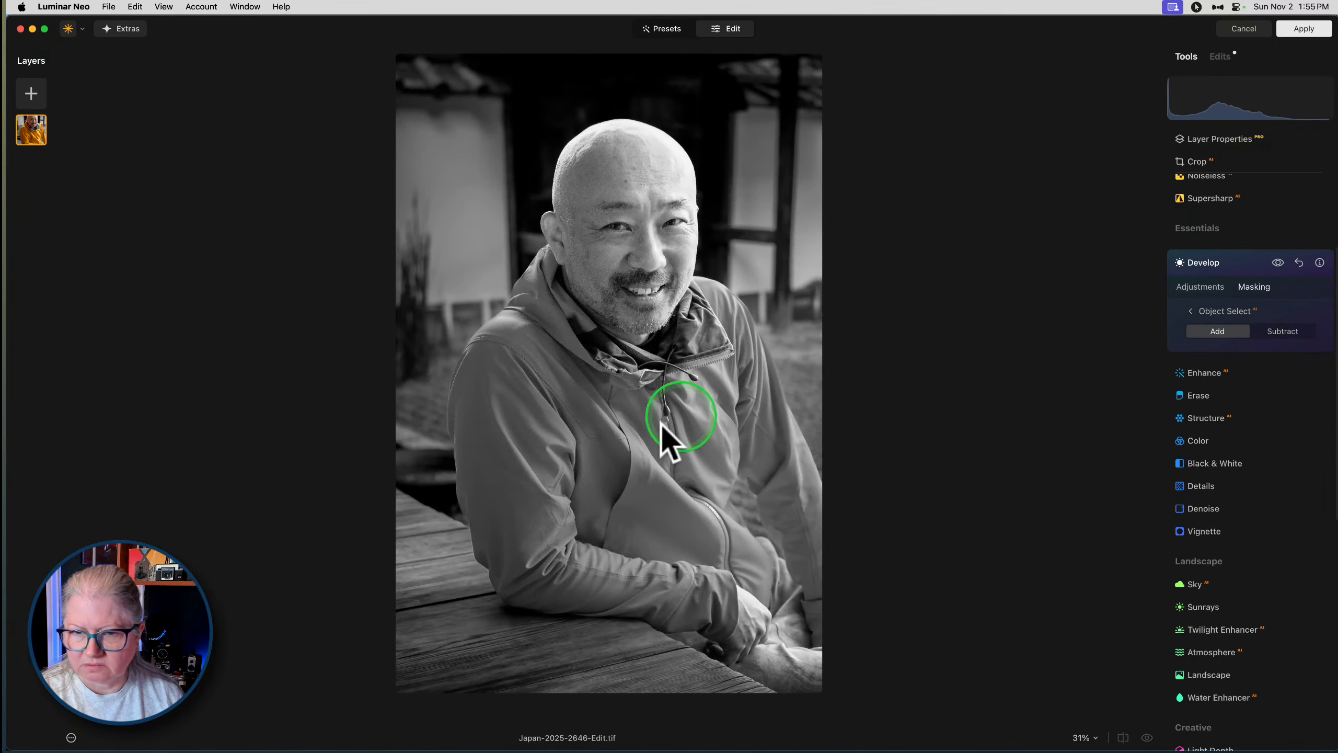
{"action": "left_click", "coordinate": [687, 455]}
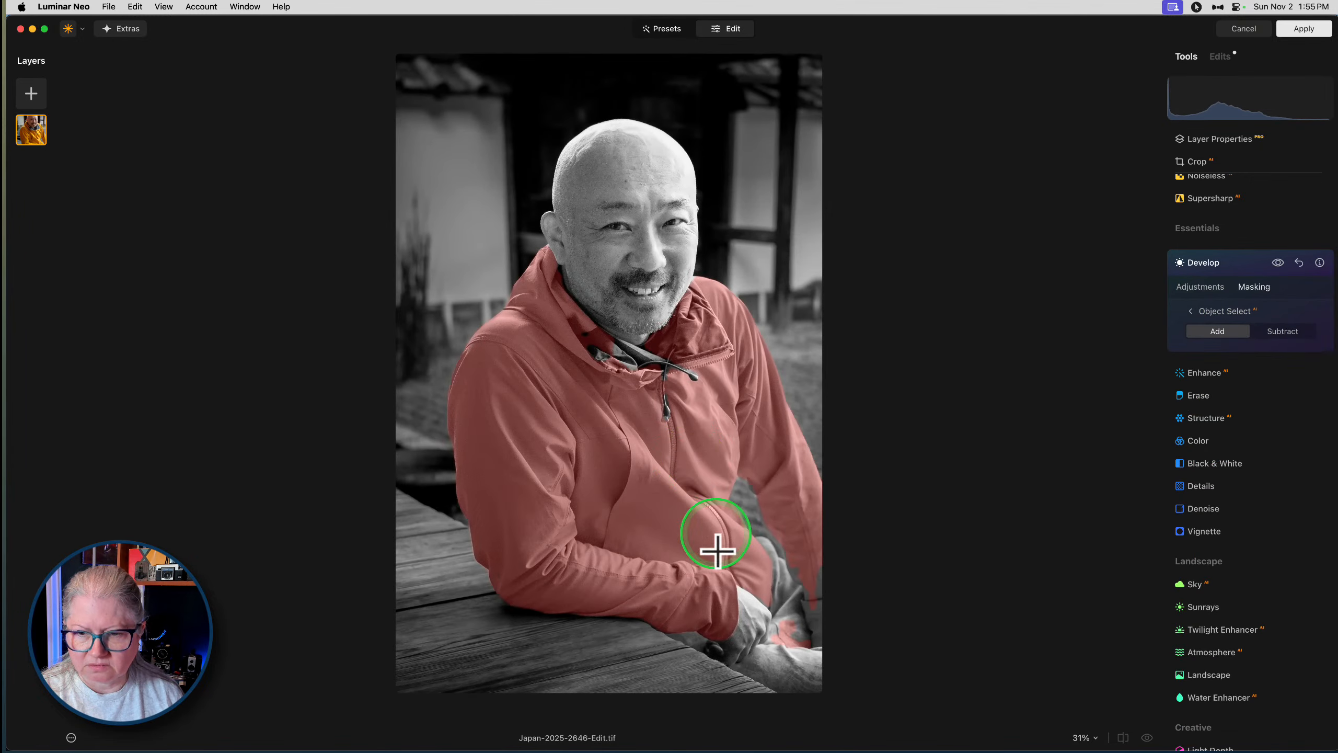
{"action": "left_click", "coordinate": [781, 655]}
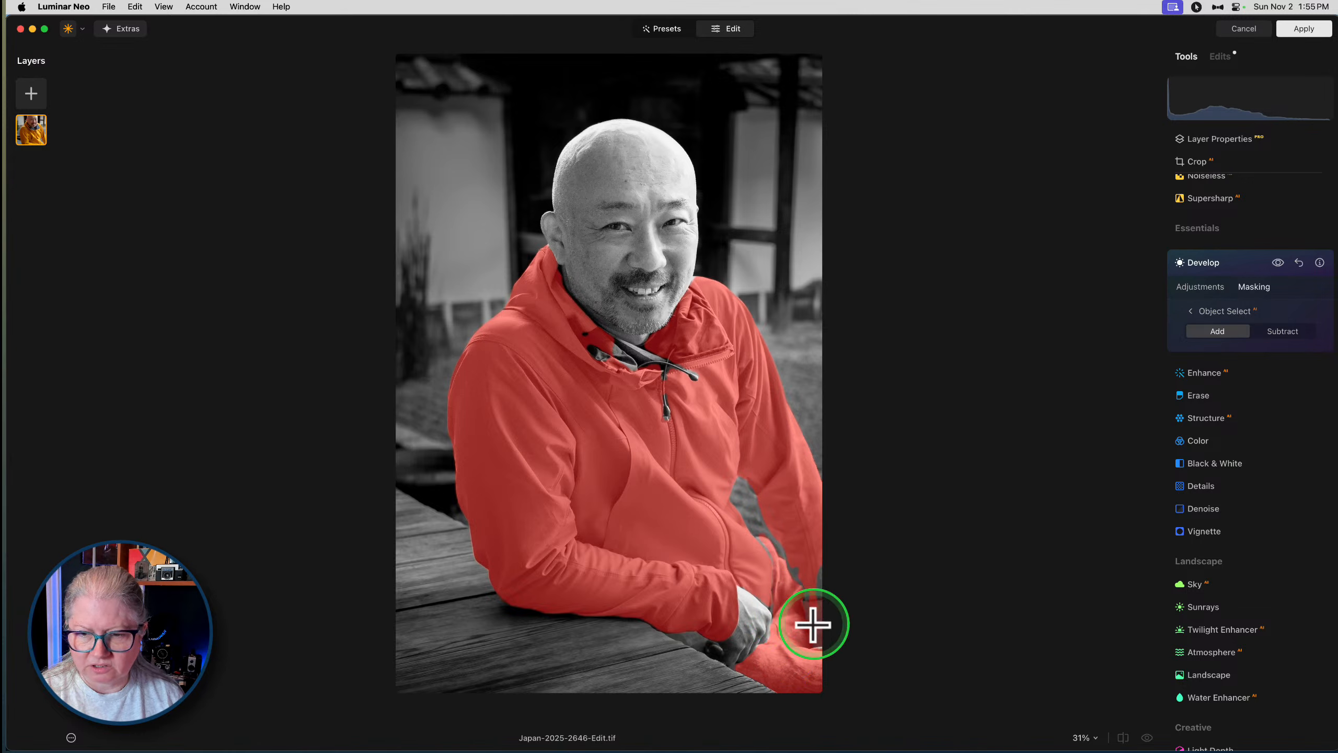
{"action": "left_click", "coordinate": [820, 590]}
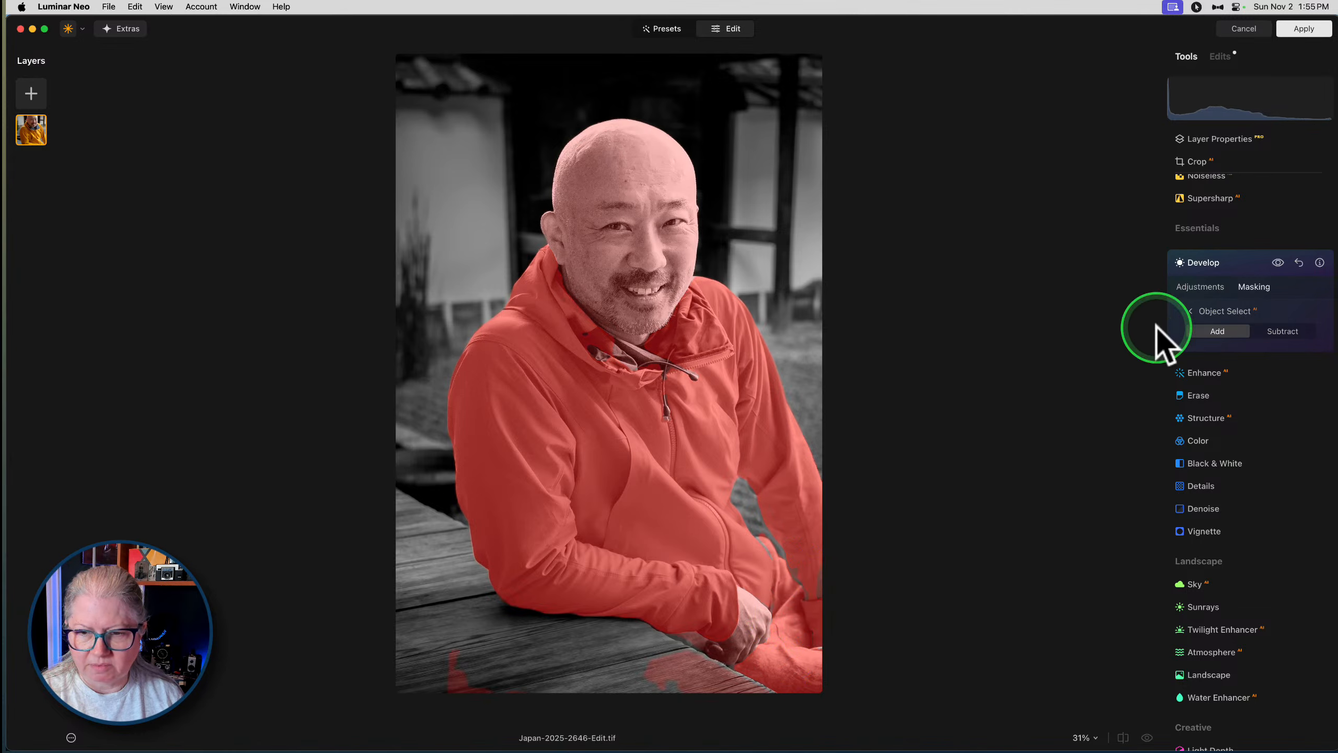
Erase the stray mask patches from the wooden table with the mask brush at strength 100
{"action": "left_click", "coordinate": [1206, 287]}
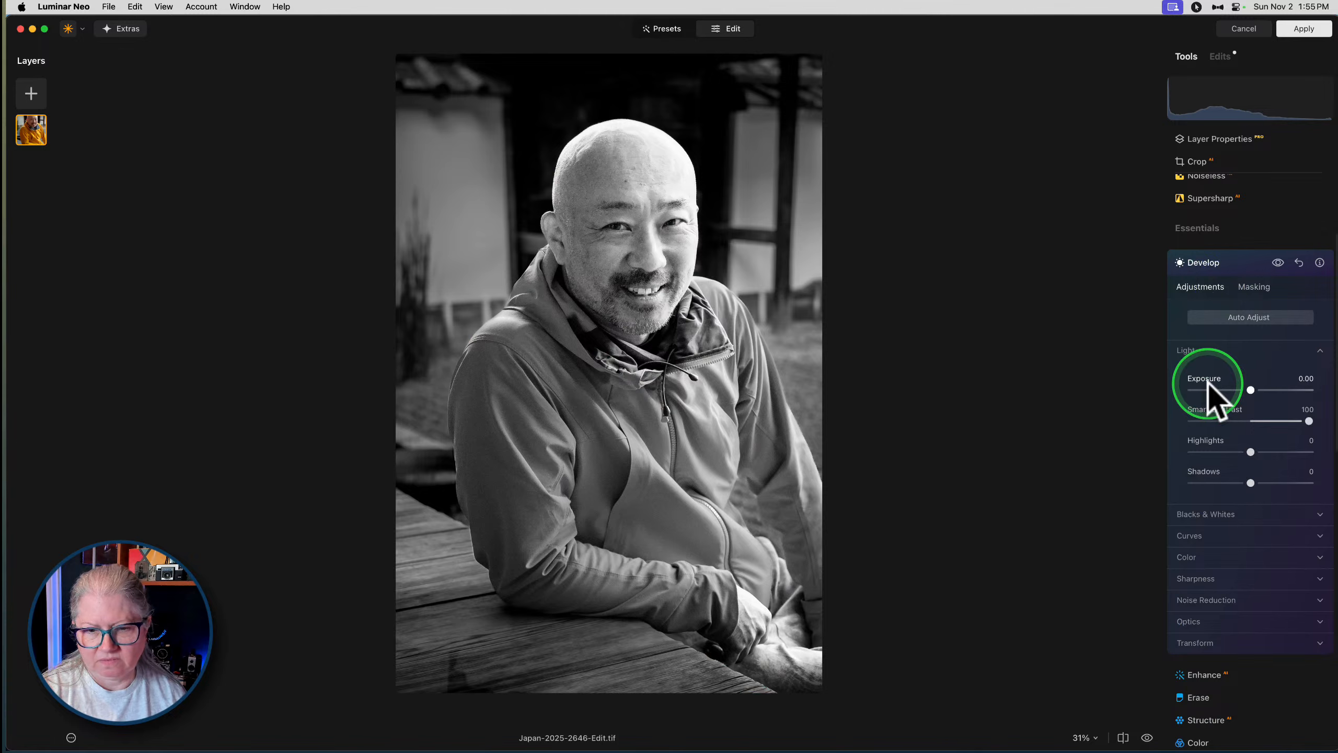
{"action": "left_click", "coordinate": [1253, 287]}
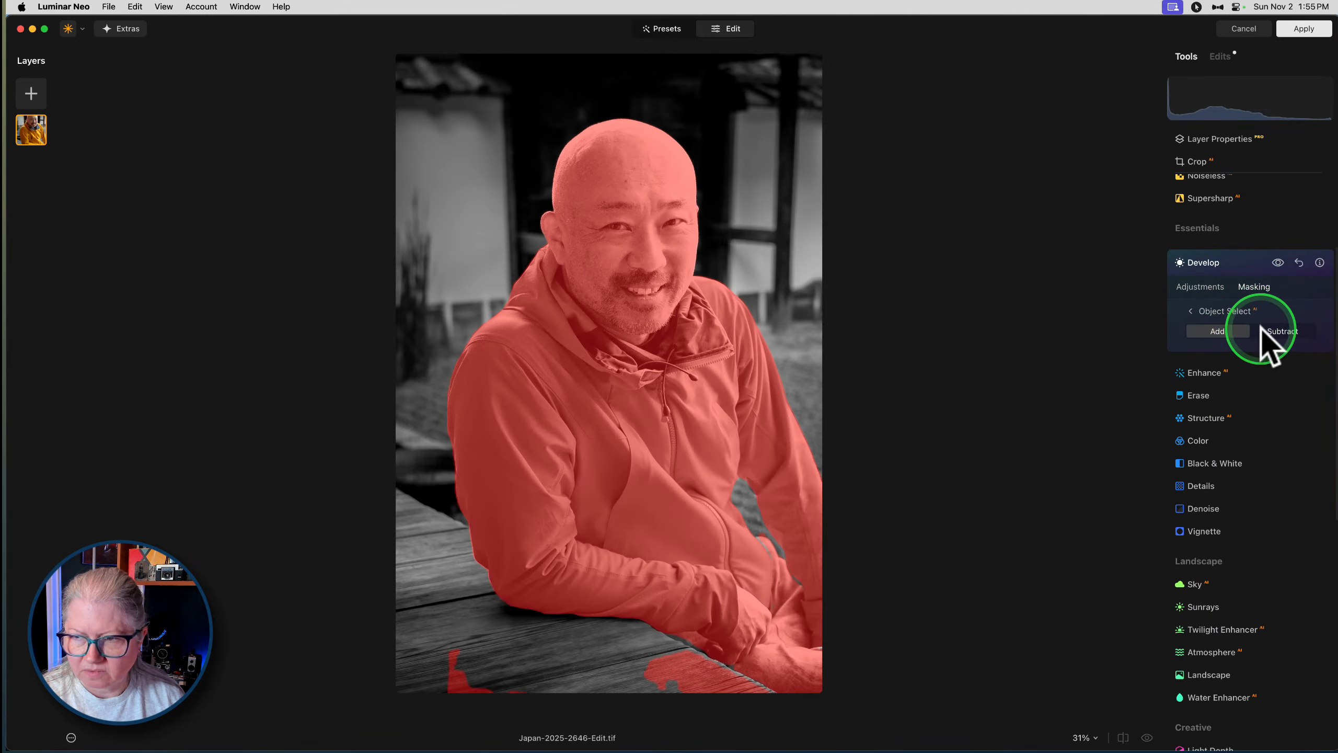
{"action": "left_click", "coordinate": [1264, 331]}
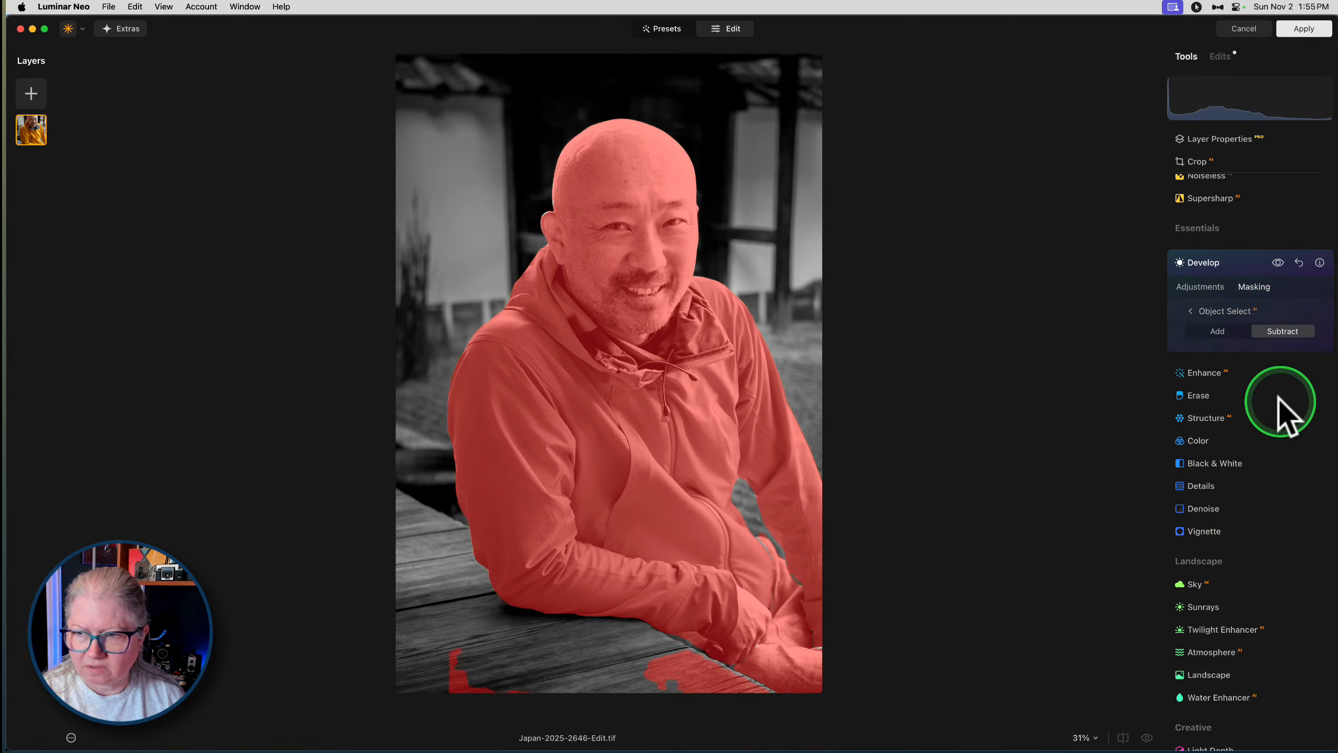
{"action": "left_click", "coordinate": [1203, 310]}
{"action": "left_click", "coordinate": [1201, 310]}
{"action": "left_click", "coordinate": [1273, 330]}
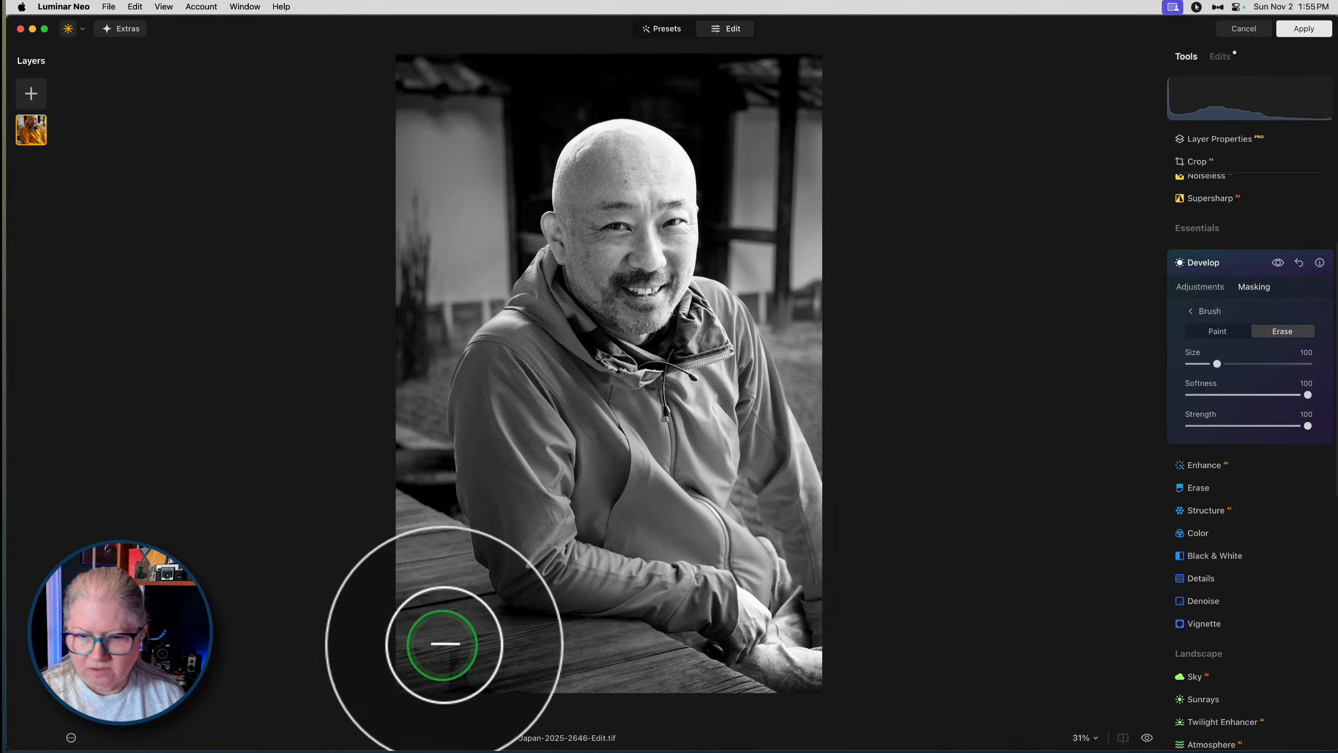
{"action": "mouse_move", "coordinate": [493, 648]}
{"action": "left_mouse_down"}
{"action": "mouse_move", "coordinate": [443, 676]}
{"action": "mouse_move", "coordinate": [701, 685]}
{"action": "mouse_move", "coordinate": [744, 703]}
{"action": "mouse_move", "coordinate": [660, 677]}
{"action": "mouse_move", "coordinate": [681, 665]}
{"action": "mouse_move", "coordinate": [518, 688]}
{"action": "mouse_move", "coordinate": [448, 684]}
{"action": "mouse_move", "coordinate": [422, 662]}
{"action": "mouse_move", "coordinate": [726, 675]}
{"action": "left_mouse_up"}
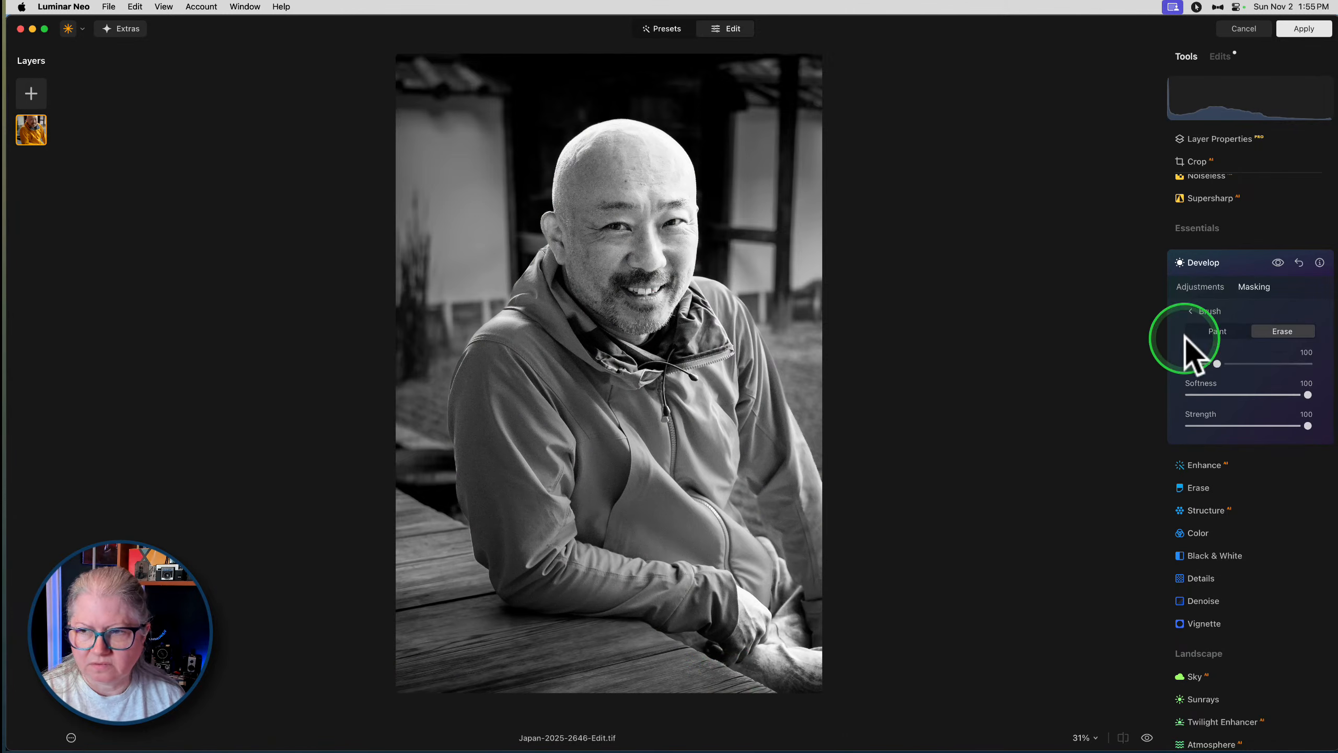
Compare the portrait with the masked Develop adjustment switched off and on
{"action": "left_click", "coordinate": [1192, 311]}
{"action": "left_click", "coordinate": [1199, 286]}
{"action": "left_click", "coordinate": [1278, 262]}
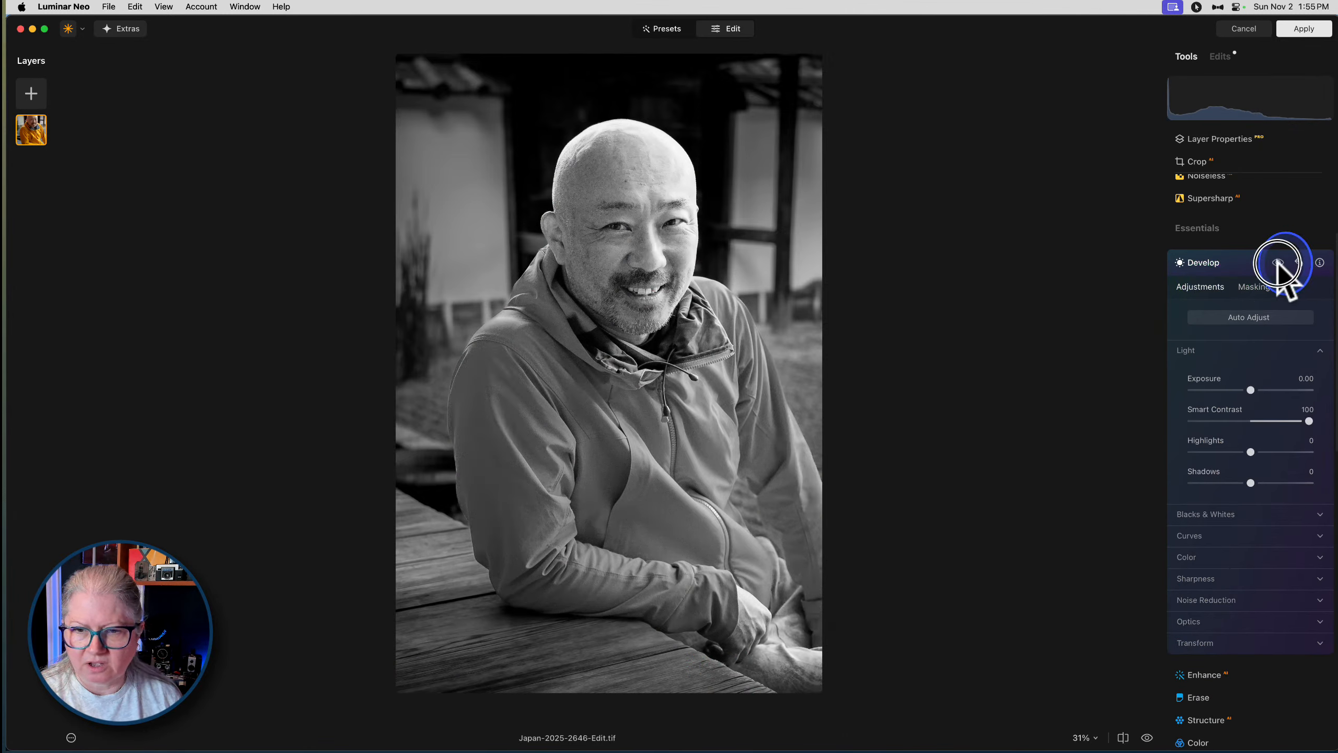
{"action": "left_click", "coordinate": [1278, 262]}
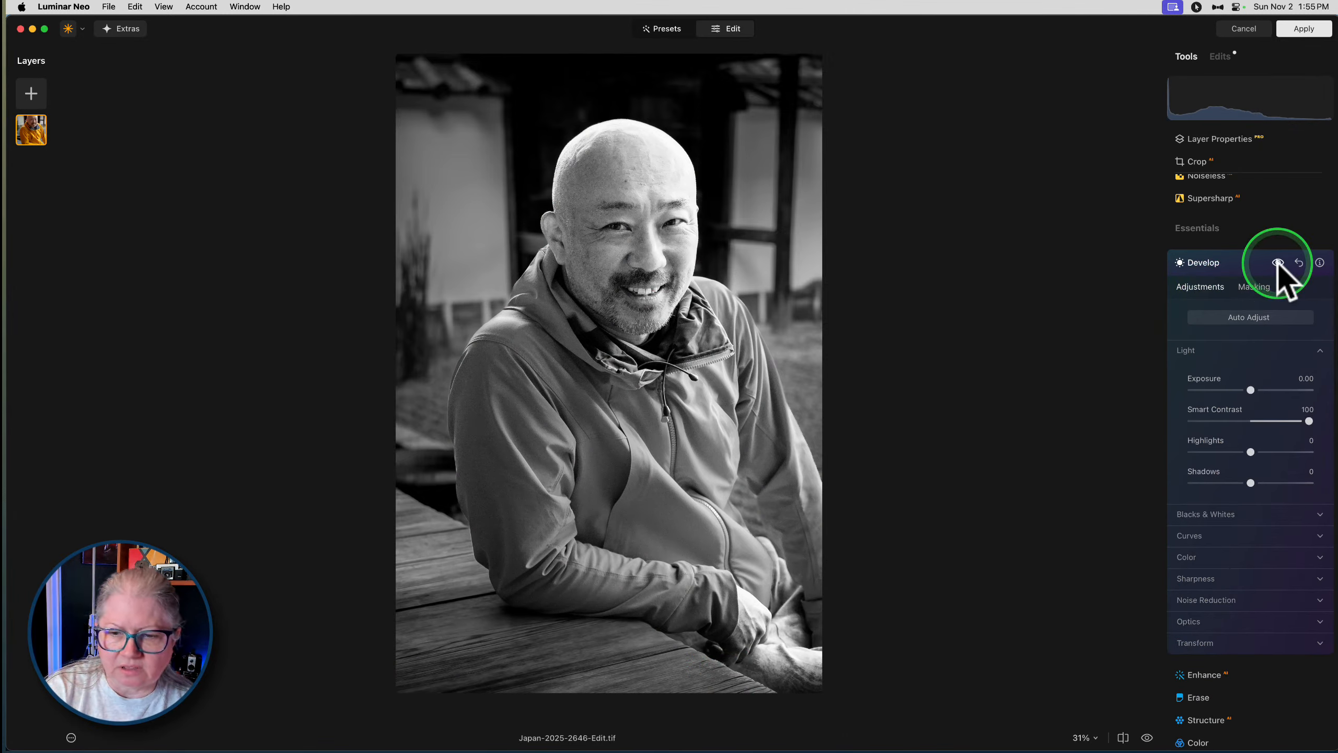
{"action": "left_click", "coordinate": [1278, 262]}
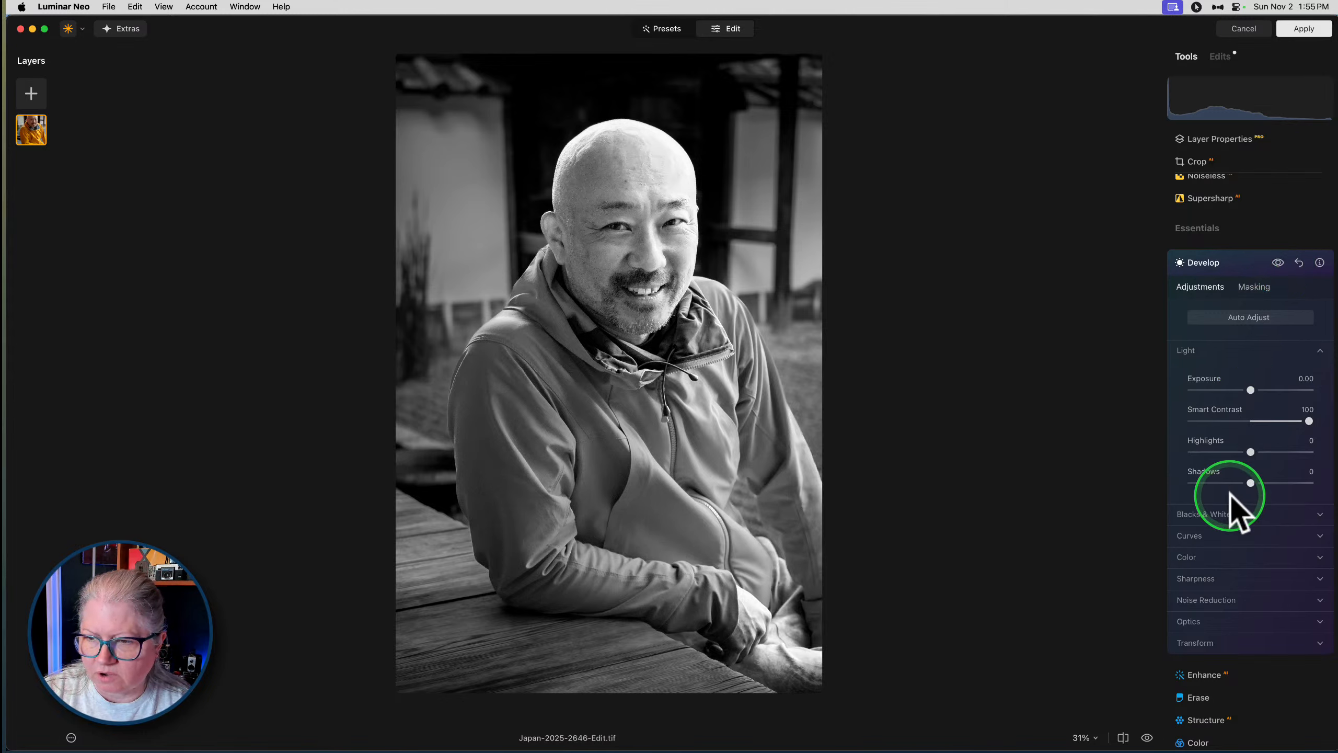
Set Whites to 10 and Blacks to -20 in the masked Develop adjustment, and compare it off and on
{"action": "left_click", "coordinate": [1206, 515]}
{"action": "left_click_drag", "start_coordinate": [1250, 553], "coordinate": [1239, 584]}
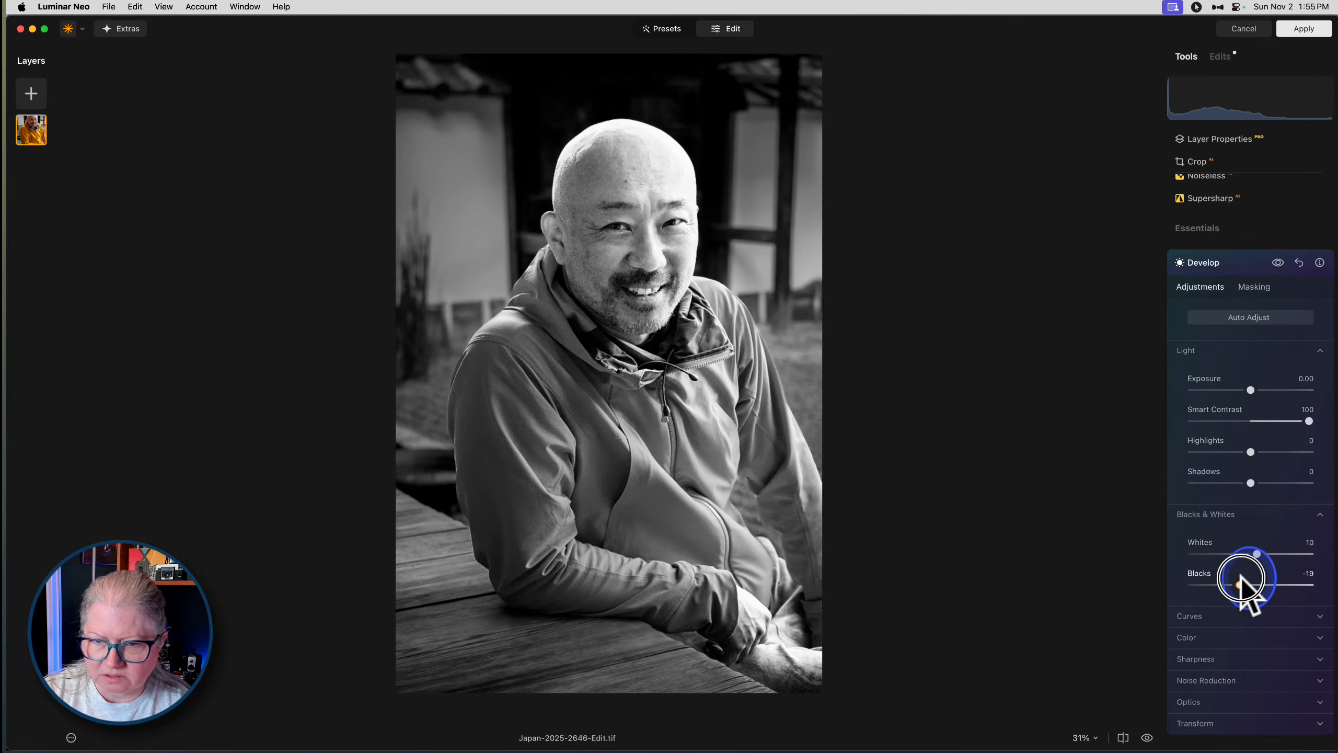
{"action": "left_click", "coordinate": [1278, 263]}
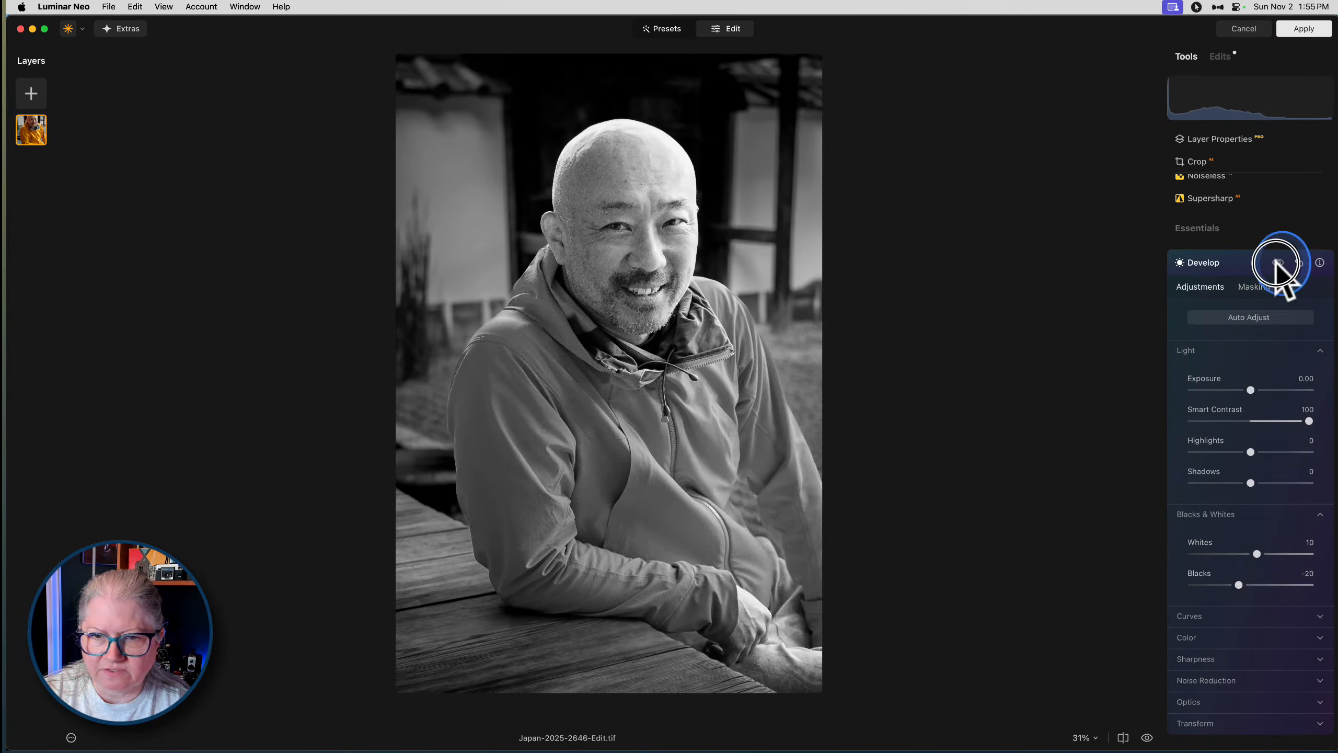
{"action": "left_click", "coordinate": [1276, 263]}
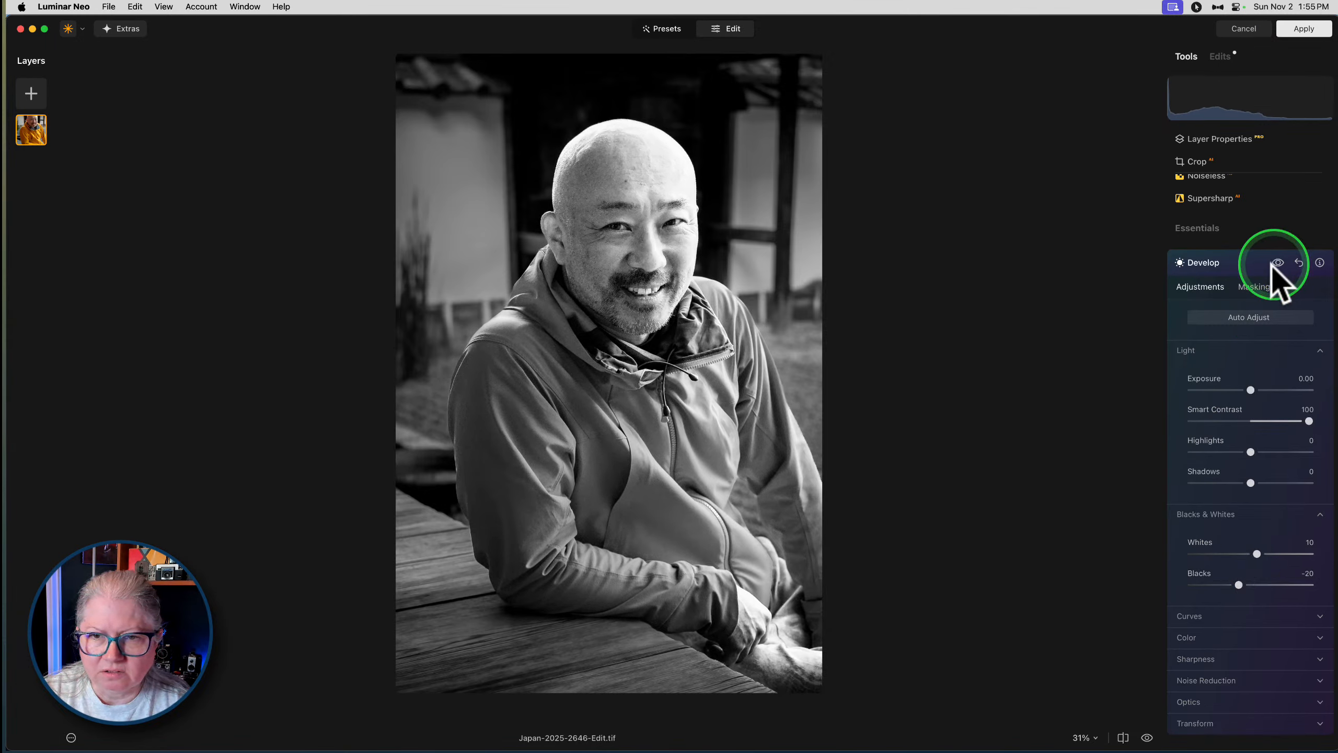
Partly erase the Develop mask over the man's face with the mask brush at strength 54
{"action": "left_click", "coordinate": [1255, 285]}
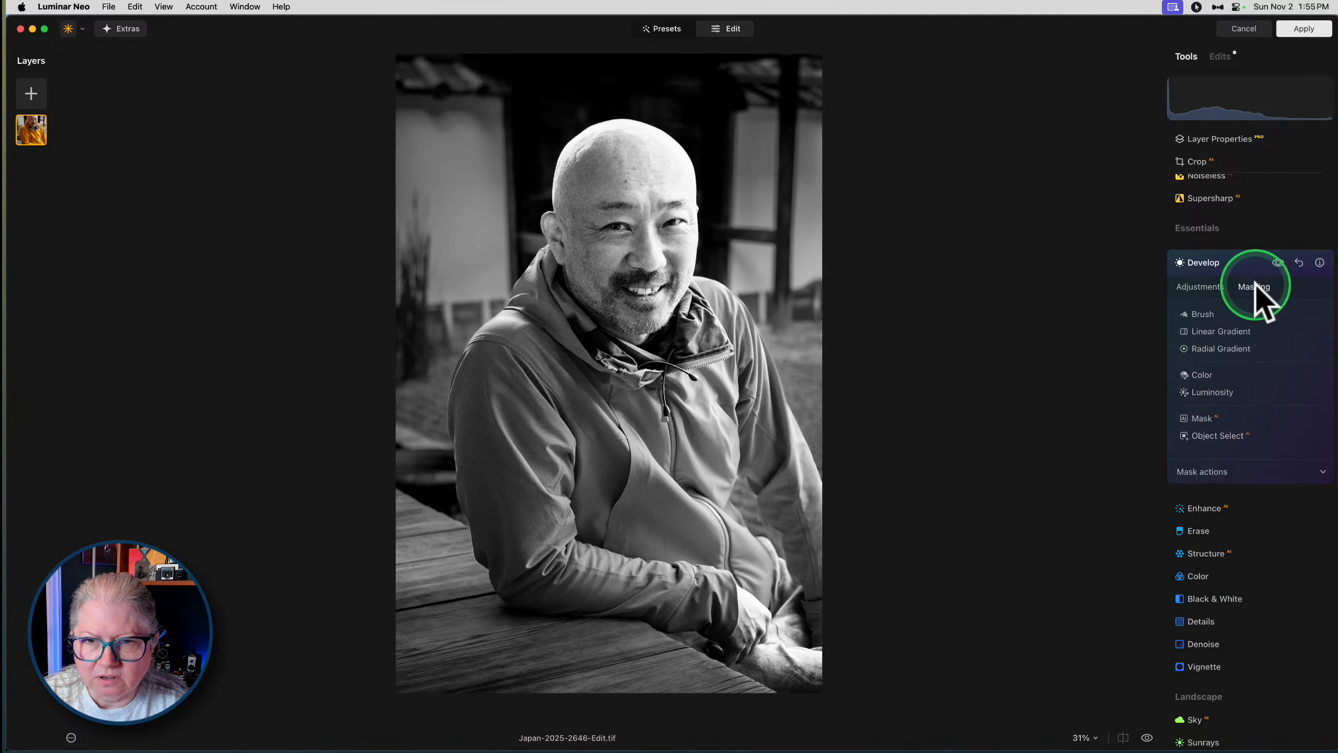
{"action": "left_click", "coordinate": [1203, 314]}
{"action": "left_click", "coordinate": [1282, 331]}
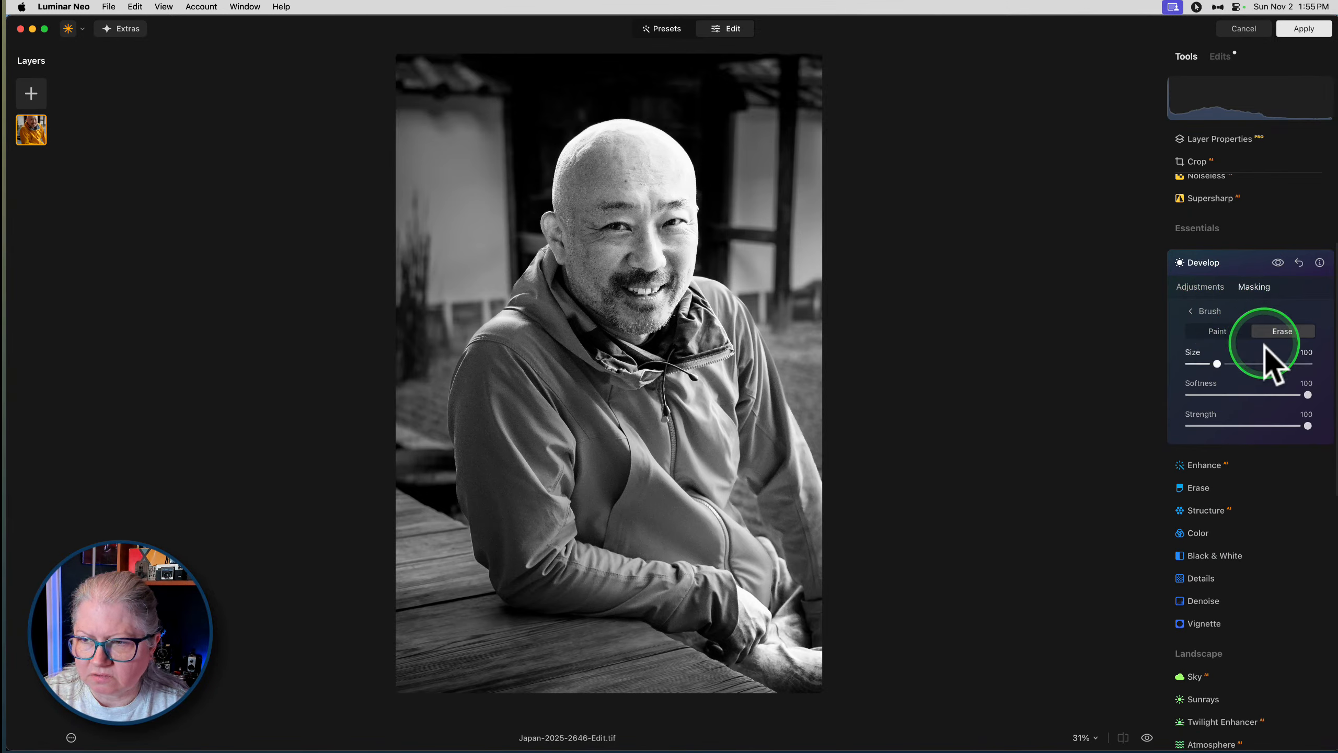
{"action": "left_click", "coordinate": [1254, 425]}
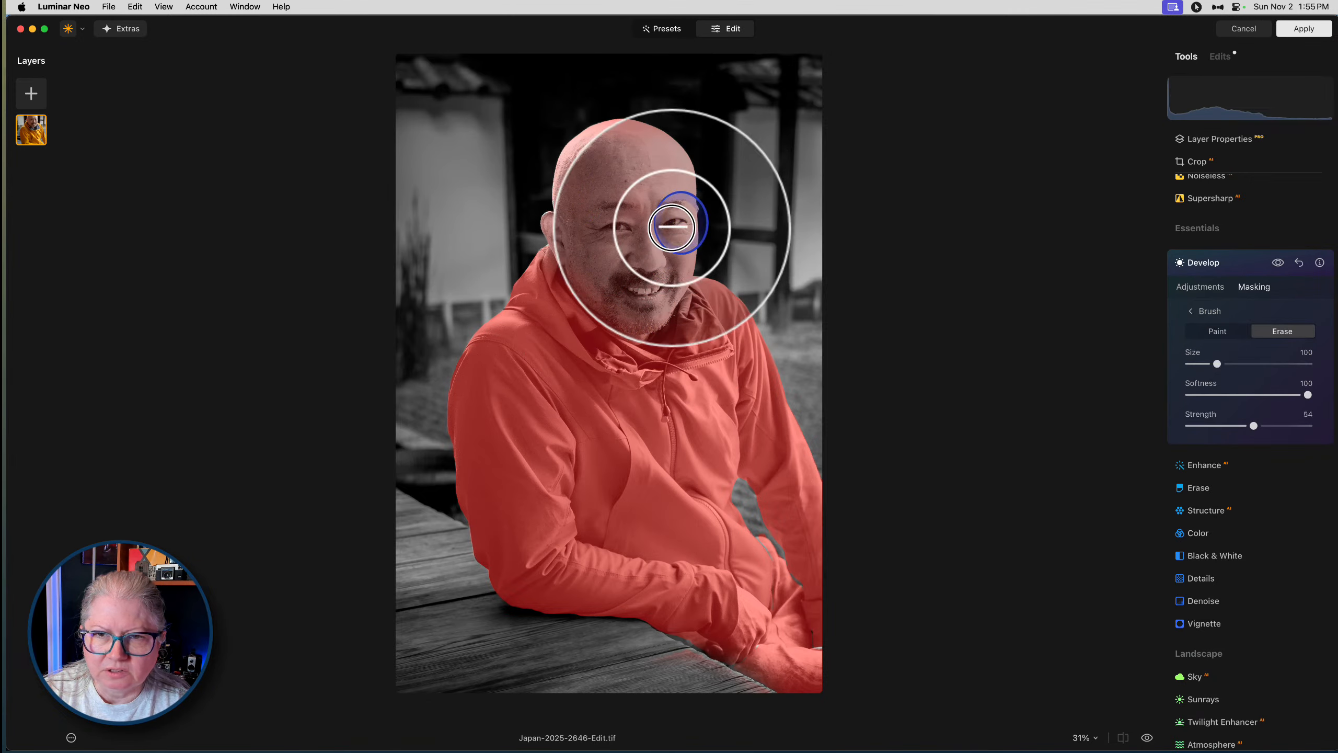
{"action": "mouse_move", "coordinate": [585, 247]}
{"action": "left_mouse_down"}
{"action": "mouse_move", "coordinate": [635, 306]}
{"action": "mouse_move", "coordinate": [679, 149]}
{"action": "mouse_move", "coordinate": [616, 264]}
{"action": "mouse_move", "coordinate": [632, 260]}
{"action": "left_mouse_up"}
{"action": "mouse_move", "coordinate": [635, 259]}
{"action": "left_mouse_down"}
{"action": "mouse_move", "coordinate": [682, 179]}
{"action": "mouse_move", "coordinate": [616, 145]}
{"action": "mouse_move", "coordinate": [639, 206]}
{"action": "mouse_move", "coordinate": [592, 186]}
{"action": "mouse_move", "coordinate": [664, 273]}
{"action": "mouse_move", "coordinate": [659, 300]}
{"action": "mouse_move", "coordinate": [612, 294]}
{"action": "mouse_move", "coordinate": [560, 179]}
{"action": "mouse_move", "coordinate": [555, 222]}
{"action": "mouse_move", "coordinate": [616, 148]}
{"action": "mouse_move", "coordinate": [592, 262]}
{"action": "mouse_move", "coordinate": [619, 257]}
{"action": "mouse_move", "coordinate": [630, 313]}
{"action": "mouse_move", "coordinate": [662, 292]}
{"action": "mouse_move", "coordinate": [680, 231]}
{"action": "mouse_move", "coordinate": [634, 166]}
{"action": "mouse_move", "coordinate": [576, 220]}
{"action": "mouse_move", "coordinate": [564, 275]}
{"action": "mouse_move", "coordinate": [595, 233]}
{"action": "left_mouse_up"}
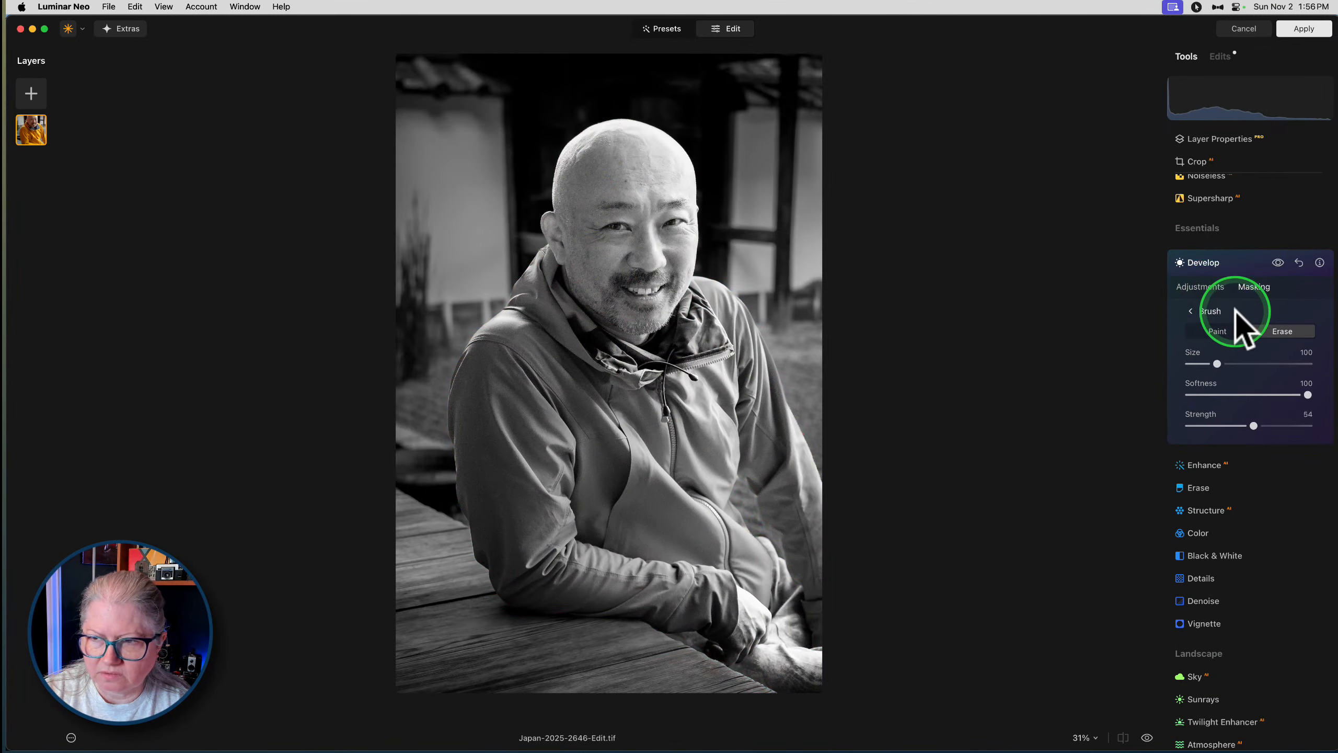
Paint the Develop mask back over the lower jacket, hands and lap at strength 54, and compare the adjustment off and on
{"action": "left_click", "coordinate": [1212, 331]}
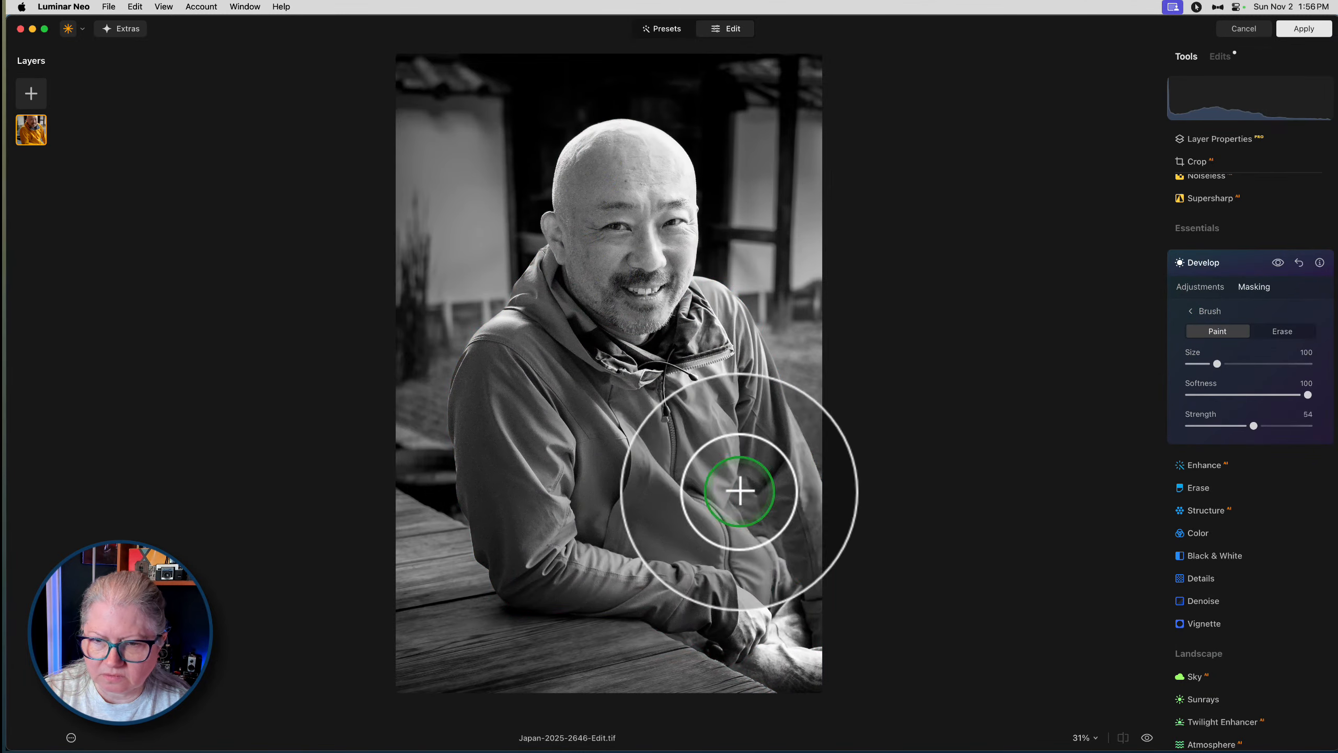
{"action": "mouse_move", "coordinate": [740, 490]}
{"action": "left_mouse_down"}
{"action": "mouse_move", "coordinate": [816, 617]}
{"action": "mouse_move", "coordinate": [757, 505]}
{"action": "mouse_move", "coordinate": [740, 506]}
{"action": "mouse_move", "coordinate": [718, 622]}
{"action": "mouse_move", "coordinate": [665, 591]}
{"action": "mouse_move", "coordinate": [784, 651]}
{"action": "left_mouse_up"}
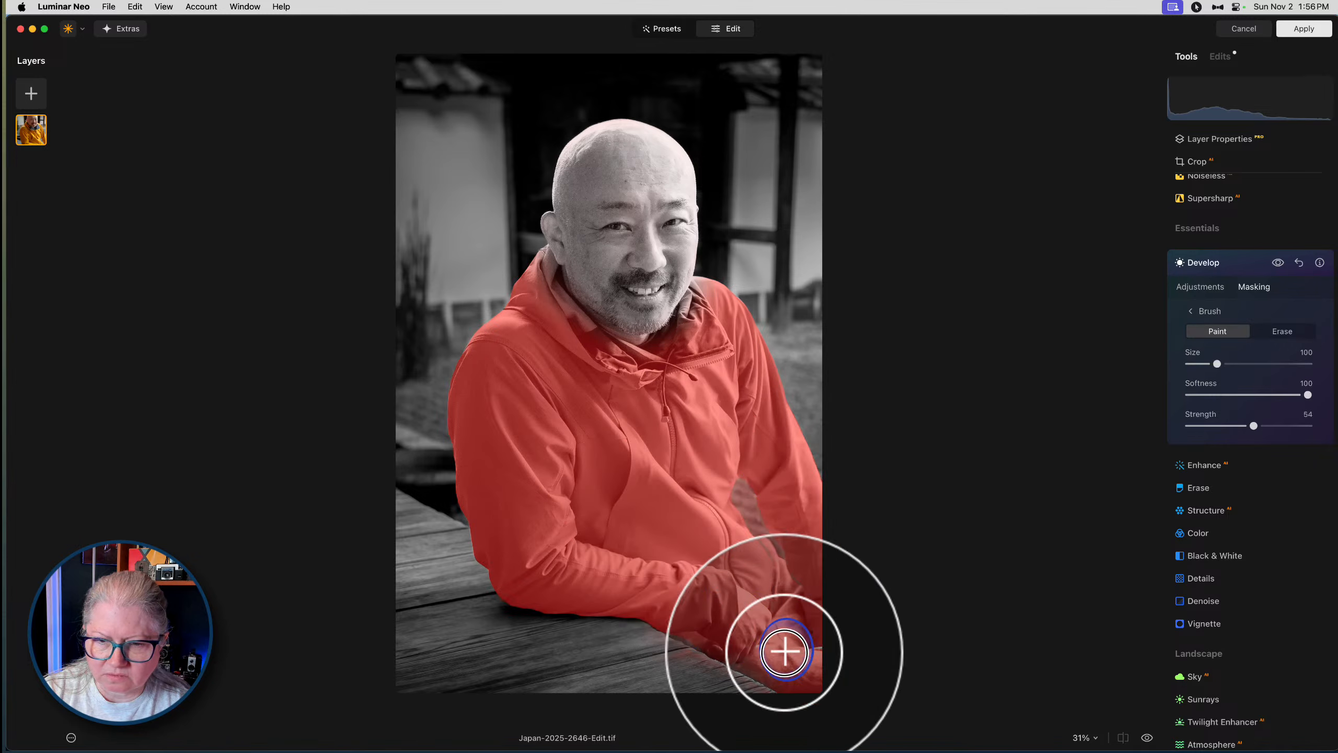
{"action": "left_click", "coordinate": [1209, 293]}
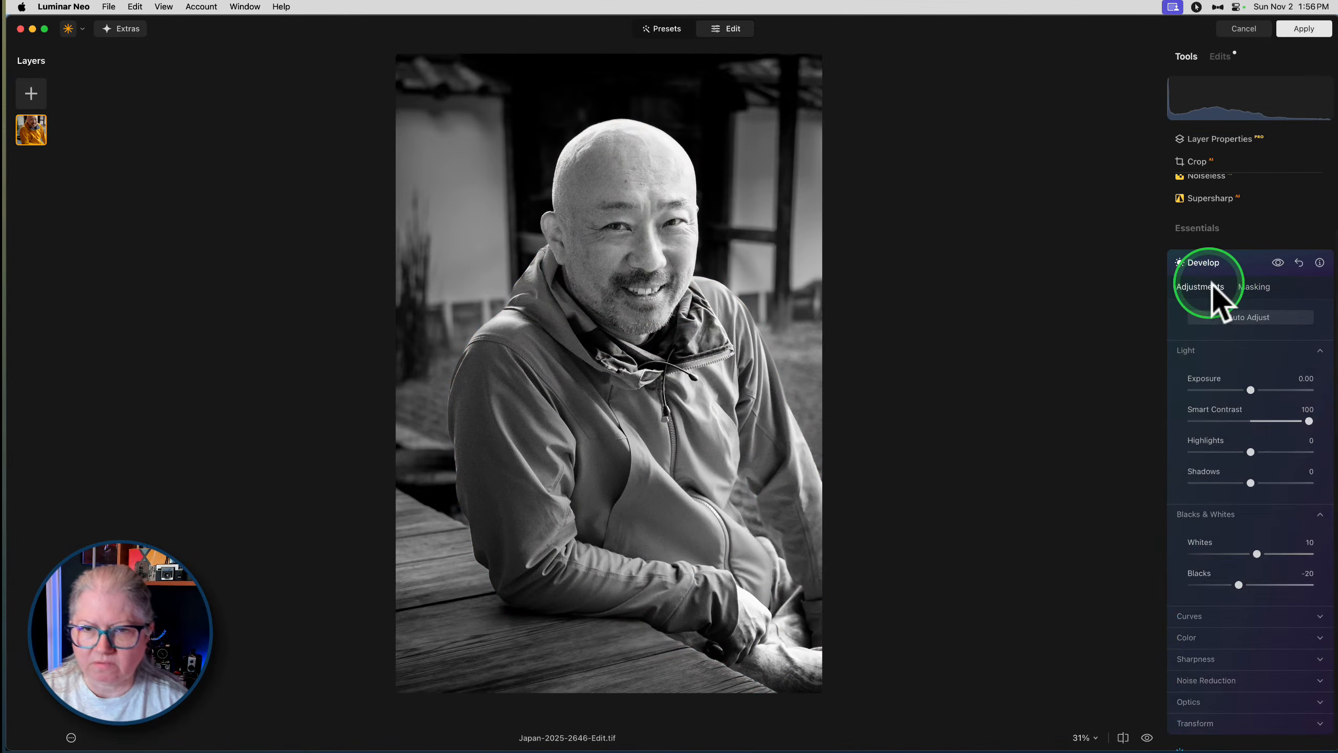
{"action": "left_click", "coordinate": [1274, 265]}
{"action": "left_click", "coordinate": [1278, 264]}
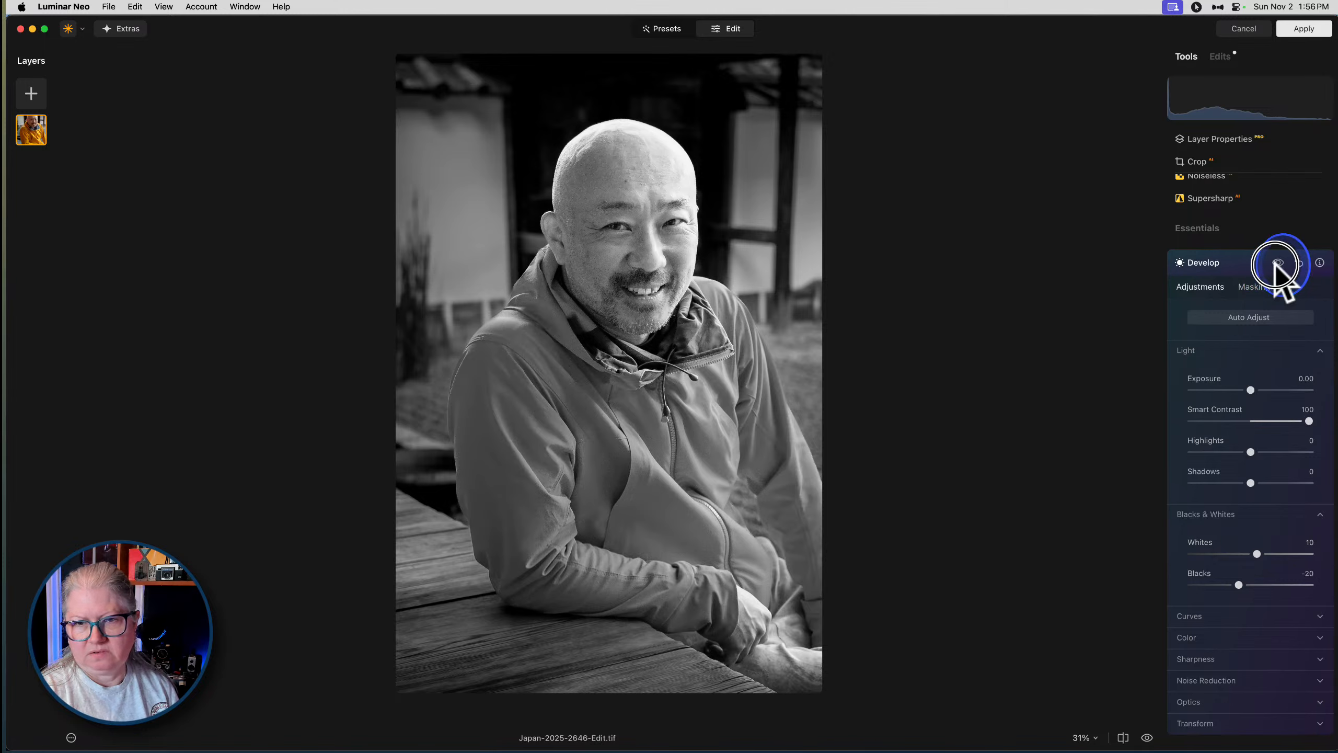
Check the portrait for clipped shadows and highlights with the clipping overlay
{"action": "left_click", "coordinate": [1223, 262]}
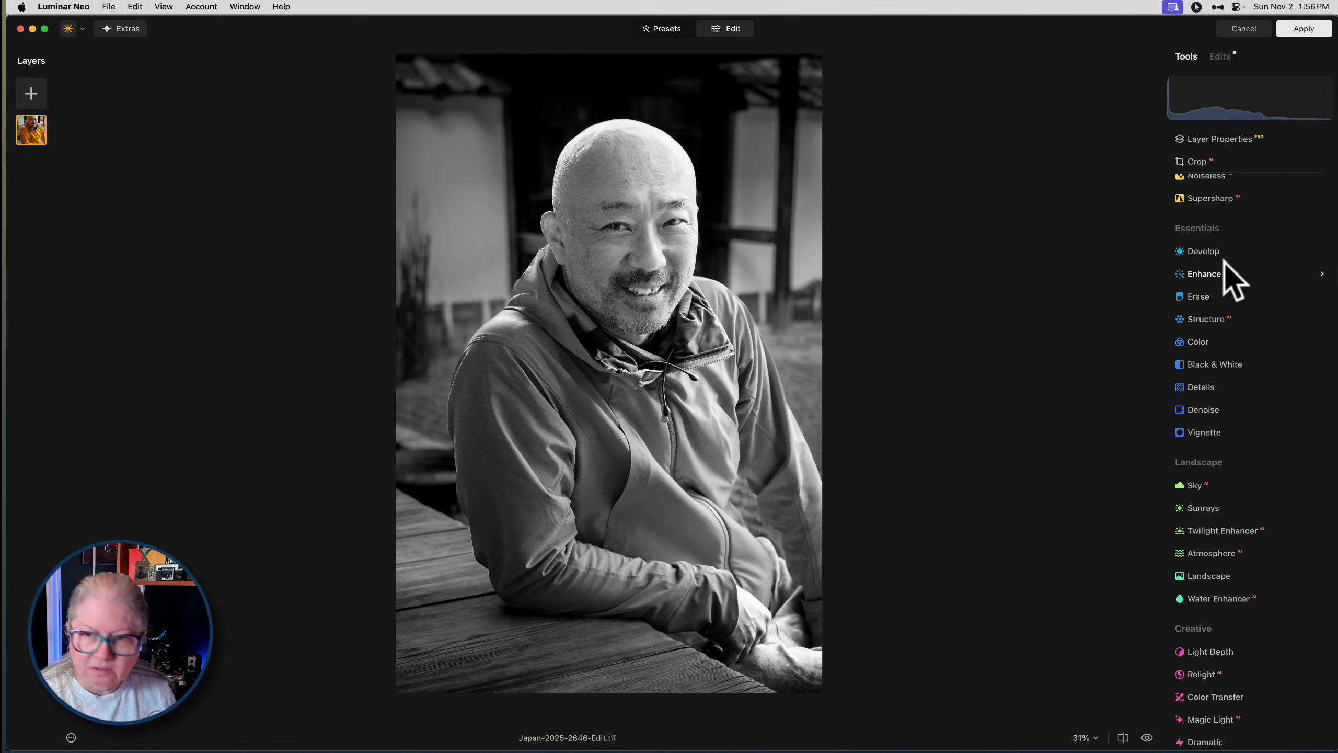
{"action": "key", "text": "j"}
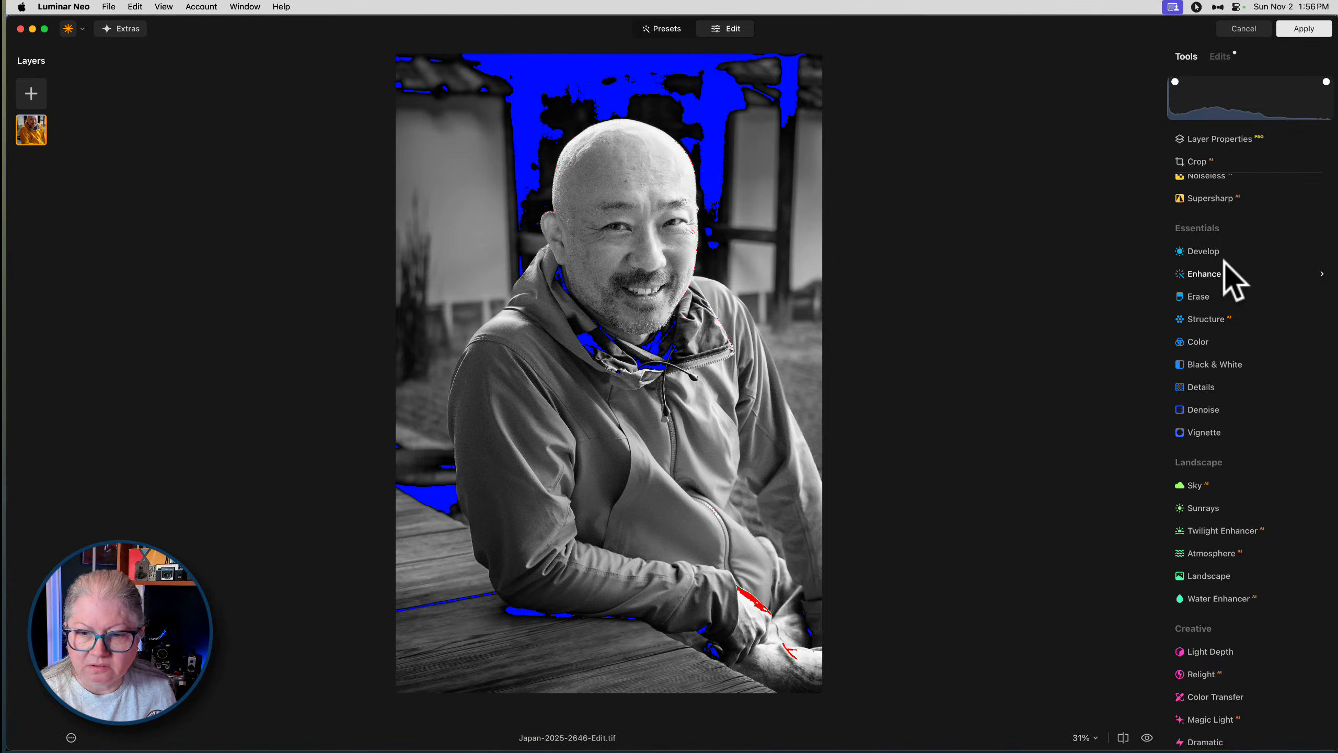
{"action": "key", "text": "j"}
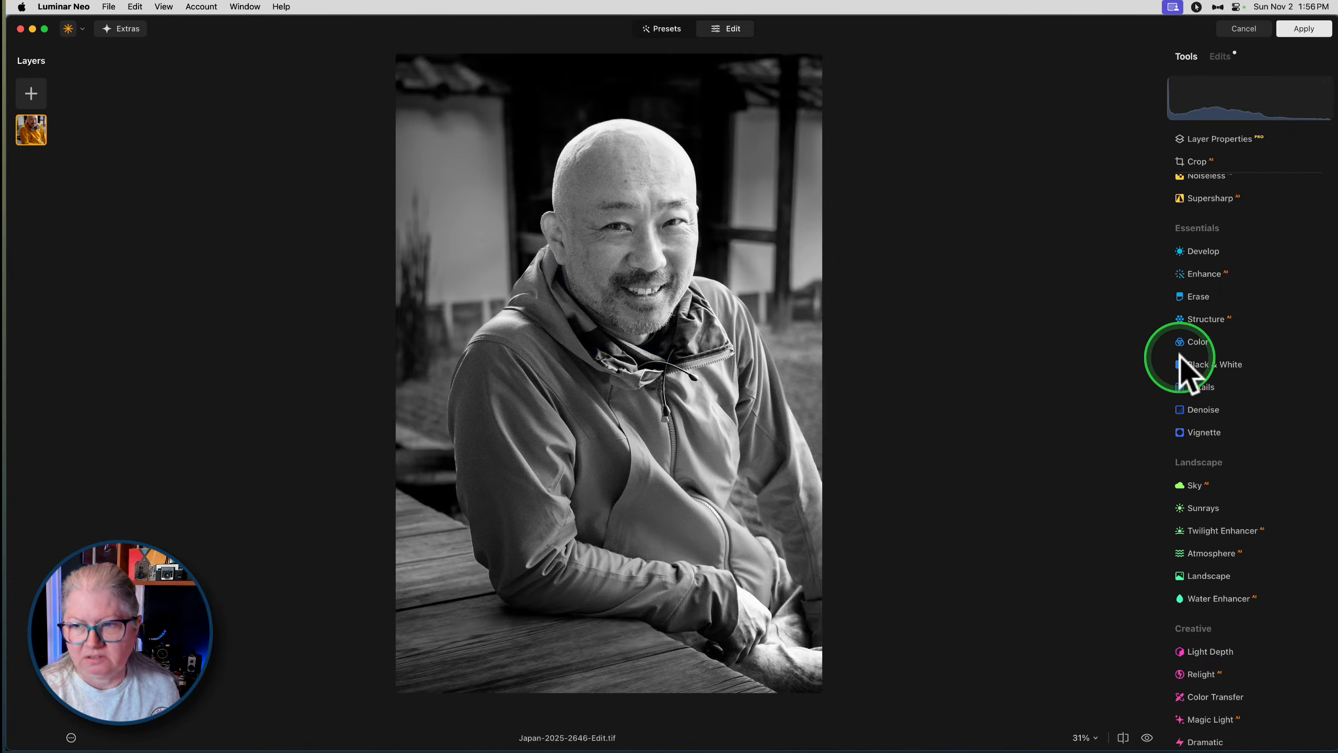
Add a second Develop adjustment with Exposure 0.45 and Highlights -36
{"action": "left_click", "coordinate": [1209, 253]}
{"action": "left_click_drag", "start_coordinate": [1250, 390], "coordinate": [1248, 389]}
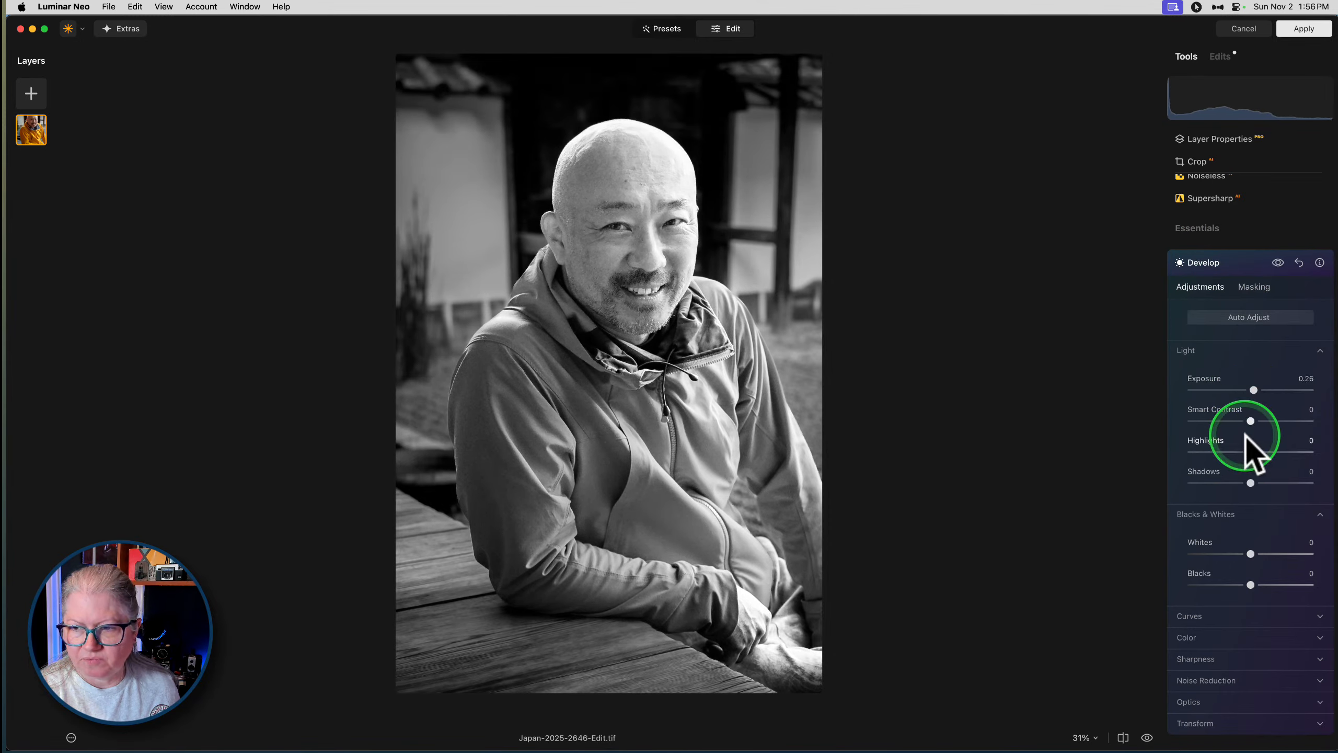
{"action": "left_click_drag", "start_coordinate": [1251, 451], "coordinate": [1226, 450]}
{"action": "key", "text": "j"}
{"action": "left_click_drag", "start_coordinate": [1253, 389], "coordinate": [1256, 390]}
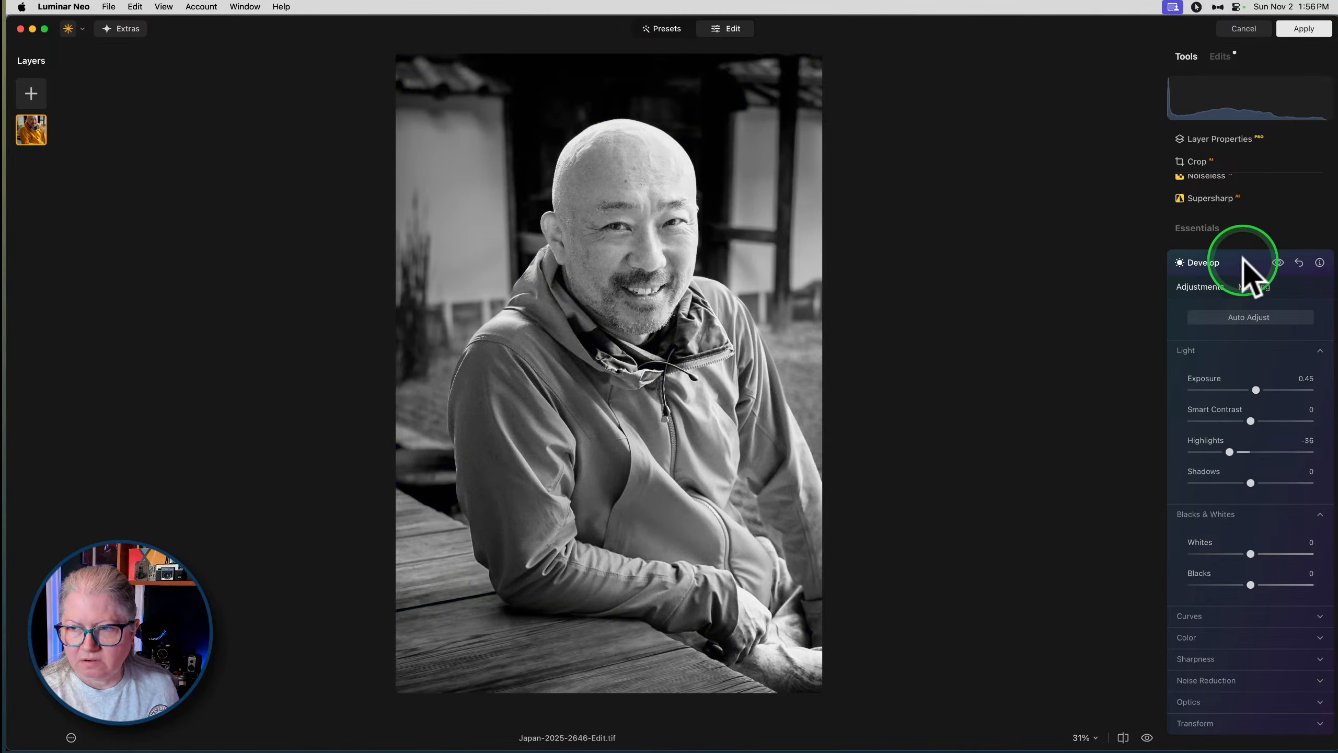
Compare the finished black-and-white portrait with its original version
{"action": "left_click", "coordinate": [1248, 262]}
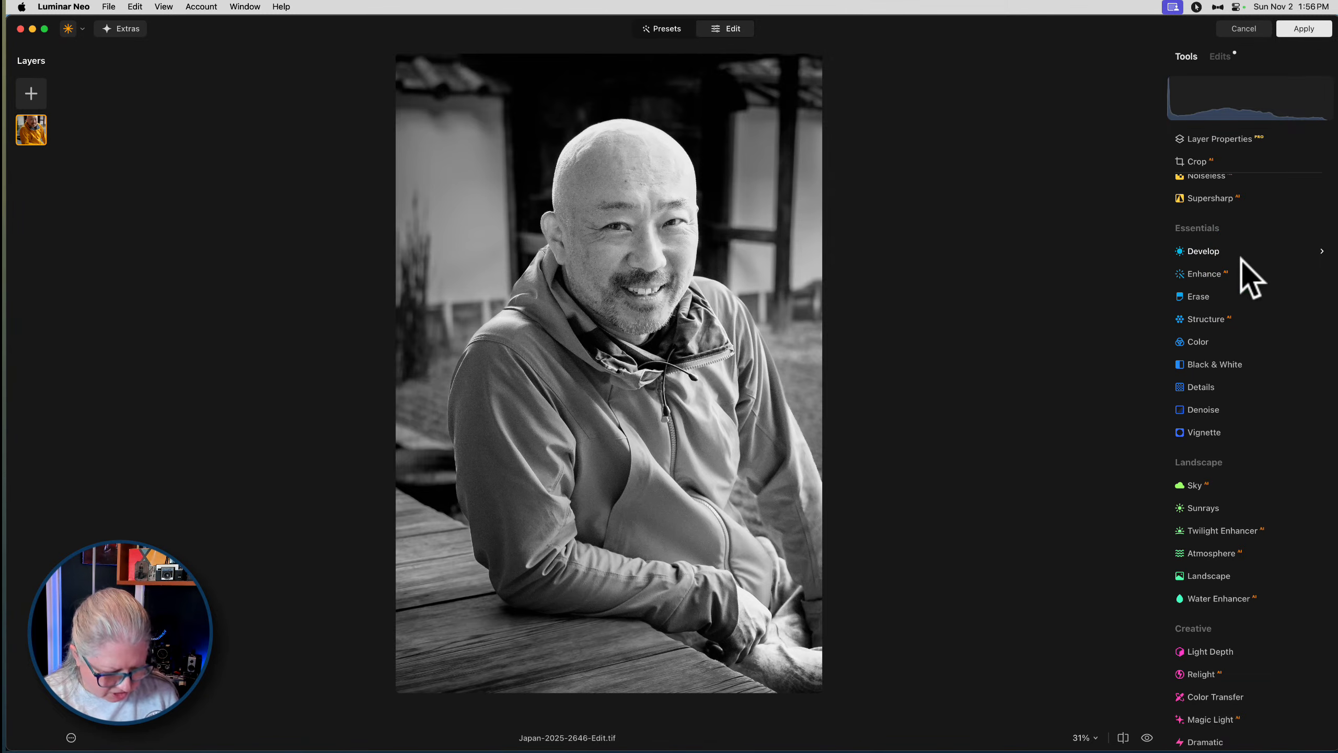
{"action": "key", "text": "backslash"}
{"action": "key", "text": "backslash"}
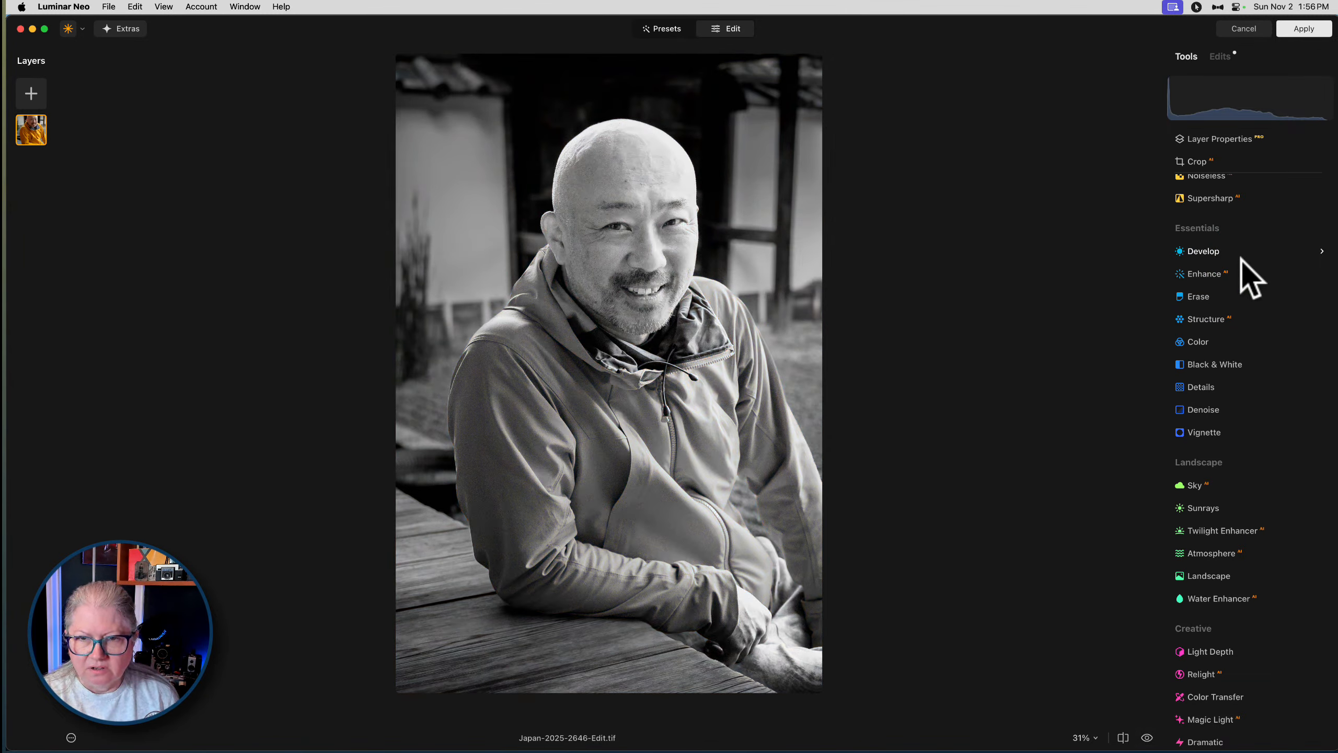
Apply the edits to return the portrait to Lightroom Classic, and create a virtual copy of the color raw photo Japan-2025-2646.RAF
{"action": "left_click", "coordinate": [1300, 29]}
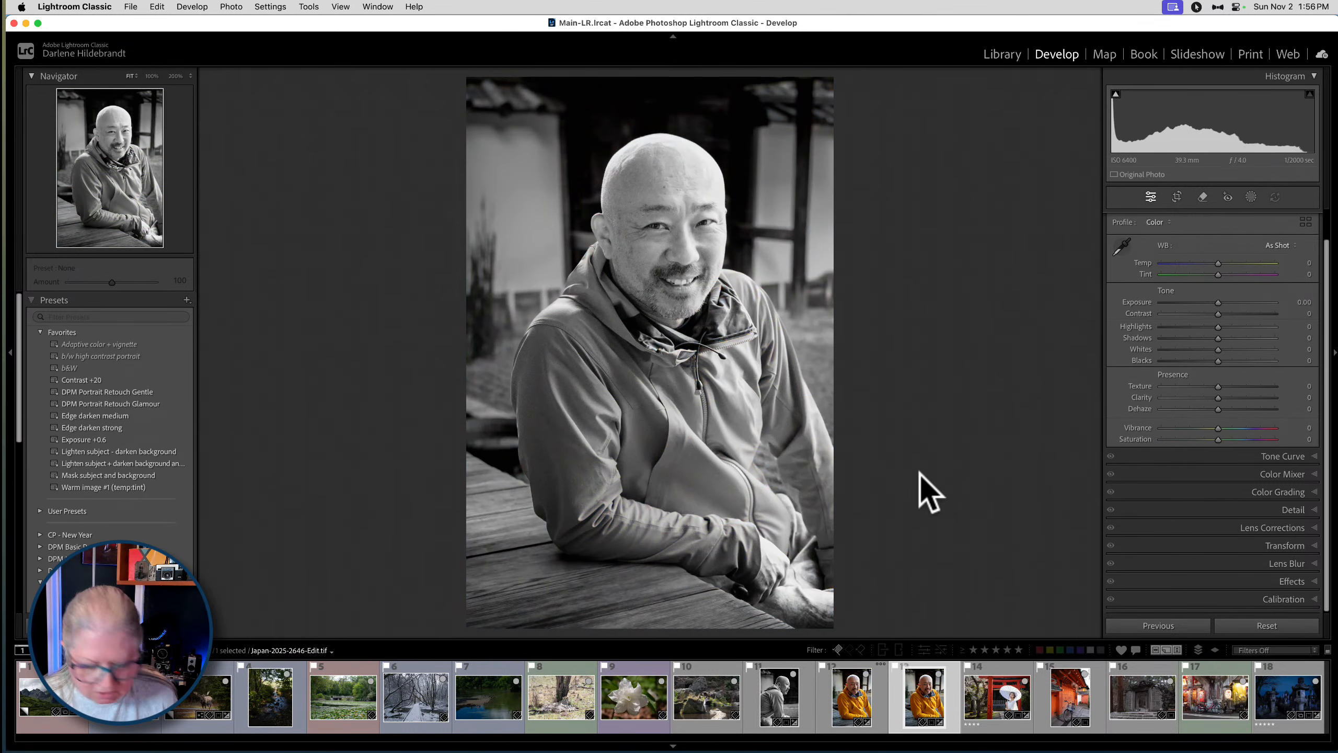
{"action": "key", "text": "super+apostrophe"}
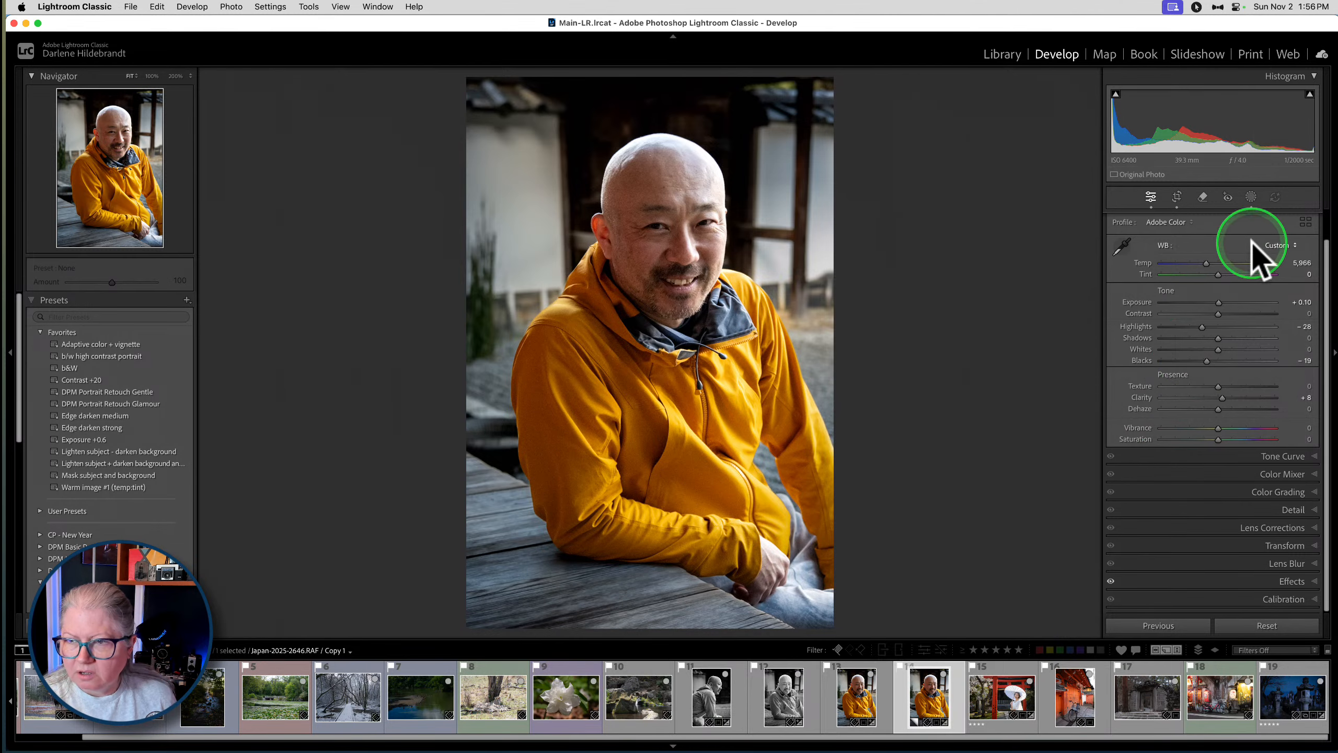
Convert the color virtual copy of Japan-2025-2646.RAF to black and white with Lightroom's basic B&W treatment
{"action": "scroll", "coordinate": [1211, 353], "scroll_direction": "up", "scroll_amount": 2}
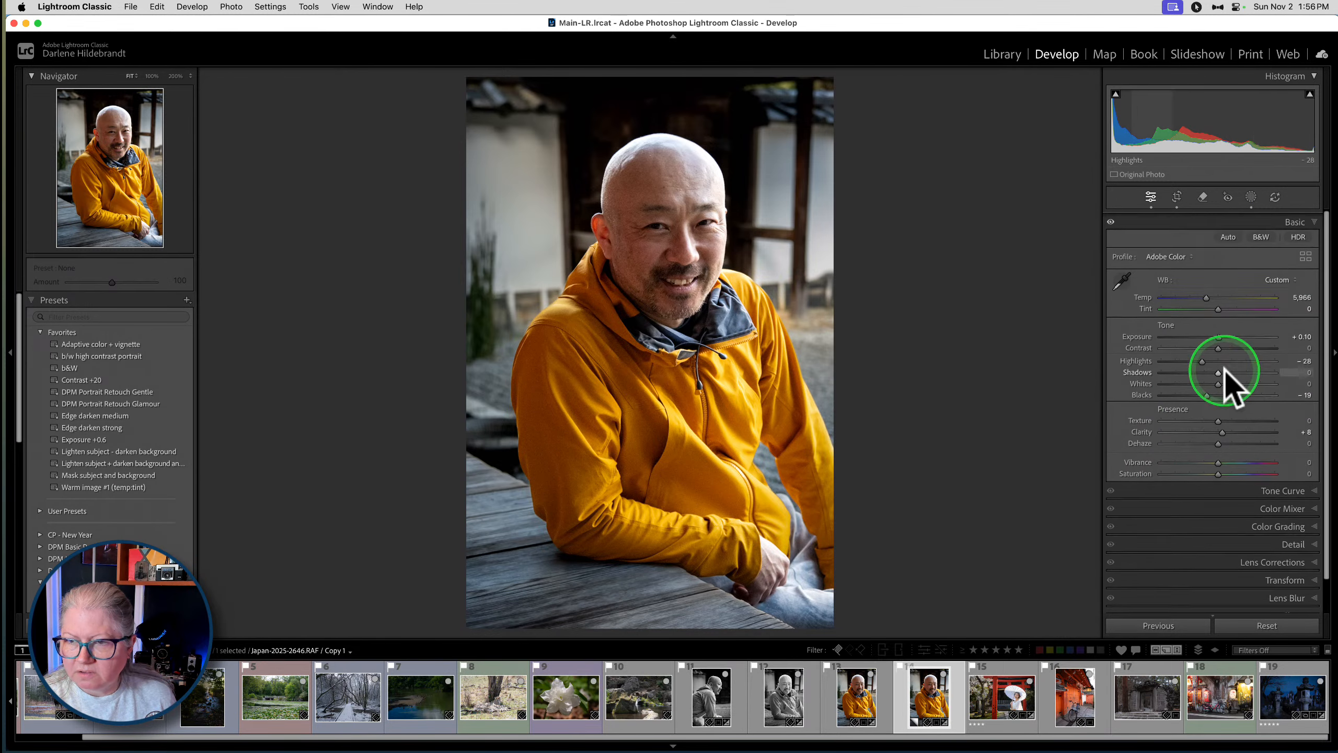
{"action": "left_click", "coordinate": [1260, 233]}
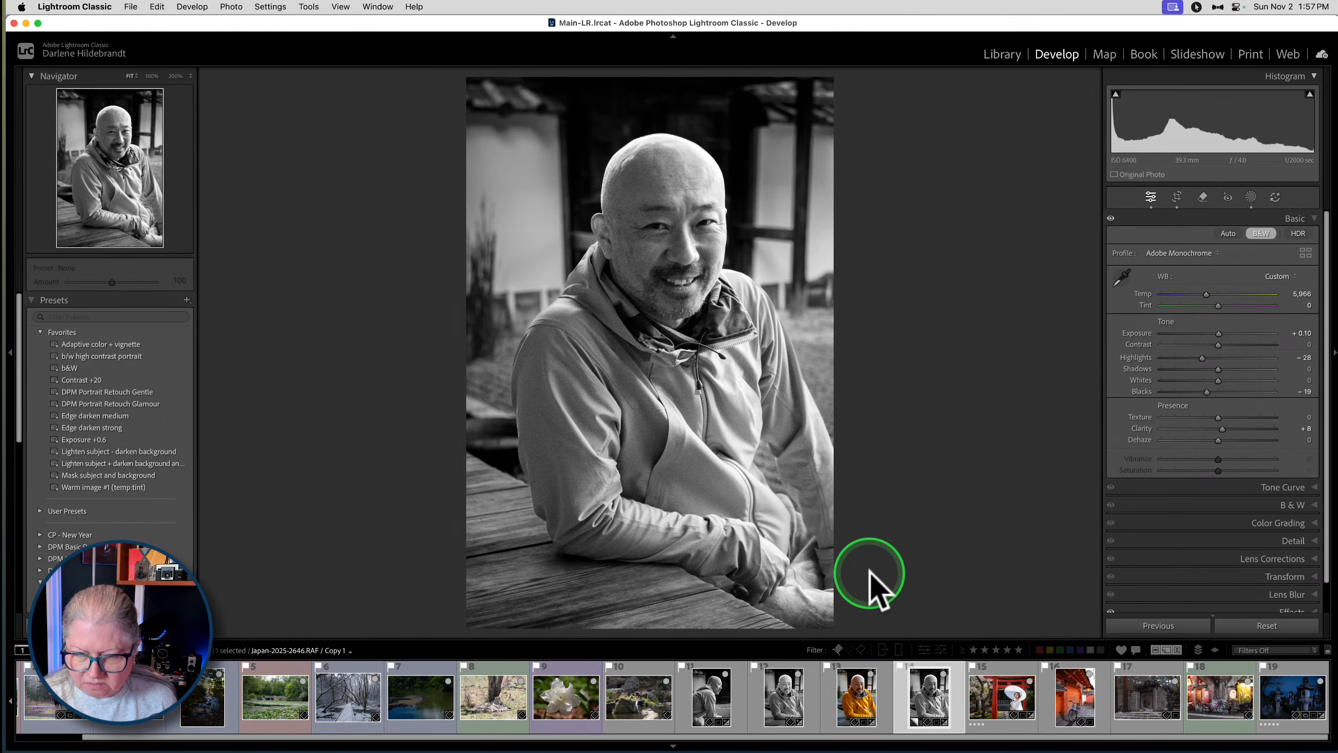
Compare the black-and-white virtual copy side by side with Japan-2025-2646-Edit.tif, with the side panels hidden, examining the face and jacket up close
{"action": "left_click", "coordinate": [784, 697], "text": "super"}
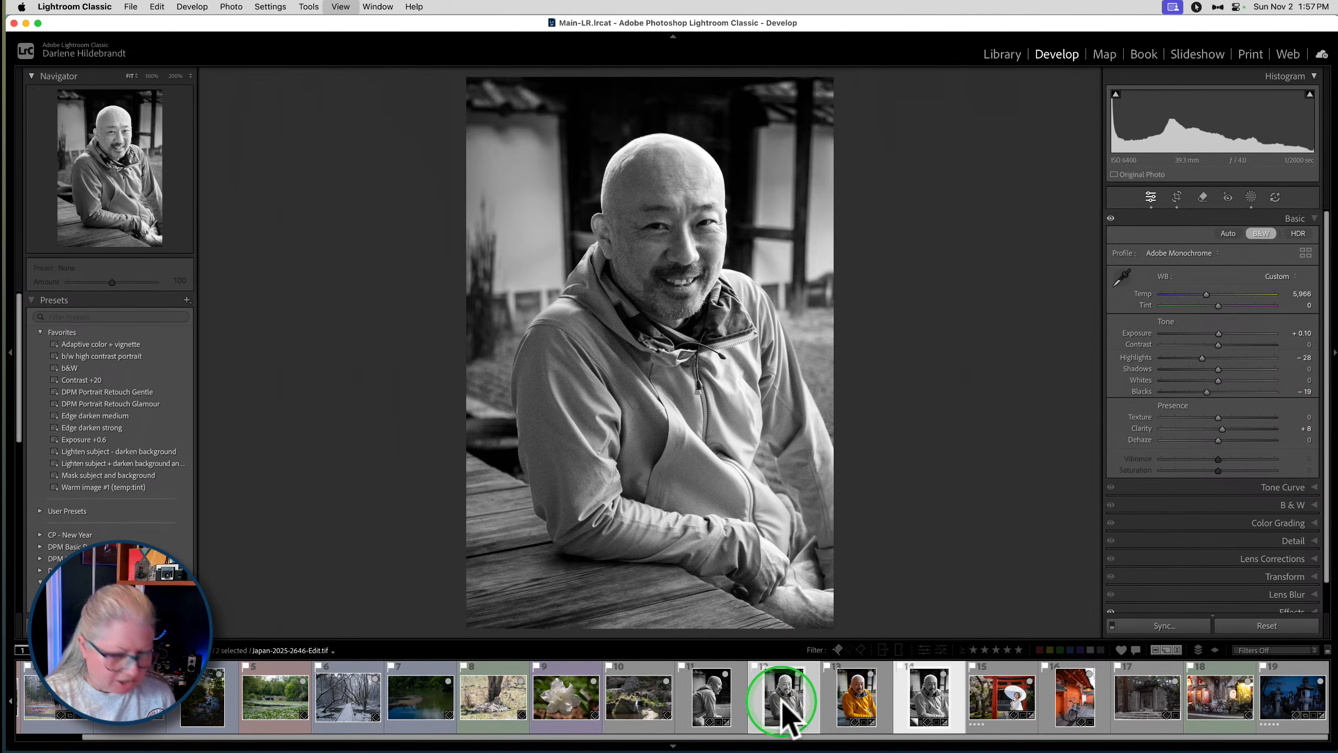
{"action": "key", "text": "c"}
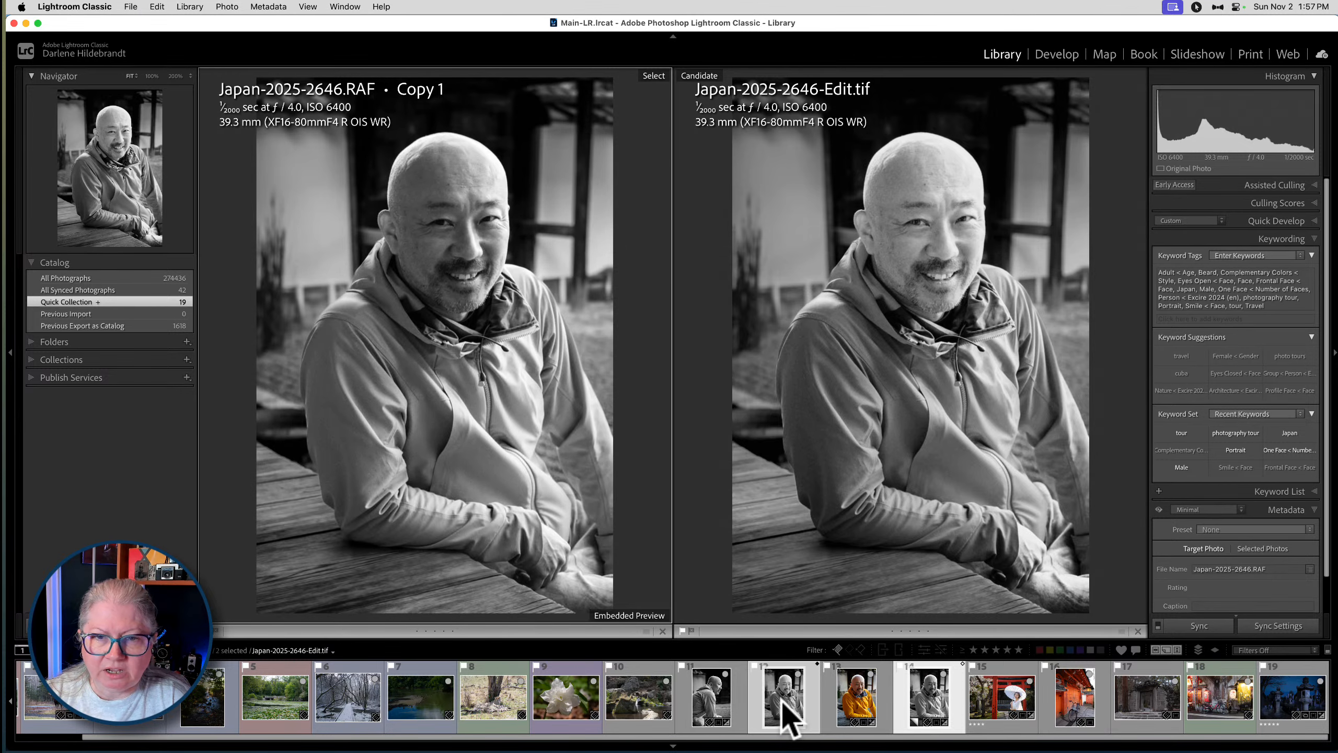
{"action": "key", "text": "Tab"}
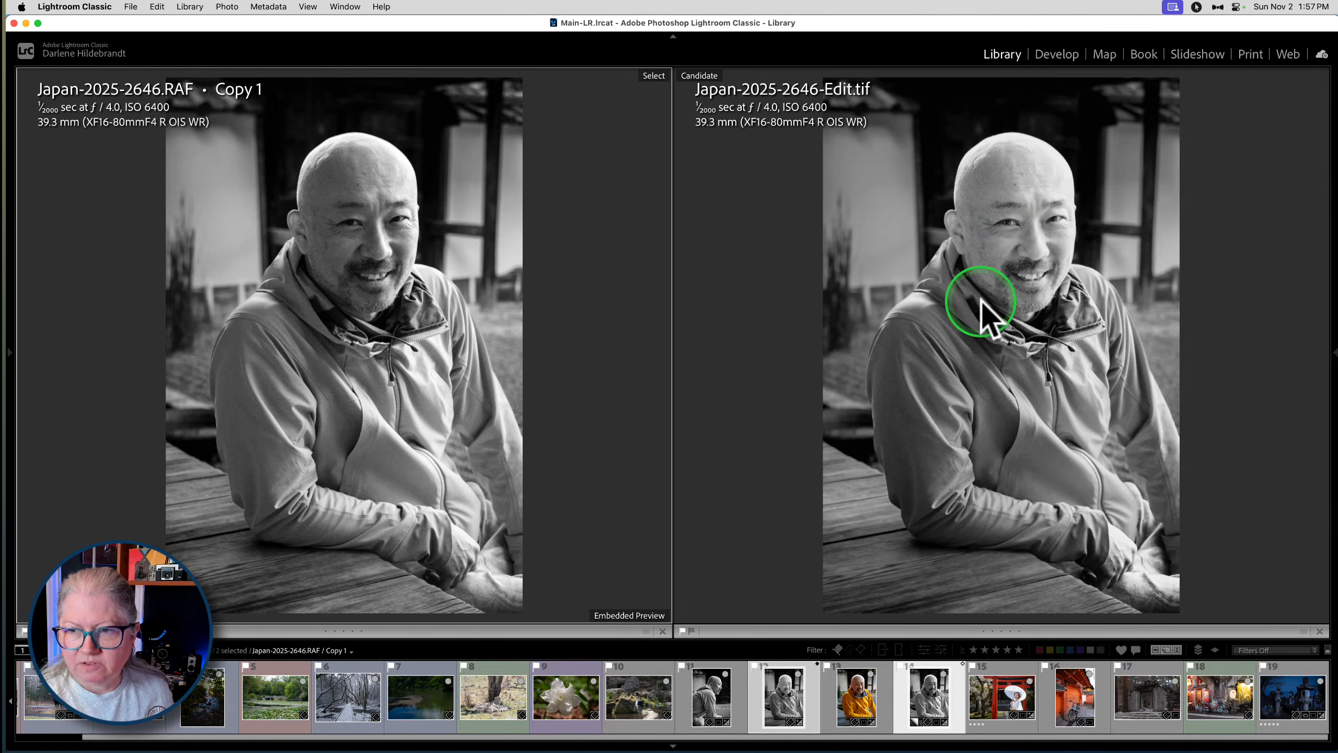
{"action": "left_click", "coordinate": [998, 258]}
{"action": "left_click", "coordinate": [1000, 254]}
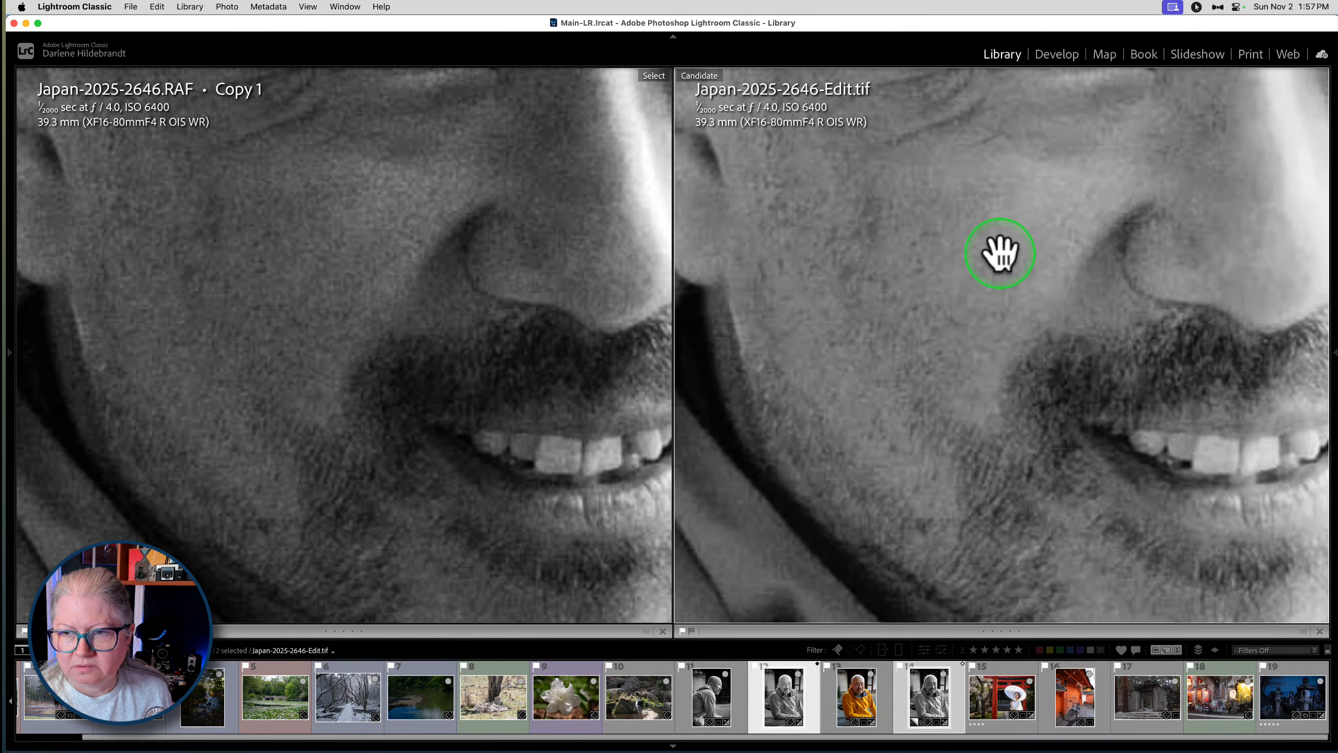
{"action": "left_click", "coordinate": [999, 253]}
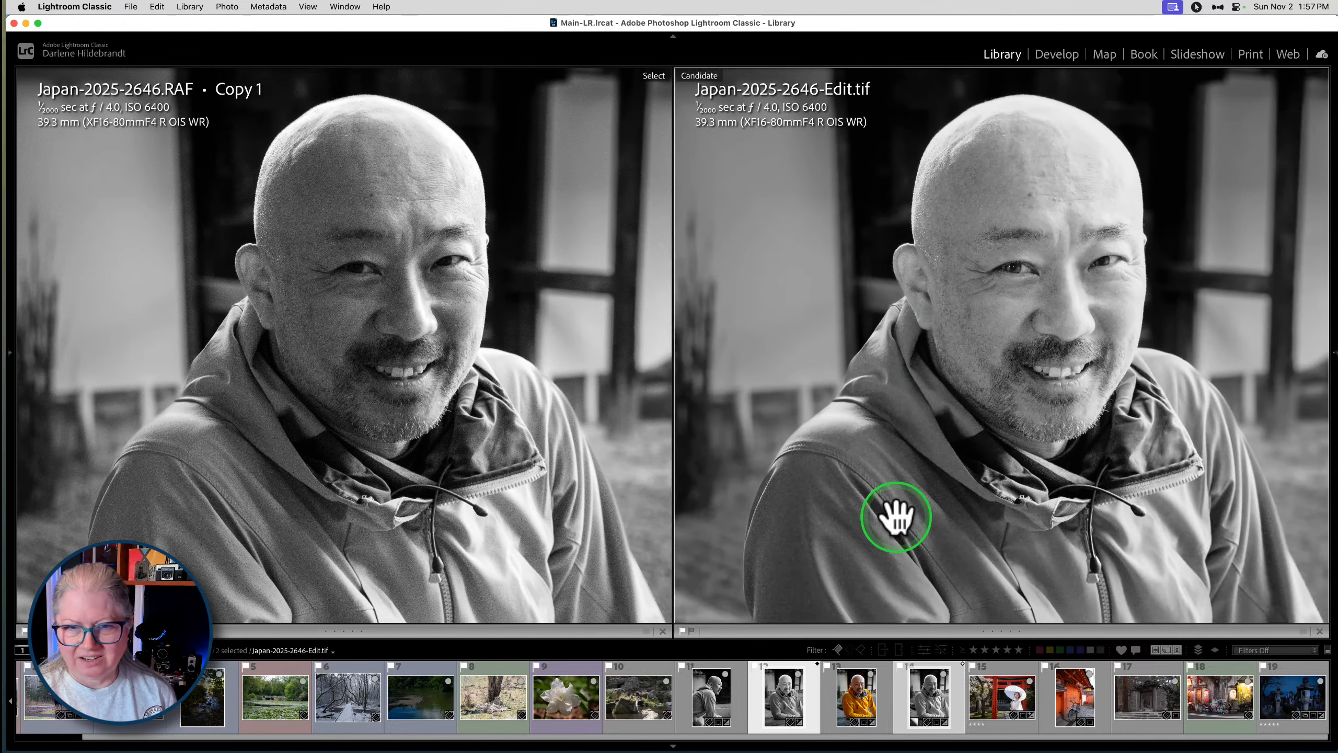
{"action": "left_click_drag", "start_coordinate": [895, 514], "coordinate": [831, 469]}
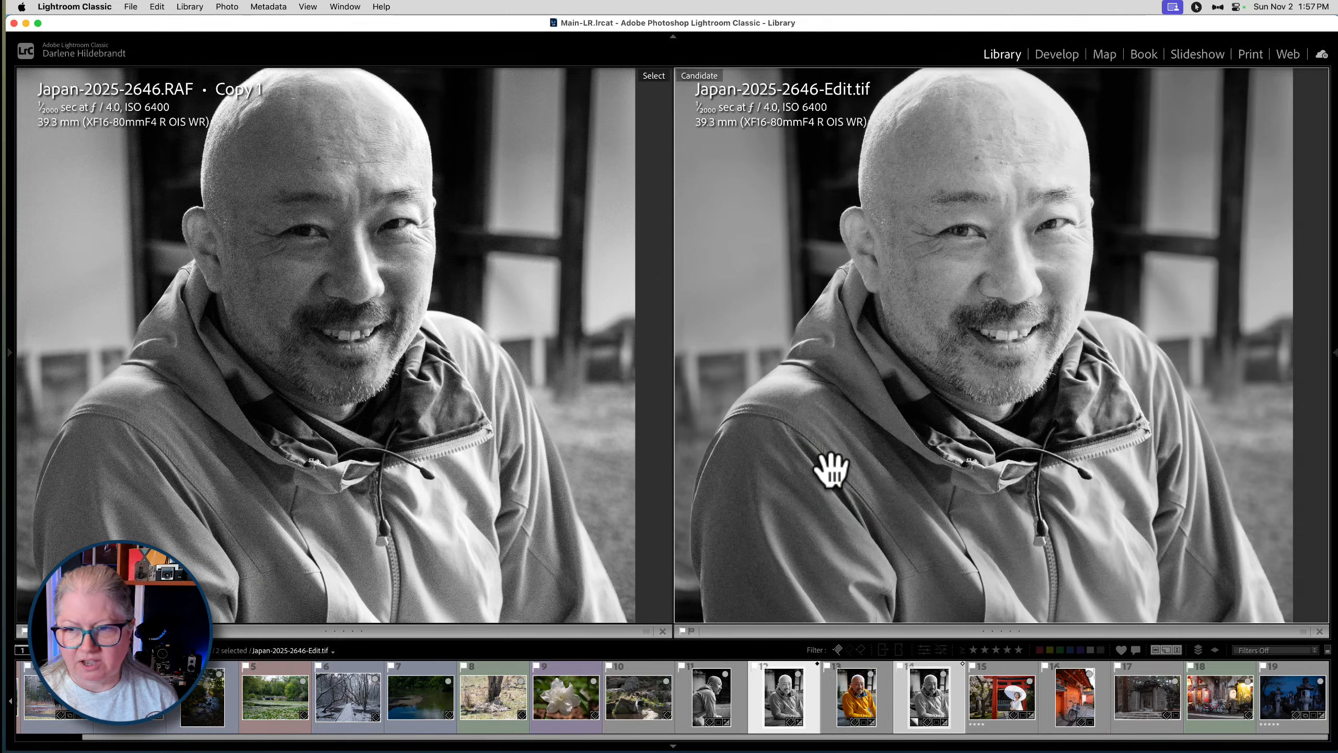
{"action": "left_click", "coordinate": [831, 469]}
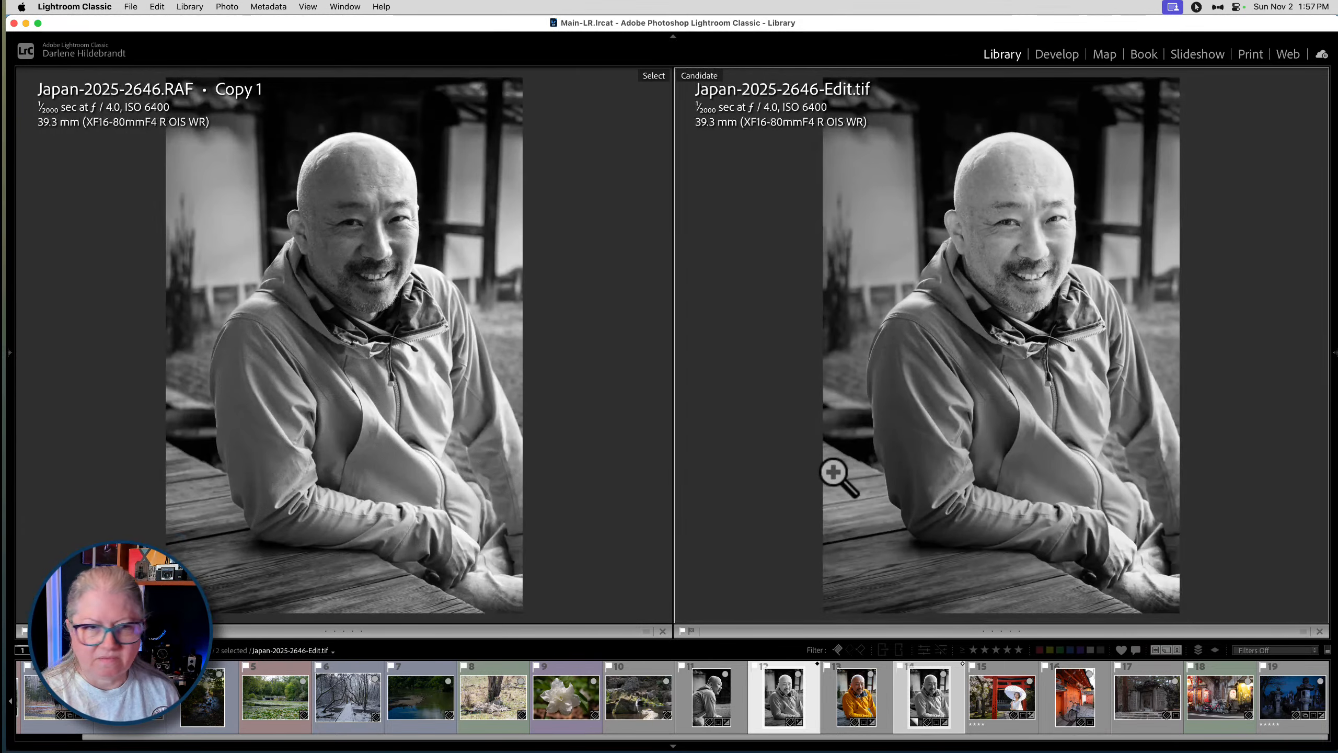